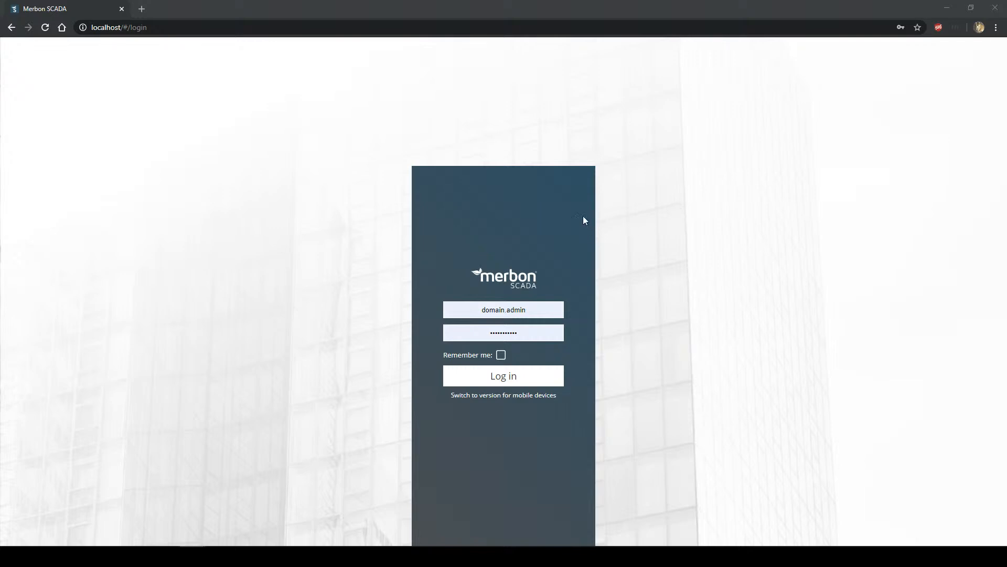
# Restore the browser showing the Merbon SCADA login page to a smaller window
pyautogui.moveTo(818, 5); pyautogui.dragTo(508, 4)
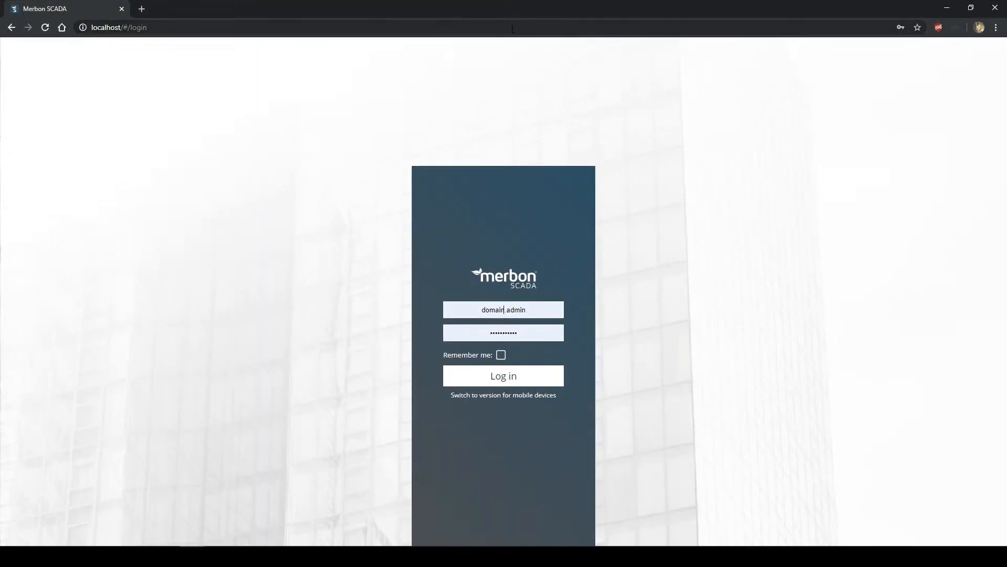
pyautogui.moveTo(511, 13); pyautogui.dragTo(619, 77)
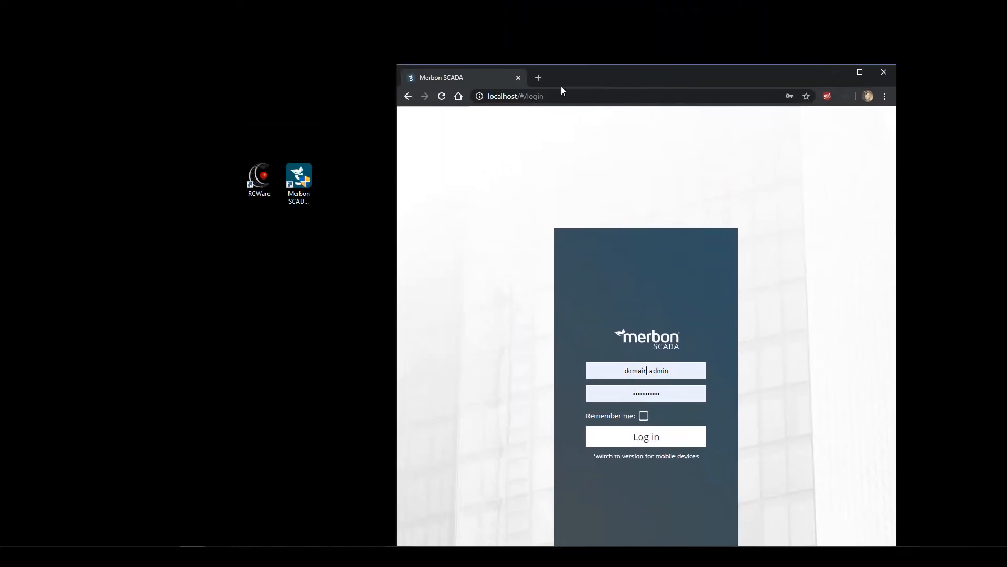
# Launch Merbon SCADA Tools from its desktop shortcut and open the Installation section
pyautogui.click(296, 186)
pyautogui.doubleClick(295, 185)
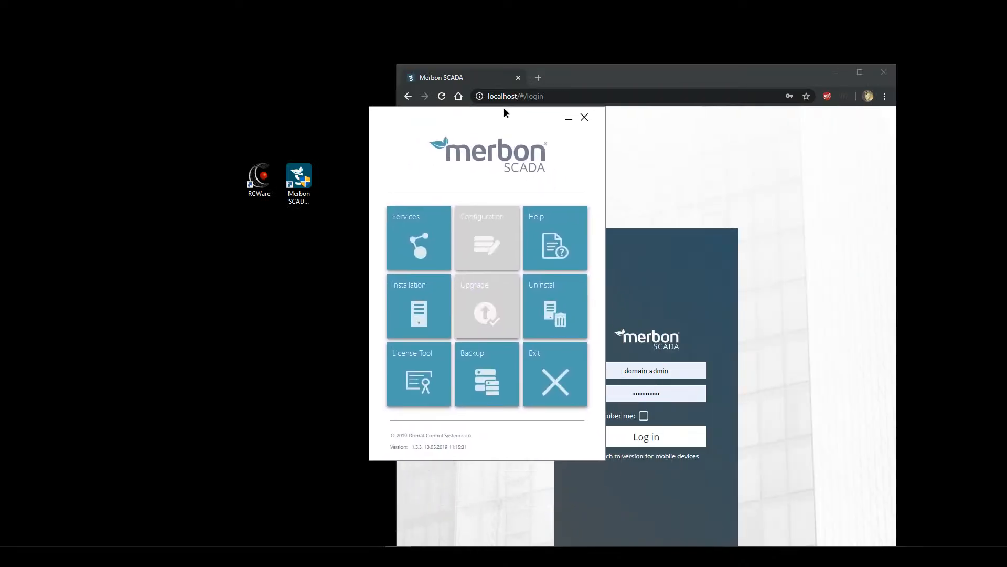
pyautogui.click(406, 324)
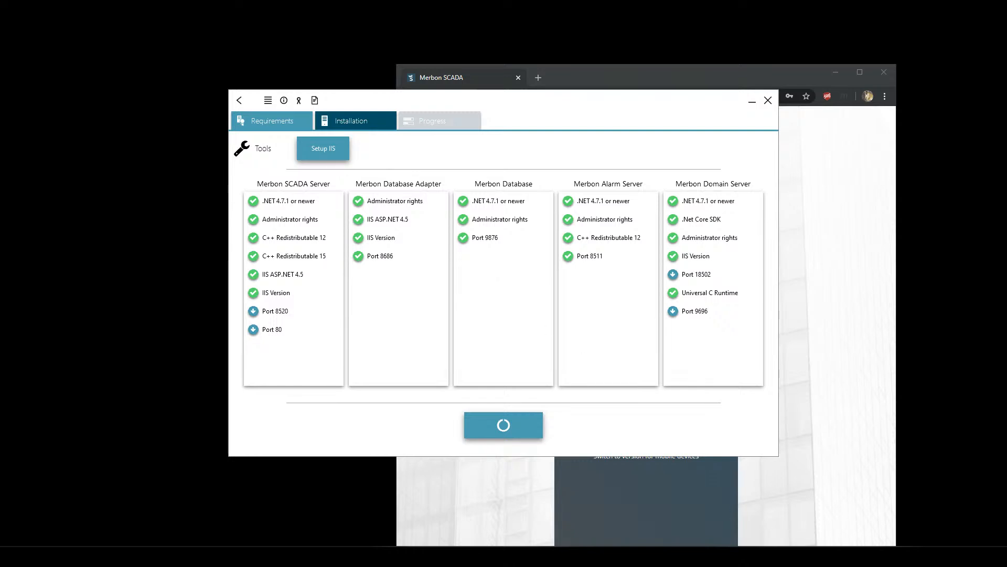
# Show the installed and available server components for the c:\apps\merbon\ installation folder
pyautogui.click(374, 120)
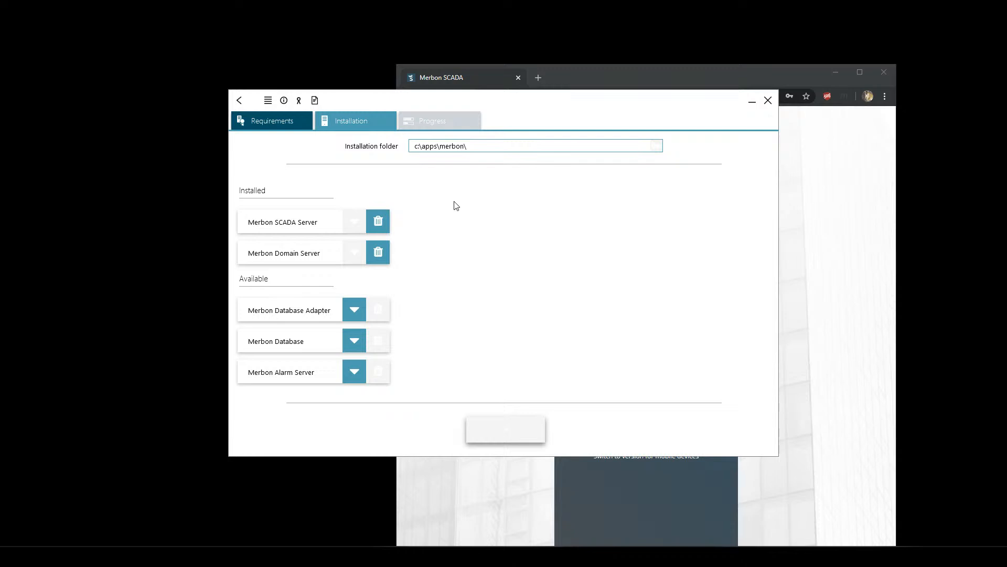
# Reposition the installer window to uncover the browser behind it
pyautogui.moveTo(488, 99); pyautogui.dragTo(349, 104)
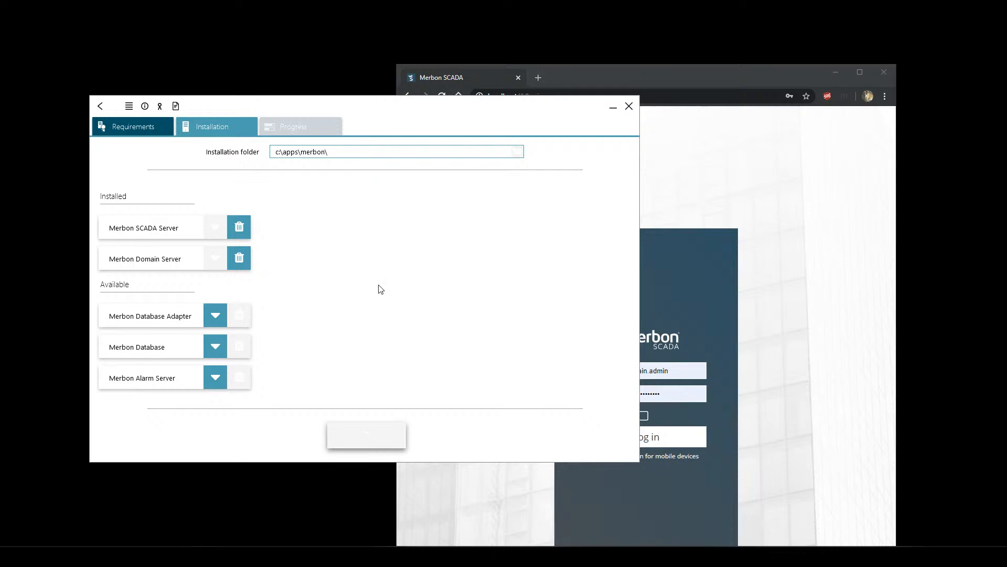
pyautogui.moveTo(537, 110); pyautogui.dragTo(569, 108)
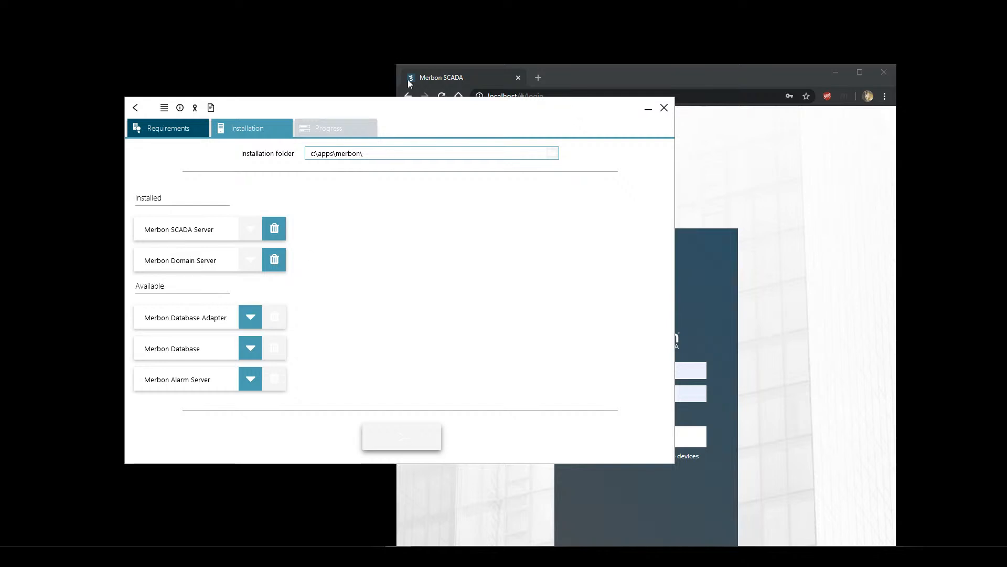
pyautogui.moveTo(366, 116); pyautogui.dragTo(422, 114)
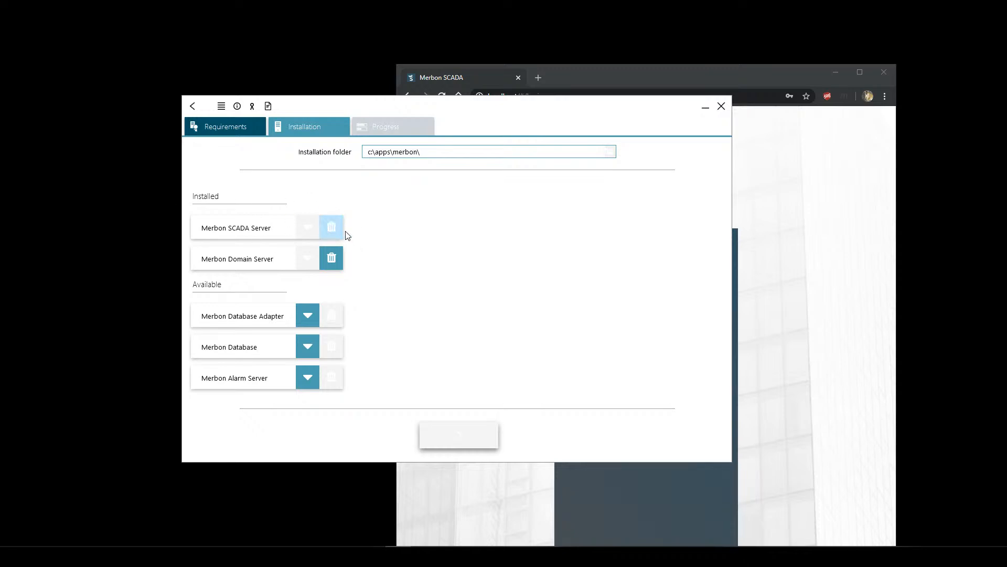
# Log in to Merbon SCADA at localhost and dismiss the alarm notification
pyautogui.click(802, 147)
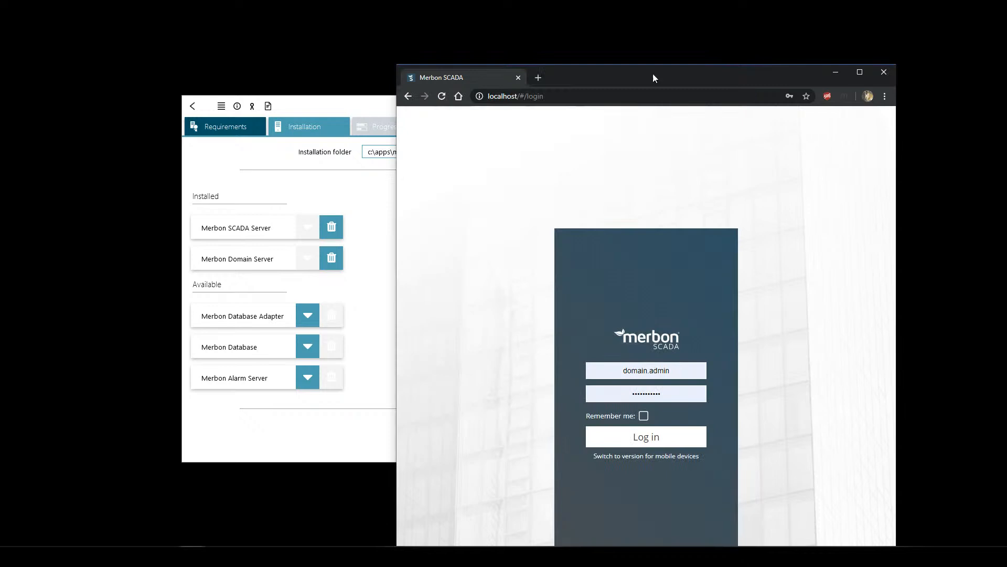
pyautogui.click(517, 96)
pyautogui.moveTo(520, 96); pyautogui.dragTo(481, 102)
pyautogui.click(663, 447)
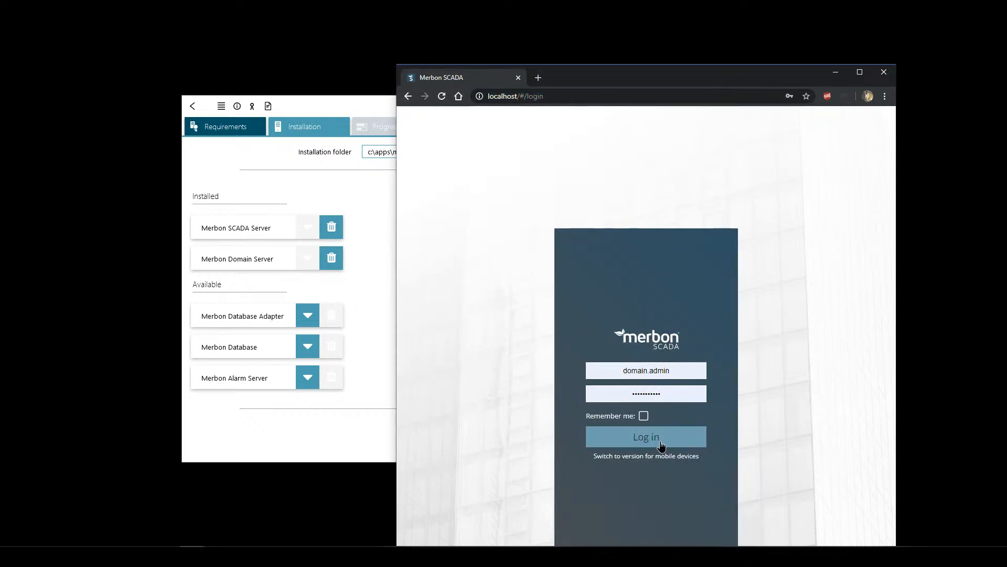
pyautogui.moveTo(628, 75); pyautogui.dragTo(558, 52)
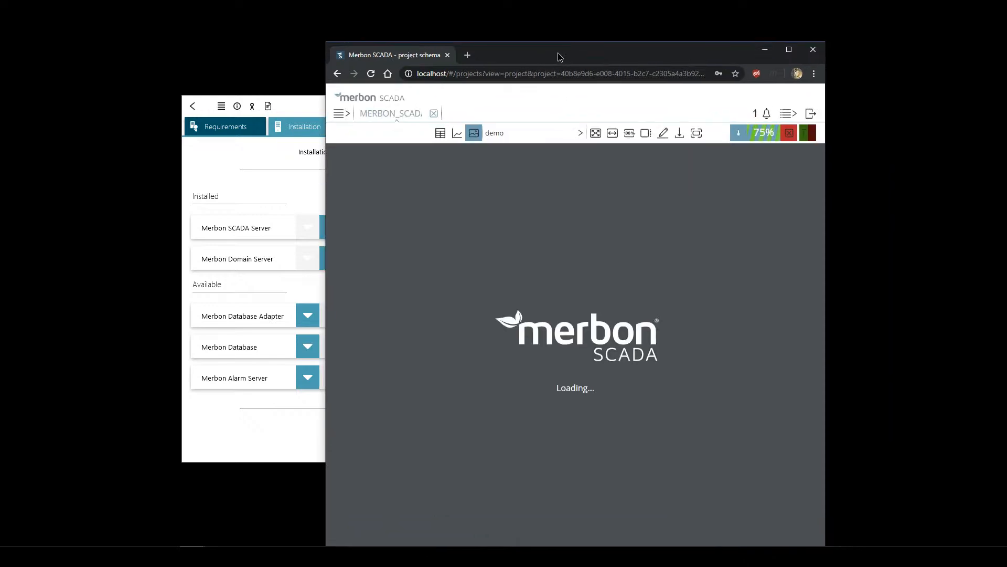
pyautogui.click(754, 388)
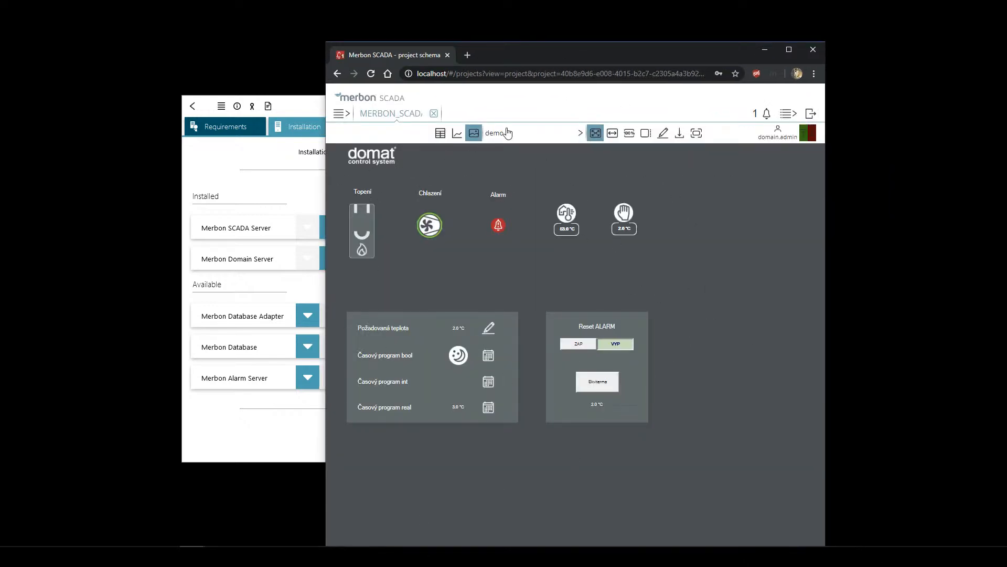
# Switch the MERBON_SCADA_DEMO project to its tag table of datapoints and values
pyautogui.click(544, 134)
pyautogui.click(537, 136)
pyautogui.click(440, 133)
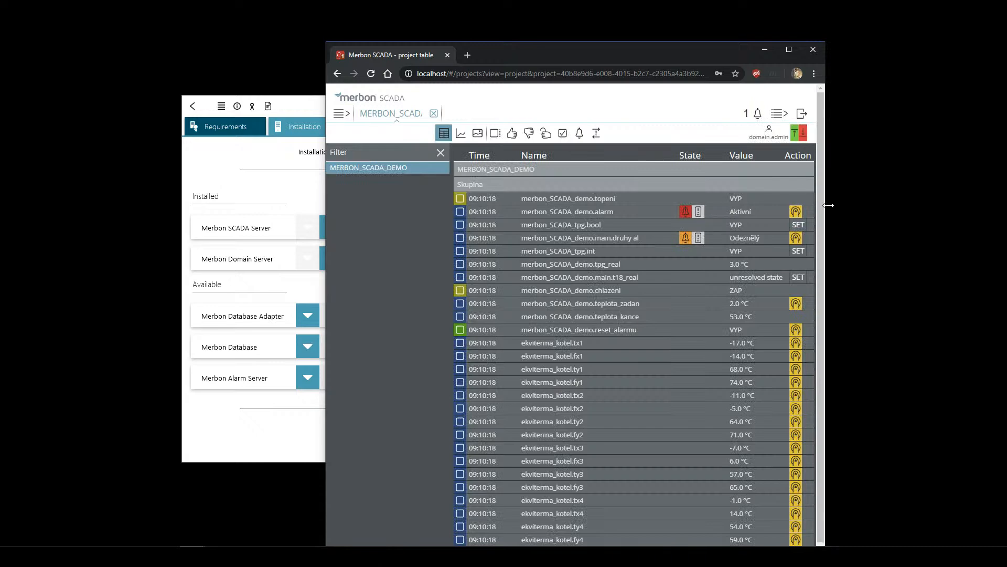
# Maximize the browser, then check and minimize the MerbonRT runtime console
pyautogui.click(789, 49)
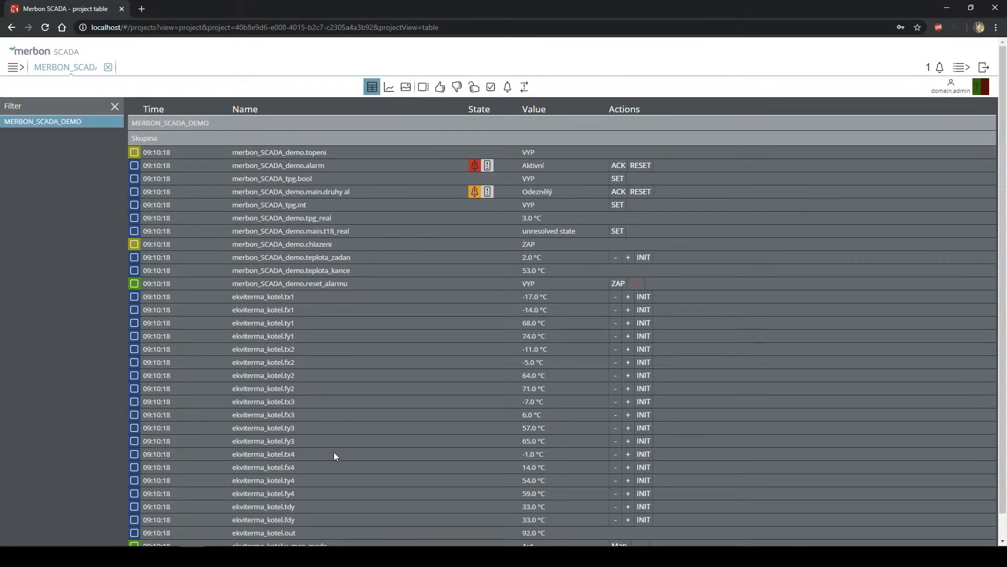
pyautogui.click(343, 556)
pyautogui.moveTo(0, 161); pyautogui.dragTo(577, 151)
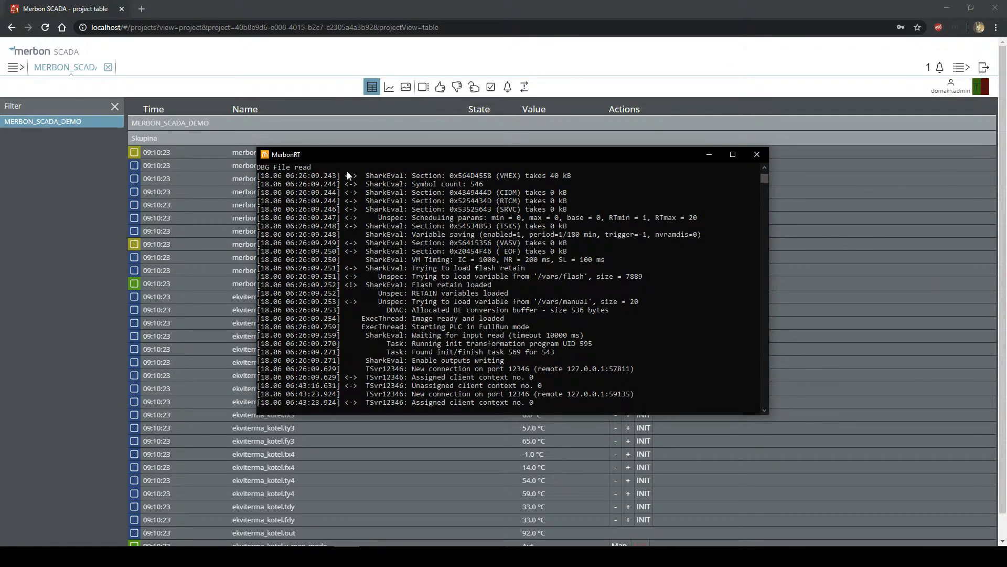
pyautogui.click(711, 155)
# Select the merbon_SCADA_demo.teplota_zadan row and start a new browser tab
pyautogui.click(210, 258)
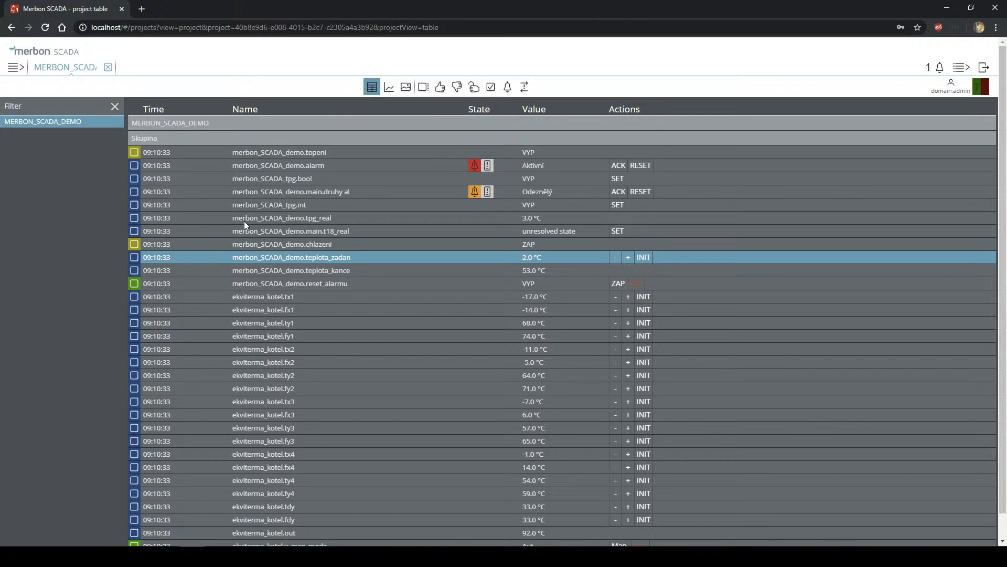
pyautogui.click(140, 10)
# Open the localhost:9696 domain editor, log in again, and view the domain administrator's details
pyautogui.write('local')
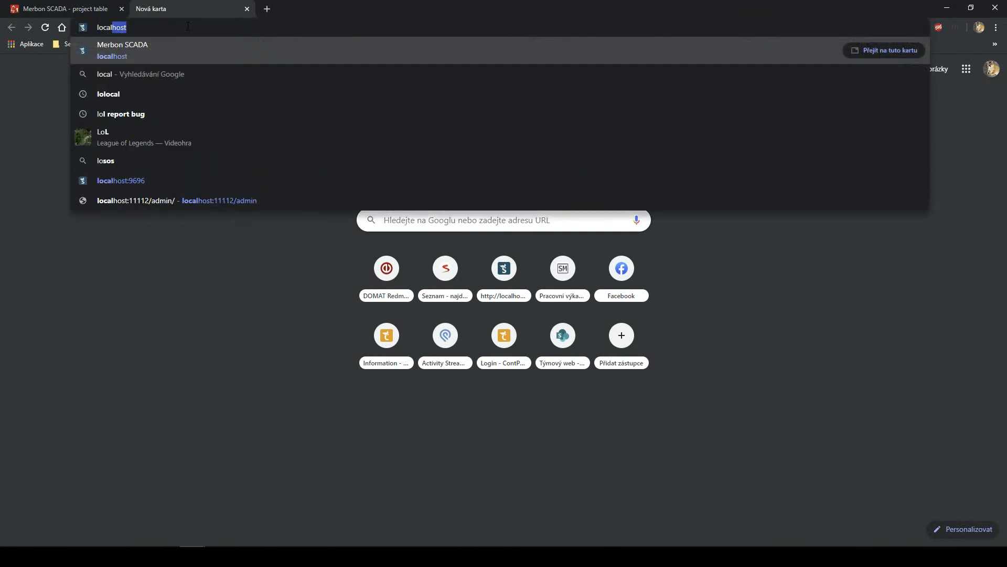
pyautogui.press('Down')
pyautogui.press('Down')
pyautogui.press('Down')
pyautogui.press('Down')
pyautogui.press('Down')
pyautogui.press('Down')
pyautogui.press('Return')
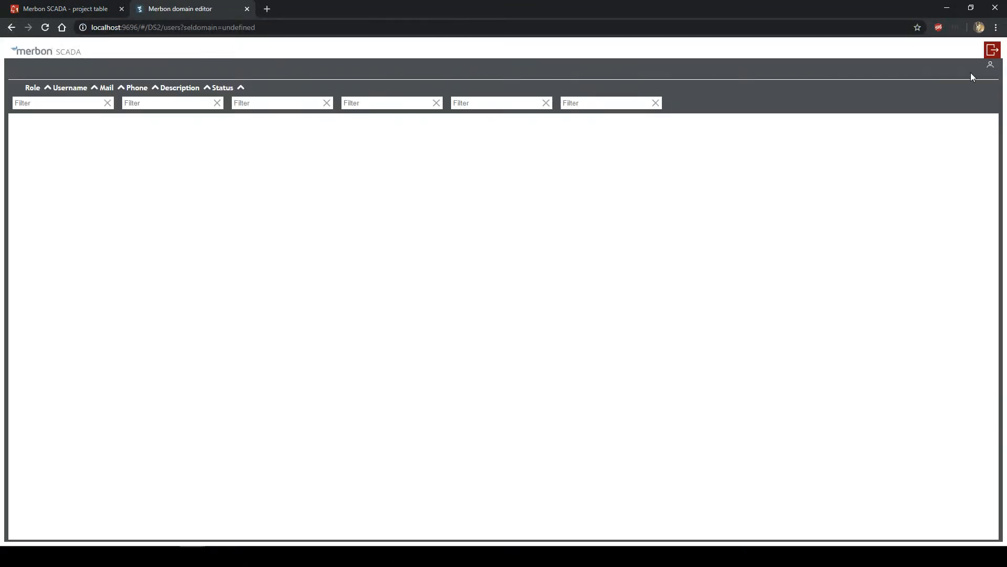
pyautogui.click(993, 49)
pyautogui.click(524, 157)
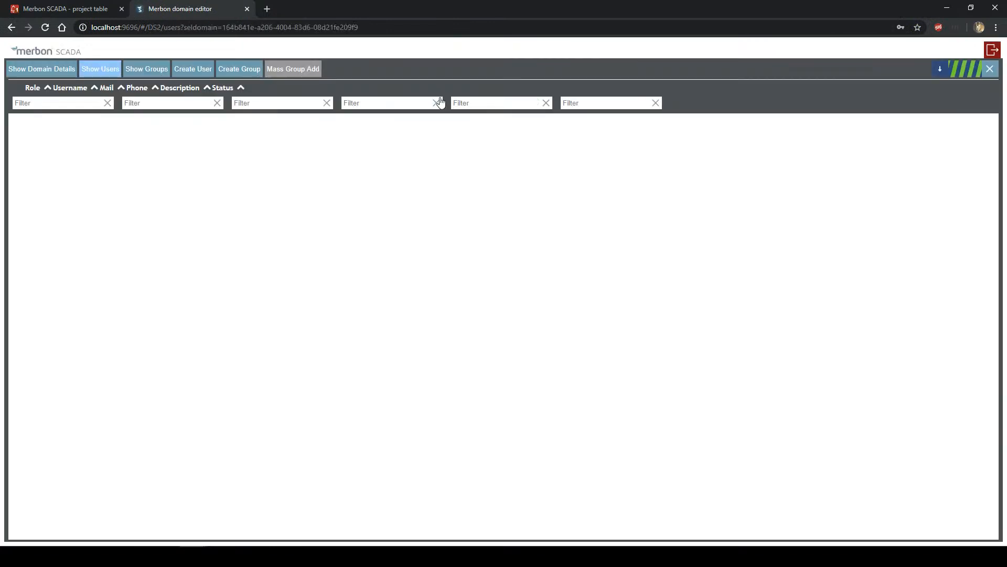
pyautogui.click(220, 144)
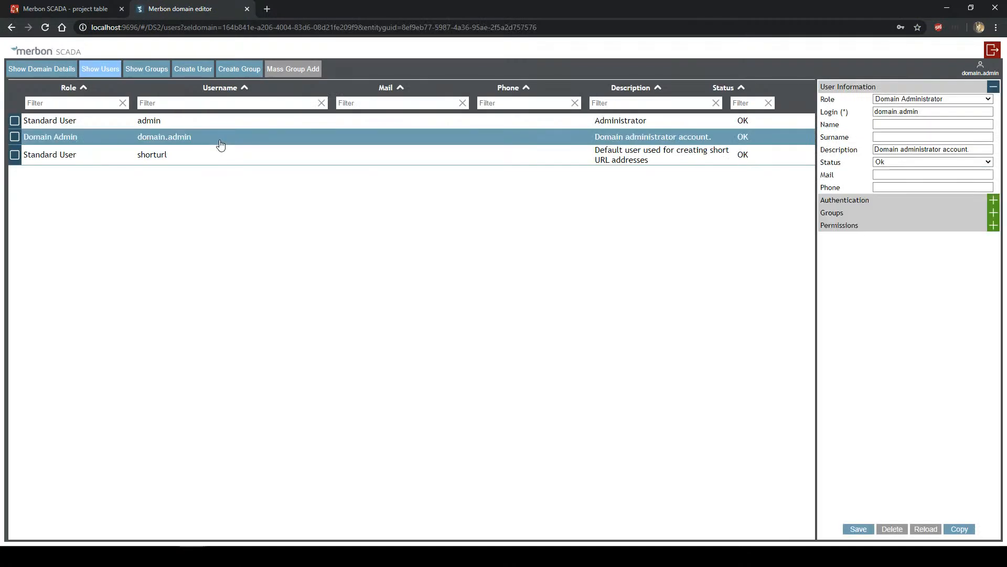
pyautogui.moveTo(138, 27); pyautogui.dragTo(91, 27)
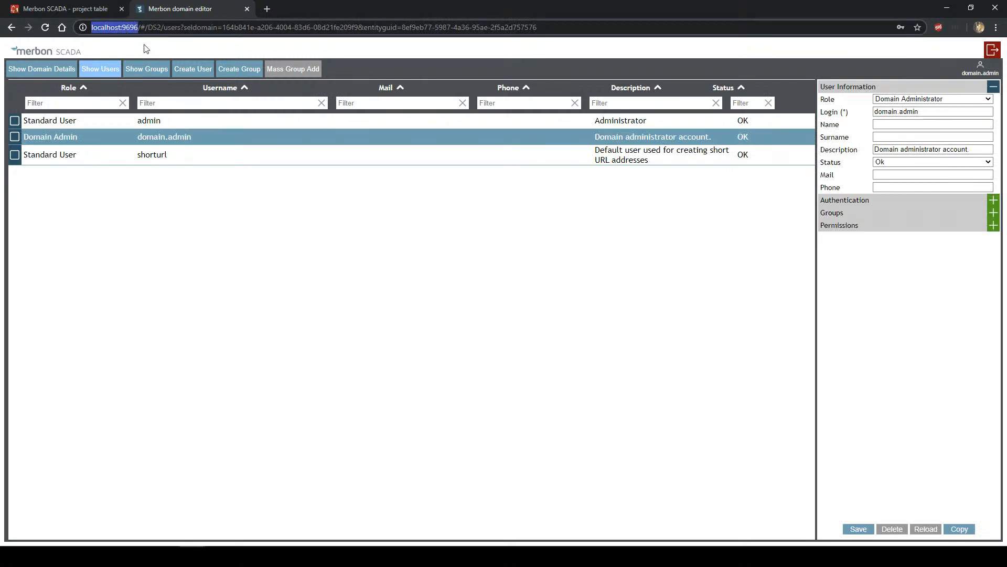
# Review the Alarm server impersonators group and the shorturl and domain.admin users
pyautogui.click(156, 71)
pyautogui.click(236, 160)
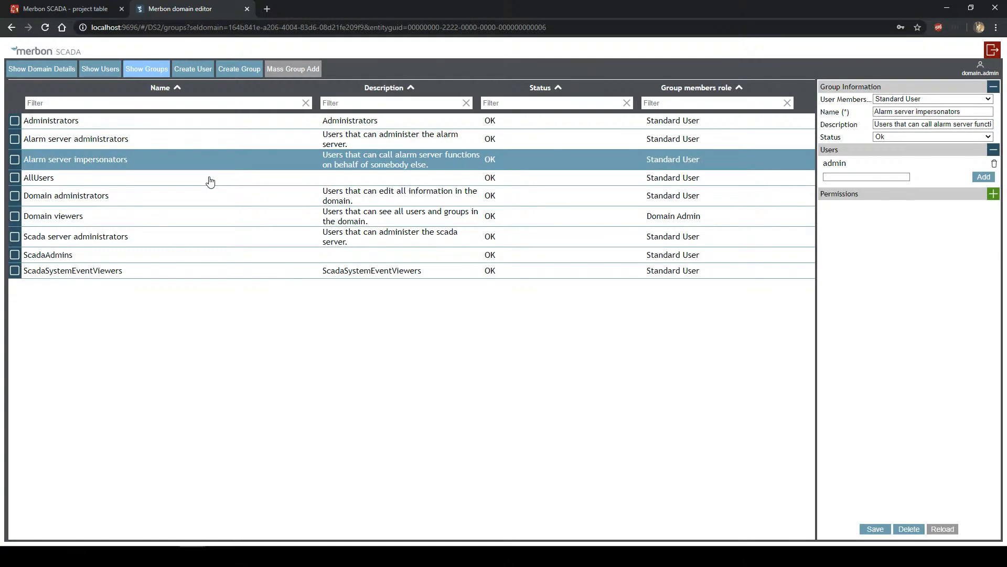
pyautogui.click(103, 68)
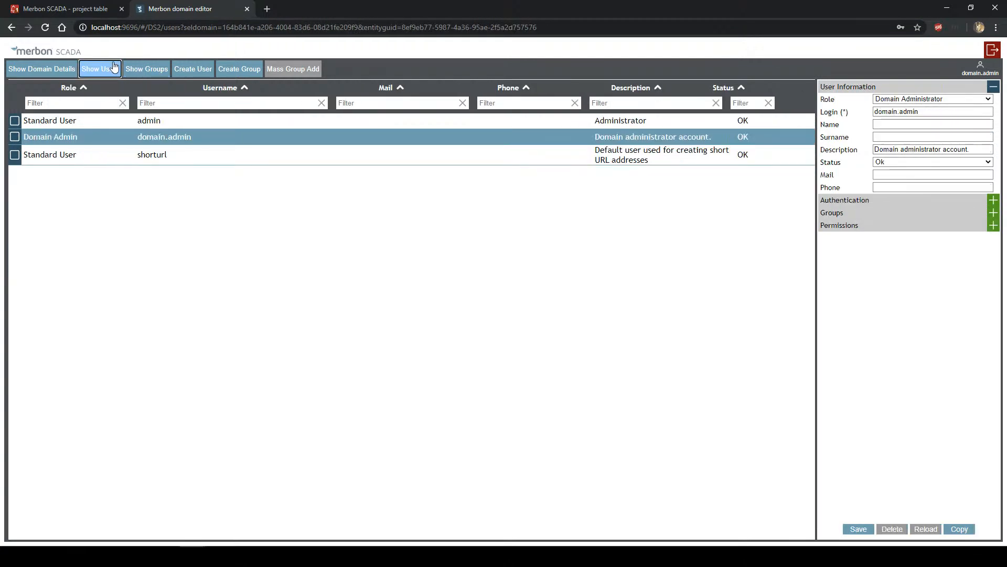
pyautogui.click(164, 152)
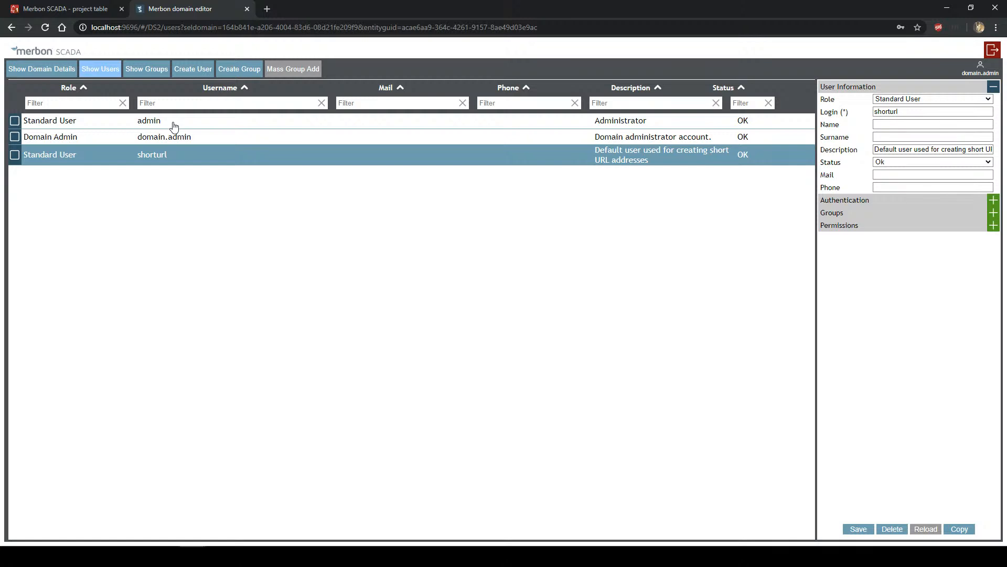
pyautogui.click(189, 142)
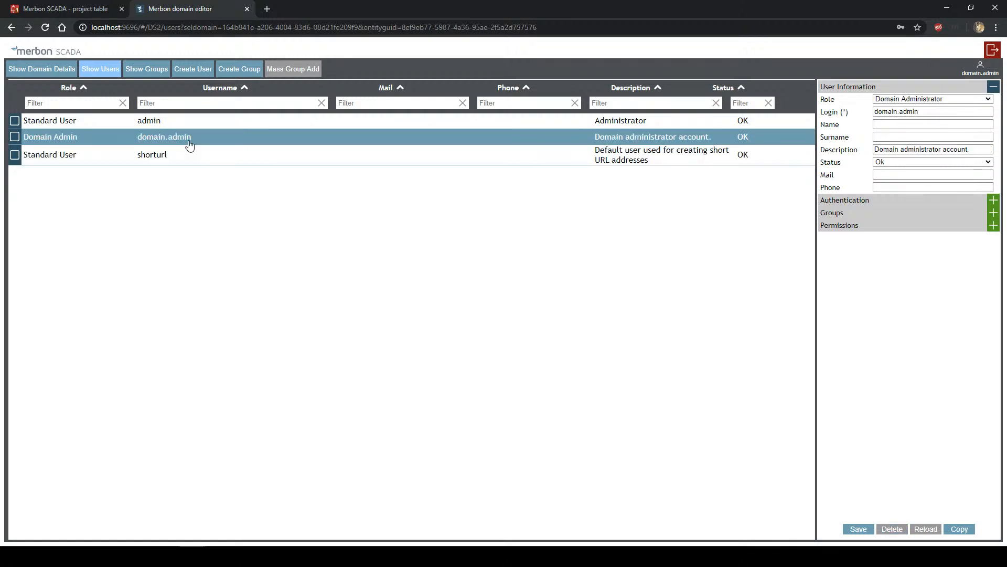
# Inspect the administrator groups and admin accounts, then return to the project table
pyautogui.click(147, 70)
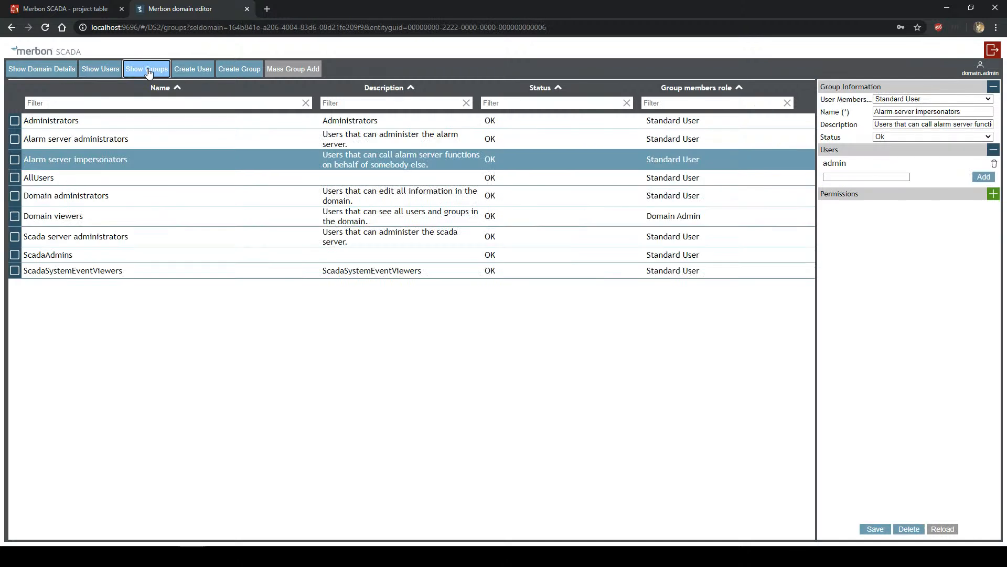
pyautogui.click(212, 198)
pyautogui.click(227, 236)
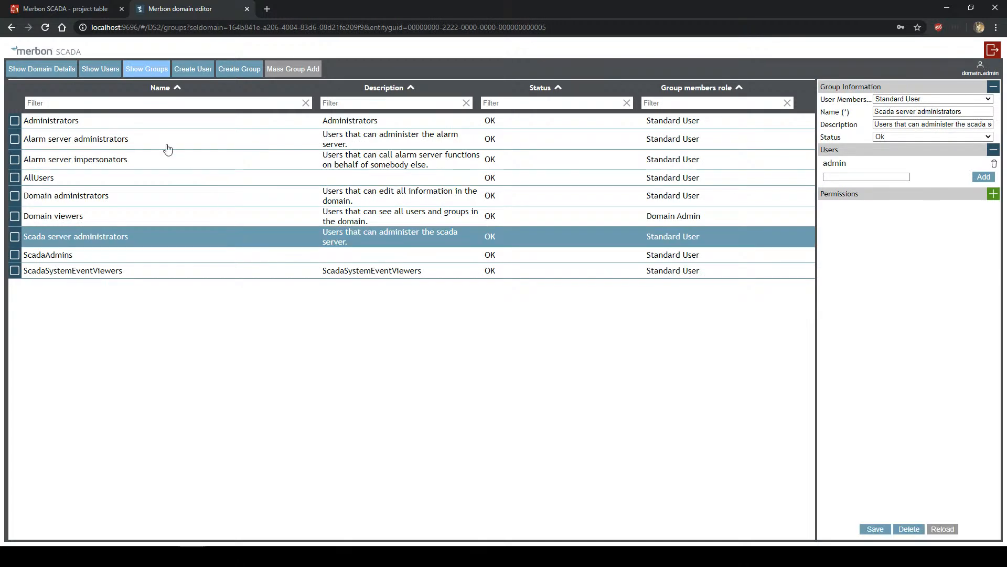
pyautogui.click(100, 125)
pyautogui.click(100, 69)
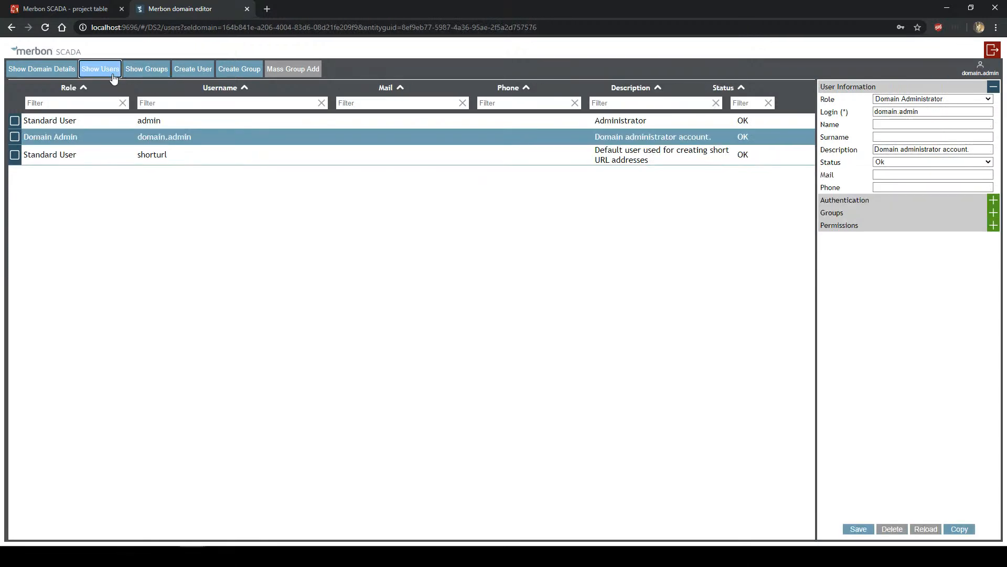
pyautogui.click(166, 125)
pyautogui.click(178, 137)
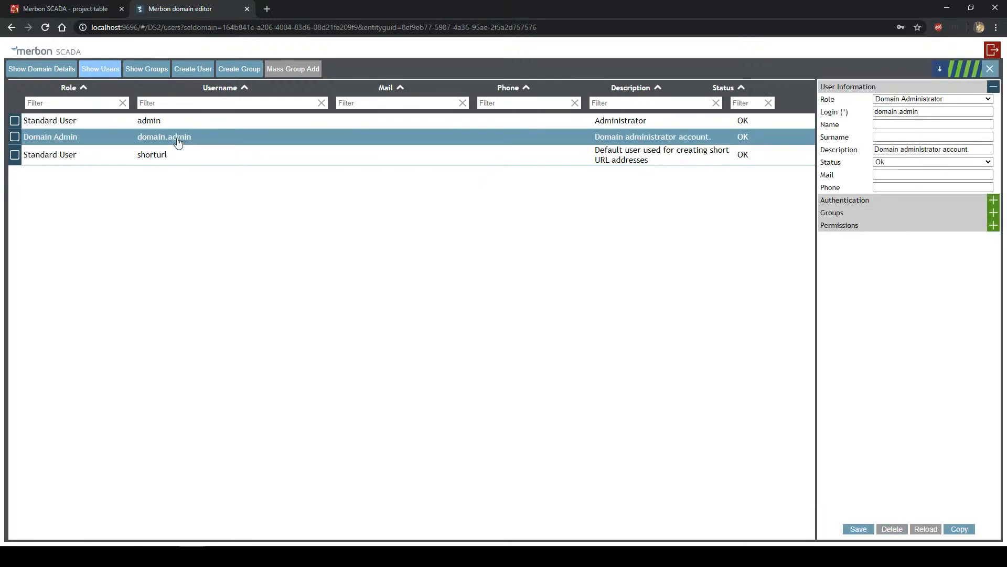
pyautogui.click(74, 7)
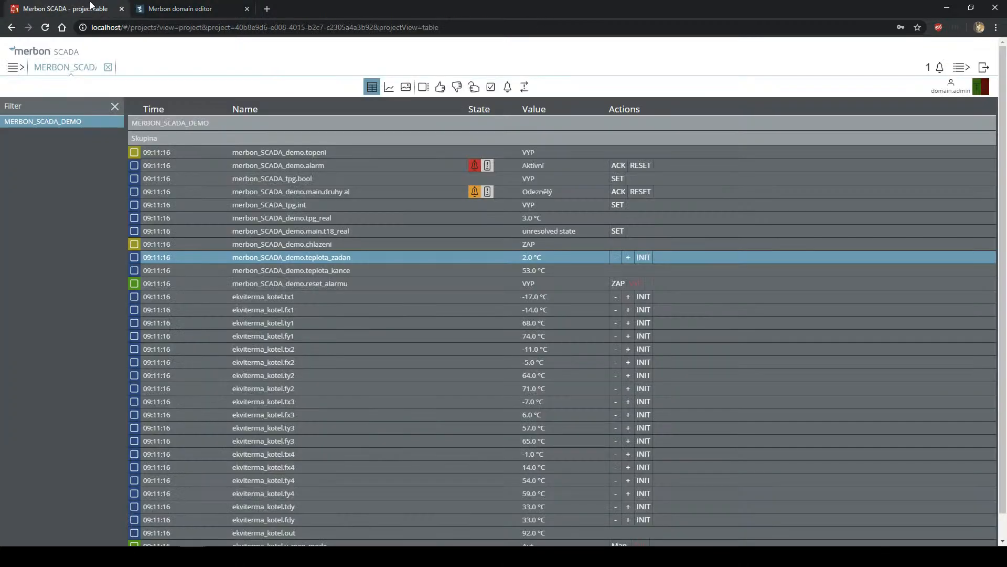
# Minimize the browser so the installer's Installation tab is back in front
pyautogui.click(947, 5)
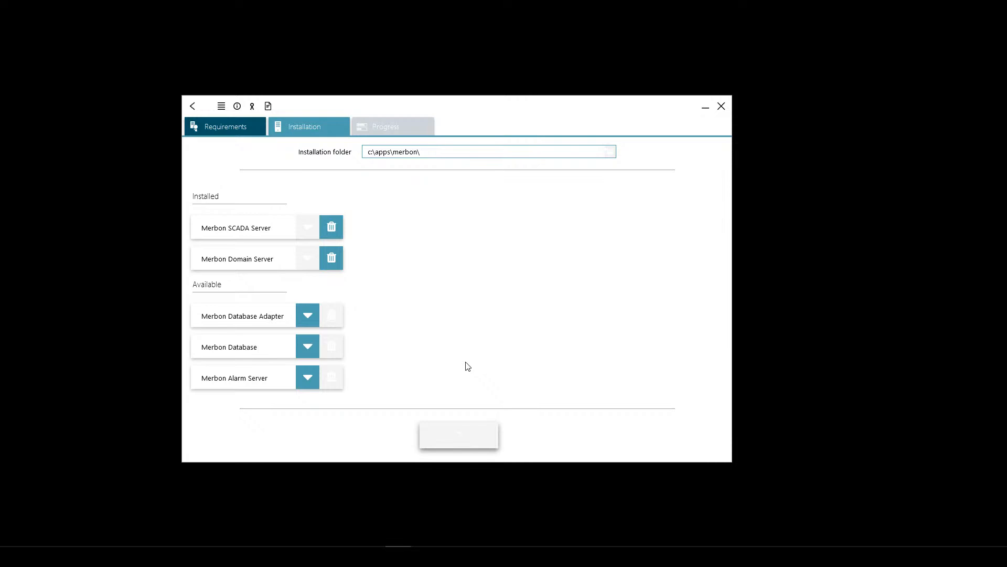
# Select Merbon Alarm Server for installation and move a stray file window out of view
pyautogui.click(310, 377)
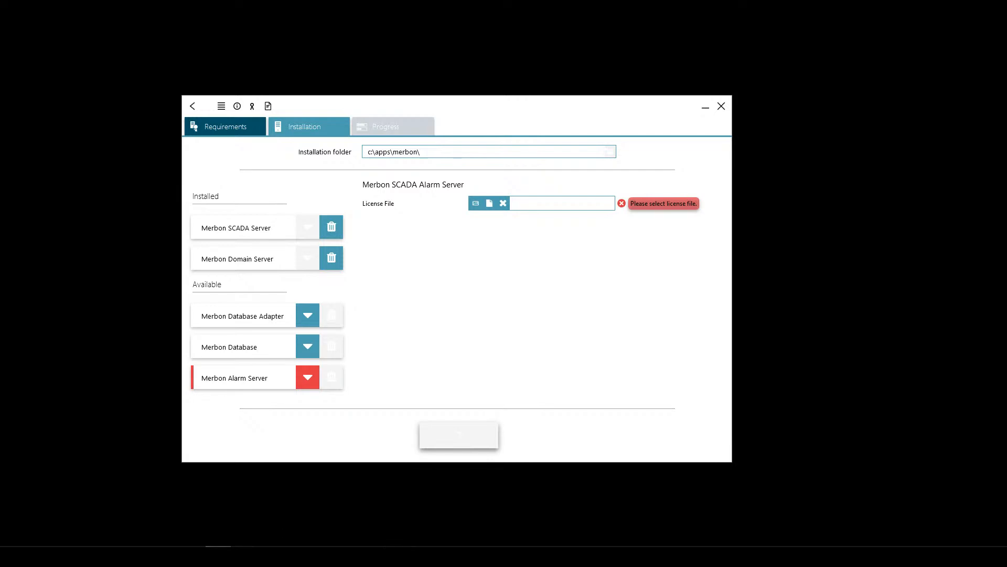
pyautogui.moveTo(861, 94); pyautogui.dragTo(1006, 338)
# Open the Merbon Licensing Tool and paste in the Alarm Server licence number
pyautogui.click(474, 203)
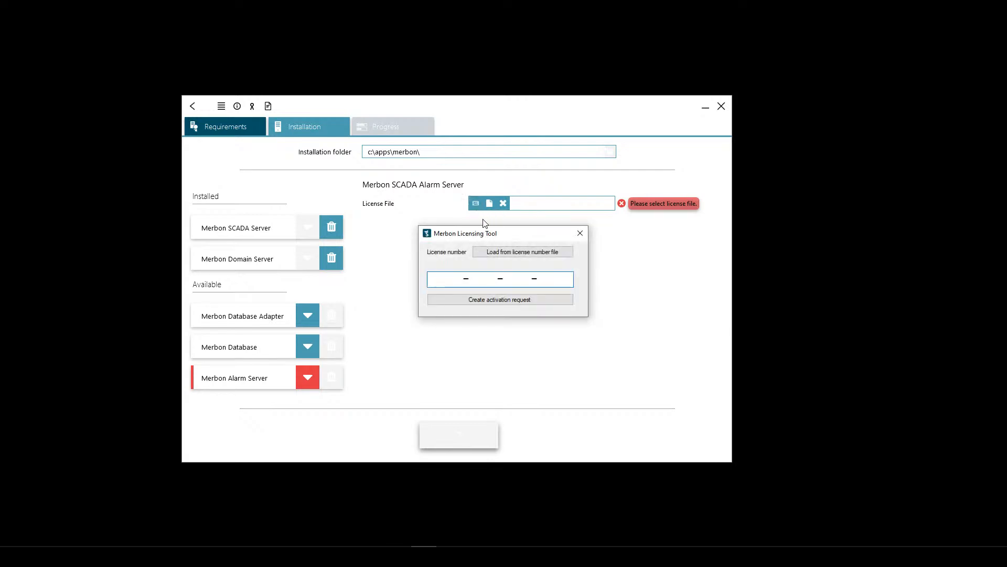
pyautogui.hotkey('ctrl', 'v')
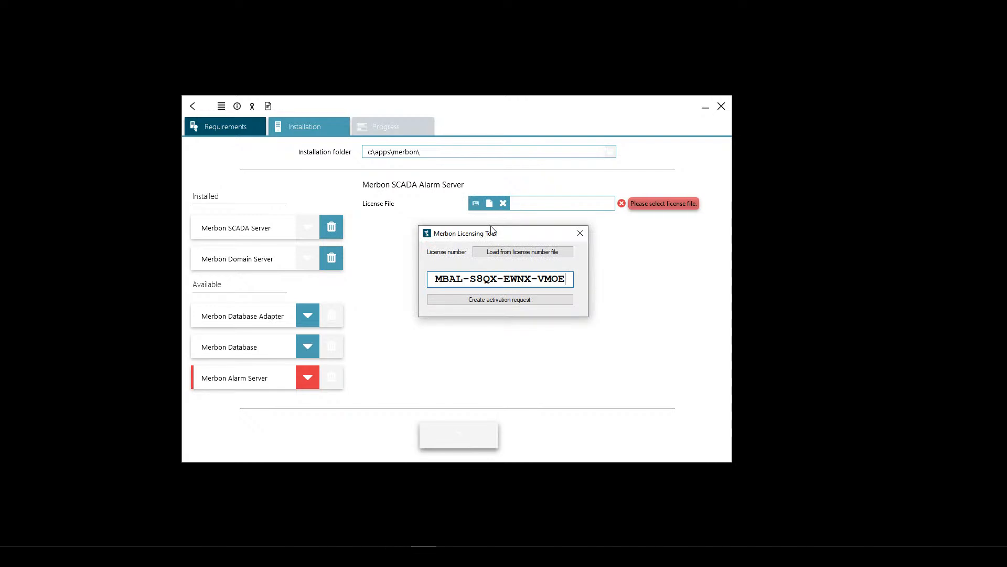
pyautogui.moveTo(505, 233); pyautogui.dragTo(504, 248)
pyautogui.click(398, 556)
pyautogui.click(424, 556)
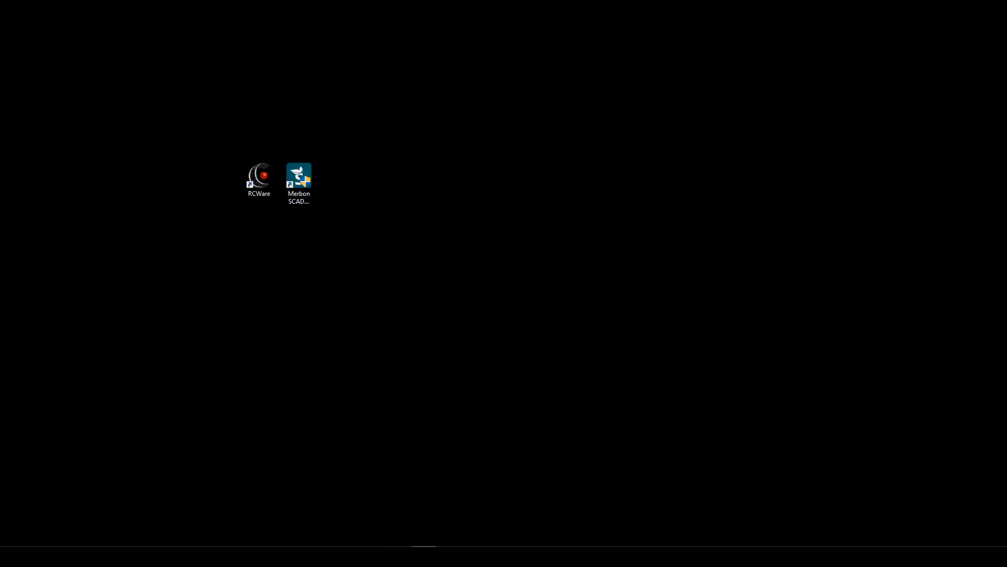
pyautogui.click(191, 556)
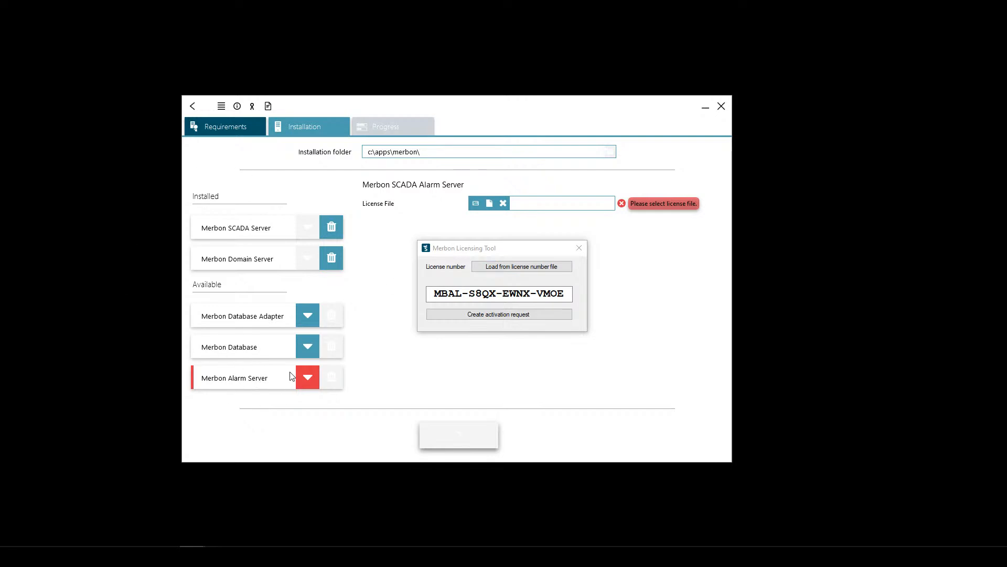
# Save the activation request .hwdesc to C:\vision_data, overwriting the existing one, and close the Licensing Tool
pyautogui.click(493, 322)
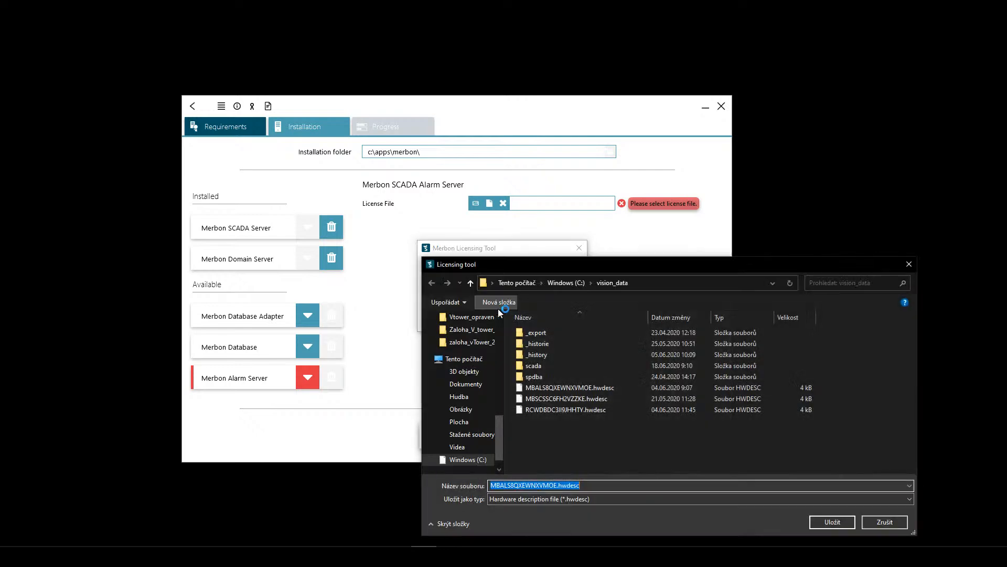
pyautogui.moveTo(578, 264); pyautogui.dragTo(429, 128)
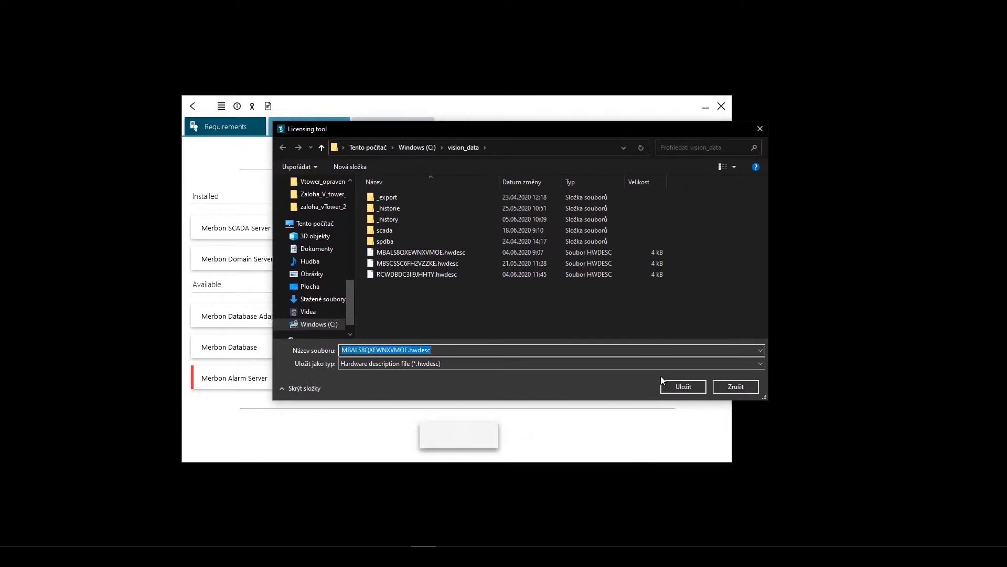
pyautogui.click(691, 385)
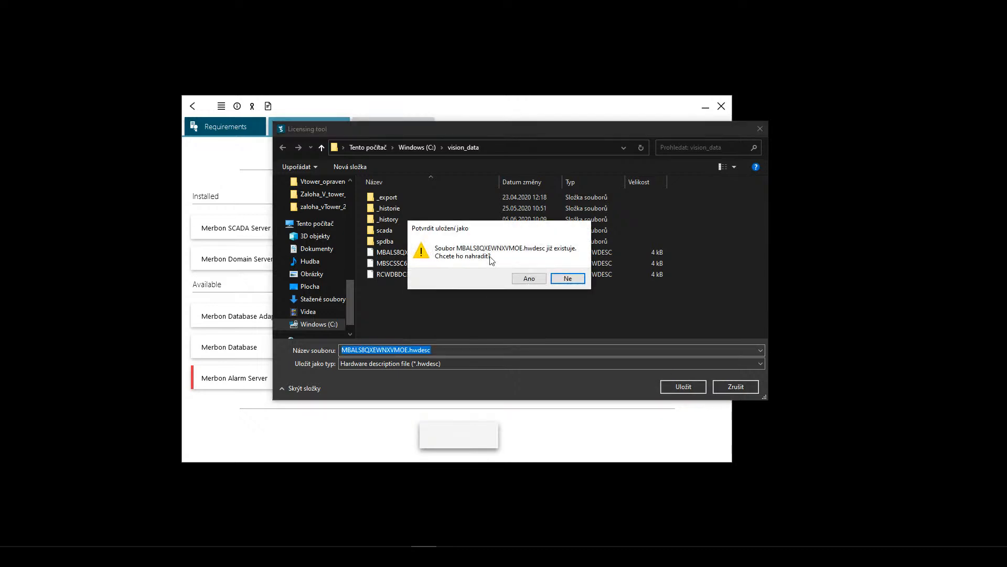
pyautogui.click(528, 278)
pyautogui.click(580, 247)
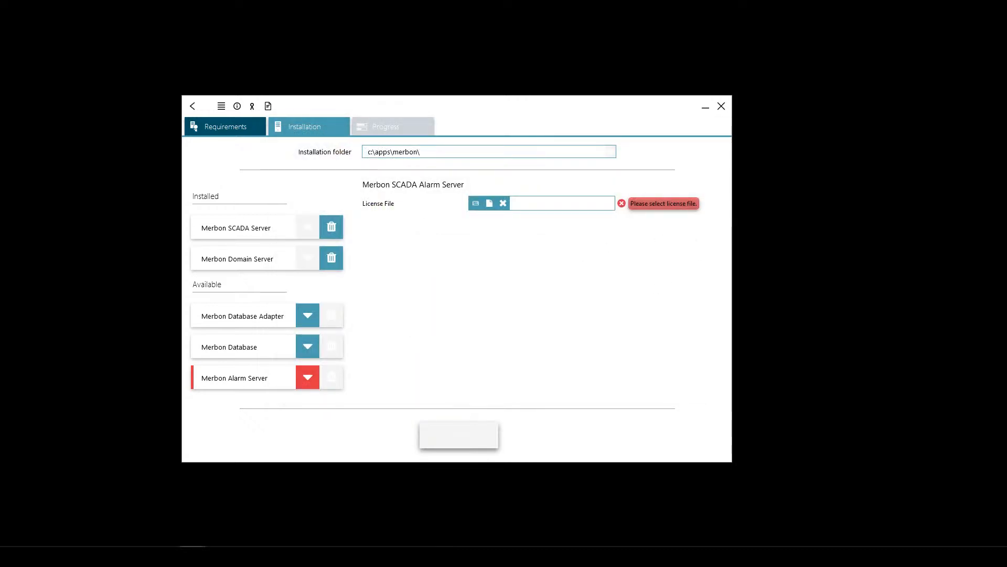
pyautogui.moveTo(1006, 210); pyautogui.dragTo(355, 53)
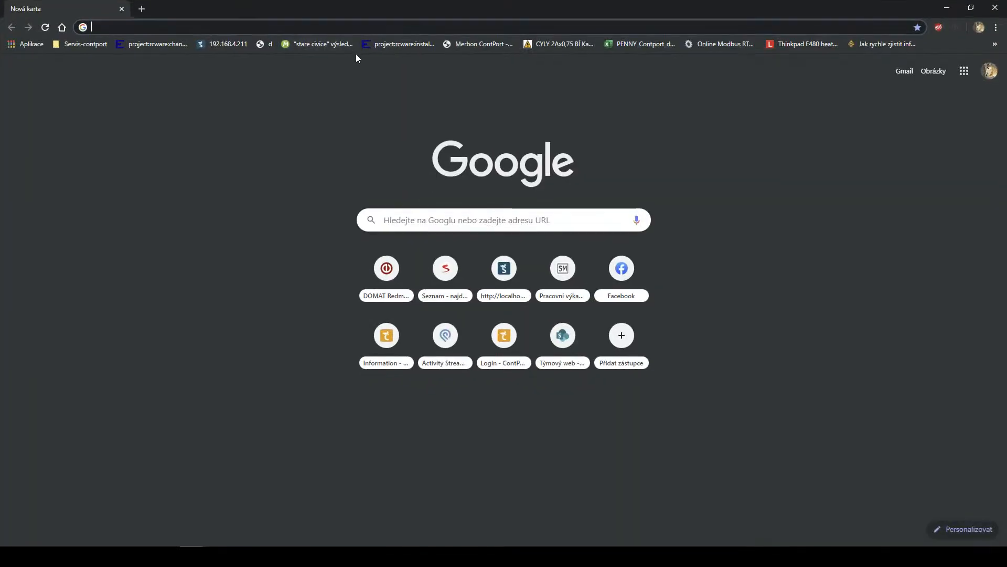
# Load licenses.domat.cz in a new Chrome tab from the 'lice' address suggestion
pyautogui.write('lice')
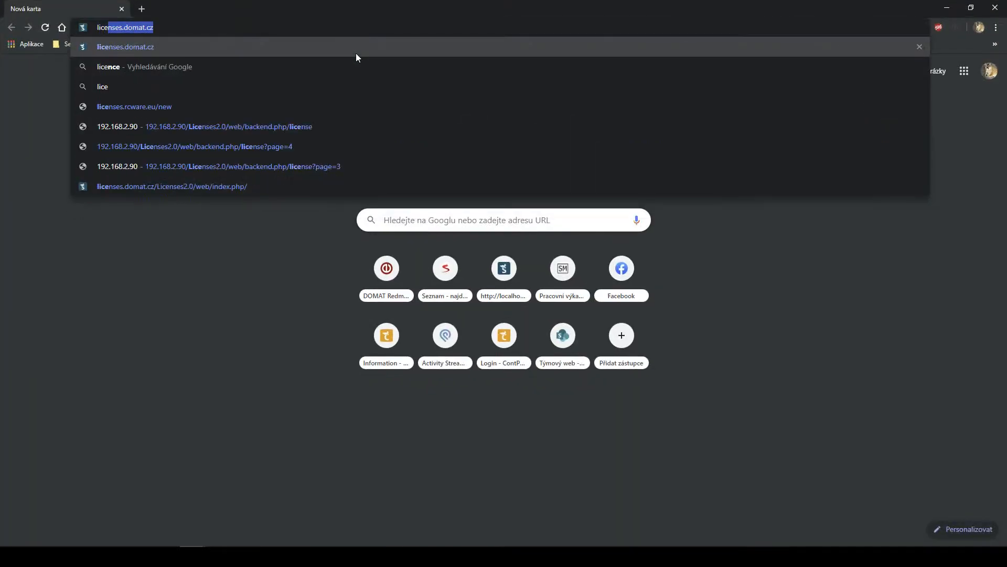
pyautogui.press('End')
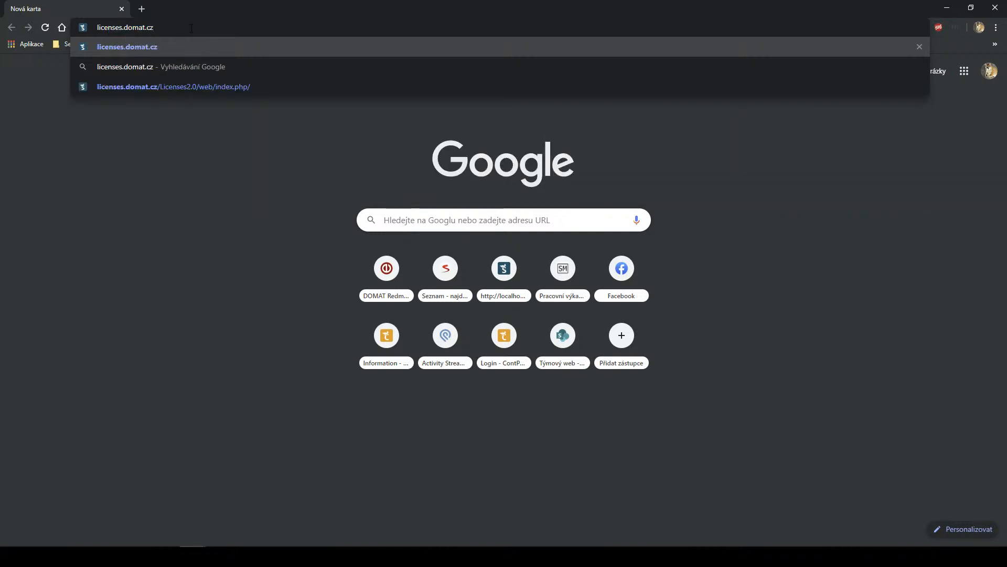
pyautogui.press('Return')
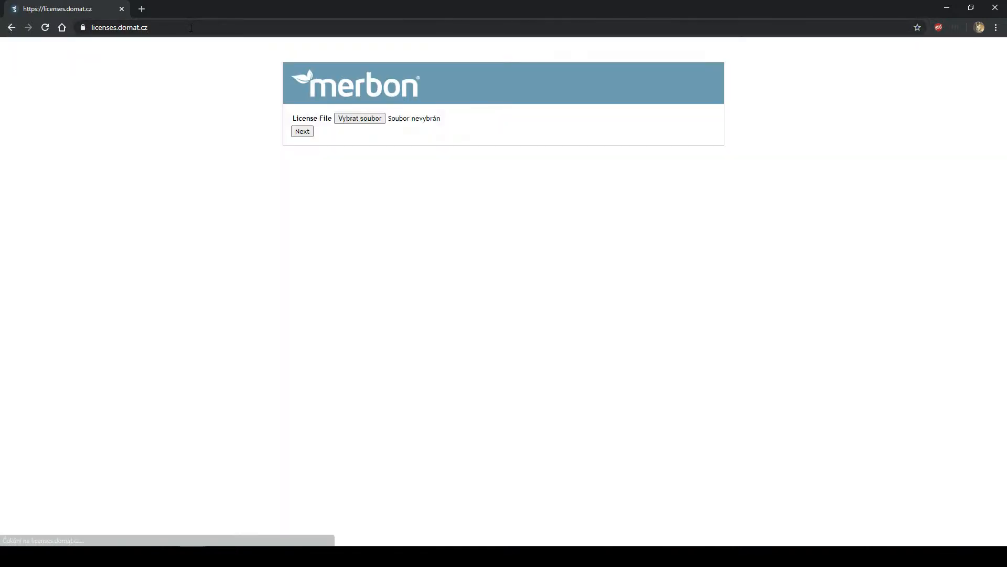
pyautogui.click(143, 28)
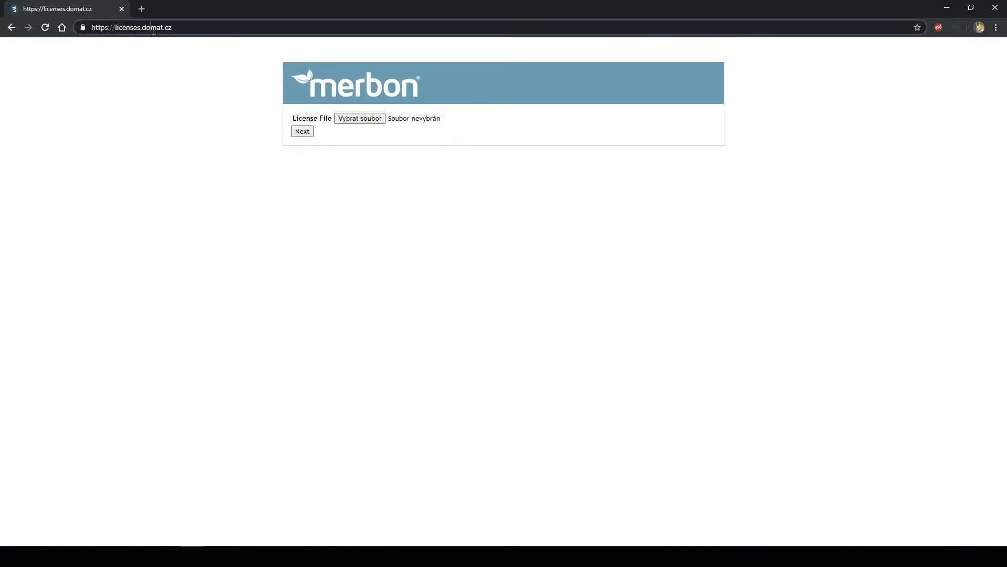
# Start choosing the license file, searching the Documents, Downloads and Desktop folders
pyautogui.click(370, 121)
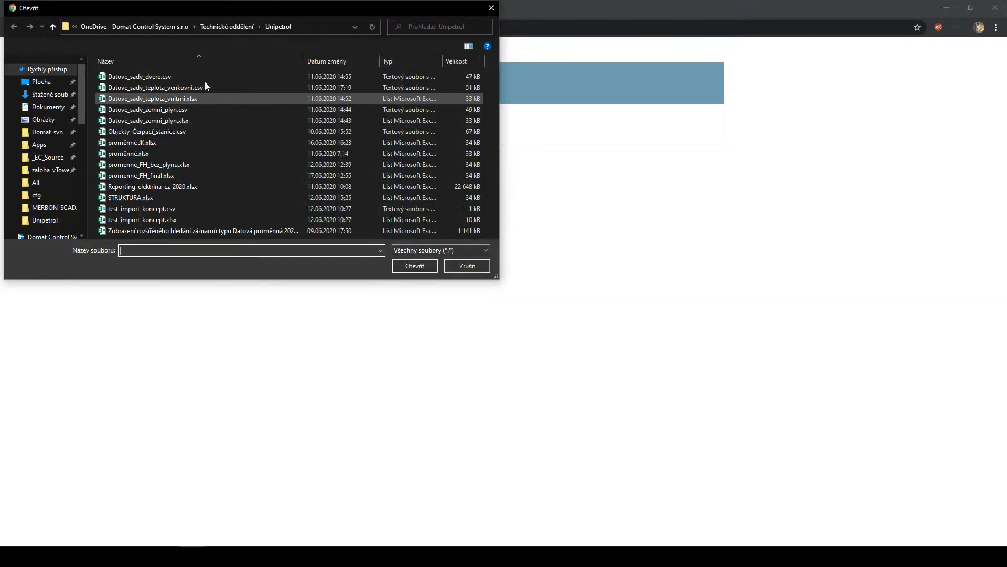
pyautogui.click(52, 106)
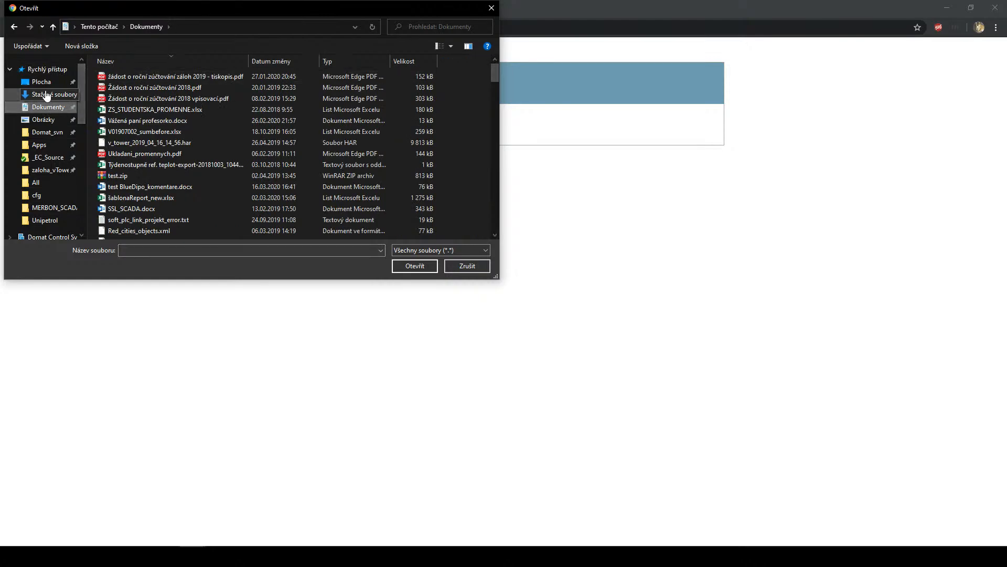
pyautogui.click(46, 94)
pyautogui.scroll(-8, 39, 147)
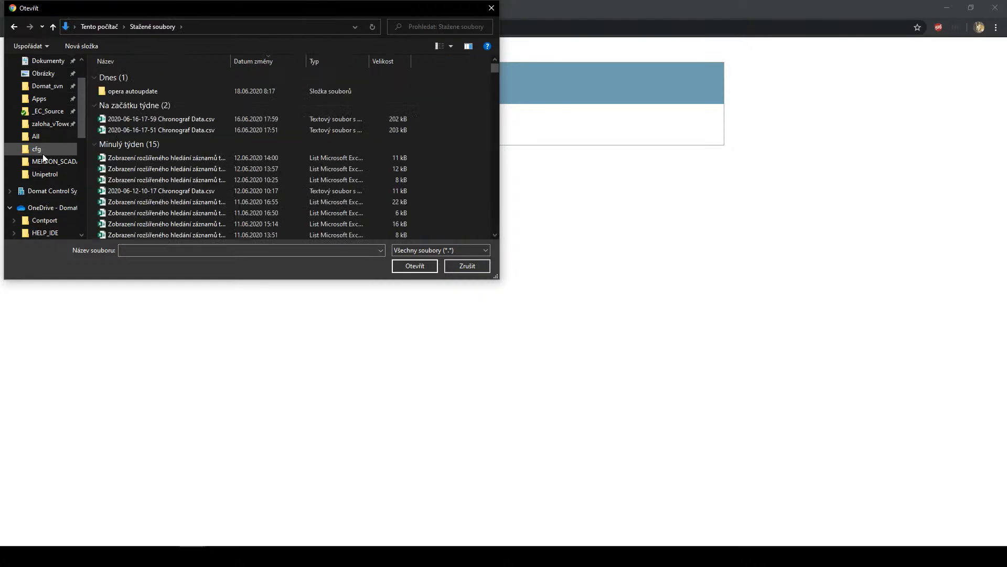
pyautogui.scroll(-2, 49, 192)
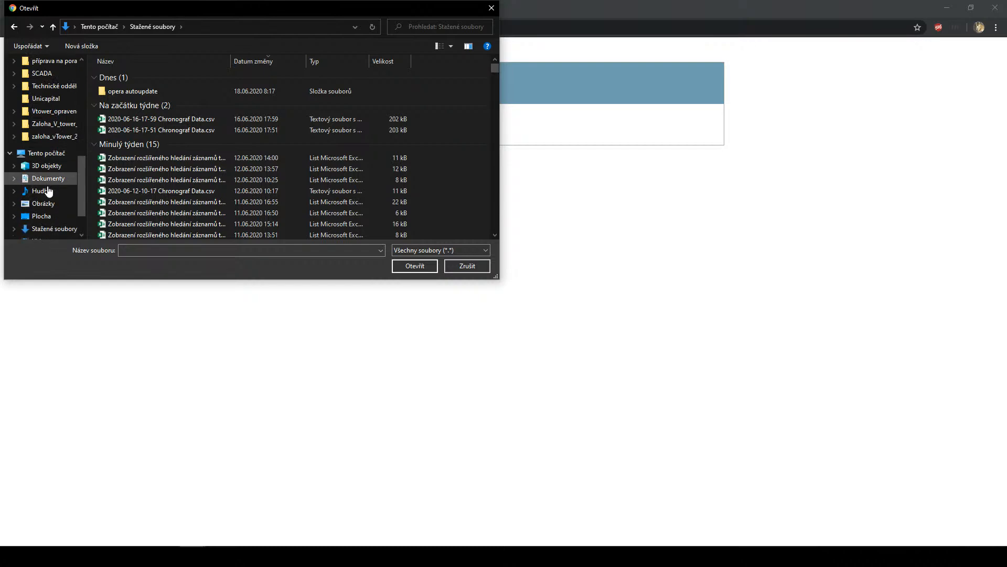
pyautogui.click(47, 217)
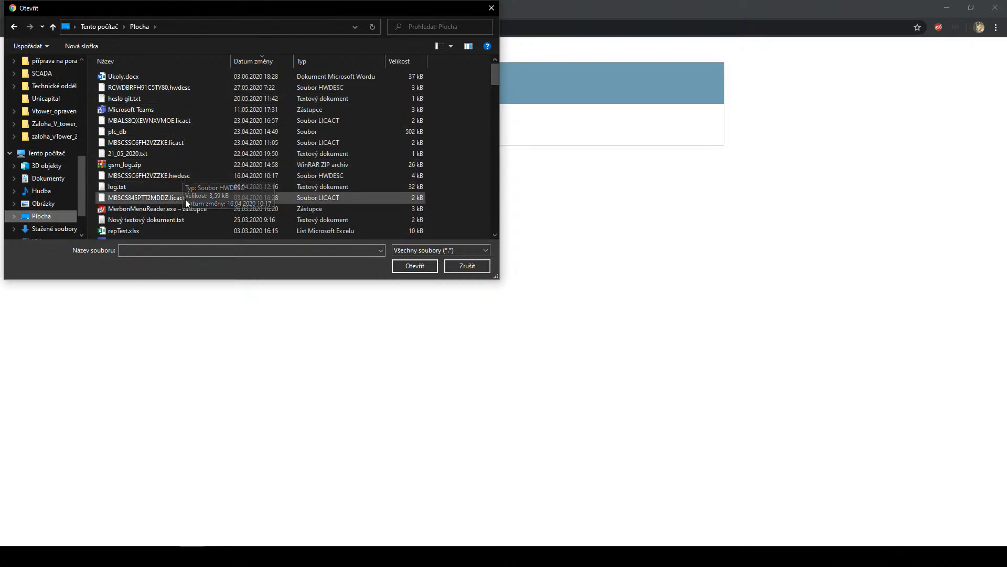
pyautogui.scroll(-5, 188, 196)
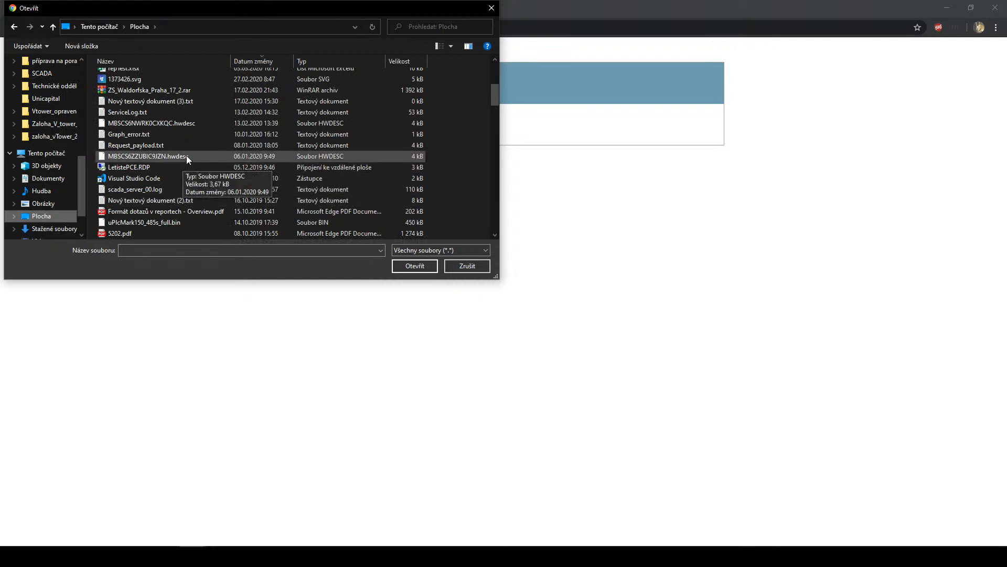
pyautogui.scroll(-4, 198, 160)
pyautogui.scroll(-10, 199, 161)
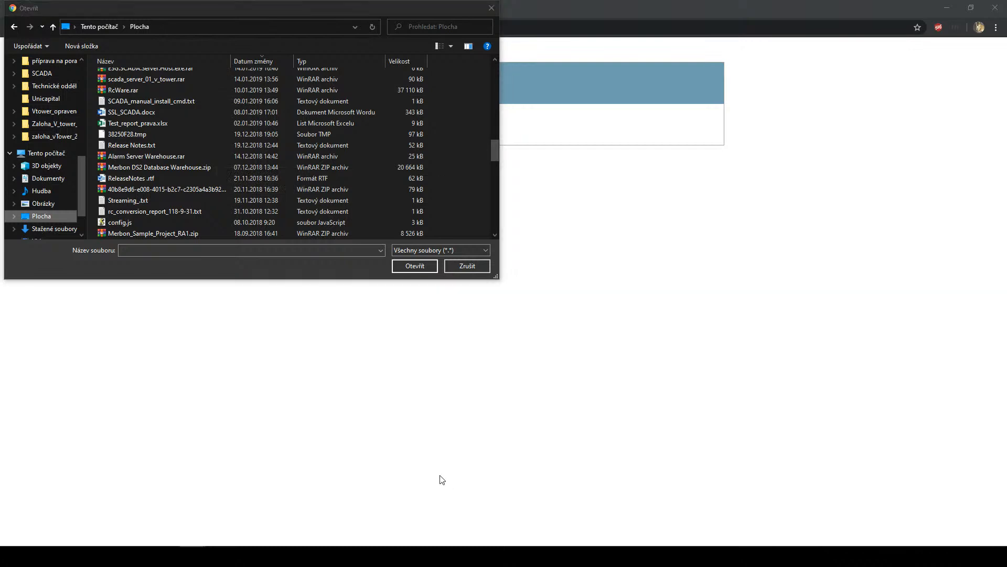
# Browse to Windows (C:) > vision_data and pick the .hwdesc activation request file
pyautogui.click(46, 152)
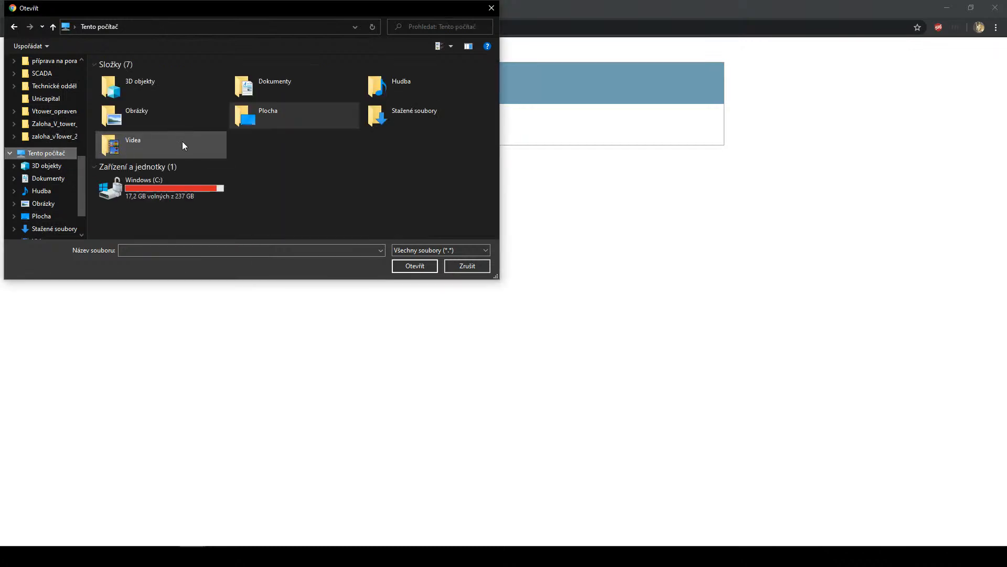
pyautogui.doubleClick(161, 185)
pyautogui.scroll(-7, 158, 162)
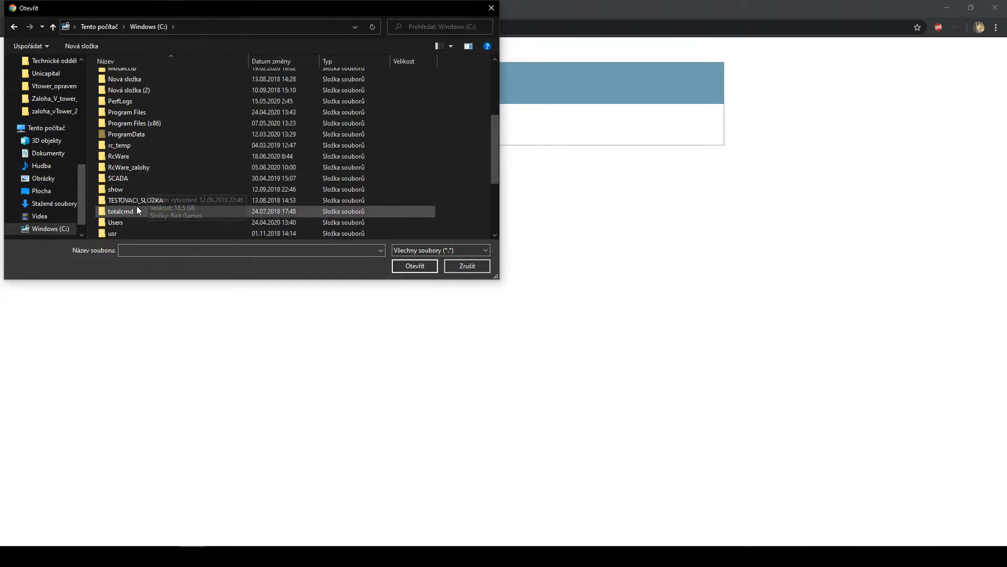
pyautogui.doubleClick(124, 145)
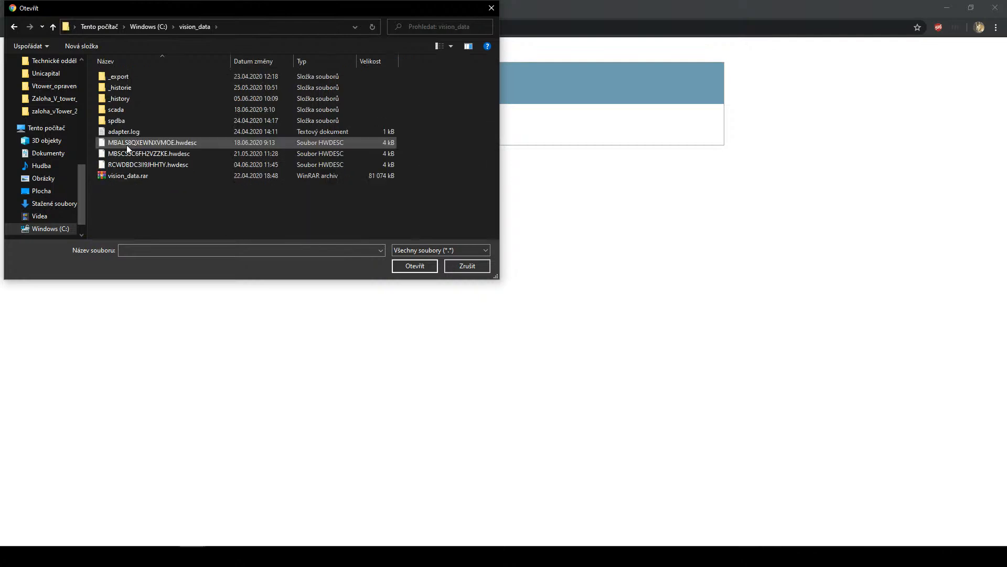
pyautogui.doubleClick(172, 142)
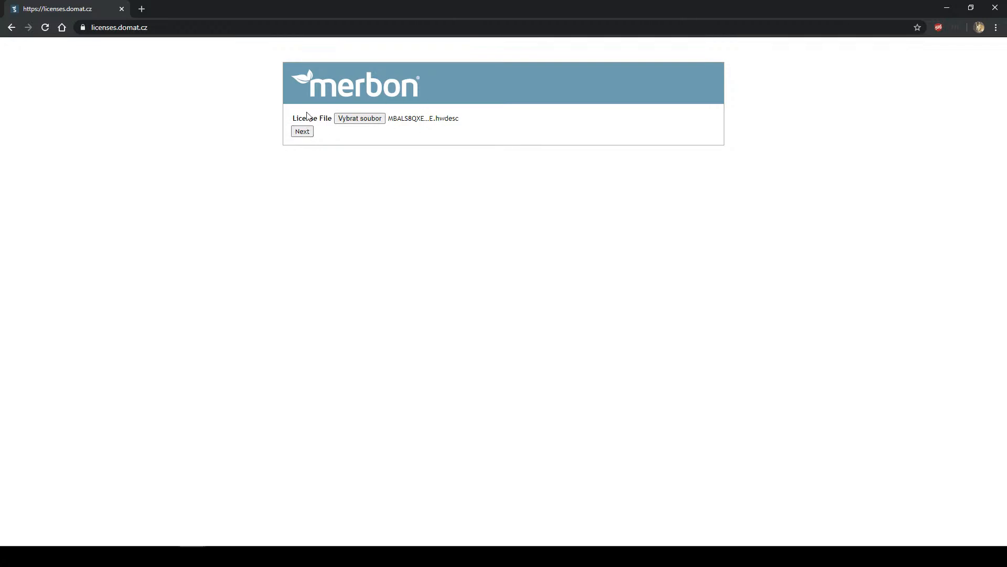
# Submit the .hwdesc request file and the activation e-mail address, then switch to Outlook
pyautogui.click(303, 132)
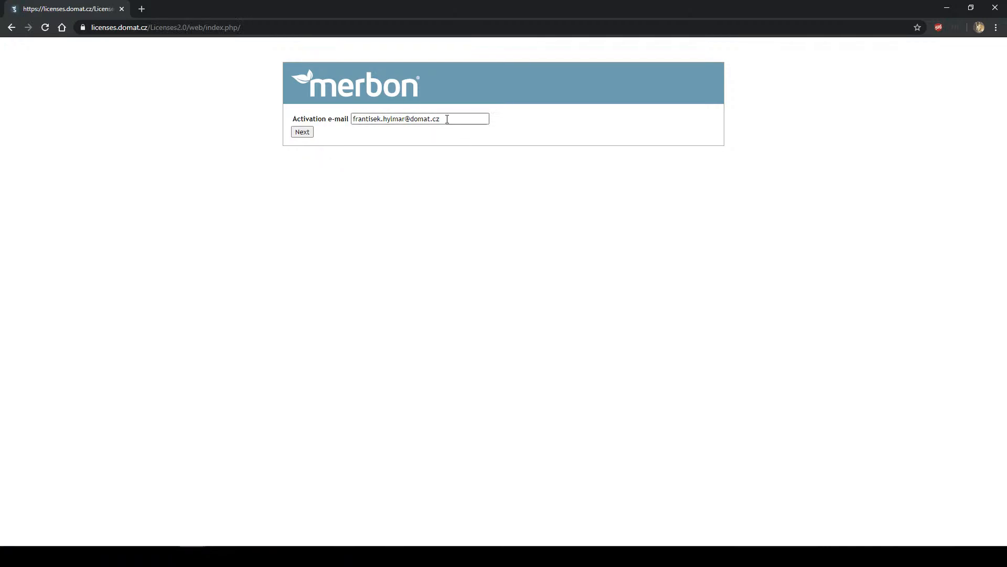
pyautogui.moveTo(441, 118); pyautogui.dragTo(355, 126)
pyautogui.click(304, 133)
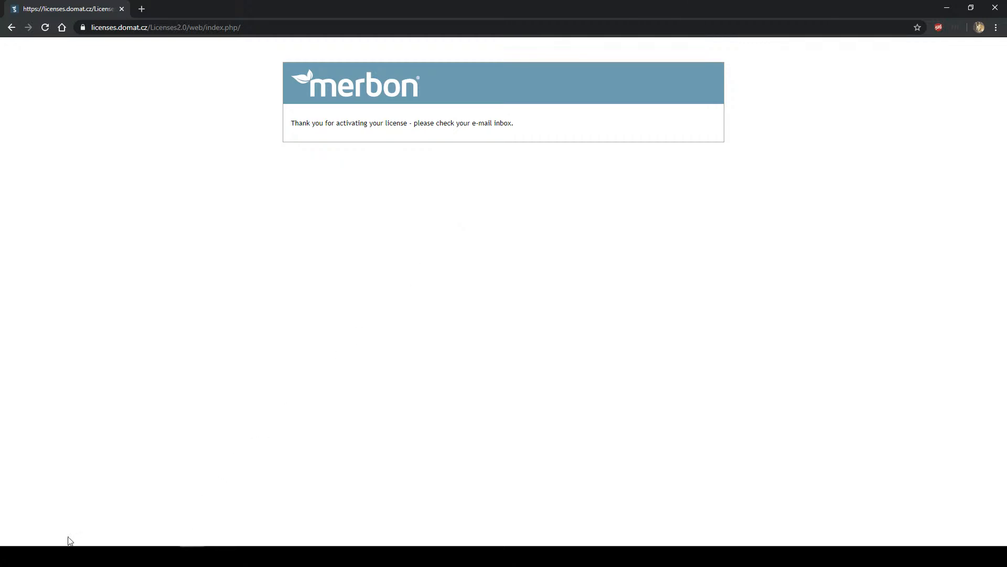
pyautogui.click(88, 555)
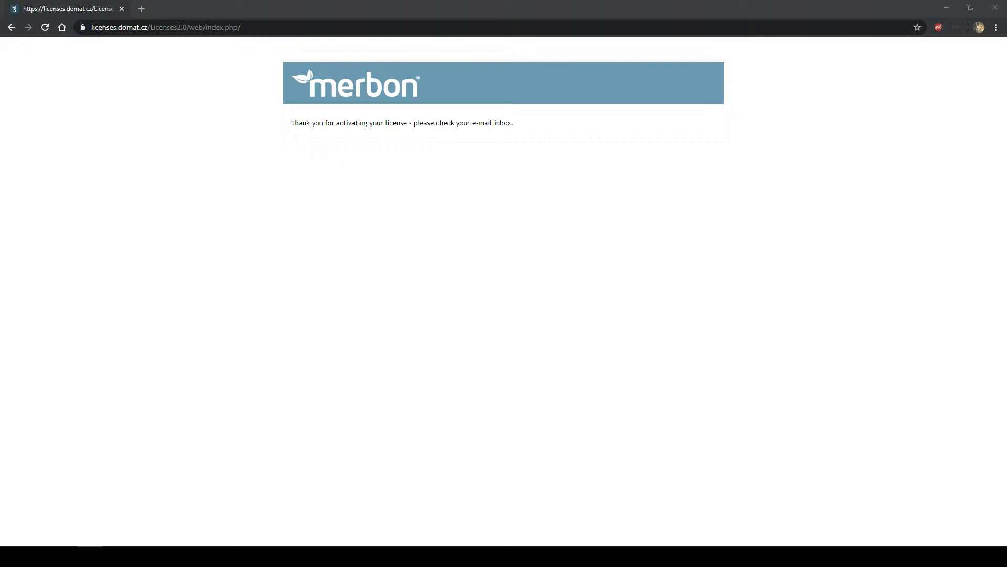
# Open the 'License activation' message from the Outlook inbox in the reading pane
pyautogui.moveTo(536, 561); pyautogui.dragTo(525, 107)
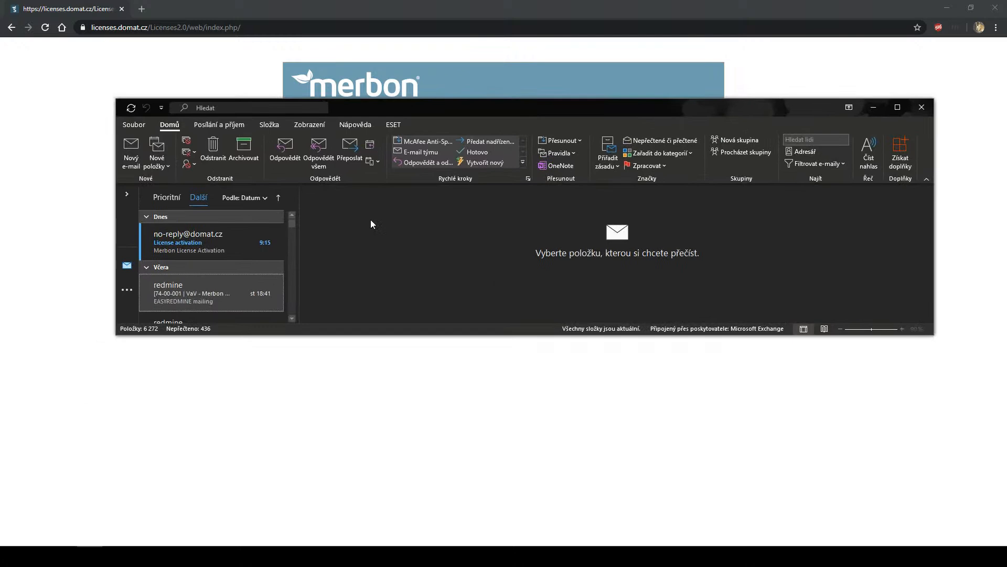
pyautogui.click(223, 242)
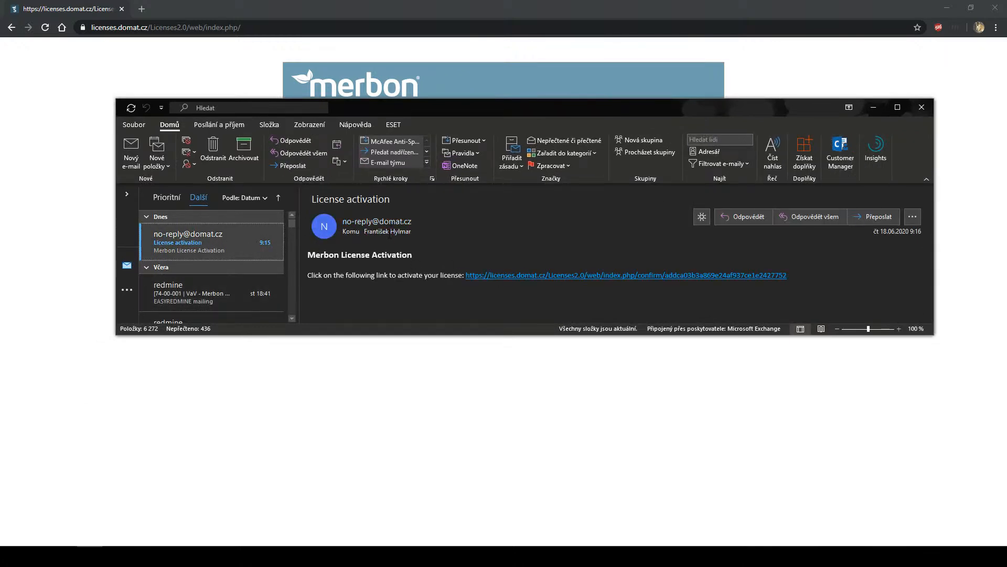
pyautogui.moveTo(391, 232)
pyautogui.doubleClick(398, 220)
pyautogui.click(397, 258)
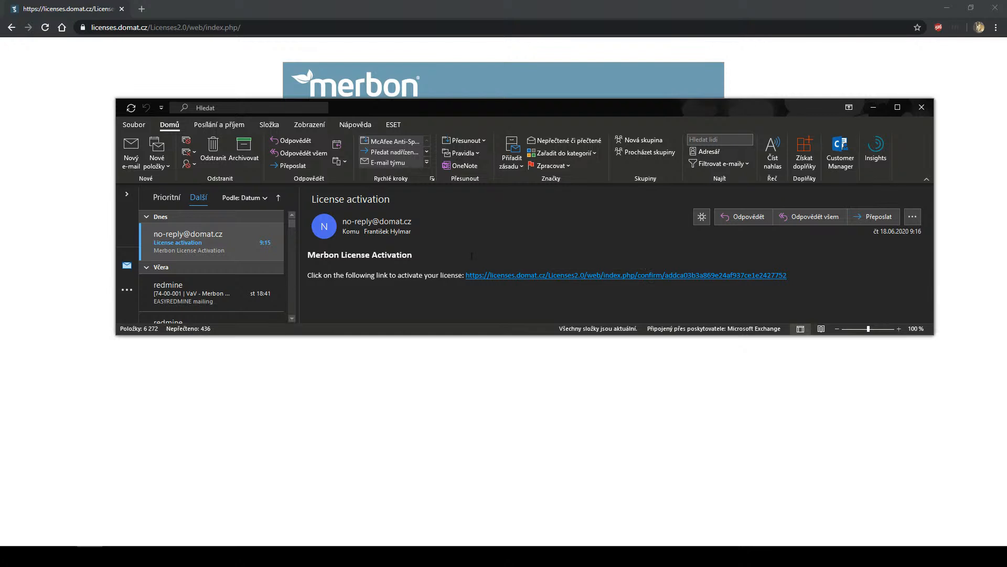
# Follow the e-mail's activation link and download the .licact activation file
pyautogui.click(502, 278)
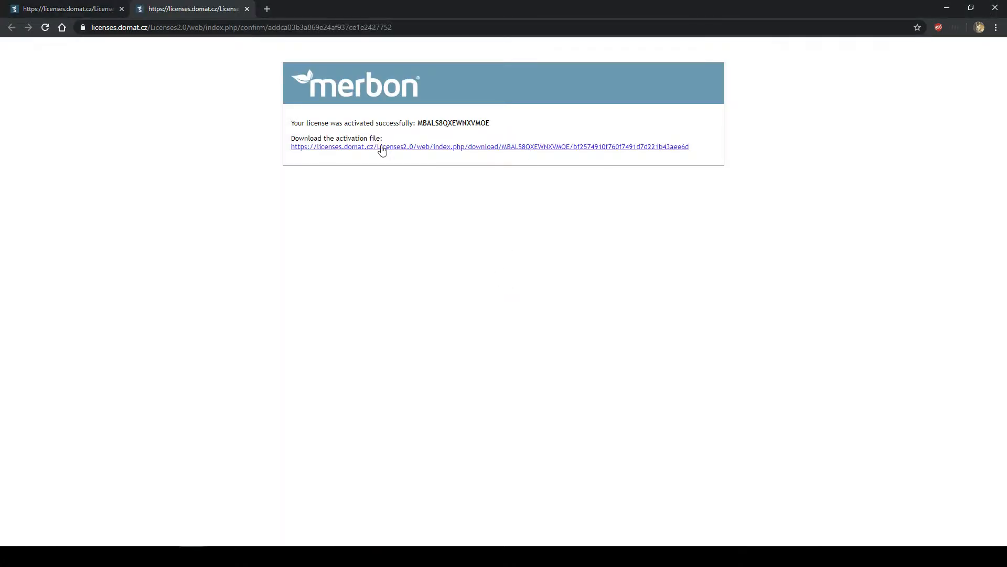
pyautogui.click(481, 148)
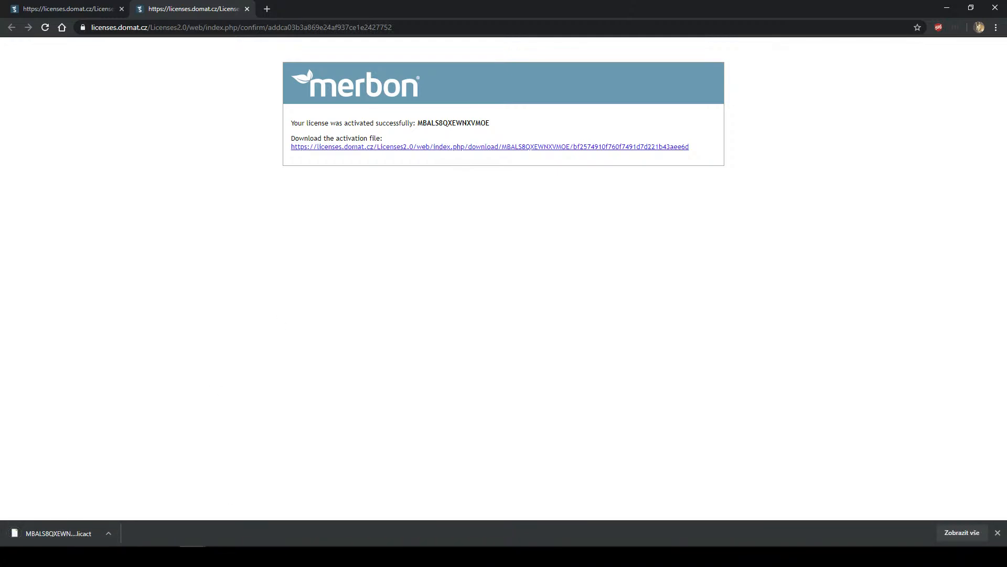
# Close Outlook, install the Alarm Server with the downloaded .licact license file, and return to the main menu
pyautogui.click(948, 8)
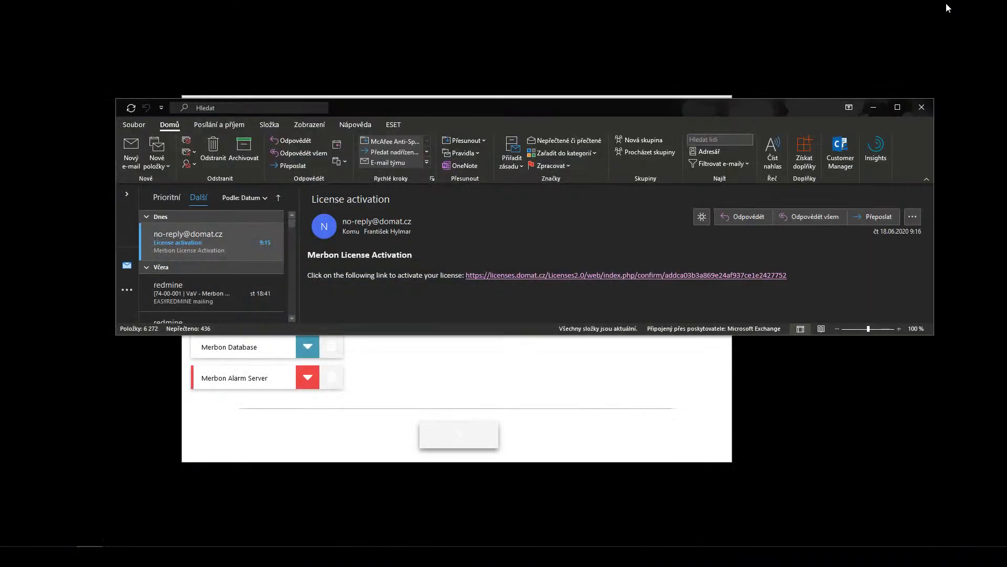
pyautogui.click(922, 106)
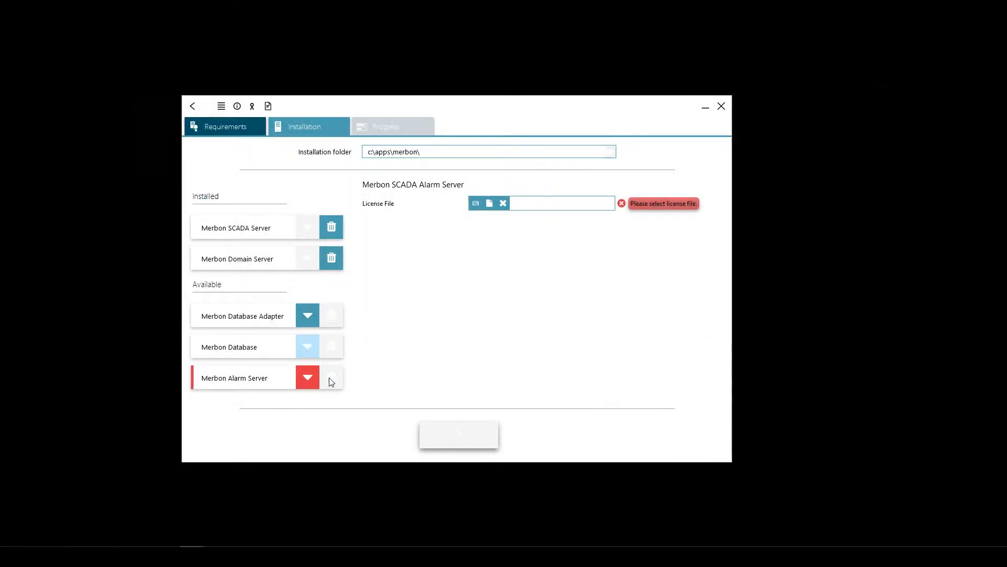
pyautogui.click(489, 205)
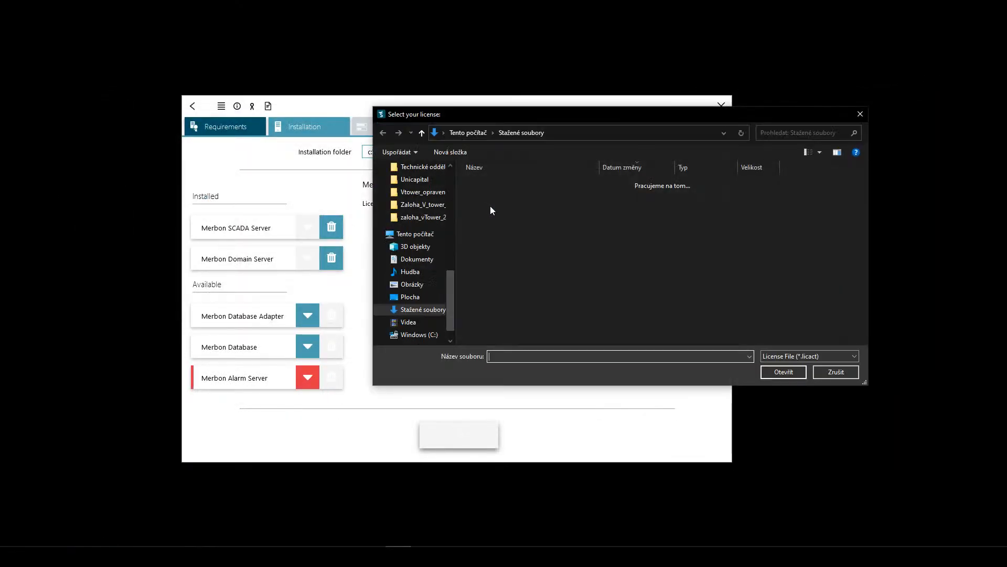
pyautogui.doubleClick(541, 200)
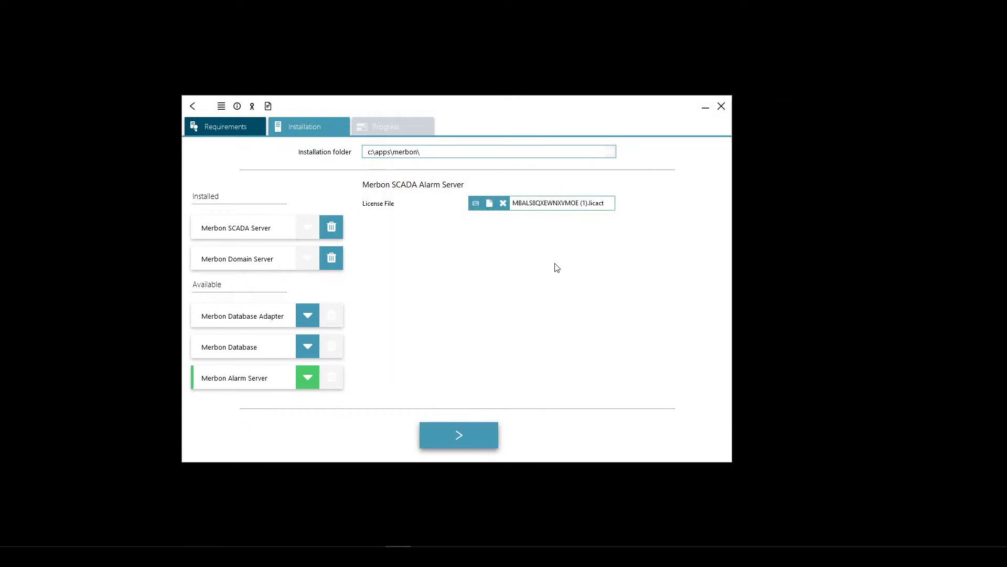
pyautogui.click(450, 441)
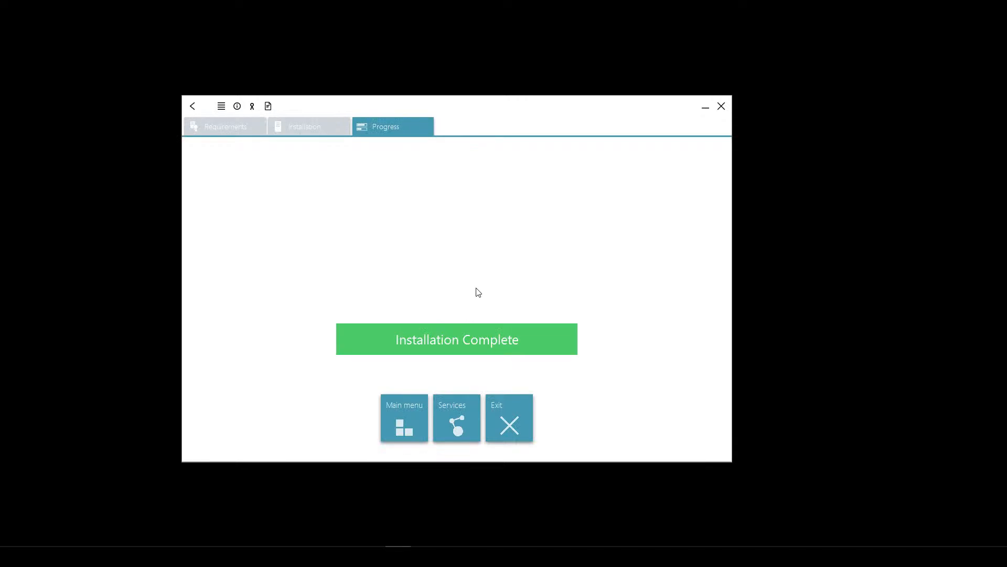
pyautogui.click(416, 412)
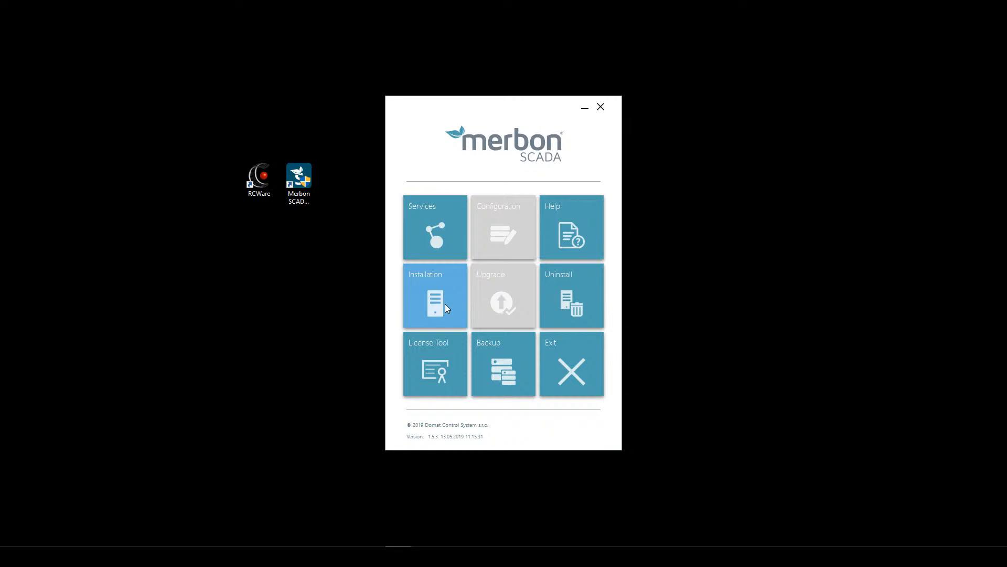
# Check in Requirements that Port 8511 under Merbon Alarm Server is claimed by its service
pyautogui.click(436, 229)
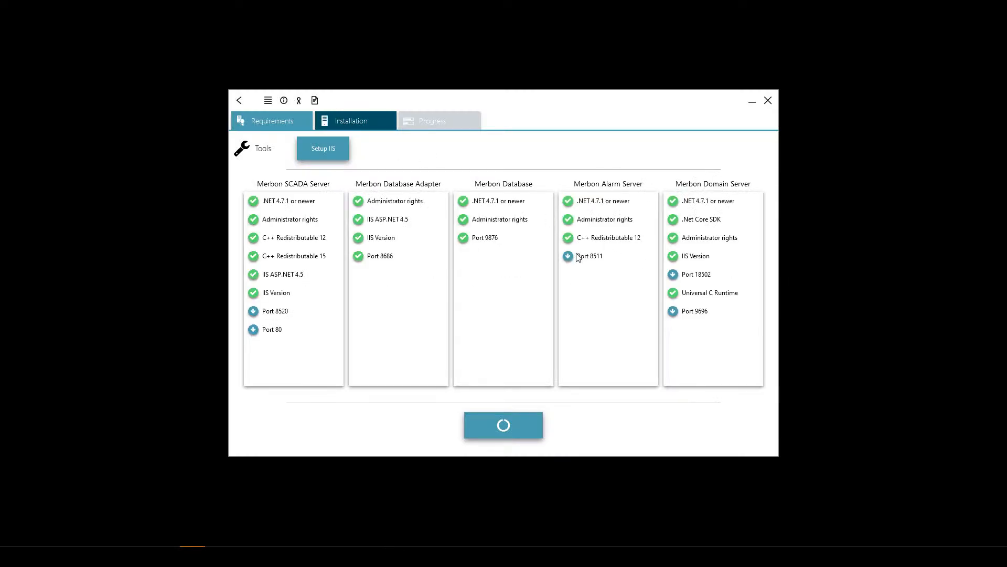
pyautogui.moveTo(573, 260)
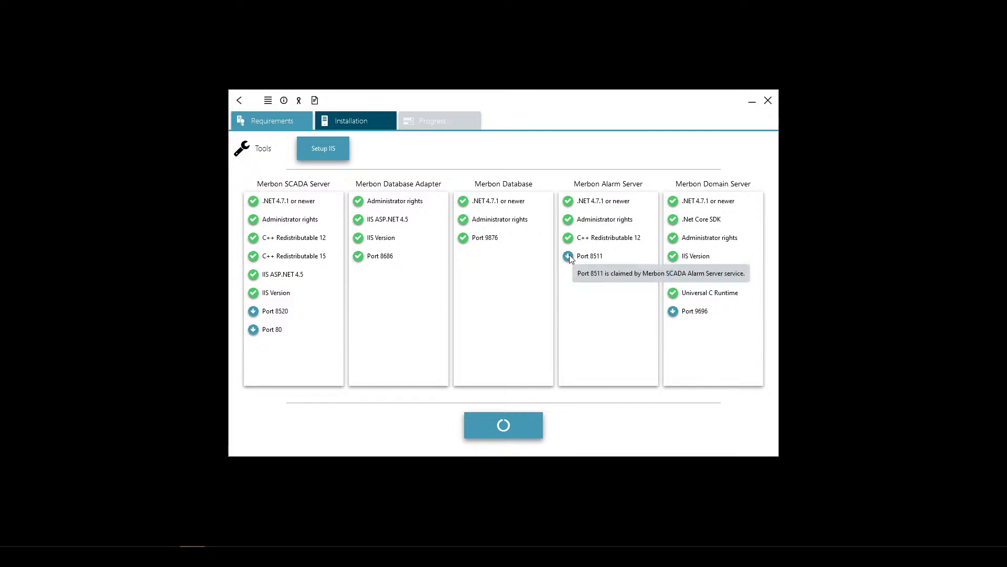
pyautogui.click(242, 100)
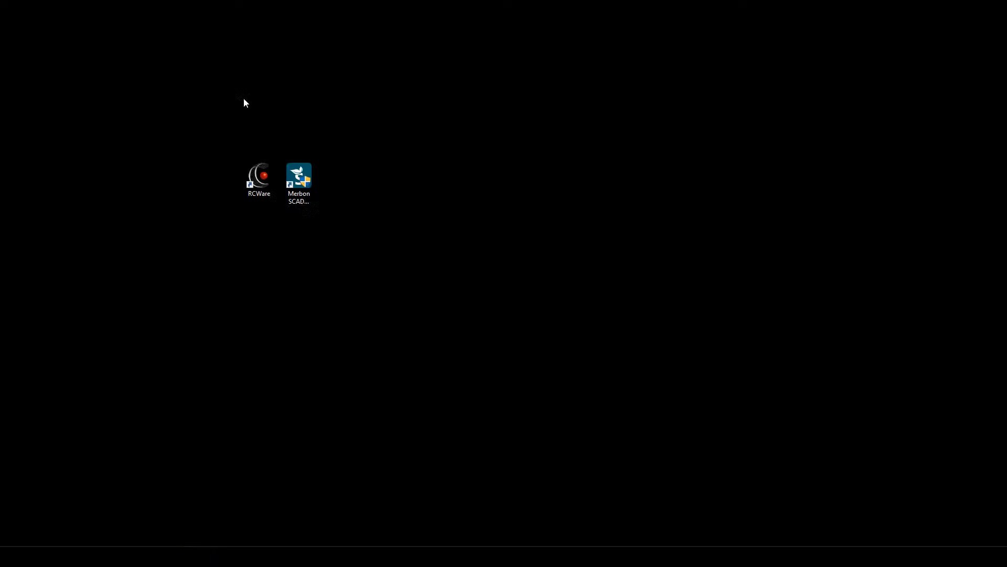
pyautogui.click(442, 234)
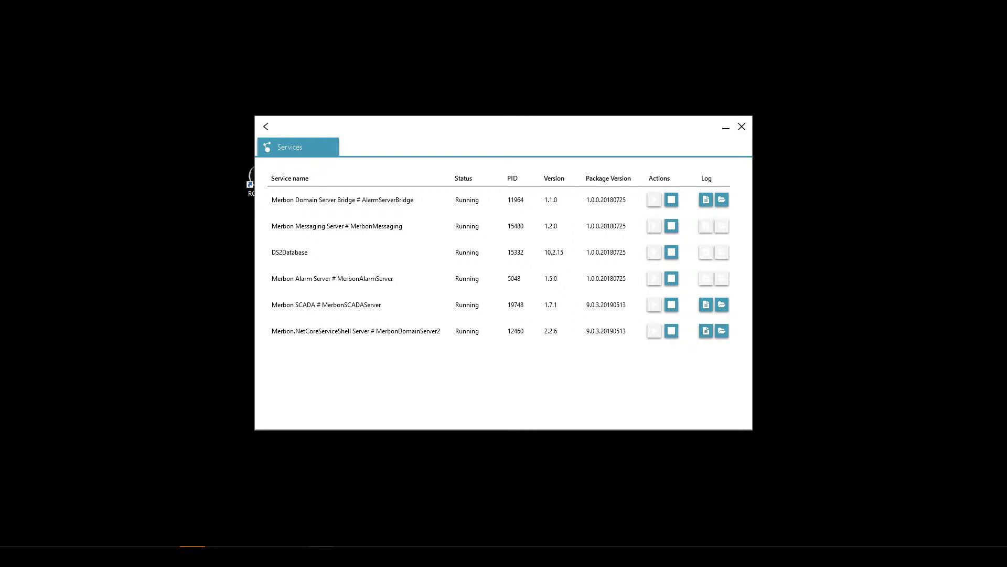
pyautogui.doubleClick(251, 181)
pyautogui.click(337, 208)
pyautogui.press('m')
pyautogui.press('Down')
pyautogui.press('Down')
pyautogui.press('Down')
pyautogui.press('Down')
pyautogui.press('Down')
pyautogui.press('Up')
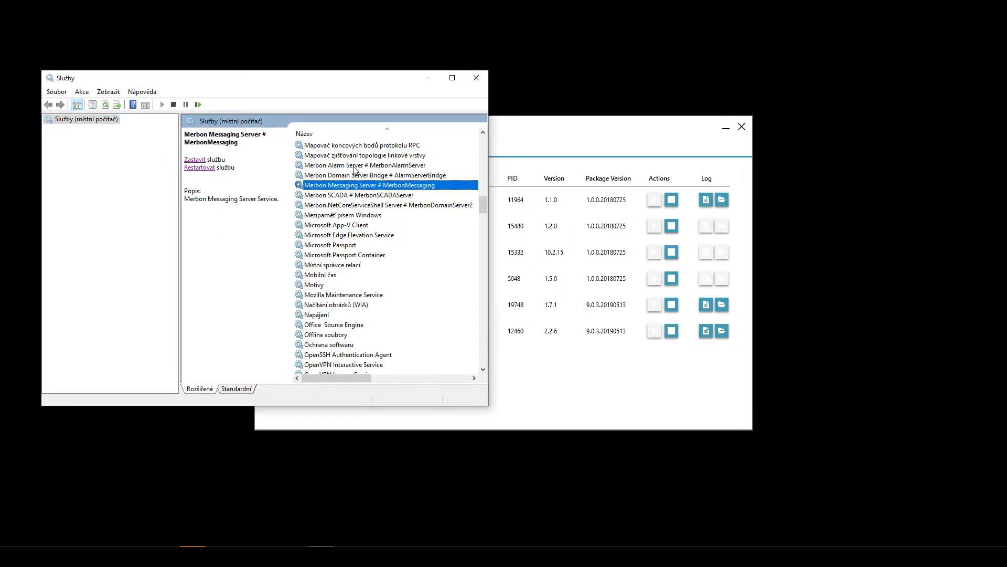
pyautogui.click(354, 167)
pyautogui.click(348, 177)
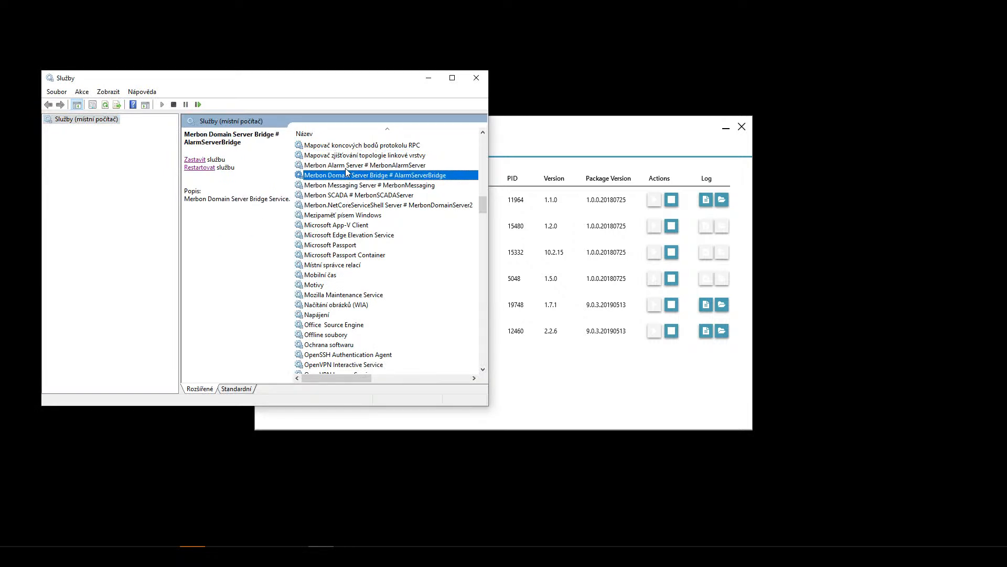
pyautogui.click(344, 185)
pyautogui.click(344, 167)
pyautogui.click(346, 176)
pyautogui.click(351, 185)
pyautogui.click(349, 165)
pyautogui.moveTo(378, 74); pyautogui.dragTo(449, 161)
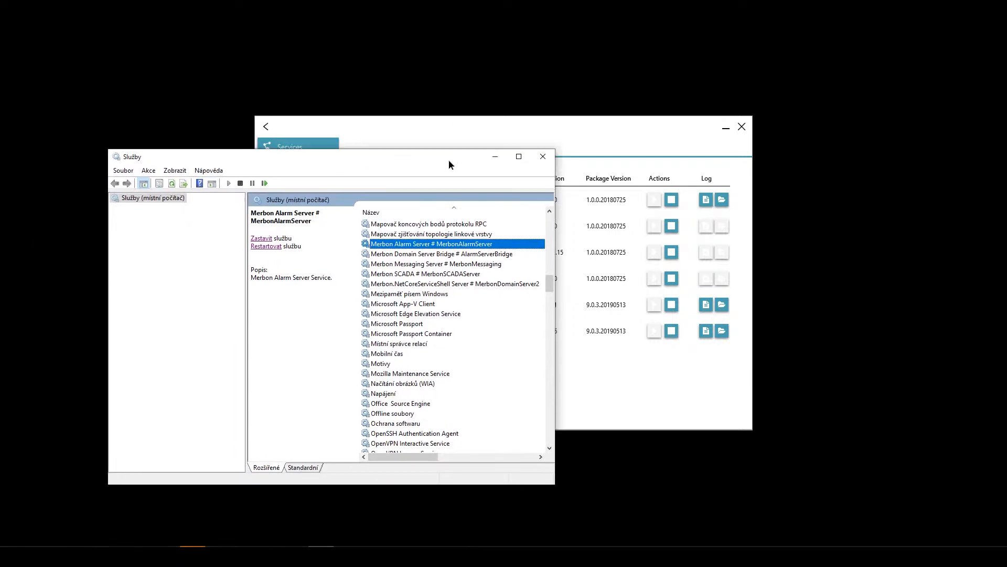
pyautogui.click(544, 156)
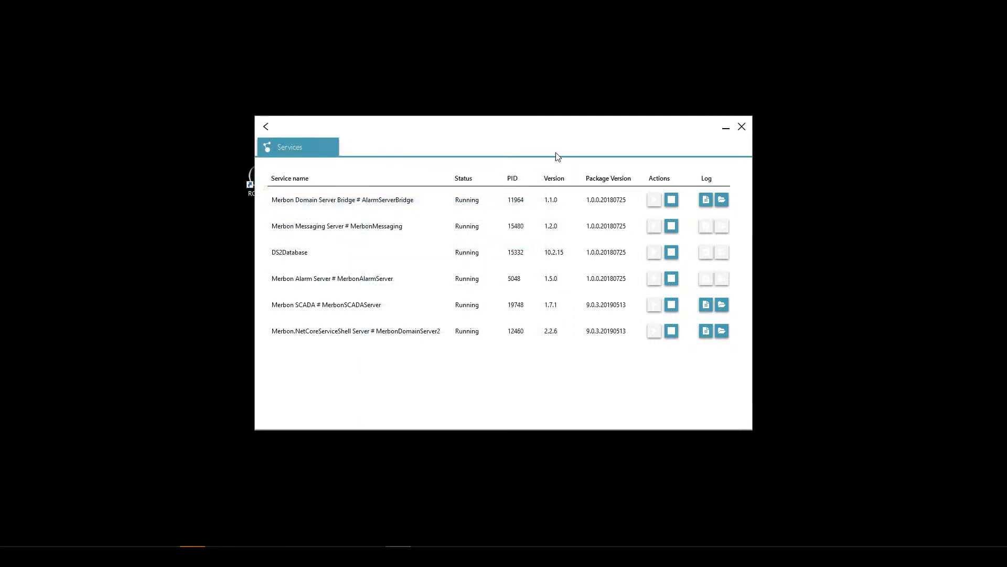
pyautogui.click(742, 127)
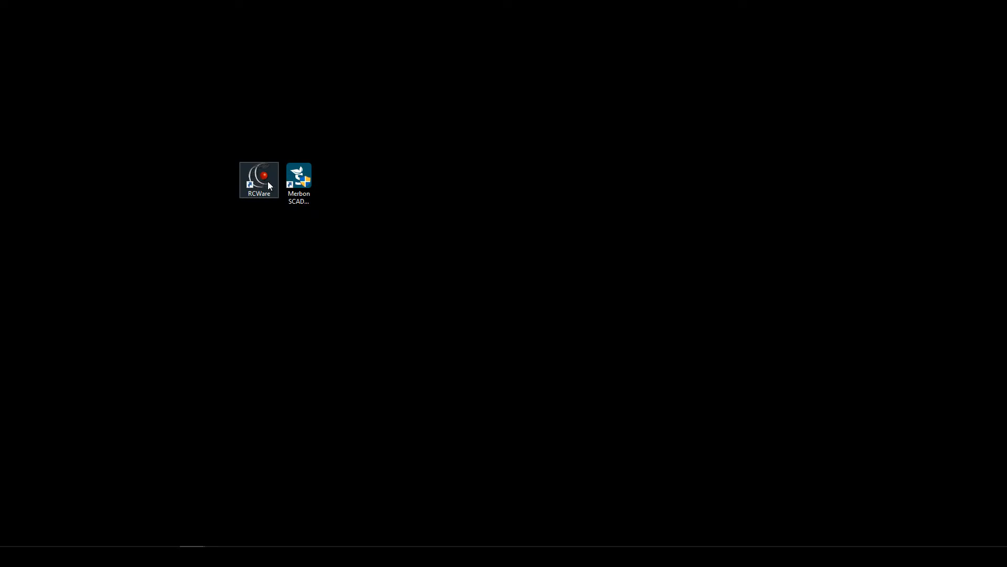
# Launch RcWare maximized, dismiss the data point dialog, and choose Přístup > Přihlášení
pyautogui.doubleClick(266, 181)
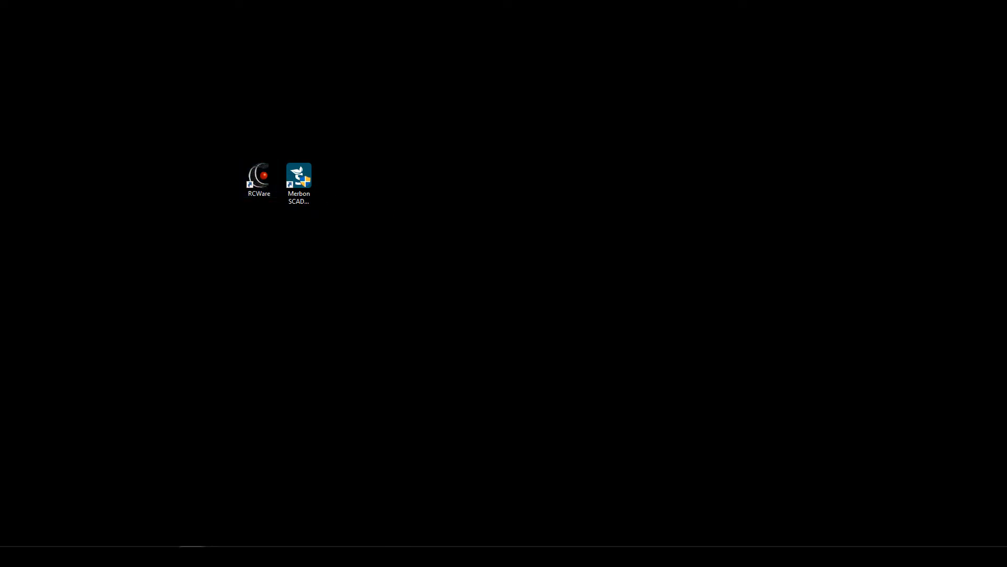
pyautogui.moveTo(319, 97); pyautogui.dragTo(389, 2)
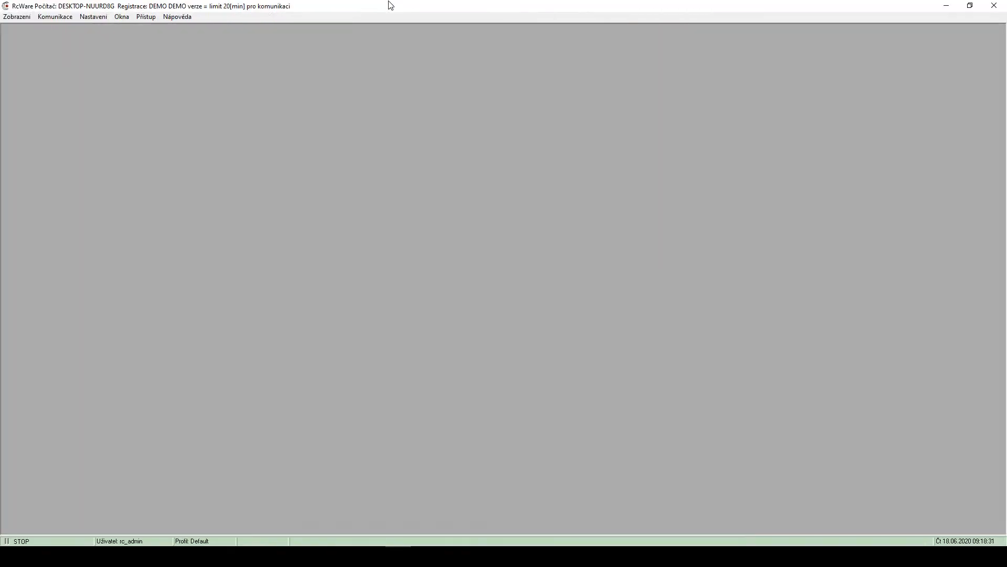
pyautogui.click(17, 16)
pyautogui.click(31, 39)
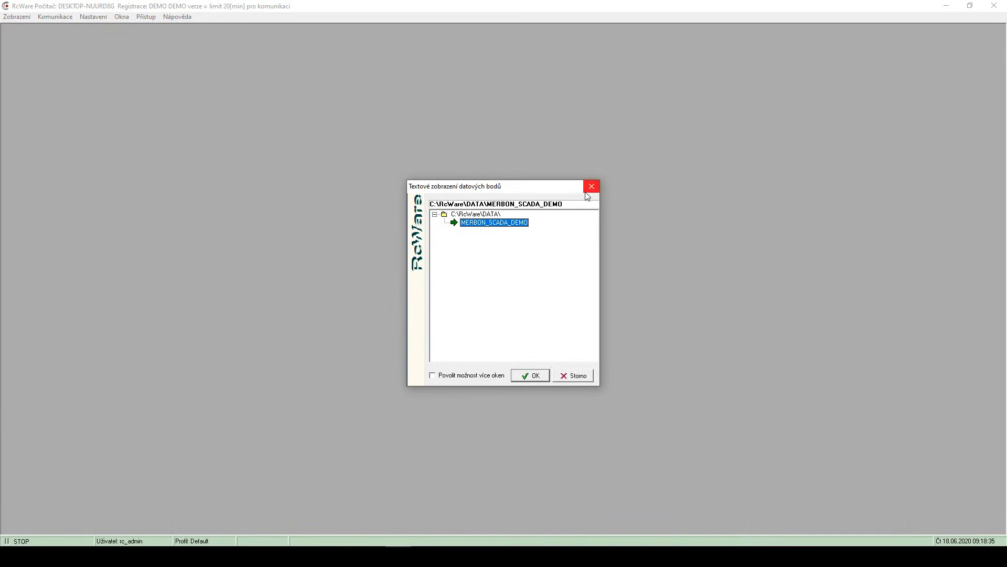
pyautogui.click(590, 190)
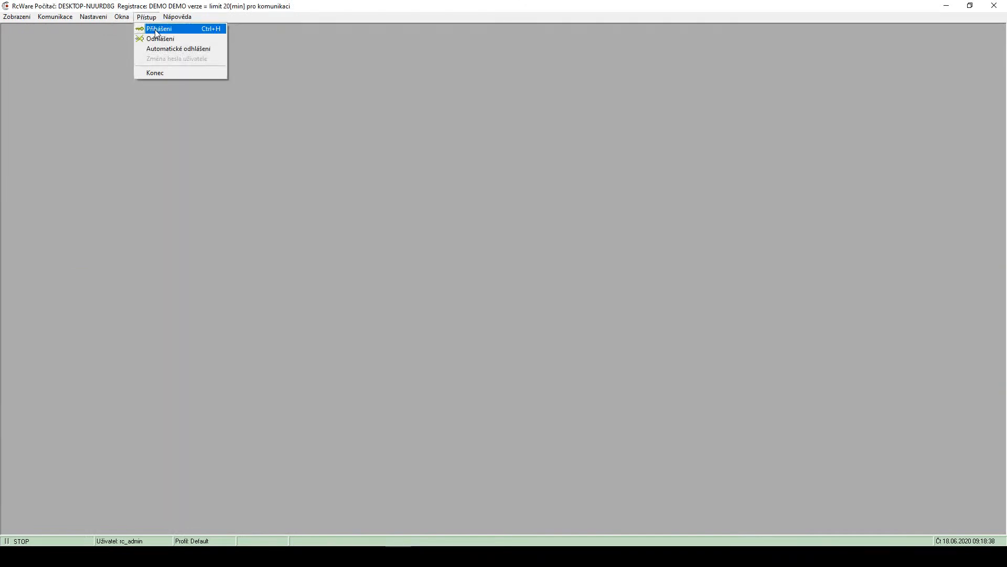
pyautogui.click(157, 29)
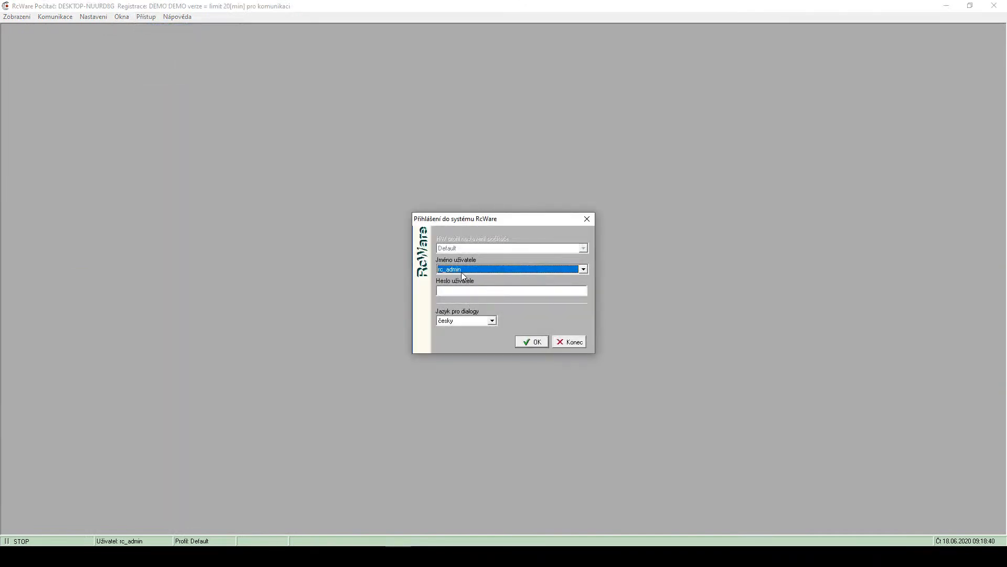
# Log in to RcWare with the dialog language switched to English
pyautogui.click(472, 324)
pyautogui.click(466, 336)
pyautogui.click(460, 292)
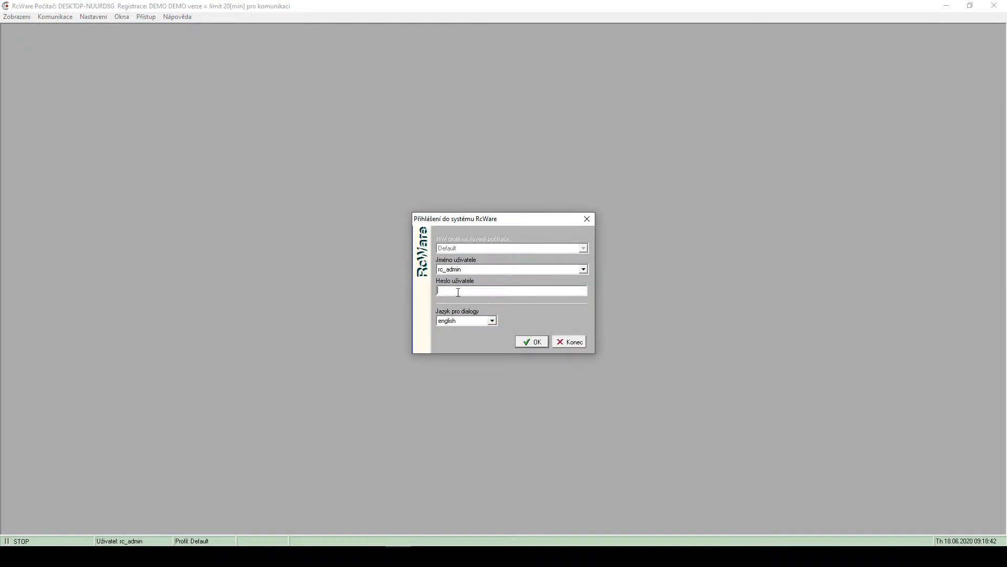
pyautogui.click(528, 343)
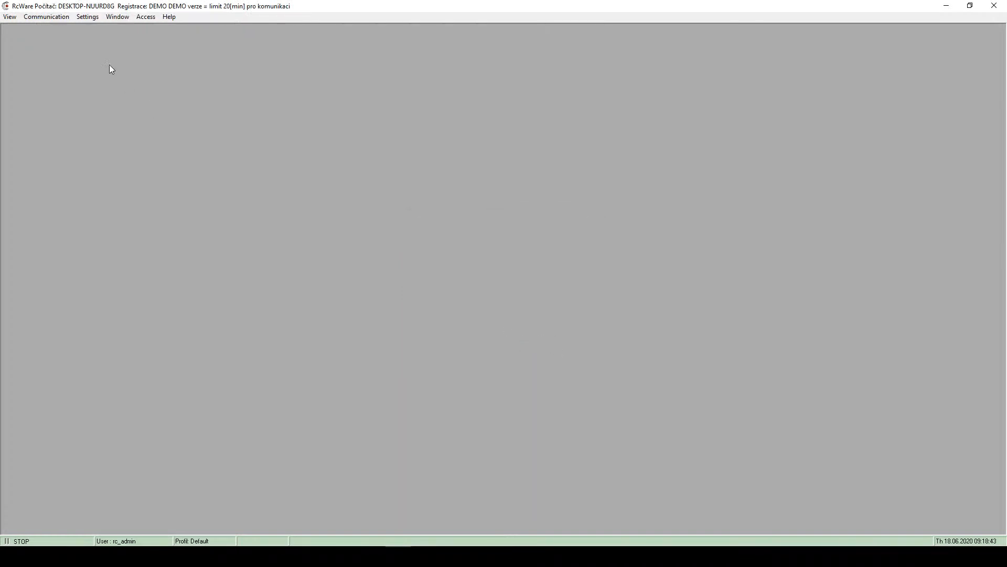
# Browse the settings and view menus, then open View > Database editor for MERBON_SCADA_DEMO
pyautogui.click(84, 18)
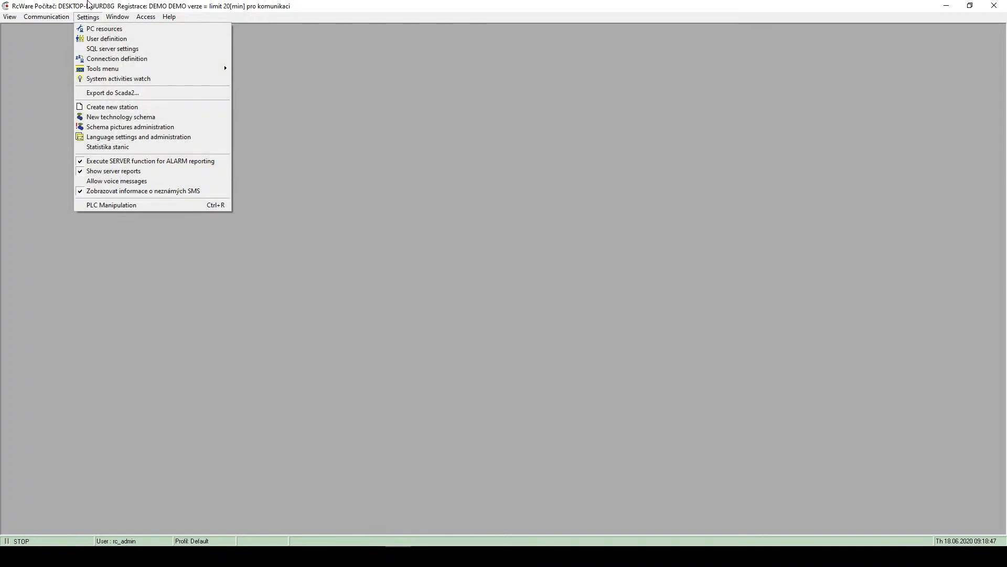
pyautogui.click(89, 17)
pyautogui.click(10, 17)
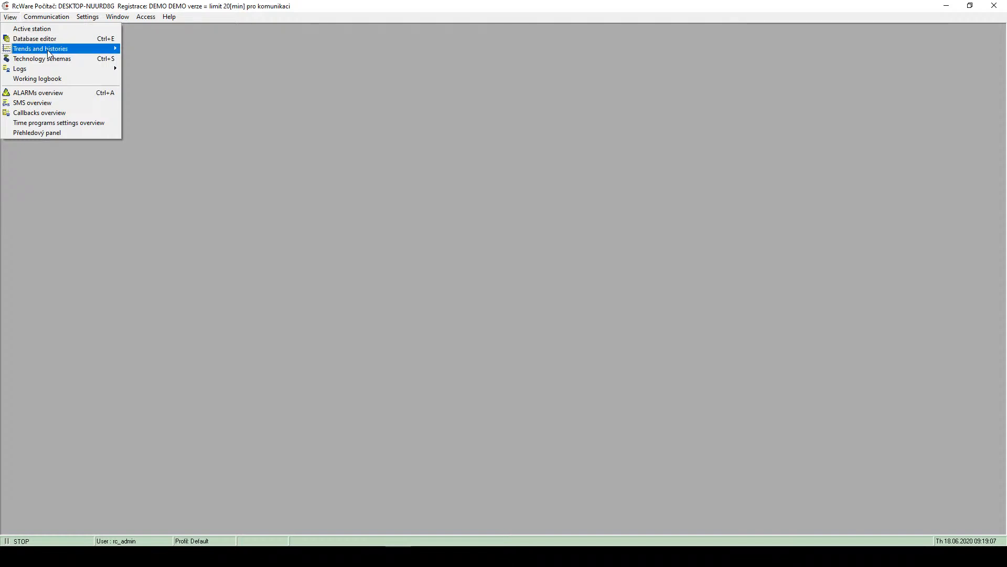
pyautogui.click(211, 3)
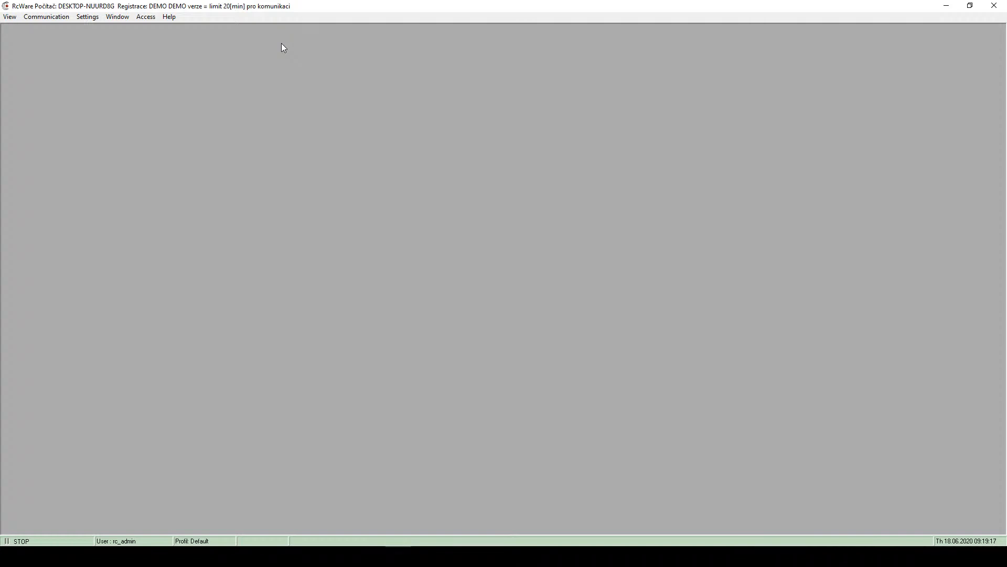
pyautogui.click(96, 18)
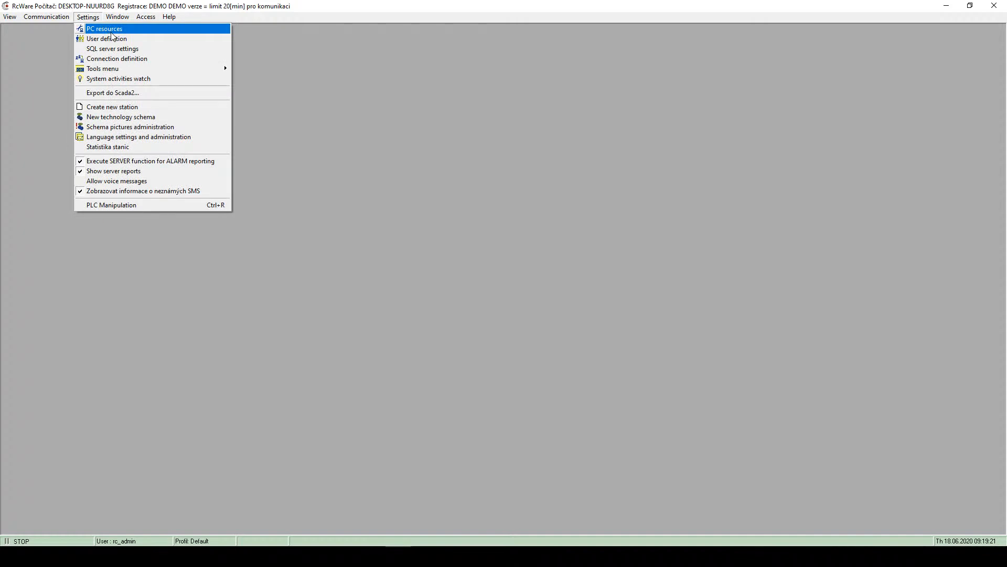
pyautogui.click(44, 3)
pyautogui.click(10, 18)
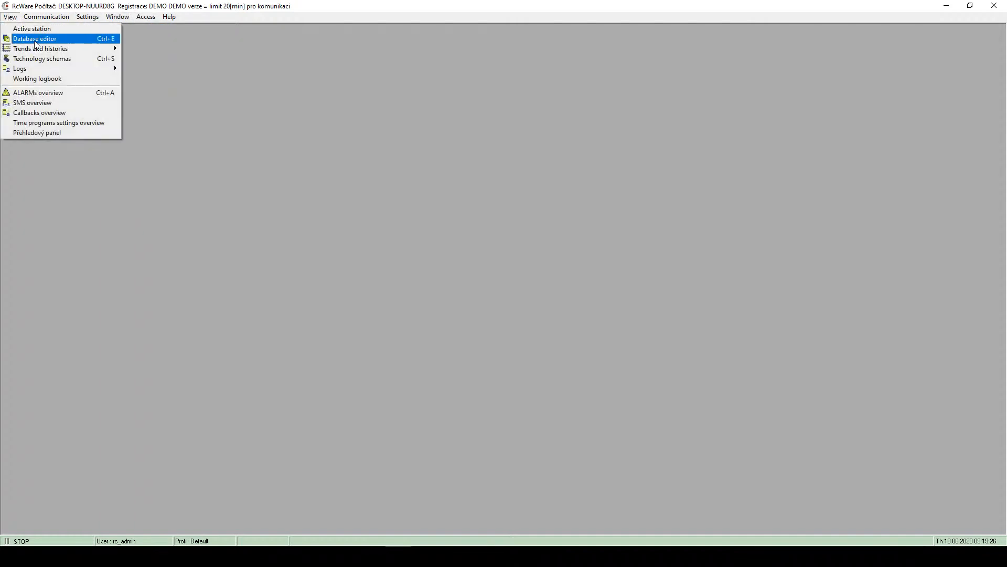
pyautogui.click(33, 40)
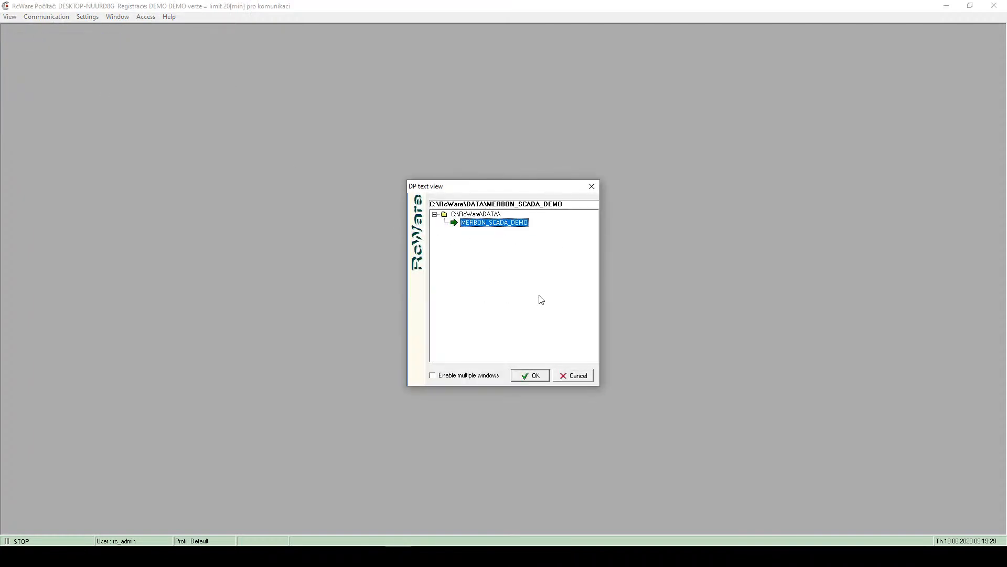
# Open MERBON_SCADA_DEMO, compare the alarm and druhy al data points, and unlock the DP file
pyautogui.click(528, 376)
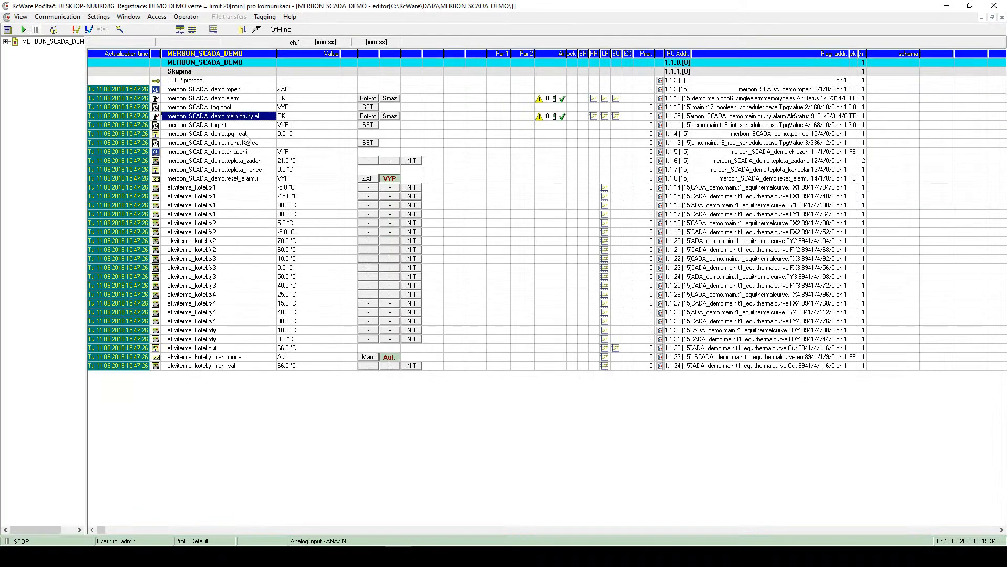
pyautogui.click(227, 99)
pyautogui.click(228, 114)
pyautogui.click(220, 101)
pyautogui.click(220, 115)
pyautogui.click(173, 100)
pyautogui.click(175, 115)
pyautogui.click(176, 100)
pyautogui.click(178, 117)
pyautogui.click(178, 100)
pyautogui.click(180, 118)
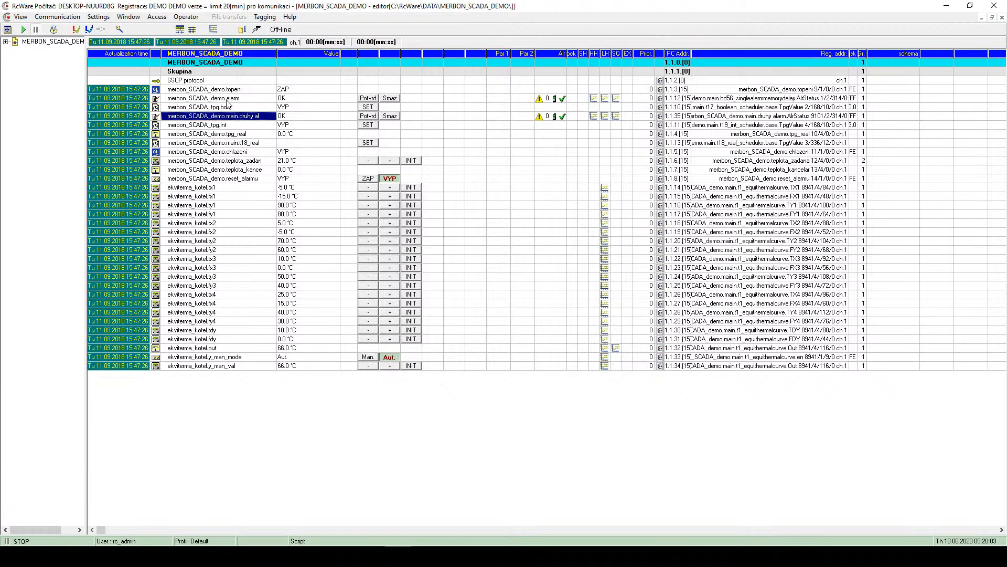
pyautogui.click(53, 30)
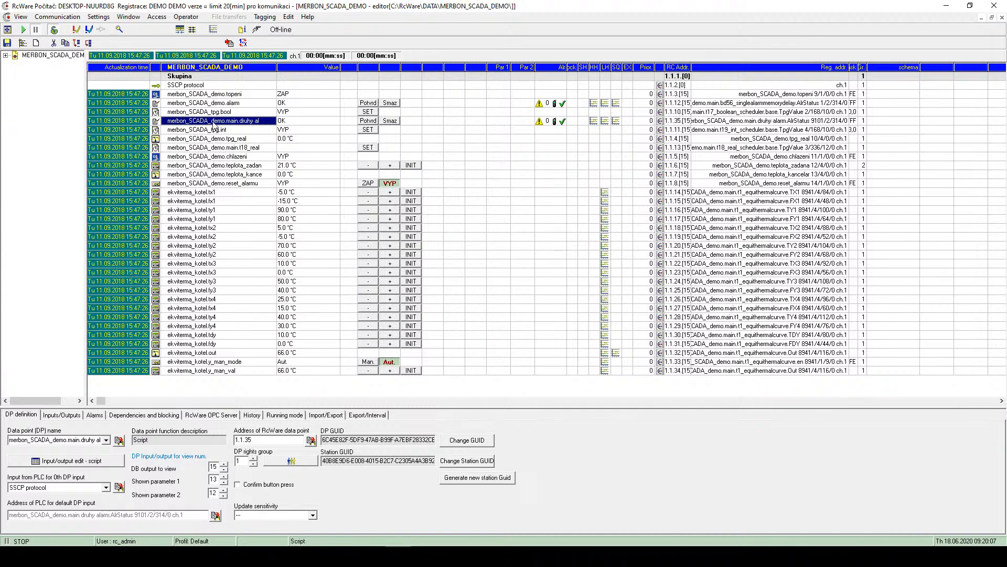
# Open merbon_SCADA_demo.alarm's I/O script settings, widening the dialog and its Data address column
pyautogui.doubleClick(213, 103)
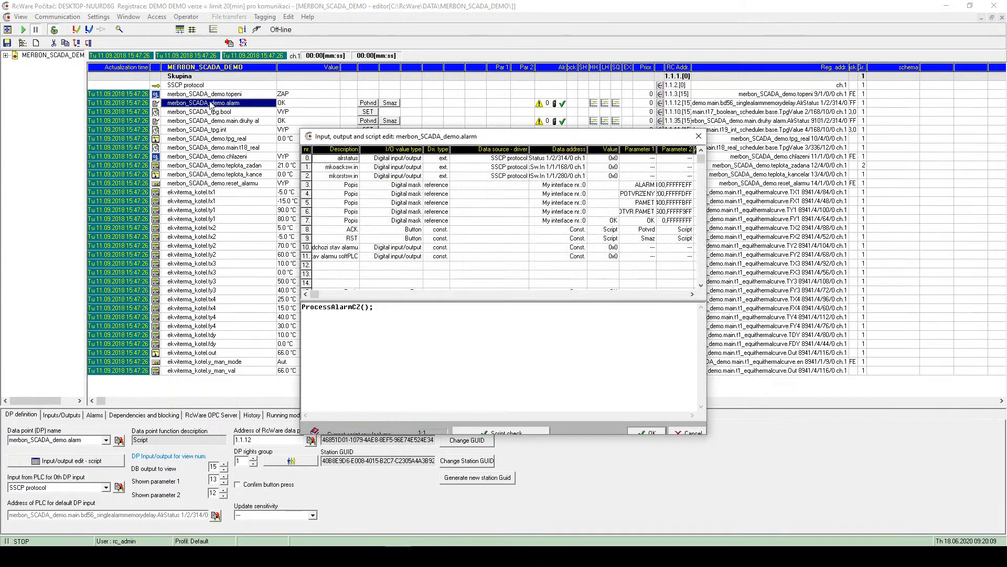
pyautogui.moveTo(706, 199); pyautogui.dragTo(897, 190)
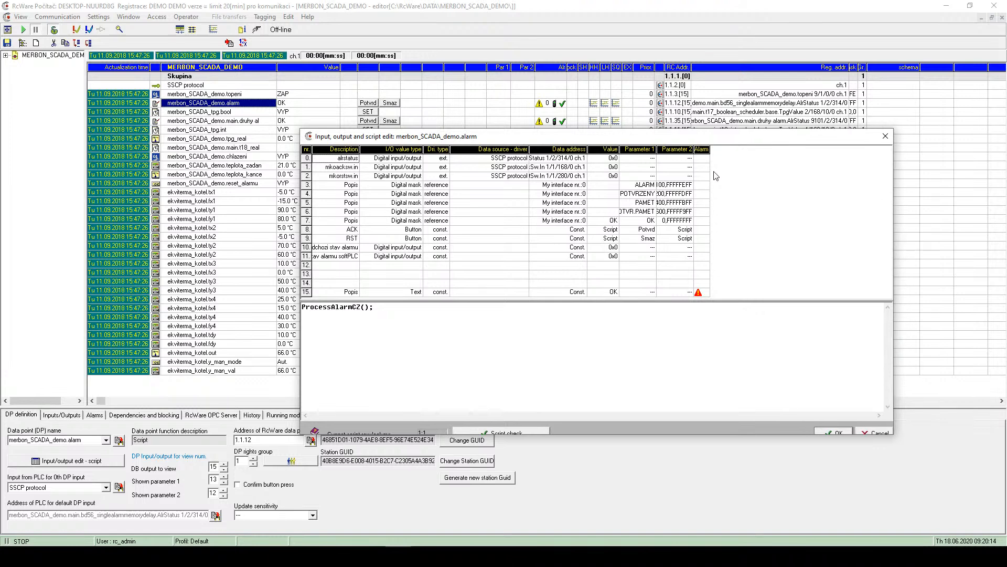
pyautogui.moveTo(587, 148); pyautogui.dragTo(692, 149)
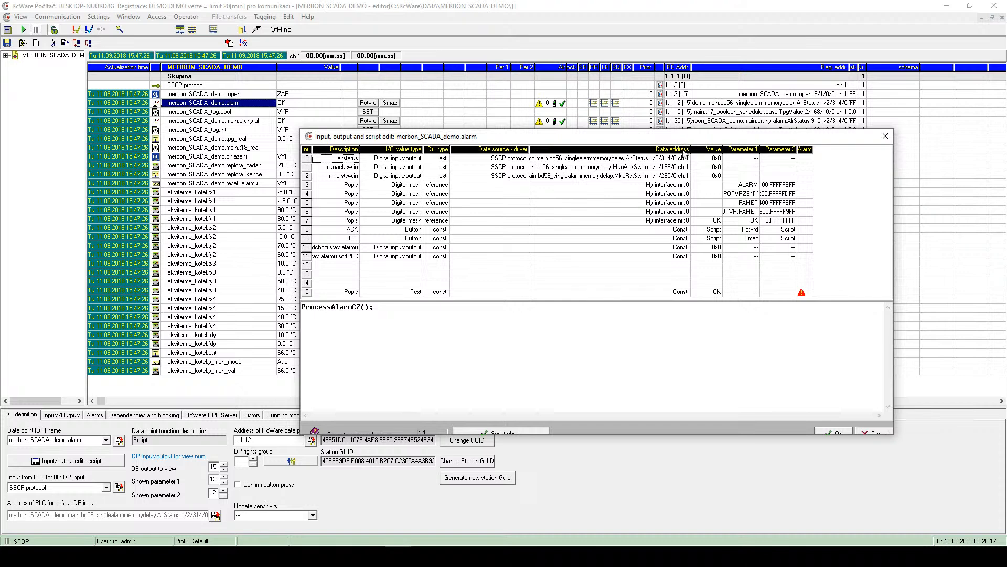
pyautogui.click(7, 556)
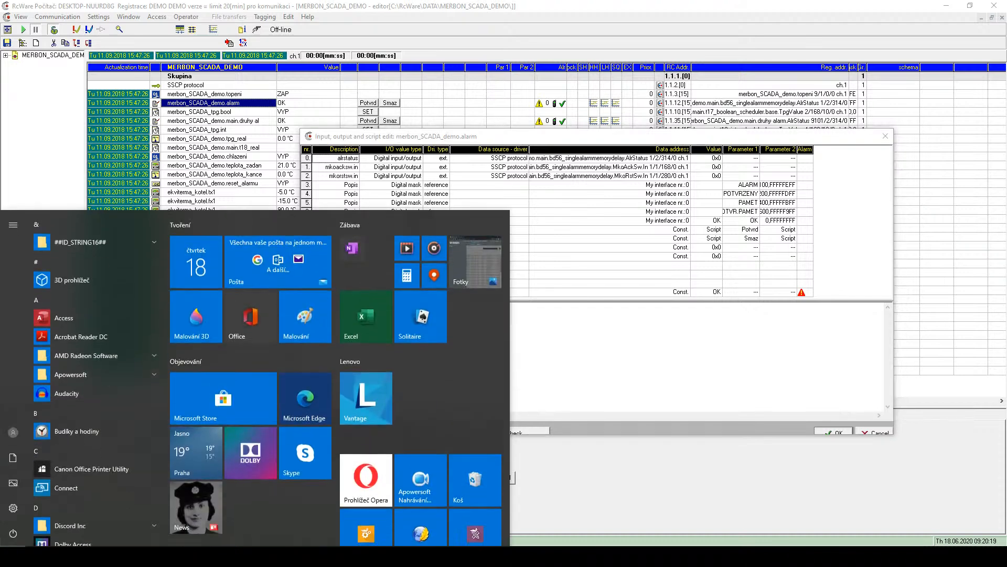
pyautogui.click(218, 556)
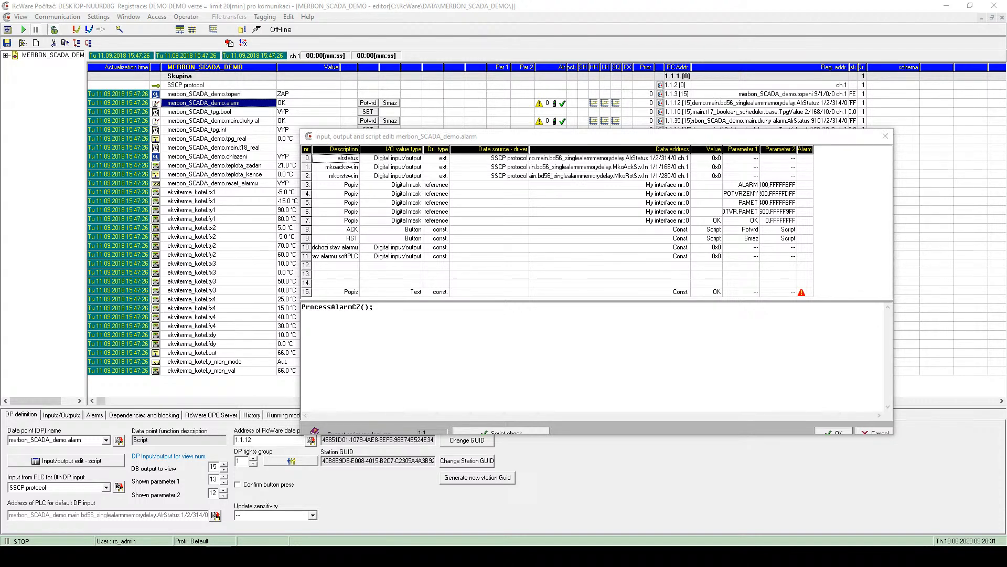
pyautogui.moveTo(691, 150); pyautogui.dragTo(728, 160)
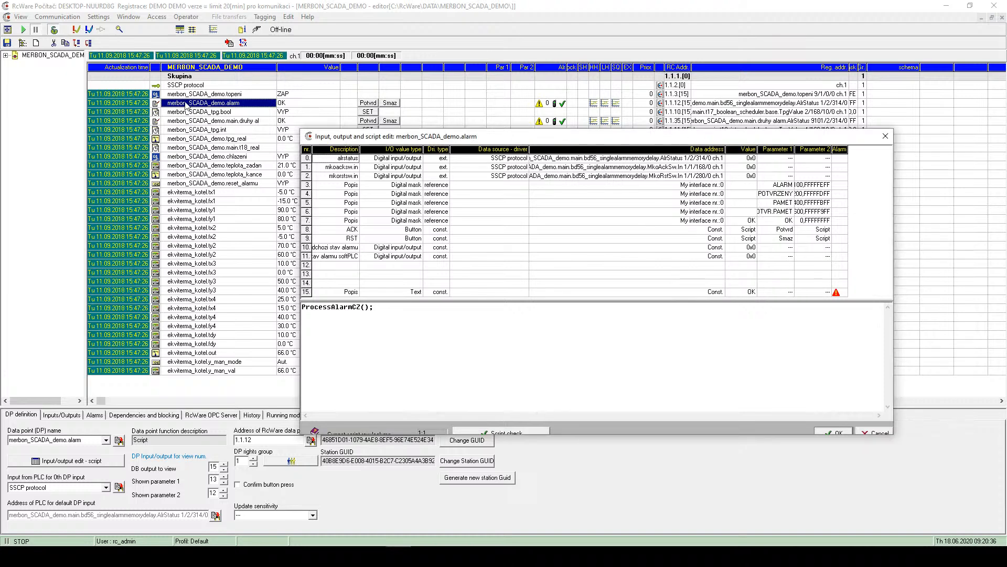
# Inspect the data addresses of input rows 0, 1 and 2
pyautogui.click(639, 160)
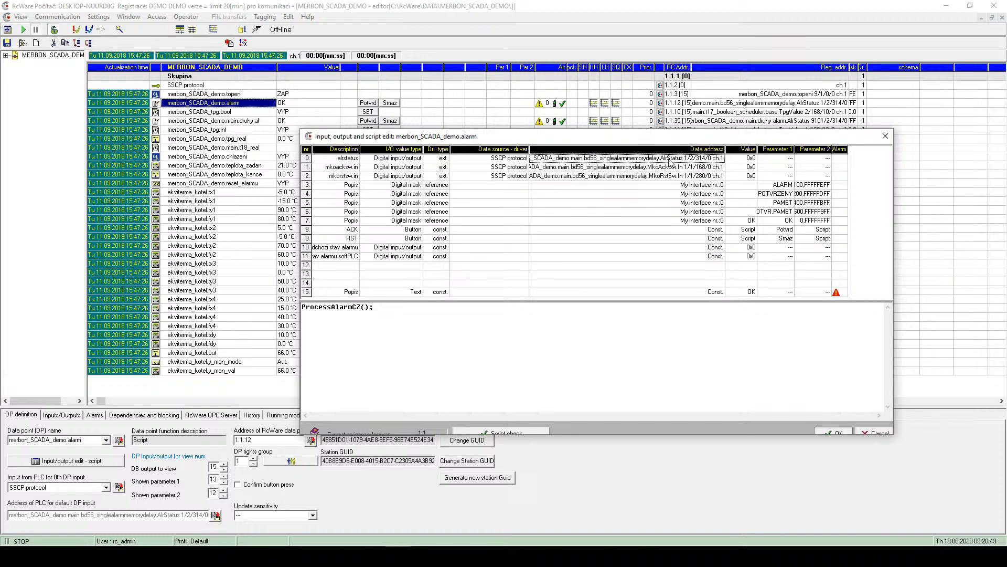
pyautogui.click(674, 167)
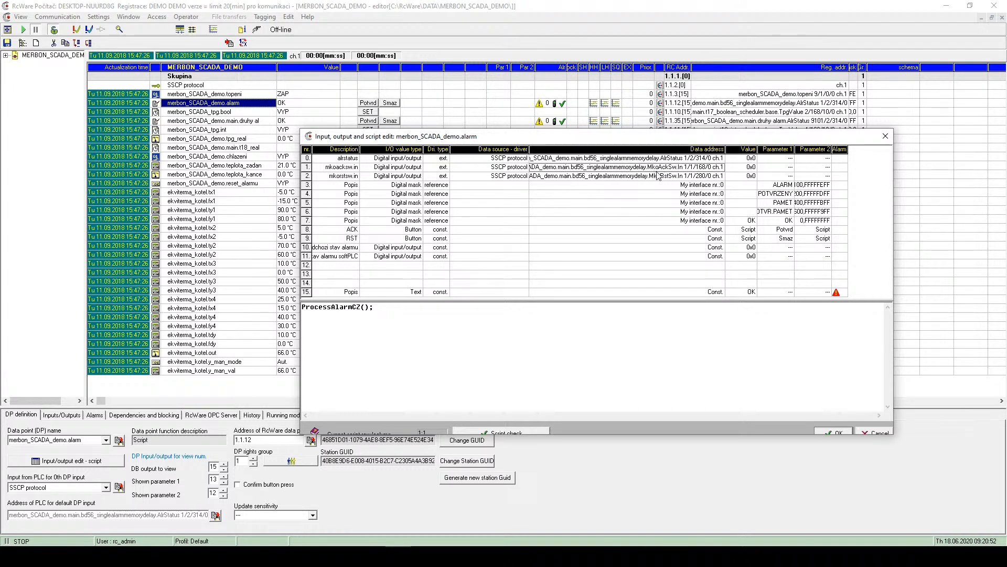
pyautogui.click(662, 178)
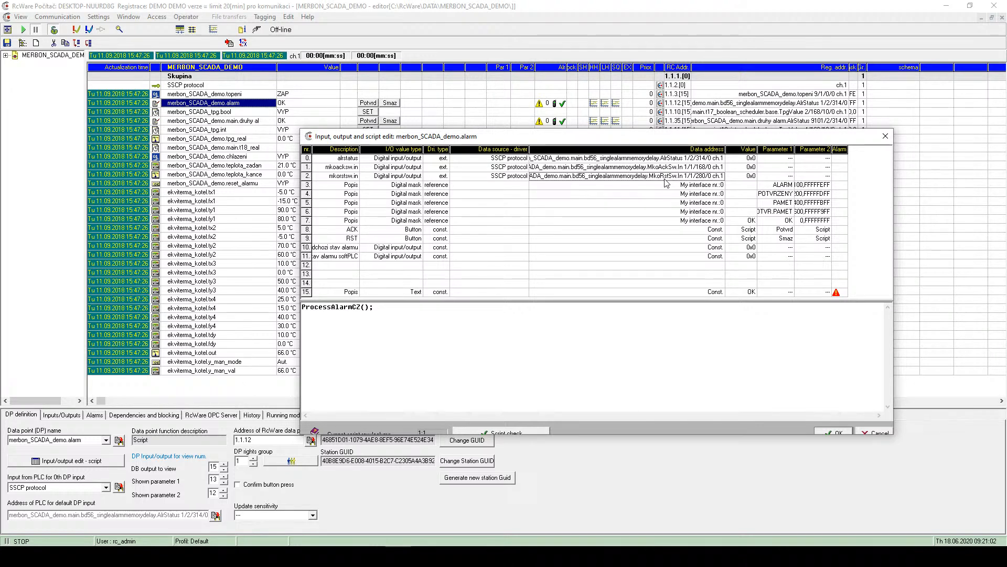
# Move the script dialog aside, recheck rows 1–2 addresses, and bring the Merbon IDE beside RcWare
pyautogui.moveTo(400, 135); pyautogui.dragTo(380, 160)
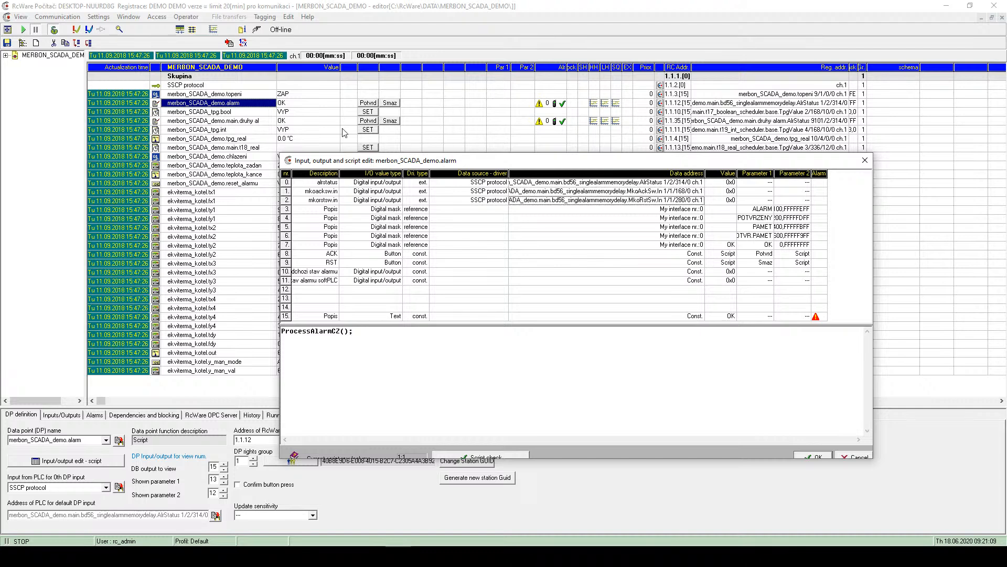
pyautogui.click(680, 192)
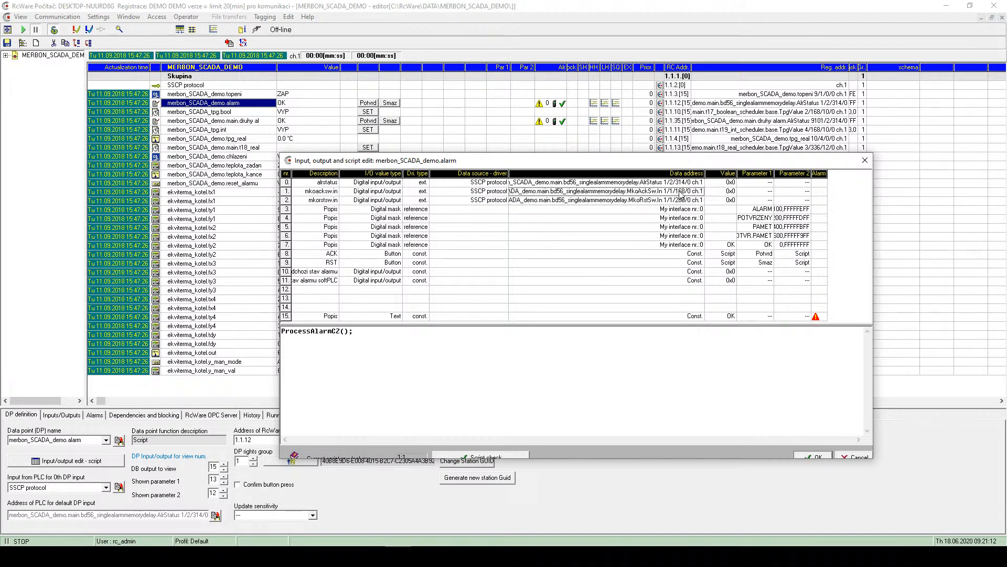
pyautogui.click(683, 204)
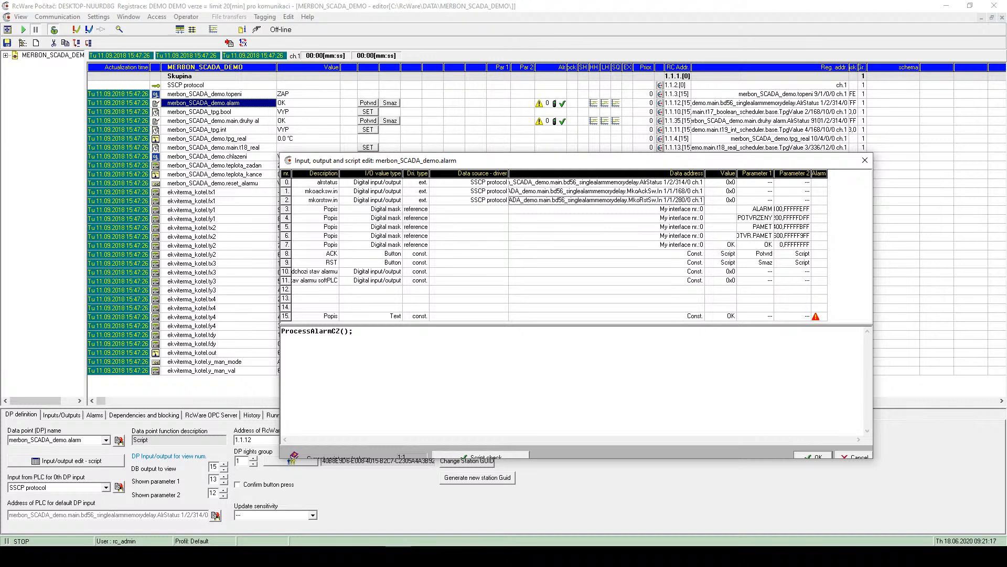
pyautogui.click(219, 556)
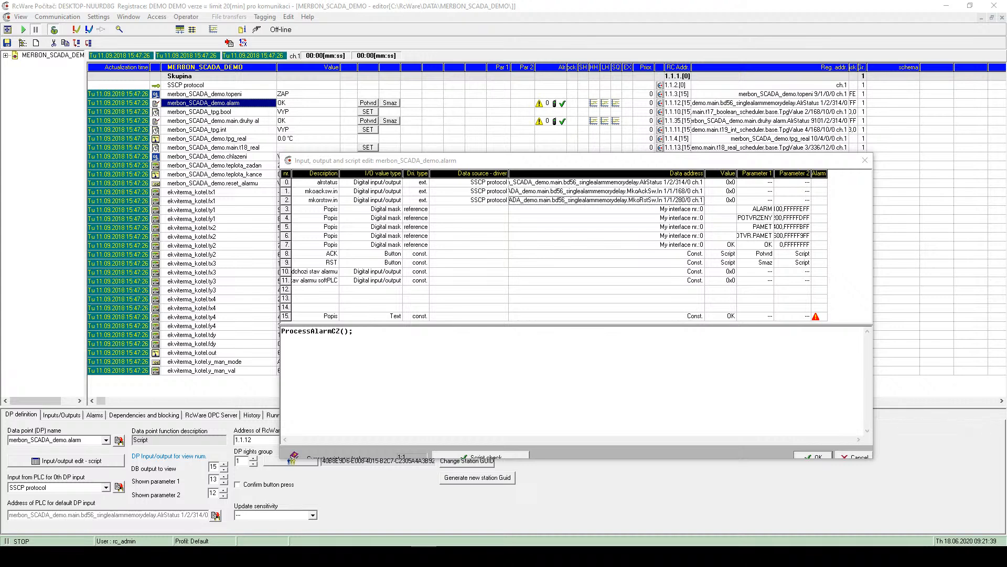
pyautogui.moveTo(1006, 147); pyautogui.dragTo(420, 74)
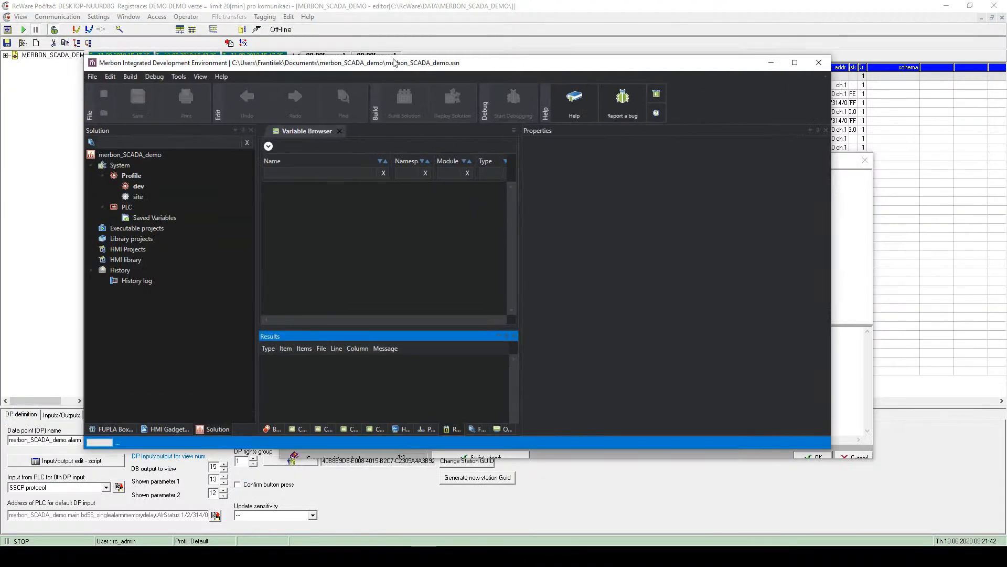
# Open the main.Program.fbd function block diagram of the merbon_SCADA_demo solution
pyautogui.click(93, 80)
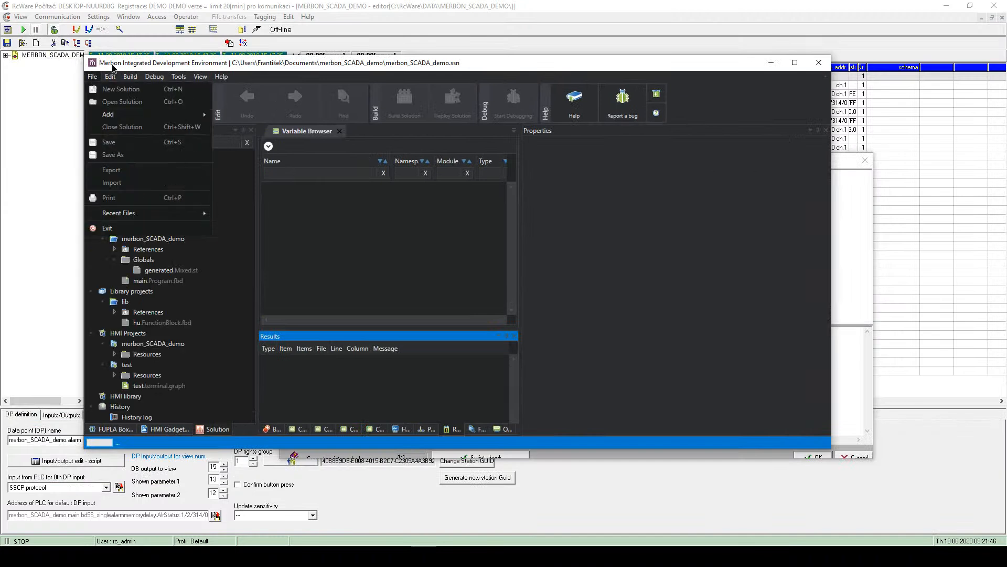
pyautogui.click(109, 66)
pyautogui.click(156, 281)
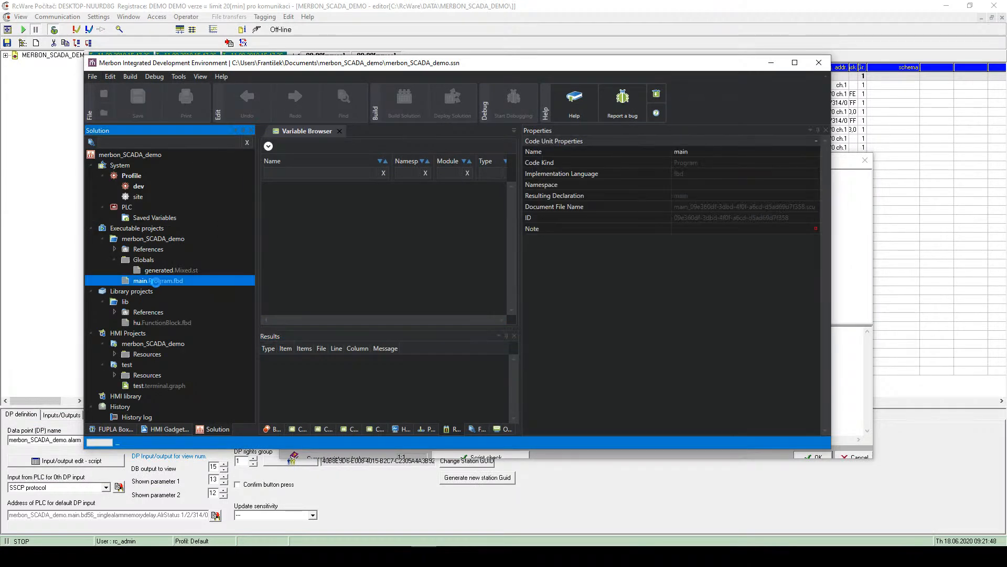
pyautogui.doubleClick(156, 282)
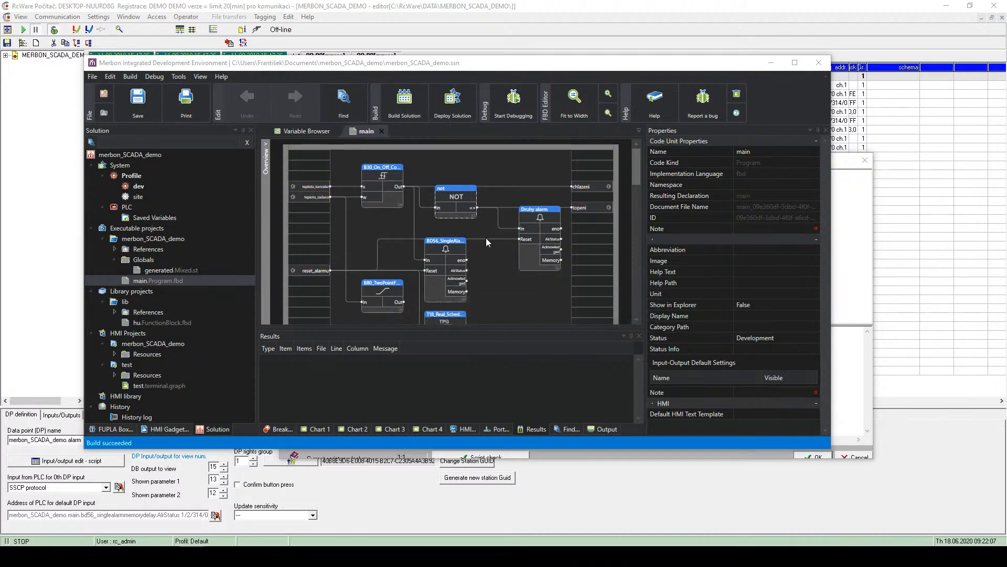
pyautogui.moveTo(636, 178)
pyautogui.mouseDown()
pyautogui.moveTo(632, 286)
pyautogui.moveTo(626, 170)
pyautogui.moveTo(618, 185)
pyautogui.mouseUp()
pyautogui.scroll(2, 618, 185)
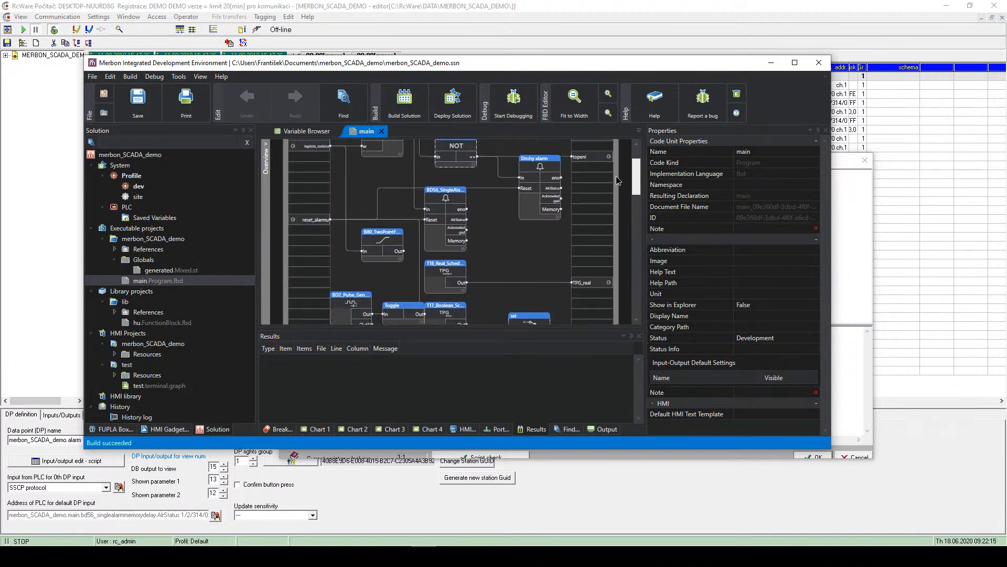
# Review the BD56_SingleAlarm and Druhy alarm block parameters, then close the Merbon IDE
pyautogui.click(546, 184)
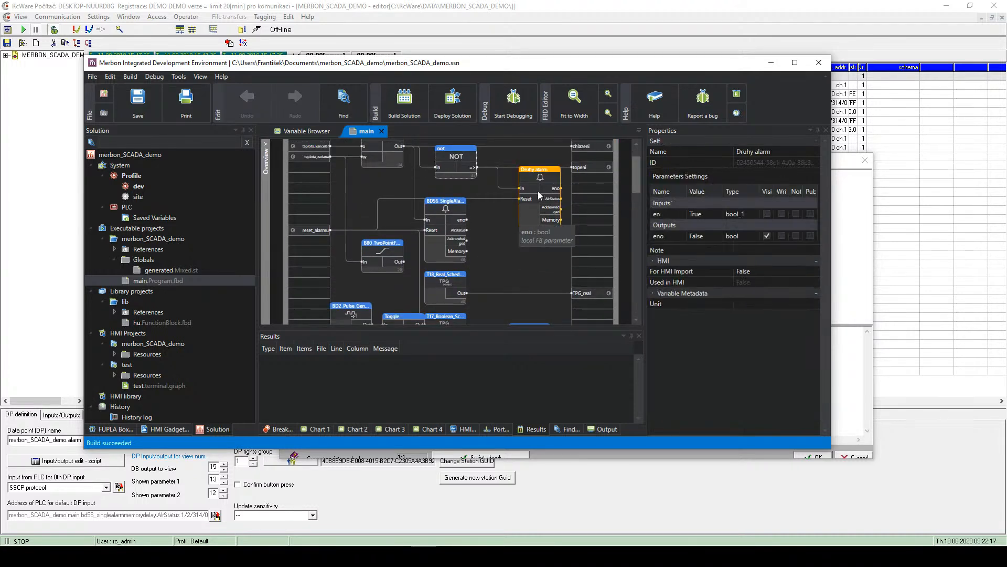
pyautogui.click(437, 229)
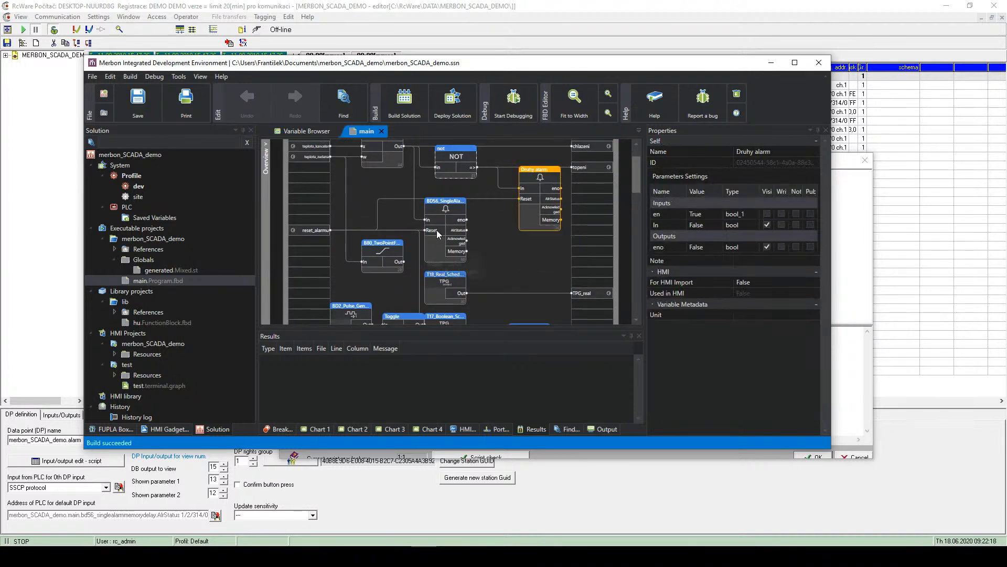
pyautogui.click(546, 192)
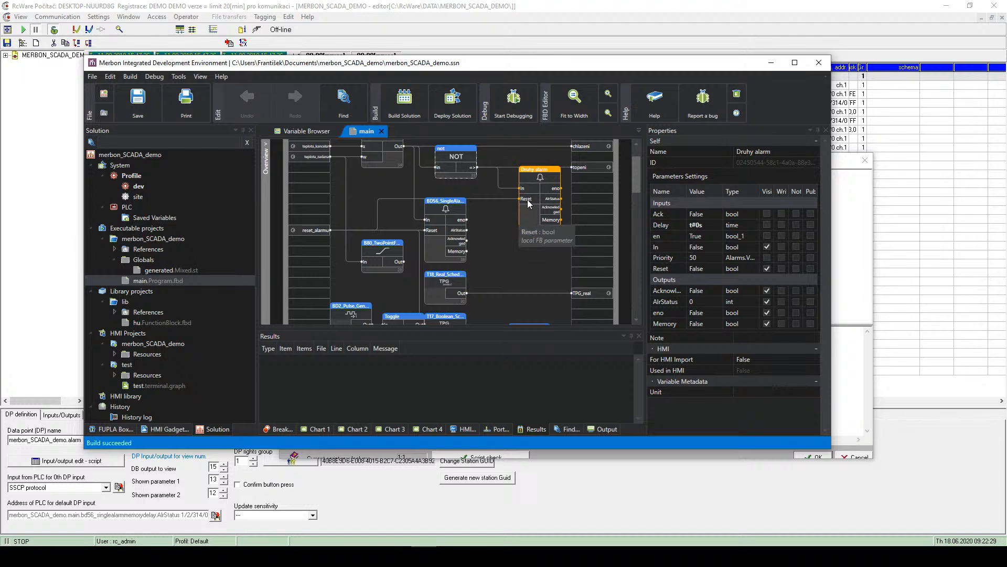
pyautogui.click(662, 214)
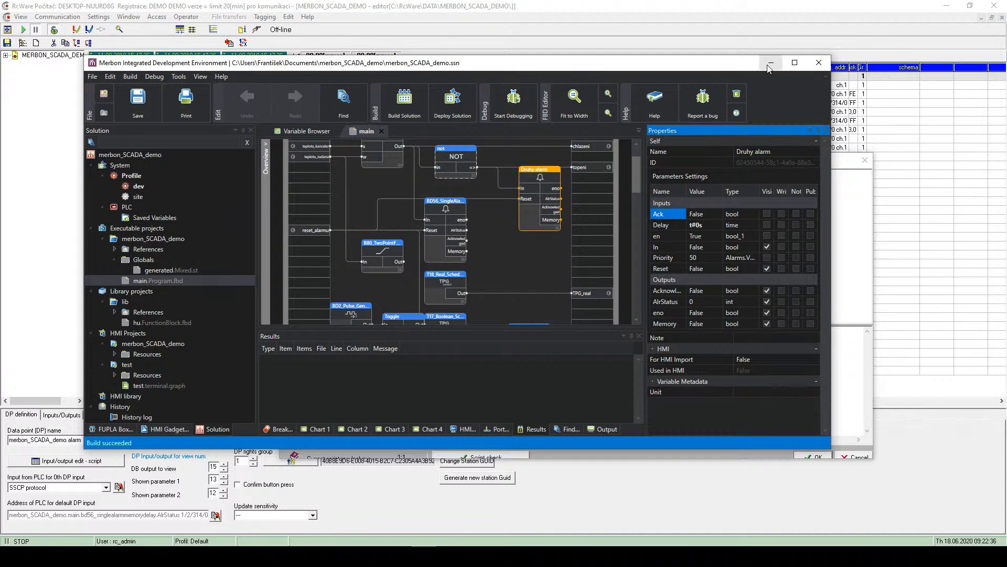
pyautogui.click(819, 63)
pyautogui.click(453, 283)
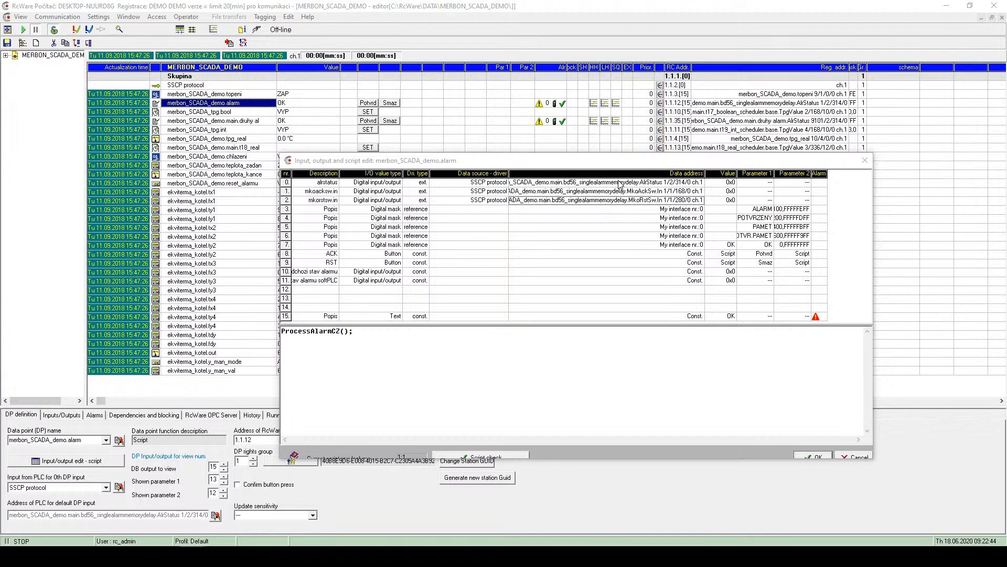
# Reopen the alarm point's input/output editor and open SSCP parameters for its row 0 status input
pyautogui.click(677, 192)
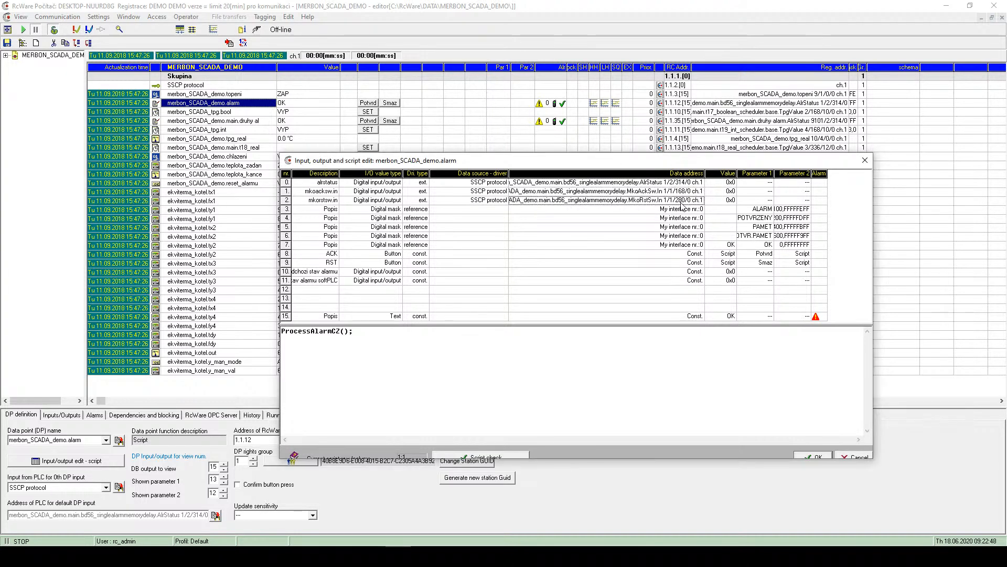
pyautogui.click(865, 160)
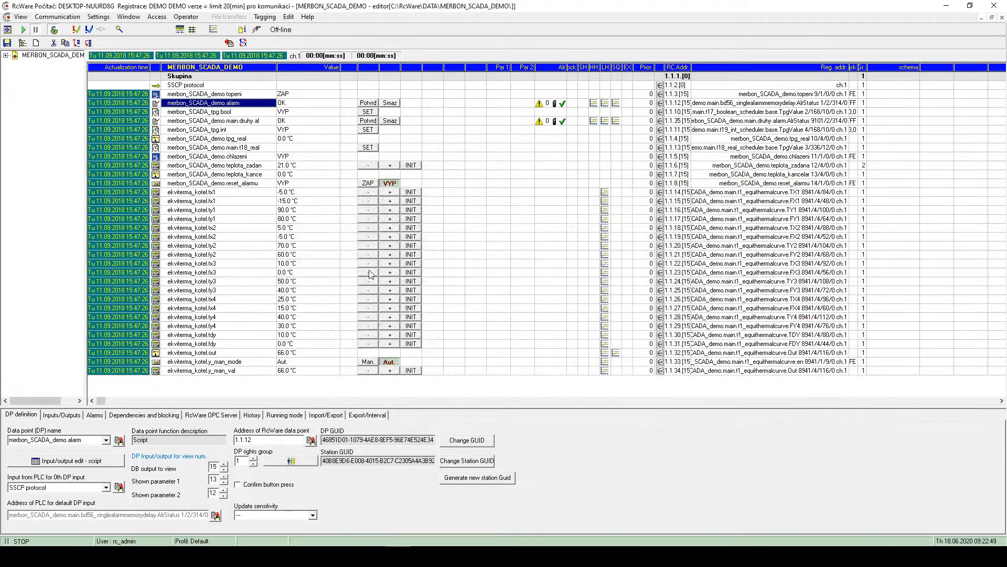
pyautogui.click(325, 414)
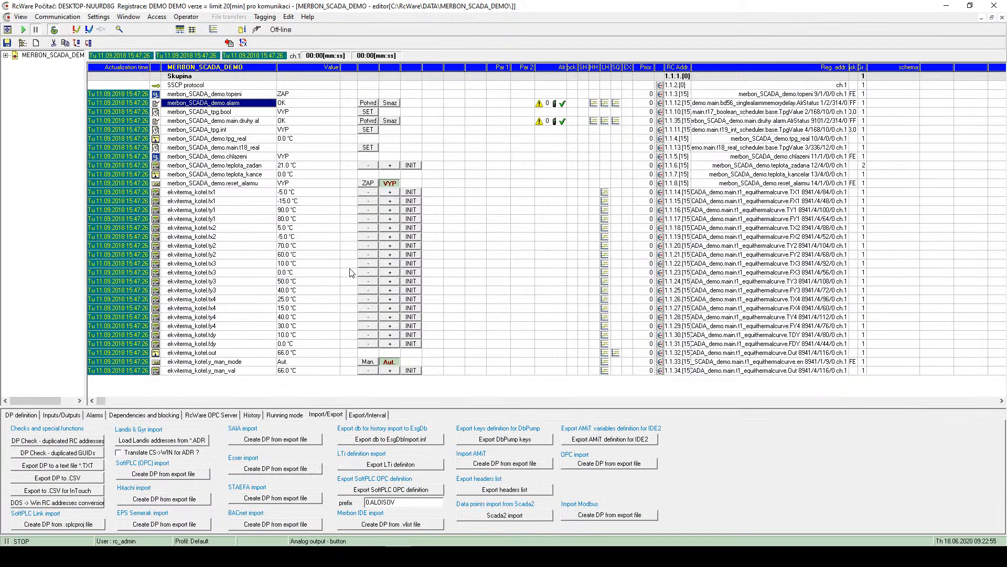
pyautogui.doubleClick(229, 105)
pyautogui.moveTo(588, 155); pyautogui.dragTo(640, 171)
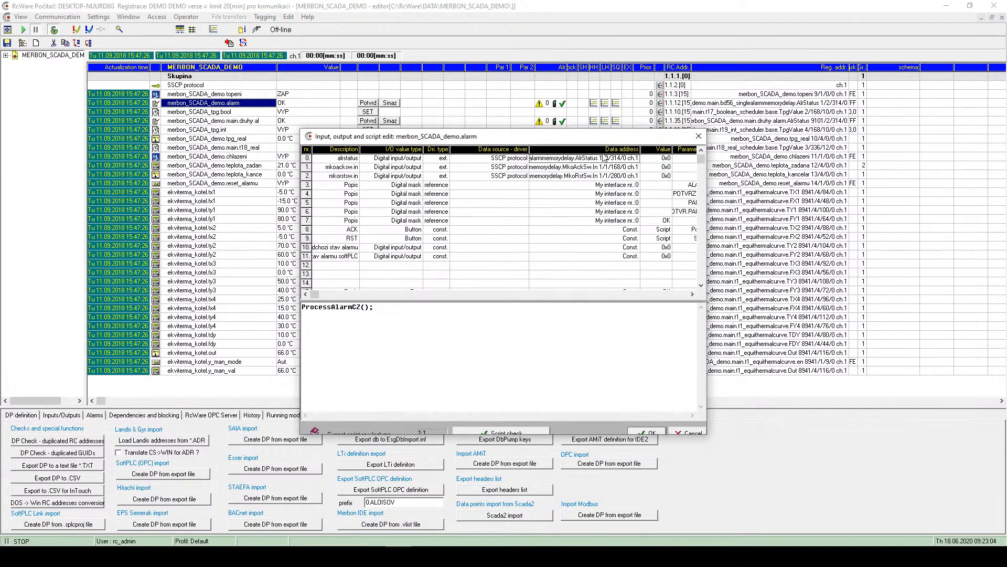
pyautogui.doubleClick(601, 158)
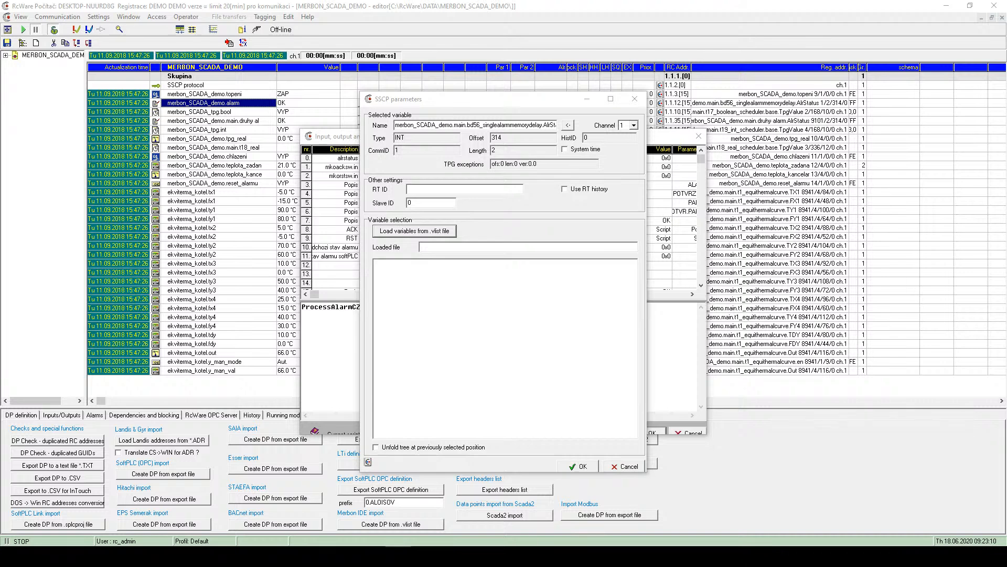
# Load the PLC variable list from the bin folder and link the status input to AlrStatus
pyautogui.moveTo(1006, 148); pyautogui.dragTo(1006, 218)
pyautogui.click(740, 168)
pyautogui.click(415, 230)
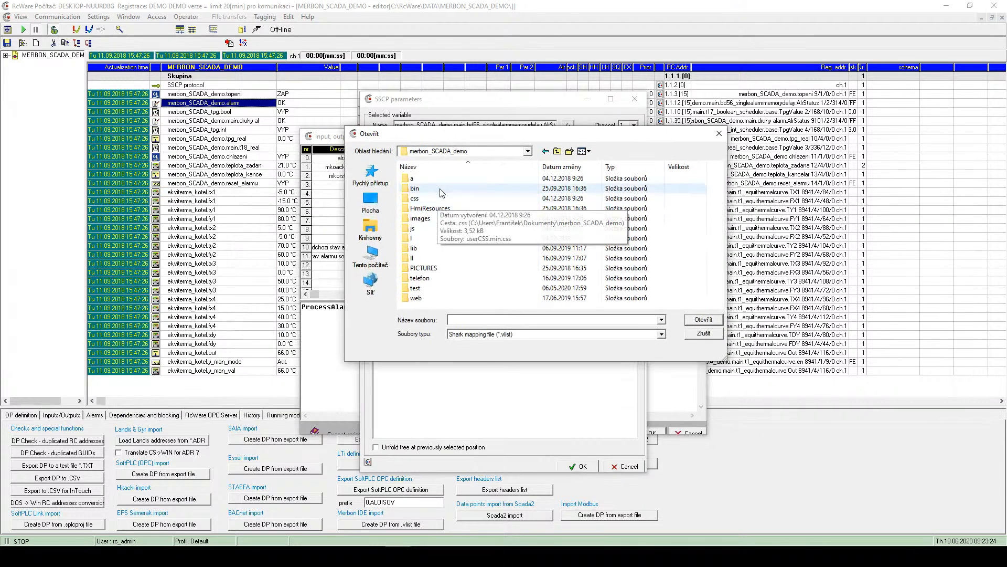
pyautogui.doubleClick(423, 188)
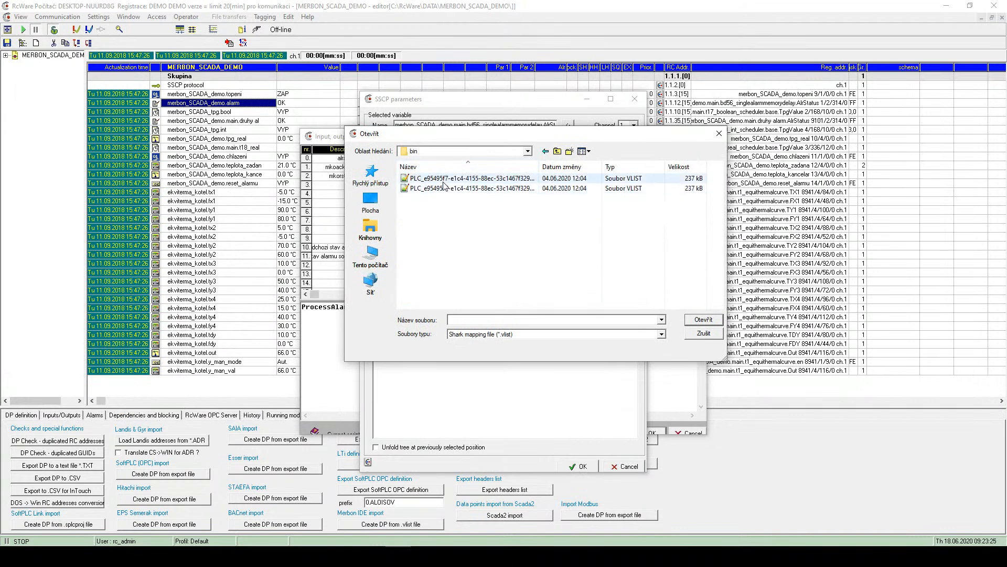
pyautogui.doubleClick(440, 179)
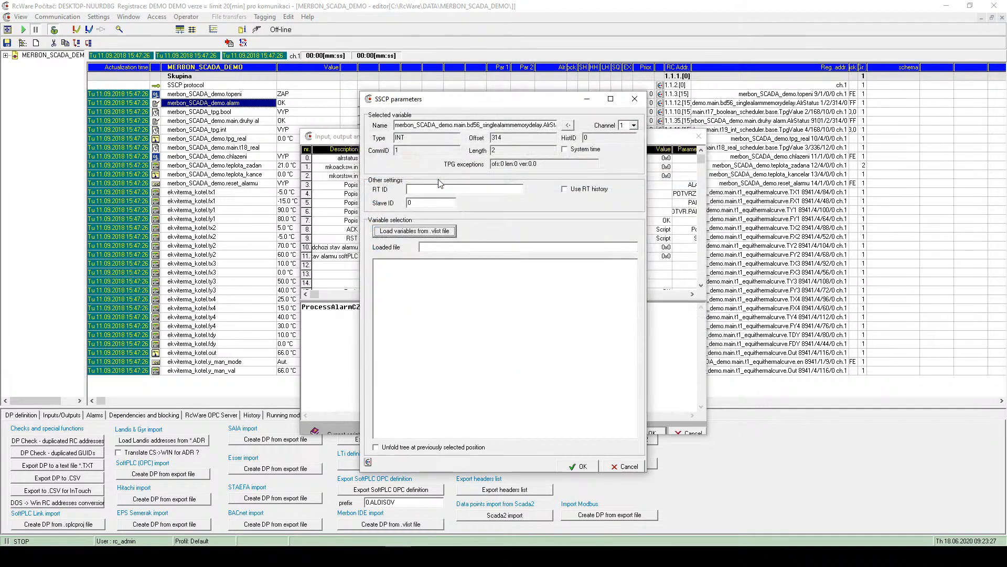
pyautogui.scroll(2, 440, 313)
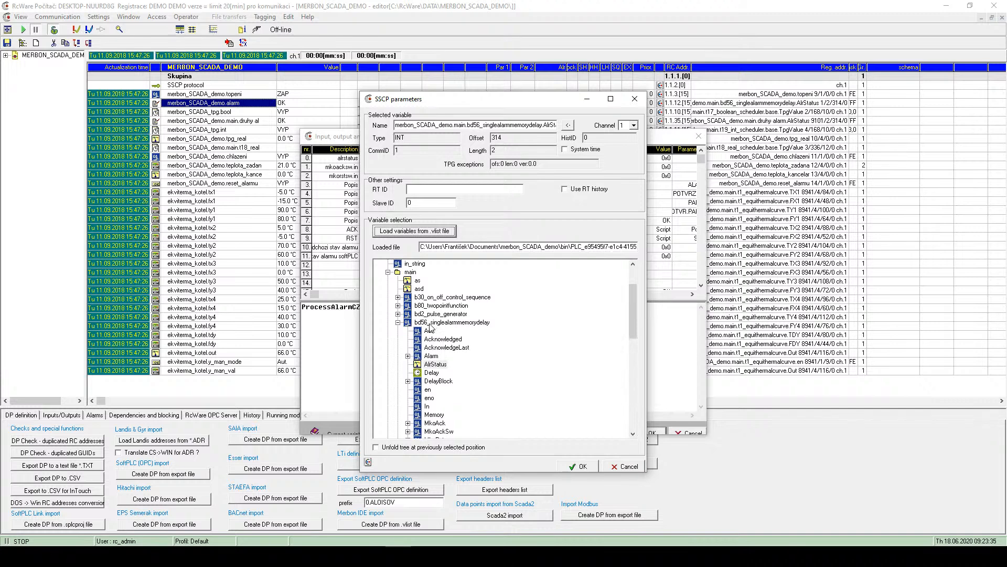
pyautogui.click(434, 366)
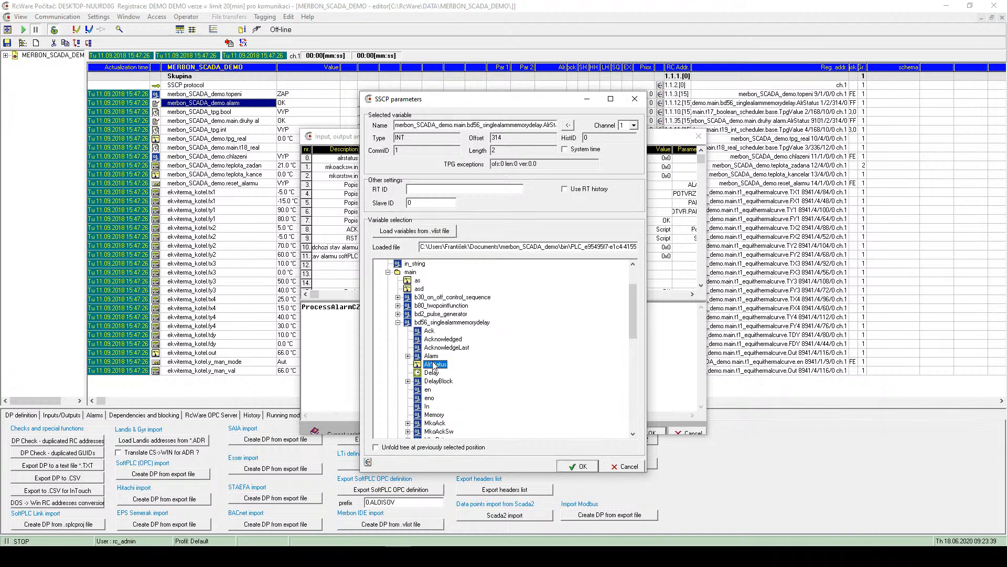
pyautogui.click(573, 467)
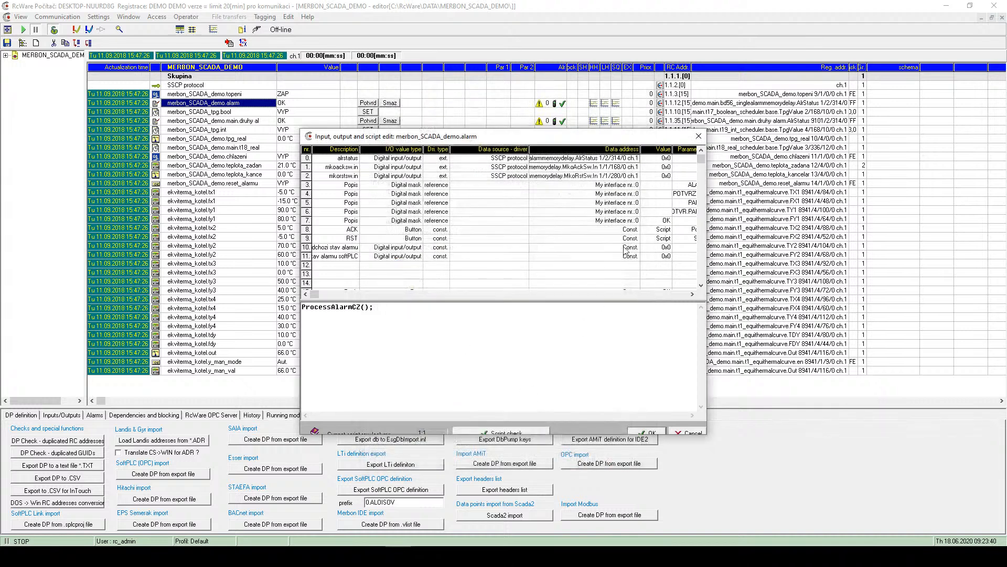
# Link the acknowledge input to MkoAckSw.In
pyautogui.doubleClick(577, 172)
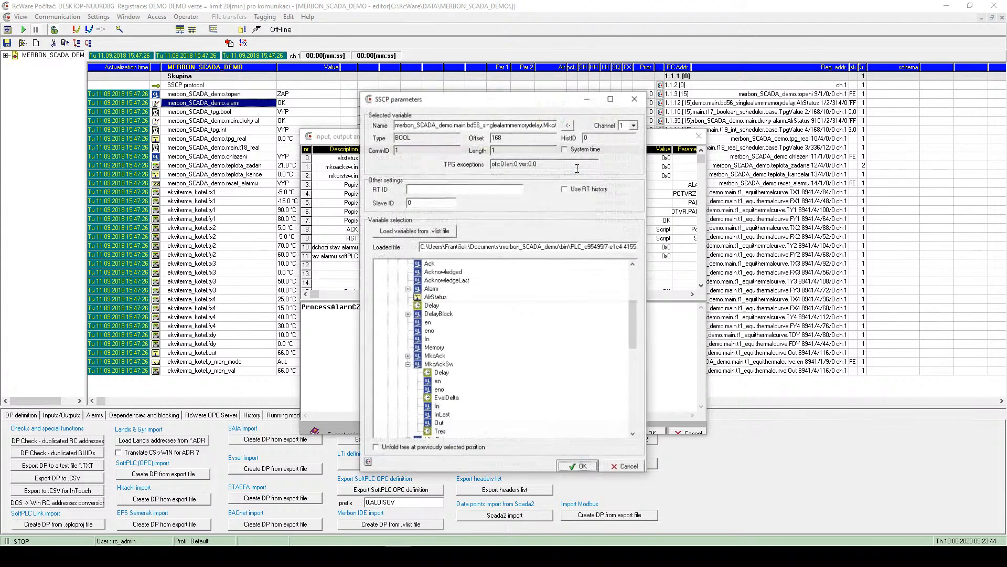
pyautogui.click(437, 331)
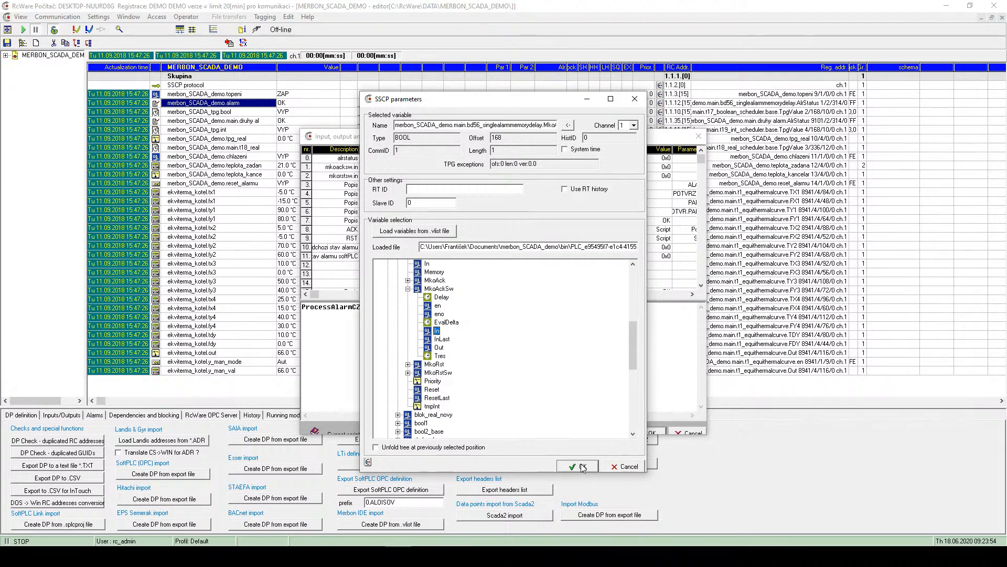
pyautogui.scroll(4, 434, 322)
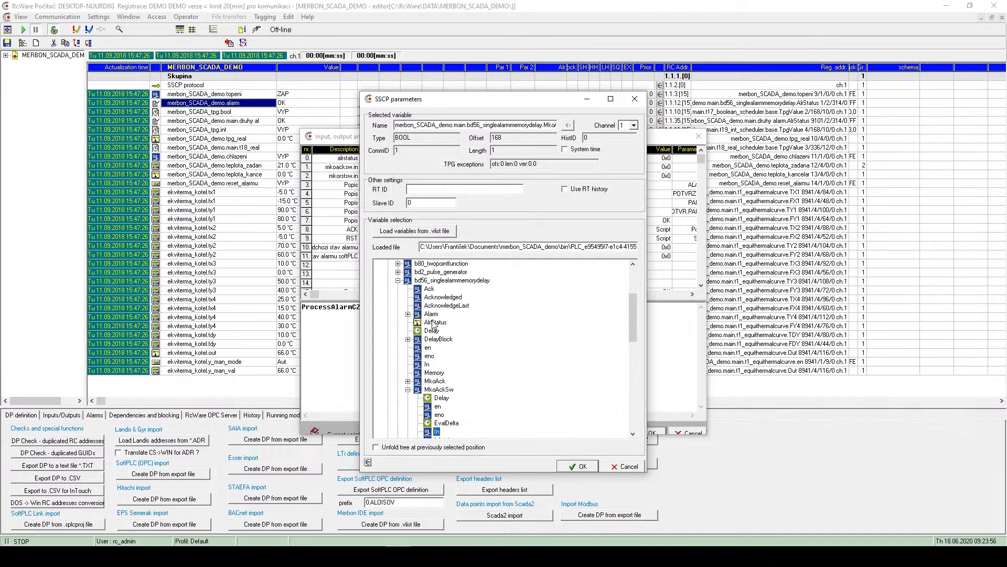
pyautogui.click(407, 389)
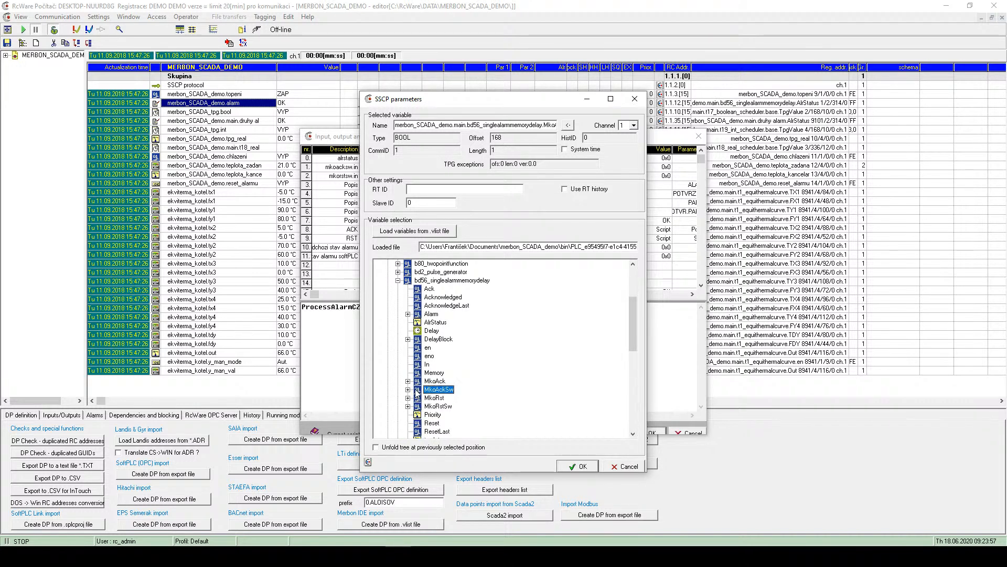
pyautogui.click(408, 389)
pyautogui.click(436, 407)
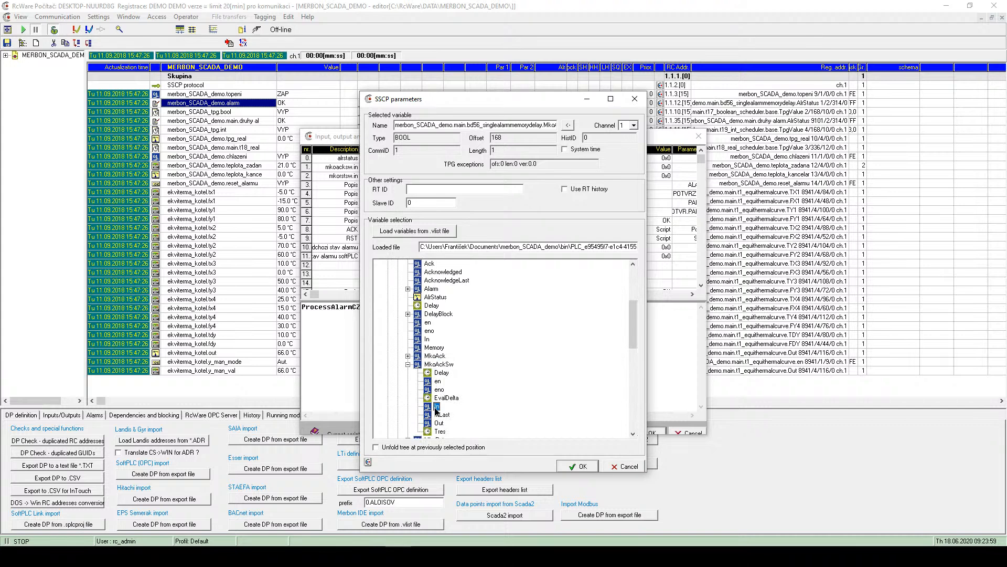
pyautogui.click(578, 467)
# Link the reset input to MkoRstSw.In
pyautogui.doubleClick(600, 176)
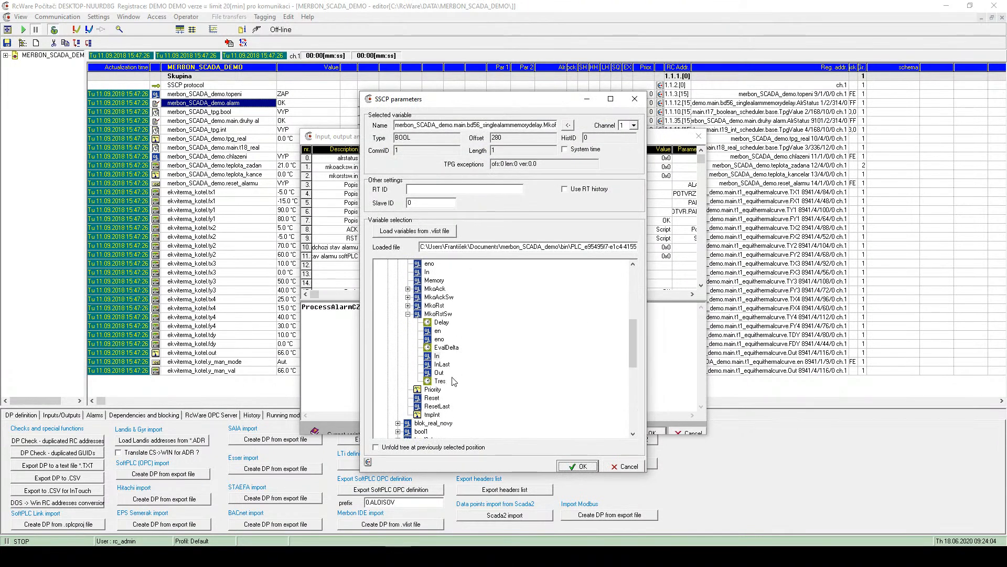
pyautogui.click(436, 356)
pyautogui.scroll(4, 431, 316)
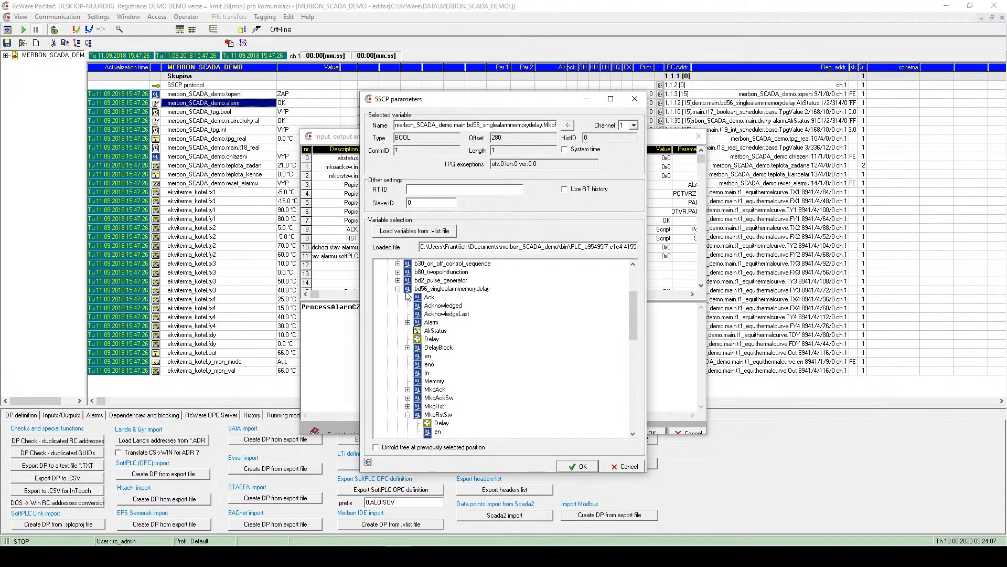
pyautogui.click(399, 289)
pyautogui.click(397, 289)
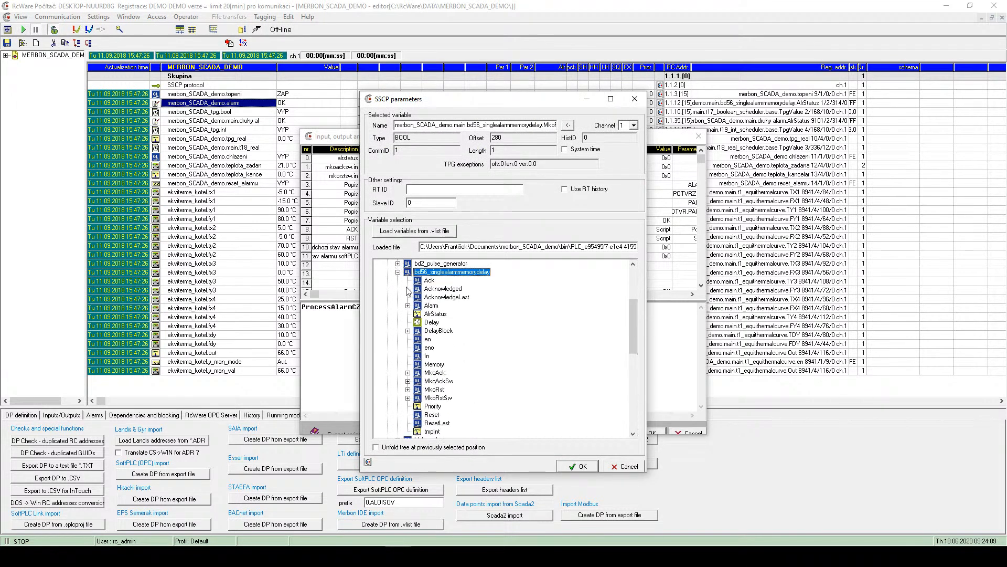
pyautogui.scroll(-3, 424, 314)
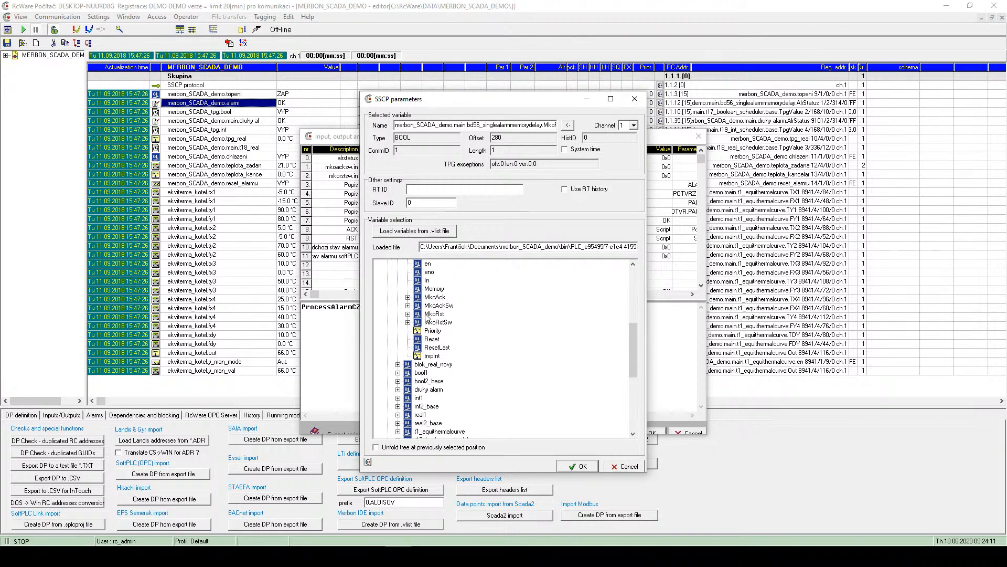
pyautogui.doubleClick(417, 322)
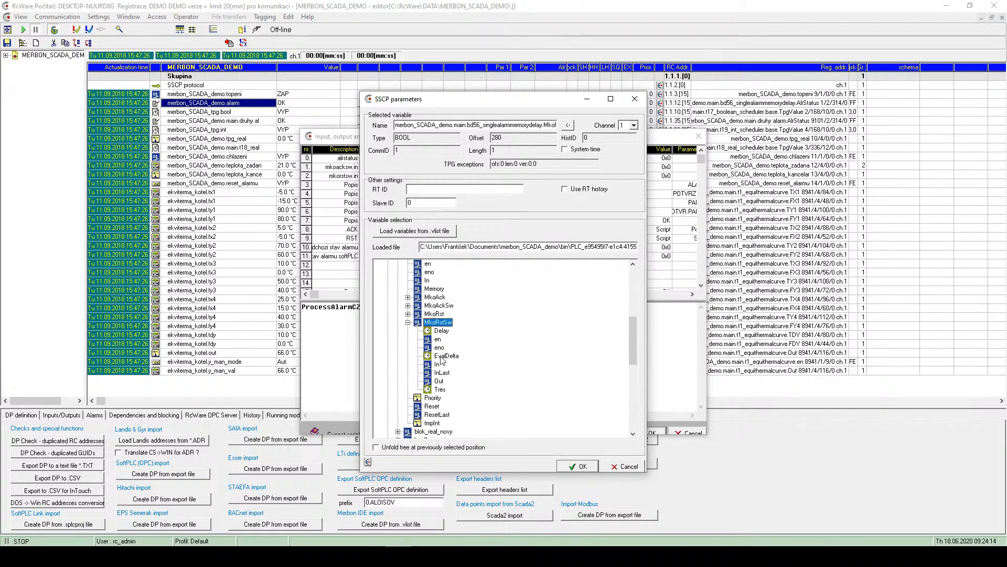
pyautogui.click(438, 364)
pyautogui.click(619, 466)
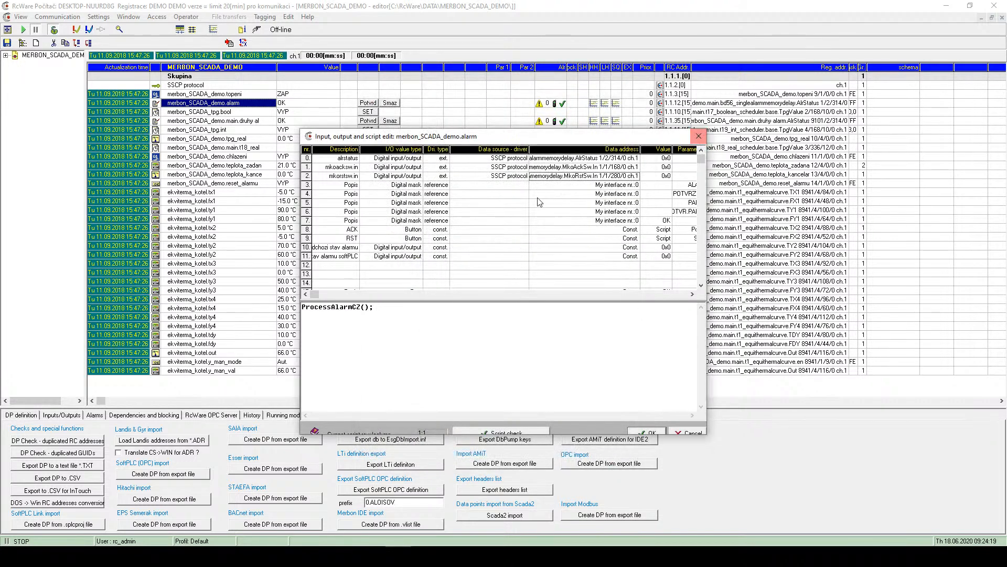
# Accept the alarm point's input edits and tag merbon_SCADA_demo.alarm as the template
pyautogui.click(698, 137)
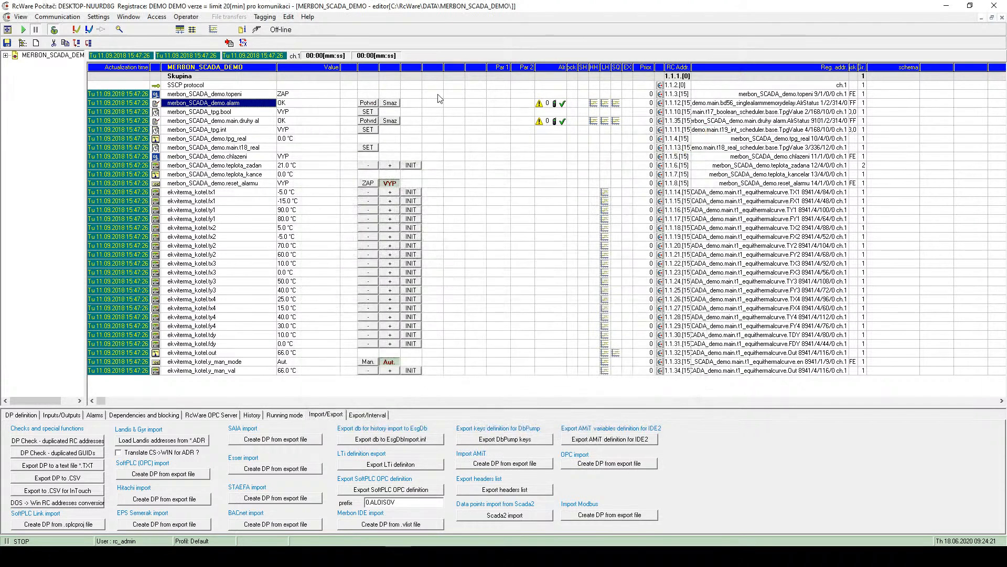
pyautogui.press('Insert')
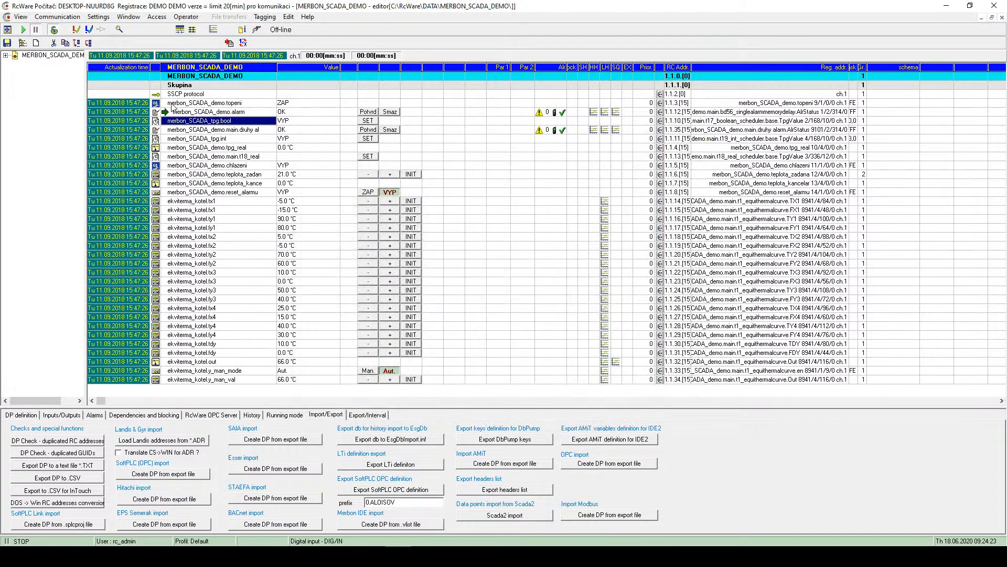
pyautogui.click(173, 114)
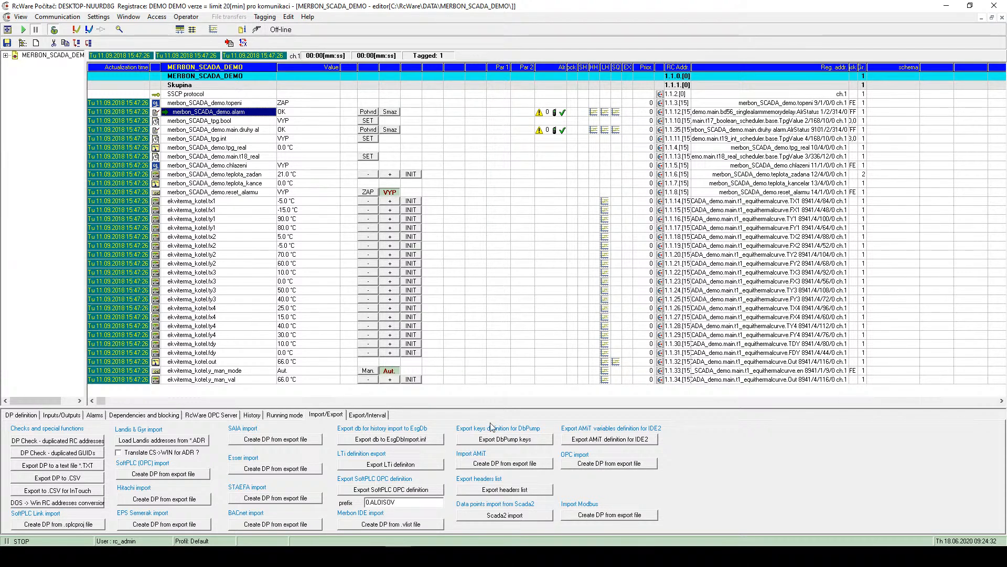
# Create a data point from the .vlist filtered by 'alrstat', importing the druhy alarm AlrStatus as SEL
pyautogui.click(405, 527)
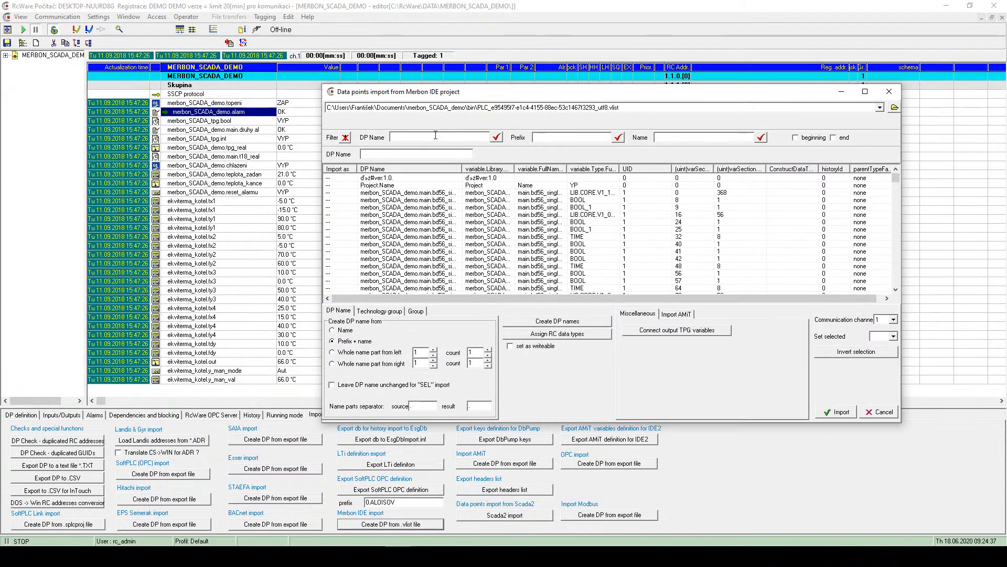
pyautogui.click(437, 137)
pyautogui.write('alrstatus')
pyautogui.click(495, 137)
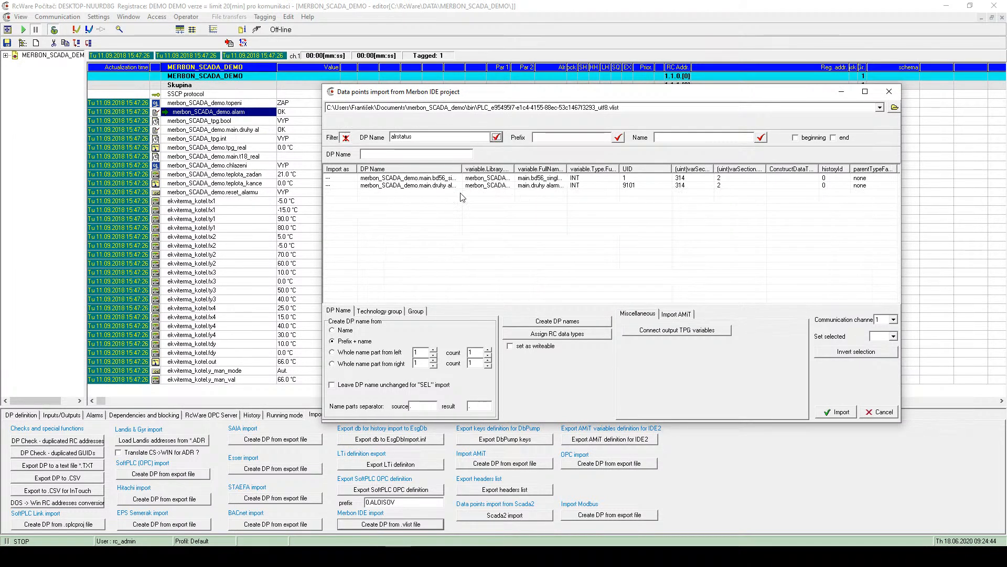
pyautogui.click(565, 185)
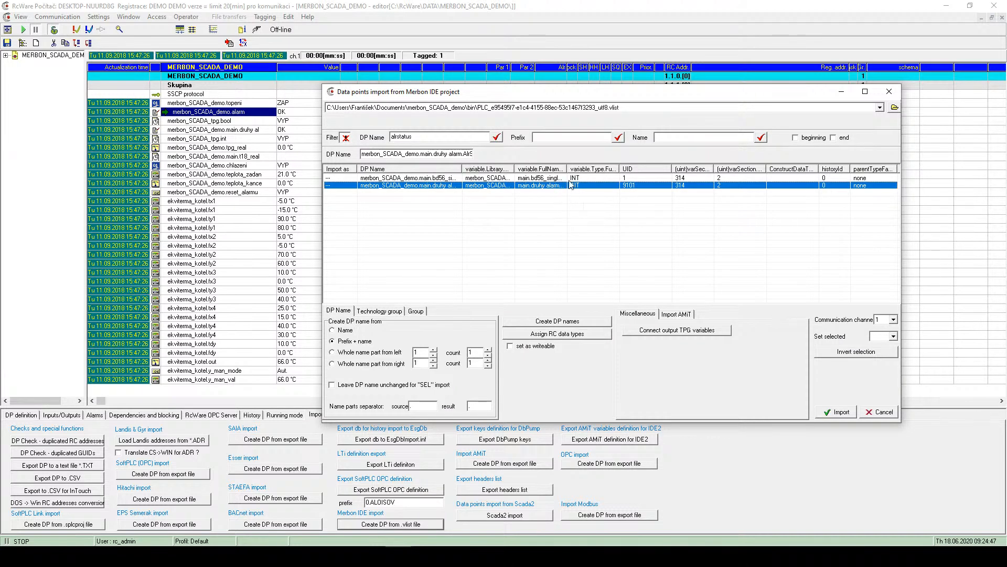
pyautogui.click(337, 187)
pyautogui.click(337, 188)
pyautogui.click(838, 412)
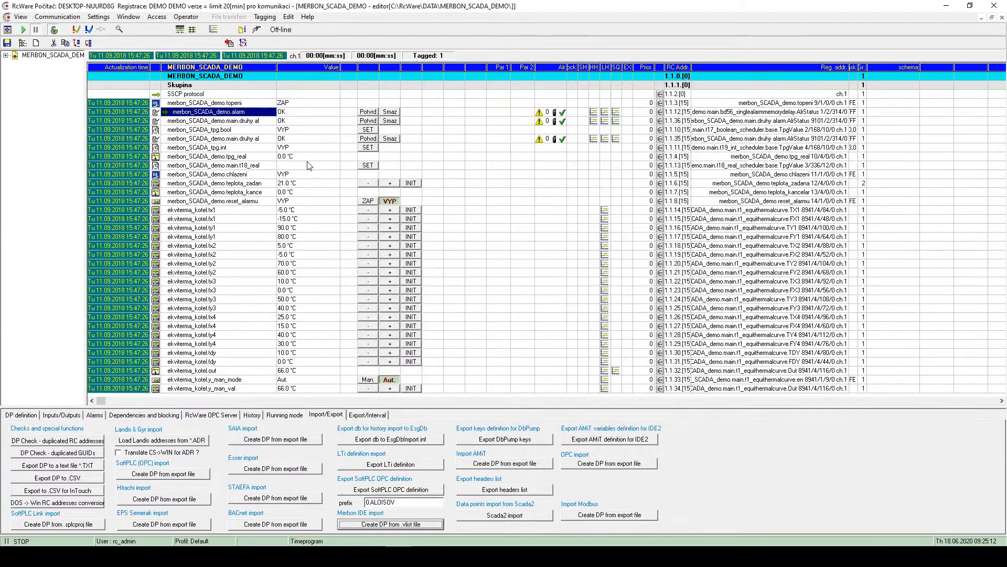
# Check the new druhy al point's three input data addresses in a widened editor, then close it
pyautogui.doubleClick(204, 122)
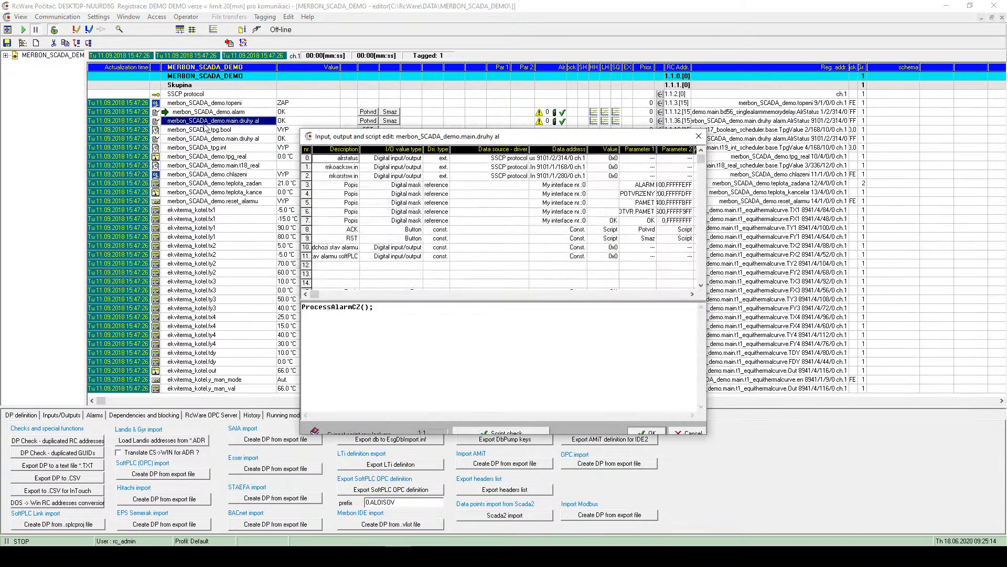
pyautogui.moveTo(703, 188); pyautogui.dragTo(908, 199)
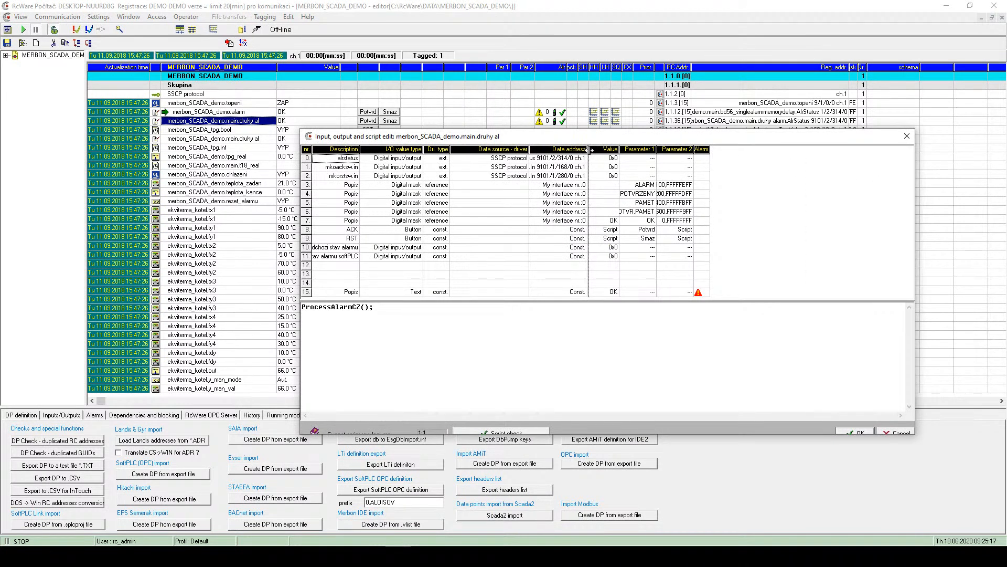
pyautogui.moveTo(586, 153); pyautogui.dragTo(768, 153)
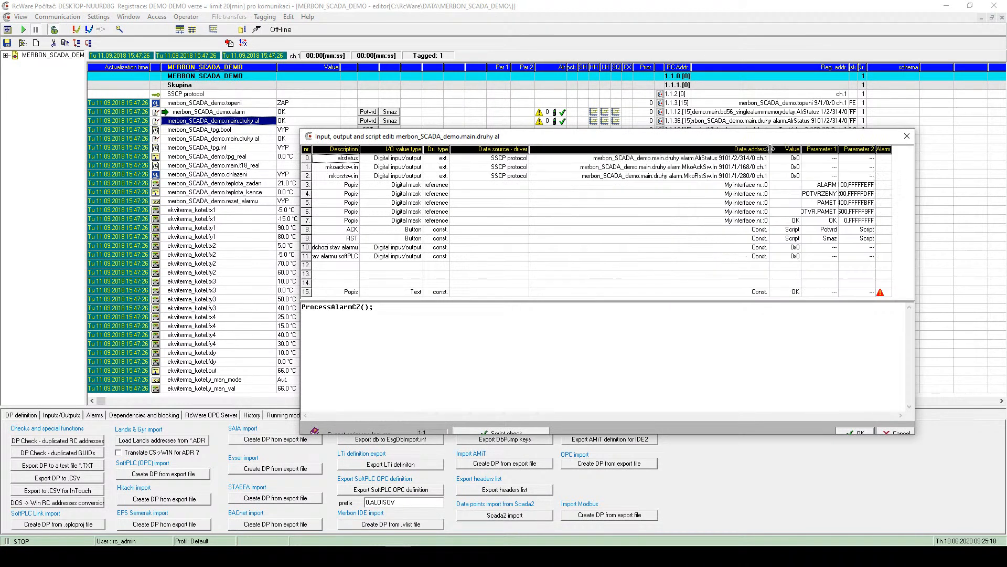
pyautogui.click(663, 179)
pyautogui.click(664, 169)
pyautogui.click(667, 160)
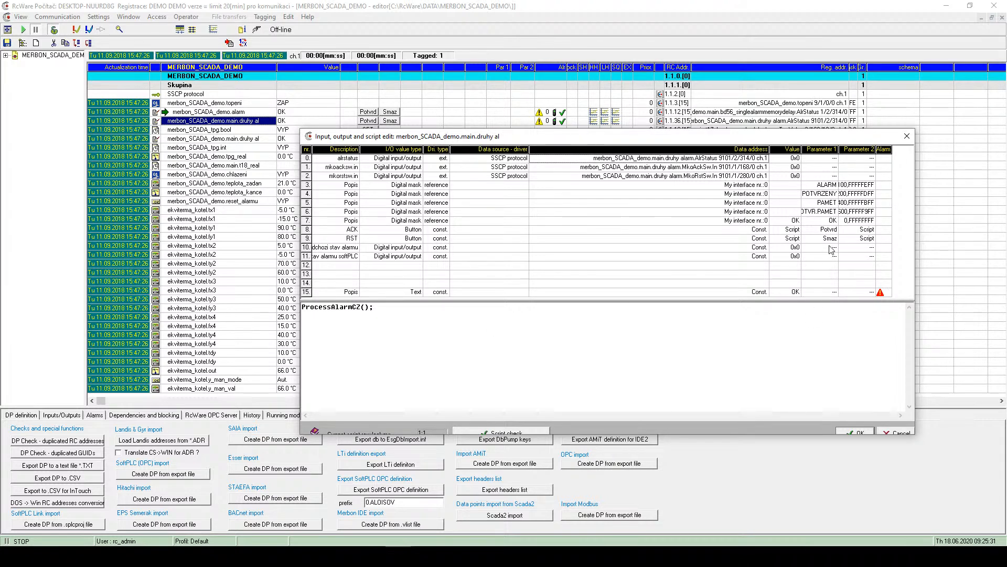
pyautogui.click(906, 136)
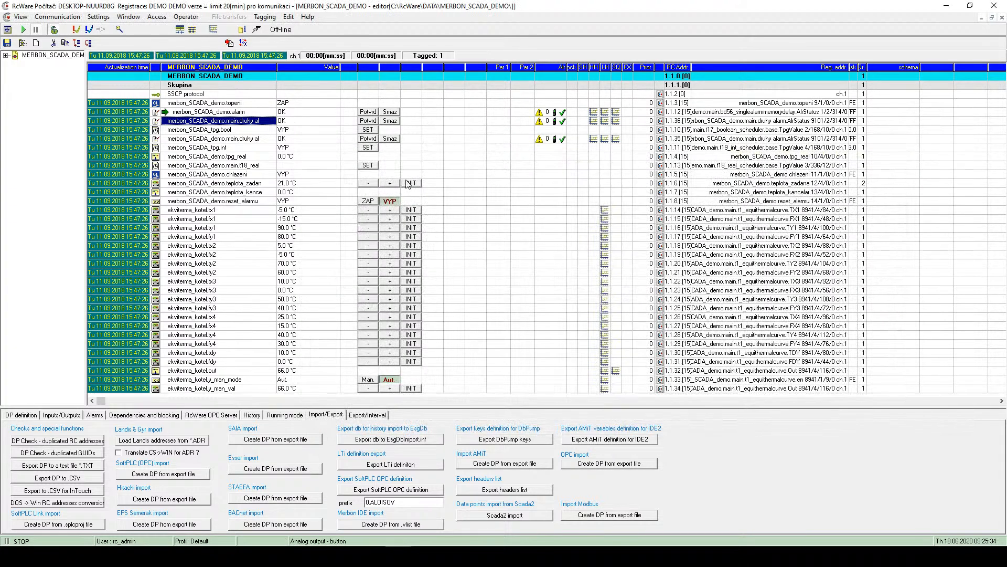
# Tag the duplicate main.druhy al data point and delete it, confirming with Ano
pyautogui.click(186, 112)
pyautogui.click(182, 121)
pyautogui.press('Insert')
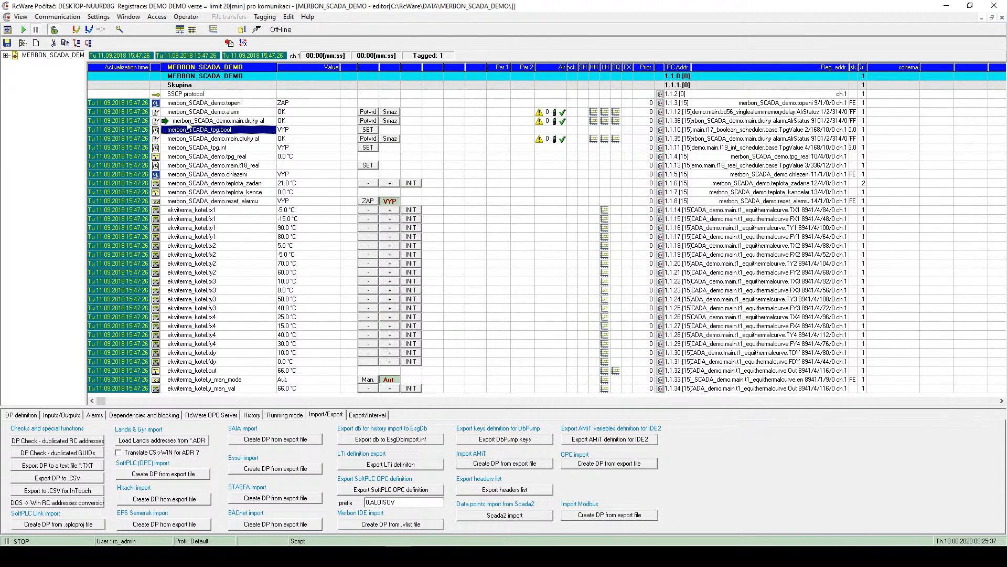
pyautogui.press('Delete')
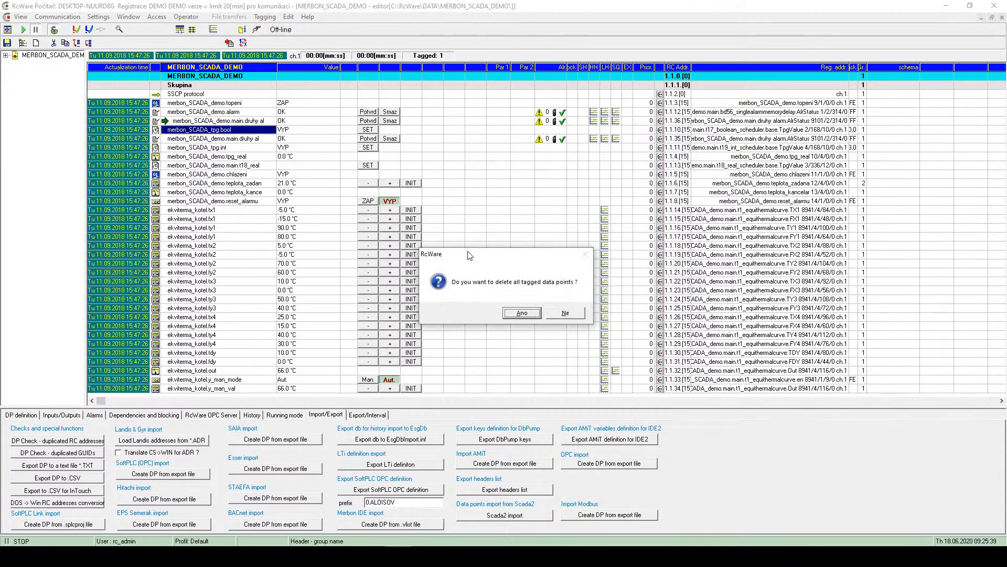
pyautogui.click(524, 314)
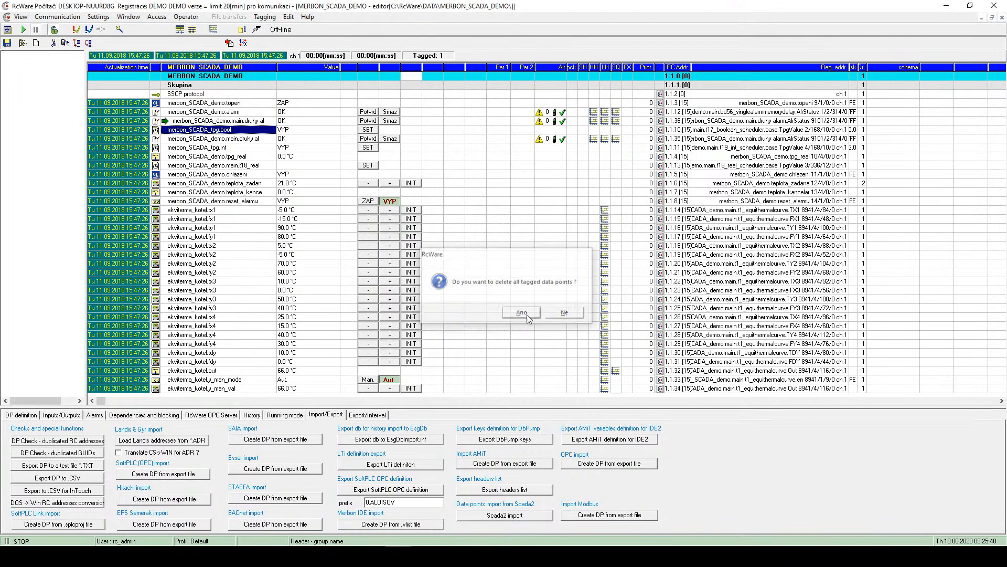
pyautogui.click(271, 112)
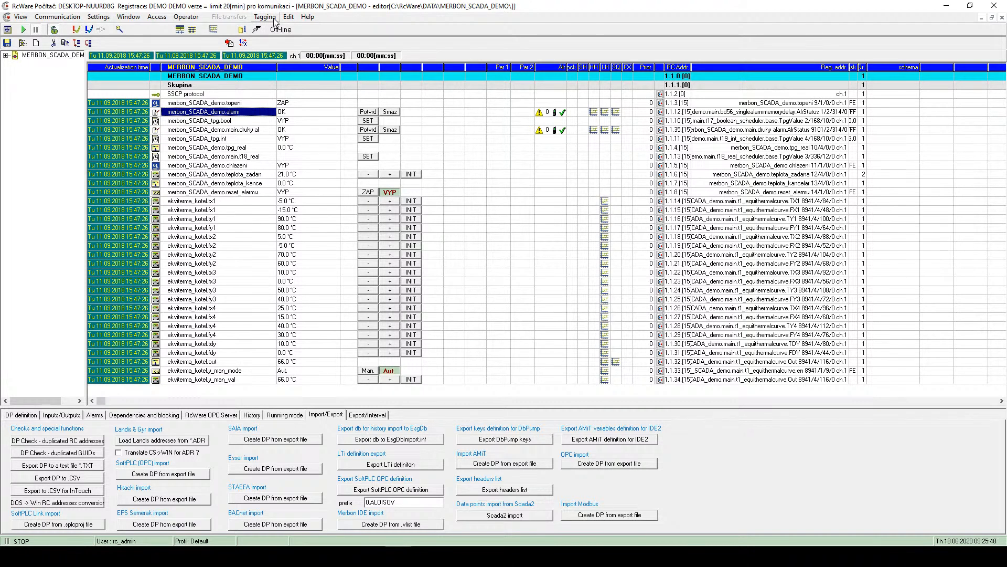
# In Computer resources' ALARMs report tab, enable Use AlarmServer with address localhost and port 8511
pyautogui.click(100, 19)
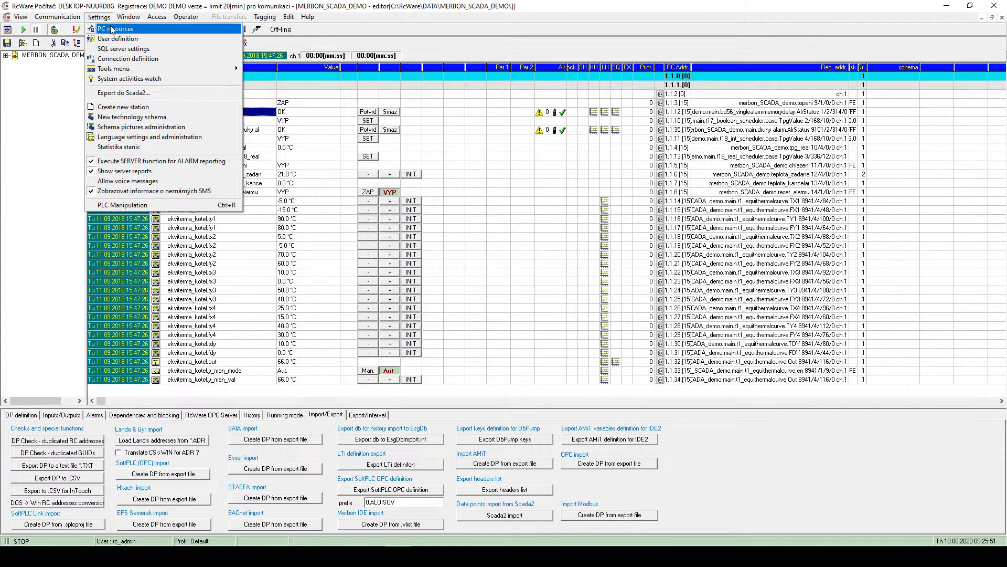
pyautogui.click(110, 28)
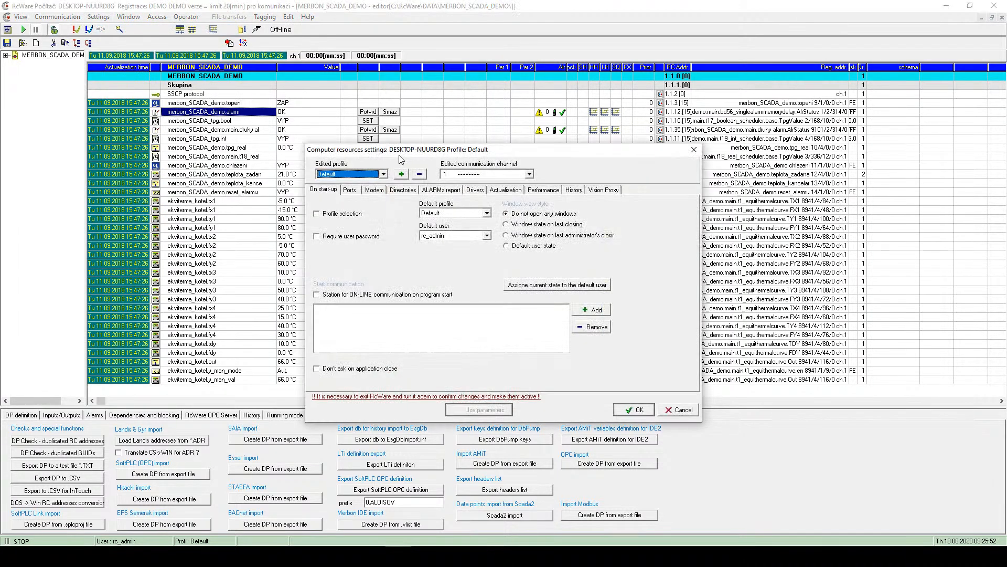
pyautogui.click(693, 151)
pyautogui.click(99, 18)
pyautogui.click(111, 29)
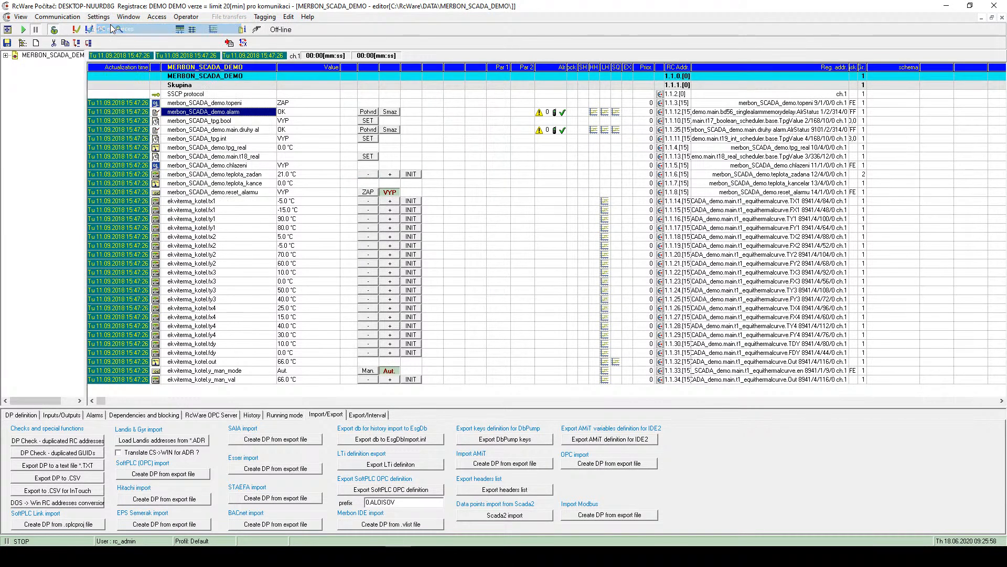
pyautogui.click(454, 190)
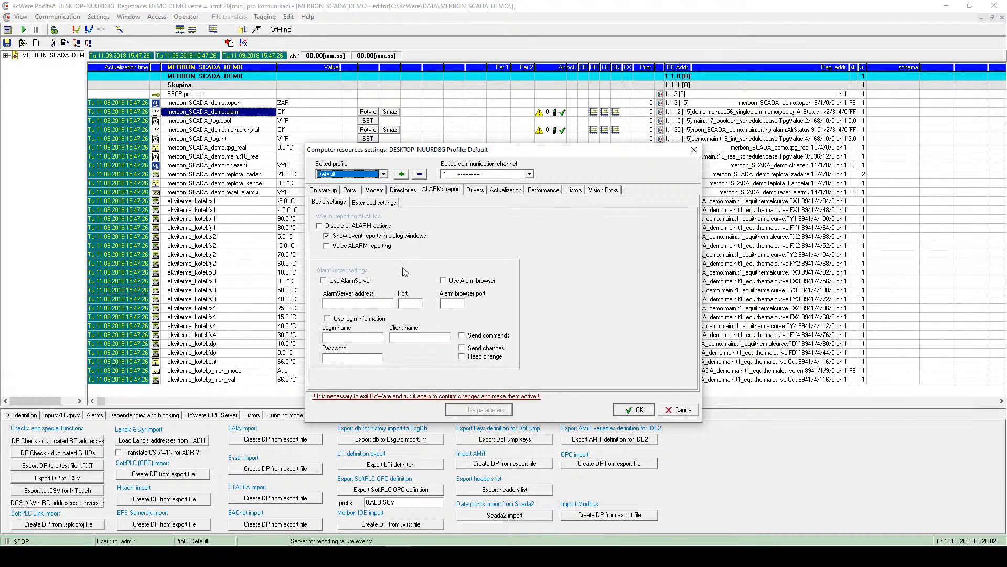
pyautogui.click(326, 283)
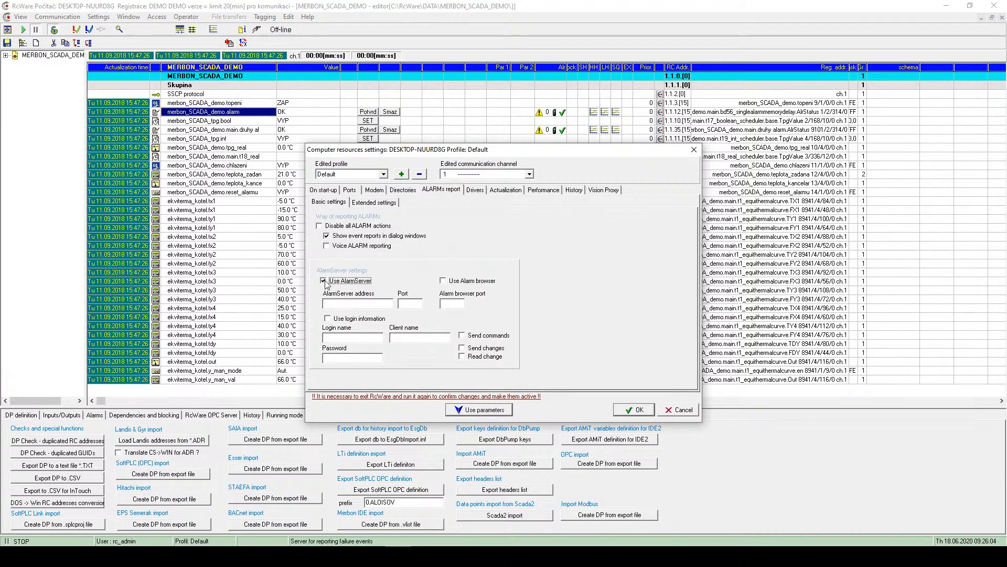
pyautogui.click(359, 303)
pyautogui.click(360, 339)
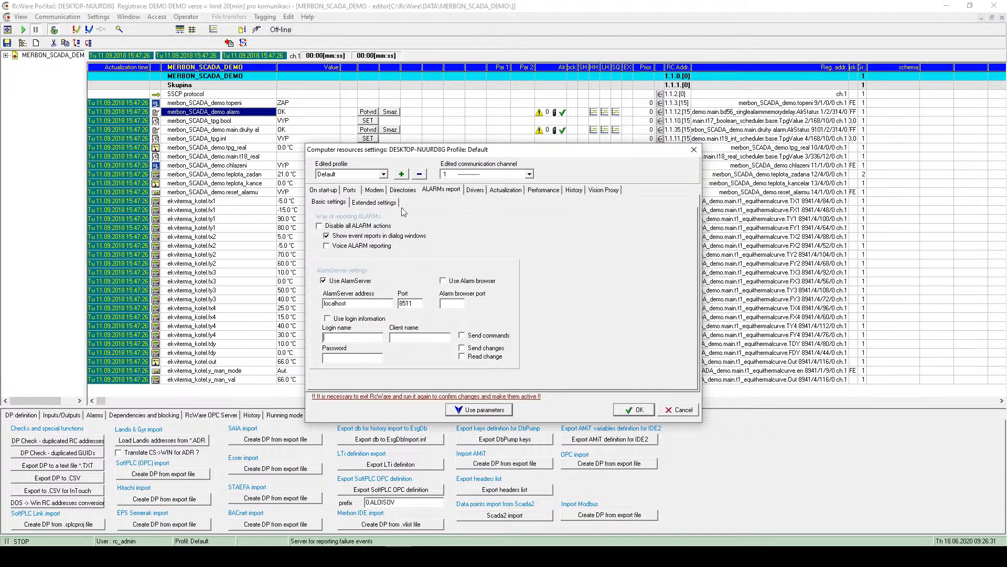
pyautogui.click(192, 556)
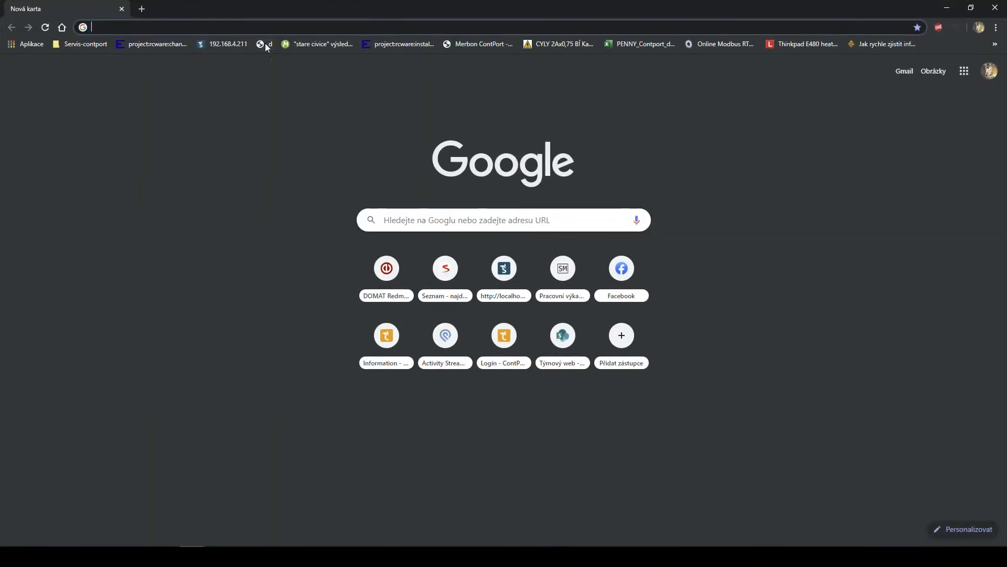
# Open the Merbon domain editor at localhost:9696 in Chrome
pyautogui.write('local')
pyautogui.press('Down')
pyautogui.press('Down')
pyautogui.press('Down')
pyautogui.press('Down')
pyautogui.press('Down')
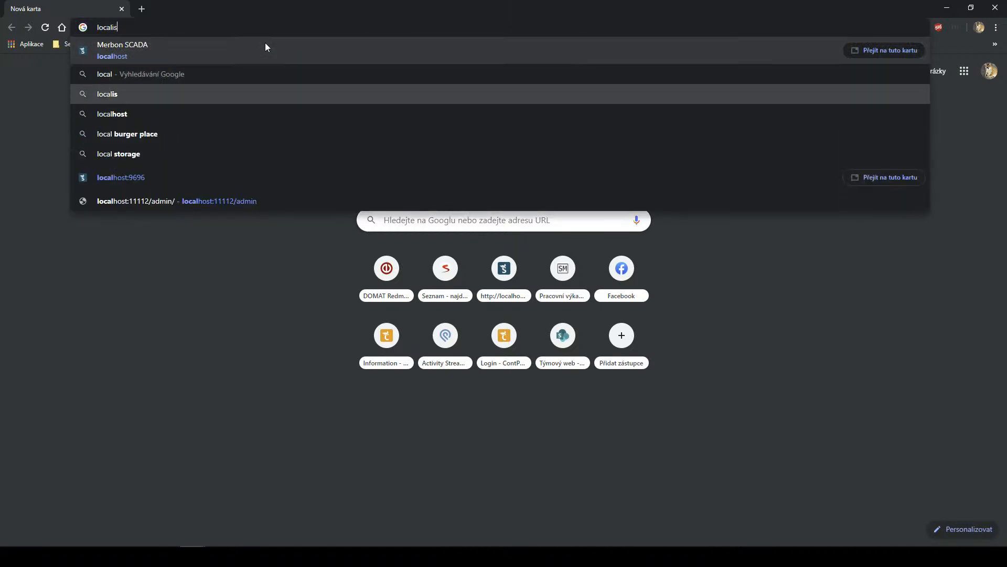
pyautogui.press('Down')
pyautogui.press('Return')
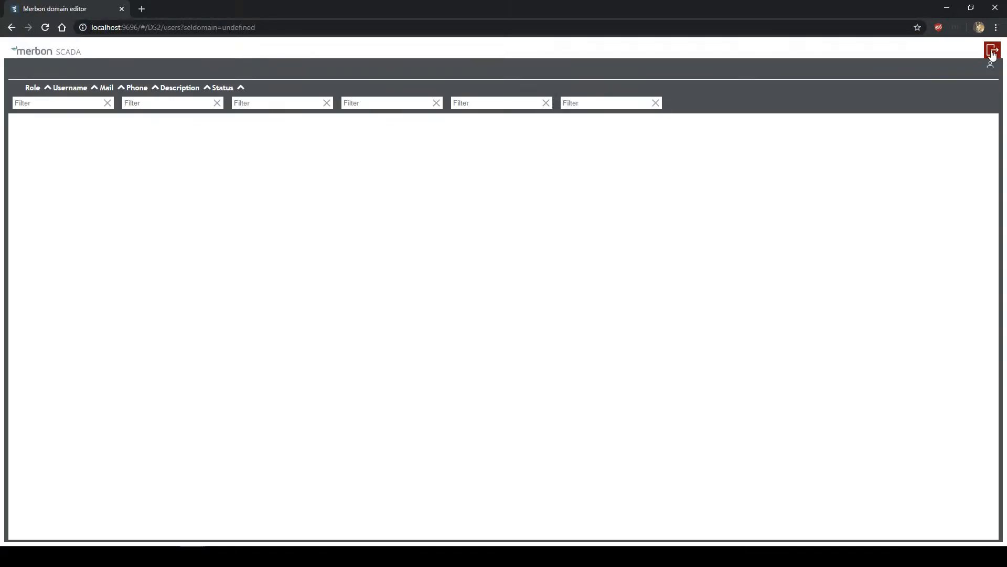
# Log out, then log back in with the domain administrator credentials
pyautogui.click(992, 50)
pyautogui.moveTo(504, 97); pyautogui.dragTo(434, 98)
pyautogui.click(601, 95)
pyautogui.moveTo(505, 97); pyautogui.dragTo(427, 98)
pyautogui.click(593, 101)
pyautogui.moveTo(501, 116); pyautogui.dragTo(405, 130)
pyautogui.click(643, 134)
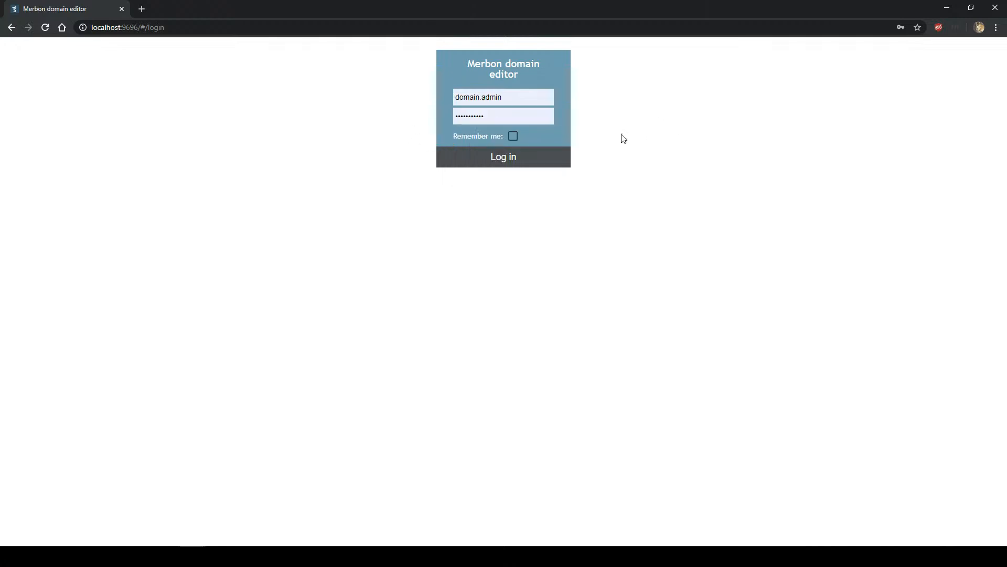
pyautogui.click(513, 161)
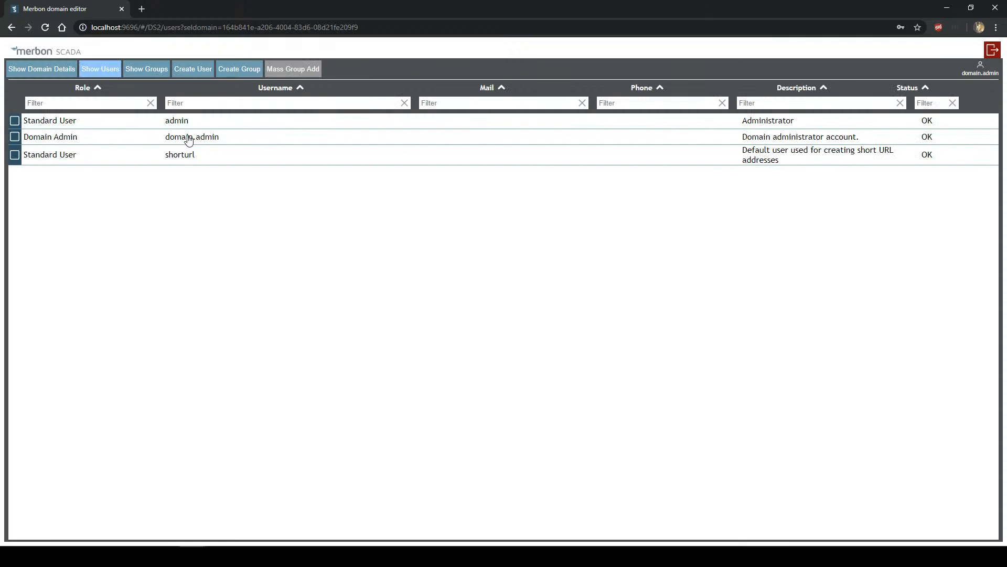
# Create a new user with login 'alarm', entering and confirming its password
pyautogui.click(192, 71)
pyautogui.click(395, 137)
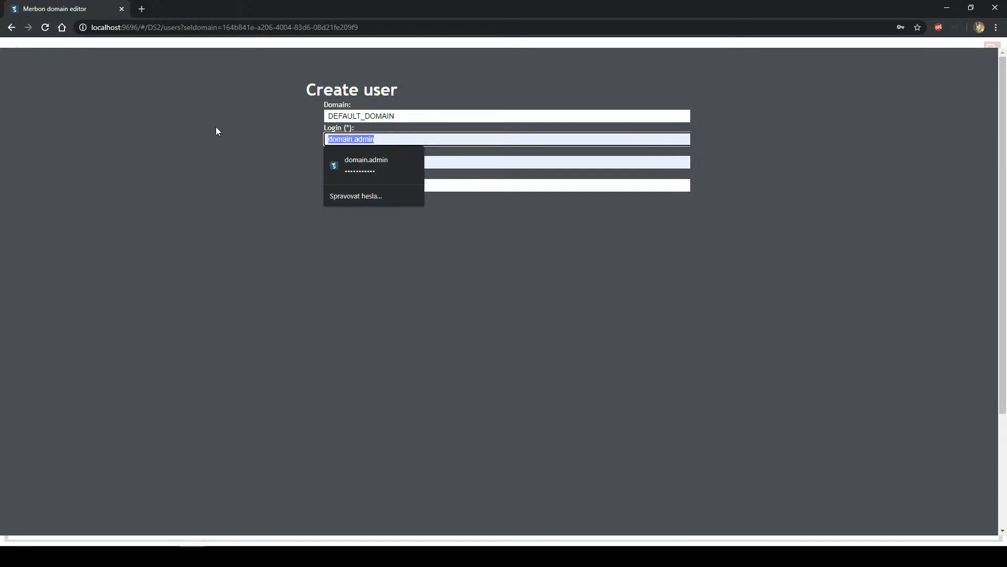
pyautogui.write('alarm')
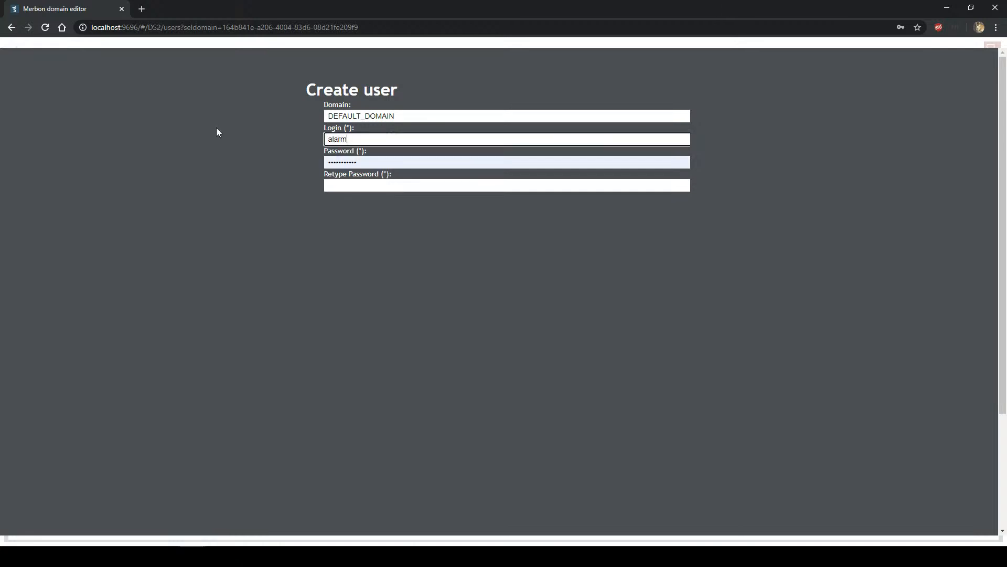
pyautogui.click(488, 166)
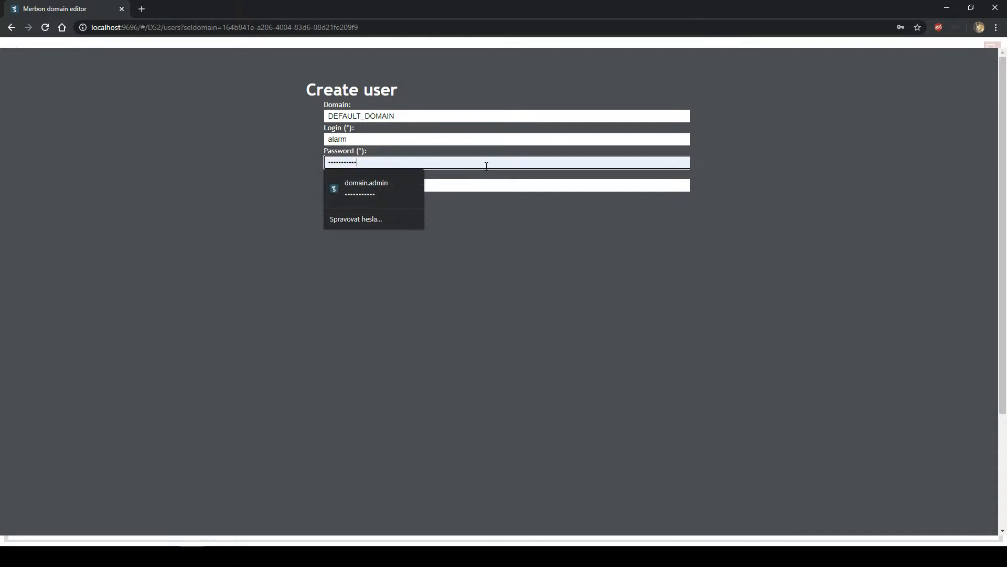
pyautogui.moveTo(488, 166); pyautogui.dragTo(281, 159)
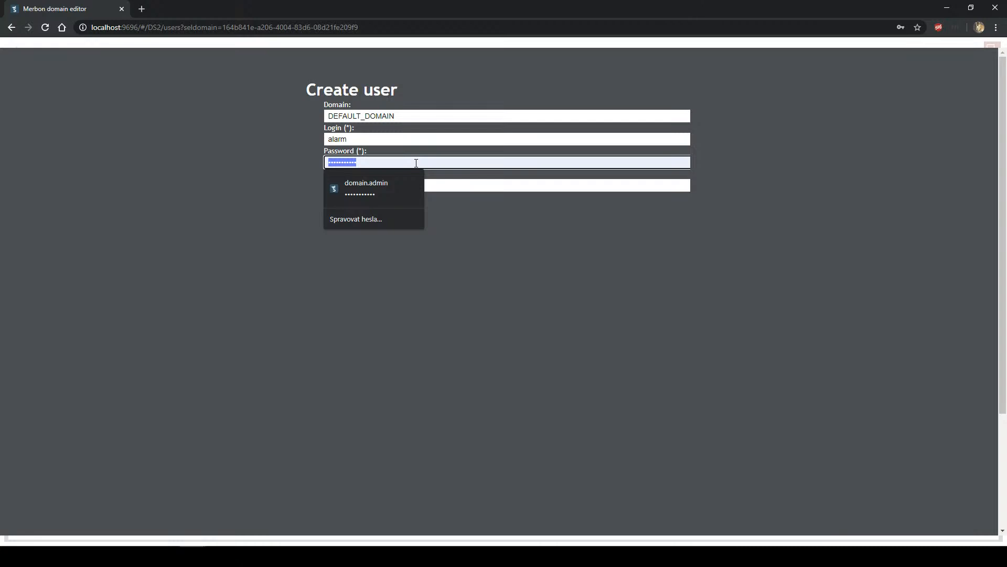
pyautogui.write('•')
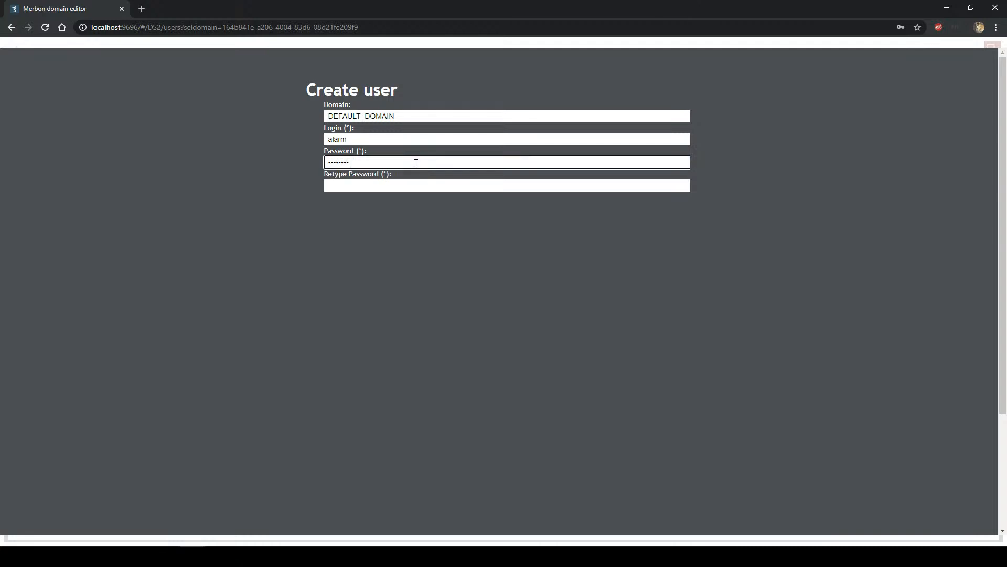
pyautogui.press('Tab')
pyautogui.write('•••••••')
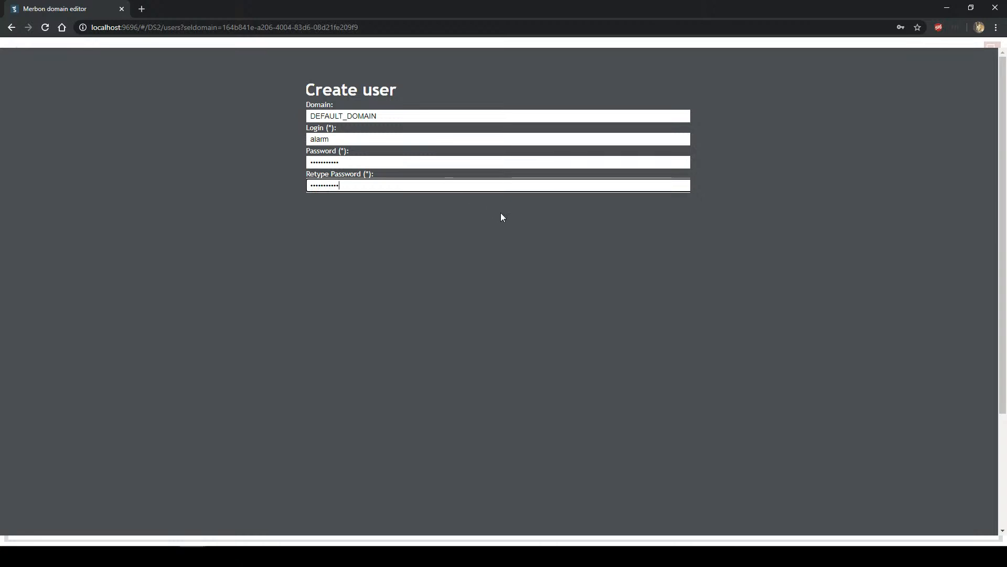
pyautogui.scroll(-3, 503, 215)
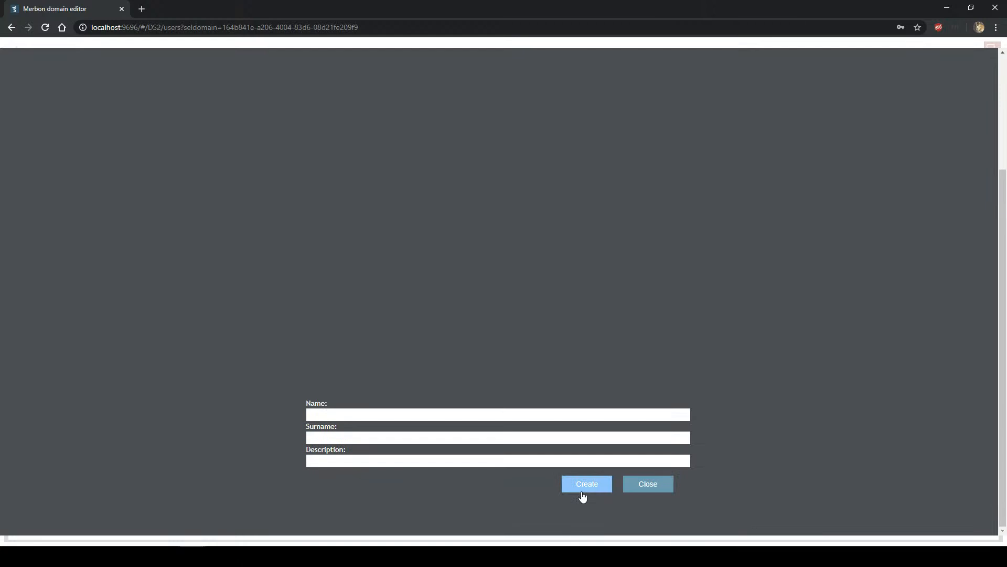
pyautogui.click(582, 493)
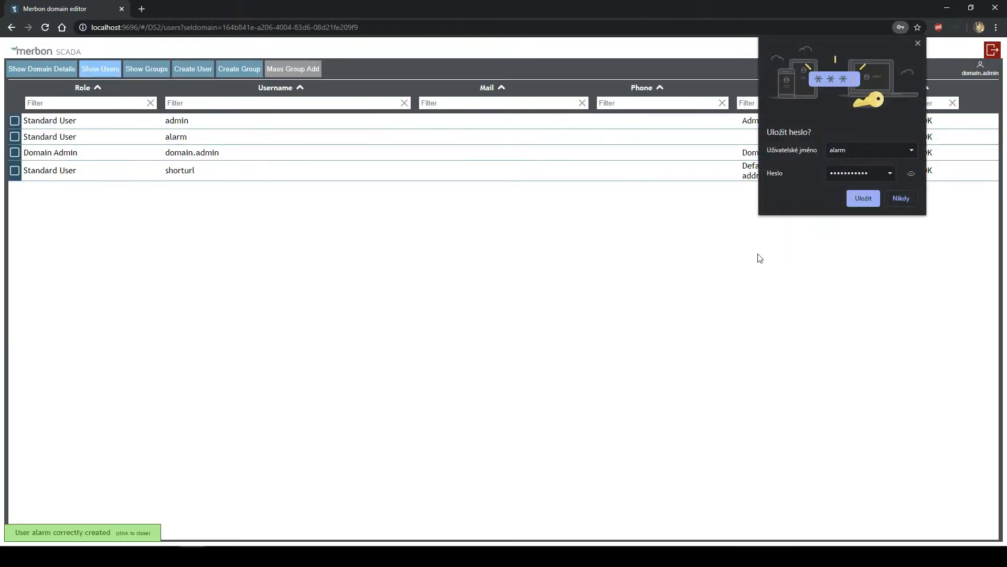
# Decline Chrome's password save, then view the alarm and domain.admin user details
pyautogui.click(901, 198)
pyautogui.click(203, 138)
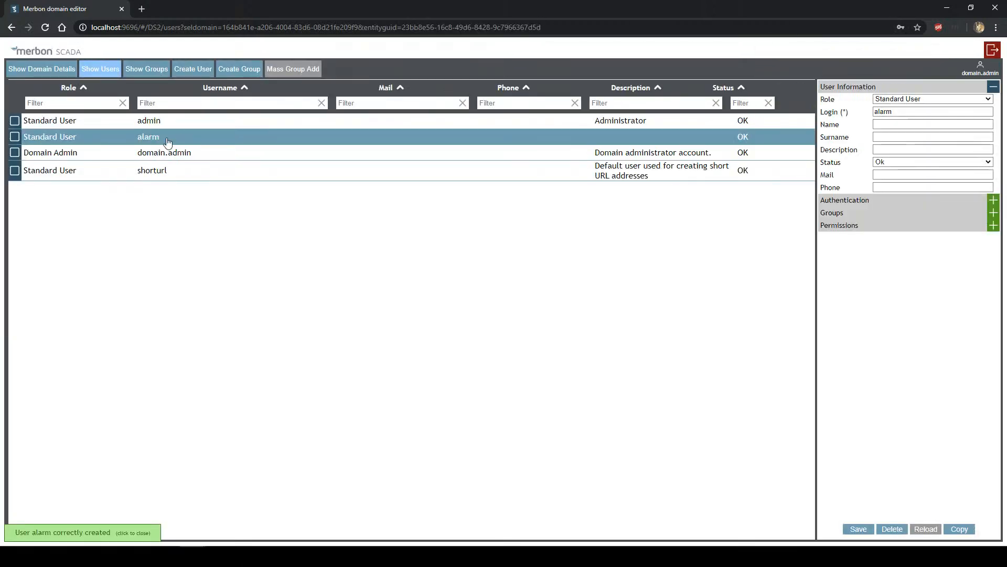
pyautogui.click(221, 156)
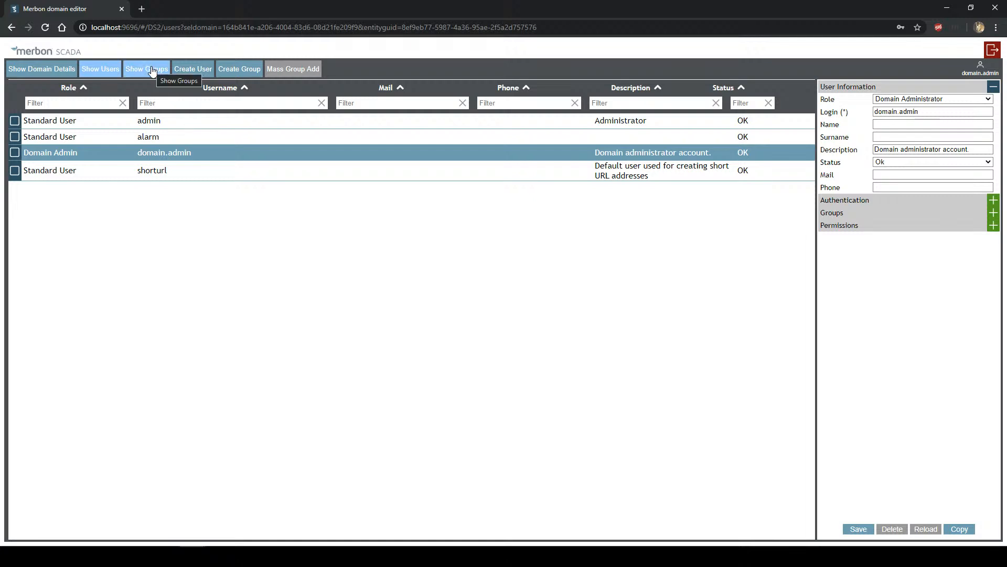
# Reopen alarm's details, then inspect the AllUsers and ScadaAdmins groups in the group list
pyautogui.click(183, 137)
pyautogui.click(153, 66)
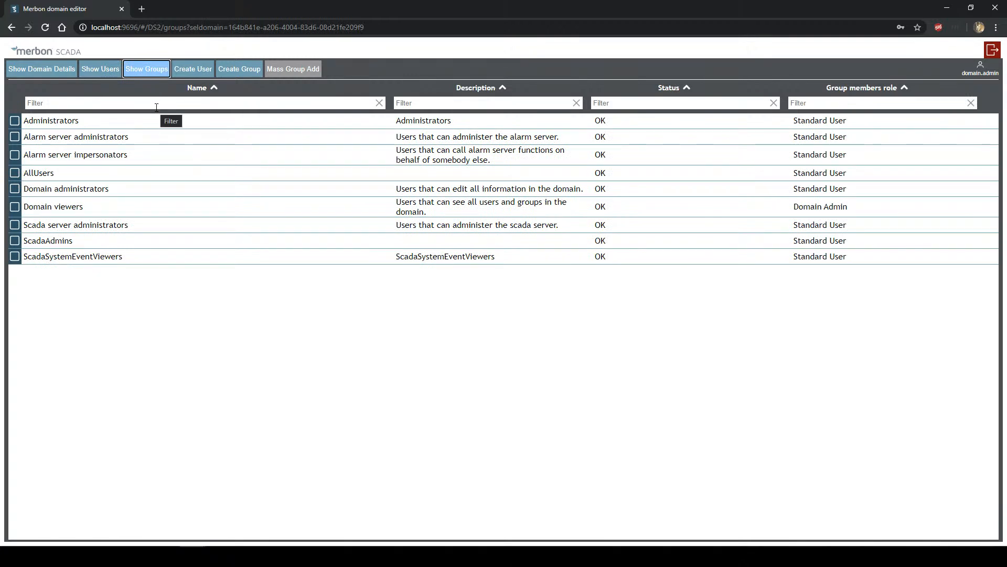
pyautogui.click(166, 175)
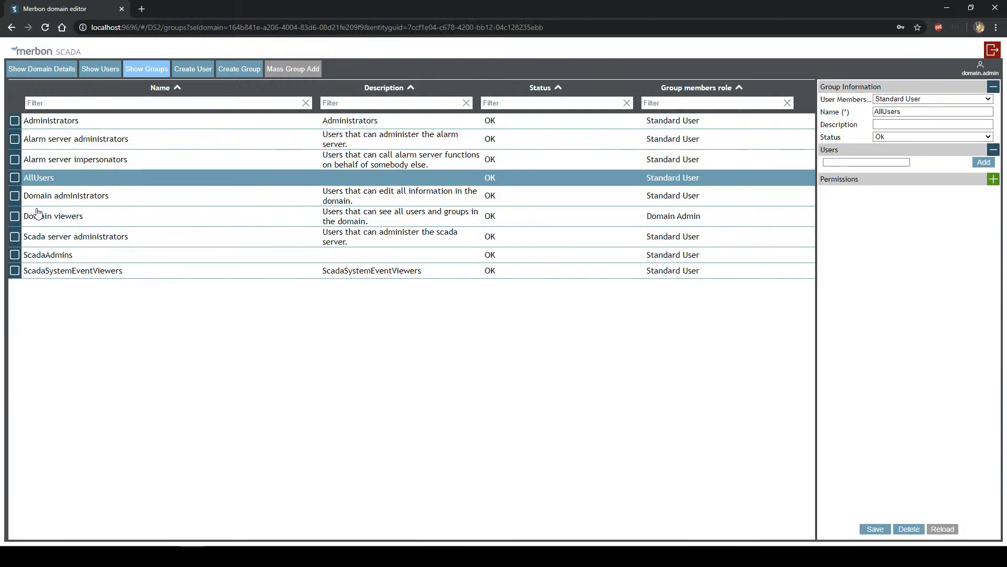
pyautogui.click(62, 254)
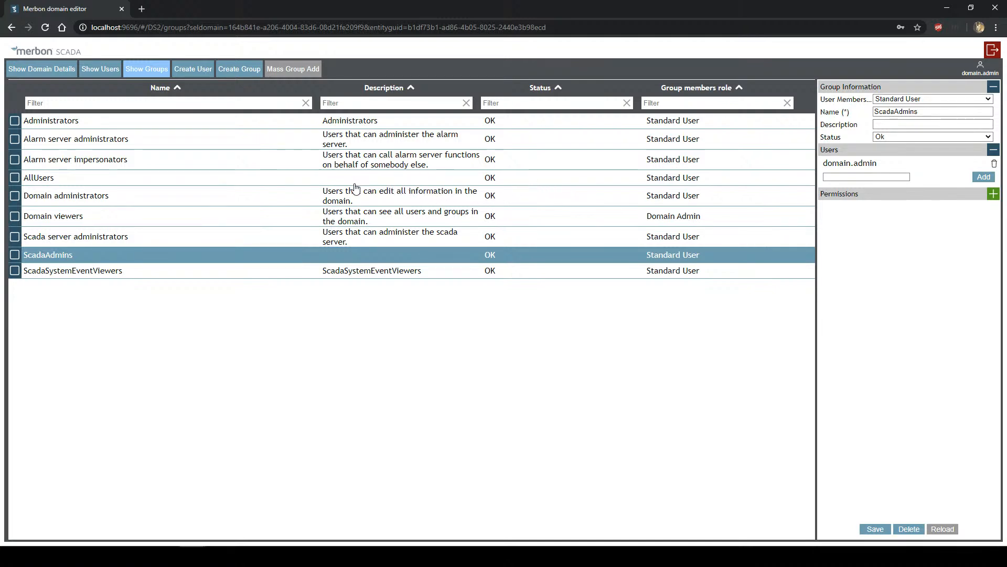
# Compare members of AllUsers, ScadaAdmins and Alarm server impersonators, then return to the users list
pyautogui.click(82, 185)
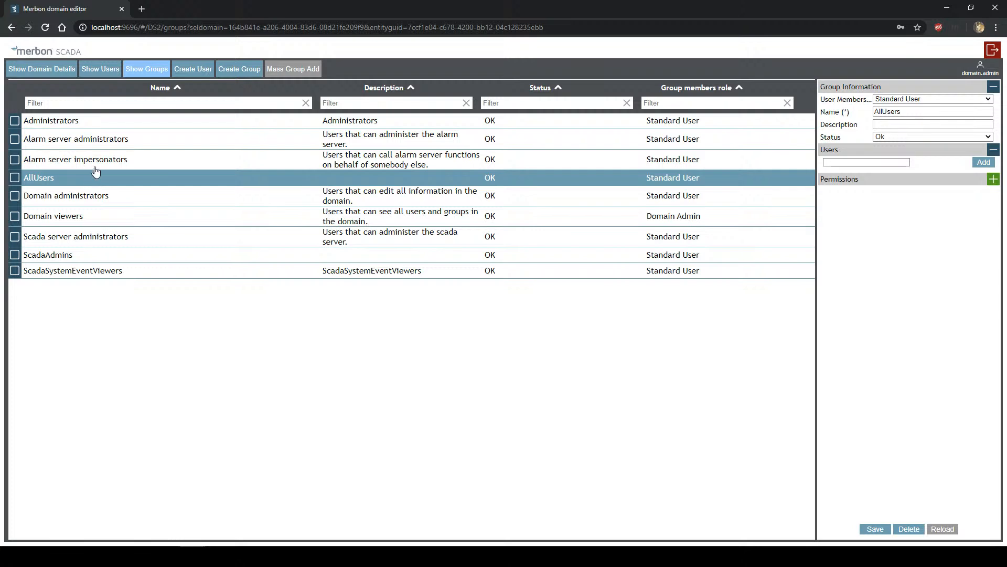
pyautogui.click(105, 260)
pyautogui.click(82, 183)
pyautogui.click(104, 260)
pyautogui.click(84, 167)
pyautogui.click(87, 181)
pyautogui.click(100, 260)
pyautogui.click(79, 183)
pyautogui.click(101, 69)
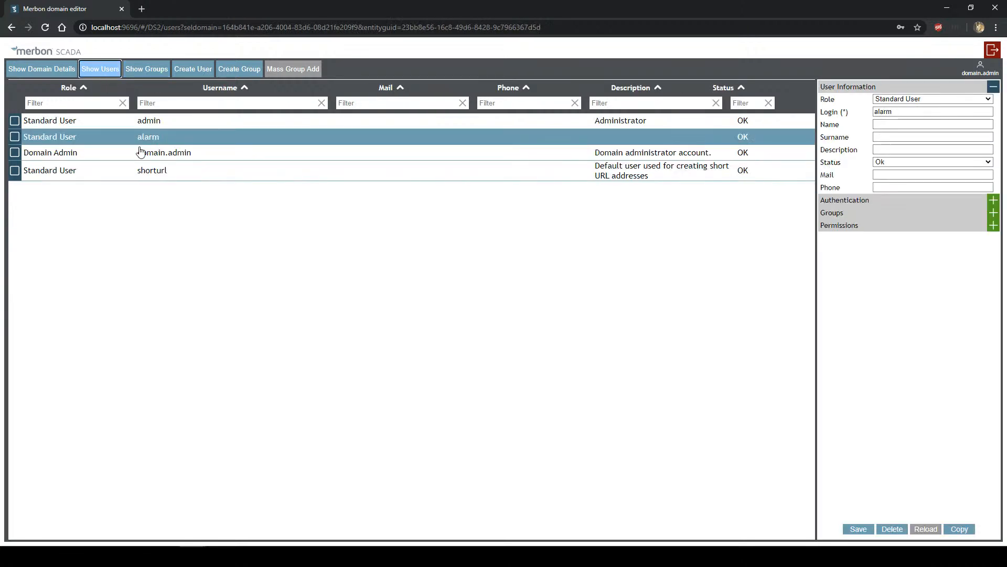
# Add the alarm user to the ScadaAdmins group and save, confirming with Yes
pyautogui.click(993, 213)
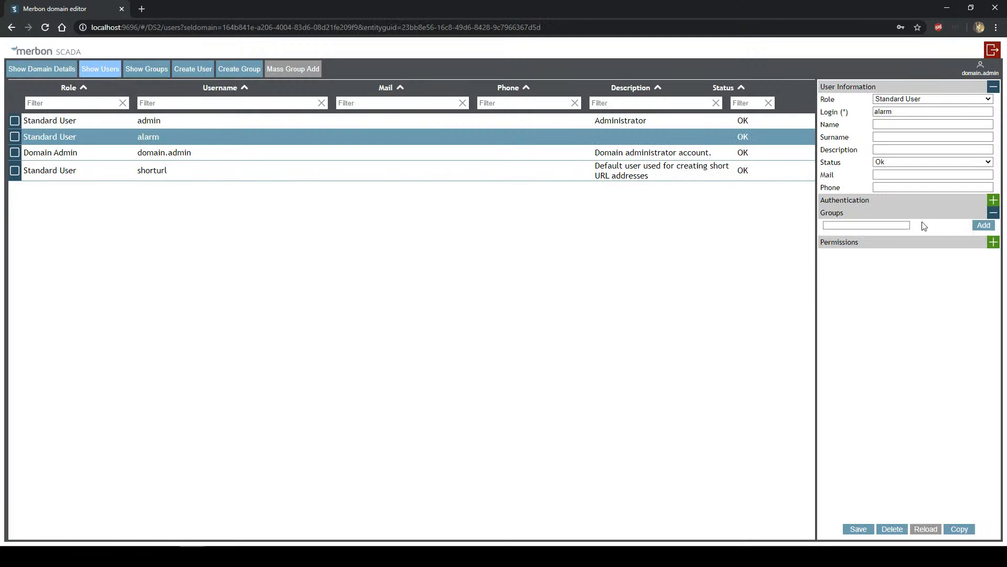
pyautogui.click(853, 226)
pyautogui.scroll(-1, 851, 168)
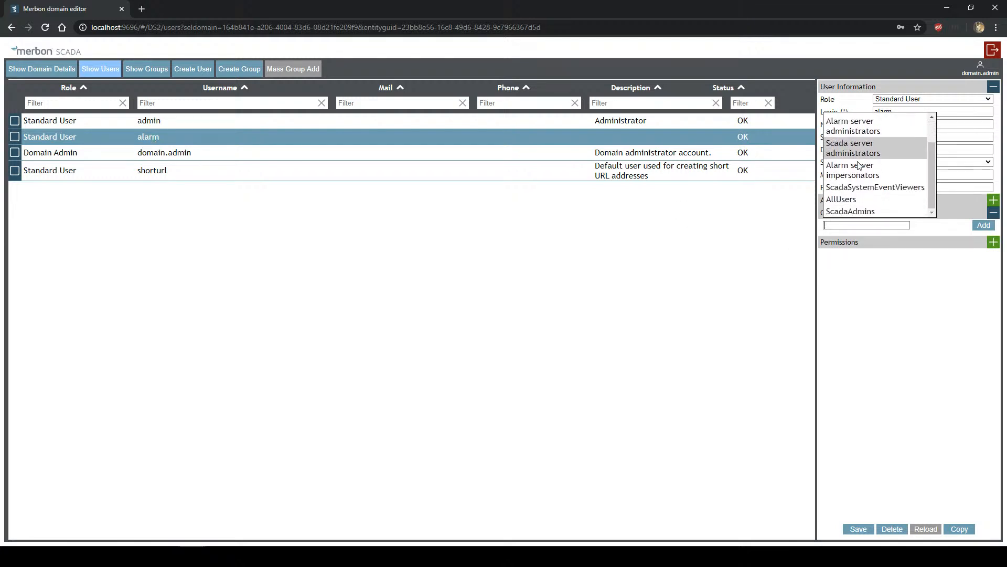
pyautogui.click(849, 211)
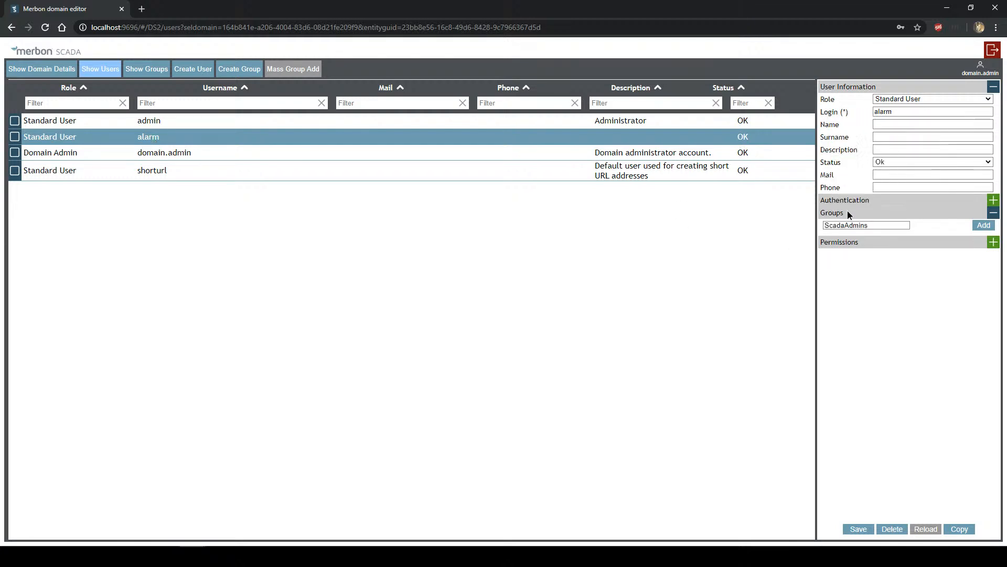
pyautogui.click(984, 225)
pyautogui.click(858, 528)
pyautogui.click(611, 182)
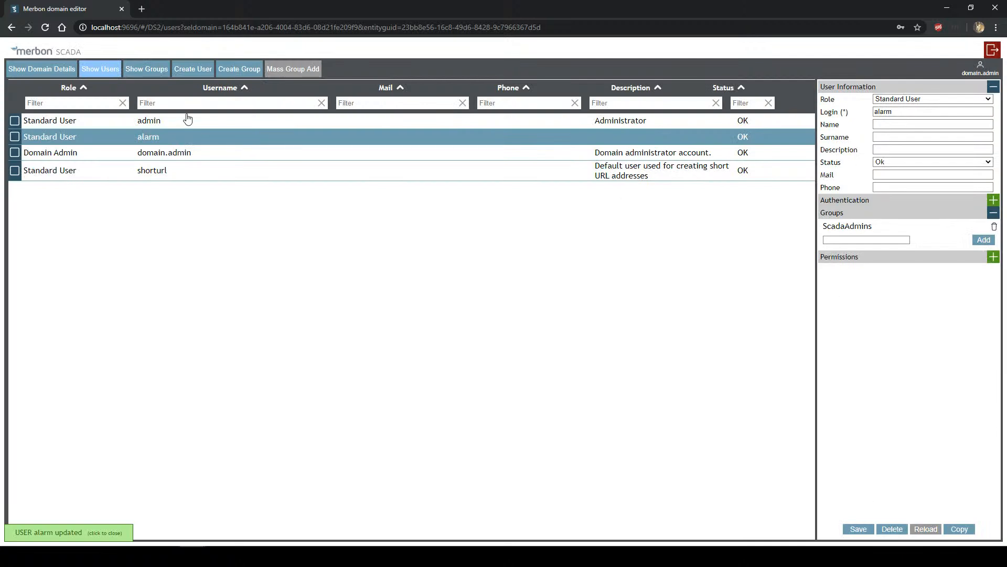
# Verify ScadaAdmins now lists alarm as a member, then return to the users list
pyautogui.click(149, 74)
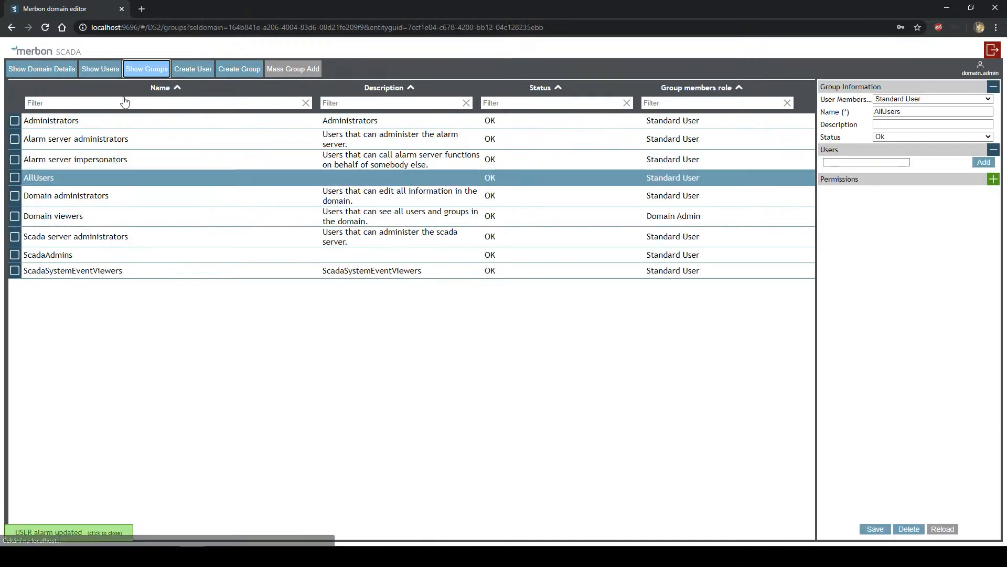
pyautogui.click(91, 256)
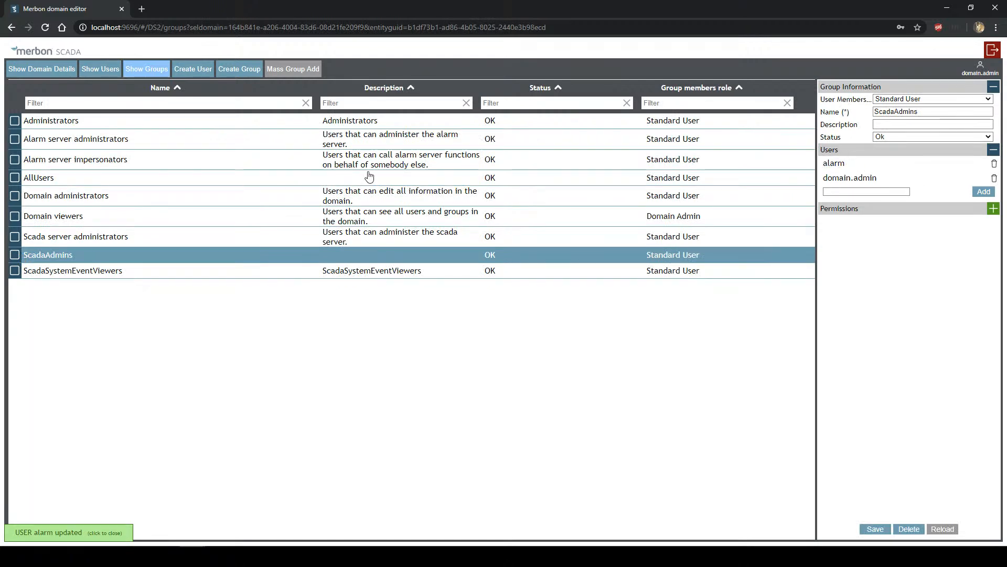
pyautogui.click(100, 71)
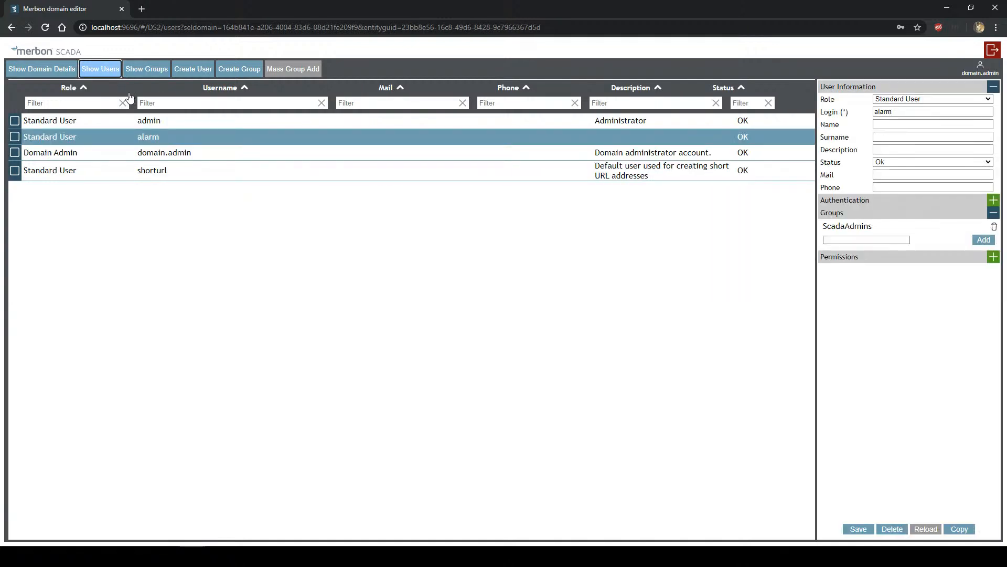
# Add alarm to the Alarm server administrators group too and save, confirming Yes
pyautogui.click(179, 140)
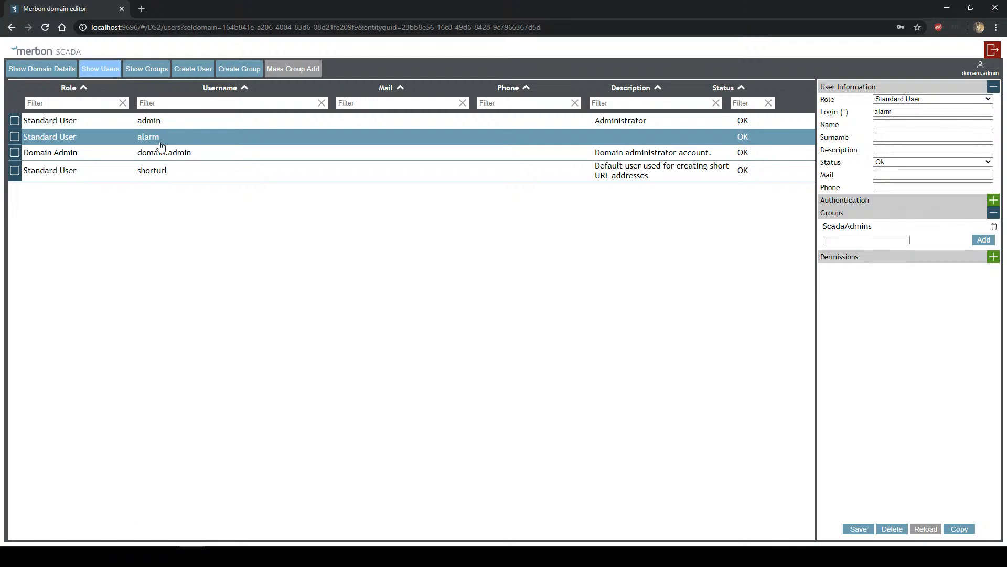
pyautogui.click(850, 241)
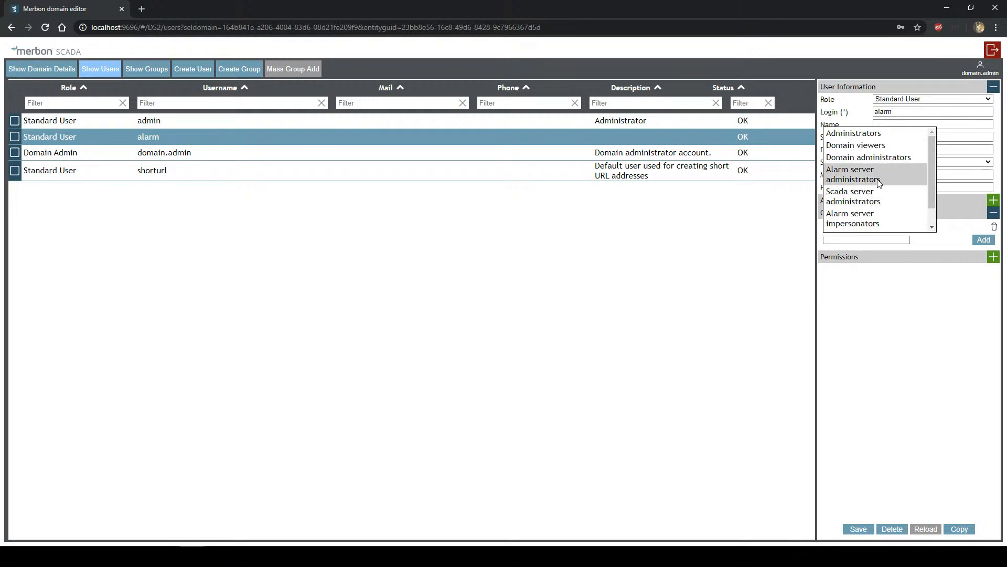
pyautogui.scroll(-1, 882, 191)
pyautogui.scroll(1, 882, 189)
pyautogui.click(883, 184)
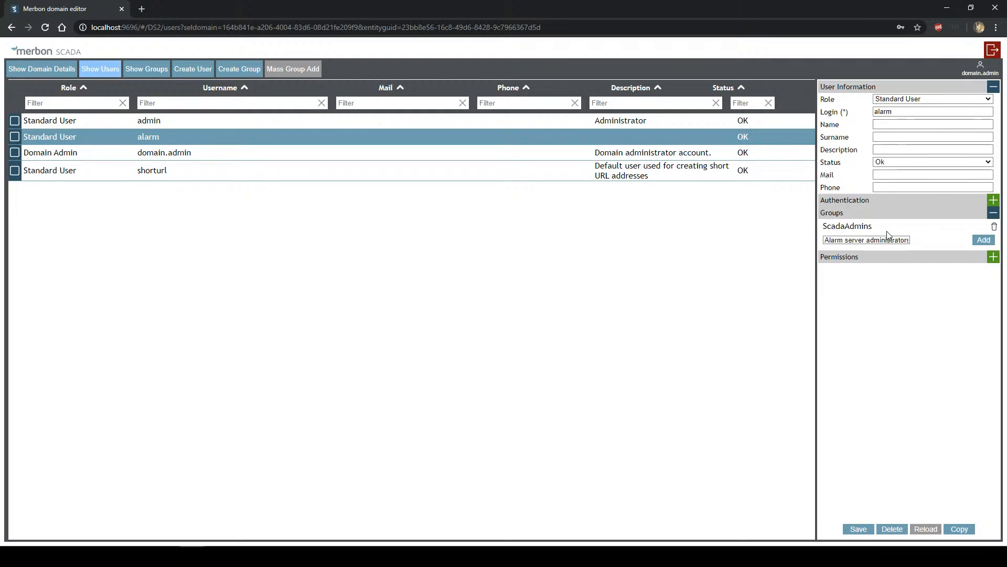
pyautogui.click(984, 240)
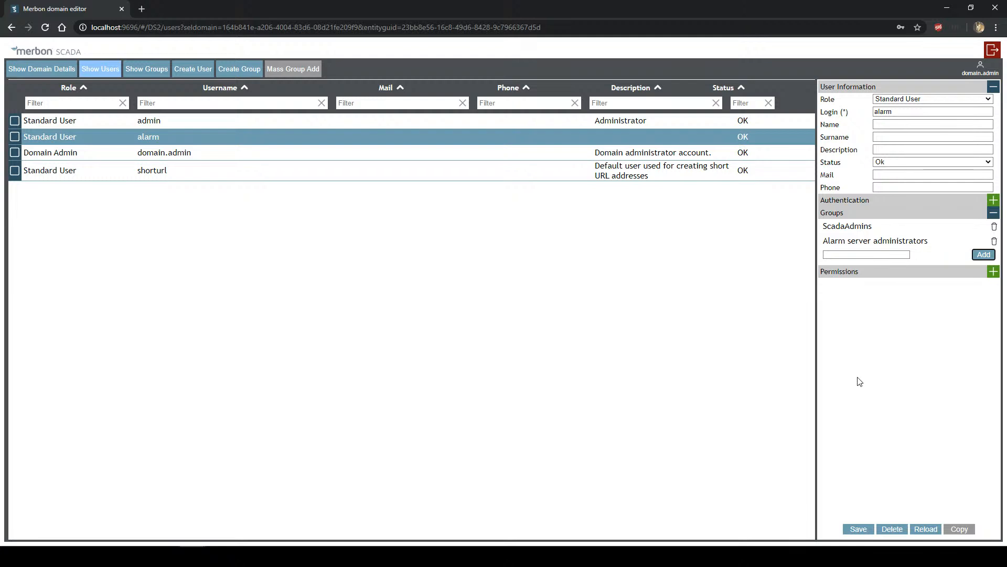
pyautogui.click(857, 528)
pyautogui.click(611, 182)
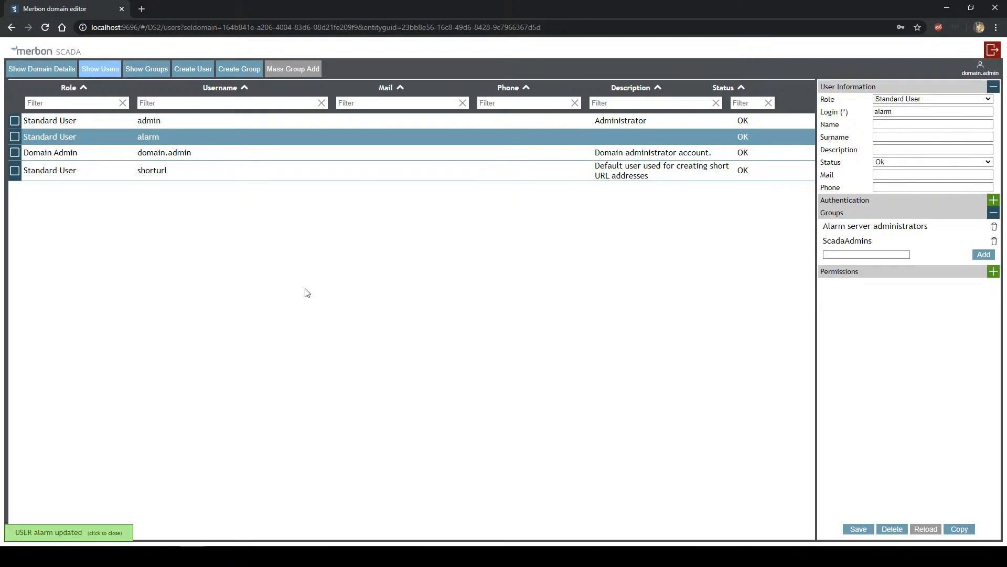
pyautogui.moveTo(399, 546)
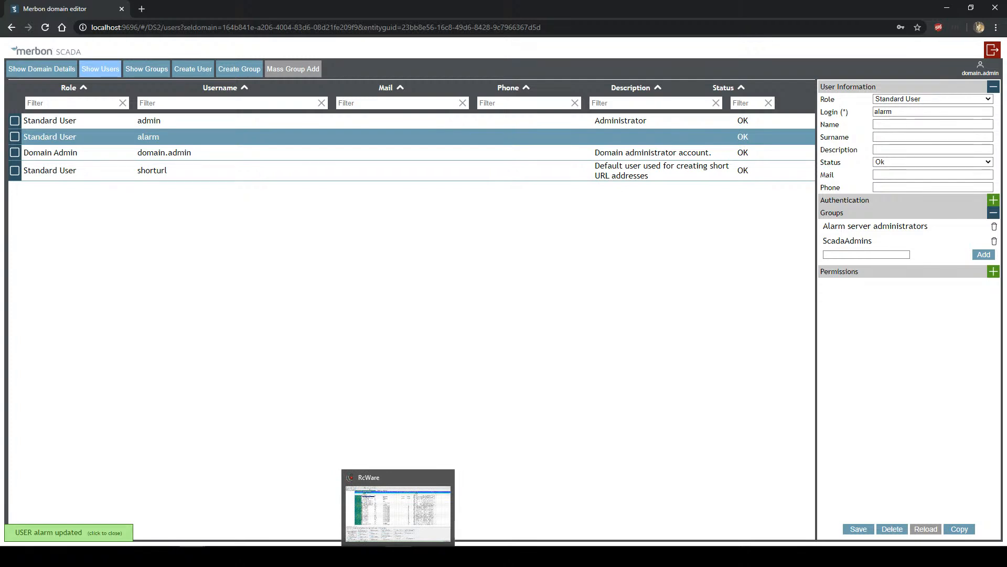
# Set alarm as the AlarmServer login with Send commands, Send changes and Read change enabled
pyautogui.click(399, 512)
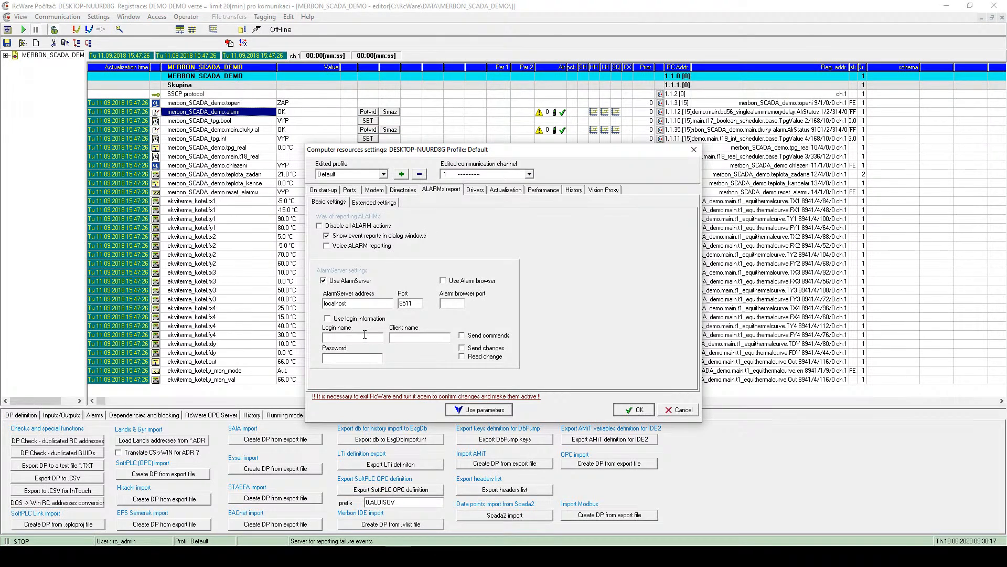
pyautogui.click(325, 338)
pyautogui.write('alarm')
pyautogui.click(461, 336)
pyautogui.click(461, 348)
pyautogui.click(461, 358)
pyautogui.moveTo(347, 338); pyautogui.dragTo(332, 337)
pyautogui.click(501, 410)
pyautogui.click(634, 410)
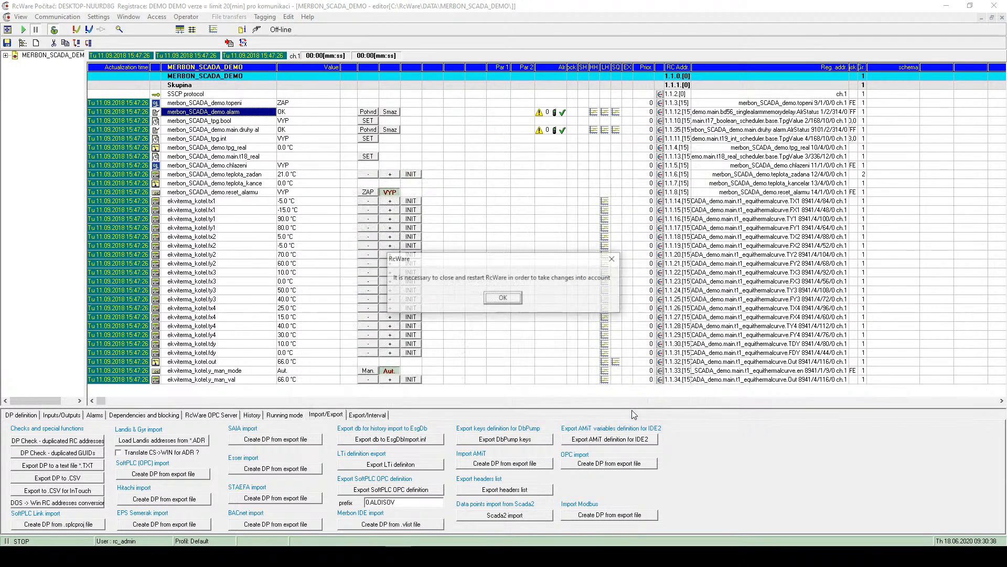
pyautogui.click(503, 302)
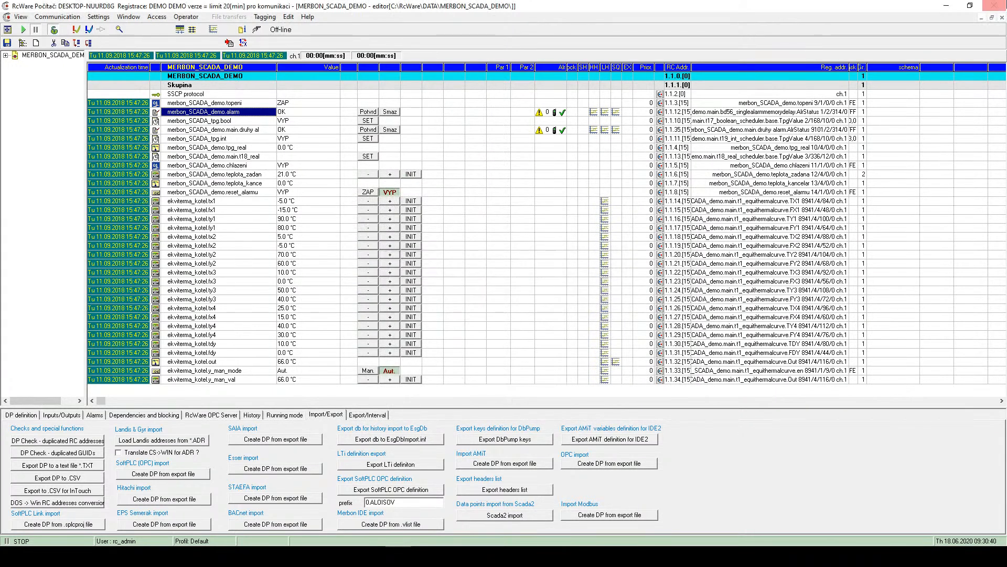
# Exit RcWare, saving MERBON_SCADA_DEMO after the data point check
pyautogui.click(995, 5)
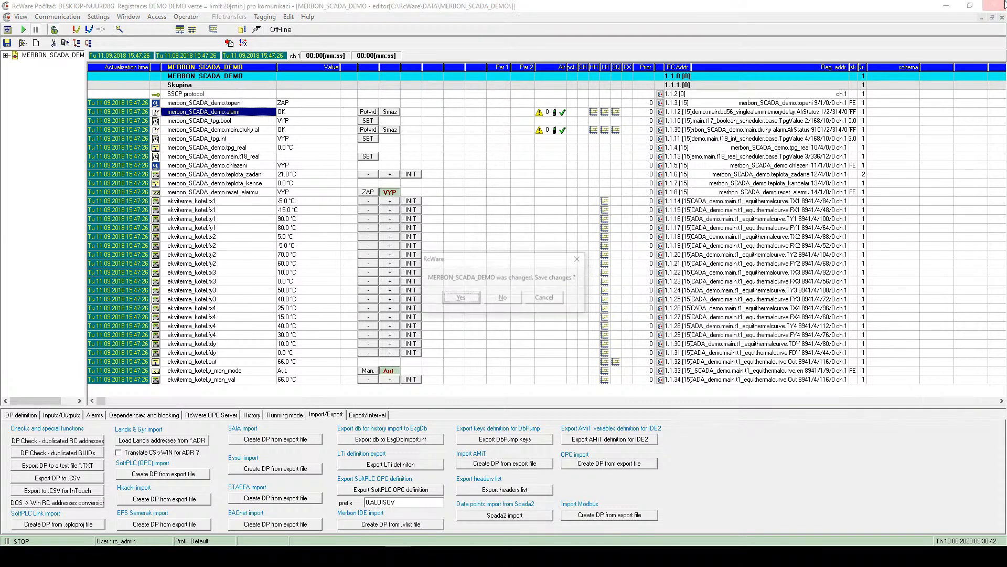
pyautogui.click(460, 298)
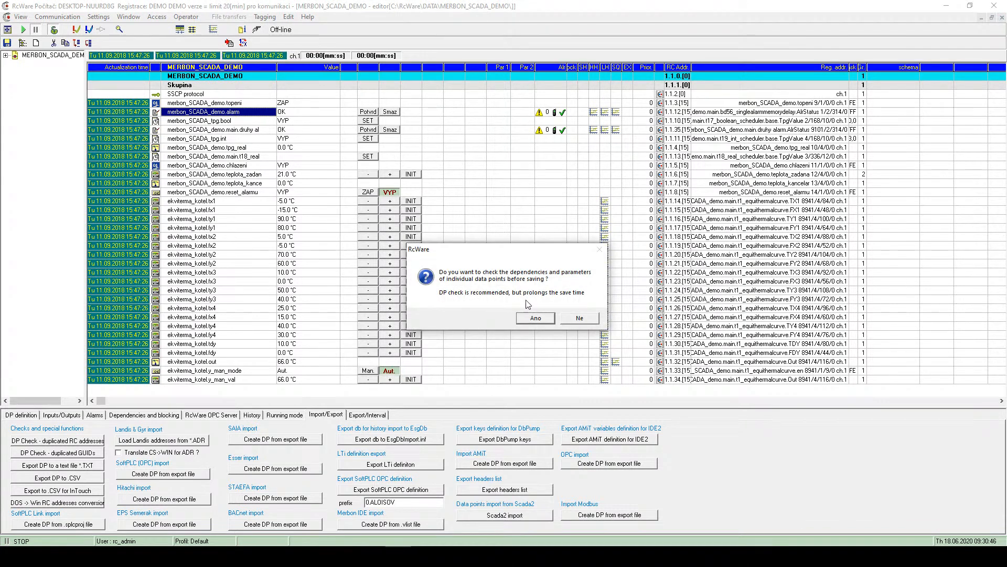
pyautogui.click(539, 318)
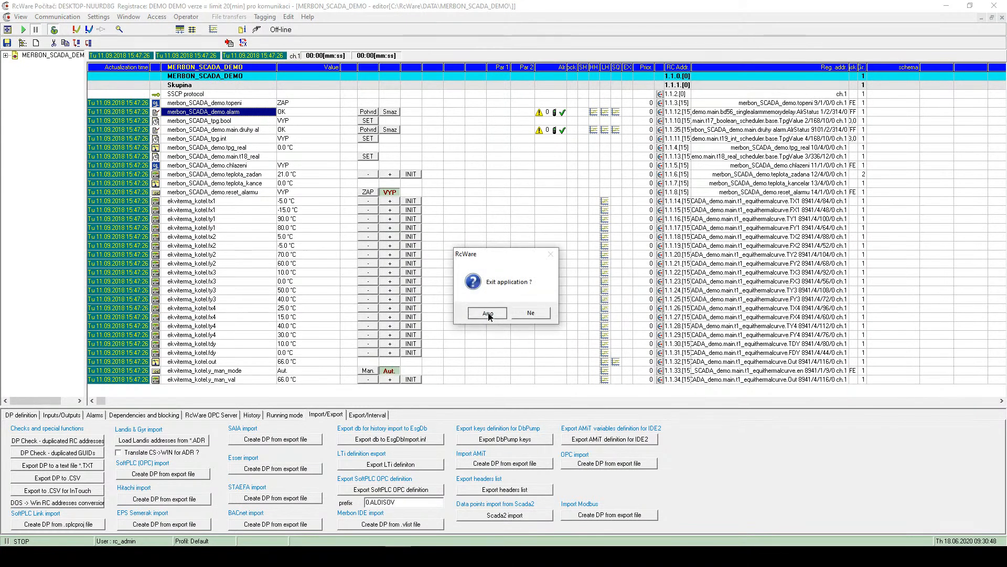
pyautogui.click(490, 314)
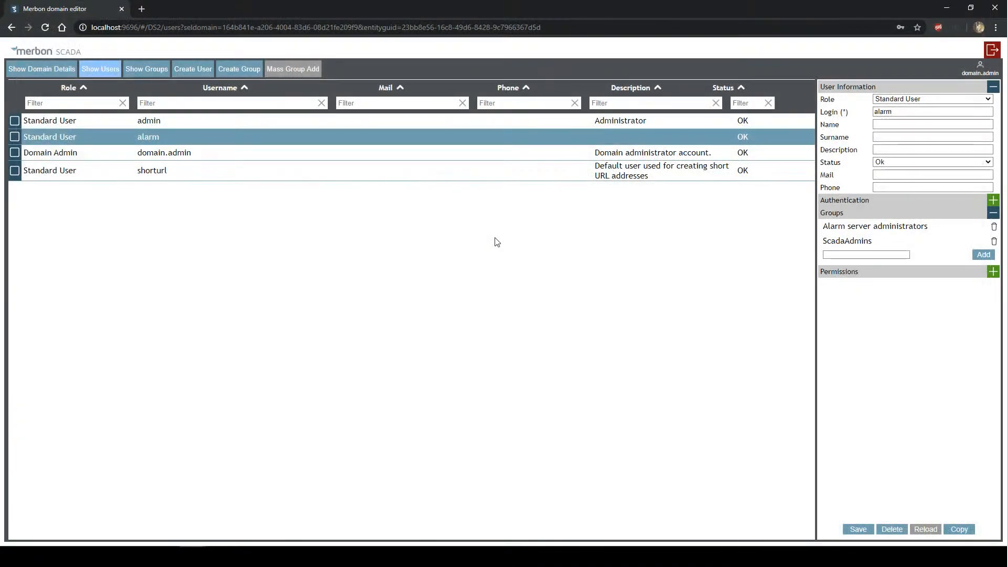
pyautogui.click(958, 5)
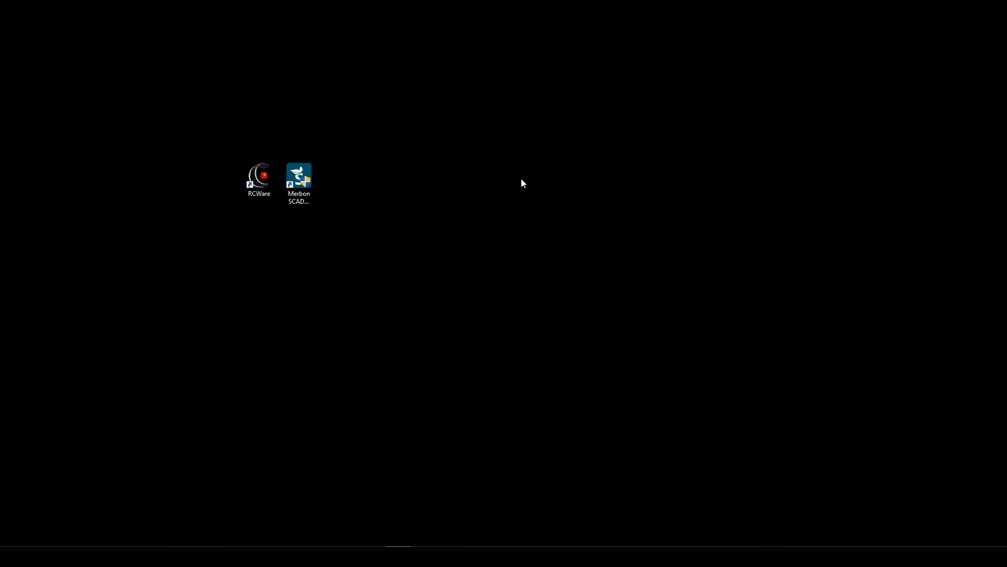
# Reopen the PC resources ALARMs report tab and confirm login alarm at localhost:8511
pyautogui.moveTo(1006, 163); pyautogui.dragTo(410, 1)
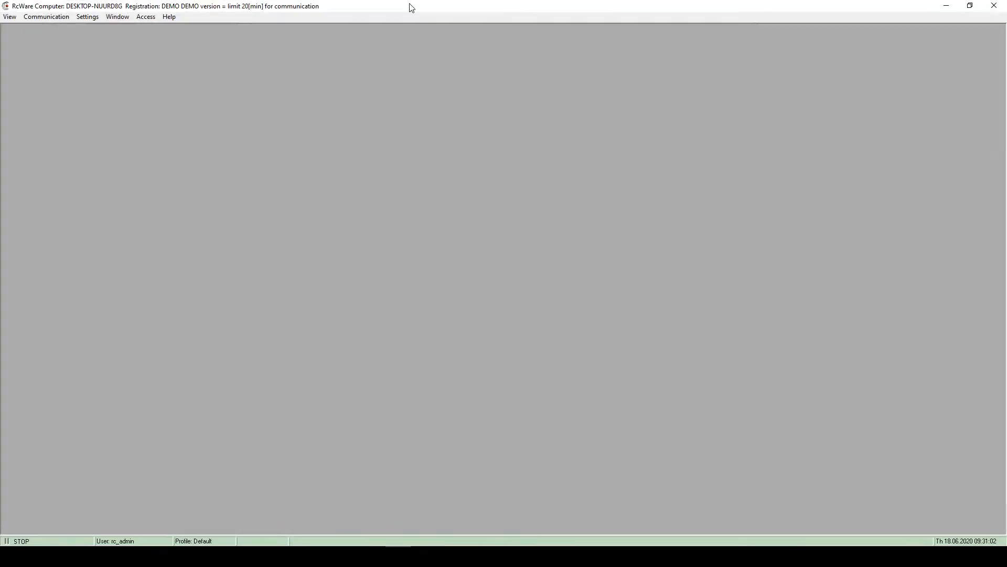
pyautogui.click(88, 17)
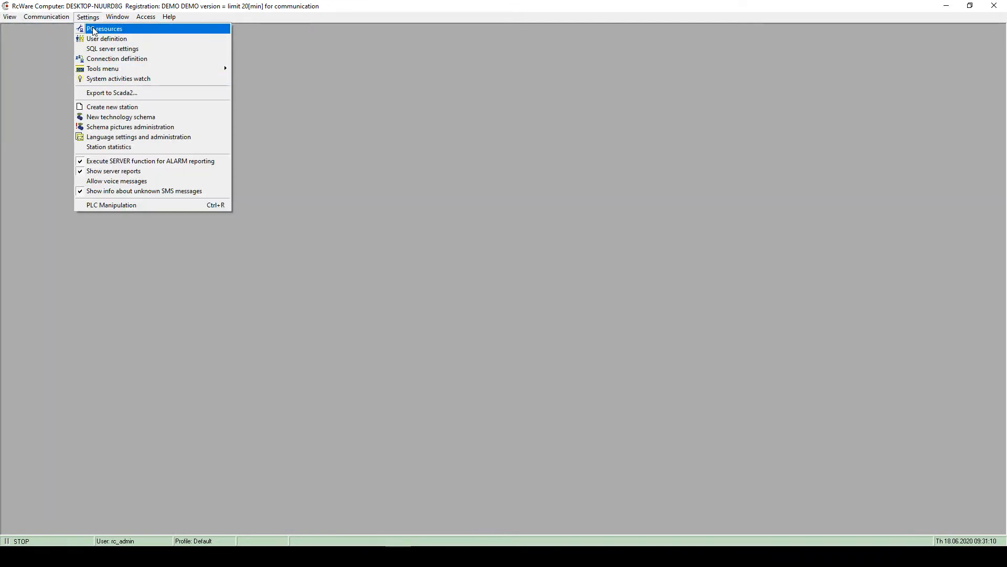
pyautogui.click(108, 30)
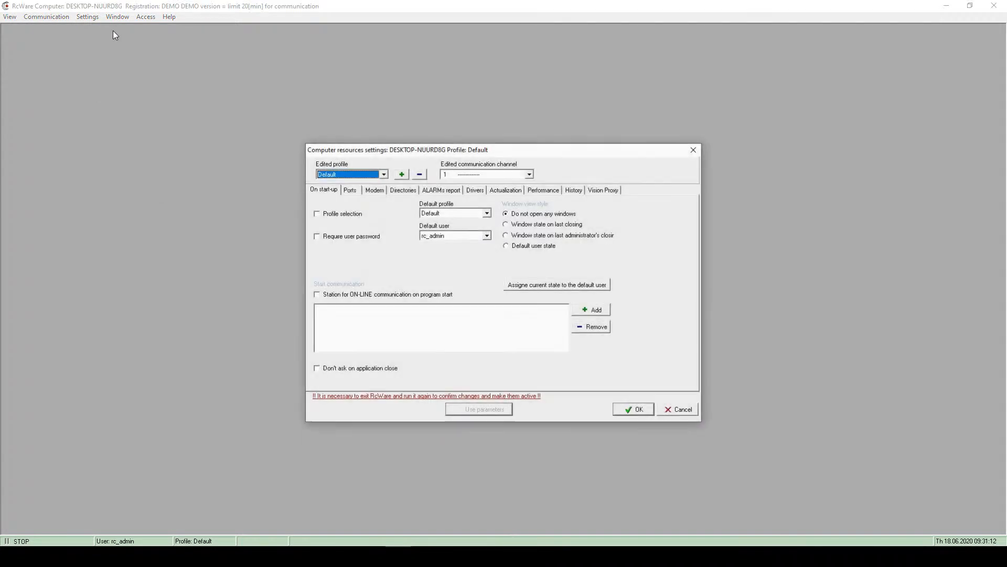
pyautogui.click(441, 190)
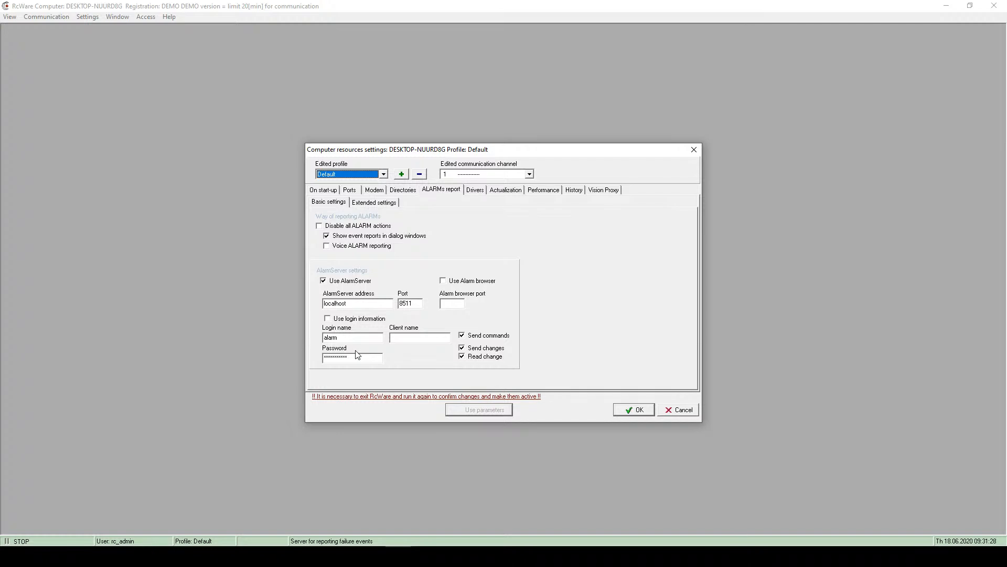
pyautogui.moveTo(346, 339); pyautogui.dragTo(322, 358)
pyautogui.doubleClick(347, 337)
pyautogui.doubleClick(348, 303)
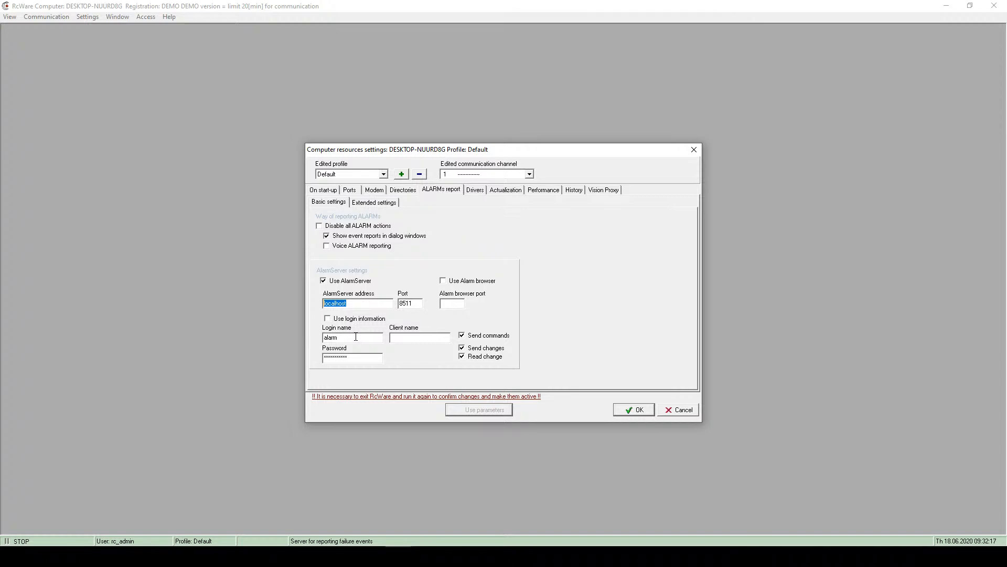
# Apply the AlarmServer connection settings and open the MERBON_SCADA_DEMO data point text view
pyautogui.click(634, 413)
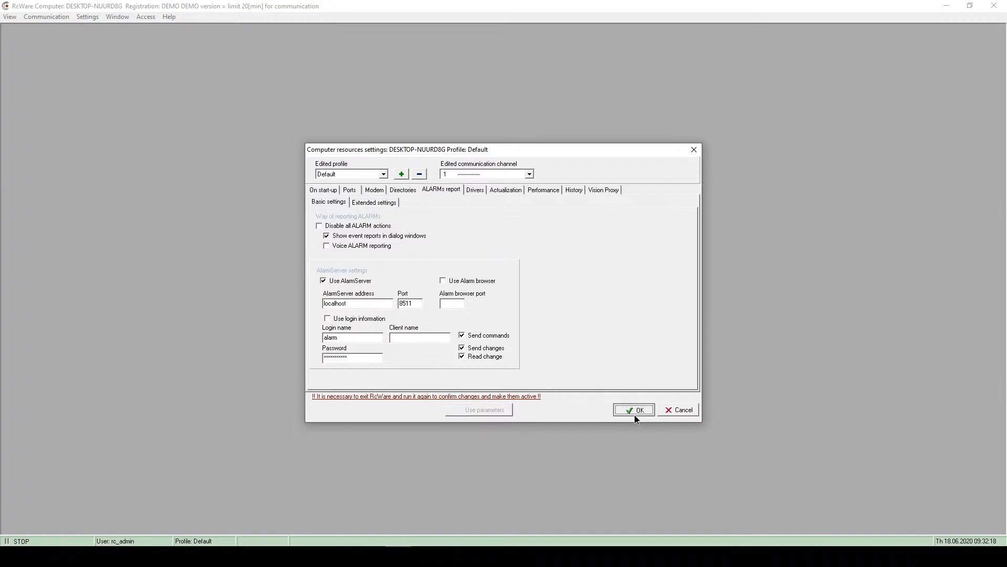
pyautogui.click(509, 297)
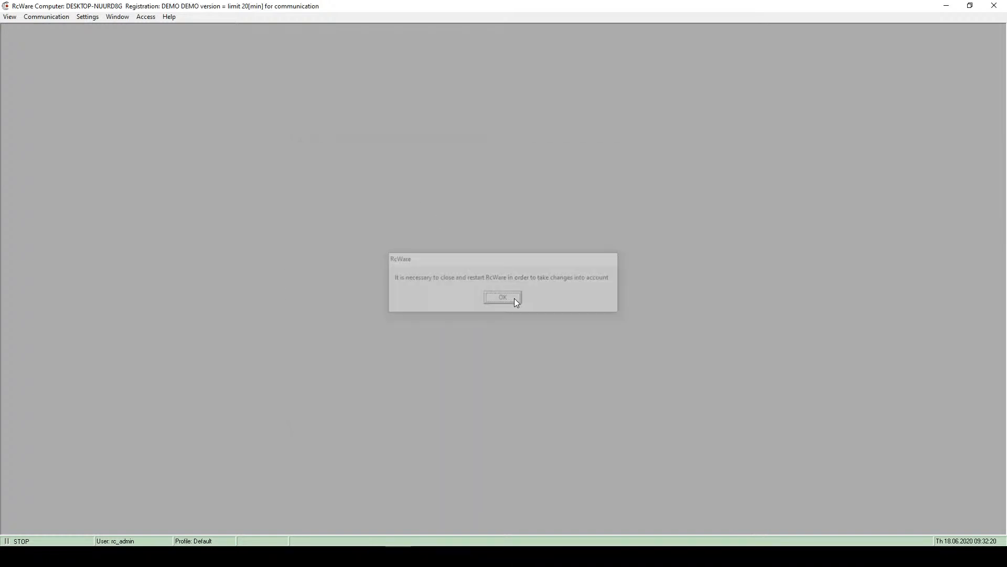
pyautogui.click(11, 17)
pyautogui.click(29, 39)
pyautogui.click(530, 375)
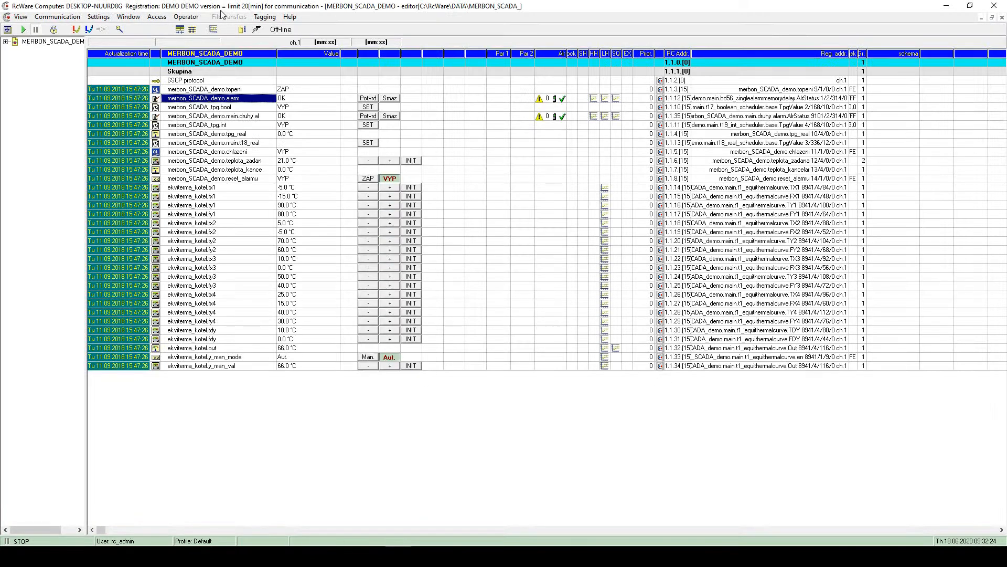
# Enable edit mode and back up the selected data point parameters for the MERBON_SCADA_DEMO station
pyautogui.click(54, 30)
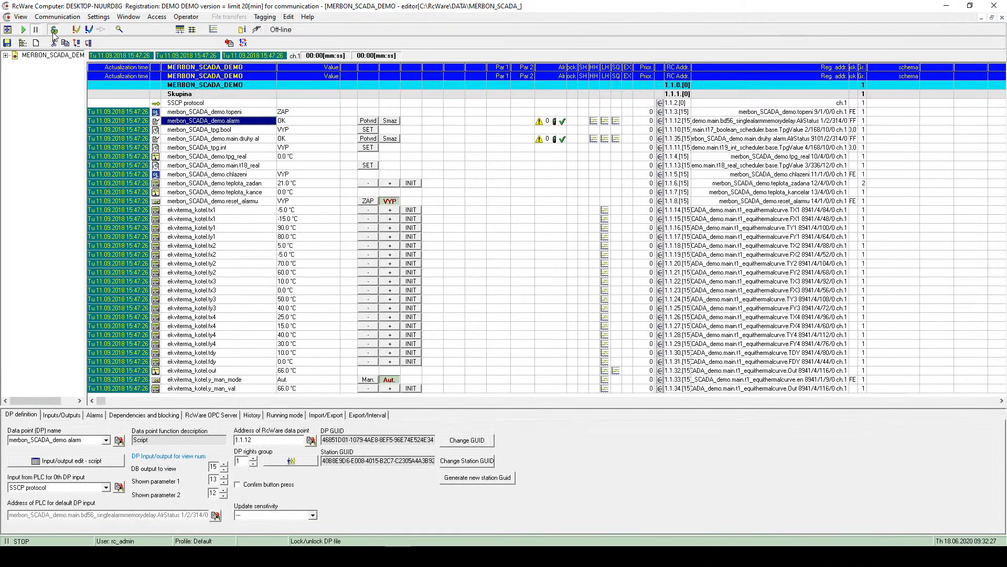
pyautogui.click(288, 19)
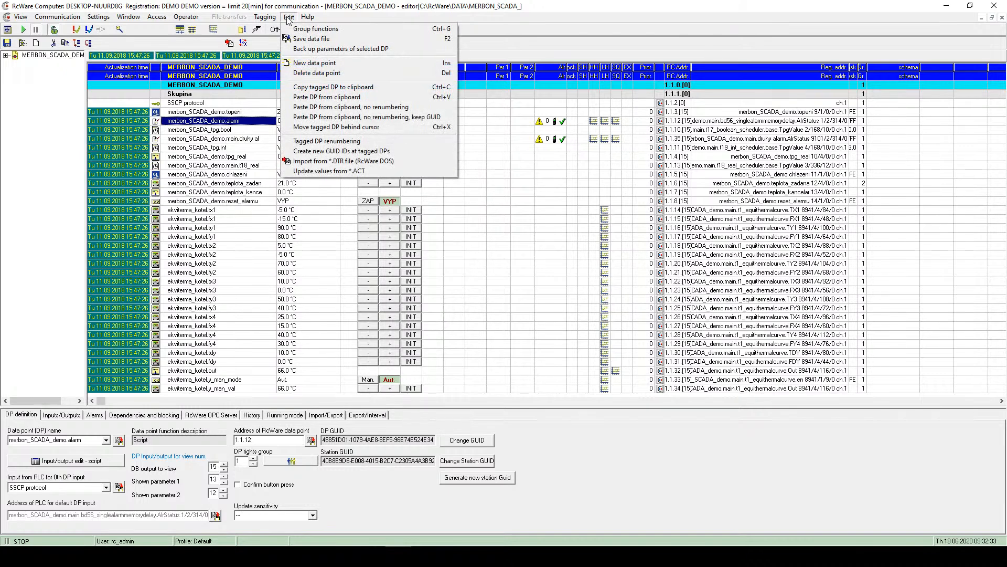
pyautogui.click(316, 49)
pyautogui.moveTo(640, 126); pyautogui.dragTo(614, 115)
pyautogui.click(661, 132)
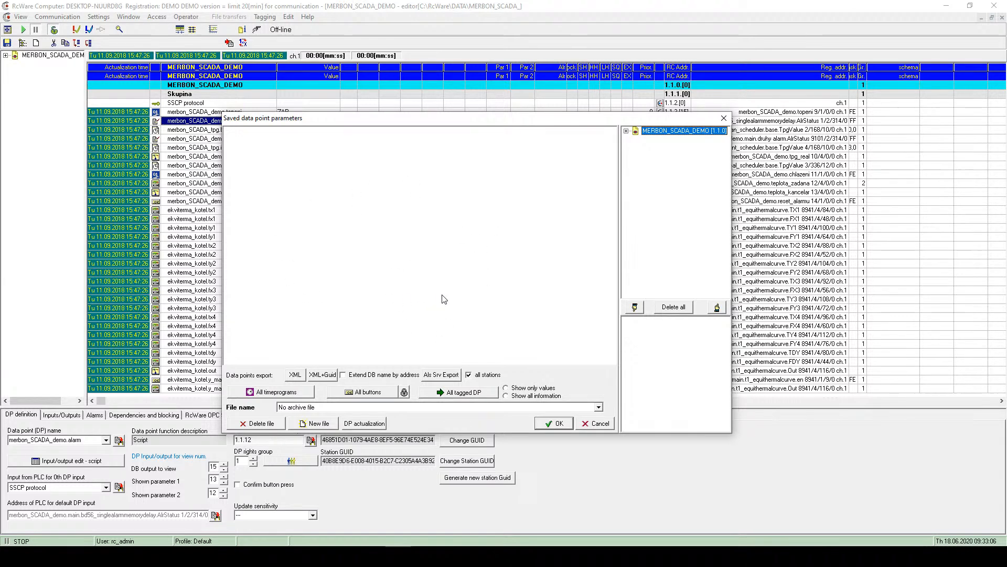
# Uncheck 'all stations' so only the current station is exported, then run Als Srv Export
pyautogui.click(473, 377)
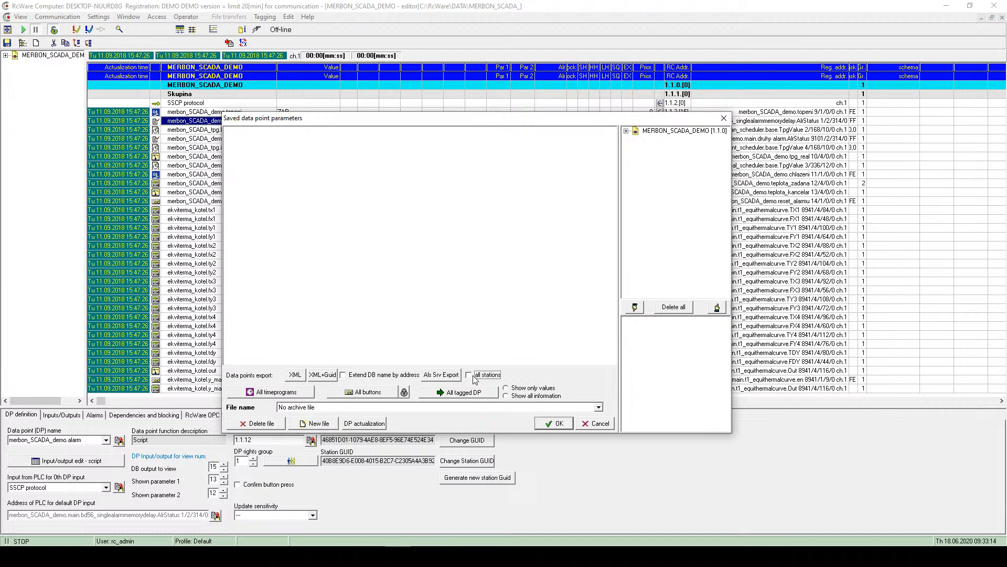
pyautogui.click(474, 376)
pyautogui.click(468, 374)
pyautogui.click(450, 376)
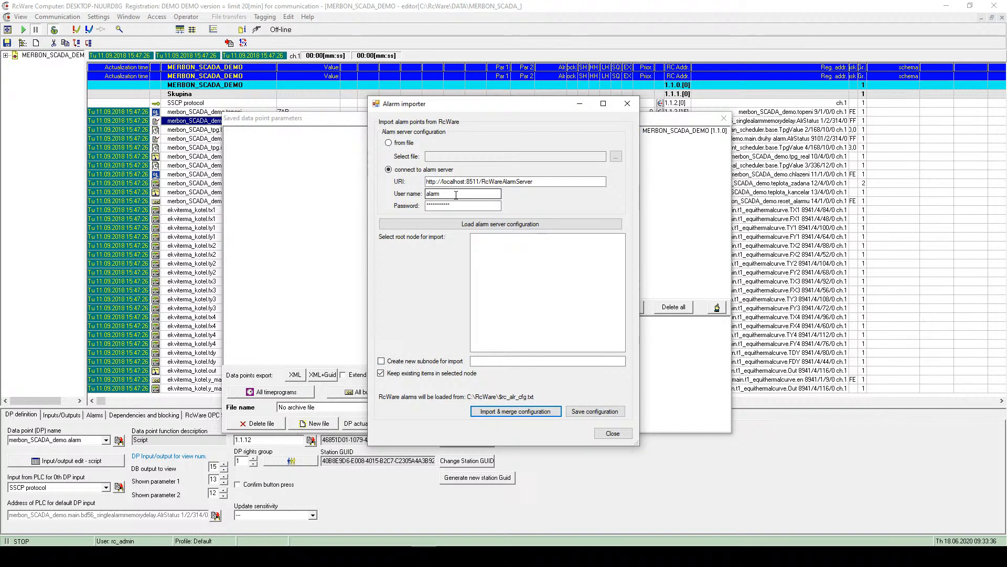
# Verify the Alarm importer login fields, load the localhost:8511 server configuration and select root '/'
pyautogui.doubleClick(455, 194)
pyautogui.doubleClick(454, 207)
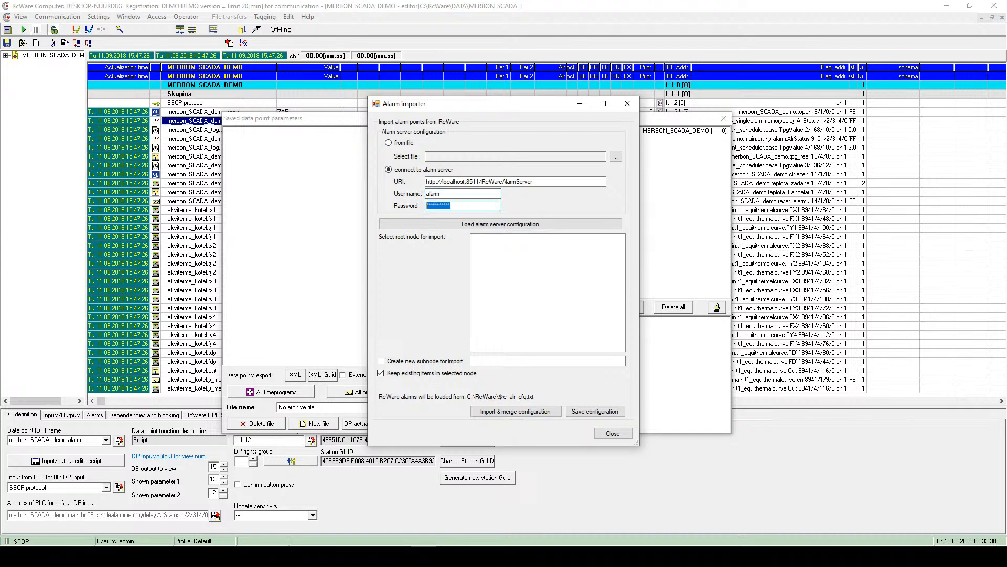
pyautogui.click(461, 194)
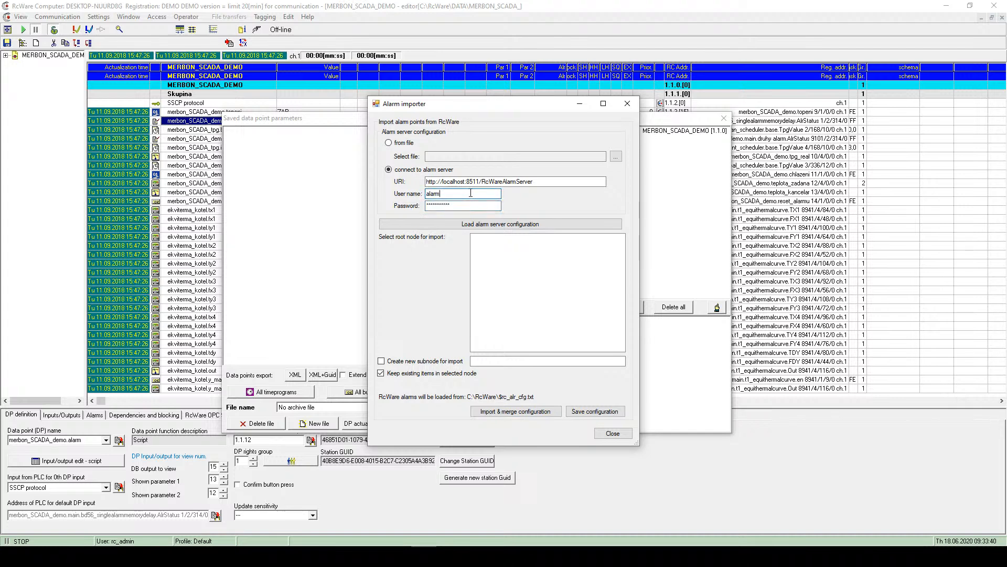
pyautogui.doubleClick(447, 194)
pyautogui.click(466, 205)
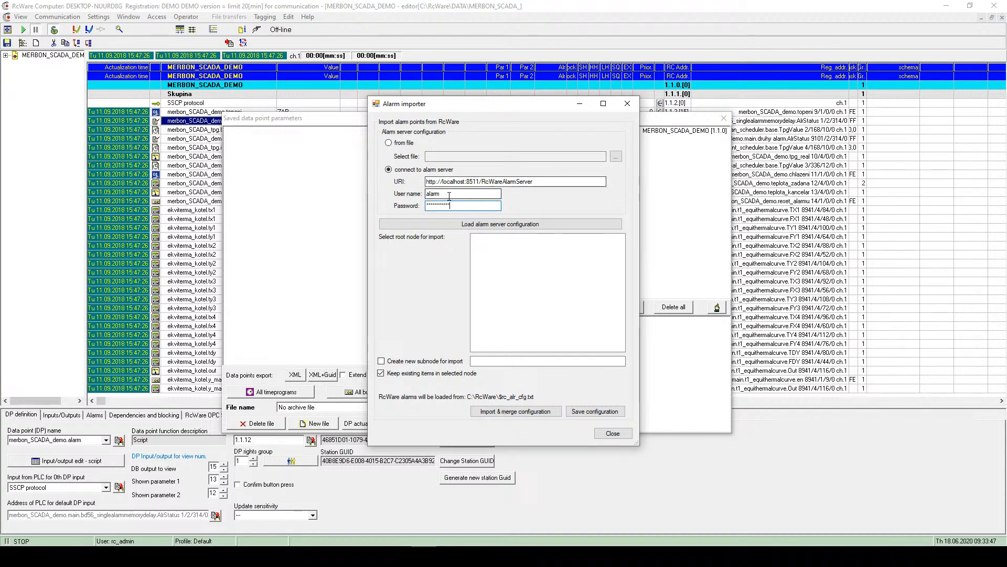
pyautogui.hotkey('shift', 'Tab')
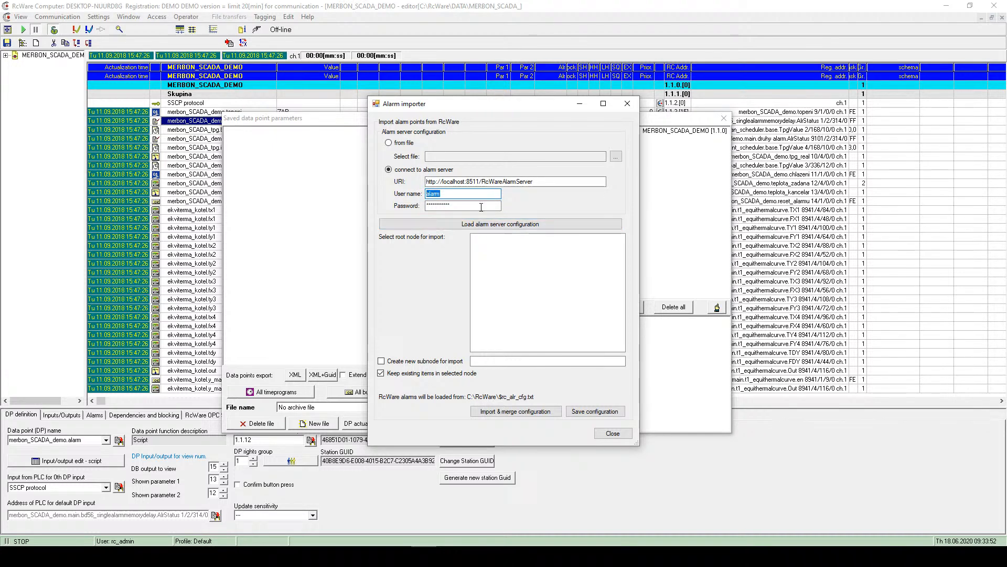
pyautogui.click(456, 192)
pyautogui.click(485, 229)
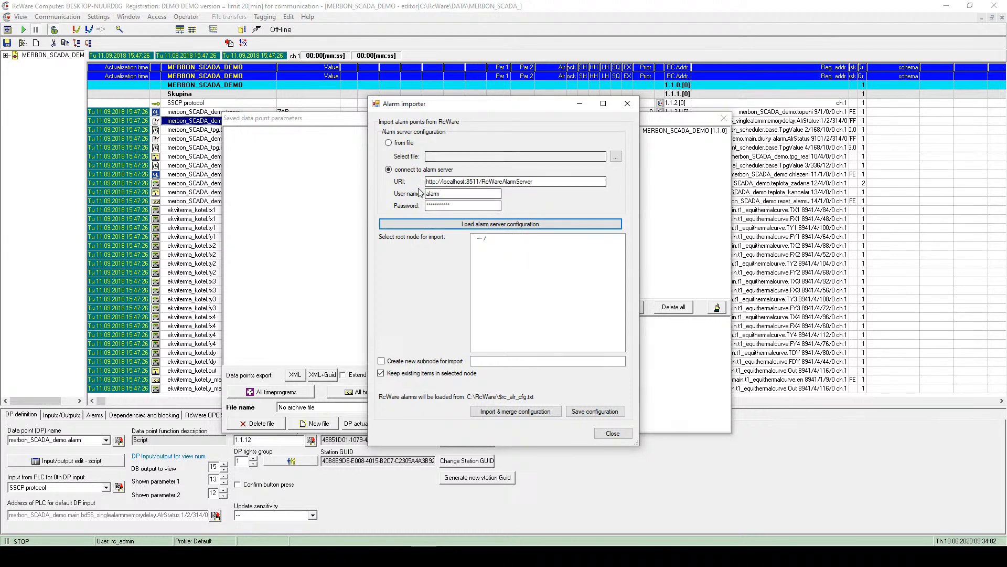
pyautogui.moveTo(430, 181); pyautogui.dragTo(545, 182)
pyautogui.click(549, 184)
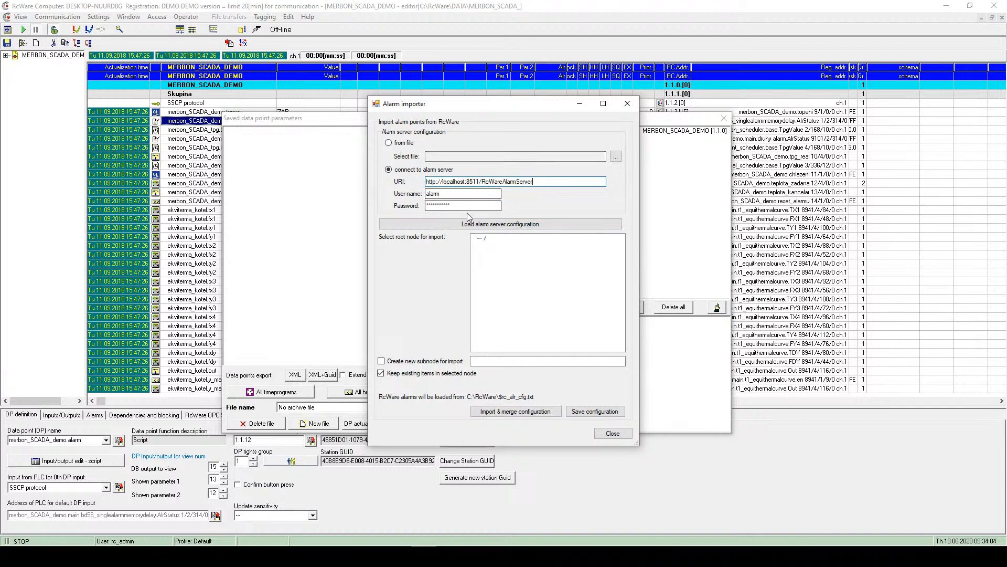
pyautogui.click(485, 239)
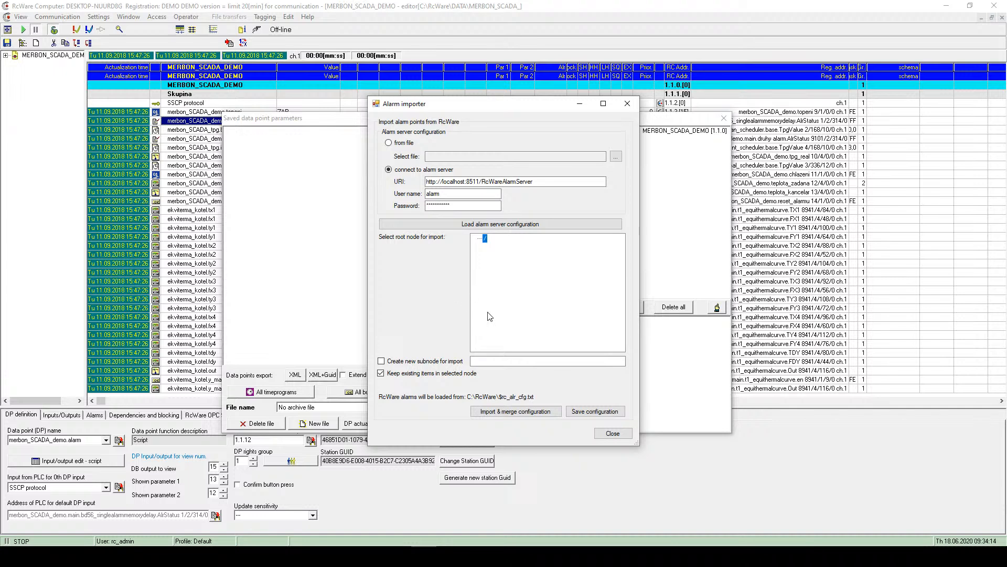
# Merge the alarms under '/' into a new subnode 'Demo', without keeping existing items
pyautogui.click(387, 361)
pyautogui.click(486, 238)
pyautogui.click(381, 373)
pyautogui.click(486, 239)
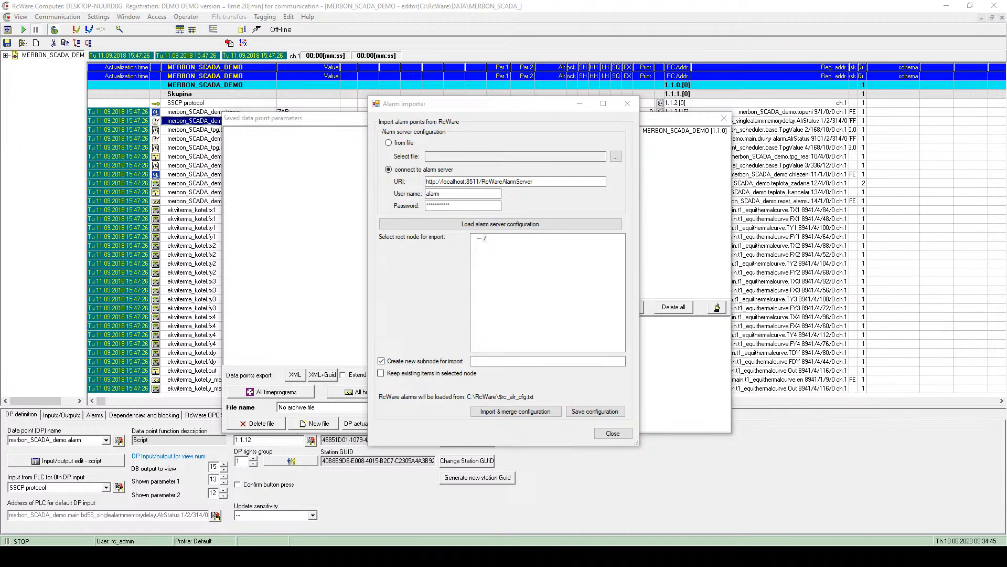
pyautogui.click(489, 361)
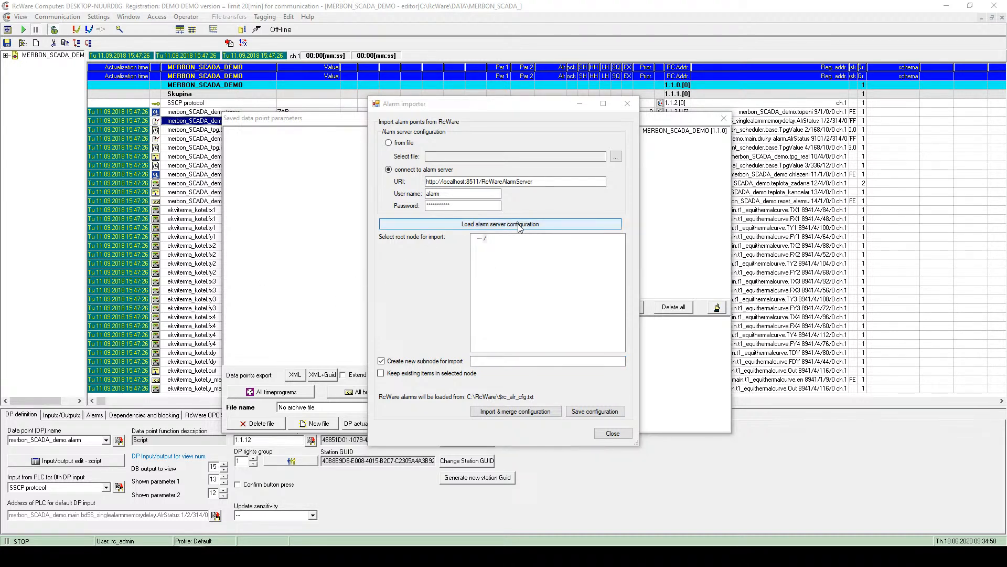
pyautogui.click(519, 226)
pyautogui.click(506, 362)
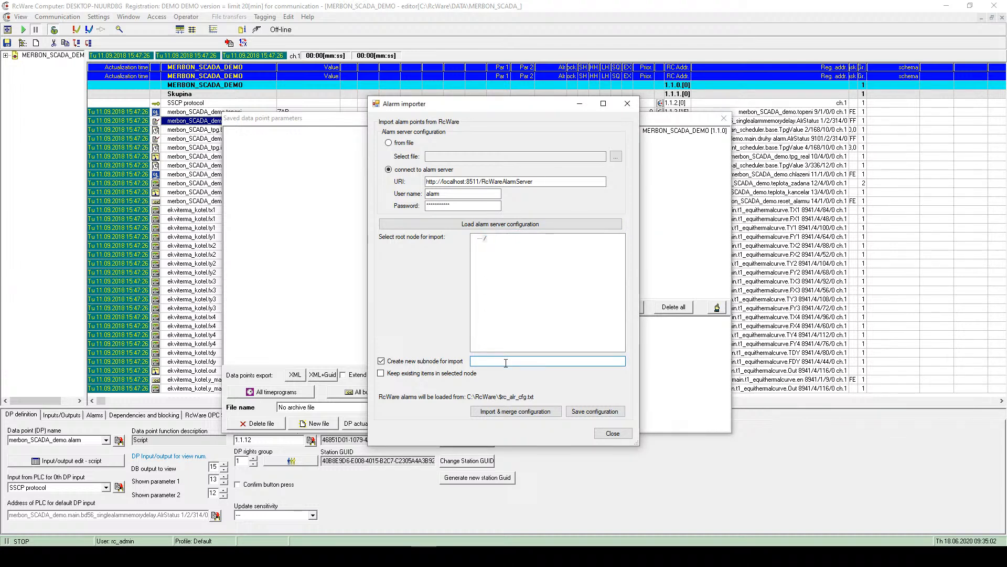
pyautogui.write('DEM')
pyautogui.write('emo')
pyautogui.click(512, 414)
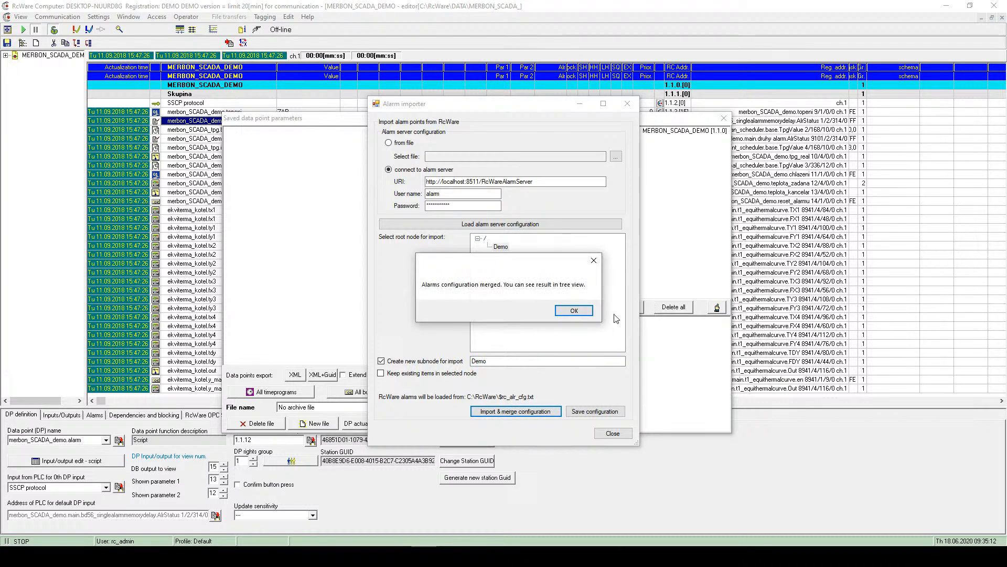
# Dismiss the merge notice and expand /, Demo, MERBON_SCADA_DEMO and Skupina to inspect its two alarm points
pyautogui.click(571, 311)
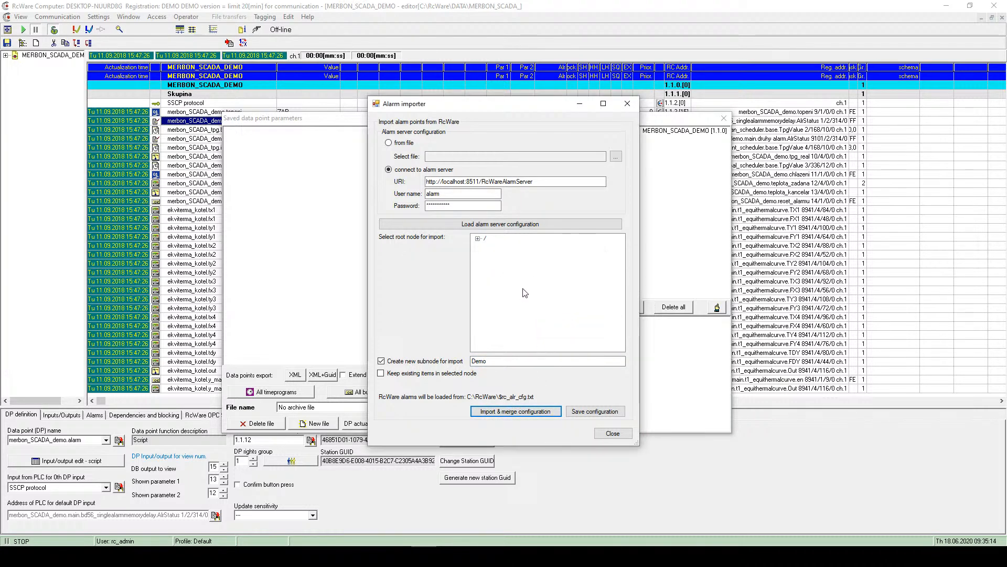
pyautogui.click(477, 238)
pyautogui.click(488, 247)
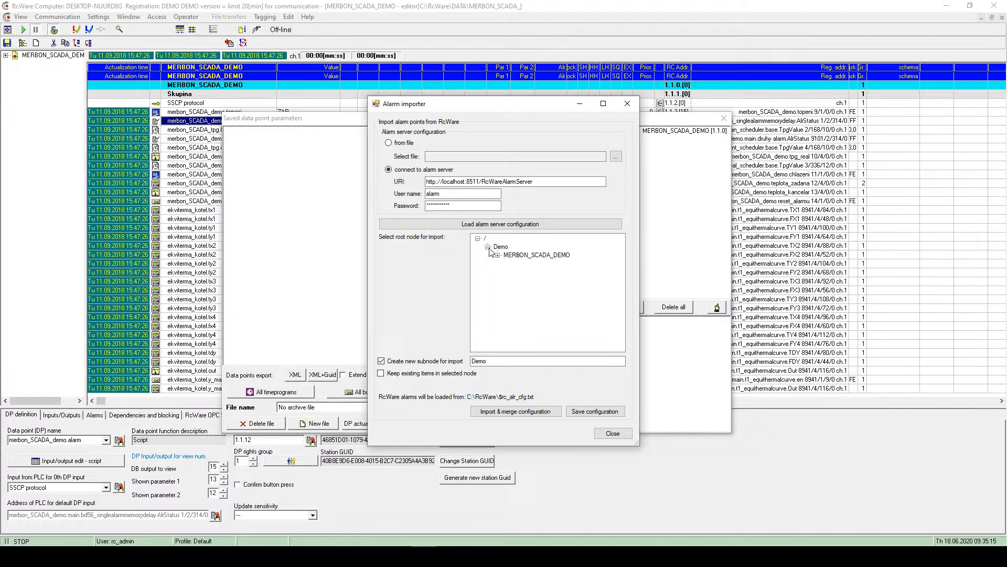
pyautogui.click(498, 255)
pyautogui.click(508, 263)
pyautogui.click(517, 272)
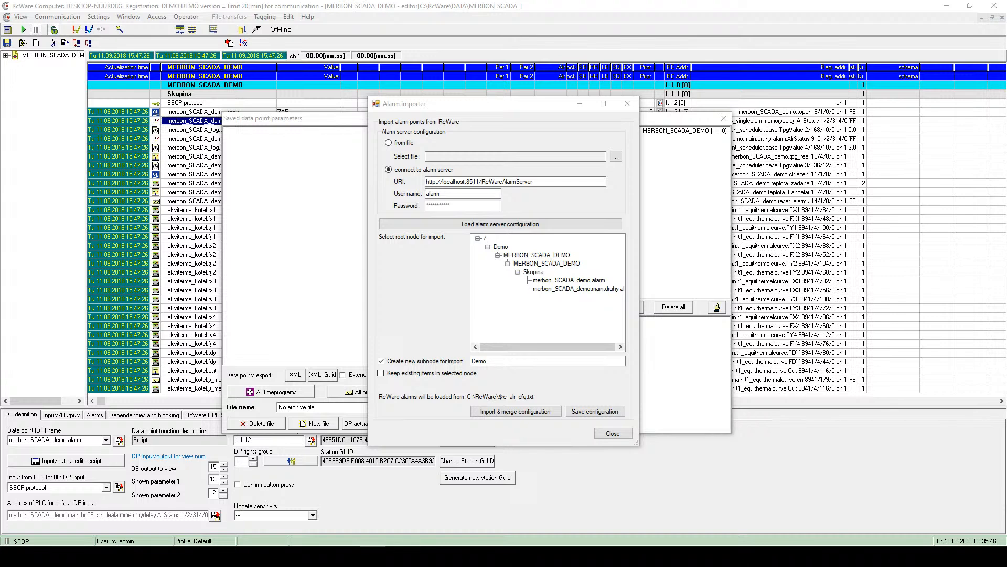
pyautogui.click(485, 239)
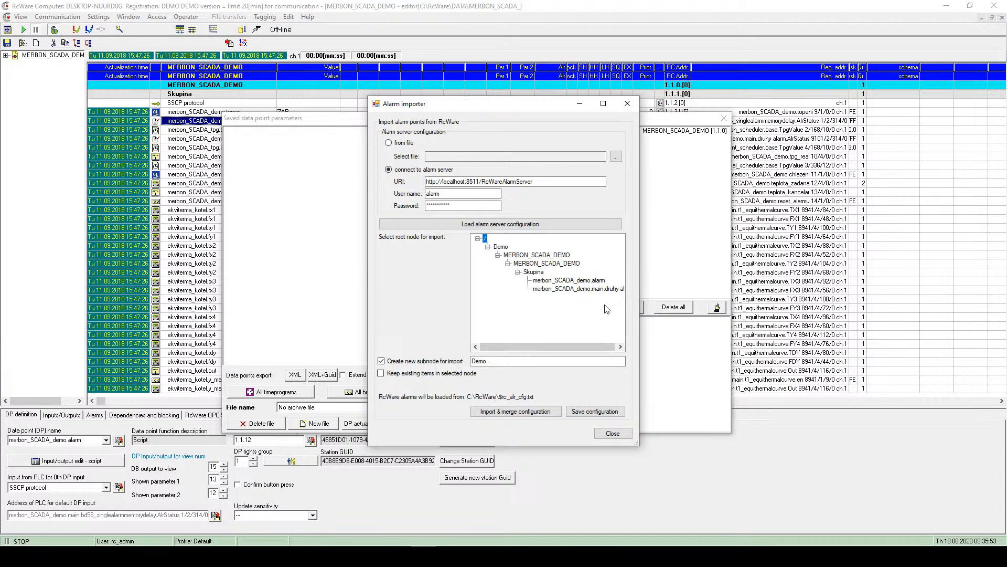
pyautogui.click(540, 281)
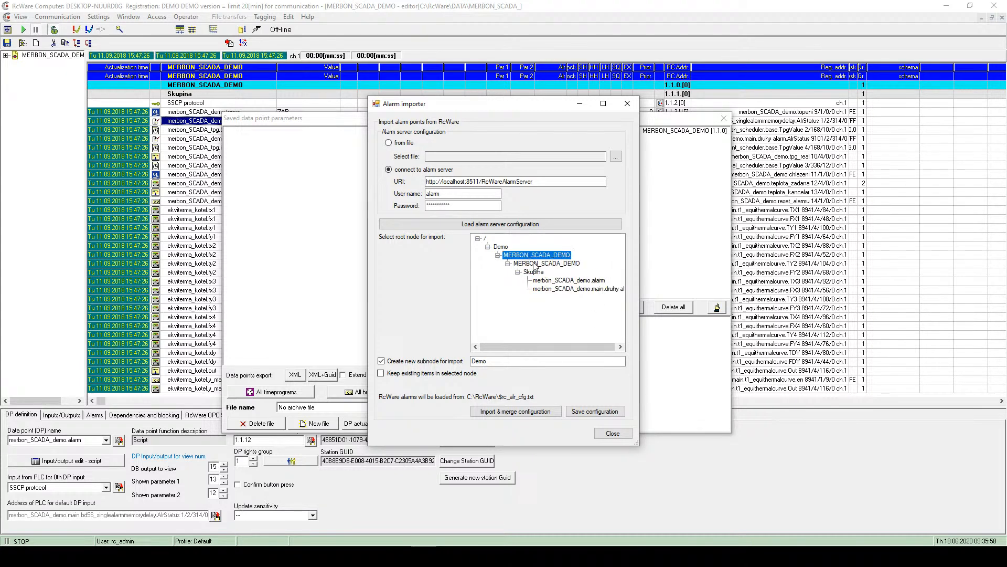
pyautogui.click(557, 290)
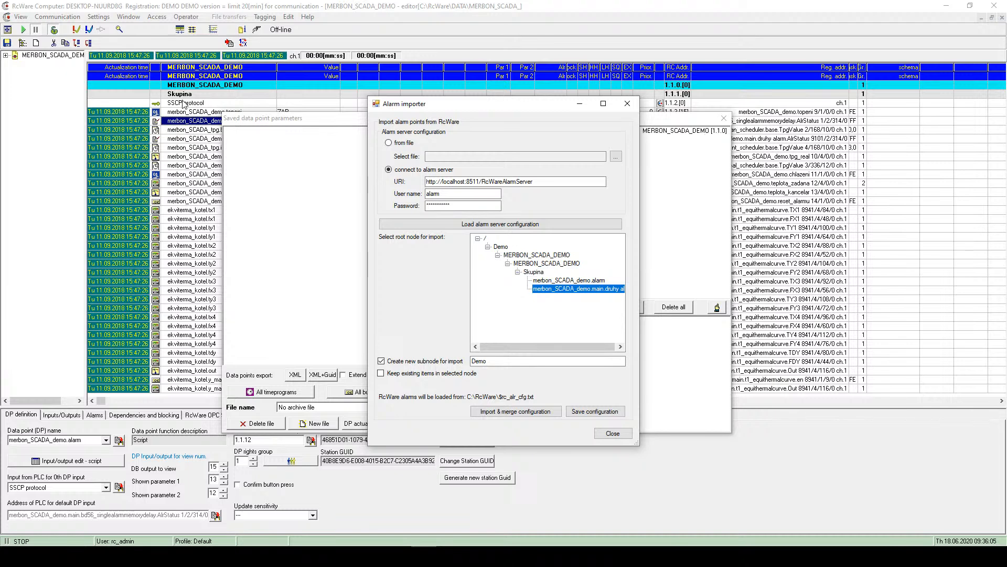
pyautogui.click(530, 273)
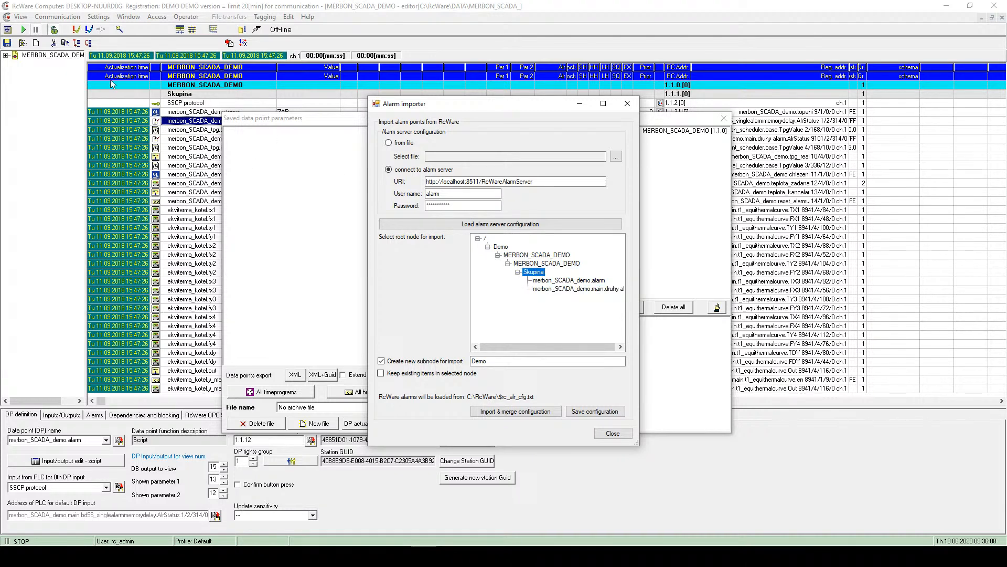
pyautogui.click(179, 96)
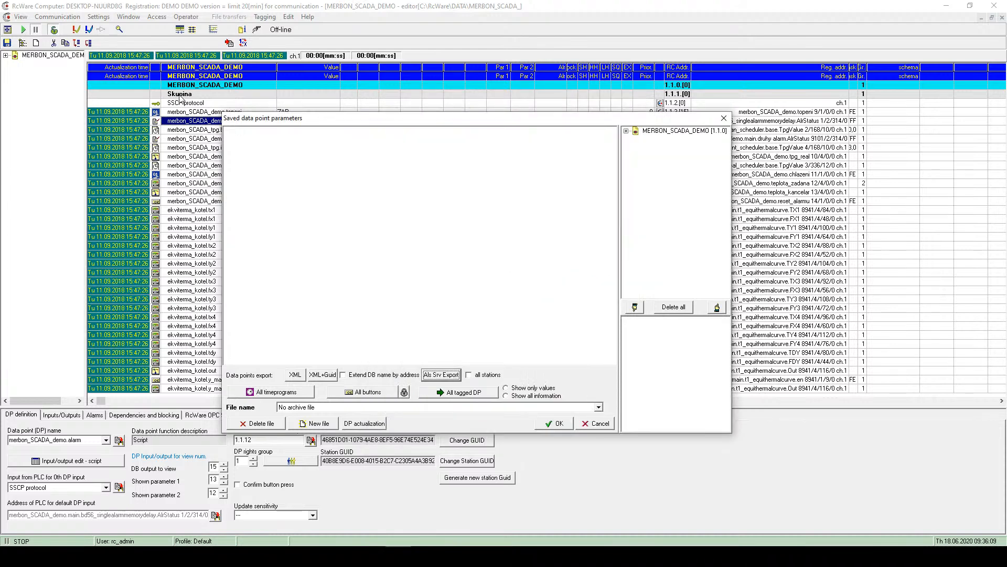
# Browse the imported MERBON_SCADA_DEMO nodes and alarm points, ending on the Skupina group
pyautogui.click(431, 556)
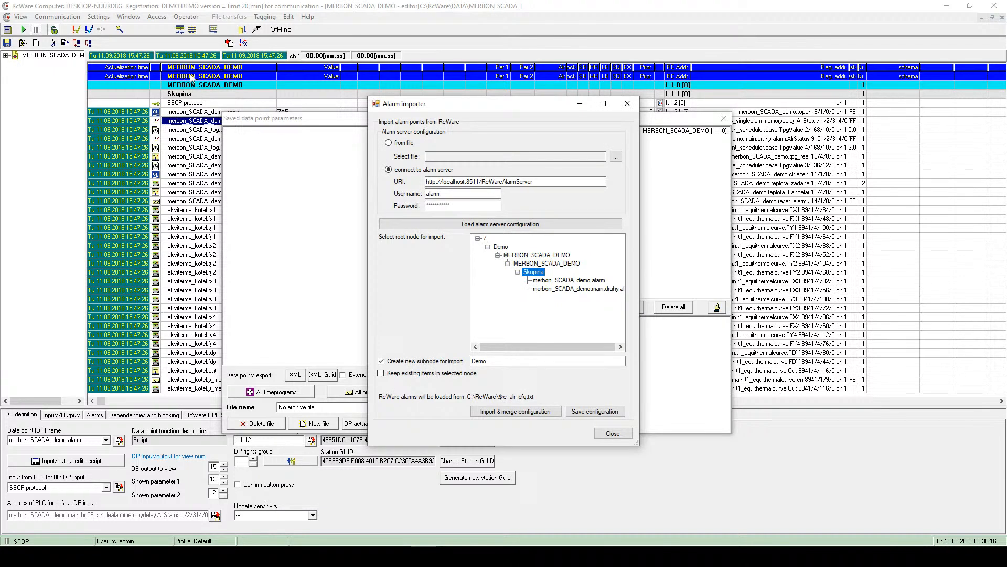
pyautogui.click(529, 255)
pyautogui.click(534, 264)
pyautogui.click(538, 272)
pyautogui.click(548, 281)
pyautogui.click(561, 289)
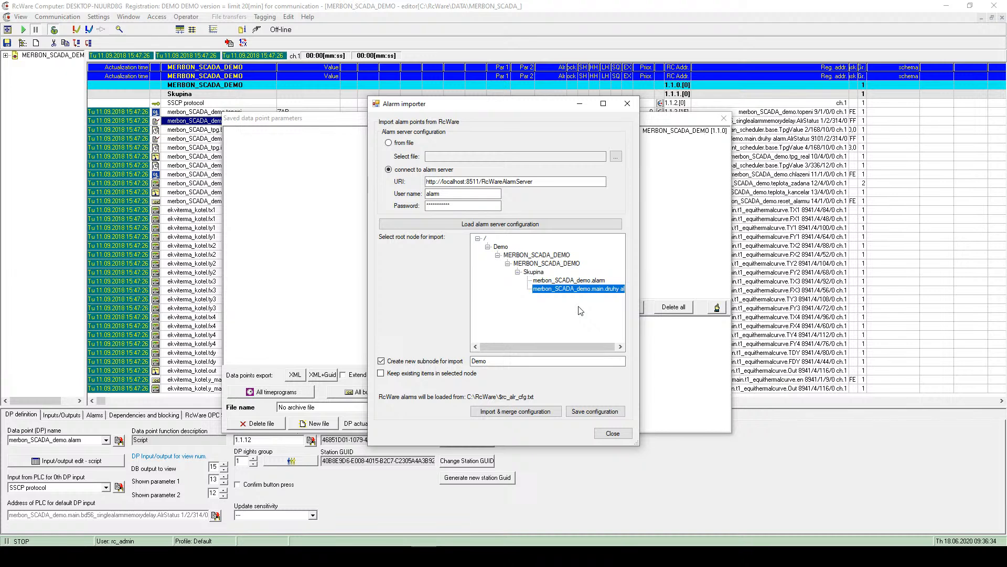
pyautogui.press('Left')
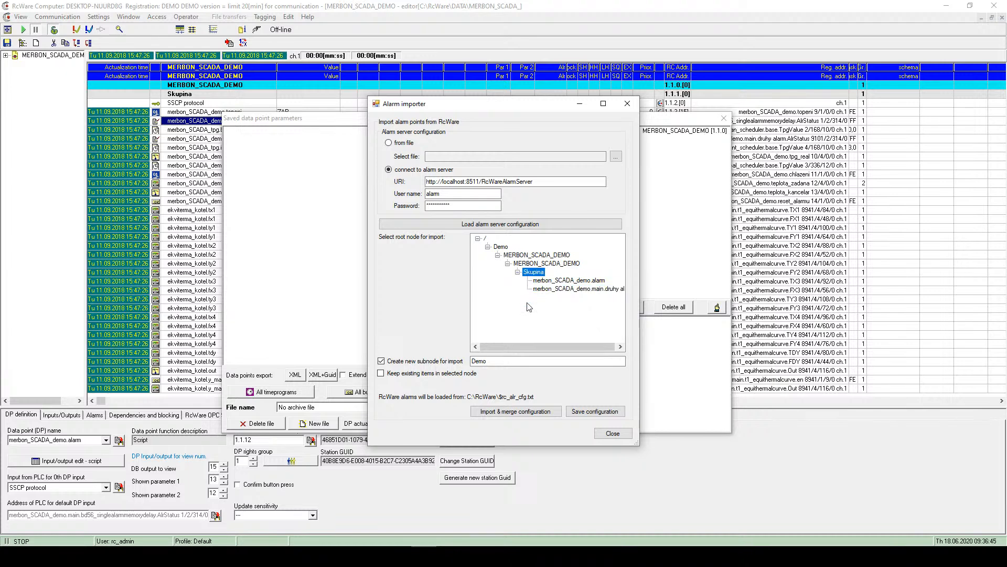
# Save the alarm configuration to the server and close the importer and Saved data point parameters
pyautogui.click(595, 411)
pyautogui.click(538, 314)
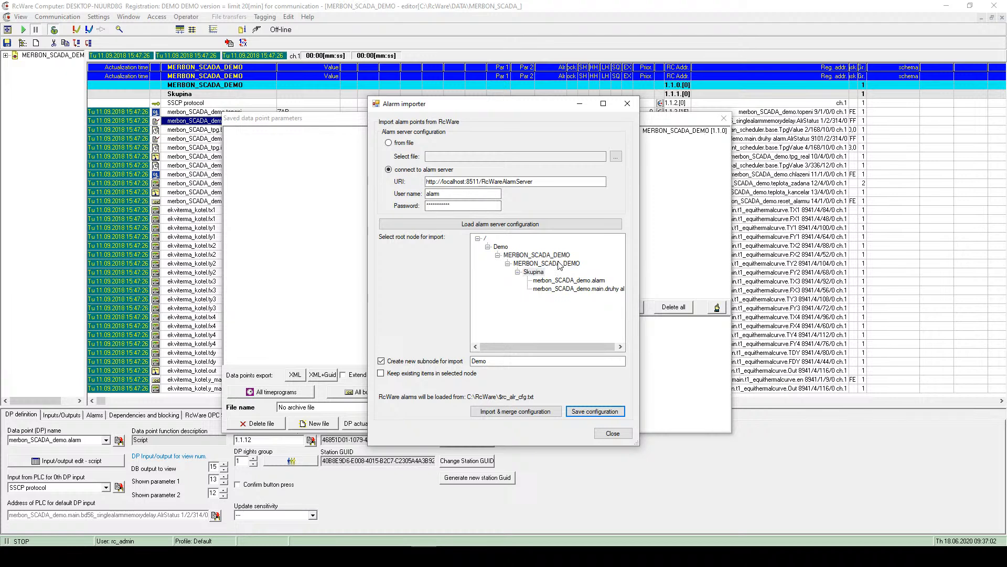
pyautogui.click(613, 434)
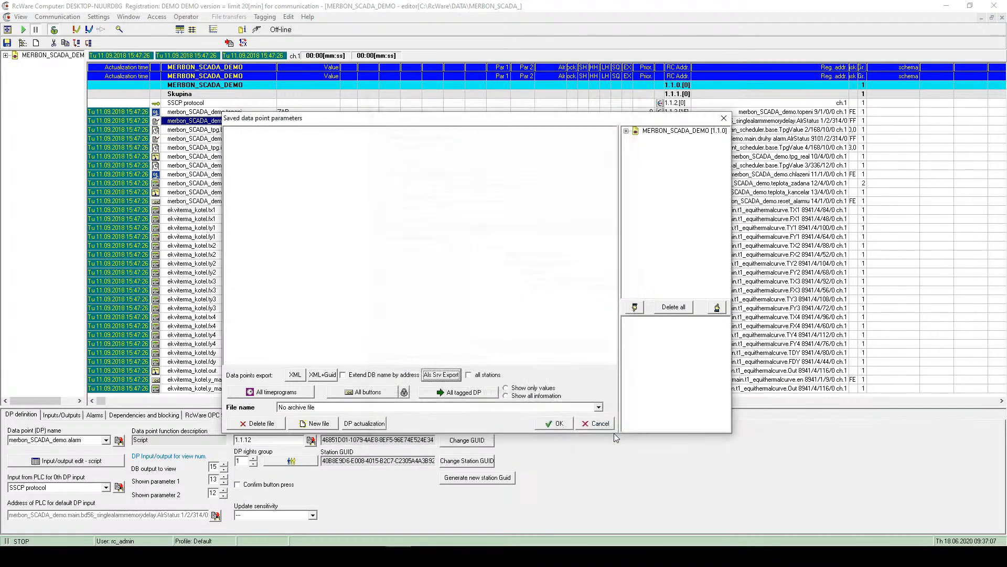
pyautogui.click(723, 119)
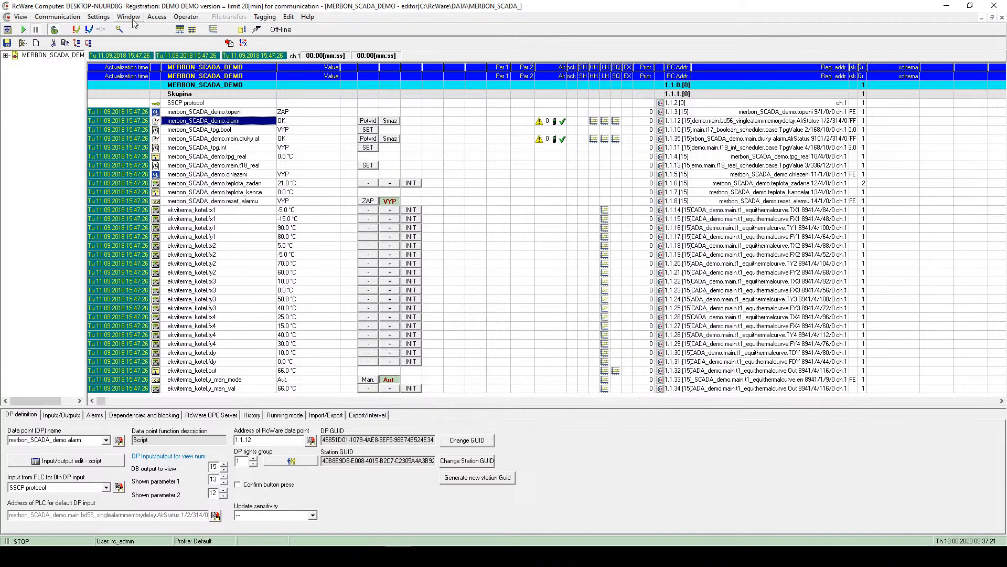
# Reopen the Alarm importer, load the server configuration and expand the tree down to Skupina
pyautogui.click(100, 17)
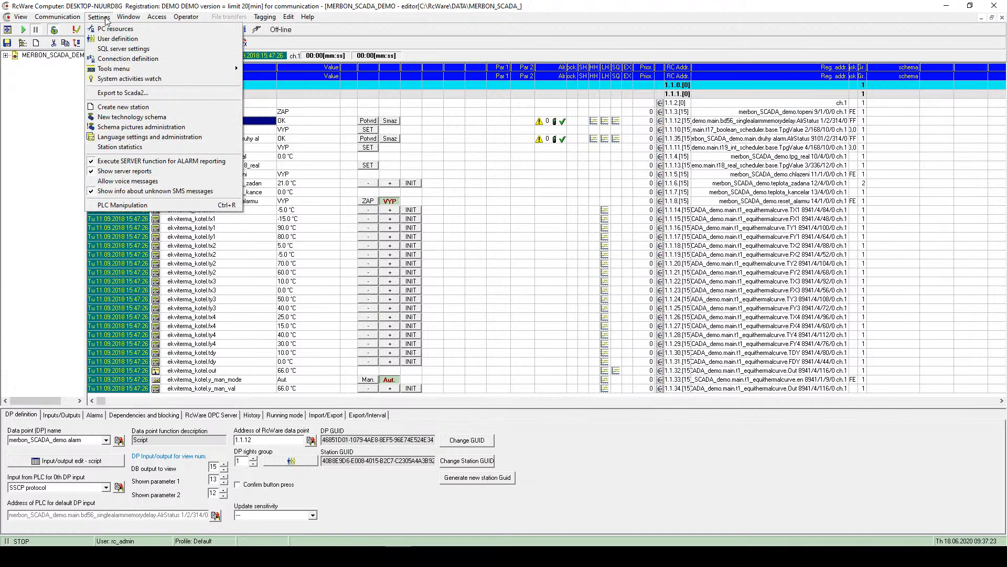
pyautogui.moveTo(122, 18)
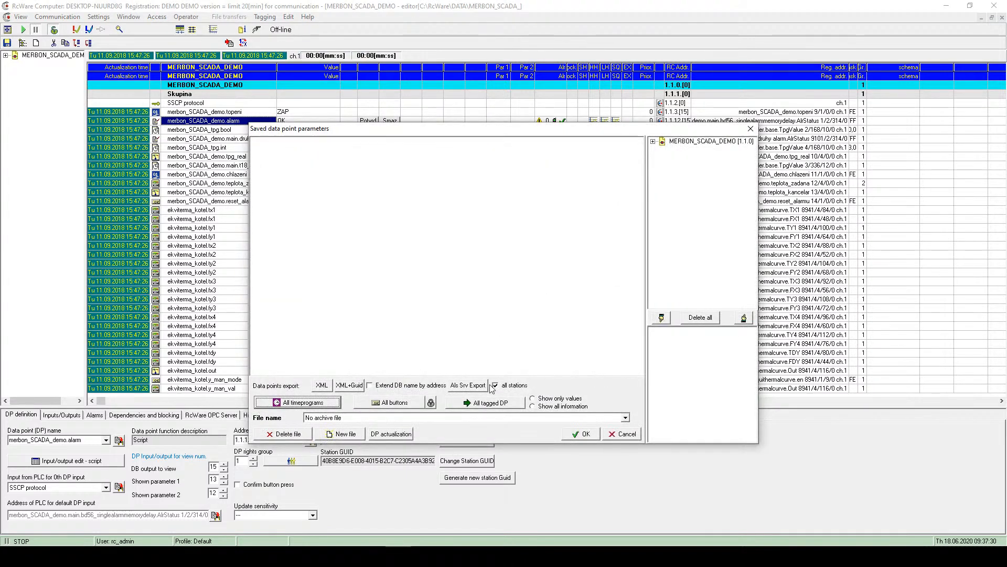
pyautogui.click(477, 385)
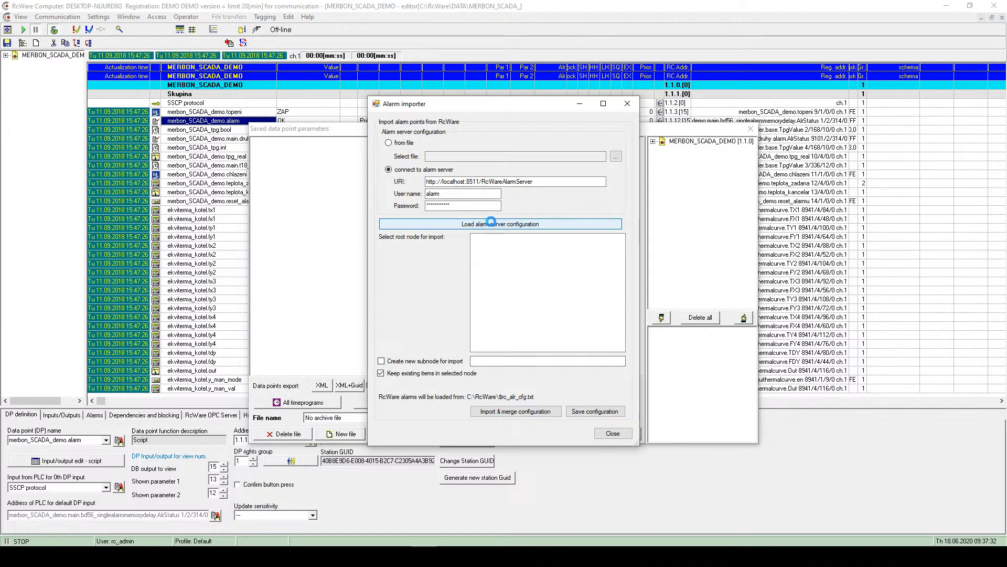
pyautogui.click(539, 224)
pyautogui.click(478, 239)
pyautogui.click(487, 246)
pyautogui.click(497, 254)
pyautogui.click(507, 262)
pyautogui.click(517, 273)
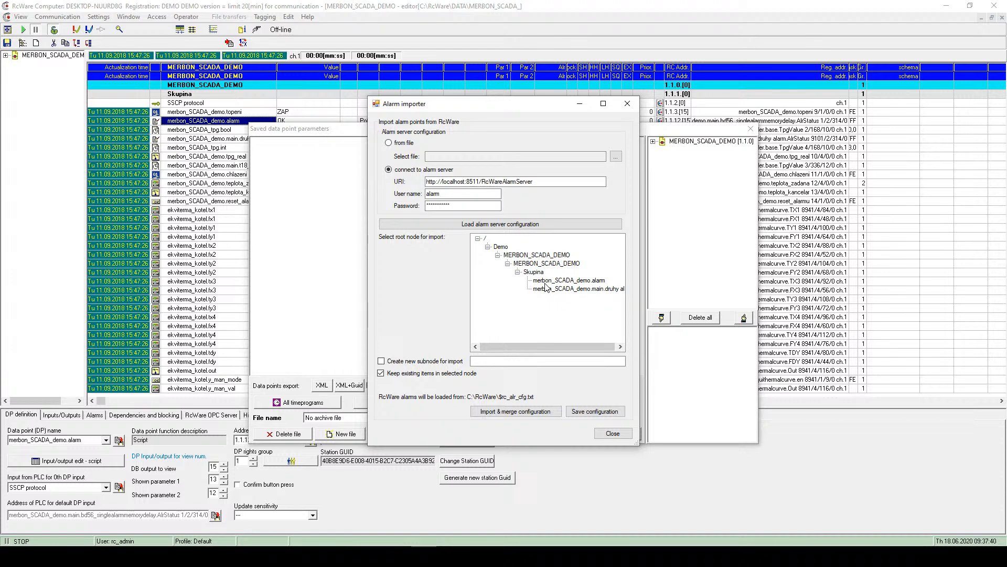
# Import and merge the alarms with Demo as root node, then expand the result to its alarm items
pyautogui.click(500, 247)
pyautogui.click(485, 239)
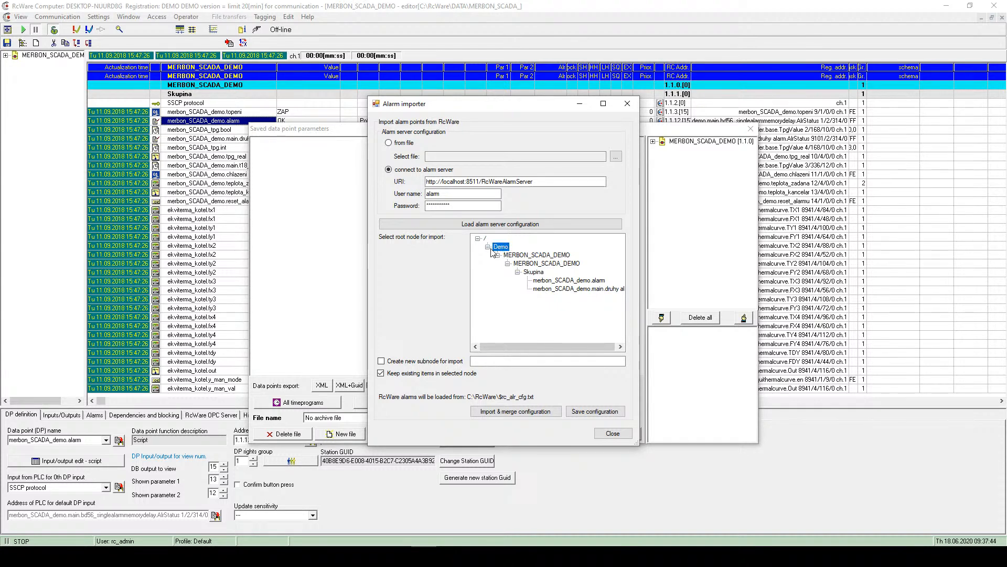
pyautogui.doubleClick(486, 240)
pyautogui.click(477, 238)
pyautogui.click(504, 247)
pyautogui.click(516, 411)
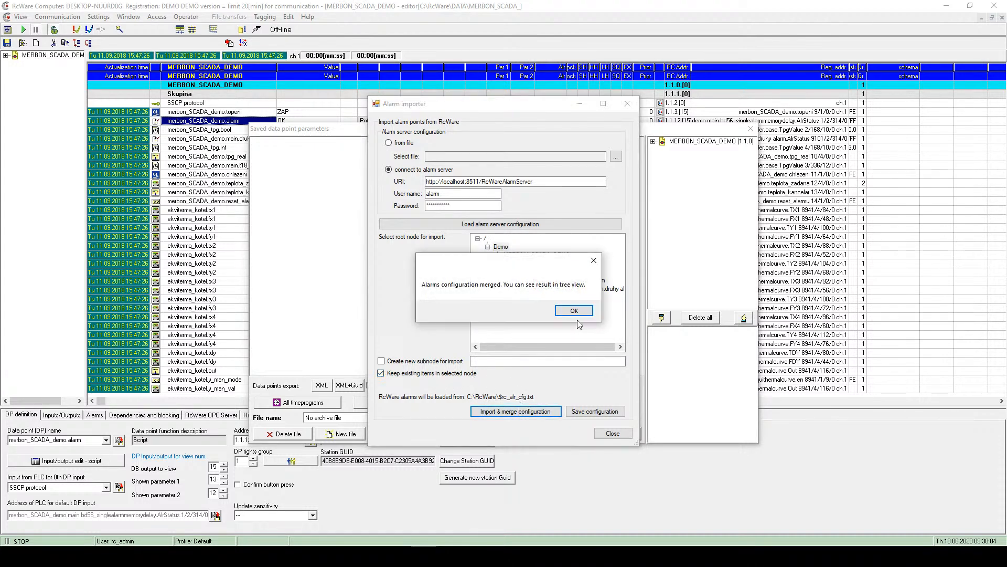
pyautogui.click(574, 311)
pyautogui.click(478, 238)
pyautogui.click(487, 247)
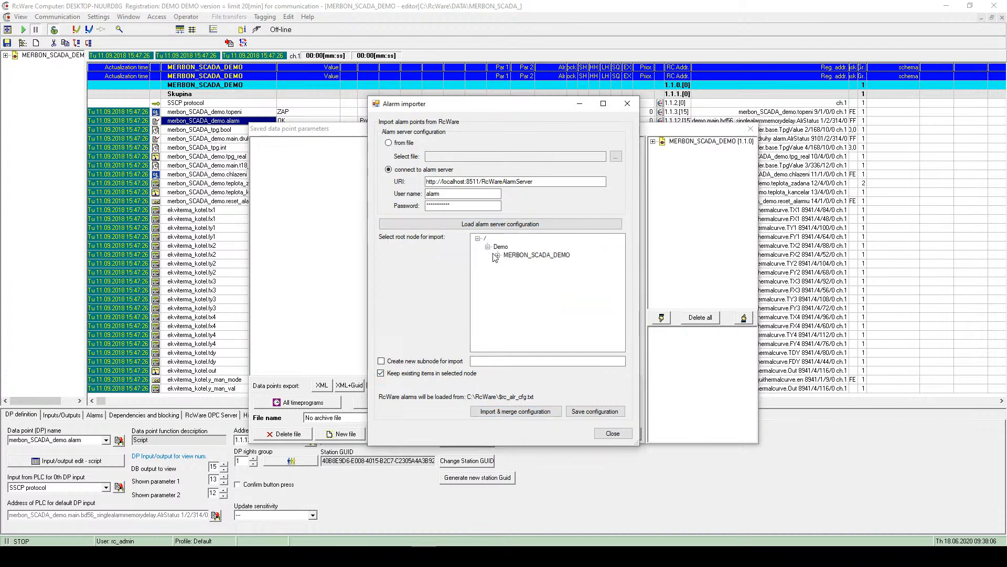
pyautogui.click(498, 255)
pyautogui.click(507, 263)
pyautogui.click(518, 271)
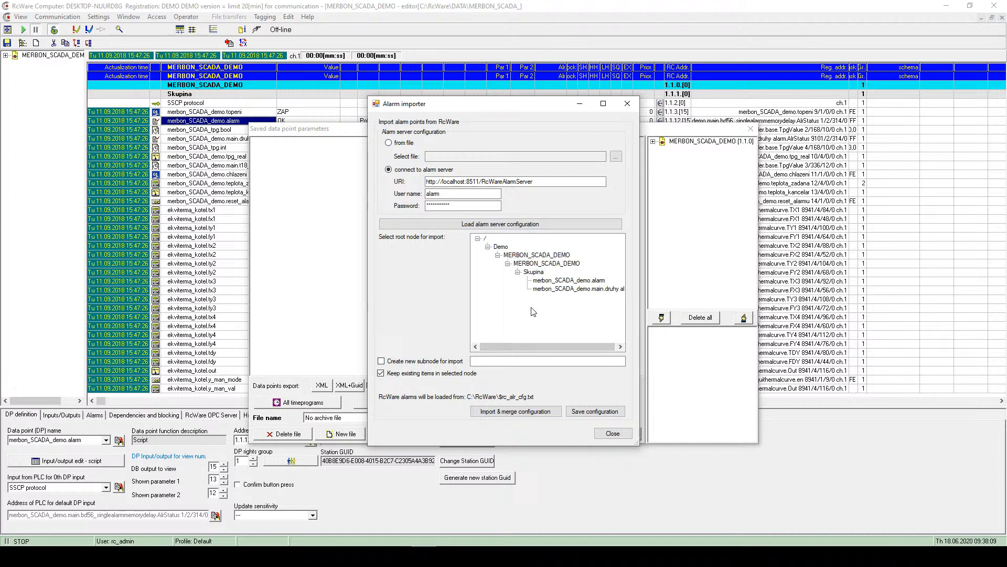
# Merge the alarms under Demo again and inspect the merbon_SCADA_demo.alarm item in Skupina
pyautogui.click(500, 246)
pyautogui.click(535, 411)
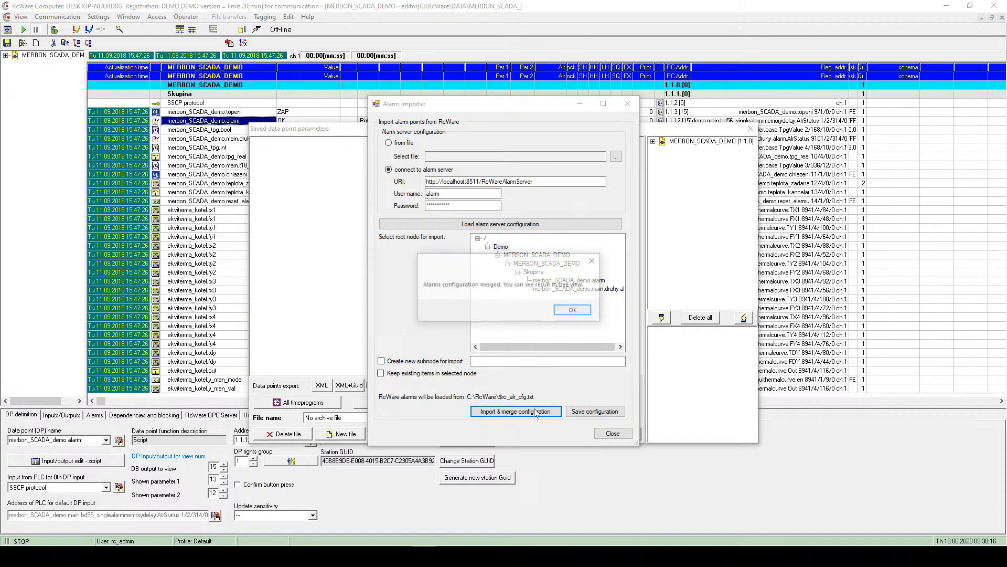
pyautogui.click(572, 312)
pyautogui.click(478, 238)
pyautogui.click(488, 247)
pyautogui.click(498, 256)
pyautogui.click(507, 264)
pyautogui.doubleClick(532, 271)
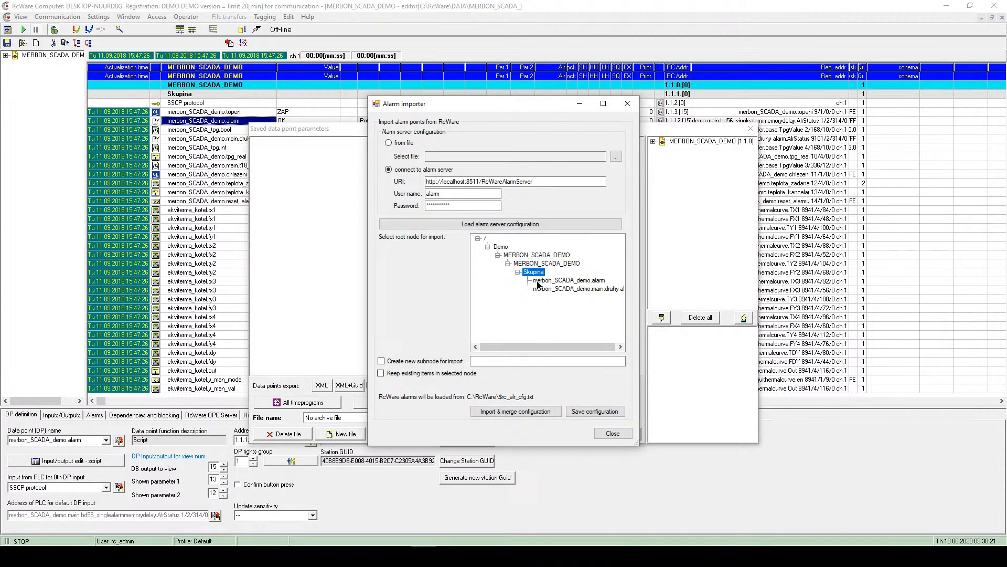
pyautogui.click(537, 281)
pyautogui.click(487, 247)
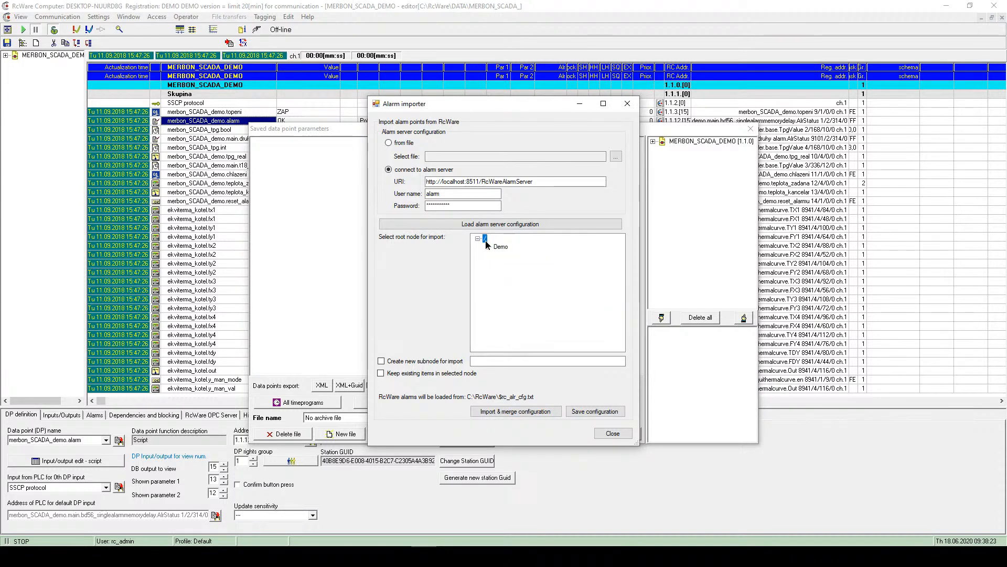
pyautogui.click(488, 246)
# Import and merge with MERBON_SCADA_DEMO under Demo as root, then expand the nested nodes to Skupina
pyautogui.click(501, 256)
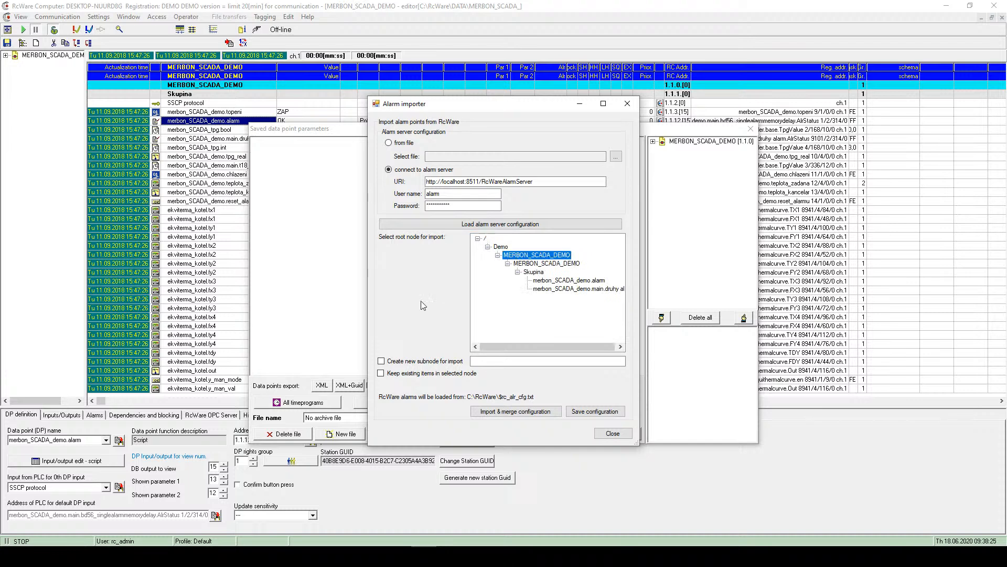
pyautogui.click(481, 361)
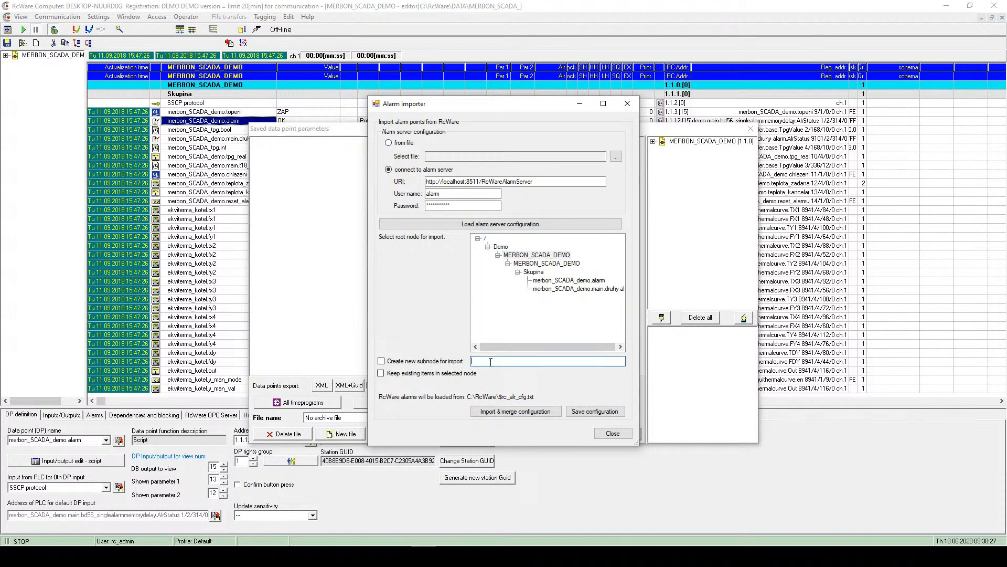
pyautogui.click(516, 412)
pyautogui.click(572, 314)
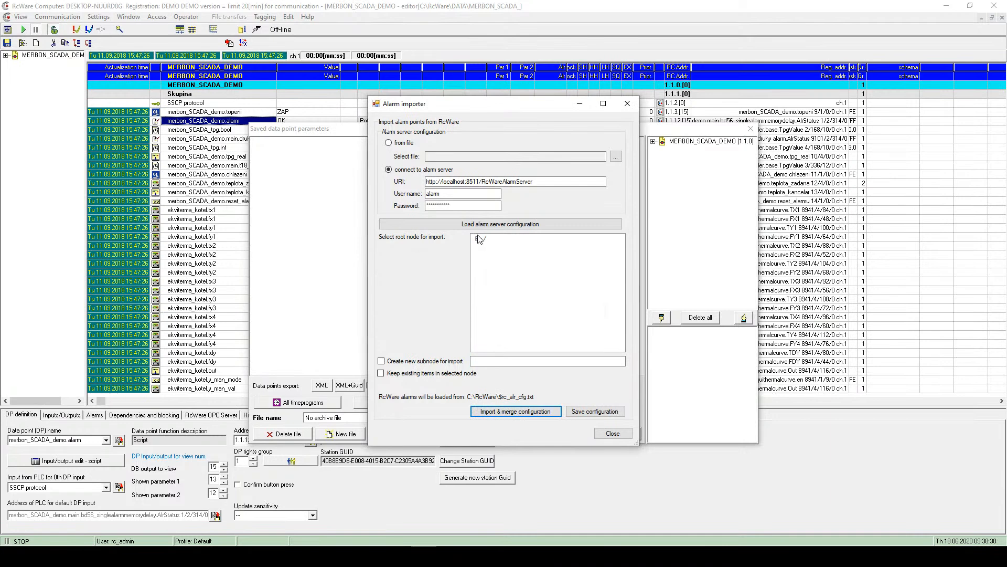
pyautogui.click(487, 246)
pyautogui.click(497, 255)
pyautogui.click(508, 263)
pyautogui.click(518, 272)
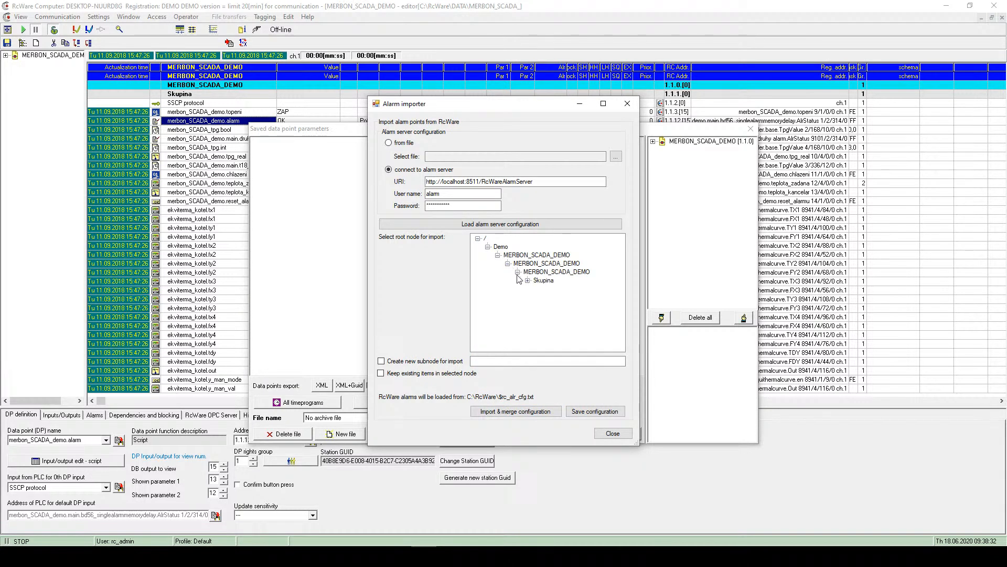
pyautogui.click(526, 280)
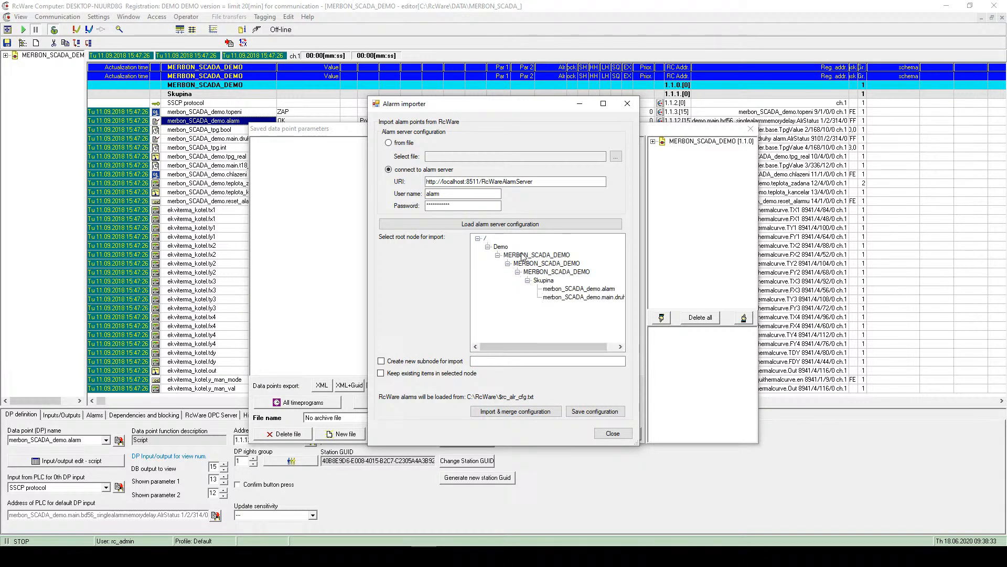
# Compare the three nested MERBON_SCADA_DEMO nodes in the import tree
pyautogui.click(527, 255)
pyautogui.click(530, 264)
pyautogui.click(544, 272)
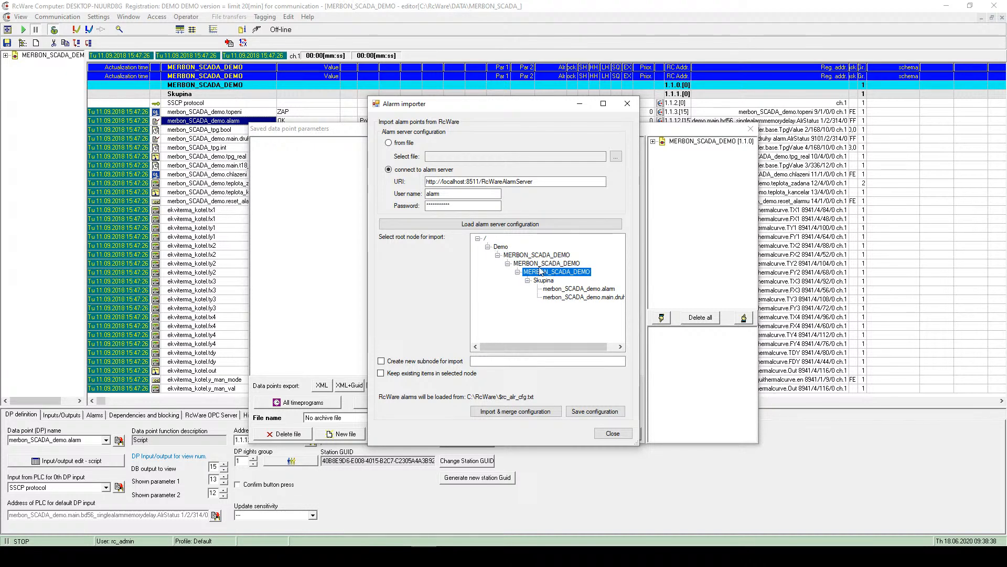
pyautogui.click(531, 264)
pyautogui.click(524, 255)
pyautogui.click(537, 264)
pyautogui.click(542, 272)
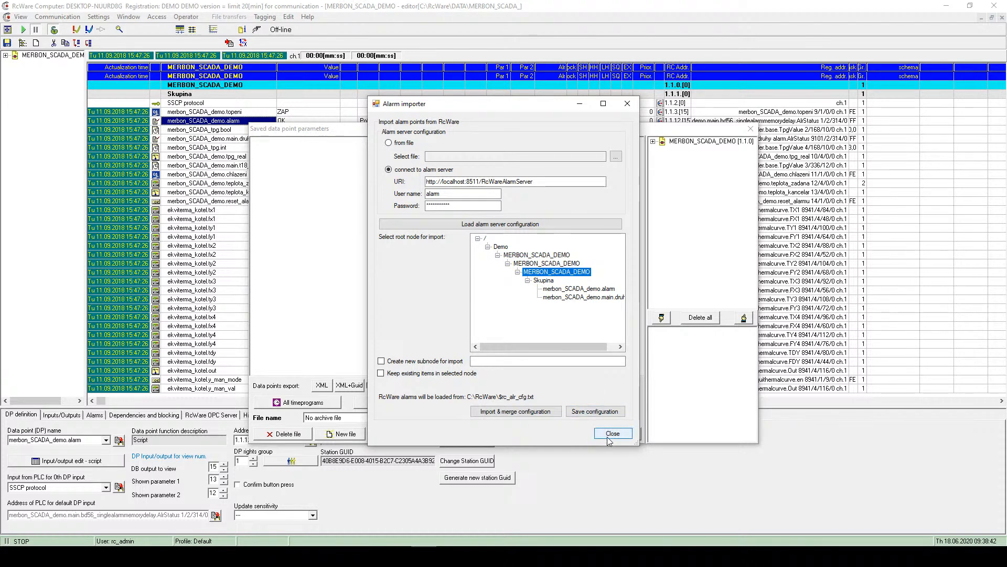
# Reload the tree down to the Skupina alarms, close both importer windows and bring up the merbon_SCADA_demo folder
pyautogui.click(500, 224)
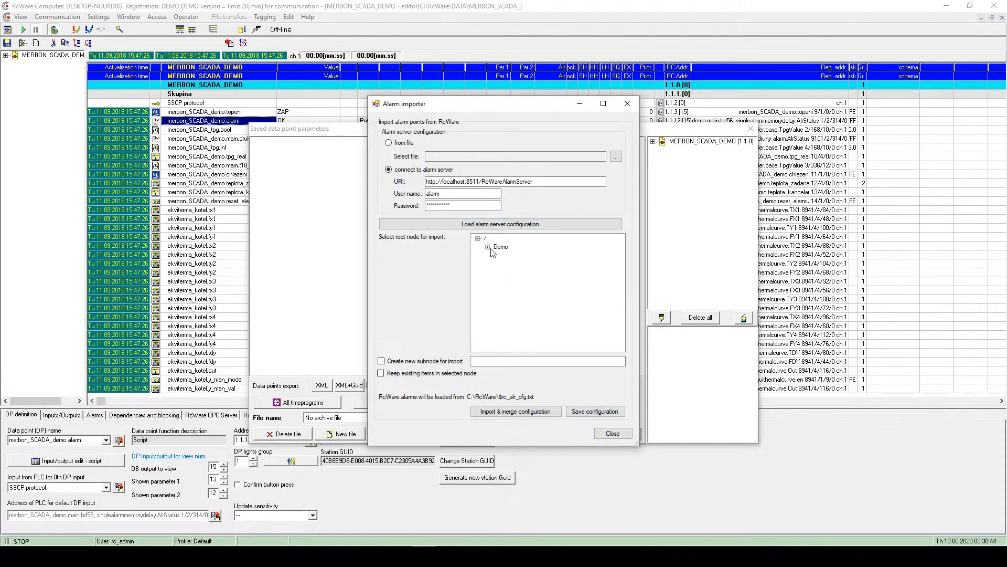
pyautogui.click(488, 247)
pyautogui.click(498, 255)
pyautogui.click(508, 264)
pyautogui.click(523, 273)
pyautogui.click(518, 272)
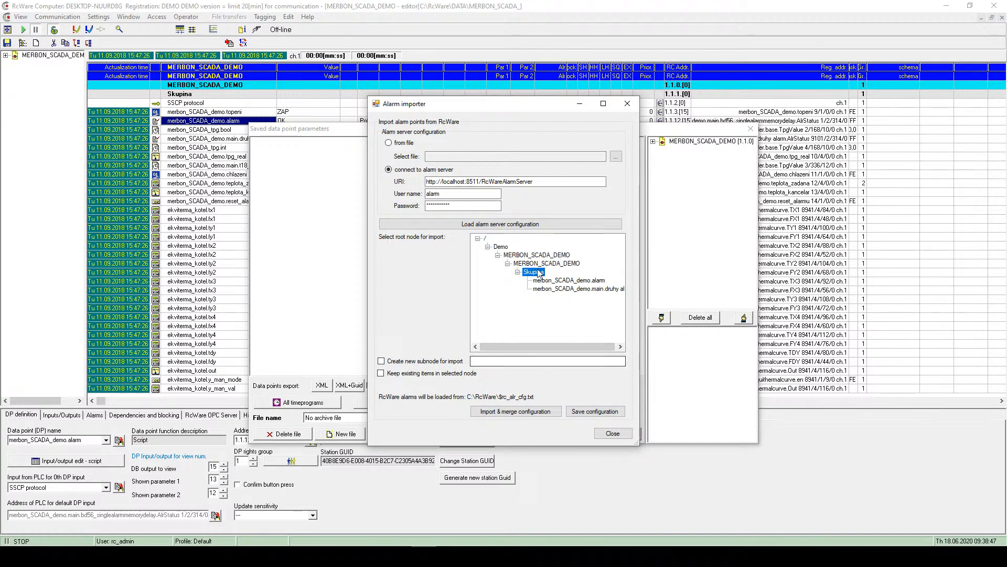
pyautogui.click(622, 433)
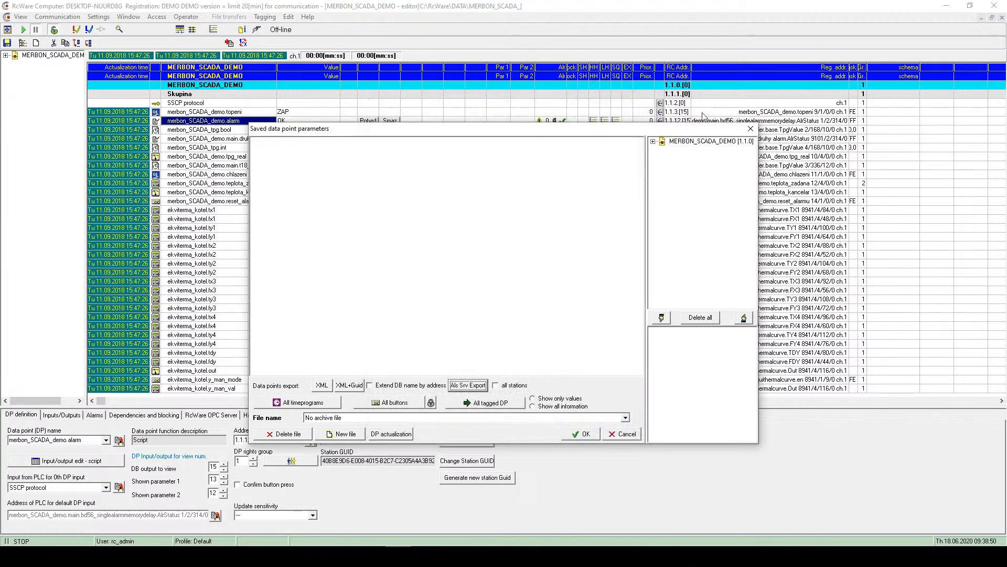
pyautogui.click(751, 128)
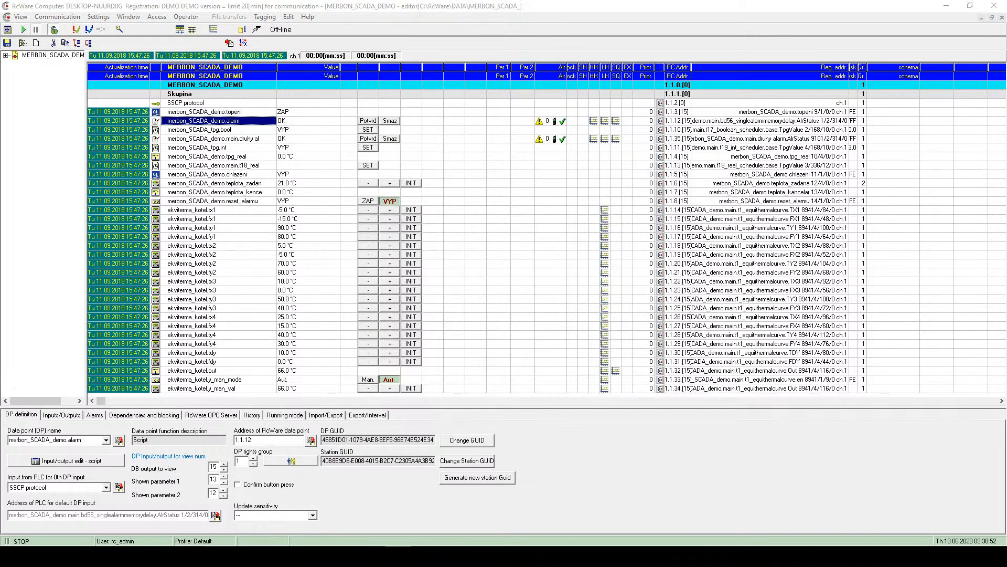
pyautogui.moveTo(1006, 121); pyautogui.dragTo(499, 26)
pyautogui.moveTo(820, 13); pyautogui.dragTo(761, 106)
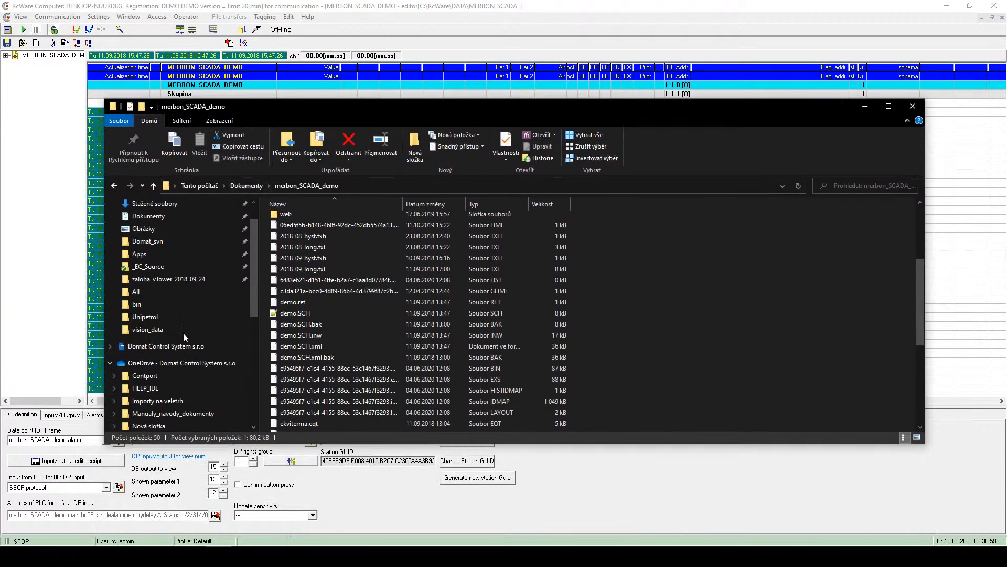
# Browse to C: > Apps > Merbon > Merbon Alarm Server > Editor and launch ESG.AlarmServer.Editor.exe
pyautogui.scroll(-1, 192, 304)
pyautogui.scroll(-4, 191, 302)
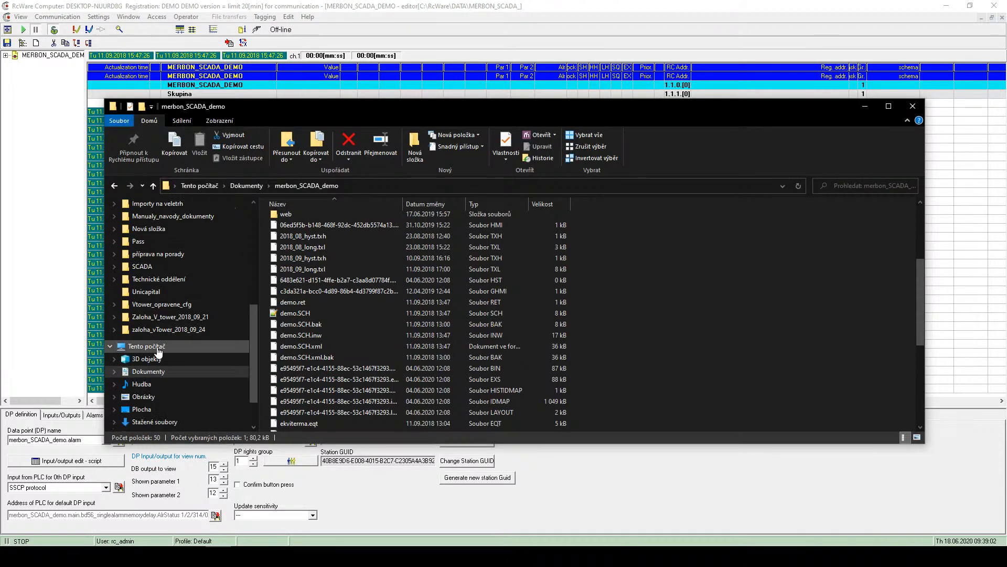
pyautogui.click(157, 348)
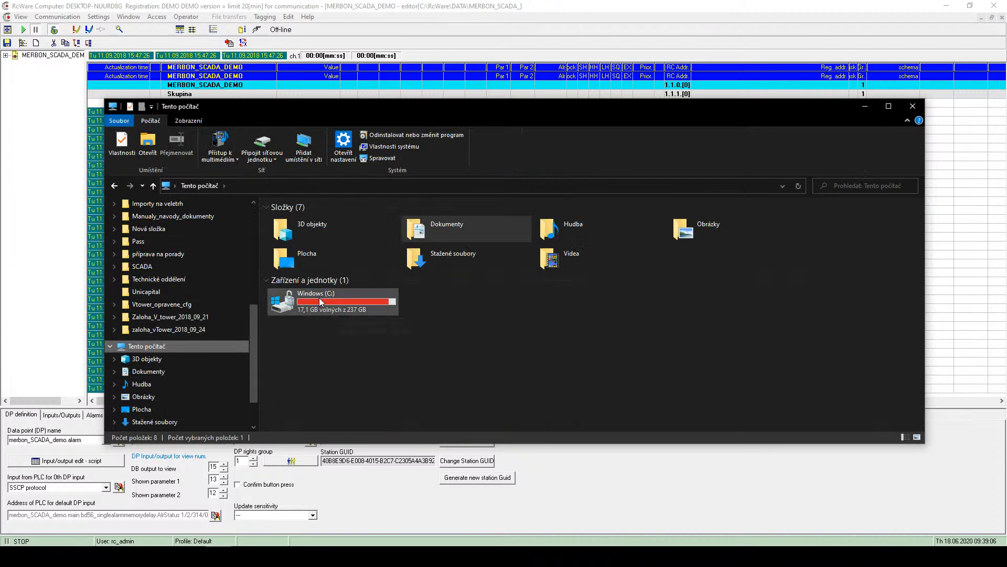
pyautogui.doubleClick(298, 310)
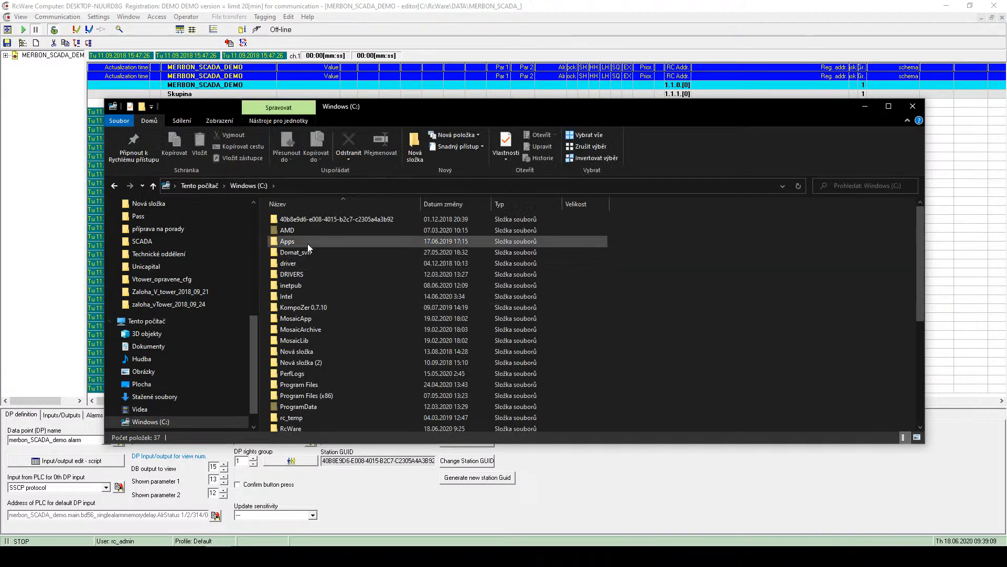
pyautogui.doubleClick(308, 244)
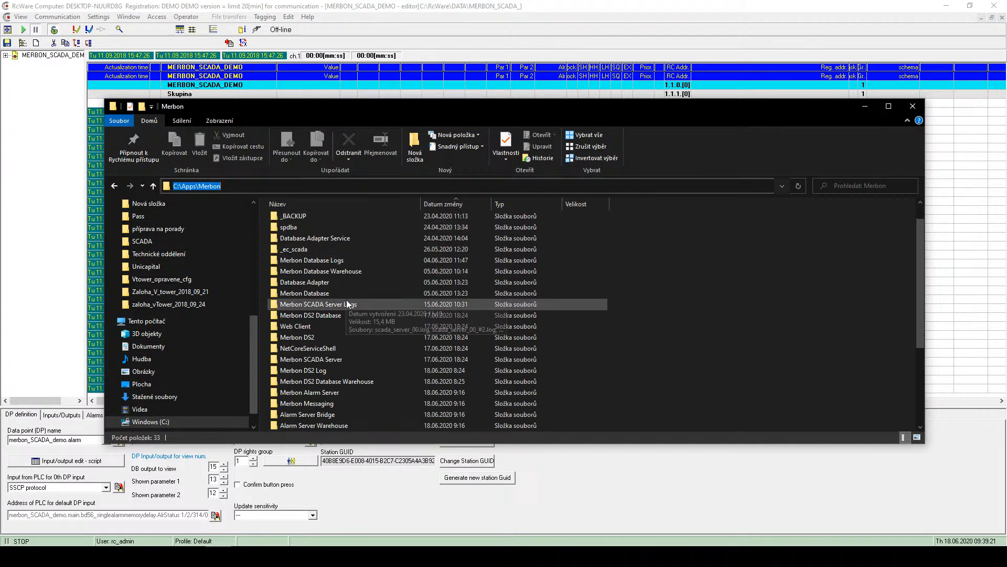
pyautogui.scroll(-2, 348, 307)
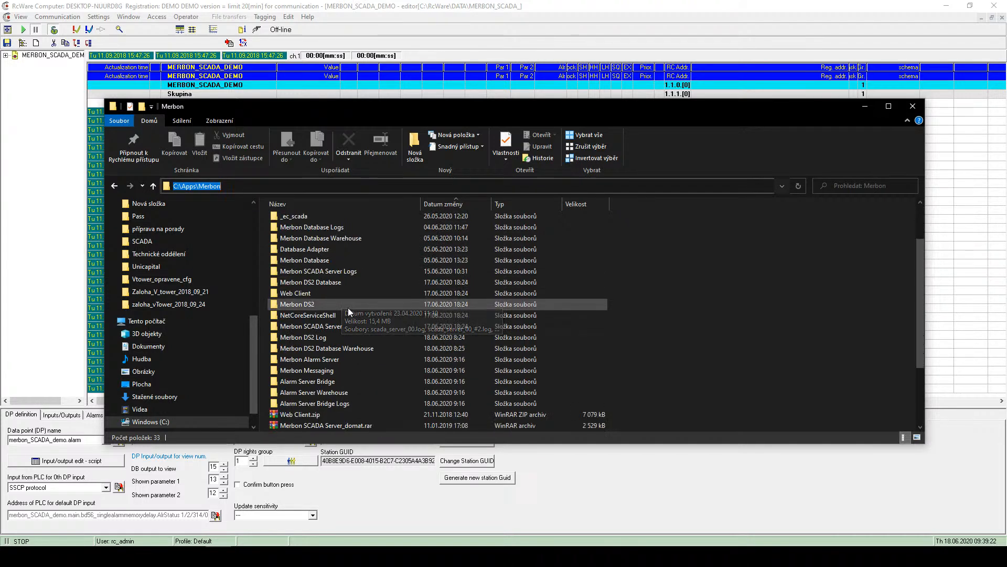
pyautogui.doubleClick(335, 360)
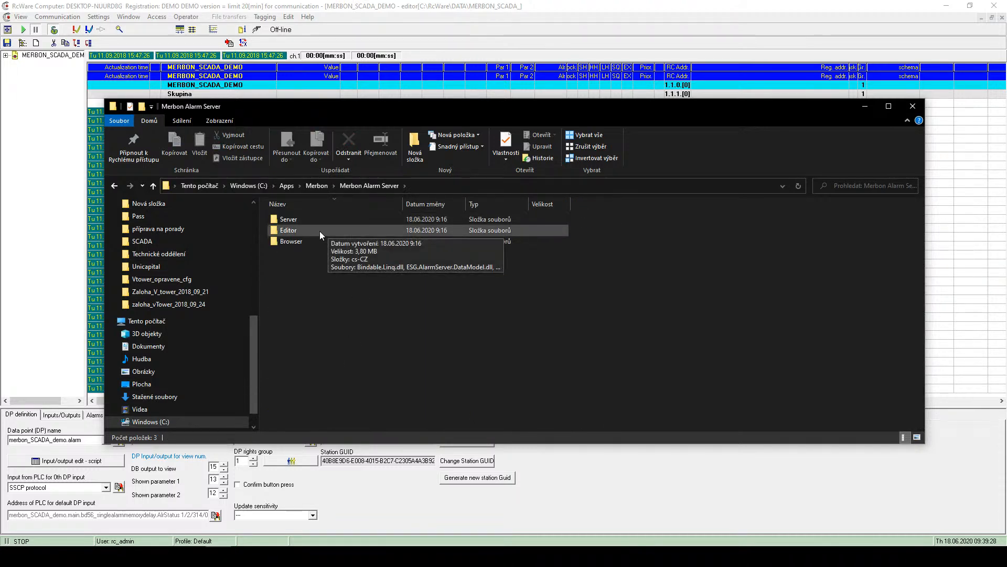
pyautogui.doubleClick(319, 231)
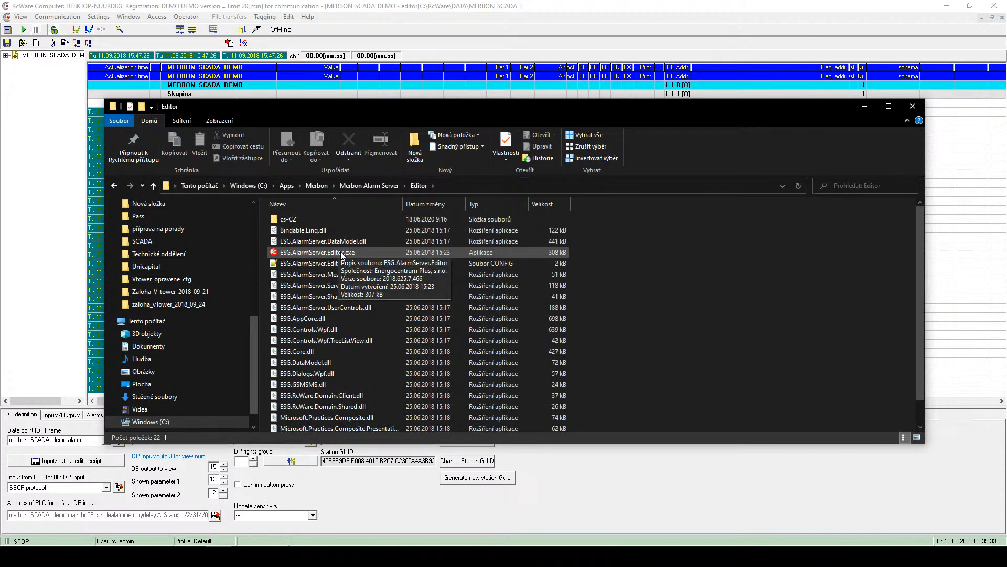
pyautogui.click(341, 253)
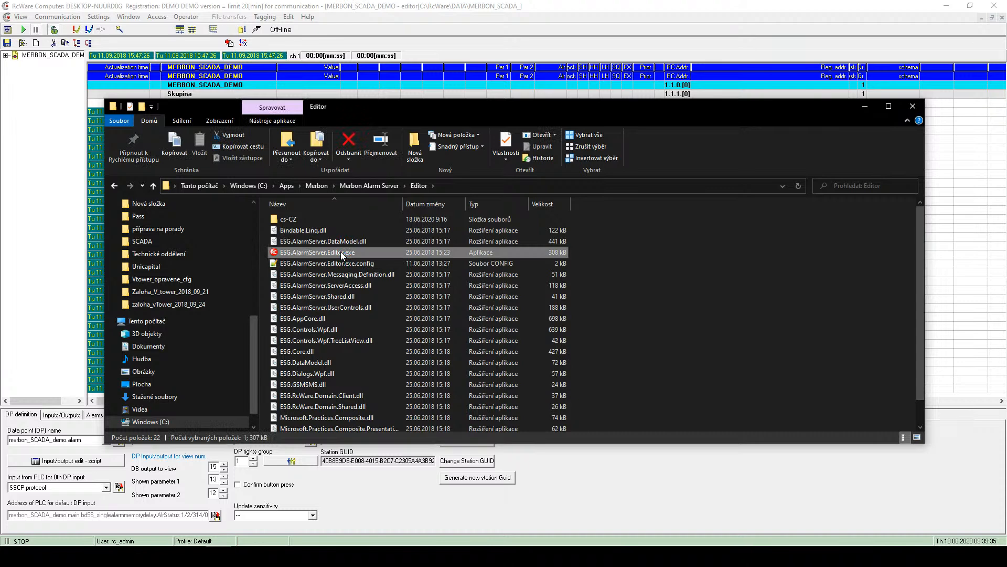
pyautogui.doubleClick(341, 251)
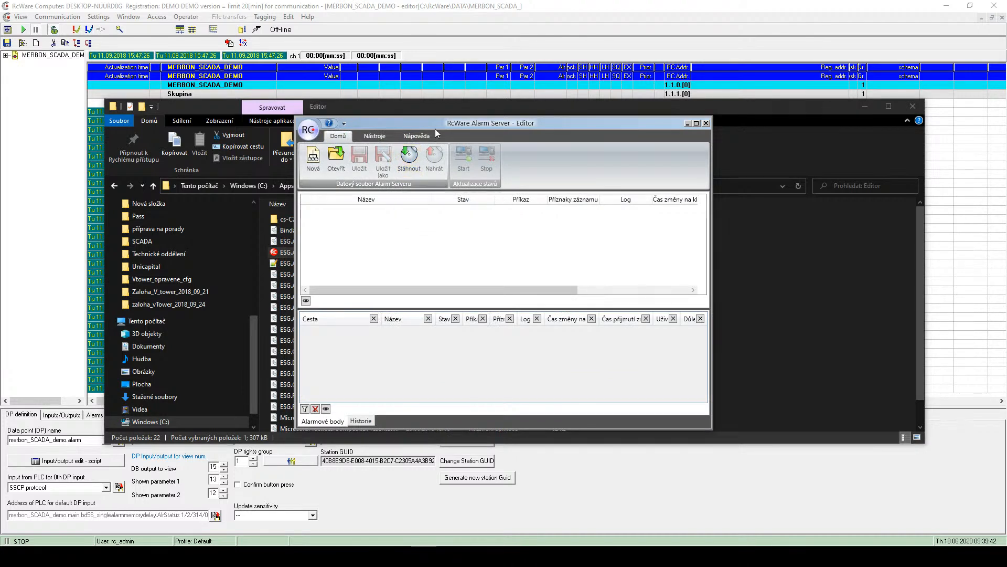
# Reposition the Alarm Server Editor window and look through its Nápověda, Nástroje and Domů tabs
pyautogui.moveTo(439, 124); pyautogui.dragTo(543, 179)
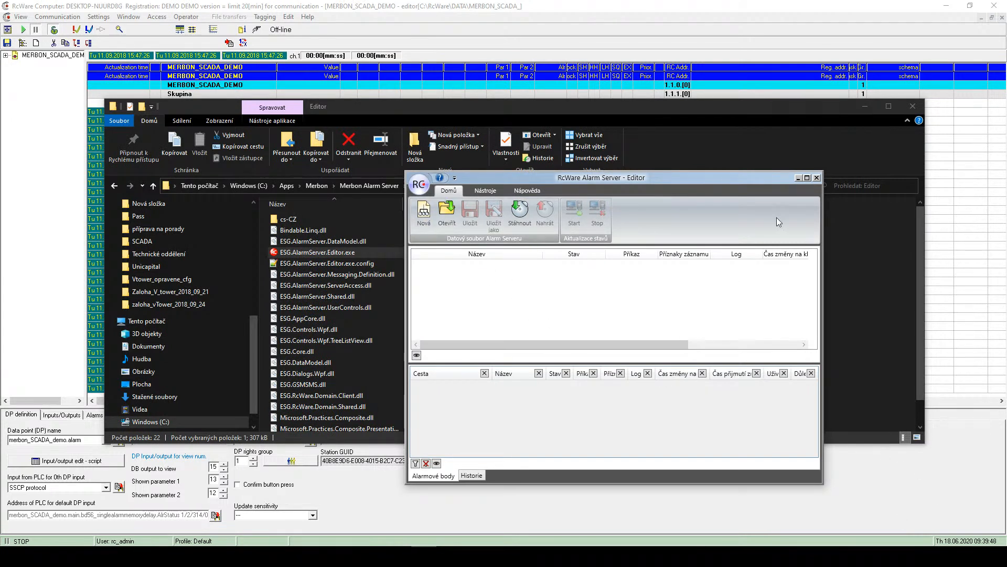
pyautogui.moveTo(682, 176); pyautogui.dragTo(652, 141)
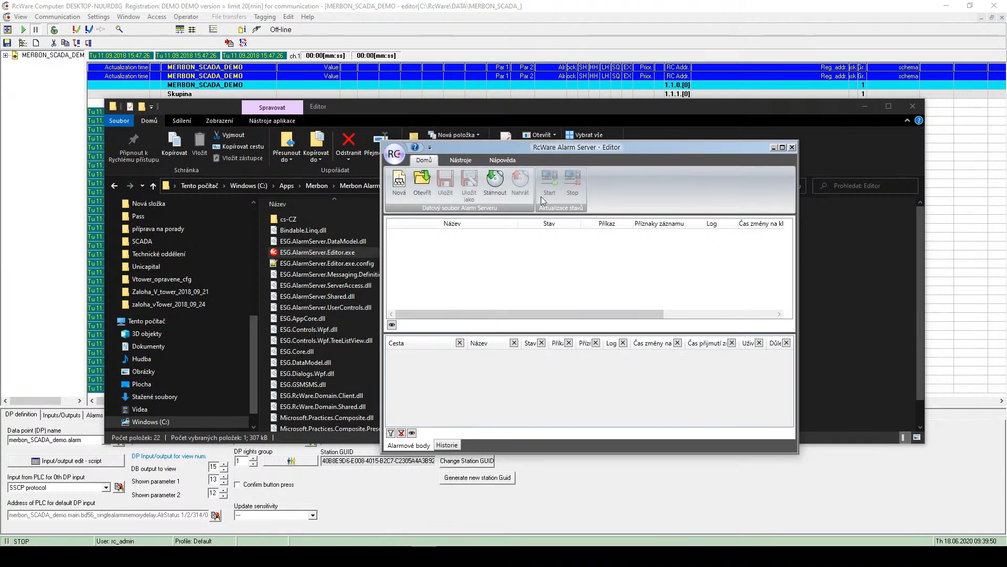
pyautogui.click(500, 160)
pyautogui.click(460, 160)
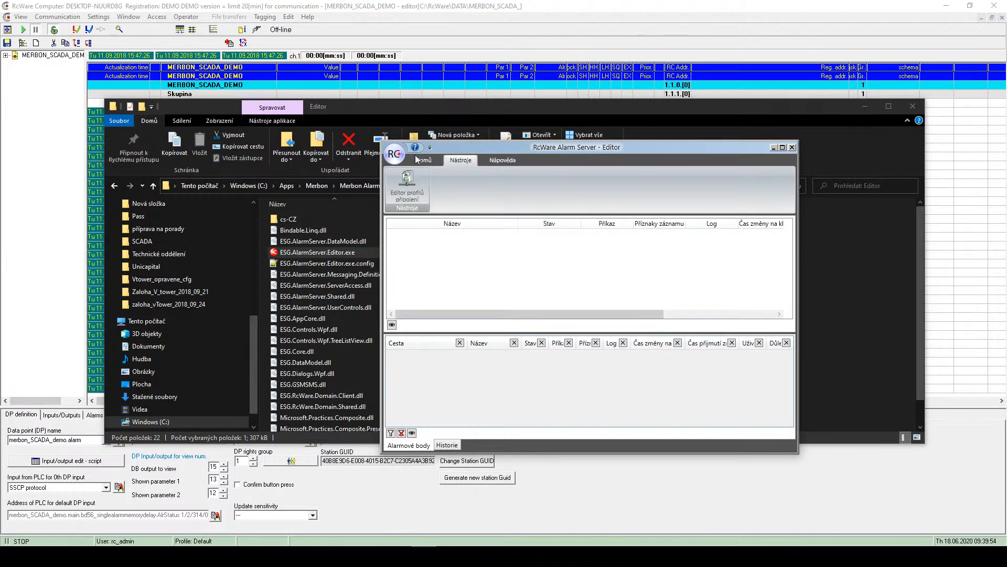
pyautogui.click(424, 160)
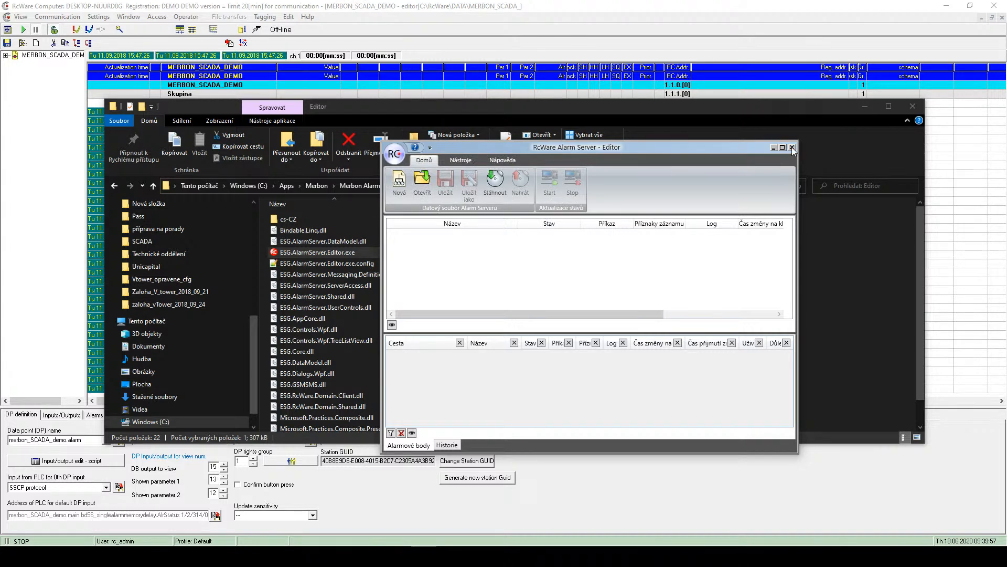
# Maximize and restore the editor, then close it with Zavřít okno from the taskbar
pyautogui.moveTo(761, 150); pyautogui.dragTo(756, 173)
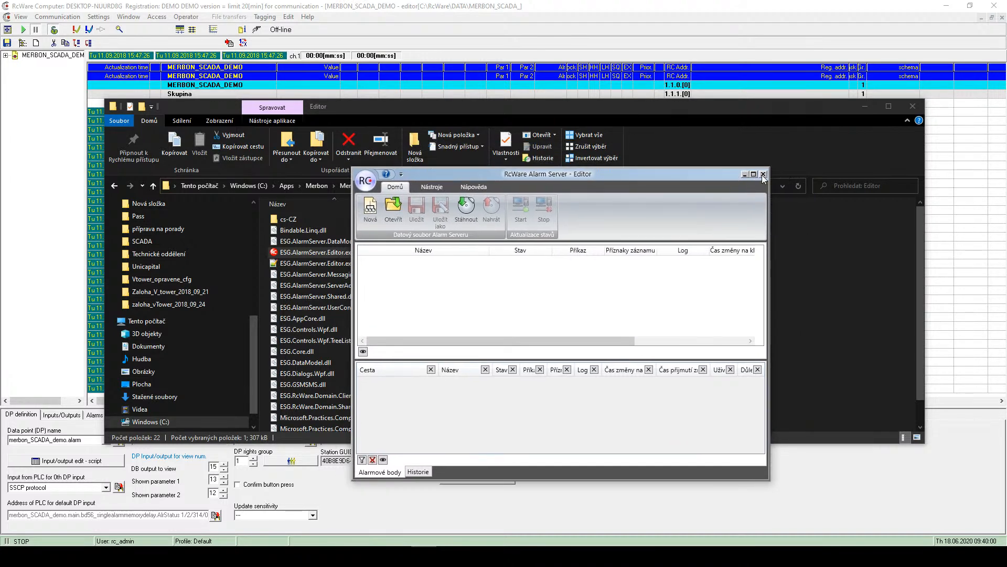
pyautogui.click(754, 174)
pyautogui.click(993, 6)
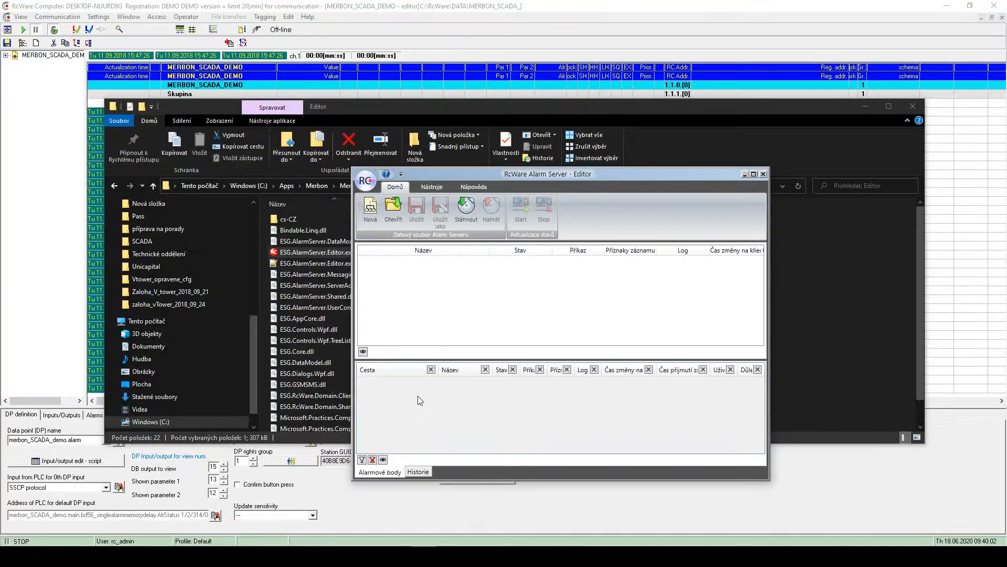
pyautogui.rightClick(424, 556)
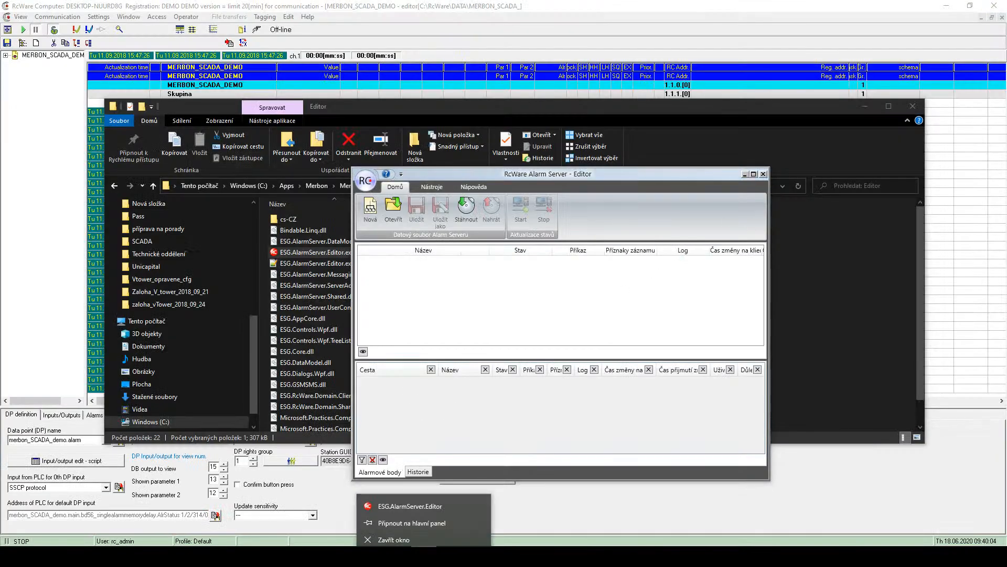
pyautogui.click(422, 534)
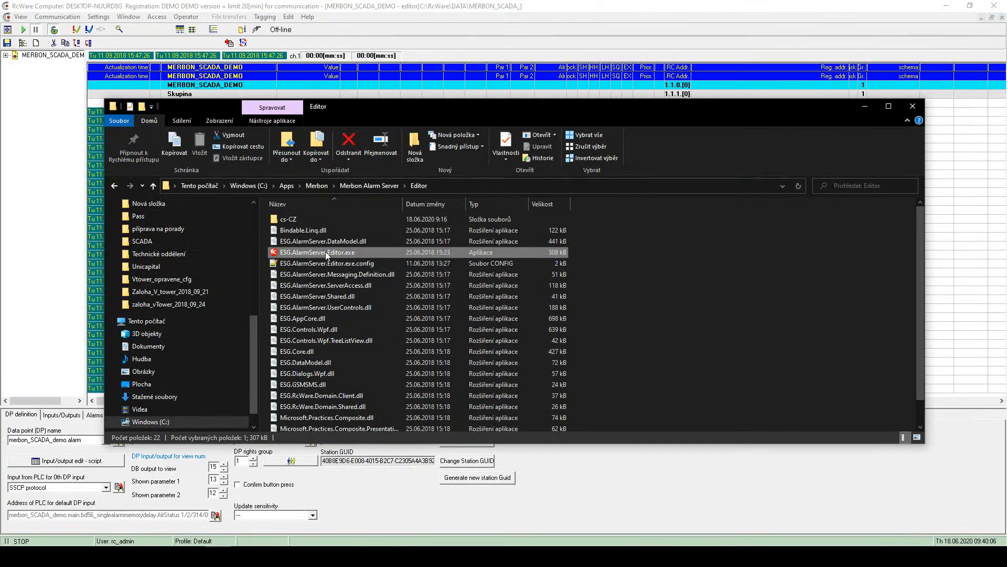
# Inspect the cs-CZ language folder, then move it out of the Editor folder
pyautogui.click(317, 219)
pyautogui.doubleClick(318, 219)
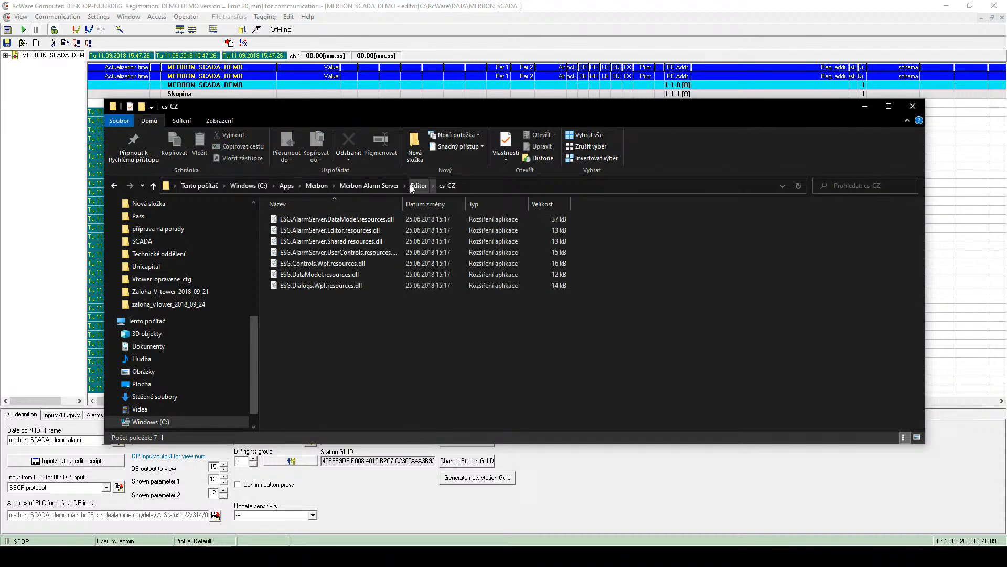
pyautogui.click(393, 187)
pyautogui.rightClick(367, 311)
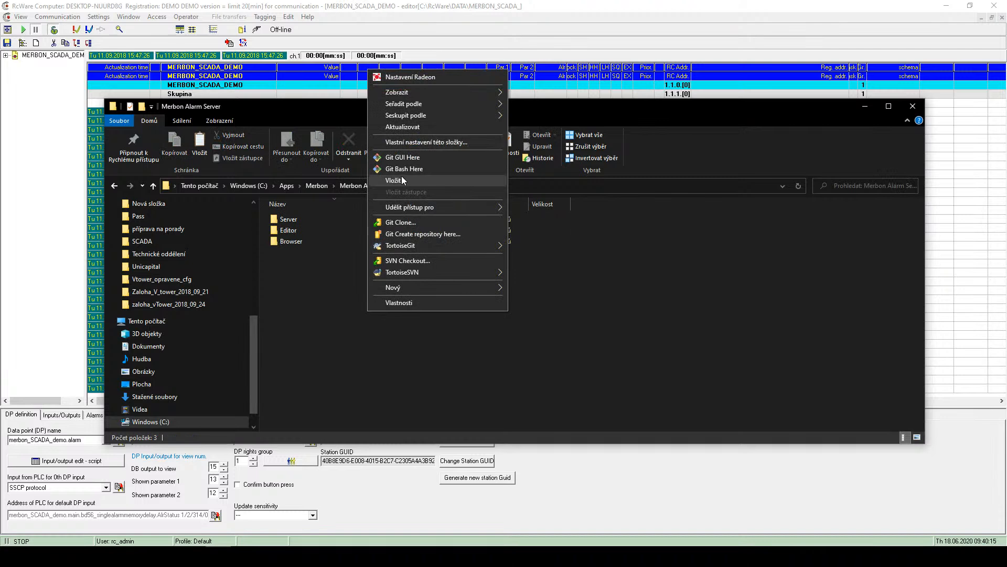
# Relaunch ESG.AlarmServer.Editor.exe from the Editor folder, now in English, and shorten its window
pyautogui.doubleClick(288, 229)
pyautogui.click(310, 242)
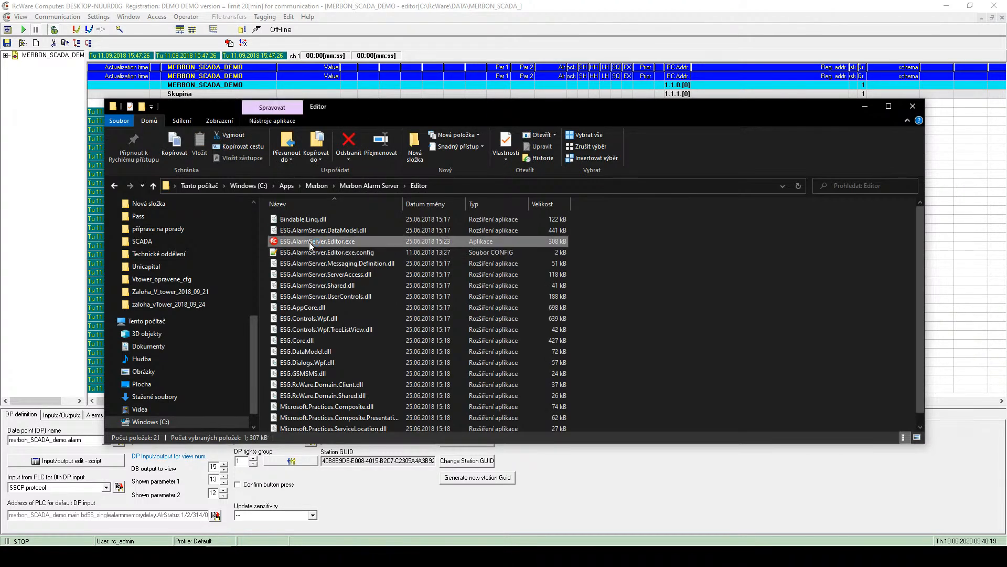
pyautogui.doubleClick(309, 241)
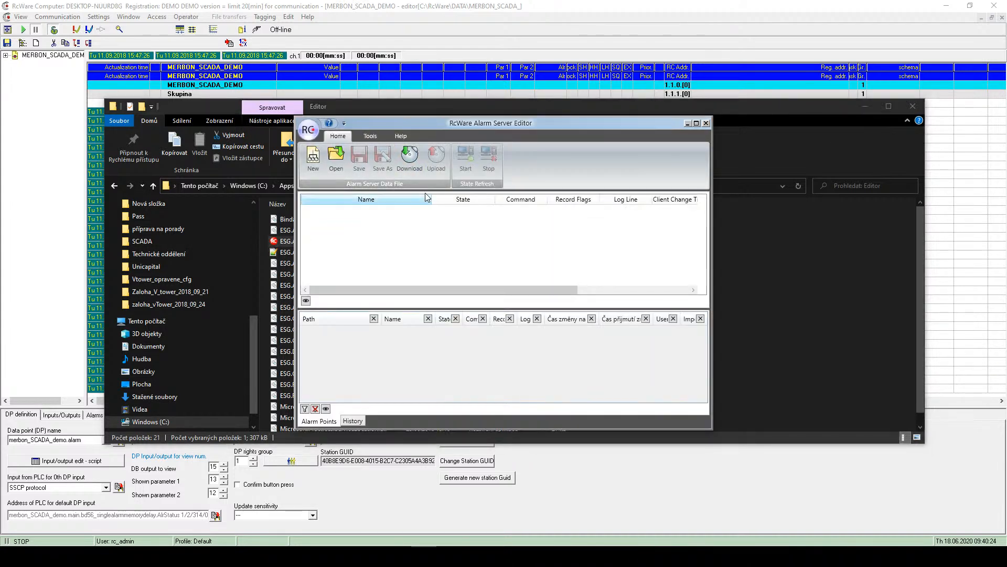
pyautogui.moveTo(424, 118); pyautogui.dragTo(410, 156)
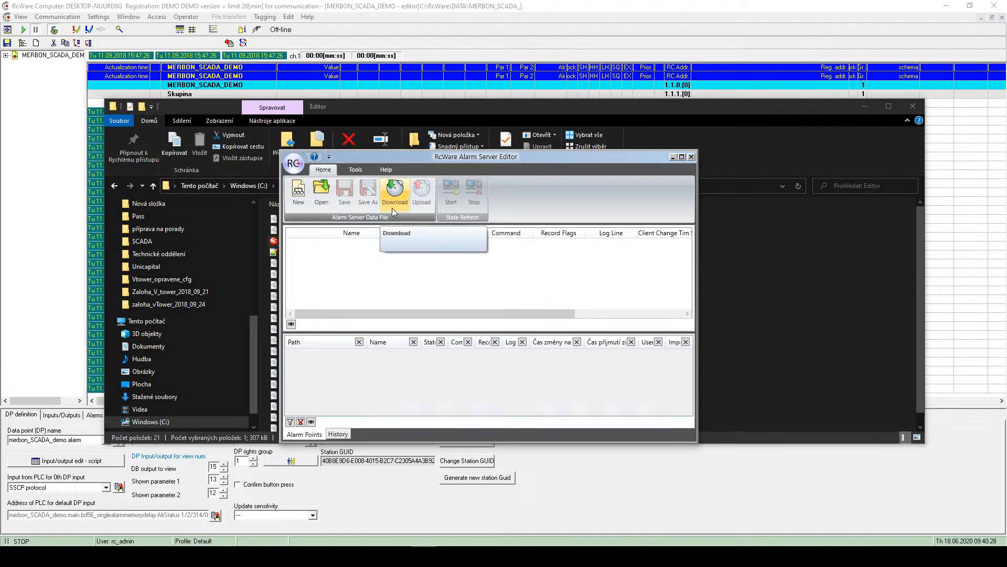
# Open Download Configurations and select the Alarm Server address localhost:8511/RcWareAlarmServer
pyautogui.click(394, 199)
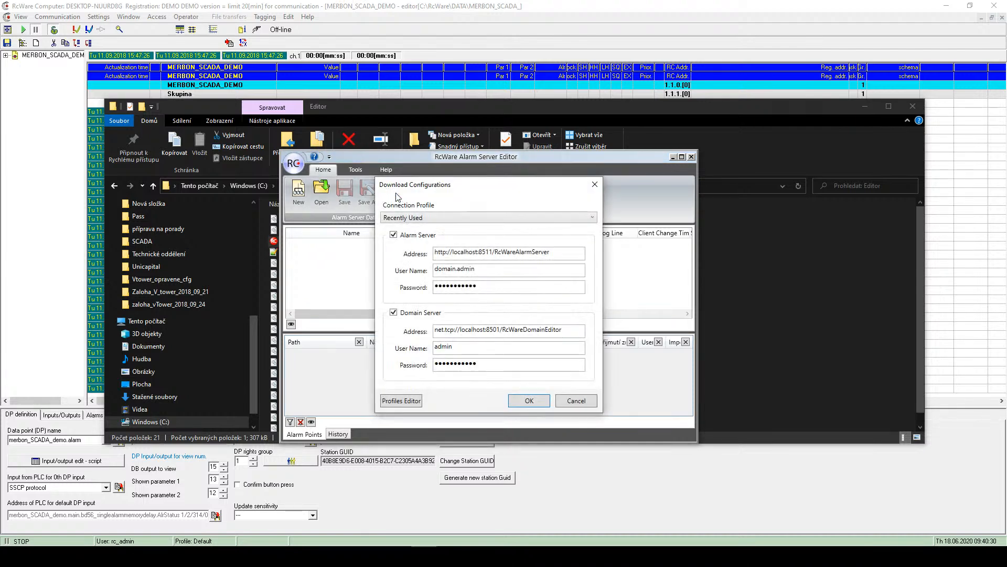
pyautogui.moveTo(546, 256); pyautogui.dragTo(430, 254)
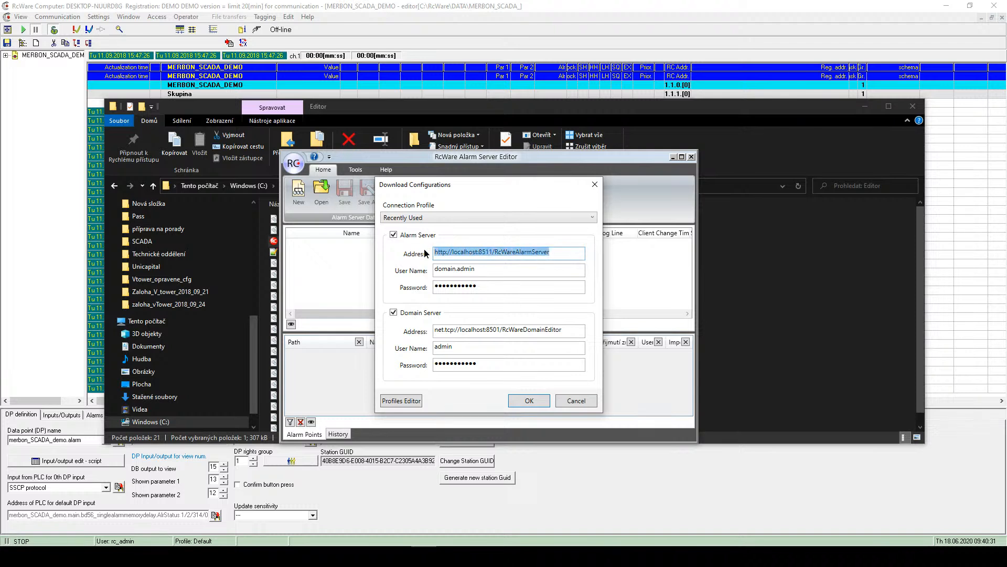
pyautogui.click(516, 269)
pyautogui.moveTo(548, 252); pyautogui.dragTo(436, 264)
pyautogui.click(507, 266)
pyautogui.moveTo(567, 252); pyautogui.dragTo(411, 257)
# Launch Merbon SCADA Installer by searching 'instal', then view and close its documentation list
pyautogui.click(13, 555)
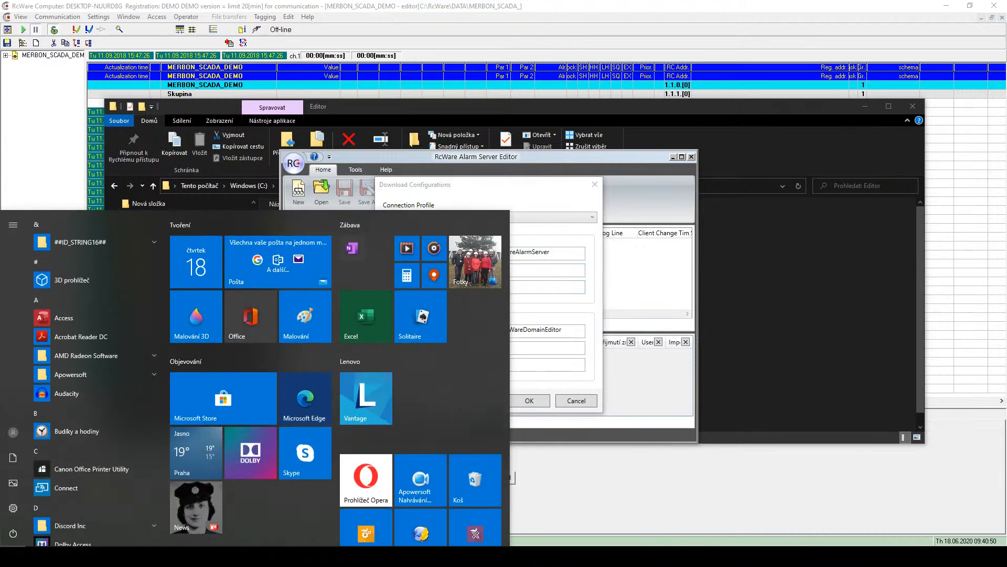
pyautogui.write('install')
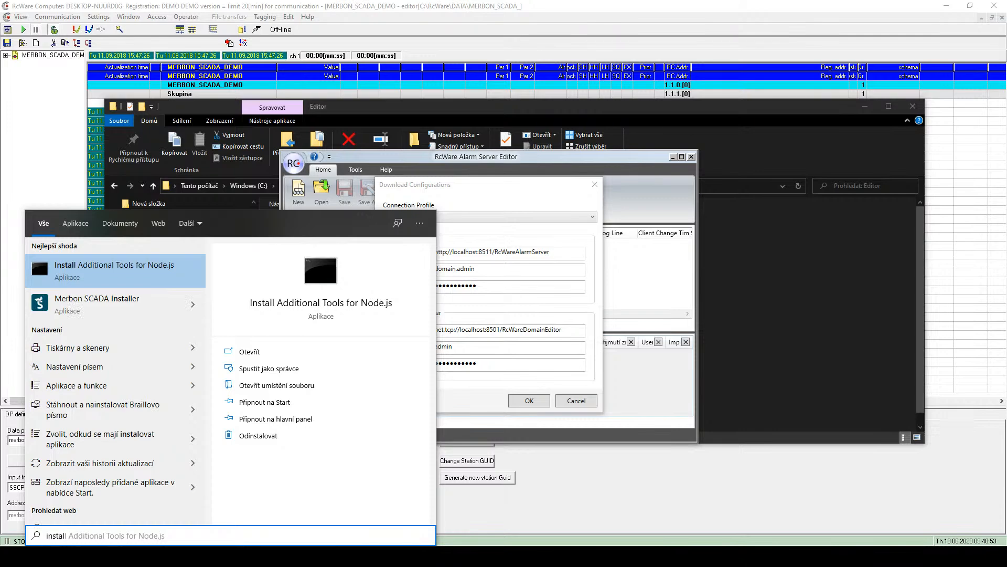
pyautogui.press('Down')
pyautogui.press('Return')
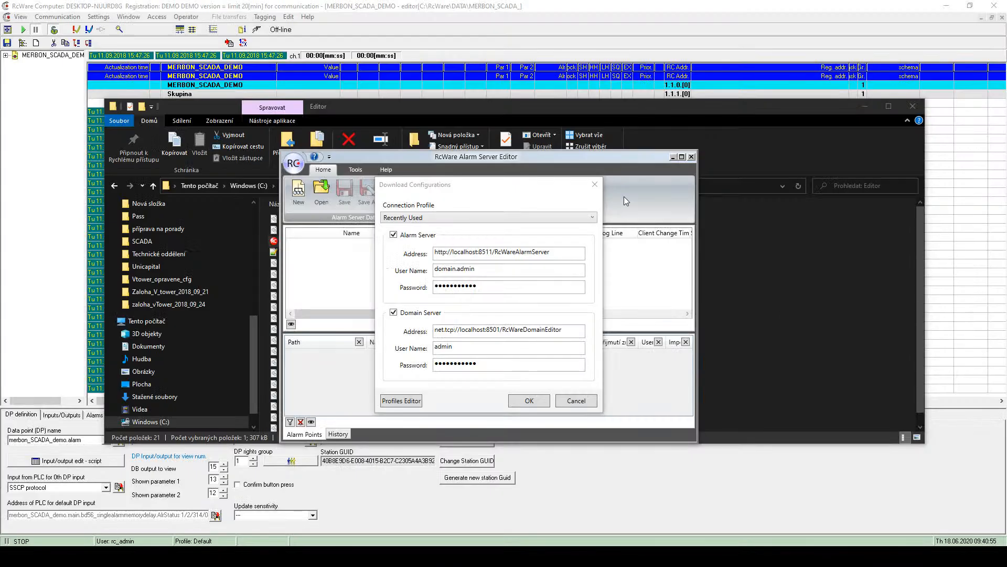
pyautogui.click(589, 219)
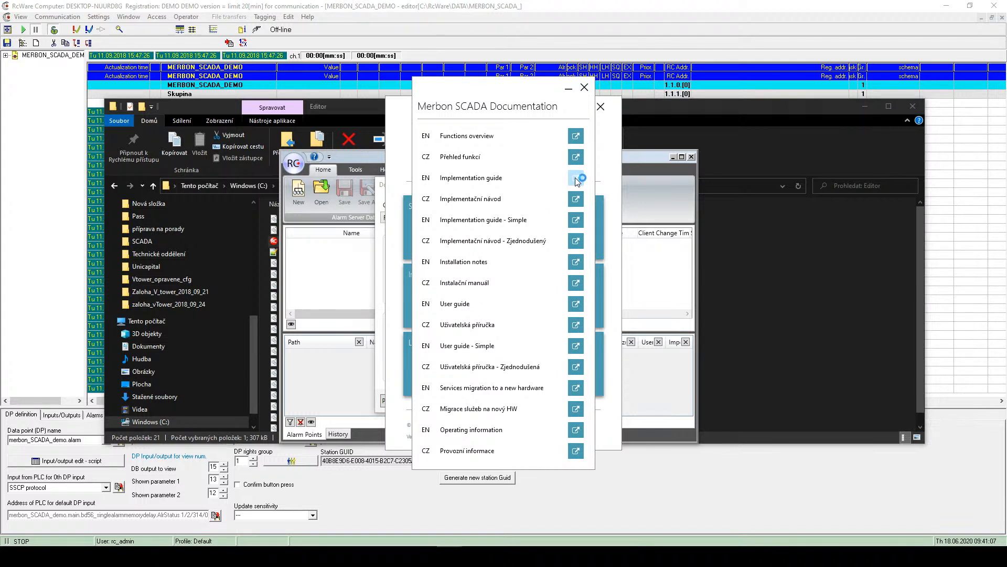
pyautogui.click(586, 87)
# Bring the implementation guide PDF forward and check the Alarm Server address it references
pyautogui.click(600, 107)
pyautogui.moveTo(1006, 252); pyautogui.dragTo(472, 37)
pyautogui.scroll(-5, 579, 217)
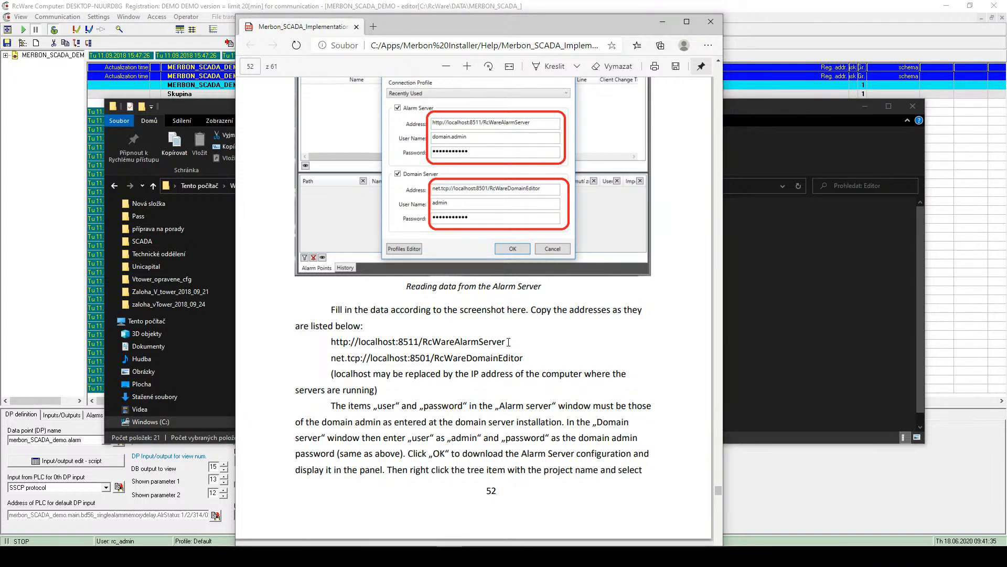
pyautogui.moveTo(508, 341); pyautogui.dragTo(443, 343)
pyautogui.click(443, 343)
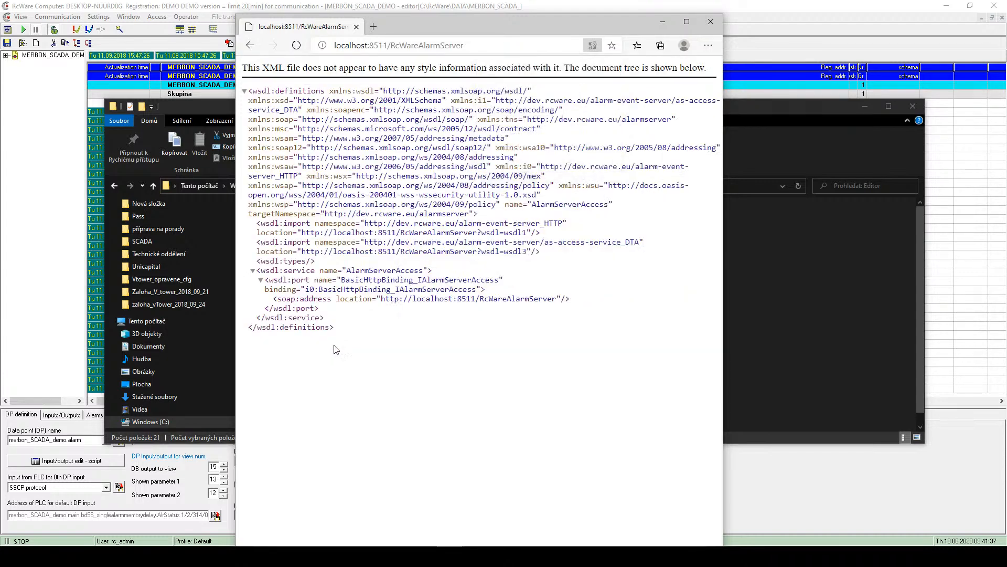
pyautogui.click(250, 45)
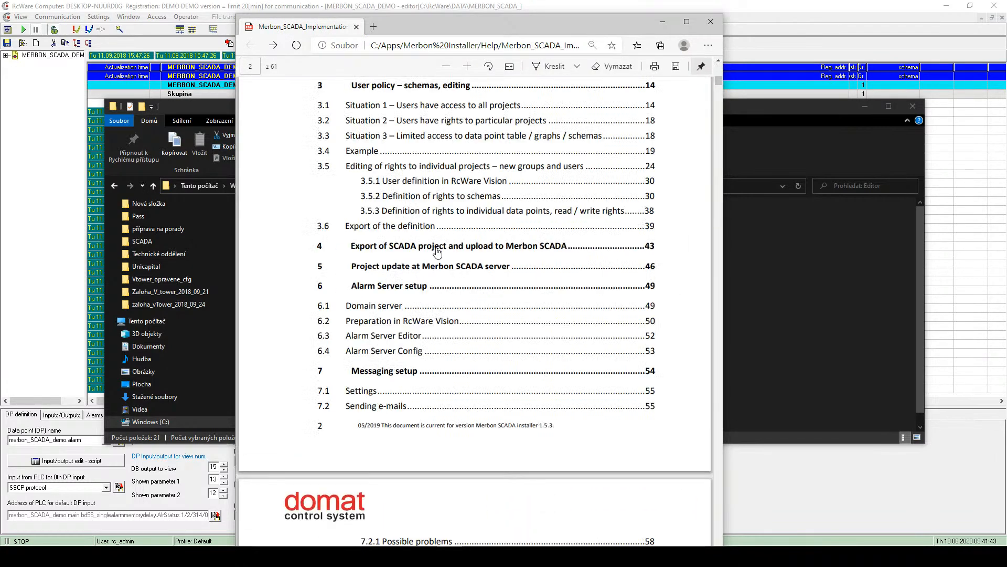
# Jump to section 6.4 Alarm Server Config and scroll to page 52
pyautogui.click(412, 351)
pyautogui.scroll(-10, 440, 257)
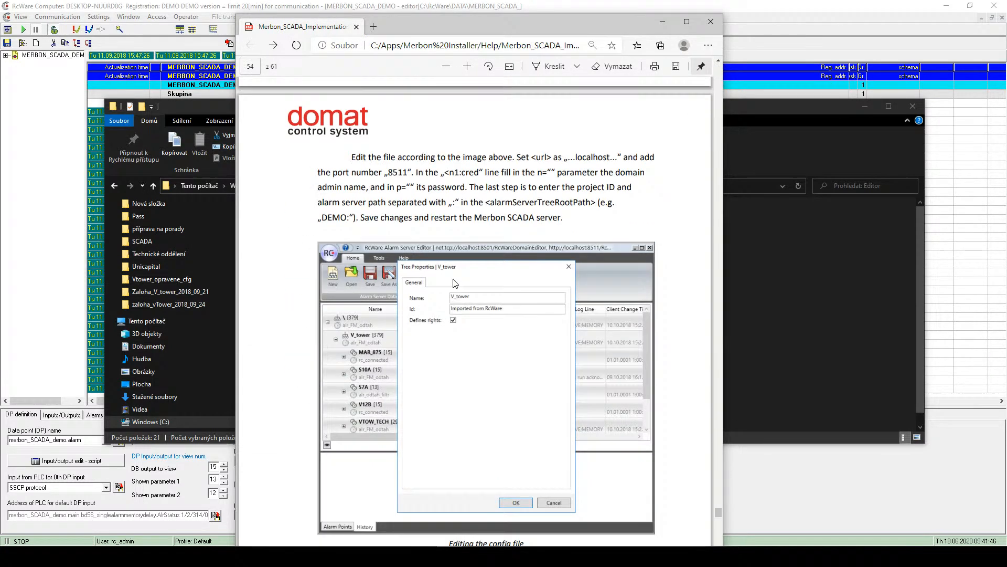
pyautogui.scroll(12, 487, 302)
pyautogui.scroll(14, 487, 302)
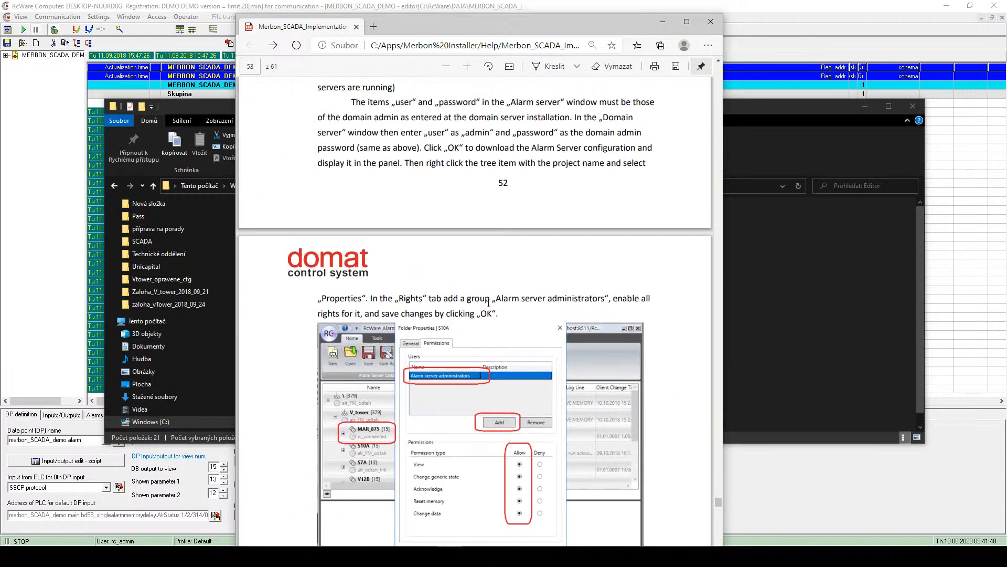
pyautogui.click(465, 256)
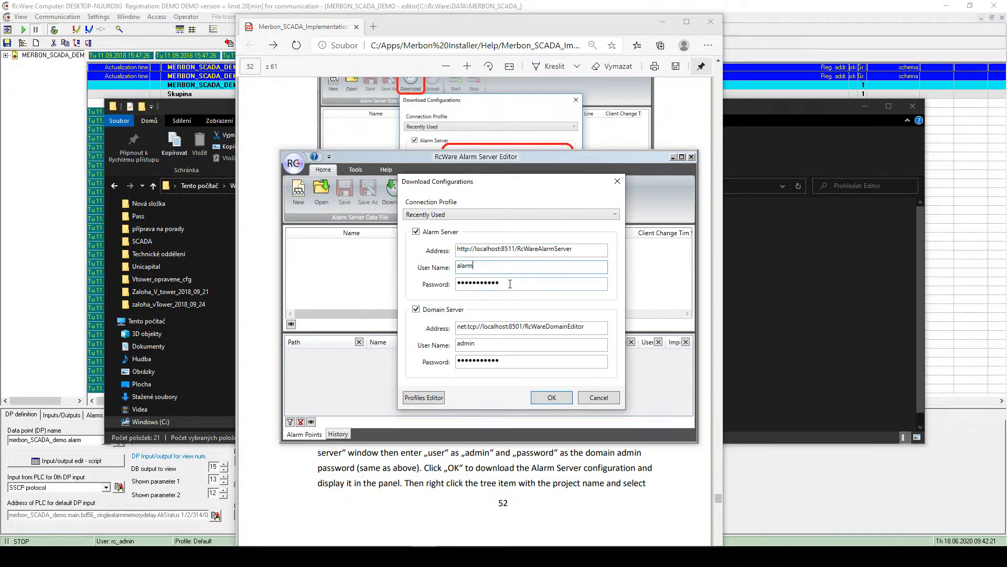
# Enter the alarm account's password, check the Domain Server user name and address, and confirm the download
pyautogui.press('Tab')
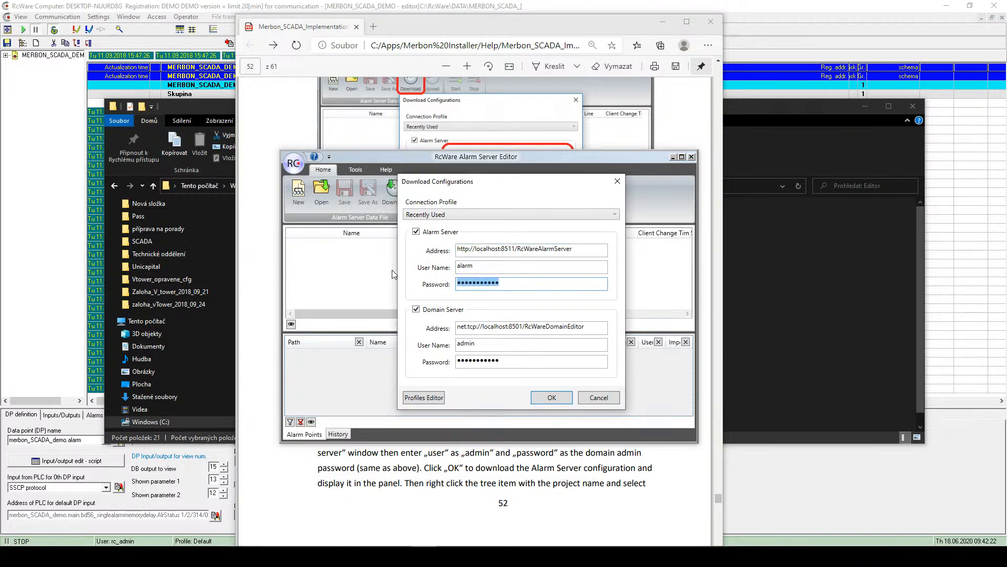
pyautogui.write('•••••••••••')
pyautogui.click(478, 345)
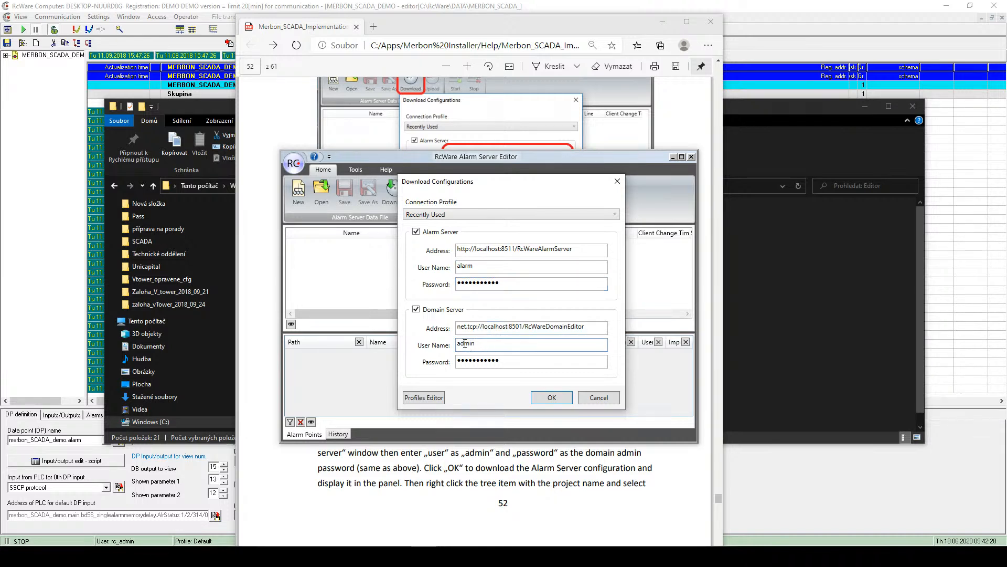
pyautogui.moveTo(482, 343); pyautogui.dragTo(454, 348)
pyautogui.moveTo(590, 327); pyautogui.dragTo(505, 341)
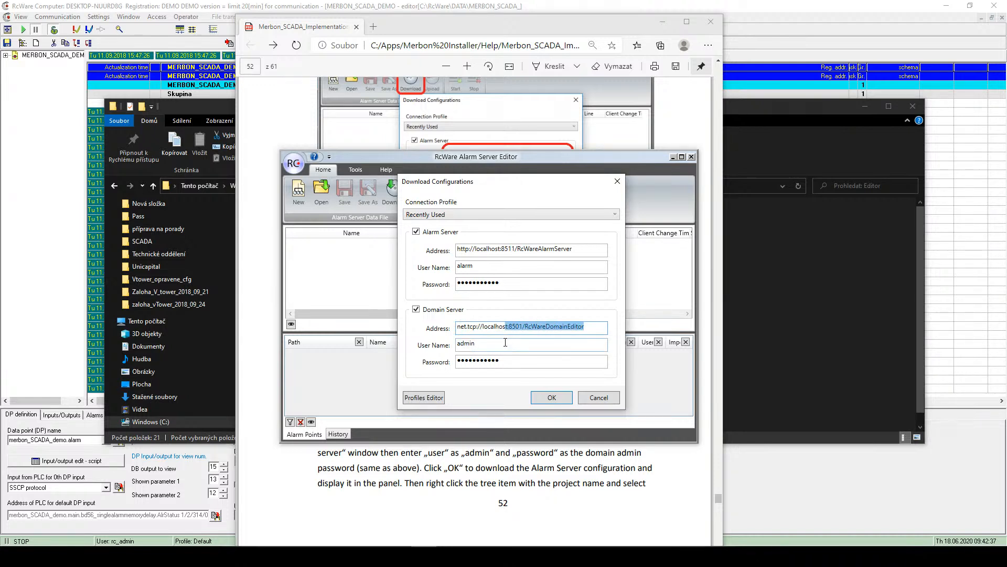
pyautogui.click(505, 342)
pyautogui.moveTo(484, 343); pyautogui.dragTo(438, 362)
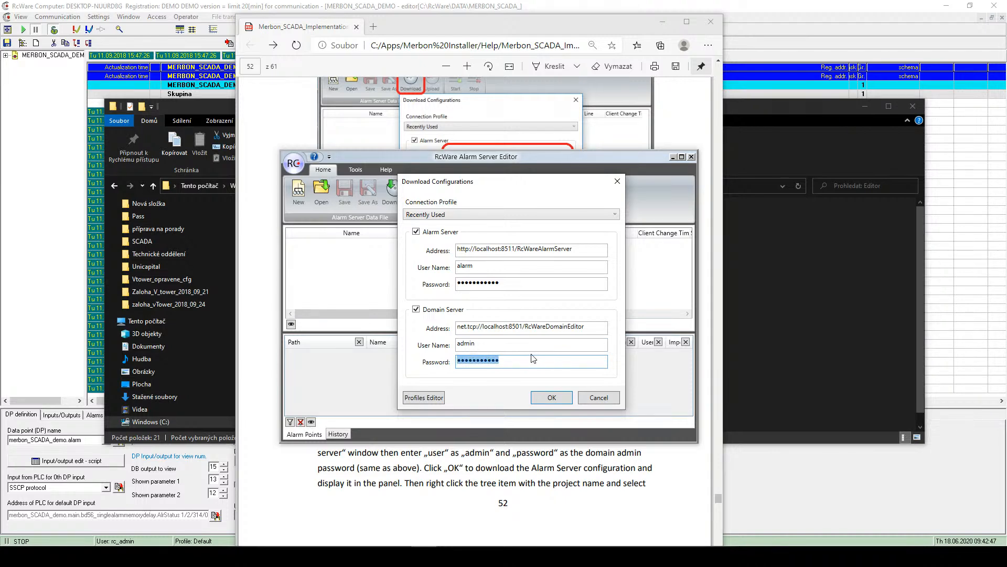
pyautogui.press('Return')
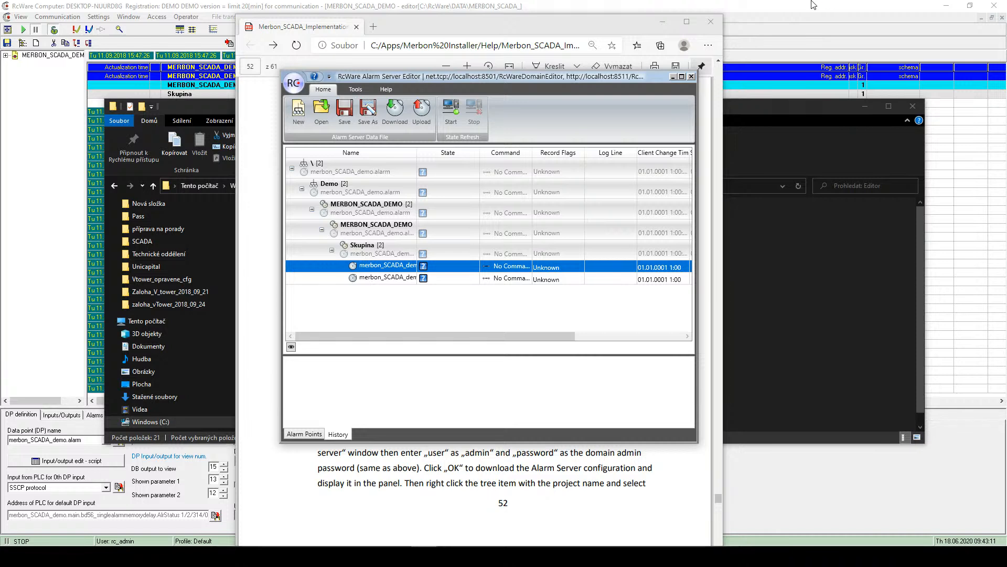
# Open Folder Properties for the MERBON_SCADA_DEMO [2] folder from its context menu
pyautogui.click(386, 230)
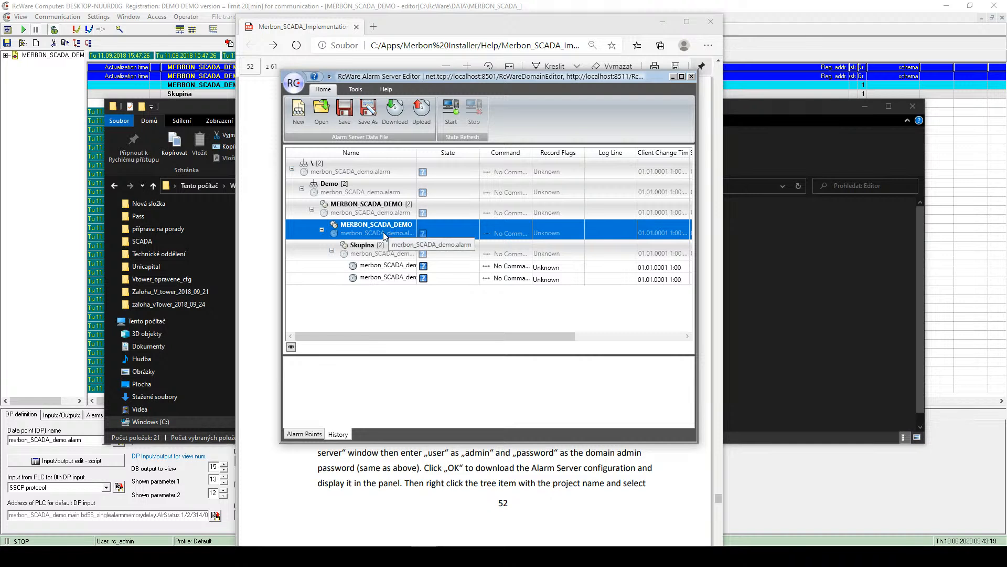
pyautogui.click(362, 211)
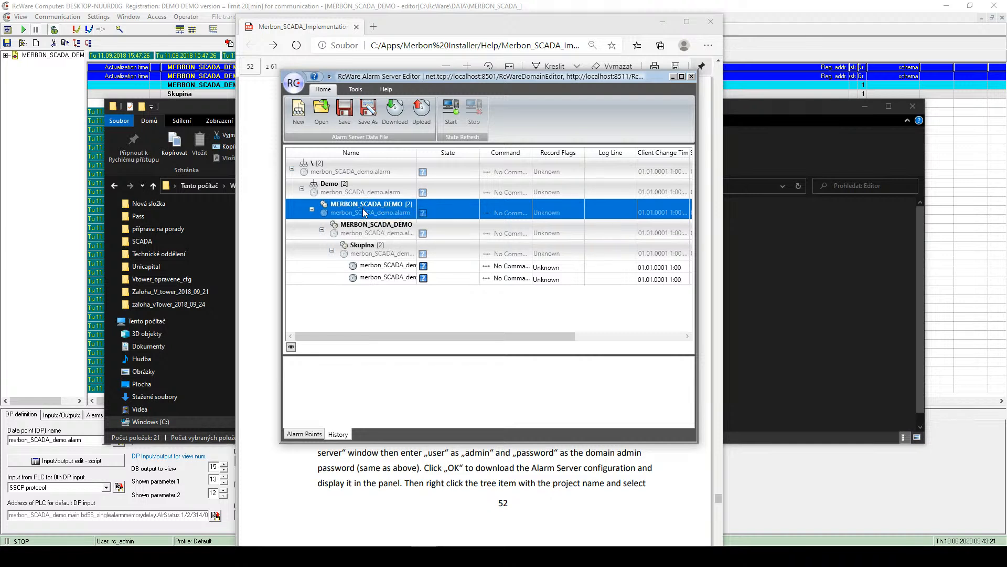
pyautogui.rightClick(362, 211)
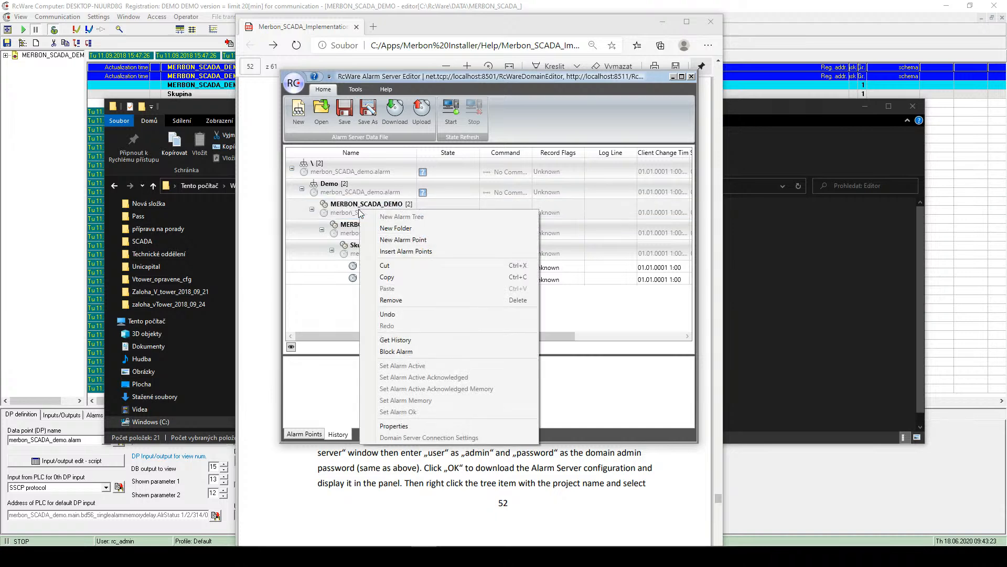
pyautogui.press('Escape')
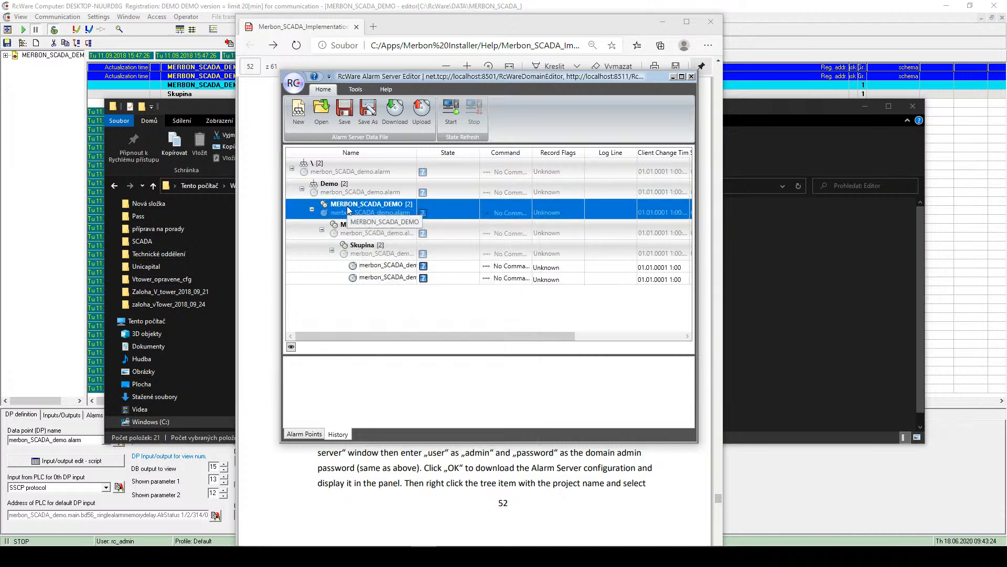
pyautogui.rightClick(349, 210)
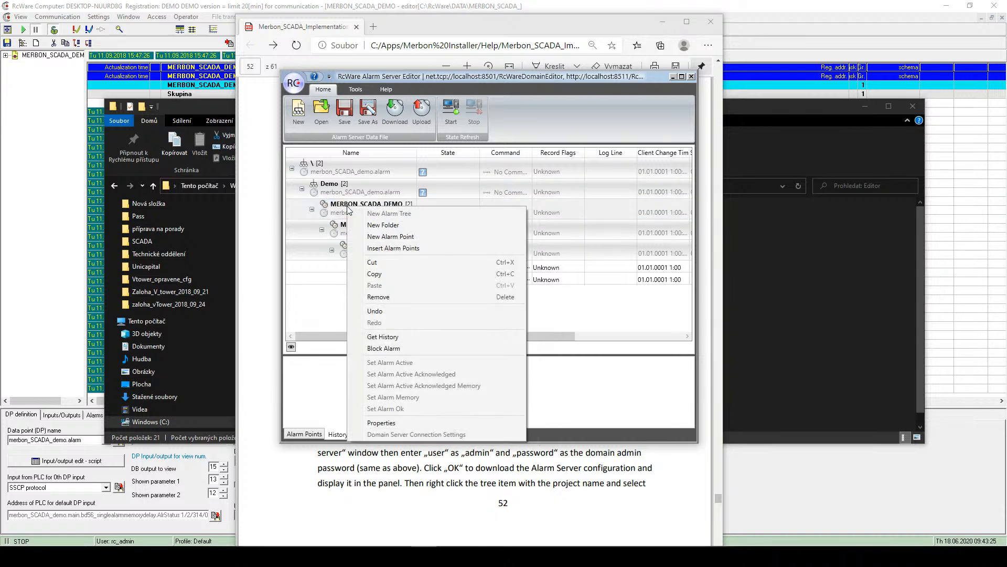
pyautogui.click(400, 423)
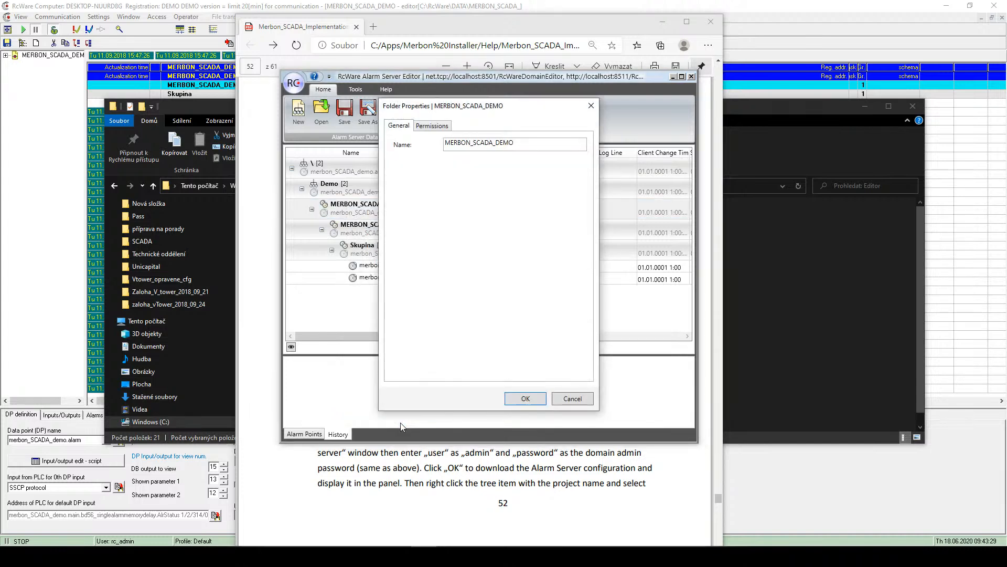
pyautogui.click(591, 105)
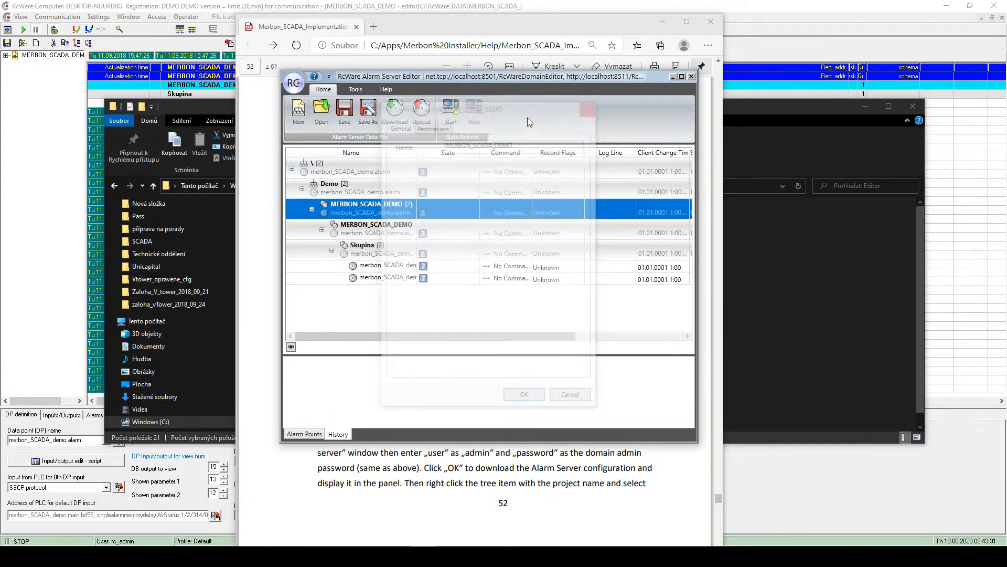
pyautogui.rightClick(347, 212)
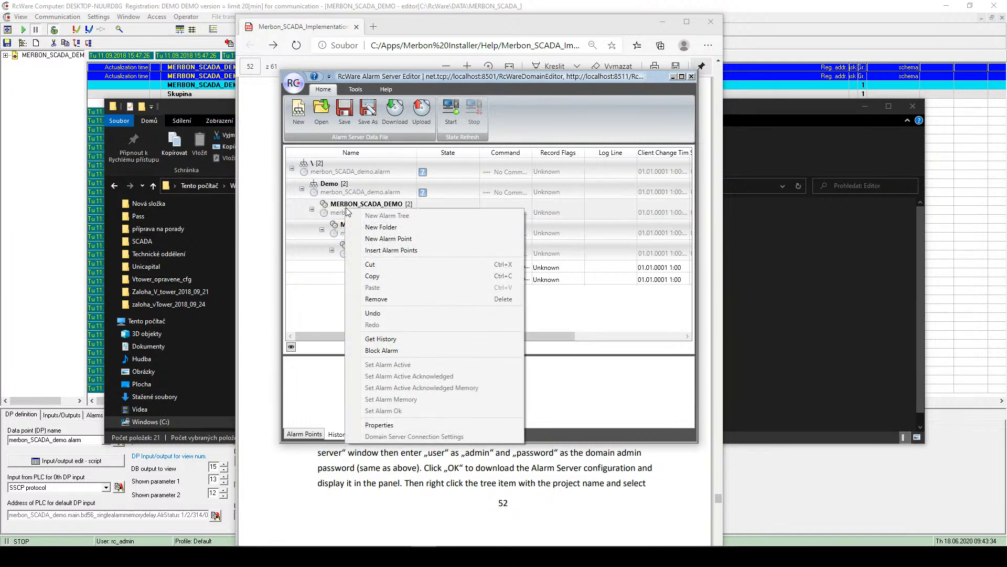
pyautogui.click(418, 424)
# On Permissions, add the Alarm server administrators group to the MERBON_SCADA_DEMO folder
pyautogui.click(431, 125)
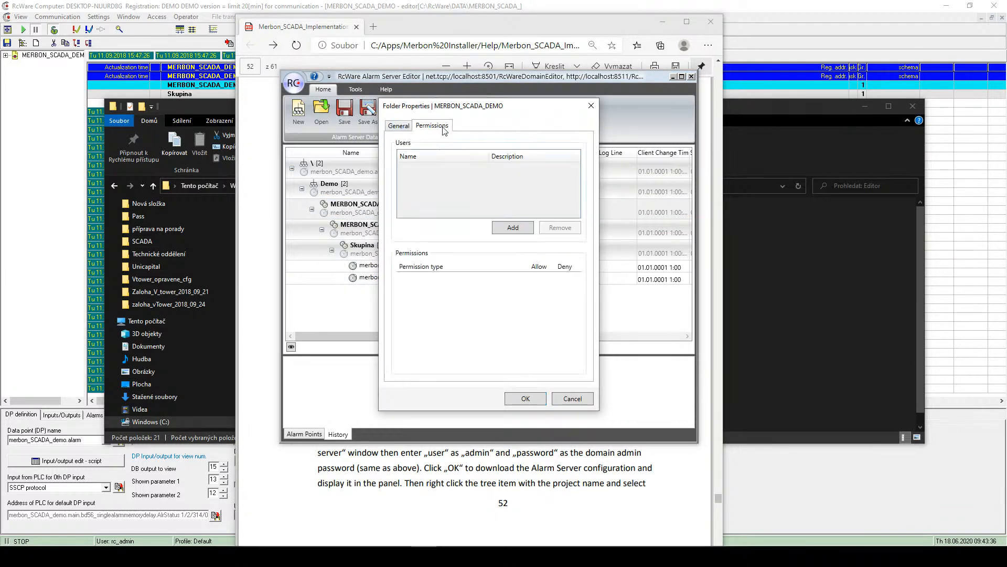
pyautogui.click(513, 227)
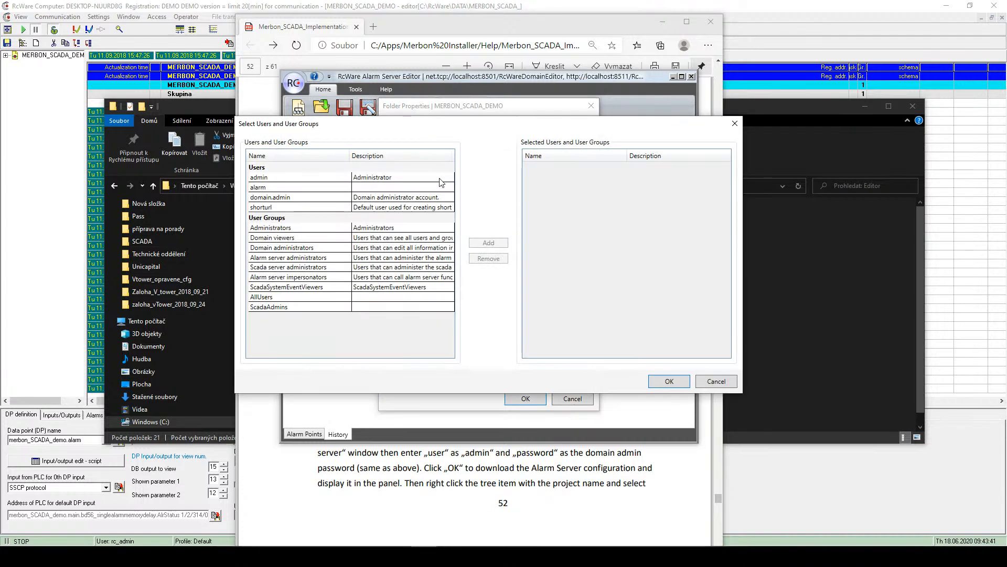
pyautogui.moveTo(429, 125); pyautogui.dragTo(388, 139)
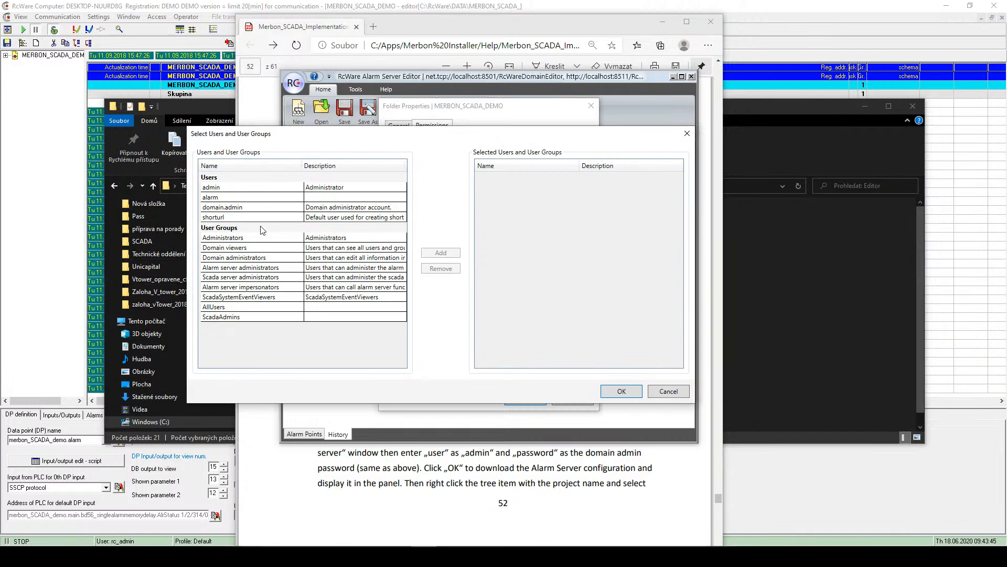
pyautogui.click(292, 258)
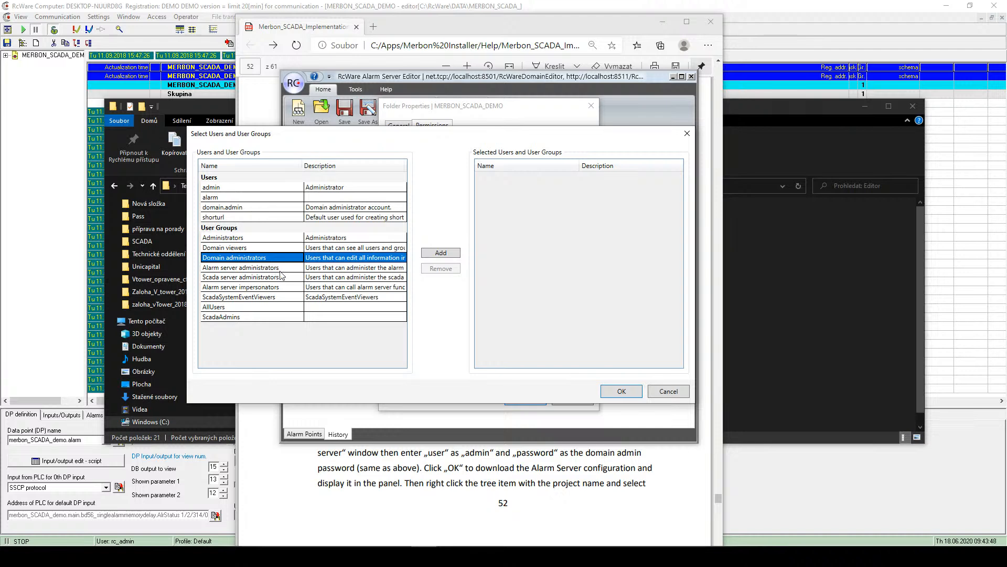
pyautogui.click(278, 269)
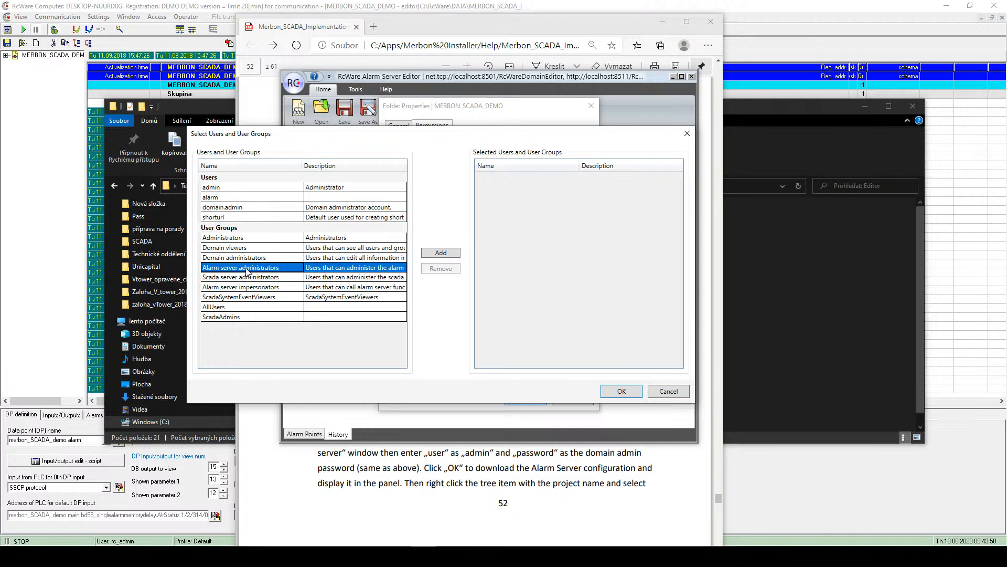
pyautogui.click(427, 256)
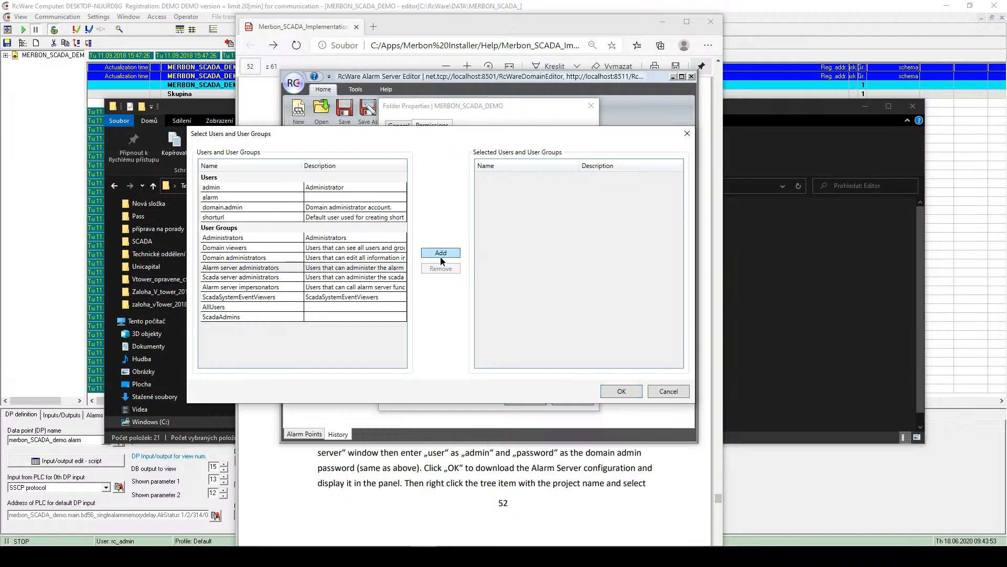
pyautogui.click(621, 391)
# Allow View, Change generic state, Acknowledge, Reset memory and Change data, then save
pyautogui.click(539, 281)
pyautogui.click(539, 297)
pyautogui.click(539, 313)
pyautogui.click(539, 329)
pyautogui.click(539, 344)
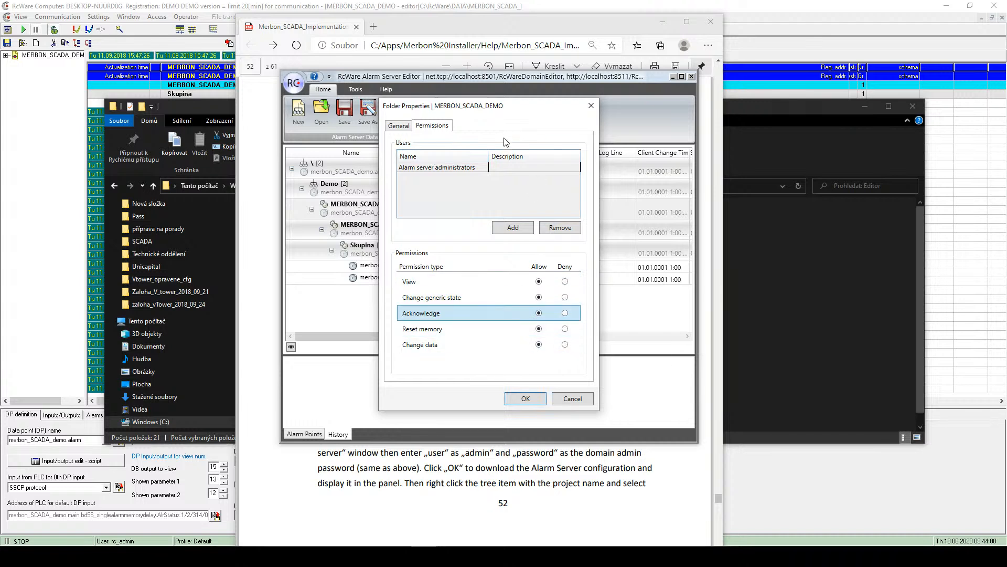
pyautogui.click(537, 399)
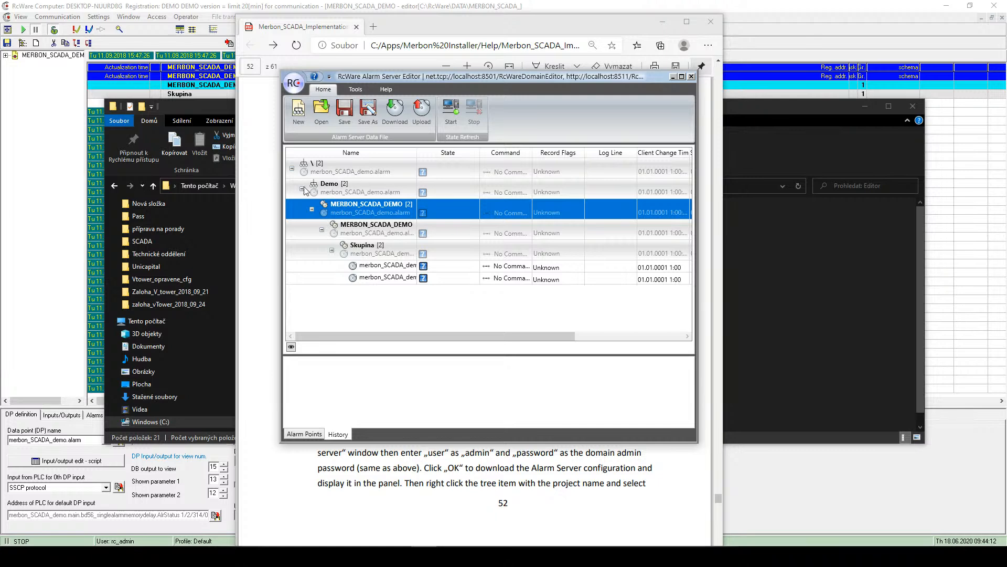
# Upload the configuration to the alarm server, then download it again
pyautogui.click(423, 122)
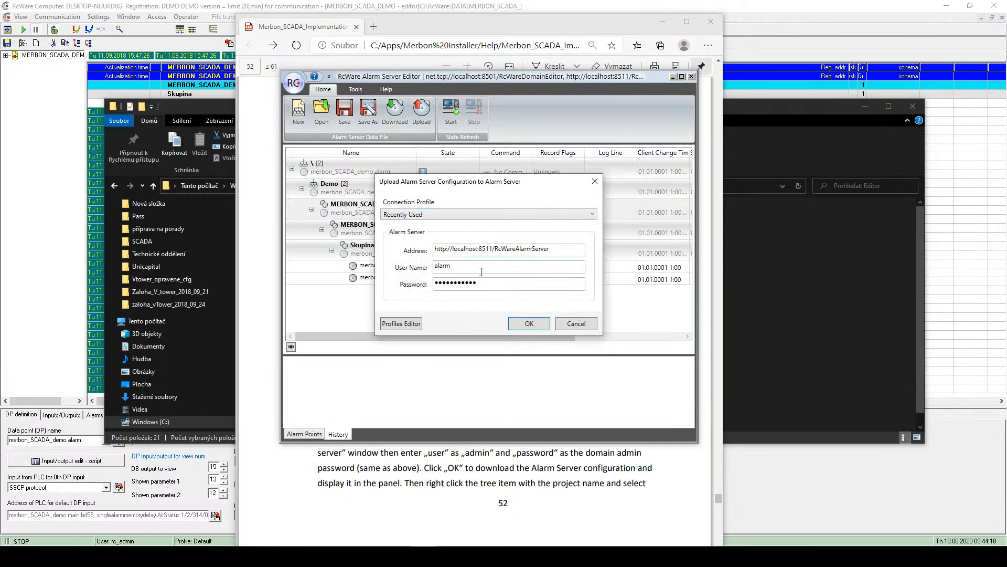
pyautogui.click(533, 326)
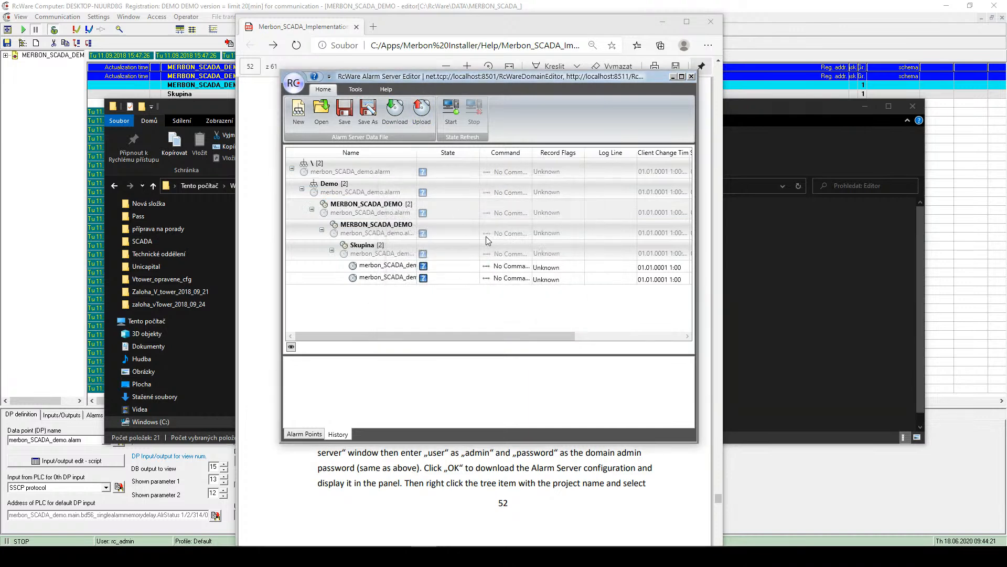
pyautogui.click(395, 112)
pyautogui.click(524, 357)
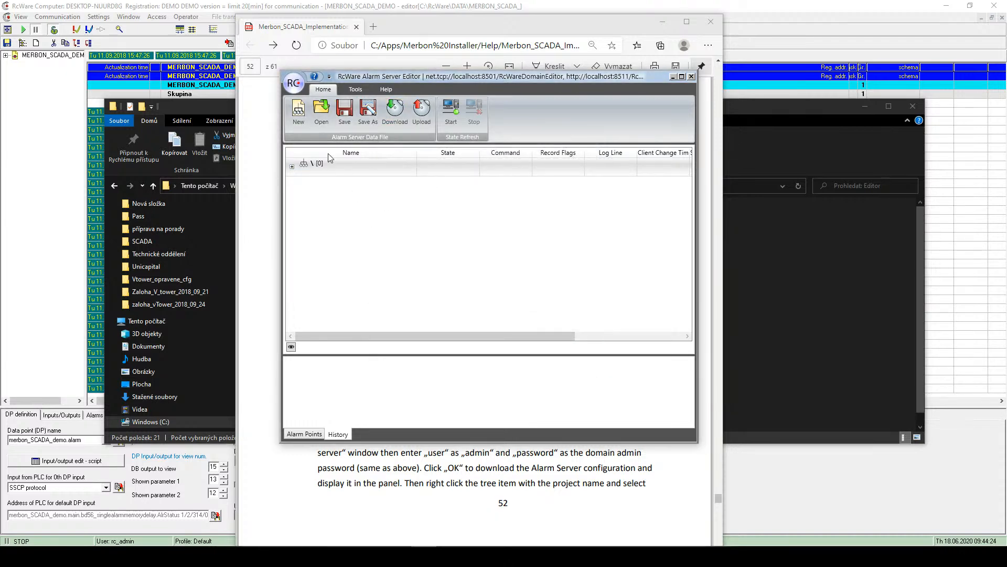
# Expand the alarm tree, review MERBON_SCADA_DEMO's folder permissions, and close the dialog
pyautogui.click(295, 164)
pyautogui.click(292, 168)
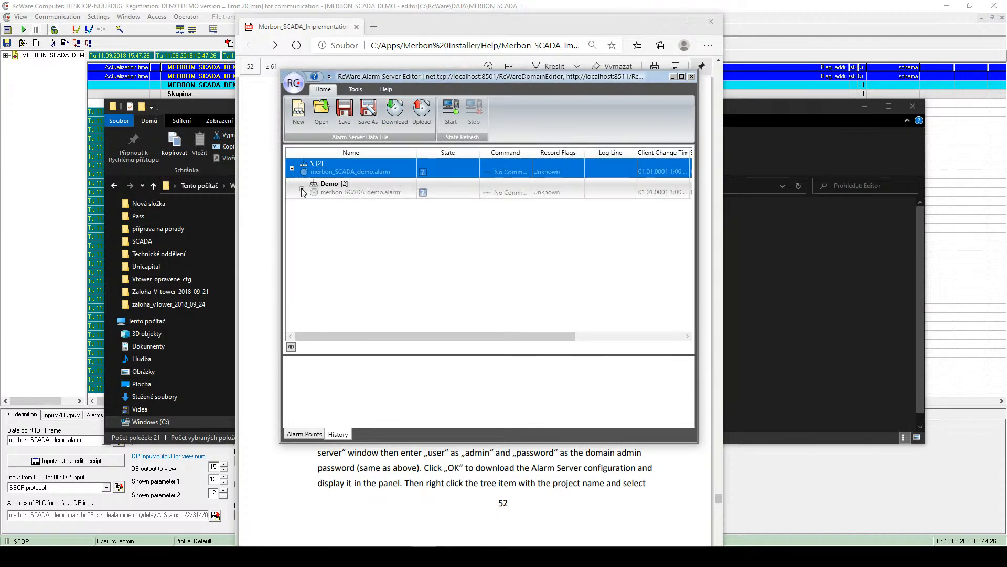
pyautogui.click(302, 188)
pyautogui.click(334, 215)
pyautogui.rightClick(335, 214)
pyautogui.click(411, 428)
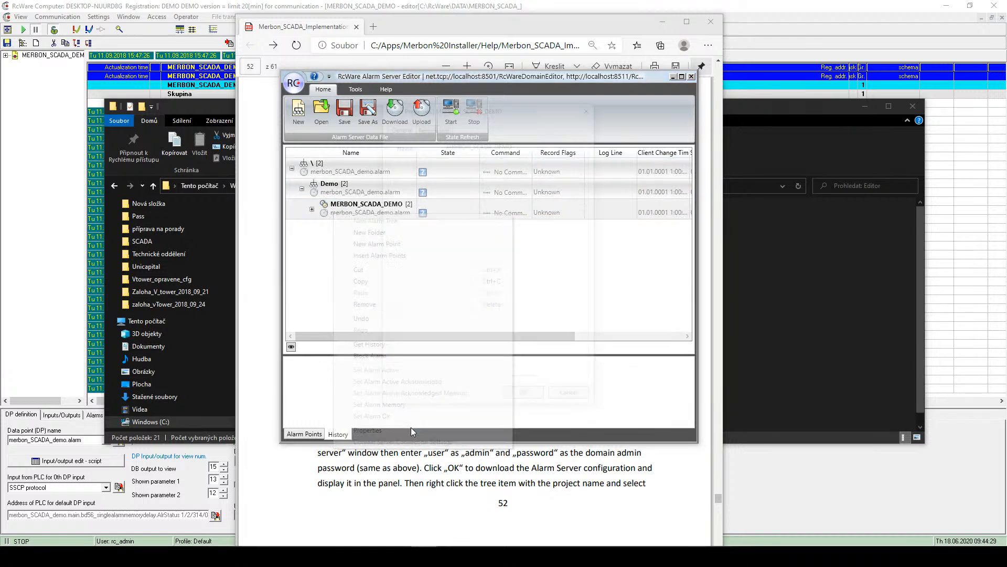
pyautogui.click(431, 126)
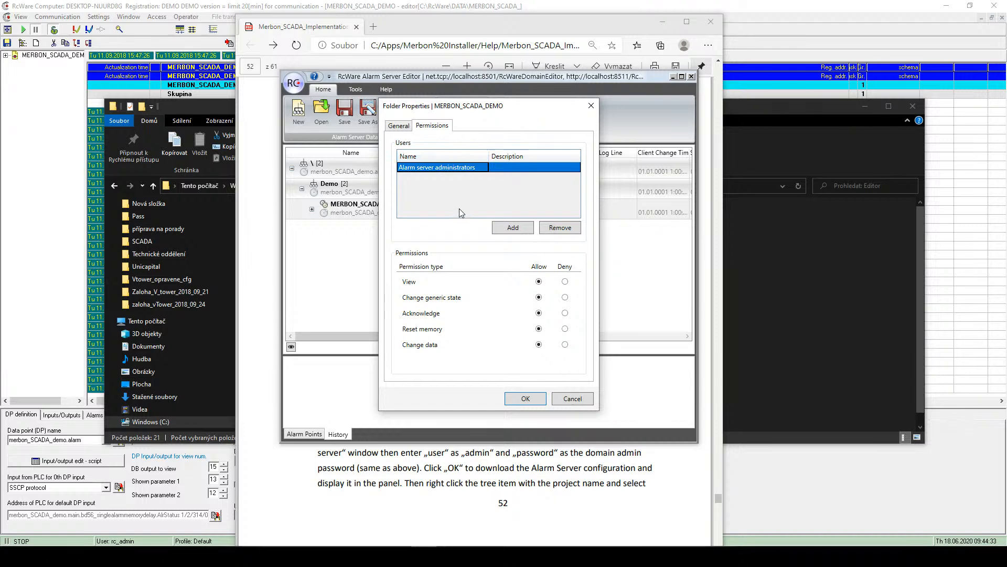
pyautogui.click(592, 106)
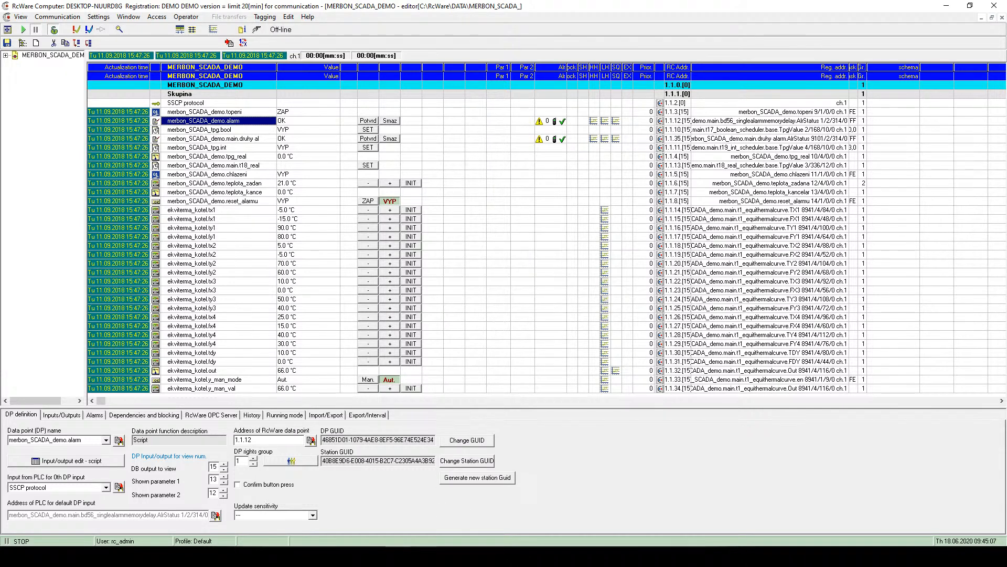
# Minimise the Alarm Server Editor, glance at the Edit menu, and open the Settings menu
pyautogui.click(424, 556)
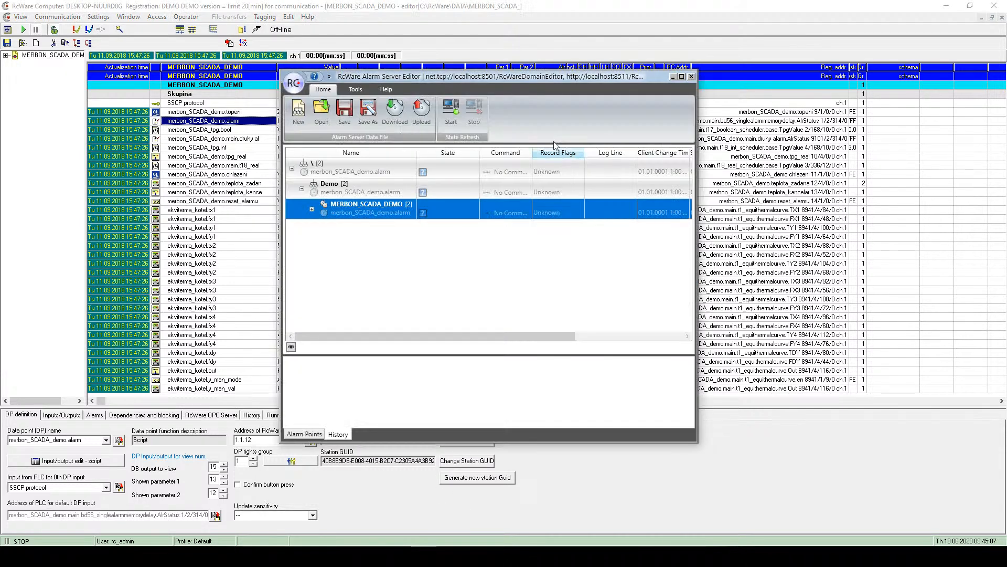
pyautogui.click(674, 77)
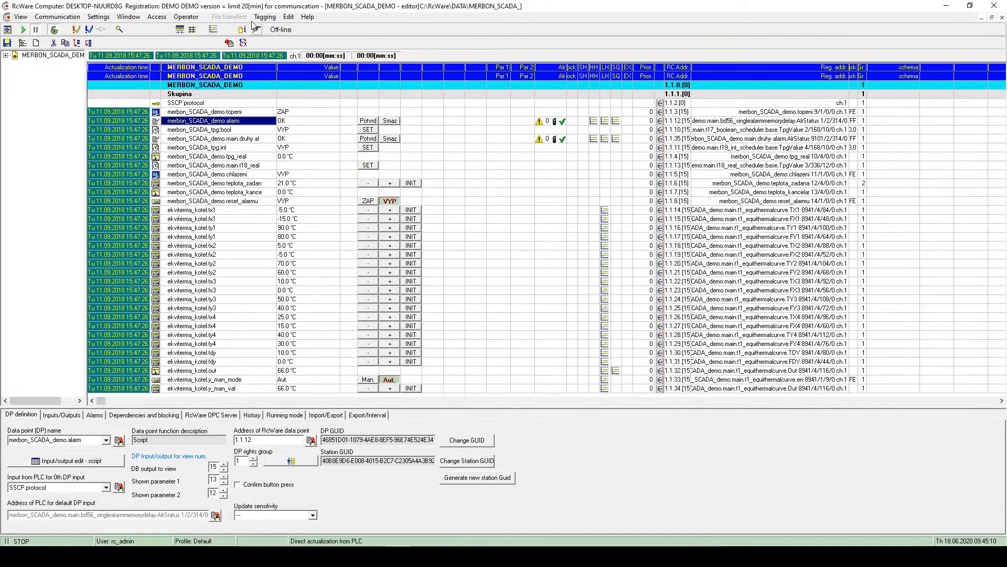
pyautogui.click(288, 17)
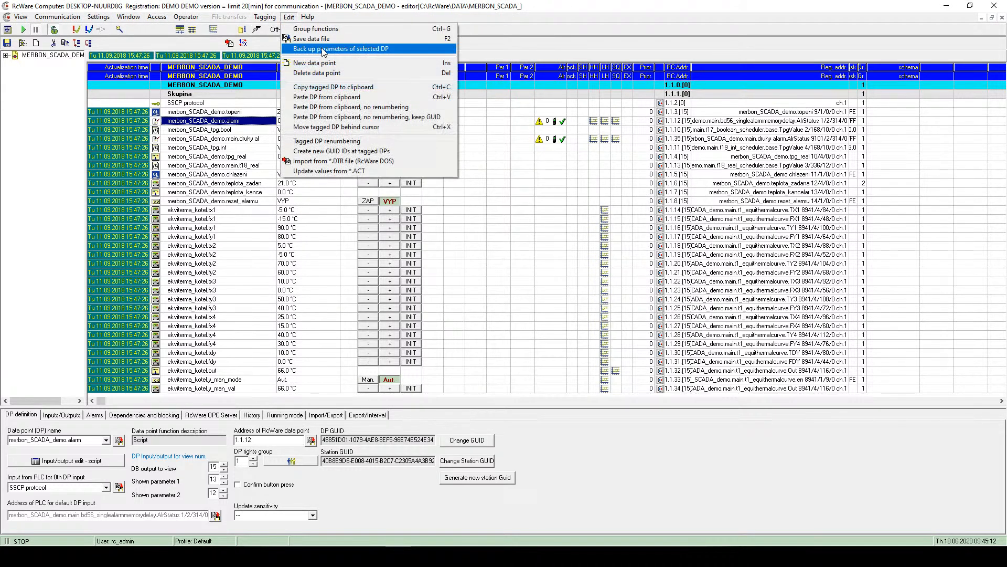
pyautogui.click(492, 5)
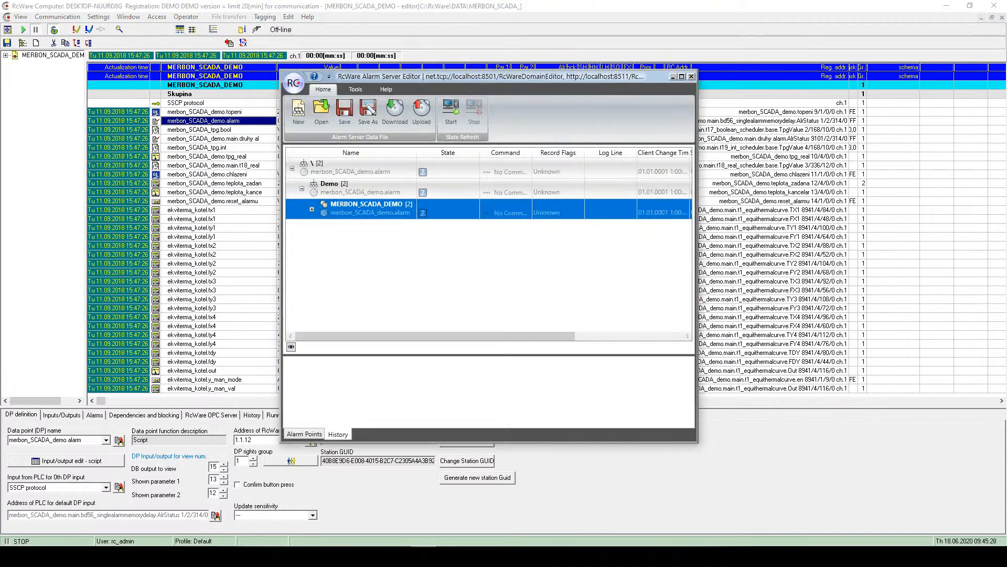
pyautogui.click(398, 556)
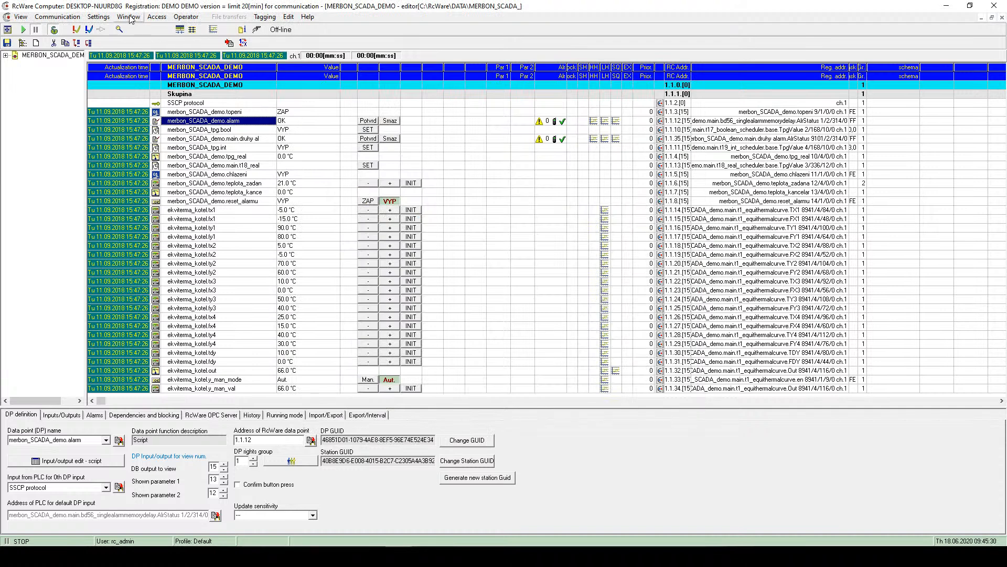
pyautogui.click(97, 18)
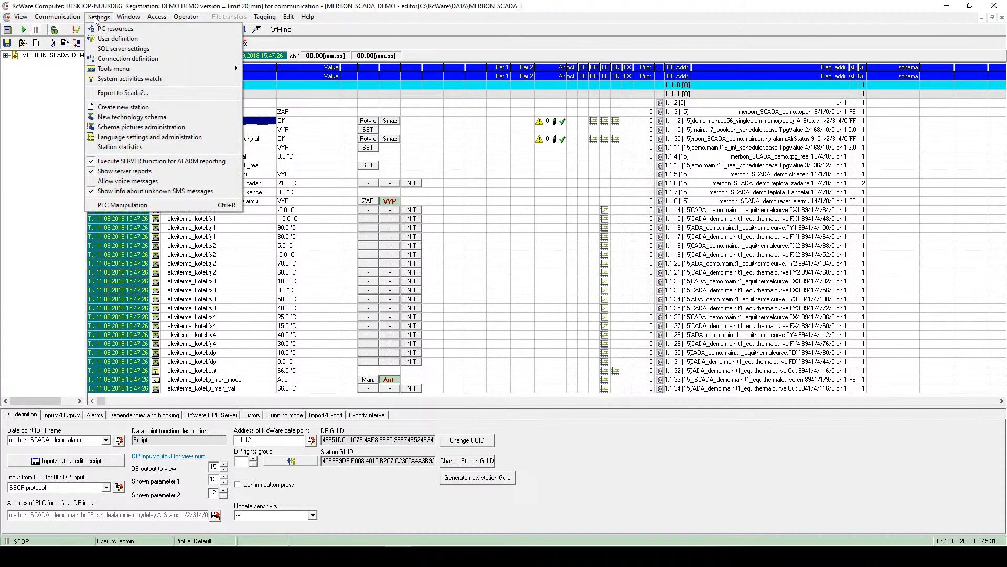
# Browse the Settings options through to the Export to Scada2 settings
pyautogui.click(115, 29)
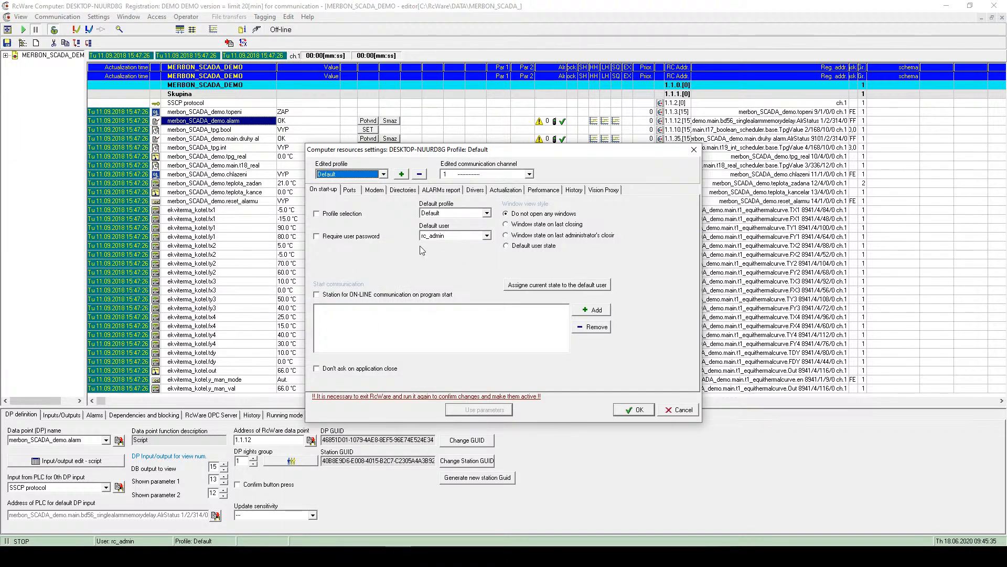
pyautogui.click(438, 190)
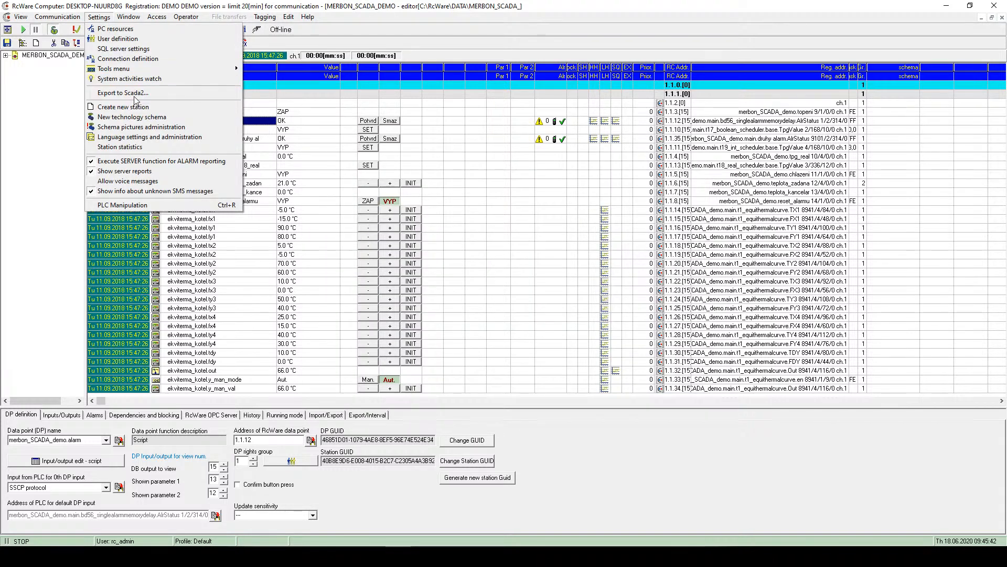
pyautogui.click(131, 105)
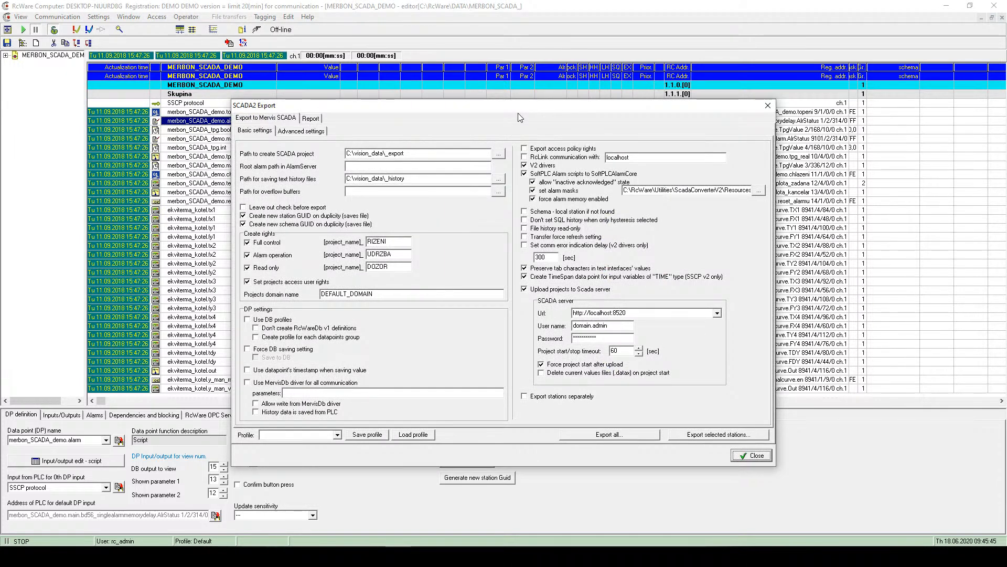
# Export the MERBON_SCADA_DEMO station to C:\vision_data\_export and return to the PDF manual
pyautogui.click(719, 435)
pyautogui.click(442, 238)
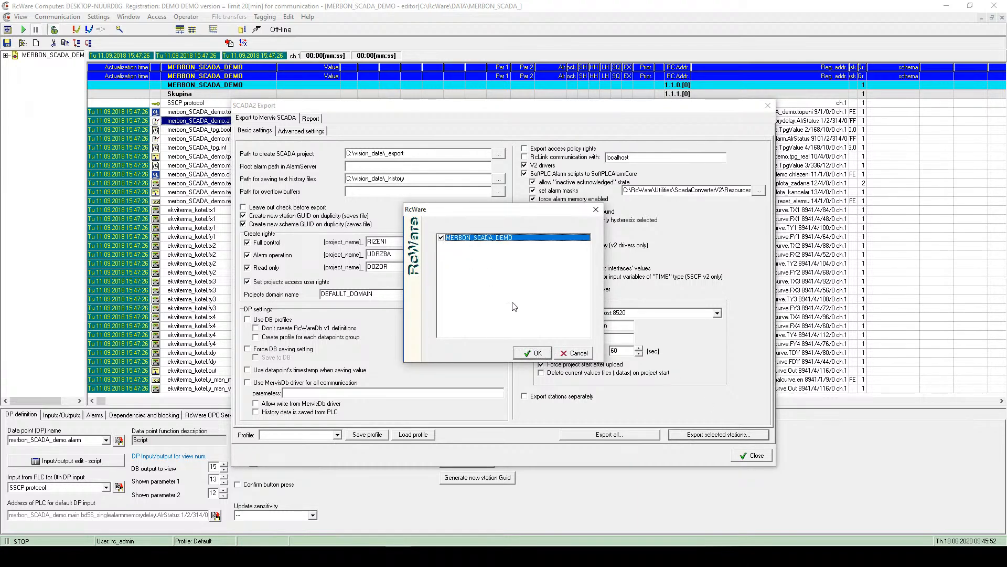
pyautogui.click(544, 359)
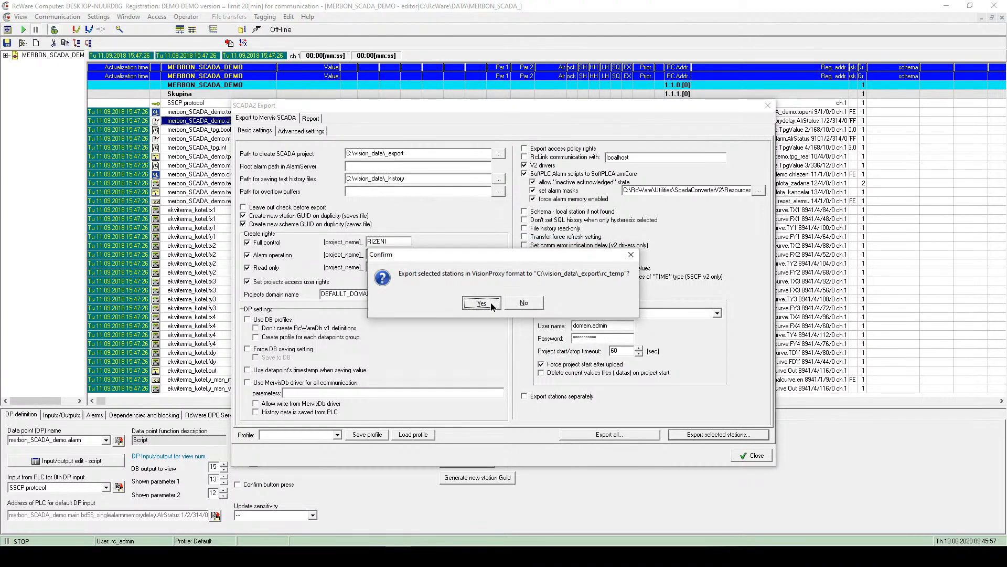
pyautogui.click(429, 300)
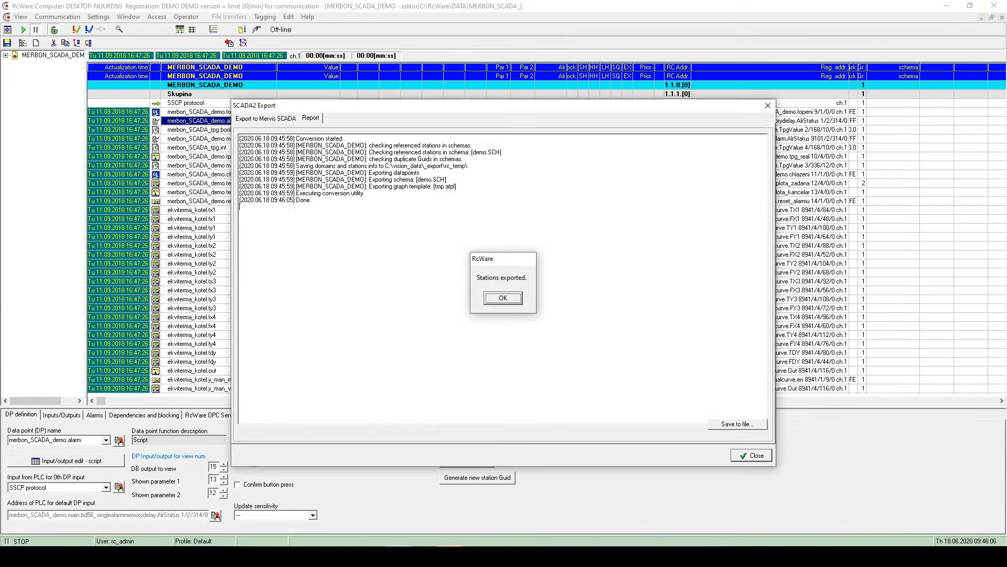
pyautogui.press('Return')
pyautogui.hotkey('alt', 'Tab')
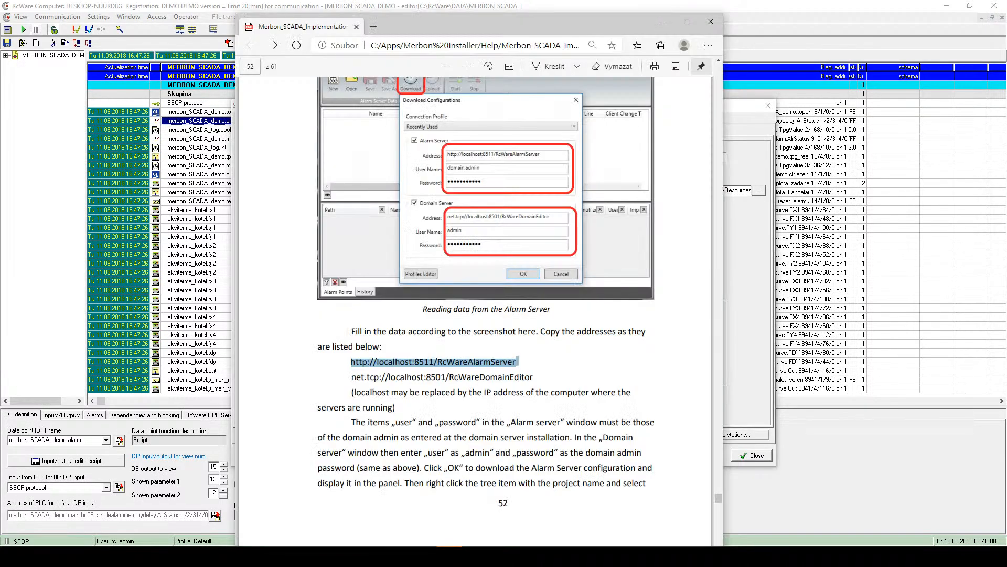
# Close the PDF manual and open C:\vision_data\_export in File Explorer
pyautogui.click(716, 30)
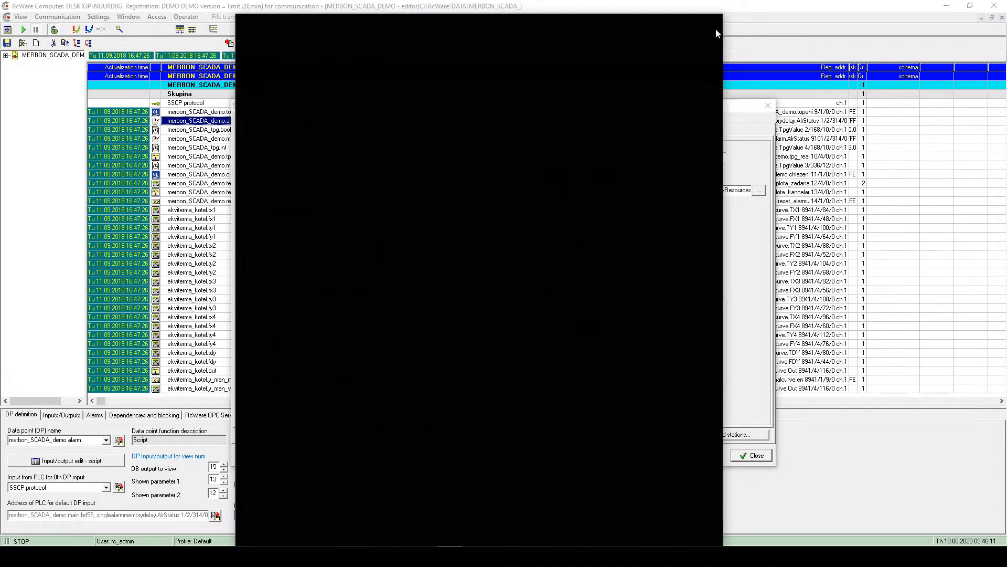
pyautogui.hotkey('alt', 'Tab')
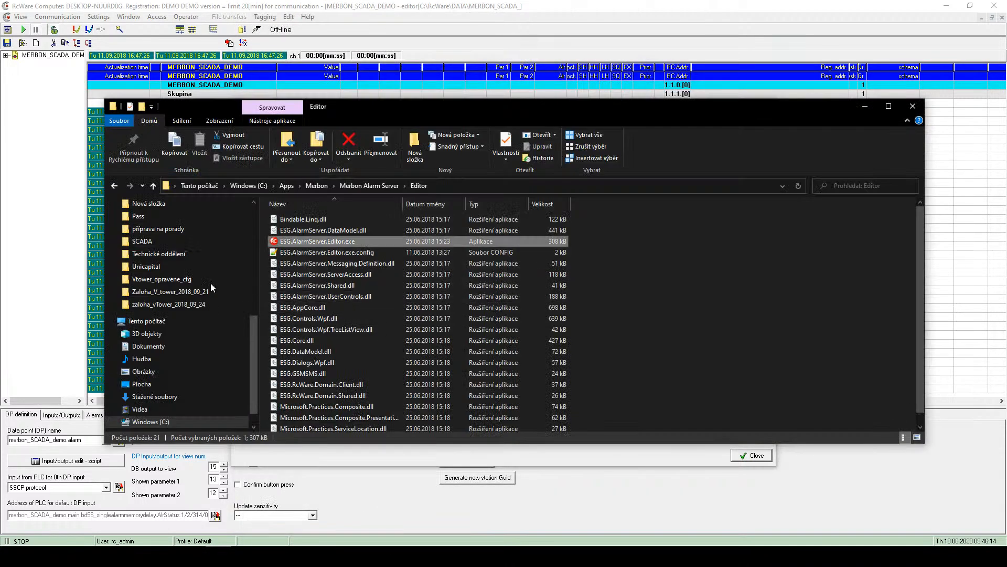
pyautogui.click(142, 321)
pyautogui.click(336, 294)
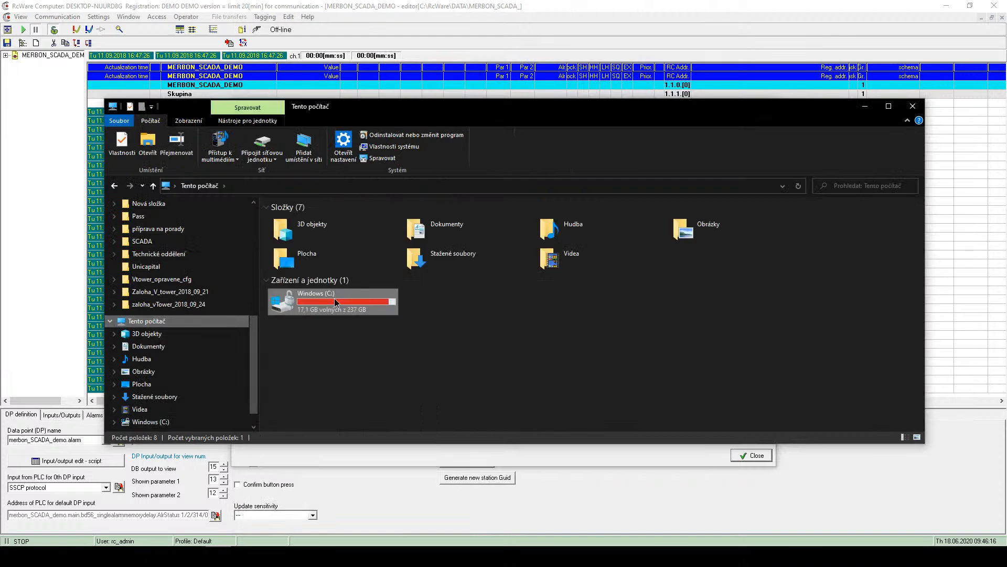
pyautogui.doubleClick(335, 292)
pyautogui.scroll(-1, 333, 298)
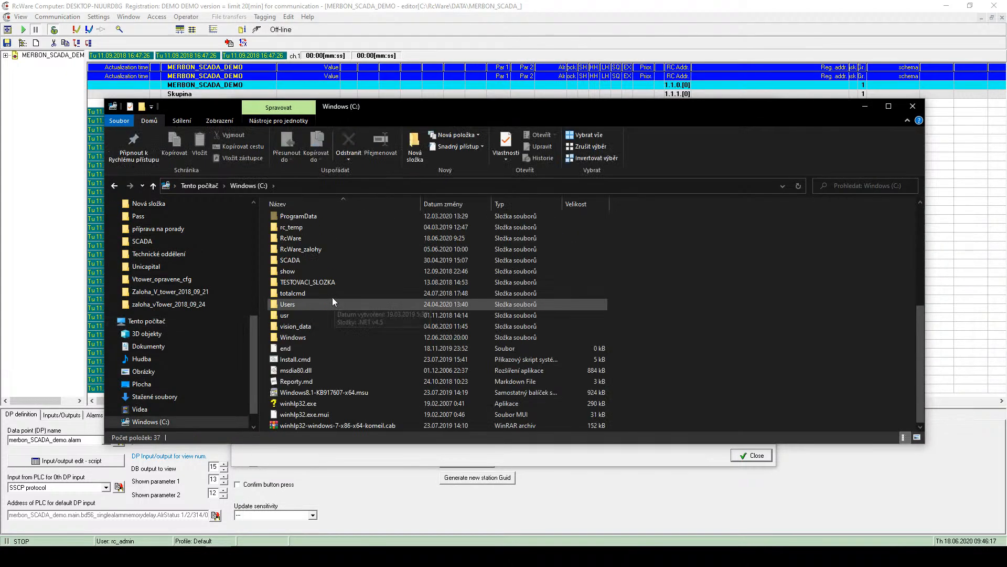
pyautogui.doubleClick(307, 326)
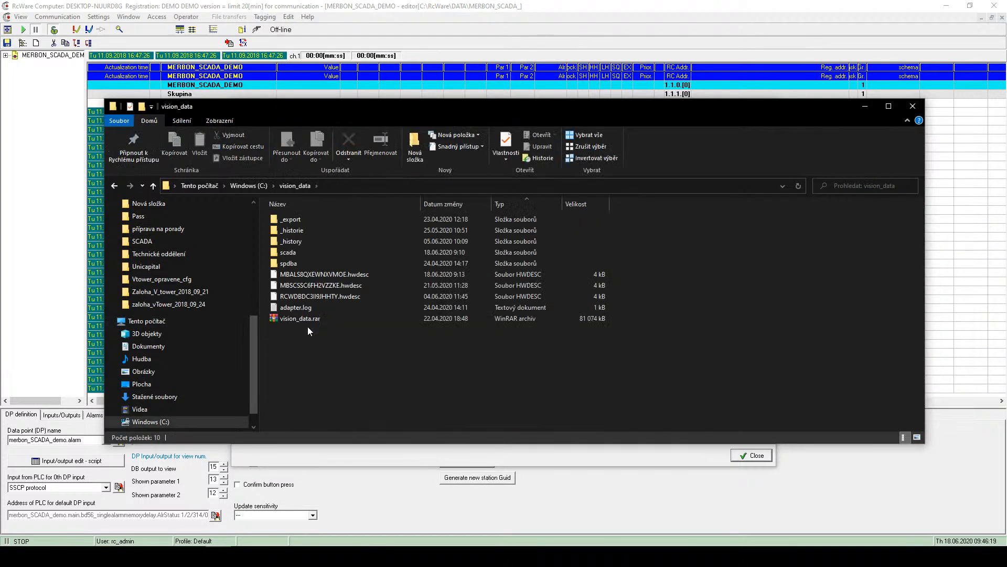
pyautogui.doubleClick(316, 219)
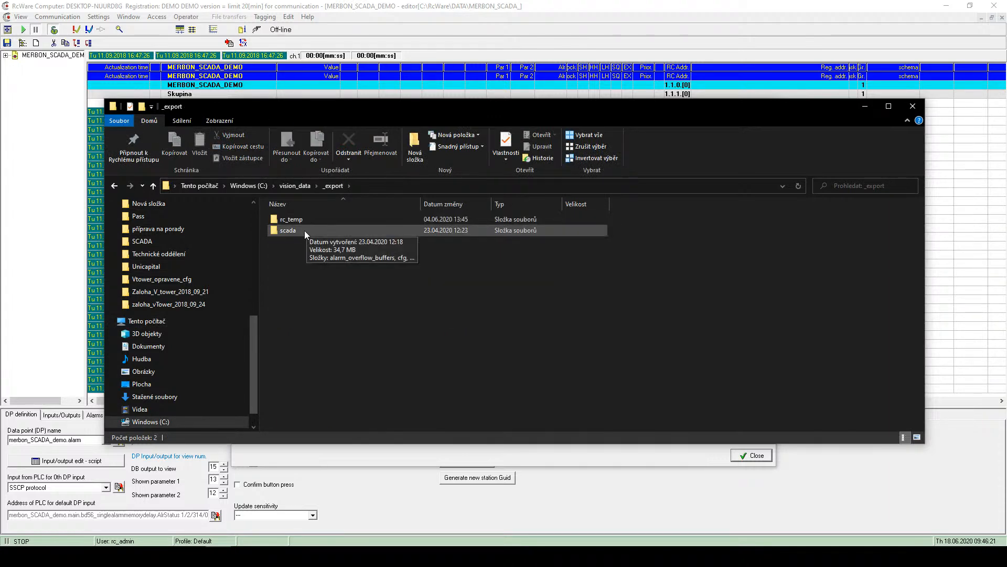
# Copy the newest project folder from _export\scada\projects
pyautogui.click(219, 556)
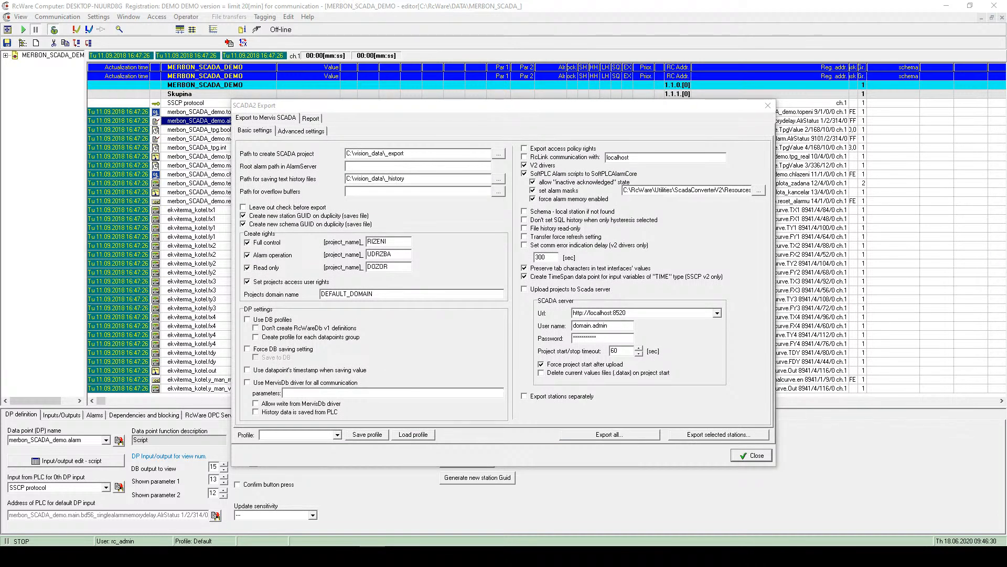
pyautogui.click(219, 556)
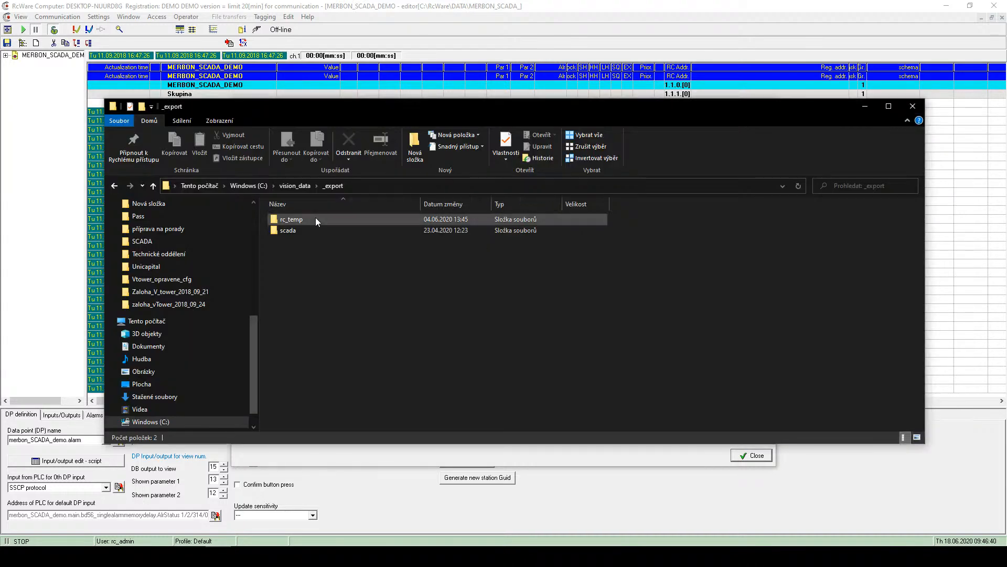
pyautogui.doubleClick(305, 227)
pyautogui.doubleClick(303, 252)
pyautogui.click(300, 219)
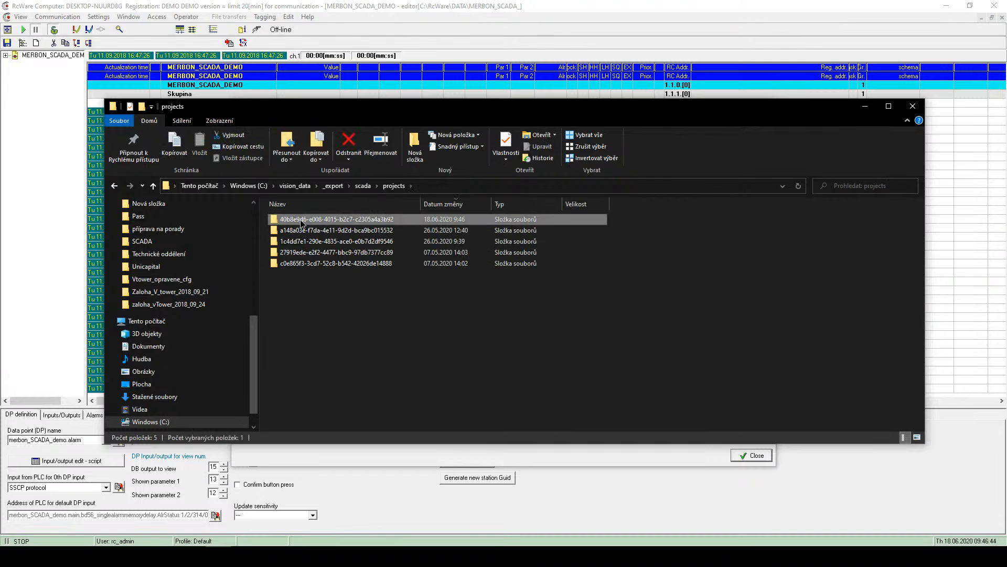
pyautogui.rightClick(301, 218)
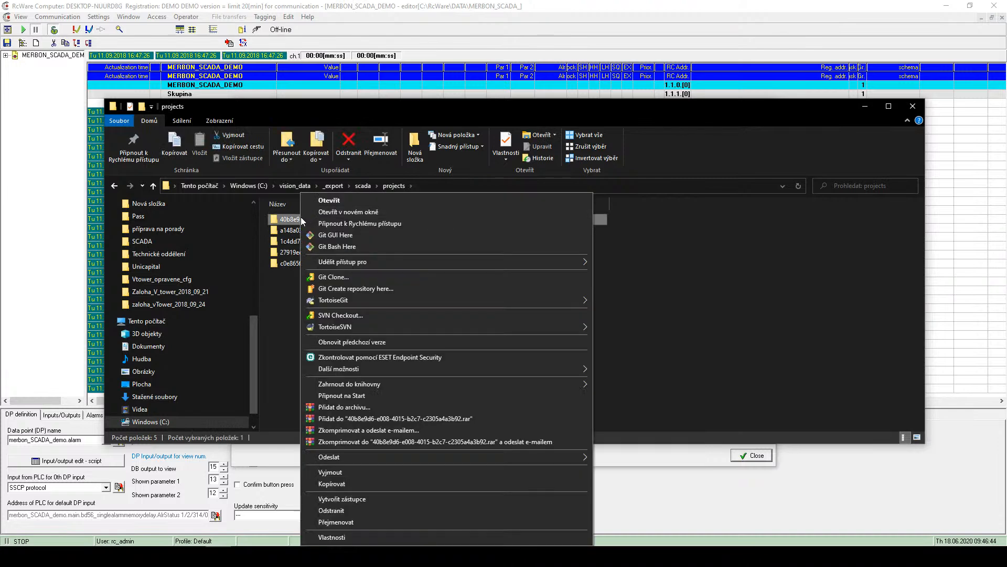
pyautogui.click(367, 482)
# Move the SCADA2 export settings up to reveal the GUIDs, then copy the newest project folder again
pyautogui.click(376, 496)
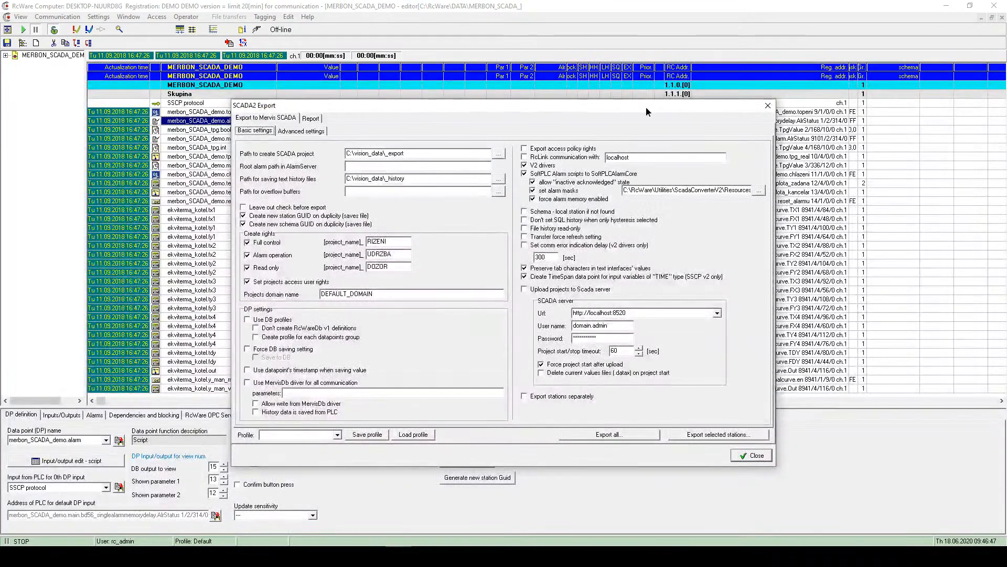
pyautogui.moveTo(646, 107); pyautogui.dragTo(690, 59)
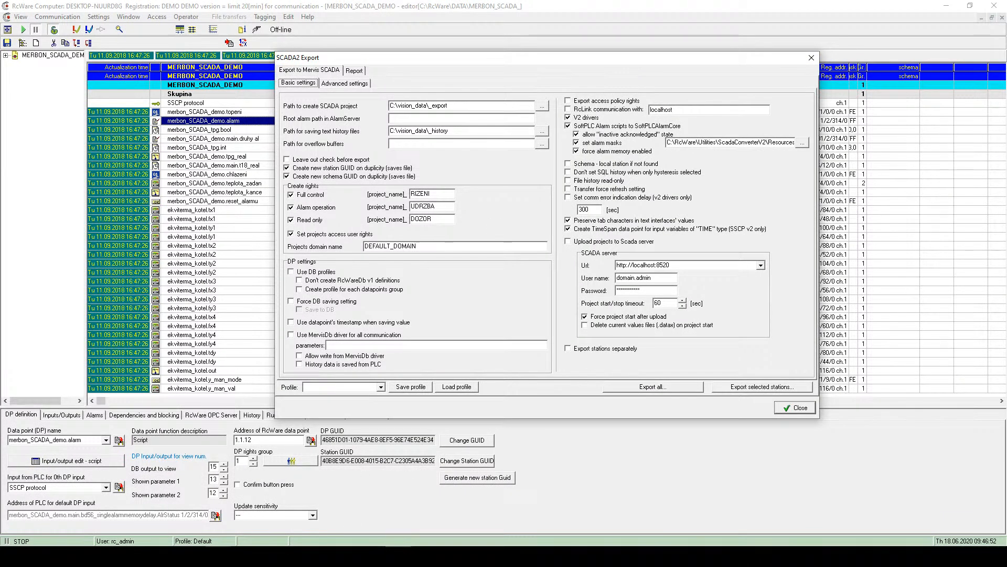
pyautogui.click(218, 555)
pyautogui.rightClick(307, 219)
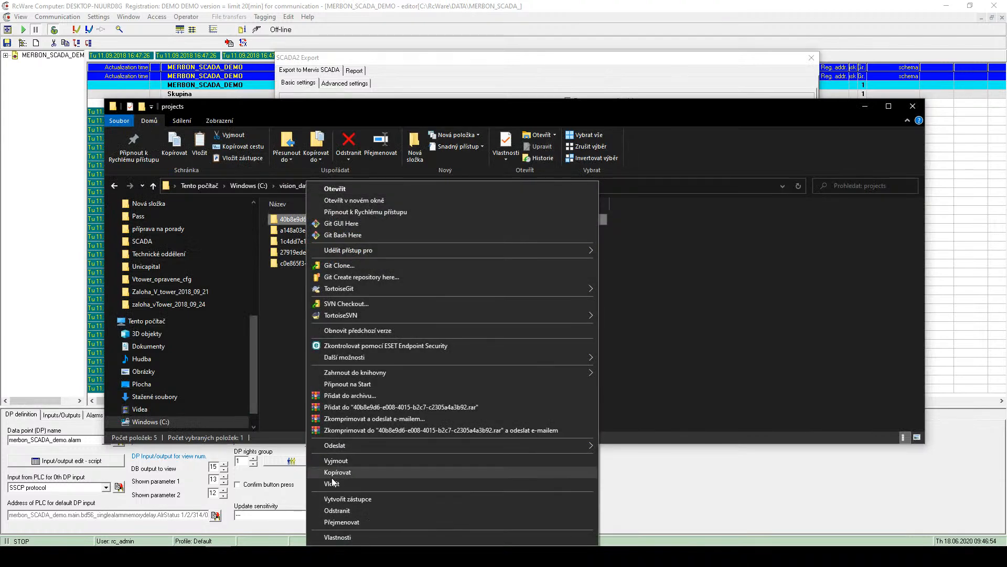
pyautogui.click(338, 471)
# Paste the project into vision_data\scada\projects, replacing the existing files
pyautogui.click(295, 186)
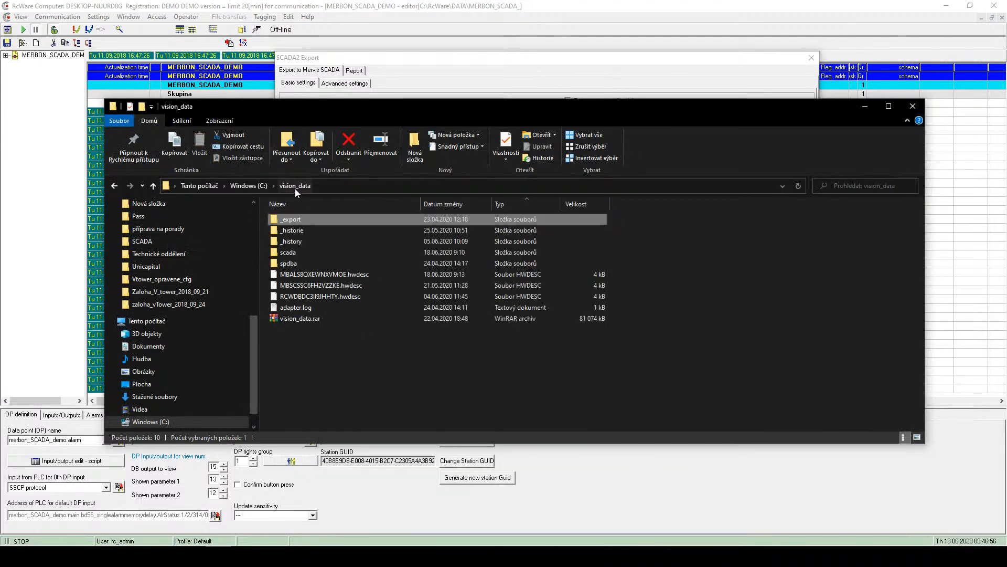
pyautogui.doubleClick(291, 251)
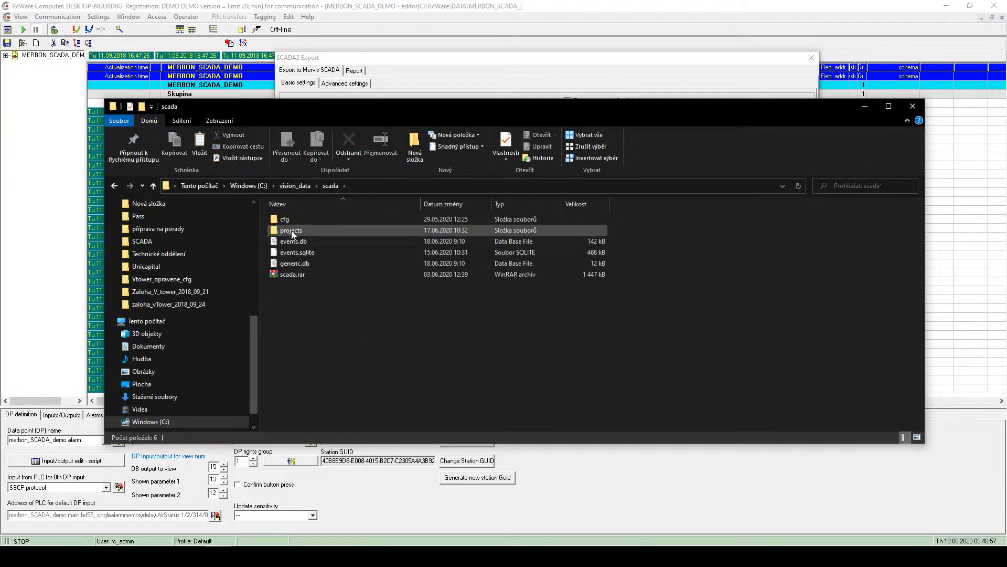
pyautogui.doubleClick(292, 232)
pyautogui.rightClick(329, 299)
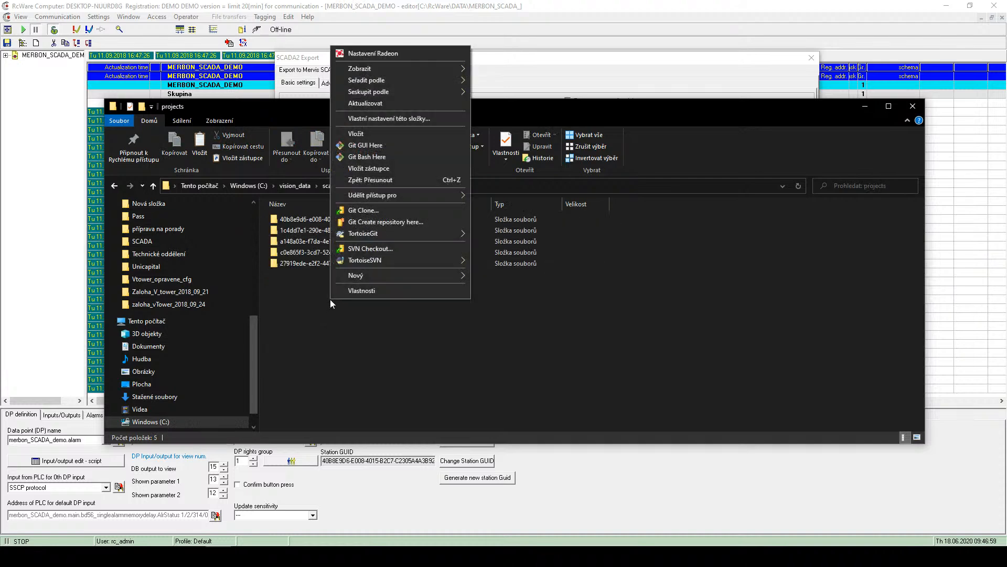
pyautogui.click(363, 134)
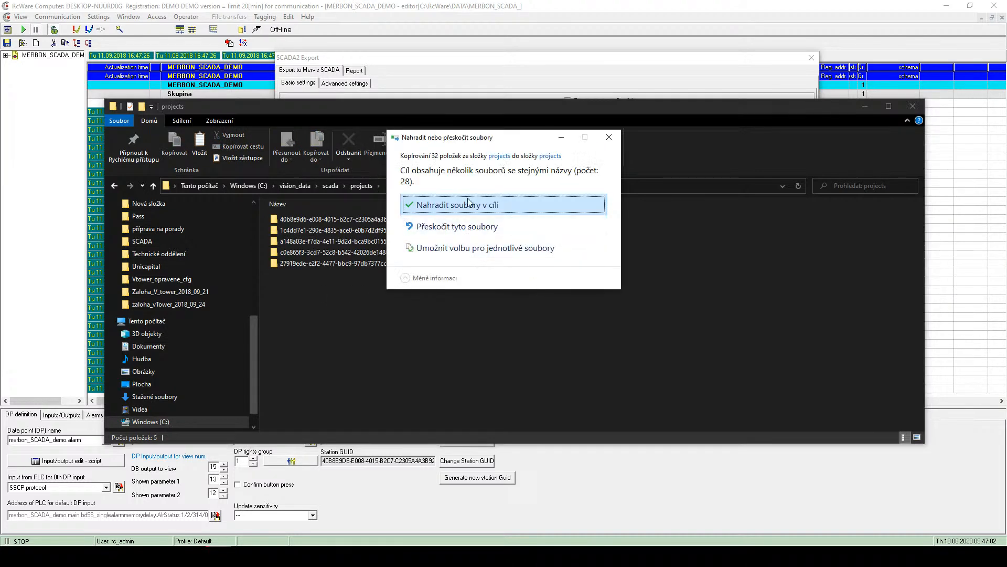
pyautogui.click(488, 203)
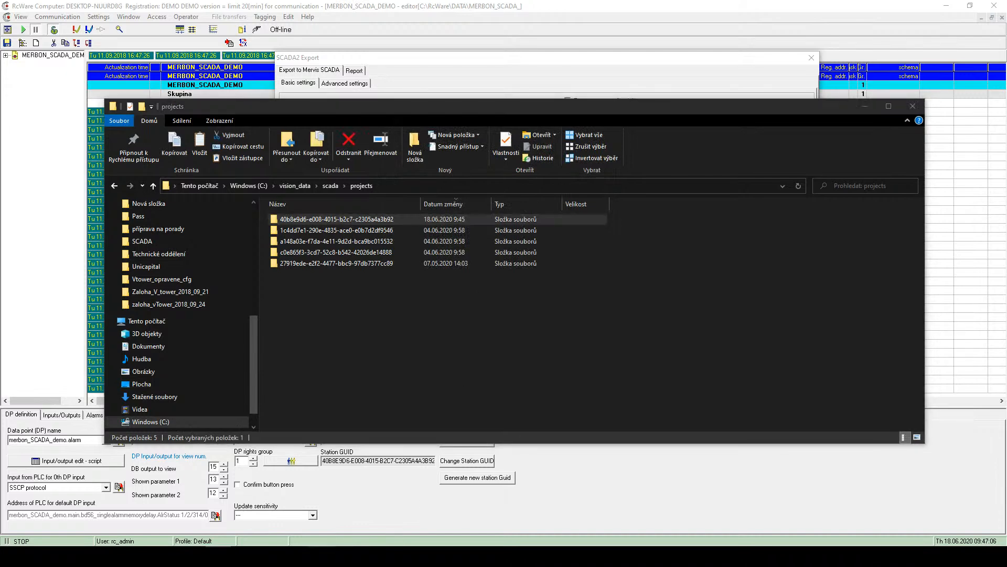
# Restart the 'Merbon SCADA # MerbonSCADAServer' service, then close the Services list
pyautogui.click(420, 274)
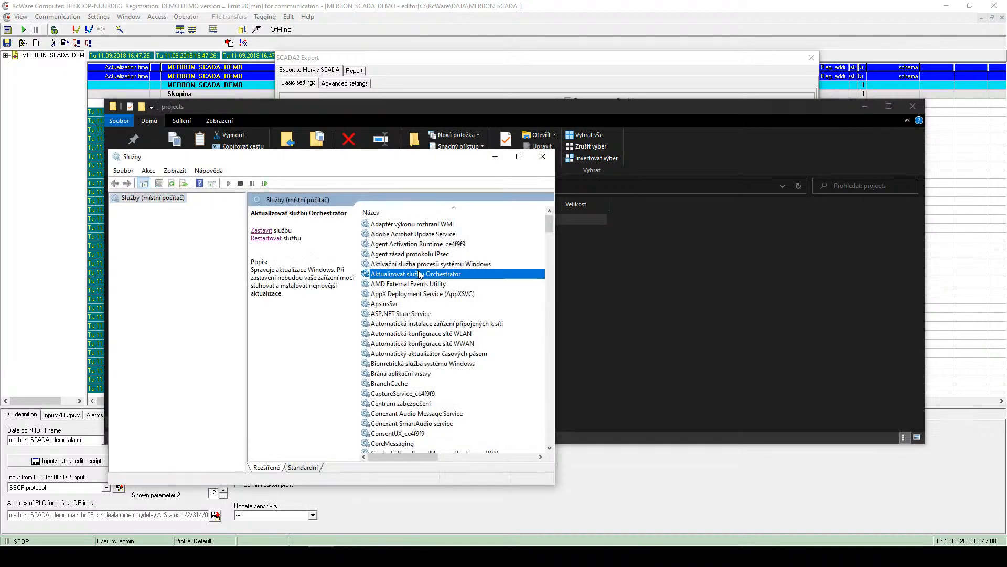
pyautogui.press('m')
pyautogui.press('m')
pyautogui.press('m')
pyautogui.press('m')
pyautogui.press('m')
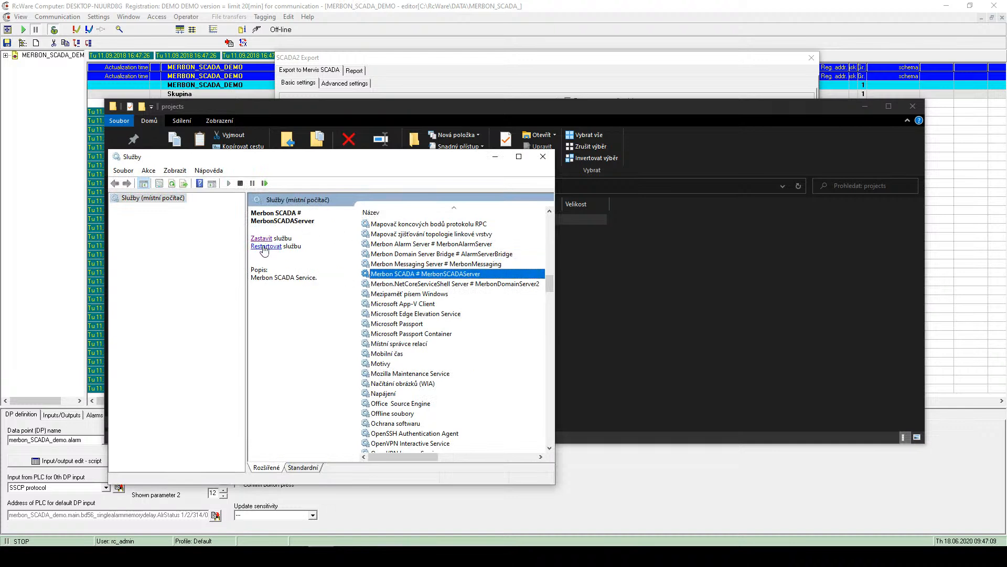
pyautogui.click(262, 247)
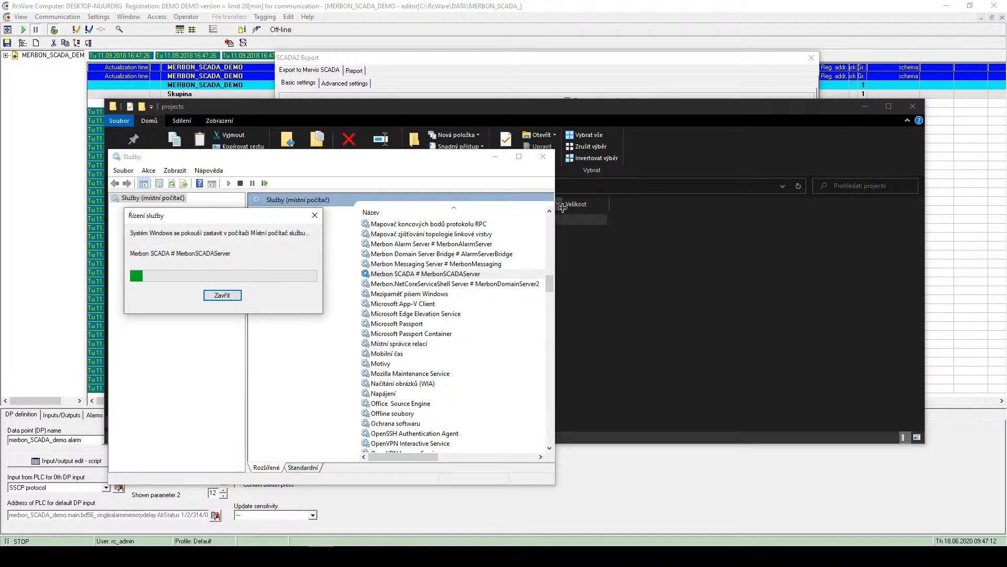
pyautogui.click(541, 157)
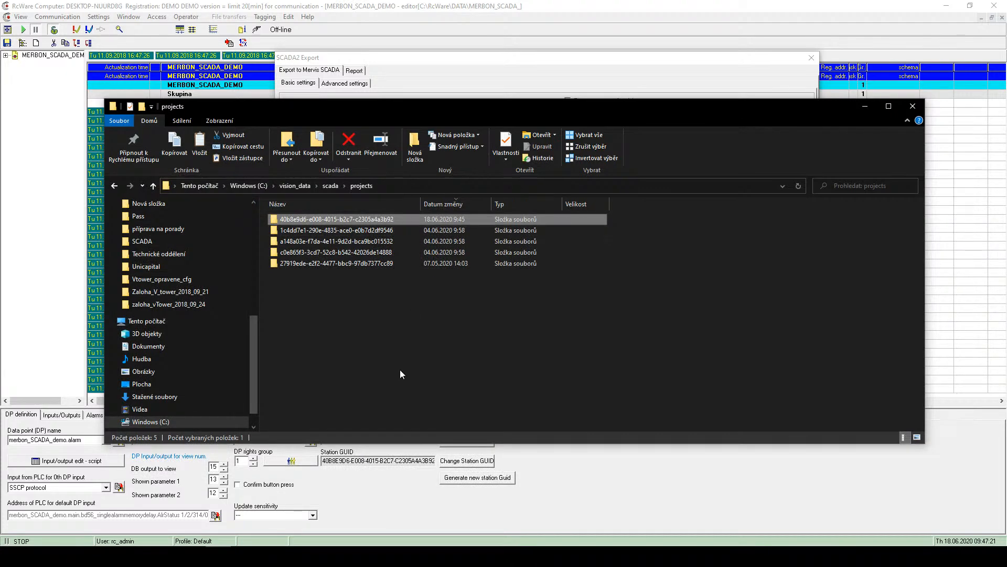
# Start the alarm server, expand MERBON_SCADA_DEMO > Skupina and select the active alarm point
pyautogui.click(424, 556)
pyautogui.click(451, 123)
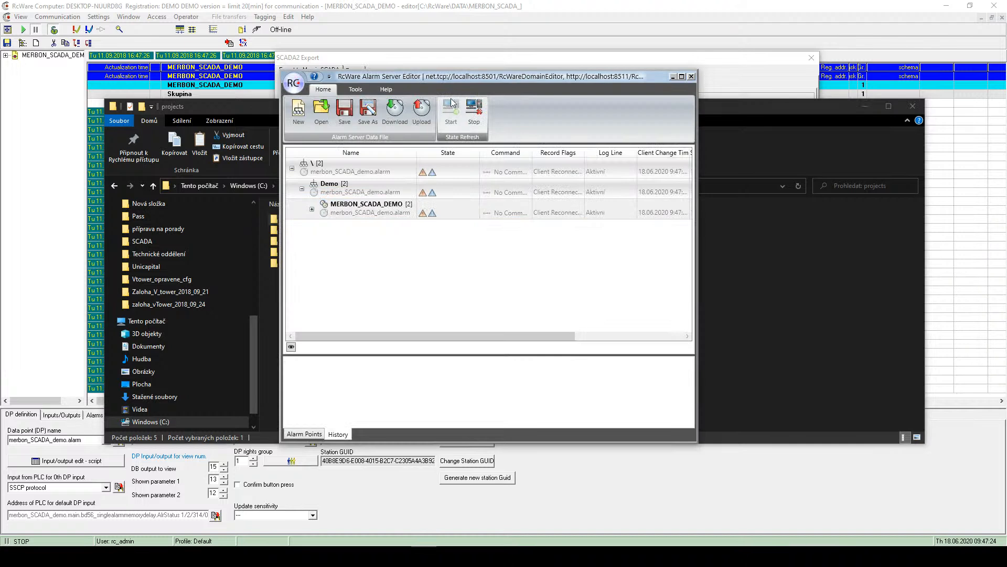
pyautogui.click(312, 209)
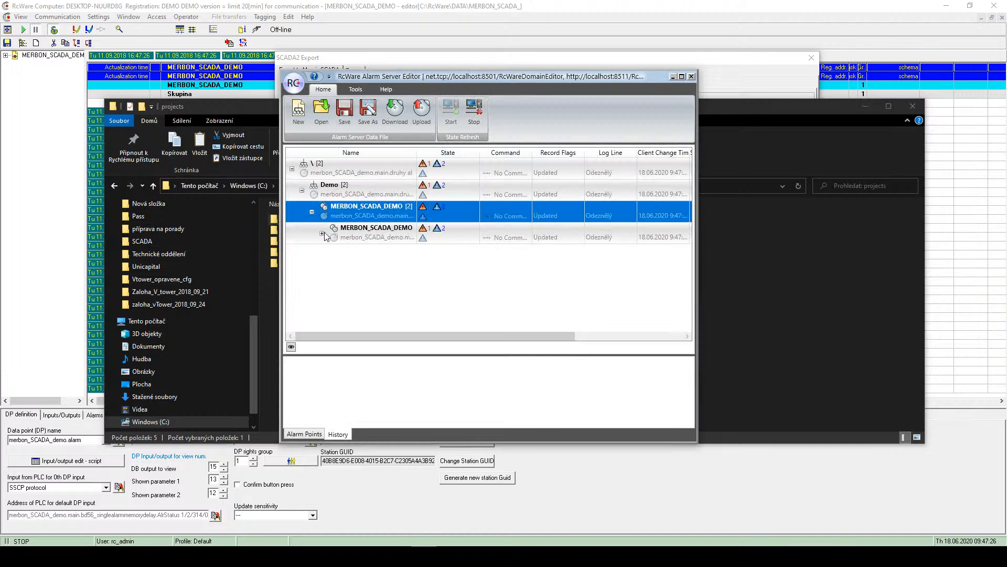
pyautogui.click(322, 230)
pyautogui.click(332, 255)
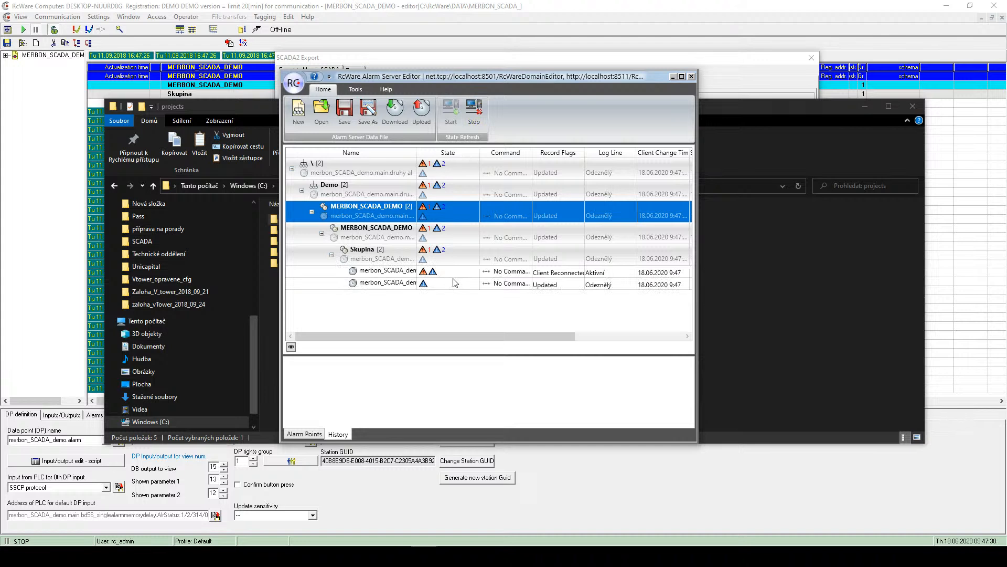
pyautogui.click(442, 286)
pyautogui.click(435, 273)
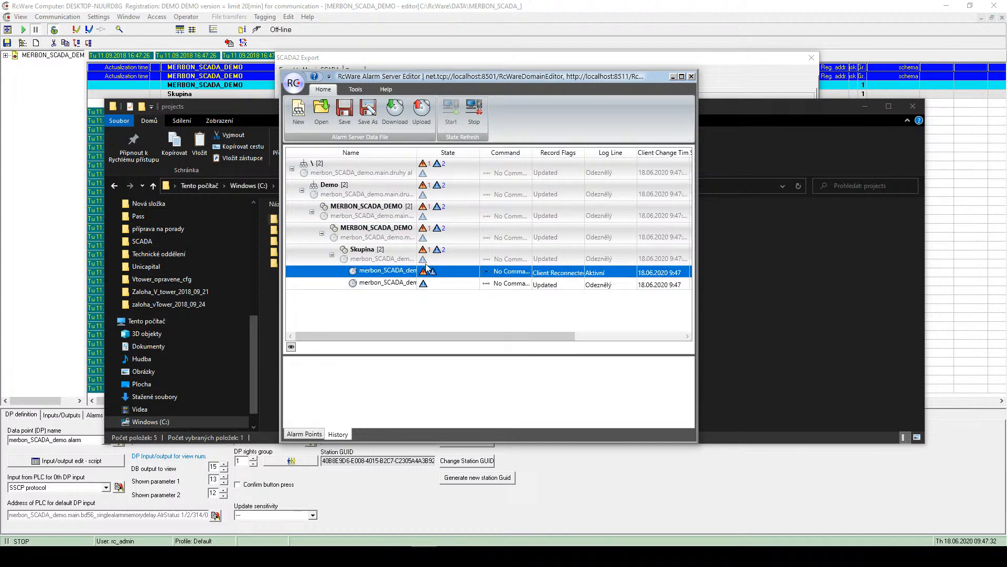
pyautogui.moveTo(424, 278)
pyautogui.click(373, 556)
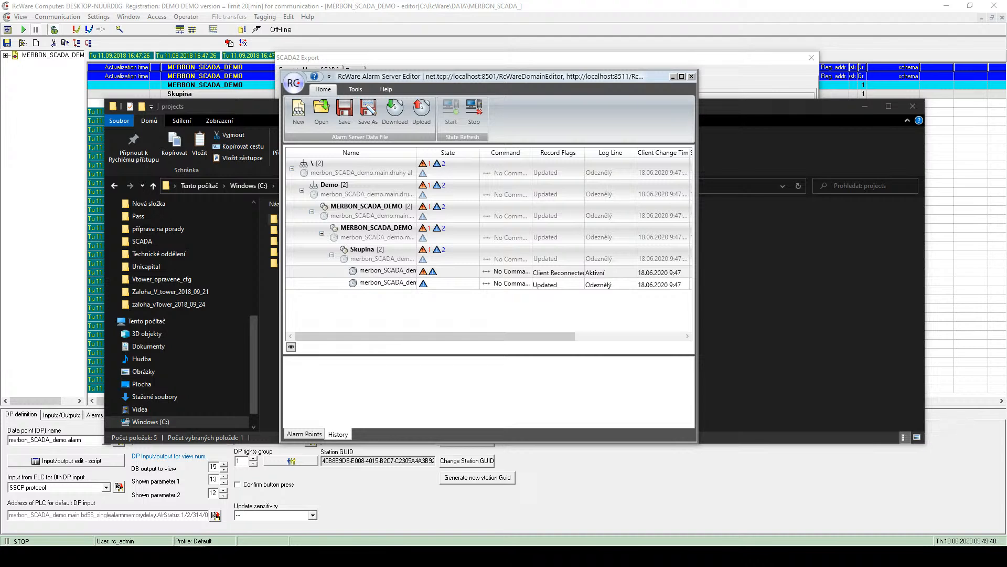
# Close the SCADA2 Export settings, minimise the projects folder and launch a new Chrome window
pyautogui.click(398, 556)
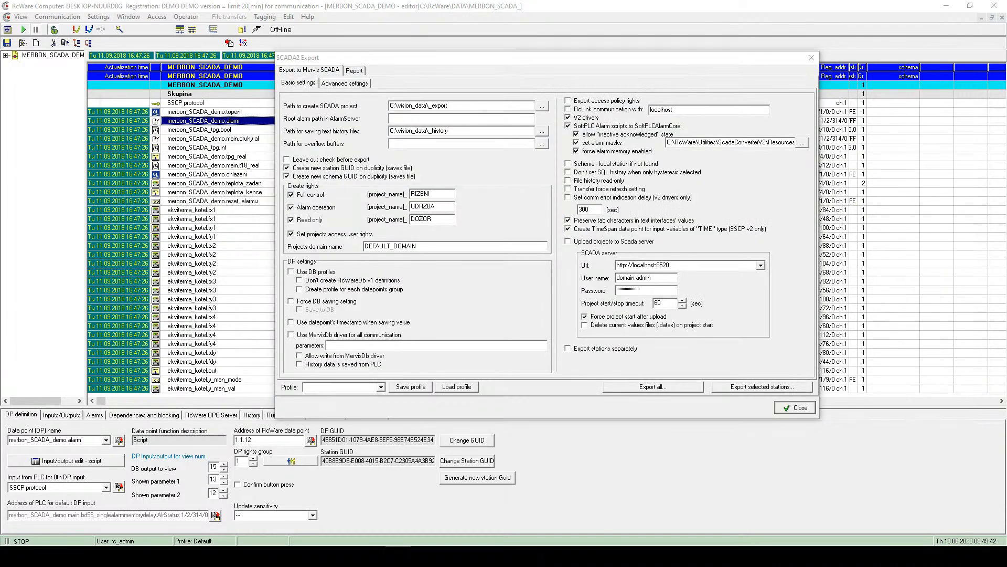
pyautogui.click(785, 408)
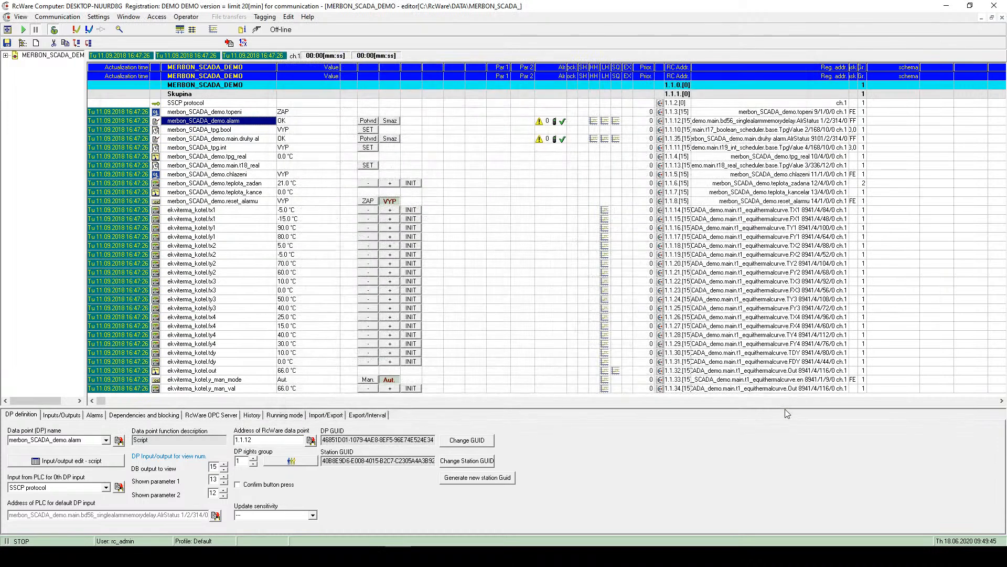
pyautogui.click(220, 556)
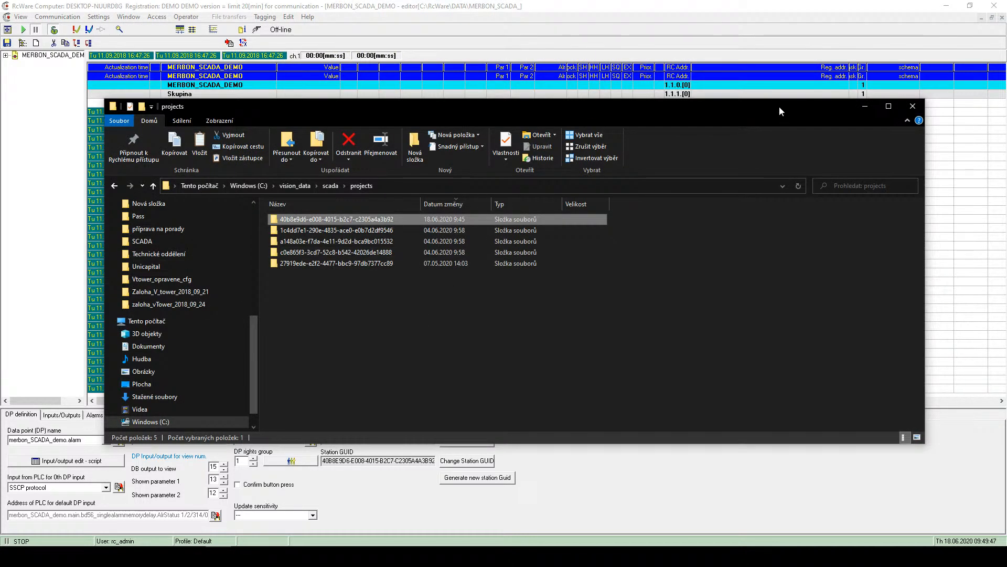
pyautogui.click(866, 106)
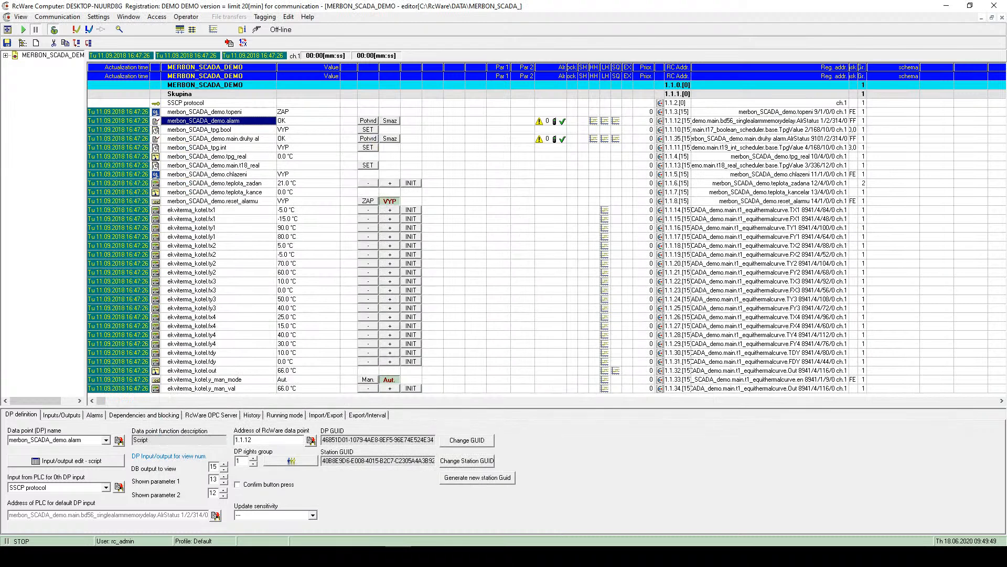
pyautogui.click(192, 556)
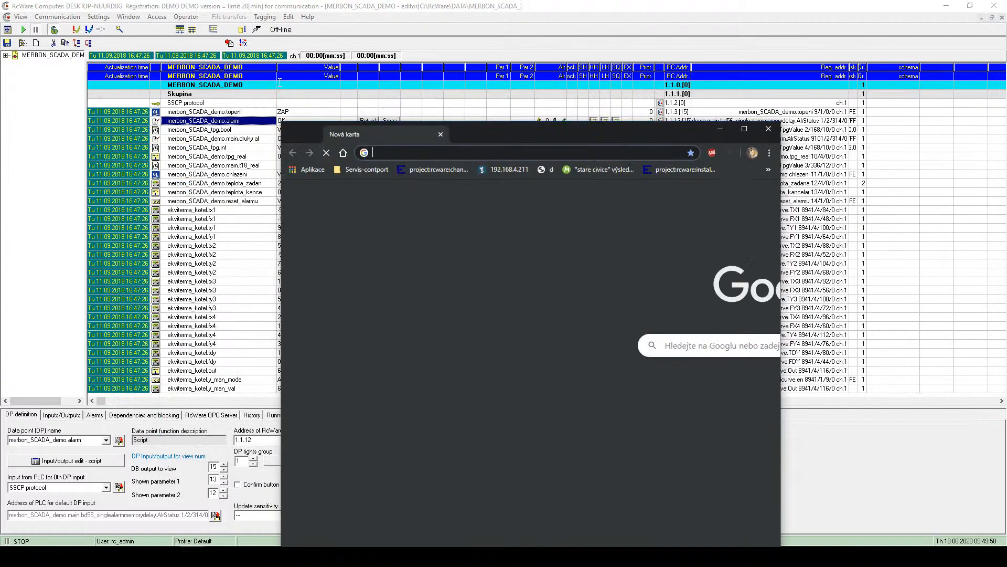
# Load the localhost SCADA web client, log in, dismiss the alarm popup and open Active alarms
pyautogui.write('localhost')
pyautogui.press('Return')
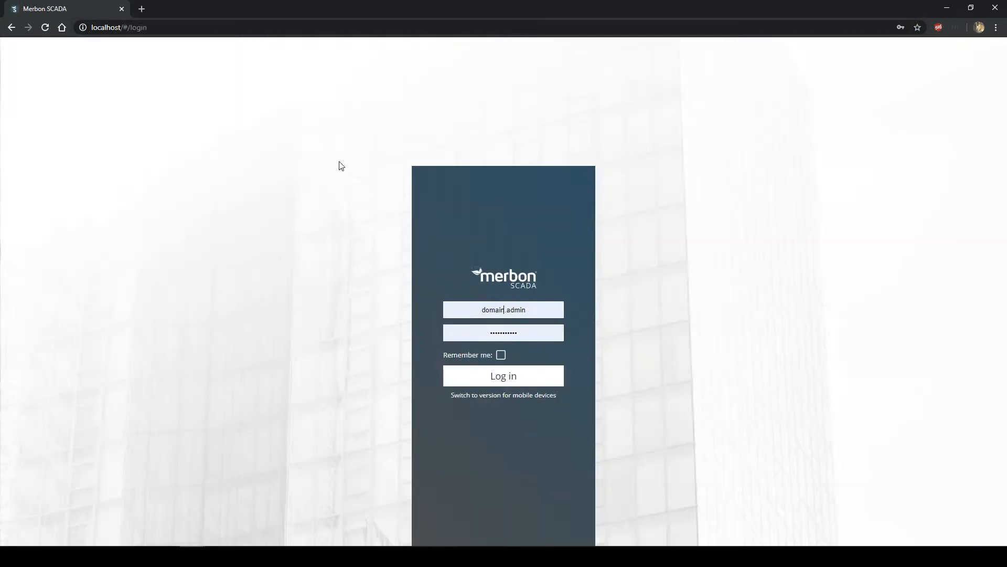
pyautogui.click(515, 379)
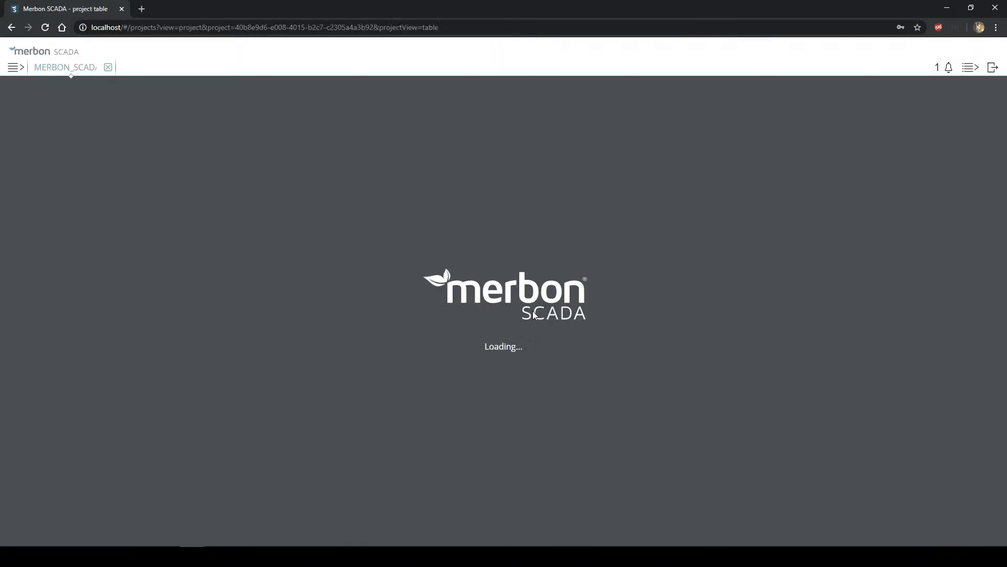
pyautogui.click(662, 373)
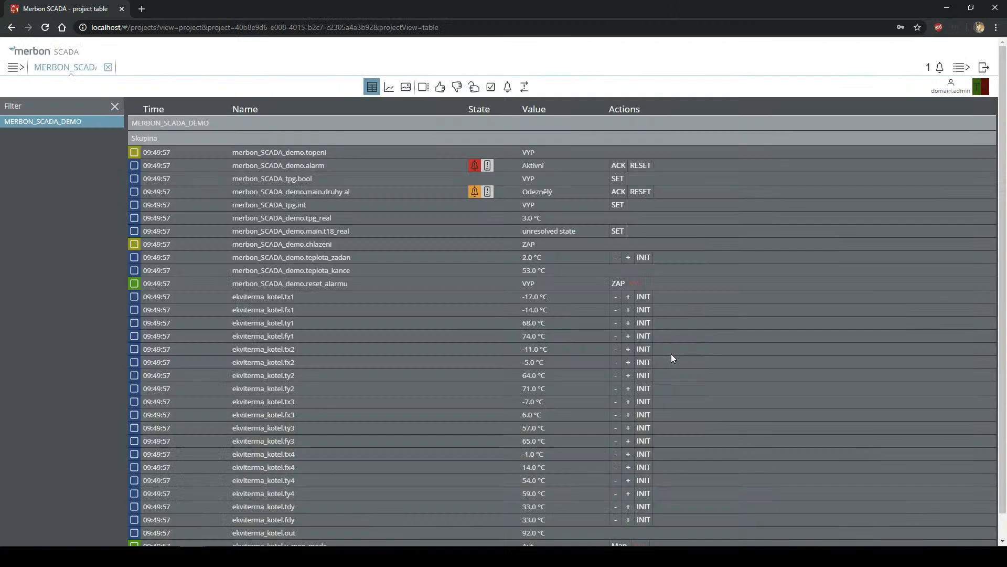
pyautogui.click(938, 69)
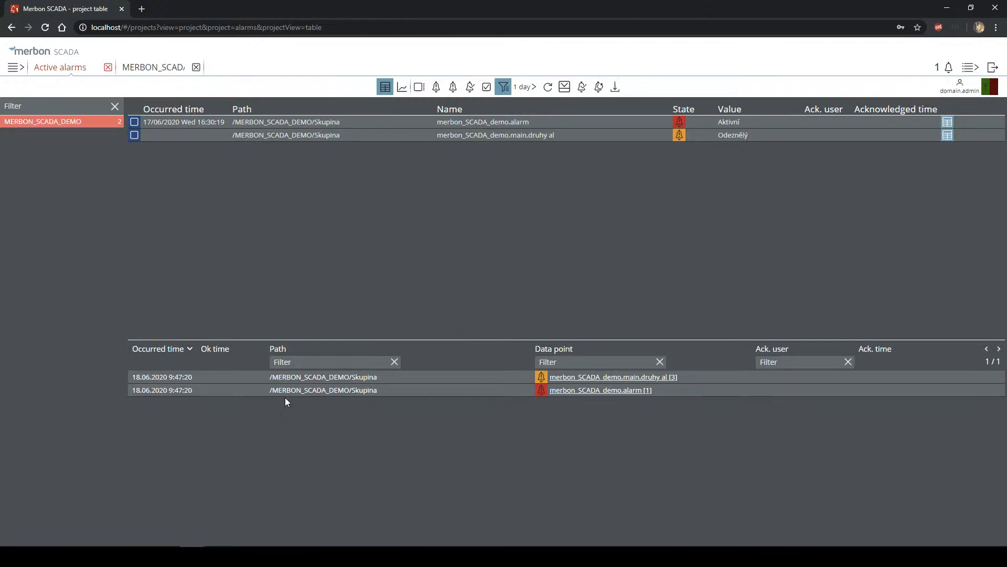
# Expand and collapse the druhy al and merbon_SCADA_demo.alarm history entries
pyautogui.click(296, 379)
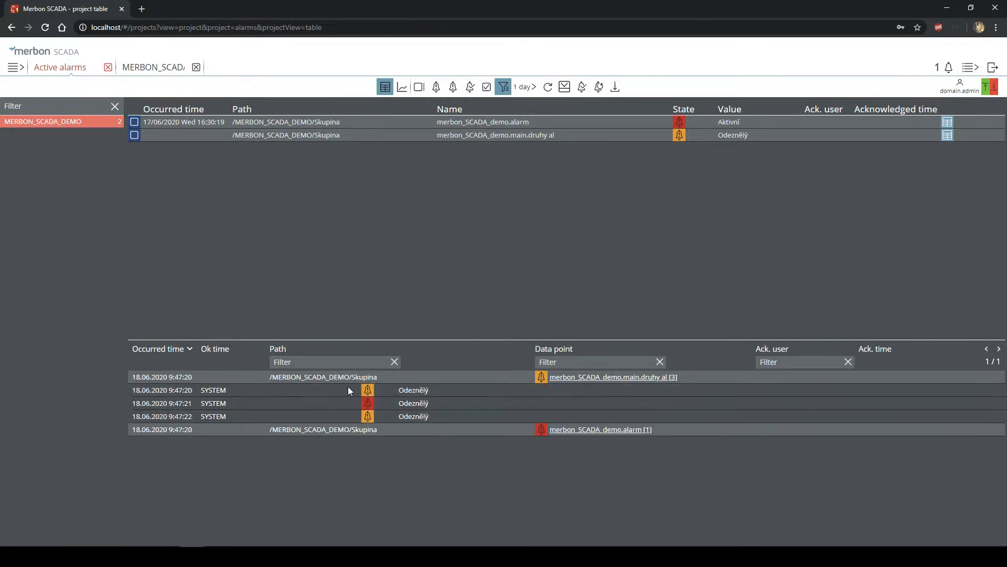
pyautogui.click(348, 430)
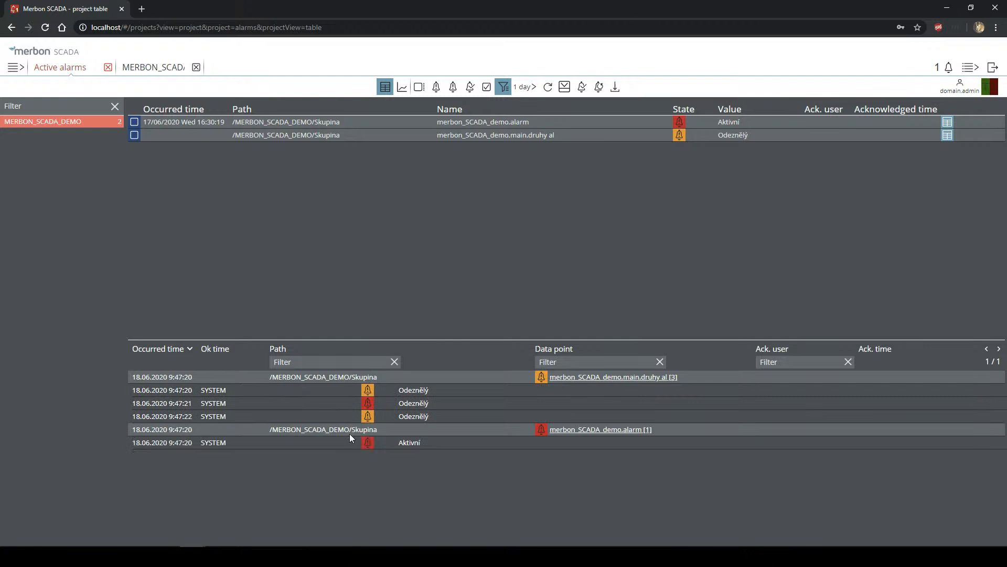
pyautogui.click(364, 377)
pyautogui.click(354, 390)
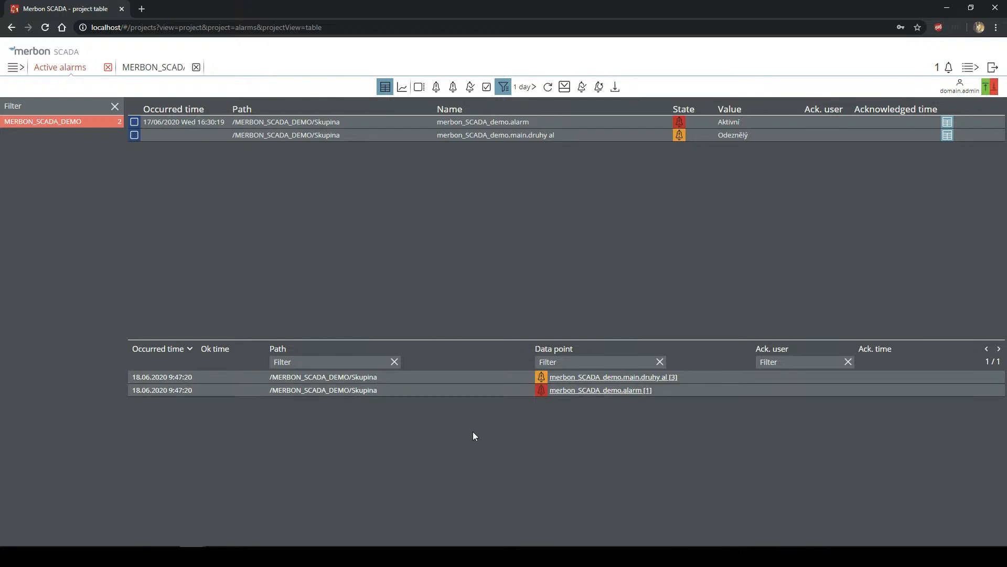
pyautogui.click(353, 392)
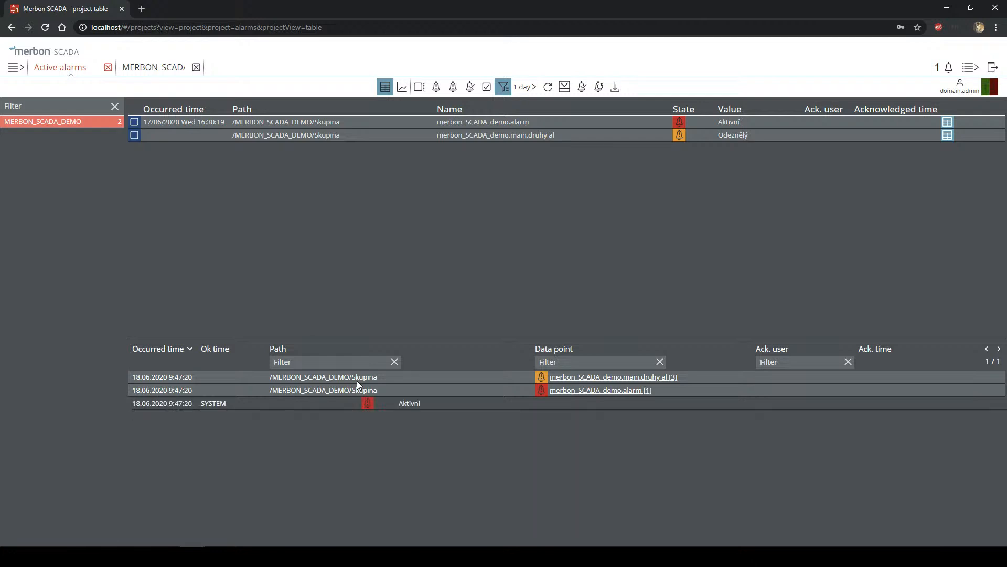
pyautogui.click(357, 378)
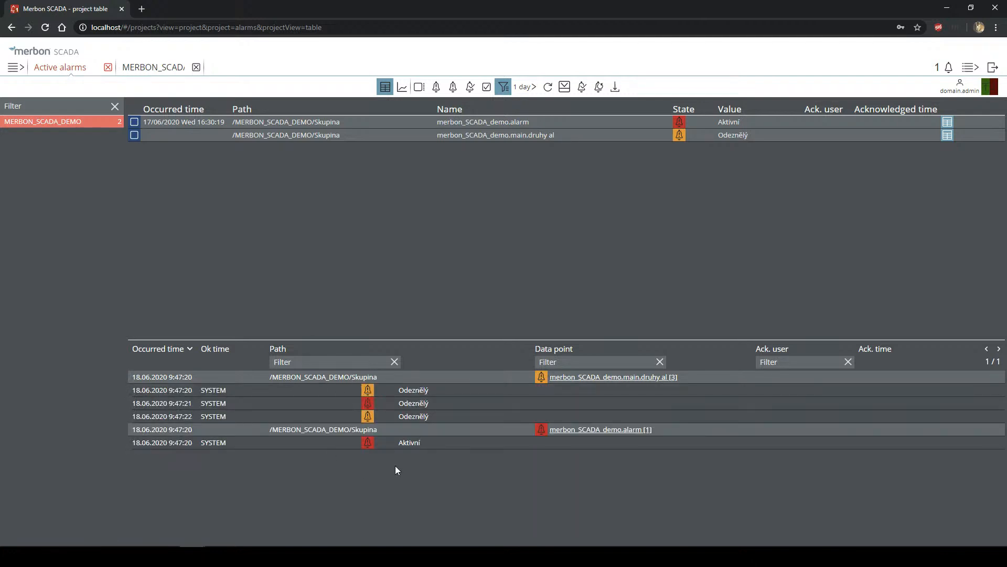
pyautogui.click(347, 383)
pyautogui.click(345, 388)
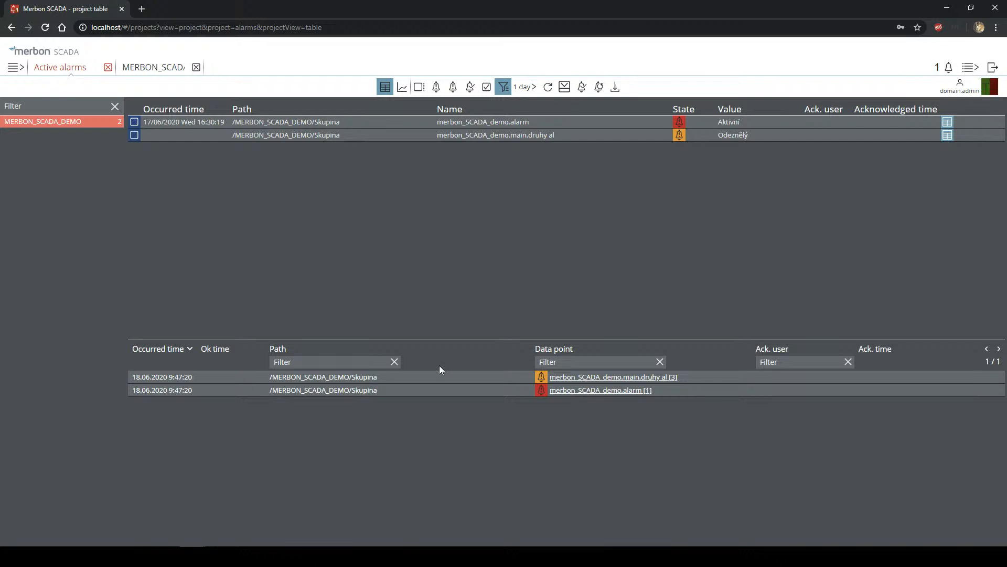
pyautogui.click(407, 376)
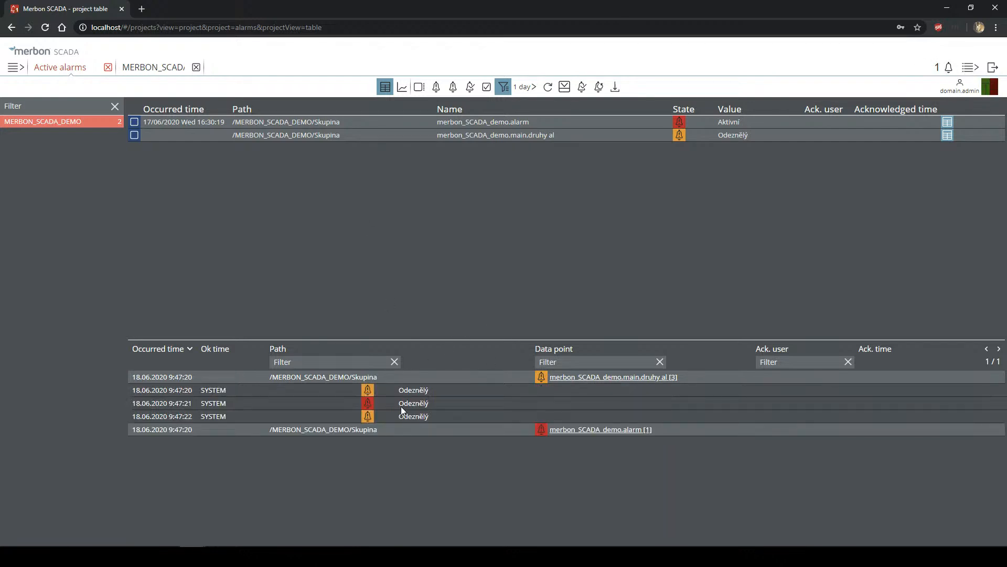
pyautogui.click(382, 430)
pyautogui.click(366, 377)
pyautogui.click(370, 390)
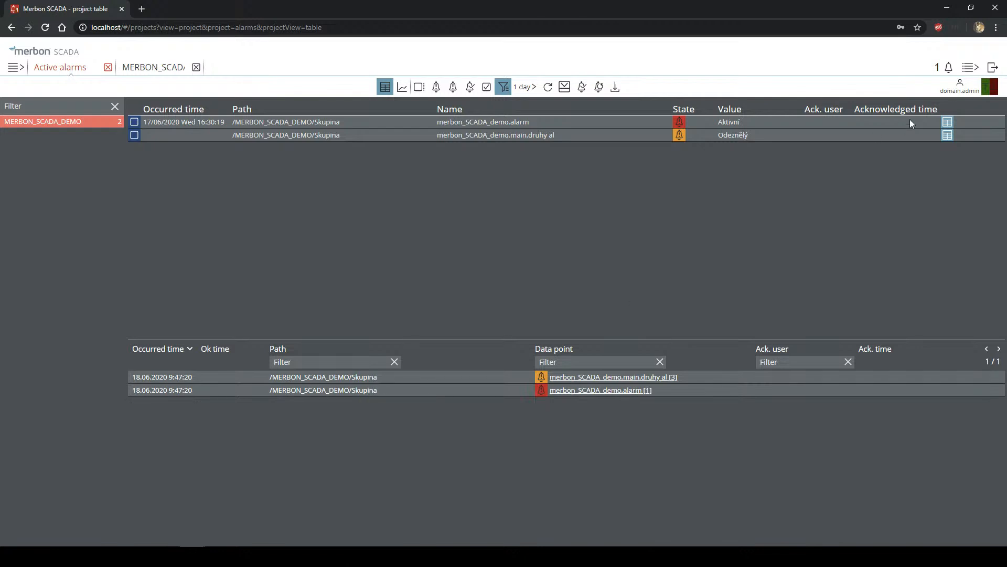
# Open the Alarms history log and select its Memory state entries
pyautogui.click(968, 68)
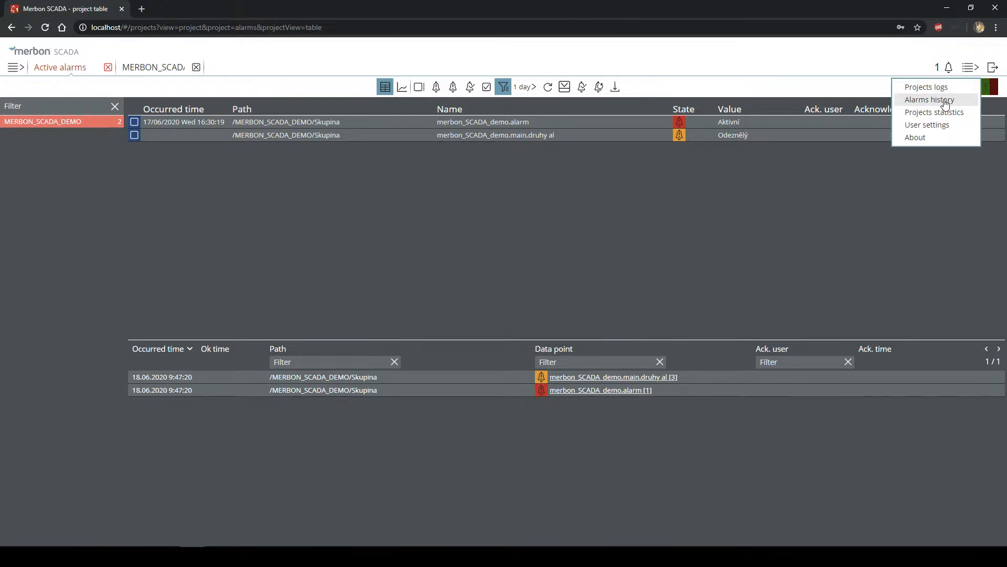
pyautogui.click(943, 100)
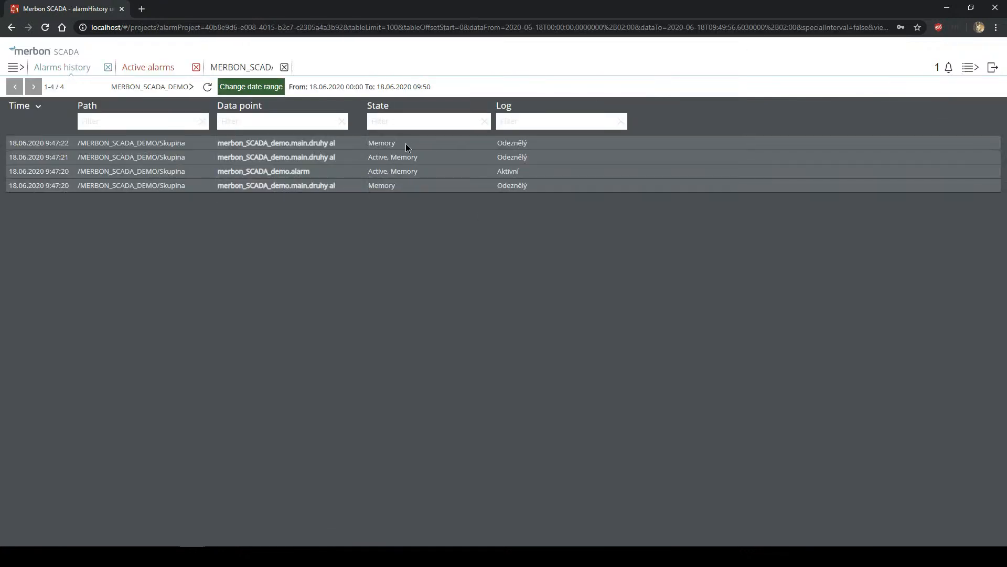
pyautogui.moveTo(397, 171); pyautogui.dragTo(397, 187)
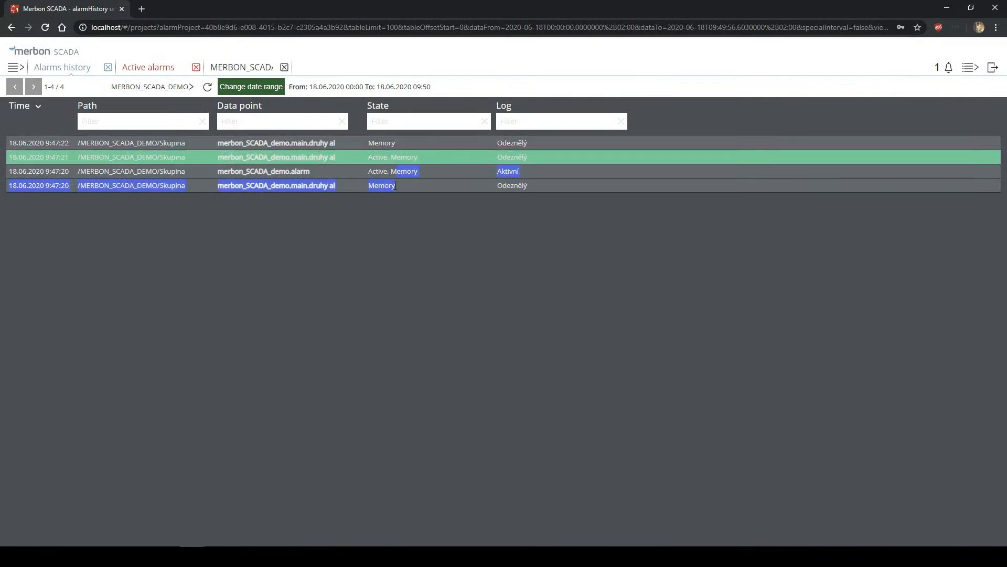
# Back in Active alarms, expand and collapse the druhy al and demo alarm history rows
pyautogui.click(949, 68)
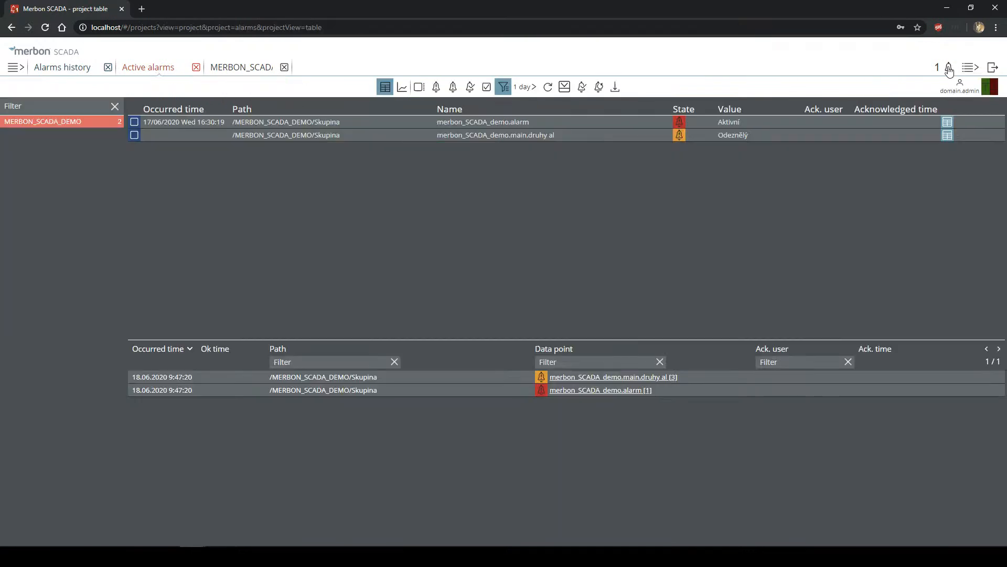
pyautogui.click(461, 378)
pyautogui.click(454, 429)
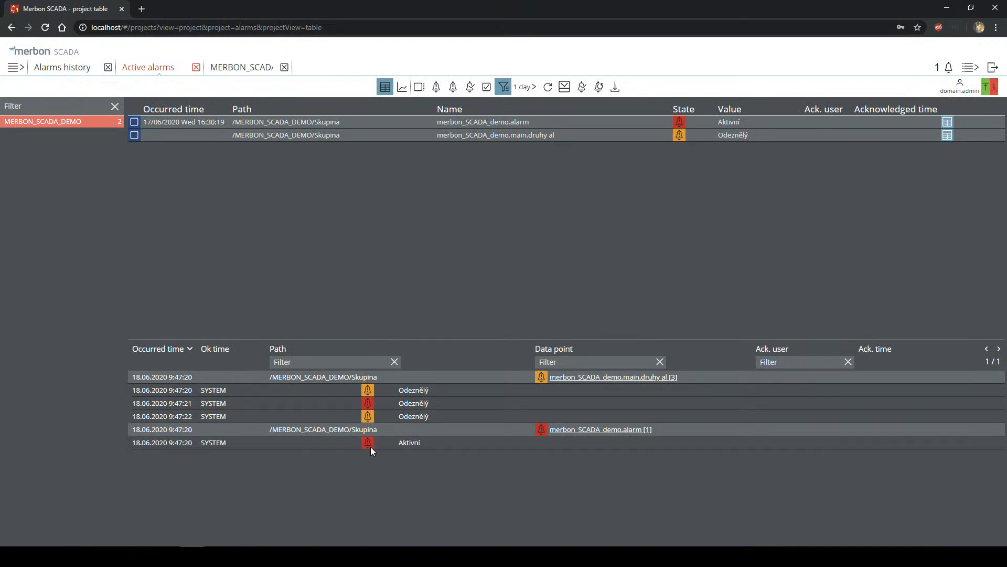
pyautogui.click(409, 378)
pyautogui.click(390, 390)
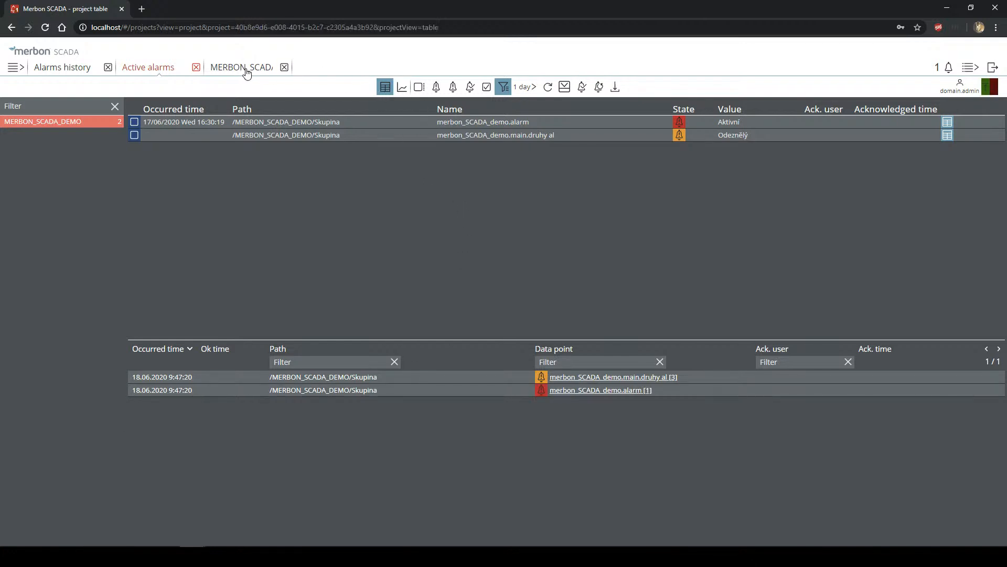
pyautogui.click(246, 68)
# Set Požadovaná teplota to 80 in the demo schema and dismiss the resulting alarm popup
pyautogui.click(407, 88)
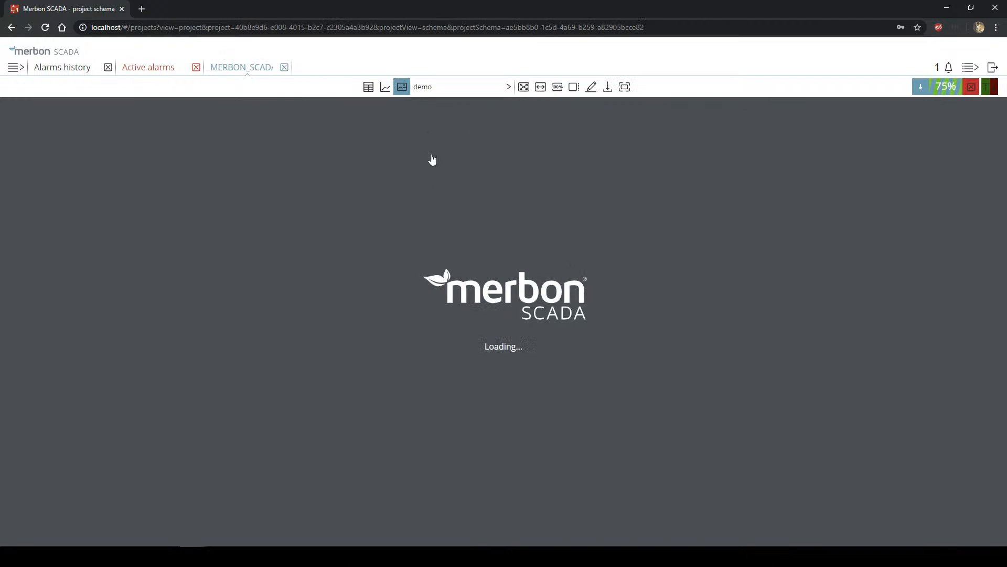
pyautogui.click(373, 379)
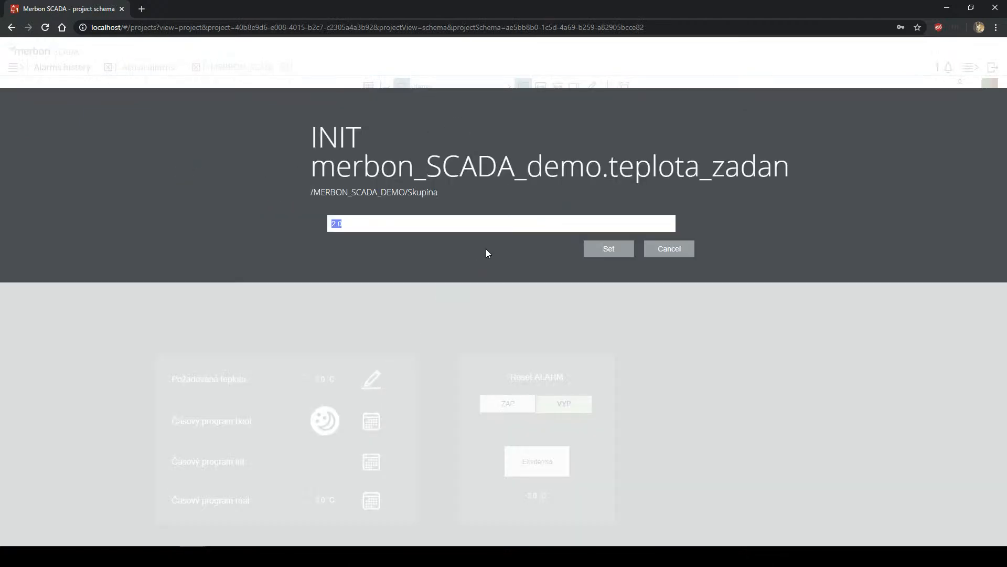
pyautogui.write('80')
pyautogui.press('Return')
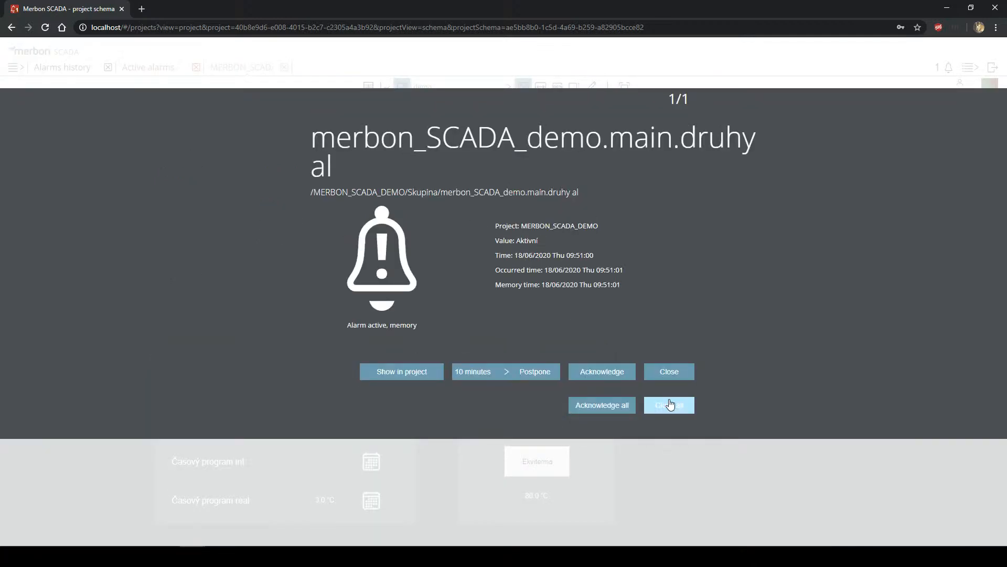
pyautogui.click(670, 405)
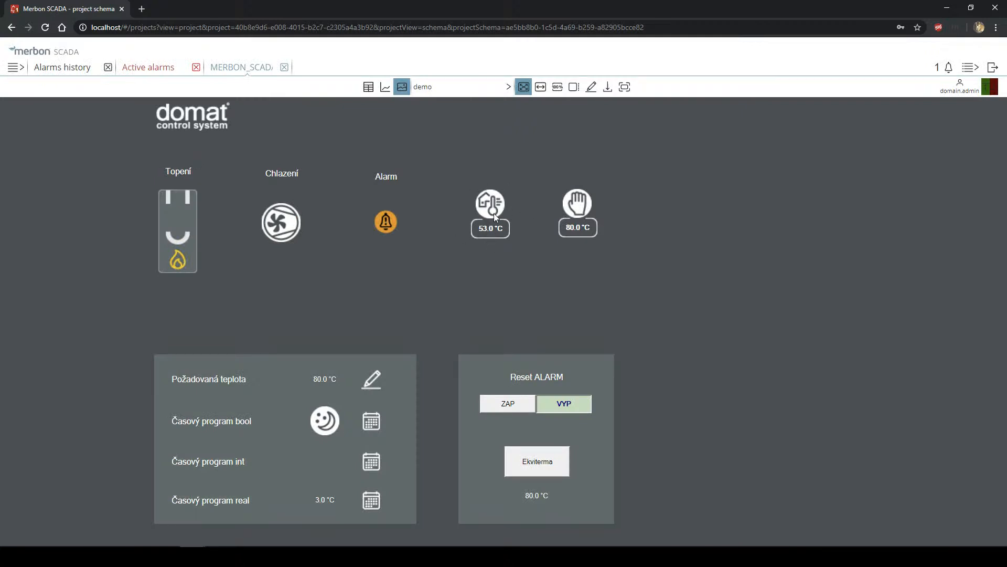
# Reset the demo alarm, then acknowledge the druhy al alarm from the data point table
pyautogui.moveTo(384, 228)
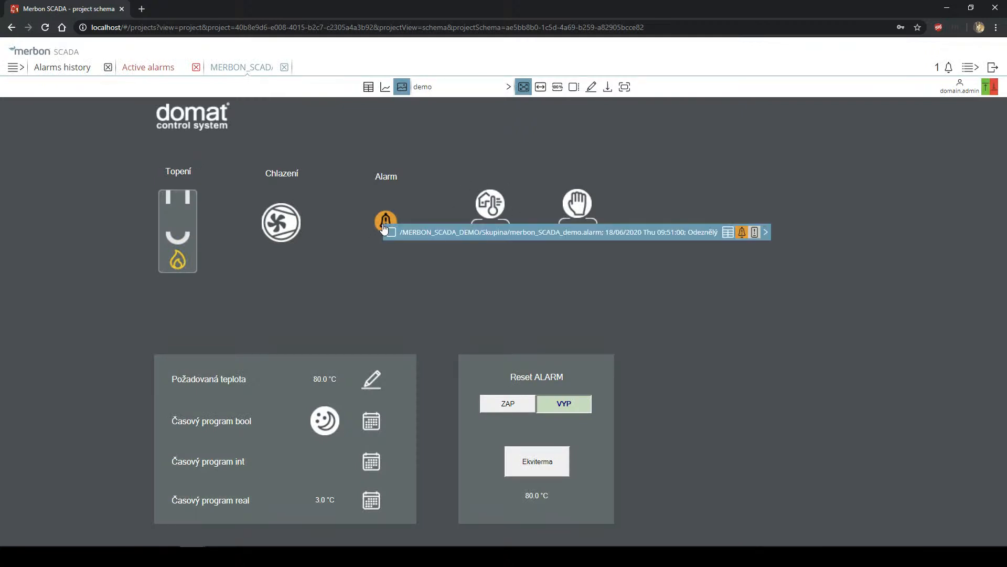
pyautogui.click(742, 234)
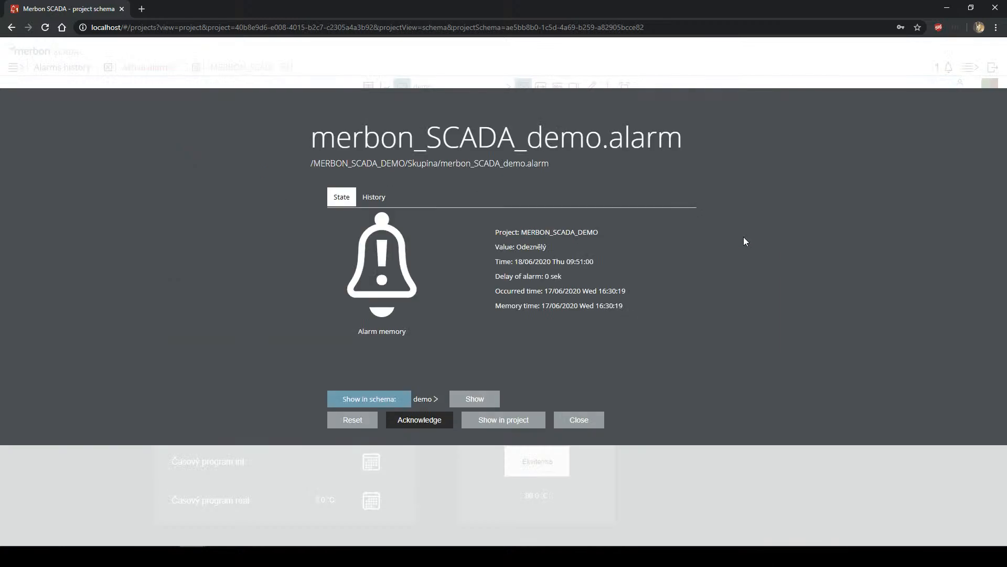
pyautogui.click(350, 423)
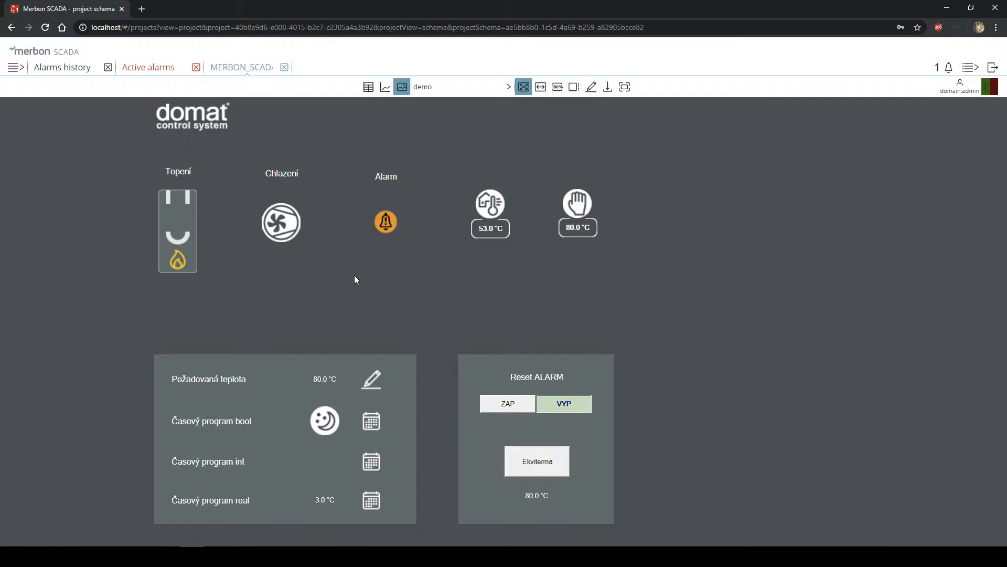
pyautogui.click(368, 87)
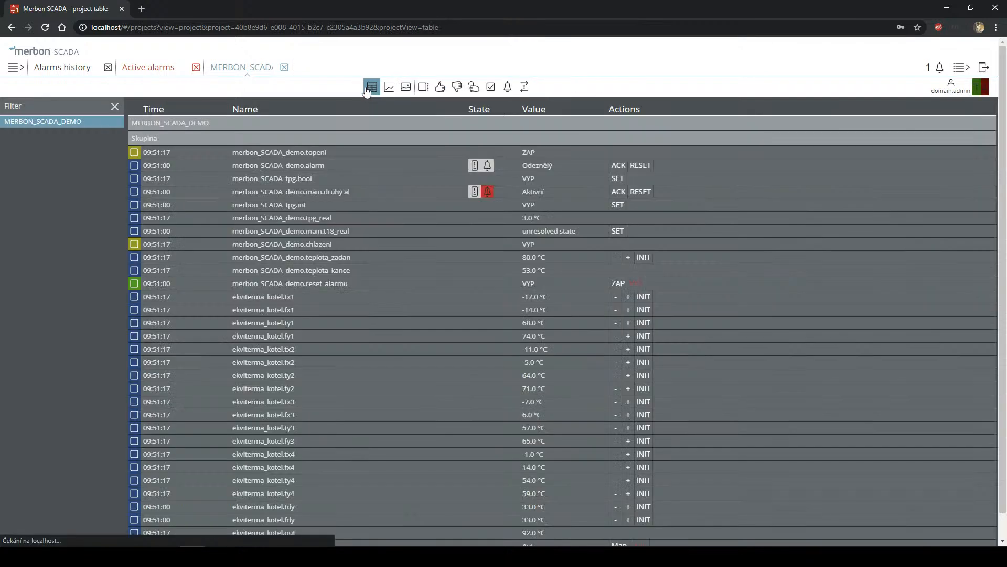
pyautogui.click(489, 194)
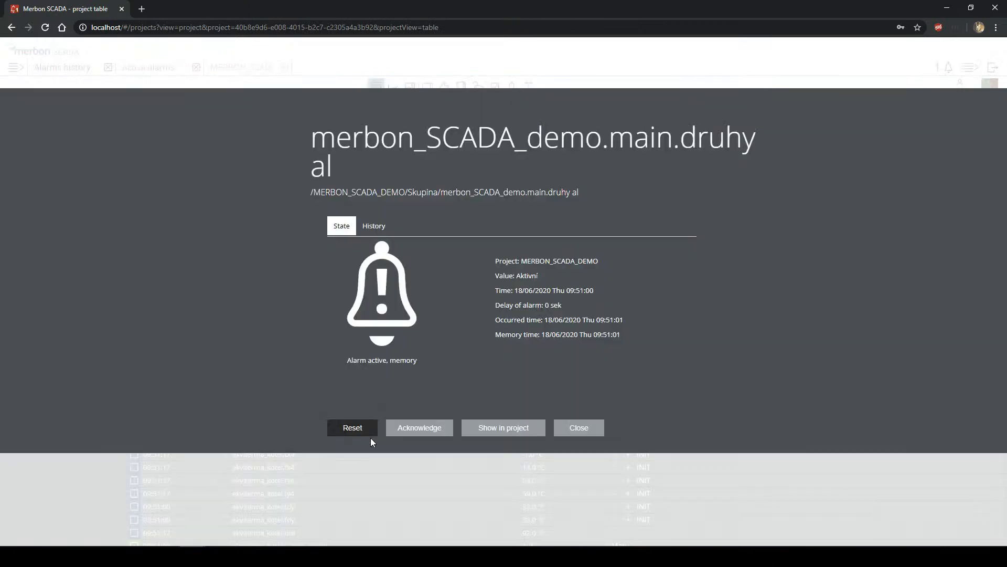
pyautogui.click(435, 429)
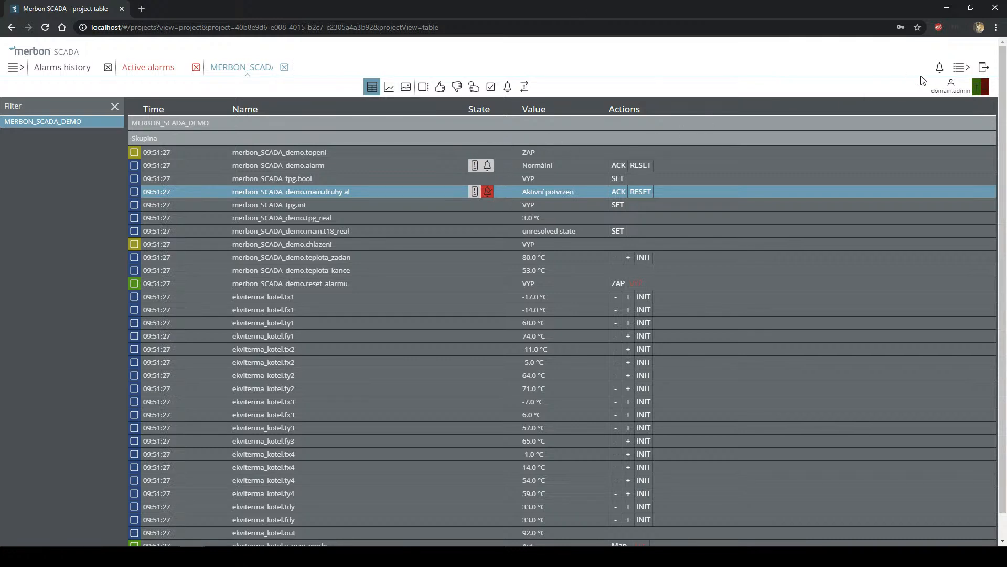
# Refresh Active alarms and expand the history to check druhy al's acknowledgement and the demo alarm's reset
pyautogui.click(939, 70)
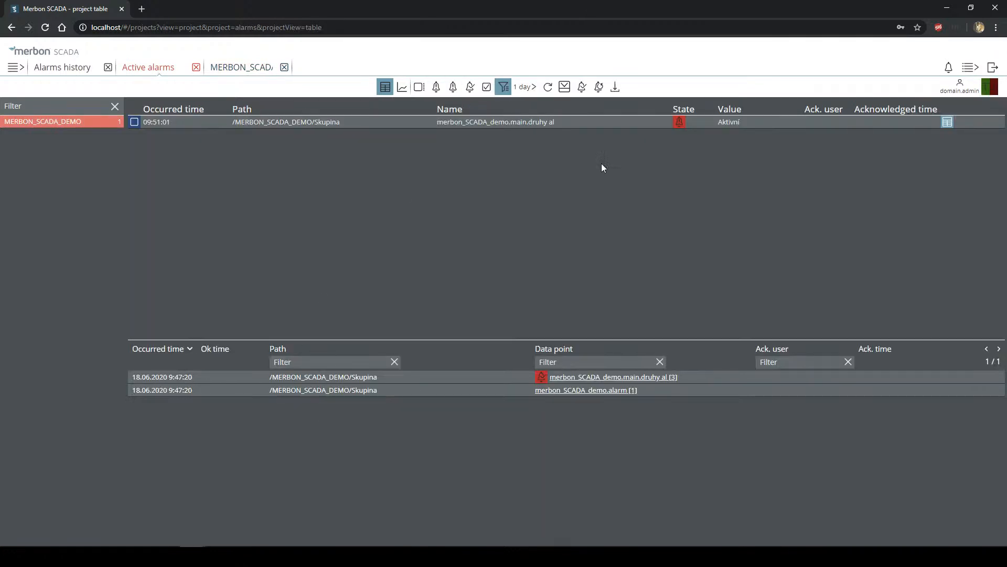
pyautogui.click(552, 89)
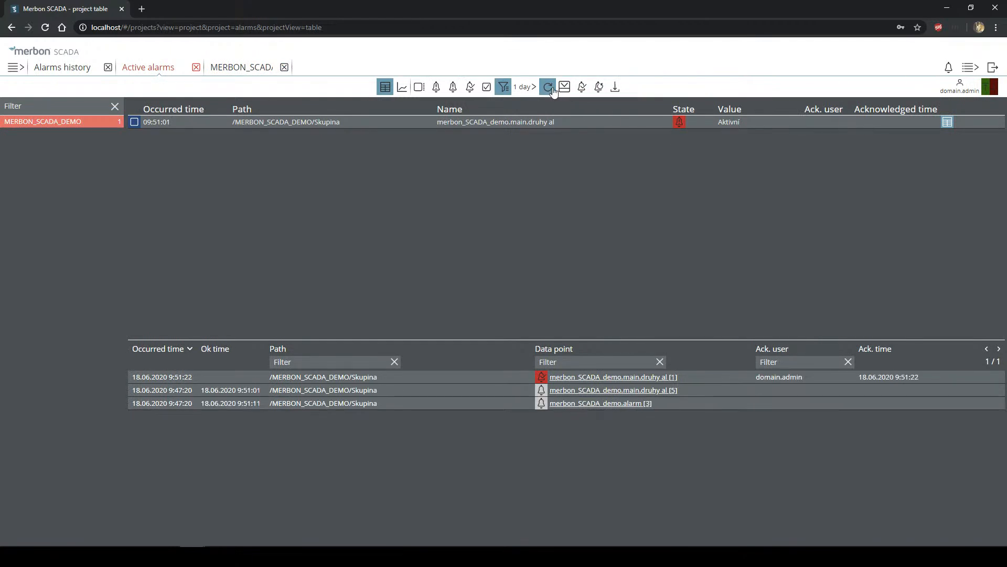
pyautogui.click(408, 401)
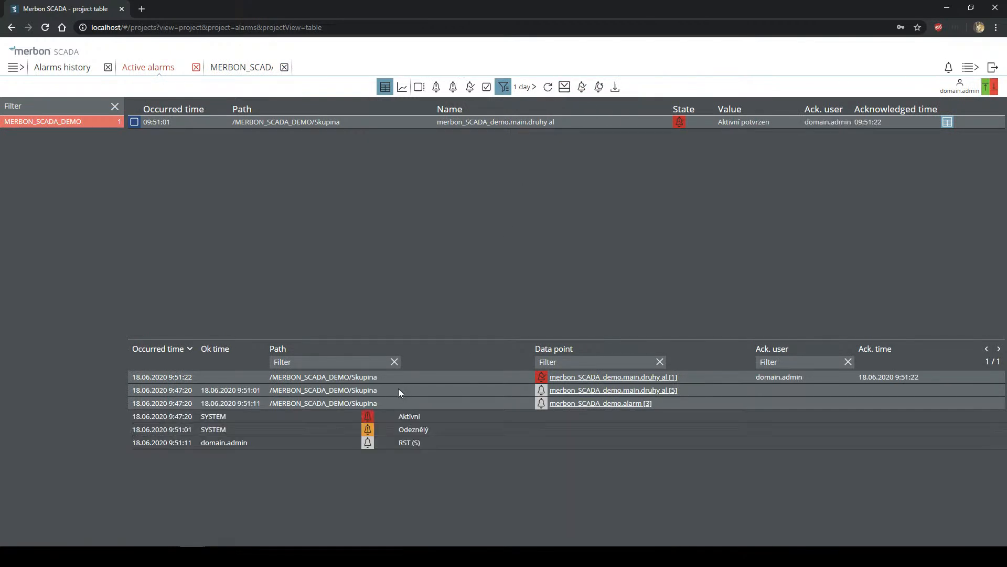
pyautogui.click(401, 393)
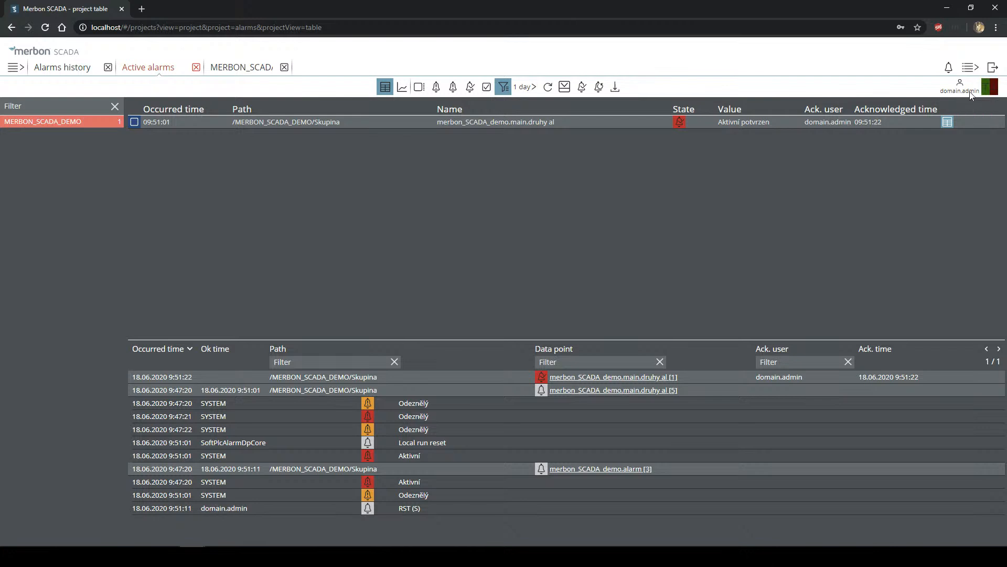
pyautogui.click(416, 469)
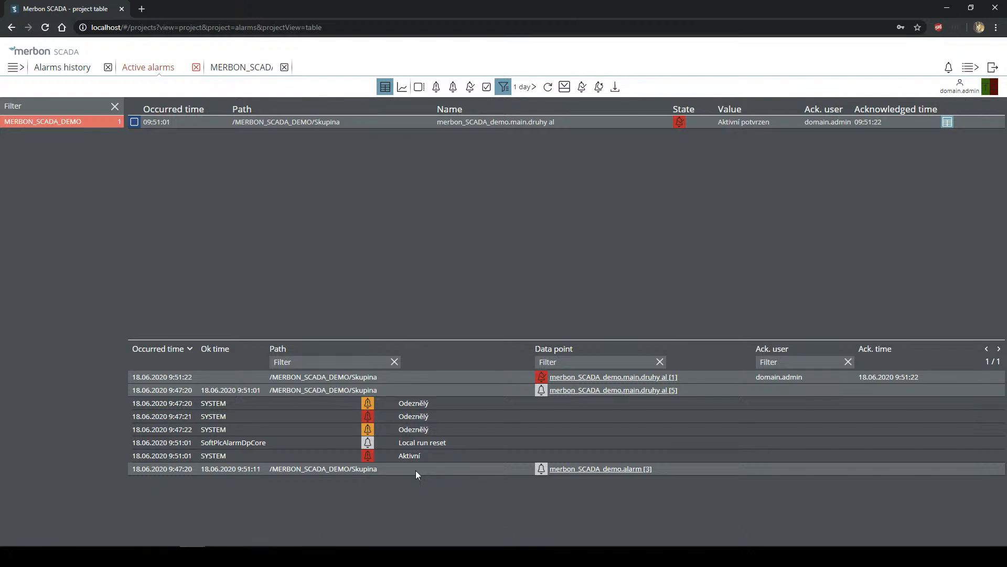
pyautogui.click(490, 391)
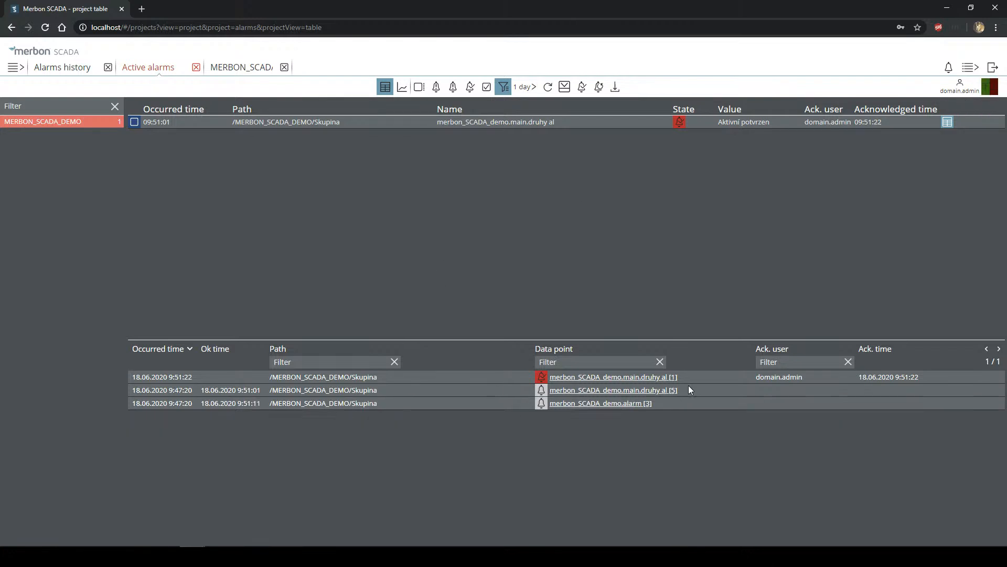
pyautogui.click(490, 376)
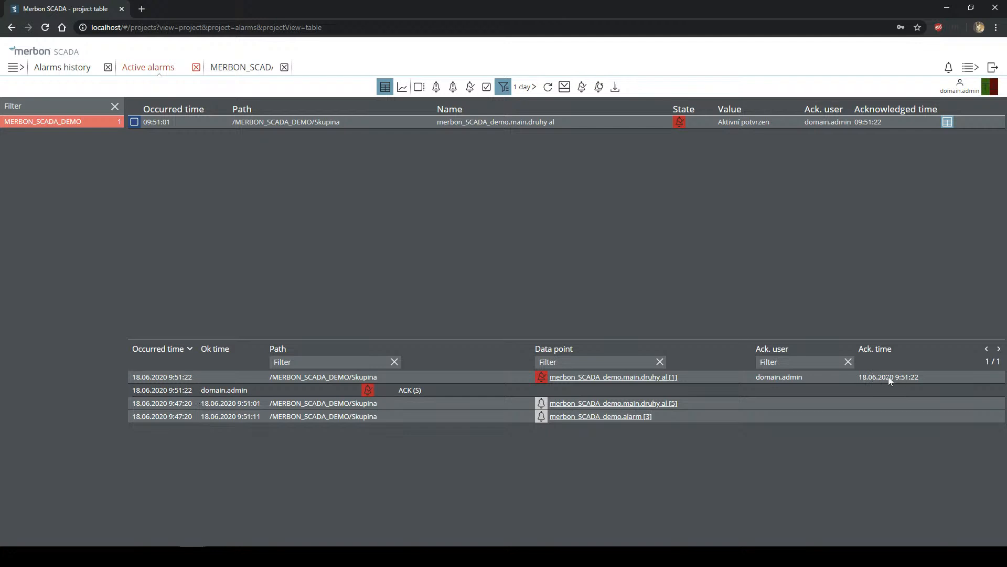
pyautogui.click(417, 417)
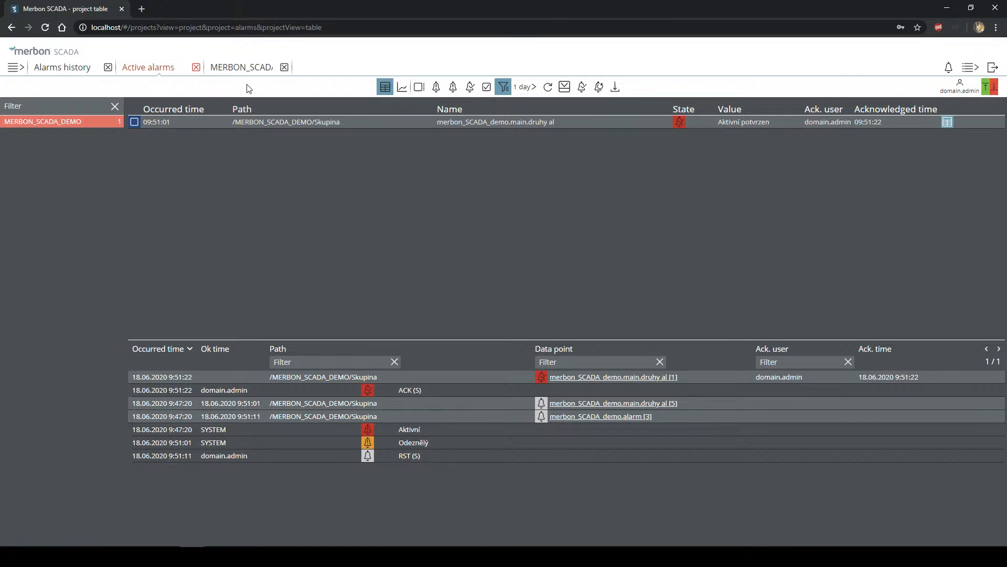
pyautogui.click(239, 69)
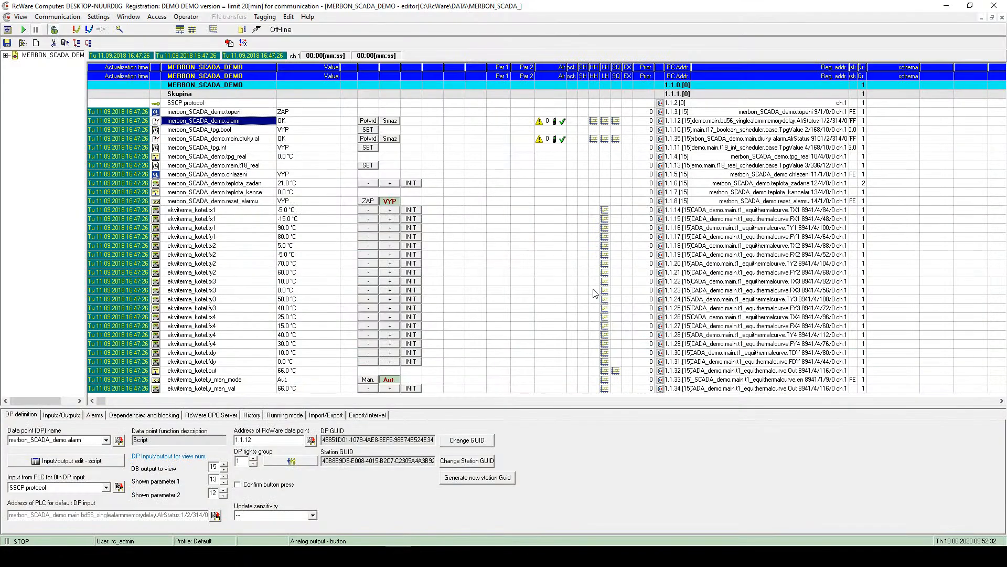
# In SCADA2 export settings, choose Utilities\ScadaConverterV2\Resources\AlarmConstants_en.txt as the alarm constants file
pyautogui.click(130, 19)
pyautogui.moveTo(109, 18)
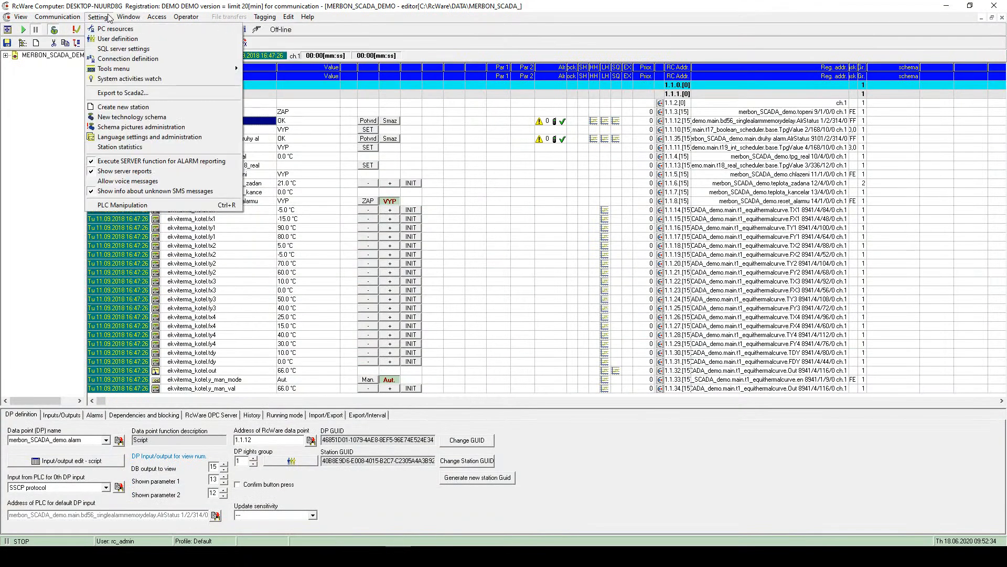
pyautogui.click(160, 101)
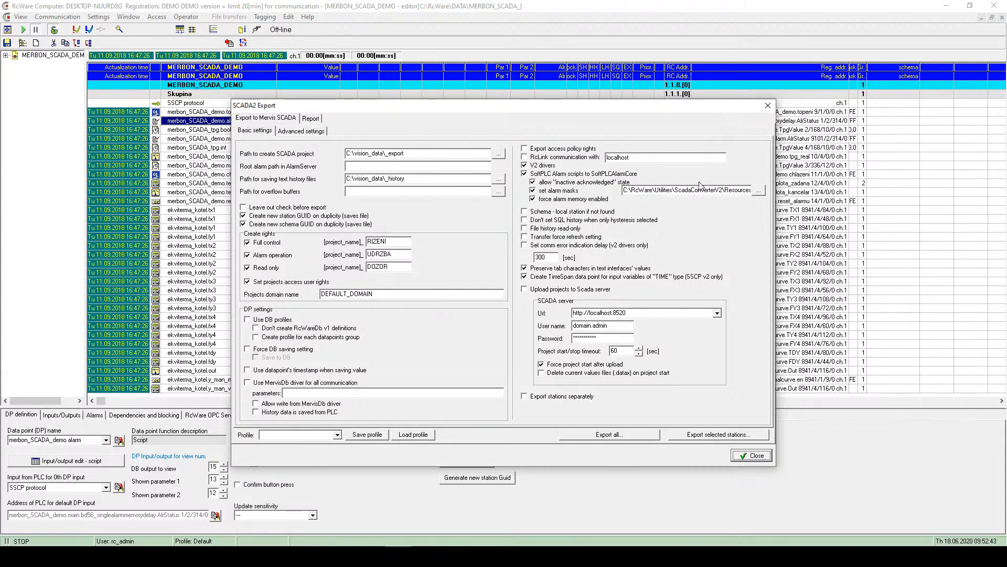
pyautogui.click(760, 190)
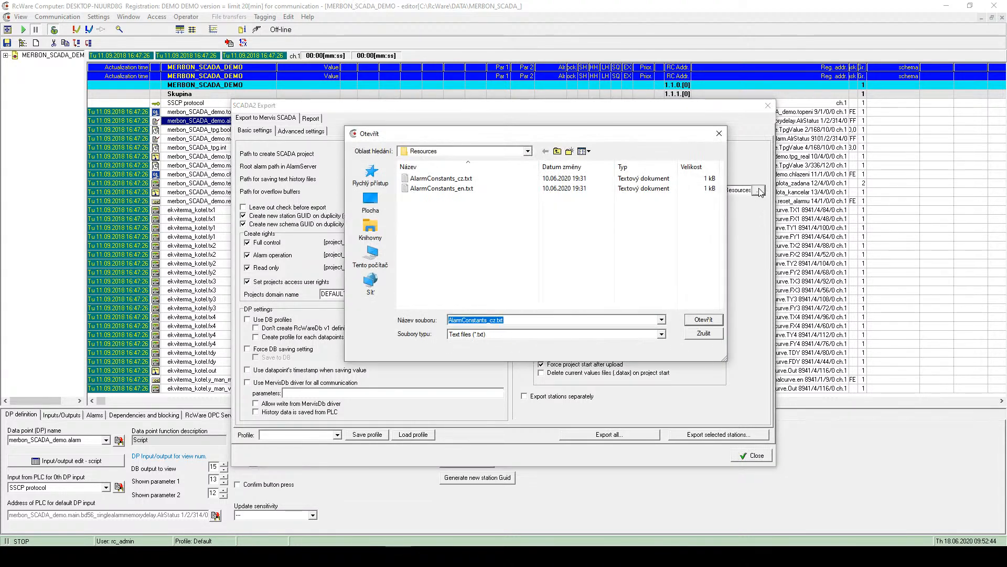
pyautogui.click(557, 152)
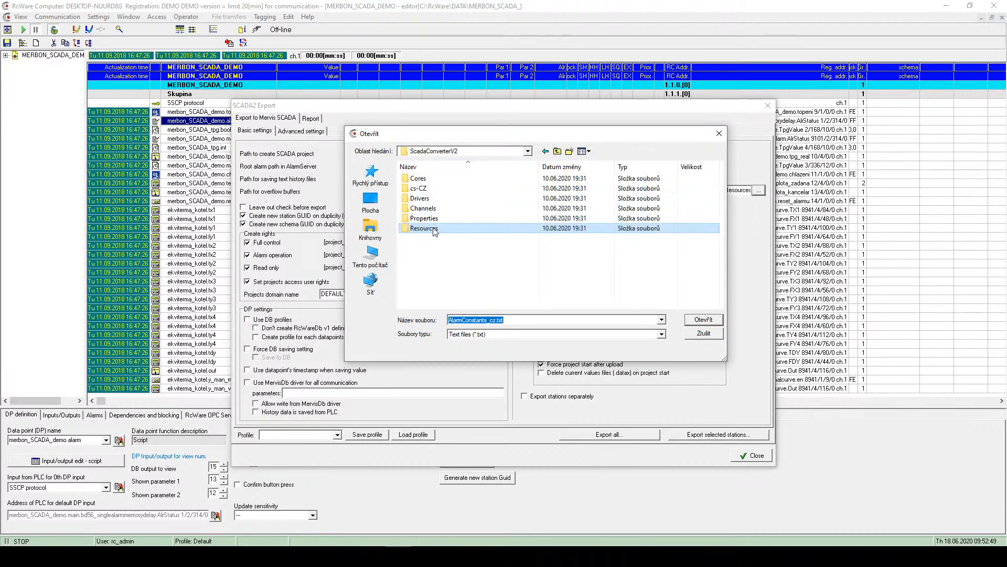
pyautogui.click(557, 151)
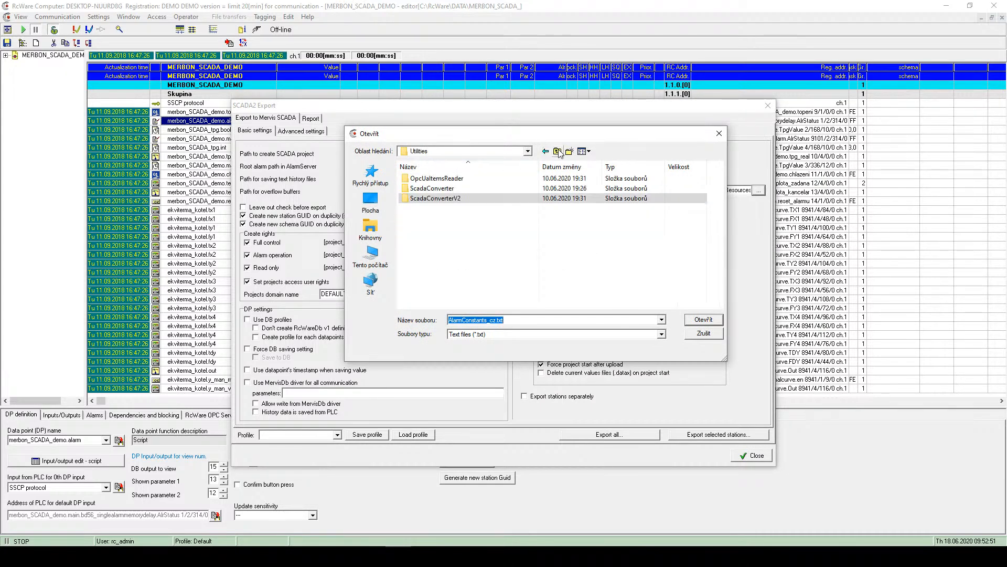
pyautogui.click(558, 151)
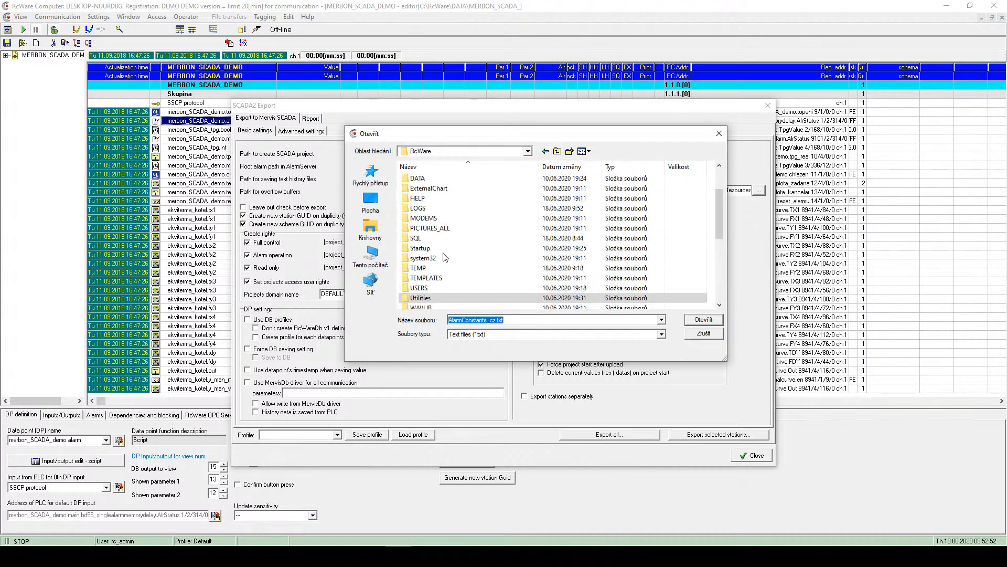
pyautogui.doubleClick(434, 298)
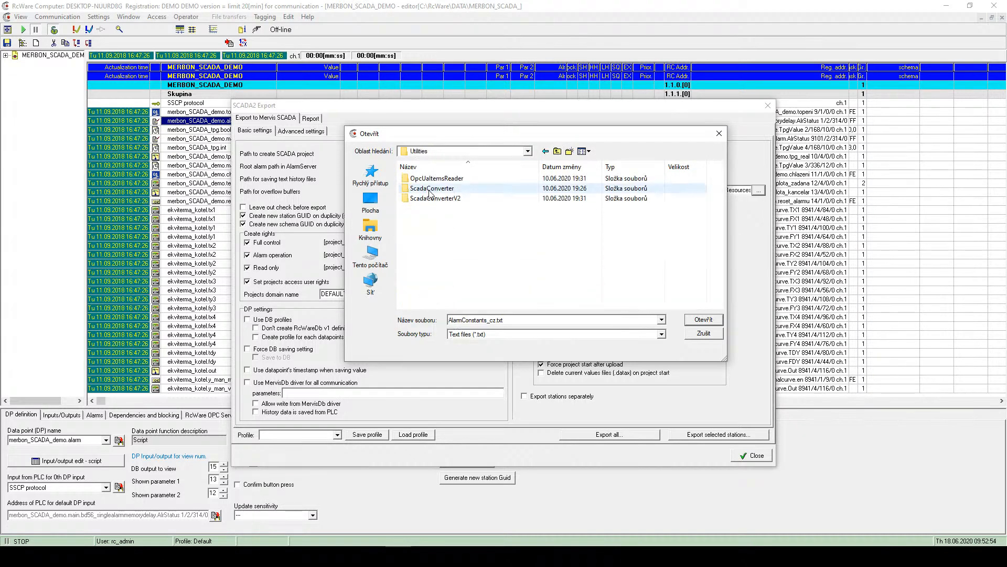
pyautogui.doubleClick(436, 199)
pyautogui.doubleClick(435, 229)
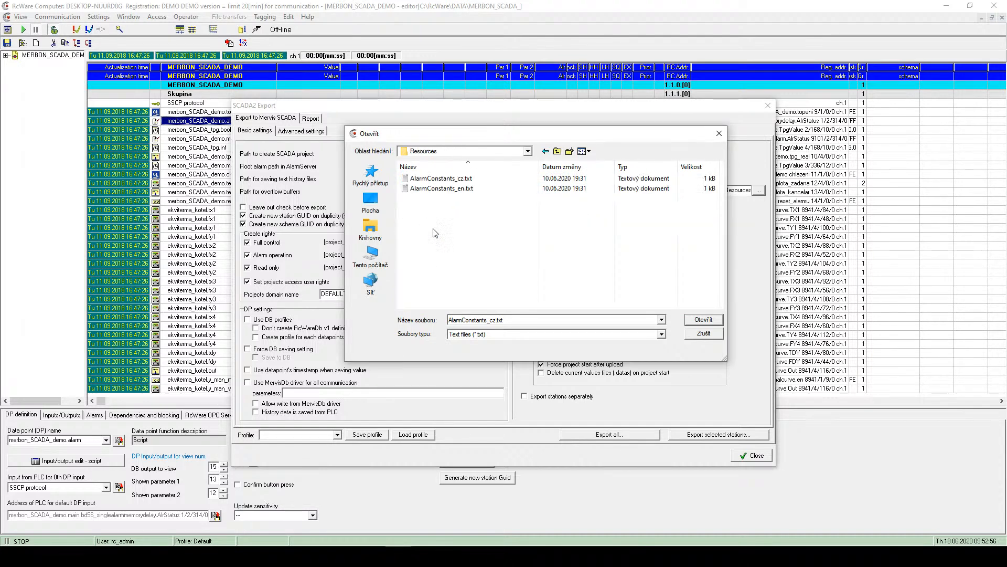
pyautogui.click(442, 189)
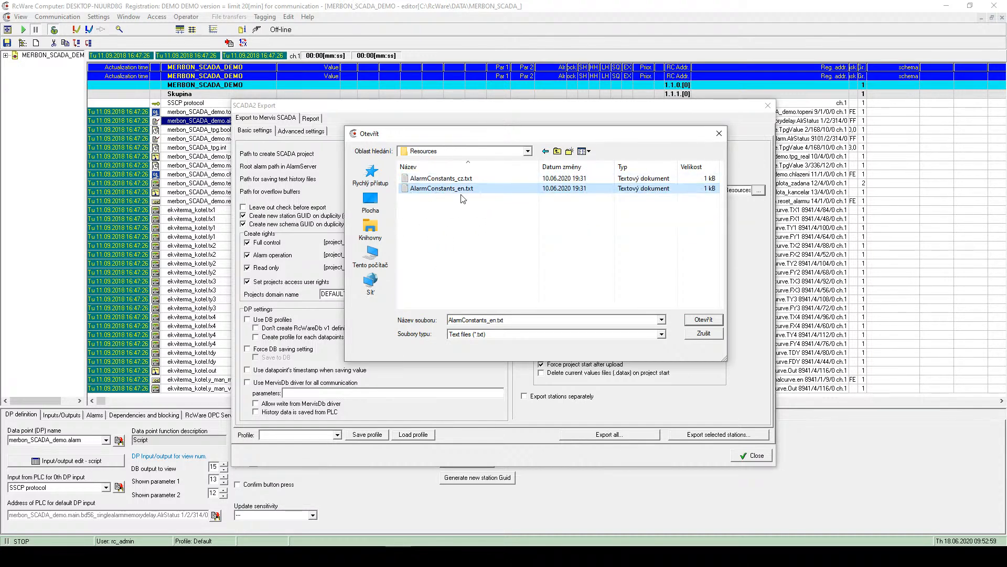
pyautogui.doubleClick(461, 192)
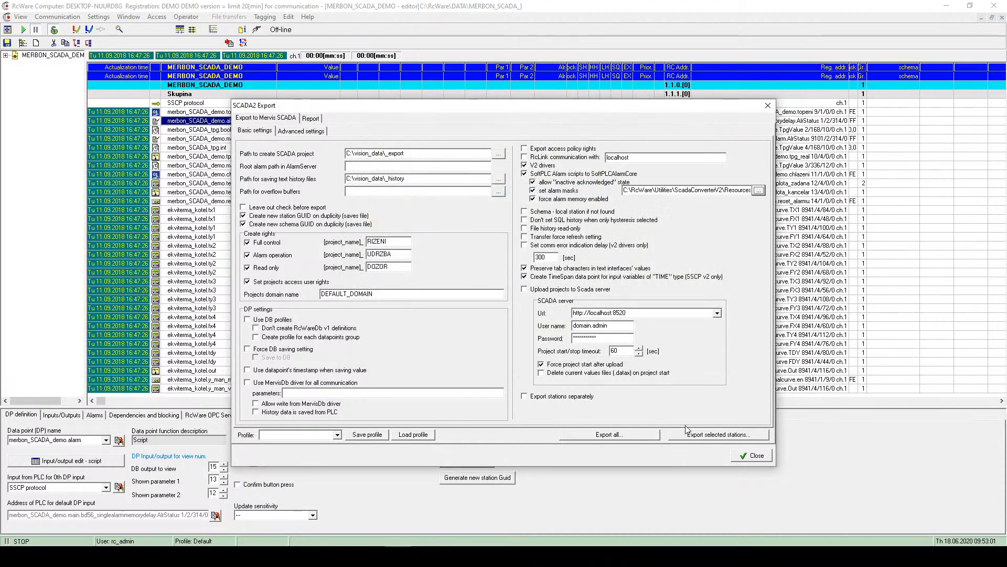
# Enable 'Upload projects to Scada server' and export the MERBON_SCADA_DEMO station
pyautogui.click(526, 289)
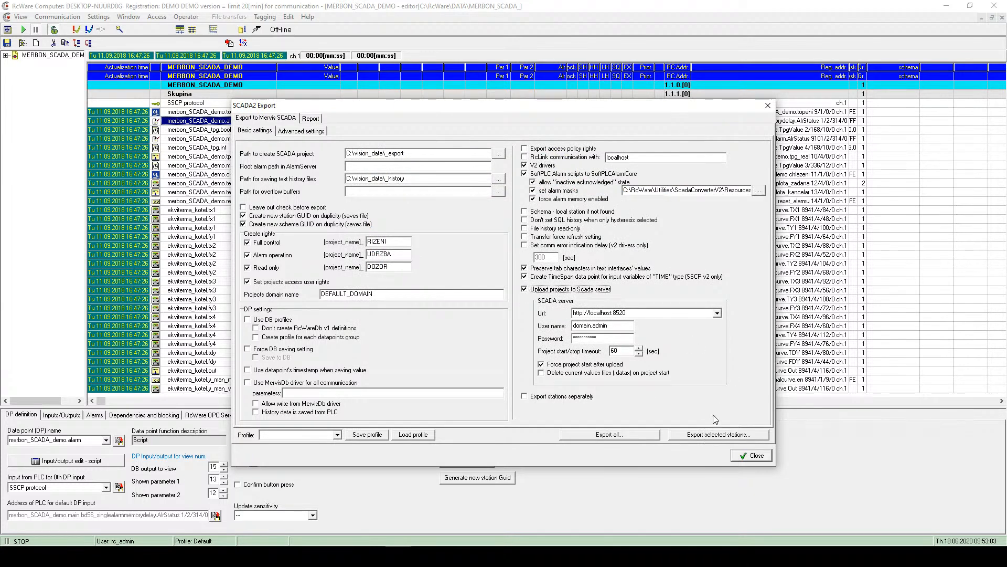
pyautogui.click(706, 435)
pyautogui.click(516, 330)
pyautogui.click(533, 351)
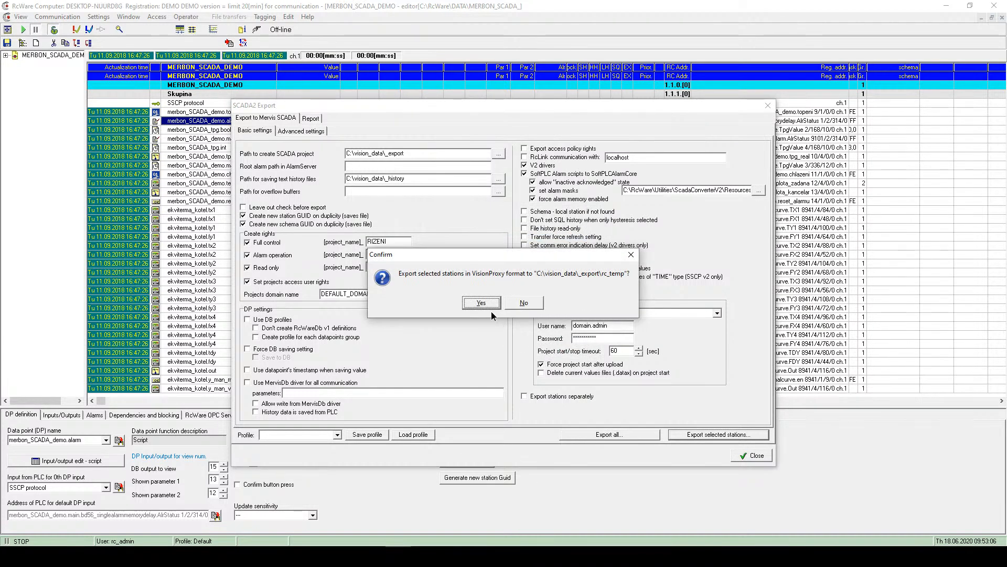
pyautogui.click(491, 311)
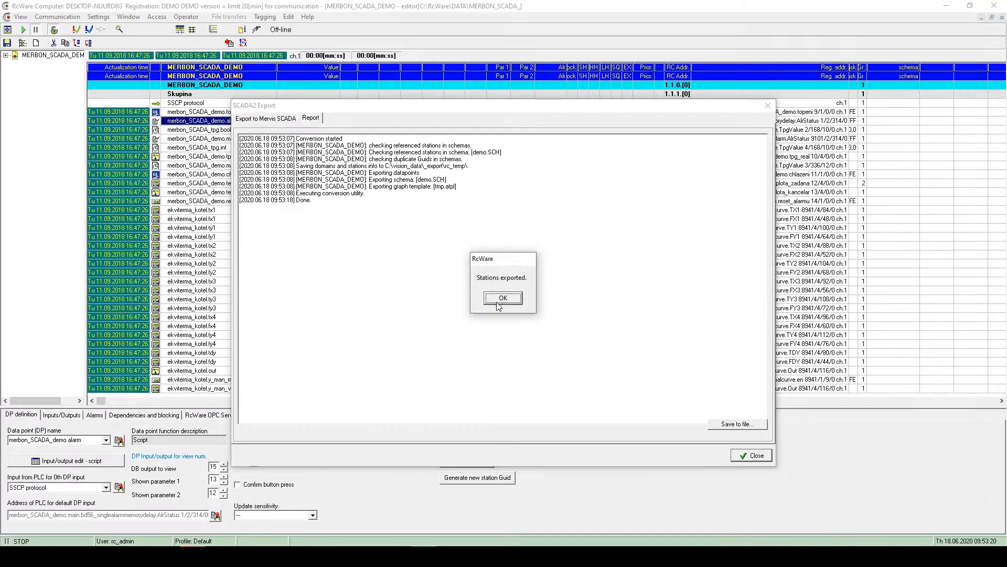
pyautogui.click(497, 302)
pyautogui.moveTo(371, 524)
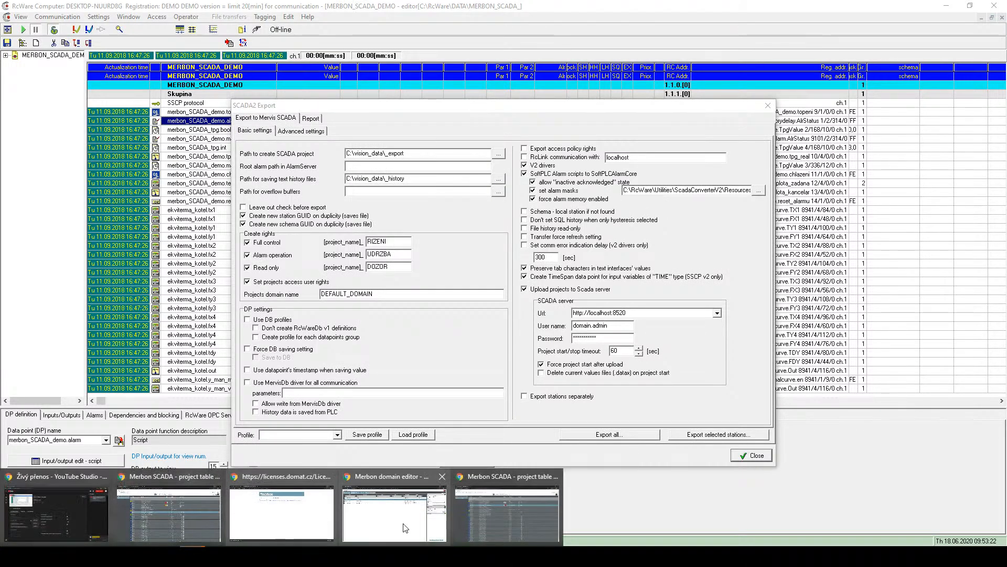
pyautogui.click(465, 515)
pyautogui.click(719, 271)
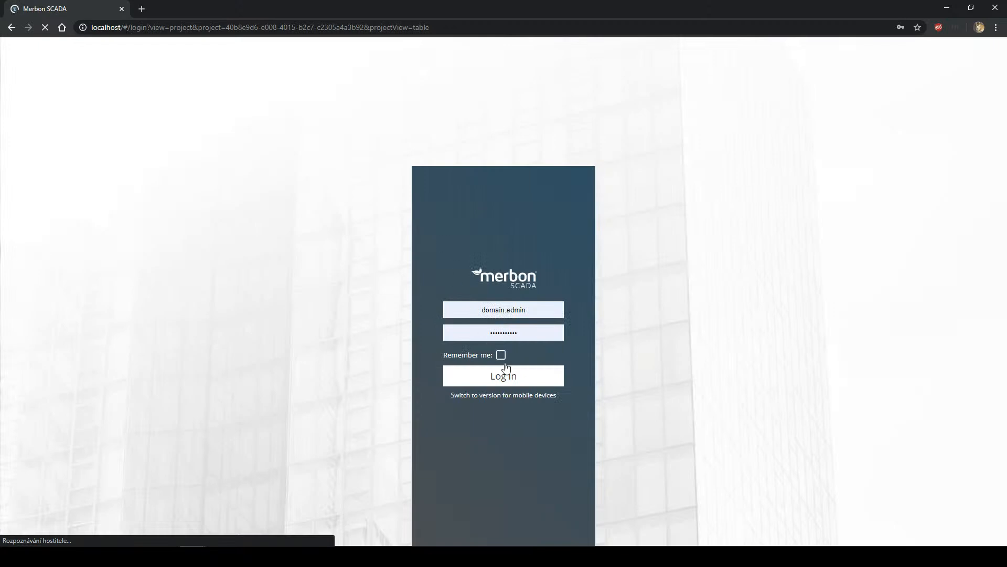
# Log back into the Merbon SCADA web client to reload the MERBON_SCADA_DEMO project table
pyautogui.click(506, 368)
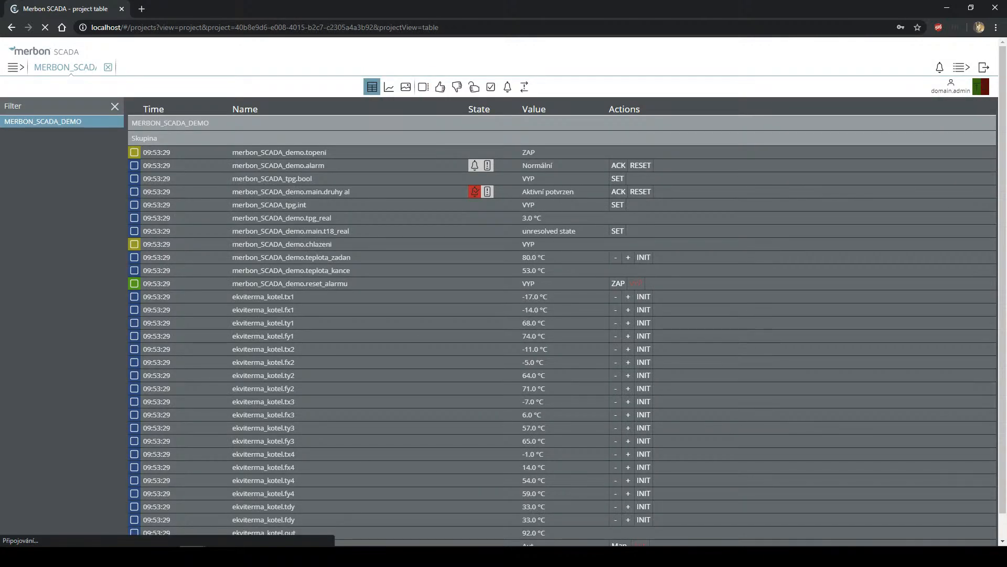
# Enable deleting .datax current values files on project start and re-export the MERBON_SCADA_DEMO station
pyautogui.click(423, 556)
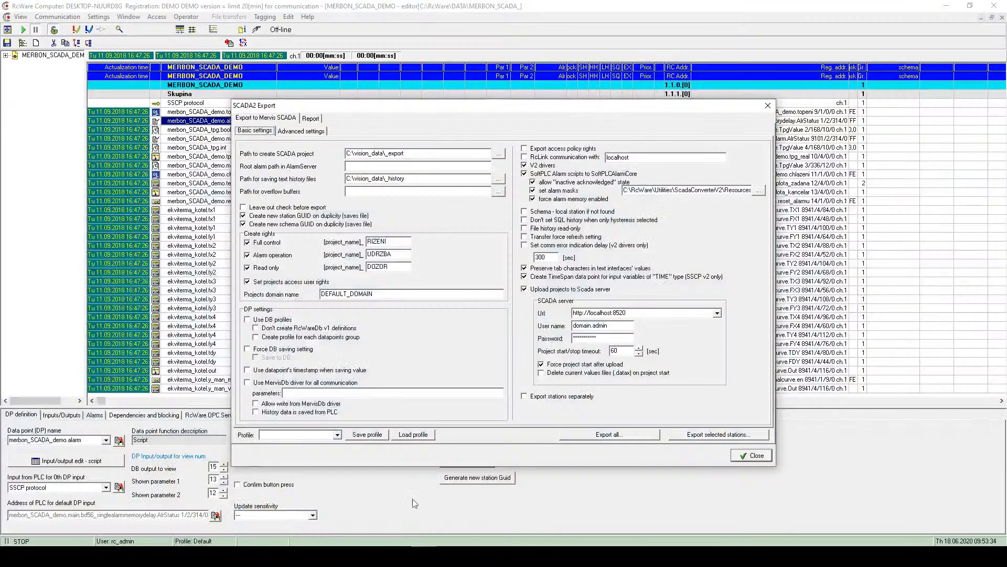
pyautogui.click(545, 374)
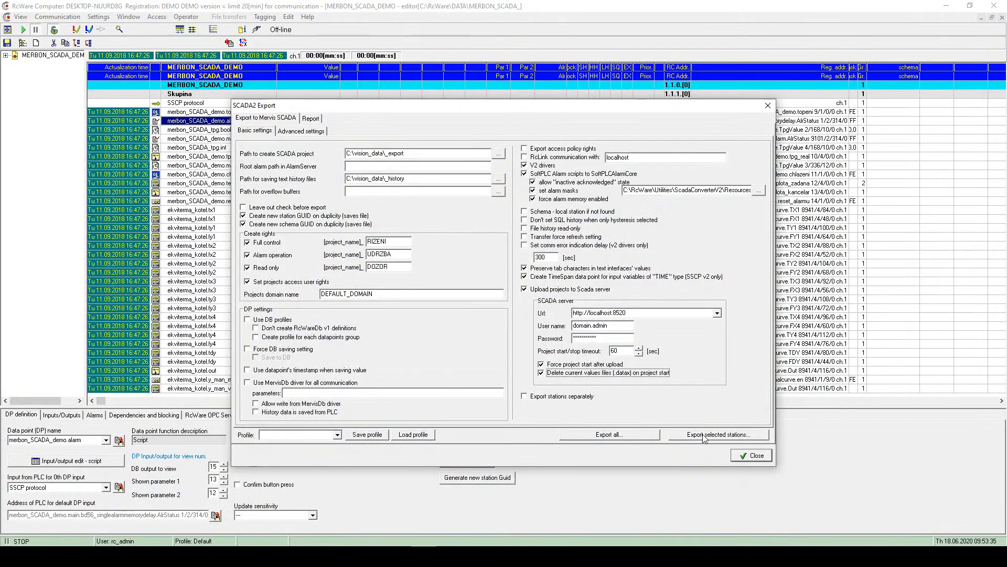
pyautogui.click(703, 435)
pyautogui.click(535, 355)
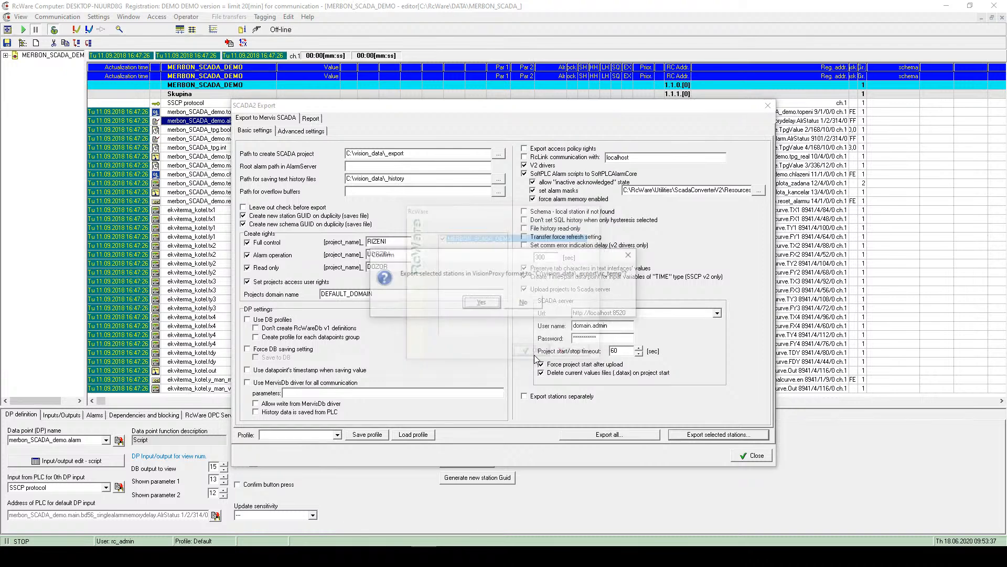
pyautogui.click(482, 303)
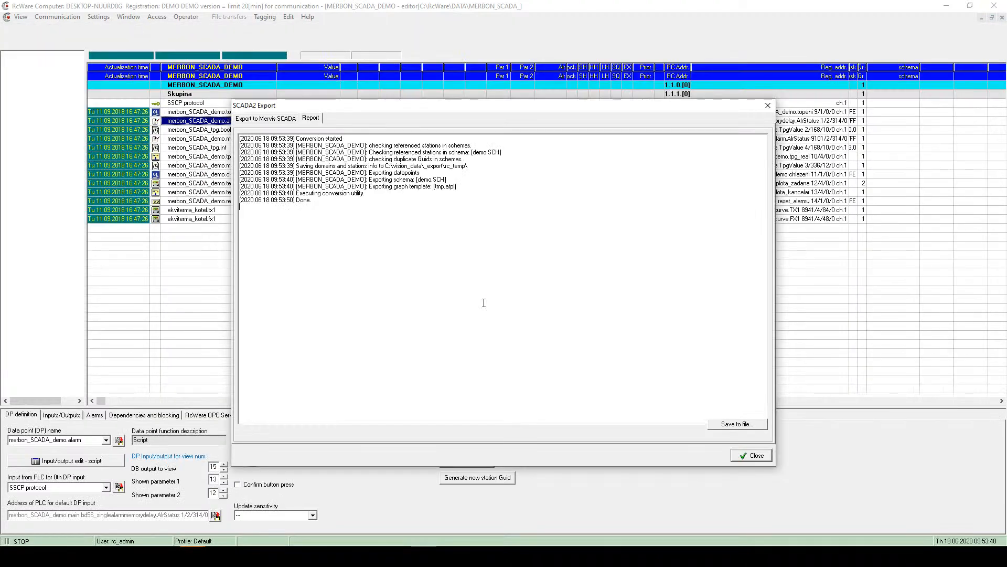
pyautogui.click(484, 301)
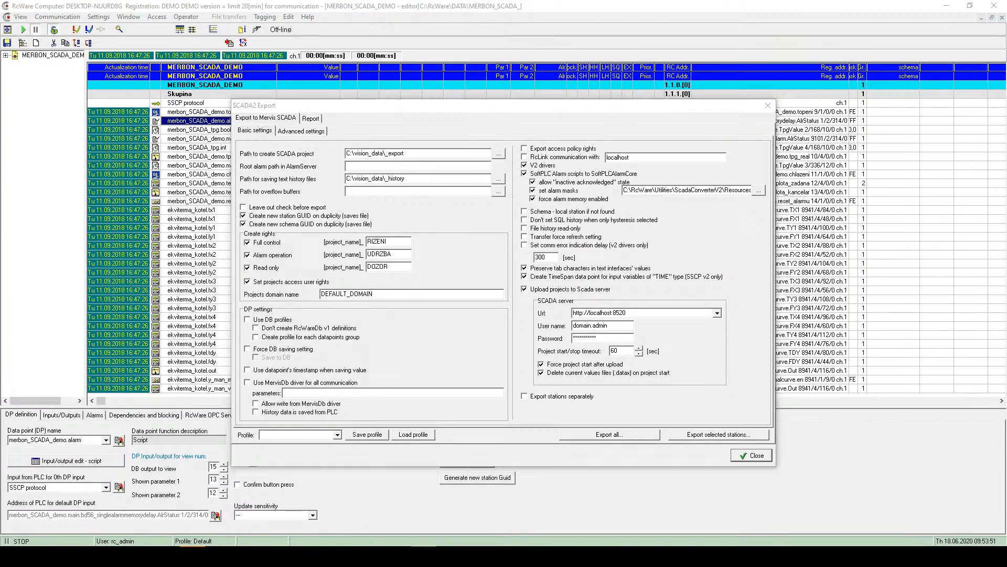
pyautogui.click(198, 555)
# Reload Merbon SCADA, log in again and open the active alarms view with history
pyautogui.click(519, 523)
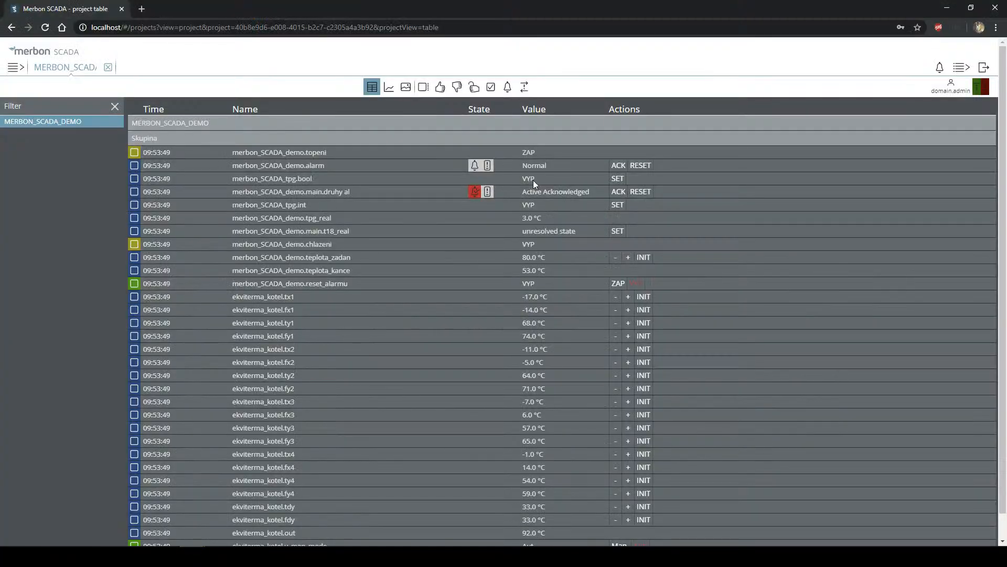
pyautogui.press('F5')
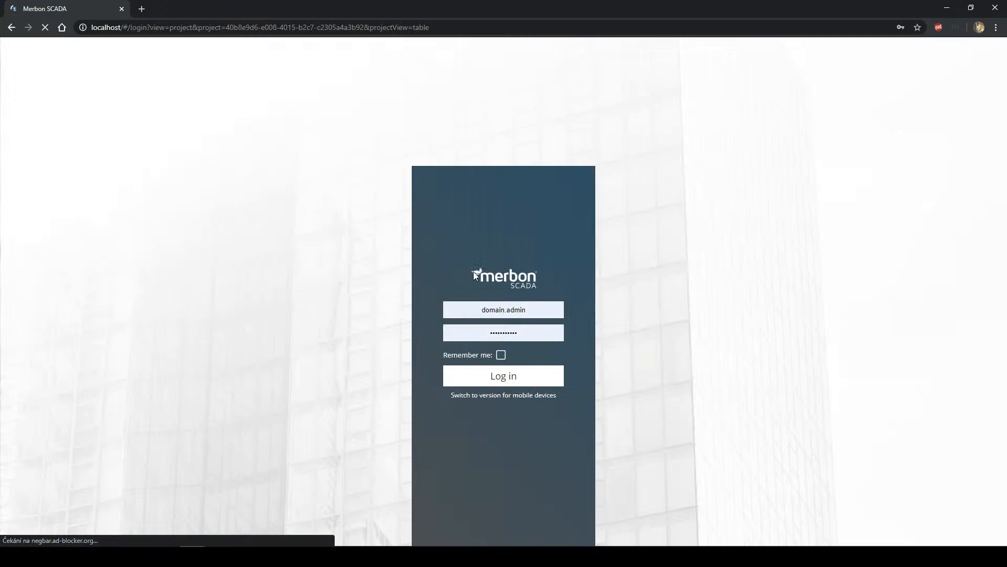
pyautogui.click(502, 378)
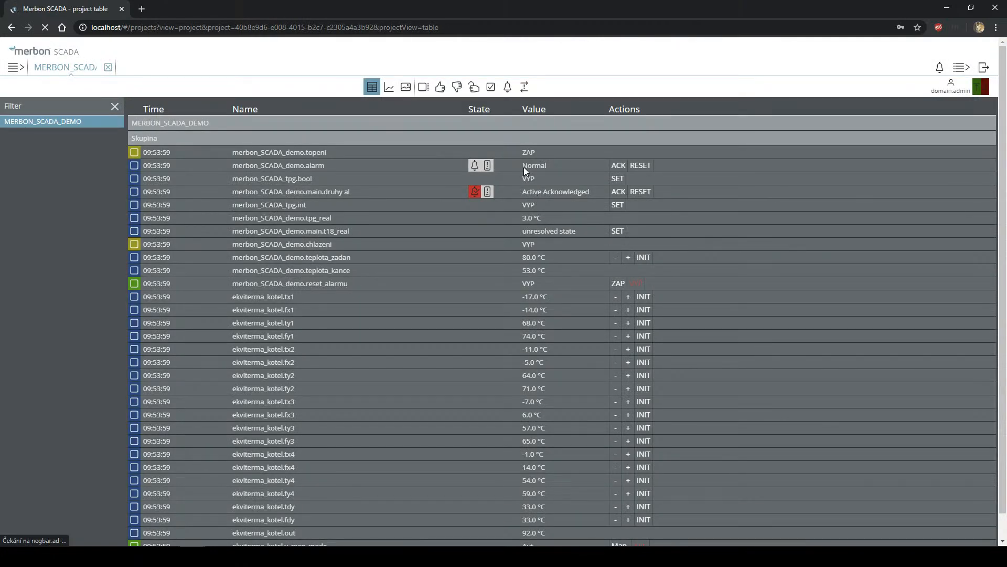
pyautogui.click(536, 165)
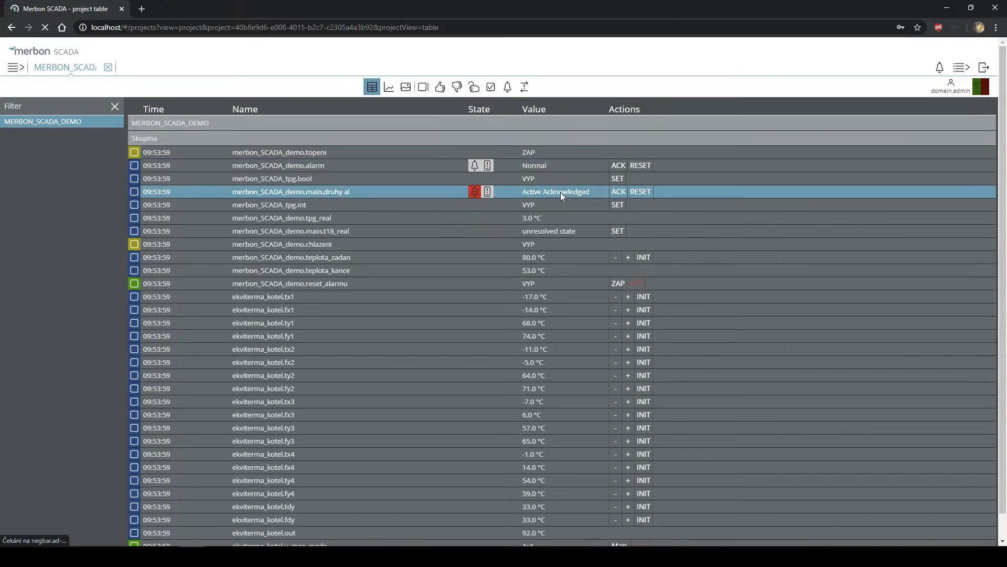
pyautogui.click(939, 67)
# Inspect the details of the 9:53:47, 9:53:46, 9:51:22 and 9:47:20 alarm history entries
pyautogui.click(462, 378)
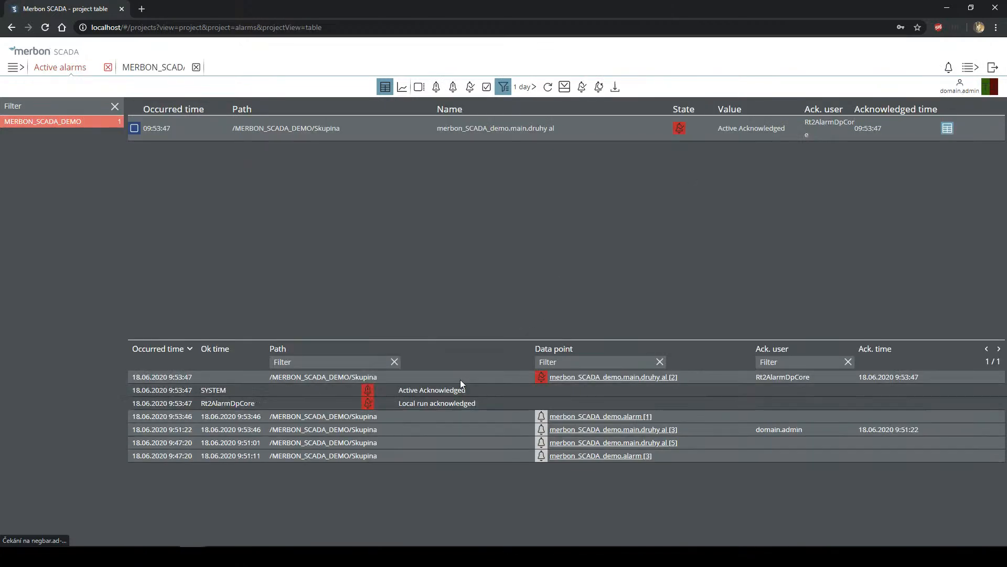
pyautogui.click(422, 416)
pyautogui.click(432, 441)
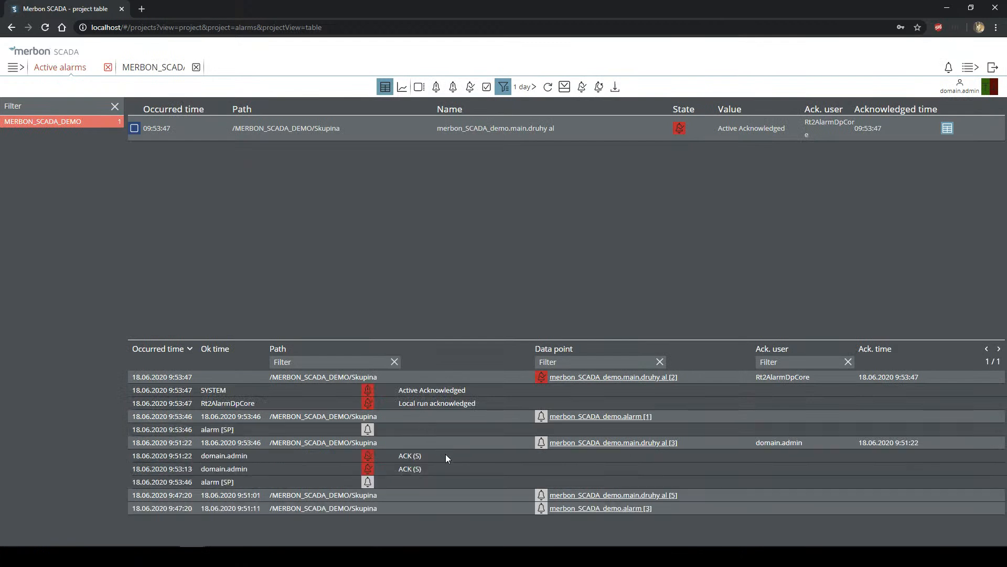
pyautogui.click(442, 493)
pyautogui.scroll(-1, 443, 483)
pyautogui.scroll(1, 414, 444)
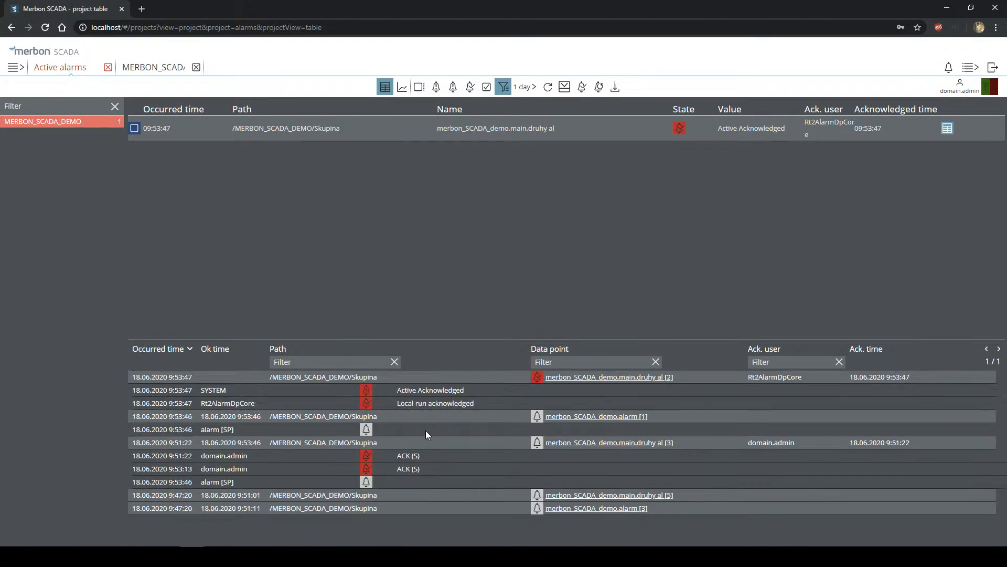
pyautogui.click(438, 440)
# Refresh the alarm history, recheck the three latest entries, then show the MERBON_SCADA_DEMO table
pyautogui.click(546, 88)
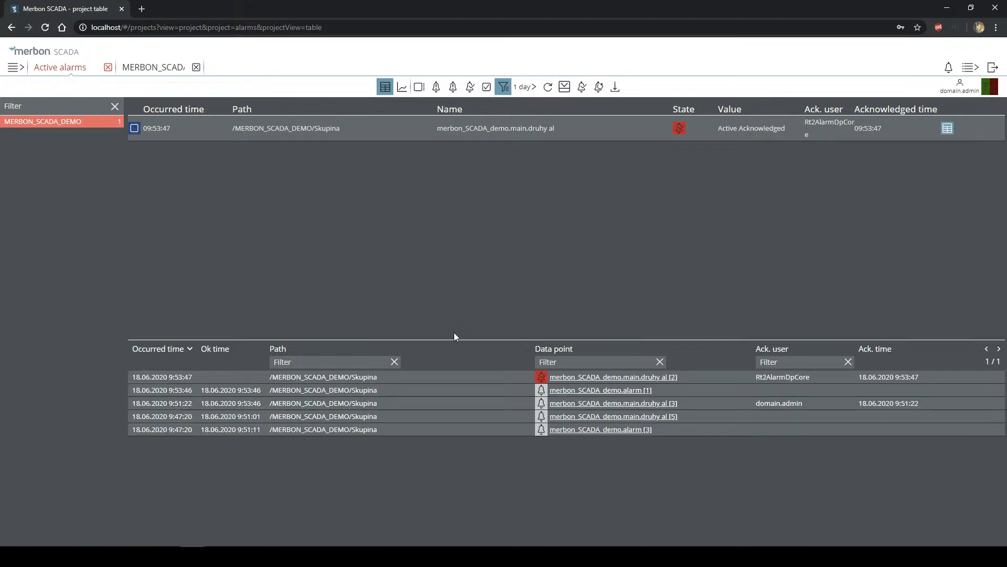
pyautogui.click(451, 380)
pyautogui.click(467, 420)
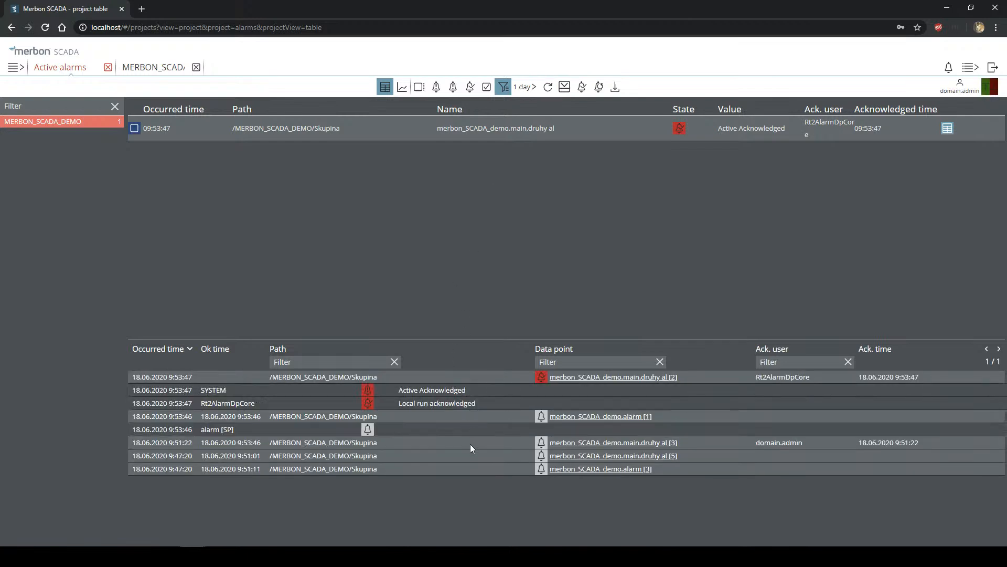
pyautogui.click(470, 444)
pyautogui.click(470, 444)
pyautogui.click(461, 412)
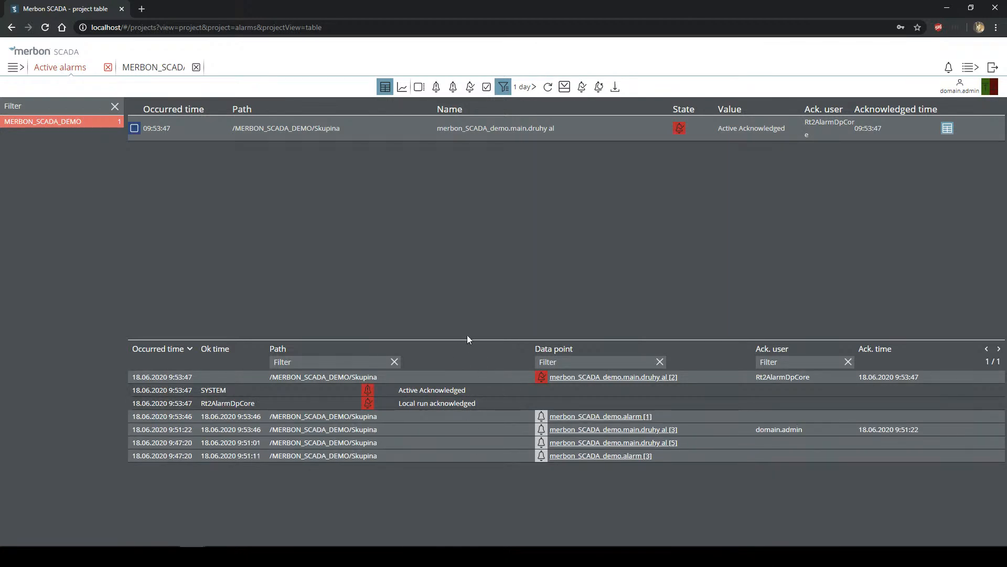
pyautogui.click(455, 381)
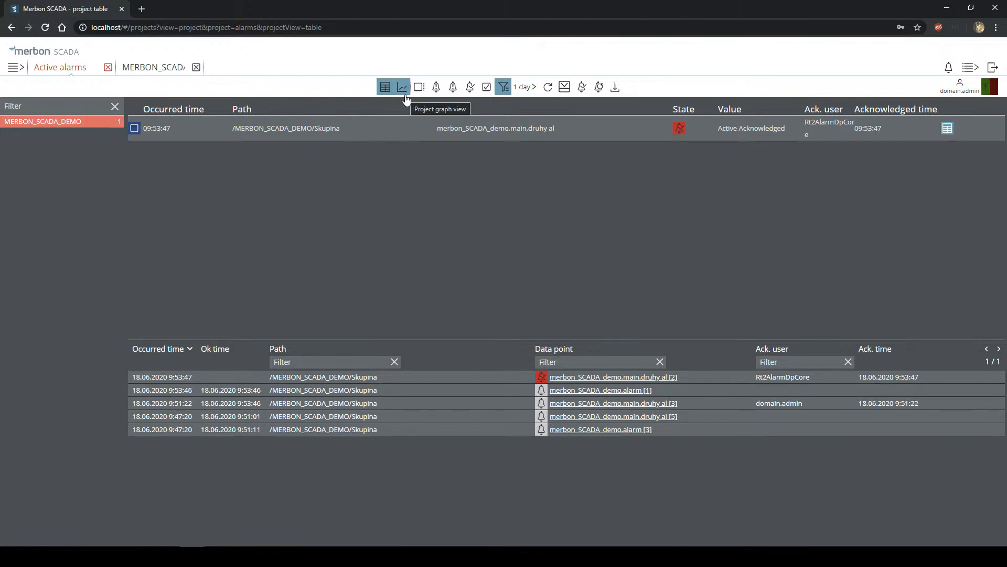
pyautogui.click(176, 67)
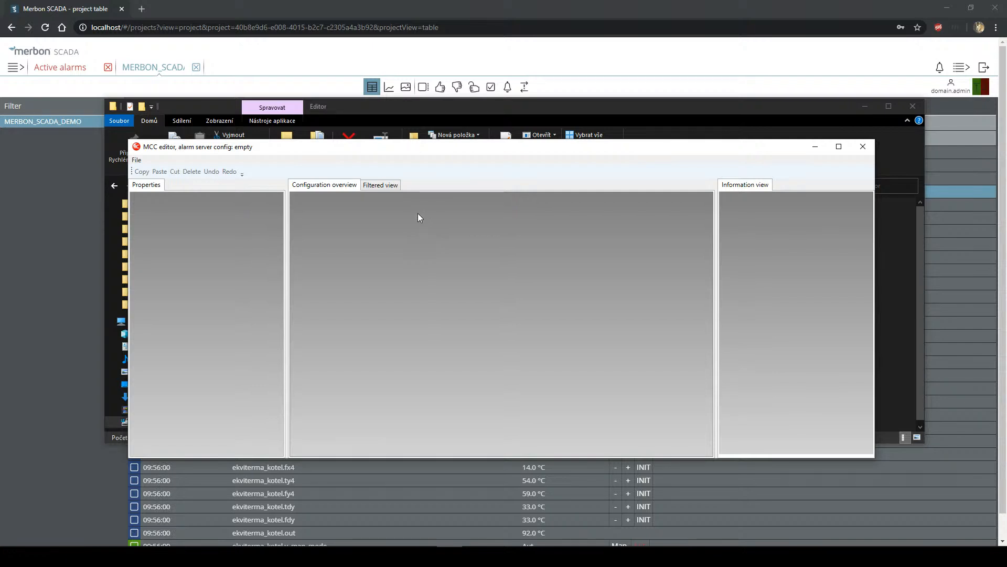
# Create a new alarm server configuration from the MCC editor's File menu
pyautogui.click(137, 159)
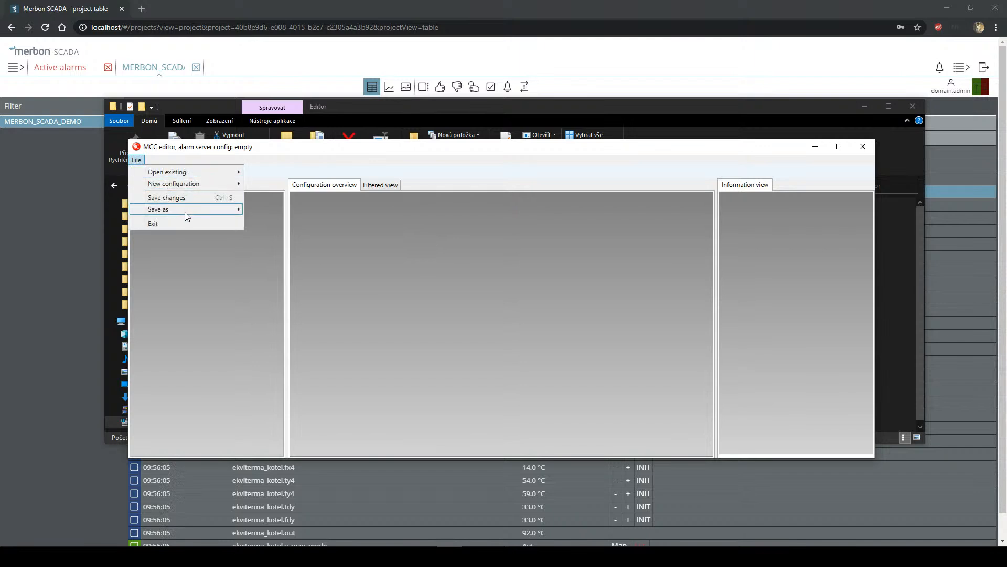
pyautogui.moveTo(185, 212)
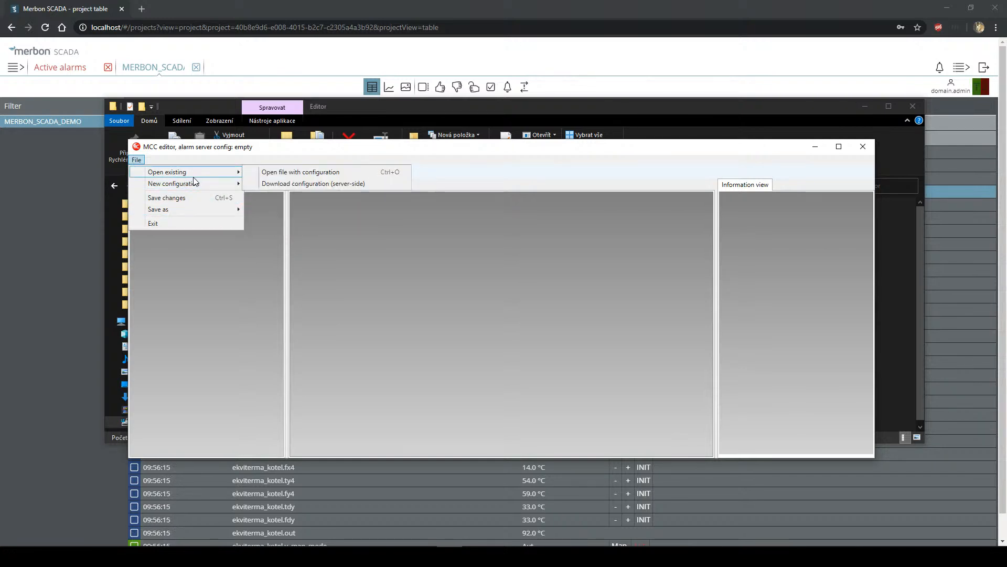
pyautogui.moveTo(199, 187)
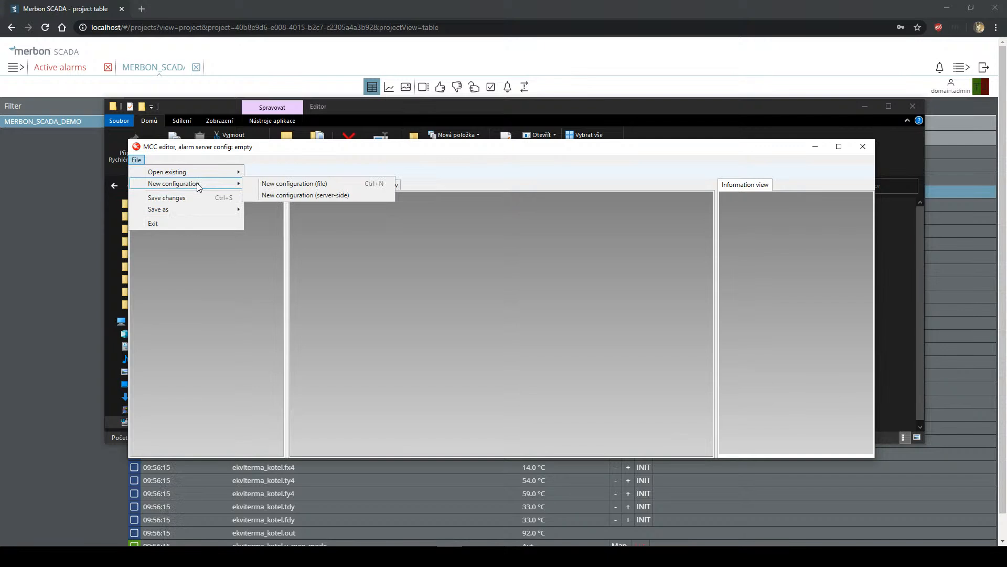
pyautogui.click(283, 186)
# Browse the still-empty Channels, Bindings and Reactions sections of the new configuration
pyautogui.click(314, 200)
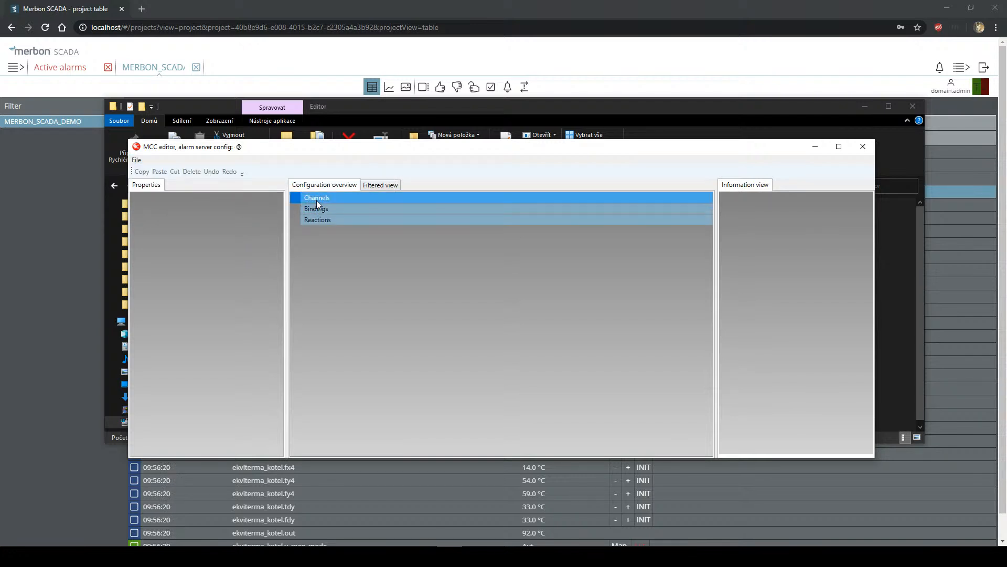
pyautogui.click(336, 208)
pyautogui.click(338, 219)
pyautogui.click(326, 198)
pyautogui.click(329, 209)
pyautogui.click(329, 219)
pyautogui.click(327, 209)
pyautogui.click(323, 199)
pyautogui.click(328, 209)
pyautogui.click(339, 221)
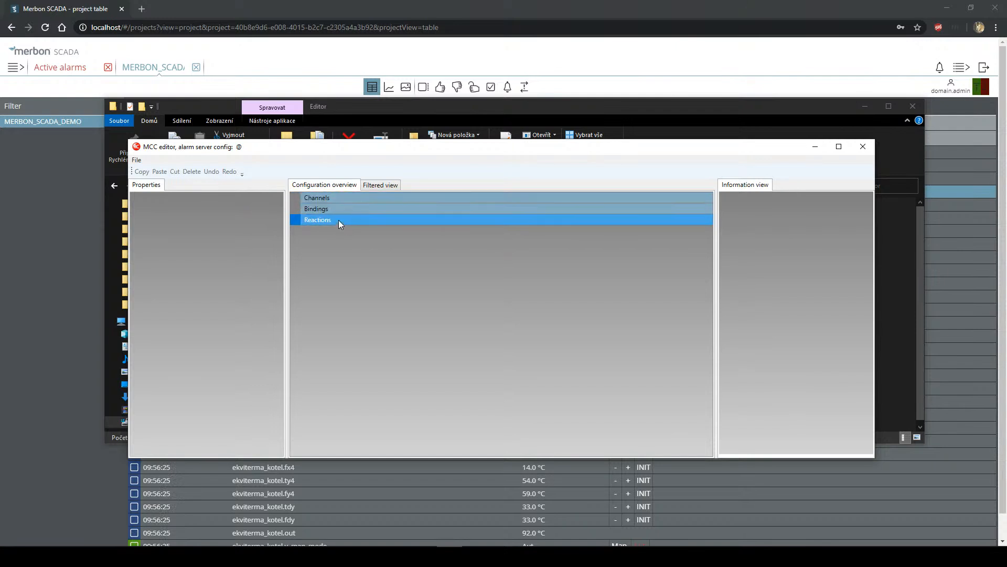
pyautogui.click(329, 209)
pyautogui.click(325, 199)
pyautogui.click(331, 209)
pyautogui.click(337, 218)
pyautogui.click(136, 160)
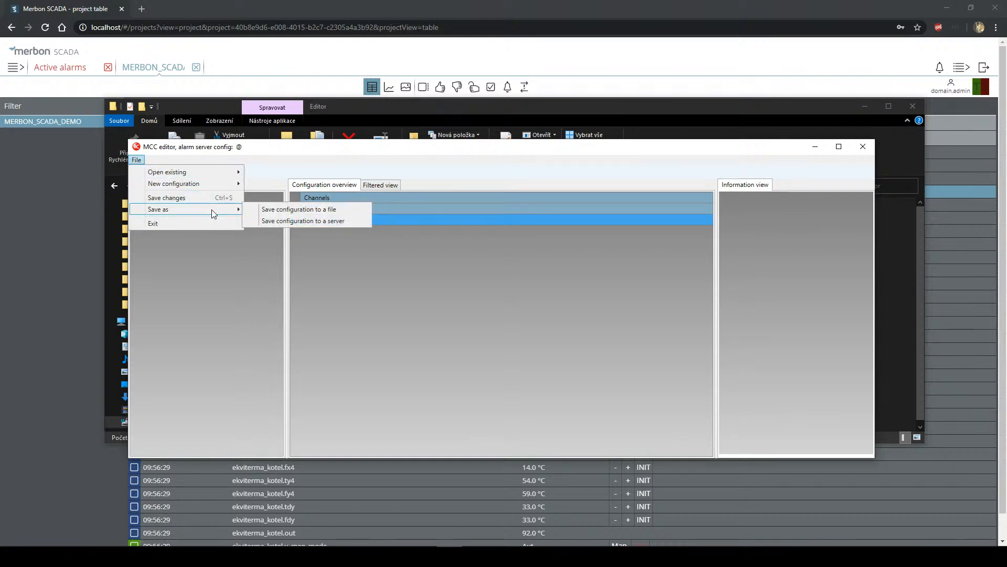
# Save the configuration to the alarm server under client messaging_client and close the finished upload
pyautogui.click(273, 221)
pyautogui.write('messa')
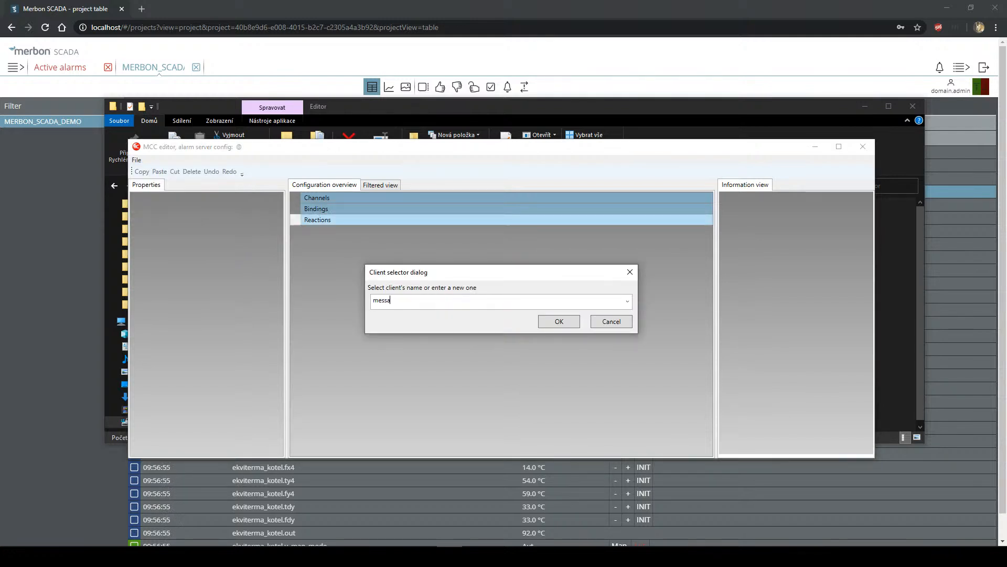
pyautogui.write('ging_client')
pyautogui.moveTo(423, 300); pyautogui.dragTo(361, 303)
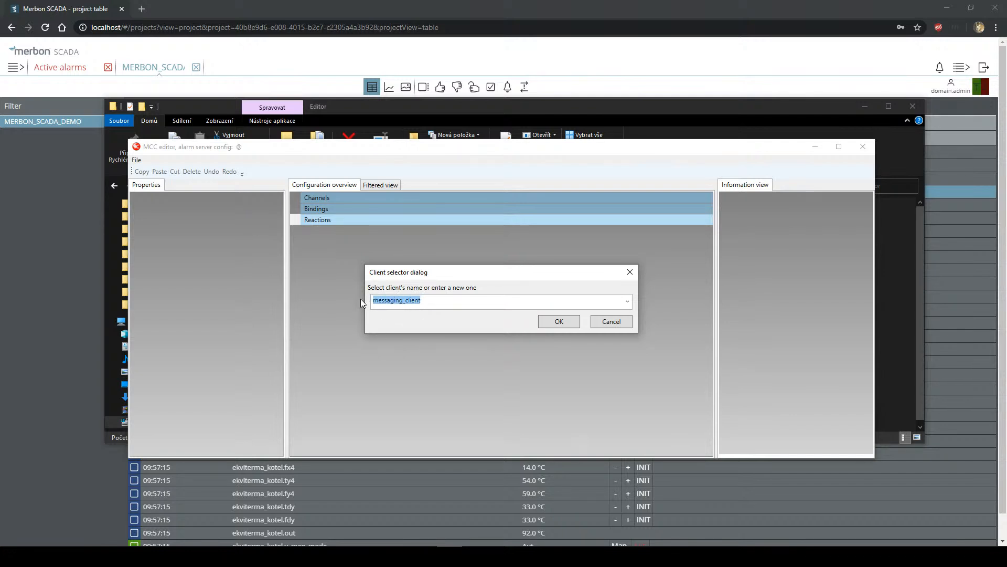
pyautogui.click(431, 303)
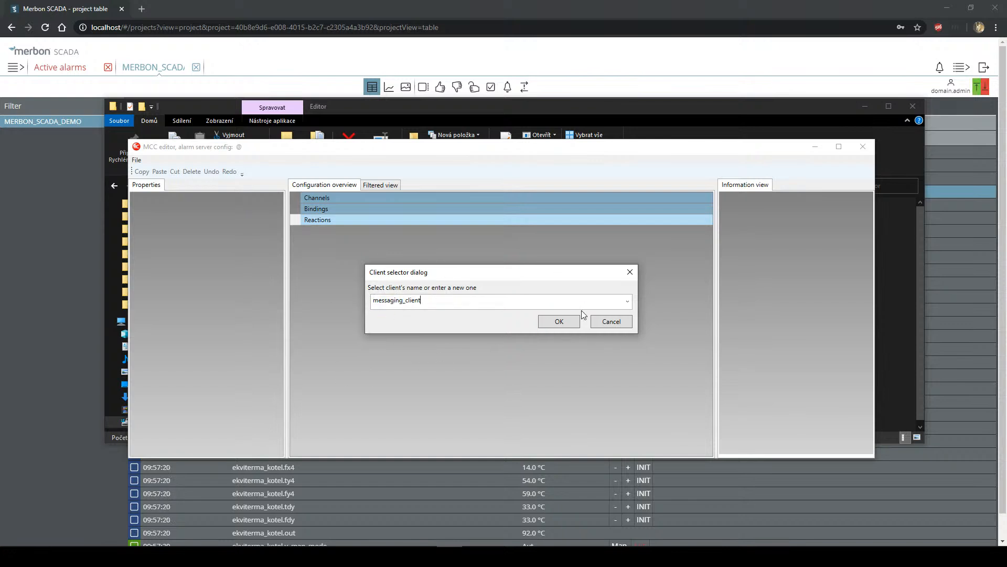
pyautogui.moveTo(423, 300); pyautogui.dragTo(375, 305)
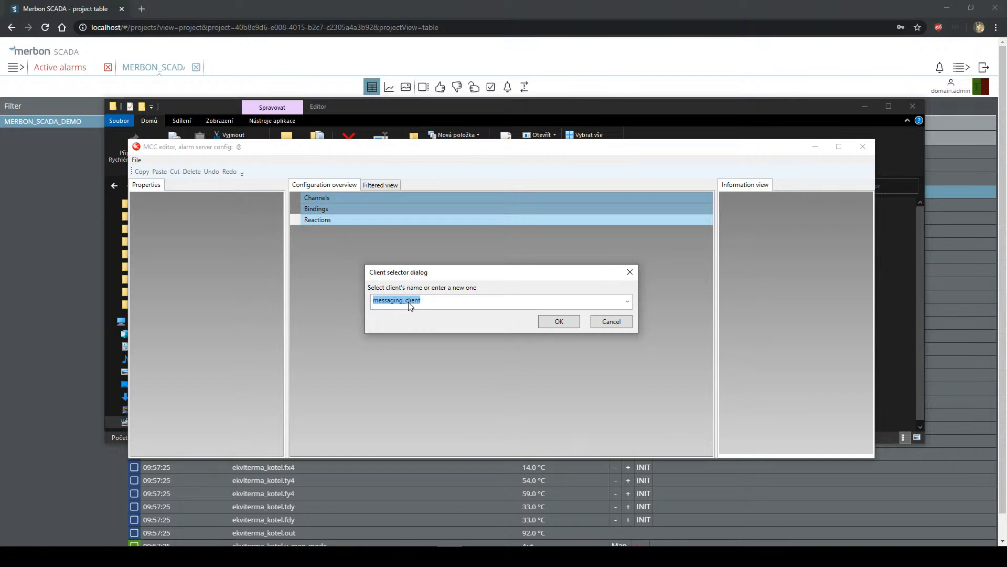
pyautogui.click(558, 321)
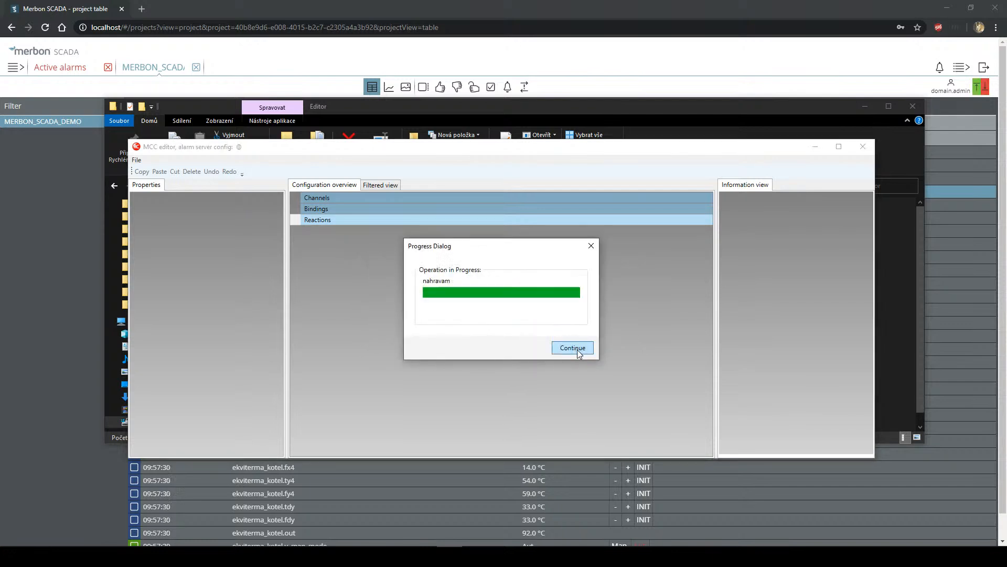
pyautogui.click(577, 350)
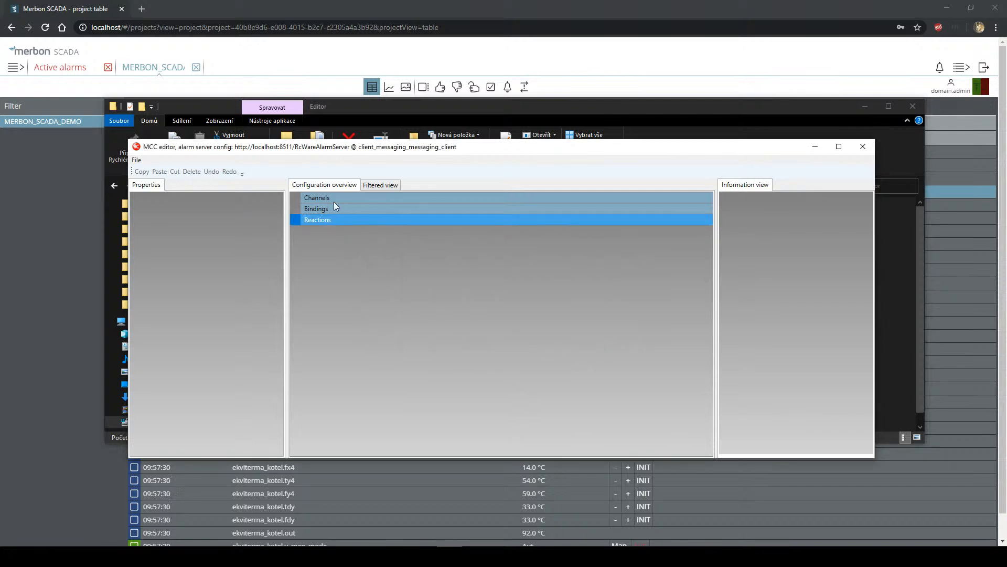
# Add an Smtp channel under Channels and select the new Smtp server row
pyautogui.click(372, 555)
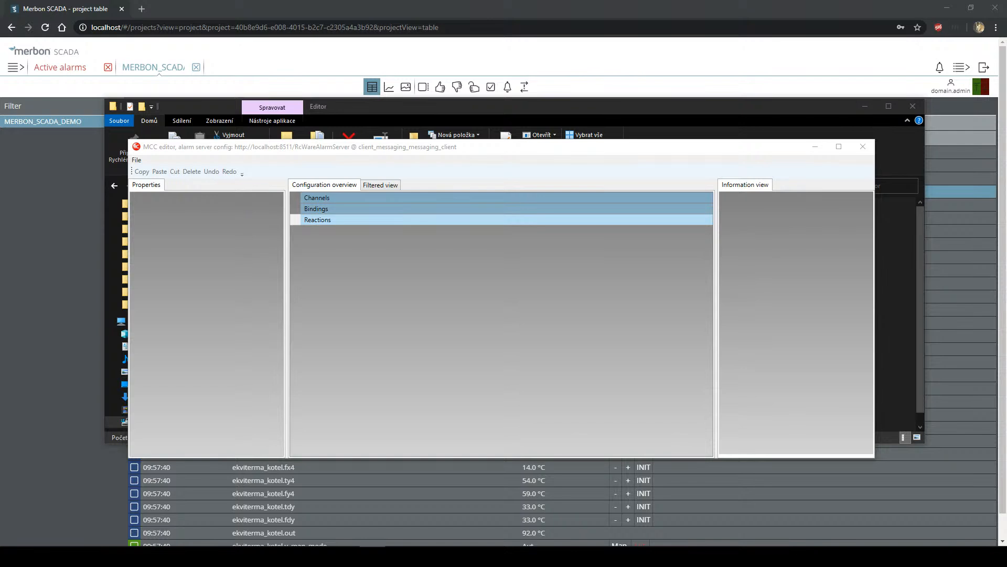
pyautogui.hotkey('alt', 'Tab')
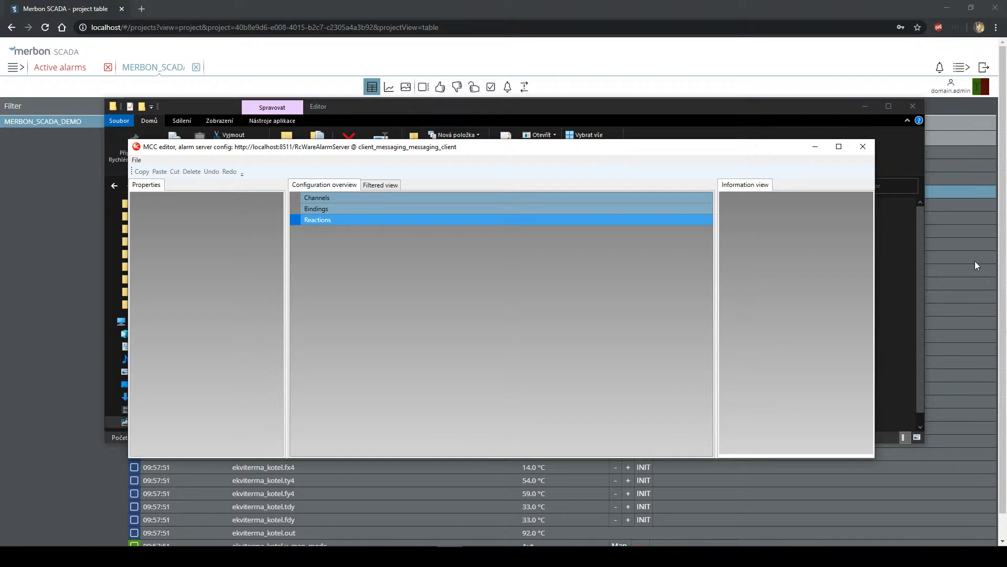
pyautogui.click(348, 200)
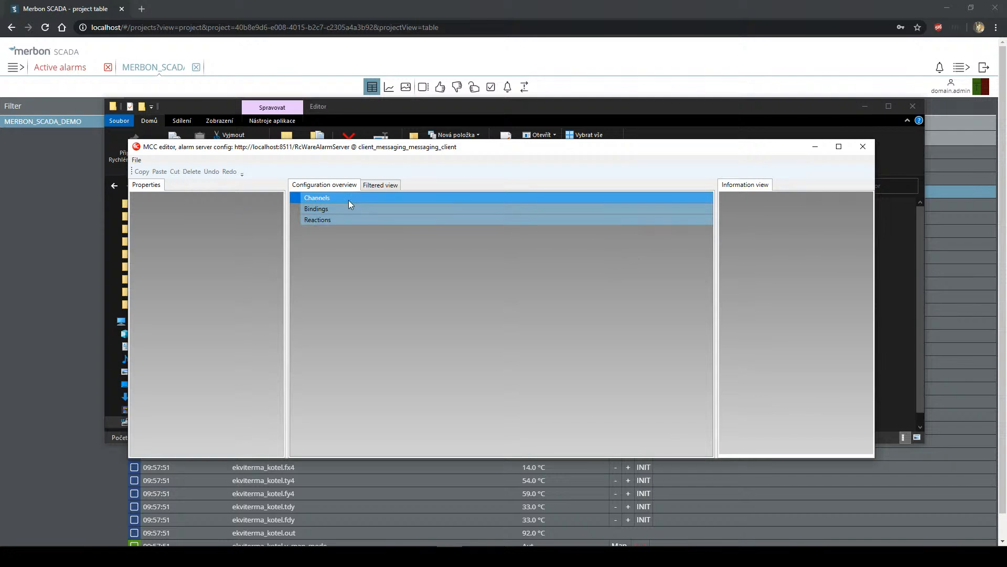
pyautogui.rightClick(344, 199)
pyautogui.press('Escape')
pyautogui.rightClick(344, 199)
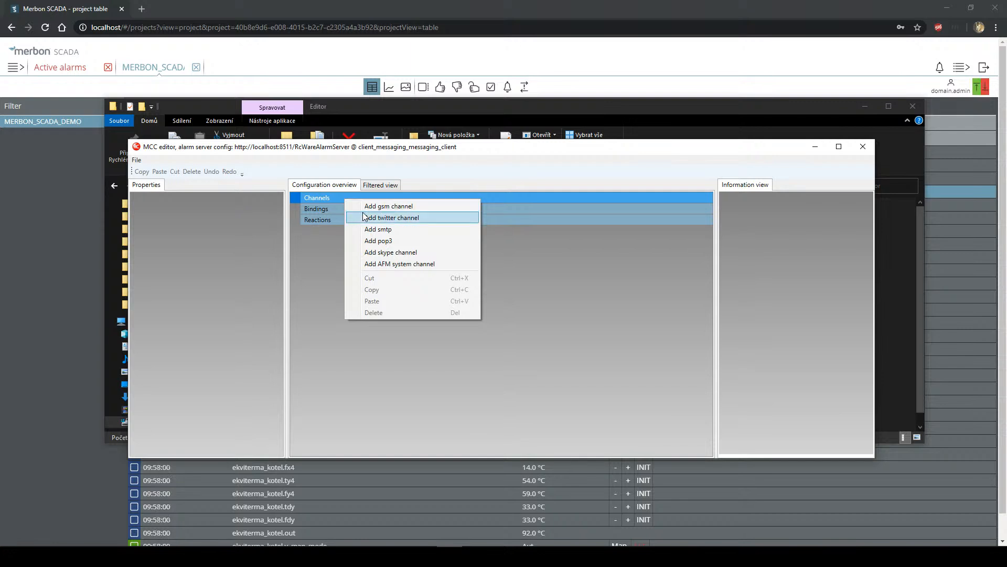
pyautogui.click(325, 200)
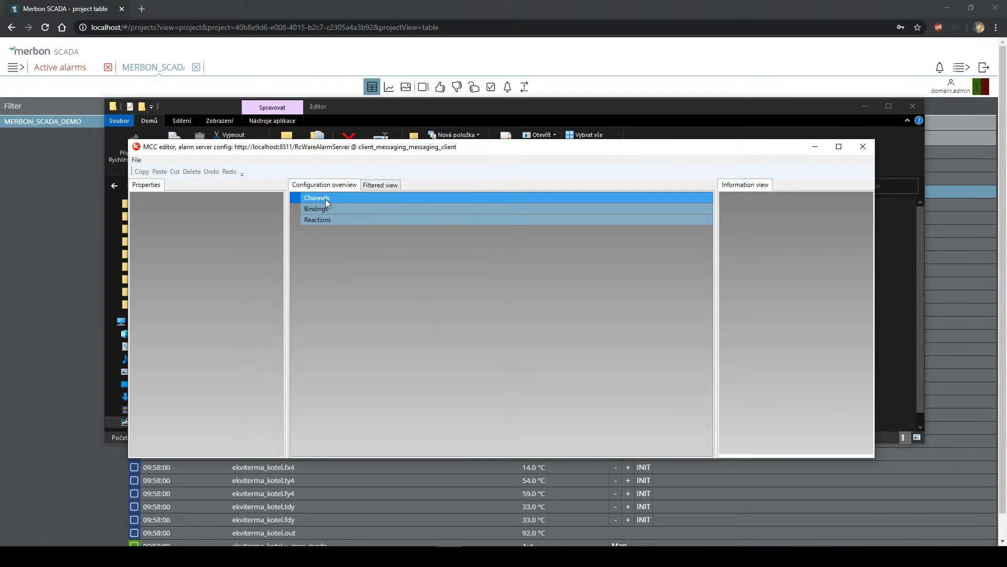
pyautogui.rightClick(329, 205)
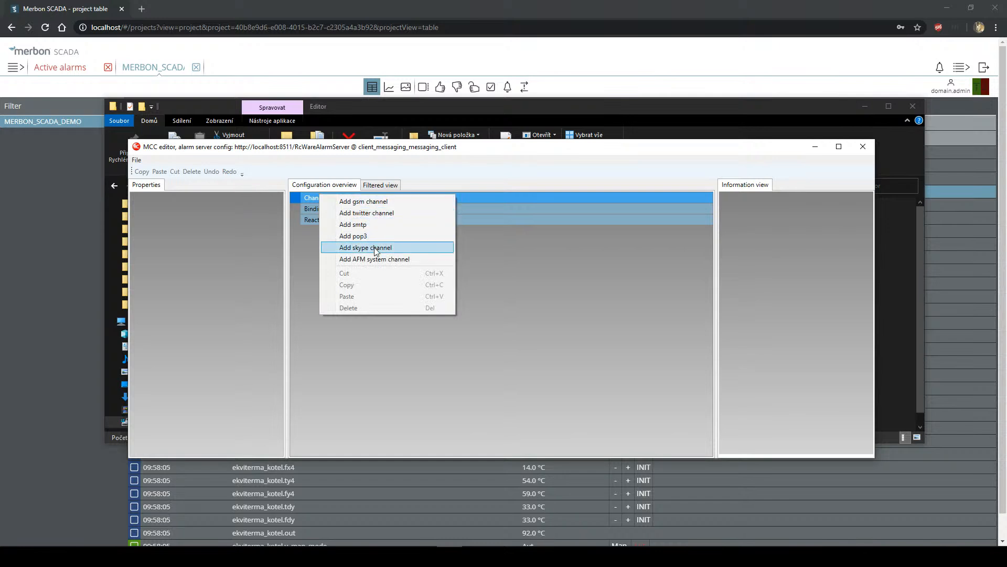
pyautogui.click(367, 225)
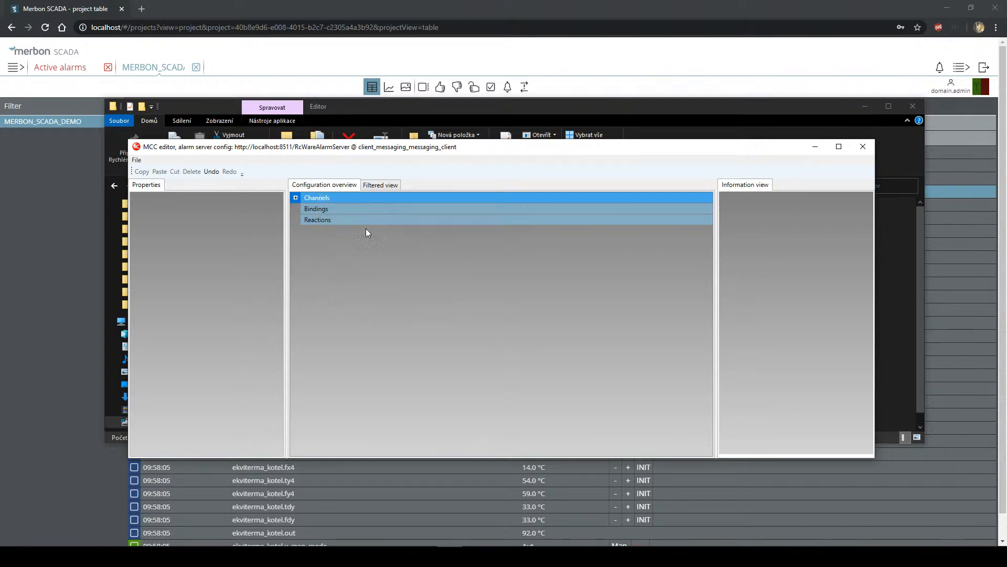
pyautogui.click(320, 212)
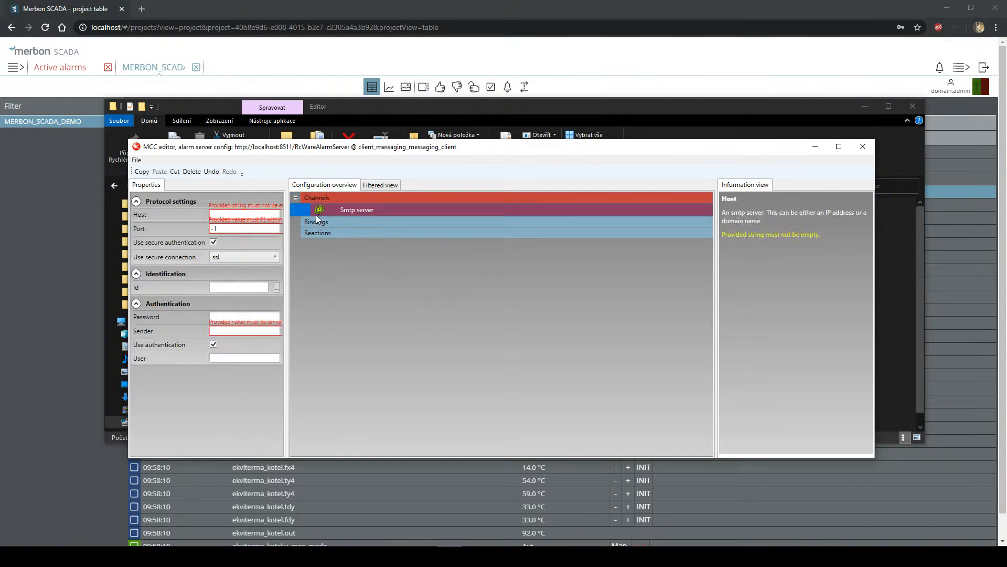
# Set the Smtp server channel's Host property to smtp.gmail.com
pyautogui.click(243, 214)
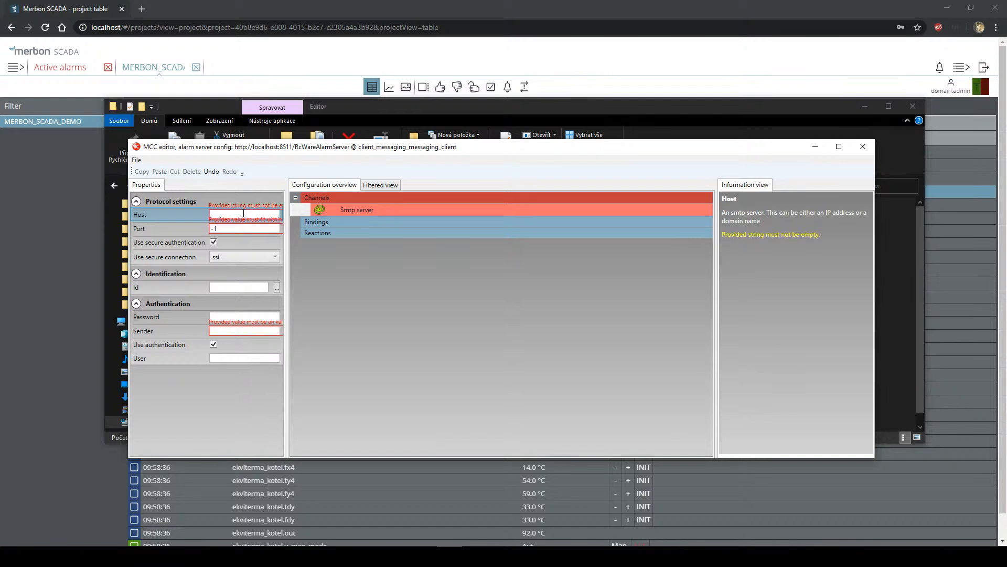
pyautogui.write('smtp.gmail.com')
pyautogui.press('Tab')
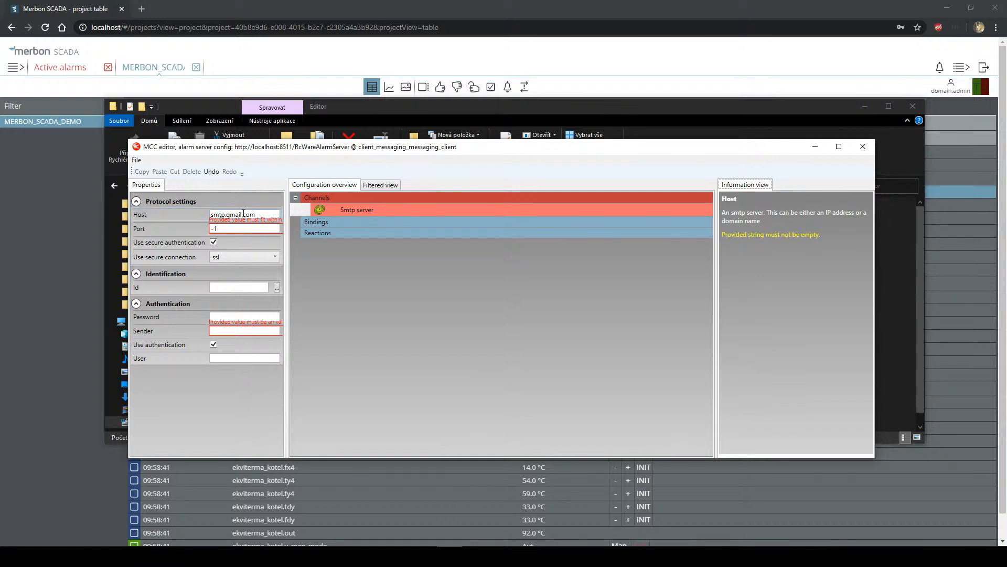
pyautogui.click(222, 229)
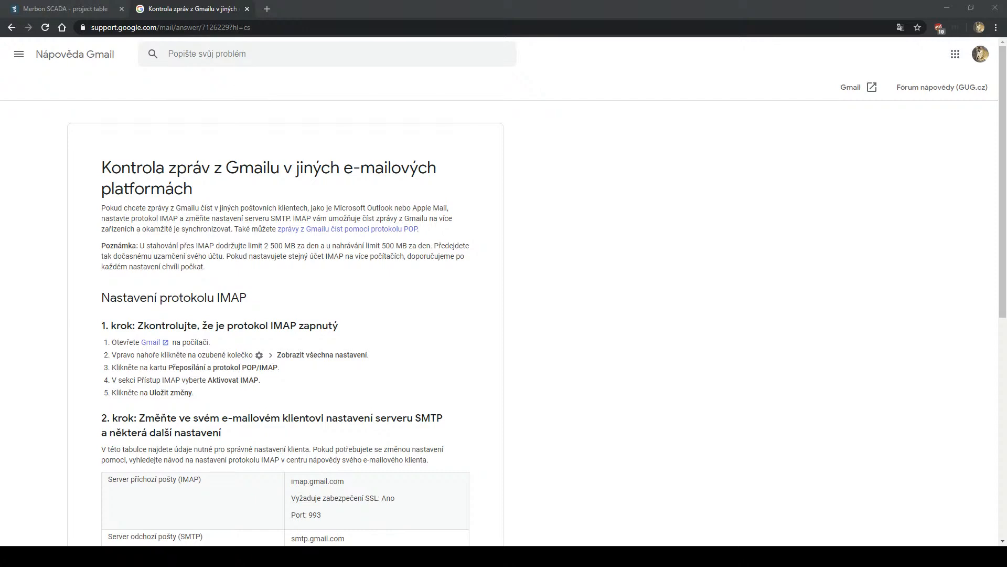
# Scroll the Gmail help page to the SMTP settings table: smtp.gmail.com, ports 465 and 587
pyautogui.scroll(-8, 530, 227)
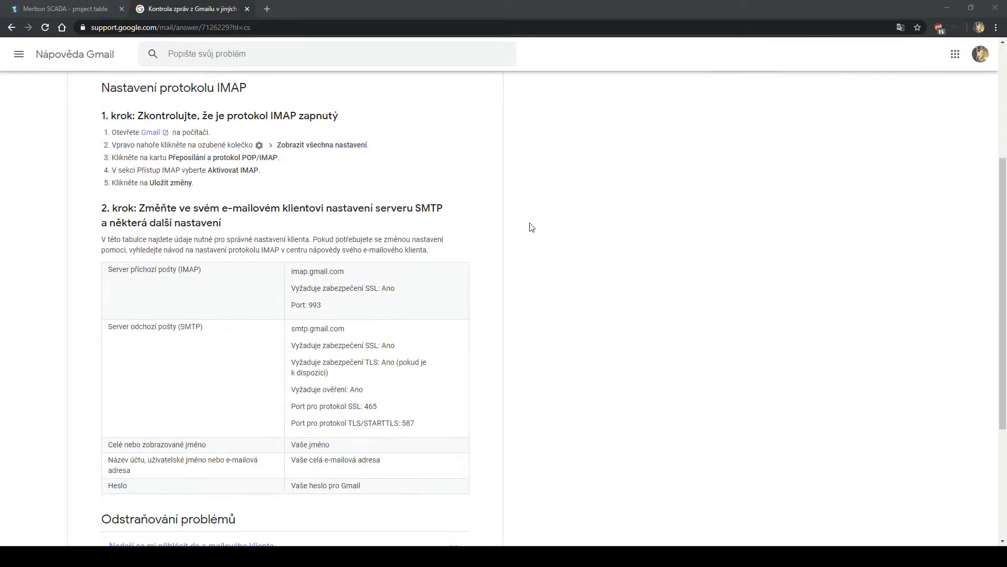
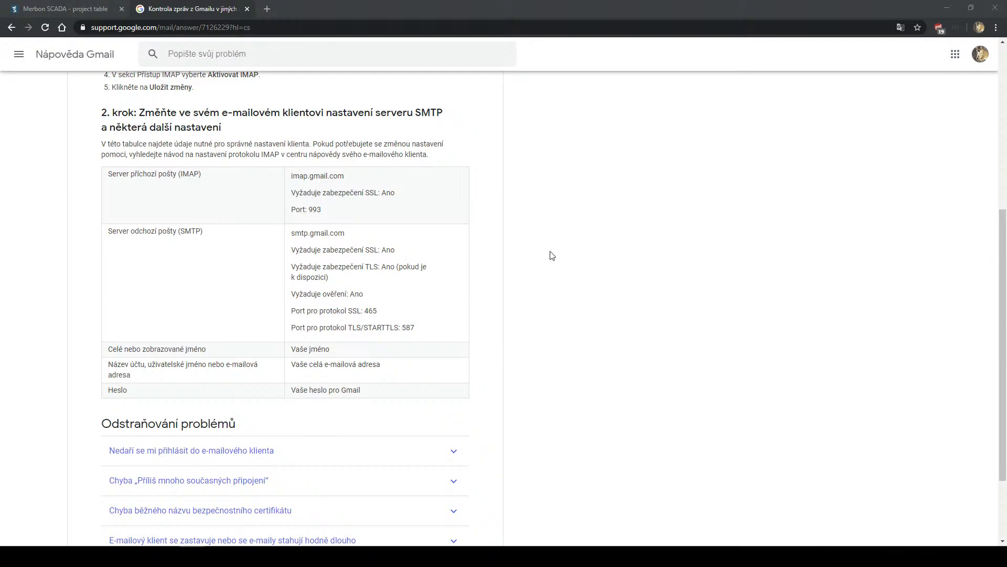
# Highlight the TLS/STARTTLS port 587 in the Gmail help page's SMTP settings
pyautogui.moveTo(418, 328); pyautogui.dragTo(338, 328)
pyautogui.click(414, 327)
pyautogui.moveTo(400, 327); pyautogui.dragTo(414, 328)
pyautogui.click(414, 328)
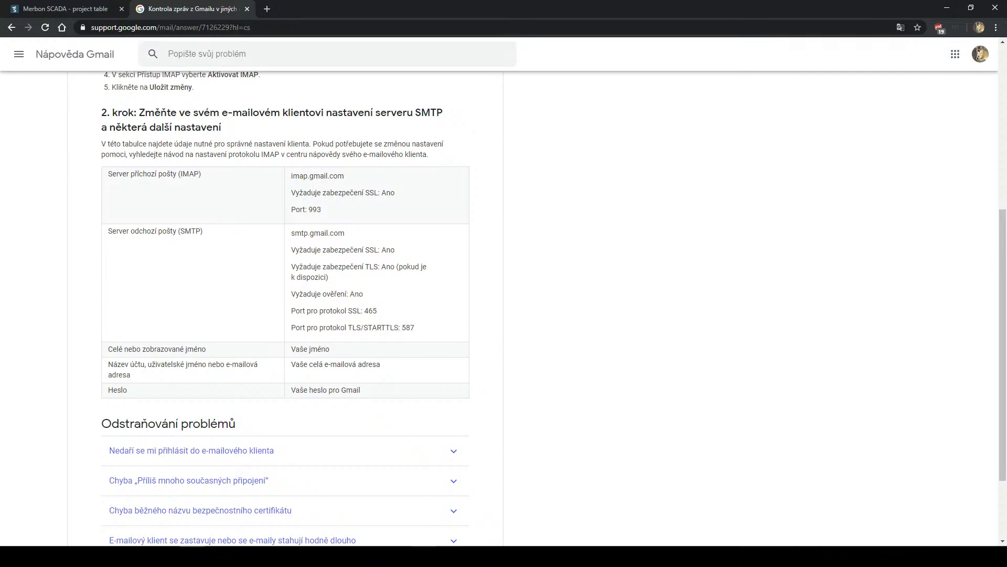
# Back in the alarm server config, re-enable authentication and enter the Gmail sender address
pyautogui.click(449, 556)
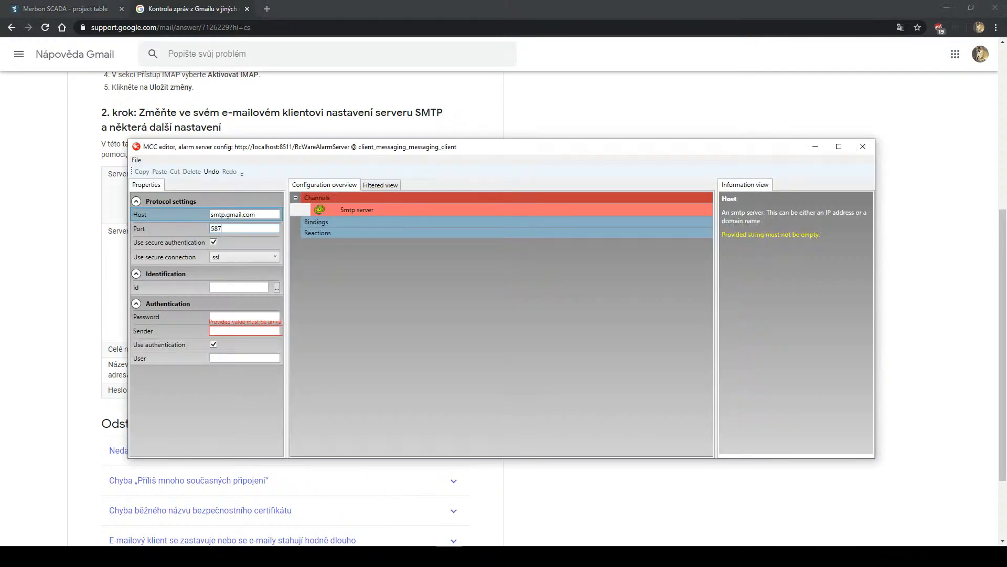
pyautogui.click(244, 317)
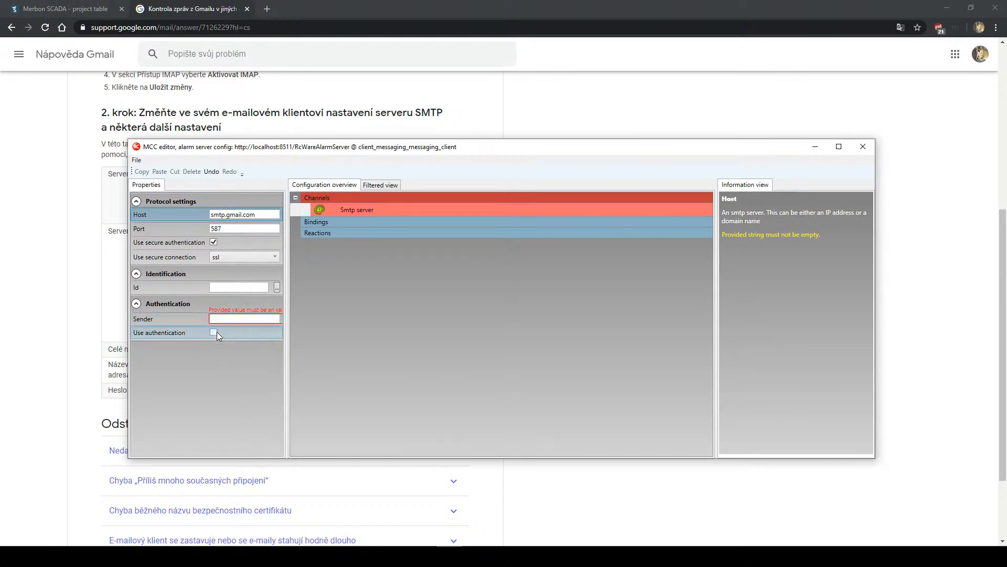
pyautogui.click(215, 332)
pyautogui.click(228, 330)
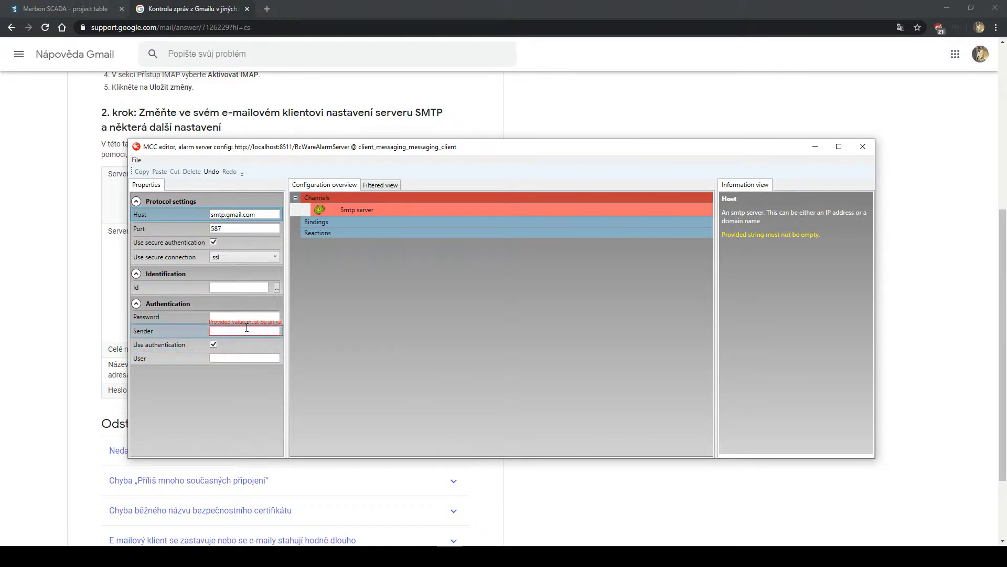
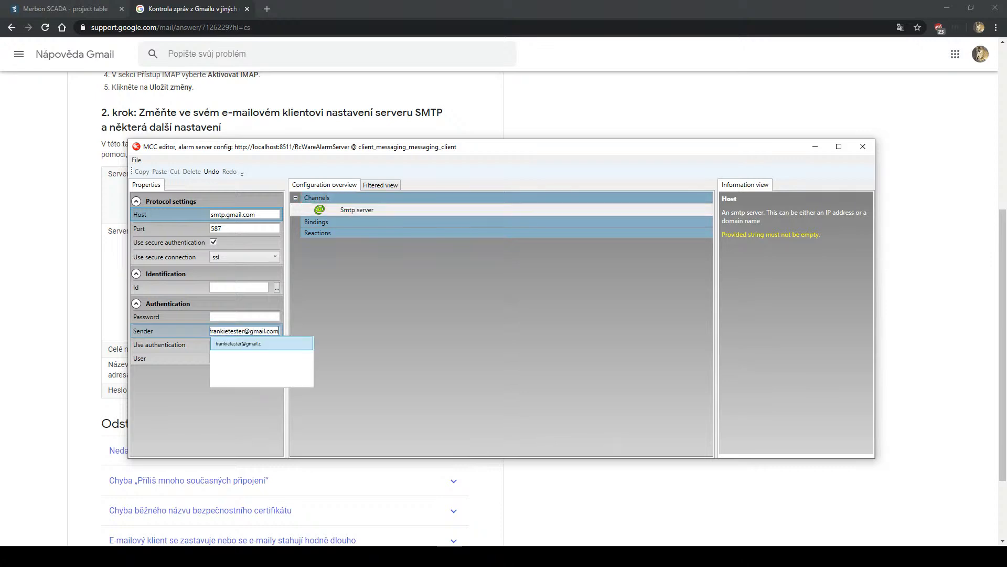
pyautogui.click(243, 339)
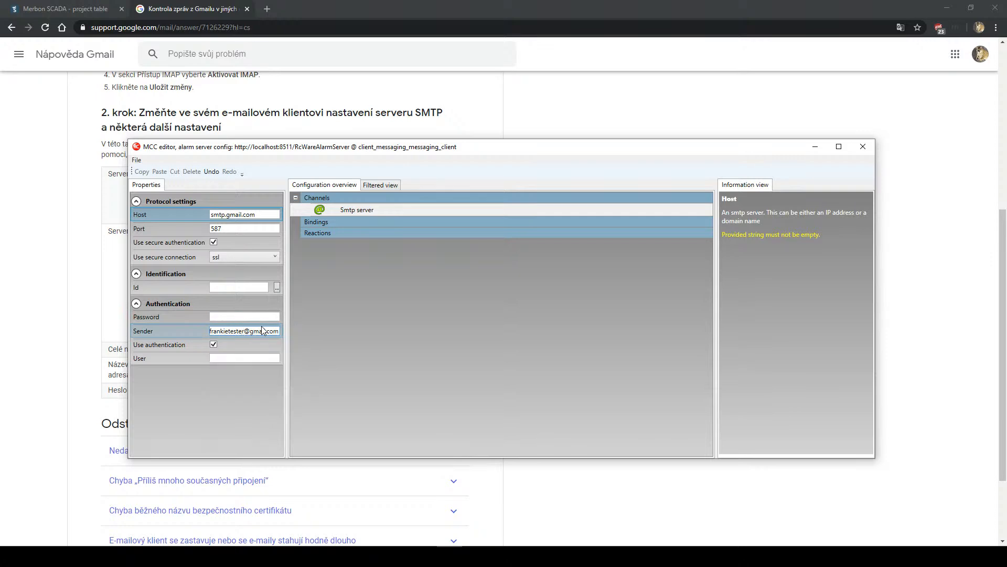
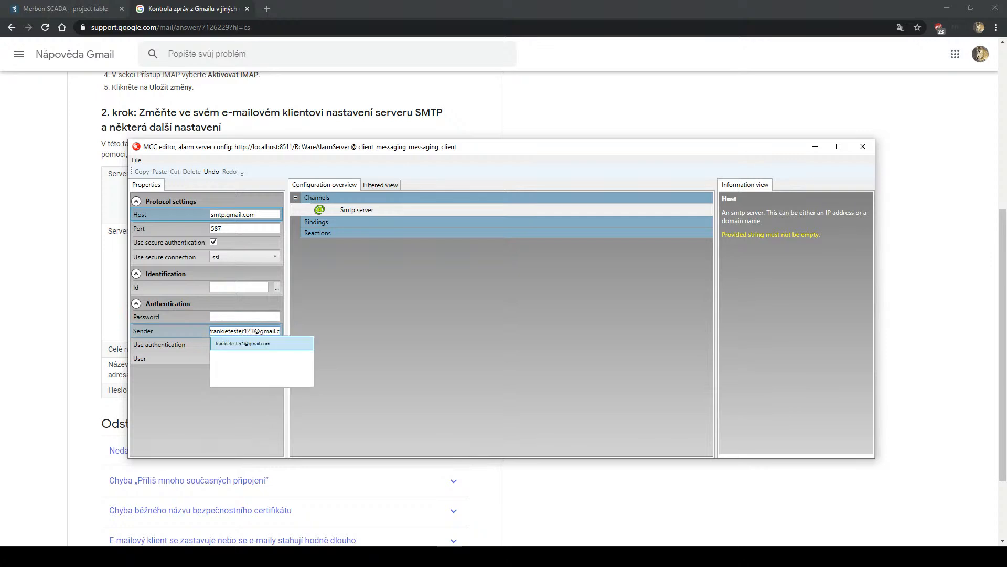
# Copy the sender address into the User login field
pyautogui.click(212, 342)
pyautogui.moveTo(211, 332); pyautogui.dragTo(346, 341)
pyautogui.hotkey('ctrl', 'c')
pyautogui.click(234, 356)
pyautogui.hotkey('ctrl', 'v')
# Enter the Gmail account password, then select the Smtp server's Bindings section
pyautogui.click(237, 315)
pyautogui.click(242, 316)
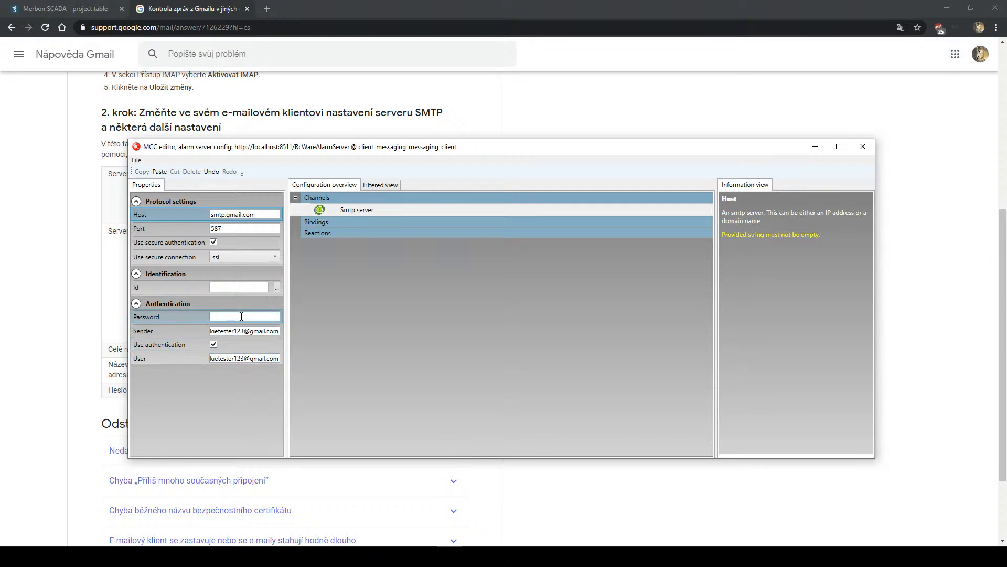
pyautogui.click(268, 328)
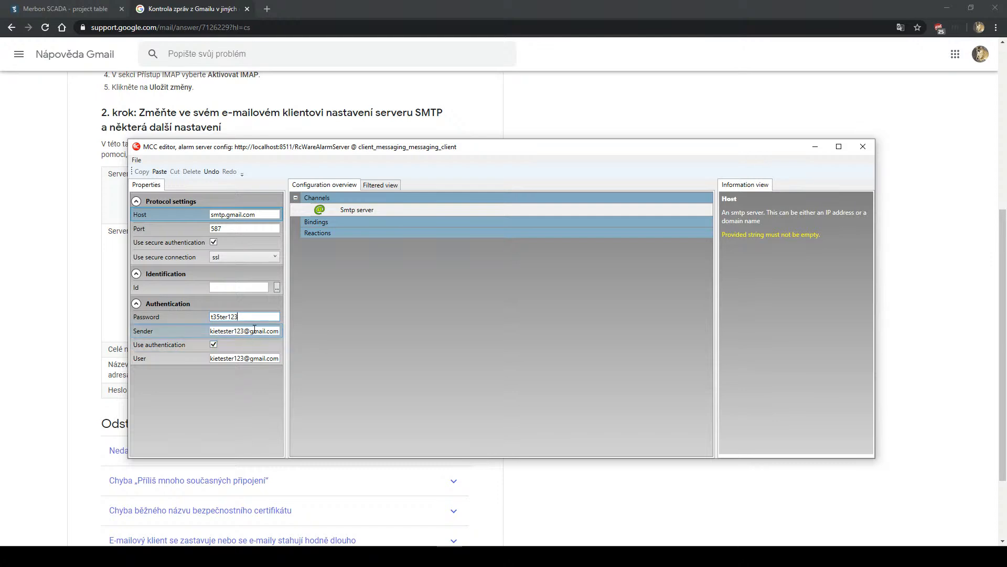
pyautogui.click(341, 210)
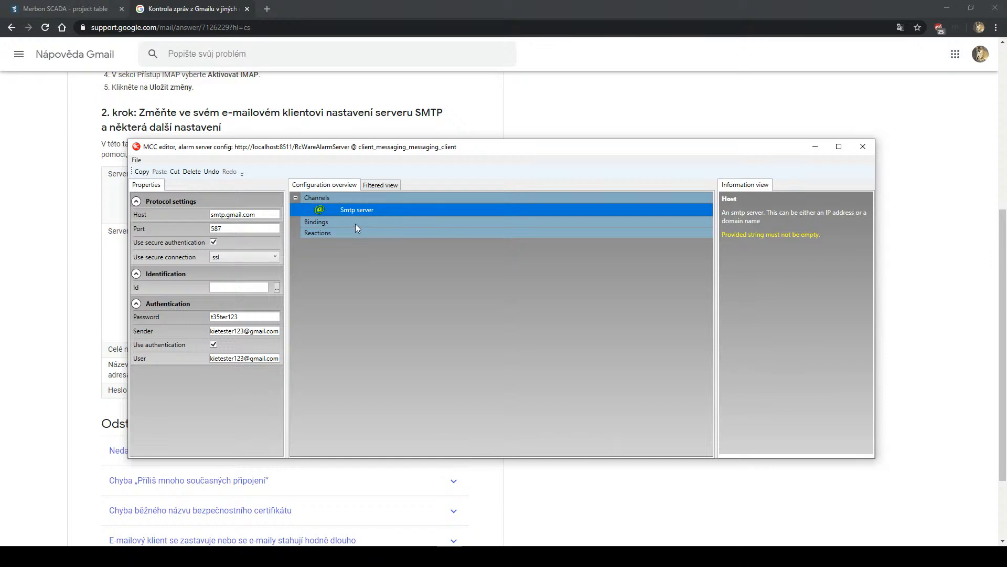
pyautogui.click(334, 226)
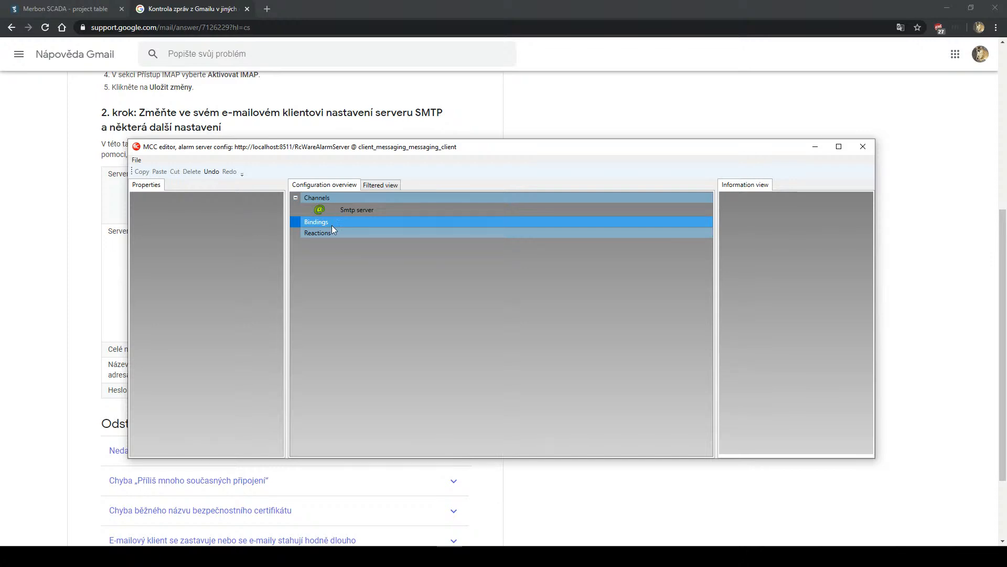
# Add a new binding under Bindings and select it
pyautogui.rightClick(332, 225)
pyautogui.click(351, 236)
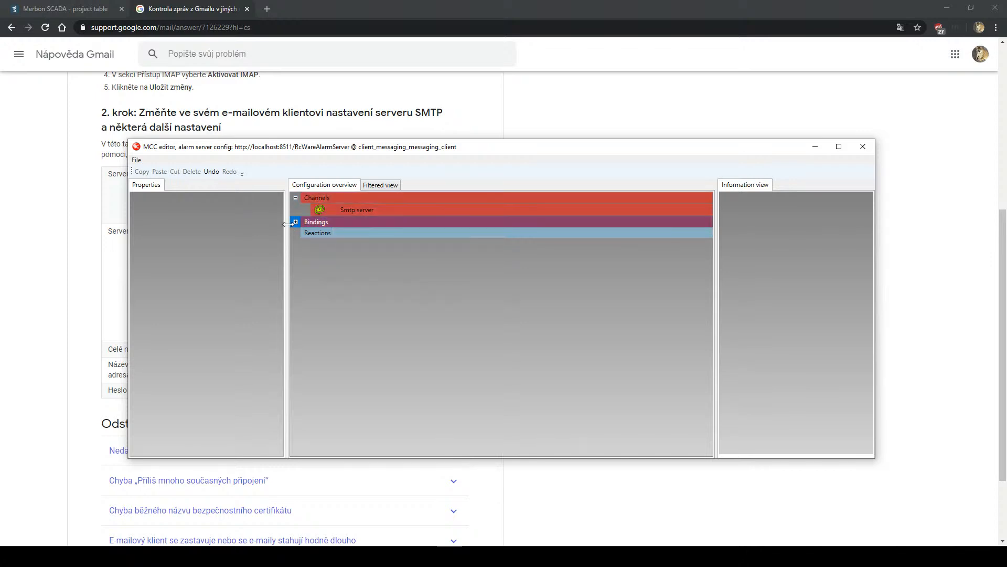
pyautogui.click(296, 222)
pyautogui.click(335, 234)
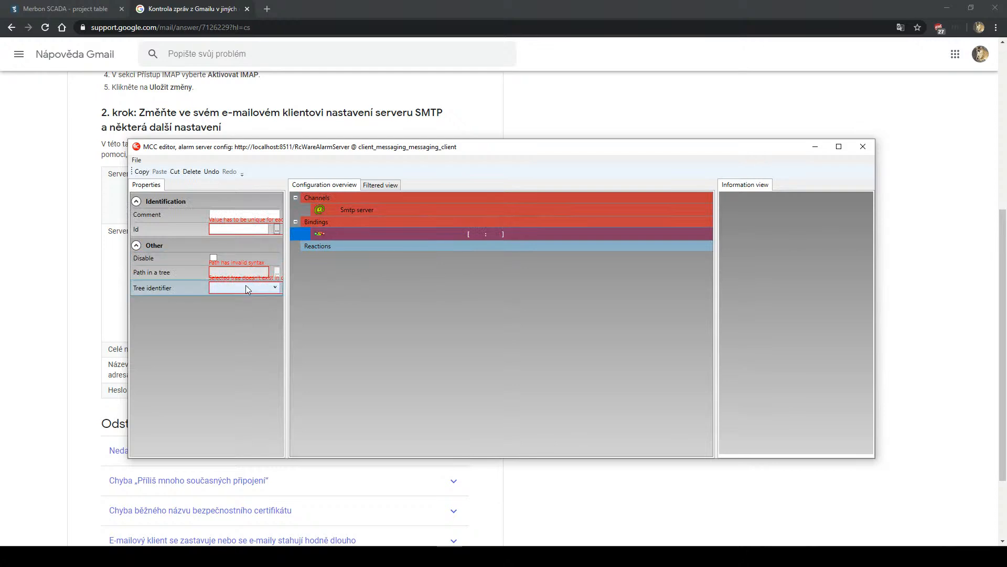
pyautogui.click(246, 287)
pyautogui.click(244, 290)
pyautogui.click(338, 231)
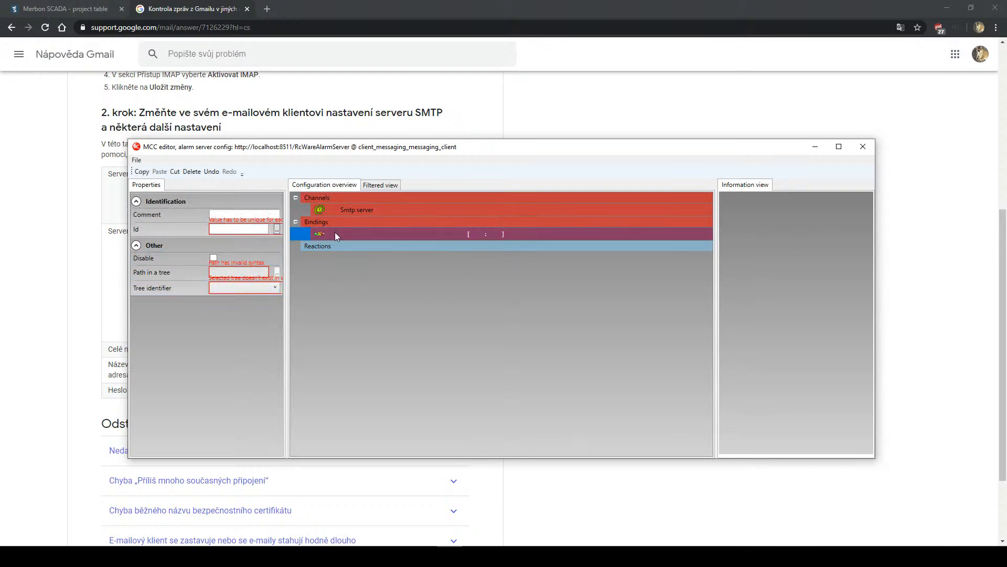
# Set the new binding's Tree identifier to Demo
pyautogui.click(137, 159)
pyautogui.click(304, 151)
pyautogui.click(247, 287)
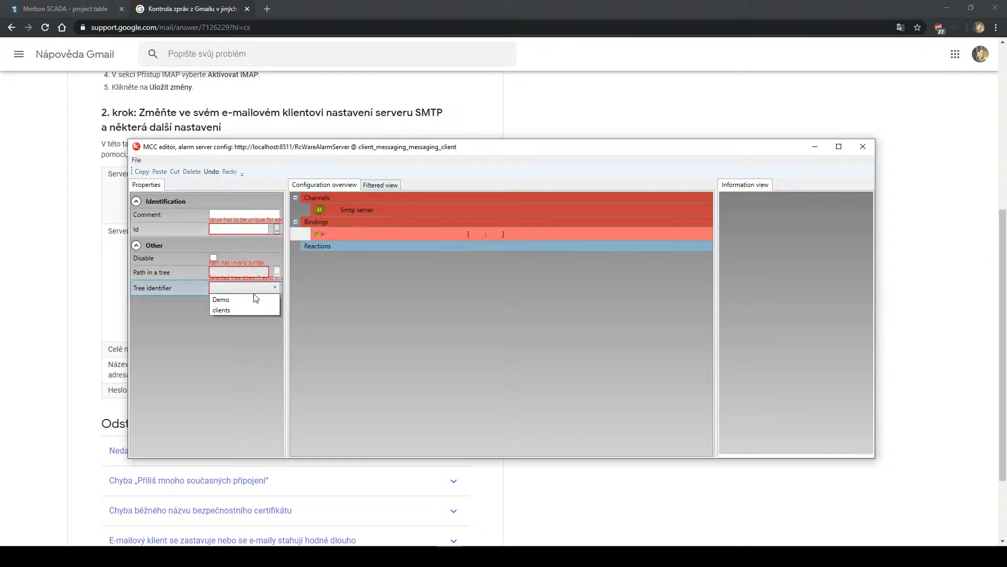
pyautogui.click(221, 300)
pyautogui.click(373, 234)
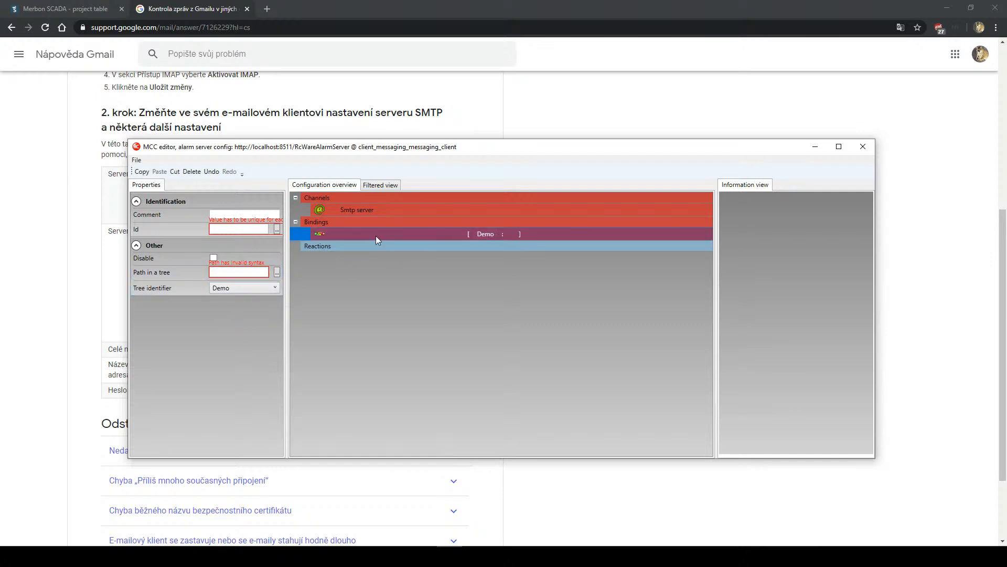
# Open the tree path picker and expand MERBONSCADA_DEMO down to the Skupina group's alarm points
pyautogui.click(276, 272)
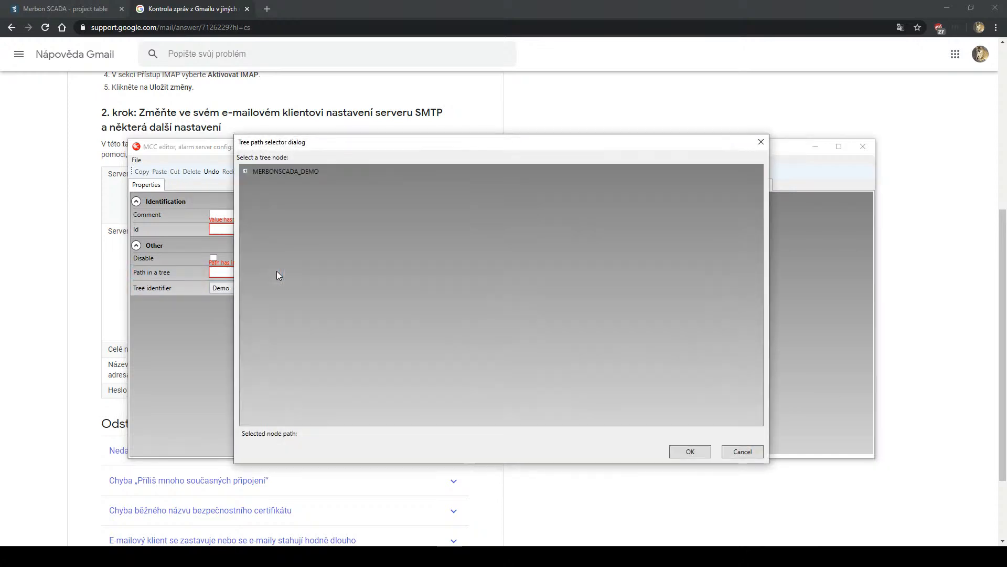
pyautogui.click(246, 172)
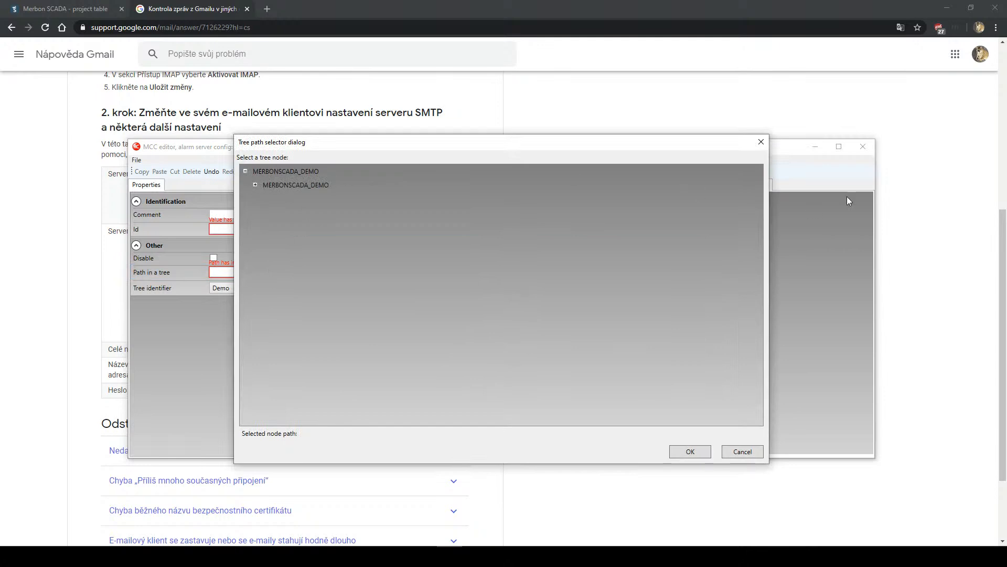
pyautogui.click(254, 186)
pyautogui.click(265, 198)
pyautogui.moveTo(324, 145); pyautogui.dragTo(387, 266)
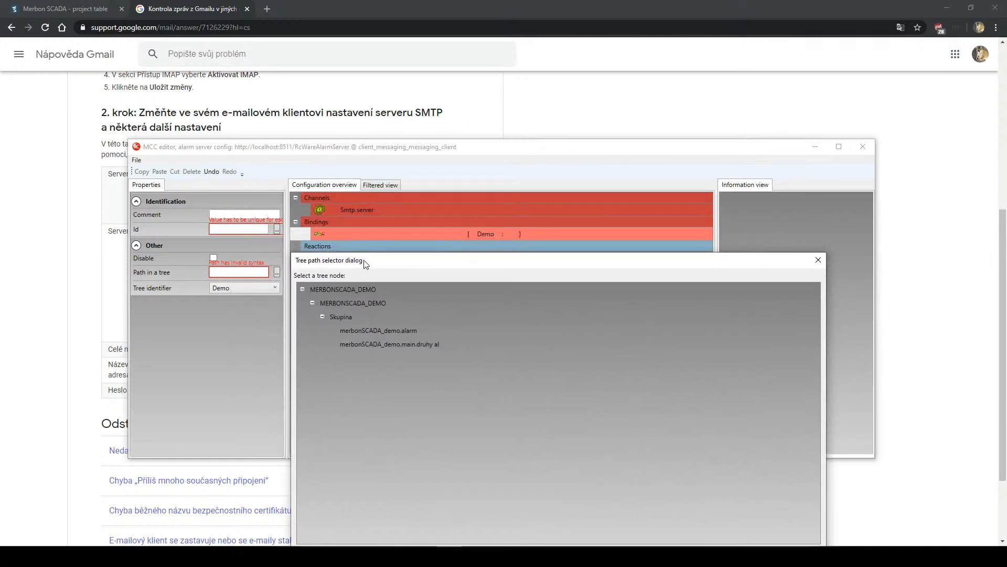
pyautogui.click(395, 331)
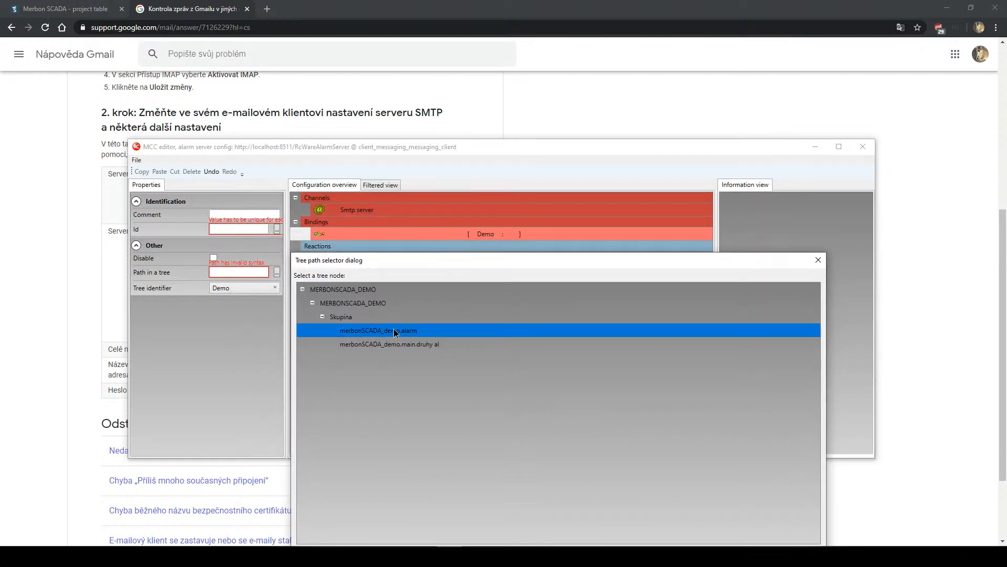
pyautogui.click(409, 342)
pyautogui.click(408, 333)
# Choose the Skupina group as the binding's path and confirm with OK
pyautogui.click(373, 556)
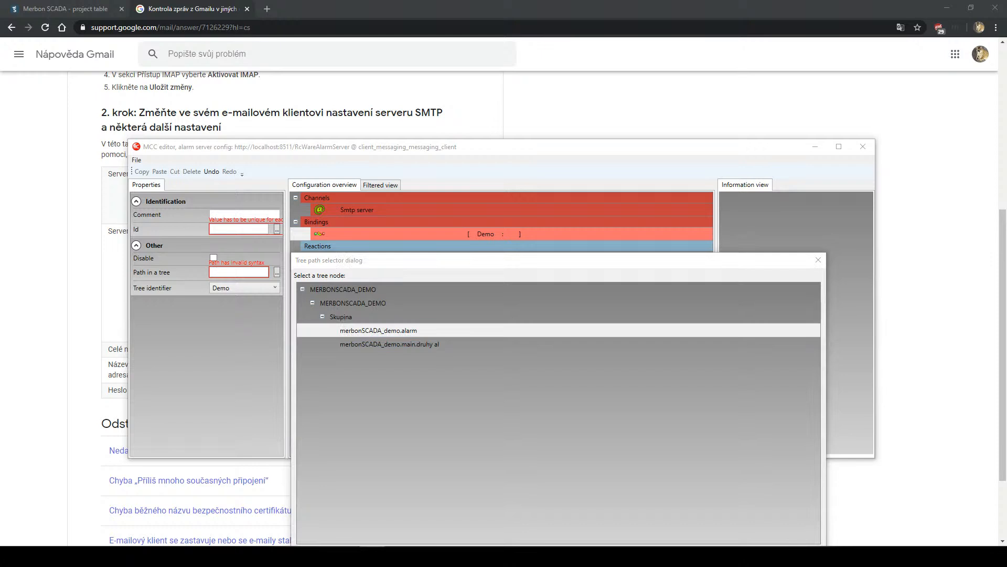
pyautogui.click(449, 556)
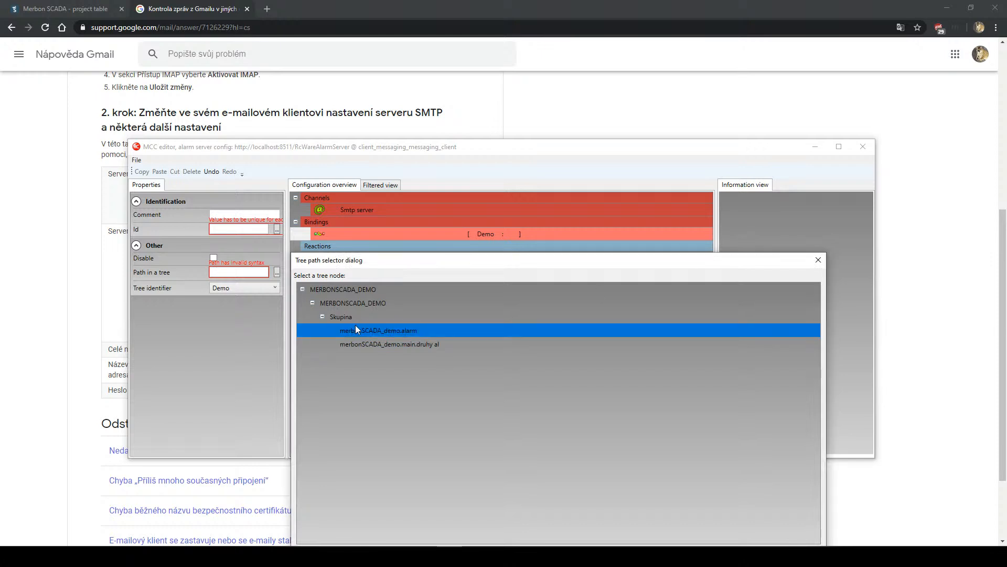
pyautogui.click(407, 344)
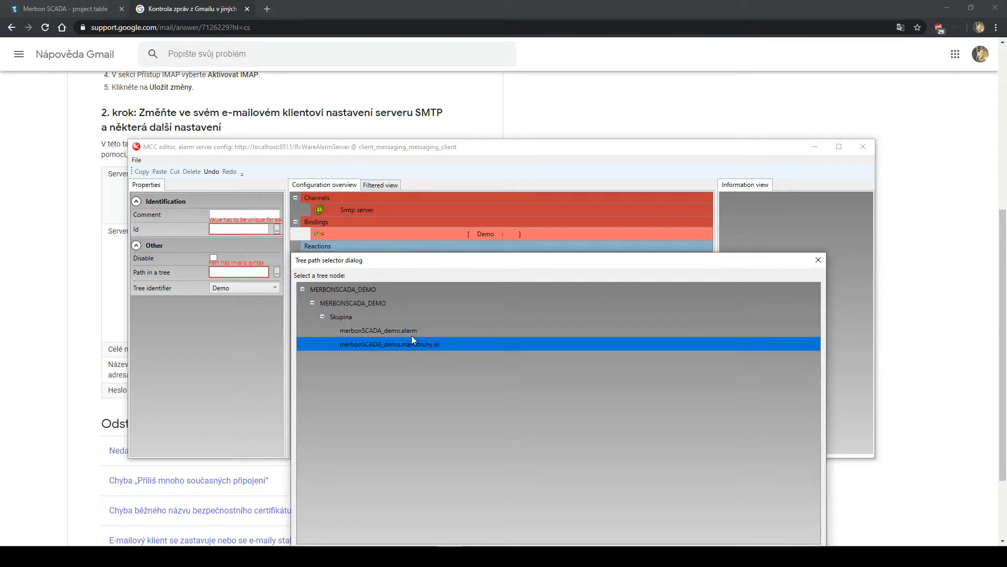
pyautogui.click(350, 317)
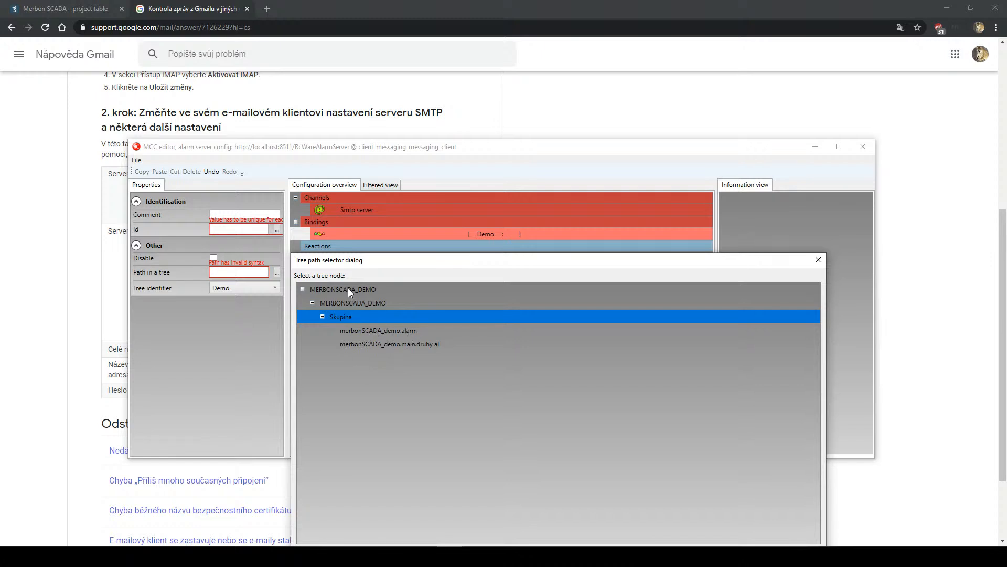
pyautogui.click(389, 329)
pyautogui.moveTo(451, 259); pyautogui.dragTo(463, 199)
pyautogui.click(357, 257)
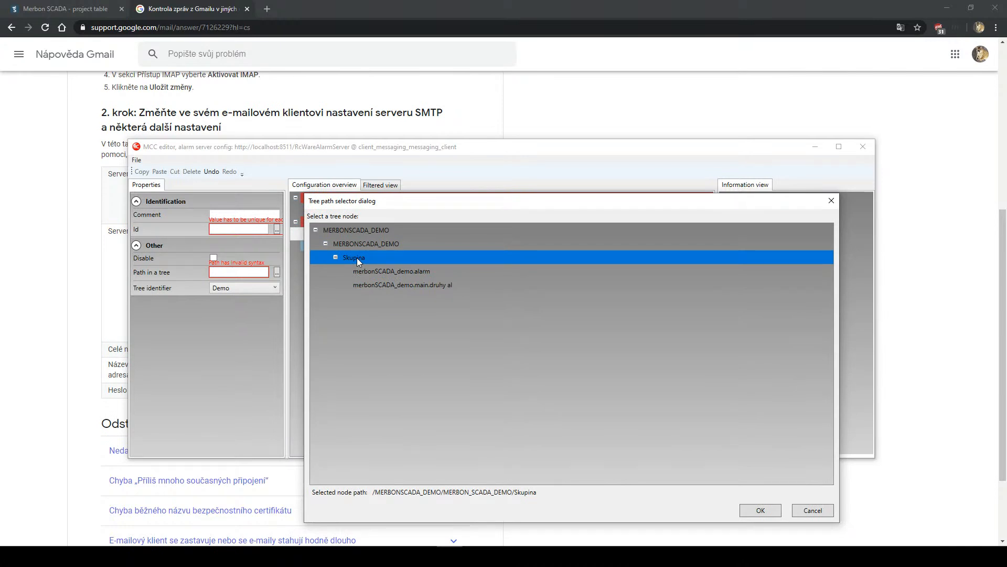
pyautogui.click(756, 510)
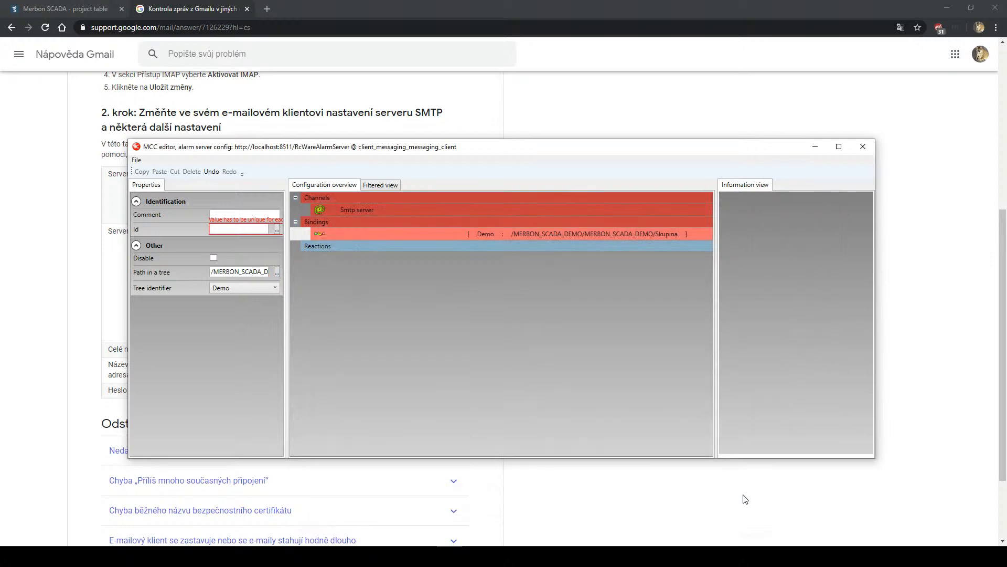
# Generate a unique Id for the binding and check it
pyautogui.click(277, 230)
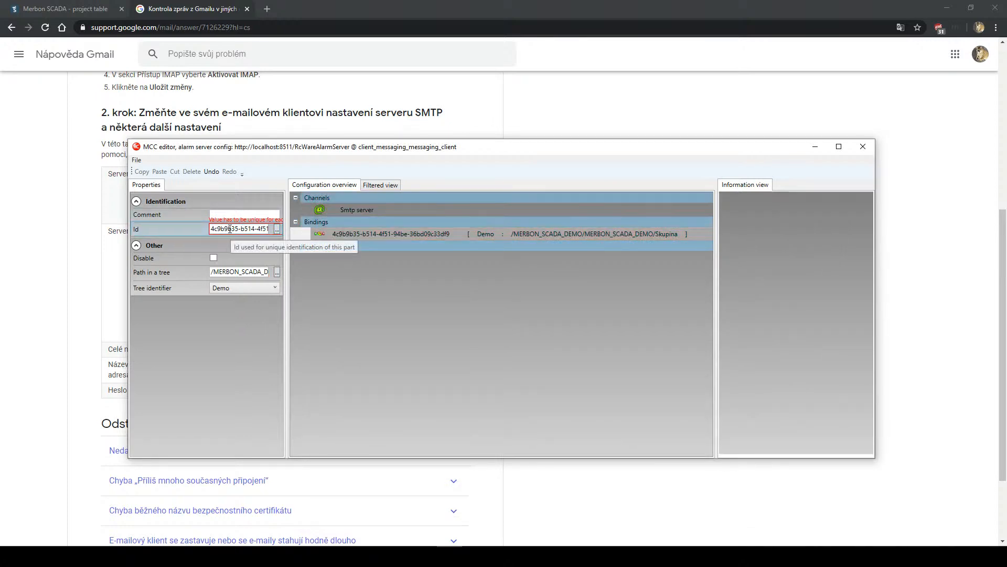
pyautogui.click(349, 235)
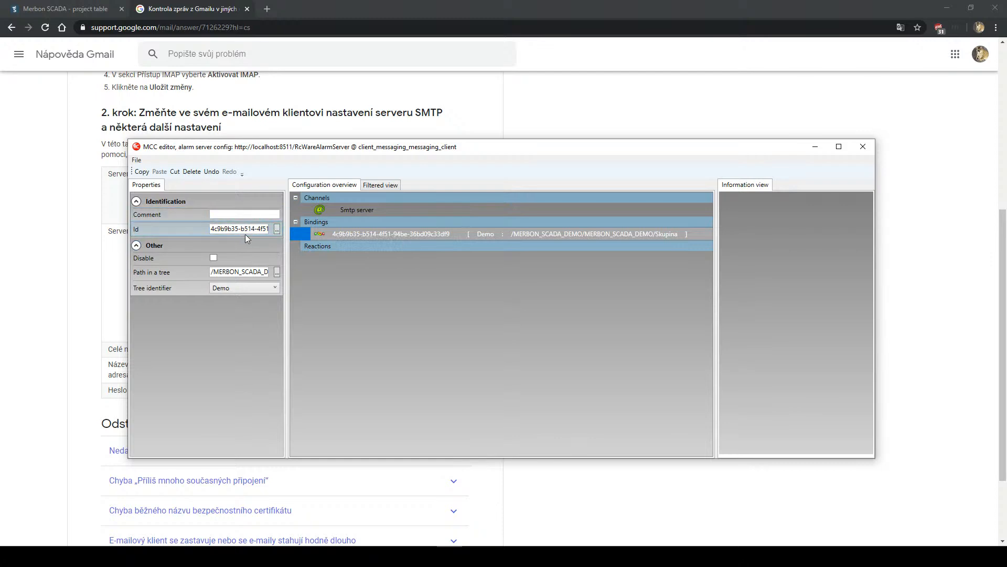
pyautogui.rightClick(355, 236)
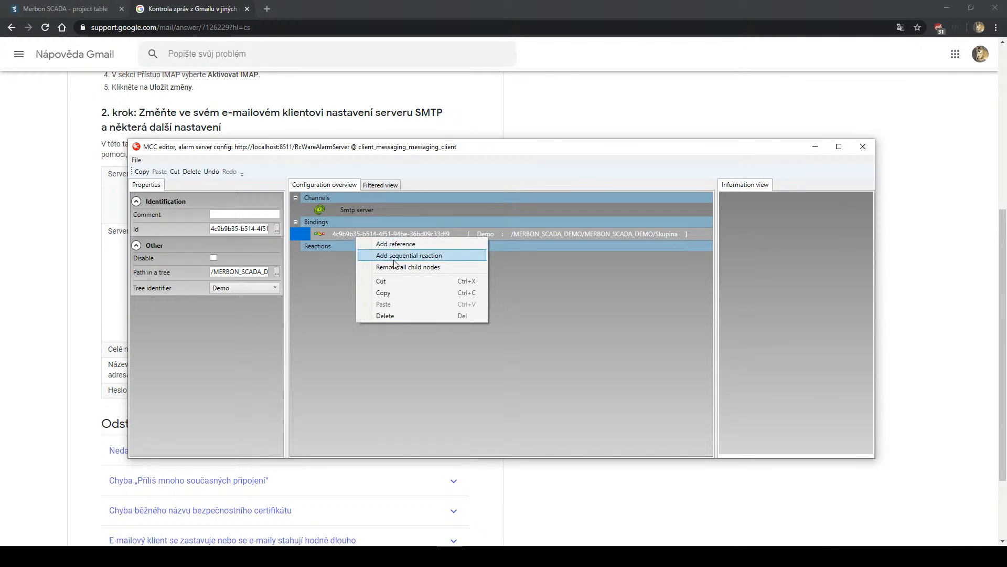
pyautogui.click(338, 236)
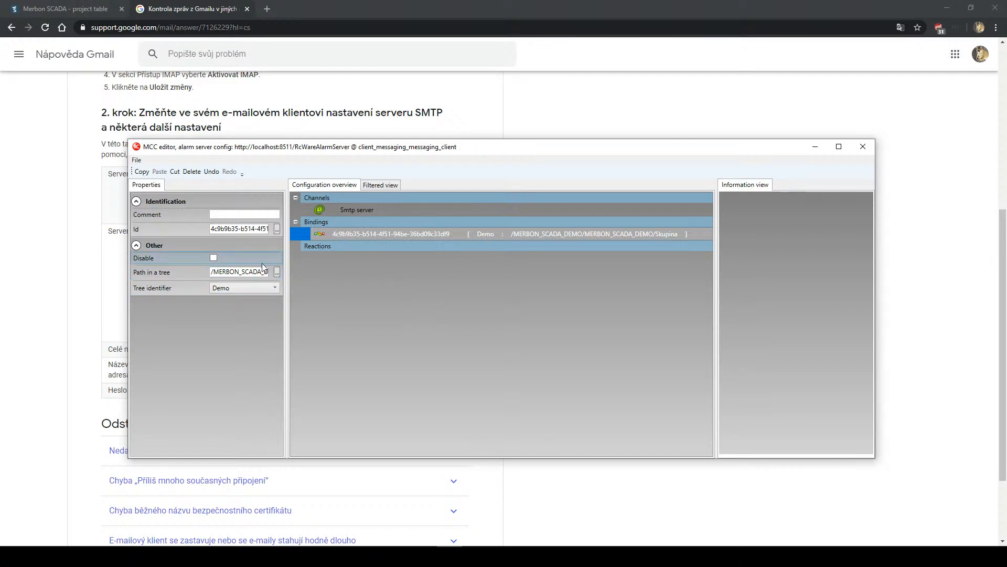
pyautogui.click(316, 245)
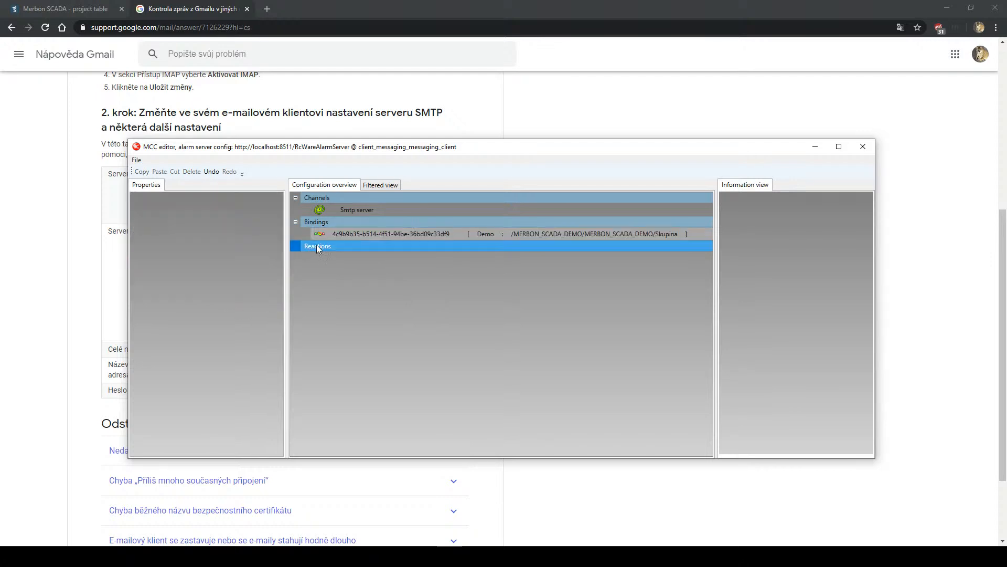
# Add a sequential reaction to the Skupina alarm binding
pyautogui.rightClick(360, 234)
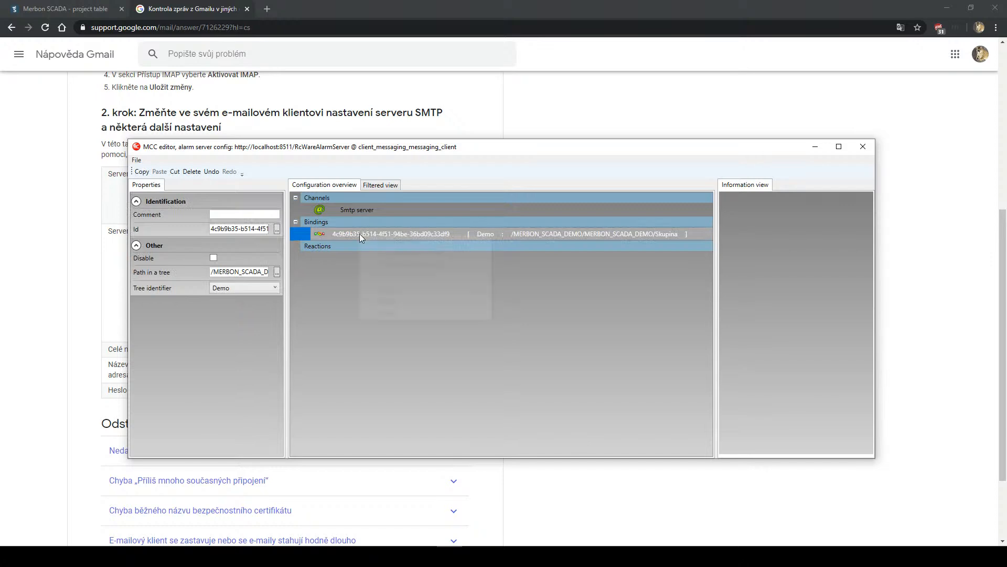
pyautogui.click(335, 245)
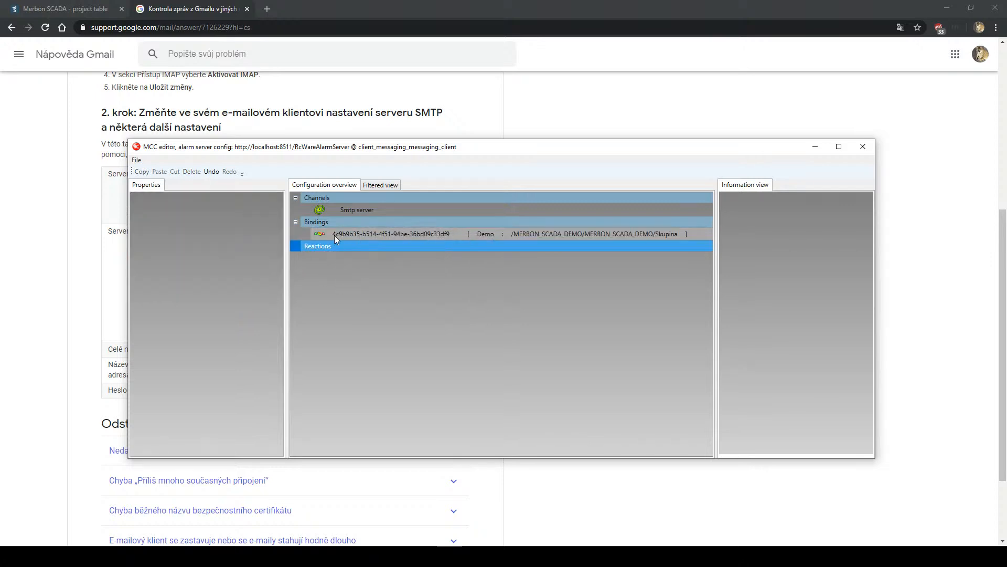
pyautogui.click(336, 235)
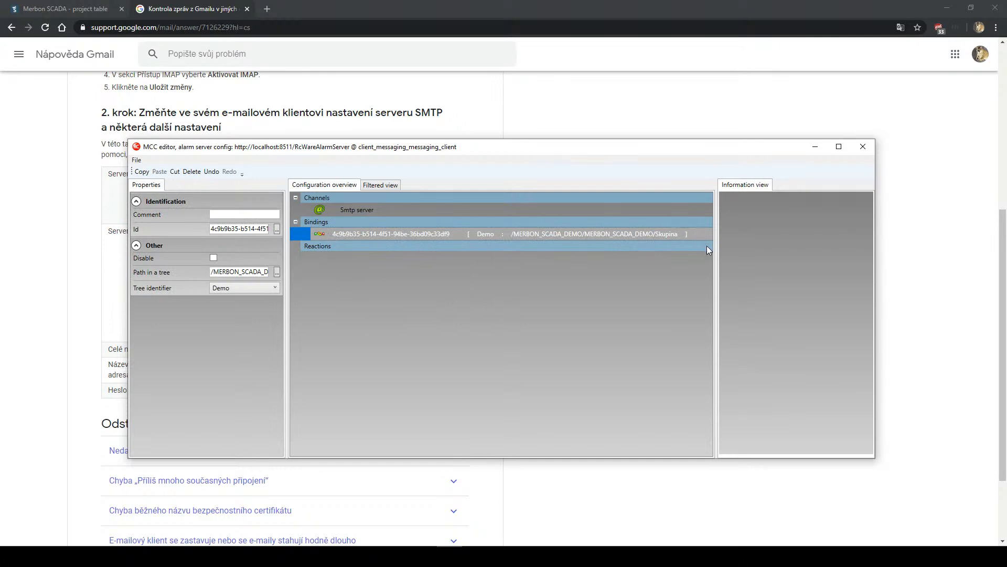
pyautogui.moveTo(716, 250); pyautogui.dragTo(787, 252)
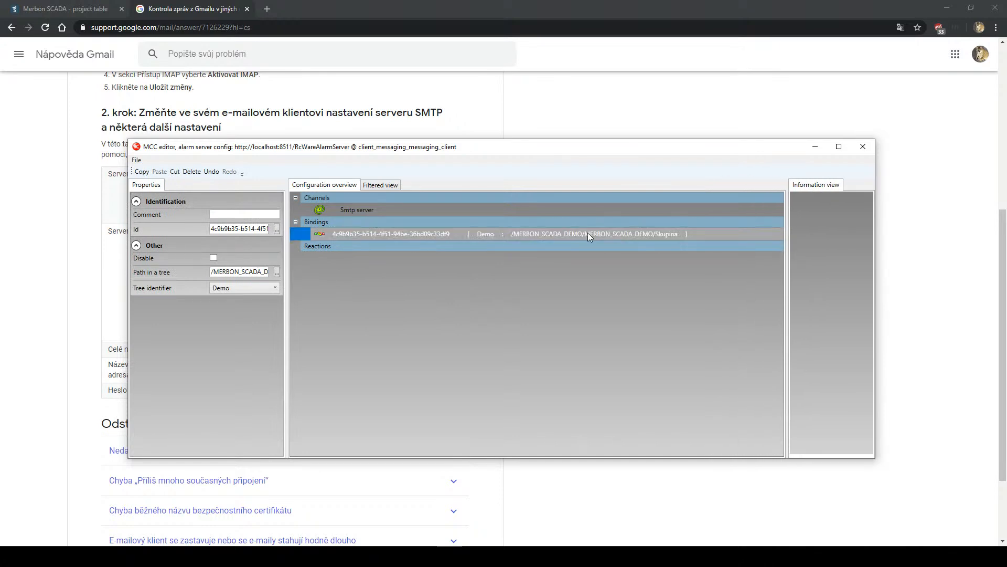
pyautogui.rightClick(370, 232)
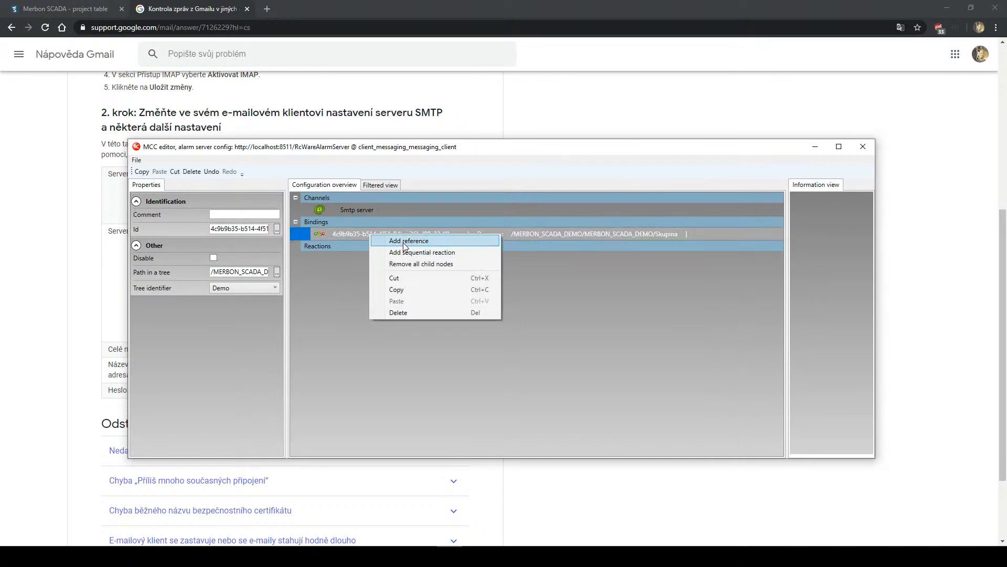
pyautogui.click(389, 233)
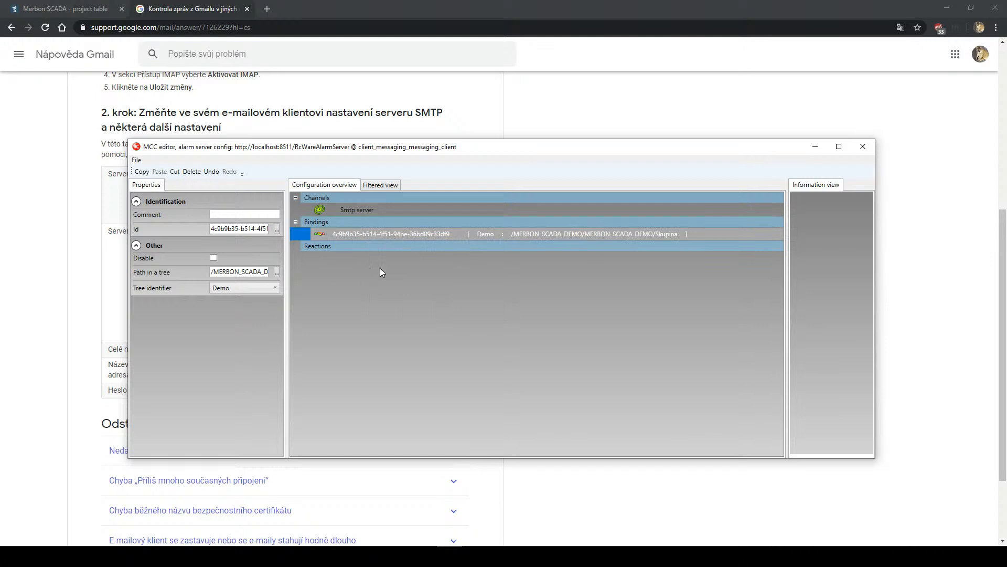
pyautogui.rightClick(341, 236)
pyautogui.click(334, 234)
pyautogui.rightClick(344, 231)
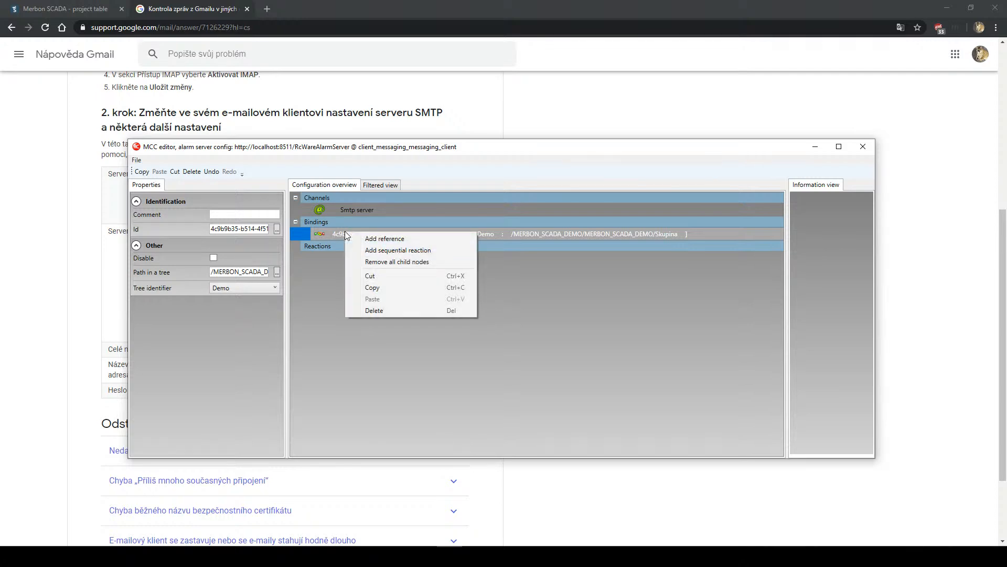
pyautogui.click(367, 250)
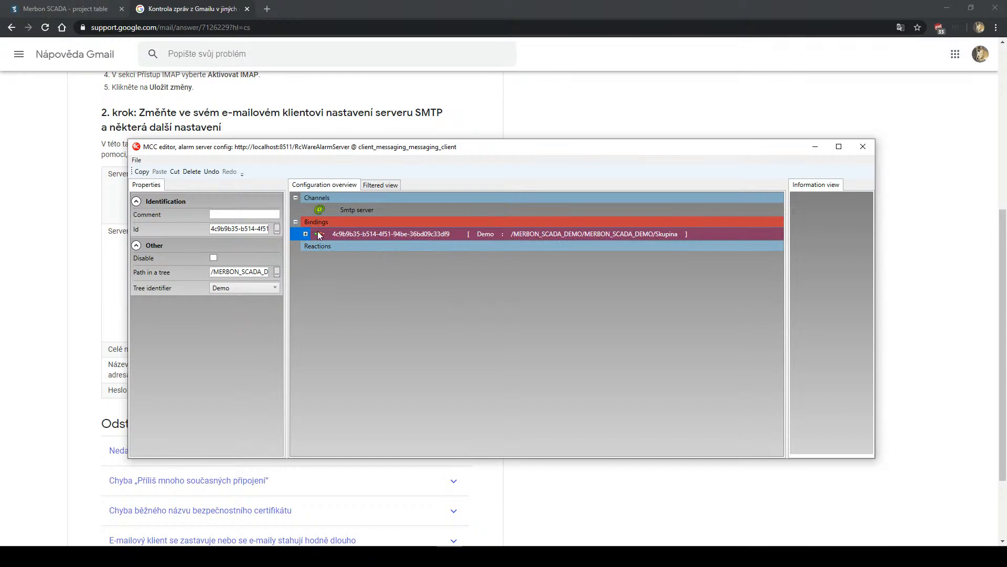
# Filter the sequential reaction on active bit Set and acknowledge bit Not set
pyautogui.click(306, 234)
pyautogui.click(365, 245)
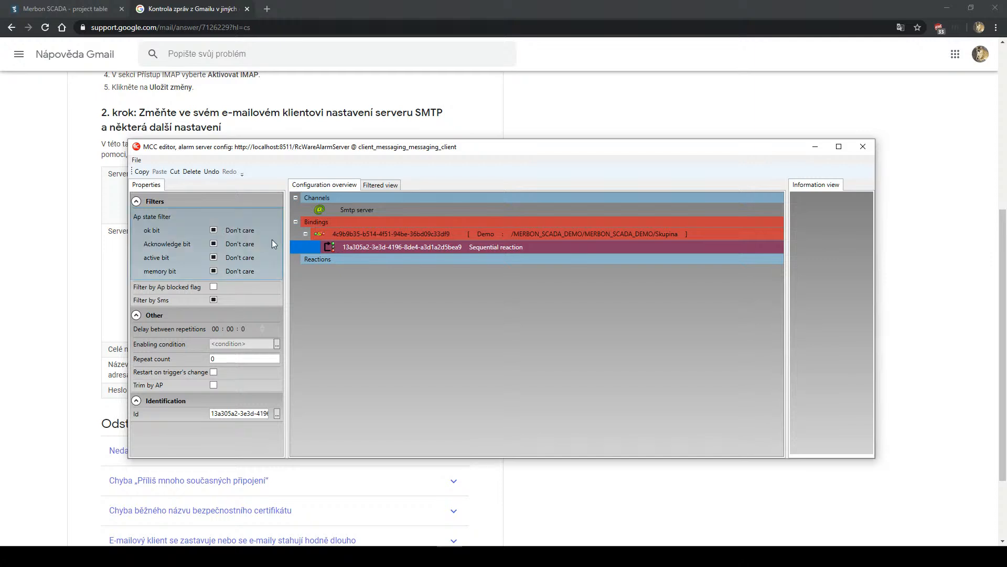
pyautogui.click(214, 257)
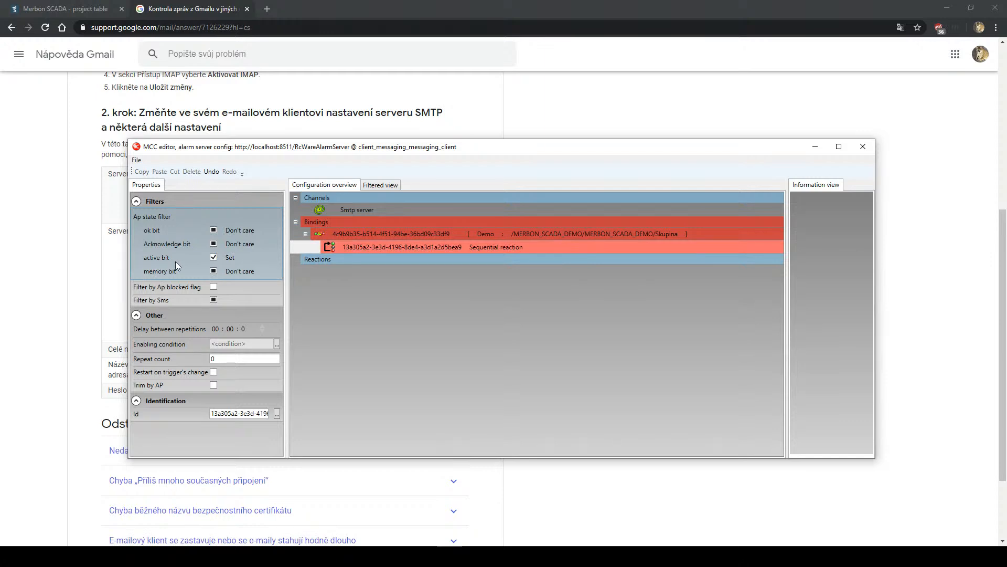
pyautogui.click(213, 244)
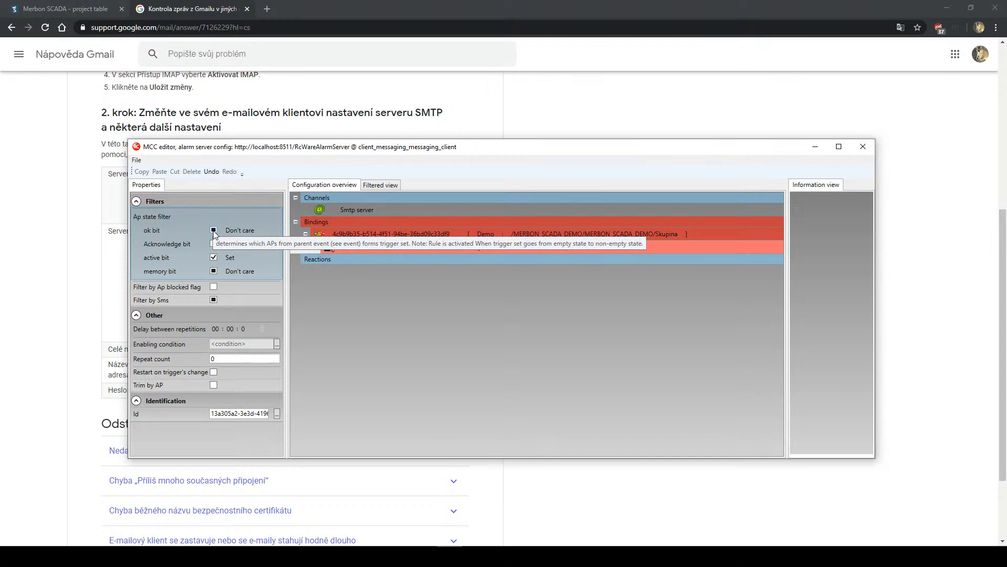
pyautogui.click(214, 230)
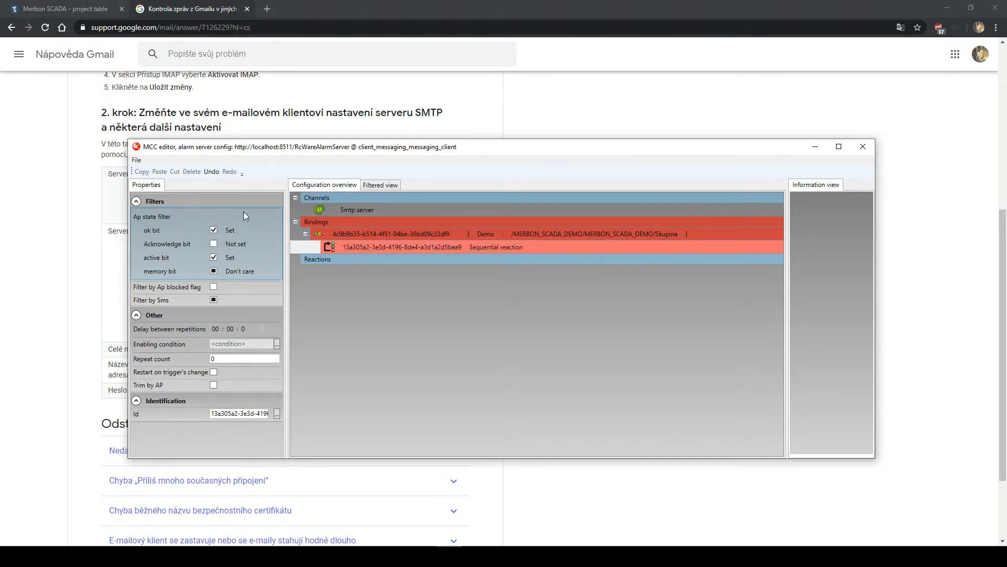
pyautogui.click(214, 230)
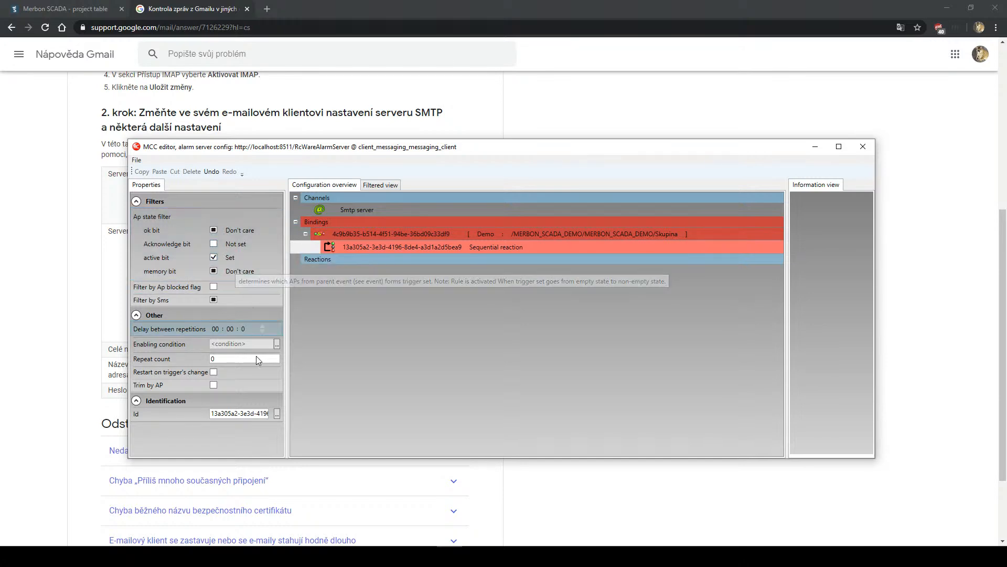
# Enable Restart on trigger's change and set Repeat count to 1
pyautogui.click(214, 371)
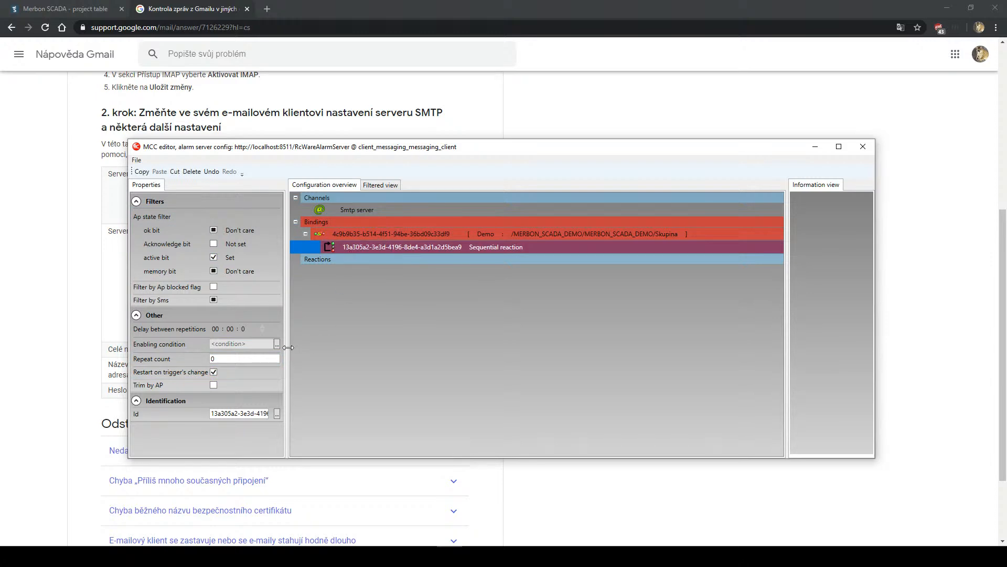
pyautogui.click(235, 357)
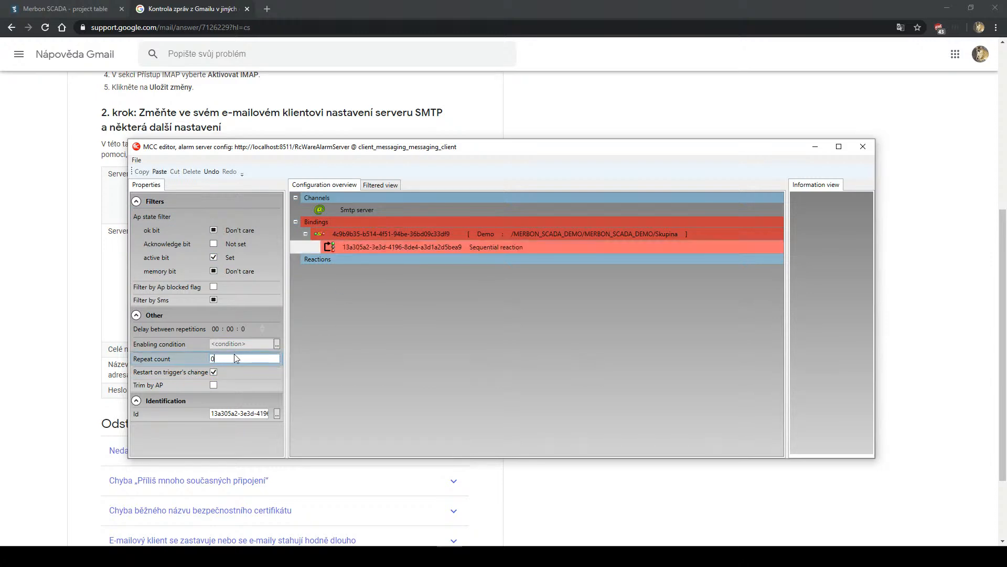
pyautogui.press('BackSpace')
pyautogui.write('1')
pyautogui.click(356, 329)
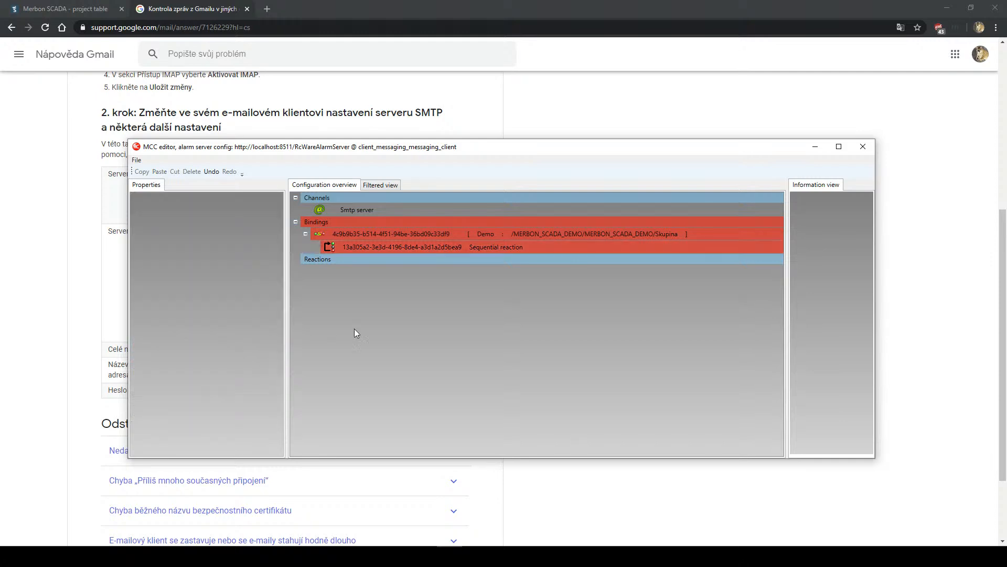
pyautogui.click(356, 244)
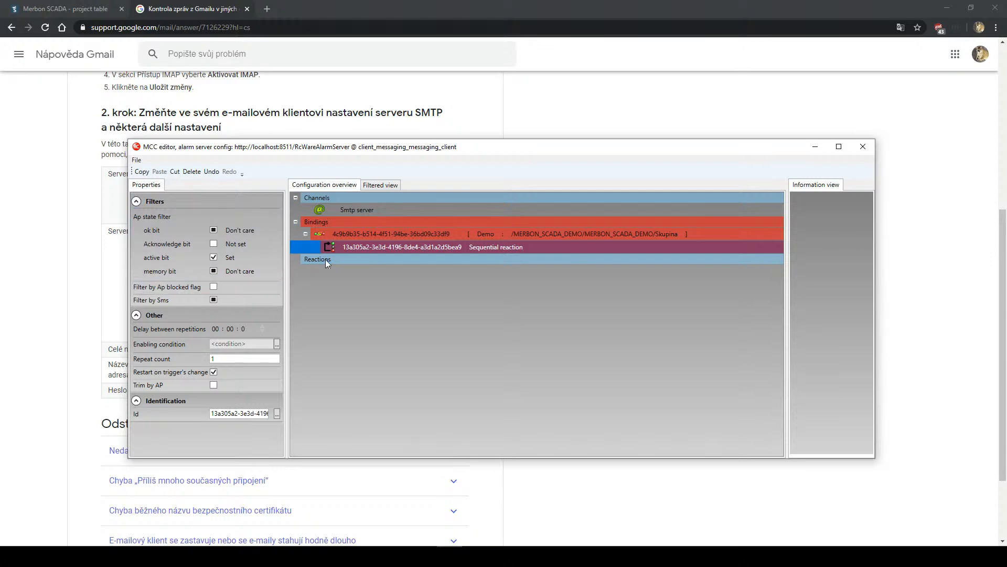
# Add a Send mail reaction under the sequential reaction and select it
pyautogui.rightClick(339, 249)
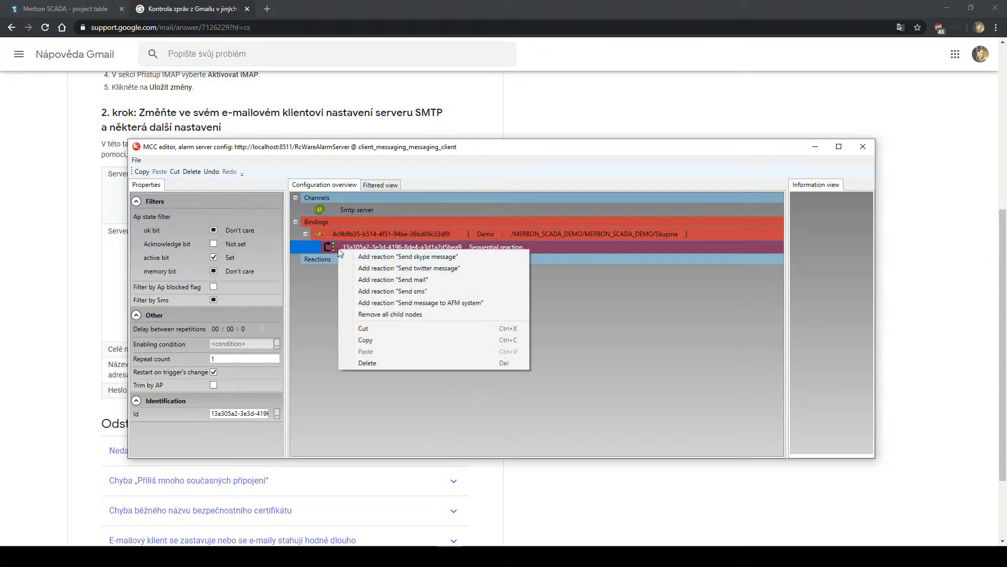
pyautogui.click(385, 285)
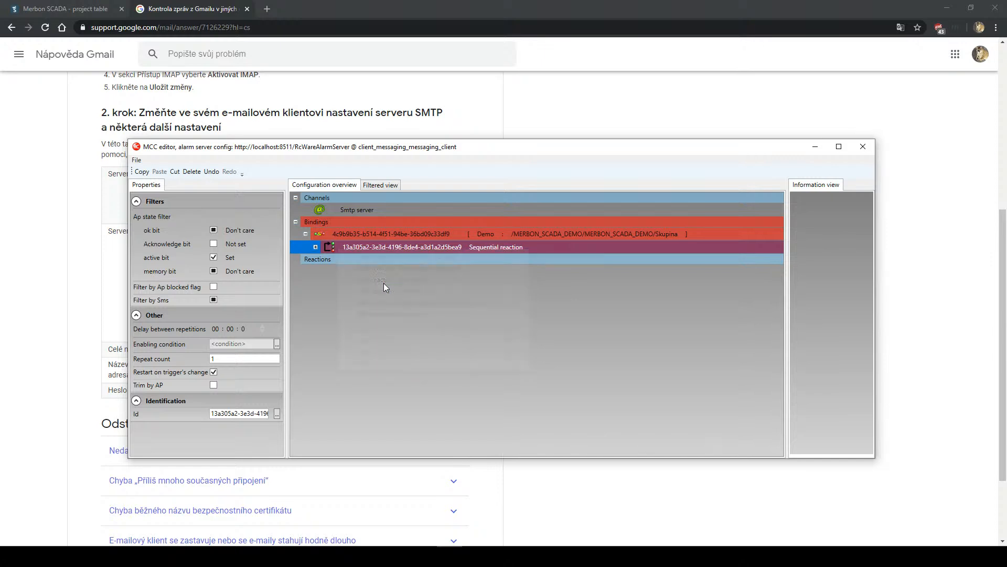
pyautogui.click(317, 247)
pyautogui.click(349, 261)
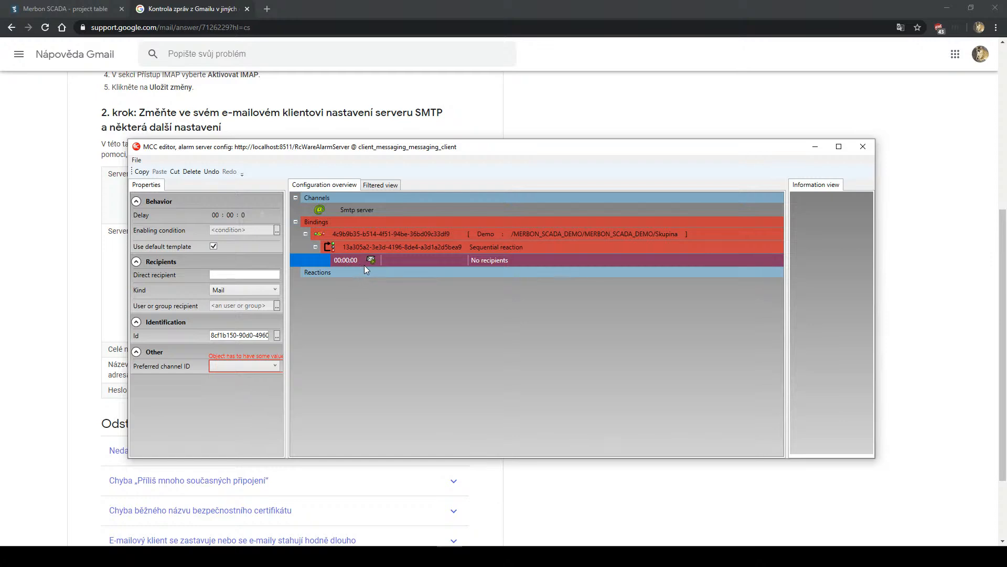
# Give the Smtp server channel Id Gmail and make Gmail the mail's preferred channel
pyautogui.click(269, 365)
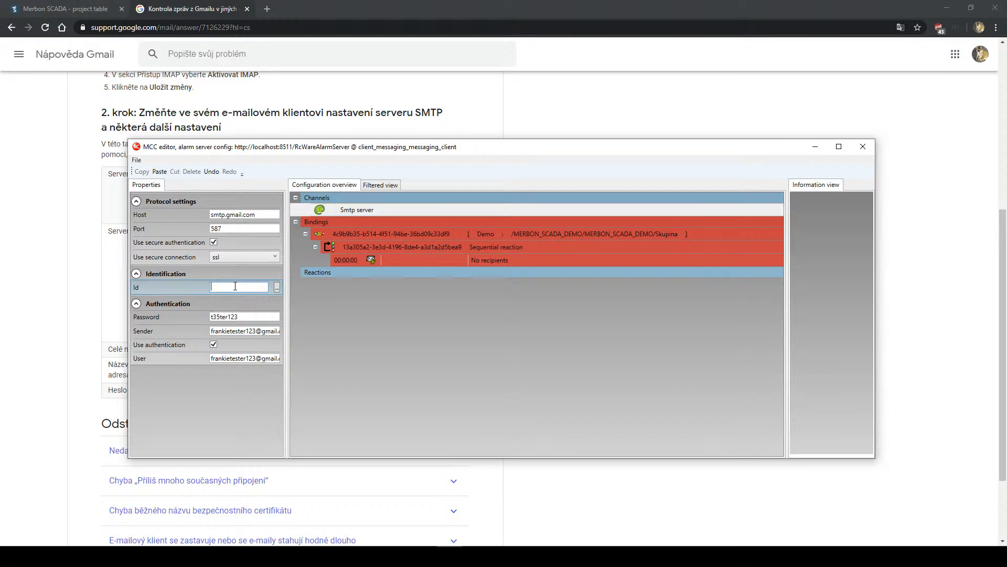
pyautogui.write('Gmail')
pyautogui.click(386, 259)
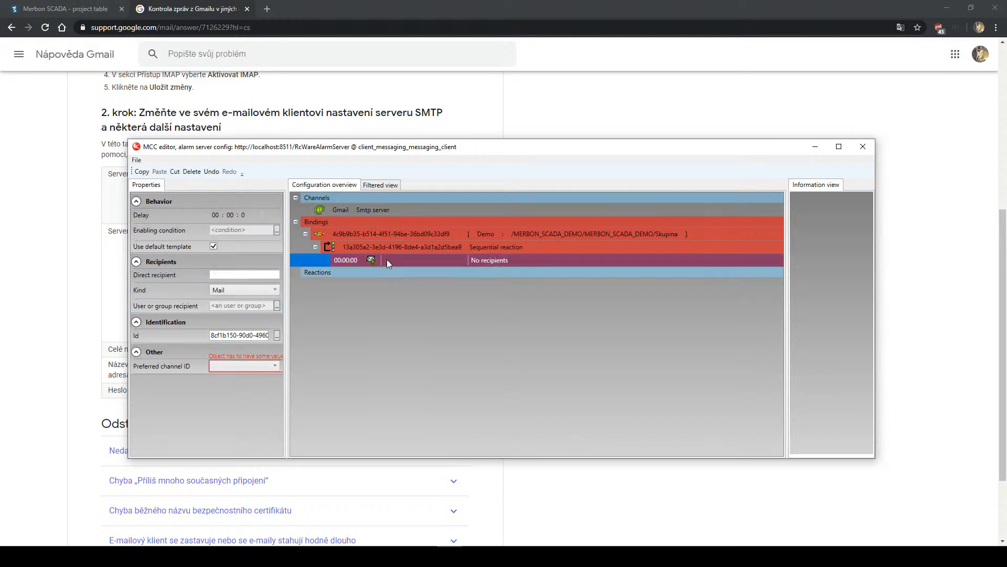
pyautogui.click(244, 367)
pyautogui.click(230, 381)
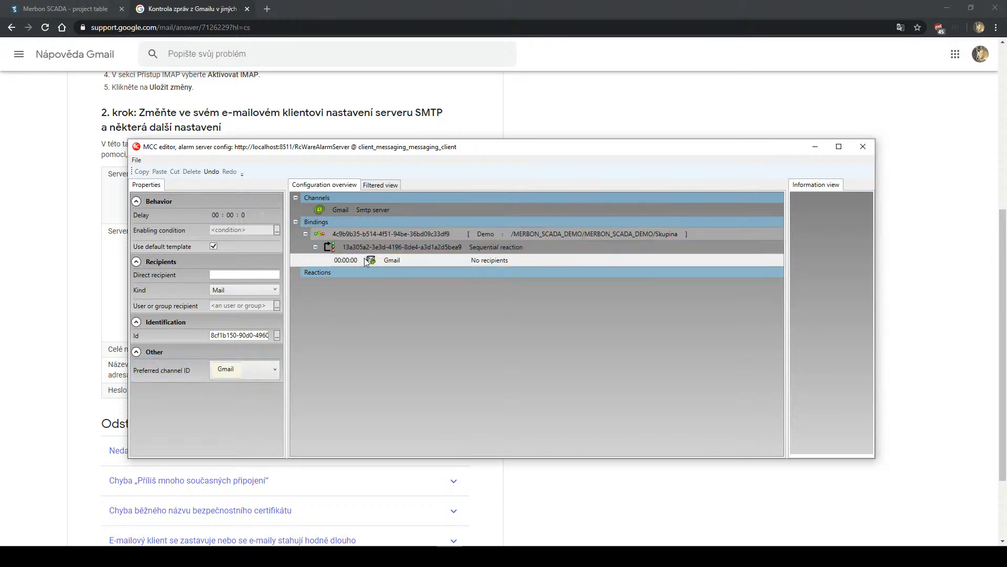
pyautogui.click(393, 263)
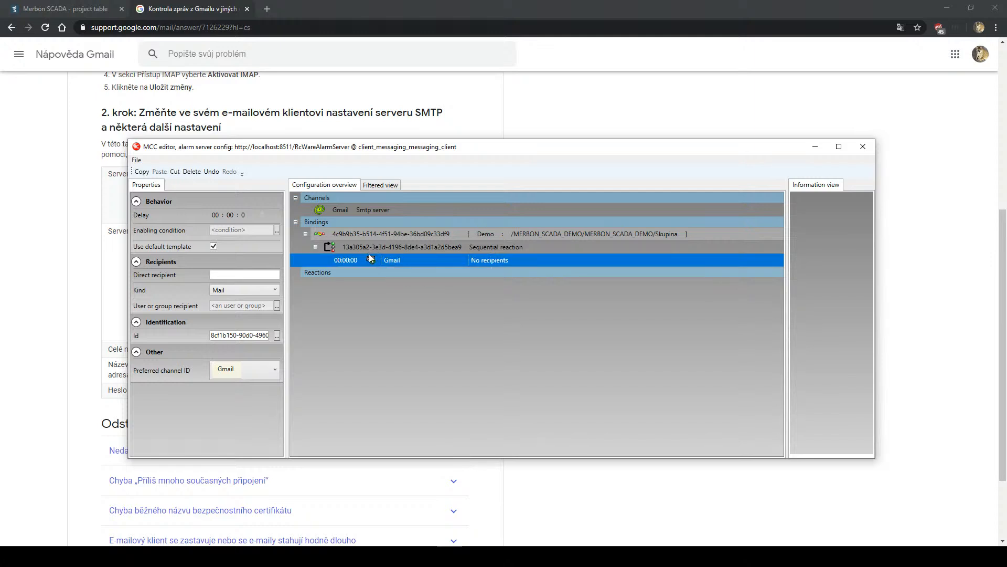
# Uncheck Use default template on the Gmail mail reaction to open the Message template editor
pyautogui.click(361, 243)
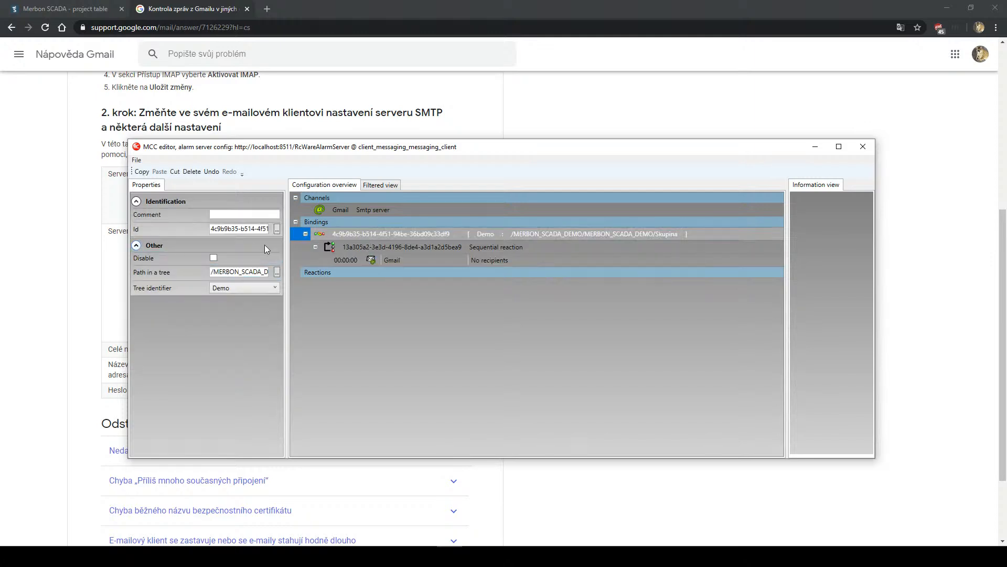
pyautogui.click(386, 255)
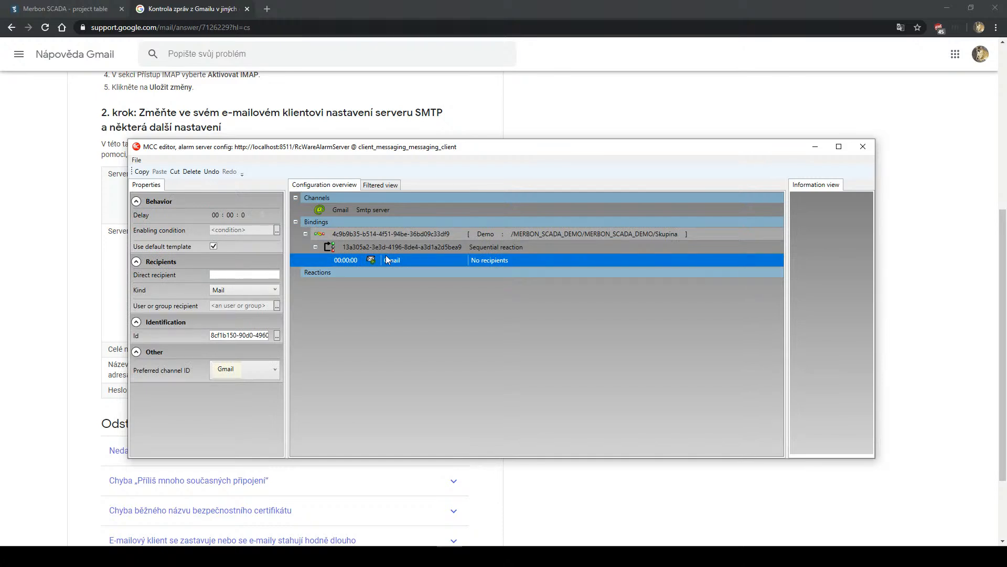
pyautogui.click(385, 207)
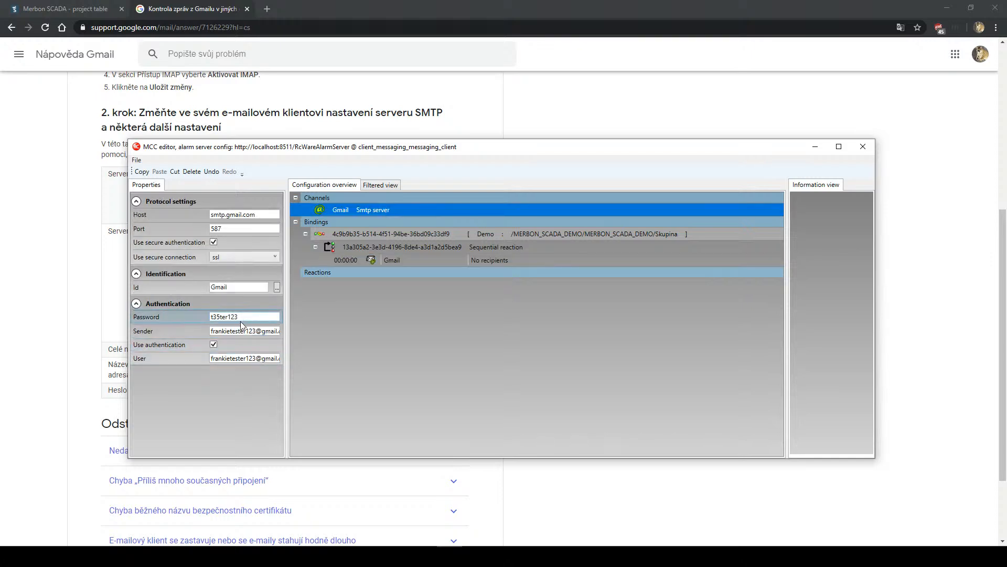
pyautogui.moveTo(216, 332); pyautogui.dragTo(283, 331)
pyautogui.click(269, 331)
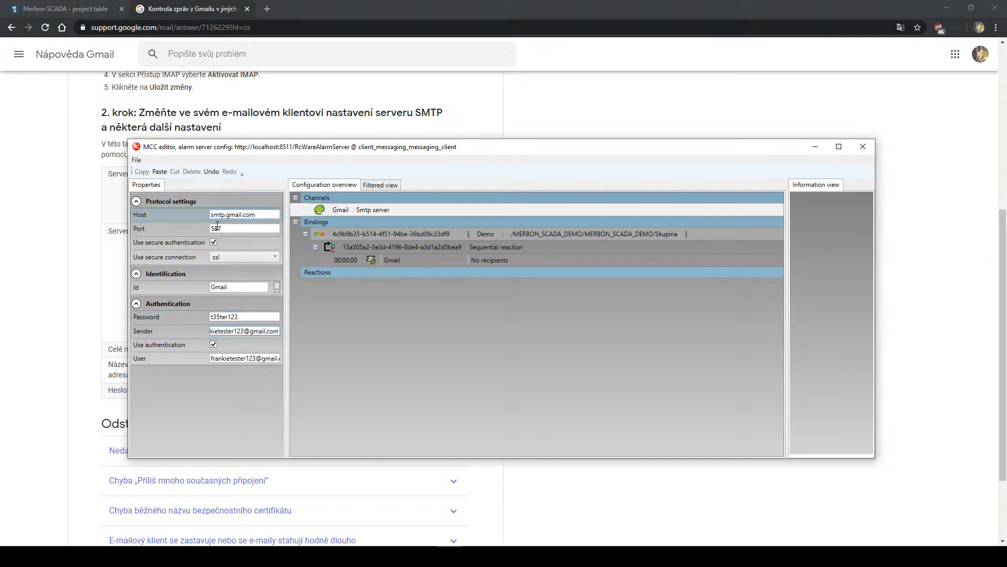
pyautogui.click(378, 259)
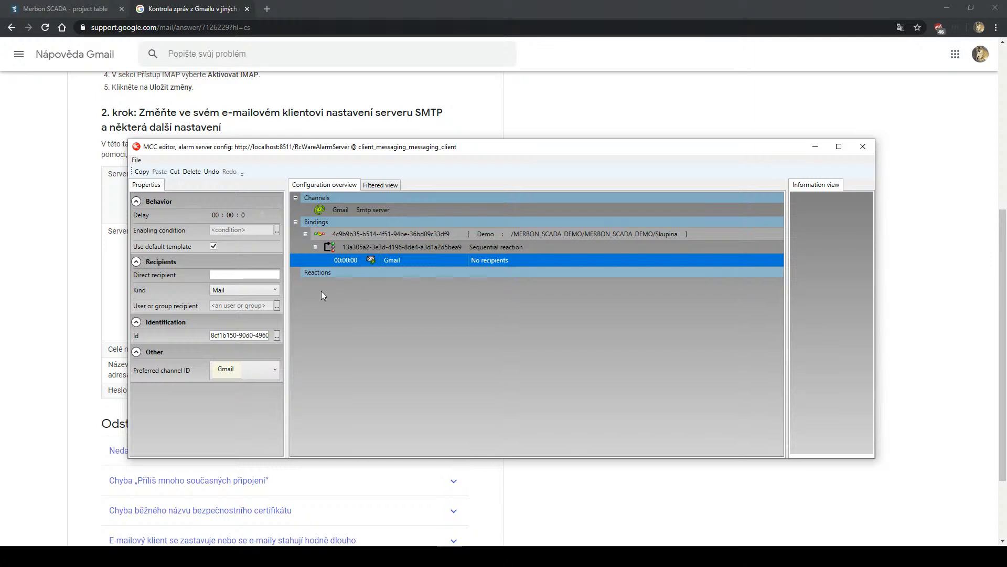
pyautogui.click(213, 246)
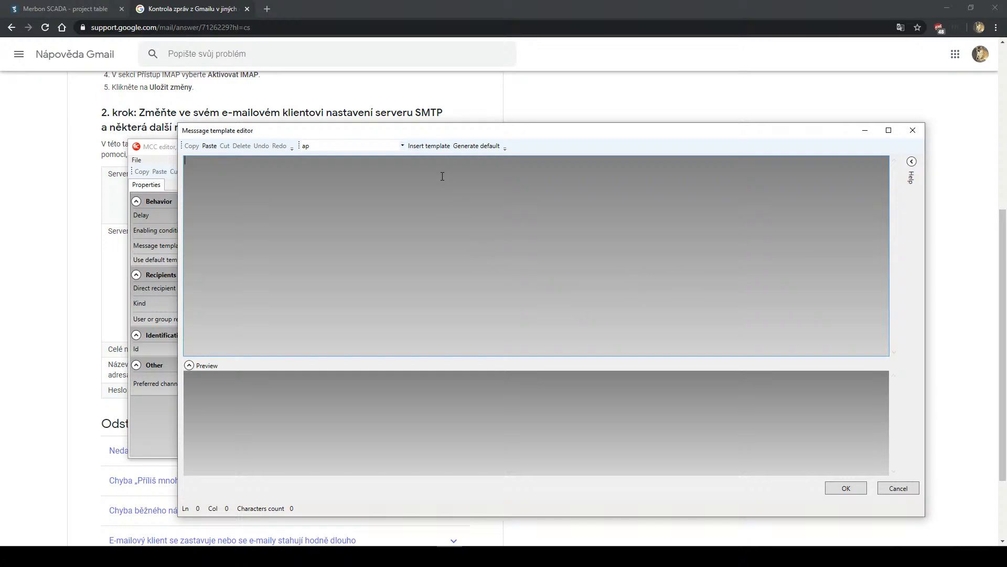
# Type 'Hello there is an alarm' as the first line of the message template
pyautogui.write('Heel')
pyautogui.press('BackSpace')
pyautogui.write('llo there is an alarm')
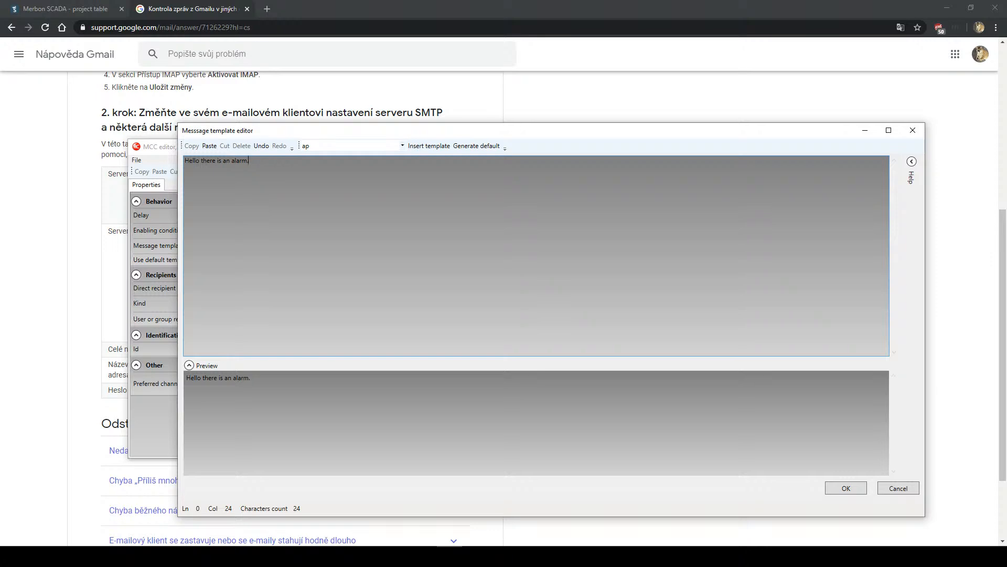
pyautogui.press('Return')
# Open the template syntax help and browse the available tokens such as ap.ackid
pyautogui.moveTo(314, 131)
pyautogui.mouseDown()
pyautogui.moveTo(292, 288)
pyautogui.moveTo(320, 463)
pyautogui.moveTo(329, 80)
pyautogui.moveTo(308, 134)
pyautogui.mouseUp()
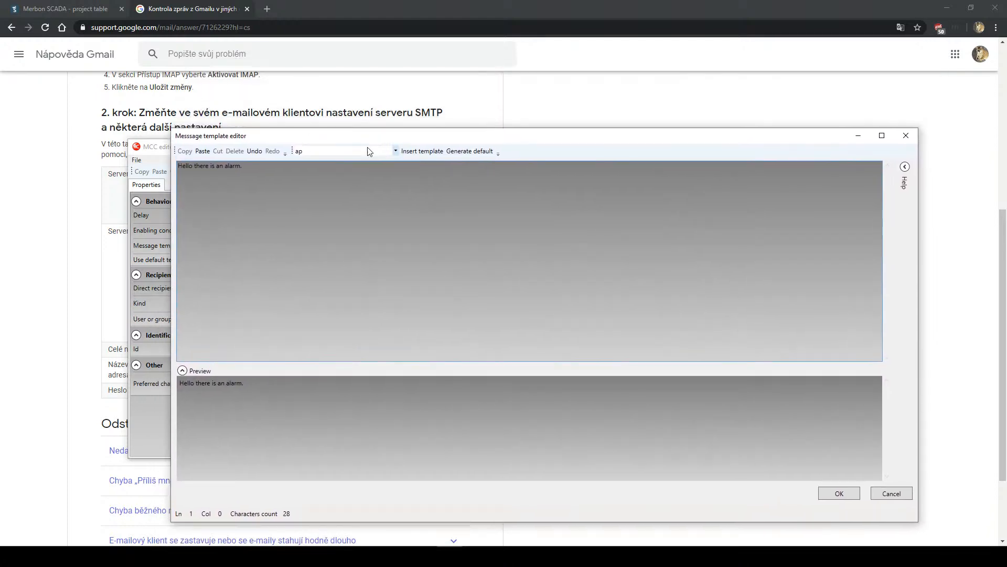
pyautogui.click(392, 151)
pyautogui.click(362, 153)
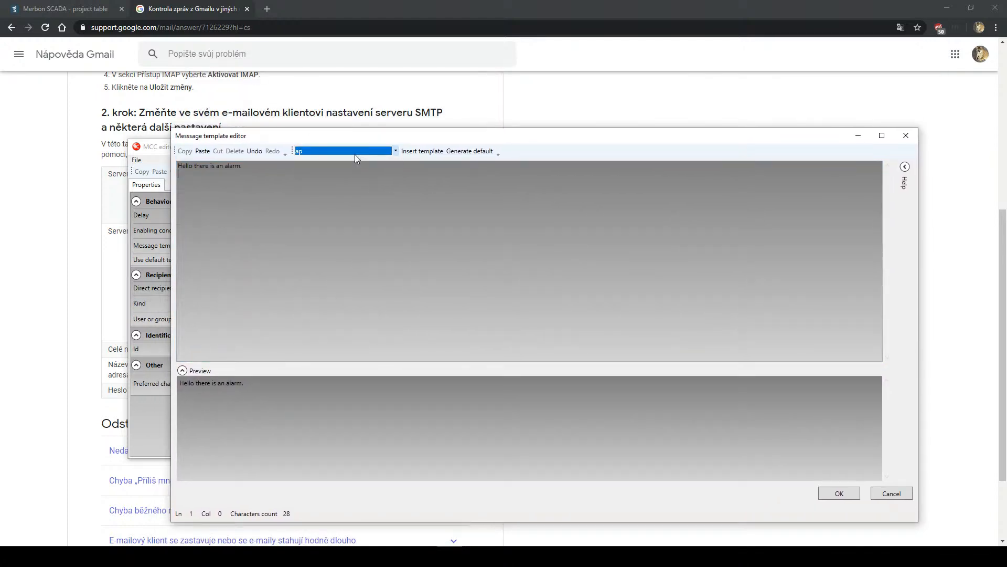
pyautogui.click(905, 167)
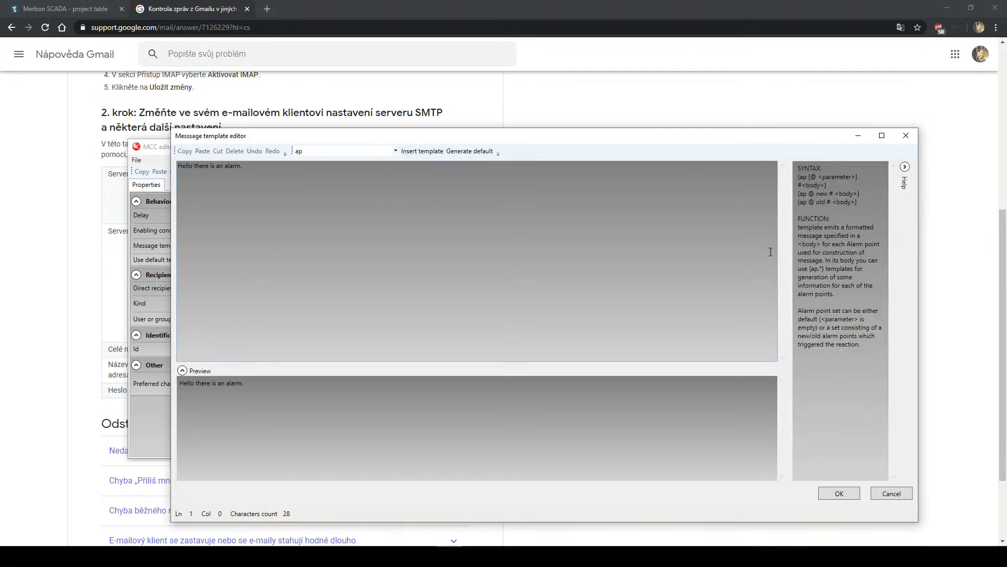
pyautogui.click(395, 152)
pyautogui.click(372, 177)
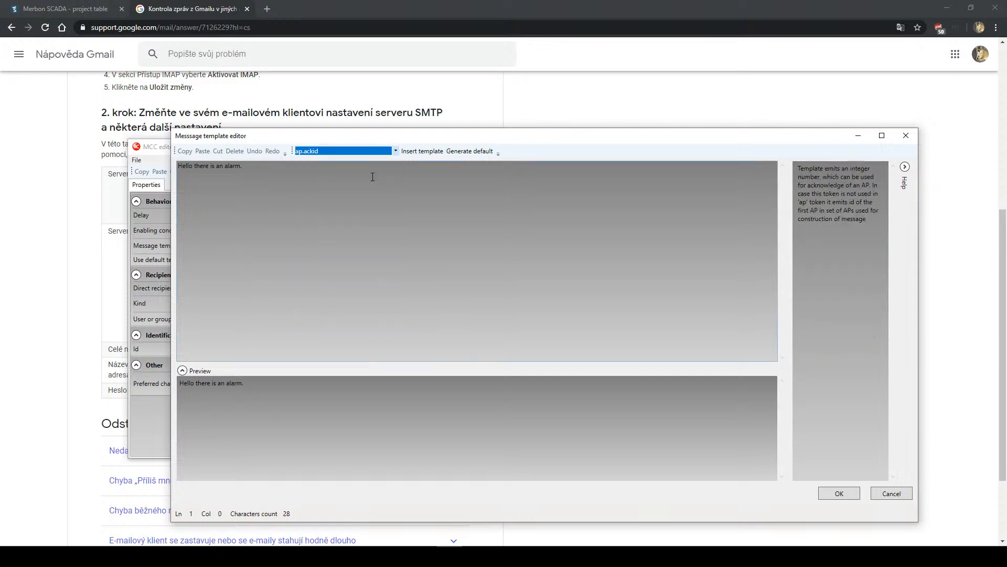
pyautogui.click(396, 151)
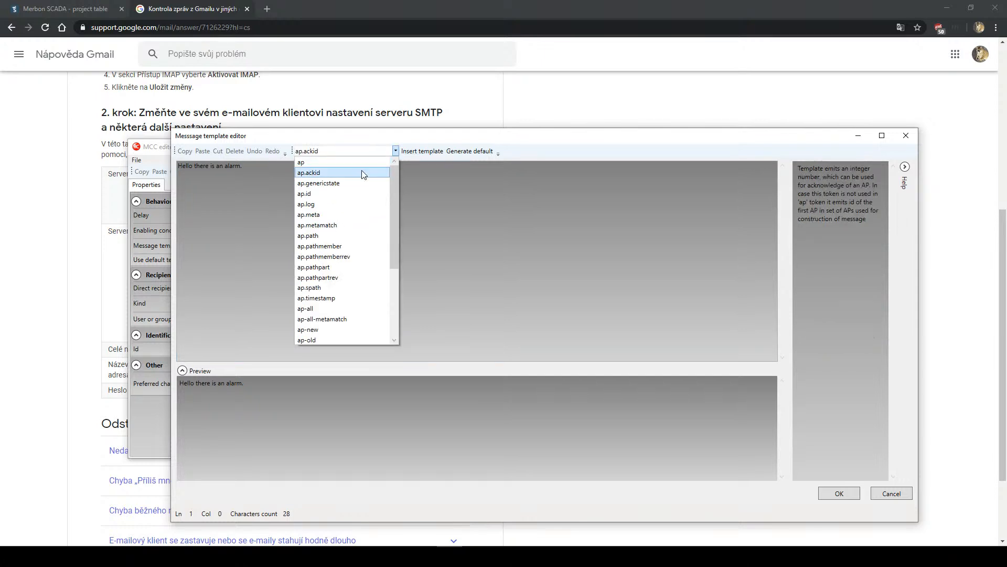
pyautogui.click(351, 162)
pyautogui.click(206, 190)
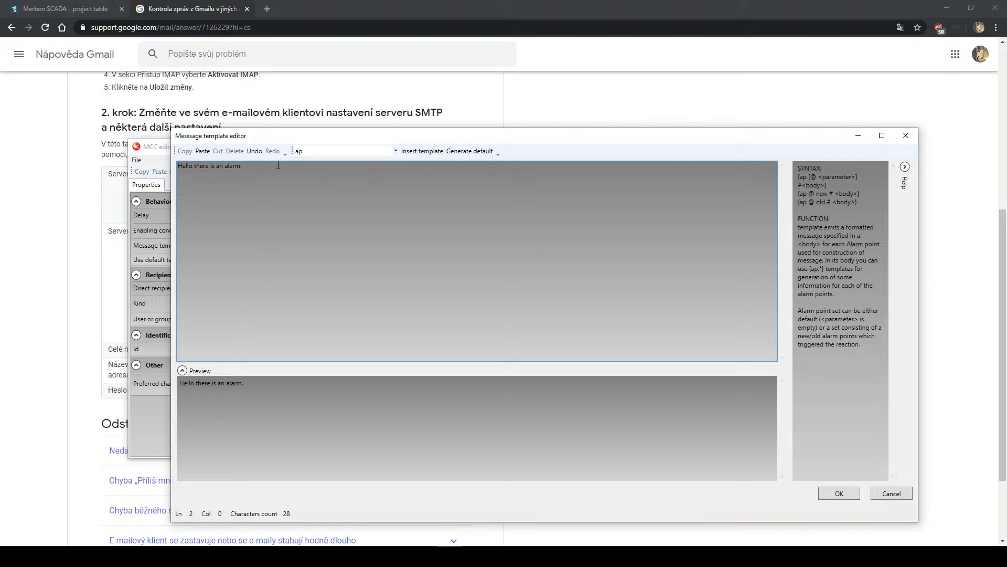
# Insert the {ap.pathmemberrev#} token on the template's second line
pyautogui.click(396, 151)
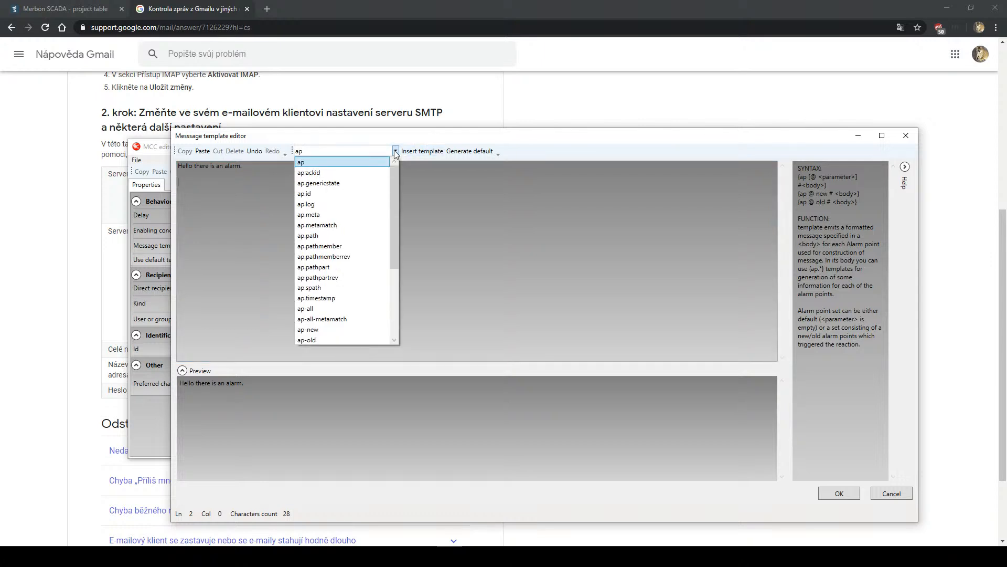
pyautogui.click(335, 256)
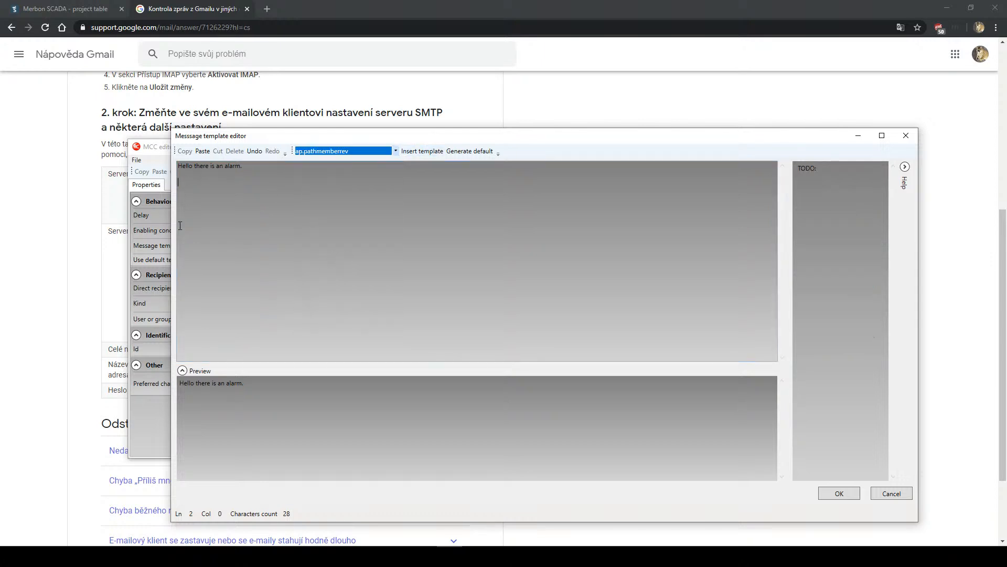
pyautogui.click(213, 188)
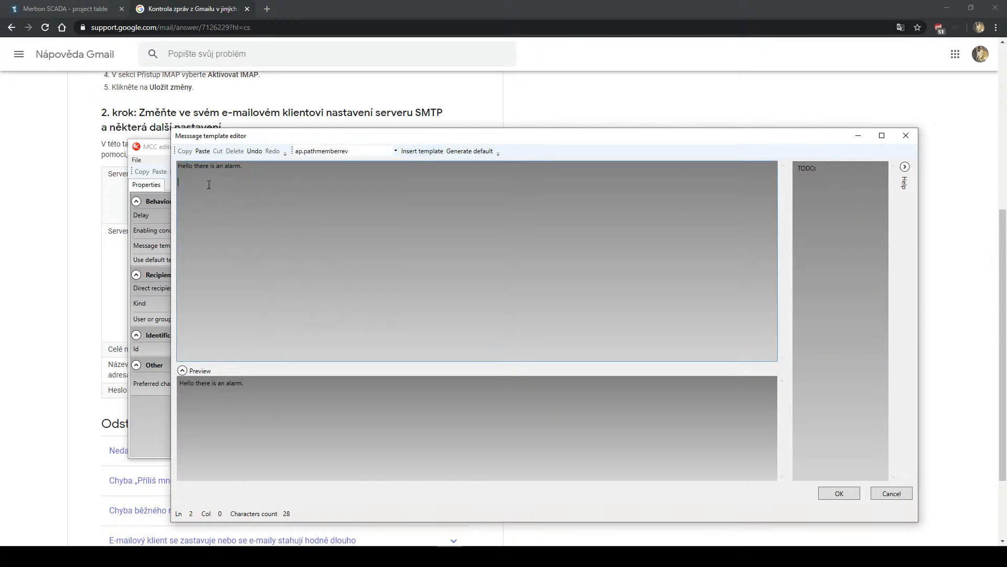
pyautogui.click(421, 151)
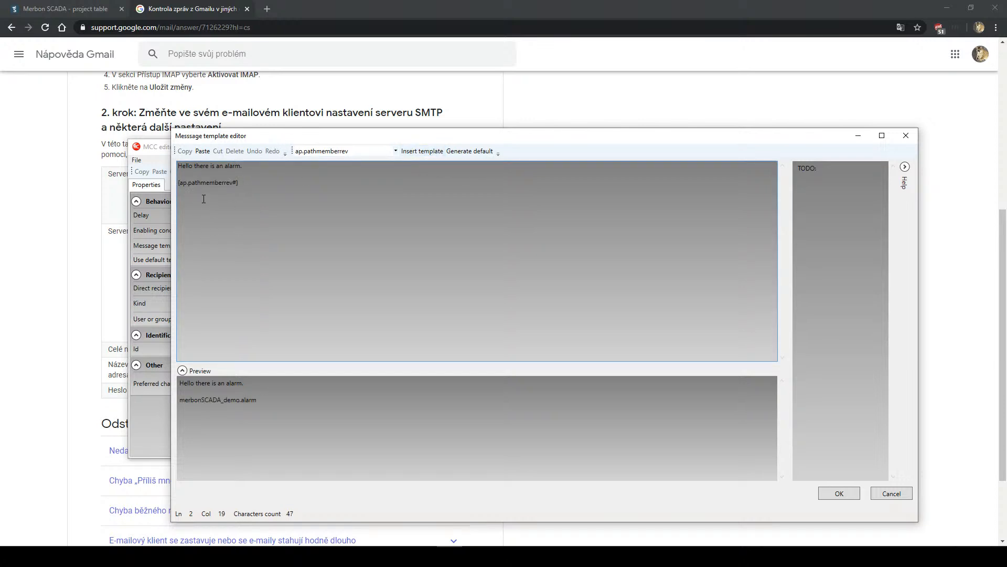
pyautogui.moveTo(177, 185); pyautogui.dragTo(247, 189)
pyautogui.click(222, 320)
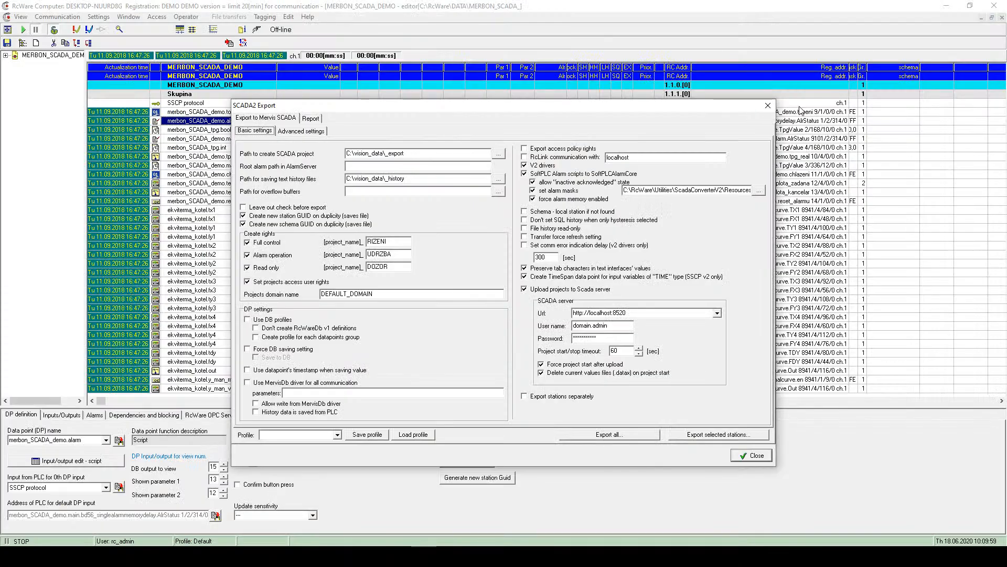
# Close the SCADA2 Export dialog to return to the Message template editor
pyautogui.click(767, 106)
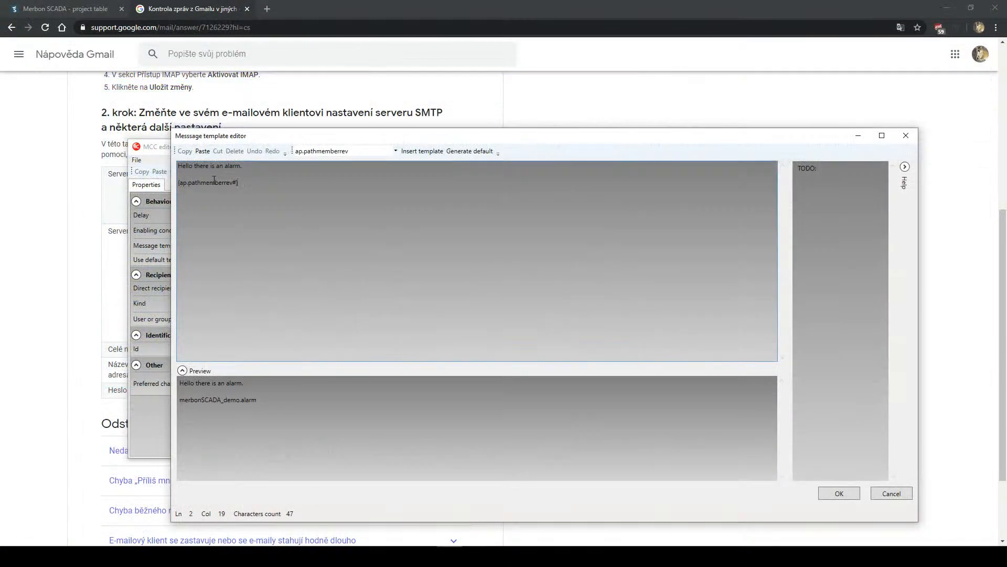
pyautogui.click(232, 401)
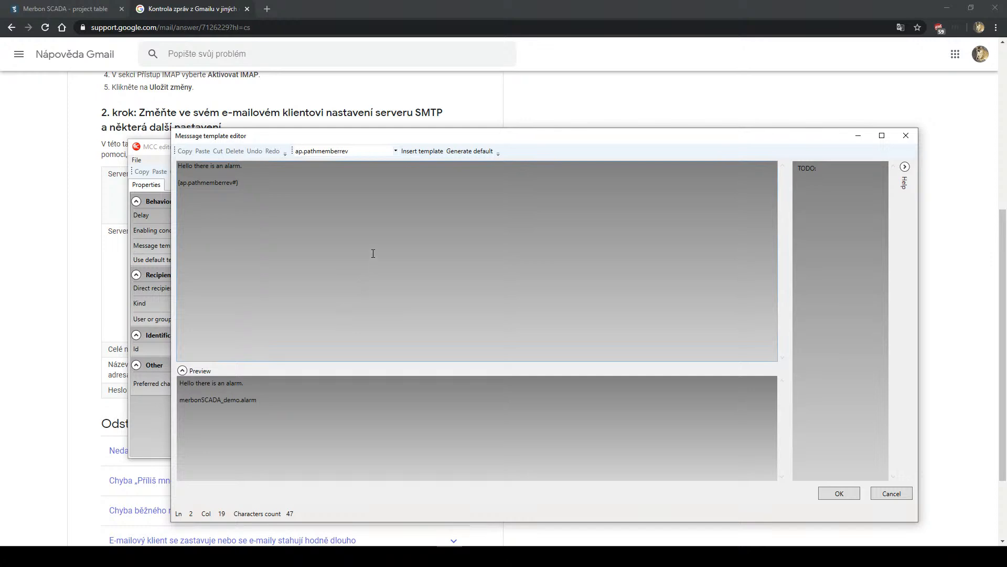
# Write an 'Alarm:' line and a 'Time:' line carrying the ap.timestamp token
pyautogui.click(179, 184)
pyautogui.click(179, 182)
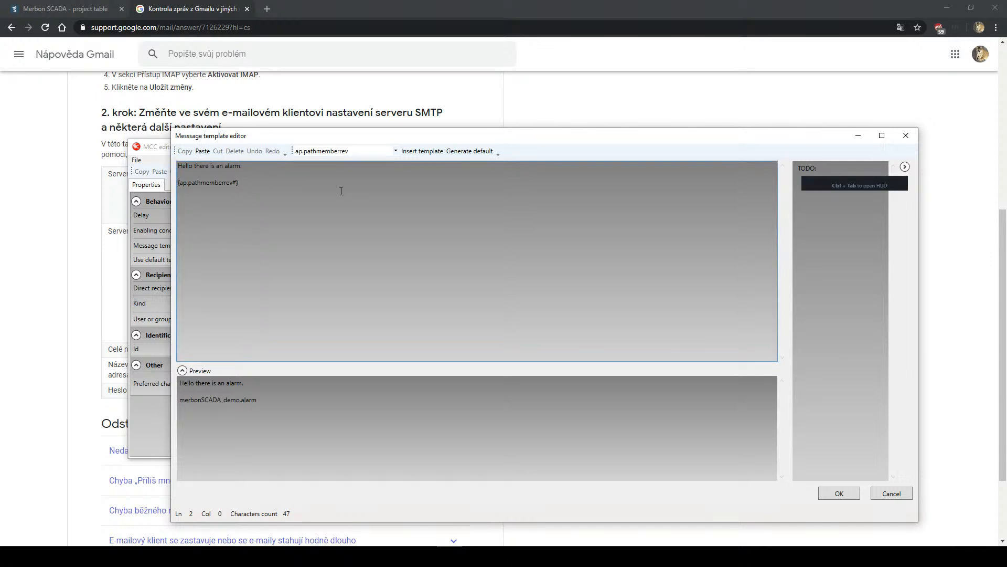
pyautogui.write('Alarm:')
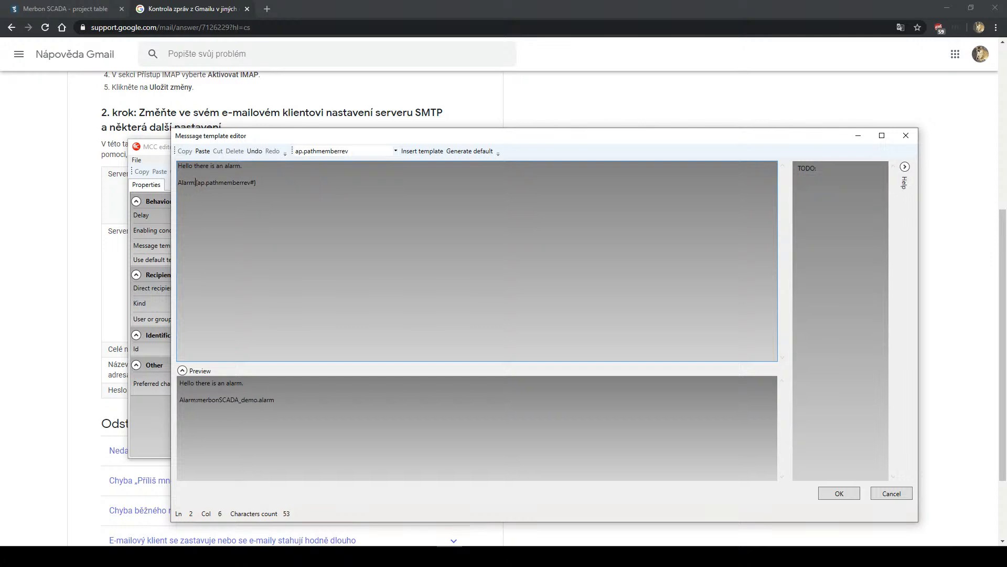
pyautogui.click(332, 185)
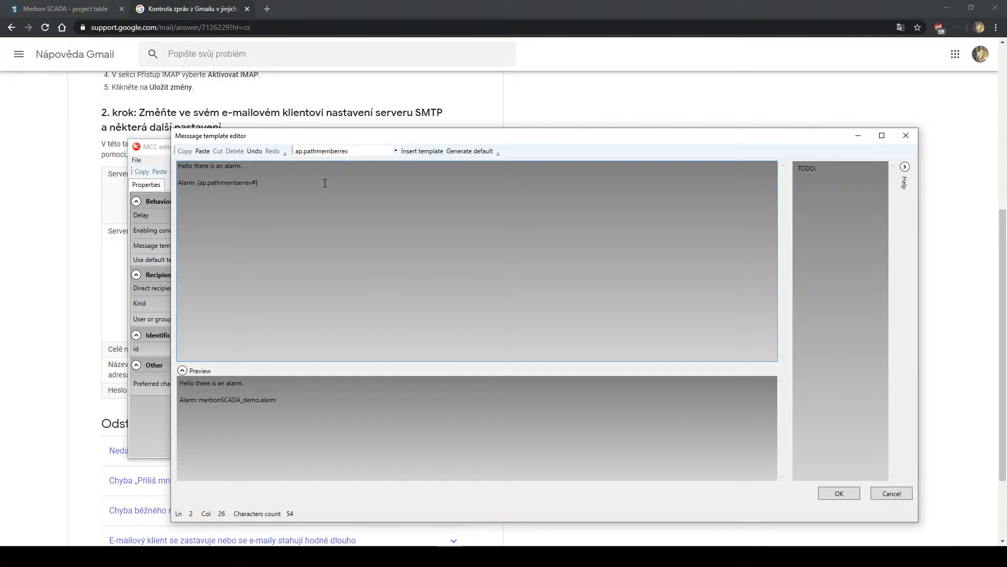
pyautogui.press('Return')
pyautogui.write('Time:')
pyautogui.click(396, 151)
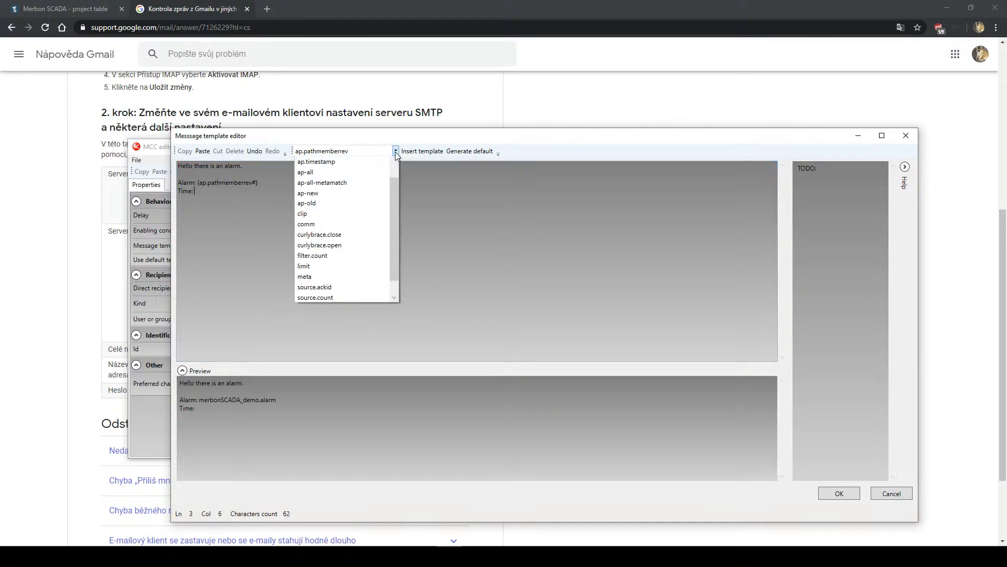
pyautogui.scroll(2, 332, 257)
pyautogui.scroll(2, 335, 265)
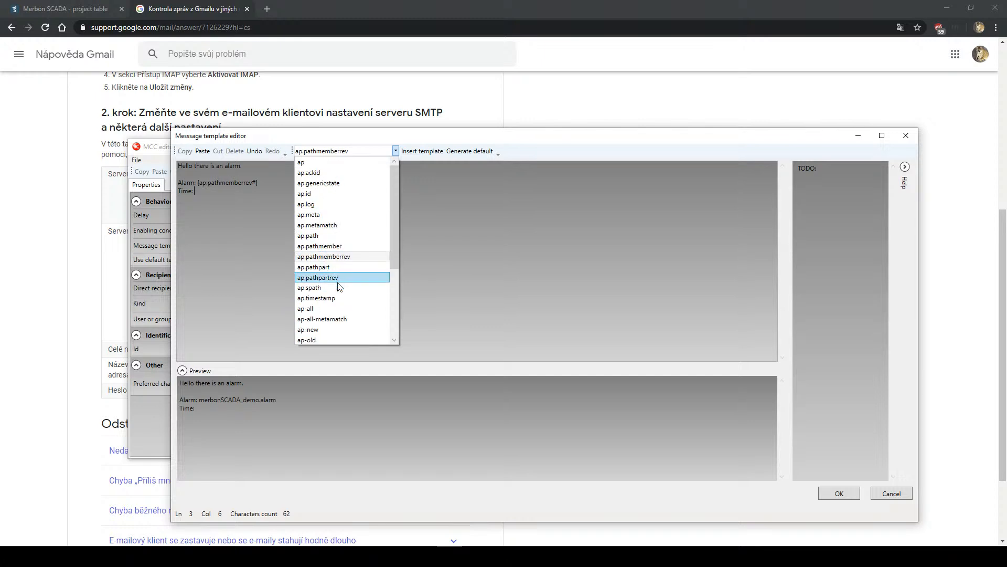
pyautogui.click(338, 297)
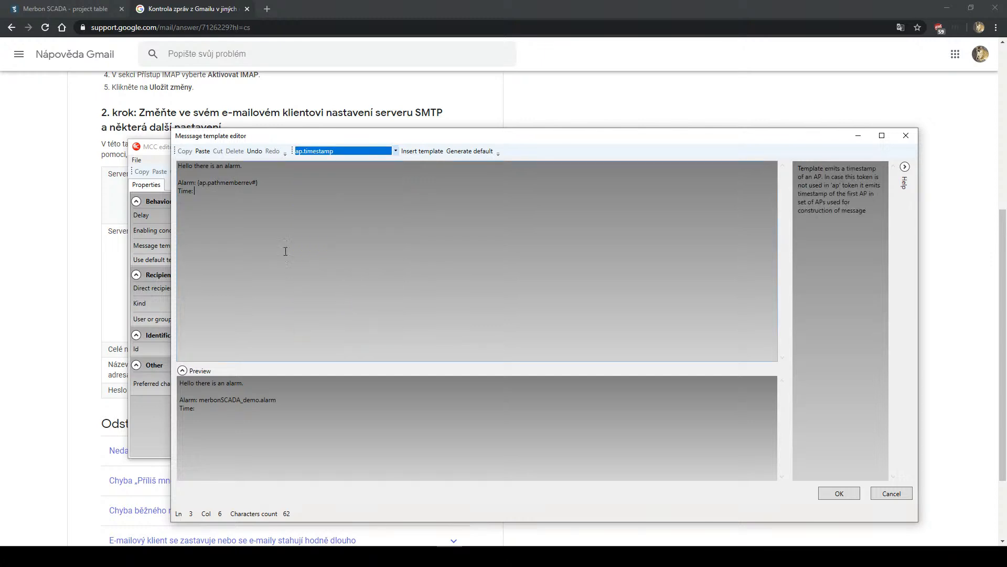
pyautogui.click(421, 151)
pyautogui.press('Return')
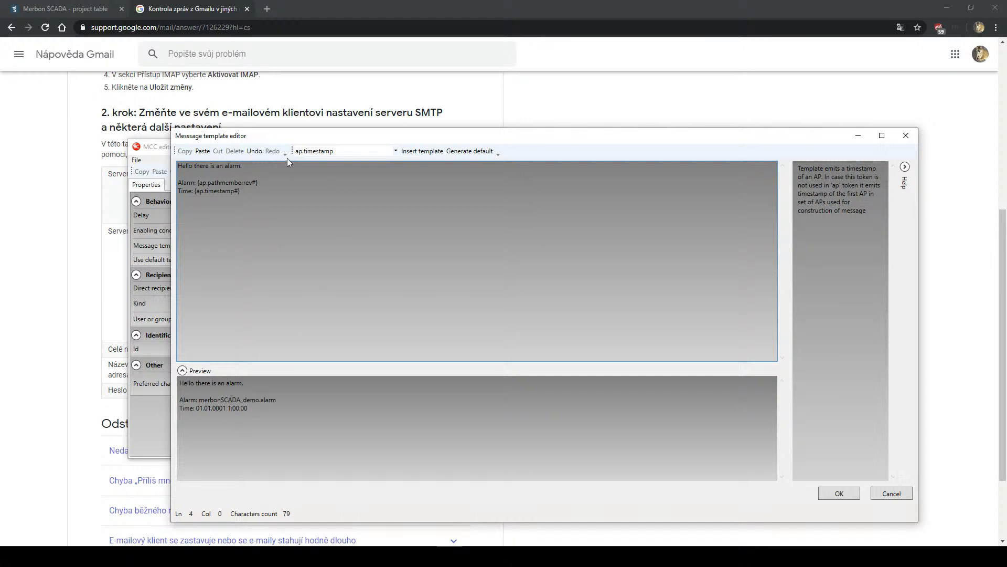
# Add a 'State' line followed by the ap.genericstate token
pyautogui.click(395, 150)
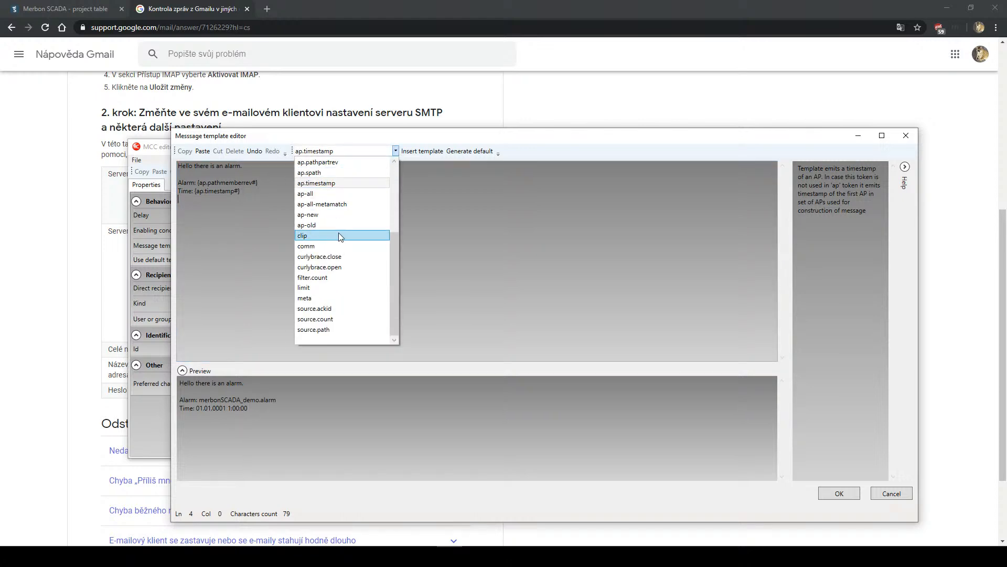
pyautogui.scroll(4, 339, 241)
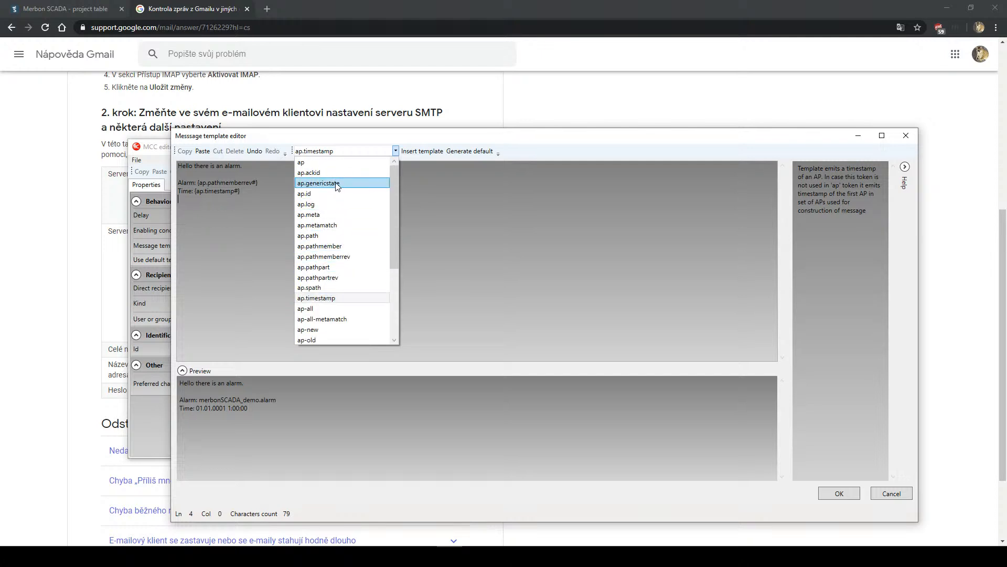
pyautogui.scroll(-4, 354, 217)
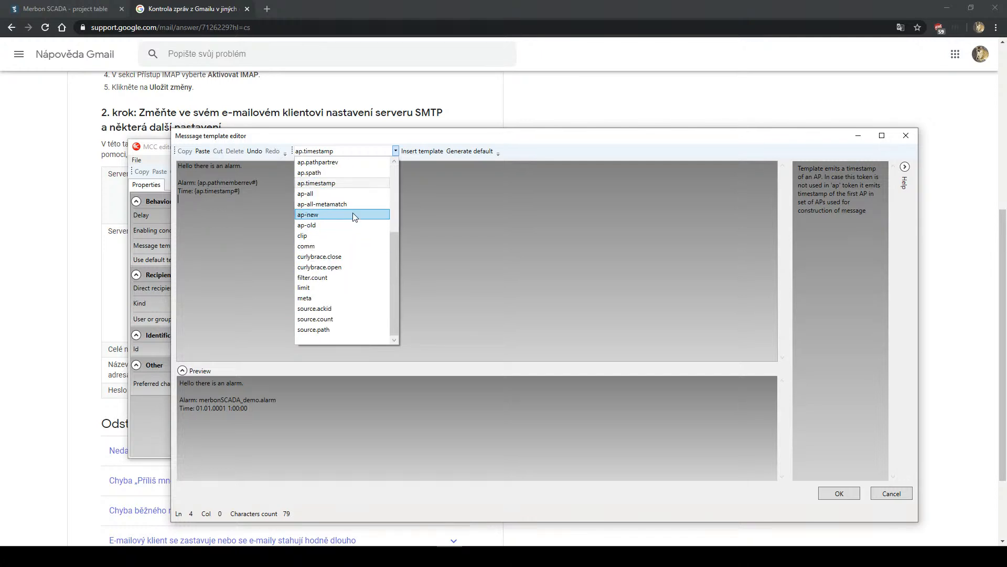
pyautogui.click(216, 216)
pyautogui.press('Down')
pyautogui.click(216, 216)
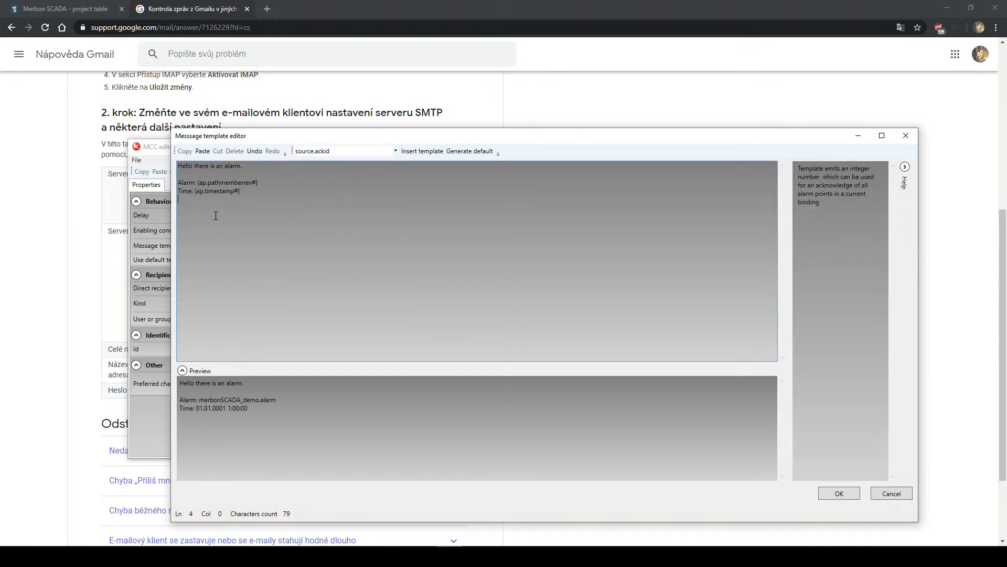
pyautogui.write('State:')
pyautogui.click(396, 151)
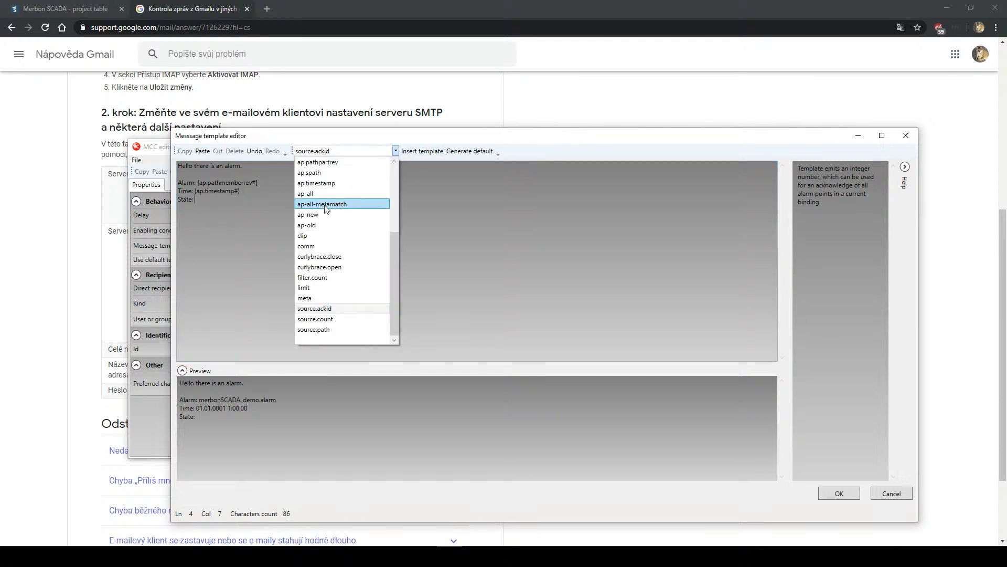
pyautogui.scroll(1, 344, 241)
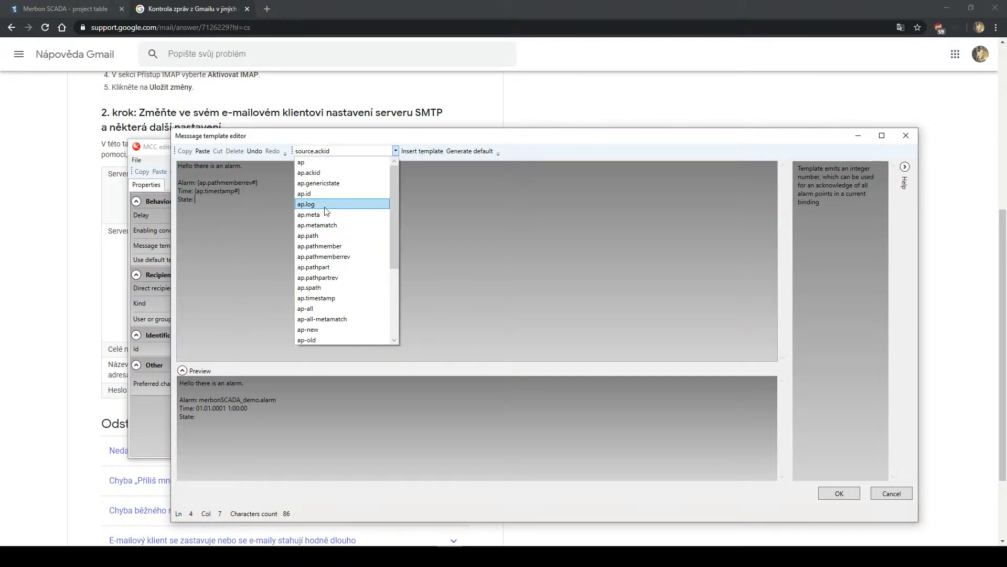
pyautogui.click(330, 184)
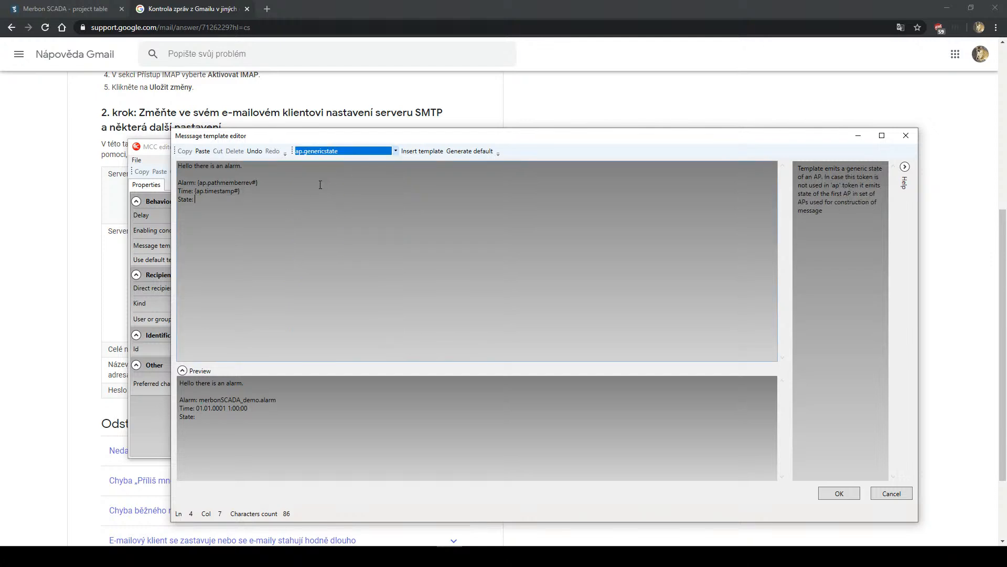
pyautogui.click(415, 151)
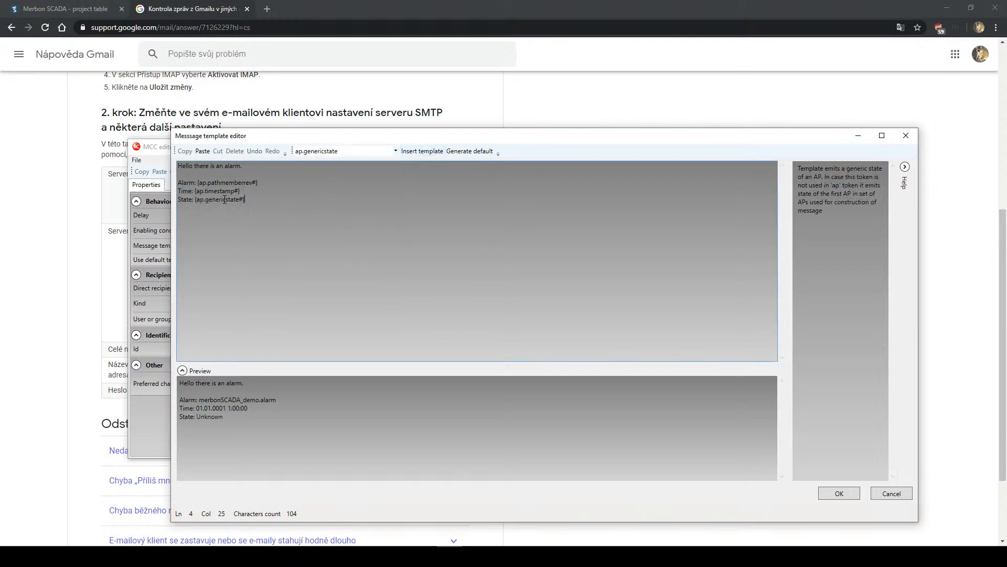
# Review the Alarm, Time and State lines and apply the message template
pyautogui.click(396, 154)
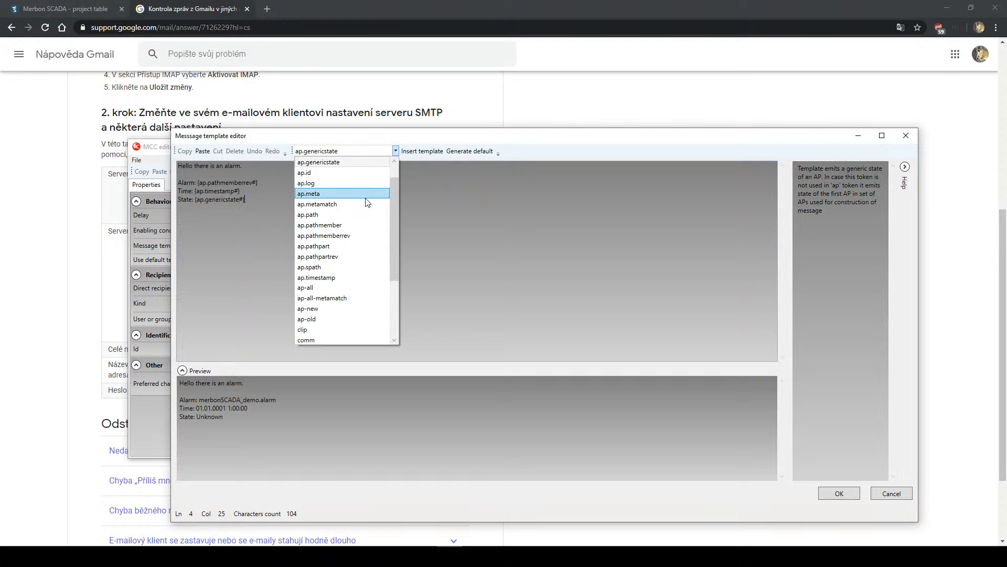
pyautogui.scroll(-1, 366, 203)
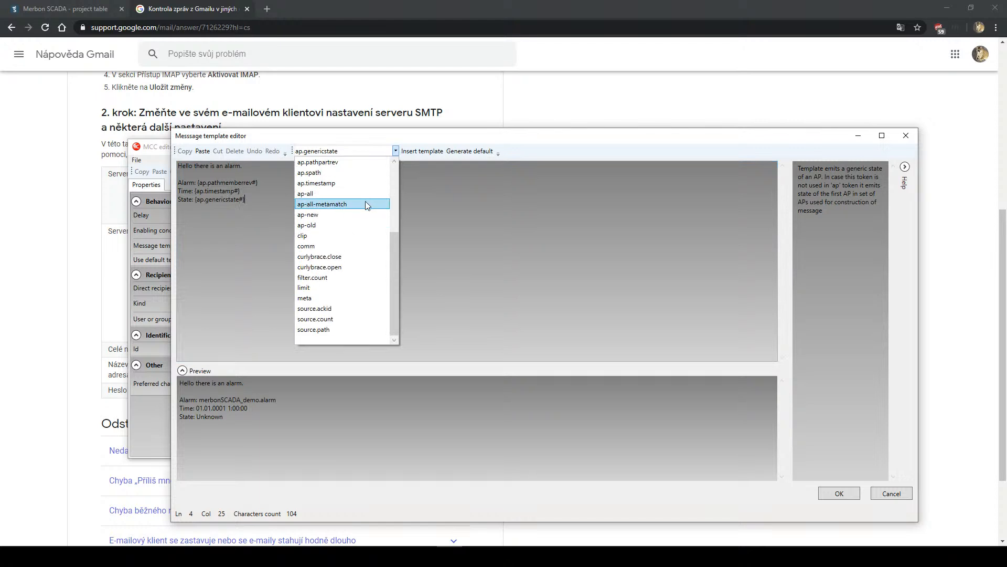
pyautogui.click(446, 199)
pyautogui.click(396, 151)
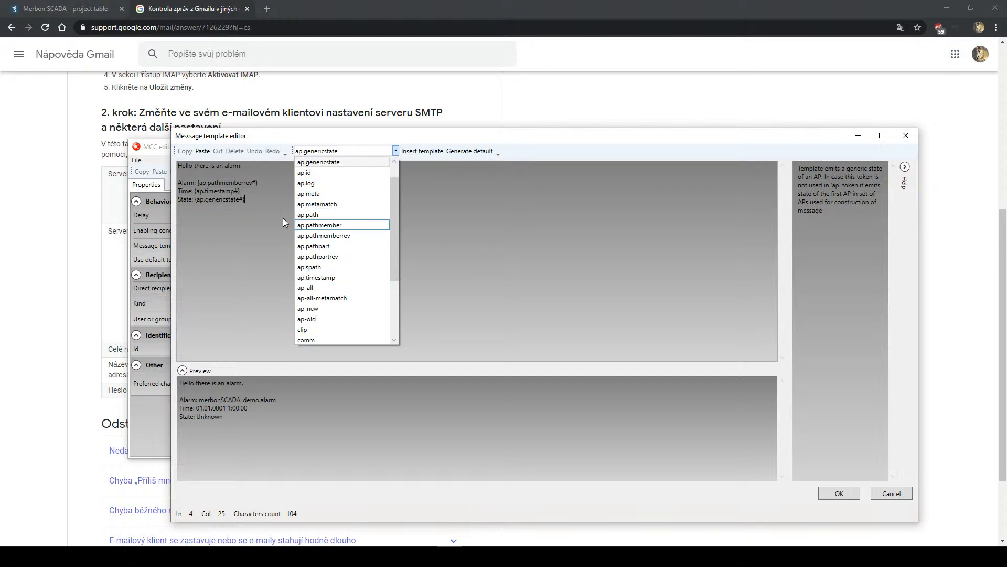
pyautogui.click(265, 203)
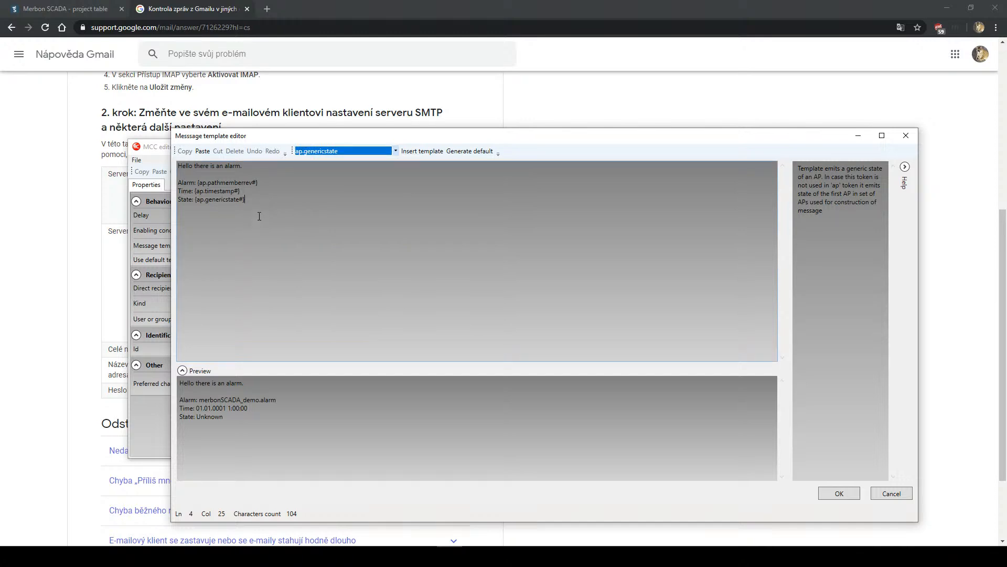
pyautogui.moveTo(249, 202); pyautogui.dragTo(169, 185)
pyautogui.click(265, 205)
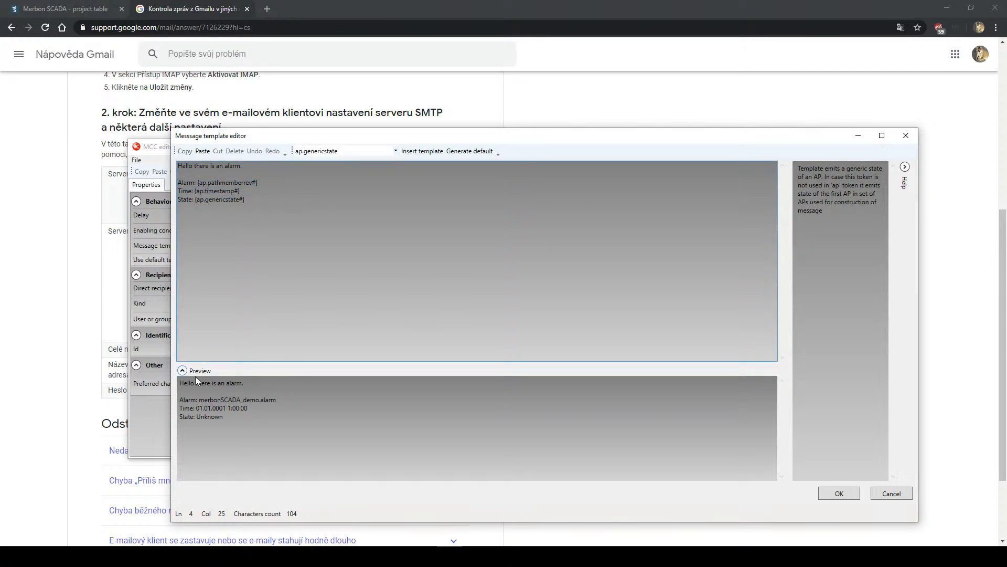
pyautogui.moveTo(296, 135); pyautogui.dragTo(255, 149)
pyautogui.click(799, 507)
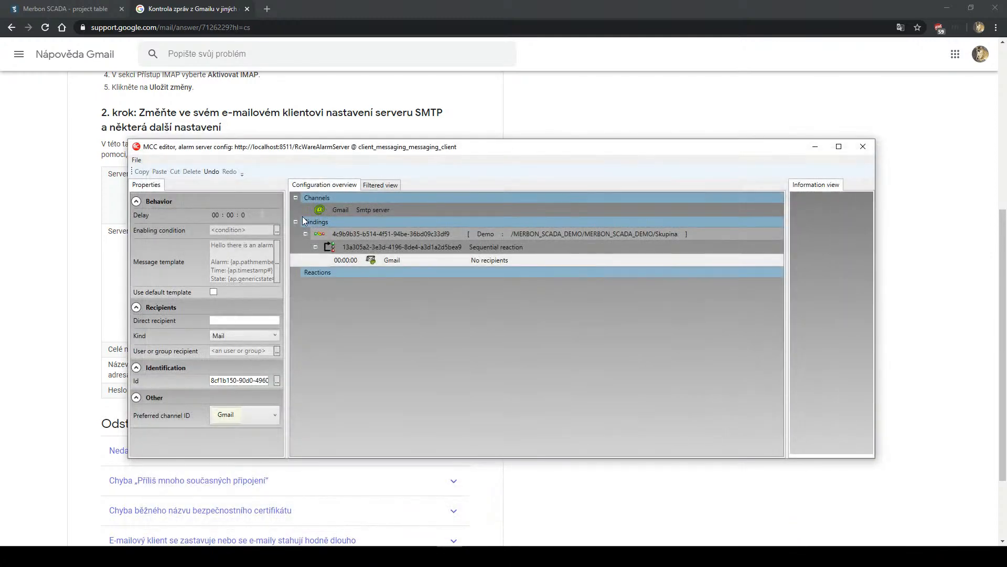
pyautogui.click(363, 234)
pyautogui.click(277, 272)
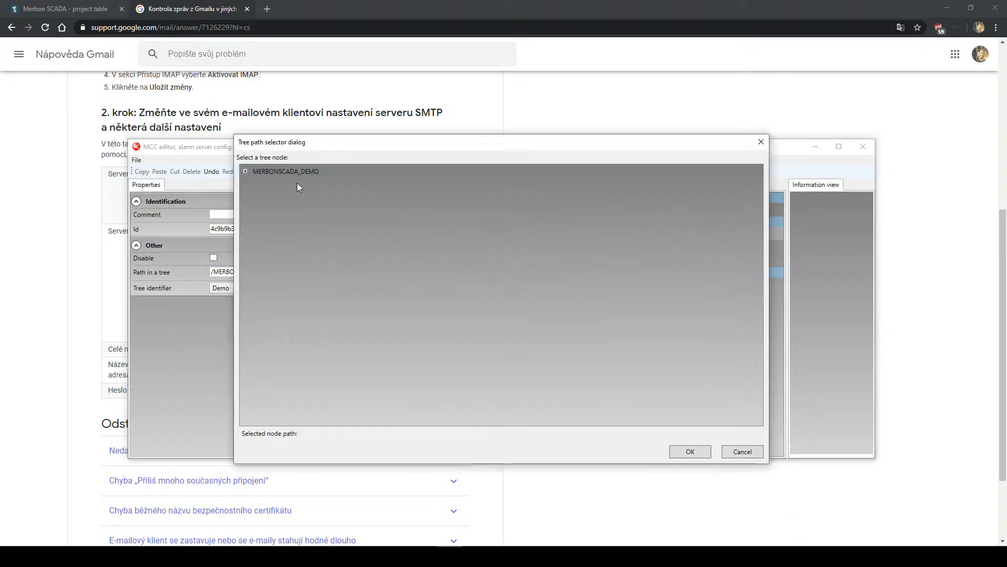
pyautogui.click(245, 169)
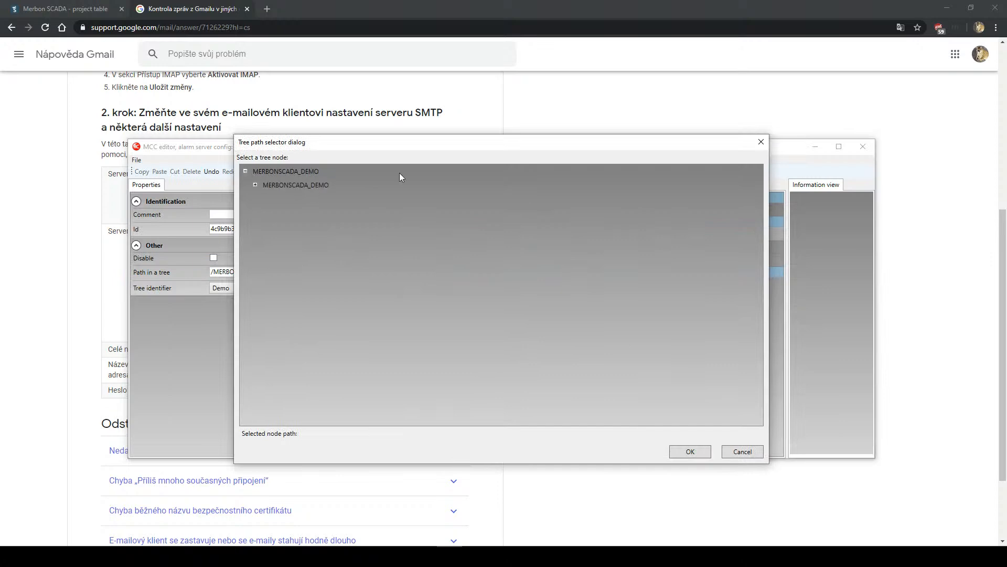
pyautogui.click(760, 143)
pyautogui.moveTo(288, 281); pyautogui.dragTo(264, 277)
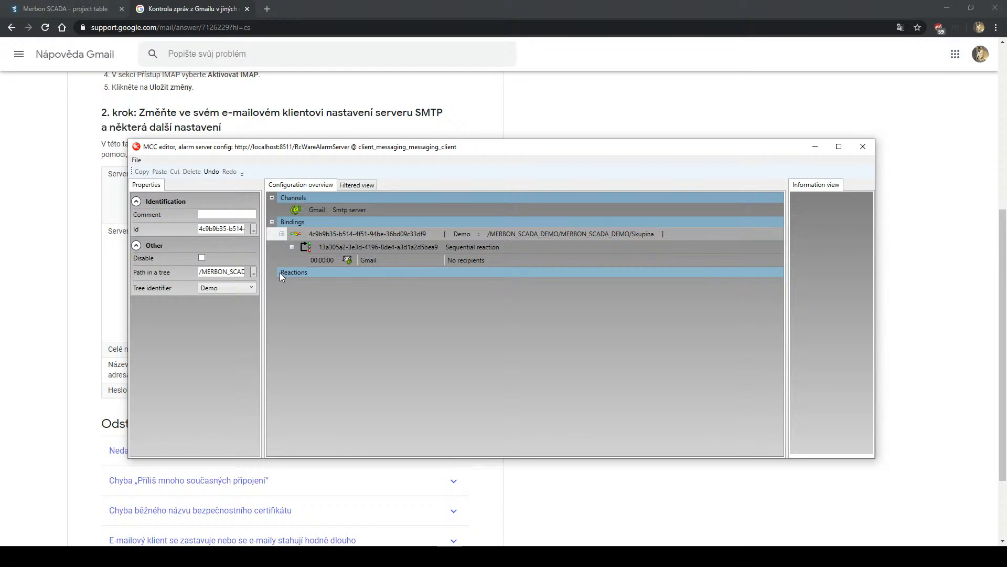
pyautogui.click(362, 247)
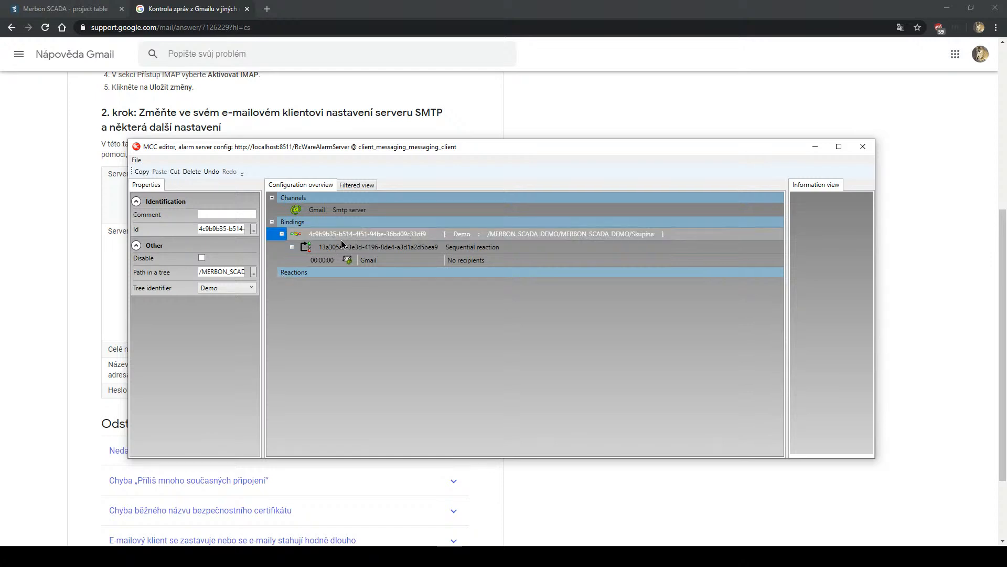
pyautogui.click(366, 262)
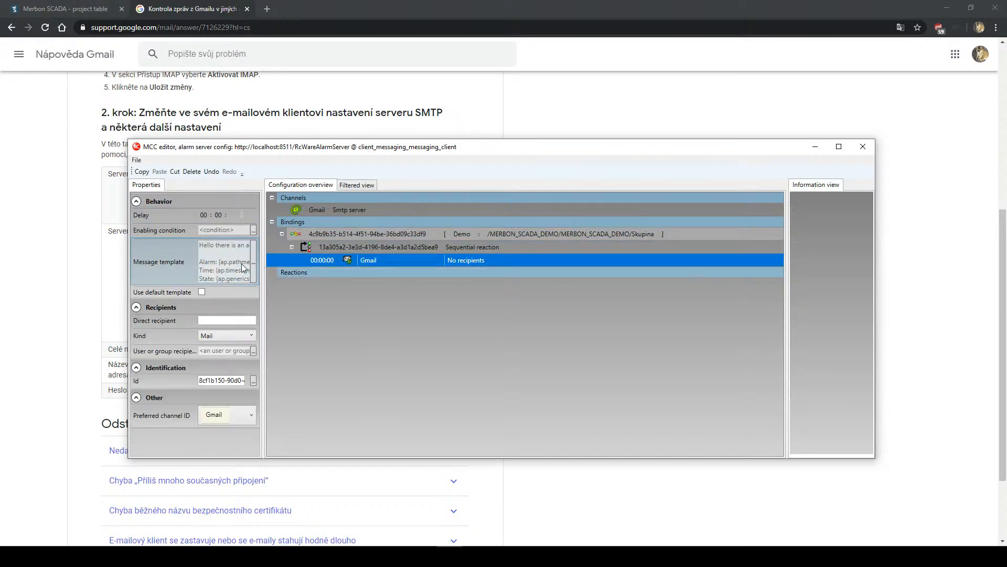
pyautogui.click(404, 246)
pyautogui.click(397, 235)
pyautogui.click(395, 248)
pyautogui.click(414, 259)
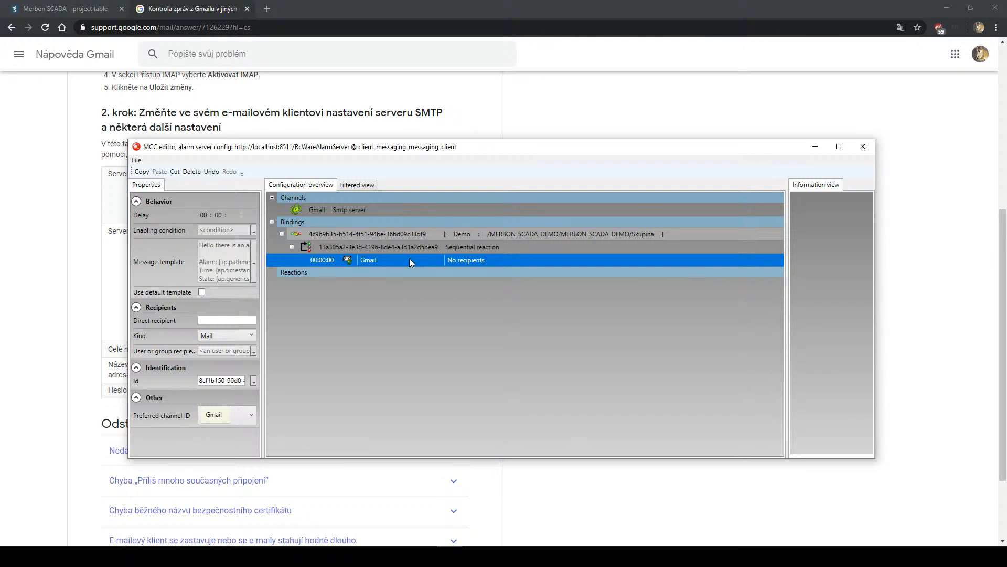
pyautogui.click(379, 236)
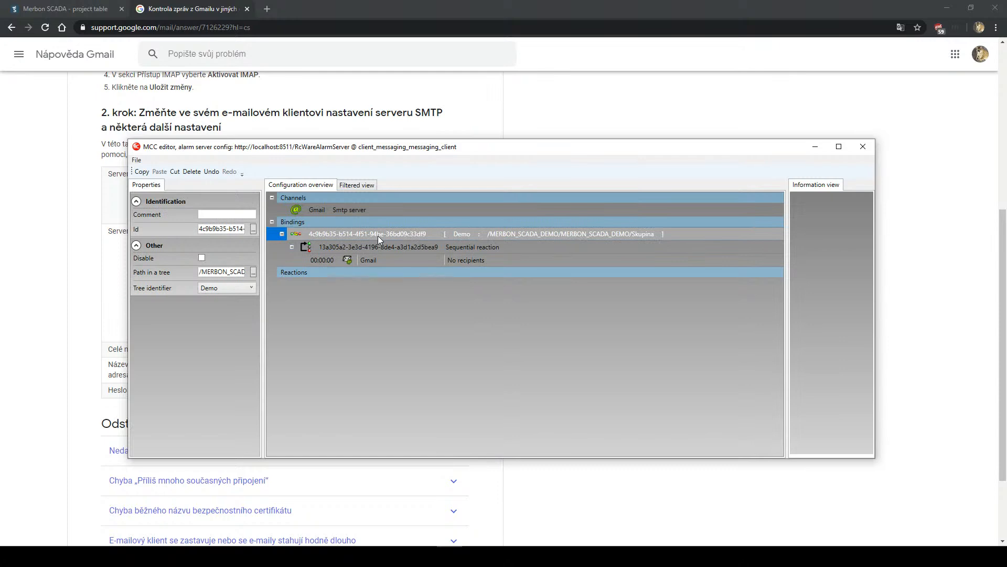
# Copy the existing binding and paste a duplicate under Bindings, discarding a stray empty binding
pyautogui.rightClick(379, 236)
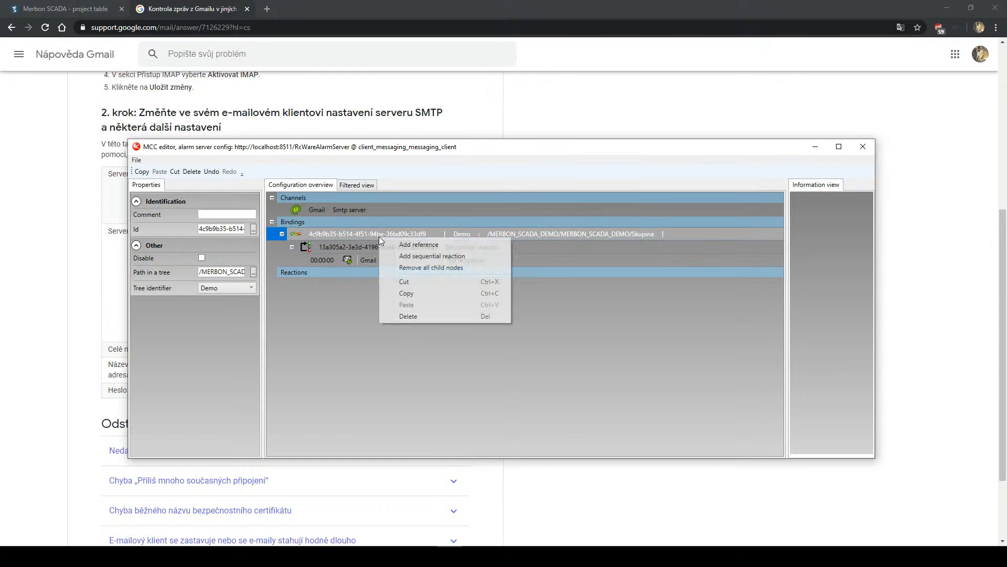
pyautogui.click(413, 295)
pyautogui.rightClick(308, 222)
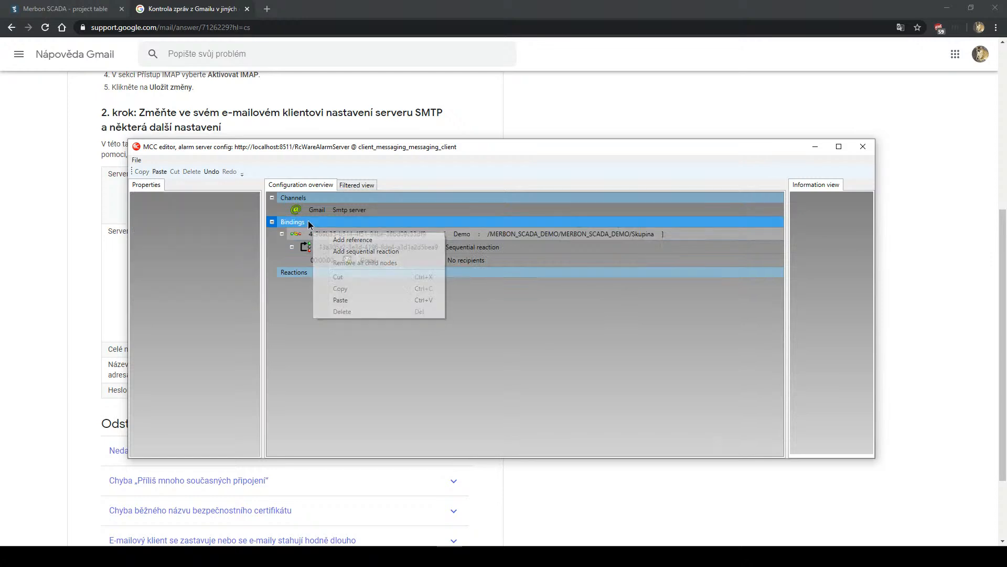
pyautogui.click(338, 230)
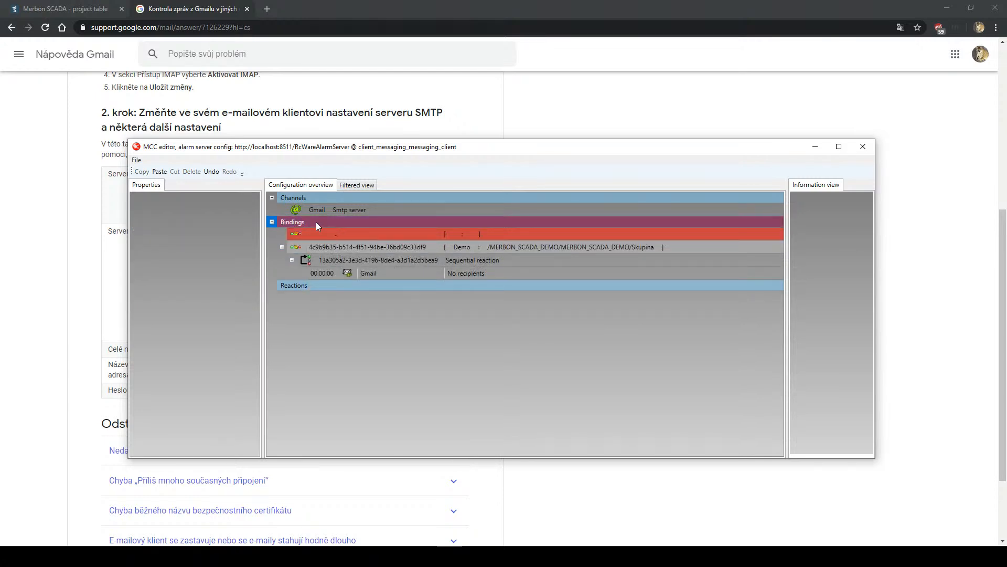
pyautogui.click(319, 231)
pyautogui.press('Delete')
pyautogui.rightClick(309, 223)
pyautogui.click(343, 263)
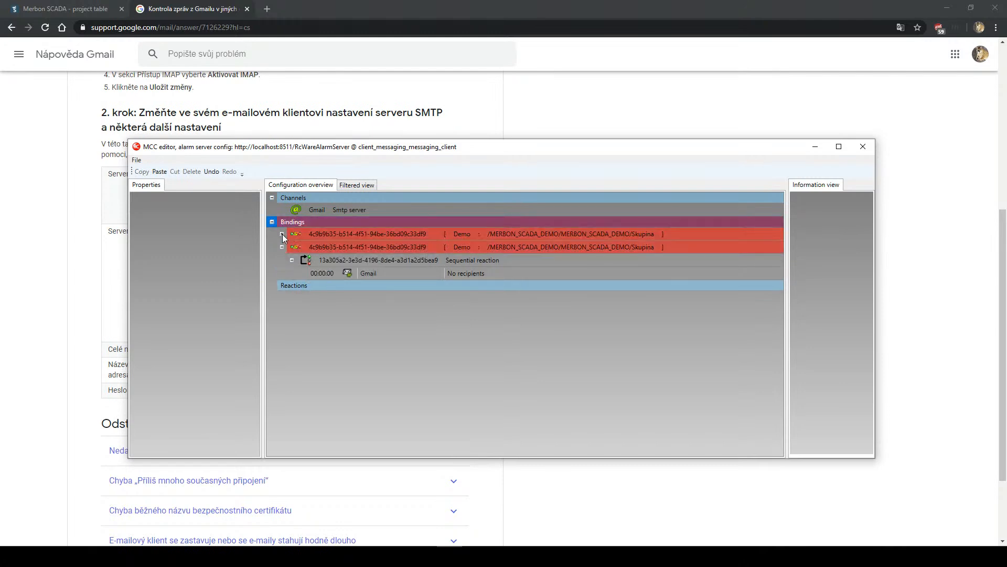
# Generate a new unique Id for the copied binding
pyautogui.click(282, 234)
pyautogui.click(336, 236)
pyautogui.click(251, 230)
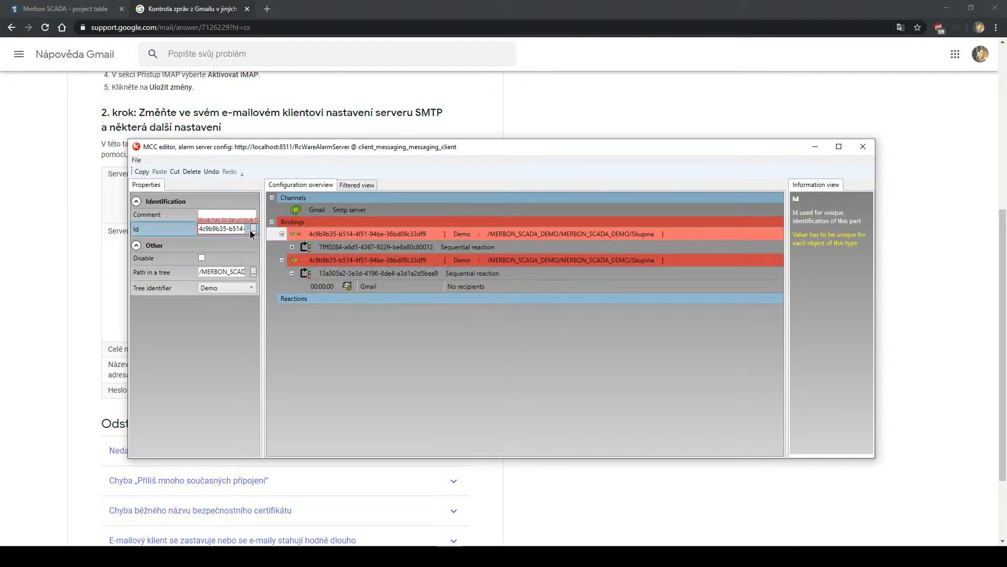
pyautogui.click(254, 229)
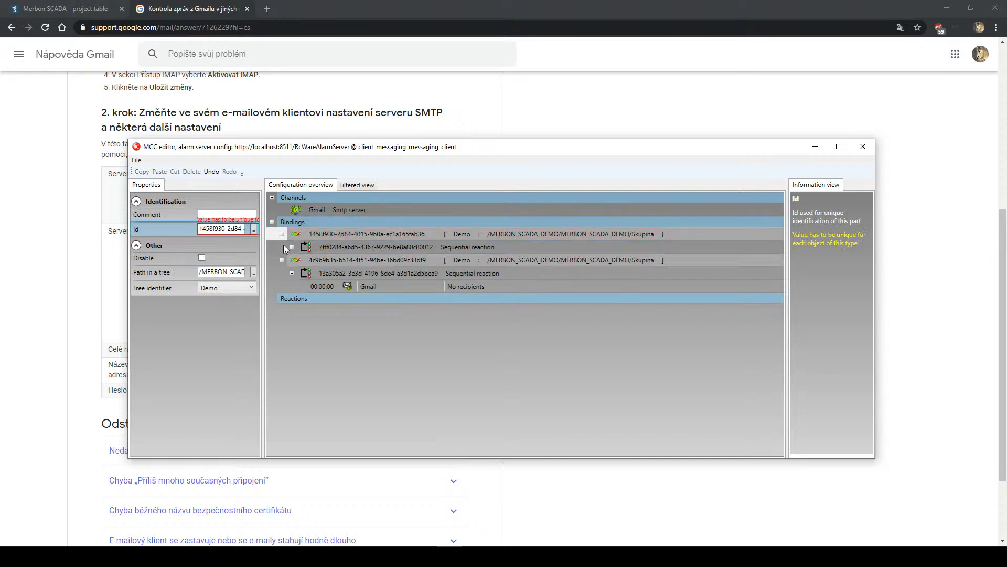
pyautogui.click(292, 247)
pyautogui.click(355, 246)
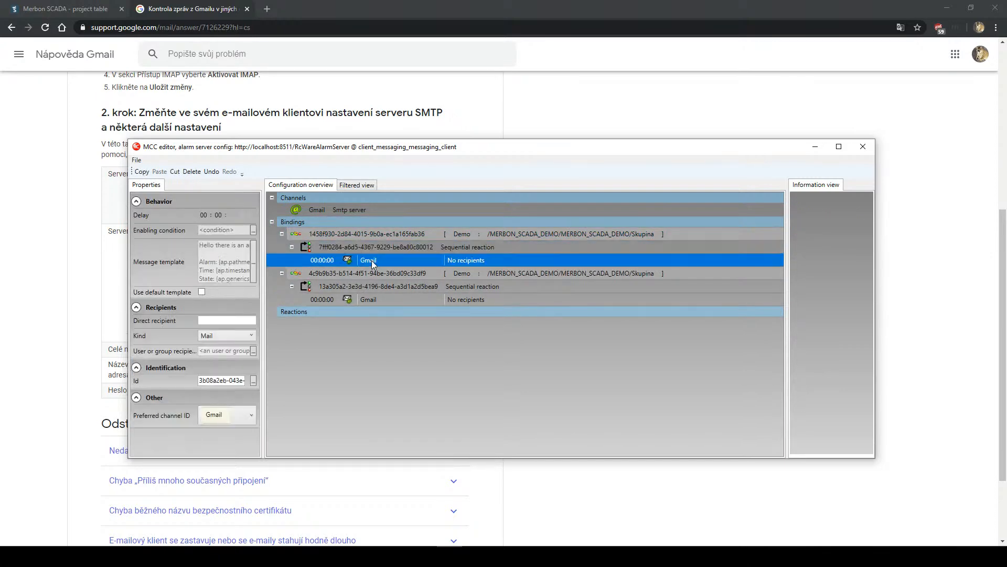
pyautogui.click(361, 237)
pyautogui.click(357, 247)
pyautogui.click(347, 235)
# Set the copy's path to merbonSCADA_demo.alarm under Skupina and check its Gmail reaction
pyautogui.click(255, 272)
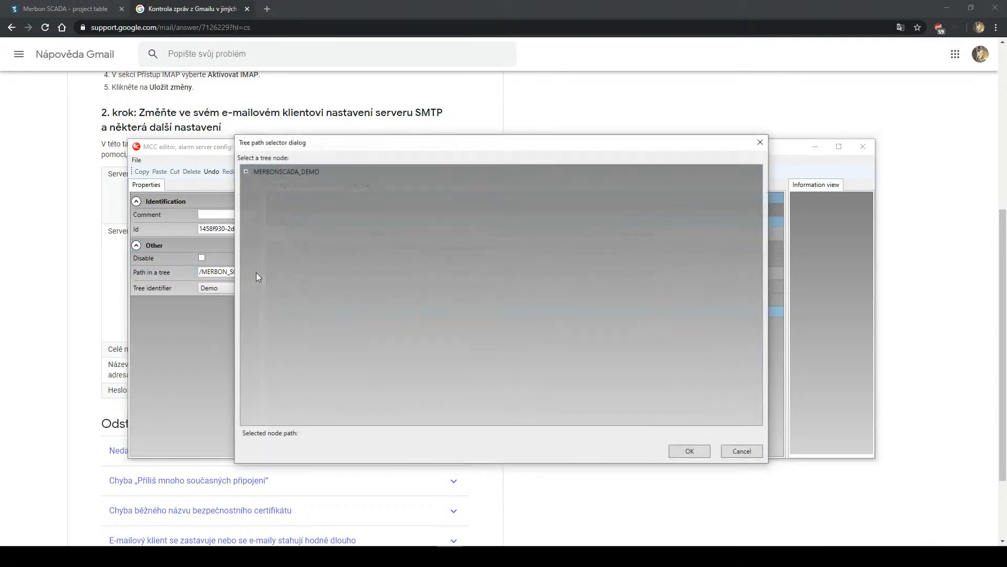
pyautogui.click(244, 171)
pyautogui.click(261, 186)
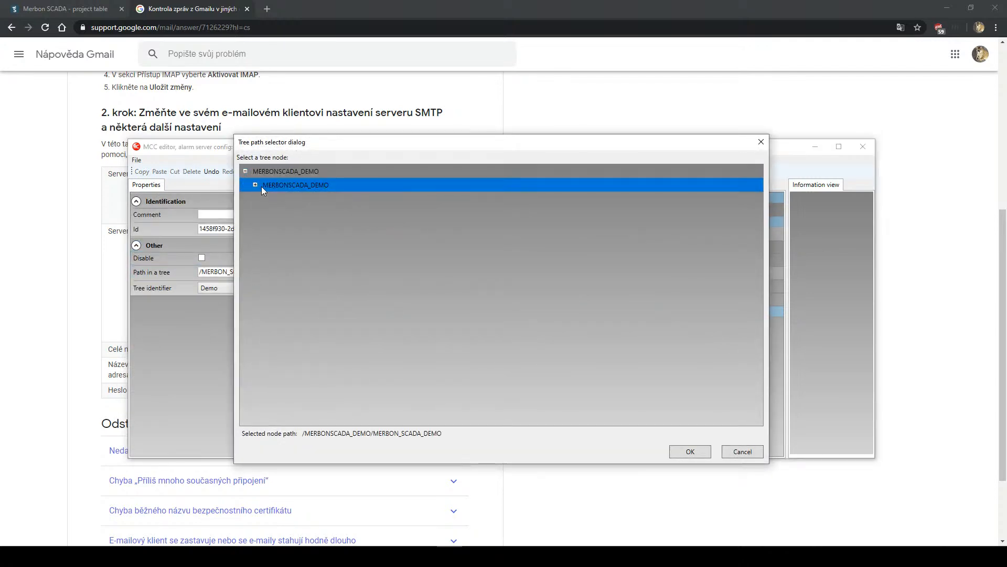
pyautogui.click(266, 198)
pyautogui.click(291, 213)
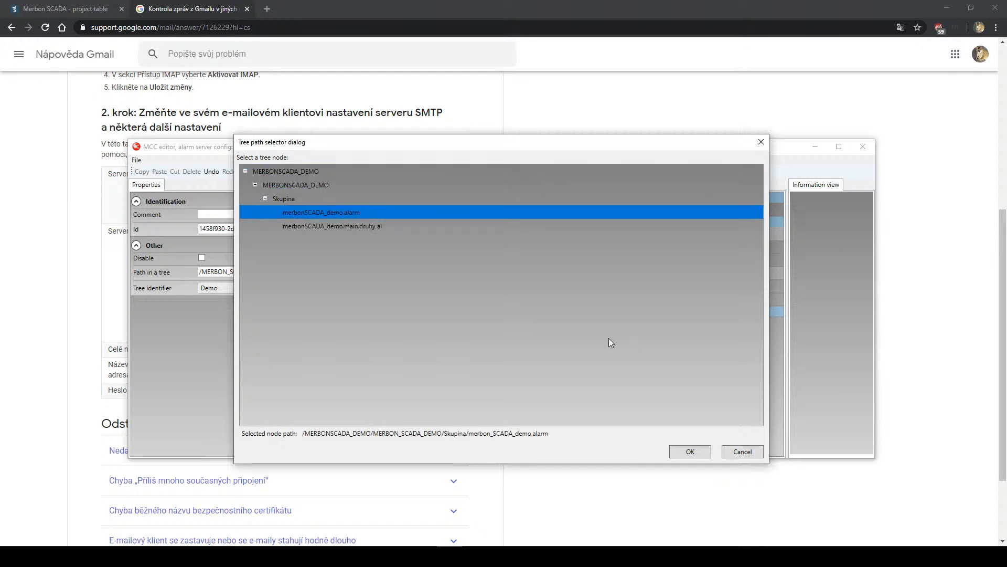
pyautogui.click(691, 451)
pyautogui.click(381, 248)
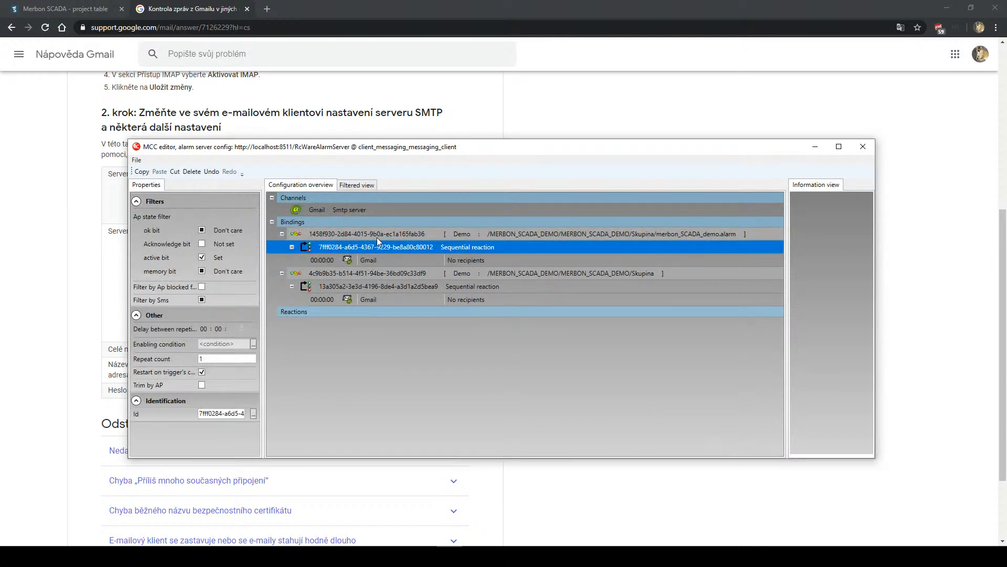
pyautogui.click(387, 260)
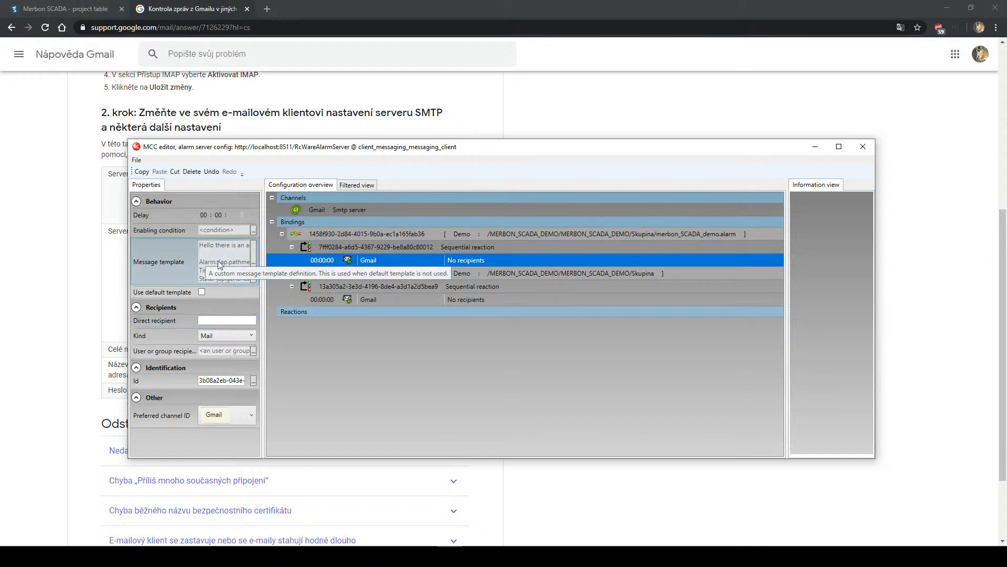
pyautogui.click(335, 232)
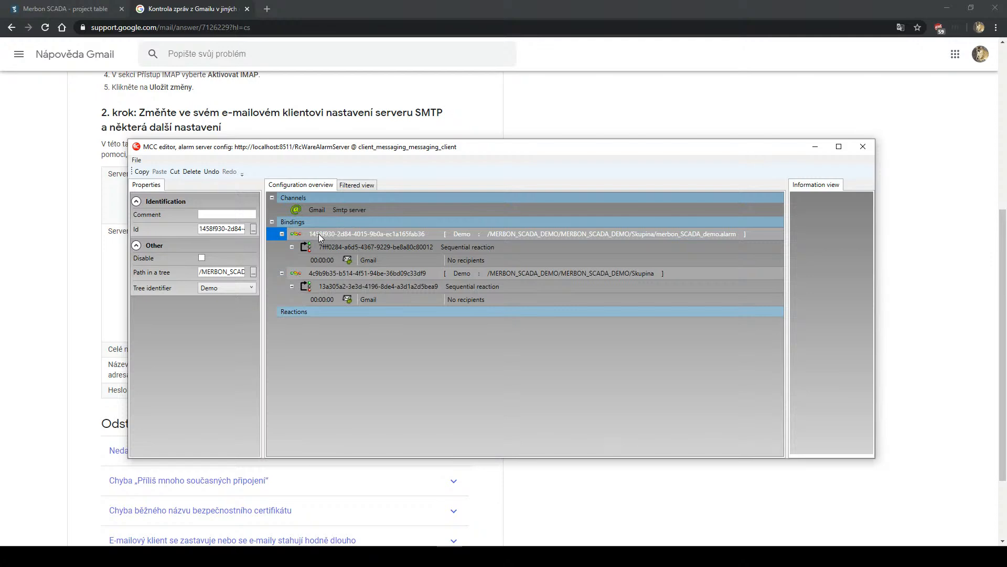
# Delete binding 1458f930 and check the remaining binding 4c9b9b35 and its Gmail reaction
pyautogui.press('Delete')
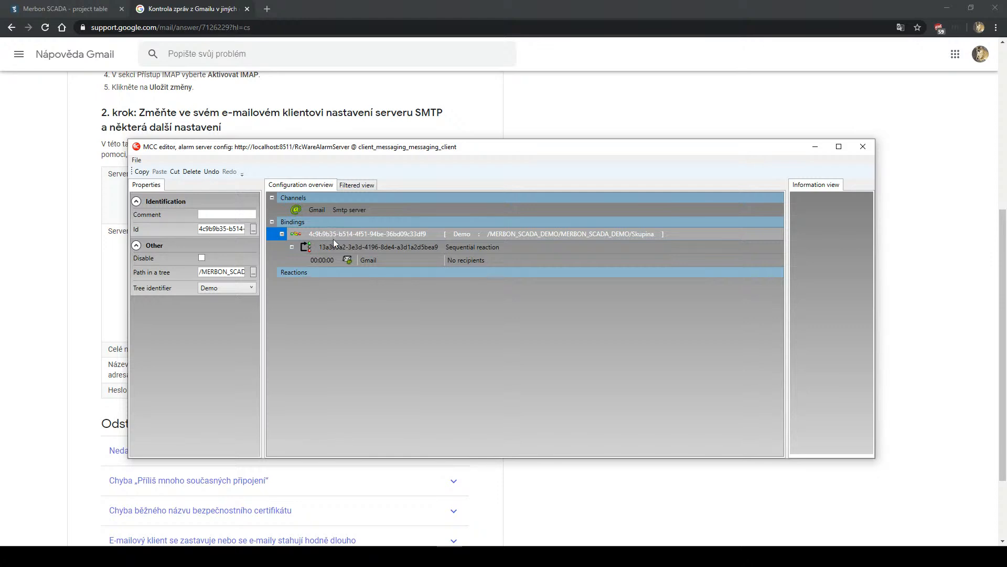
pyautogui.click(361, 261)
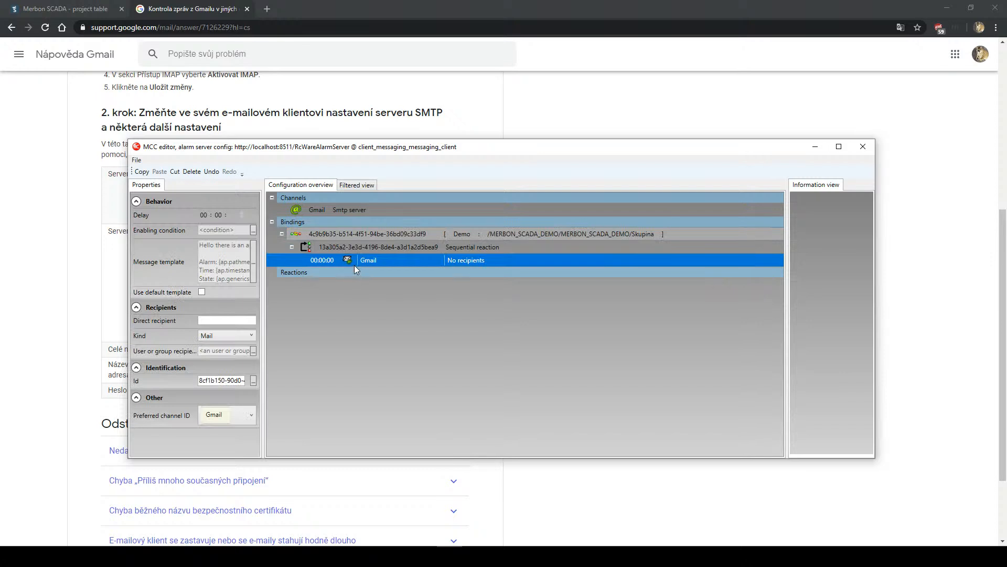
pyautogui.click(354, 247)
pyautogui.click(351, 238)
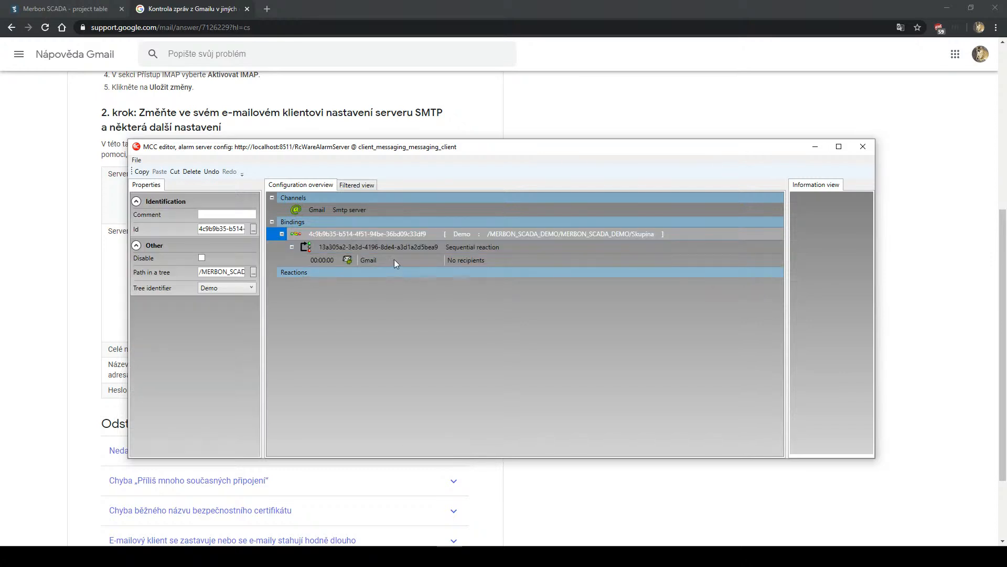
pyautogui.click(137, 161)
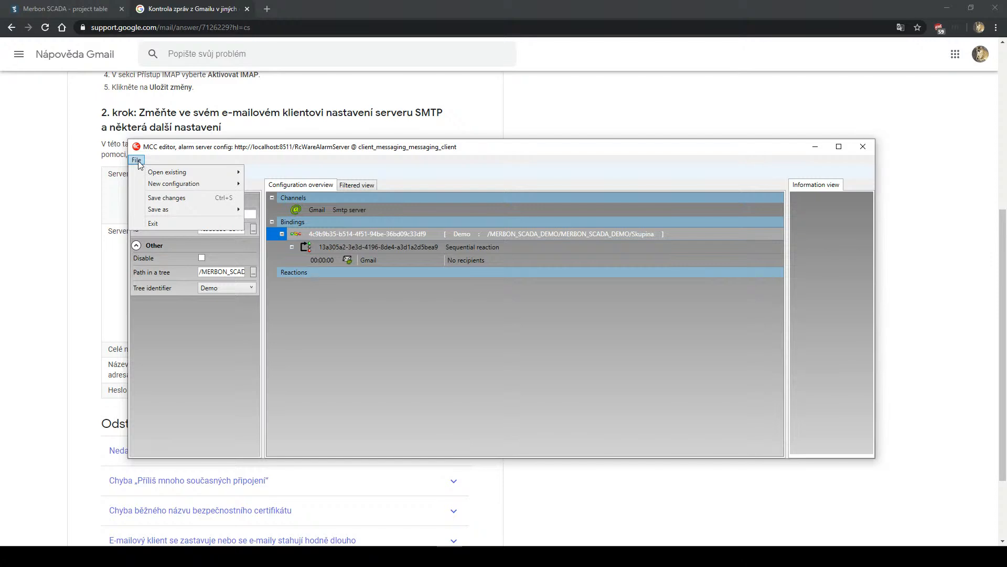
# Save the configuration to the alarm server and confirm until the upload completes
pyautogui.moveTo(206, 217)
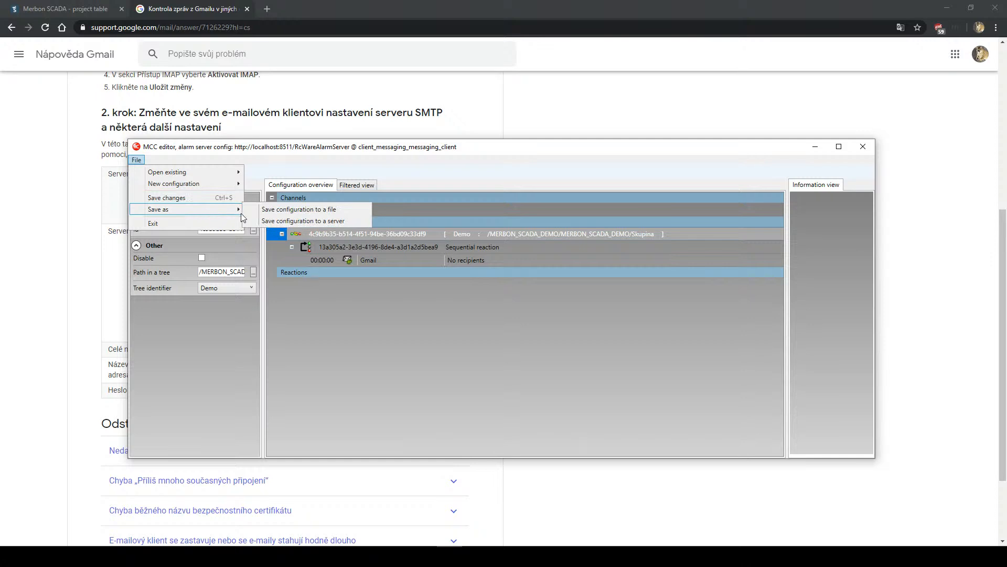
pyautogui.click(275, 221)
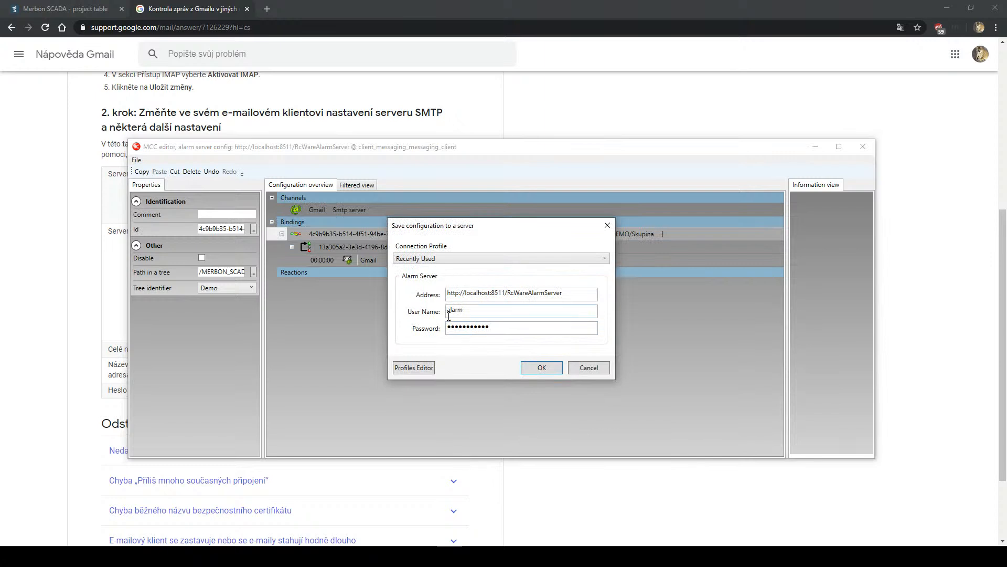
pyautogui.click(544, 369)
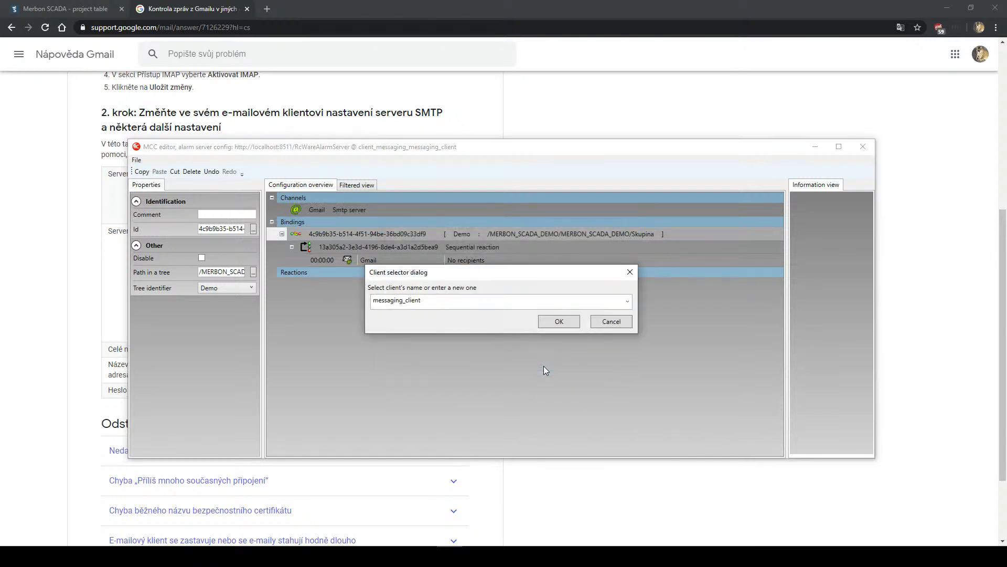
pyautogui.click(548, 321)
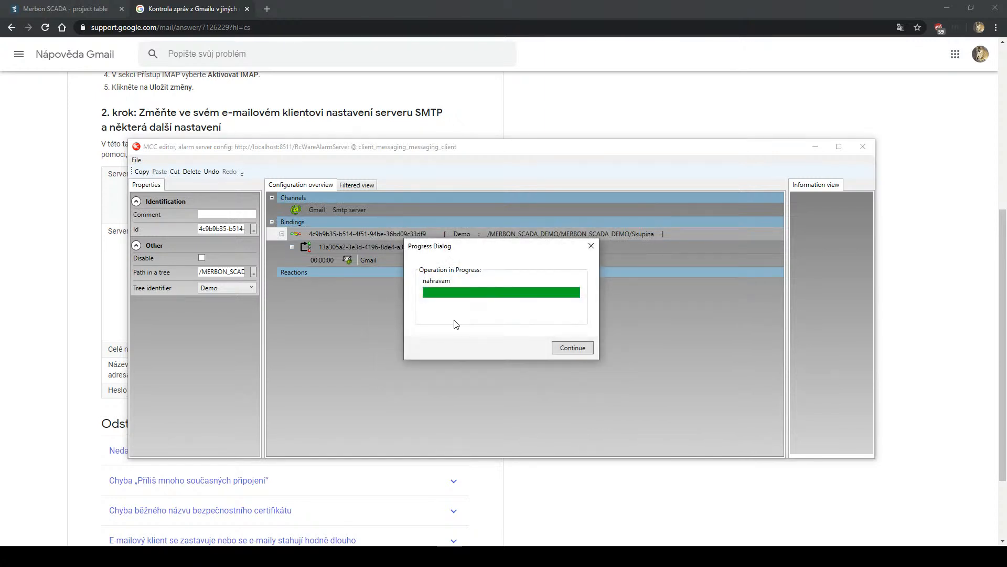
pyautogui.click(556, 347)
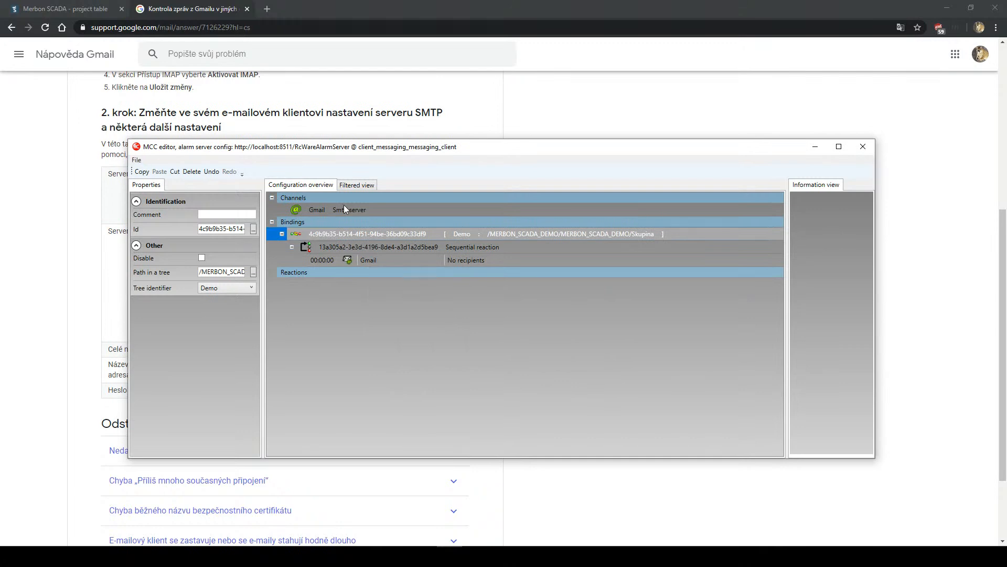
pyautogui.click(137, 160)
# Download the messaging_client configuration from the alarm server into the editor
pyautogui.moveTo(209, 172)
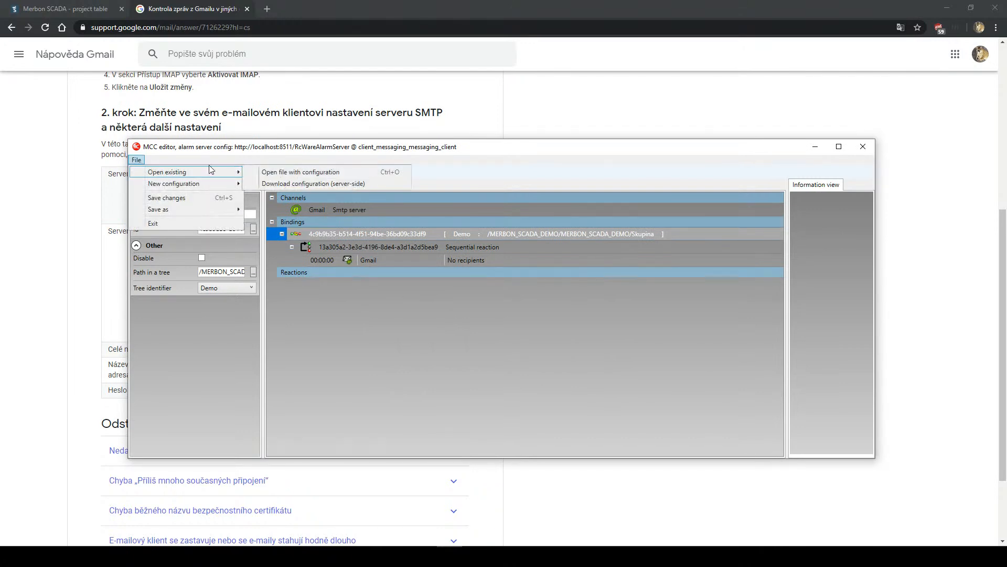
pyautogui.click(310, 184)
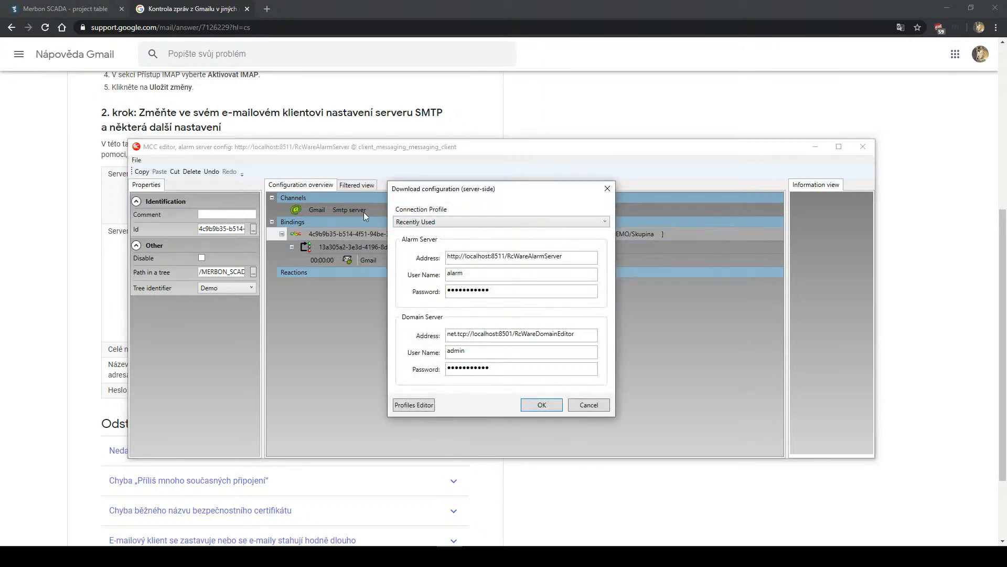
pyautogui.click(546, 409)
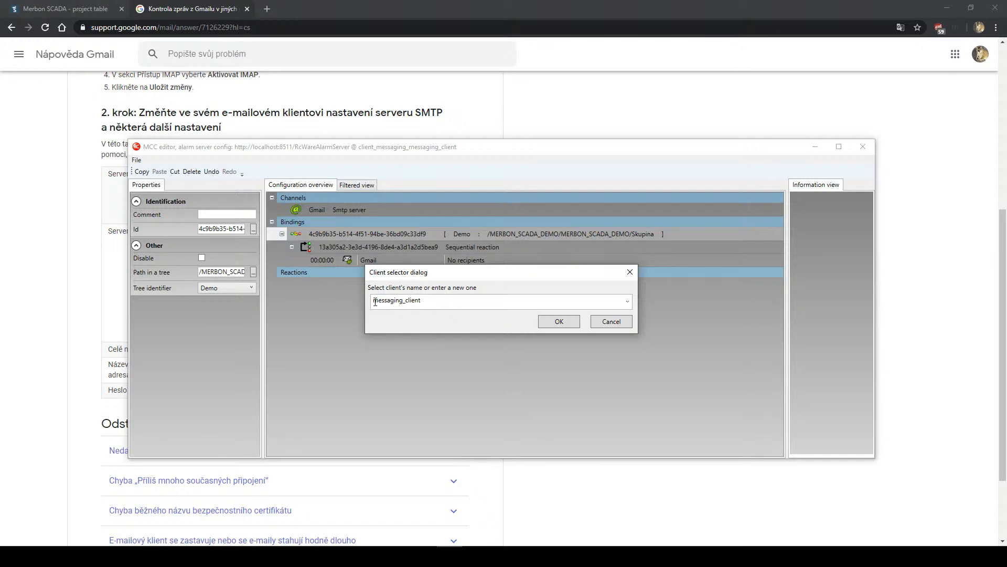
pyautogui.click(557, 324)
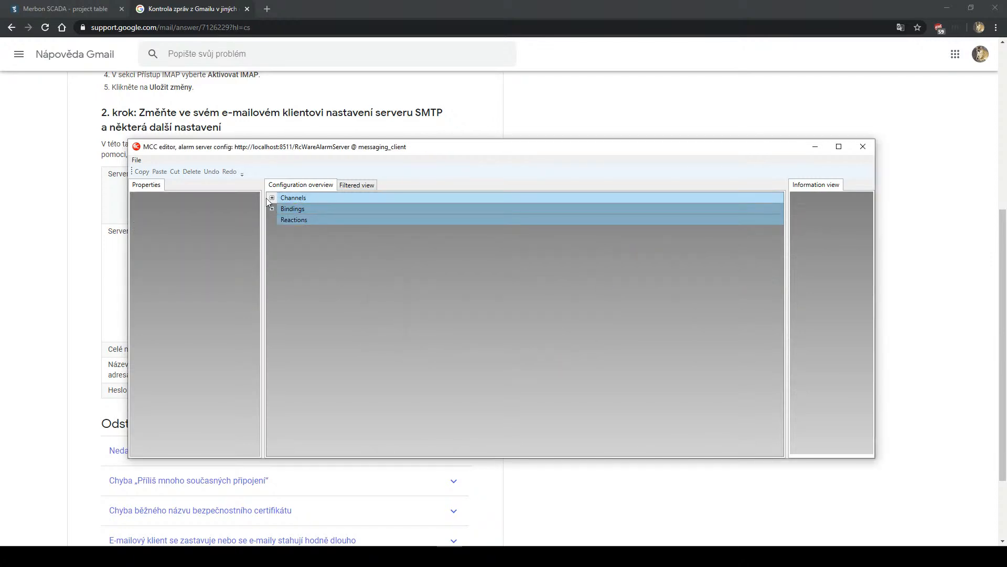
# Enter a direct recipient e-mail address on the Gmail mail reaction
pyautogui.click(271, 198)
pyautogui.click(272, 222)
pyautogui.click(282, 233)
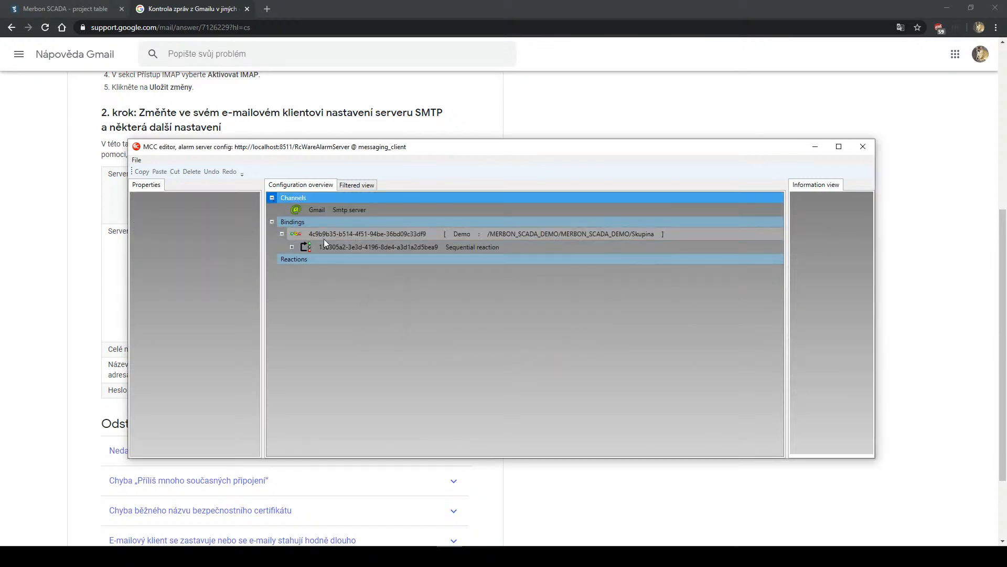
pyautogui.click(292, 247)
pyautogui.click(399, 247)
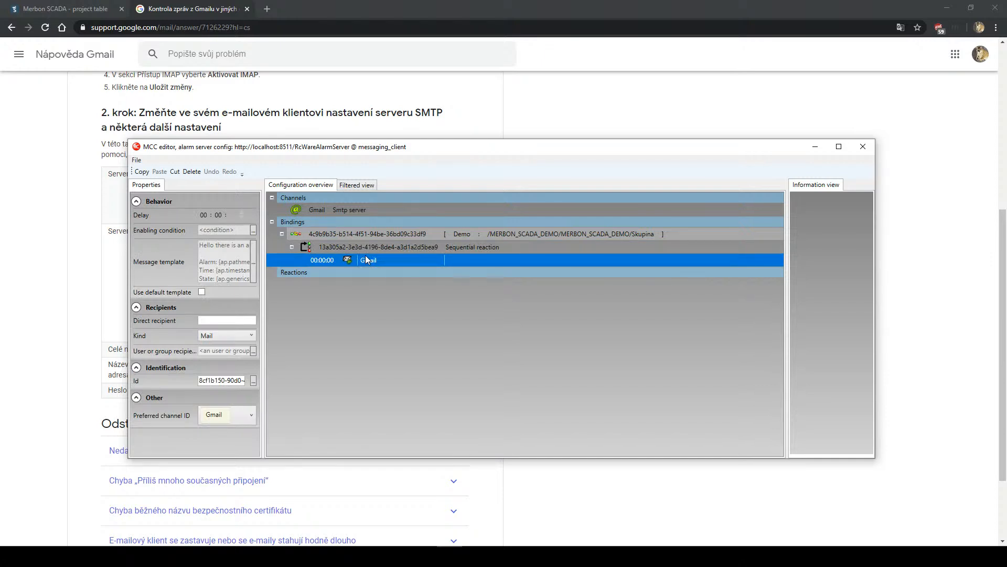
pyautogui.click(222, 320)
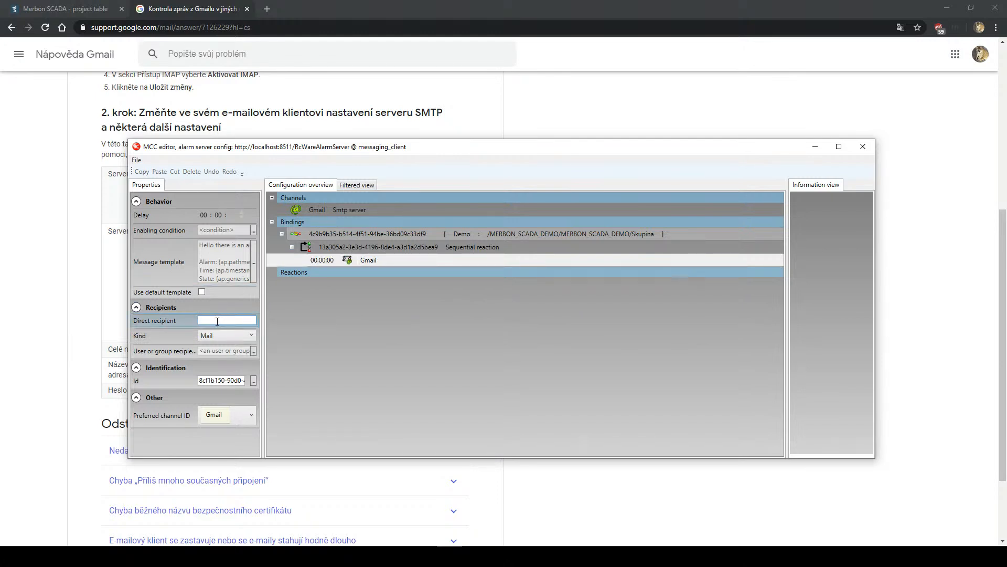
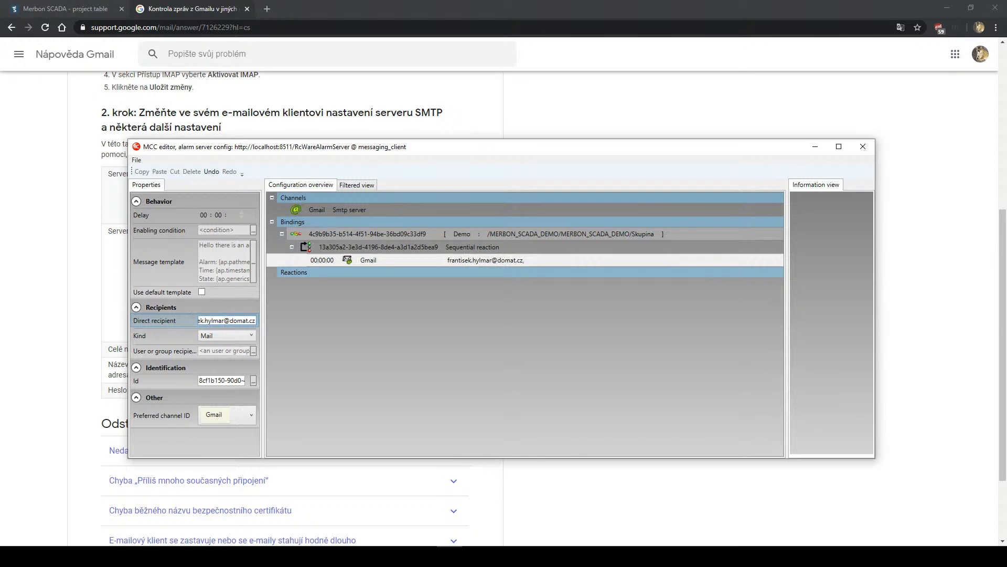
pyautogui.click(429, 259)
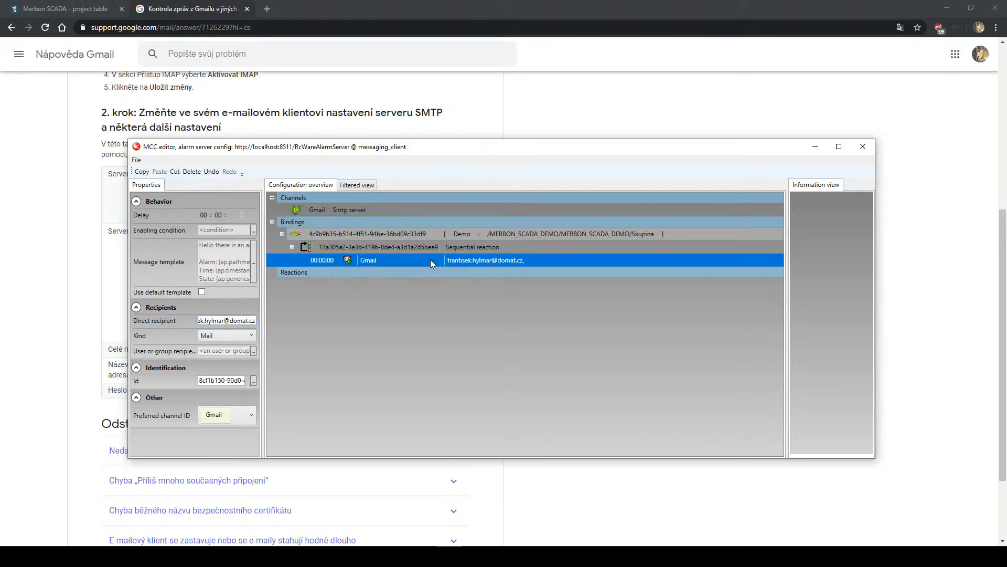
pyautogui.click(423, 253)
pyautogui.click(430, 260)
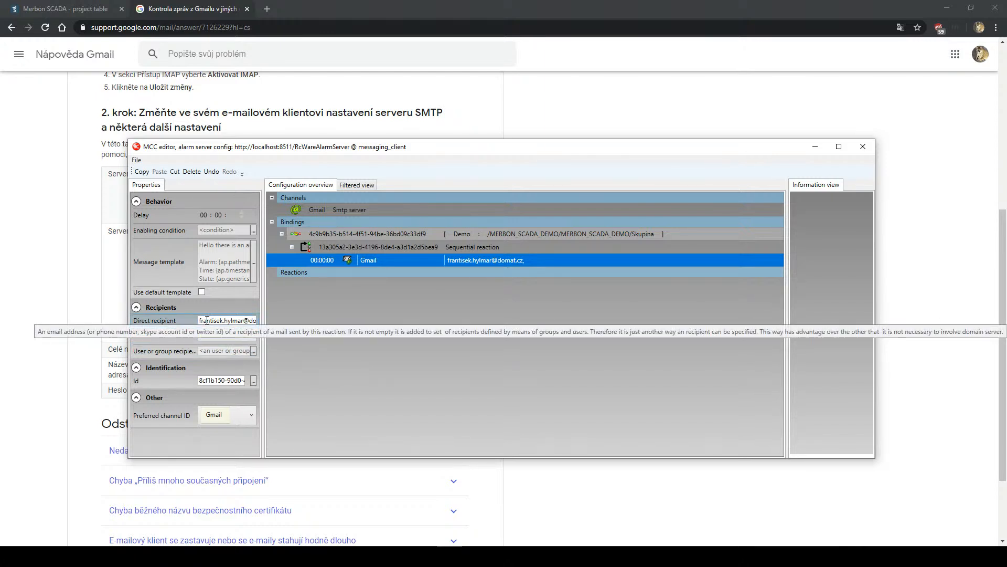
# Browse the user and group recipient picker and close it without adding anyone
pyautogui.click(253, 351)
pyautogui.click(326, 253)
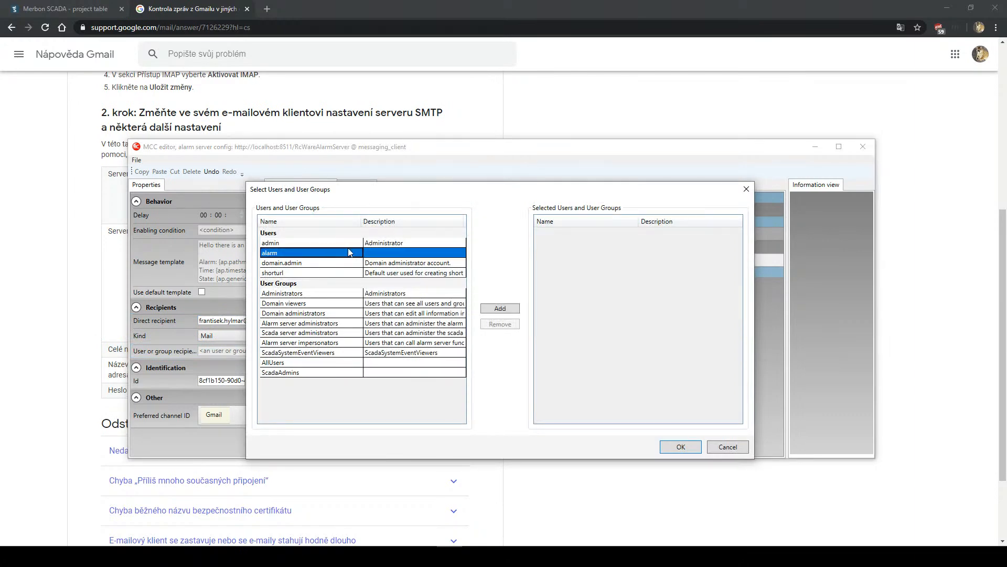
pyautogui.click(747, 189)
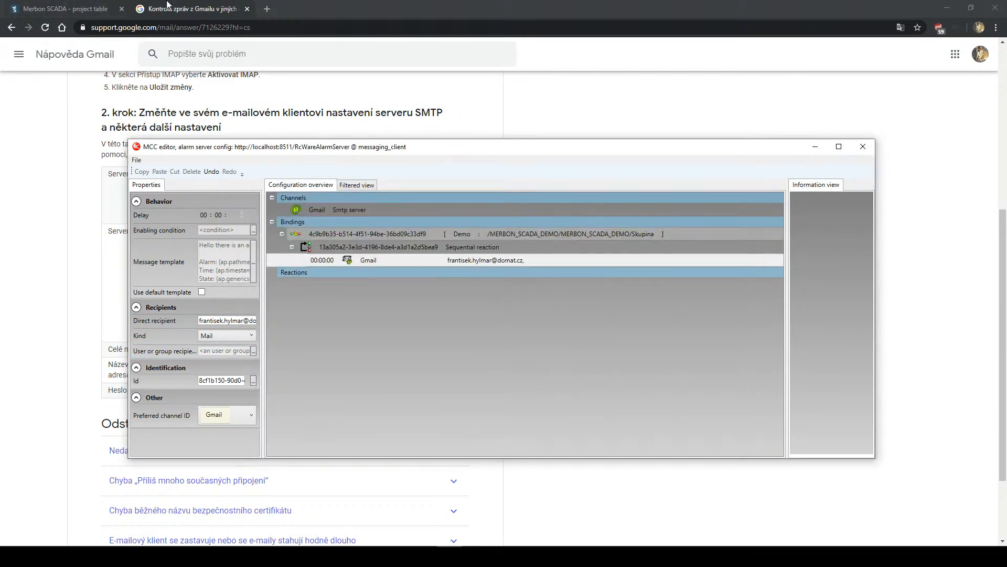
# Open the domain editor at localhost:9696, log in and open the alarm user
pyautogui.click(265, 11)
pyautogui.write('local')
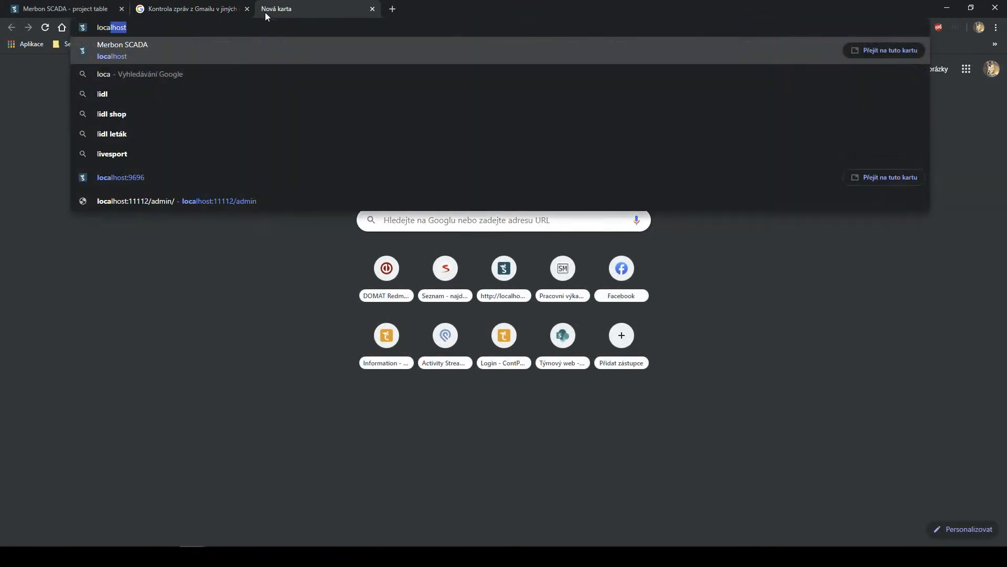
pyautogui.press('Down')
pyautogui.press('Down')
pyautogui.press('Down')
pyautogui.press('Down')
pyautogui.press('Down')
pyautogui.press('Down')
pyautogui.press('Return')
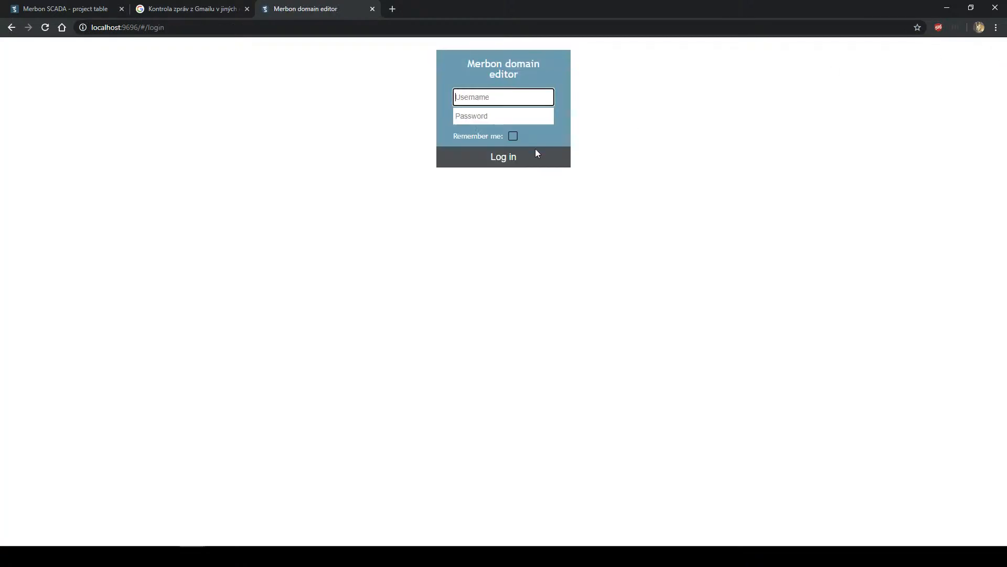
pyautogui.click(539, 167)
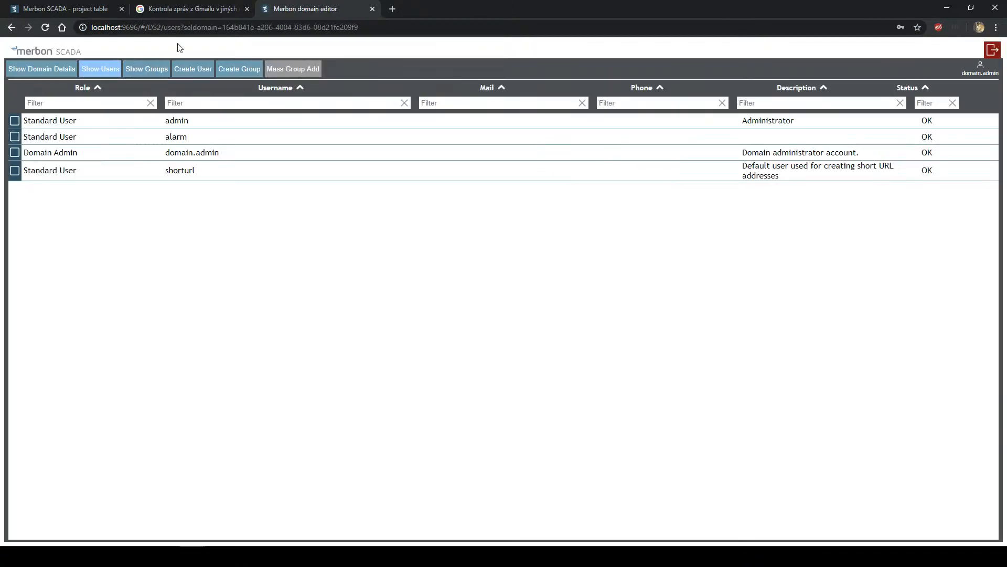
pyautogui.click(247, 9)
pyautogui.click(183, 138)
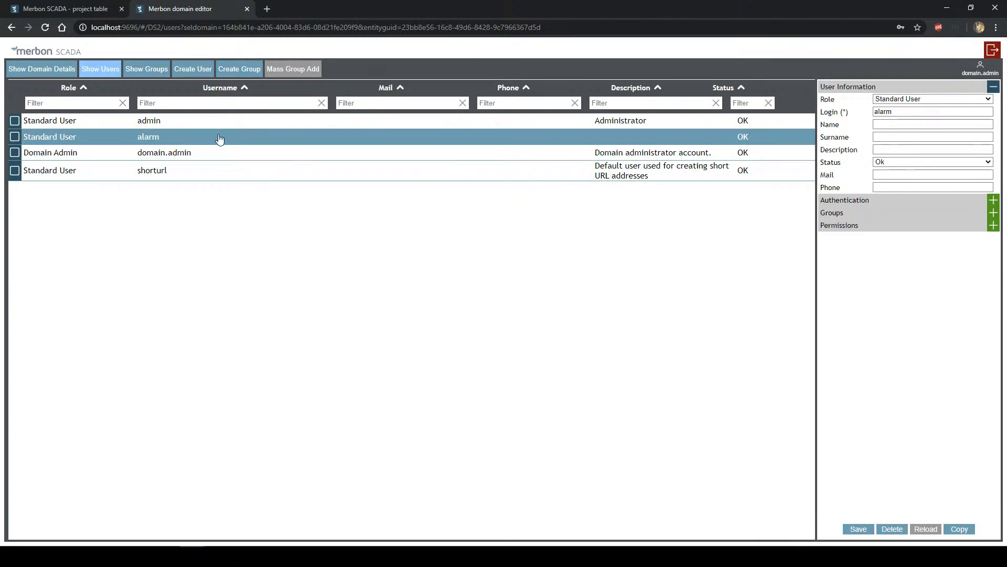
# Enter the alarm user's e-mail address in the Mail field and save the user
pyautogui.click(888, 174)
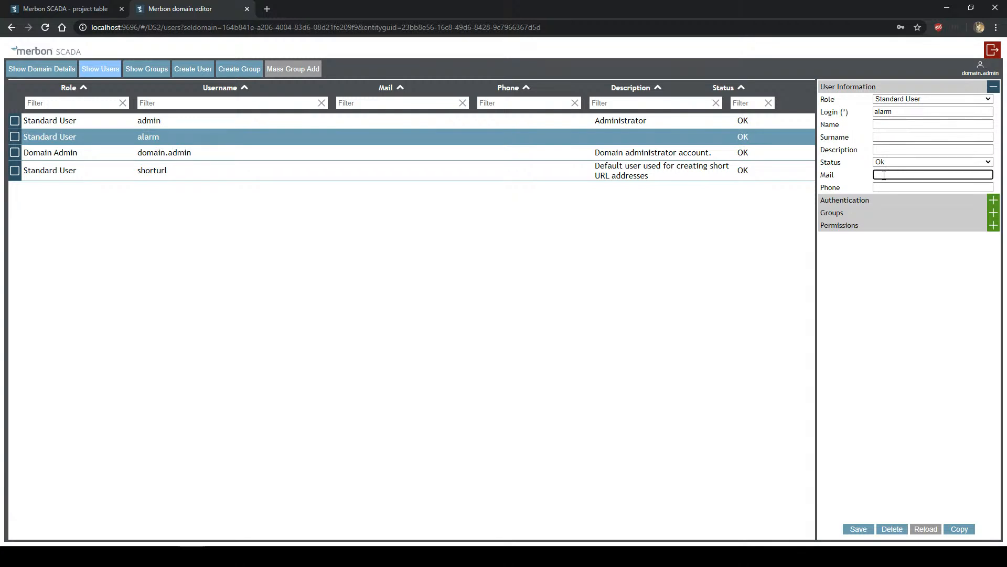
pyautogui.click(886, 185)
pyautogui.click(887, 173)
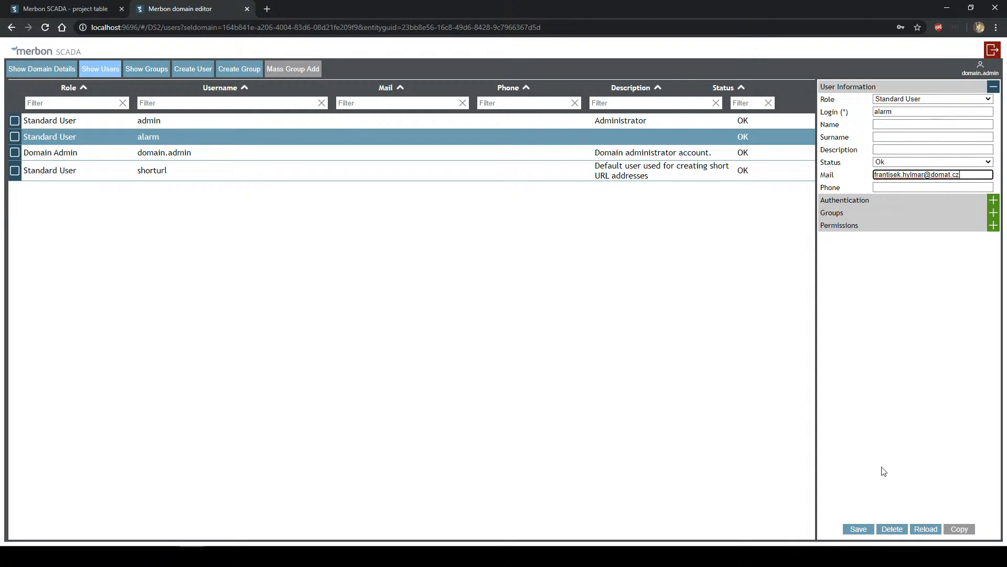
pyautogui.click(855, 531)
pyautogui.click(613, 189)
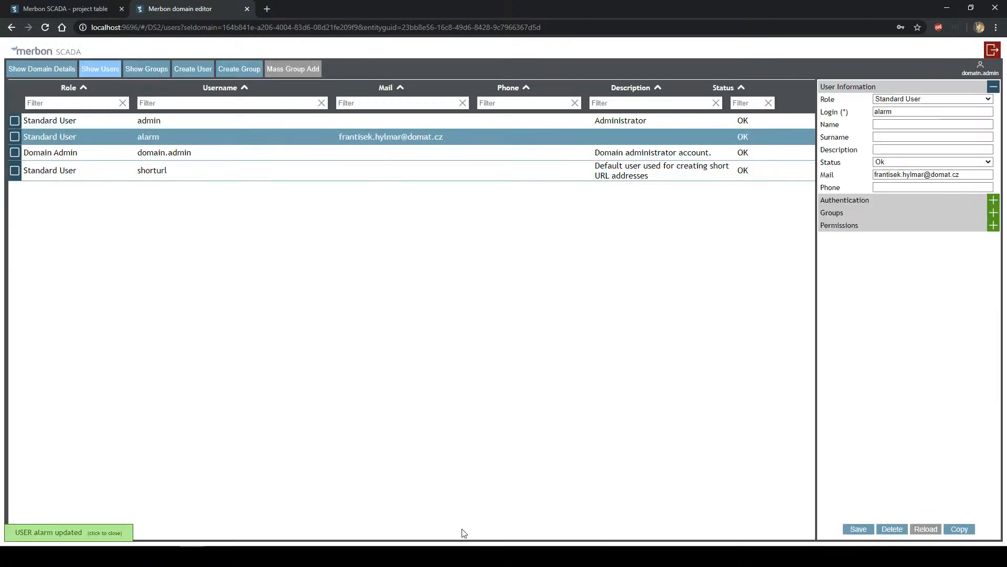
pyautogui.click(450, 556)
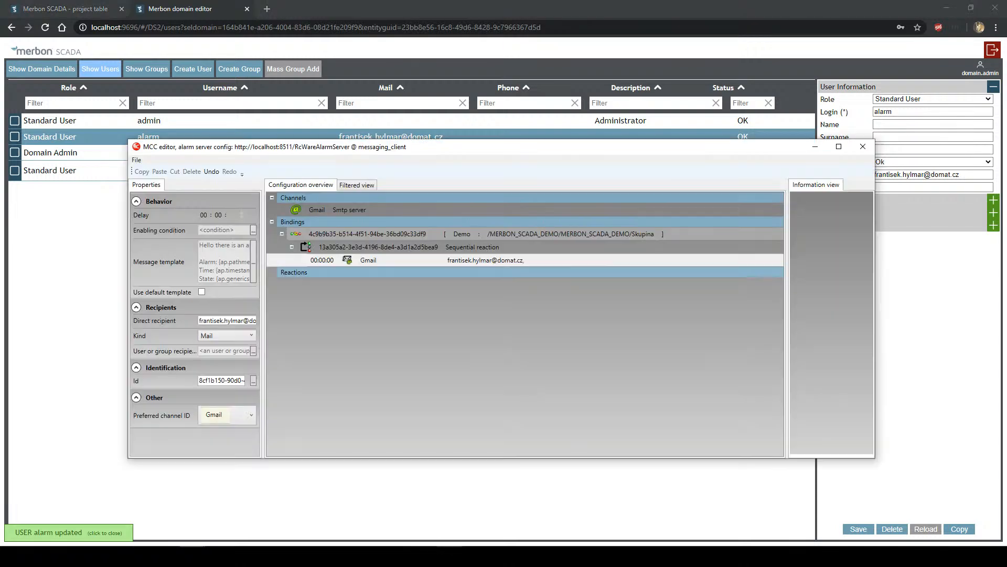
# Add the alarm user to the Gmail reaction's recipients, then reopen the picker
pyautogui.click(253, 351)
pyautogui.click(161, 144)
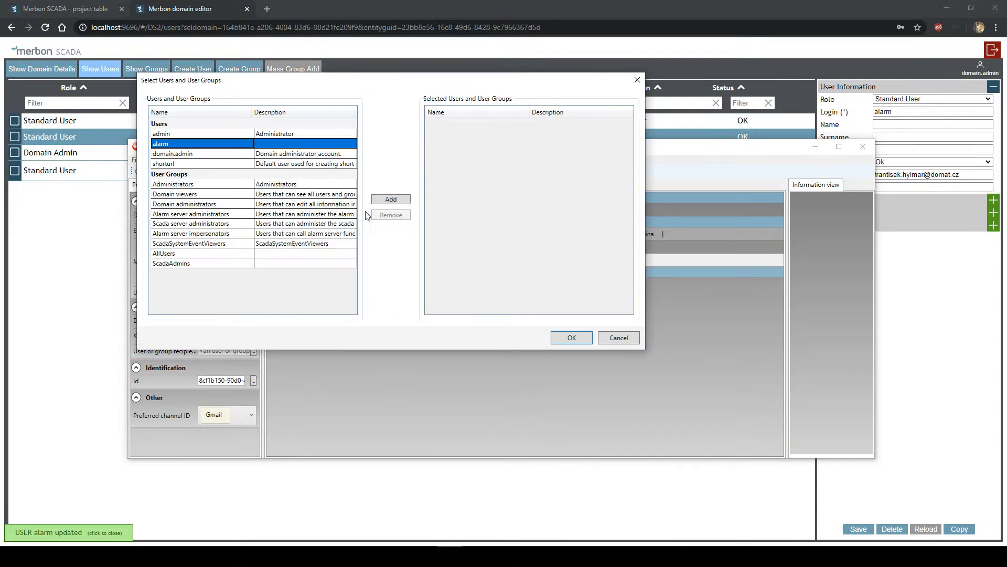
pyautogui.click(385, 202)
pyautogui.click(586, 338)
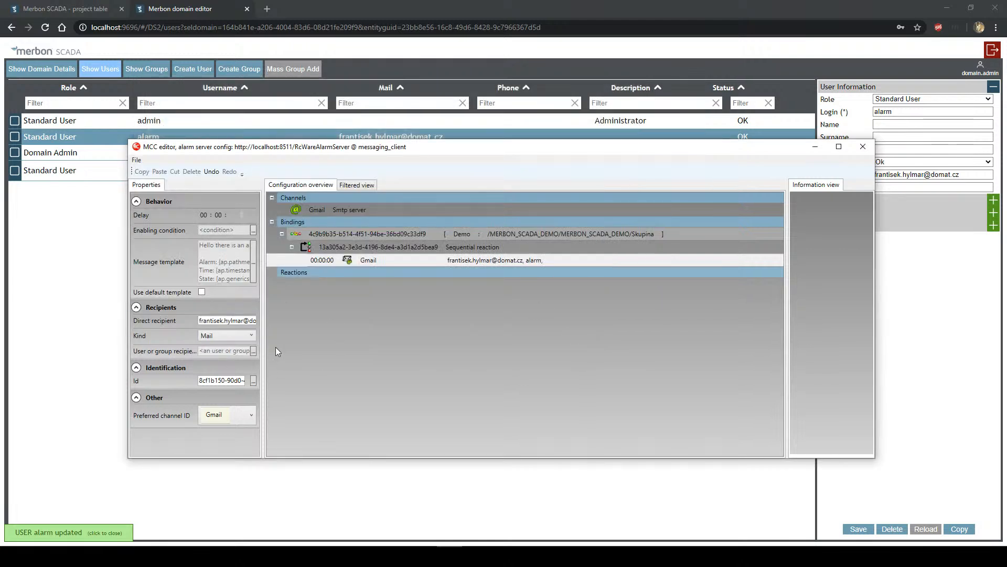
pyautogui.click(253, 351)
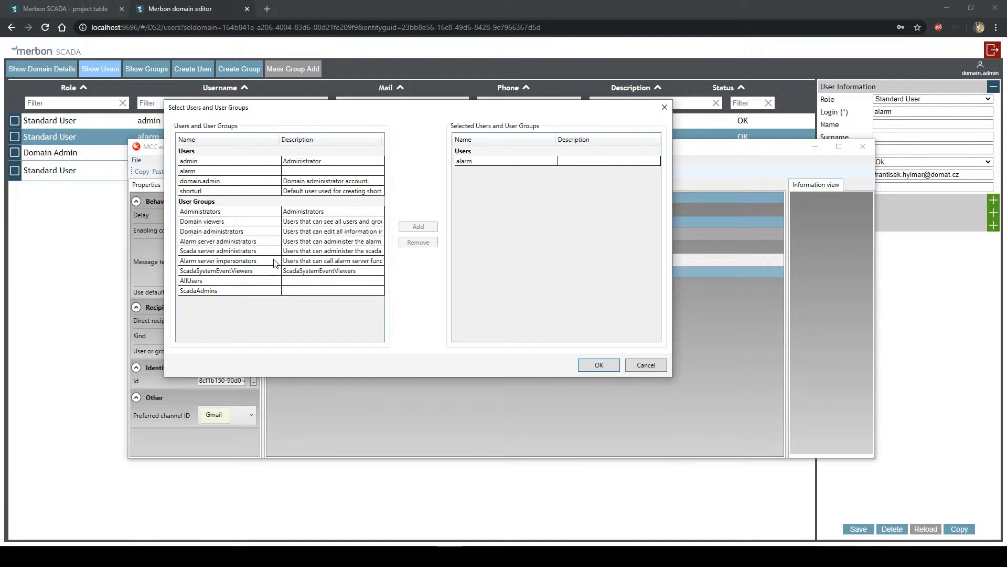
pyautogui.click(250, 291)
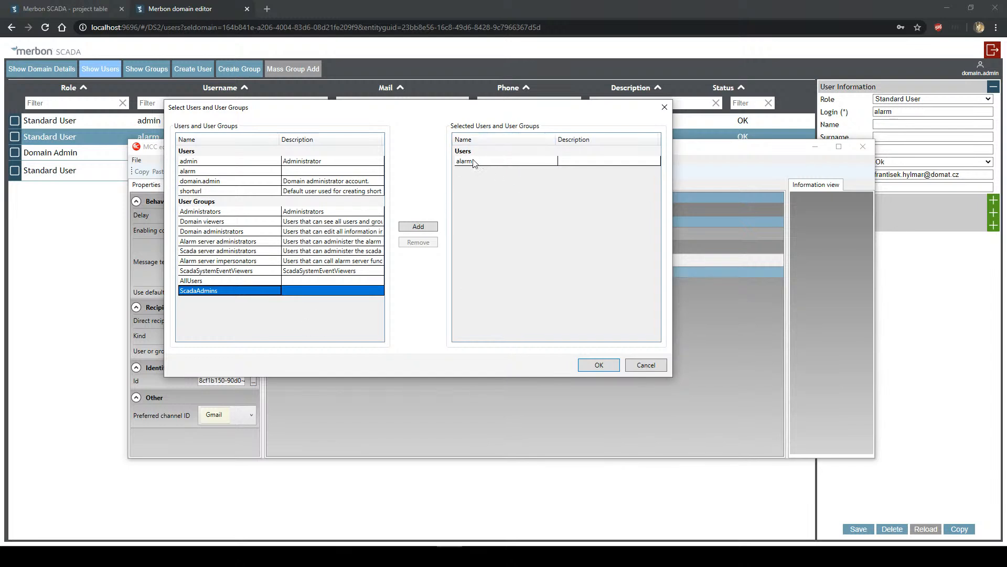
# Select the alarm user's mail address in the browser, then close the browser
pyautogui.click(974, 176)
pyautogui.moveTo(971, 177); pyautogui.dragTo(866, 194)
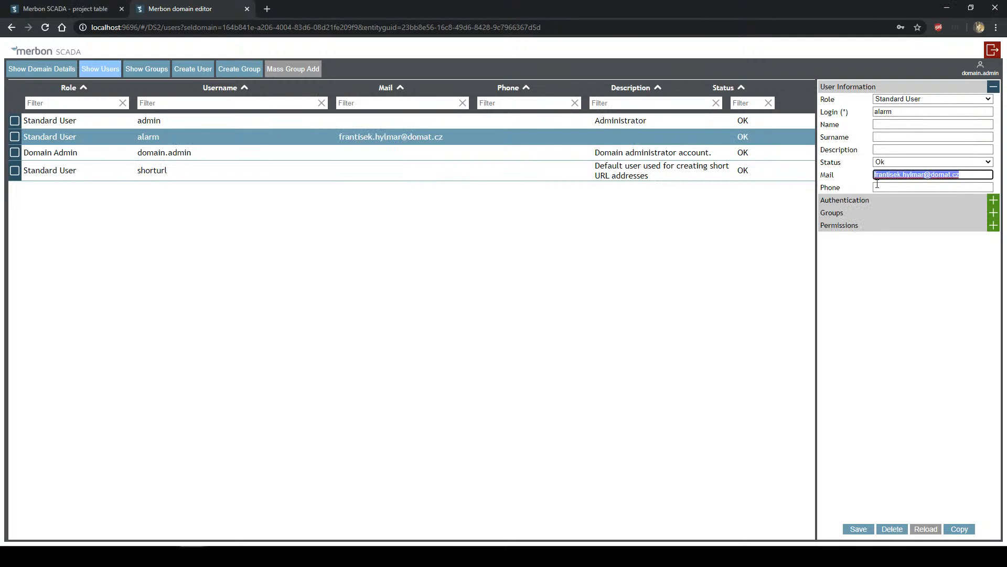
pyautogui.hotkey('alt', 'Tab')
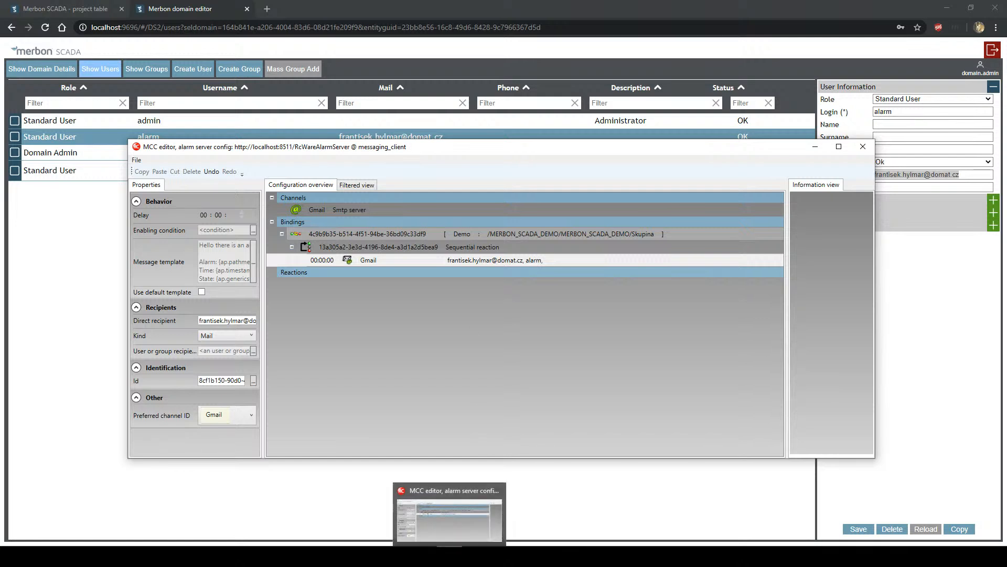
pyautogui.click(451, 537)
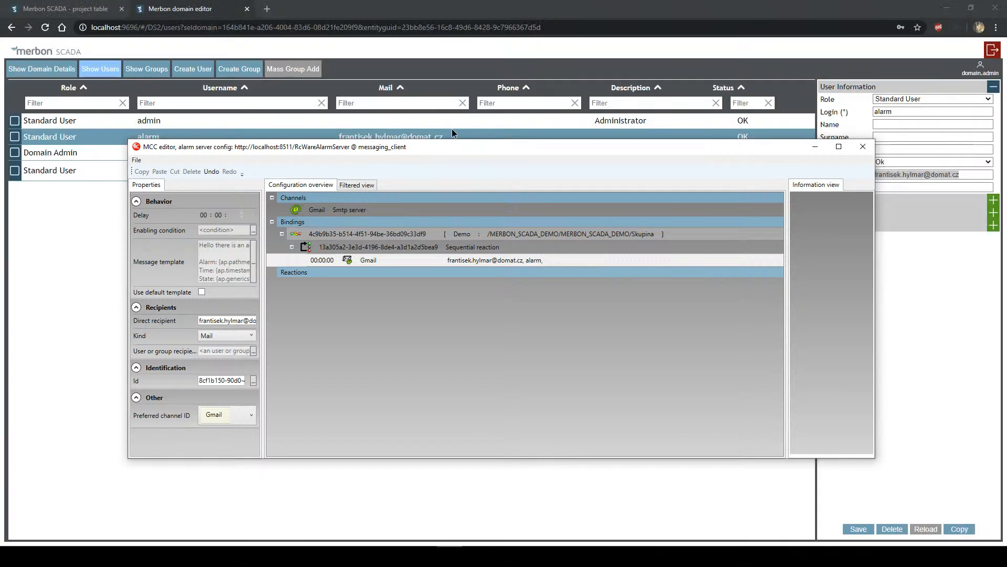
pyautogui.click(919, 2)
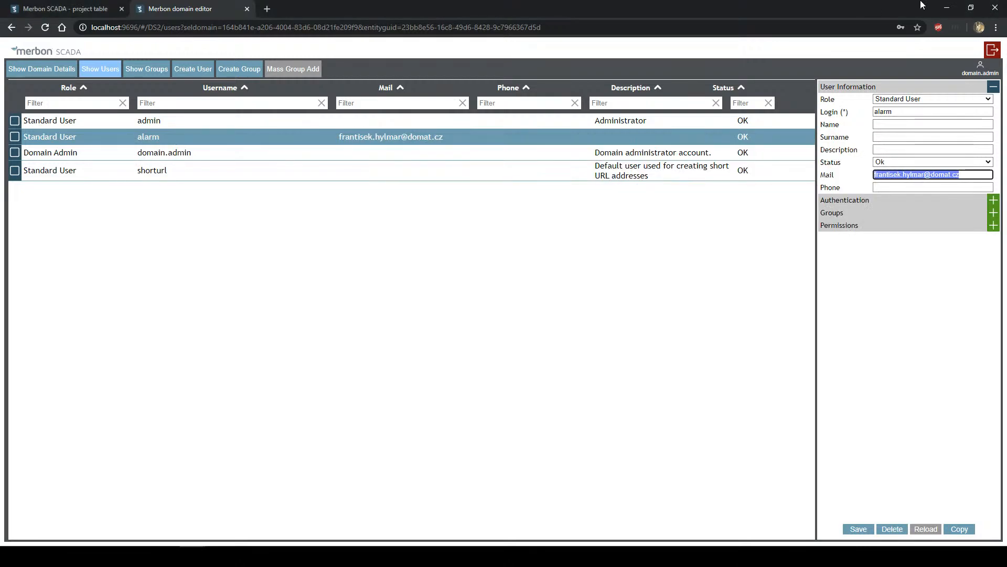
pyautogui.click(1004, 5)
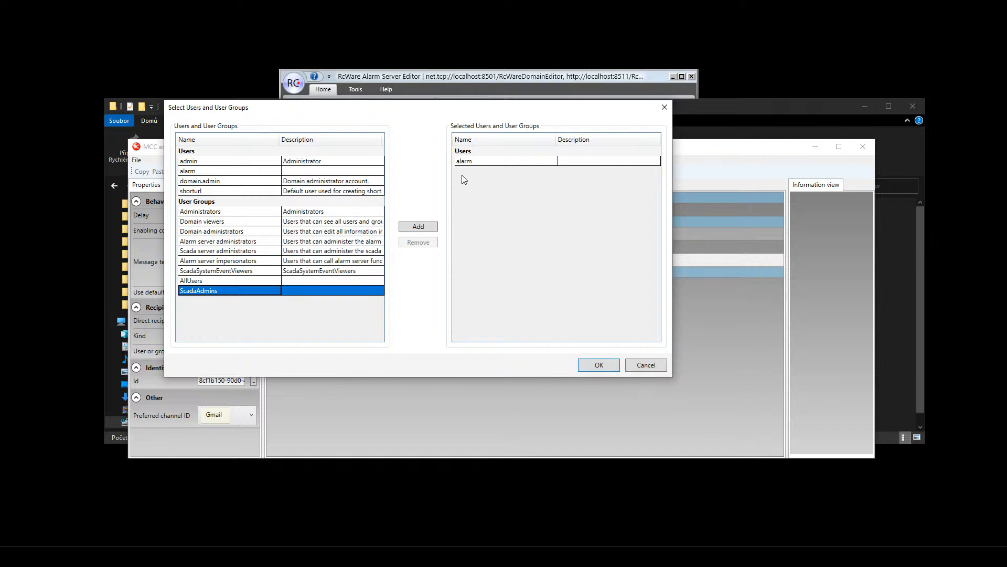
# Remove the alarm user from the selected recipients and confirm the empty list
pyautogui.click(477, 161)
pyautogui.click(427, 242)
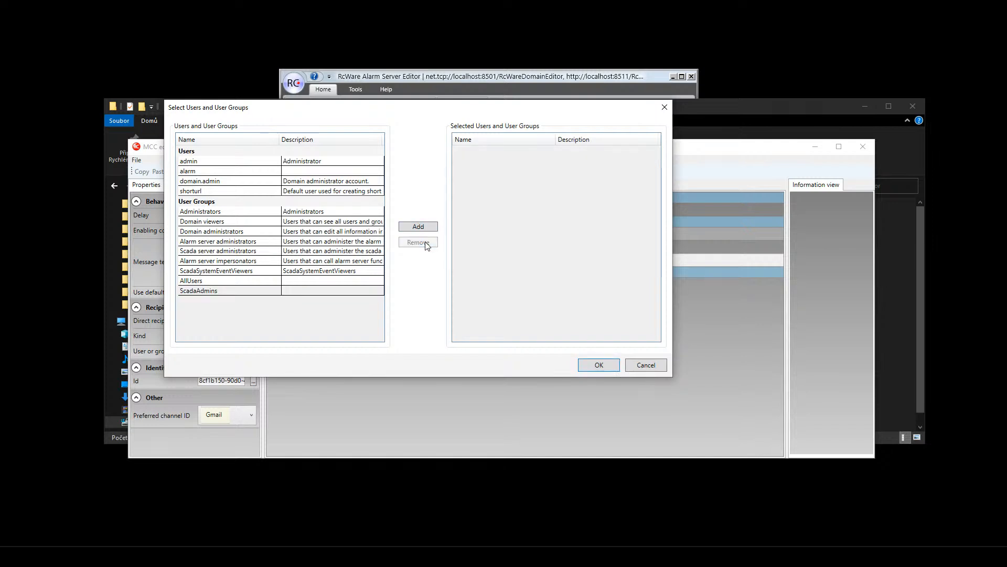
pyautogui.click(603, 363)
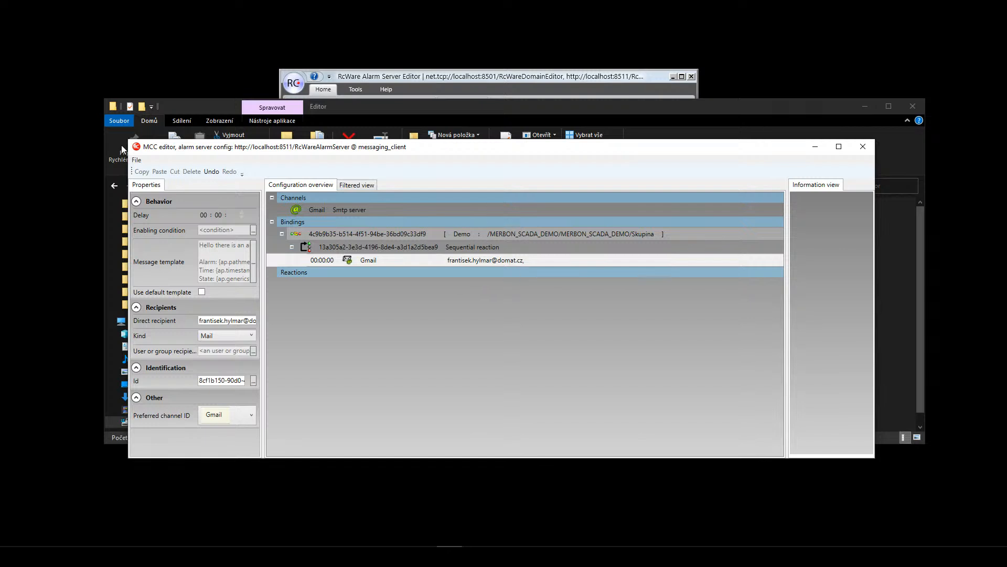
# Save the configuration to the alarm server under client messaging_client
pyautogui.click(137, 160)
pyautogui.moveTo(183, 211)
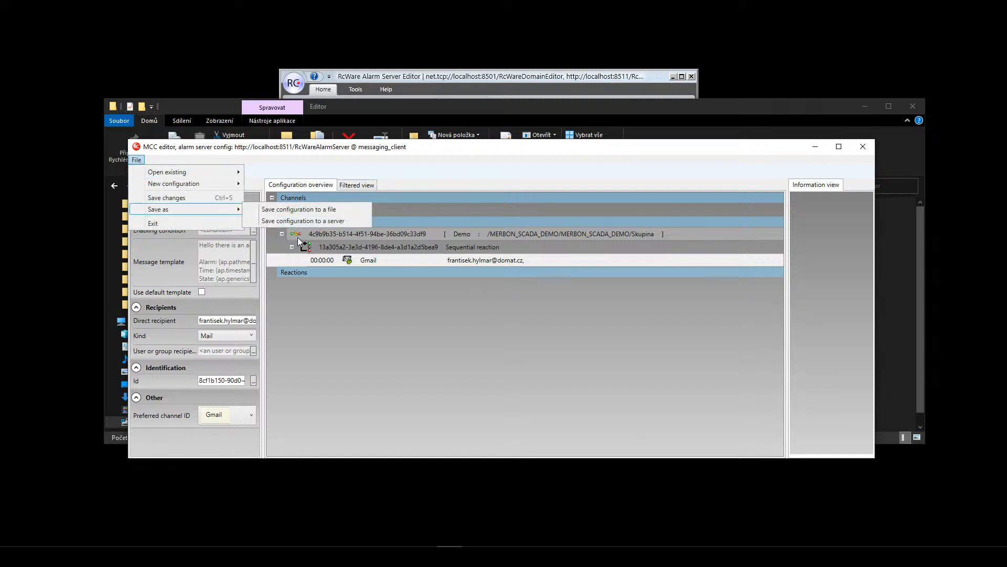
pyautogui.click(294, 220)
pyautogui.click(542, 367)
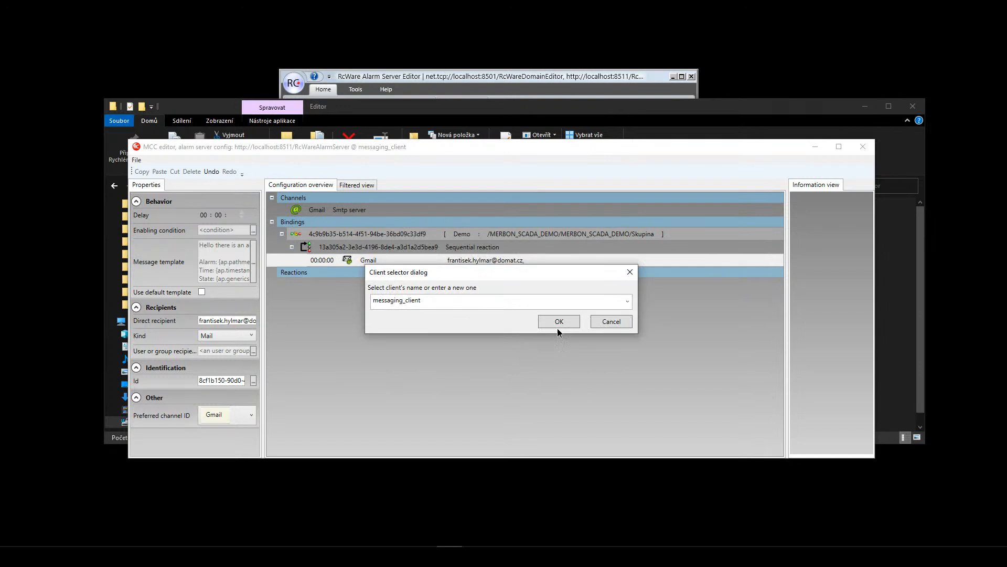
pyautogui.click(556, 326)
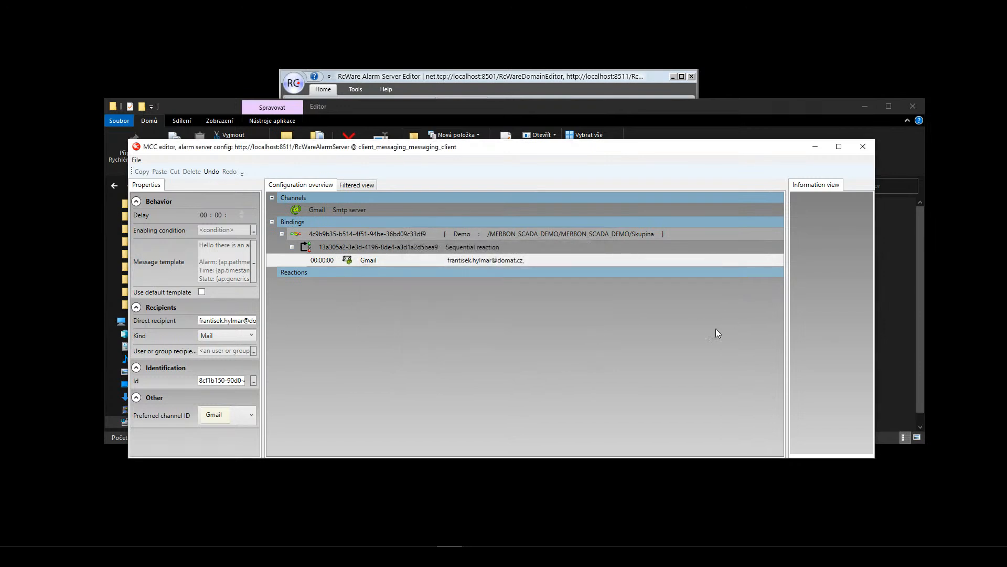
pyautogui.click(193, 556)
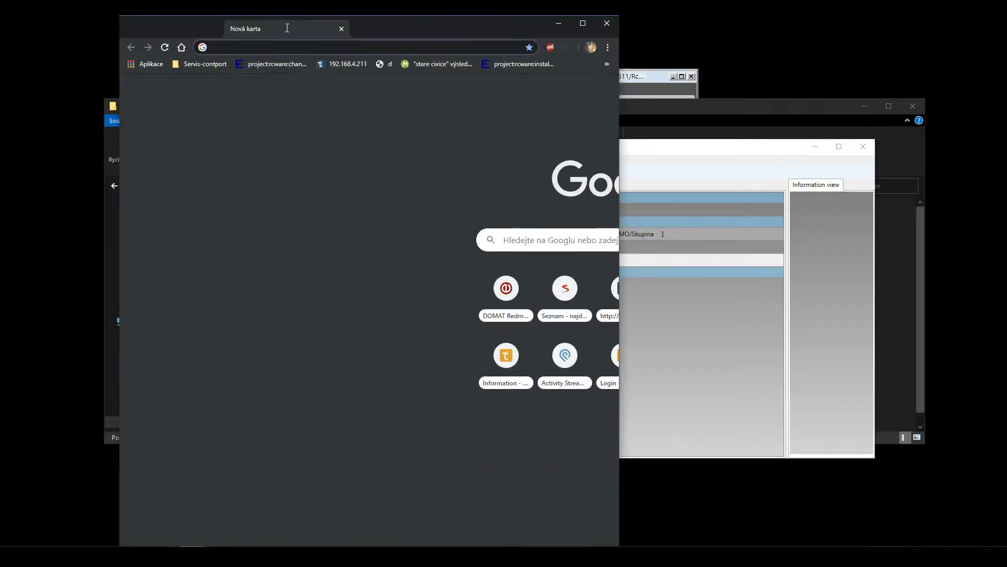
# Log in on localhost, open the demo schema and set Požadovaná teplota to 2.0 °C
pyautogui.write('local')
pyautogui.press('Return')
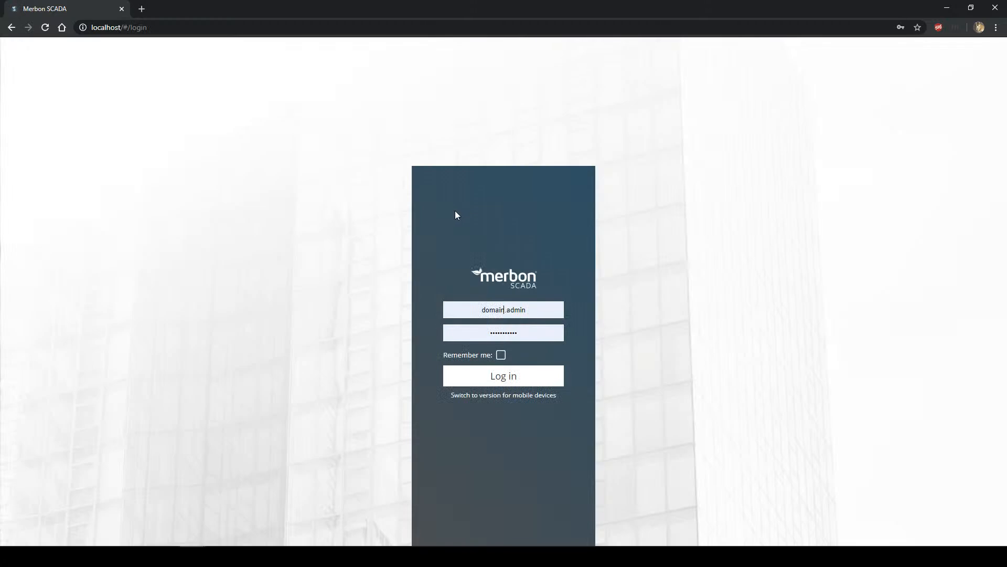
pyautogui.click(491, 376)
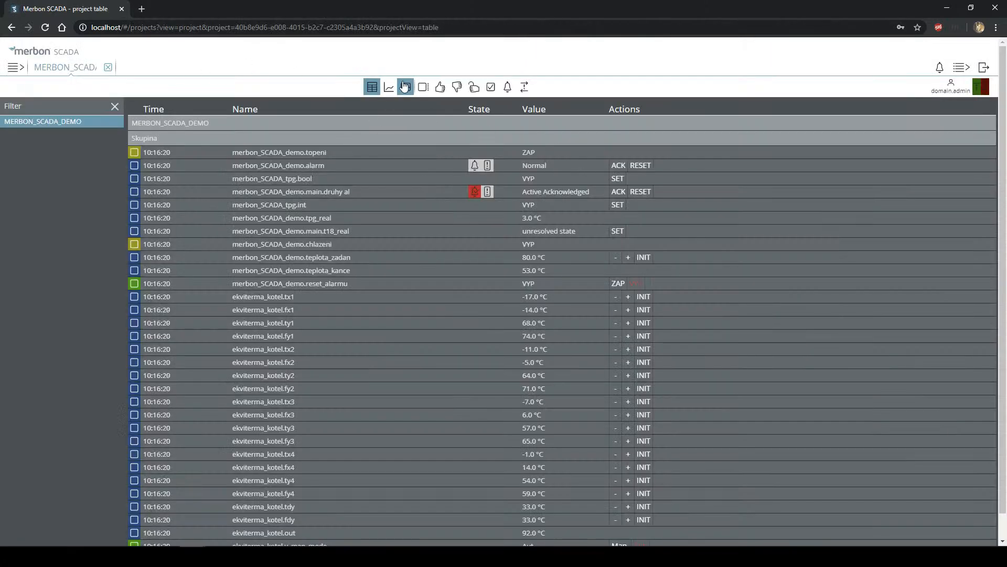
pyautogui.click(402, 87)
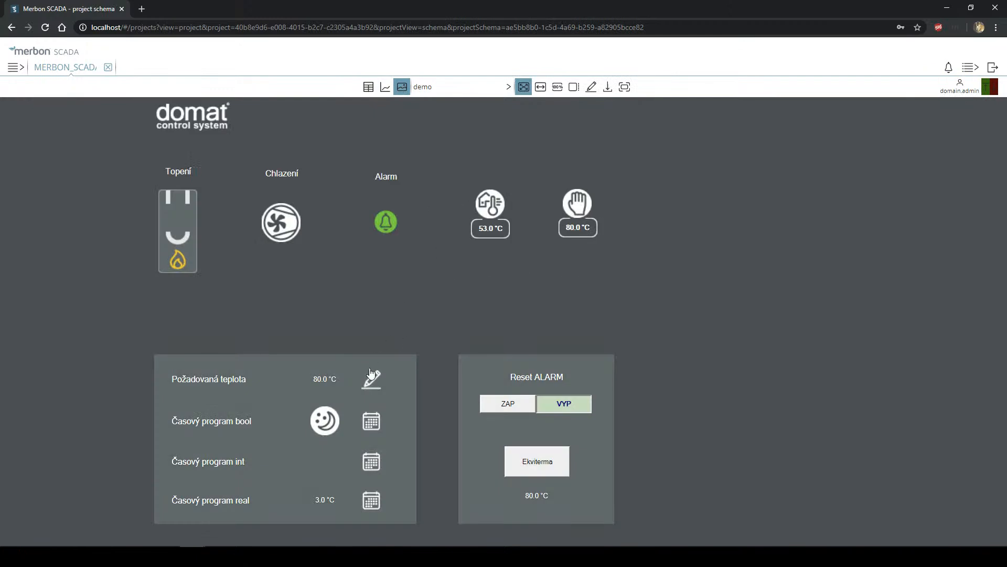
pyautogui.click(371, 373)
pyautogui.press('Escape')
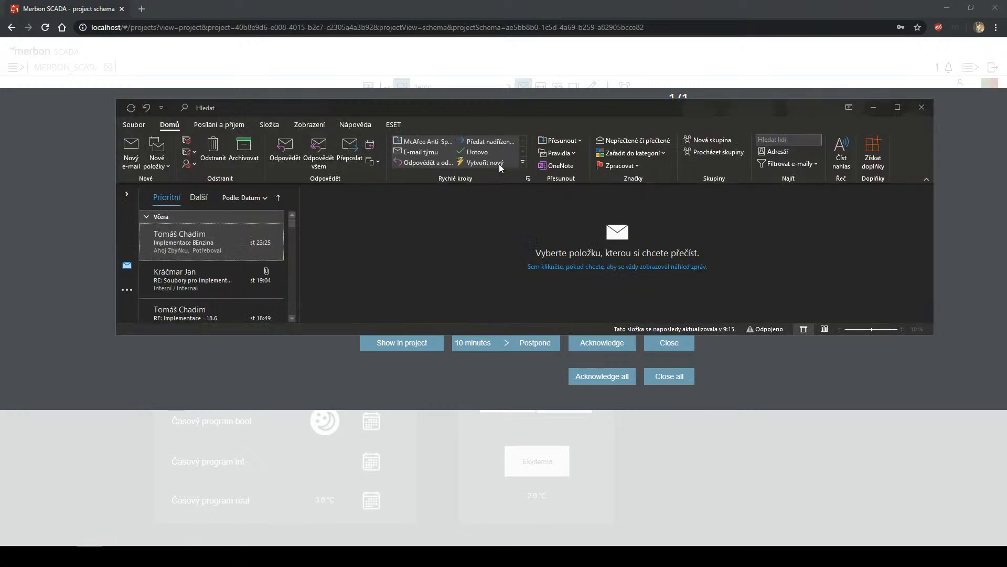
# Read the License activation and redmine messages in Outlook, then close all SCADA alarm pop-ups
pyautogui.click(199, 198)
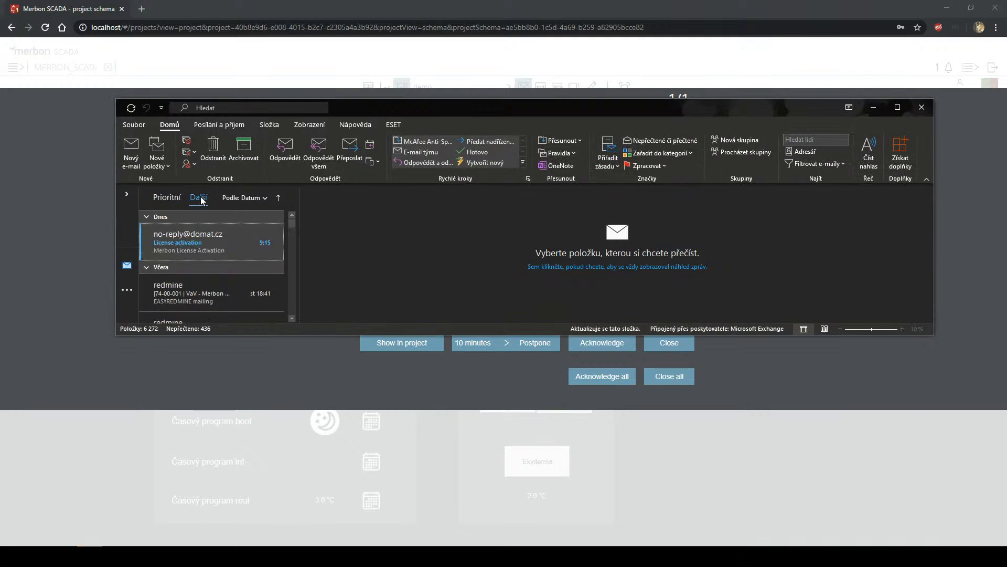
pyautogui.click(213, 243)
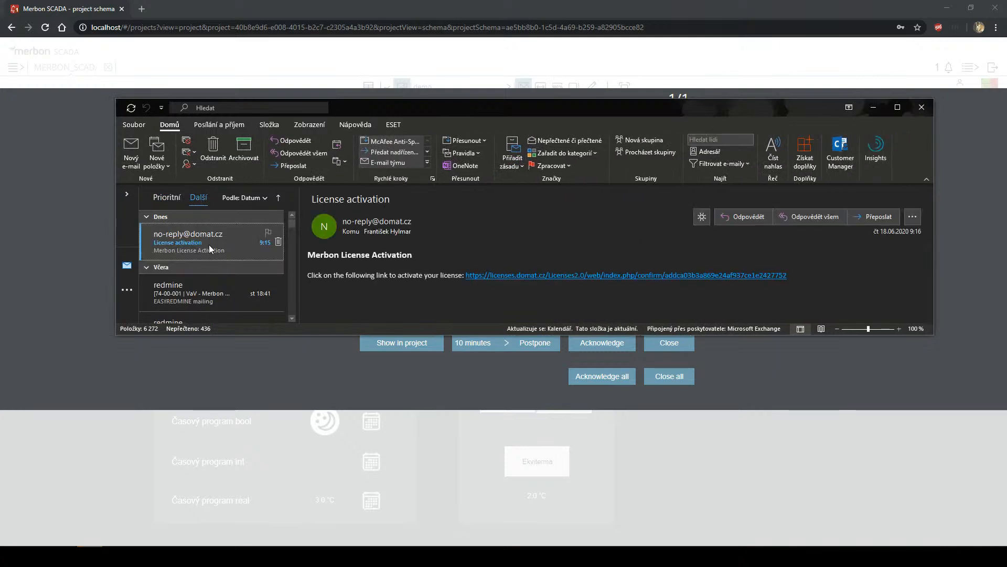
pyautogui.click(206, 304)
pyautogui.click(209, 241)
pyautogui.moveTo(326, 111); pyautogui.dragTo(1006, 111)
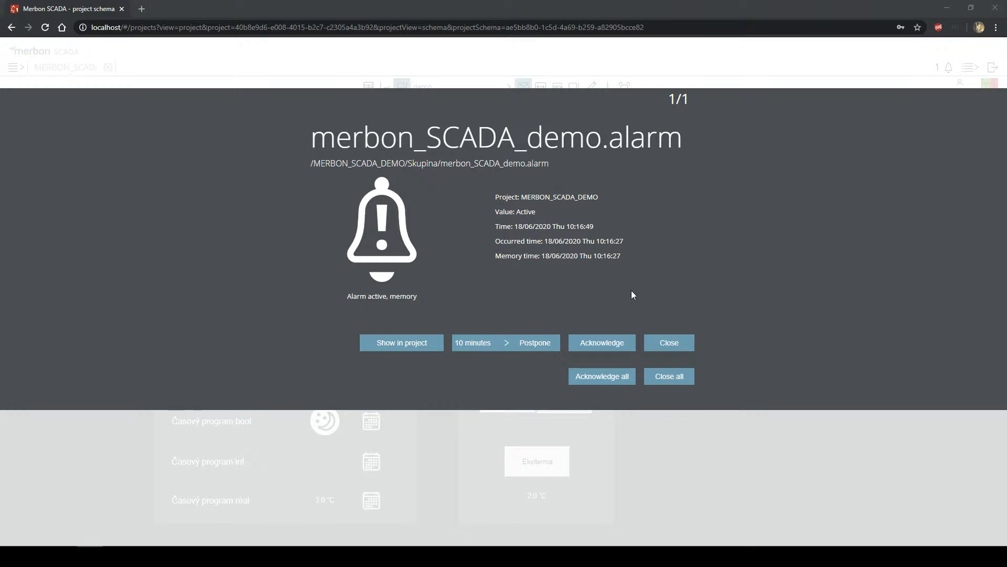
pyautogui.click(674, 377)
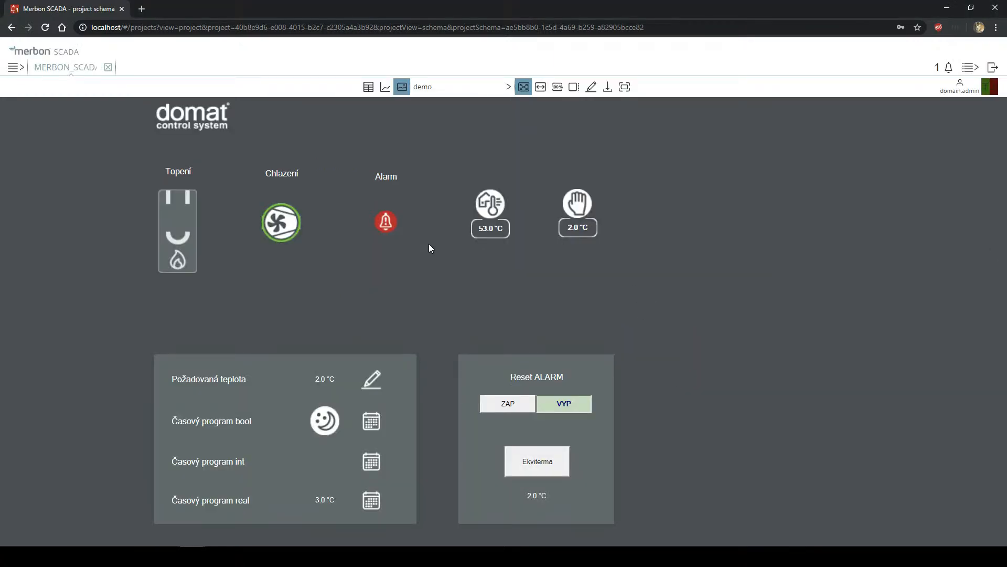
# Browse into the Merbon Messaging Server folder to check log.txt, then go back up to Merbon Messaging
pyautogui.click(218, 556)
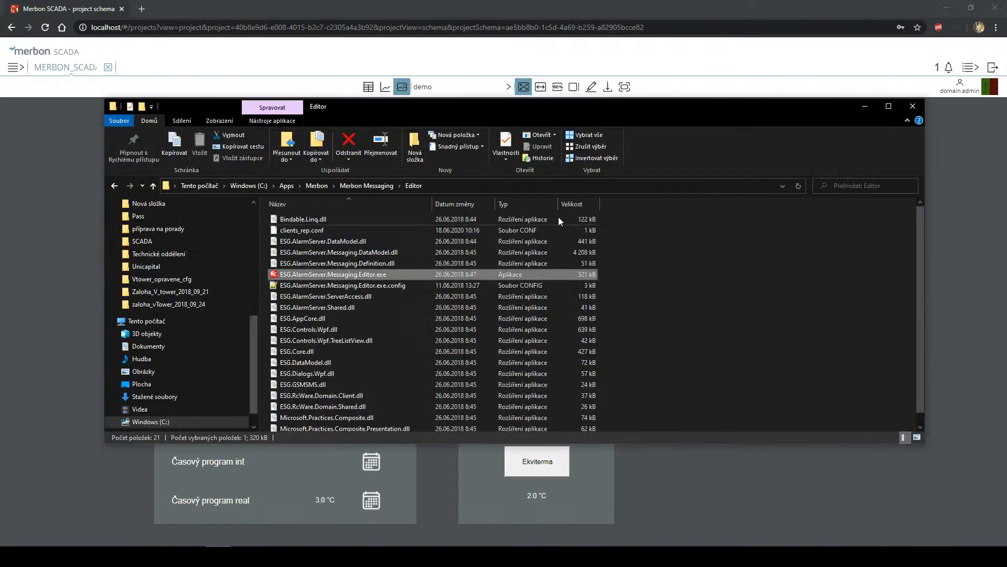
pyautogui.scroll(-1, 362, 282)
pyautogui.scroll(1, 381, 246)
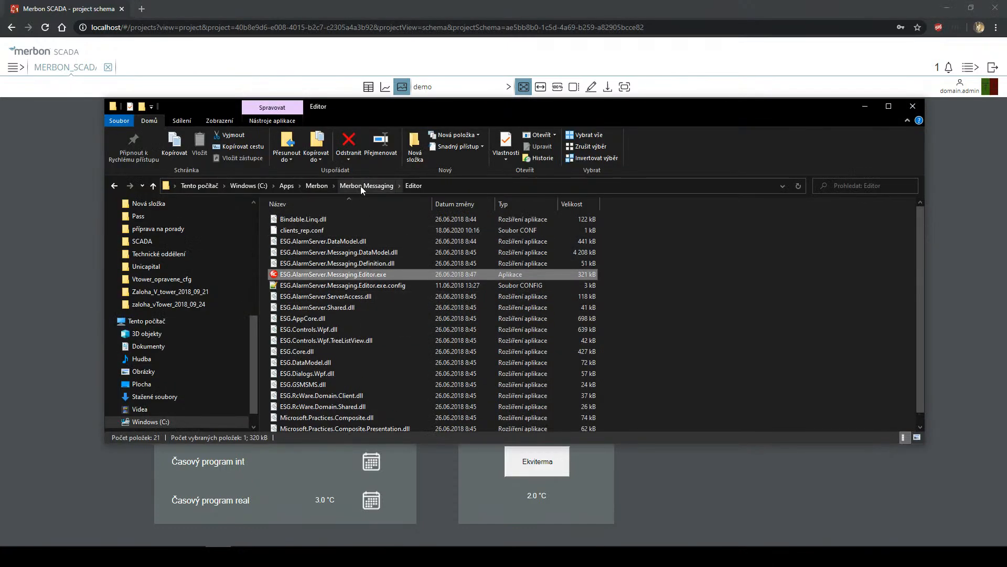
pyautogui.click(361, 185)
pyautogui.doubleClick(317, 242)
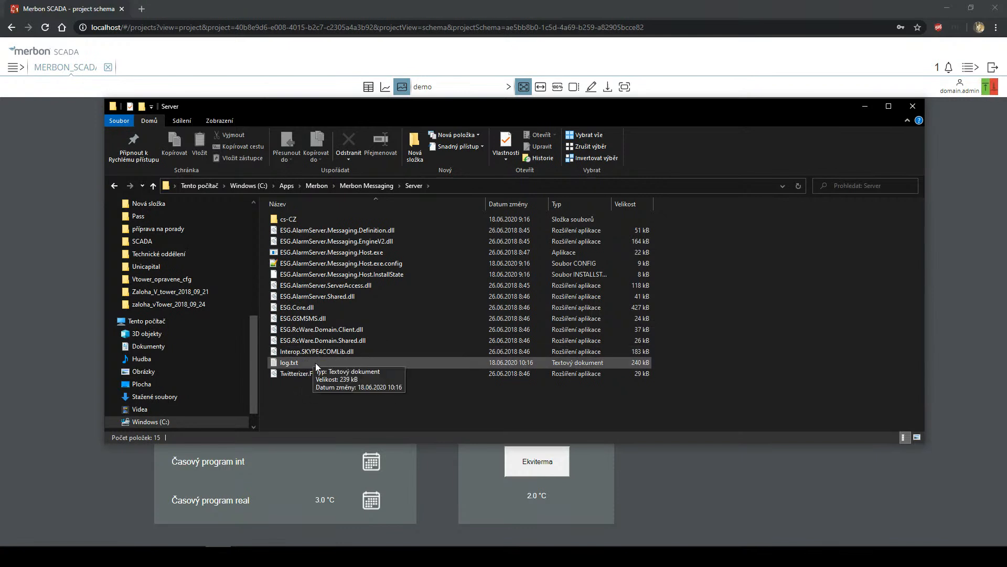
pyautogui.click(373, 187)
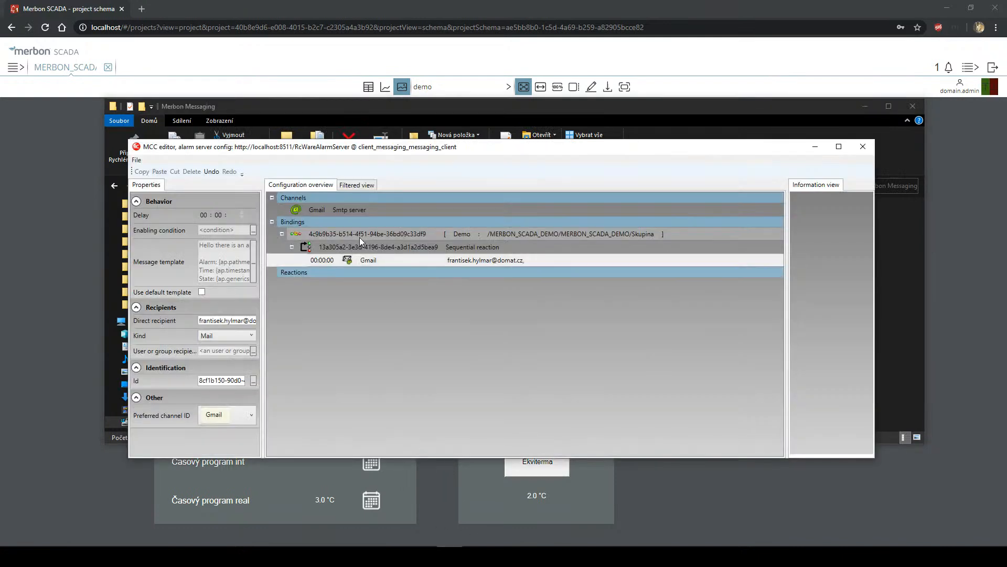
# Review the alarm binding, sequential reaction and Gmail reaction properties in a widened Properties panel
pyautogui.click(360, 237)
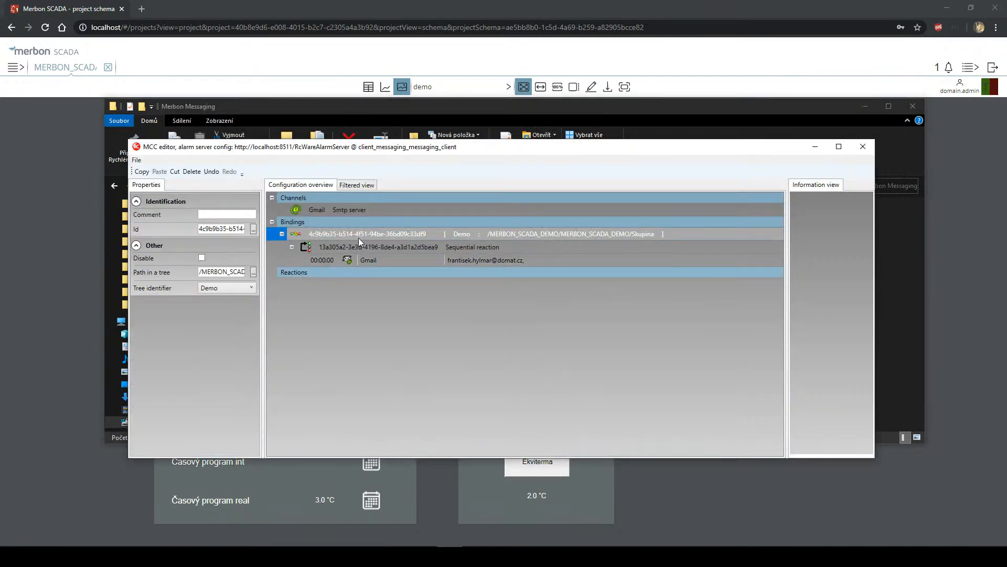
pyautogui.click(363, 250)
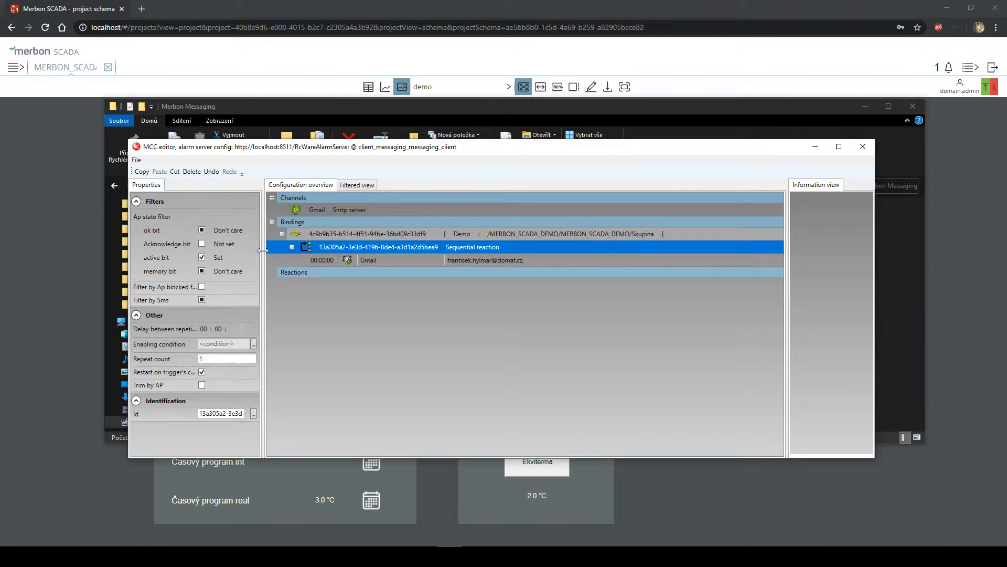
pyautogui.moveTo(263, 250); pyautogui.dragTo(308, 250)
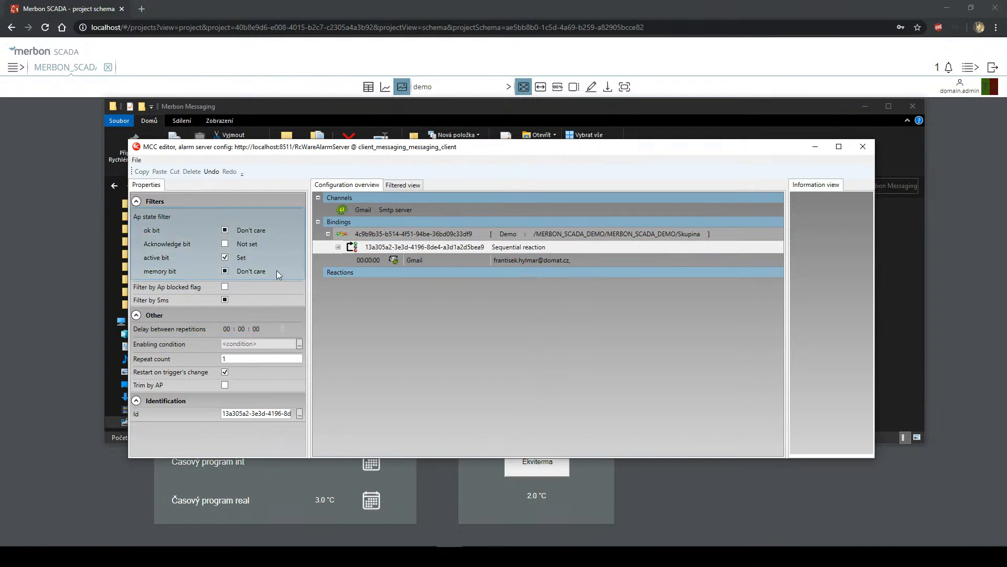
pyautogui.click(379, 235)
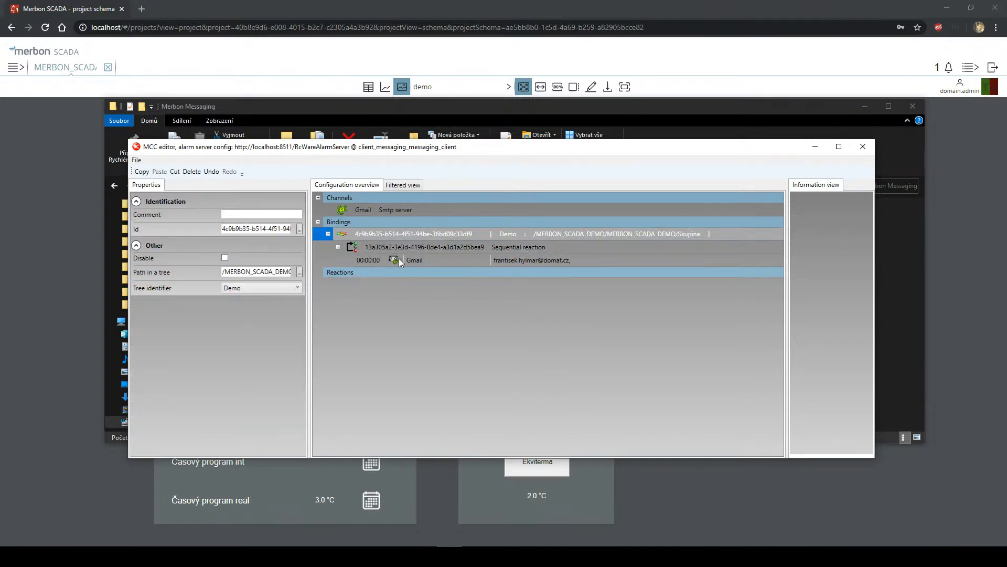
pyautogui.click(419, 259)
pyautogui.click(421, 232)
pyautogui.click(399, 556)
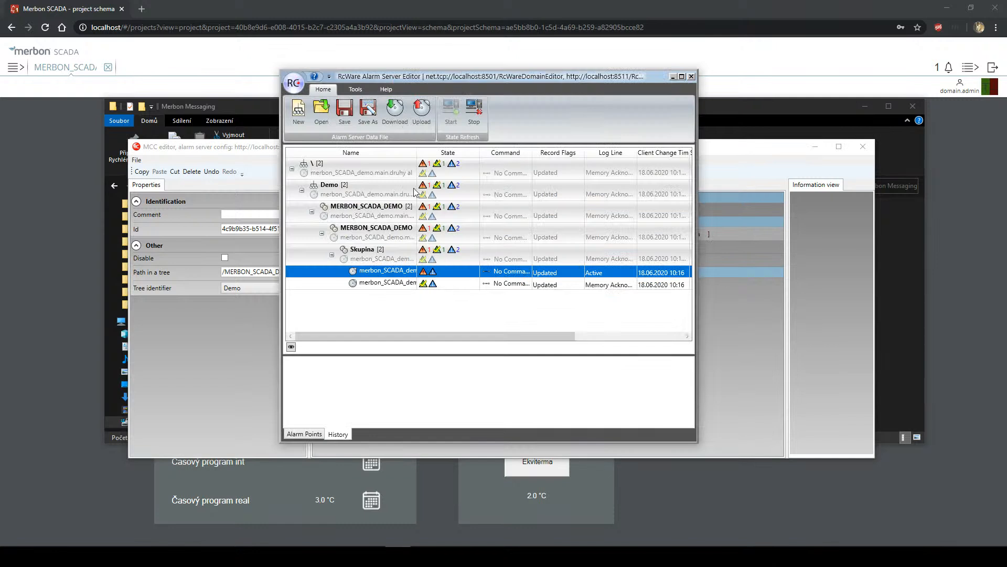
# Widen the Name column and confirm merbon_SCADA_demo.alarm is logged as Active
pyautogui.moveTo(418, 152); pyautogui.dragTo(497, 157)
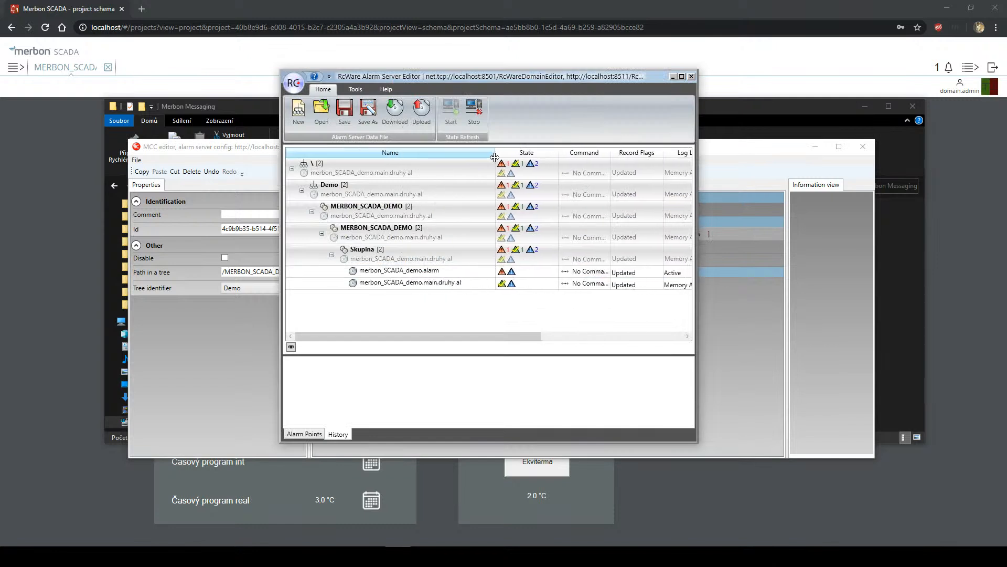
pyautogui.click(447, 271)
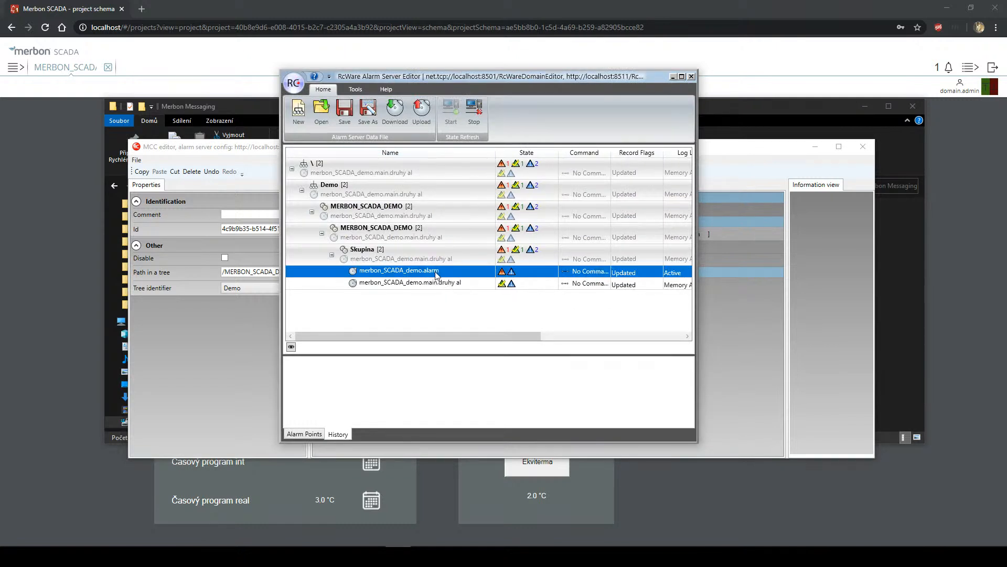
pyautogui.doubleClick(672, 79)
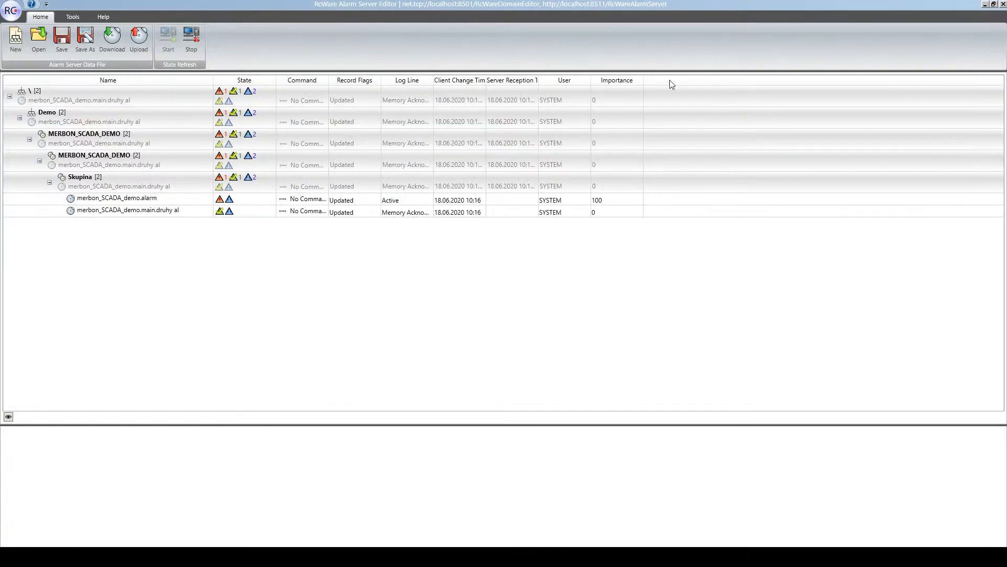
pyautogui.click(994, 4)
# Return to the MCC editor and select the alarm binding
pyautogui.click(782, 160)
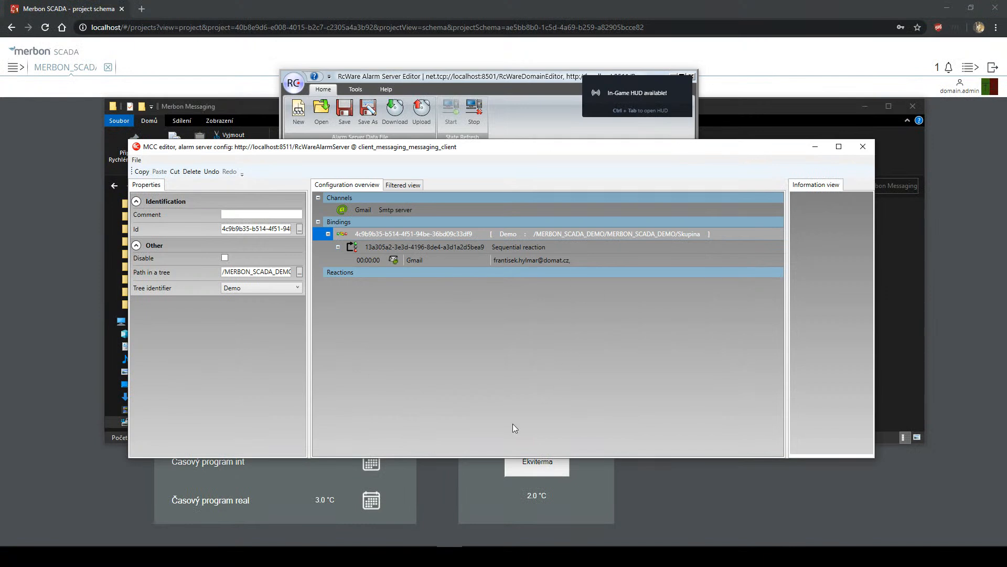
pyautogui.rightClick(425, 556)
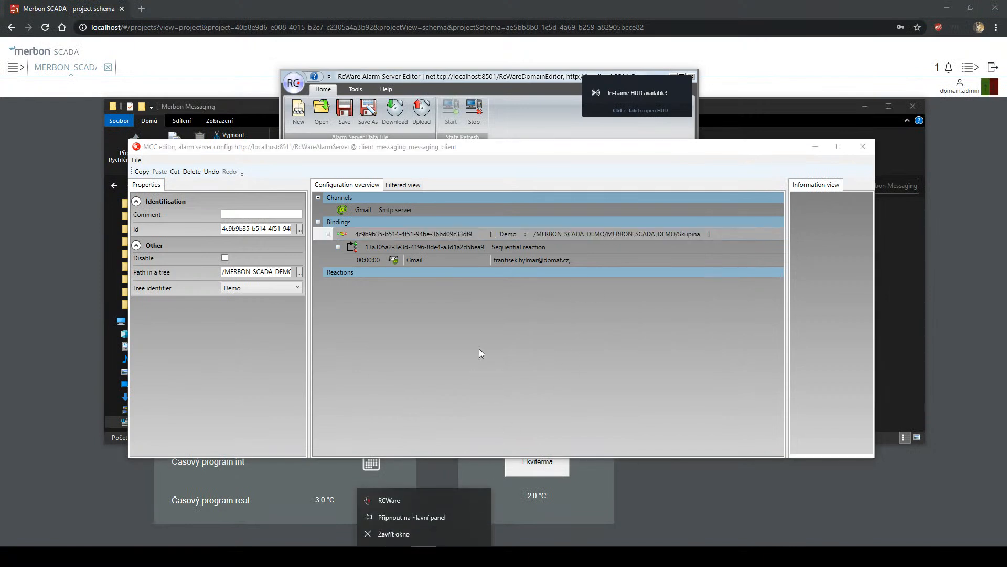
pyautogui.click(445, 300)
pyautogui.click(378, 231)
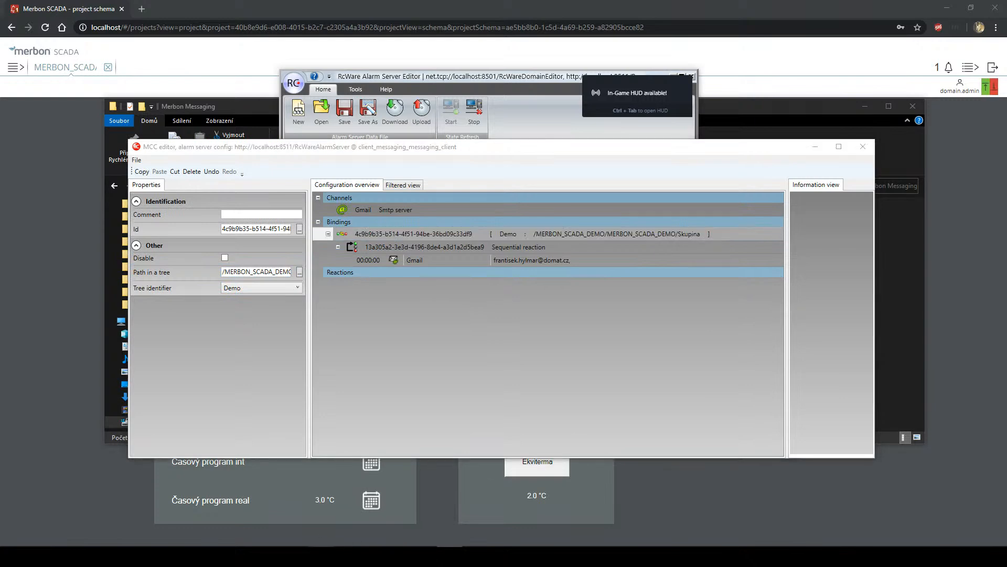
# Restart the Merbon Alarm Server and Merbon Messaging Server services
pyautogui.click(434, 255)
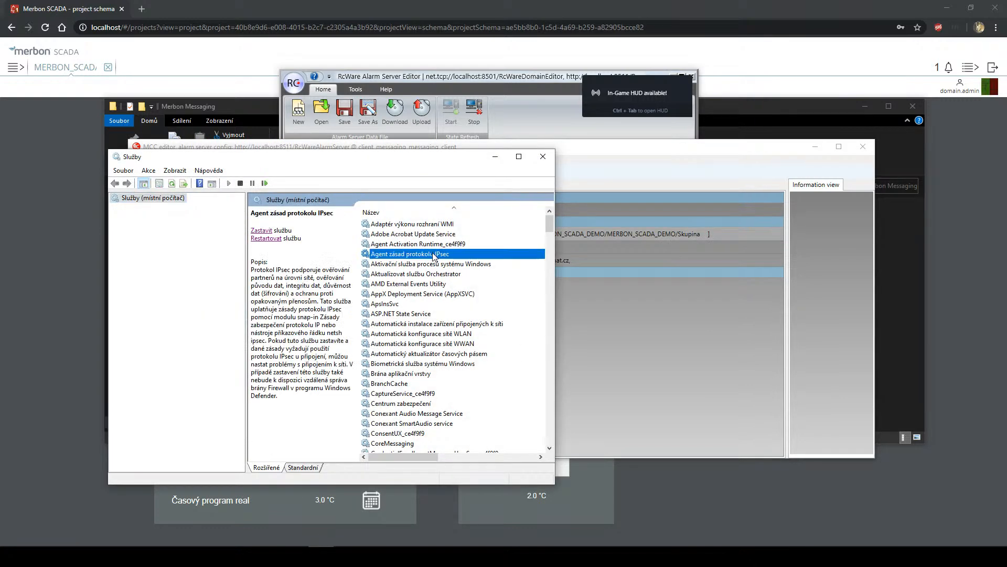
pyautogui.press('m')
pyautogui.click(434, 255)
pyautogui.click(432, 244)
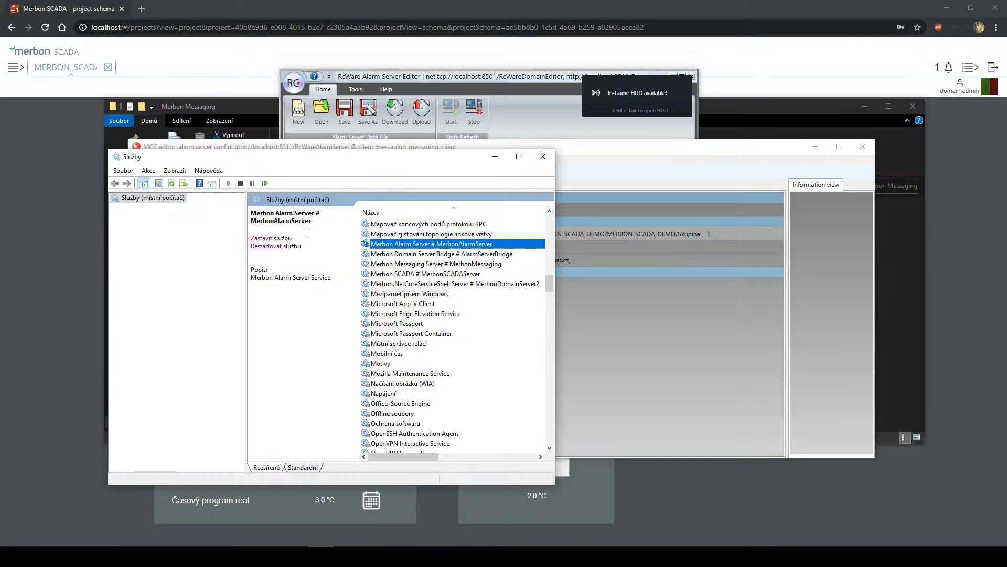
pyautogui.click(266, 247)
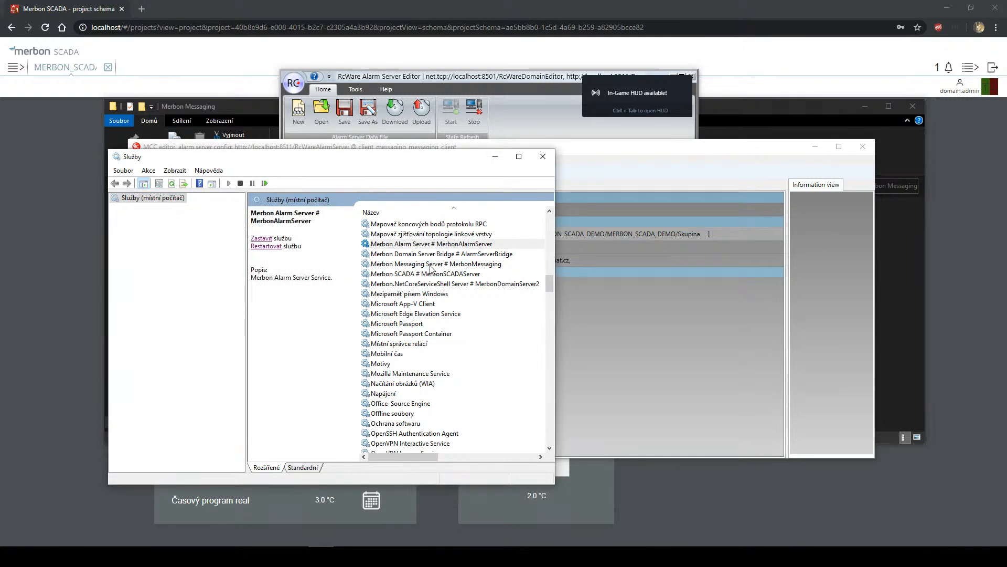
pyautogui.click(416, 264)
pyautogui.click(277, 246)
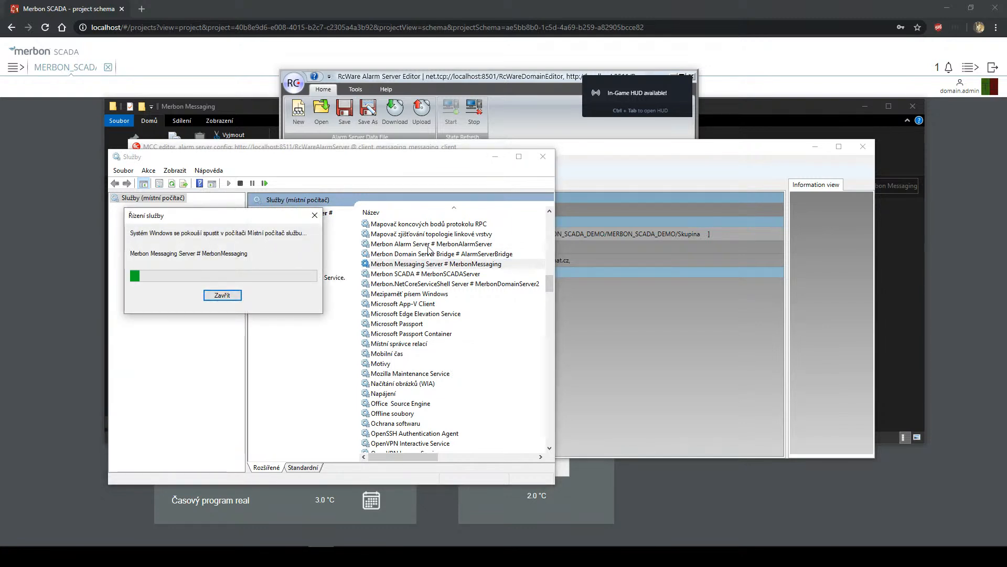
# Restart the Merbon SCADA service and close the Services window
pyautogui.click(683, 485)
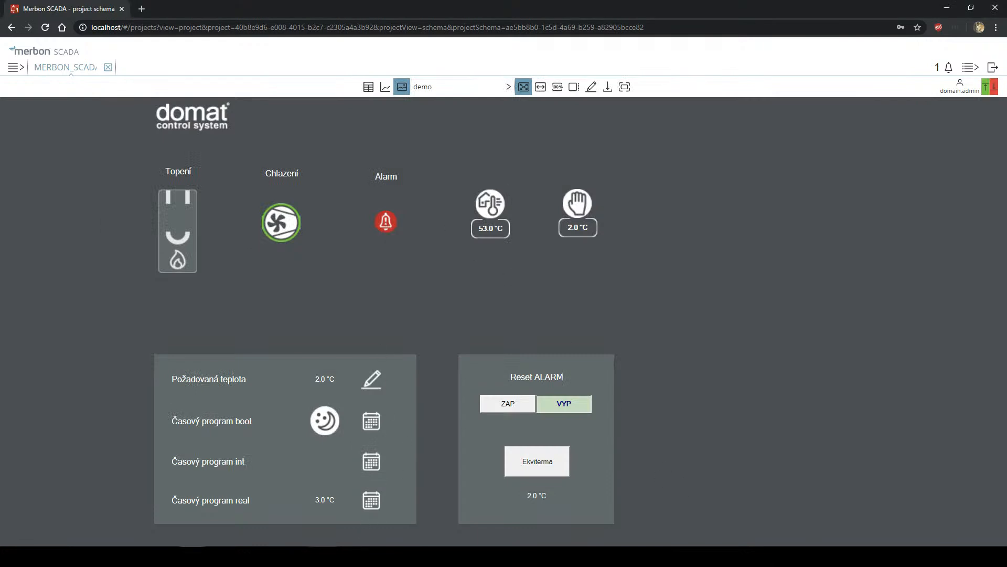
pyautogui.hotkey('alt', 'Tab')
pyautogui.click(414, 274)
pyautogui.click(261, 239)
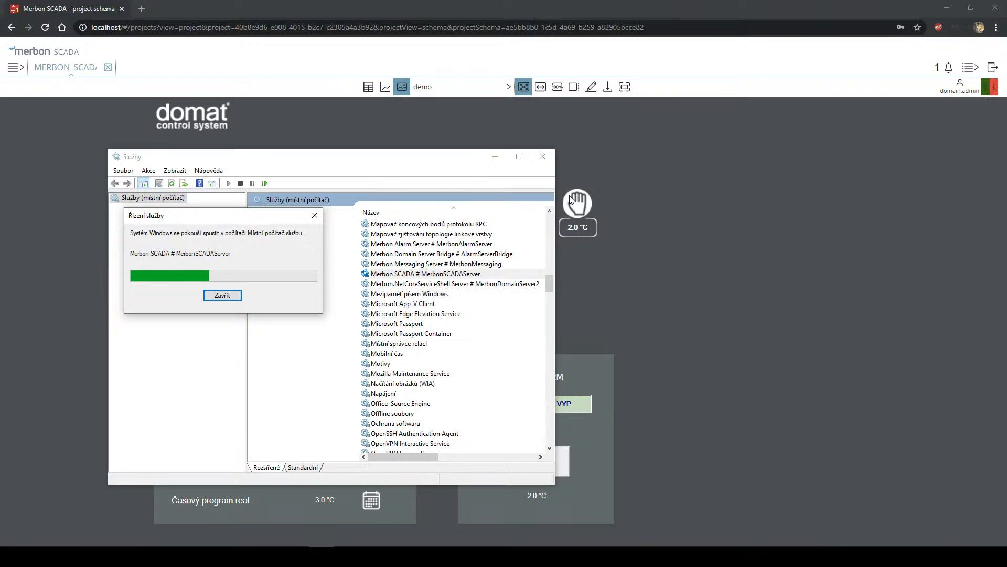
pyautogui.click(543, 156)
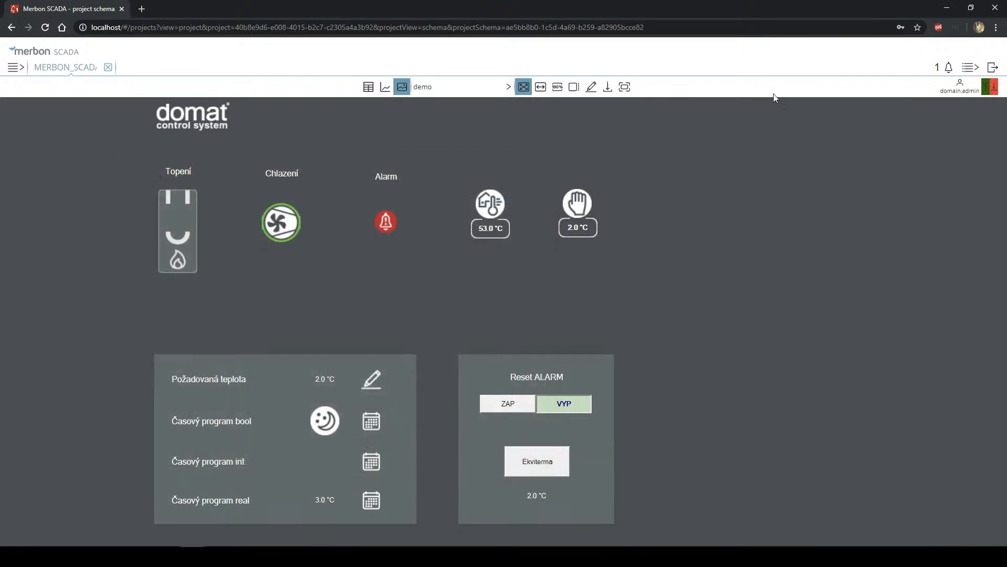
# Set teplota_zadan to 3.0 from the Alarm point's details
pyautogui.click(386, 215)
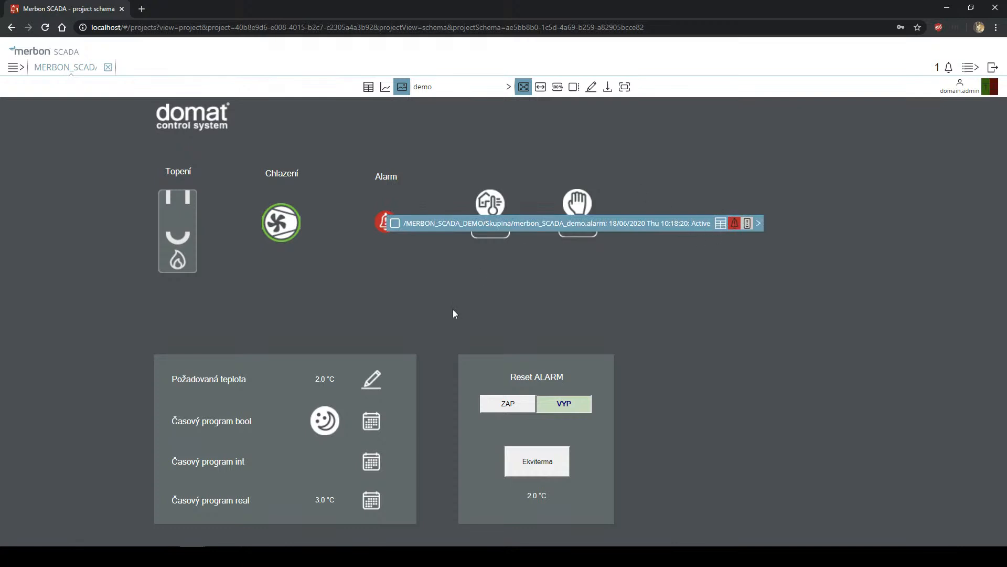
pyautogui.click(368, 377)
pyautogui.write('3.0')
pyautogui.press('Return')
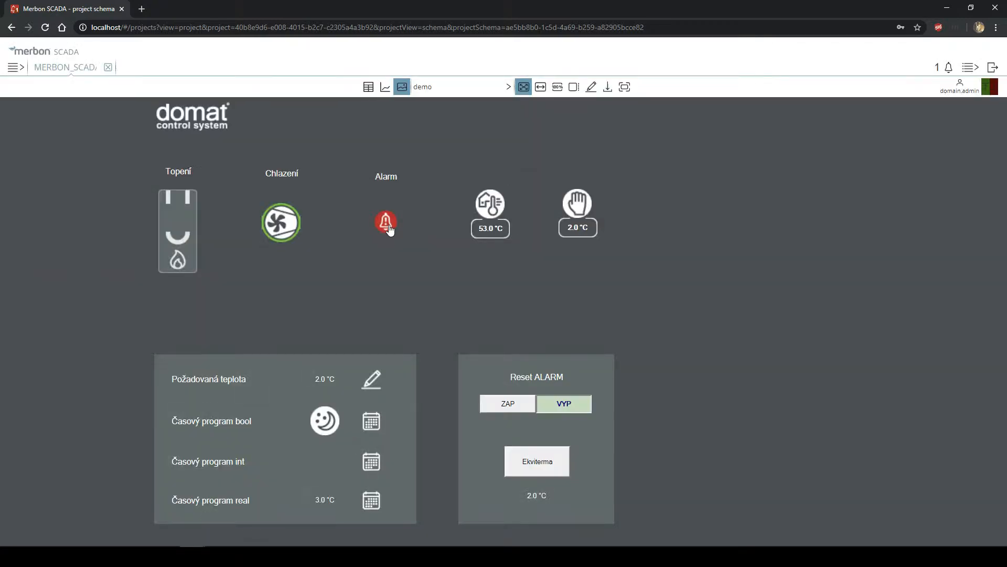
# Switch to the project's table of points and close all druhy al alarm pop-ups
pyautogui.click(368, 88)
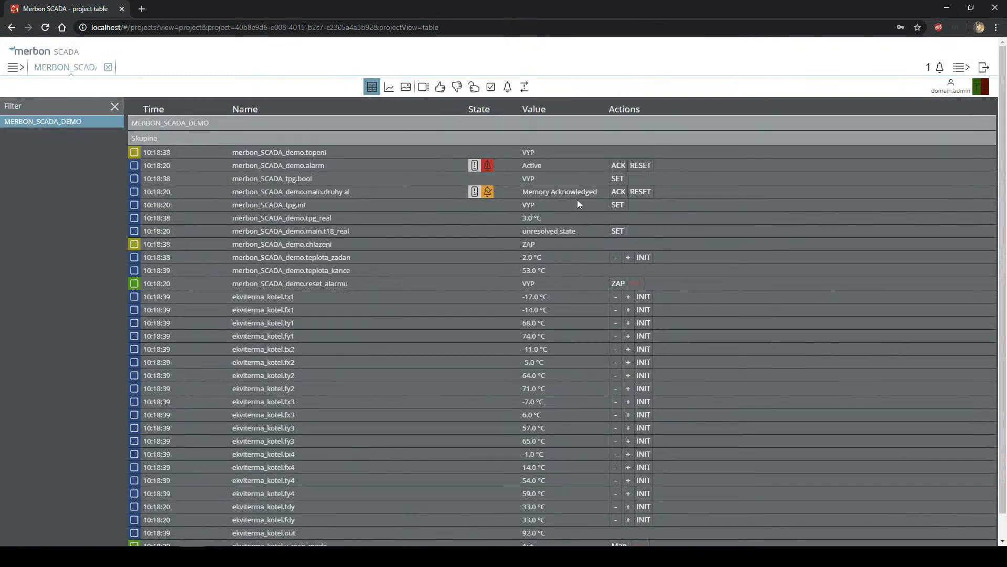
pyautogui.click(528, 186)
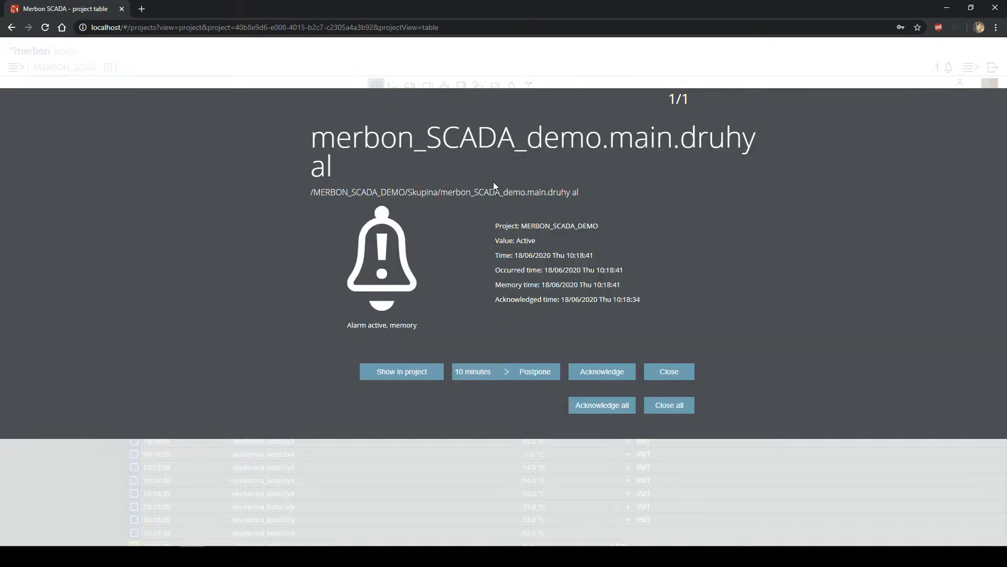
pyautogui.click(664, 408)
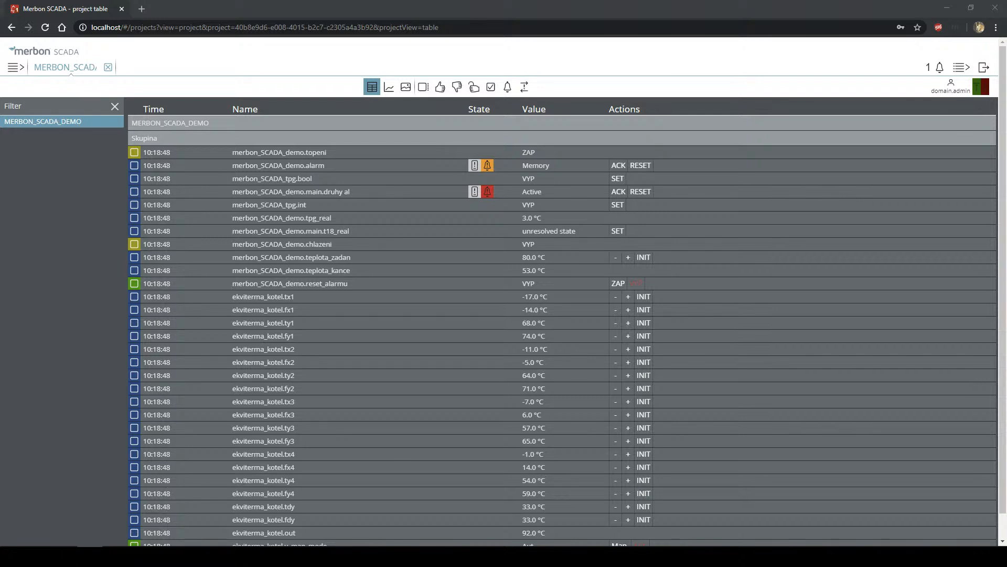
pyautogui.hotkey('alt', 'Tab')
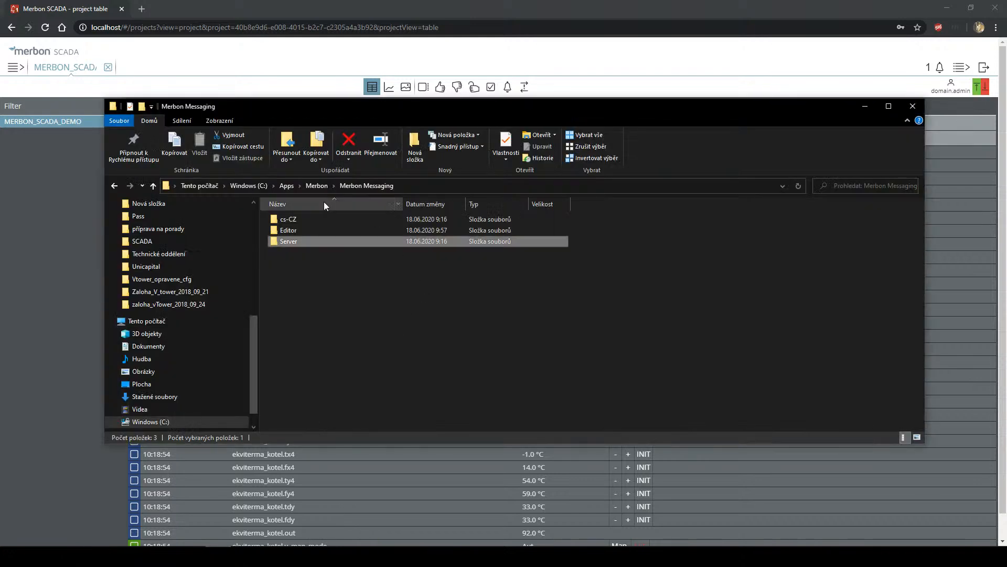
# Set the binding's tree path to MERBON_SCADA_DEMO/Skupina/merbon_SCADA_demo.alarm
pyautogui.doubleClick(287, 240)
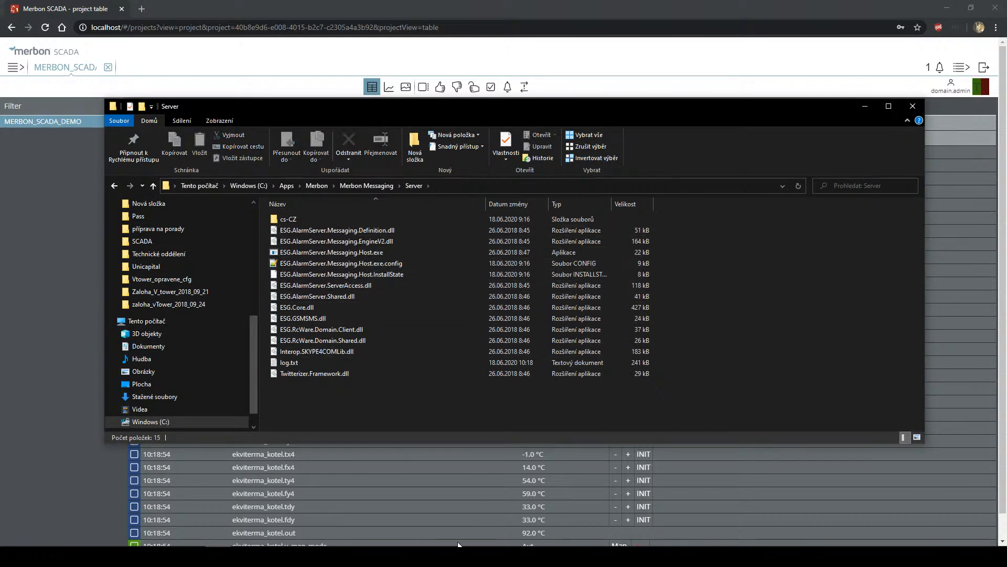
pyautogui.click(451, 555)
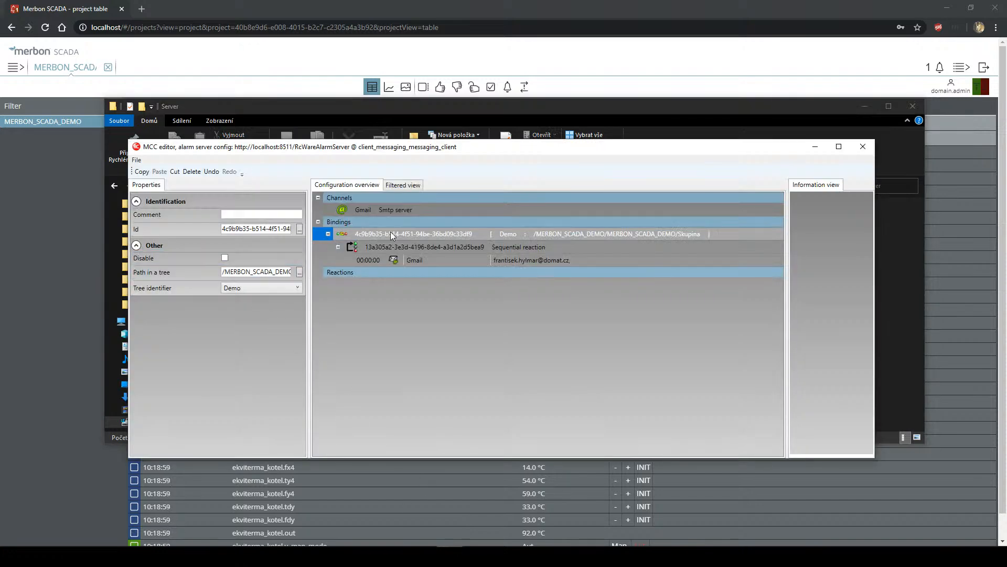
pyautogui.click(299, 271)
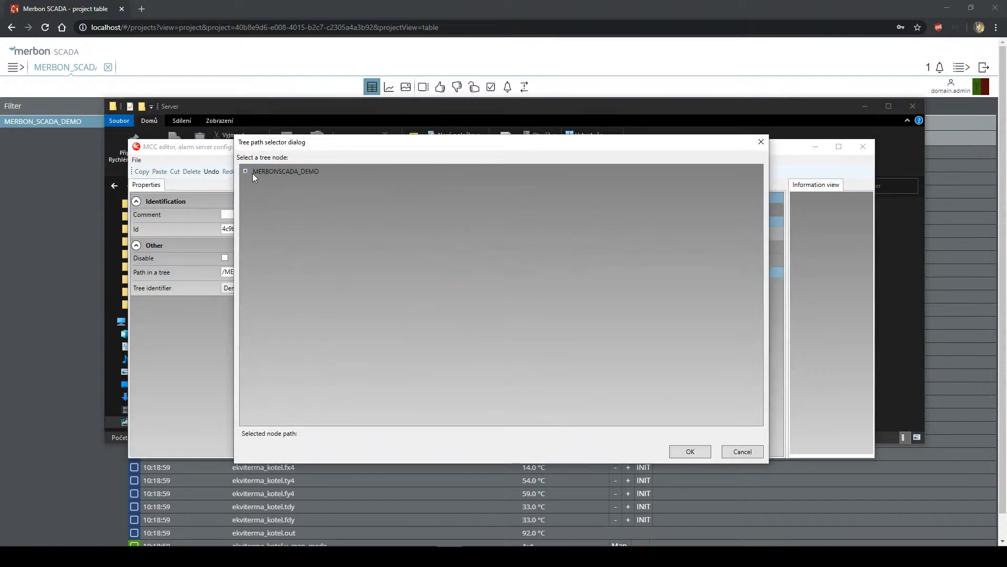
pyautogui.click(265, 186)
pyautogui.doubleClick(262, 191)
pyautogui.click(265, 198)
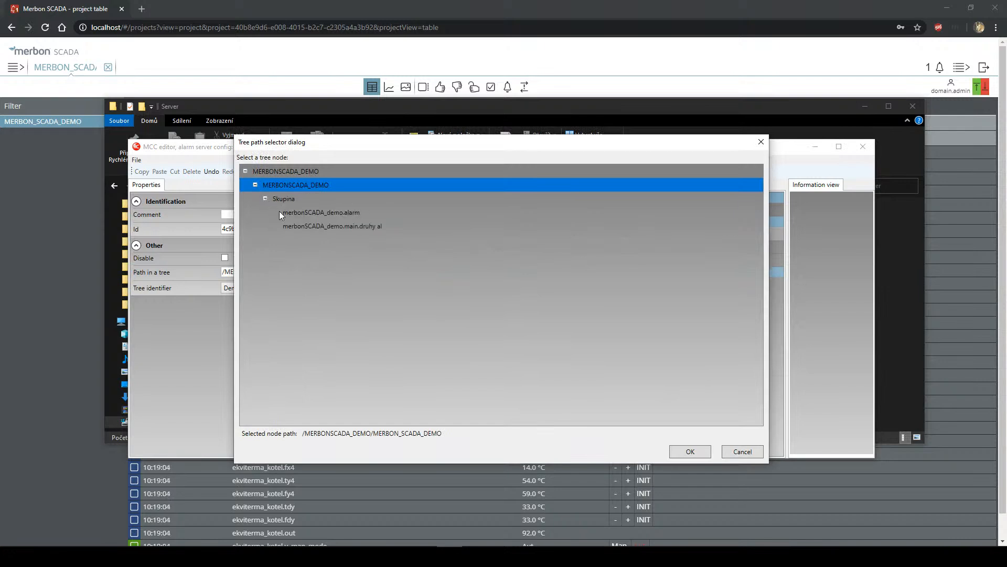
pyautogui.click(306, 214)
pyautogui.click(689, 450)
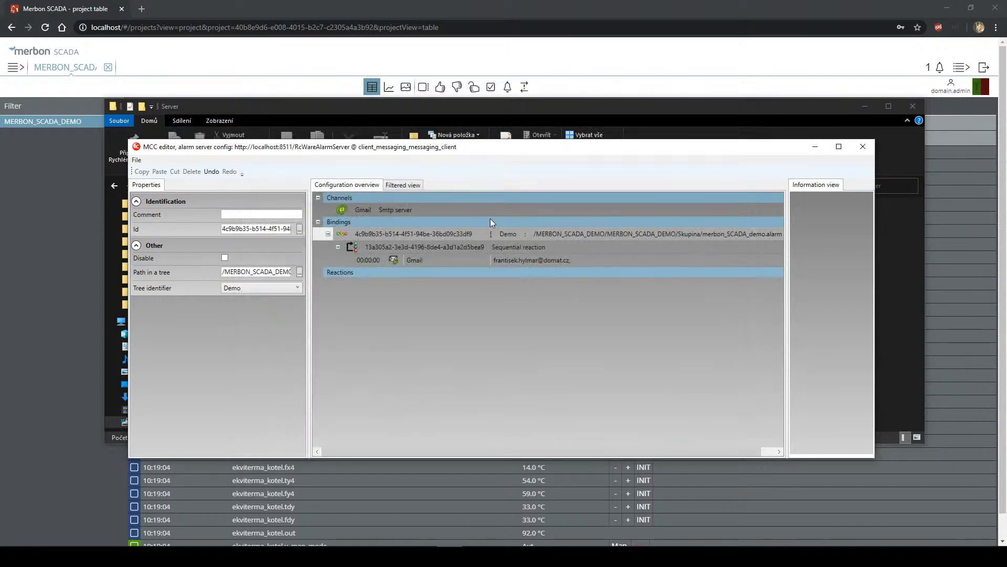
# Save the configuration to the alarm server for the messaging_client client
pyautogui.click(136, 160)
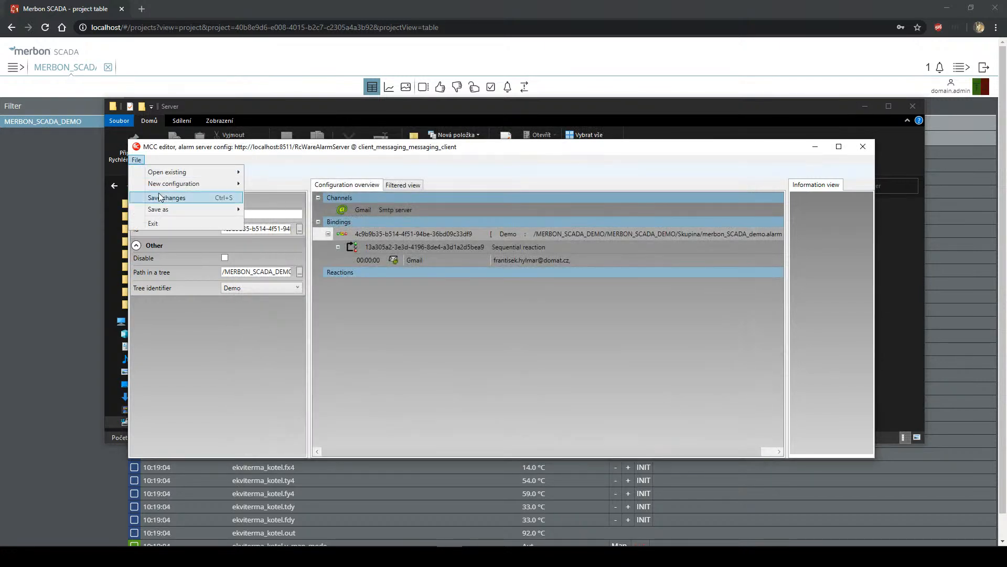
pyautogui.moveTo(177, 210)
pyautogui.click(301, 221)
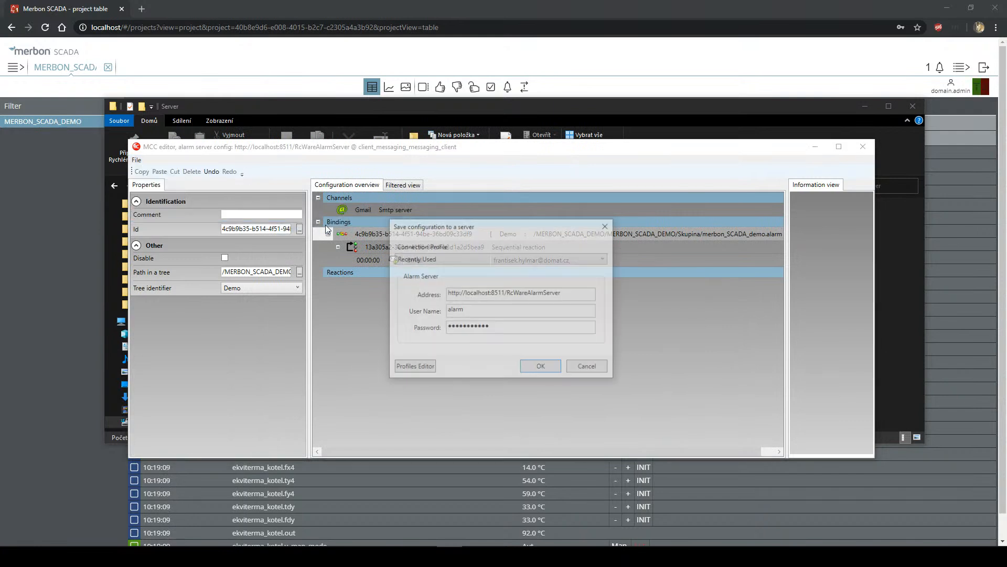
pyautogui.click(545, 366)
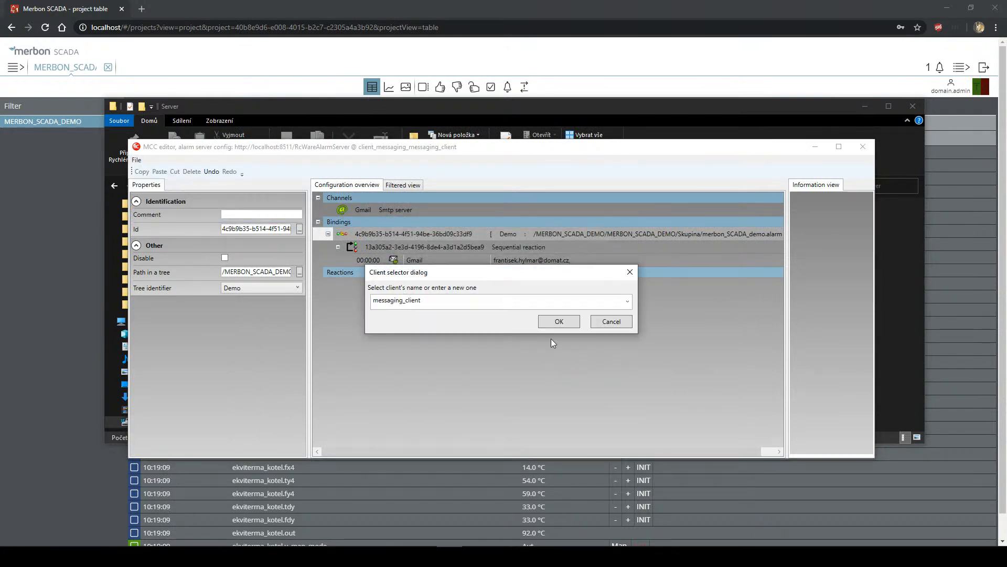
pyautogui.click(558, 321)
pyautogui.click(583, 350)
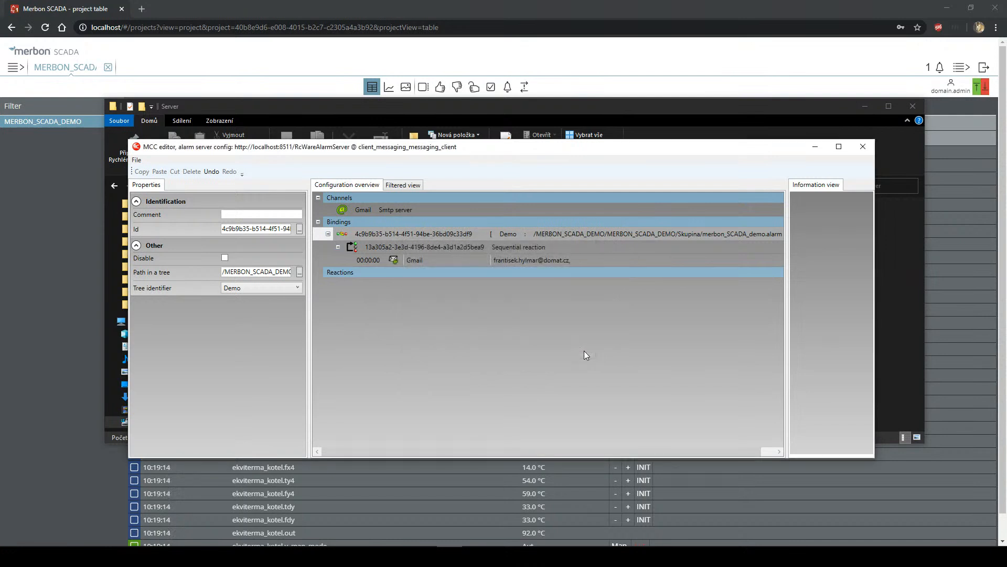
# Reset the merbon_SCADA_demo.alarm point in the project table
pyautogui.click(505, 1)
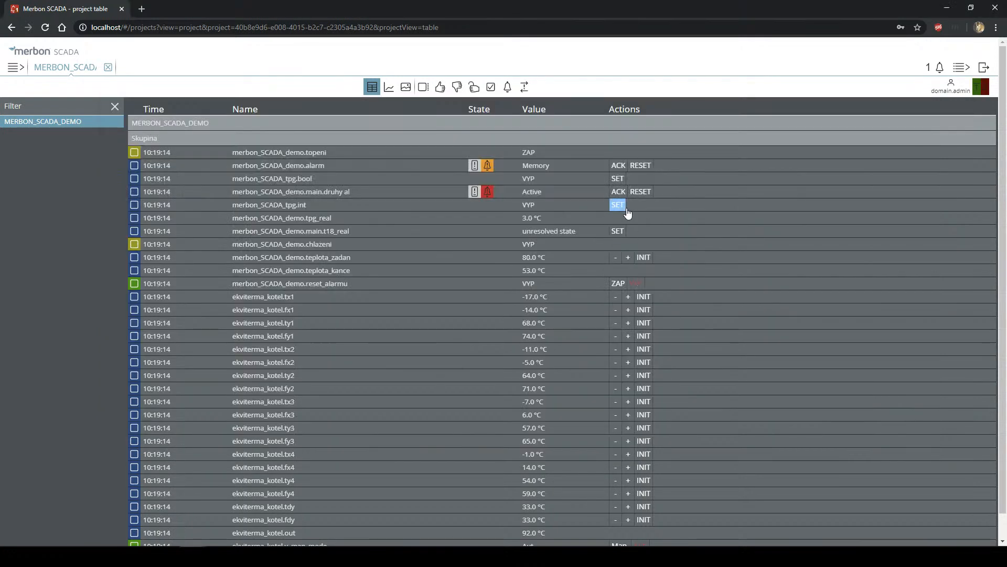
pyautogui.click(649, 170)
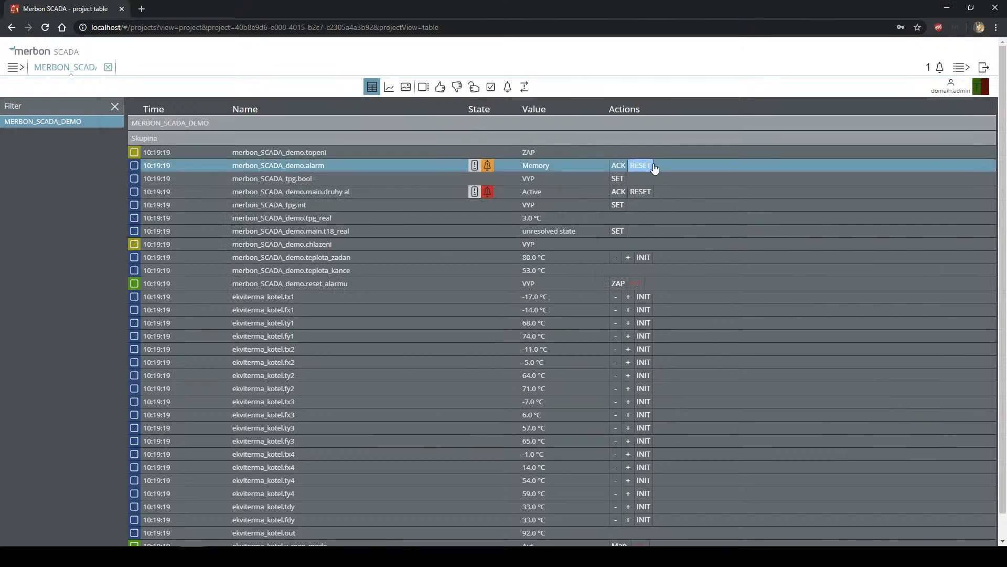
pyautogui.click(646, 168)
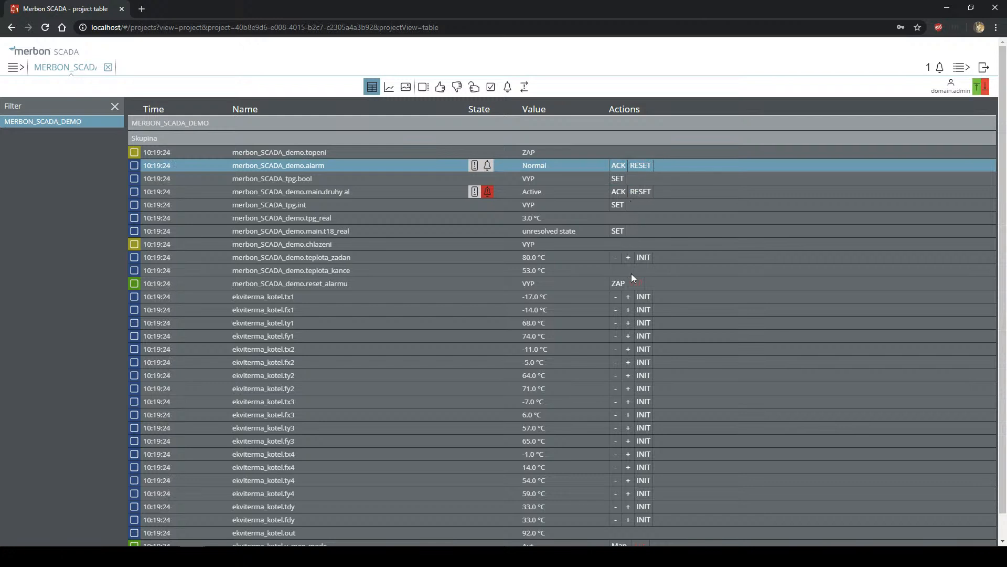
# Change teplota_zadan to 20.0 °C and close all the resulting alarm pop-ups
pyautogui.click(643, 259)
pyautogui.press('Escape')
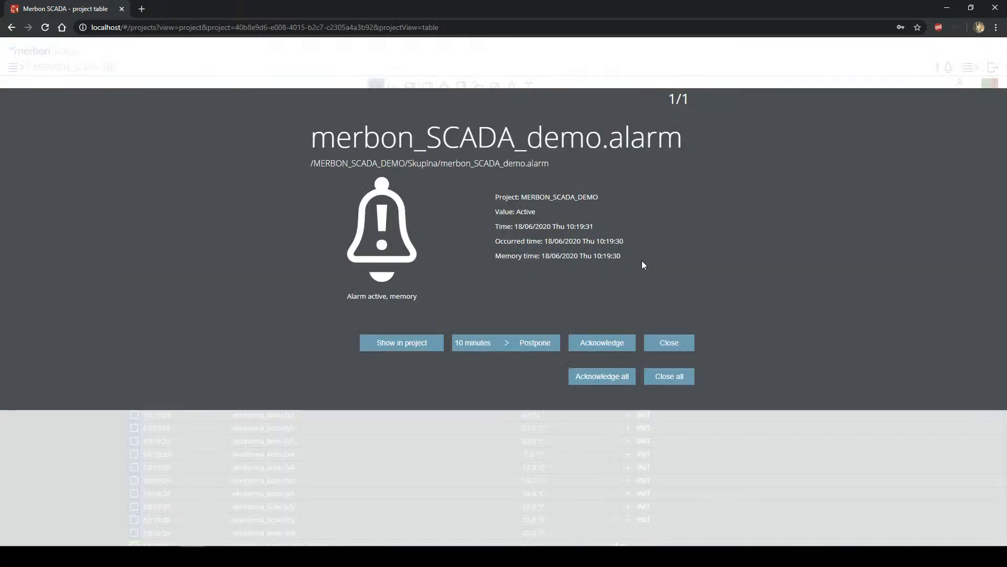
pyautogui.click(679, 386)
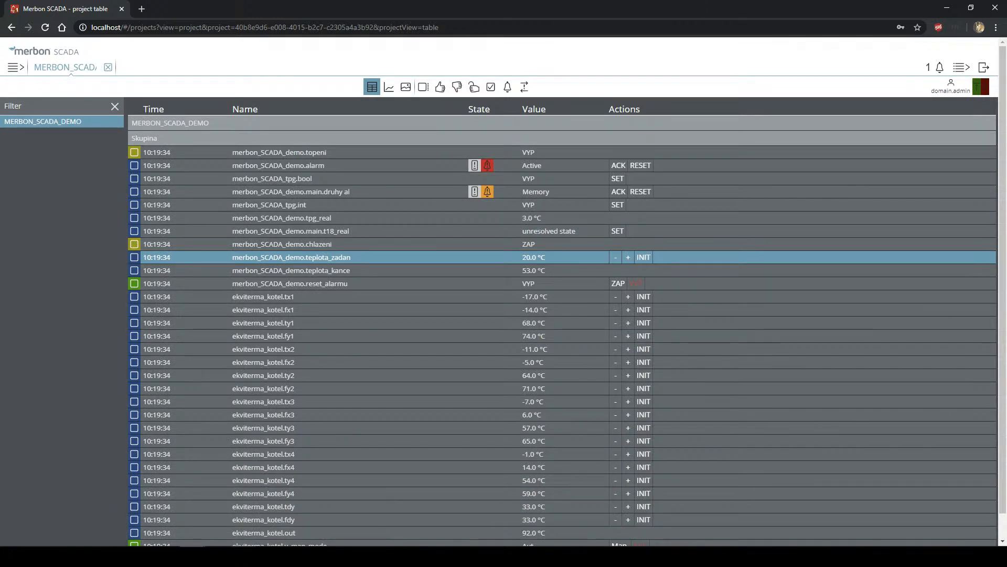
pyautogui.click(257, 557)
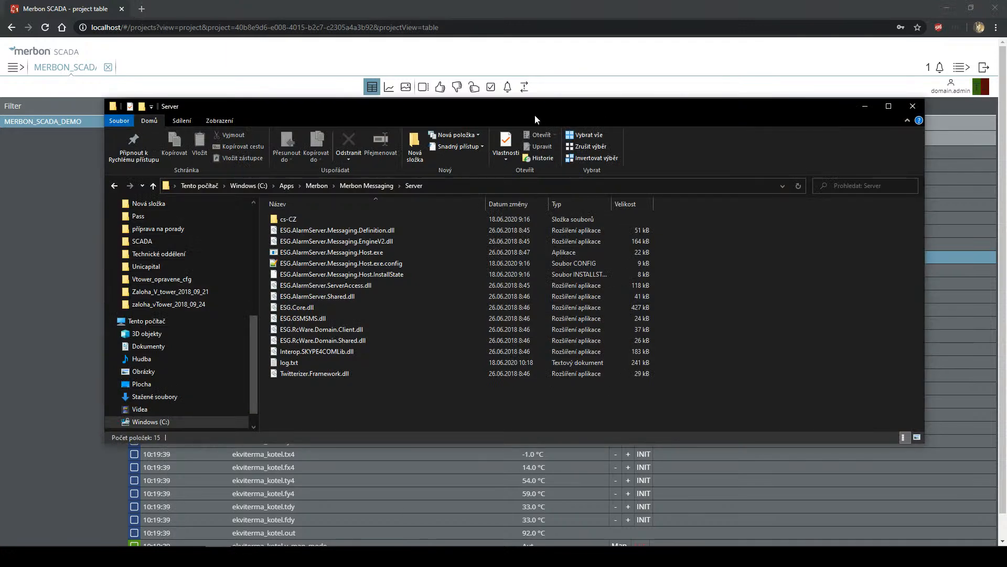
# Reopen the Merbon Messaging Server folder and select log.txt, now 247 kB
pyautogui.click(366, 185)
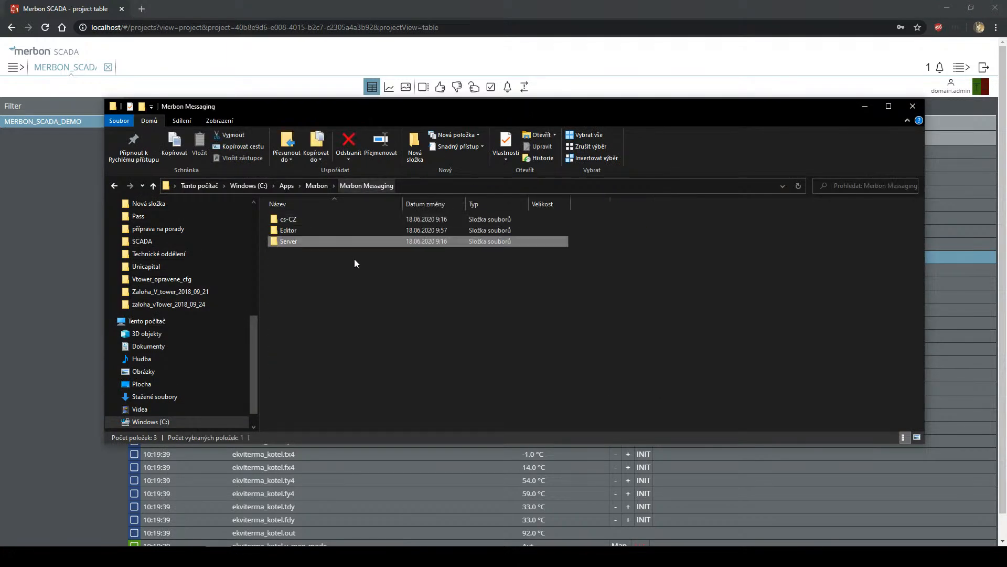
pyautogui.doubleClick(322, 242)
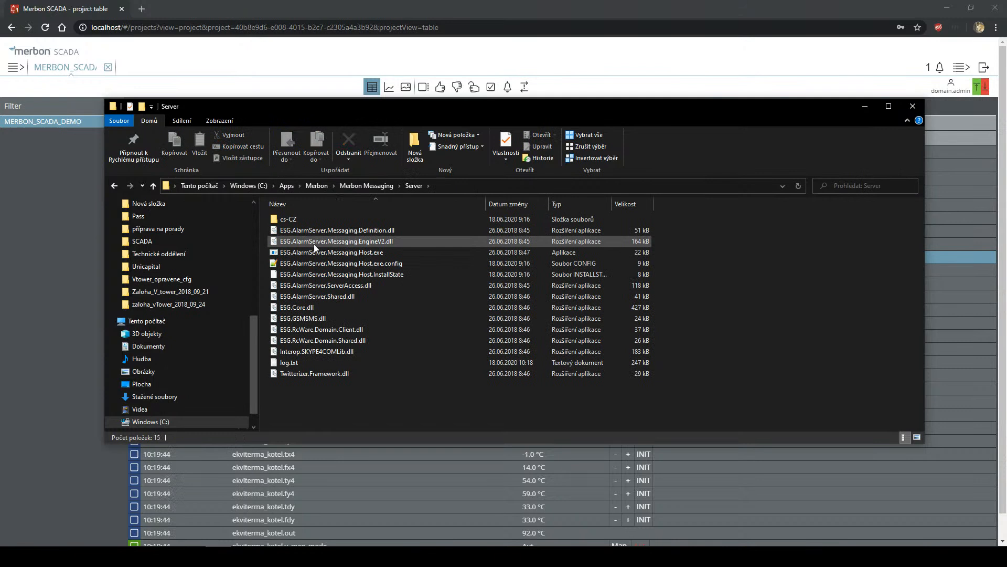
pyautogui.click(303, 362)
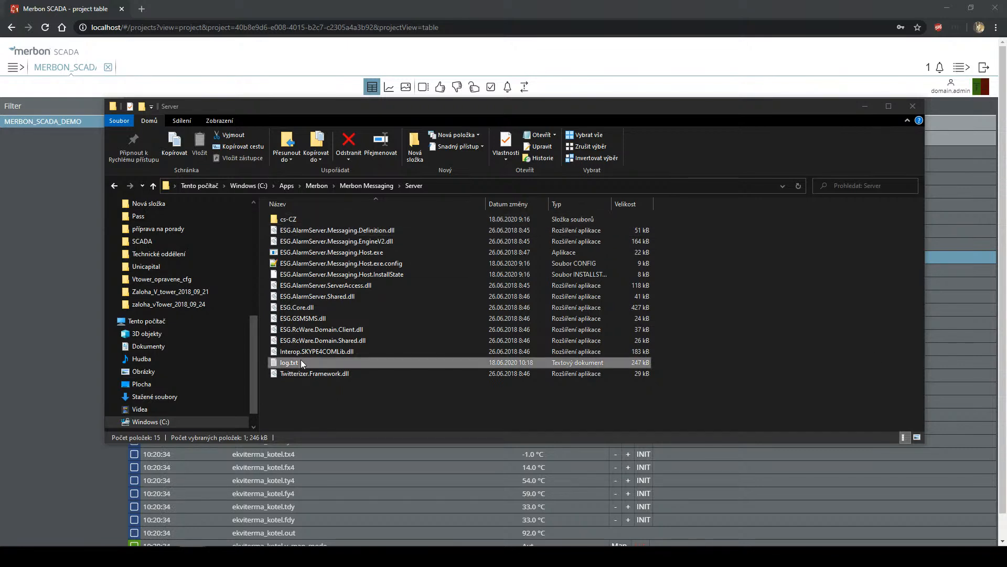
# Launch ESG.AlarmServer.Messaging.Editor.exe from the Merbon Messaging Editor folder
pyautogui.click(361, 185)
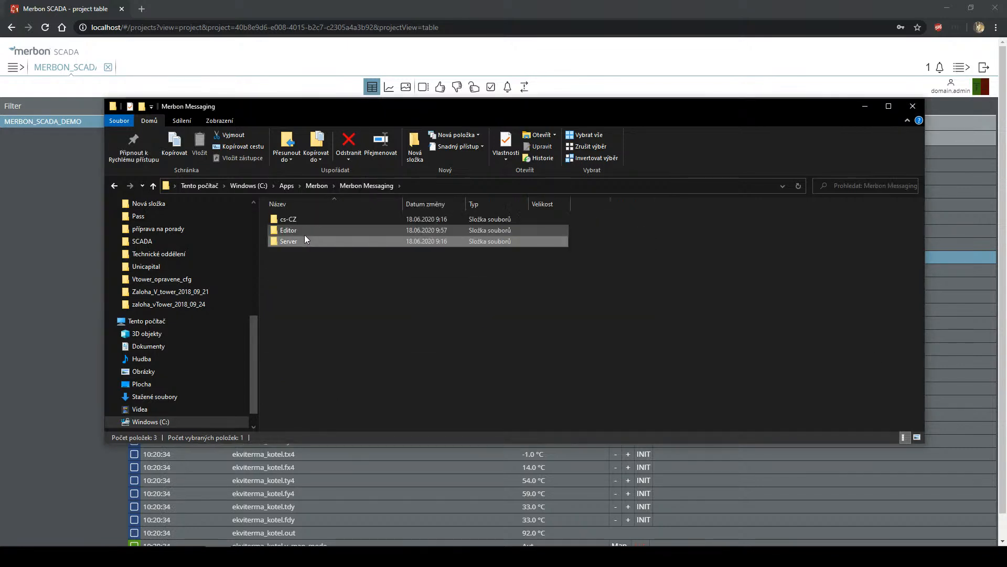
pyautogui.doubleClick(303, 234)
pyautogui.doubleClick(308, 275)
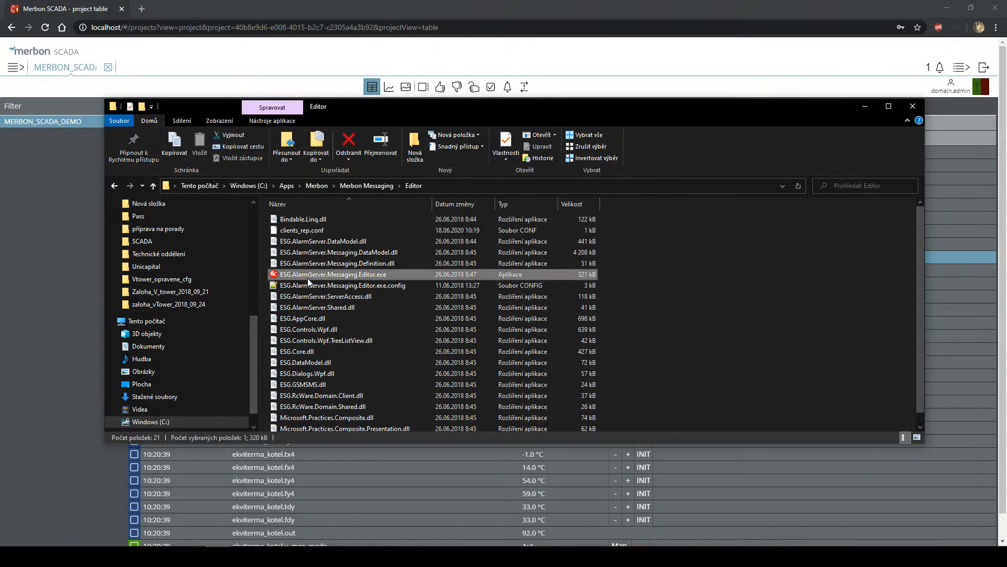
# Start a new empty file-based configuration, skipping the server download settings
pyautogui.click(136, 144)
pyautogui.moveTo(168, 169)
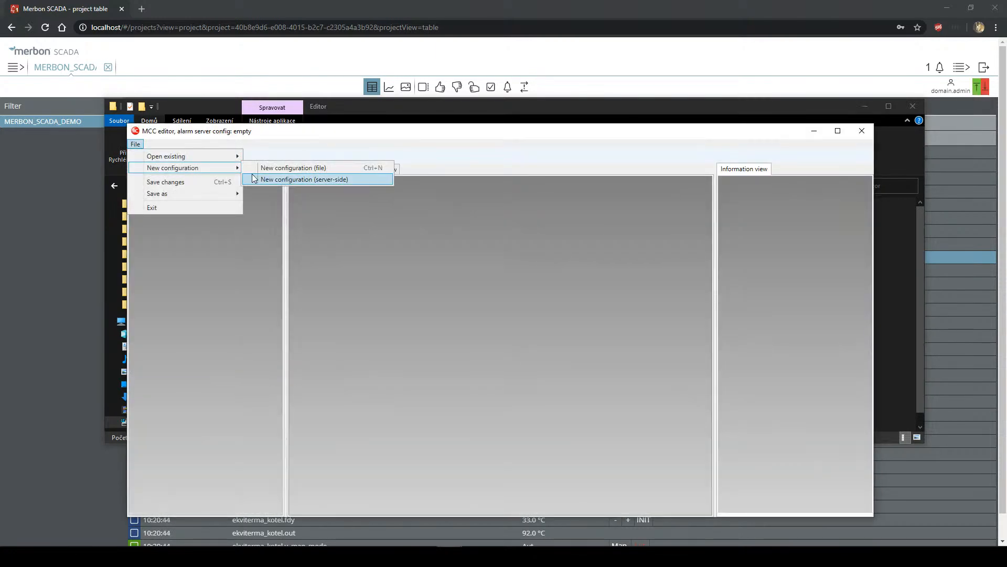
pyautogui.click(294, 179)
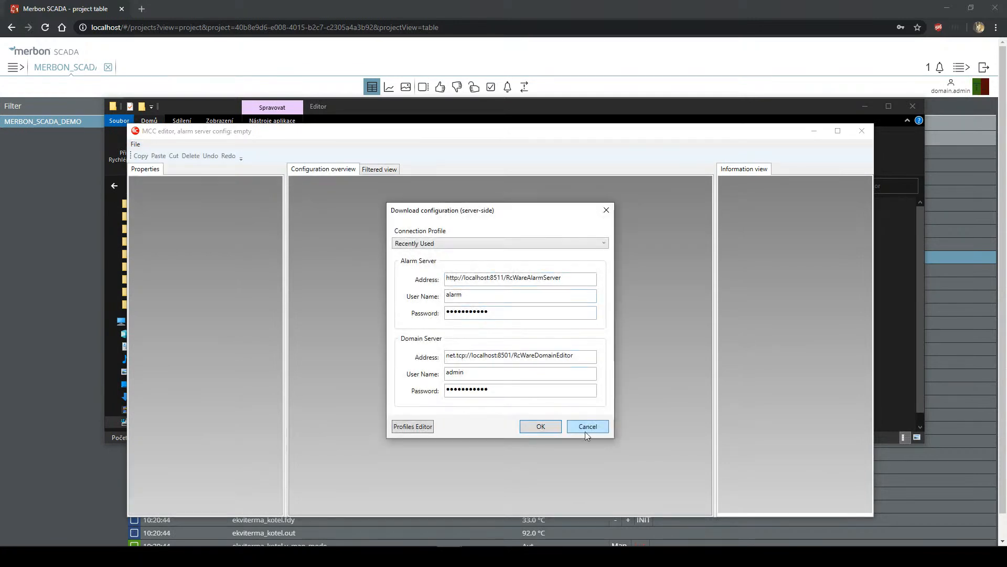
pyautogui.click(587, 426)
pyautogui.click(136, 143)
pyautogui.moveTo(178, 157)
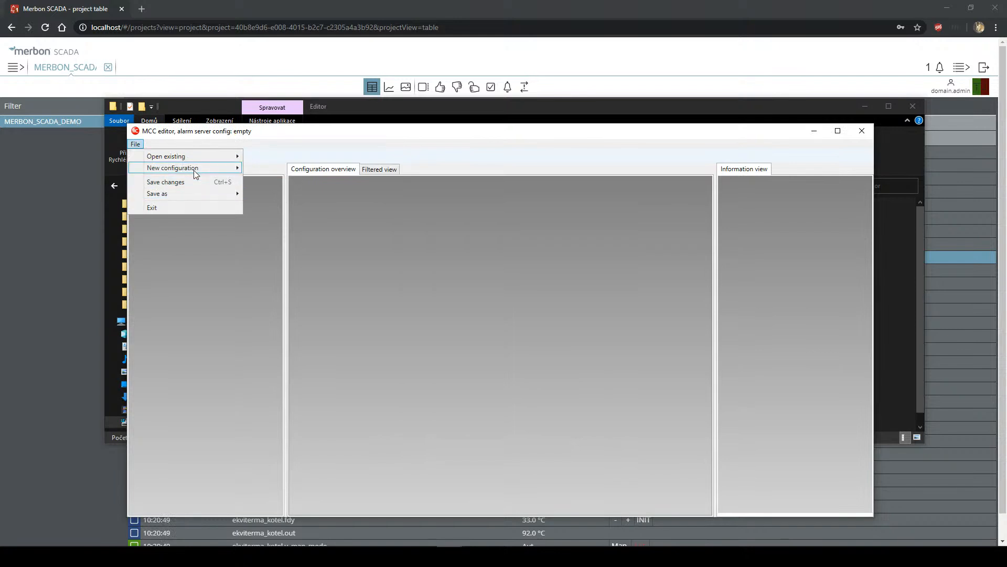
pyautogui.click(282, 168)
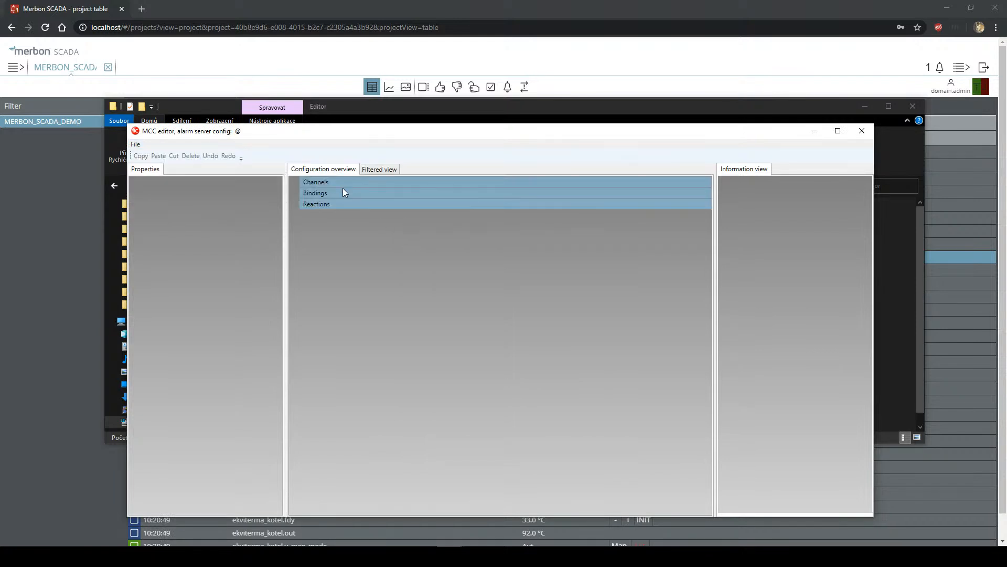
# Add an Smtp server channel under Channels, removing a mistakenly added channel first
pyautogui.rightClick(320, 184)
pyautogui.click(338, 189)
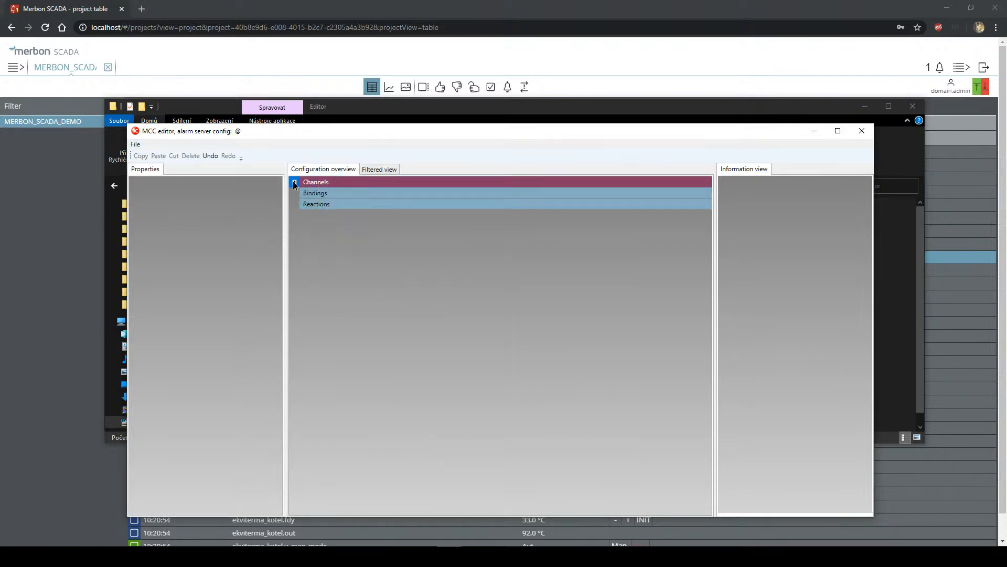
pyautogui.click(294, 182)
pyautogui.click(324, 191)
pyautogui.rightClick(323, 192)
pyautogui.click(362, 234)
pyautogui.rightClick(325, 184)
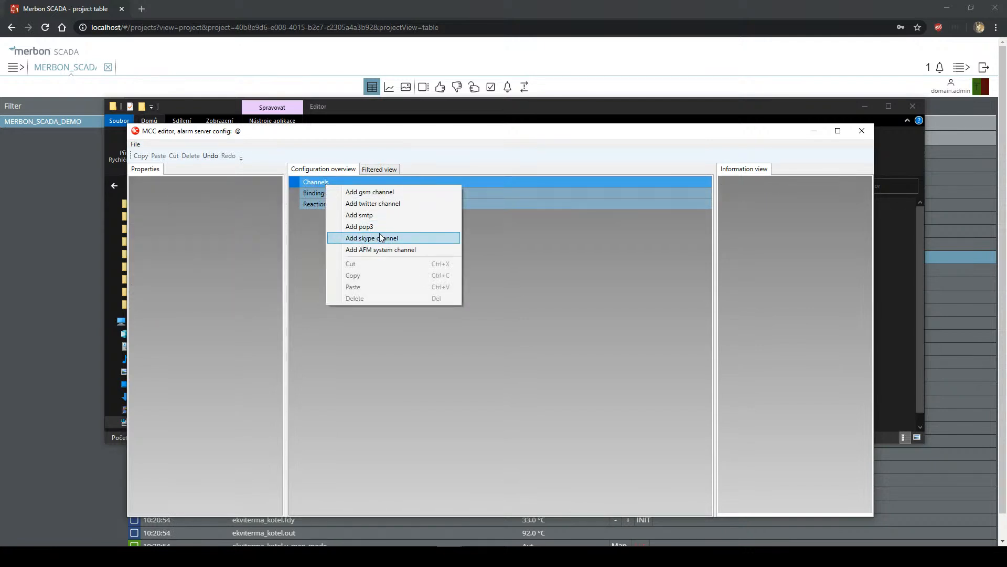
pyautogui.click(399, 556)
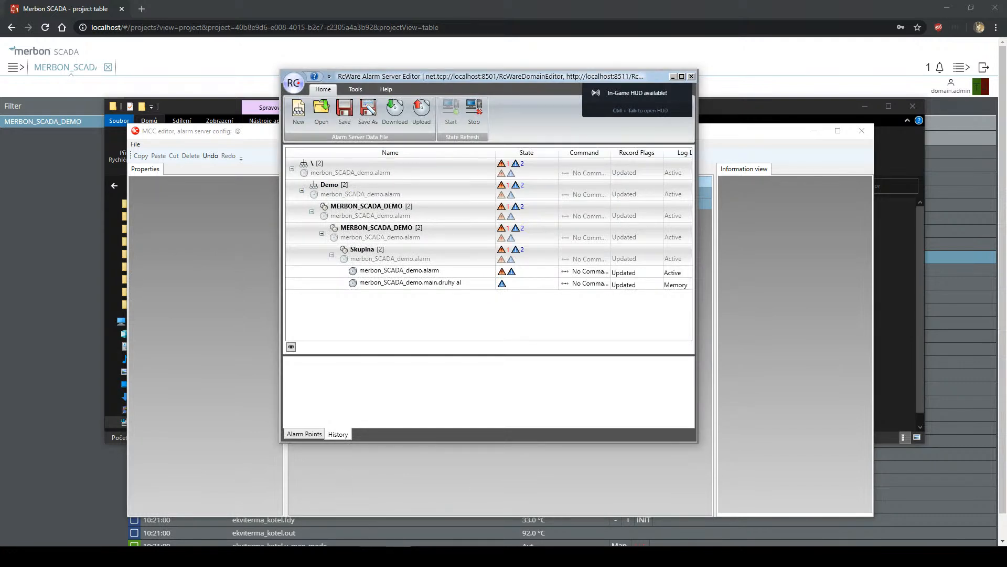
pyautogui.click(392, 536)
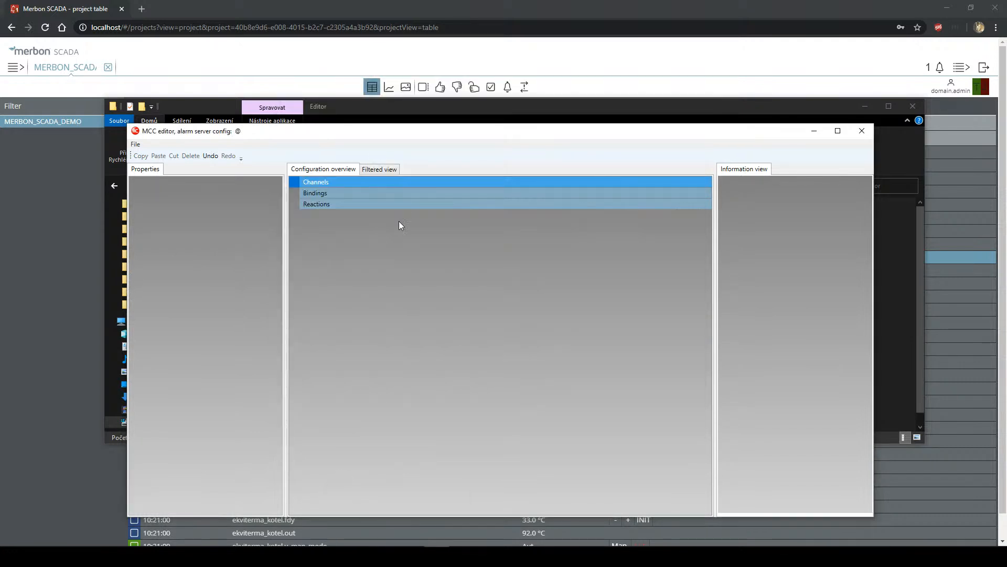
pyautogui.rightClick(328, 183)
pyautogui.click(329, 194)
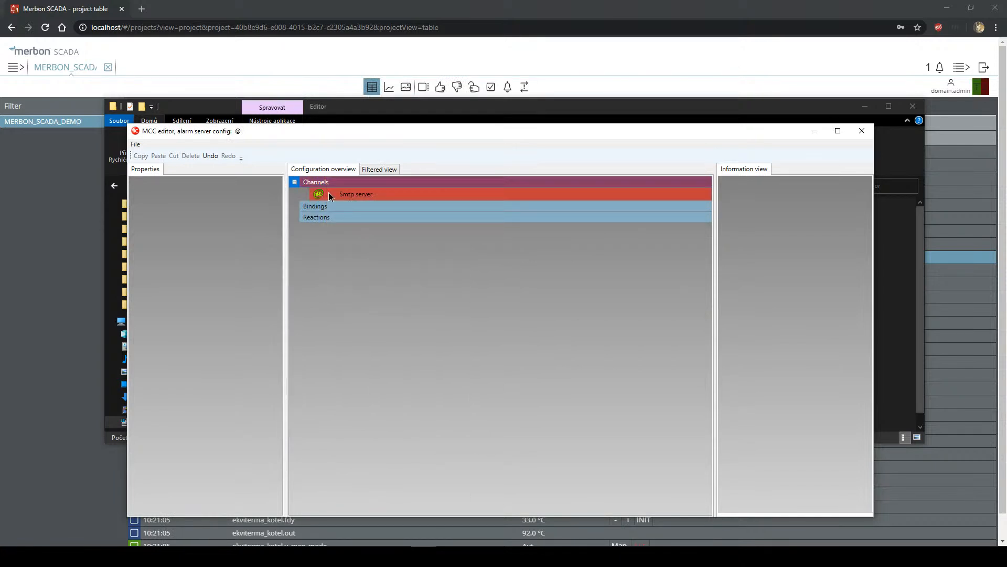
pyautogui.click(330, 195)
# Set the Smtp channel host to smtp.gmail.com and port to 587
pyautogui.click(224, 200)
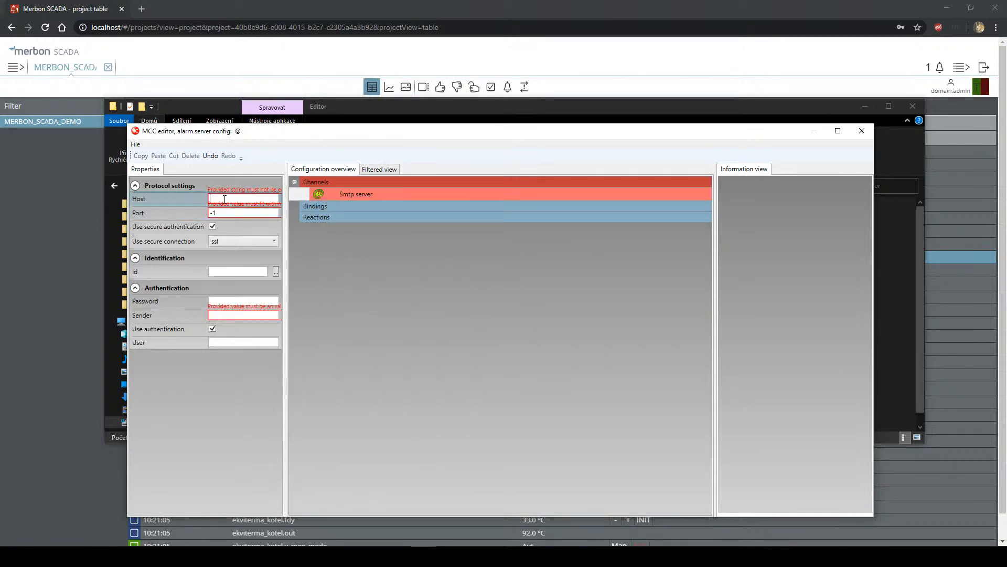
pyautogui.write('smtp')
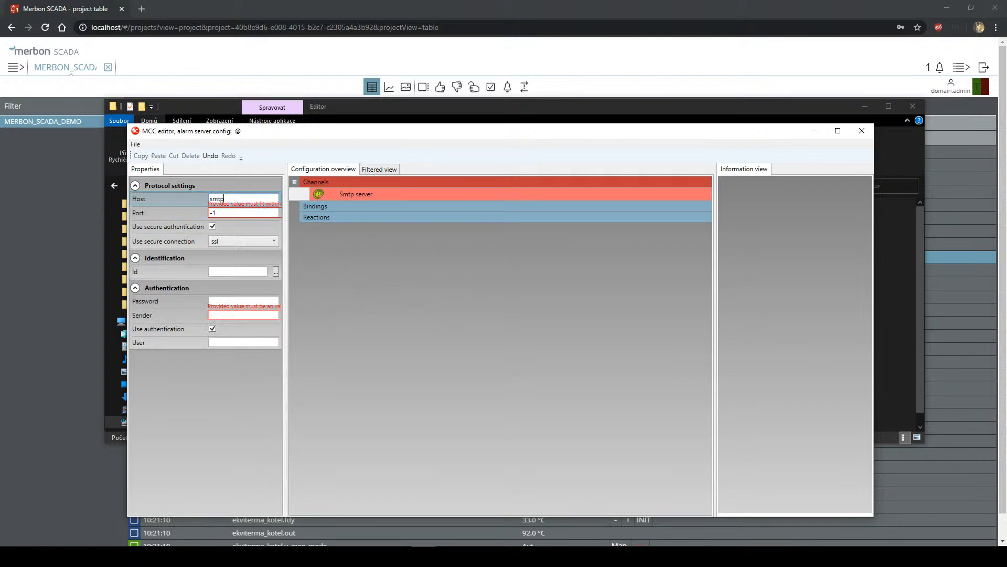
pyautogui.write('.gmail.com')
pyautogui.click(226, 213)
pyautogui.write('587')
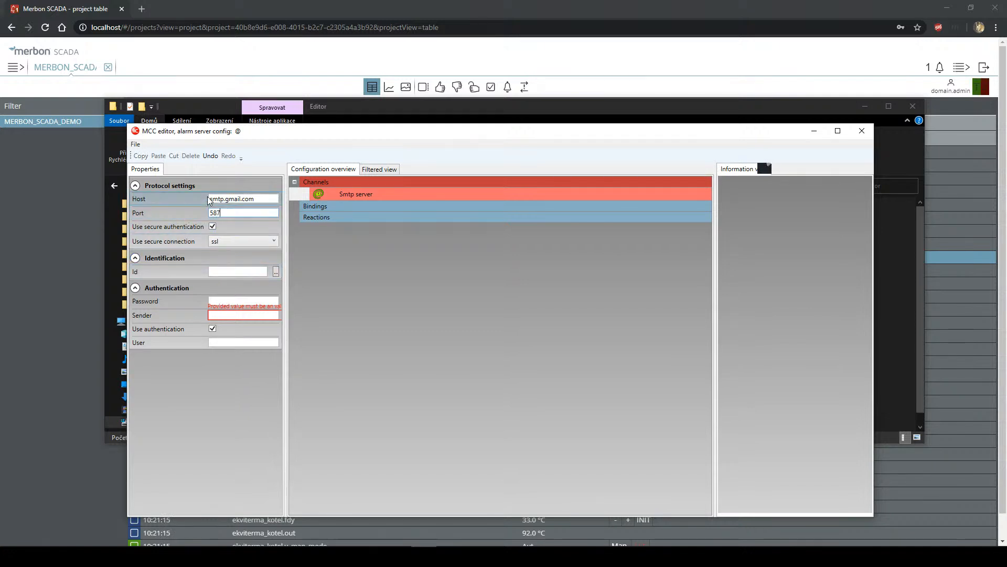
# Enter the sender Gmail address, paste it as the user, and type the account password
pyautogui.click(236, 315)
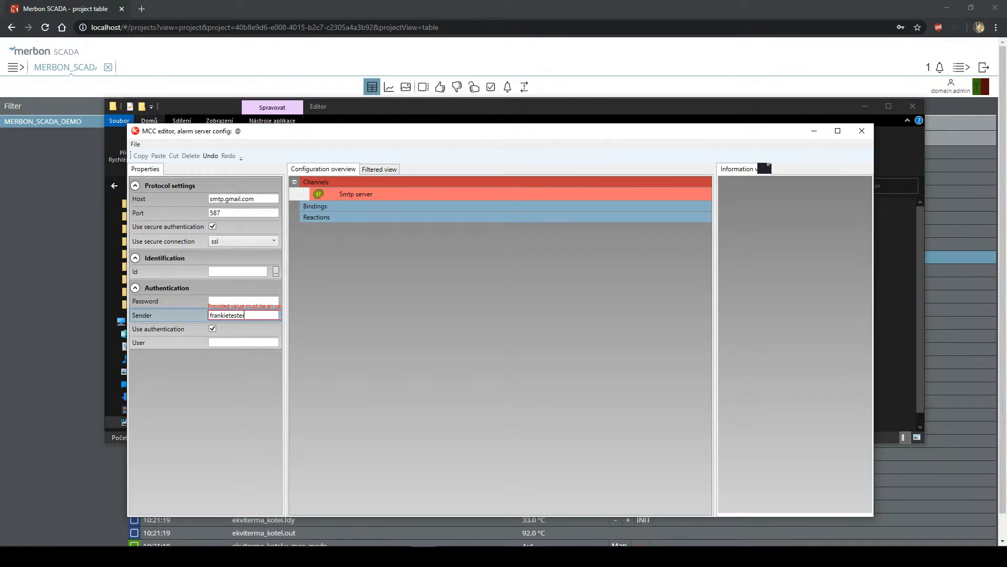
pyautogui.hotkey('ctrl', 'a')
pyautogui.hotkey('ctrl', 'c')
pyautogui.click(230, 341)
pyautogui.hotkey('ctrl', 'v')
pyautogui.click(231, 302)
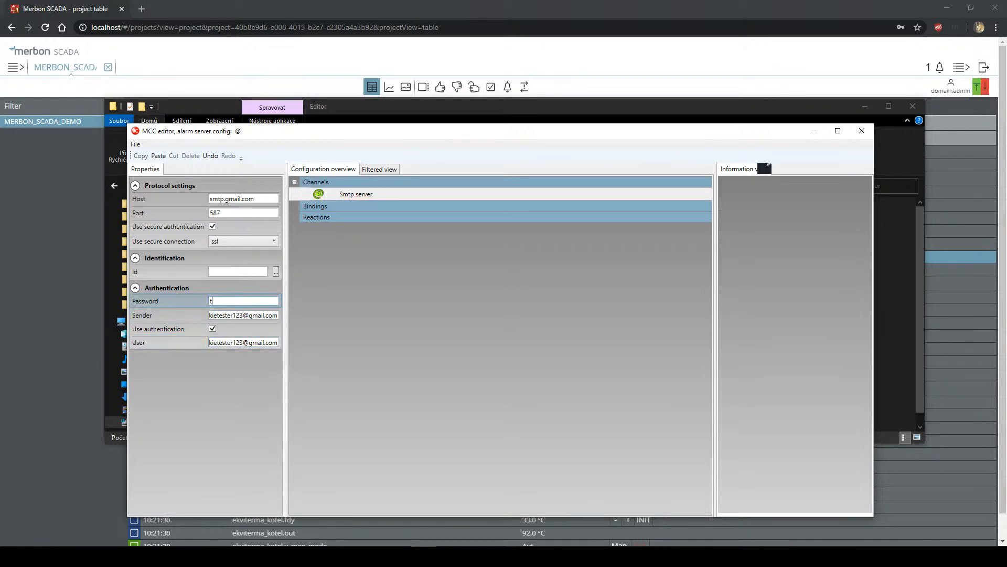
# Add a new binding under Bindings and open its tree identifier list
pyautogui.click(354, 209)
pyautogui.rightClick(344, 209)
pyautogui.click(367, 221)
pyautogui.click(294, 206)
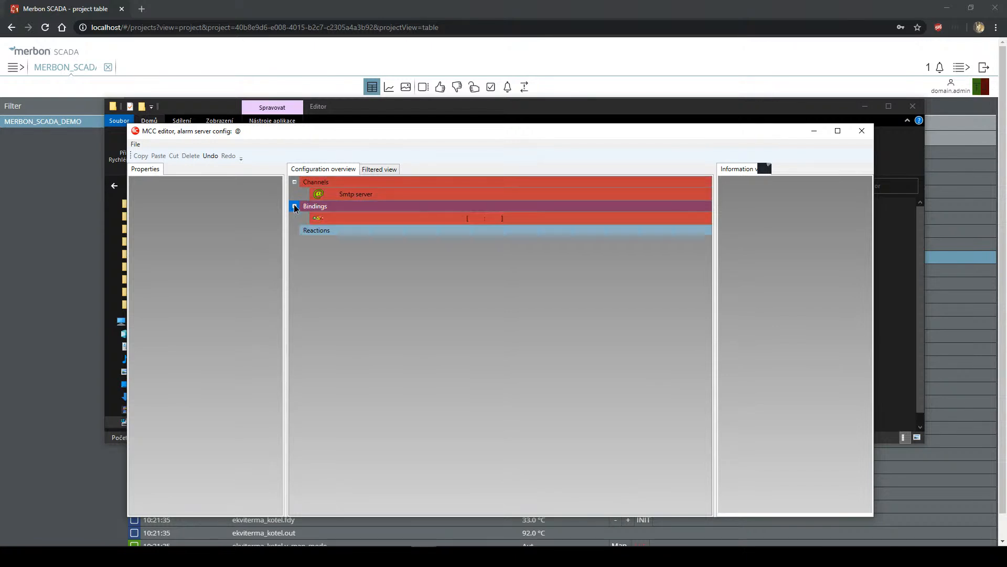
pyautogui.click(314, 217)
pyautogui.click(246, 272)
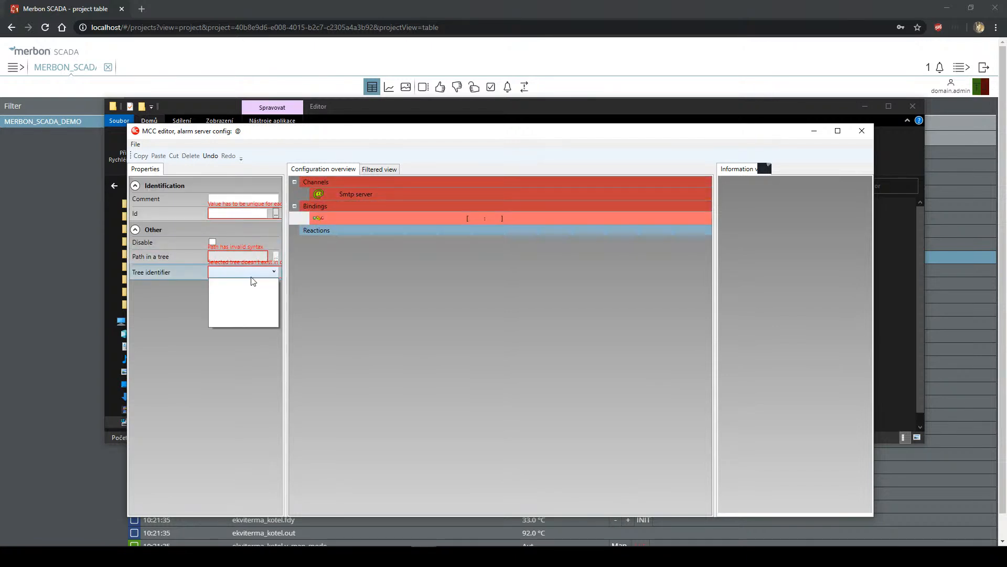
# Attempt saving to the server, then delete the incomplete binding causing the invalid-configuration error
pyautogui.click(135, 143)
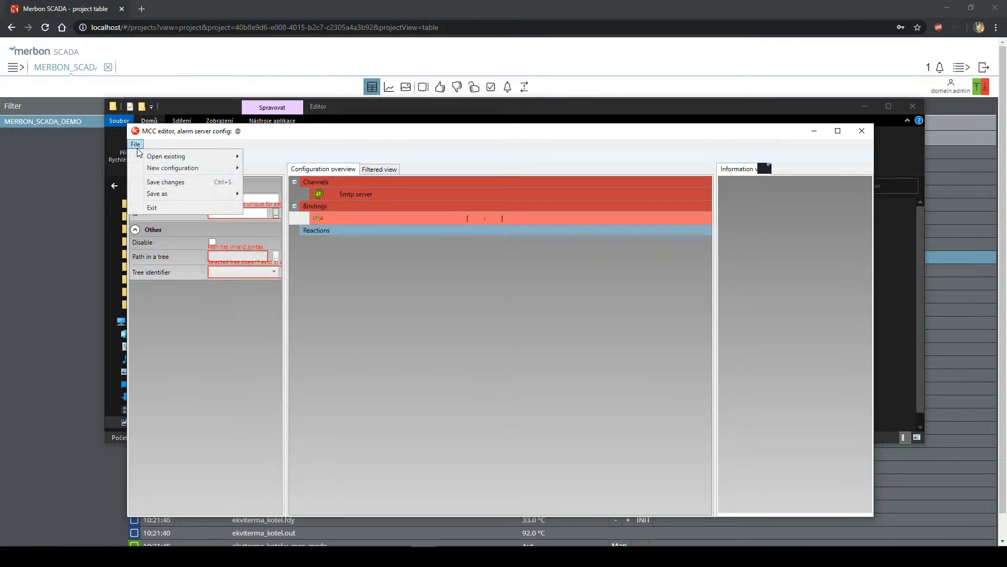
pyautogui.moveTo(181, 195)
pyautogui.click(317, 206)
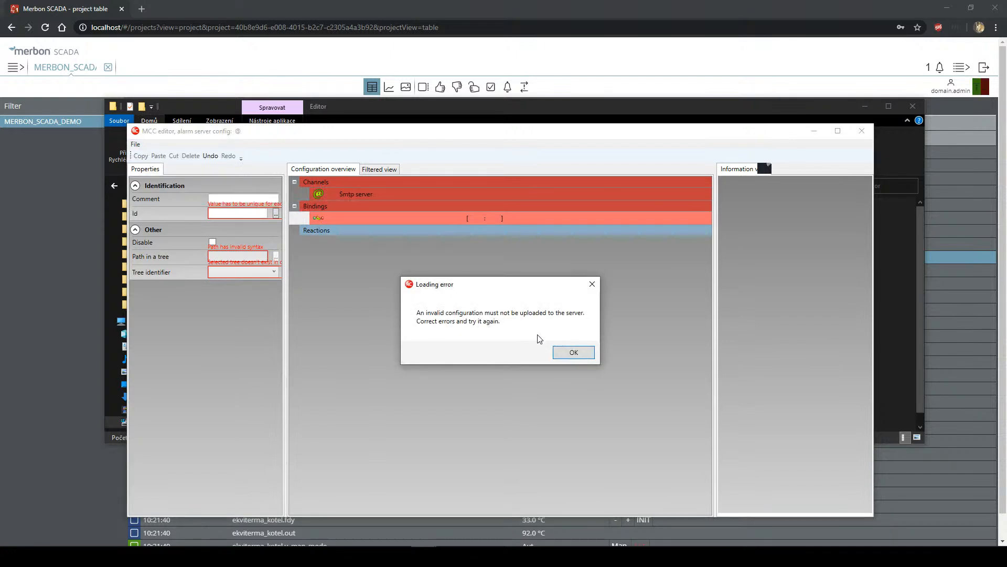
pyautogui.click(573, 352)
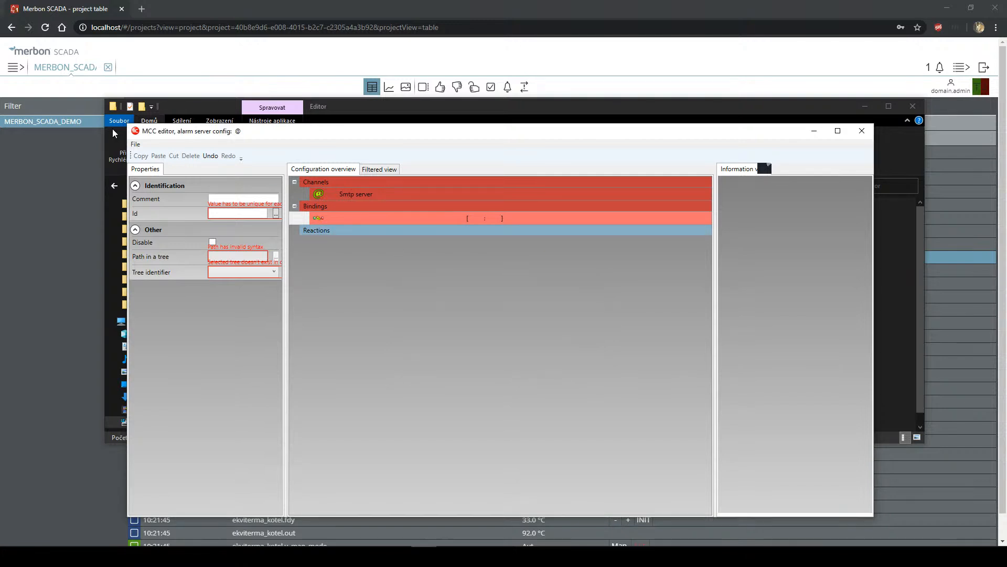
pyautogui.click(345, 221)
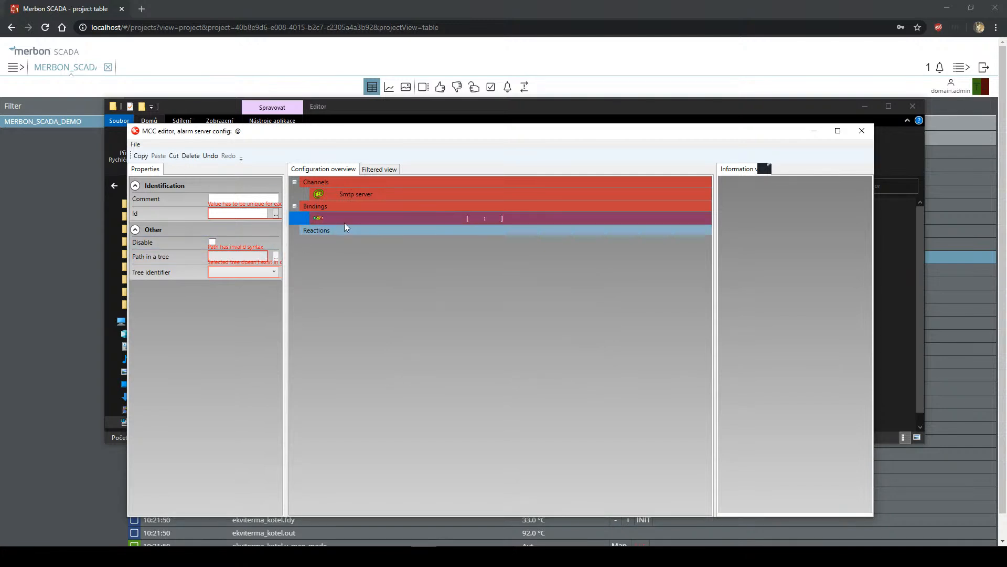
pyautogui.rightClick(346, 219)
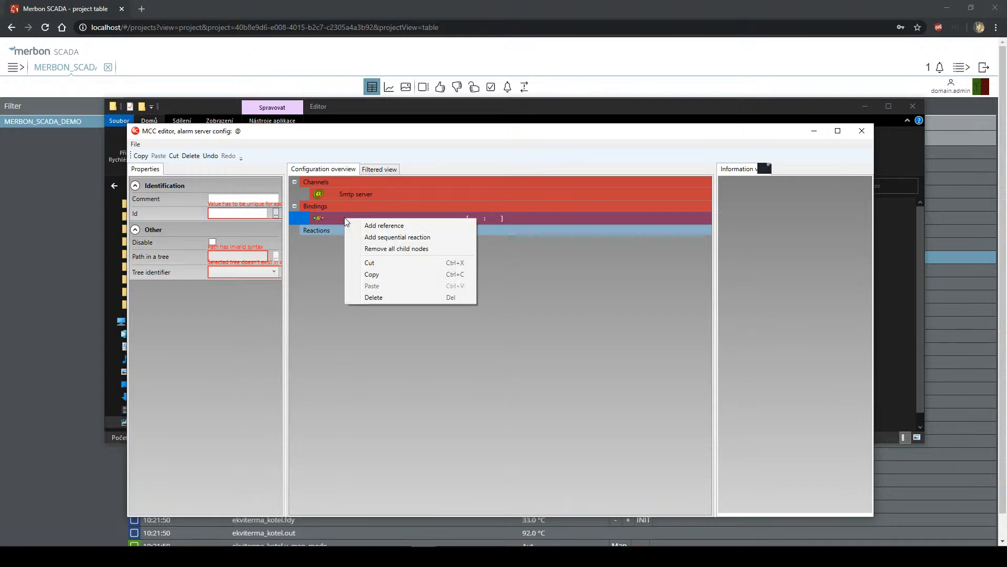
pyautogui.click(380, 298)
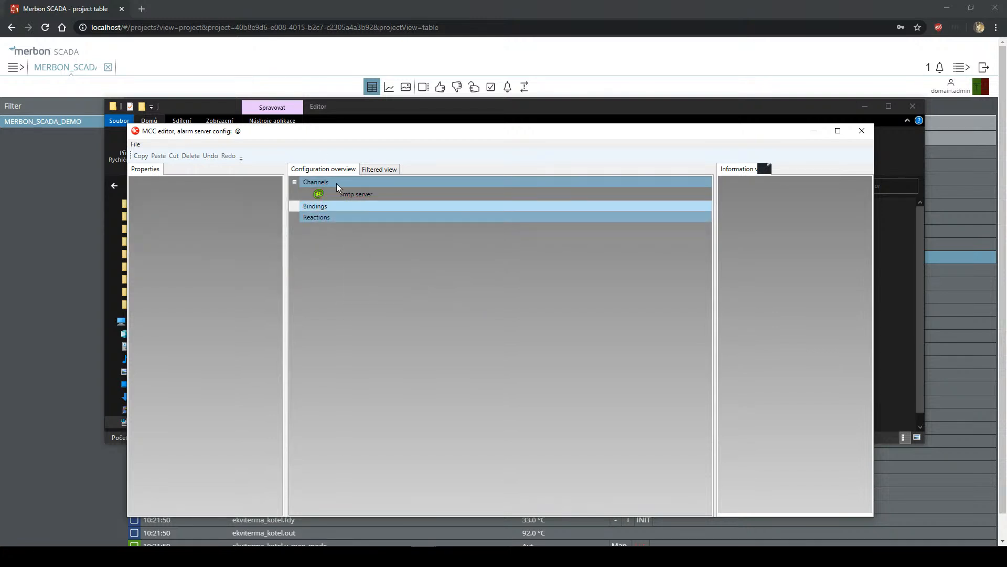
# Save the configuration to the server under client messaging_client
pyautogui.click(346, 193)
pyautogui.click(135, 144)
pyautogui.moveTo(168, 193)
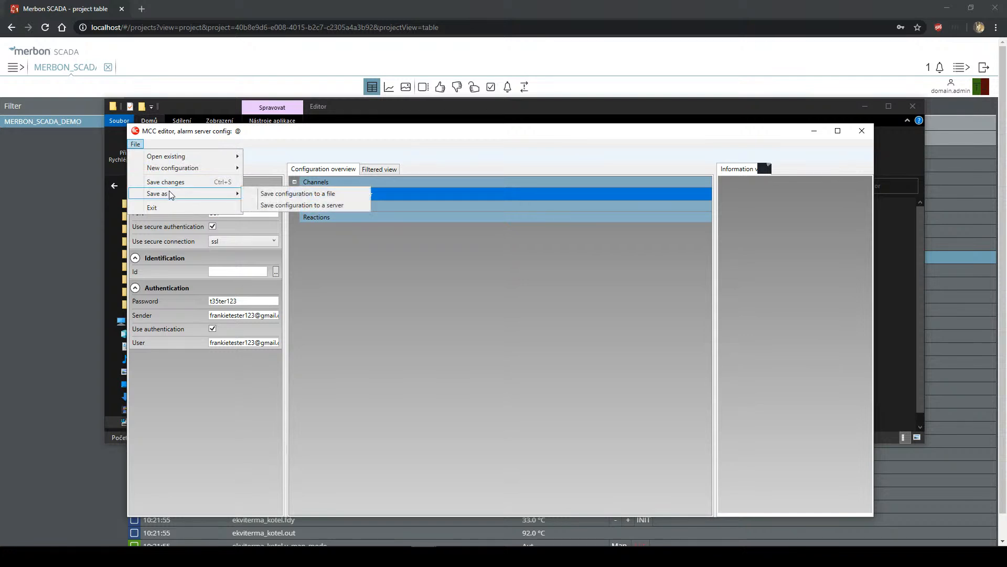
pyautogui.click(281, 205)
pyautogui.click(535, 388)
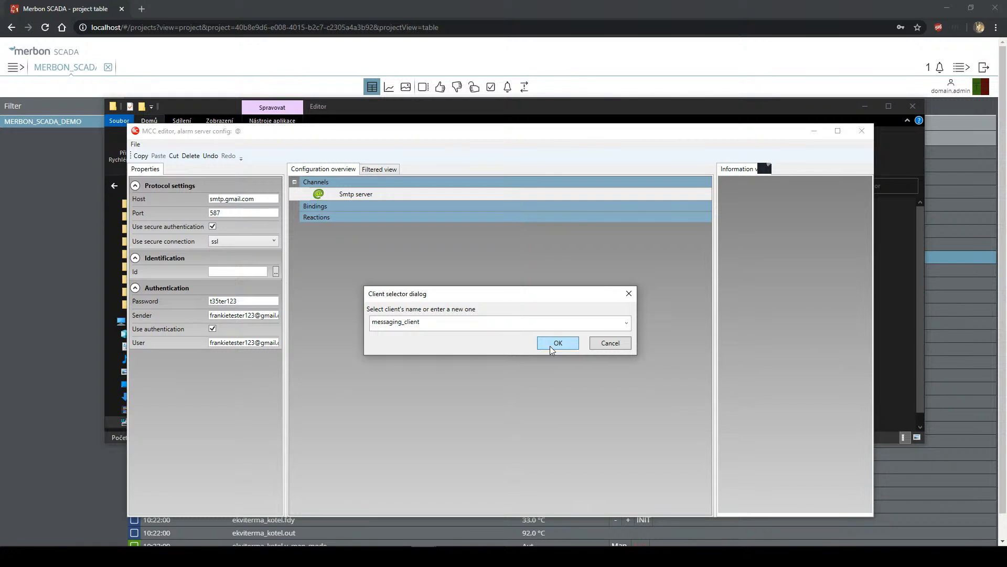
pyautogui.click(552, 343)
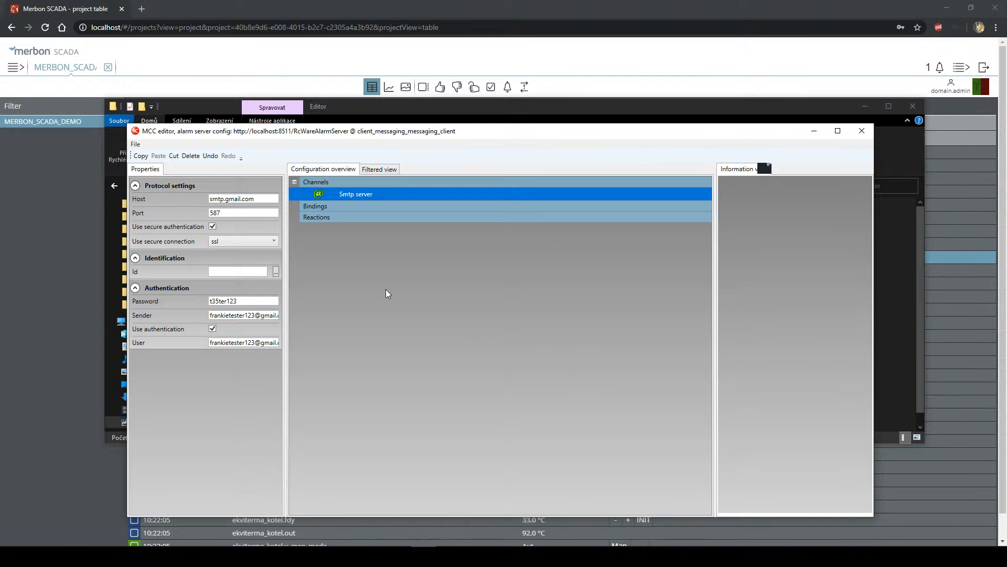
# Add a binding to the Demo tree point MERBONSCADA_DEMO > Skupina > merbonSCADA_demo.alarm
pyautogui.click(351, 206)
pyautogui.rightClick(348, 207)
pyautogui.click(367, 210)
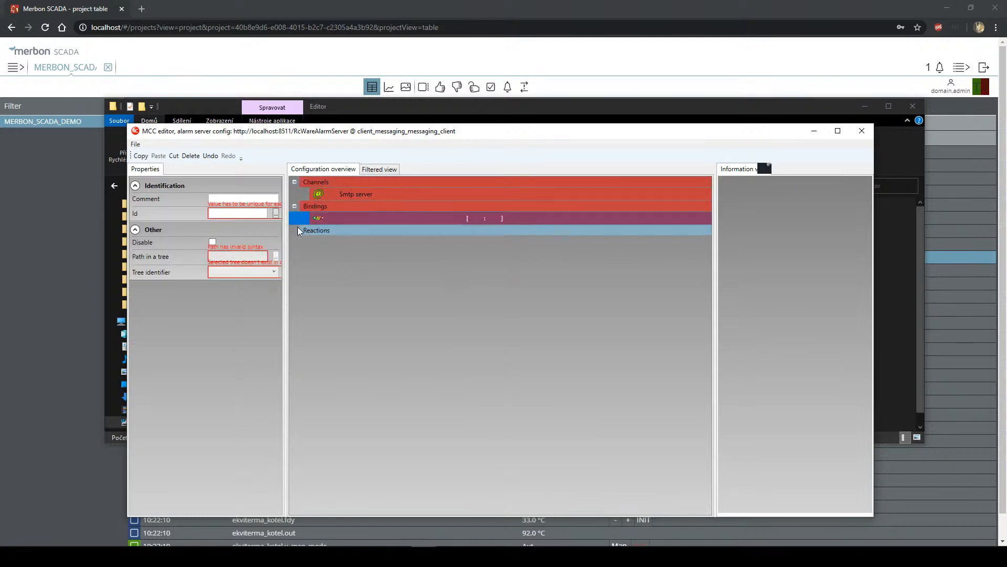
pyautogui.click(223, 273)
pyautogui.click(220, 284)
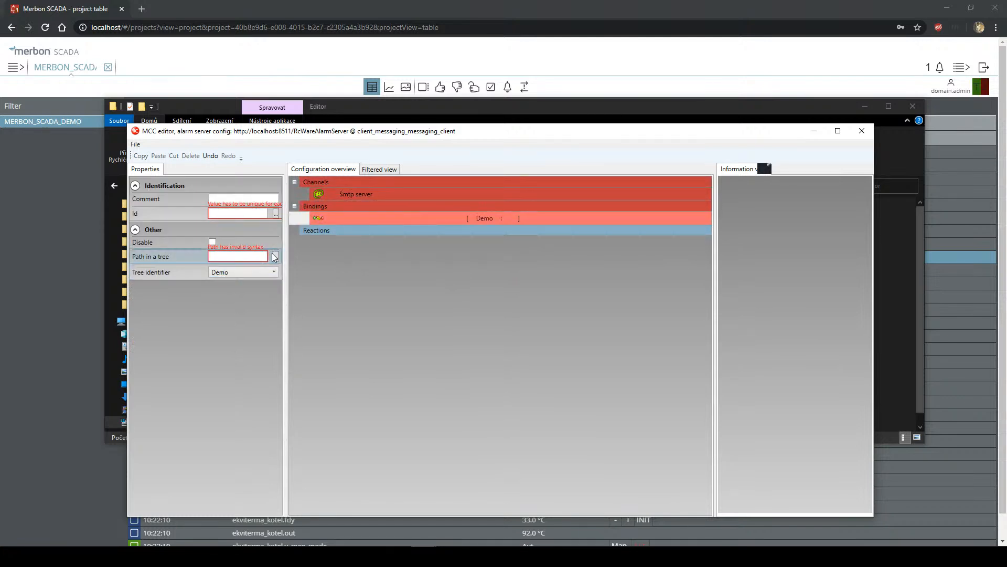
pyautogui.click(275, 257)
pyautogui.click(244, 193)
pyautogui.click(262, 207)
pyautogui.click(254, 206)
pyautogui.click(267, 221)
pyautogui.click(263, 220)
pyautogui.click(298, 236)
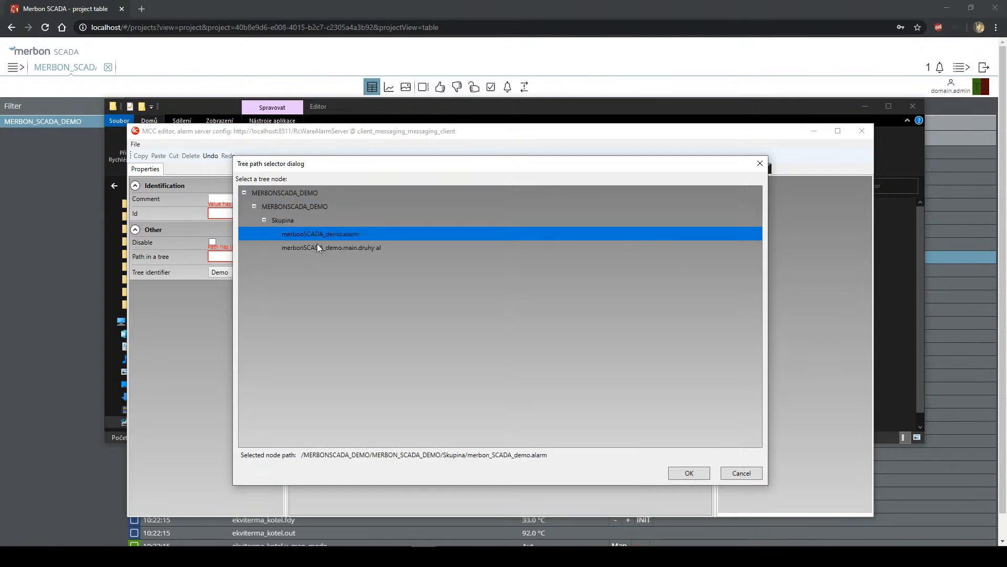
pyautogui.click(689, 474)
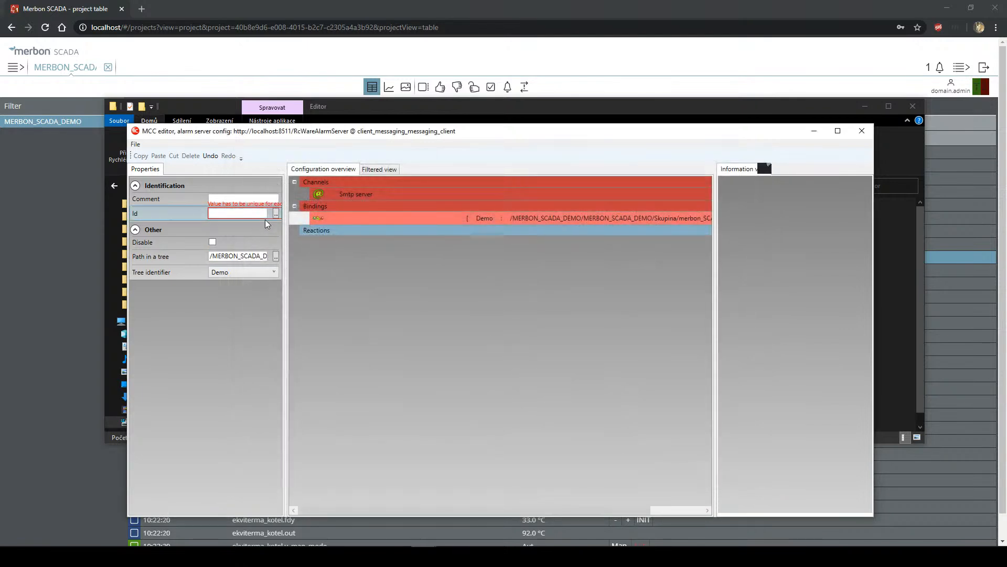
# Add a sequential reaction to the alarm binding
pyautogui.rightClick(336, 220)
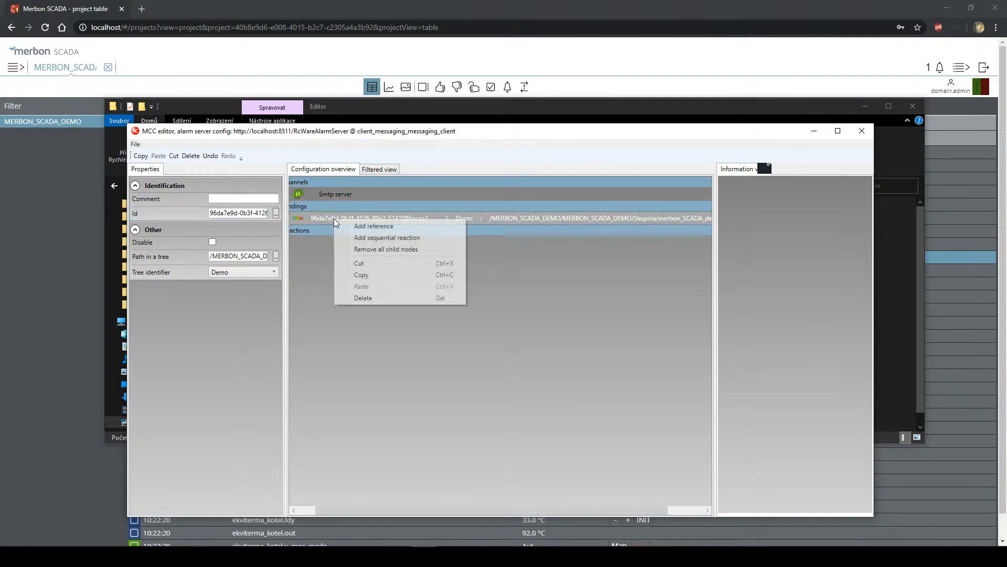
pyautogui.click(365, 238)
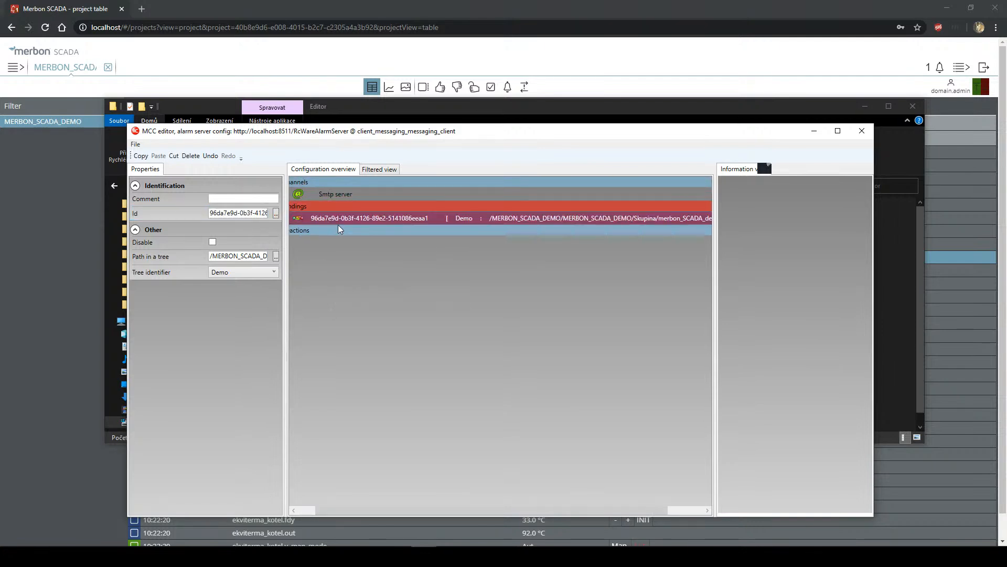
pyautogui.moveTo(718, 250); pyautogui.dragTo(823, 250)
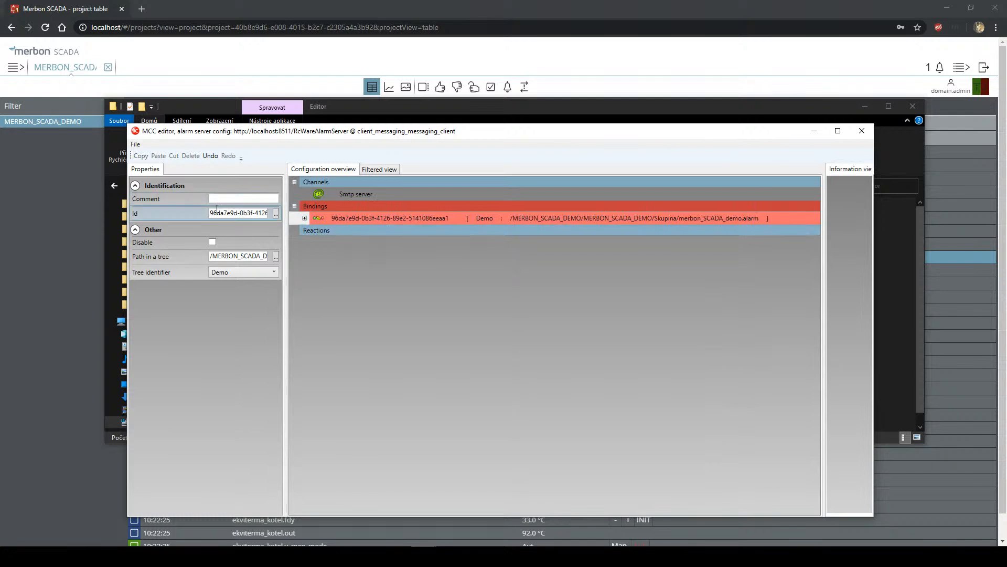
pyautogui.click(304, 218)
pyautogui.click(345, 232)
pyautogui.rightClick(345, 231)
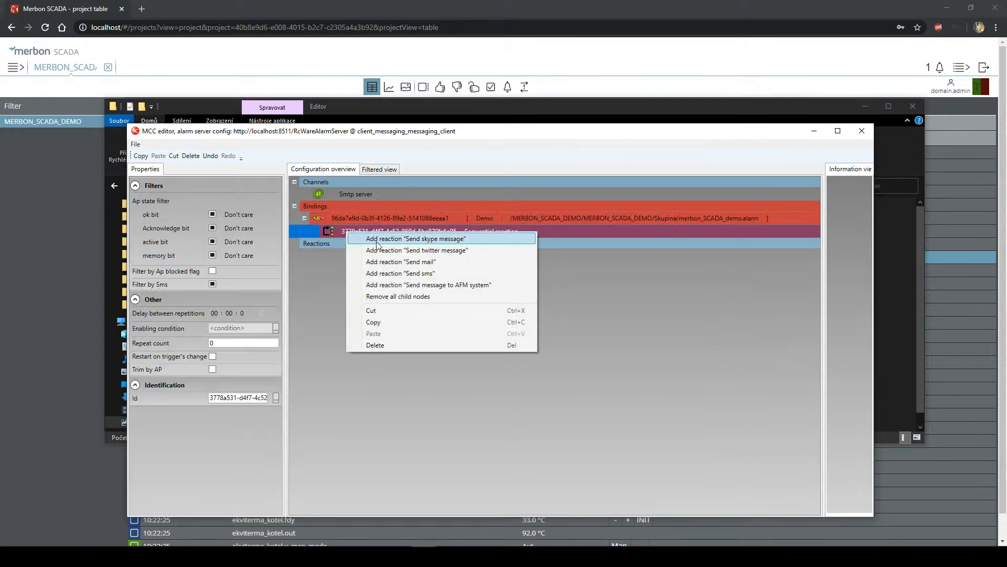
pyautogui.click(213, 241)
# Set active bit Set, acknowledge bit Not set, restart on trigger change, repeat count 1
pyautogui.click(213, 241)
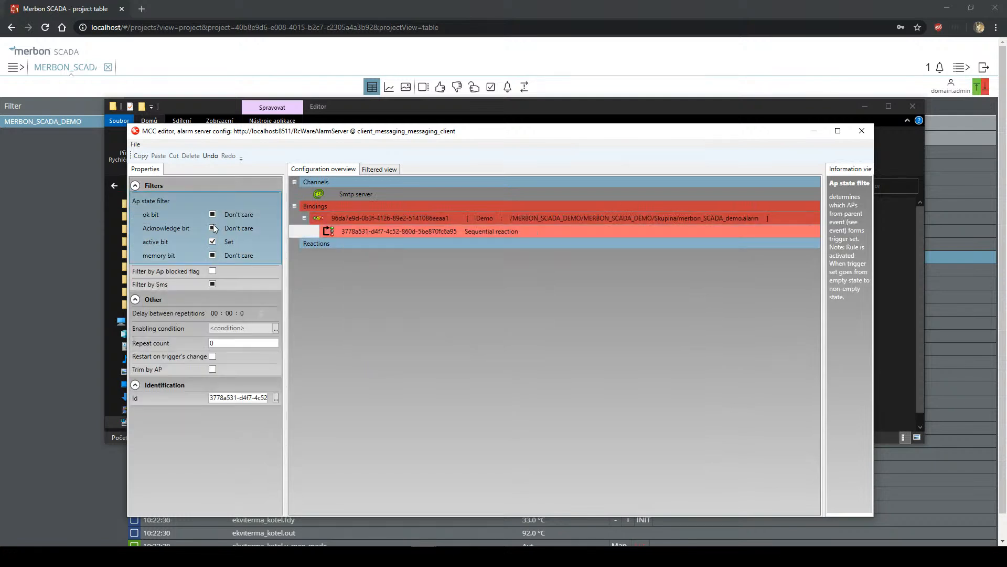
pyautogui.click(213, 227)
pyautogui.click(213, 227)
pyautogui.click(212, 357)
pyautogui.doubleClick(215, 343)
pyautogui.write('1')
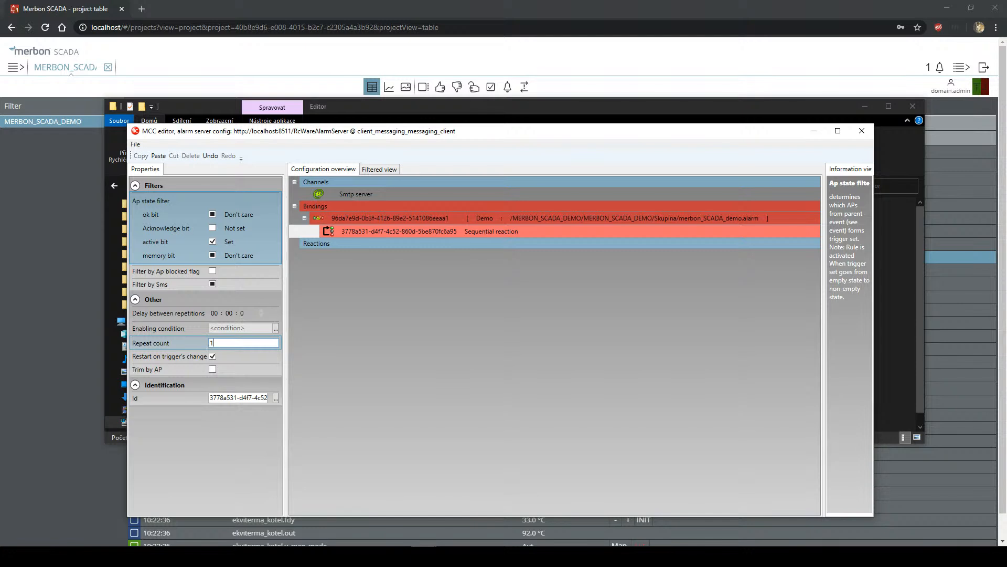
pyautogui.click(427, 293)
# Add a message reaction beneath the sequential reaction
pyautogui.rightClick(345, 231)
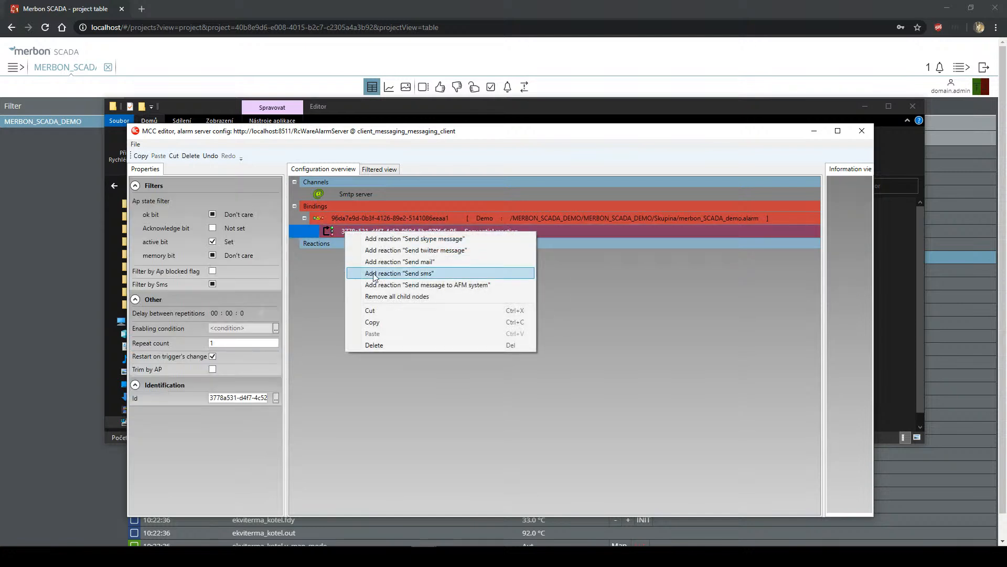
pyautogui.click(373, 275)
pyautogui.click(344, 245)
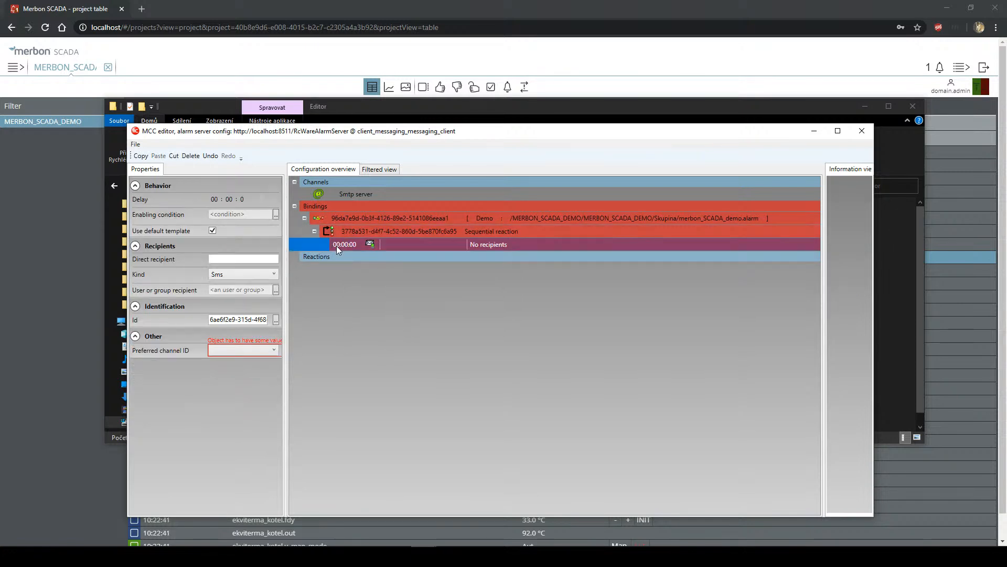
pyautogui.click(383, 232)
pyautogui.rightClick(383, 232)
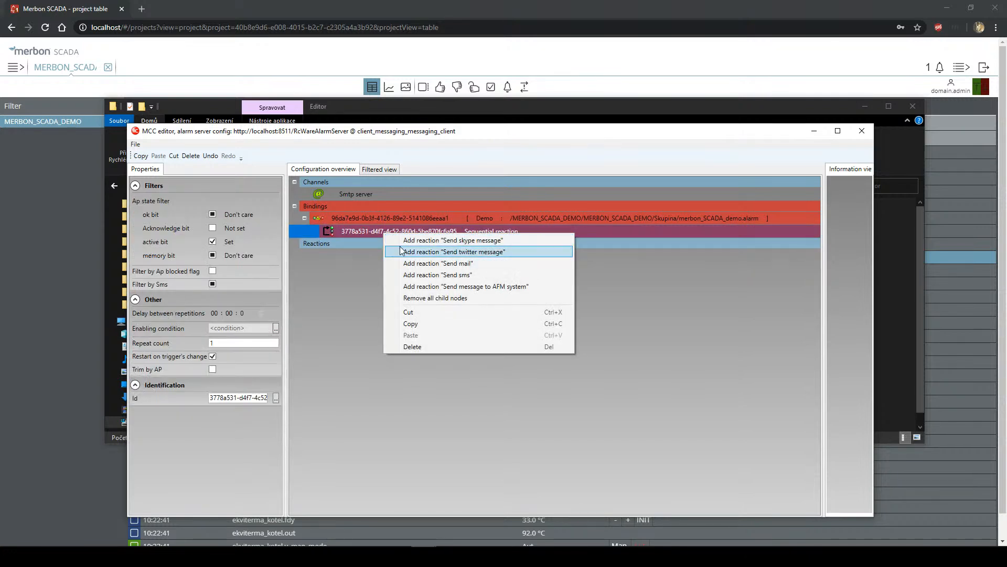
pyautogui.click(416, 272)
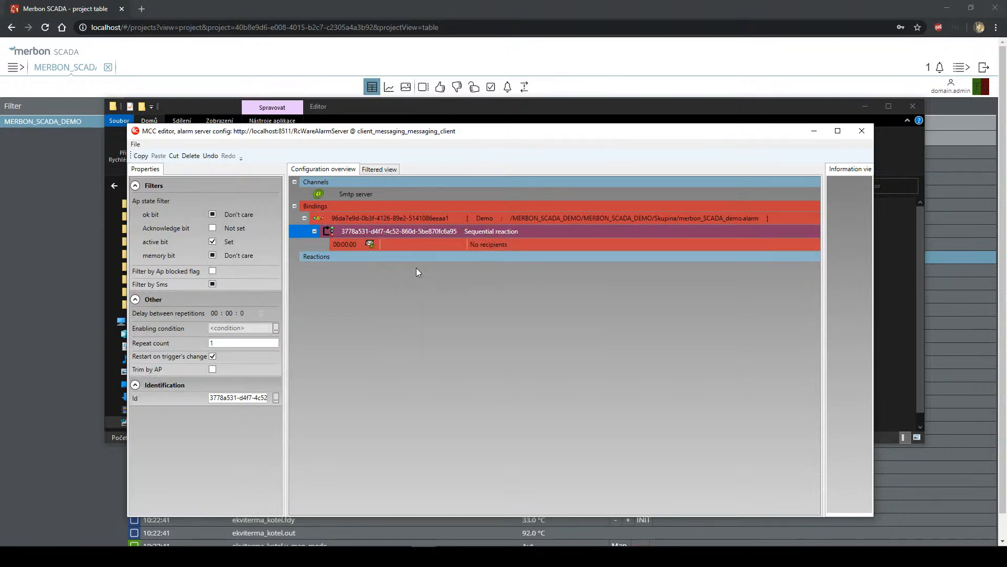
# Set the mail reaction's preferred channel to the Smtp channel and enter a recipient's e-mail as direct recipient
pyautogui.click(342, 244)
pyautogui.click(242, 350)
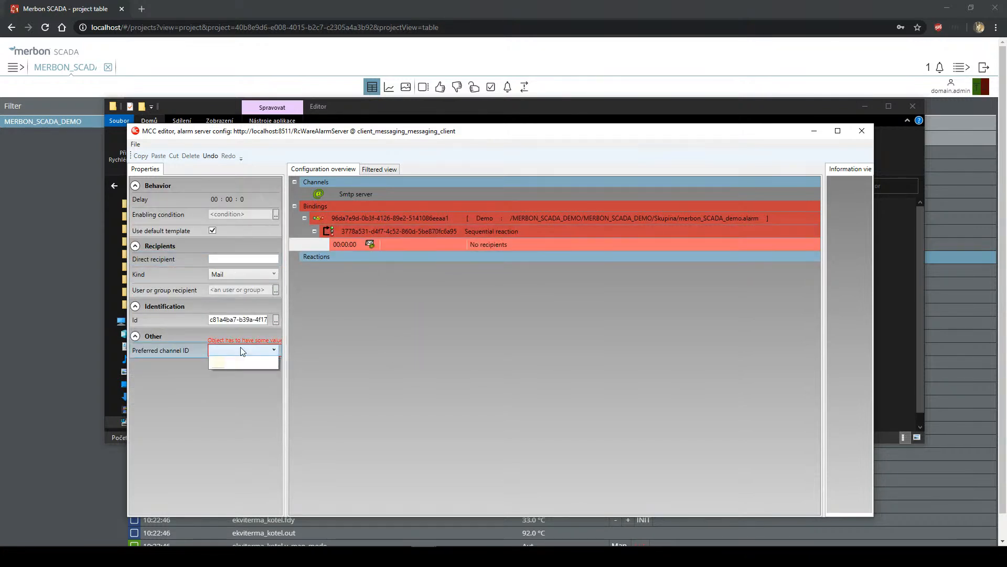
pyautogui.click(247, 373)
pyautogui.click(351, 235)
pyautogui.click(366, 244)
pyautogui.click(242, 259)
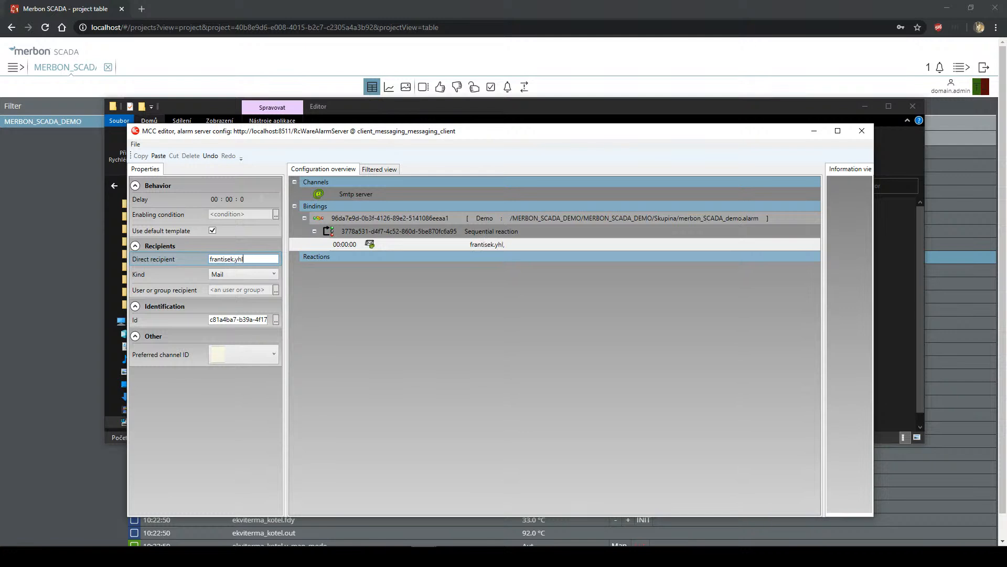
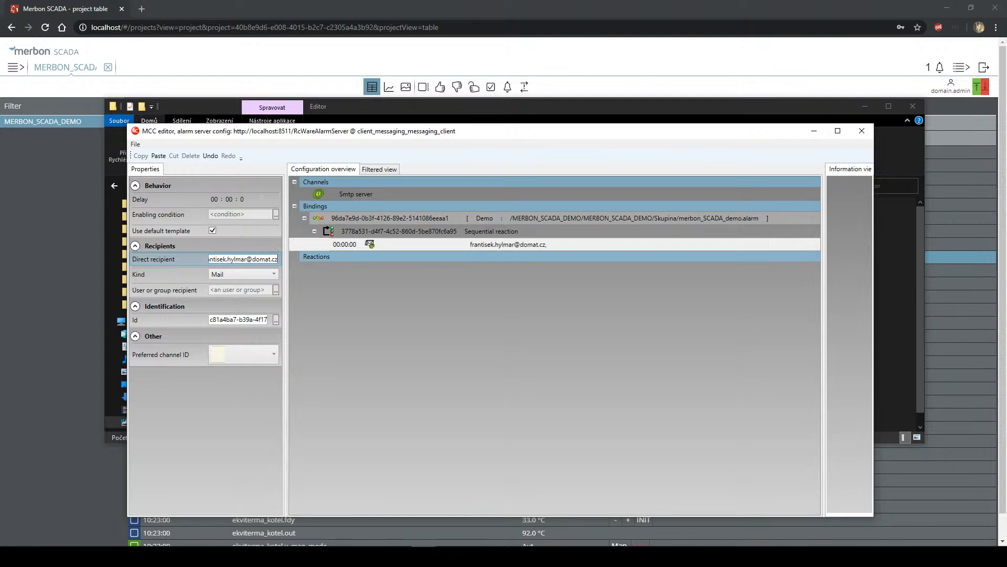
# Save the mail-reaction configuration to the server under messaging_client, then bring up Windows Services
pyautogui.click(135, 144)
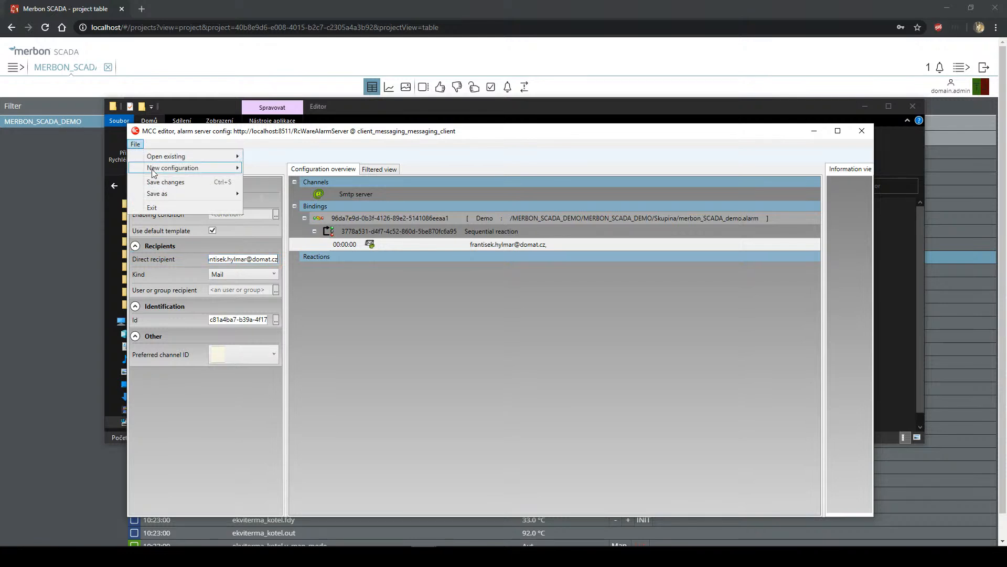
pyautogui.moveTo(167, 194)
pyautogui.click(266, 205)
pyautogui.click(537, 389)
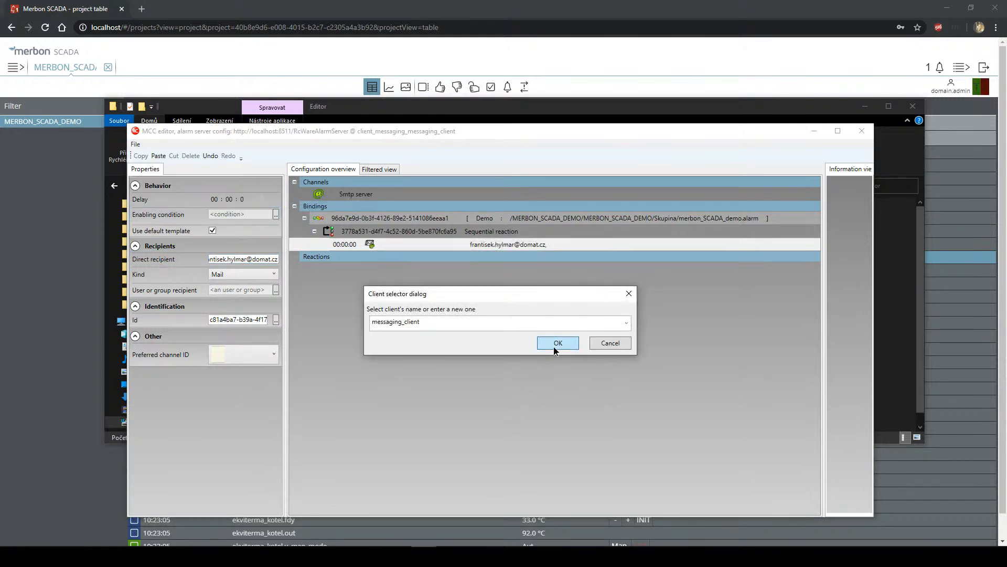
pyautogui.click(554, 349)
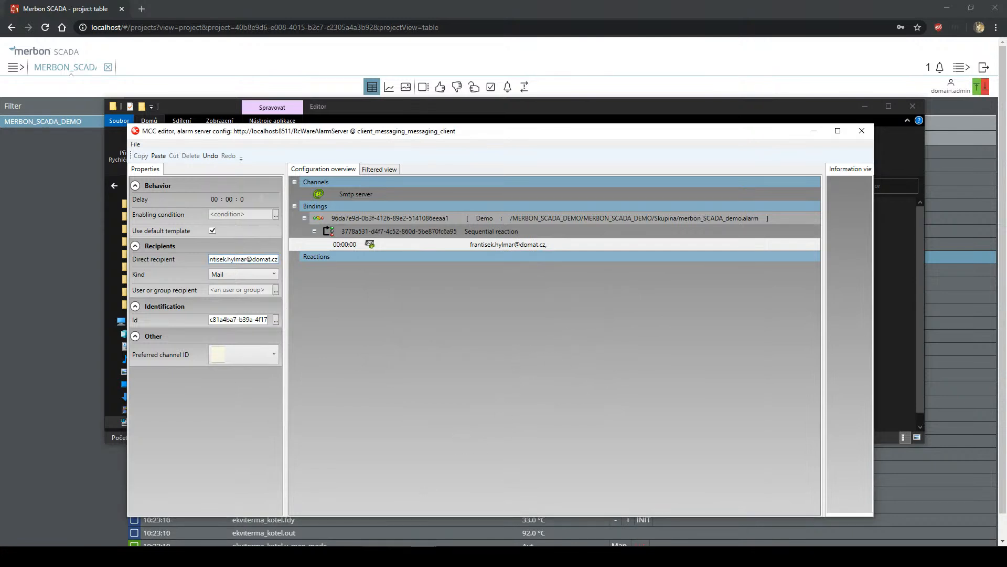
pyautogui.click(424, 556)
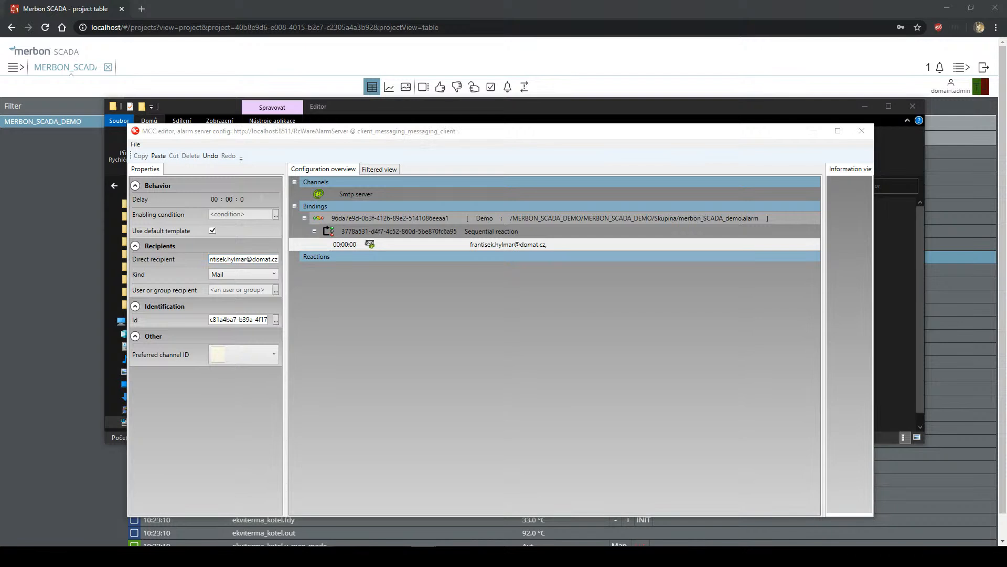
pyautogui.click(440, 284)
# Restart the Merbon Messaging Server service to load the new configuration
pyautogui.press('m')
pyautogui.press('m')
pyautogui.press('m')
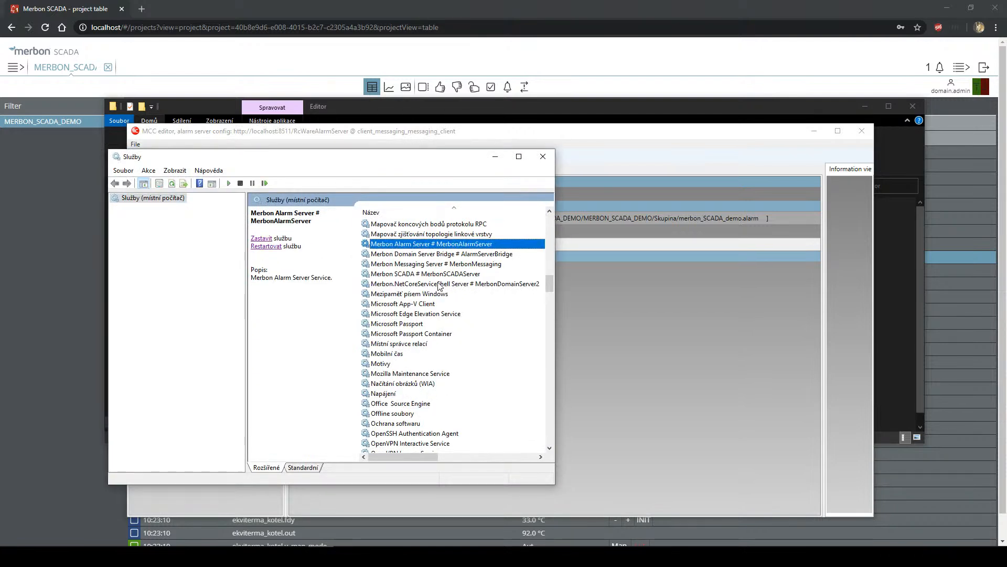
pyautogui.click(388, 261)
pyautogui.click(264, 239)
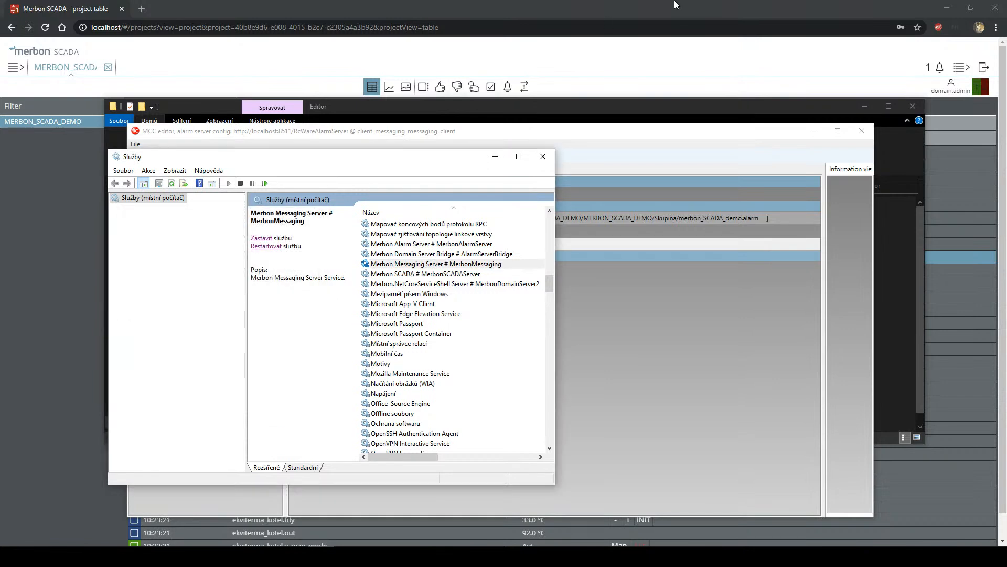
pyautogui.click(639, 87)
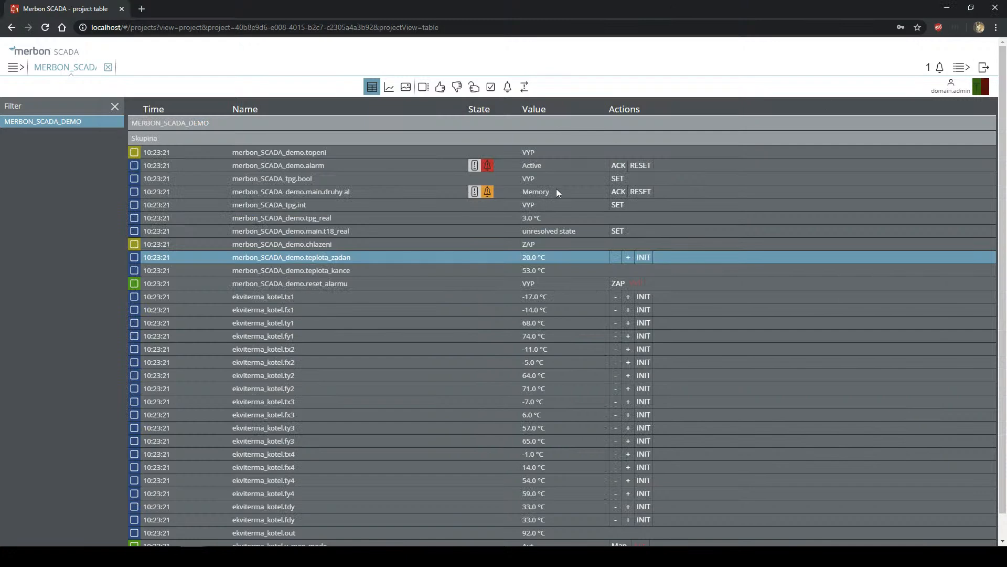
# Change teplota_zadan to 2.0 °C, reset merbon_SCADA_demo.alarm, and close all alarm pop-ups
pyautogui.click(643, 257)
pyautogui.click(644, 254)
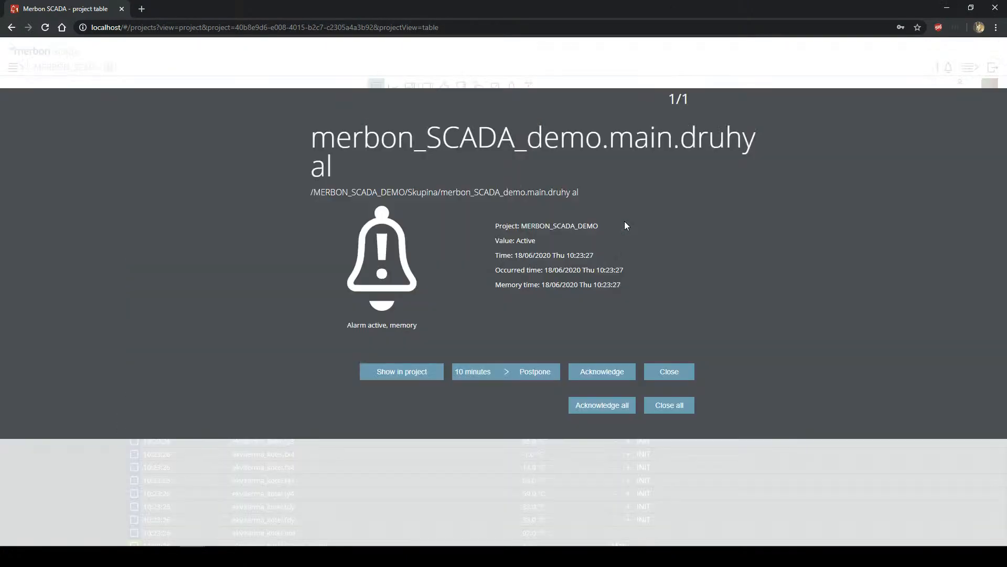
pyautogui.click(670, 405)
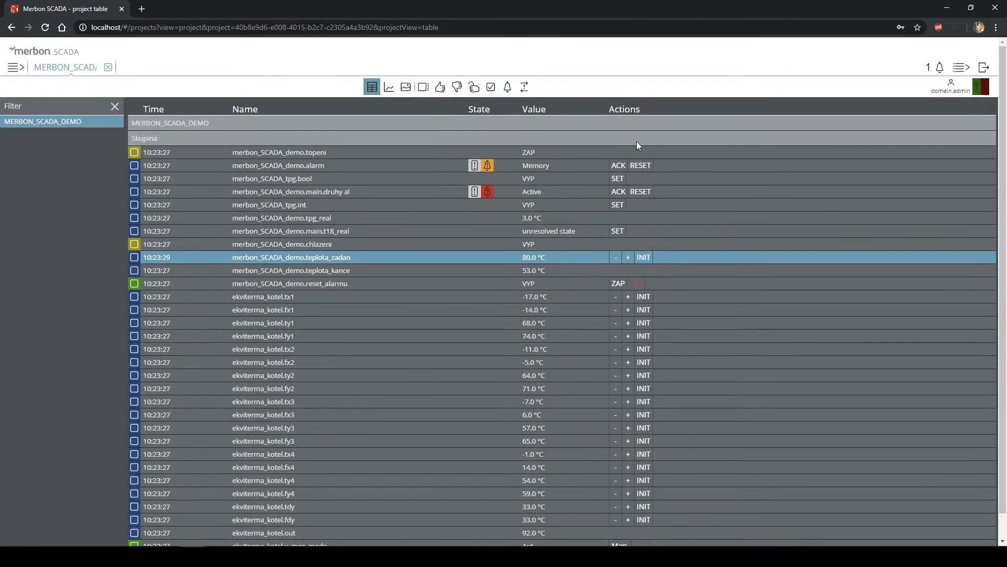
pyautogui.click(640, 167)
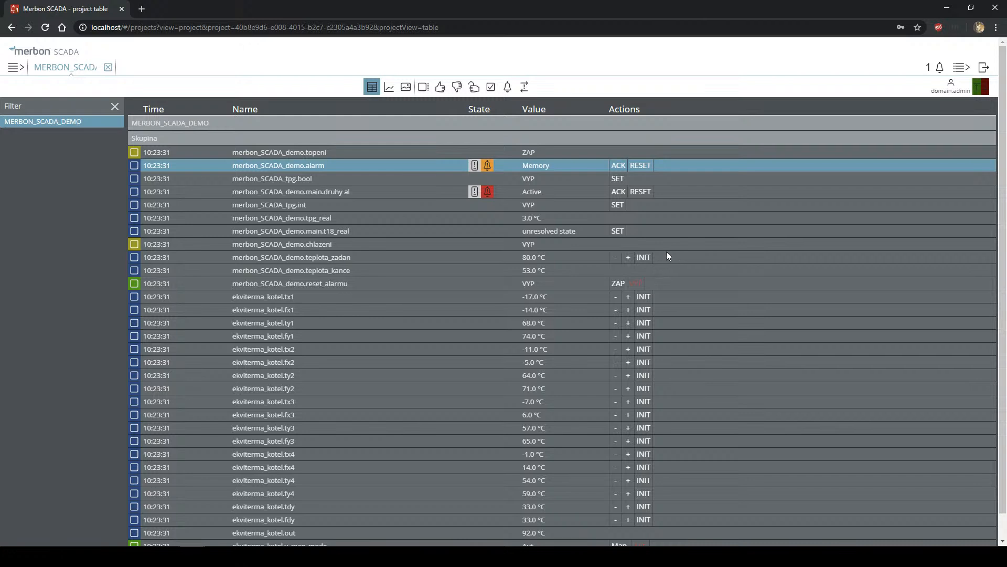
pyautogui.click(644, 257)
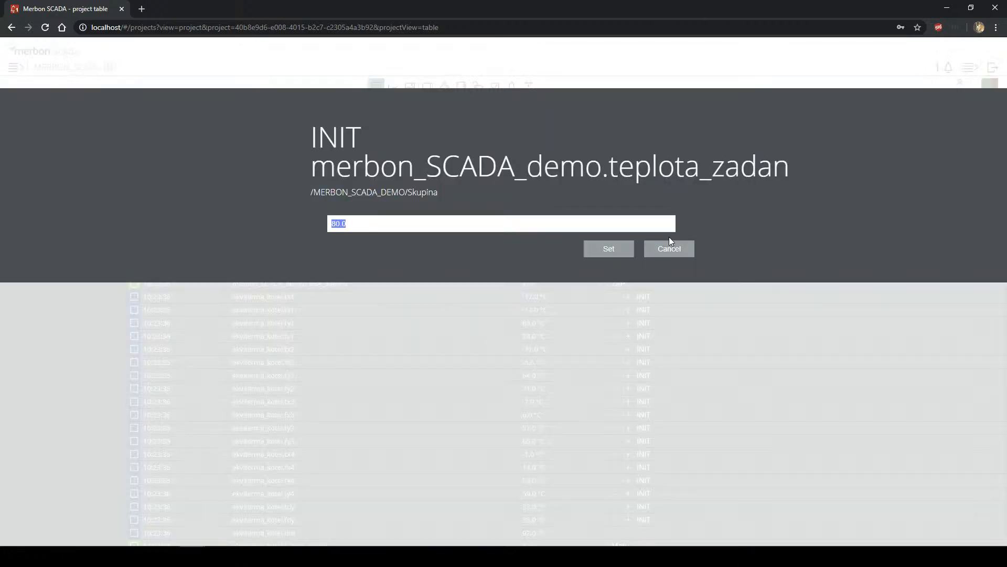
pyautogui.click(670, 240)
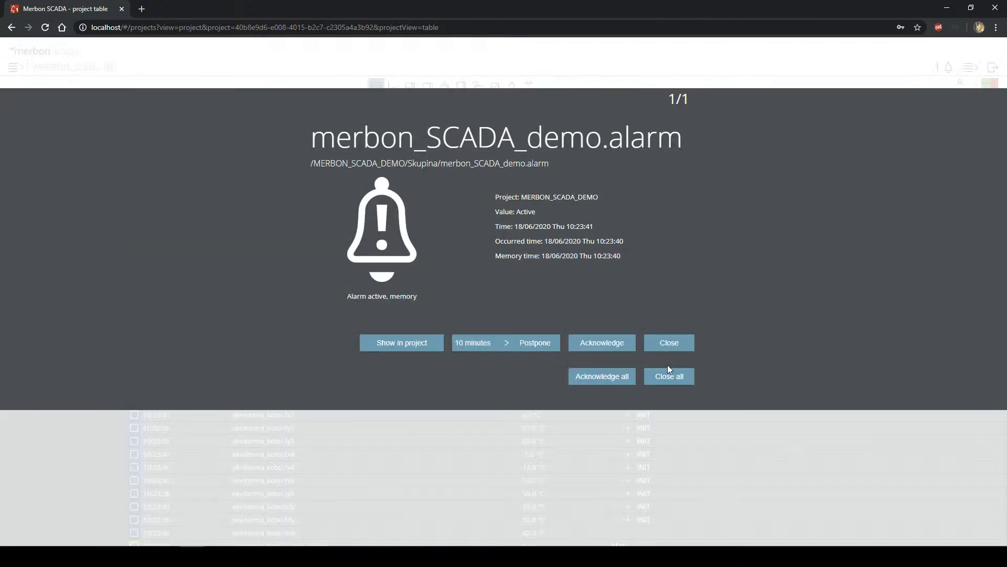
pyautogui.click(673, 377)
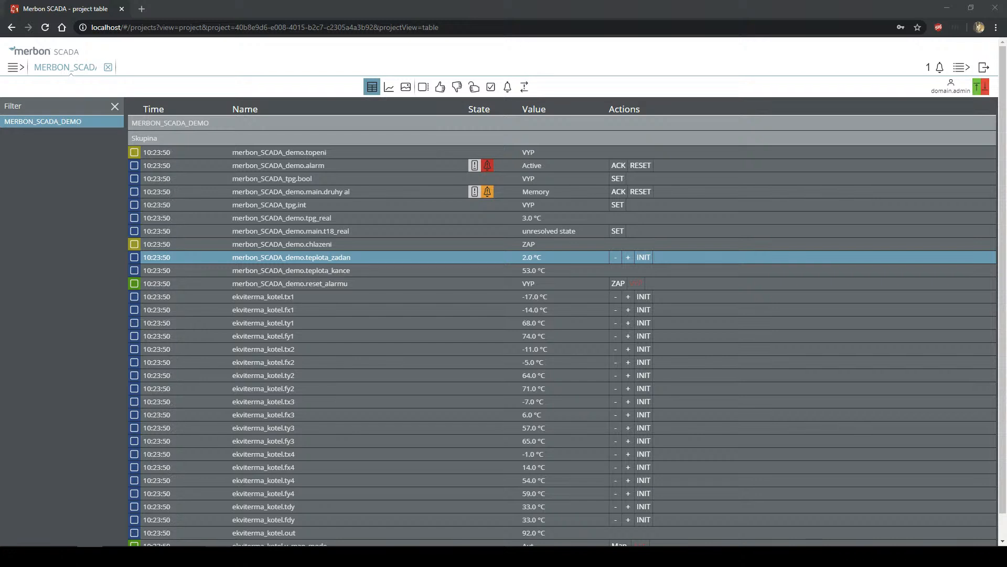
pyautogui.click(218, 556)
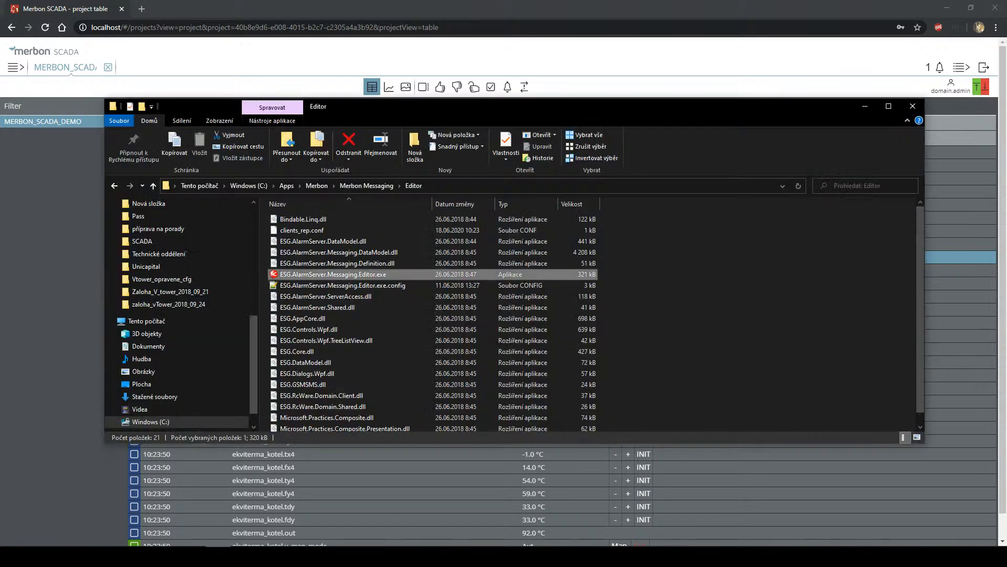
# Open log.txt in the Merbon Messaging Server folder to check the sent messages
pyautogui.click(367, 186)
pyautogui.doubleClick(328, 244)
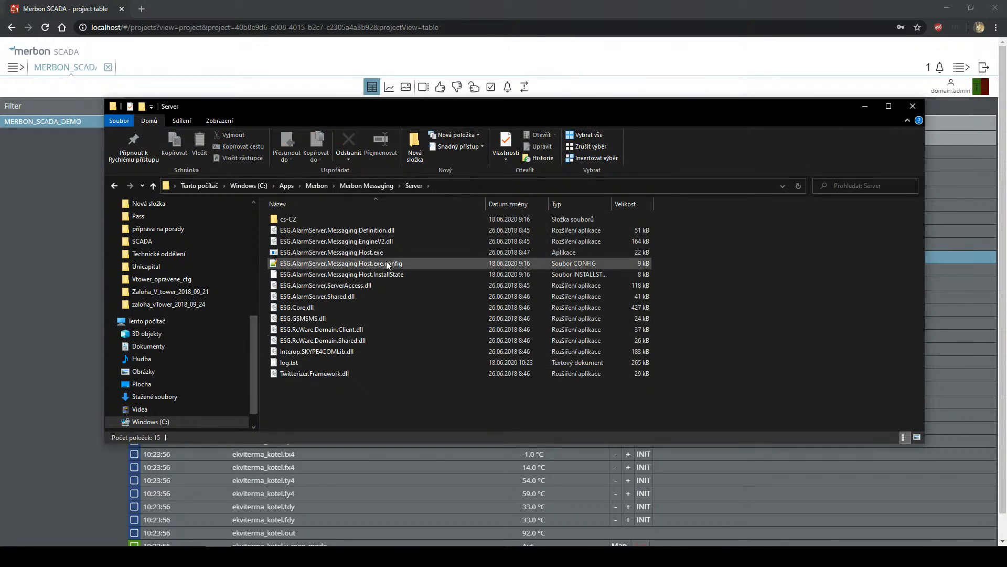
pyautogui.click(312, 366)
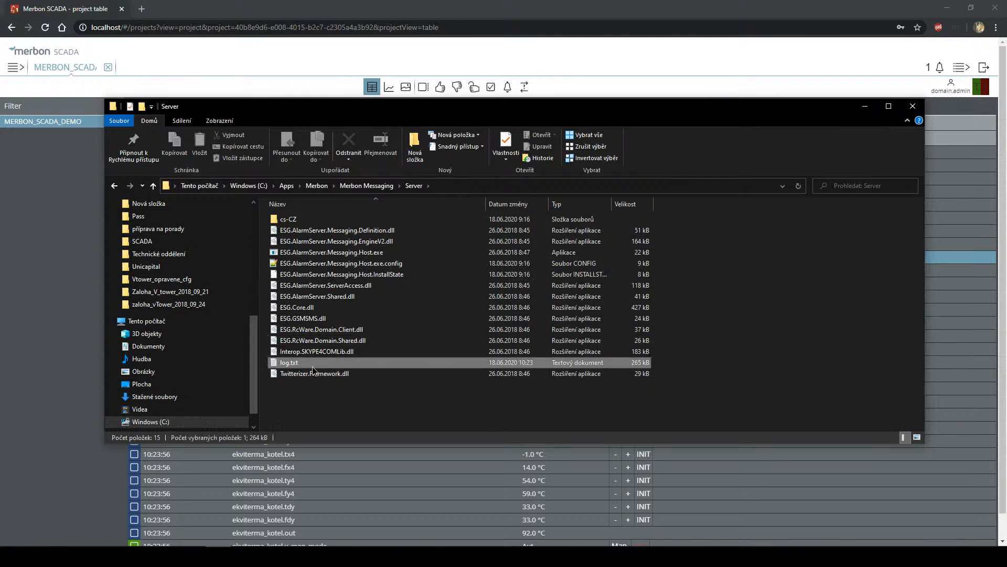
pyautogui.doubleClick(312, 367)
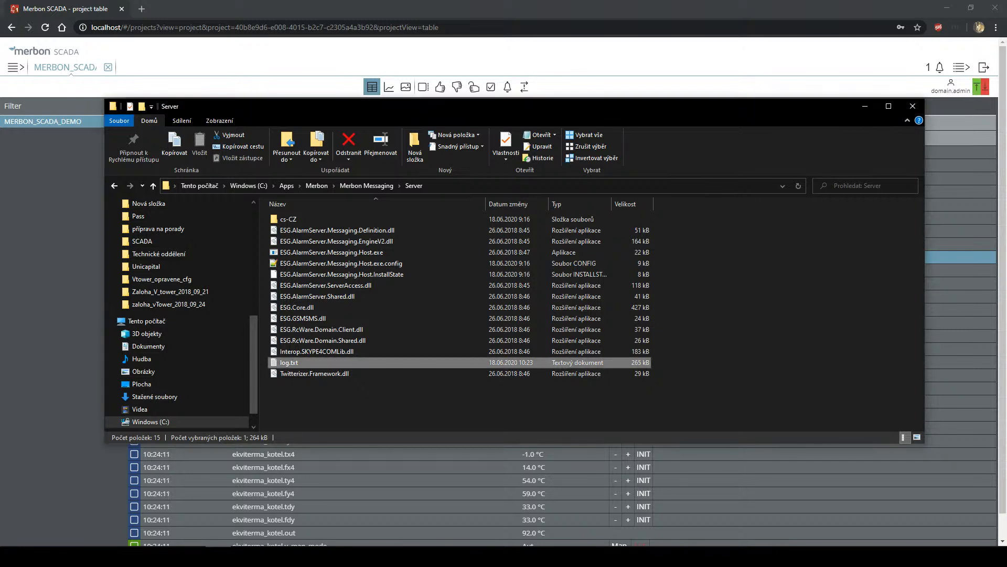
# Launch ESG.AlarmServer.Messaging.Editor.exe from the Merbon Messaging Editor folder
pyautogui.click(357, 185)
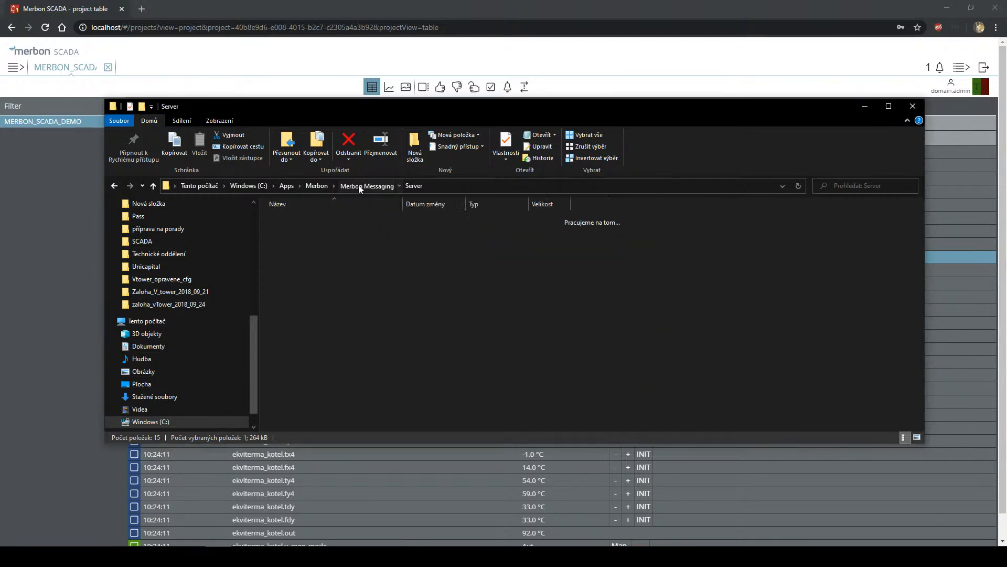
pyautogui.doubleClick(293, 230)
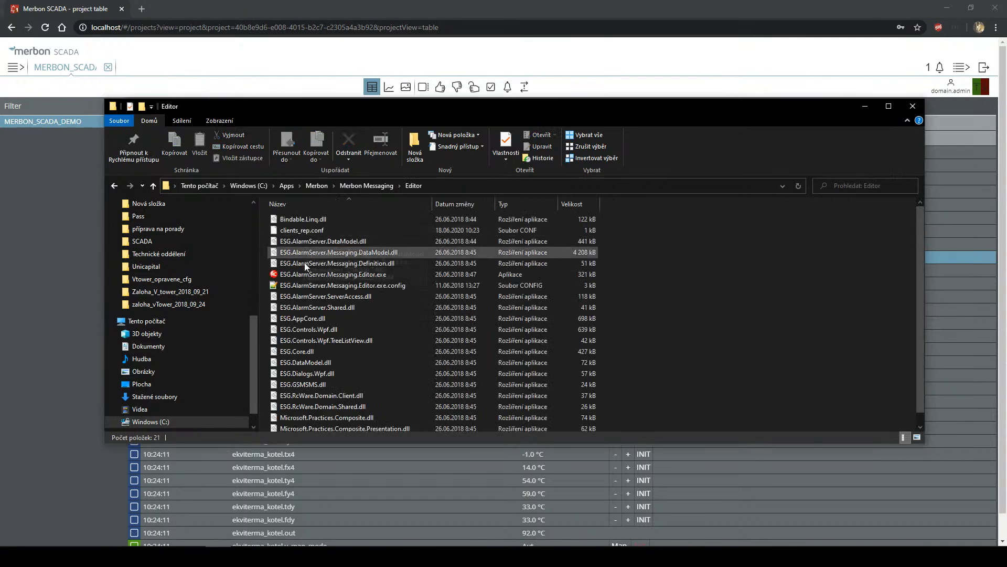
pyautogui.click(305, 274)
pyautogui.doubleClick(305, 281)
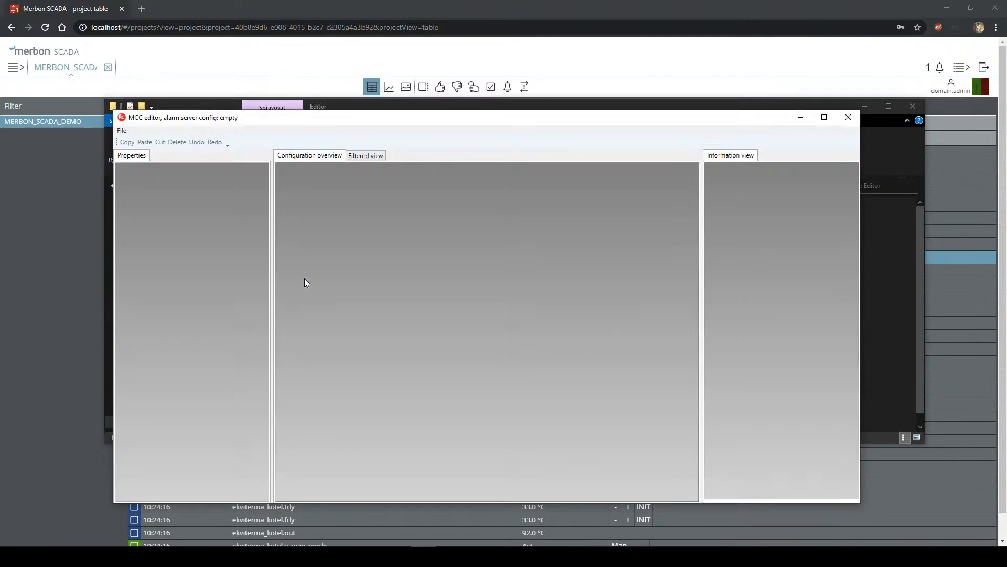
# Download the messaging_client configuration from the alarm and domain server
pyautogui.click(122, 130)
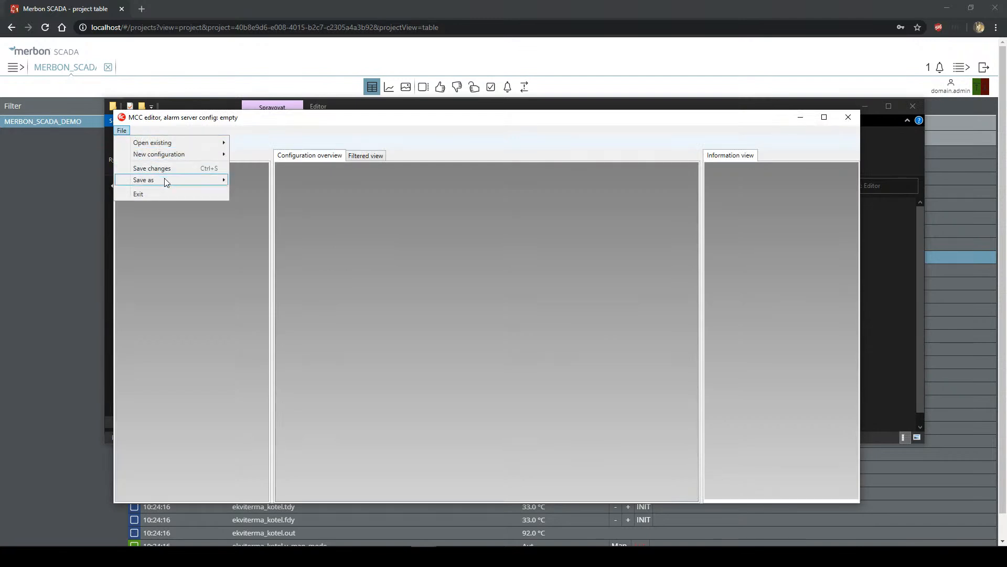
pyautogui.moveTo(178, 143)
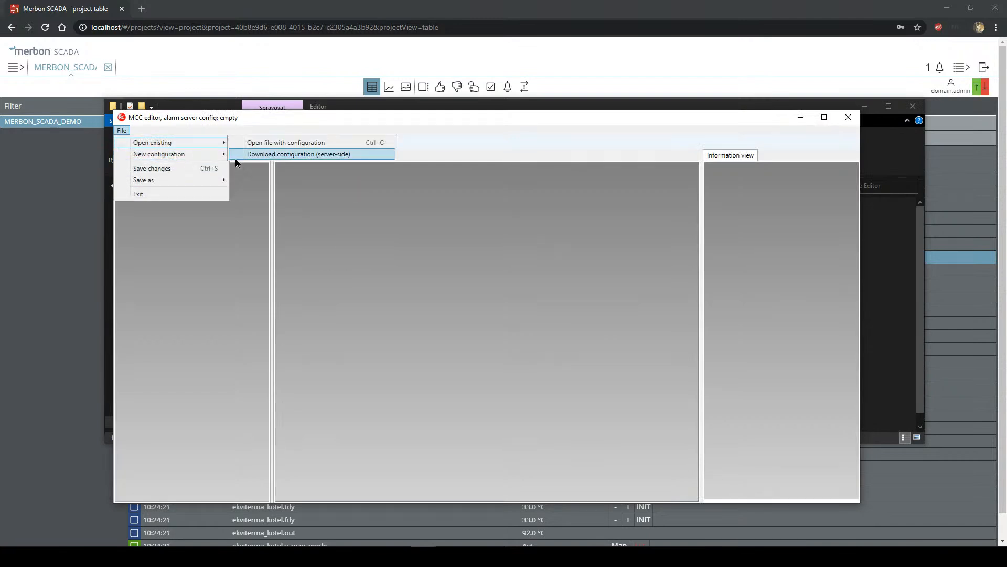
pyautogui.click(246, 153)
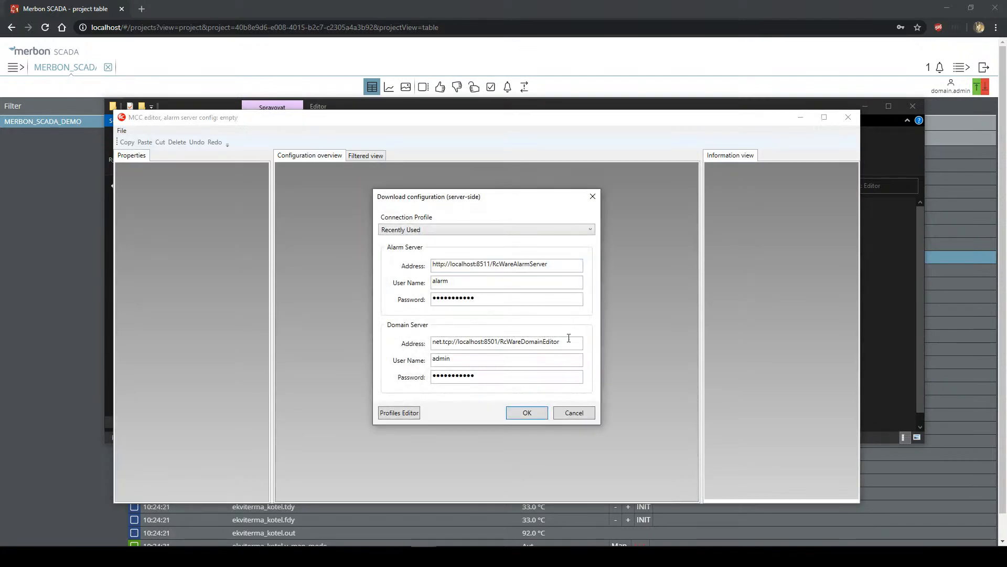
pyautogui.click(530, 417)
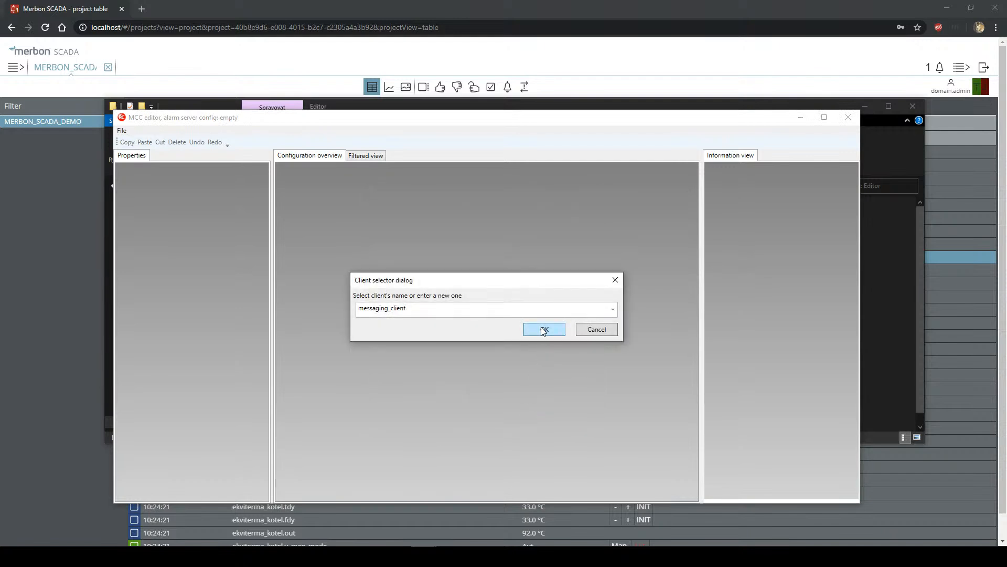
pyautogui.click(544, 330)
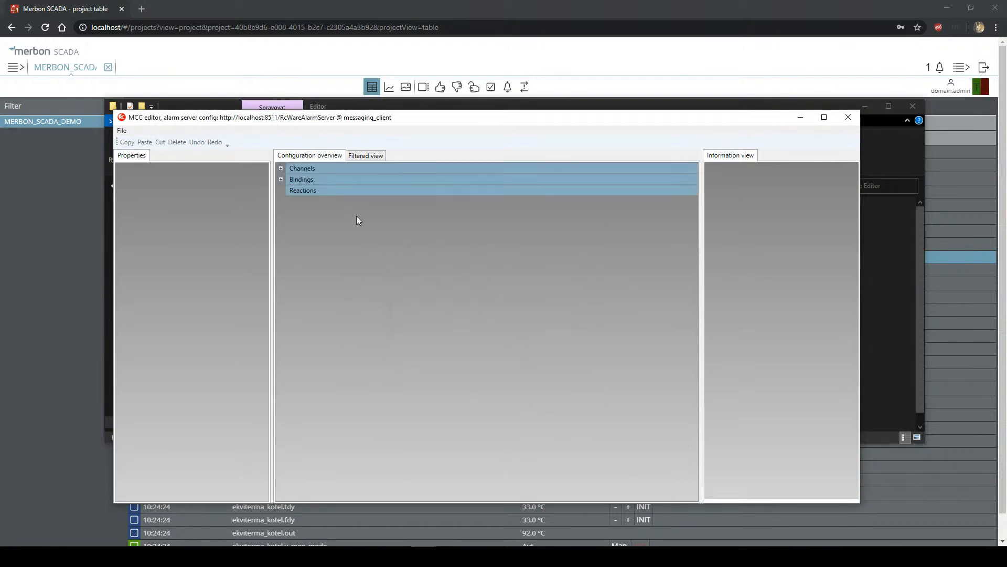
# Review the Smtp server channel, the alarm binding and the Sequential reaction's mail step
pyautogui.click(281, 168)
pyautogui.click(282, 191)
pyautogui.click(297, 205)
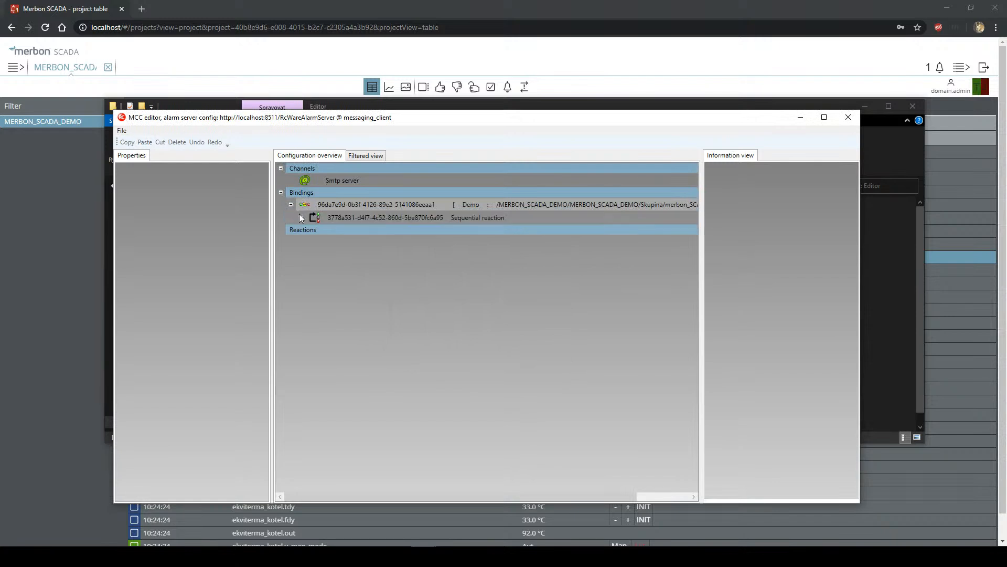
pyautogui.click(301, 218)
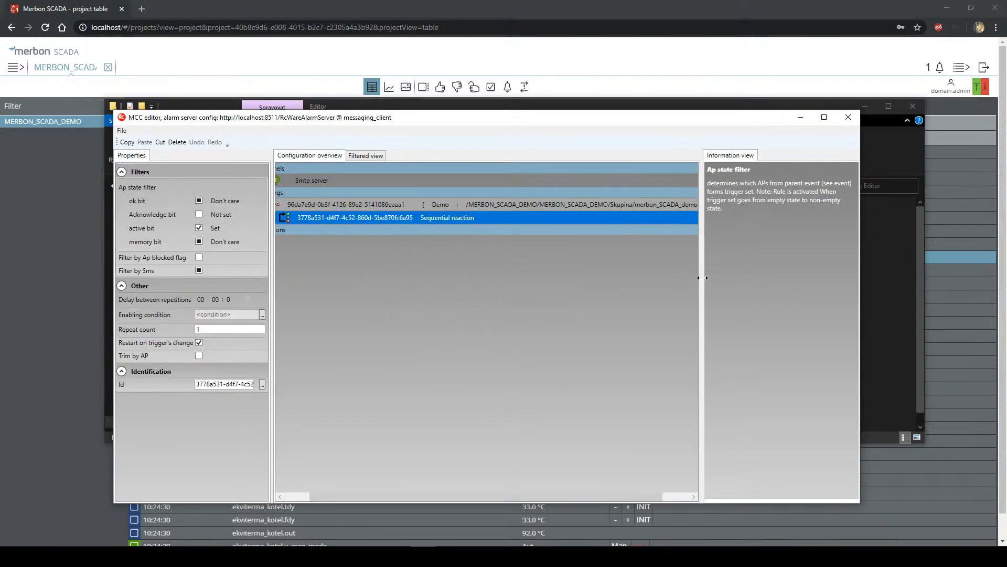
pyautogui.click(313, 204)
pyautogui.click(300, 218)
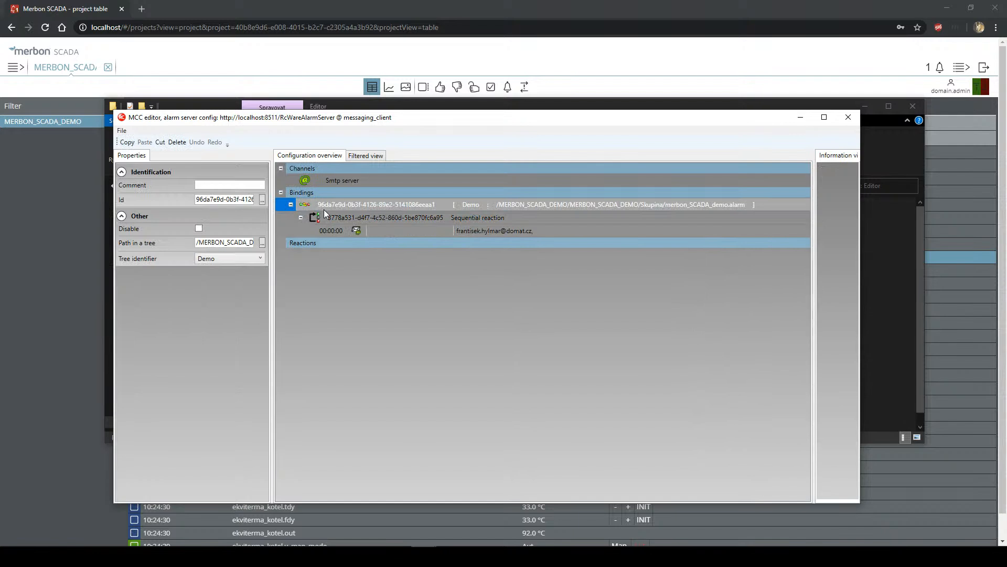
pyautogui.click(326, 181)
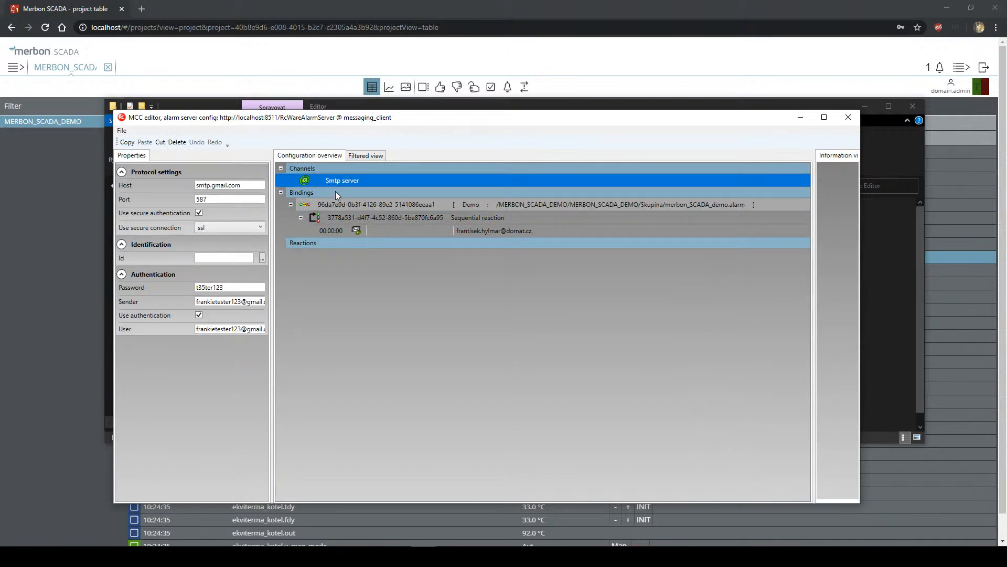
pyautogui.click(346, 209)
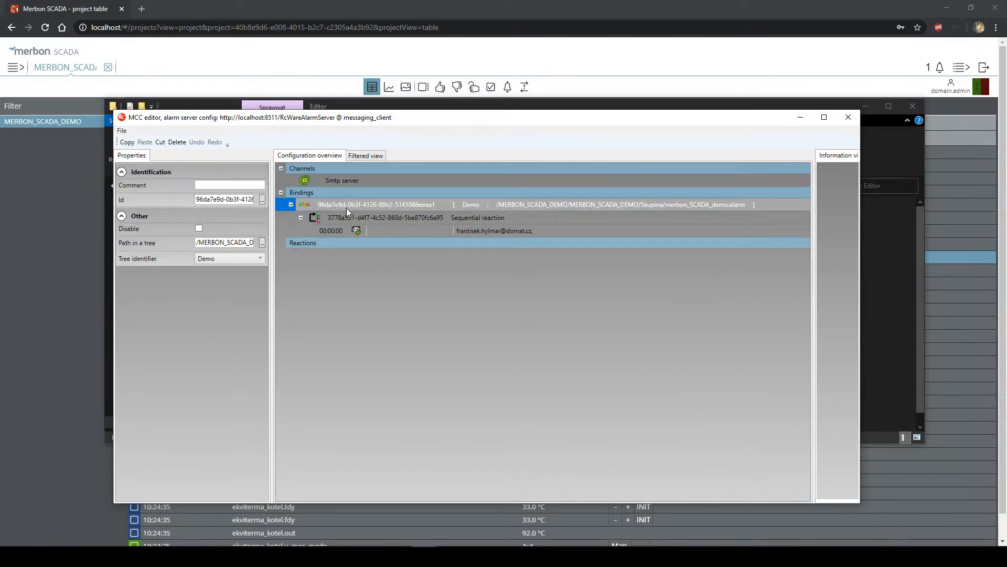
# Check the binding's tree path, then review the reaction filters and the mail recipient settings
pyautogui.click(262, 243)
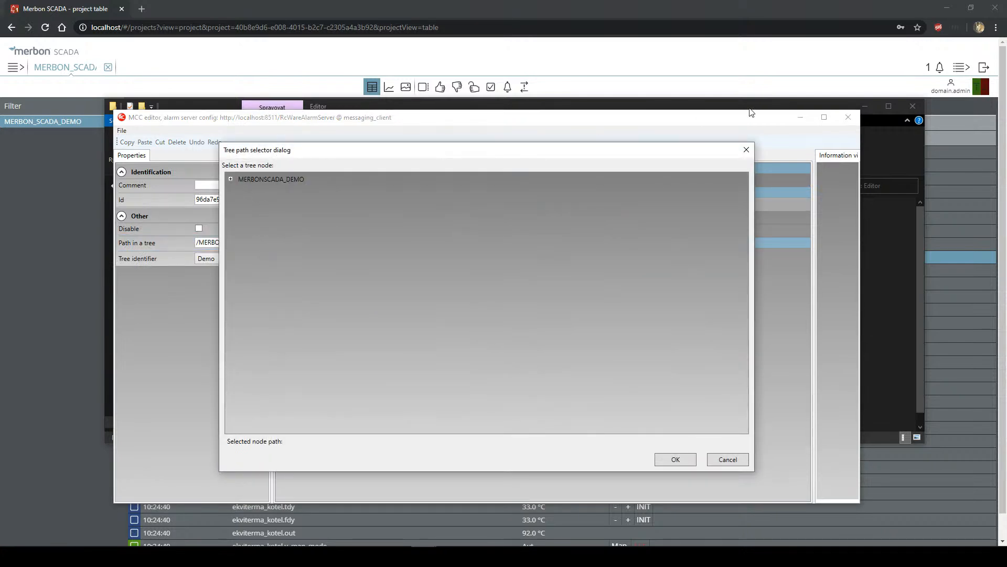
pyautogui.click(746, 150)
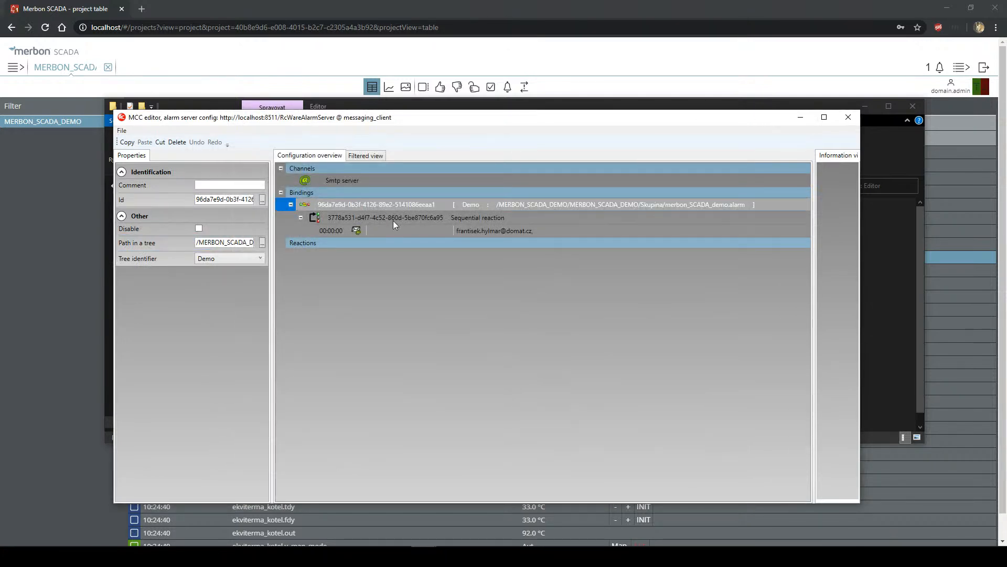
pyautogui.click(390, 218)
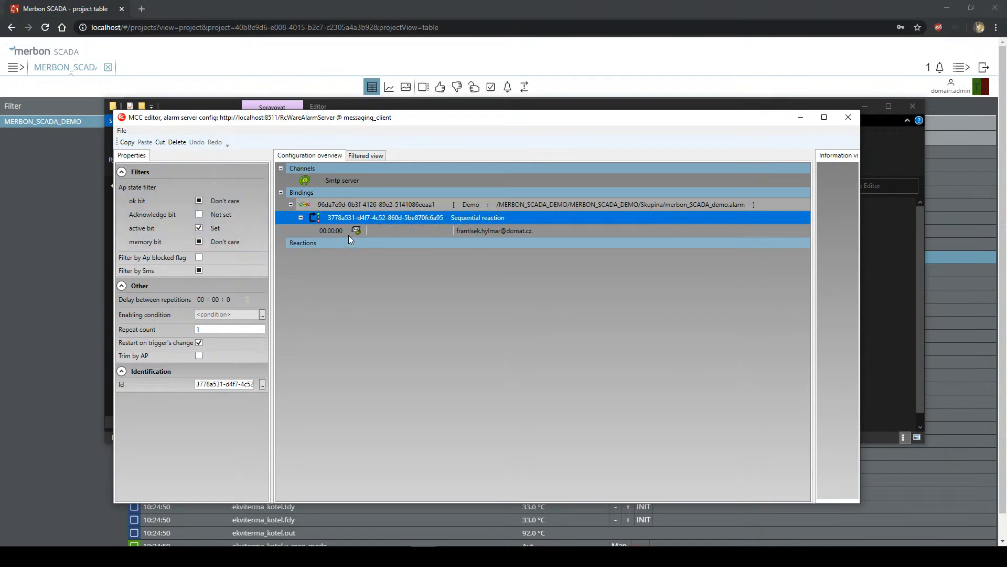
pyautogui.click(383, 227)
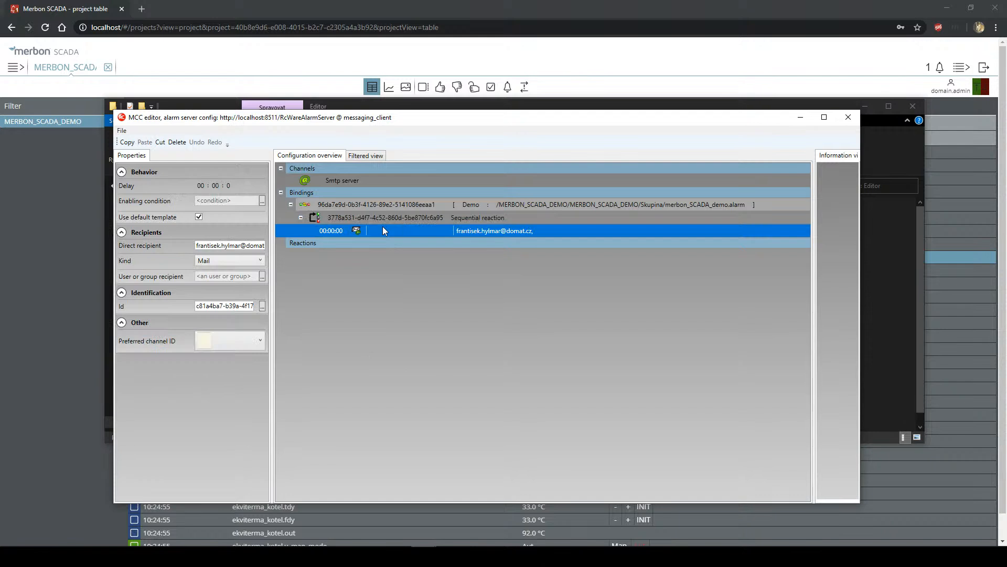
pyautogui.click(369, 208)
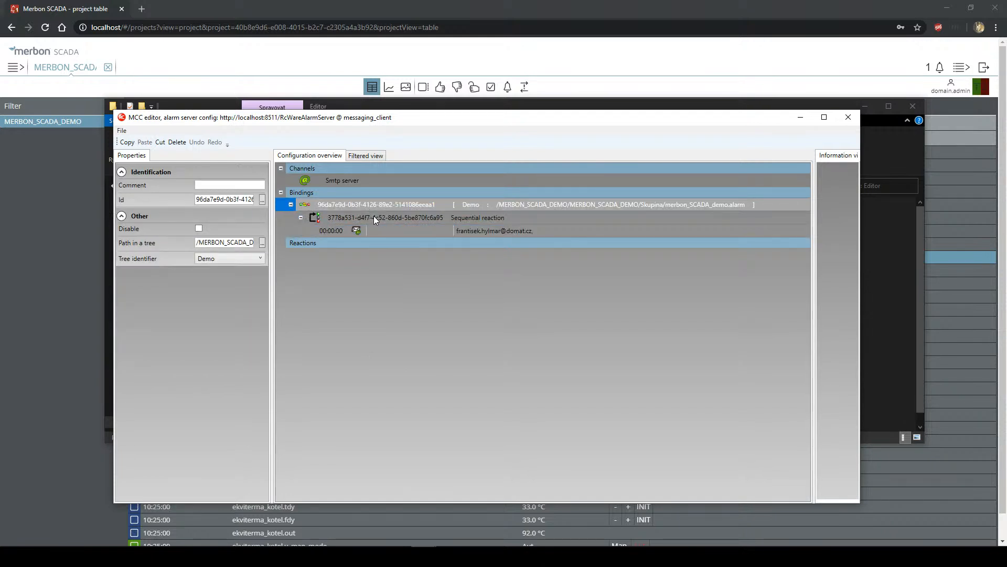
pyautogui.click(374, 217)
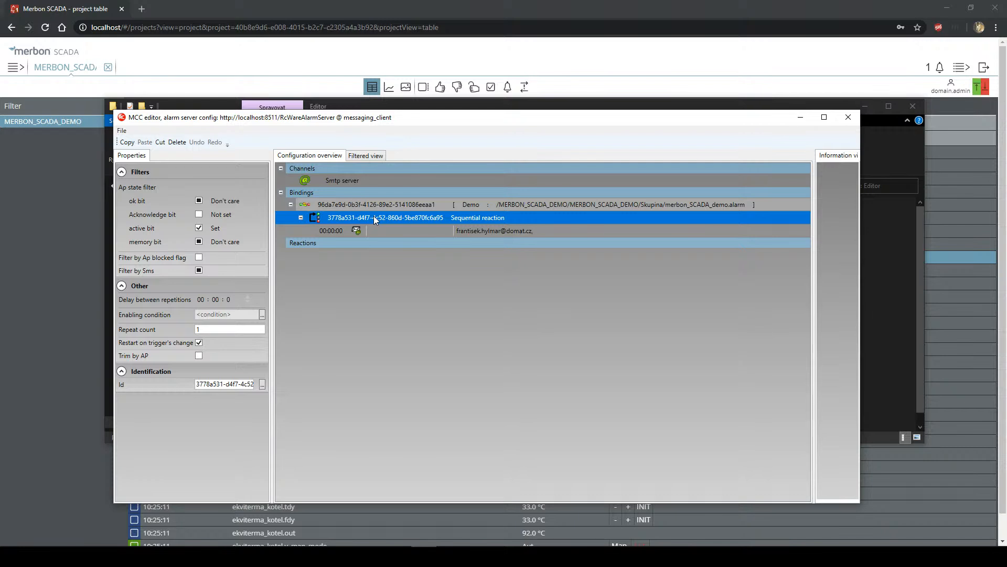
pyautogui.click(376, 230)
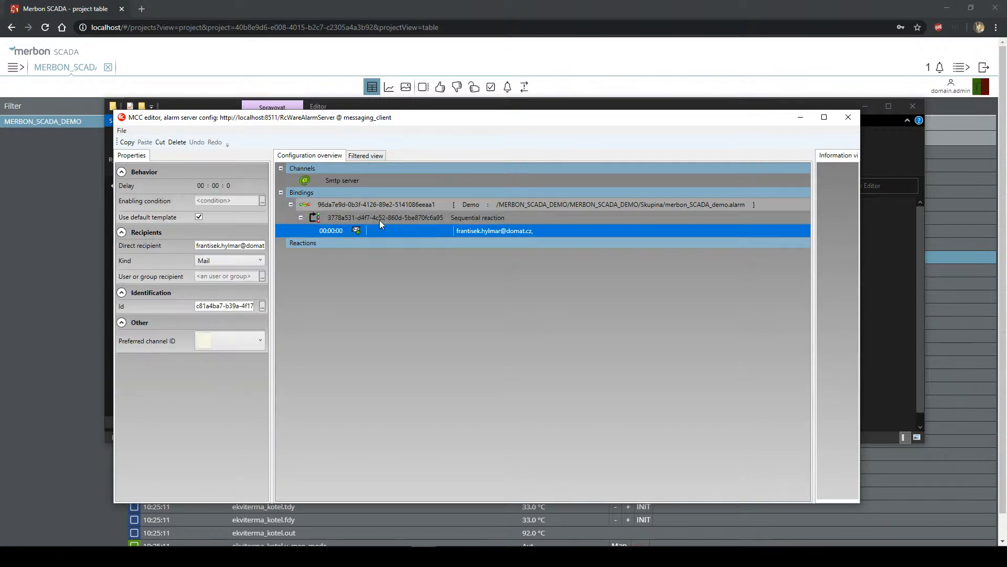
pyautogui.click(379, 219)
pyautogui.click(378, 209)
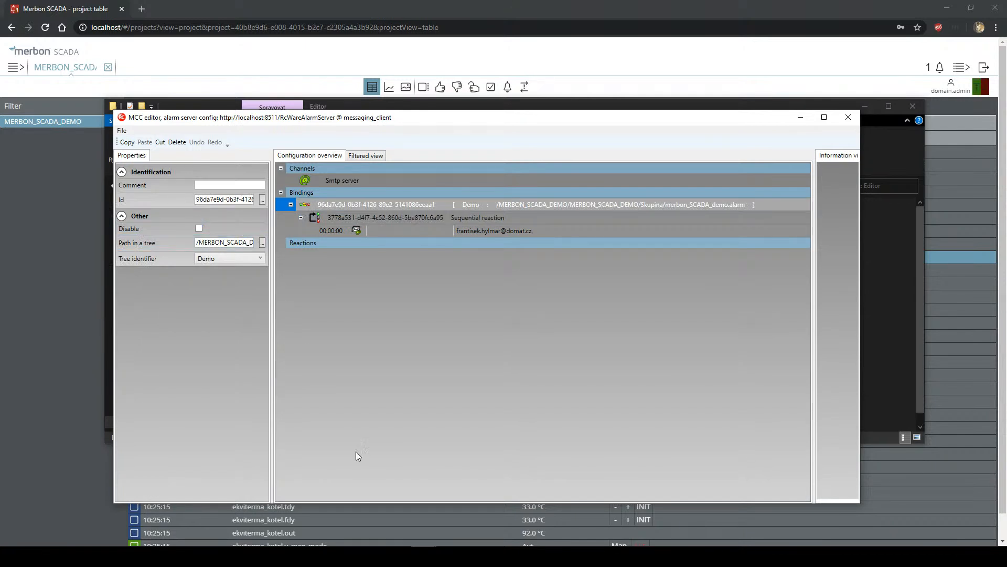
# Browse the Server folder under Merbon Messaging, then return to the alarm server editor
pyautogui.hotkey('alt', 'Tab')
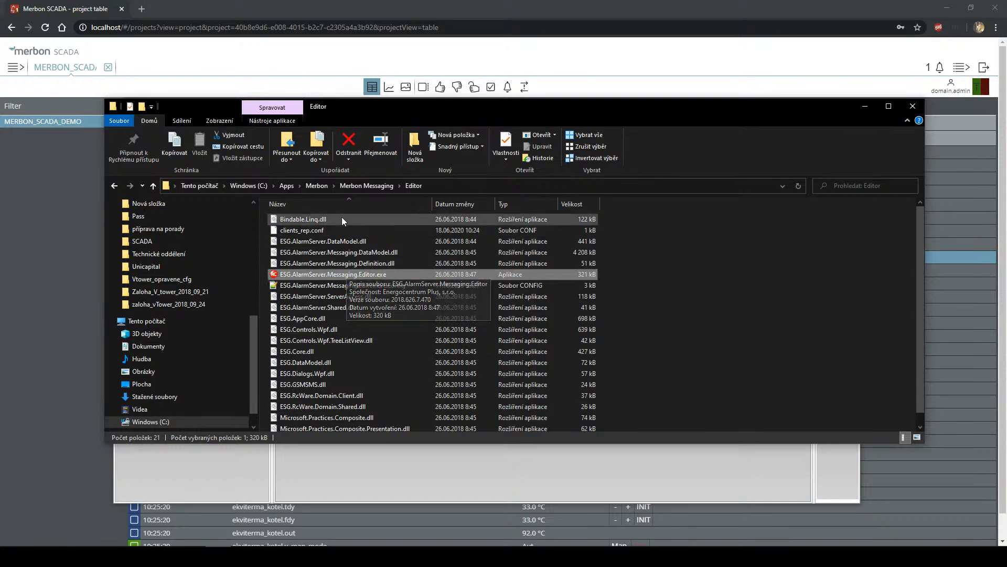
pyautogui.click(364, 185)
pyautogui.doubleClick(319, 241)
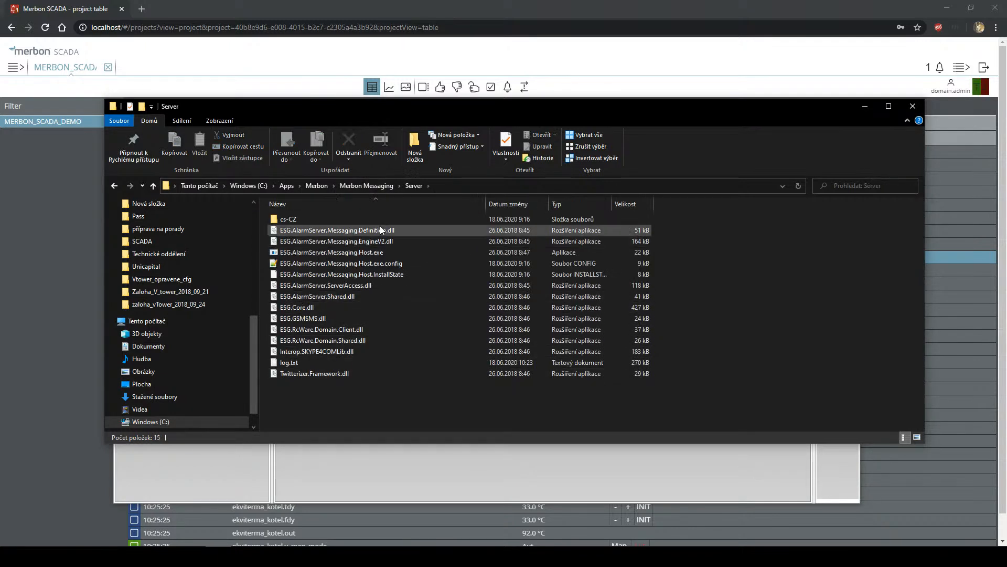
pyautogui.click(367, 186)
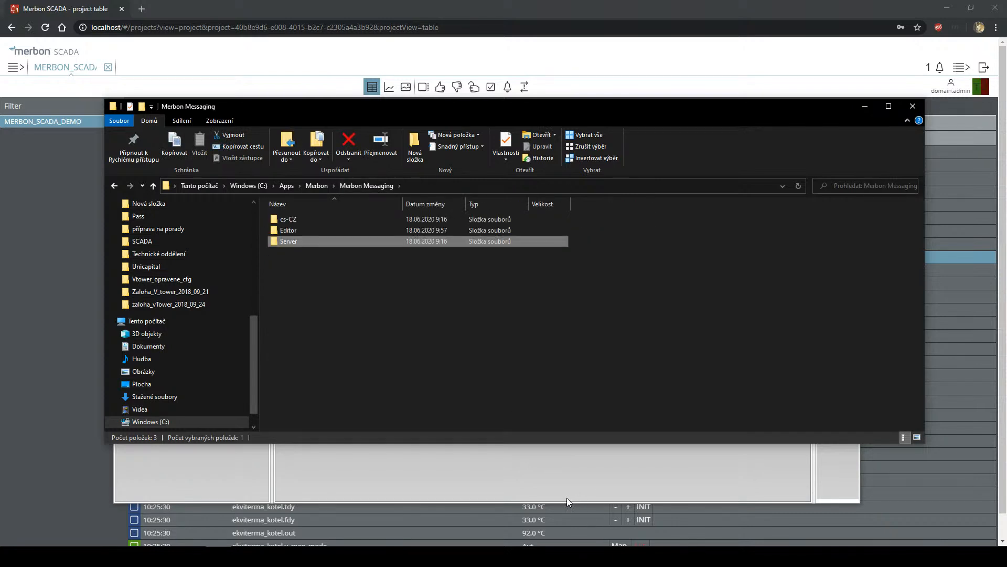
pyautogui.click(555, 486)
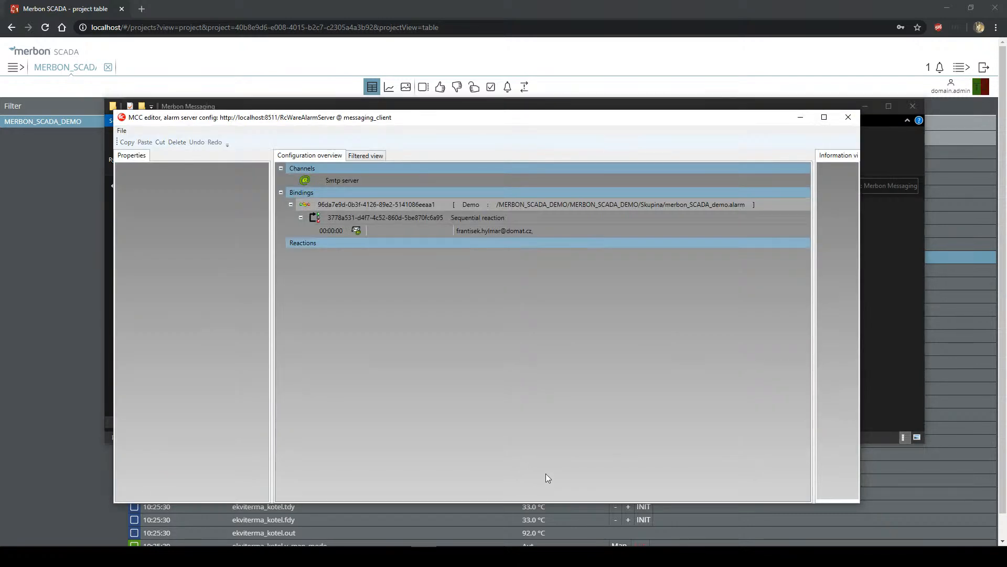
# Recheck the Sequential reaction, mail reaction, alarm binding and Smtp server channel settings
pyautogui.click(344, 224)
pyautogui.click(347, 229)
pyautogui.click(341, 219)
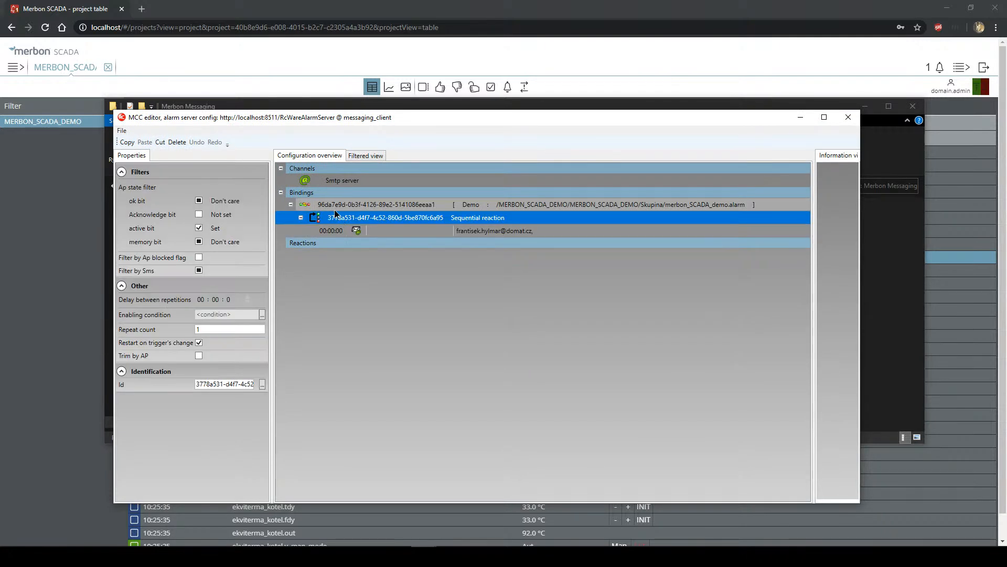
pyautogui.click(325, 203)
pyautogui.click(322, 182)
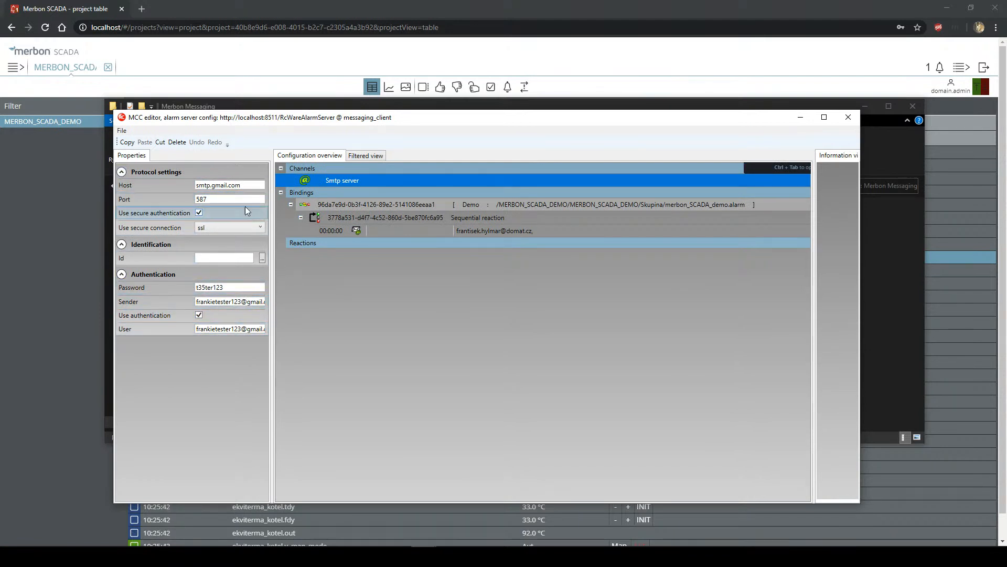
# Reopen the Server folder, then verify the reaction filters, mail recipient and binding properties again
pyautogui.click(219, 556)
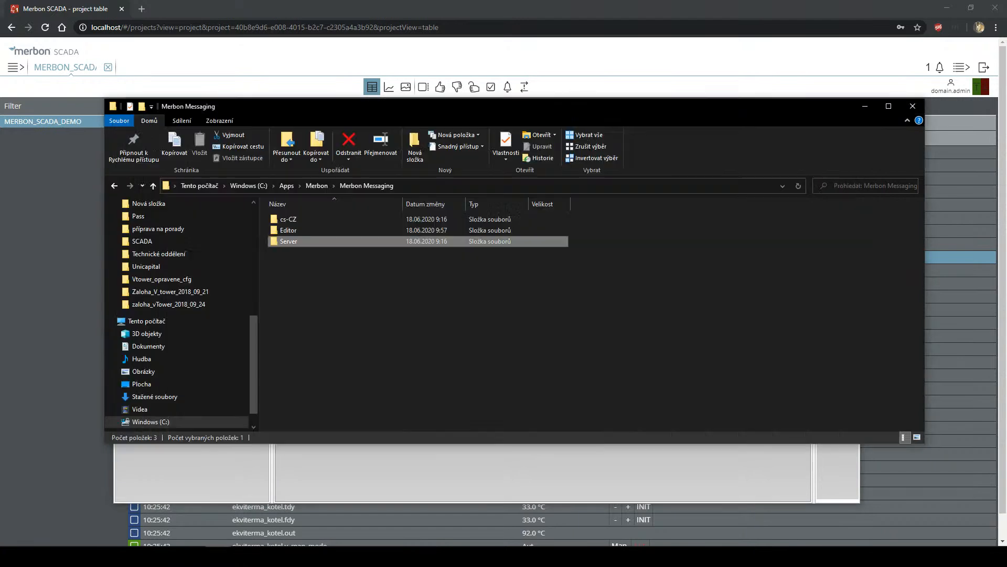
pyautogui.doubleClick(284, 242)
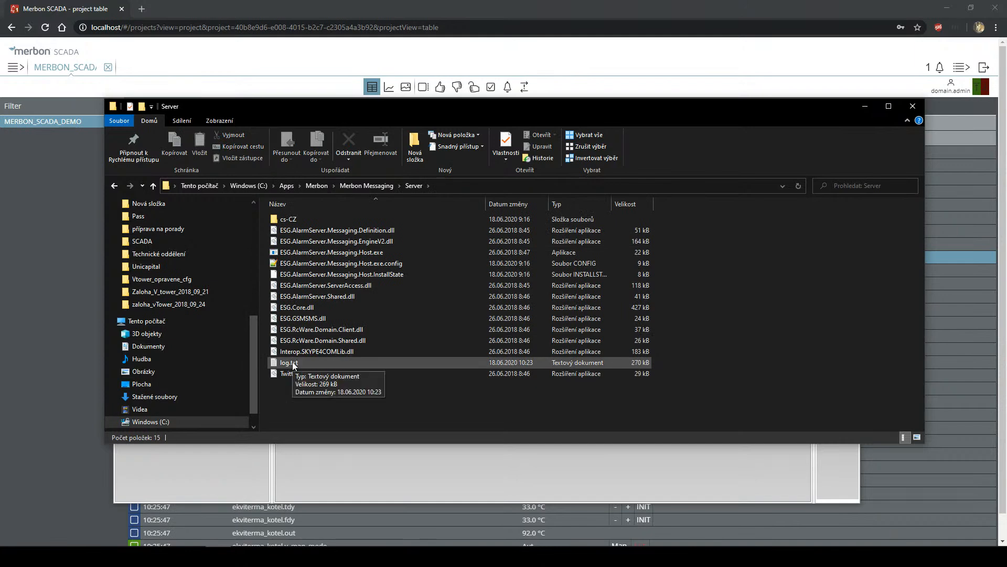
pyautogui.click(864, 107)
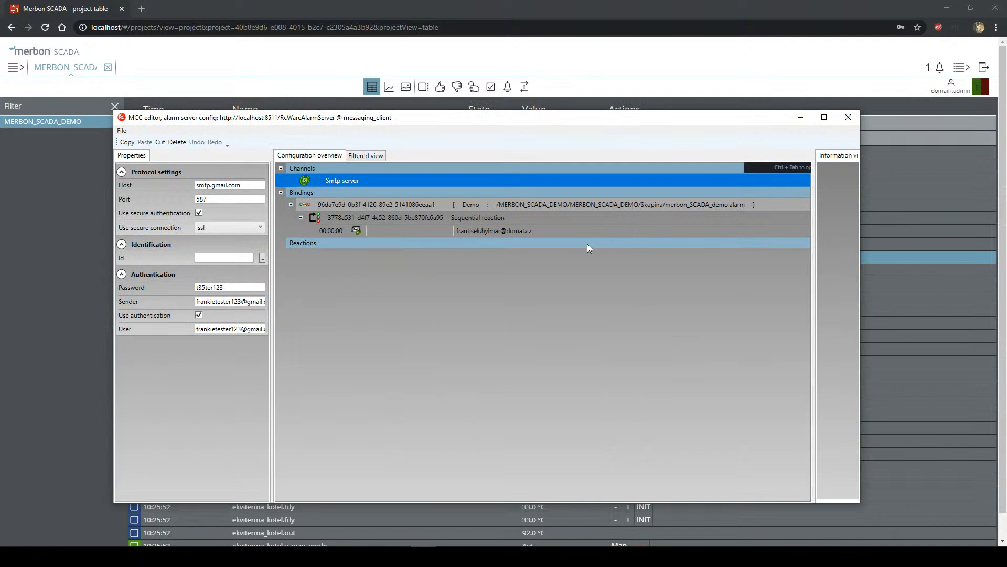
pyautogui.click(480, 219)
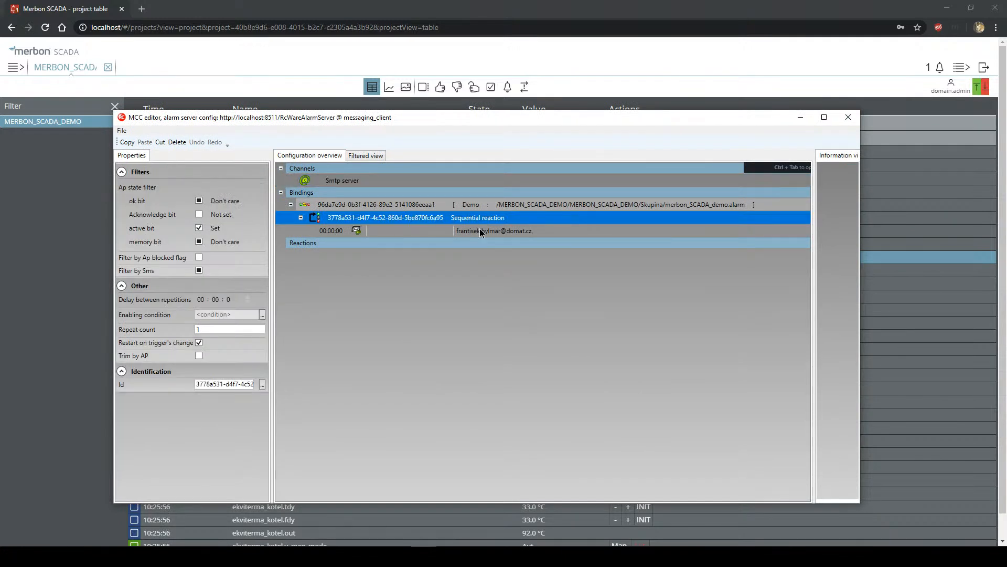
pyautogui.click(479, 227)
pyautogui.click(476, 220)
pyautogui.click(464, 204)
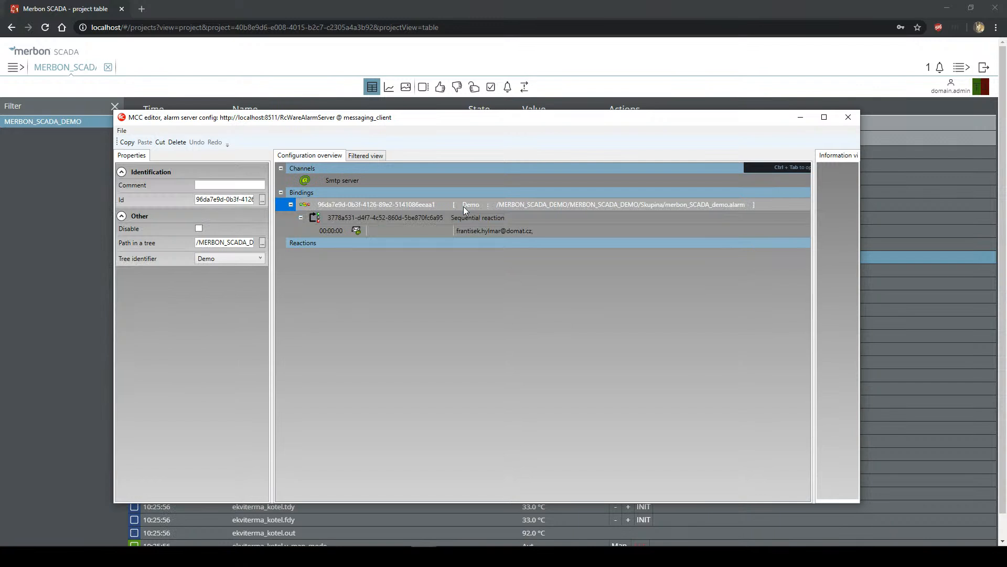
pyautogui.click(562, 16)
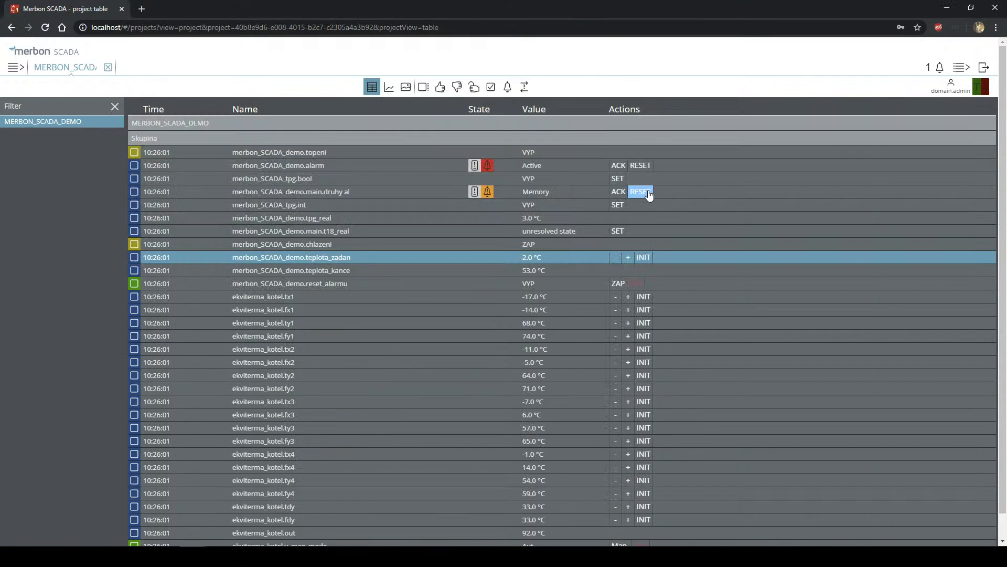
# Reset main.druhy al to Normal and compare its history entries with merbon_SCADA_demo.alarm
pyautogui.click(647, 193)
pyautogui.click(939, 68)
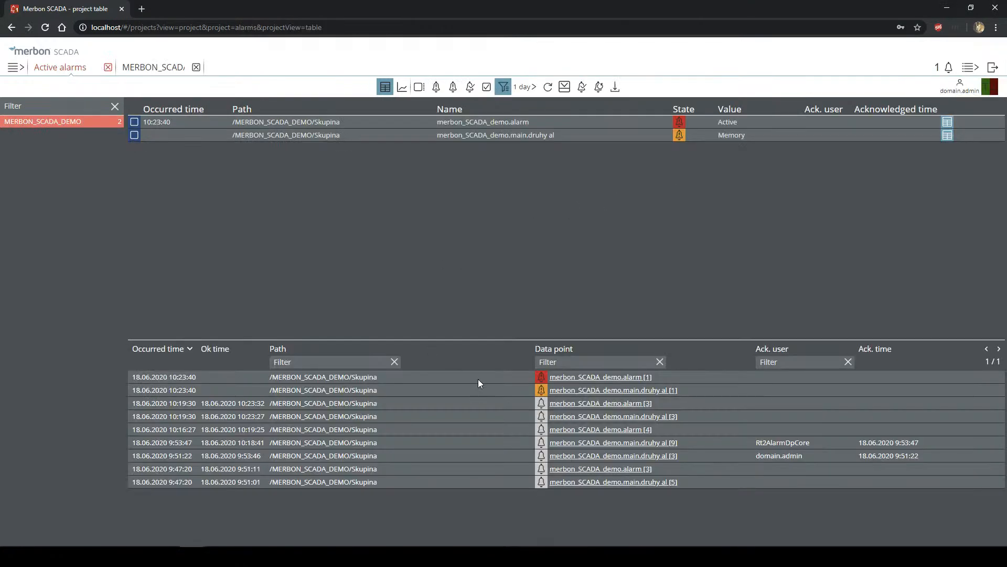
pyautogui.click(548, 87)
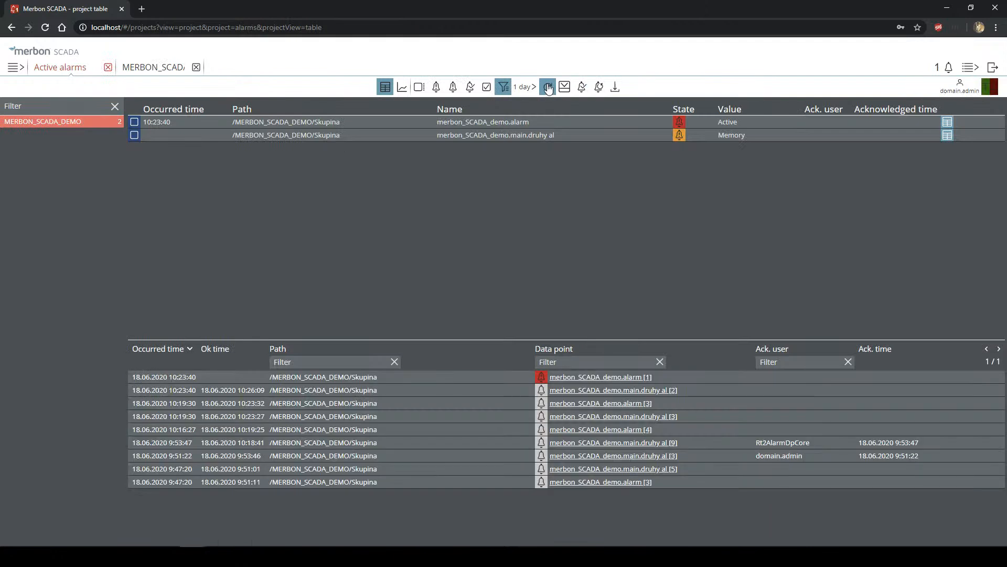
pyautogui.click(490, 388)
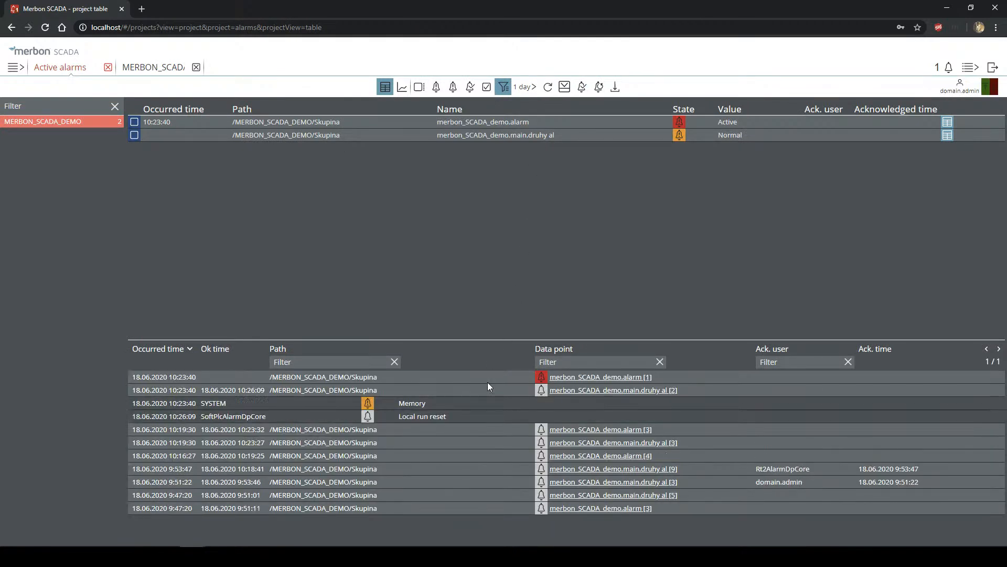
pyautogui.click(487, 382)
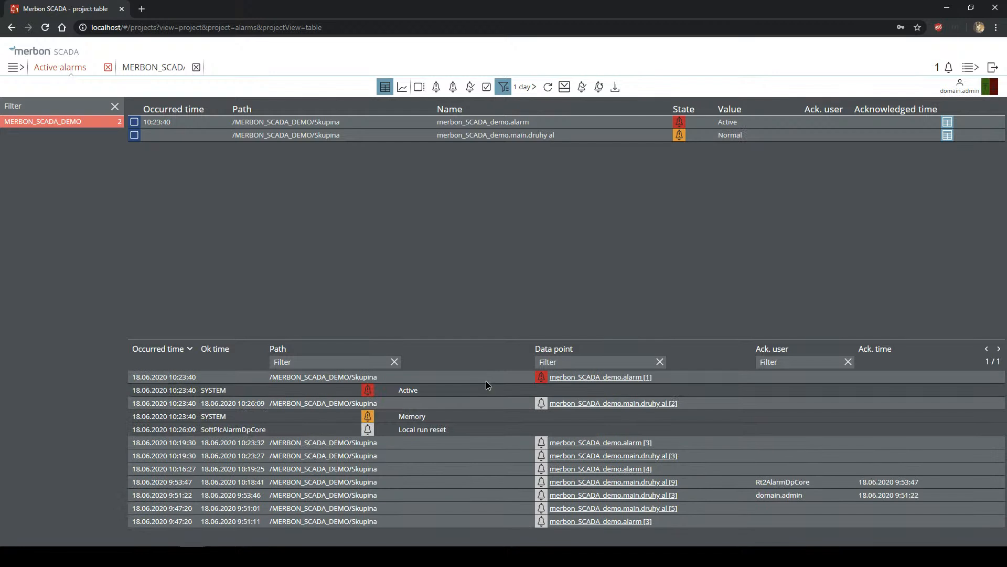
pyautogui.click(473, 393)
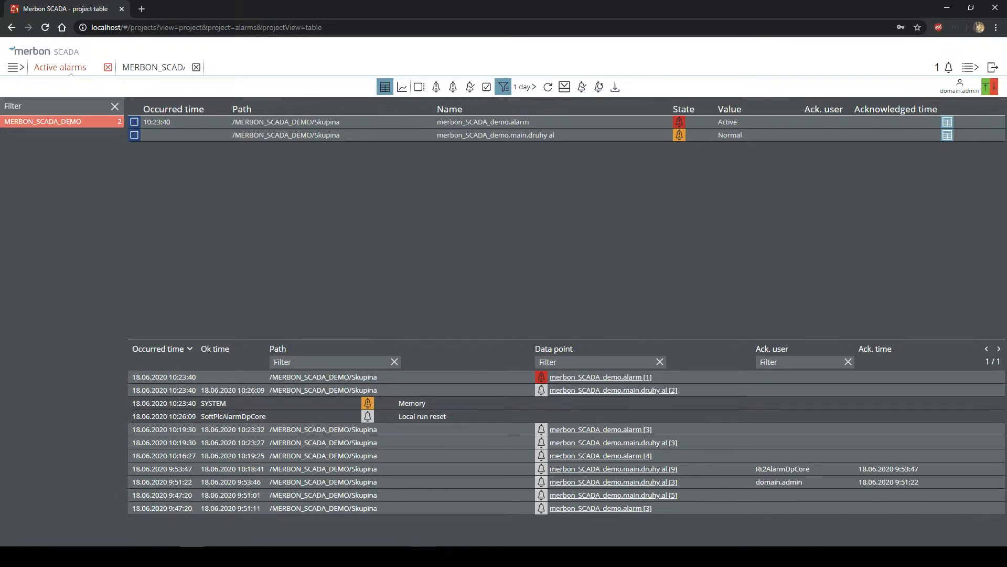
pyautogui.moveTo(424, 557)
pyautogui.moveTo(411, 516)
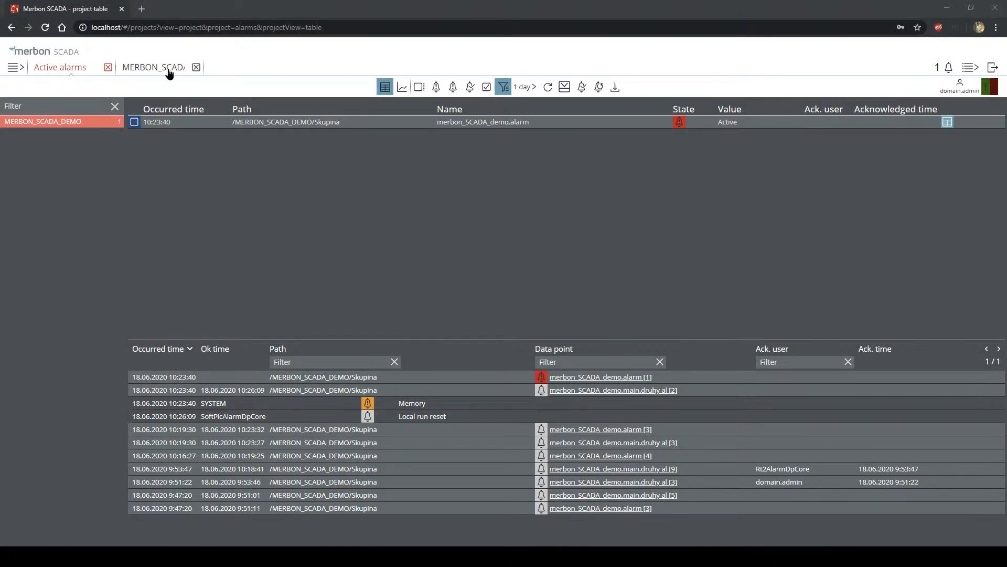
pyautogui.click(169, 73)
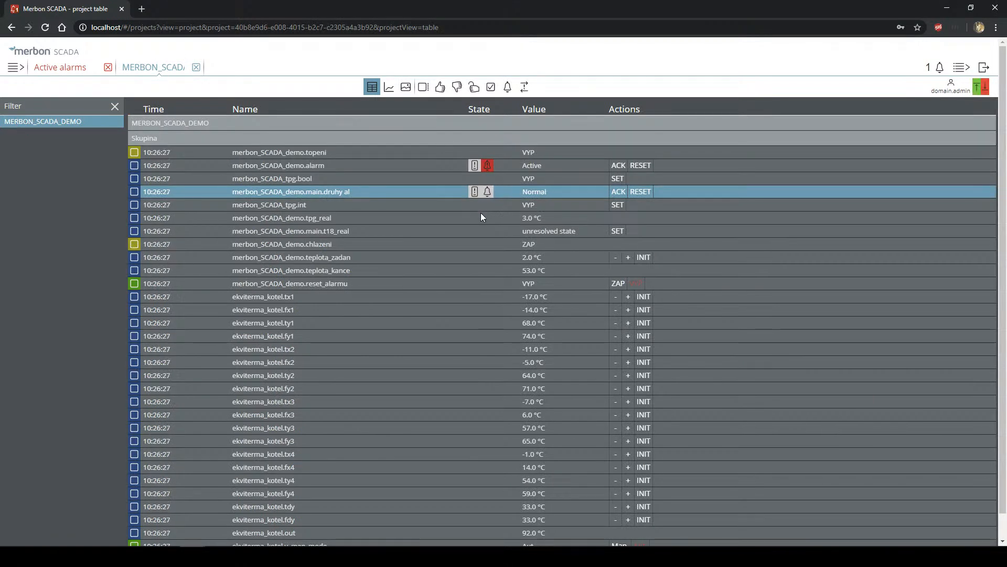
# Open the Als Srv Export alarm importer from the data point parameters and load the server configuration
pyautogui.click(399, 556)
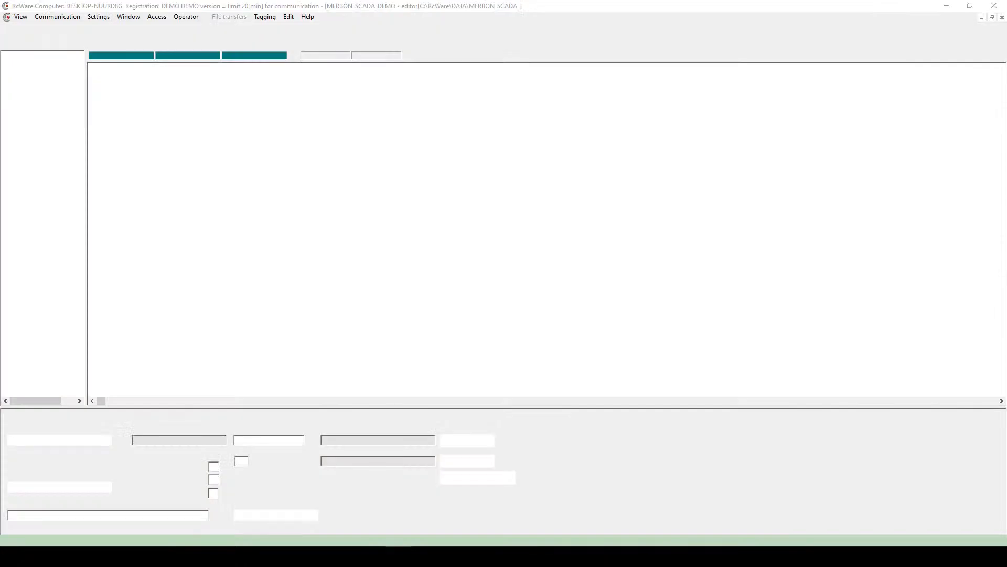
pyautogui.click(98, 16)
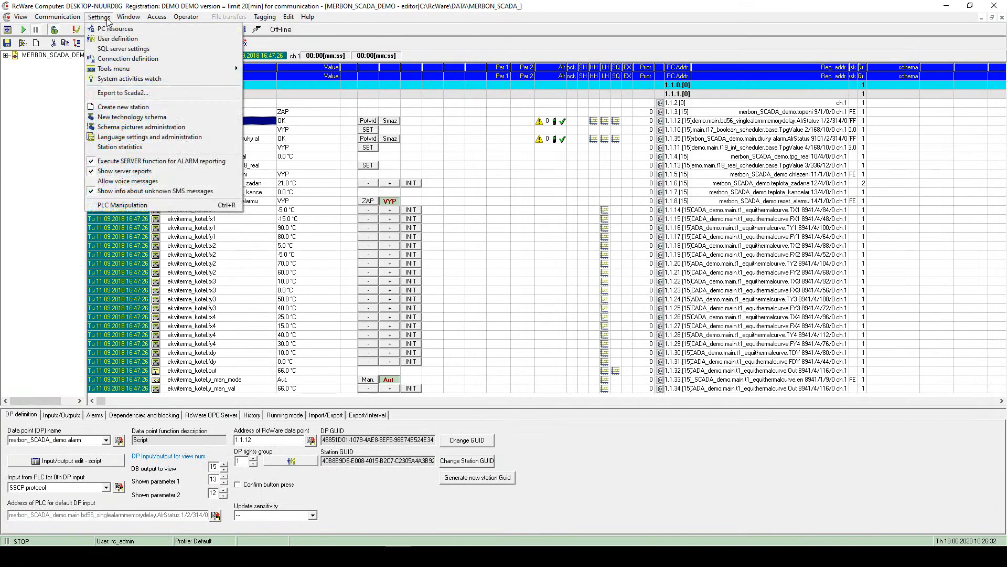
pyautogui.click(288, 17)
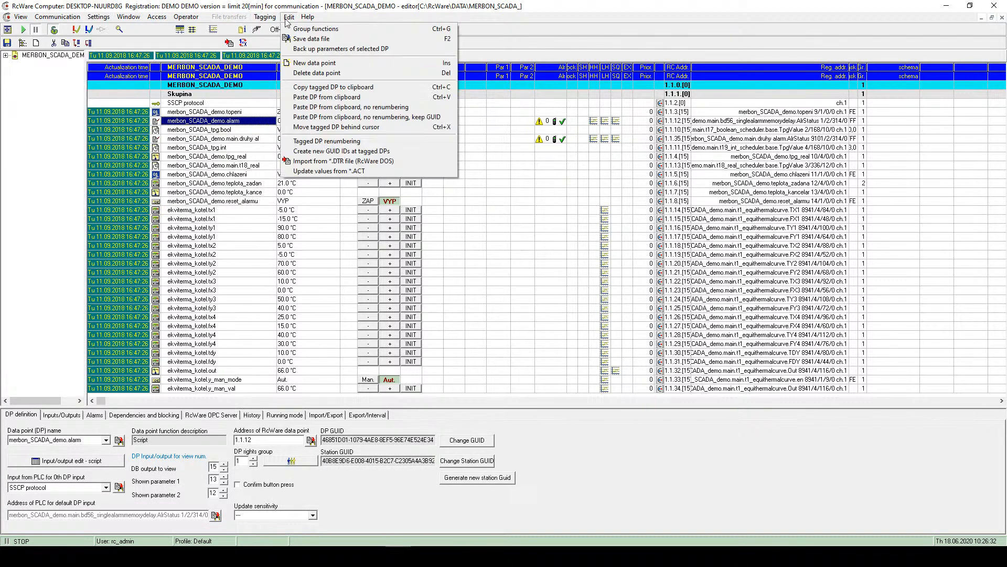
pyautogui.click(325, 48)
pyautogui.click(482, 385)
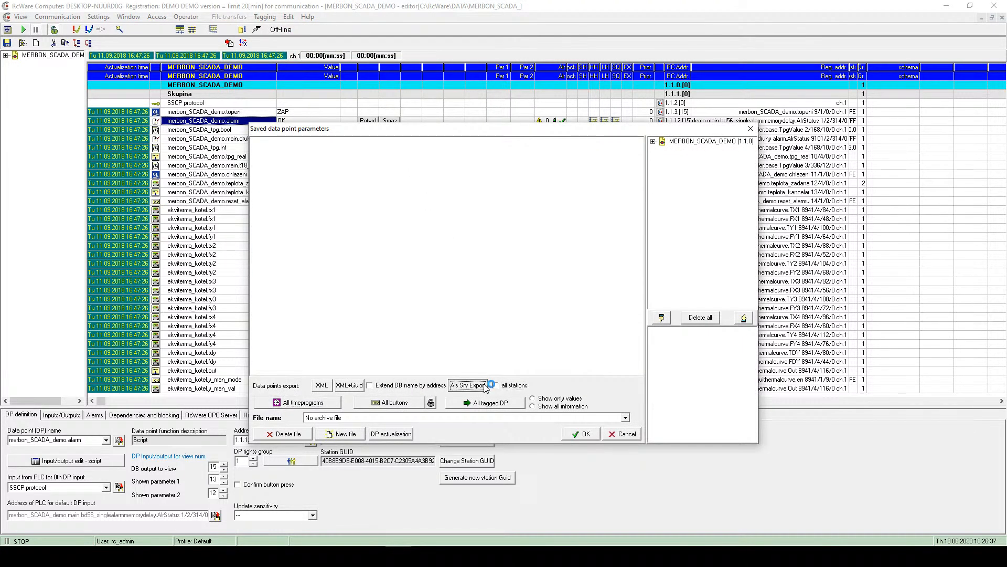
pyautogui.click(455, 226)
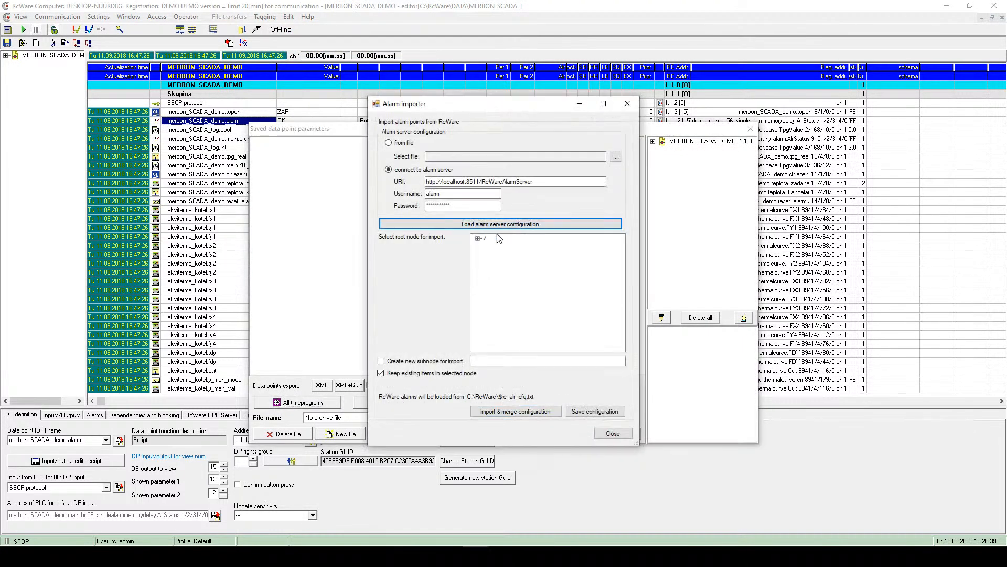
# Import and merge the alarm points into a new demo2 subnode under the root
pyautogui.click(487, 246)
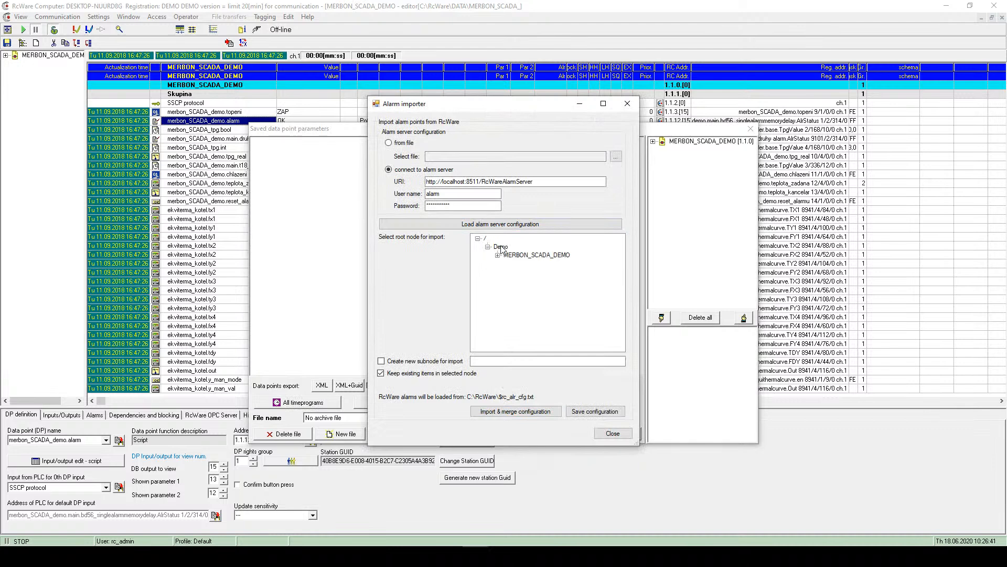
pyautogui.doubleClick(485, 238)
pyautogui.click(383, 363)
pyautogui.click(504, 362)
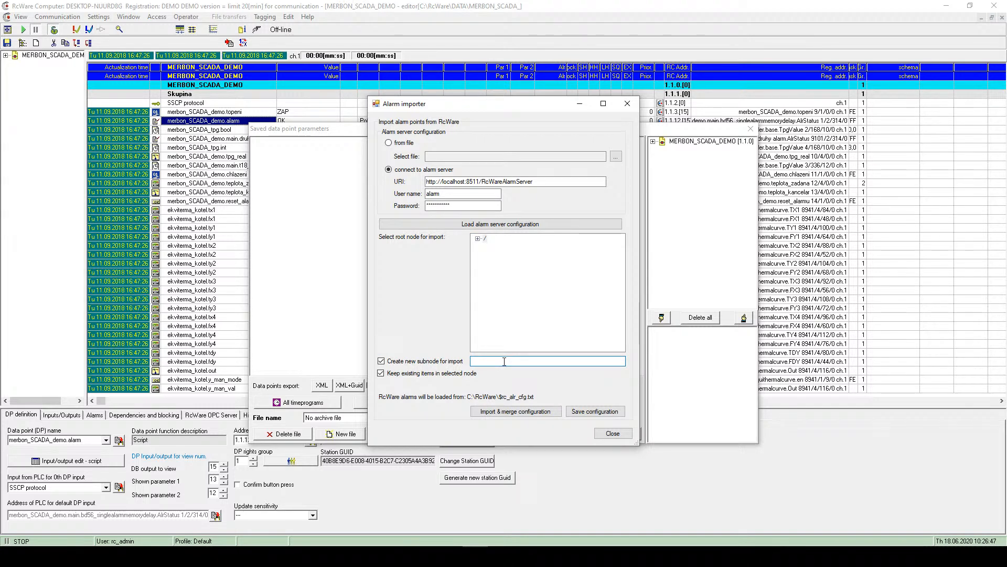
pyautogui.click(512, 412)
pyautogui.click(574, 310)
# Confirm demo2's Skupina holds both alarms, then save the configuration to the server
pyautogui.click(487, 246)
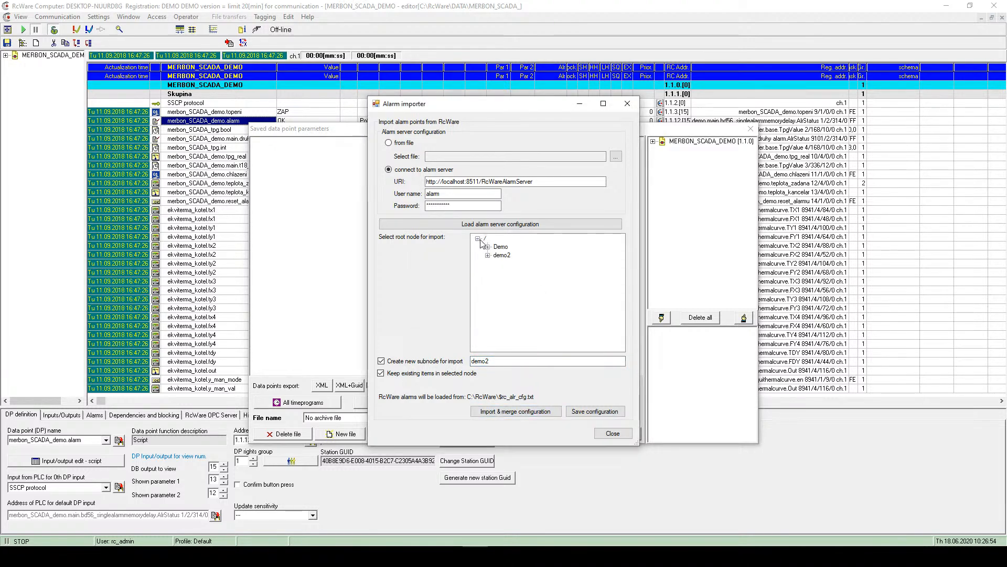
pyautogui.click(487, 255)
pyautogui.click(498, 264)
pyautogui.click(507, 272)
pyautogui.click(533, 280)
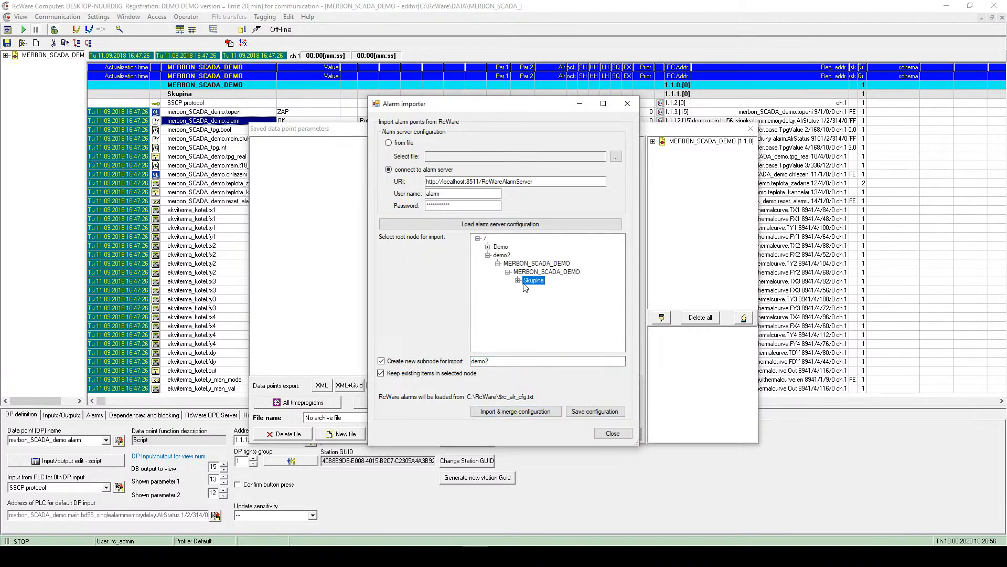
pyautogui.click(518, 281)
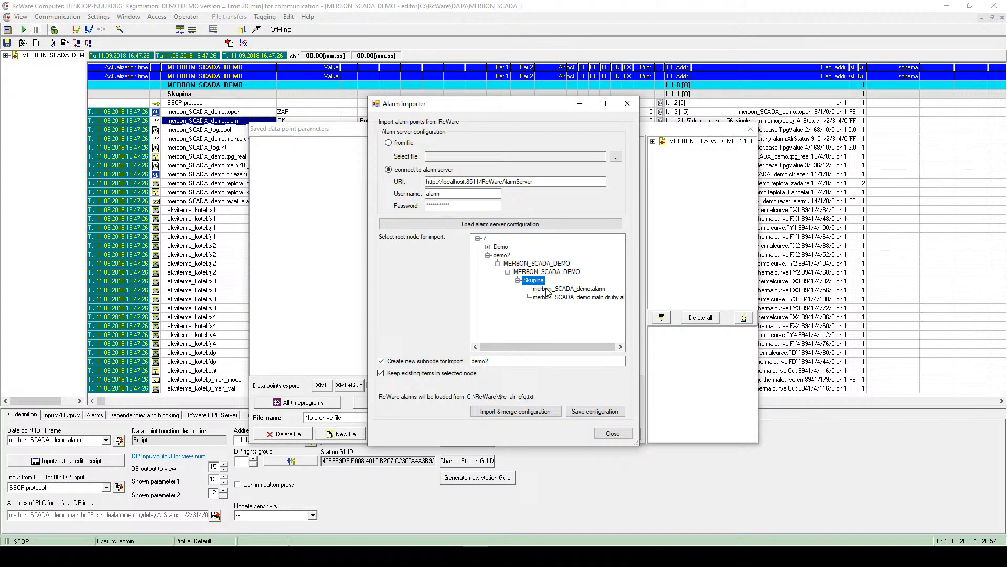
pyautogui.click(589, 412)
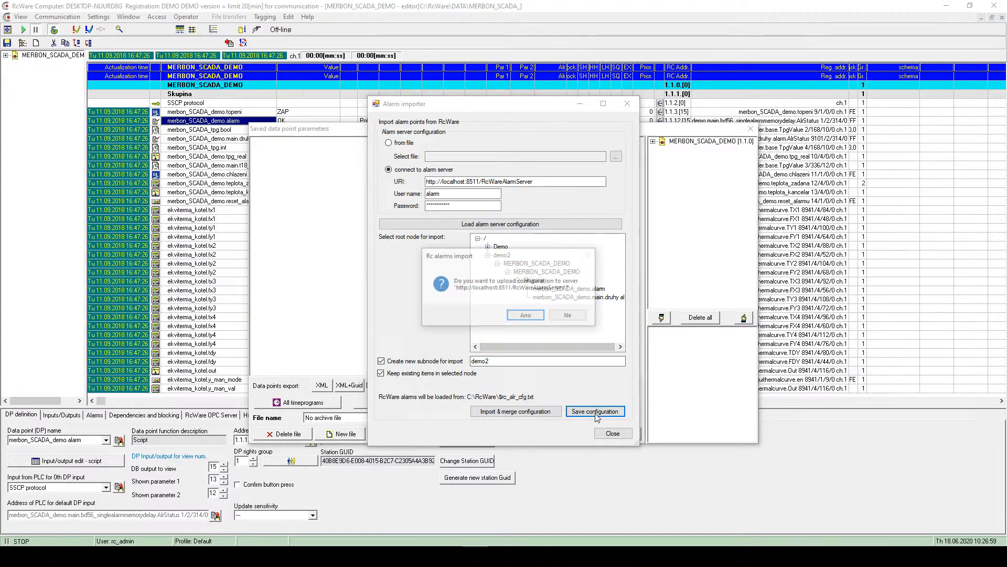
pyautogui.click(526, 317)
pyautogui.click(537, 310)
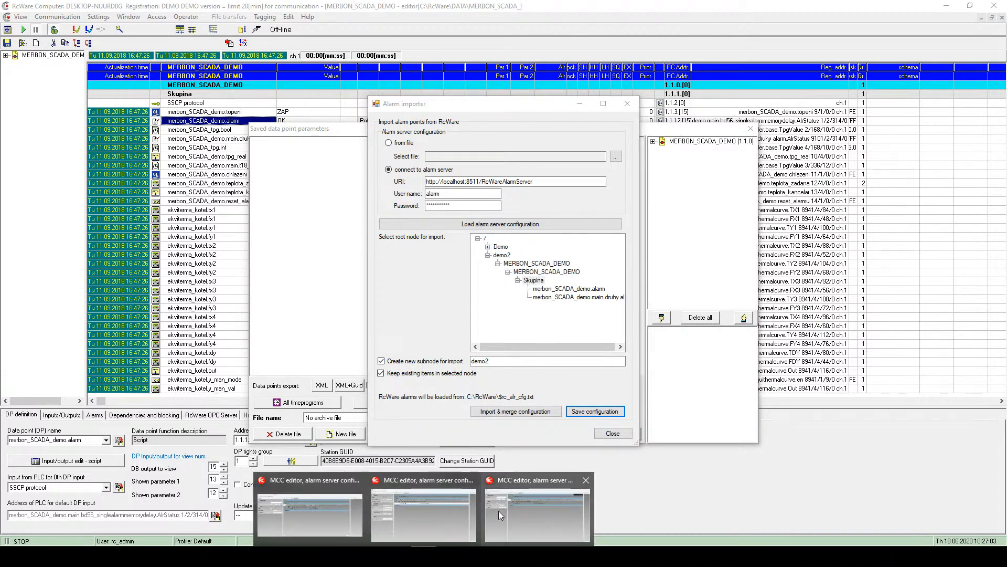
# Close both alarm server config windows and the Gmail channel config window
pyautogui.click(499, 511)
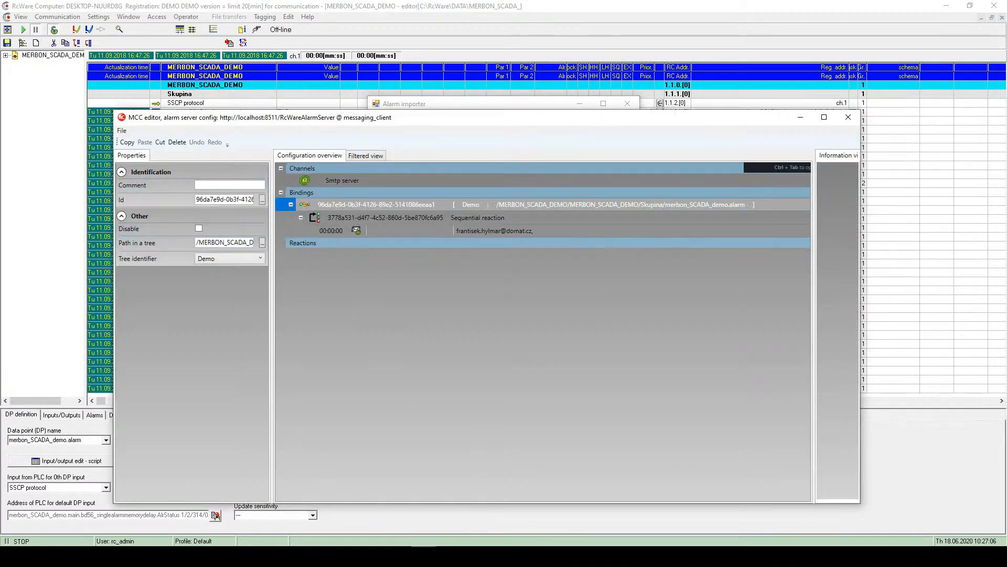
pyautogui.click(848, 117)
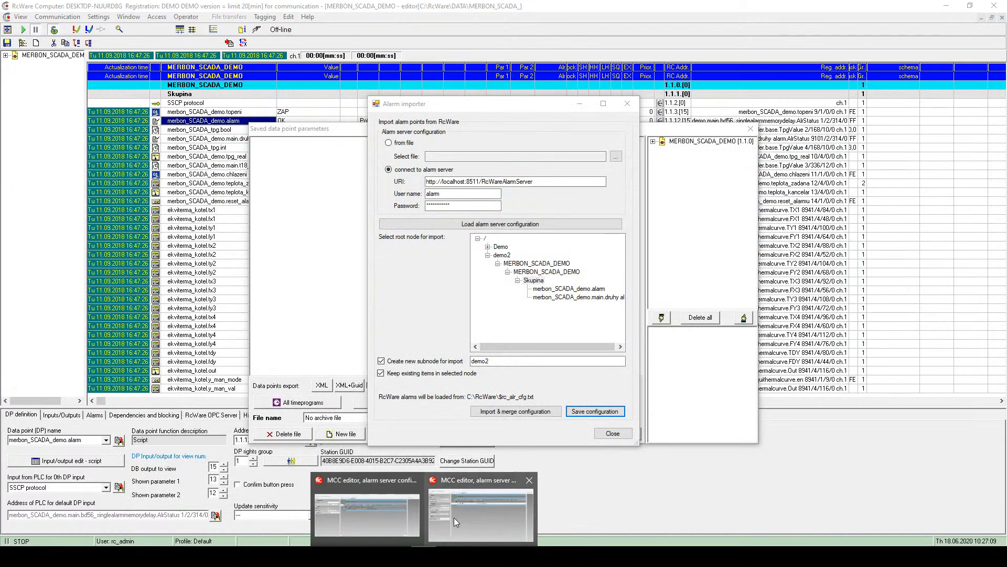
pyautogui.click(455, 522)
pyautogui.click(862, 132)
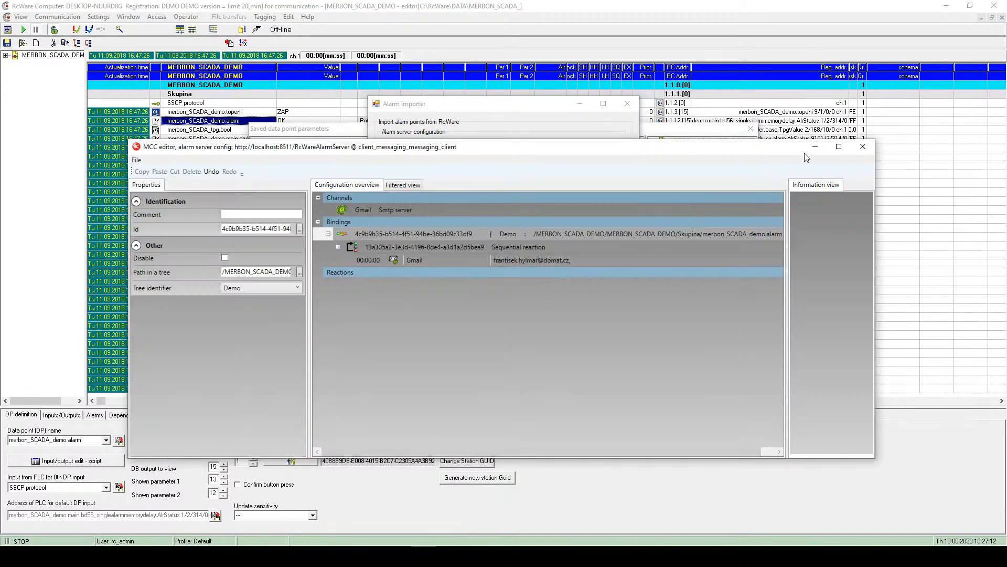
pyautogui.click(862, 146)
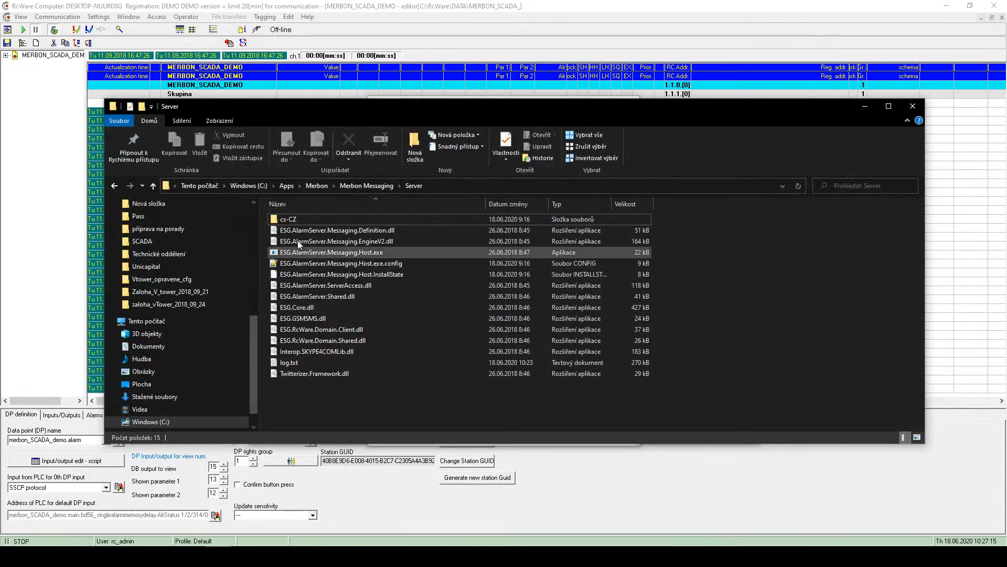
# Launch ESG.AlarmServer.Editor.exe from Merbon Alarm Server > Editor and download the server configuration
pyautogui.click(365, 188)
pyautogui.click(310, 189)
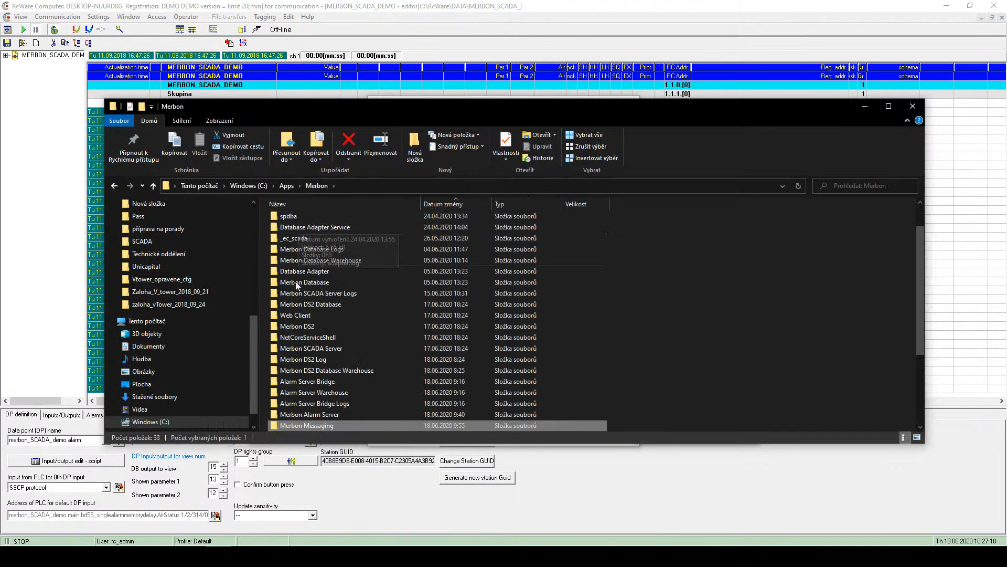
pyautogui.doubleClick(332, 413)
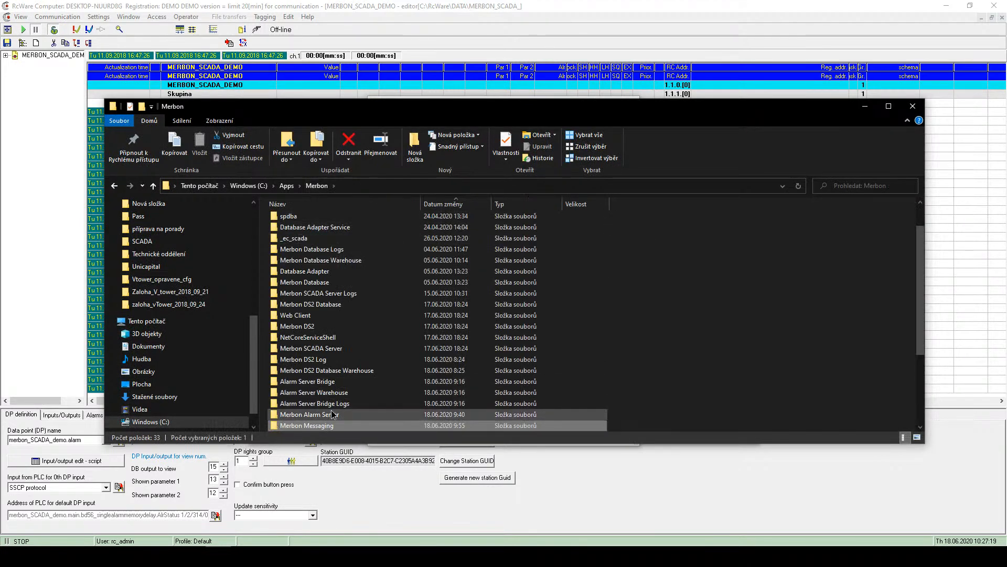
pyautogui.doubleClick(300, 230)
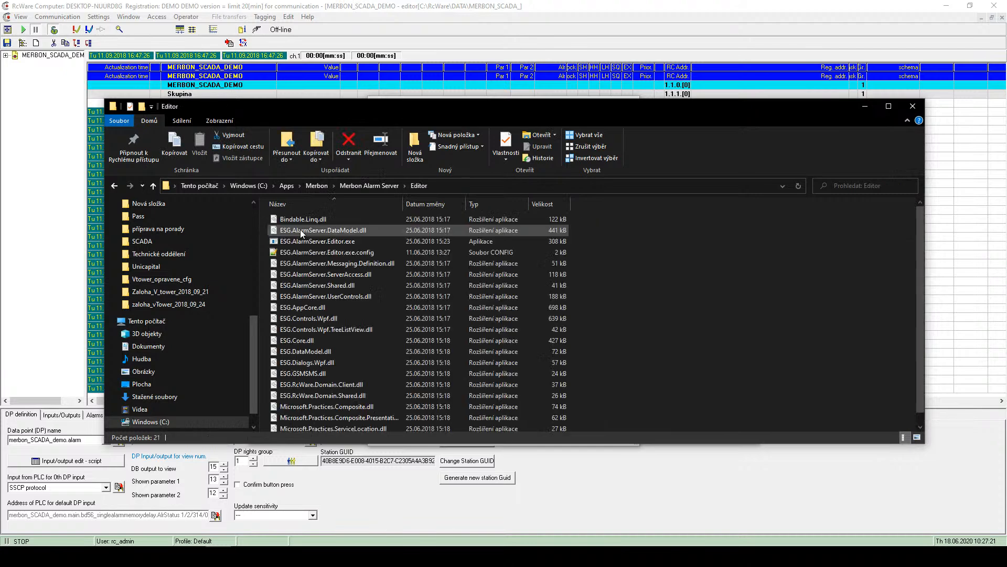
pyautogui.click(305, 242)
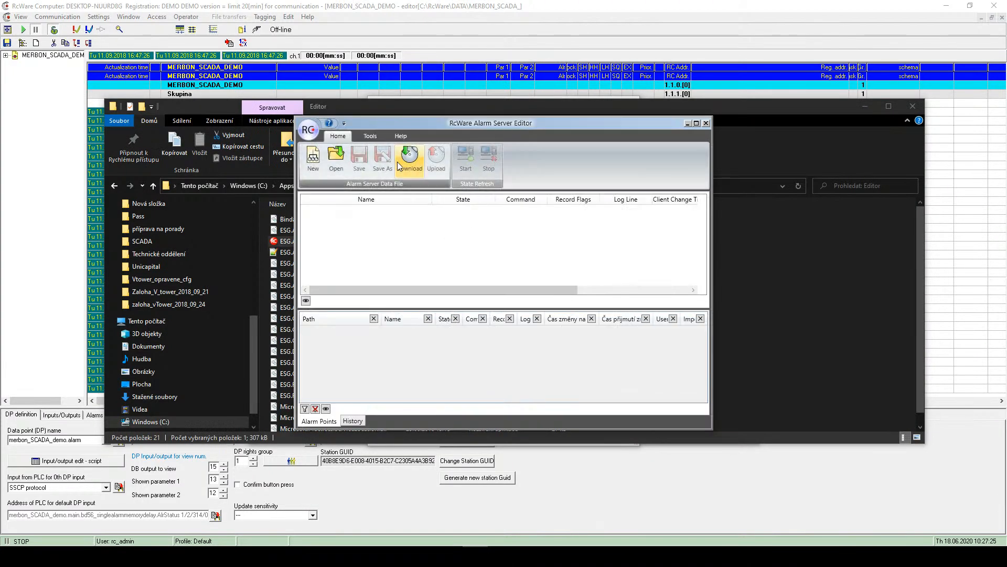
pyautogui.click(399, 166)
pyautogui.click(545, 380)
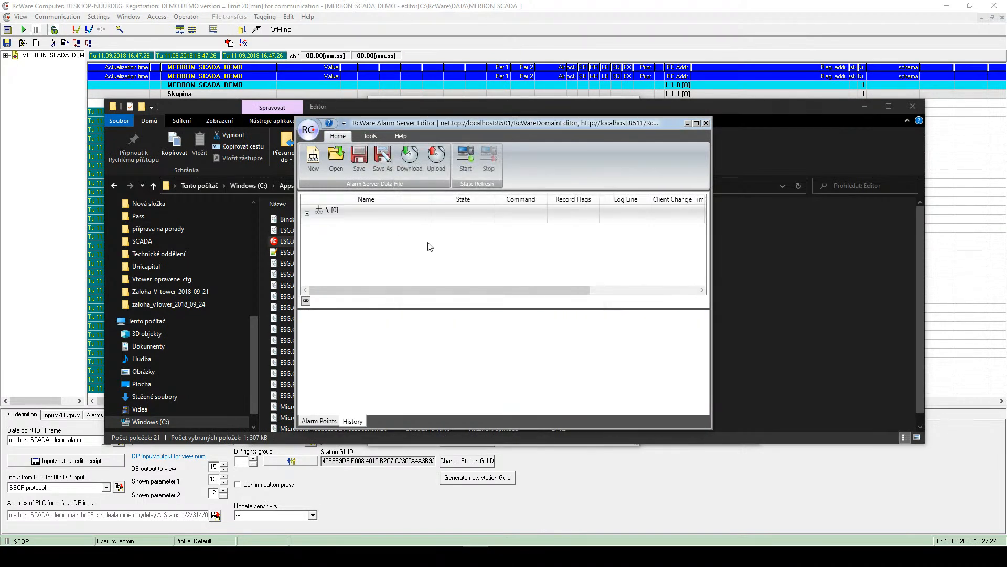
# Check demo2's properties, then open the Permissions of the MERBON_SCADA_DEMO folder
pyautogui.click(307, 215)
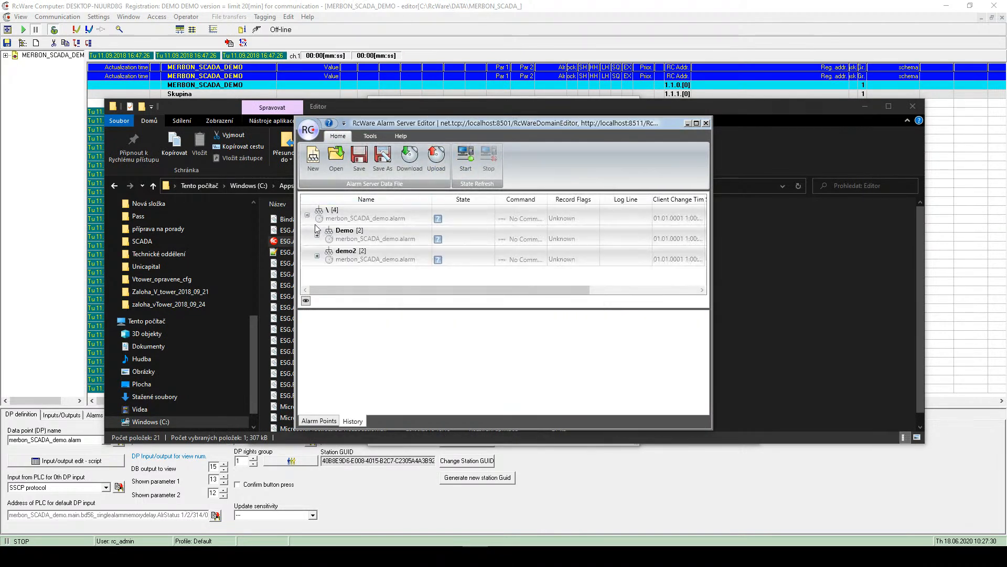
pyautogui.rightClick(343, 253)
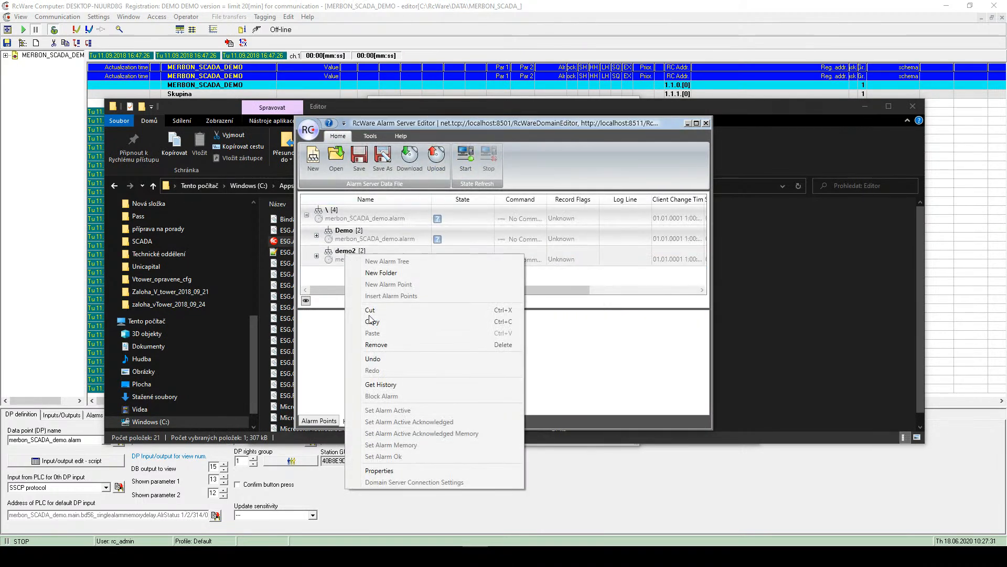
pyautogui.click(394, 472)
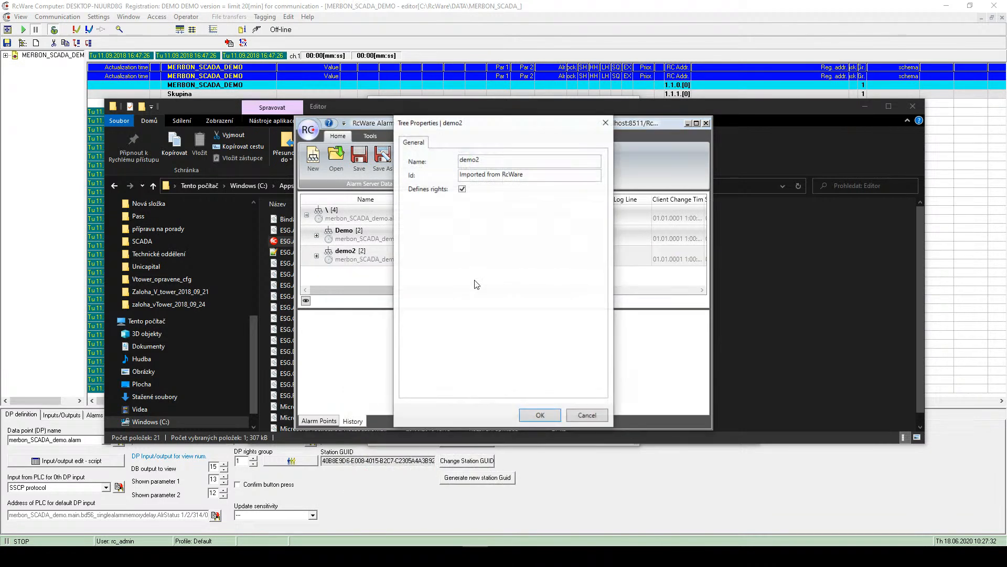
pyautogui.click(606, 124)
pyautogui.click(317, 255)
pyautogui.click(362, 271)
pyautogui.rightClick(349, 276)
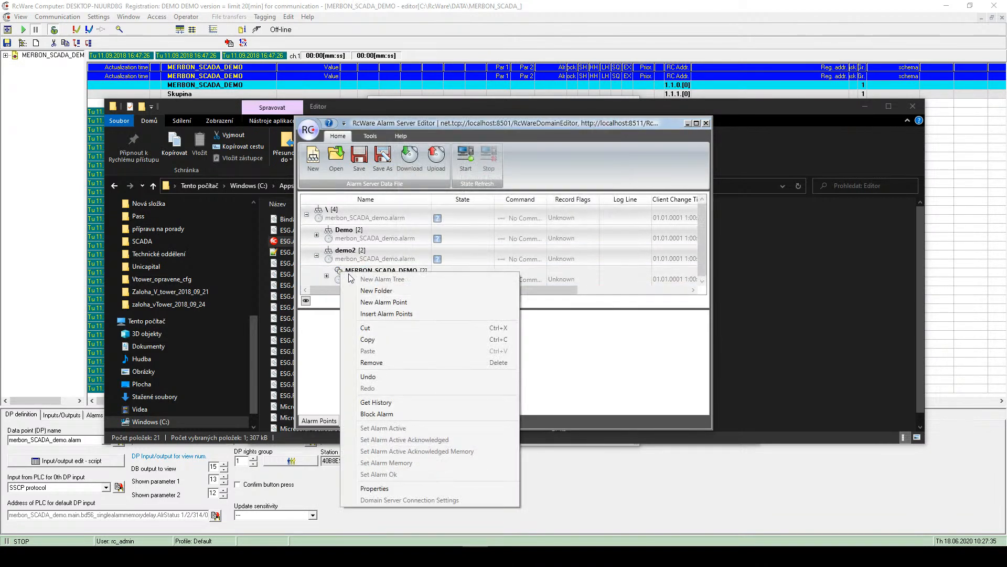
pyautogui.click(388, 488)
pyautogui.click(455, 147)
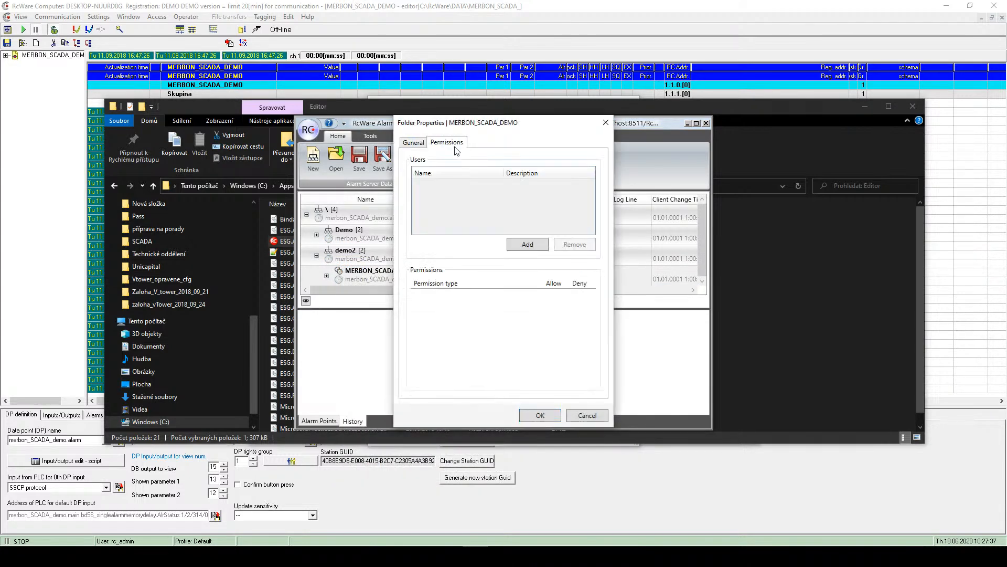
# Add Alarm server administrators with View, Change generic state and Acknowledge set to Allow
pyautogui.click(527, 244)
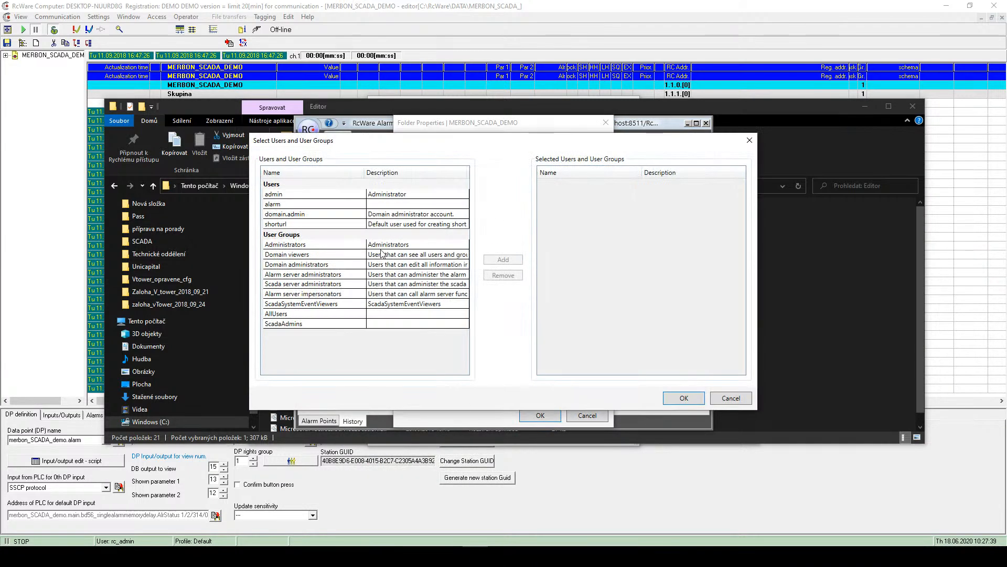
pyautogui.click(334, 275)
pyautogui.click(496, 260)
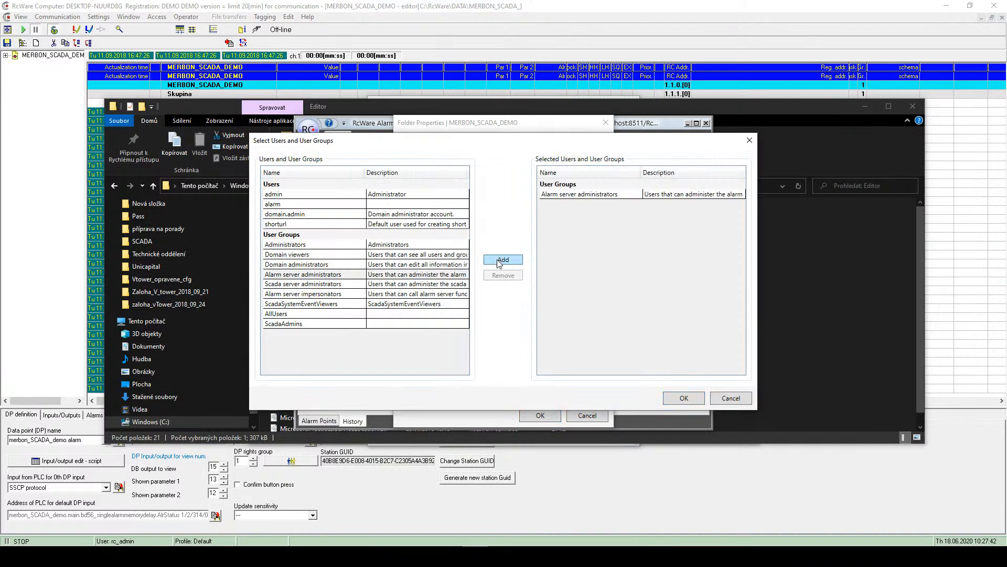
pyautogui.click(670, 396)
pyautogui.click(553, 298)
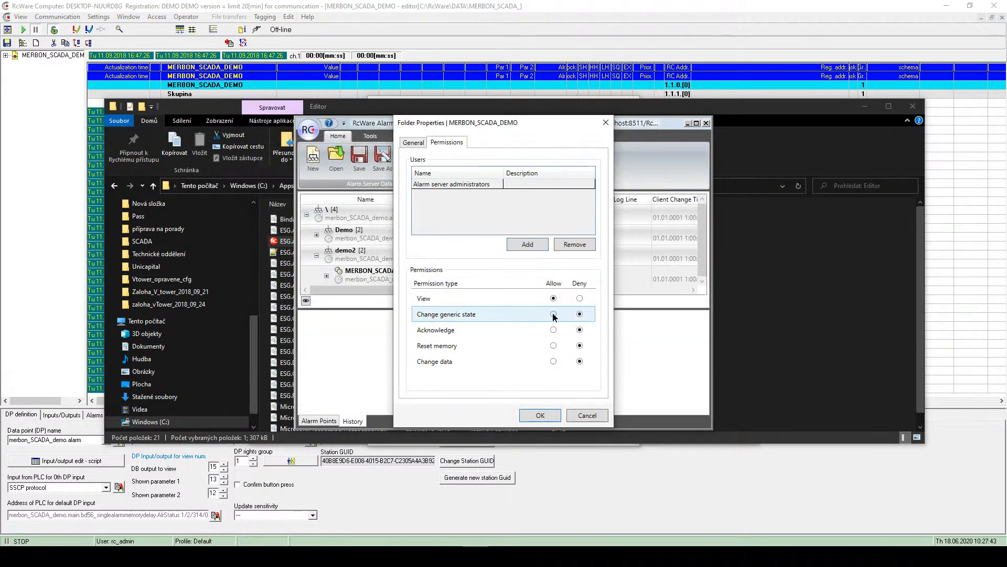
pyautogui.click(553, 313)
pyautogui.click(553, 330)
pyautogui.click(540, 415)
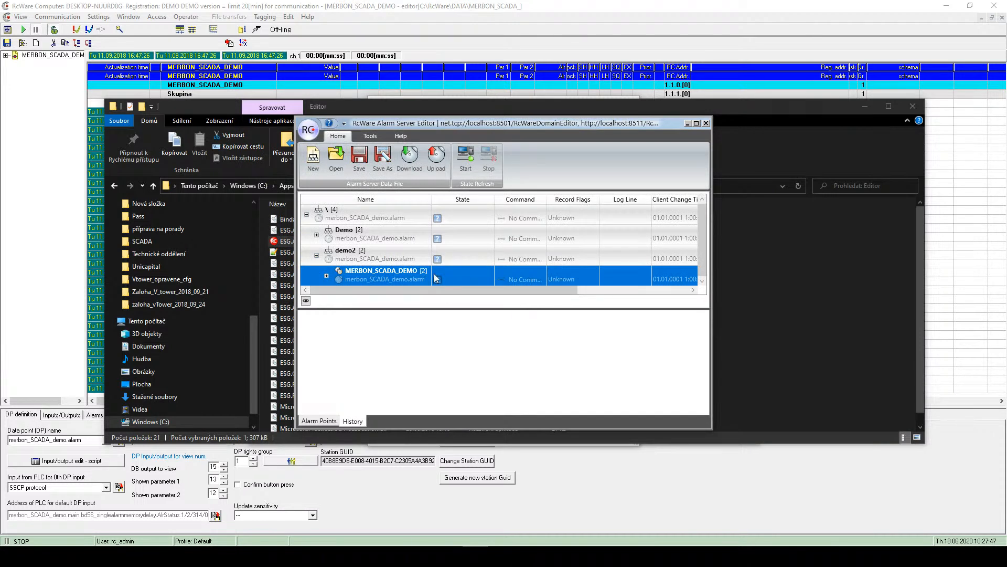
# Start live alarm refresh and expand MERBON_SCADA_DEMO down to Skupina's second alarm point
pyautogui.click(466, 160)
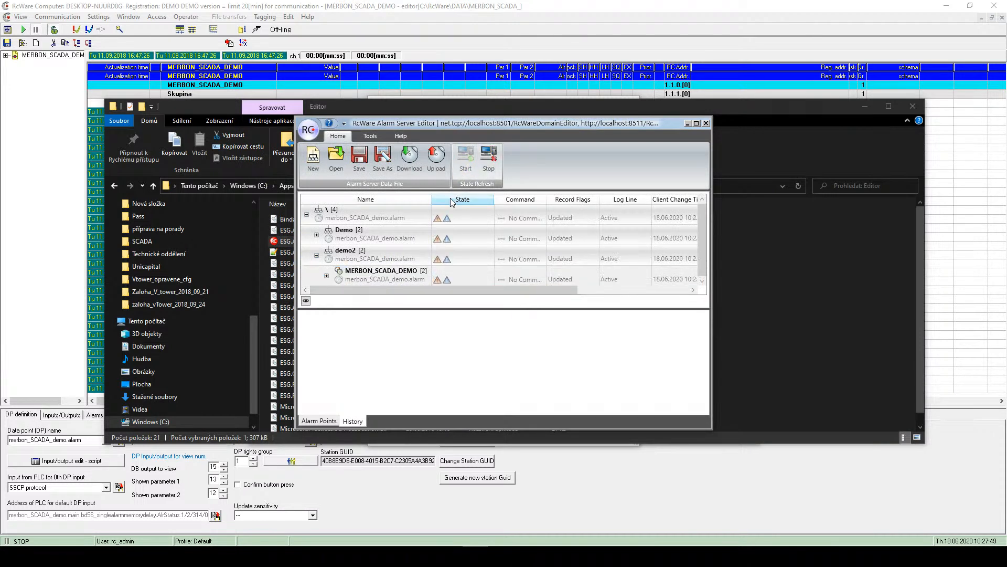
pyautogui.click(328, 272)
pyautogui.click(327, 275)
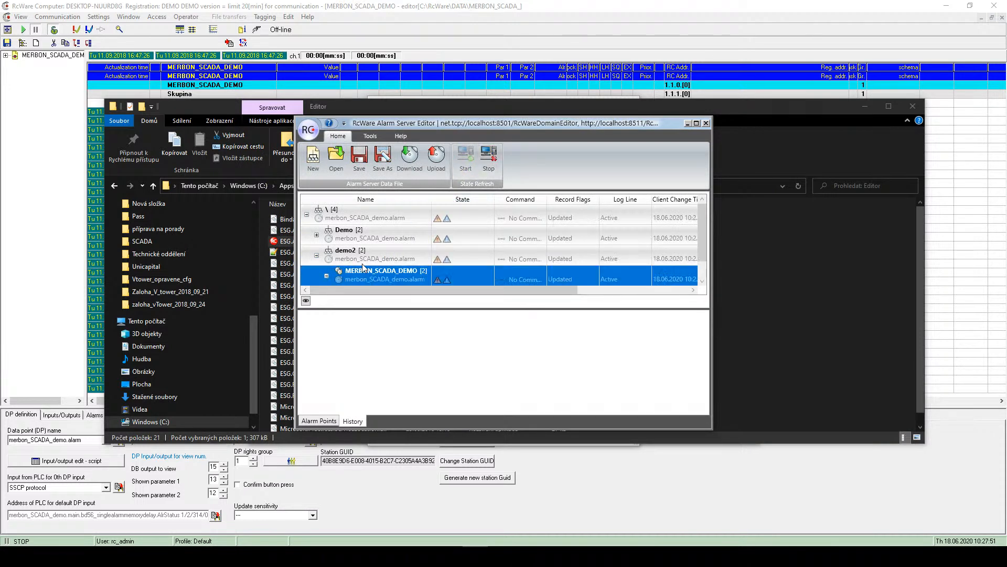
pyautogui.click(337, 275)
pyautogui.click(349, 275)
pyautogui.click(348, 276)
pyautogui.scroll(-1, 367, 278)
pyautogui.click(393, 280)
# Launch ESG.AlarmServer.Messaging.Editor.exe from the Merbon Messaging Editor folder
pyautogui.click(832, 282)
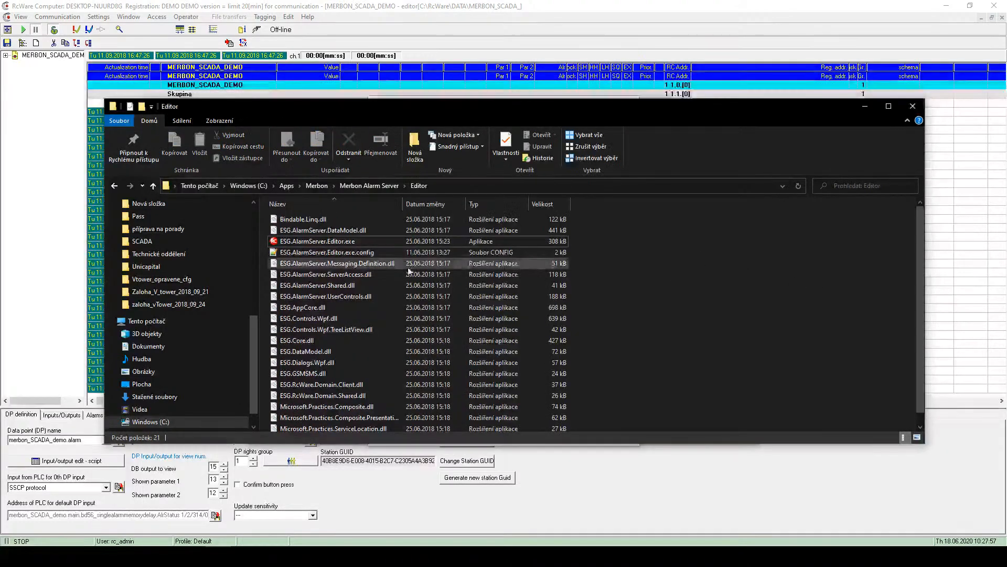
pyautogui.click(368, 185)
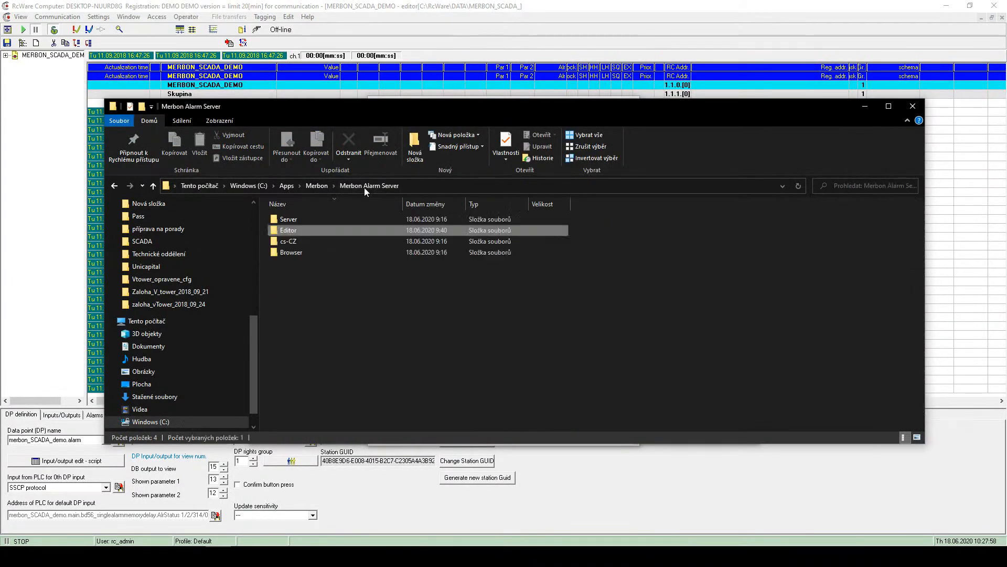
pyautogui.click(317, 186)
pyautogui.scroll(-3, 334, 405)
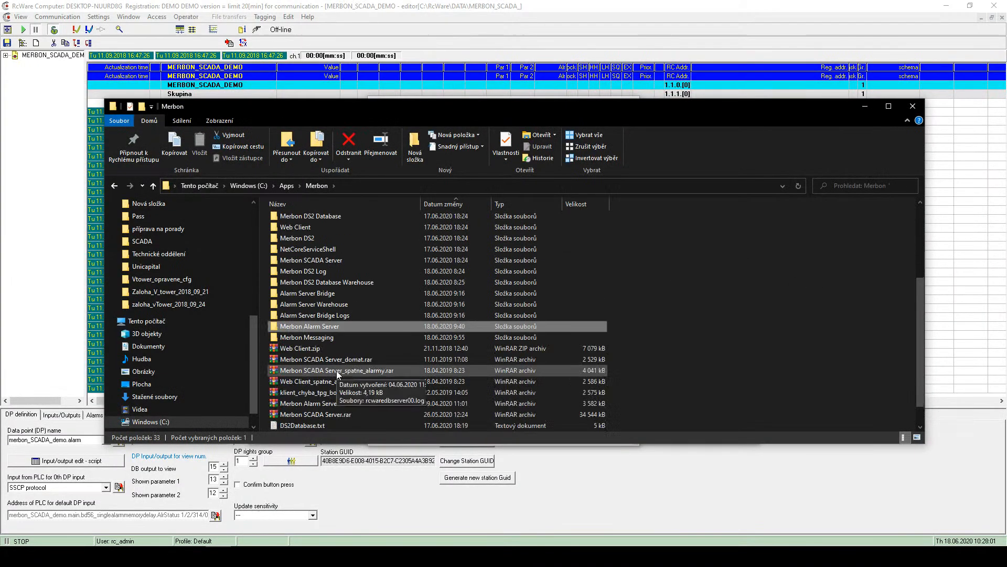
pyautogui.doubleClick(329, 336)
pyautogui.doubleClick(313, 231)
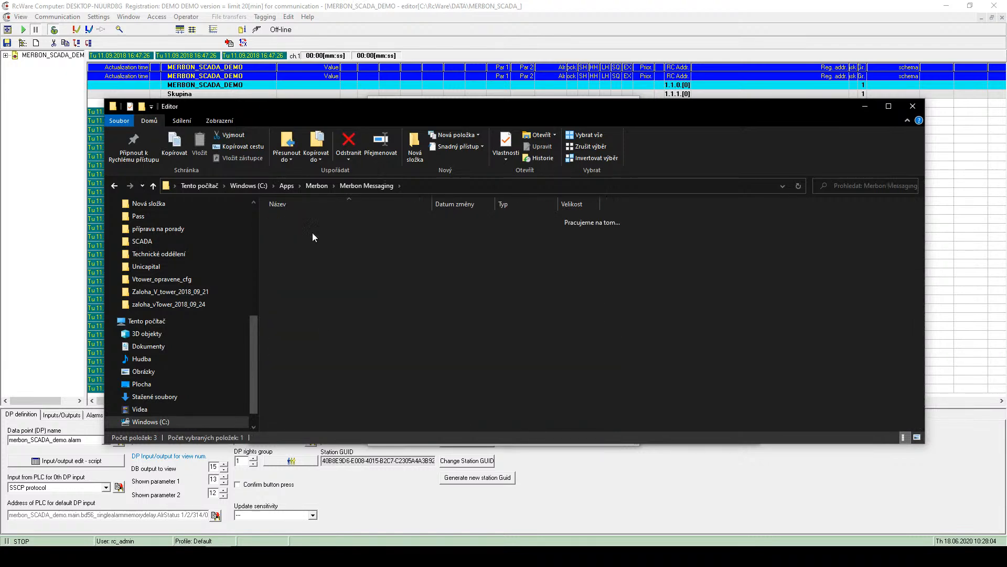
pyautogui.doubleClick(309, 275)
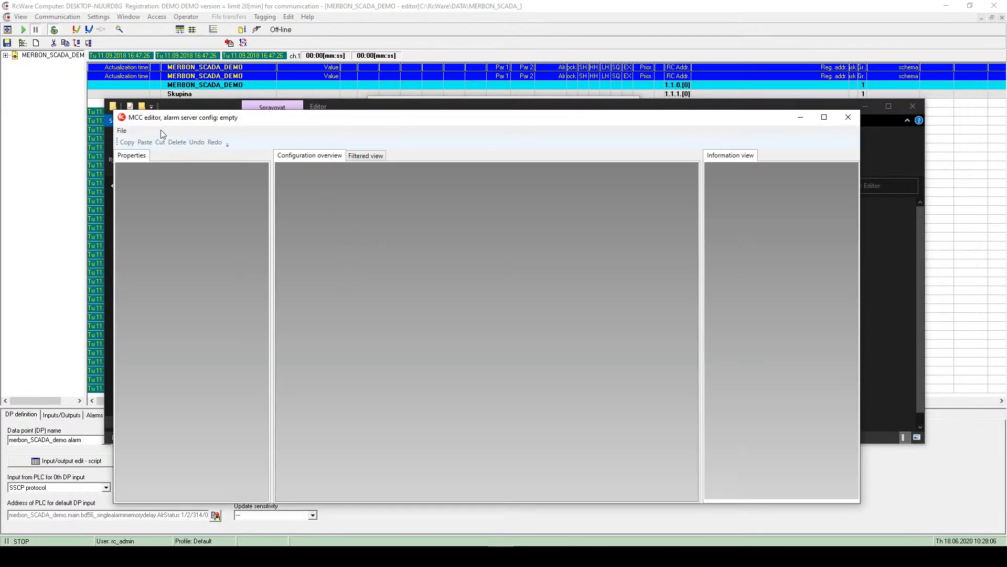
# Start a new empty configuration and add an SMTP channel under Channels
pyautogui.click(130, 131)
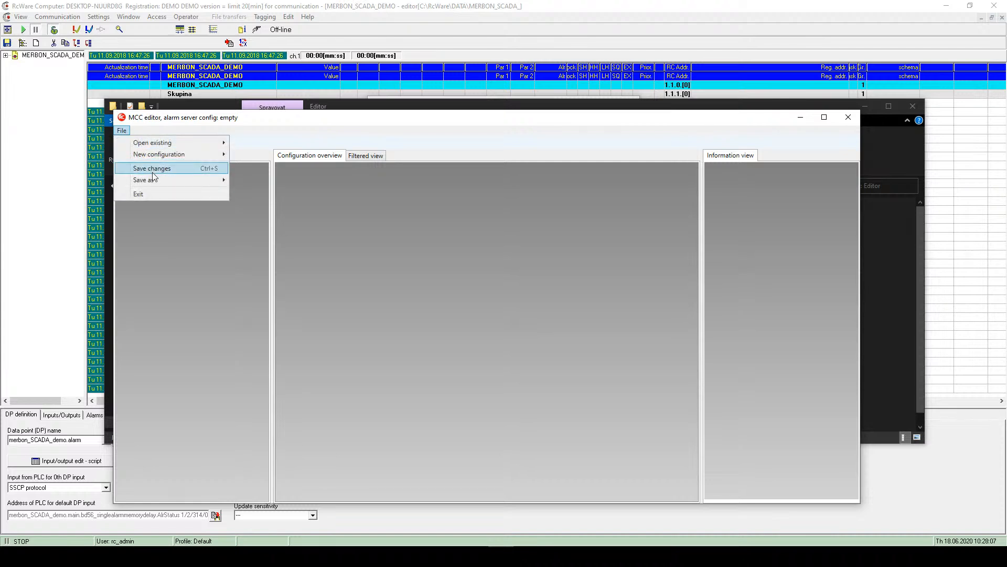
pyautogui.moveTo(172, 146)
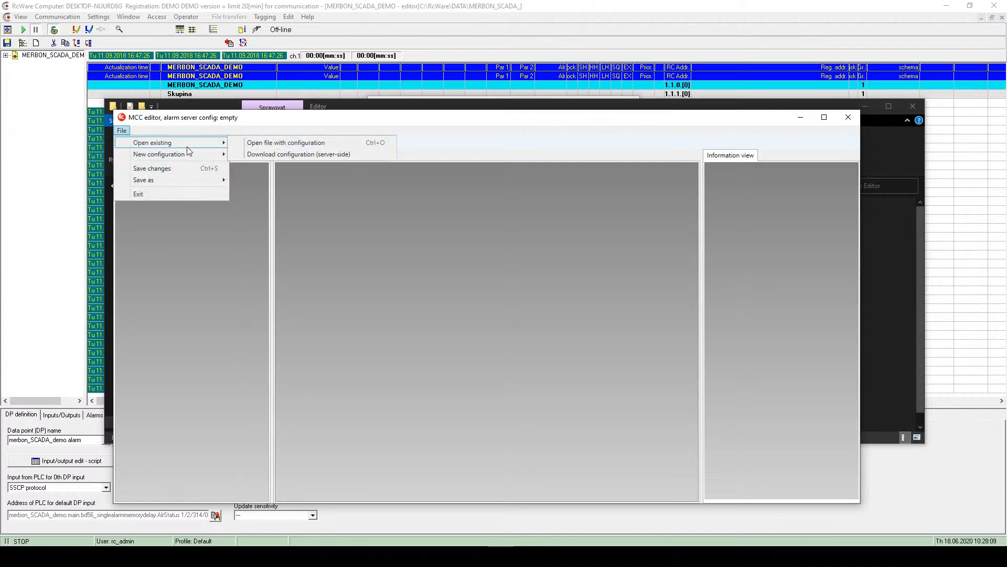
pyautogui.moveTo(206, 154)
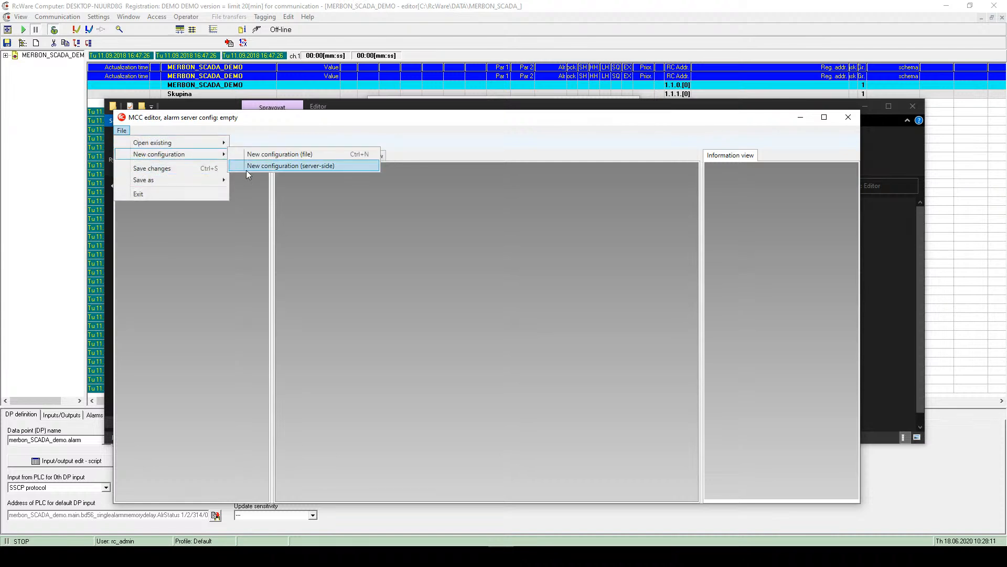
pyautogui.click(247, 168)
pyautogui.click(593, 196)
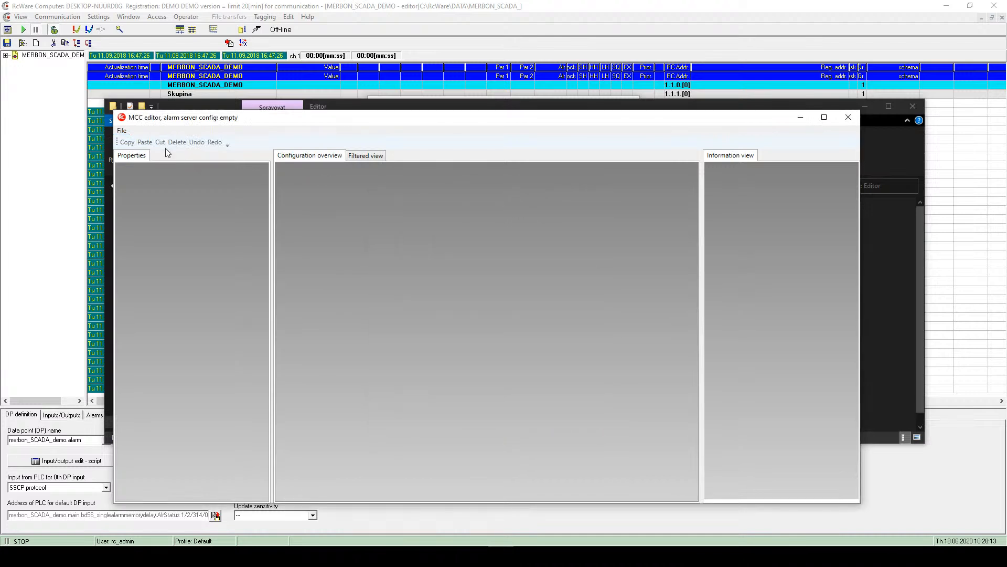
pyautogui.click(121, 130)
pyautogui.moveTo(151, 159)
pyautogui.click(258, 164)
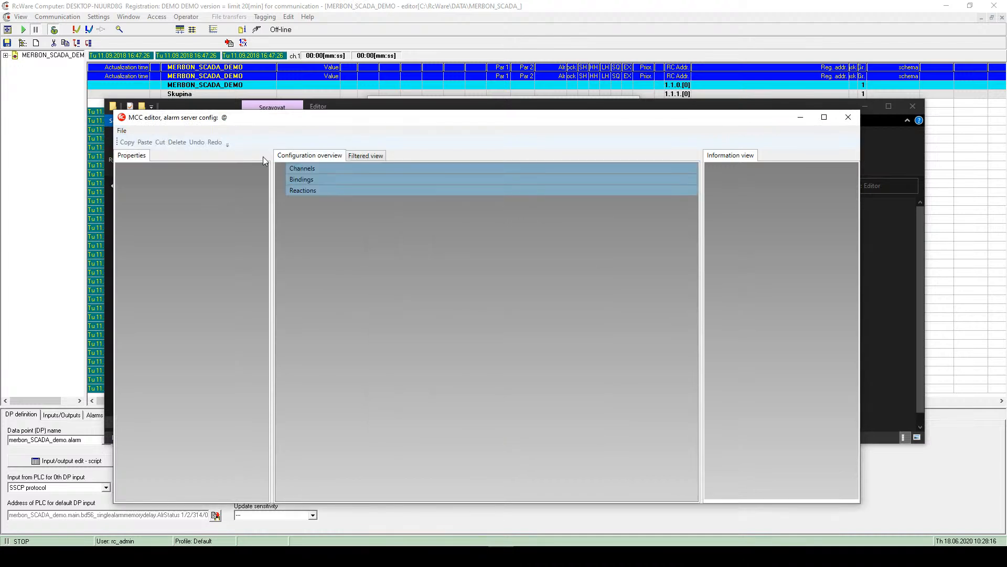
pyautogui.click(333, 172)
pyautogui.rightClick(334, 172)
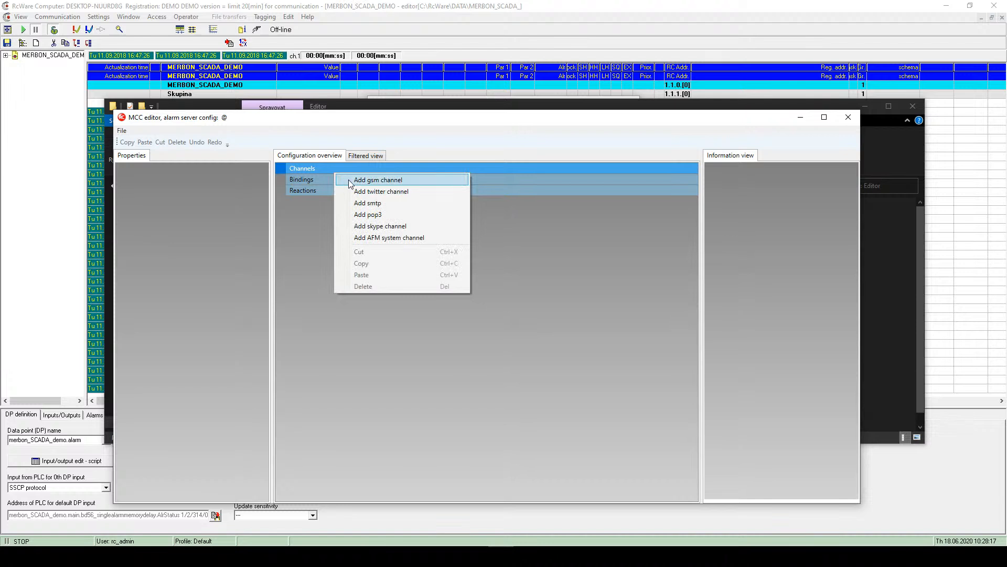
pyautogui.click(388, 203)
# Set the Smtp server channel's host to smtp.gmail.com and port to 587
pyautogui.click(284, 169)
pyautogui.click(309, 180)
pyautogui.rightClick(318, 181)
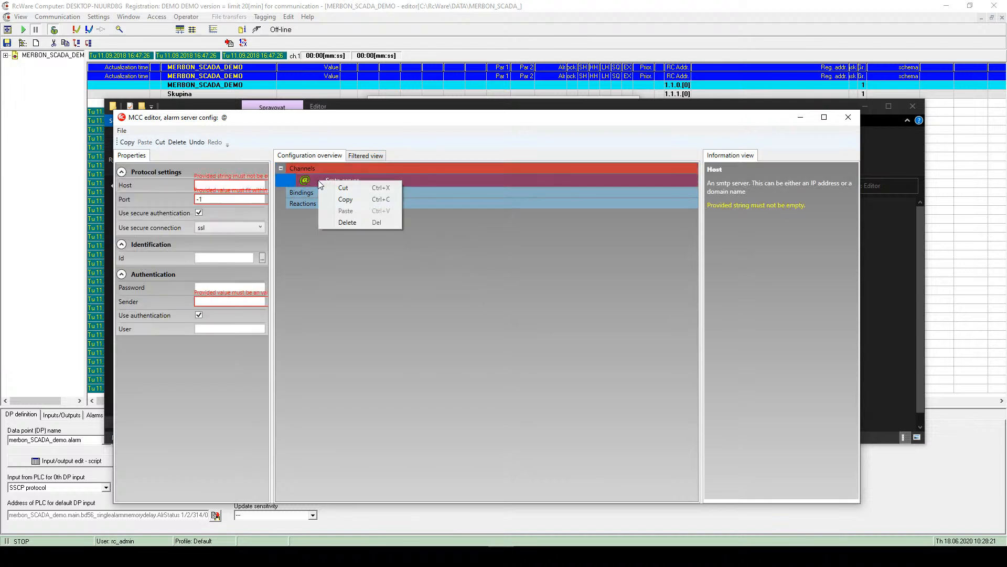
pyautogui.press('Escape')
pyautogui.click(234, 185)
pyautogui.write('smtp')
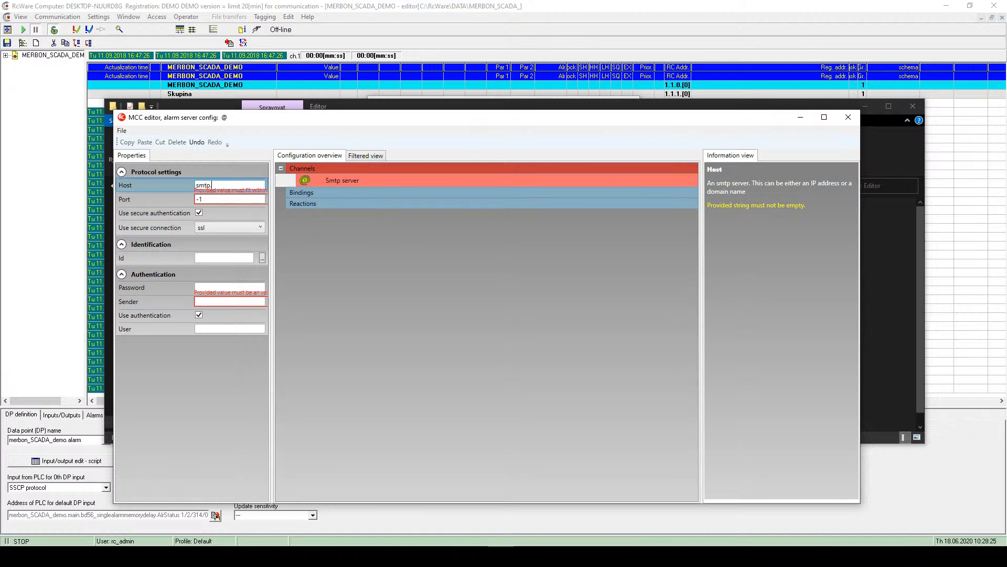
pyautogui.write('.gmail.com')
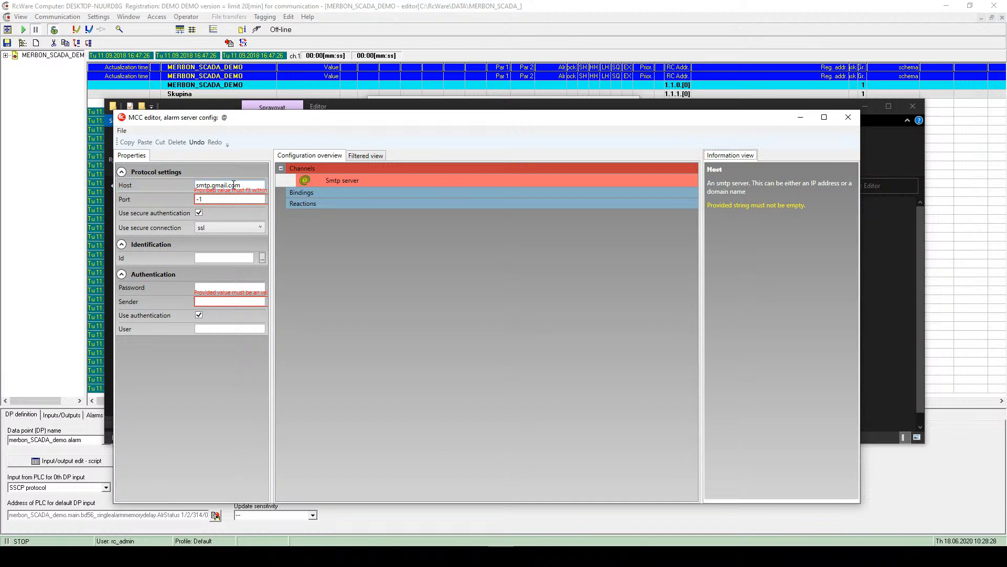
pyautogui.press('Tab')
pyautogui.write('57')
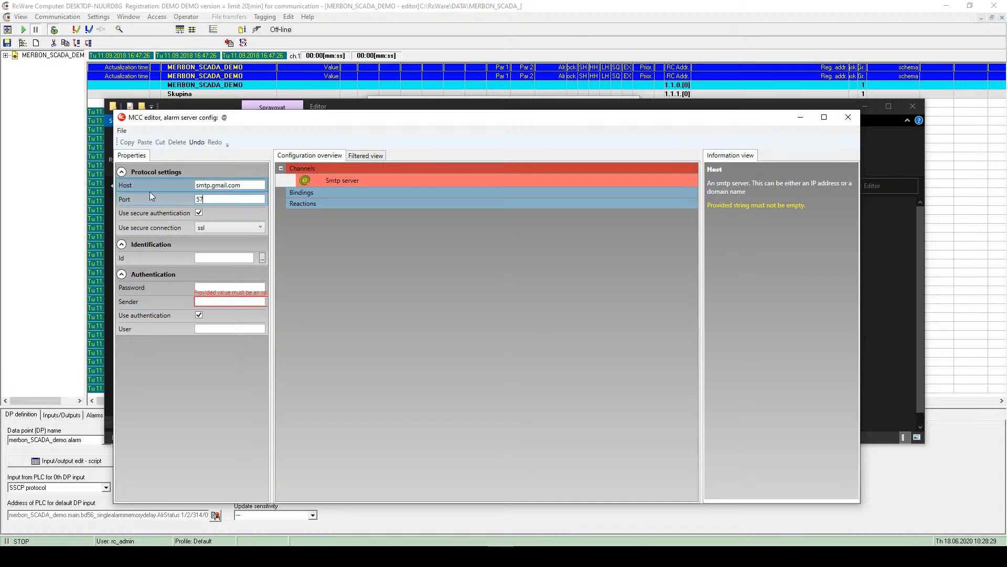
pyautogui.press('Left')
pyautogui.write('8')
pyautogui.click(228, 256)
# Enter the Gmail sender address, reuse it as the user name, and enter the account password
pyautogui.click(228, 303)
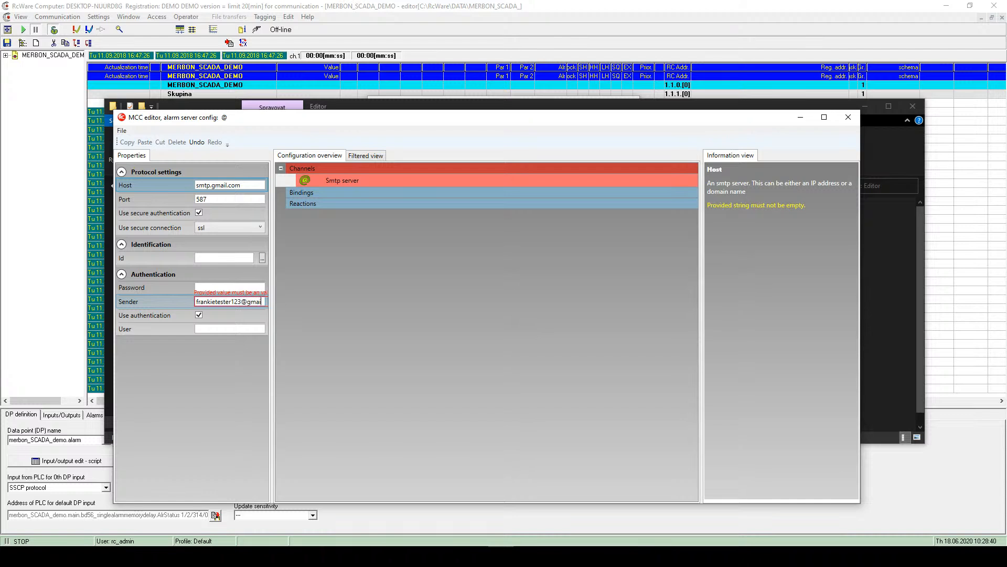
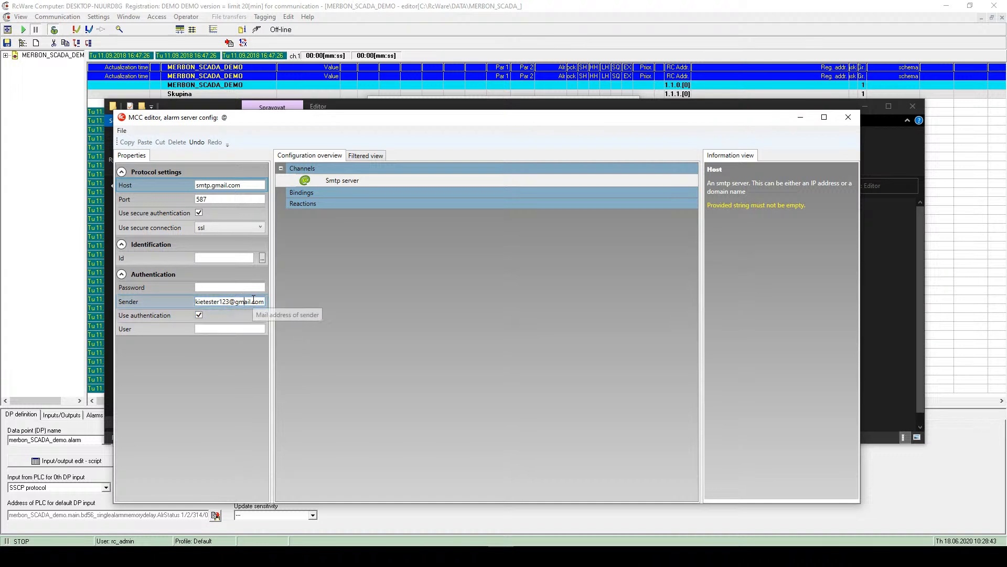
pyautogui.hotkey('ctrl', 'a')
pyautogui.hotkey('ctrl', 'c')
pyautogui.click(229, 329)
pyautogui.hotkey('ctrl', 'v')
pyautogui.click(224, 287)
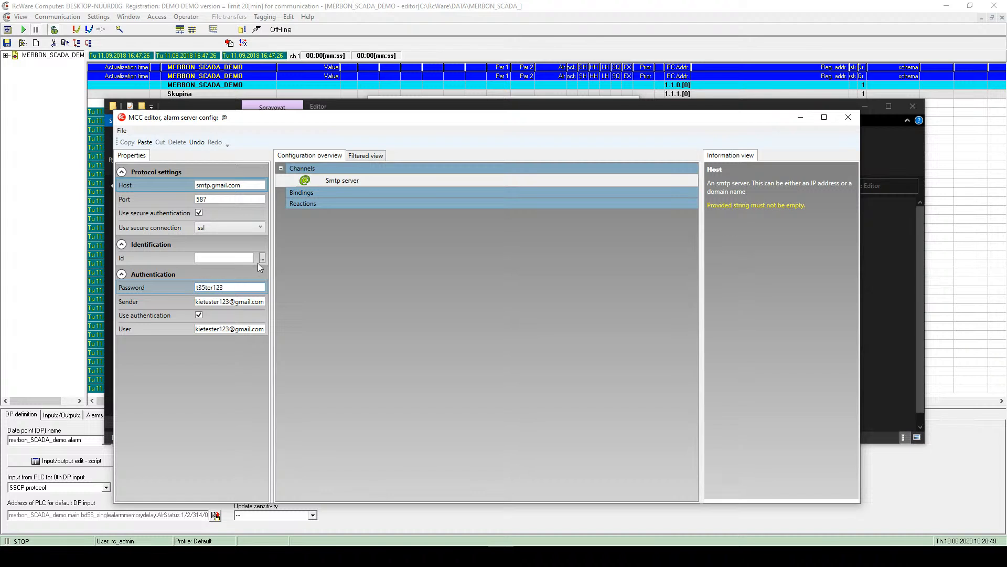
pyautogui.rightClick(306, 183)
# Cut the Smtp server channel and restore it in the Channels tree
pyautogui.click(323, 187)
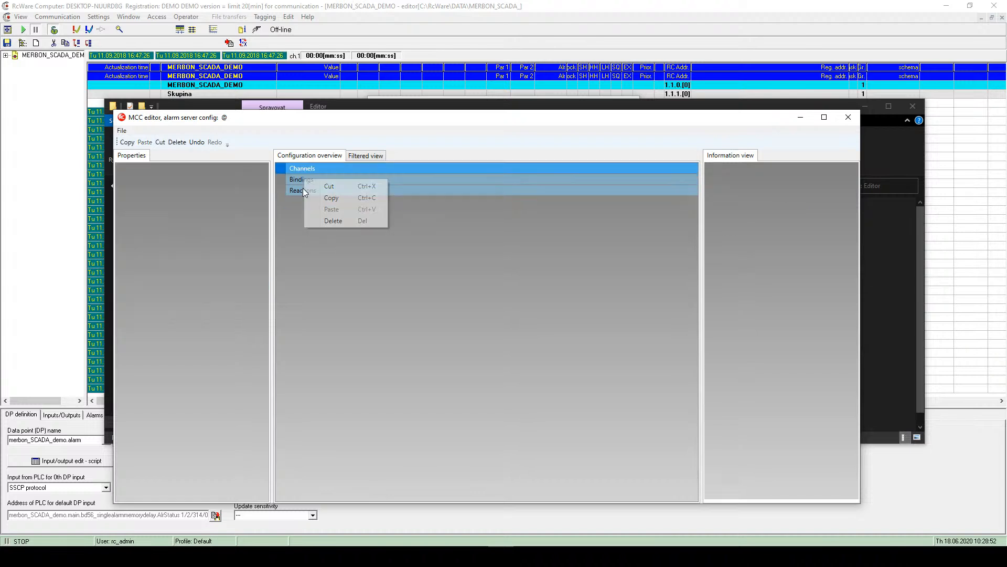
pyautogui.rightClick(319, 168)
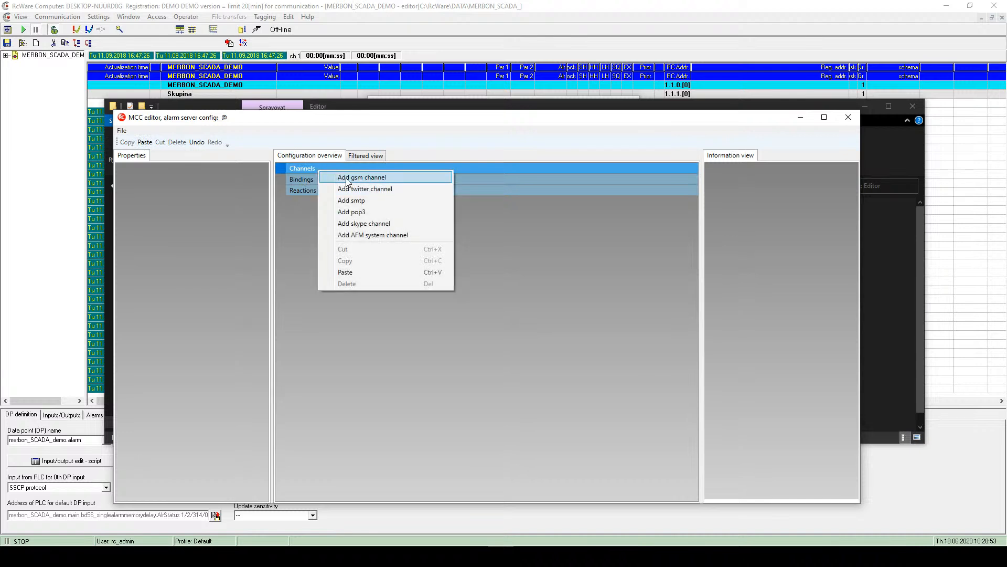
pyautogui.click(297, 168)
pyautogui.click(198, 142)
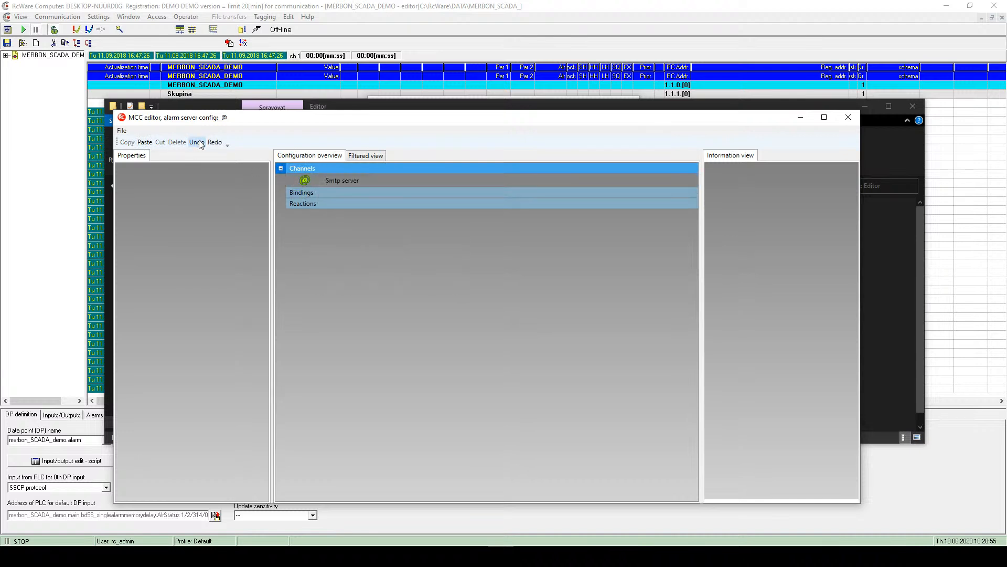
# Save the configuration to the alarm server with messaging_client as the client
pyautogui.click(125, 131)
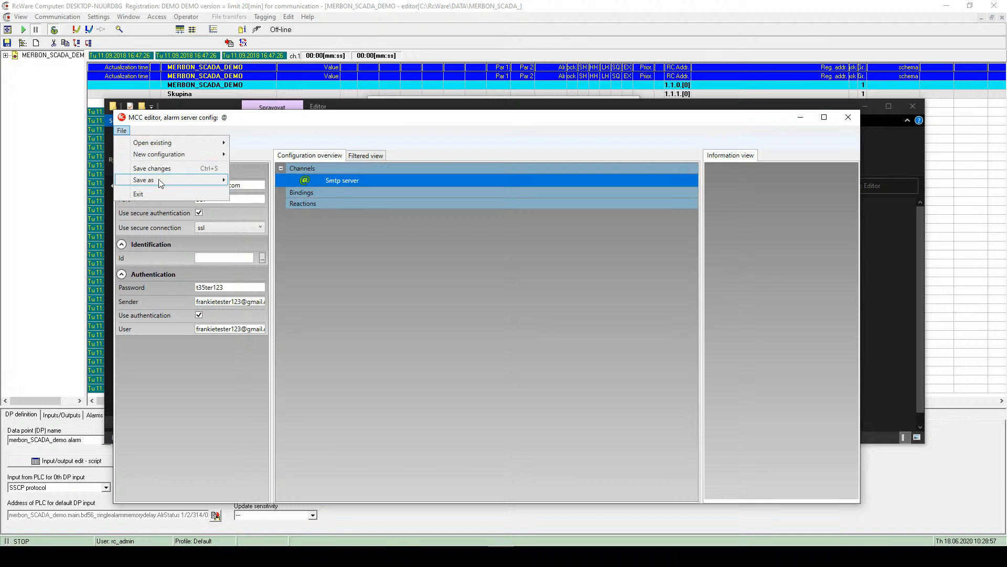
pyautogui.moveTo(157, 178)
pyautogui.click(251, 192)
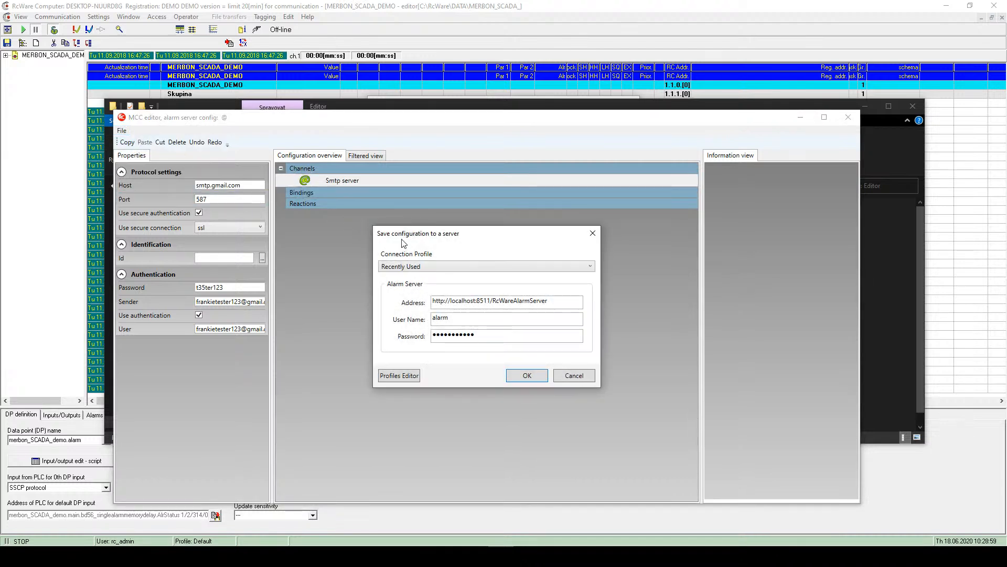
pyautogui.click(524, 375)
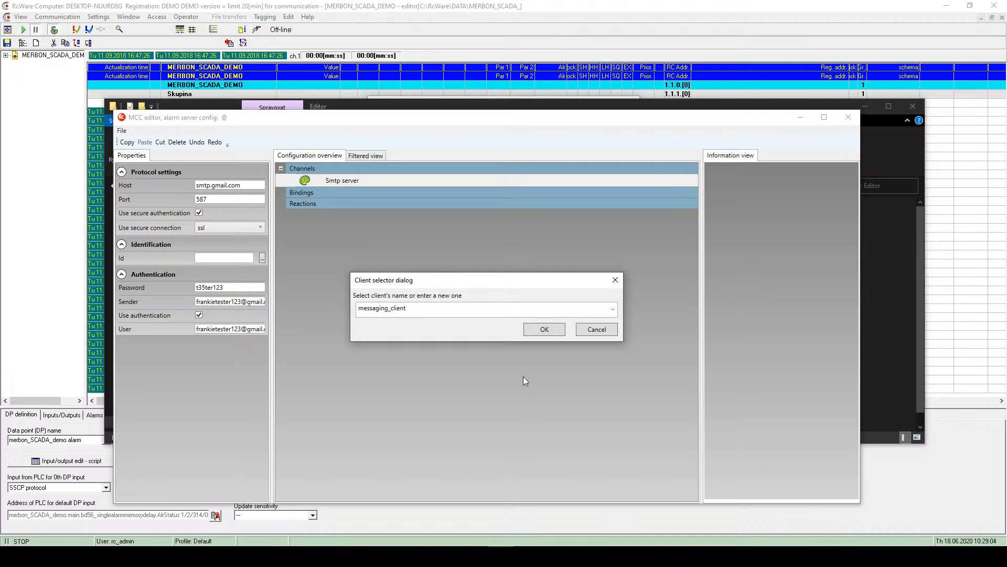
pyautogui.click(544, 330)
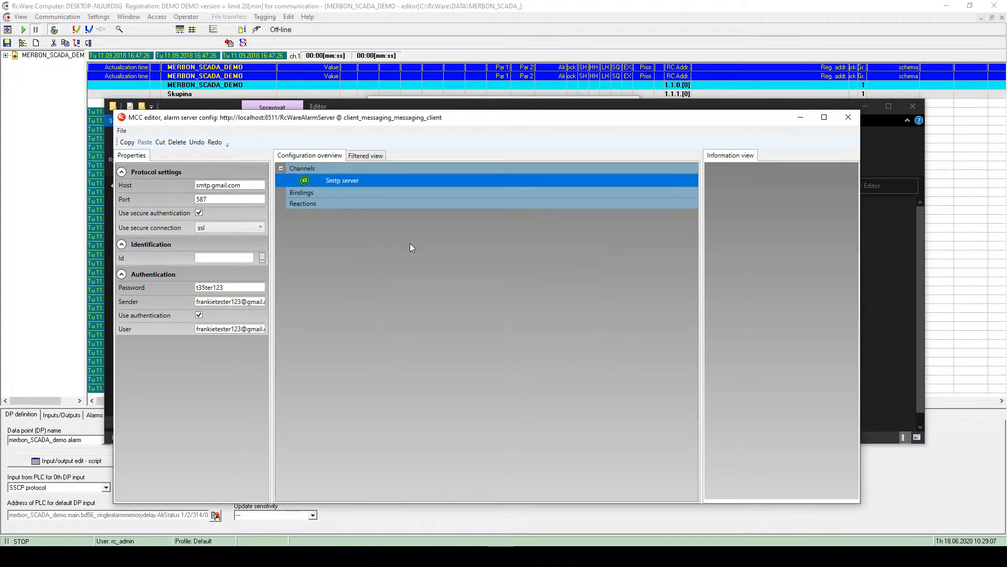
# Add a binding with tree identifier demo2 and path MERBONSCADA_DEMO/MERBON_SCADA_DEMO/Skupina/merbon_SCADA_demo.alarm
pyautogui.rightClick(348, 192)
pyautogui.click(368, 197)
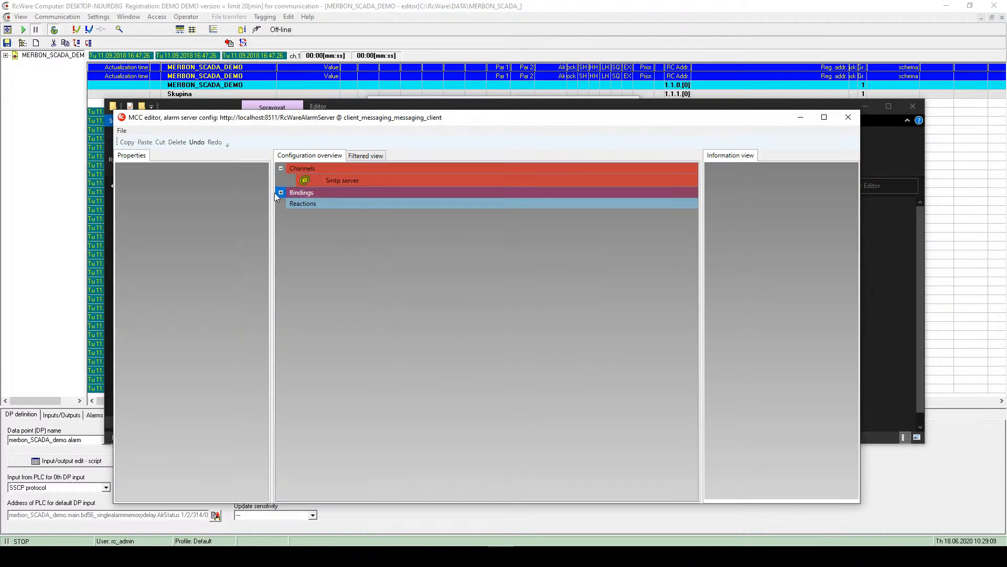
pyautogui.click(304, 206)
pyautogui.click(236, 258)
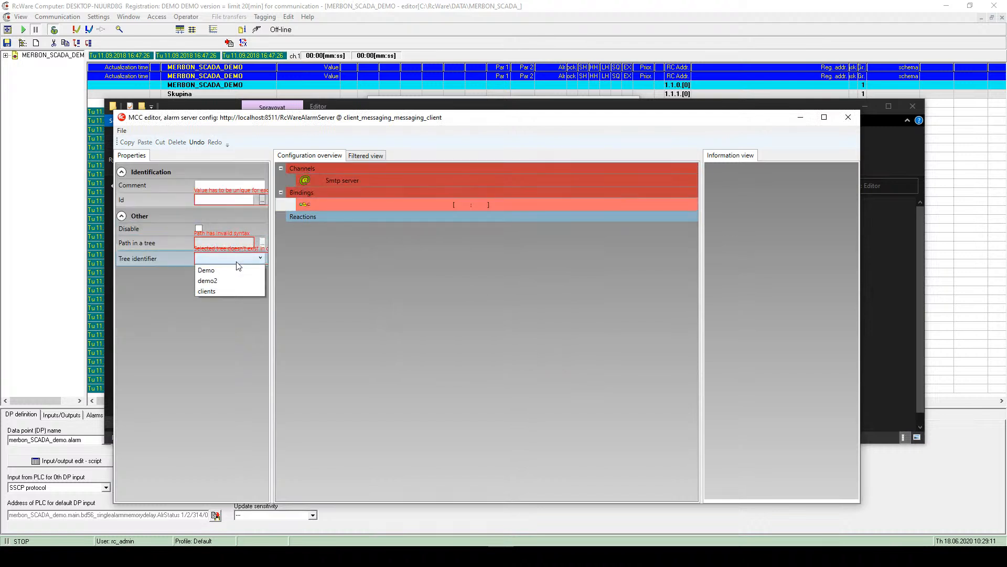
pyautogui.click(226, 283)
pyautogui.click(214, 243)
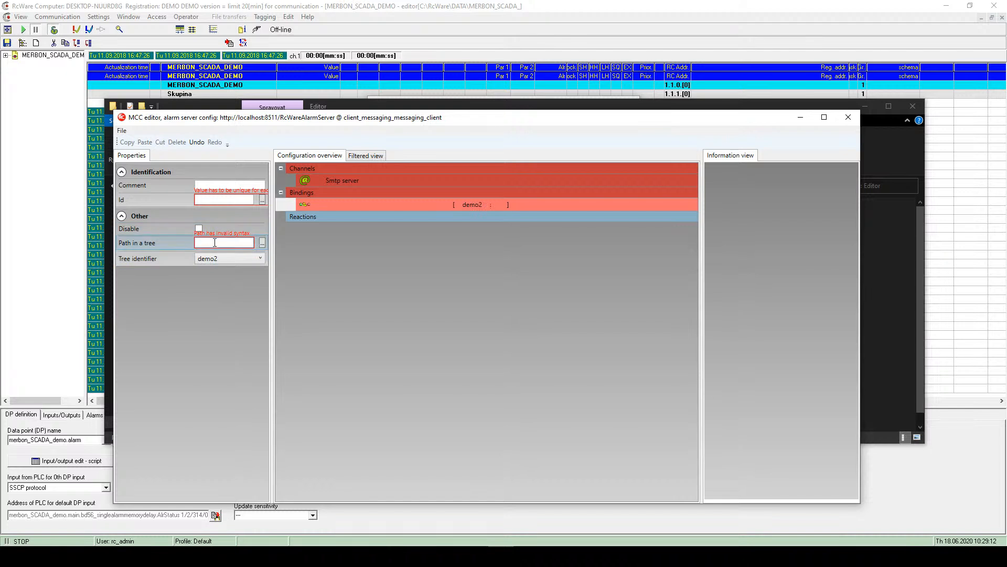
pyautogui.click(262, 243)
pyautogui.doubleClick(239, 178)
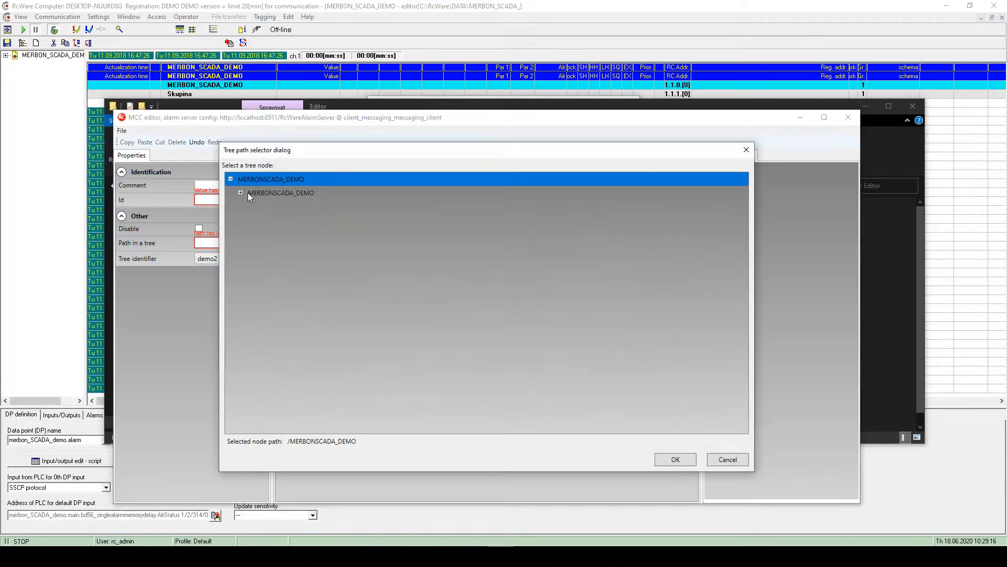
pyautogui.doubleClick(246, 193)
pyautogui.click(250, 205)
pyautogui.click(288, 220)
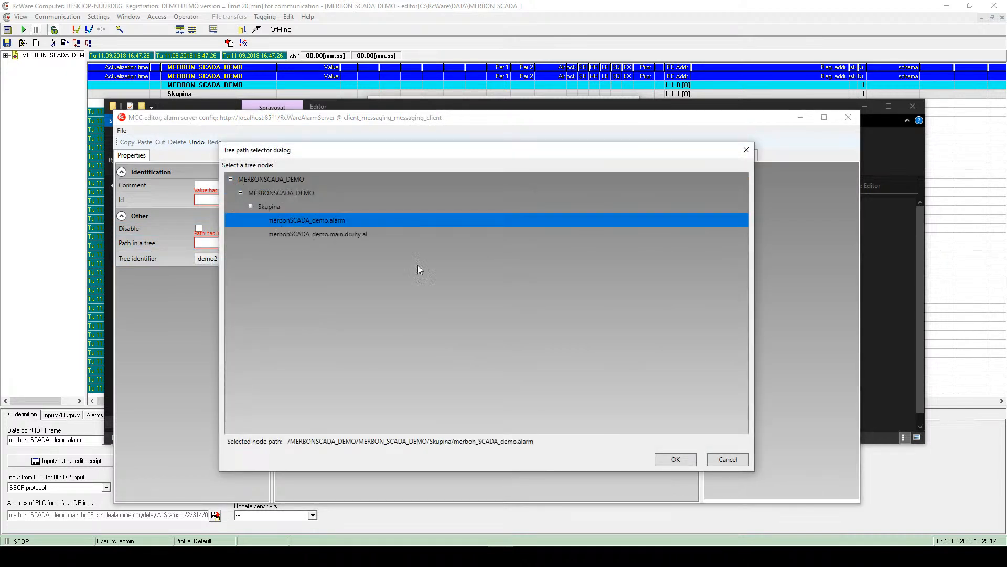
pyautogui.click(675, 459)
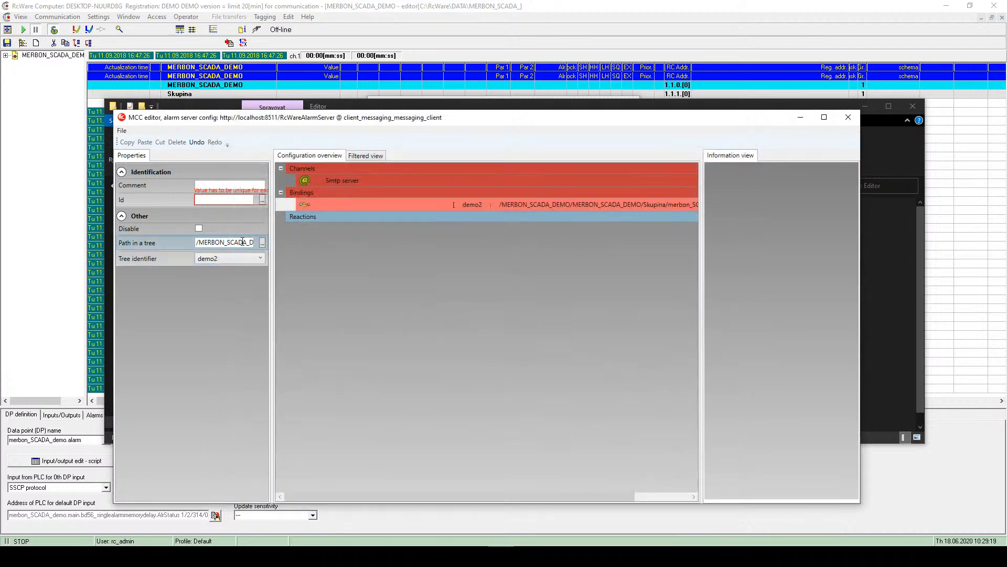
# Generate an Id for the alarm binding and add a sequential reaction to it
pyautogui.click(262, 200)
pyautogui.rightClick(337, 206)
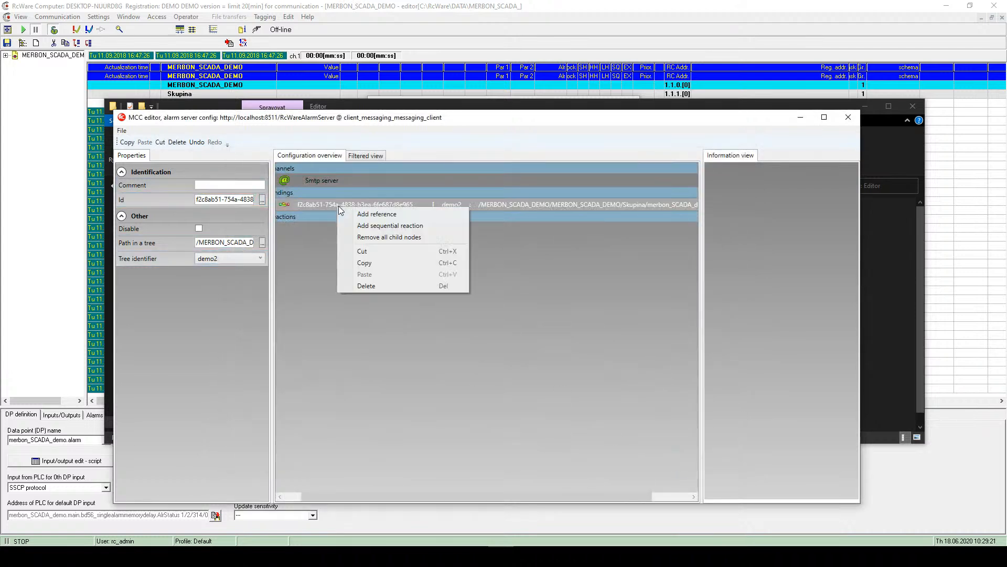
pyautogui.click(390, 225)
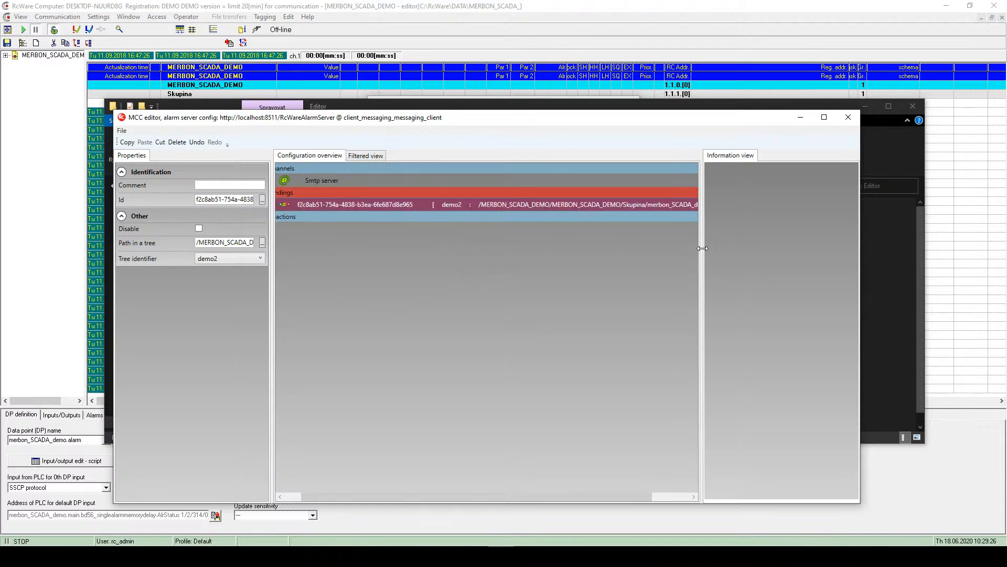
pyautogui.click(290, 205)
pyautogui.click(325, 218)
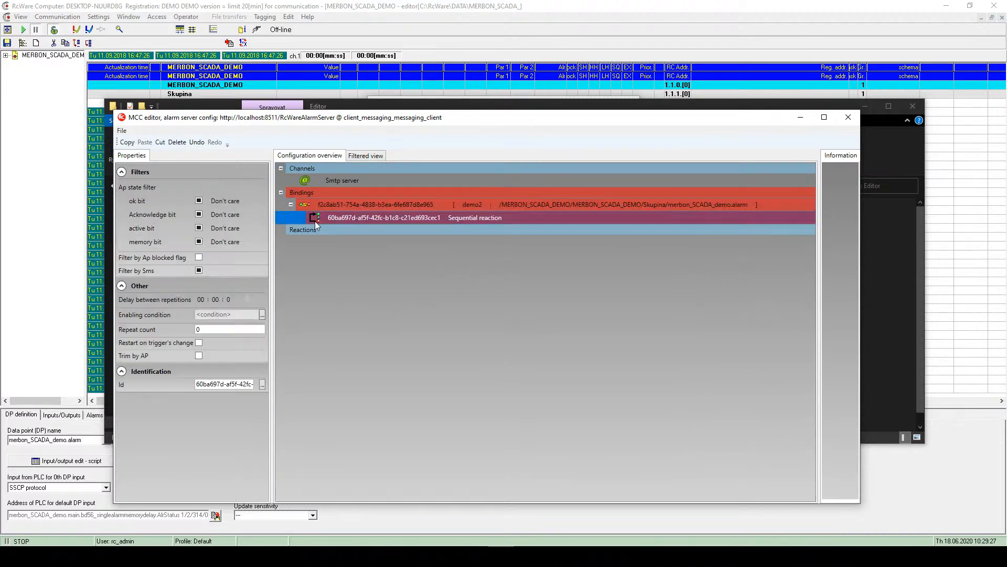
# Make the sequential reaction trigger on the active bit, repeat count 1, restarting on trigger change
pyautogui.click(199, 228)
pyautogui.click(210, 329)
pyautogui.write('1')
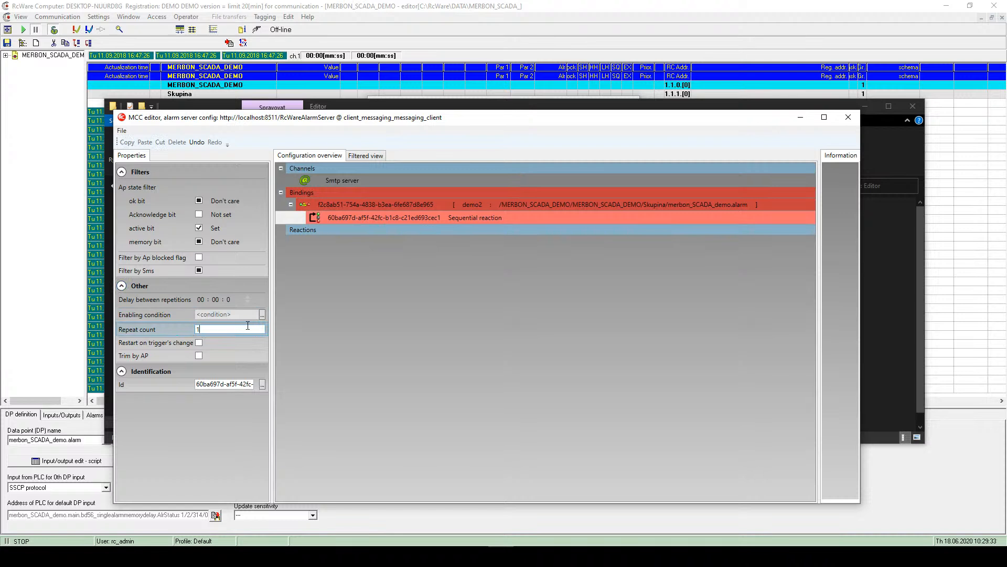
pyautogui.click(198, 343)
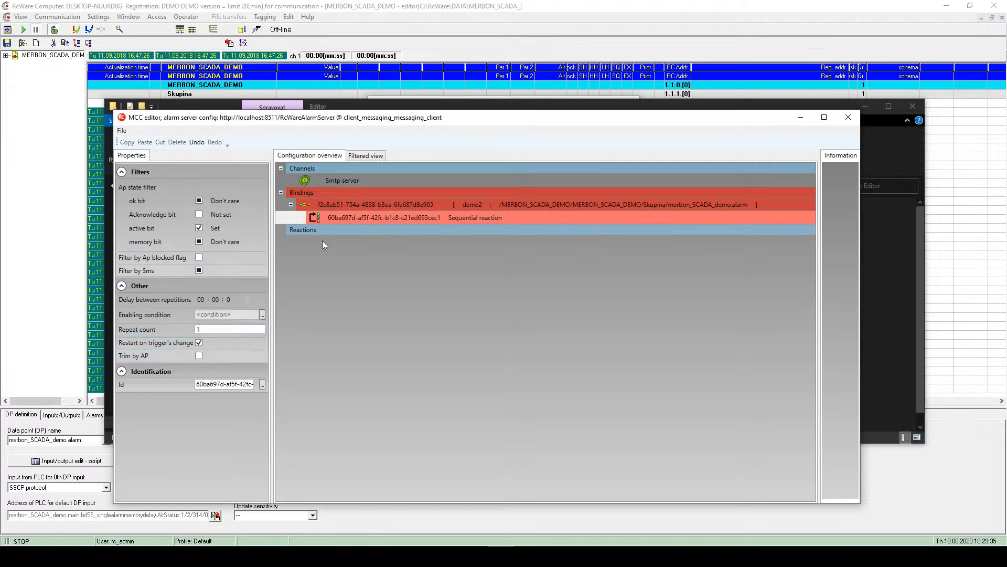
pyautogui.rightClick(328, 219)
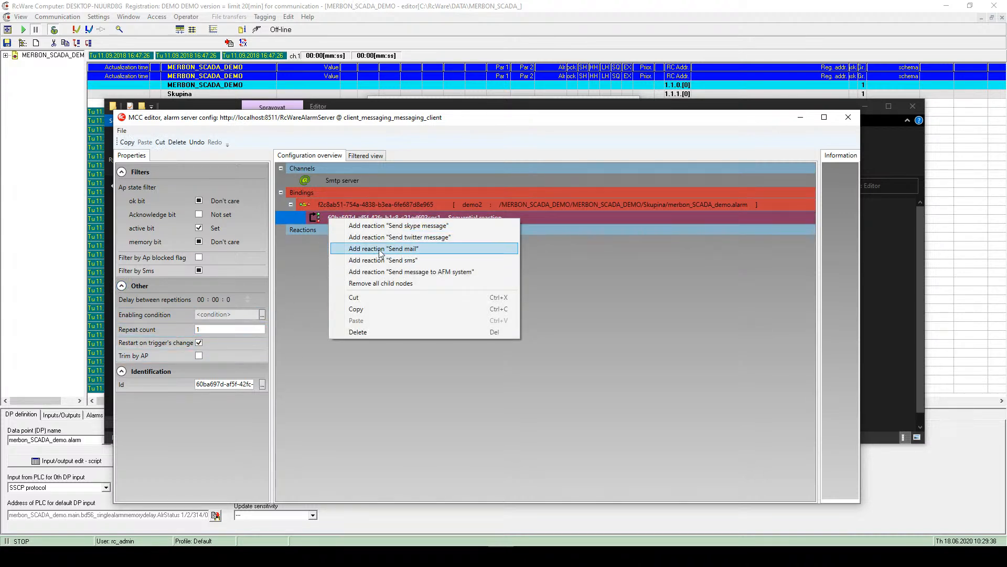
# Add a Send mail reaction using the mail channel, addressed to the contact's e-mail as direct recipient
pyautogui.click(381, 249)
pyautogui.click(300, 218)
pyautogui.click(334, 231)
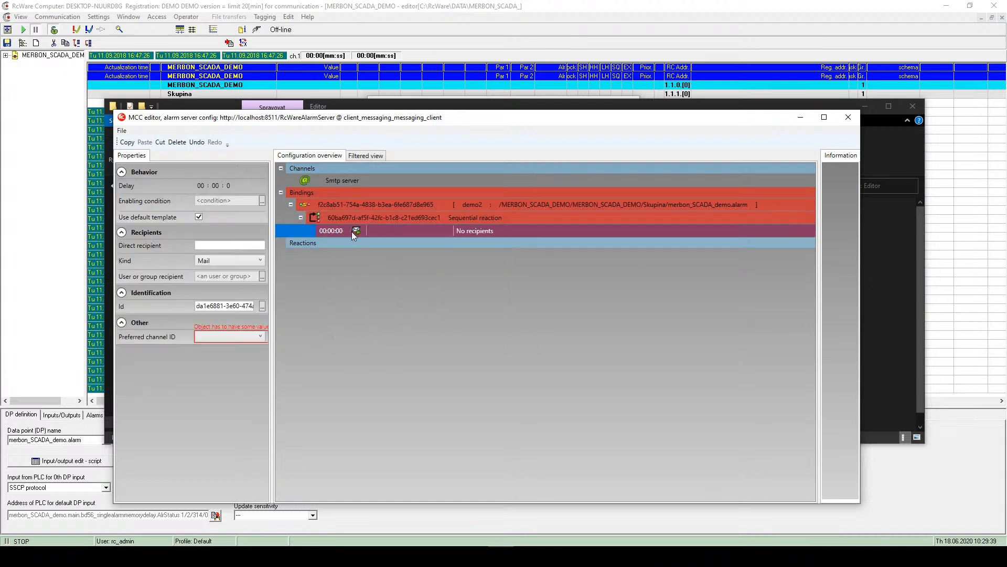
pyautogui.click(218, 336)
pyautogui.click(218, 337)
pyautogui.click(221, 350)
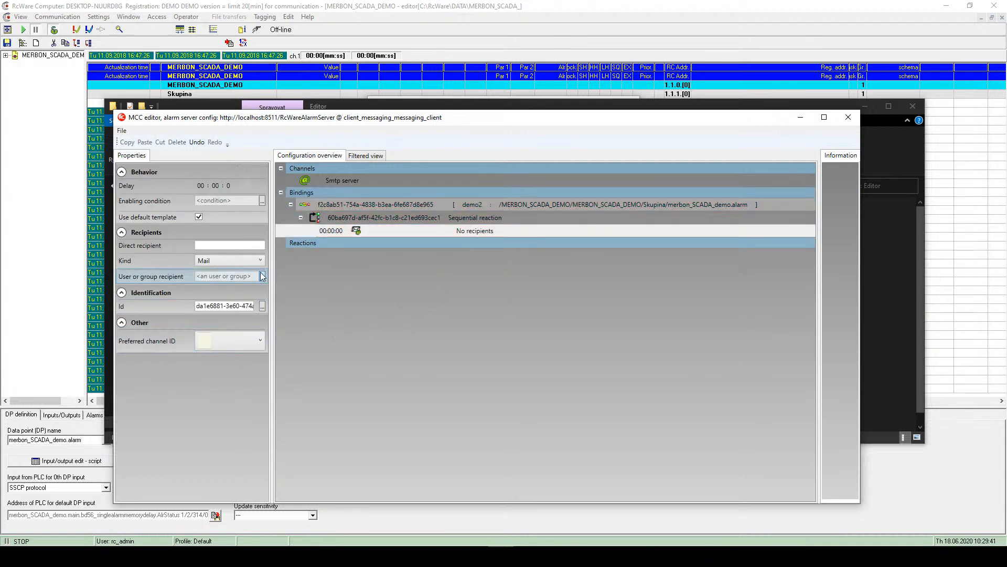
pyautogui.click(227, 246)
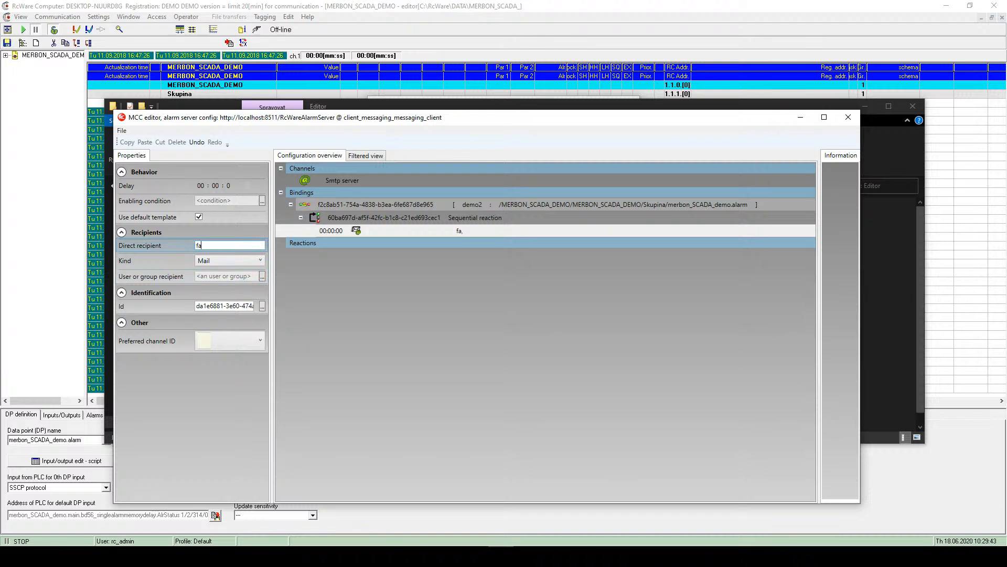
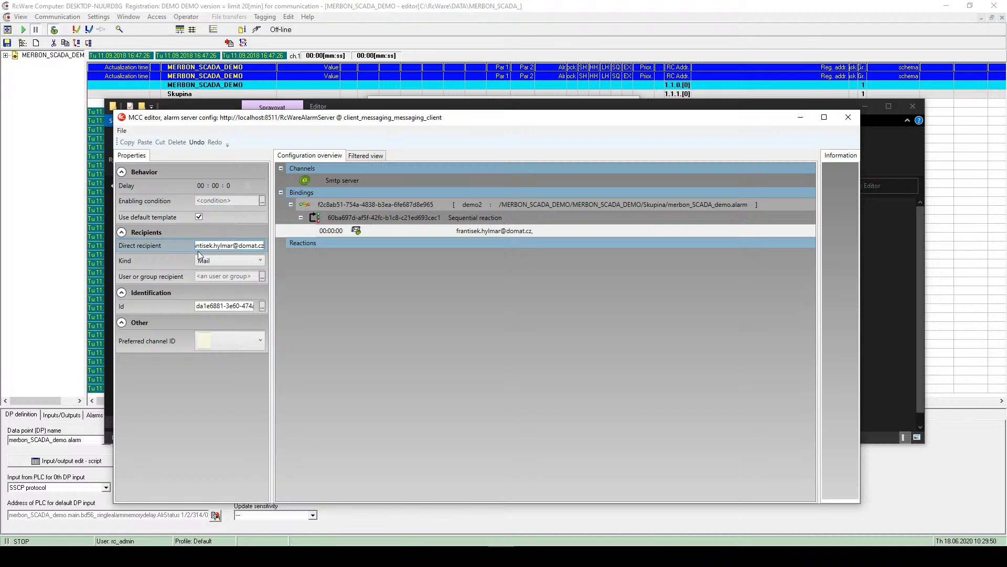
# Save the configuration to the alarm server under messaging_client again
pyautogui.click(121, 131)
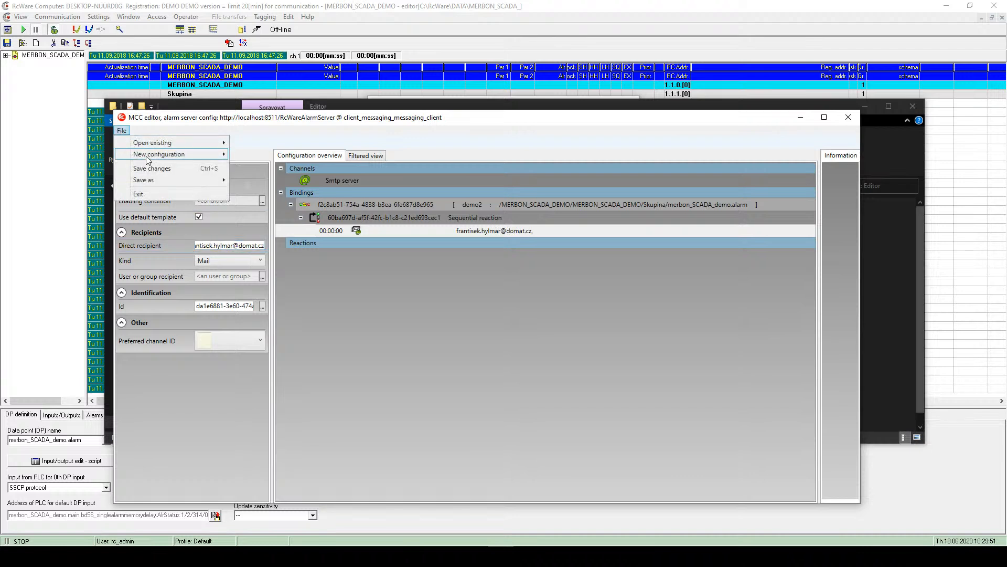
pyautogui.moveTo(158, 180)
pyautogui.click(322, 193)
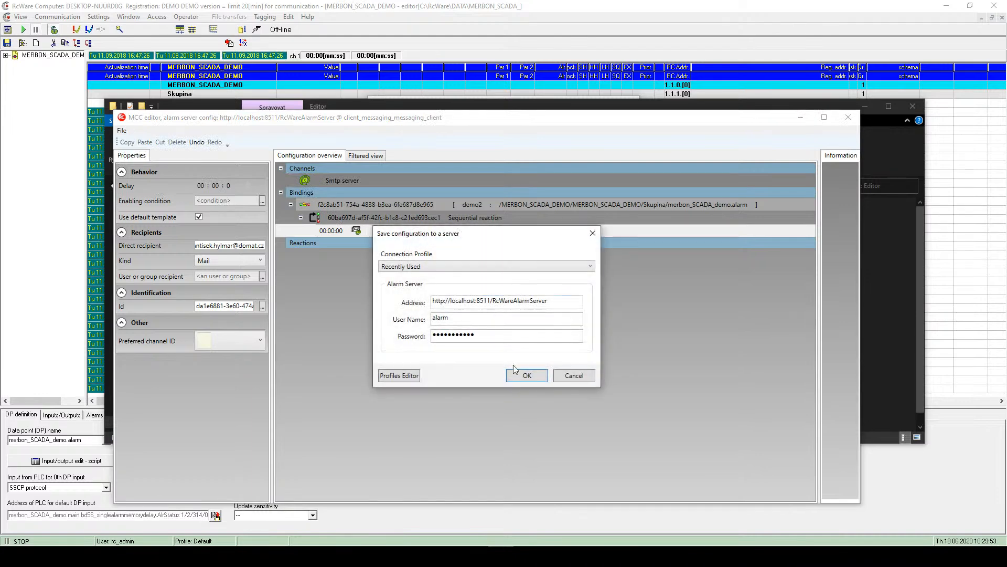
pyautogui.click(520, 378)
pyautogui.click(529, 328)
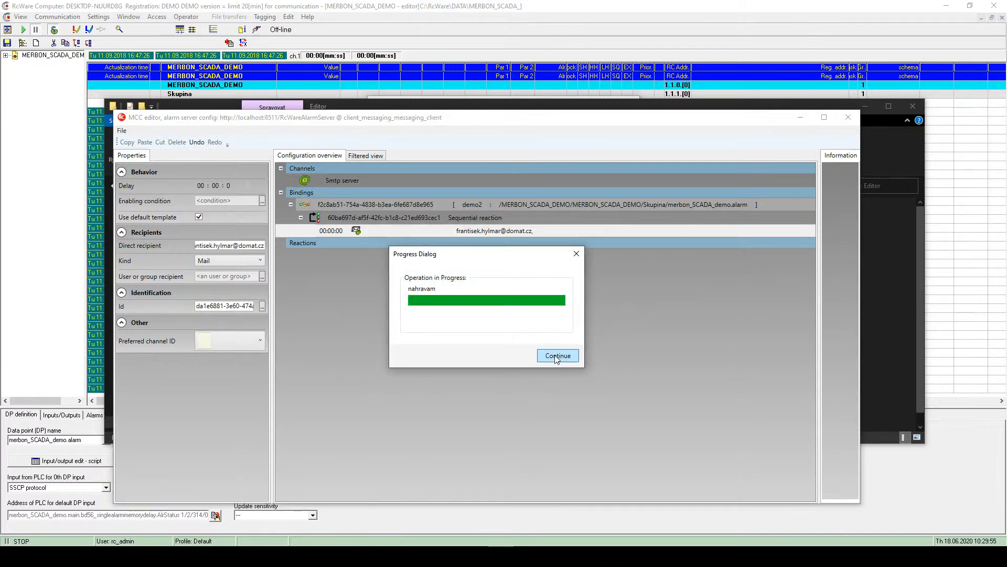
pyautogui.click(501, 556)
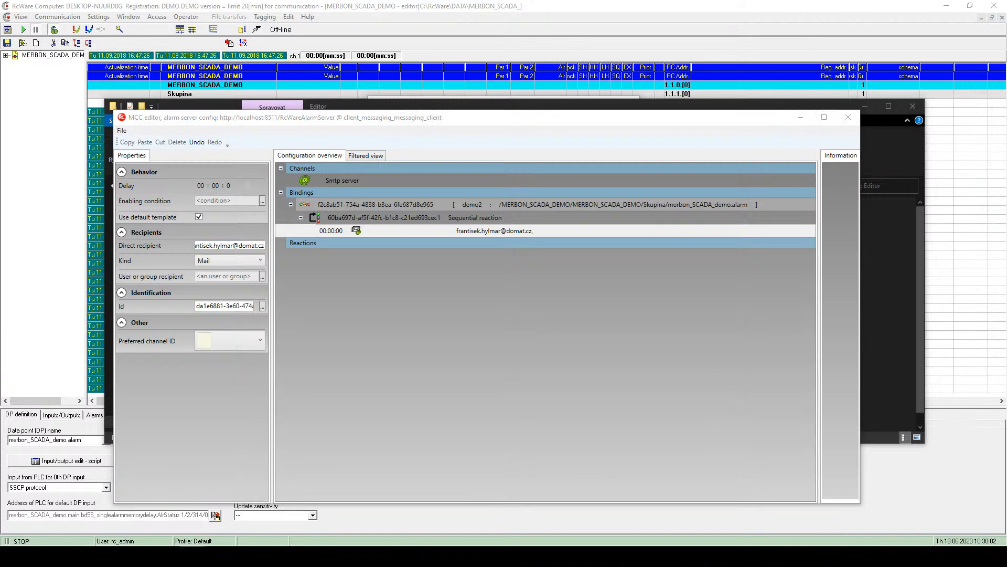
# Close the open alarm popups, reset merbon_SCADA_demo.alarm and enter a new teplota_zadan value
pyautogui.moveTo(216, 555)
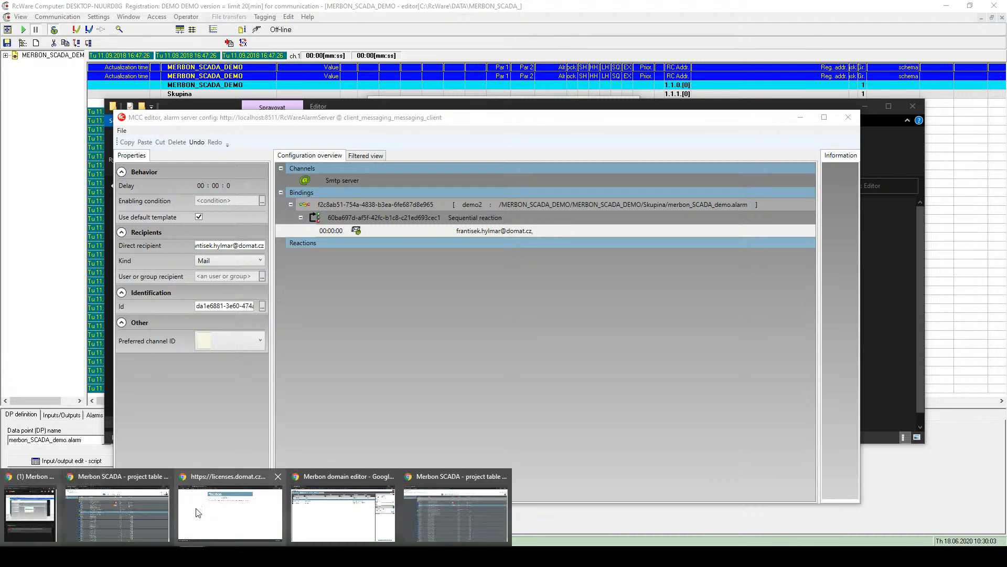
pyautogui.click(135, 517)
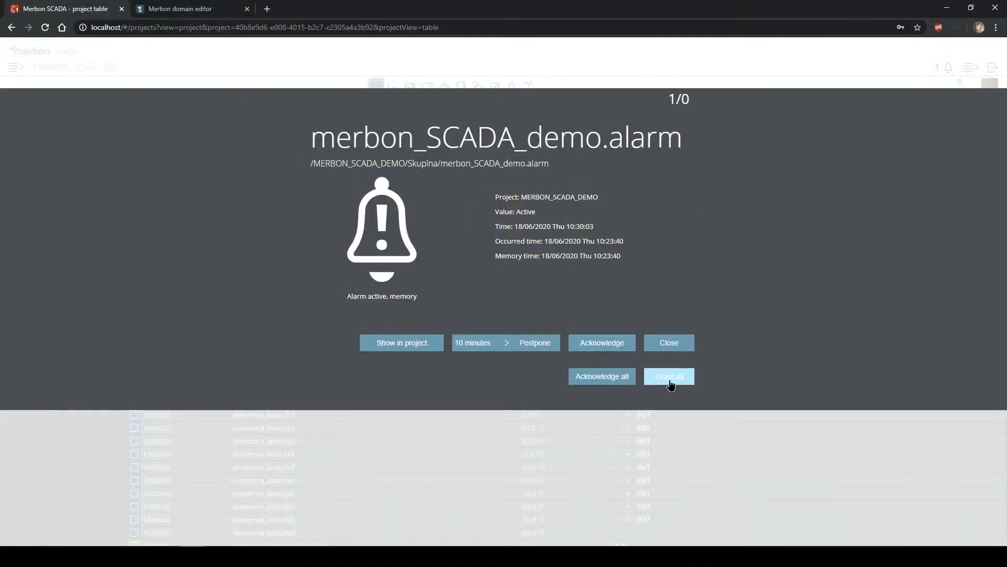
pyautogui.click(670, 384)
pyautogui.click(639, 167)
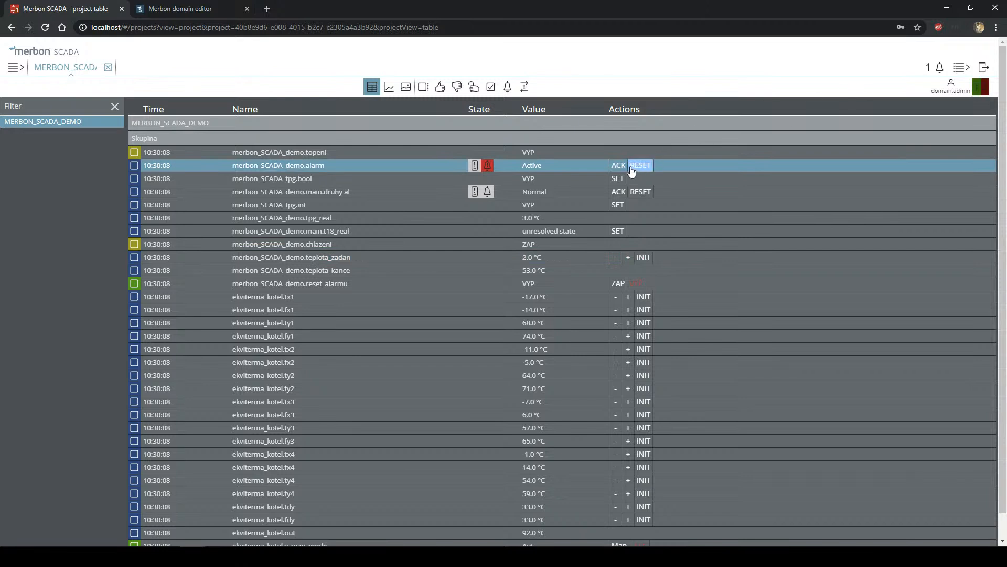
pyautogui.click(649, 266)
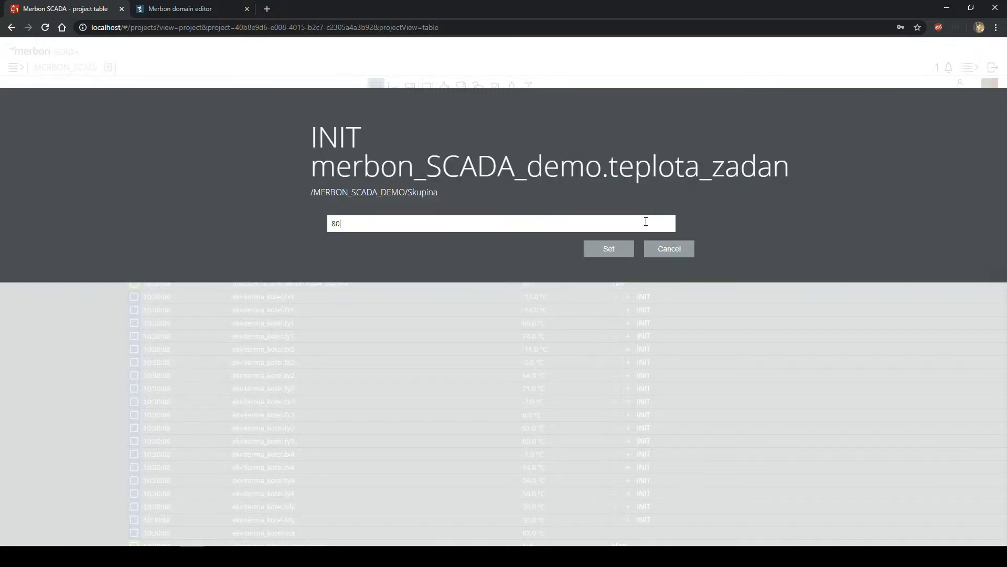
pyautogui.press('Escape')
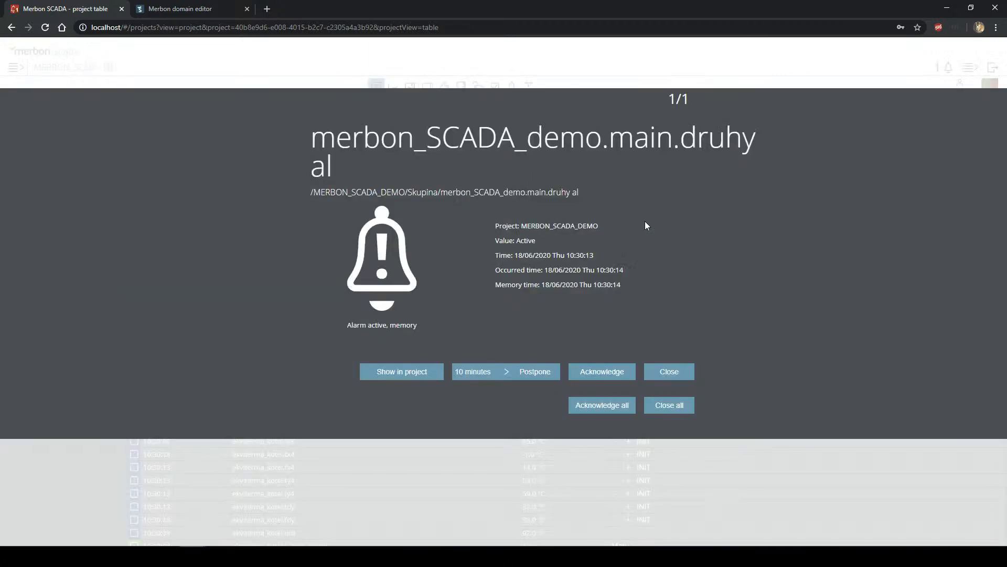
pyautogui.click(663, 404)
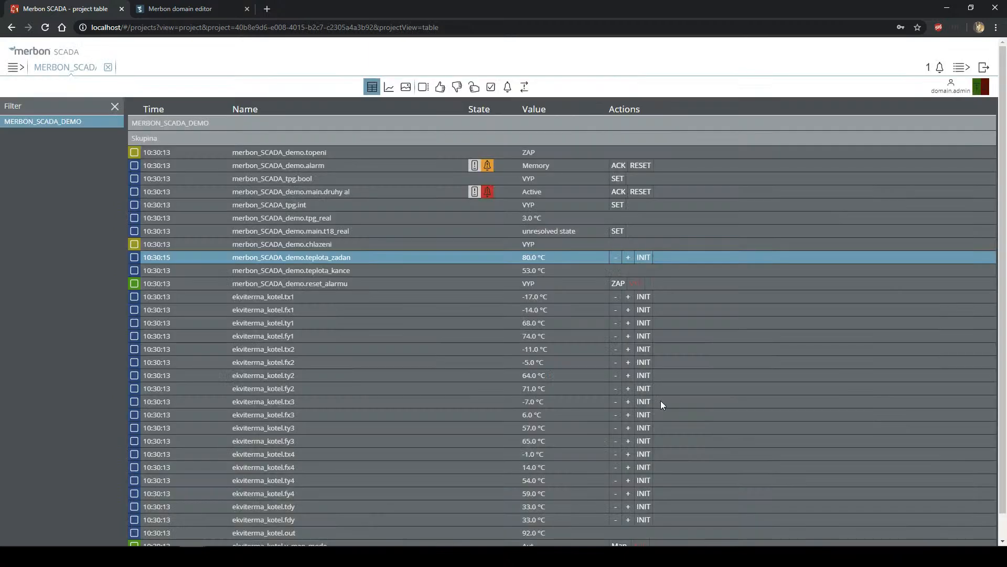
# Reset the alarm from its details, set teplota_zadan to 2.0 °C and dismiss the notifications
pyautogui.click(486, 173)
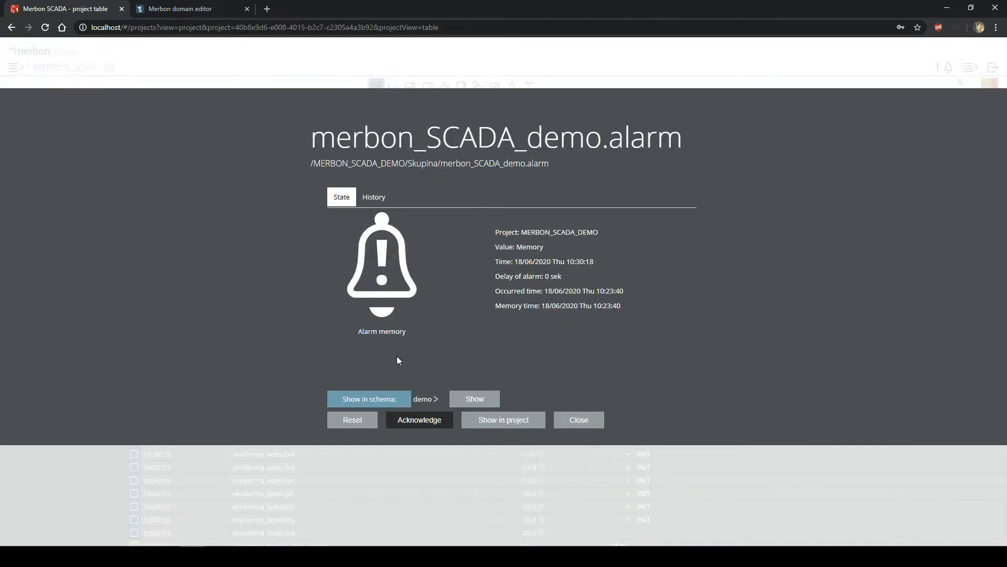
pyautogui.click(362, 419)
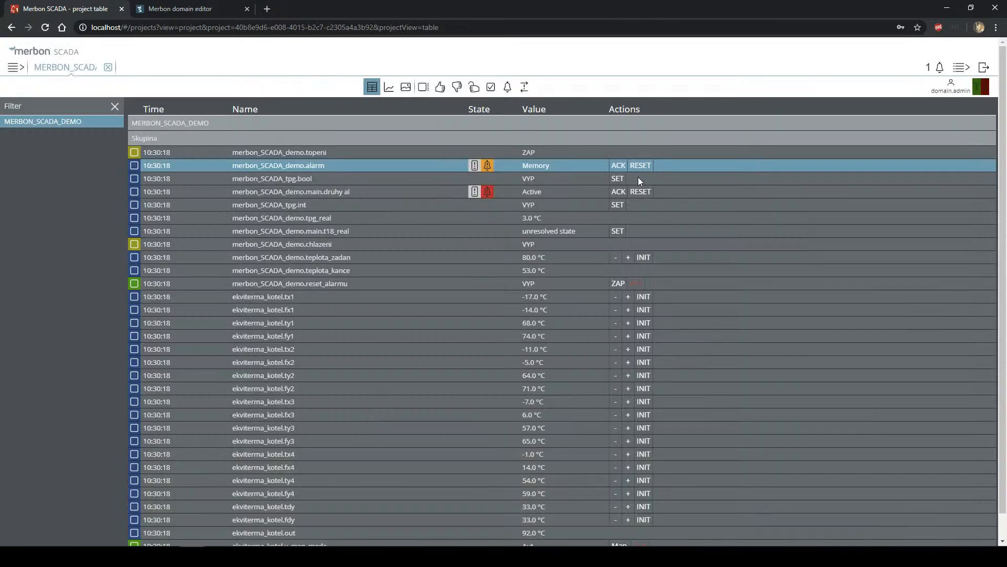
pyautogui.click(646, 258)
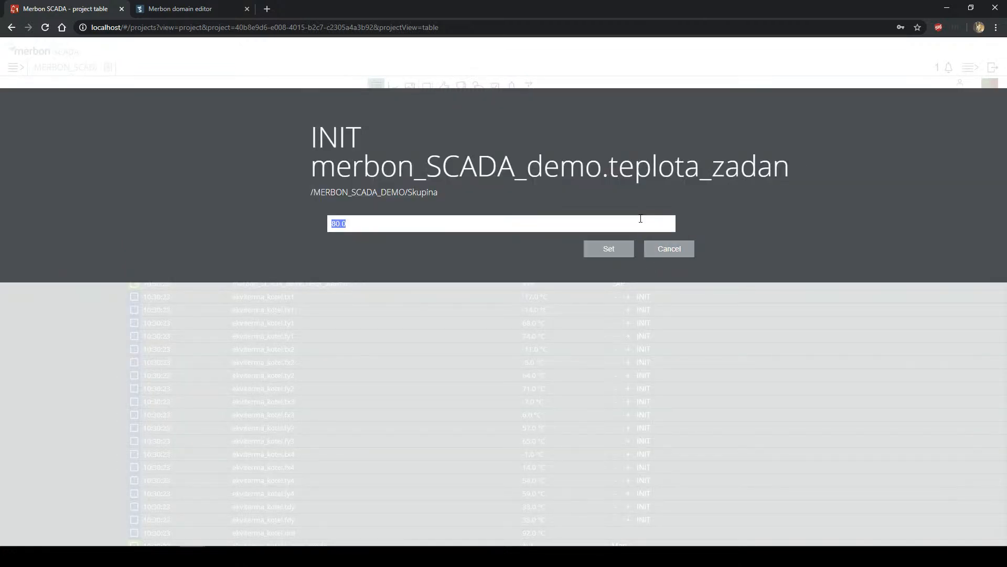
pyautogui.press('Escape')
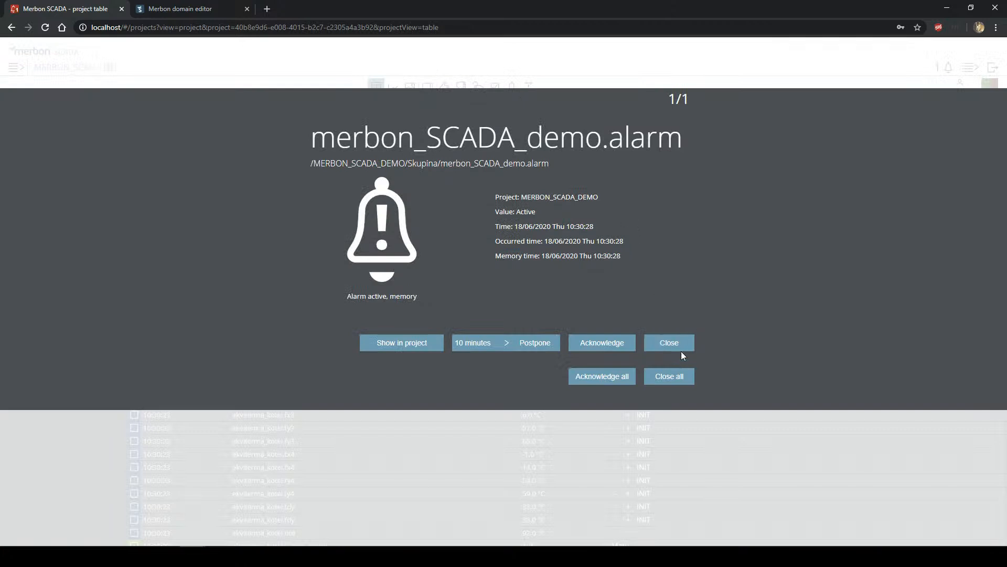
pyautogui.click(677, 382)
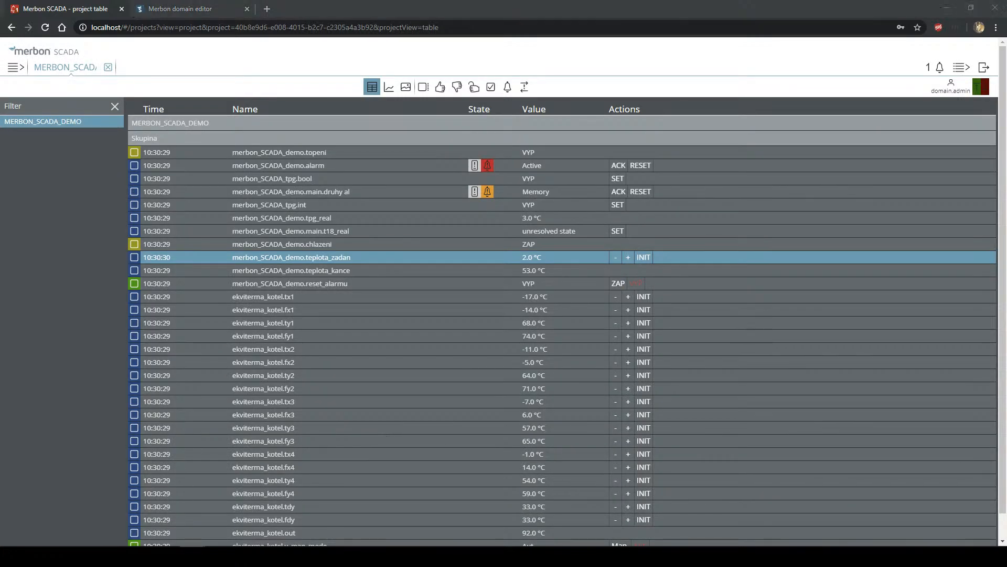
# Open log.txt in the Merbon Messaging\Server folder
pyautogui.click(218, 556)
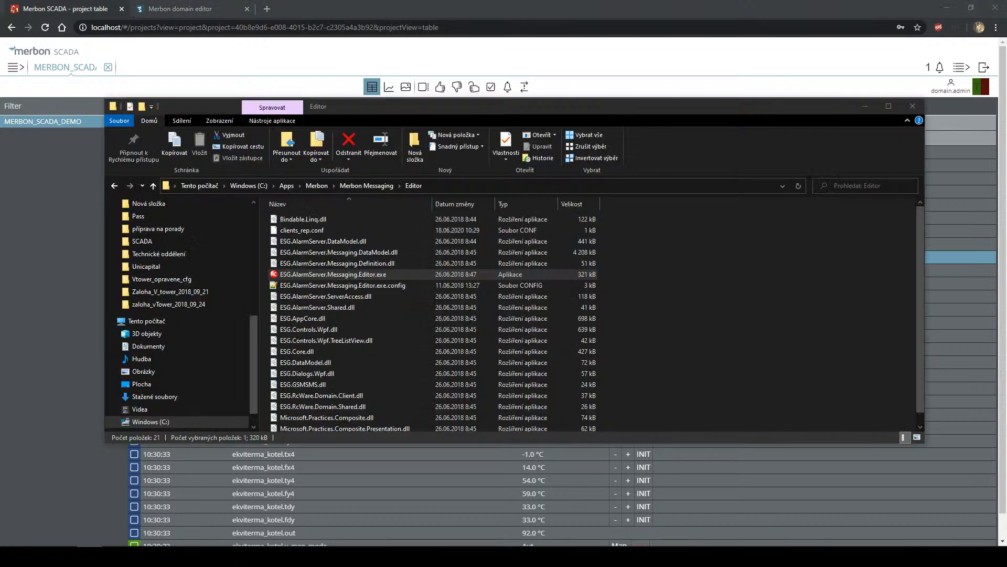
pyautogui.click(365, 186)
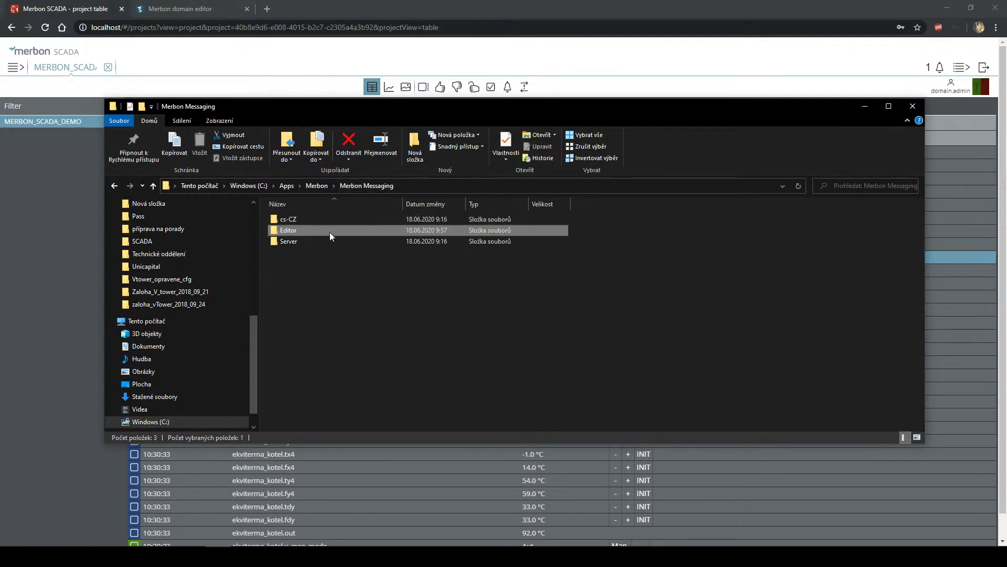
pyautogui.doubleClick(322, 240)
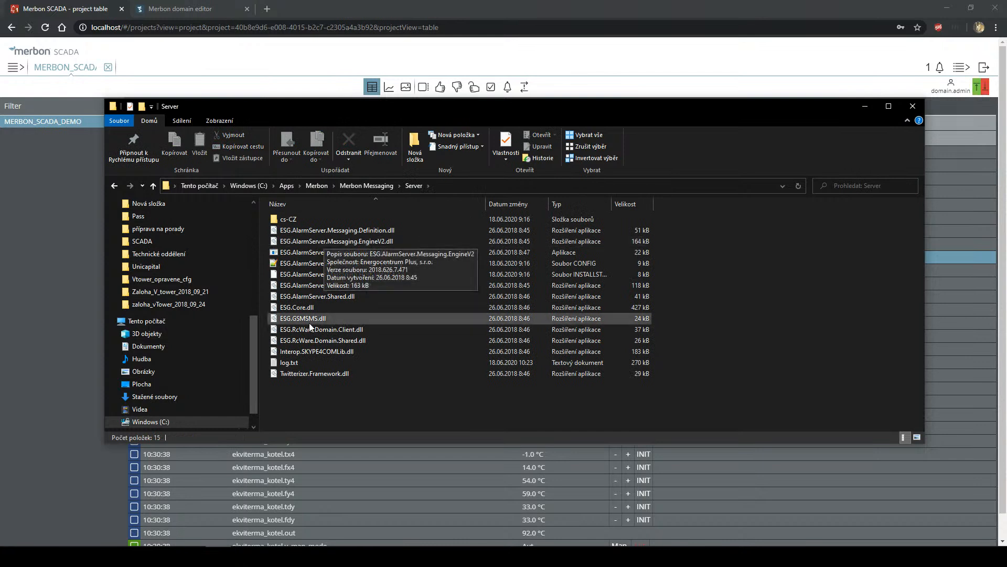
pyautogui.doubleClick(313, 362)
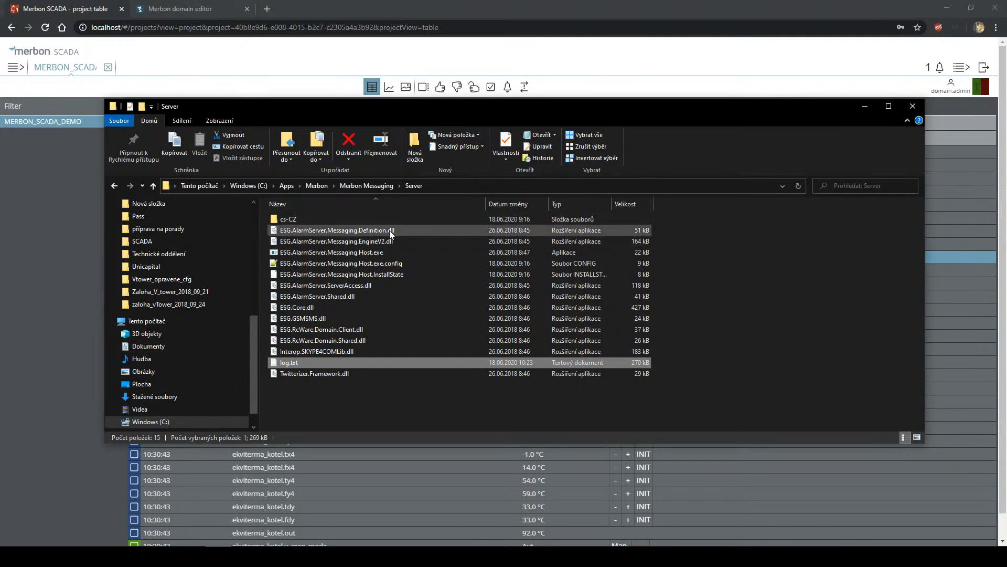
# Launch ESG.AlarmServer.Messaging.Editor.exe from the Merbon Messaging\Editor folder
pyautogui.click(378, 187)
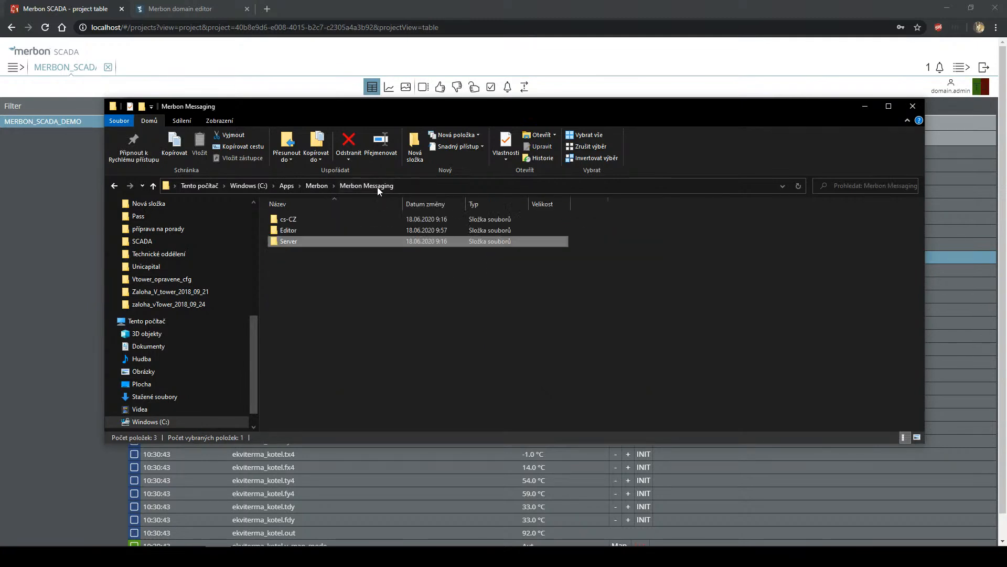
pyautogui.doubleClick(330, 239)
pyautogui.click(316, 273)
pyautogui.doubleClick(316, 273)
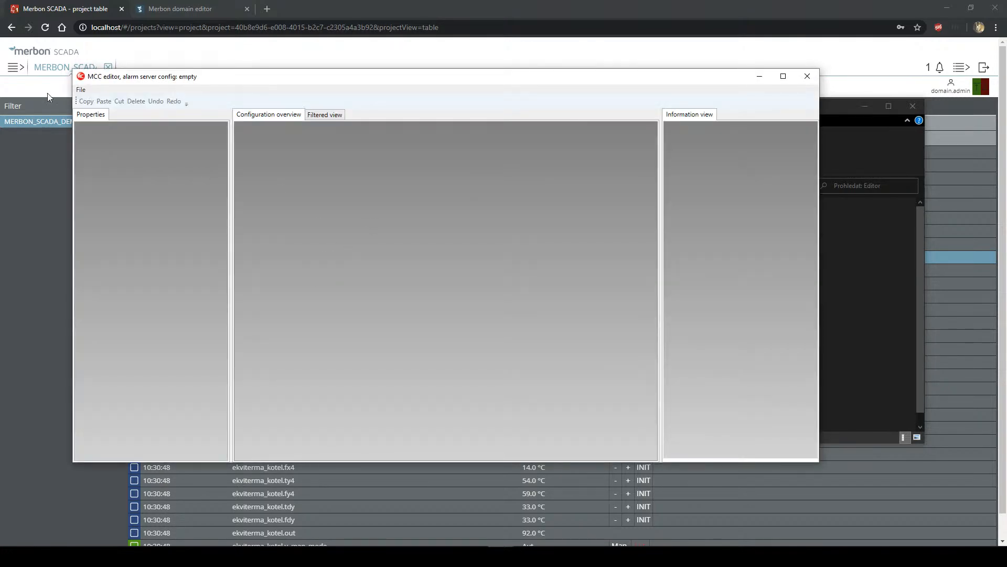
# Download the existing configuration from the alarm server for client messaging_client
pyautogui.click(82, 91)
pyautogui.moveTo(99, 104)
pyautogui.click(238, 116)
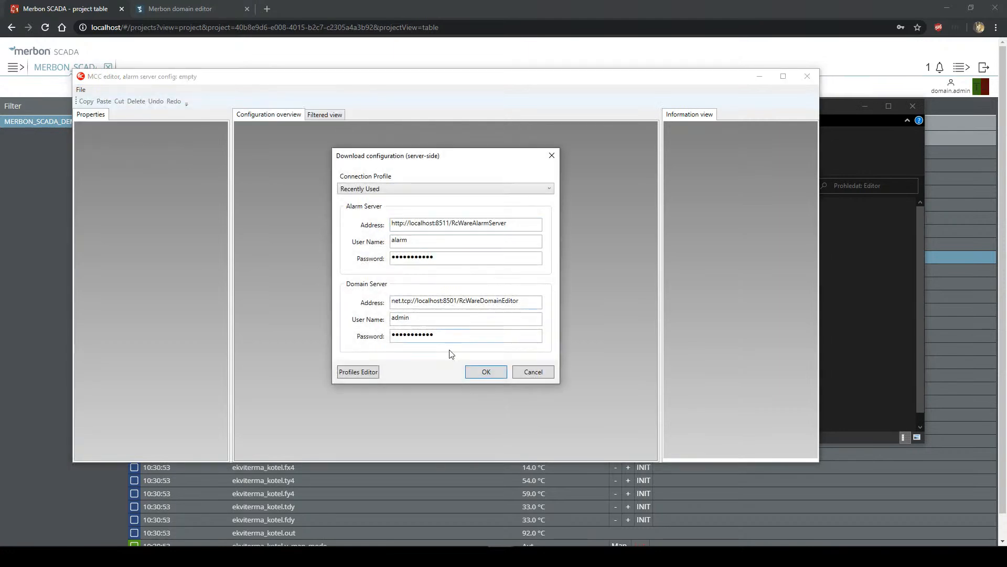
pyautogui.click(474, 370)
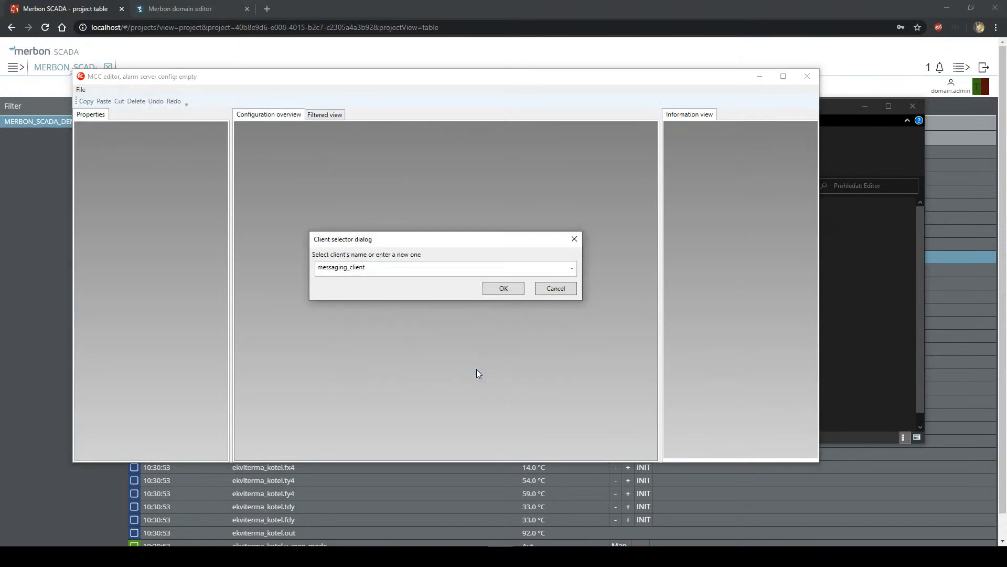
pyautogui.click(503, 290)
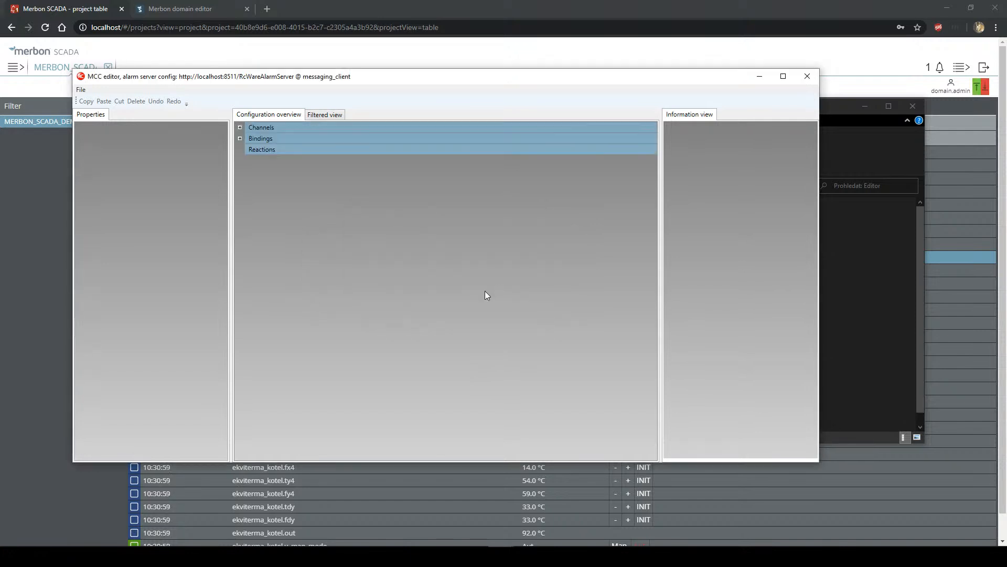
# Review the Smtp server channel, the demo2 alarm binding, its sequential reaction and the mail reaction
pyautogui.click(240, 127)
pyautogui.click(240, 151)
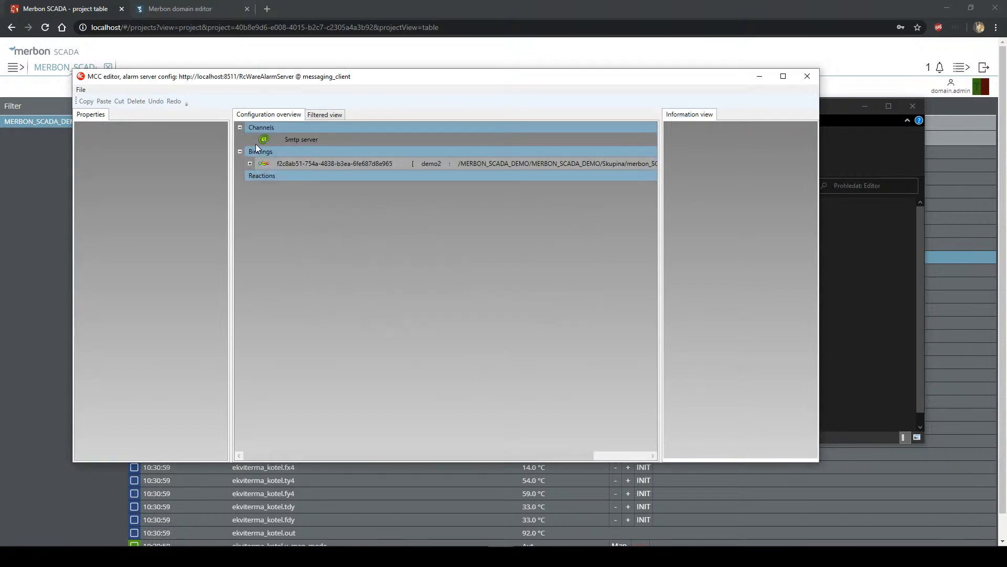
pyautogui.click(280, 140)
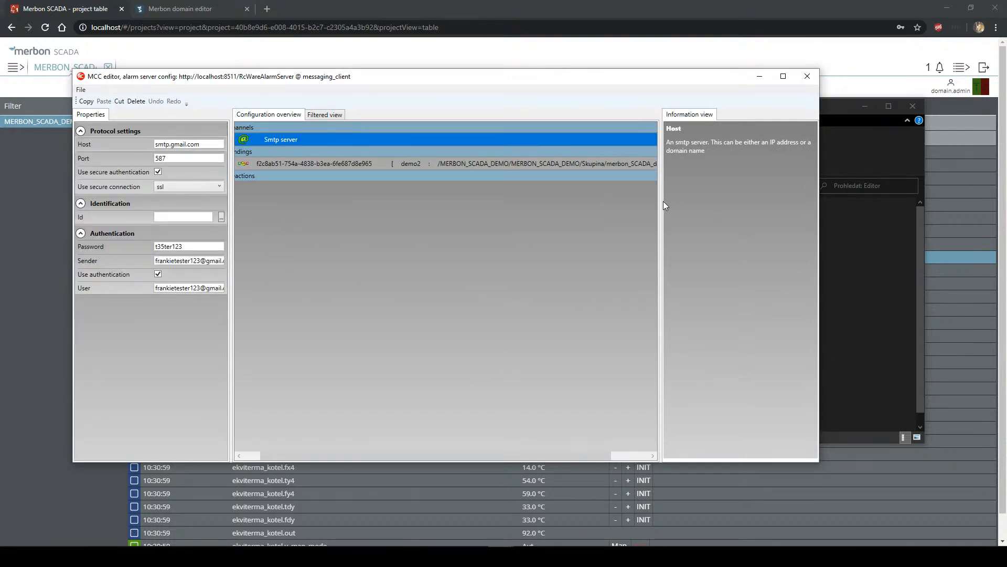
pyautogui.moveTo(662, 200); pyautogui.dragTo(760, 204)
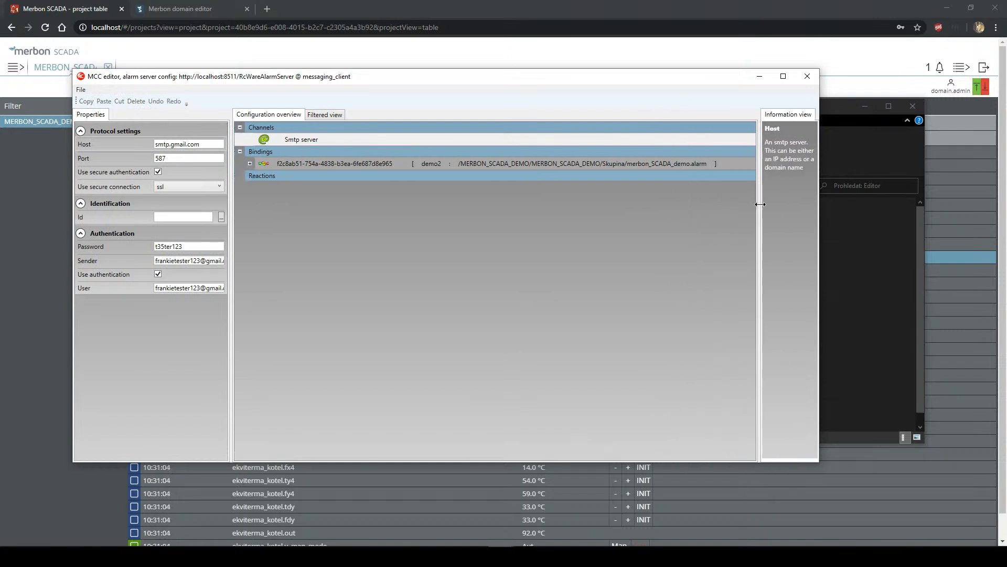
pyautogui.click(250, 163)
pyautogui.click(260, 176)
pyautogui.click(291, 190)
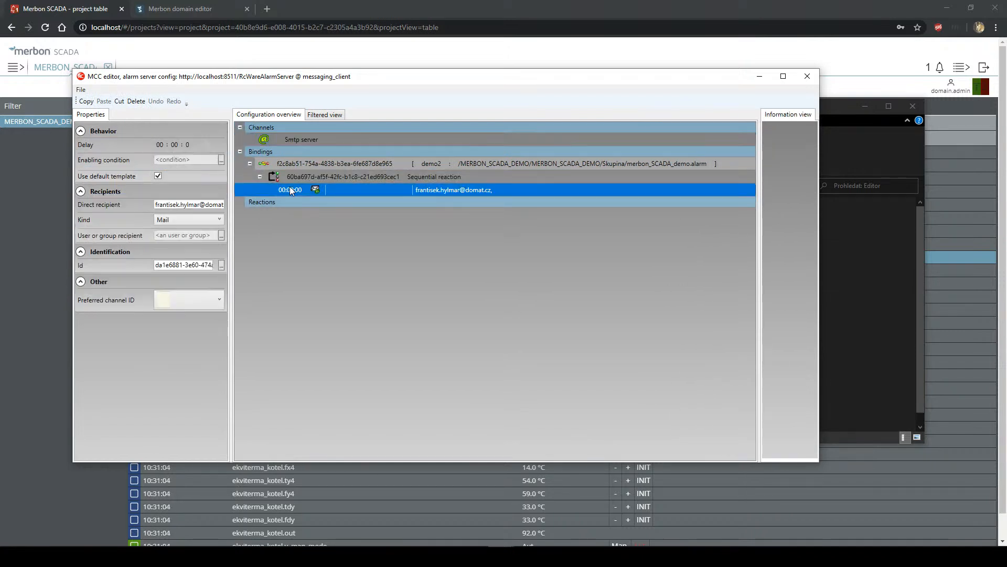
pyautogui.click(292, 140)
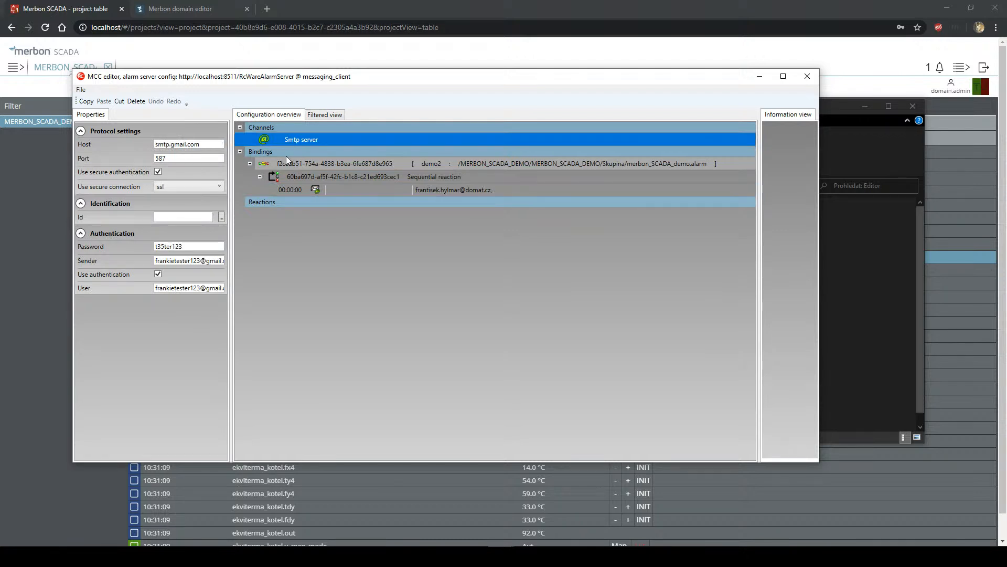
pyautogui.click(300, 165)
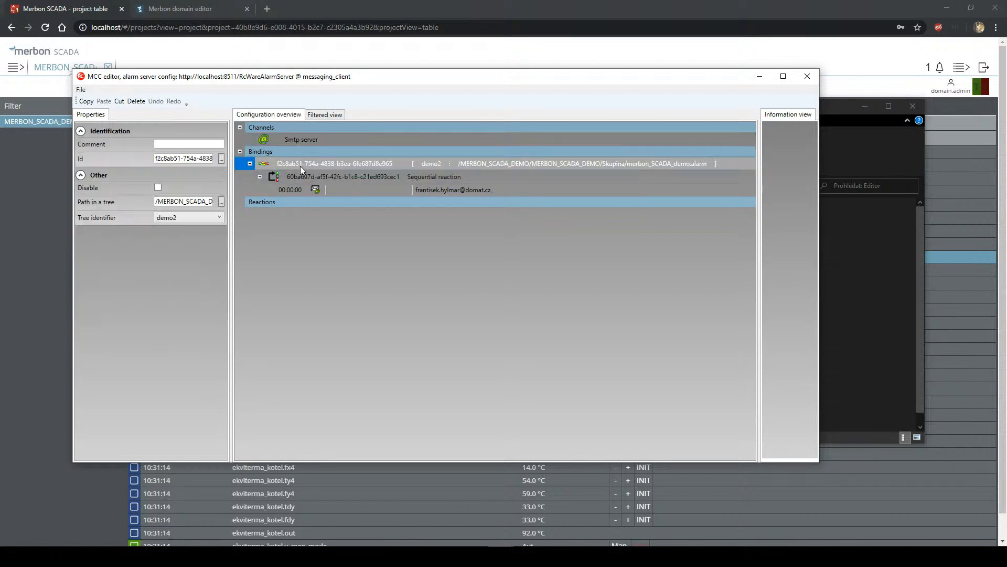
pyautogui.click(310, 177)
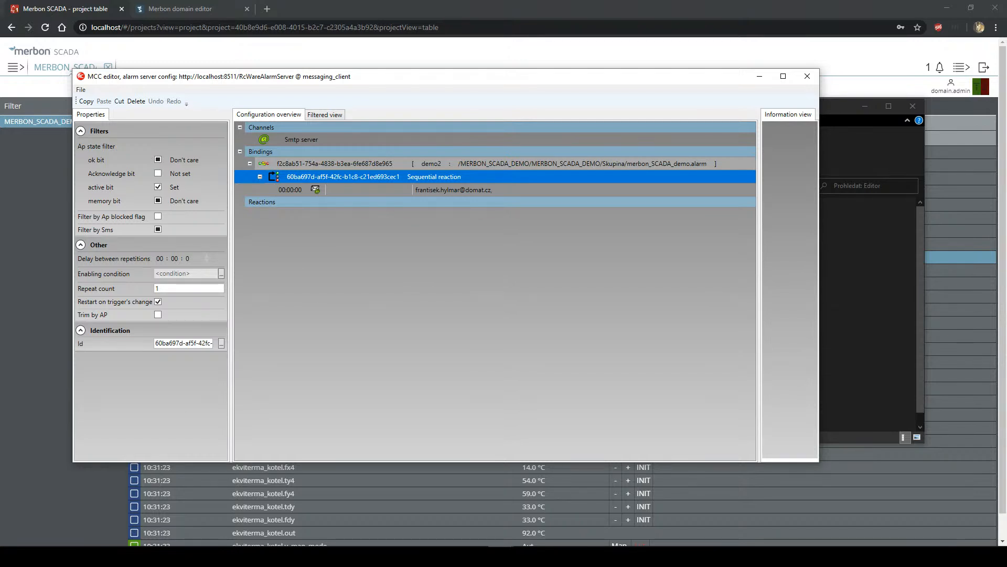
pyautogui.click(90, 556)
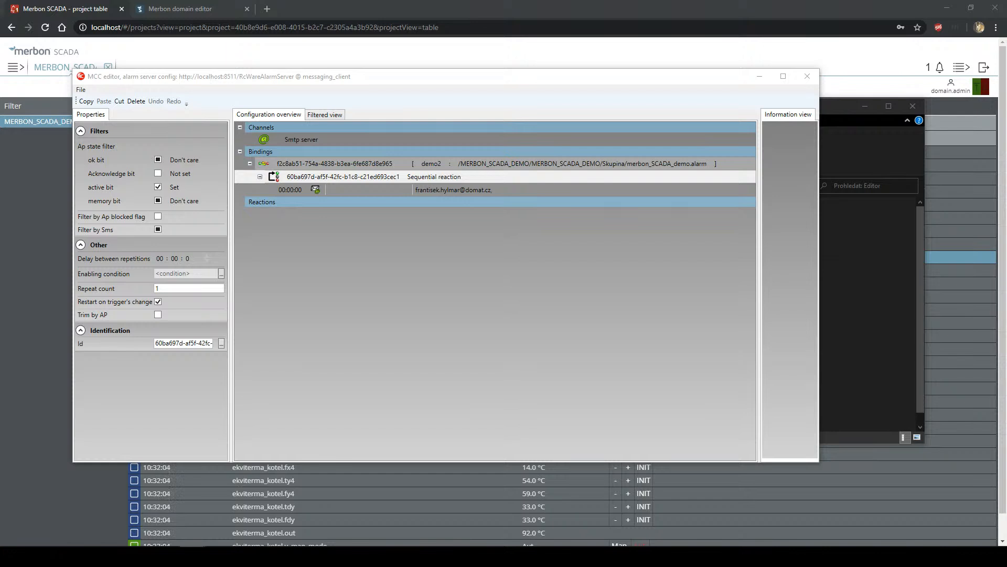
pyautogui.click(295, 140)
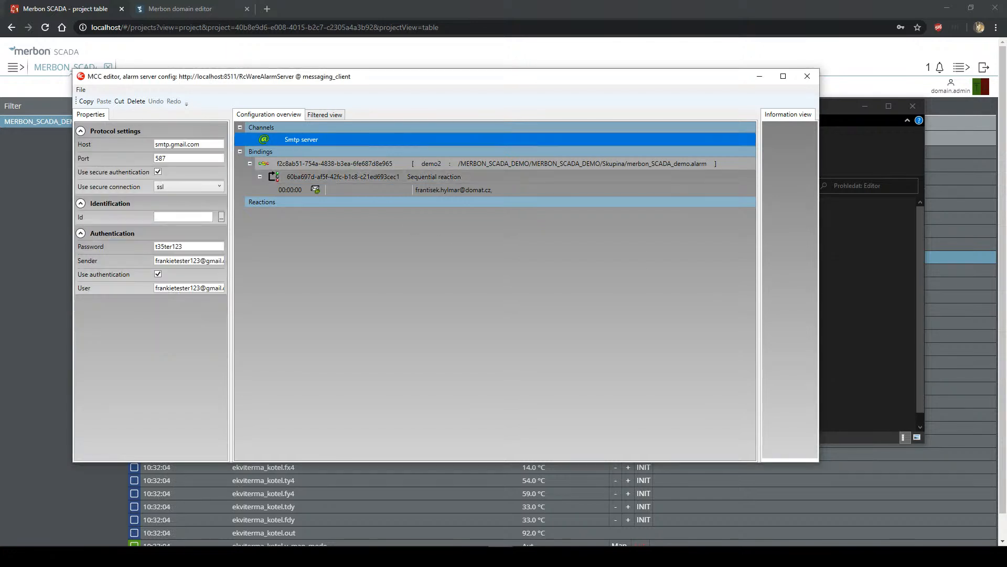
pyautogui.click(192, 556)
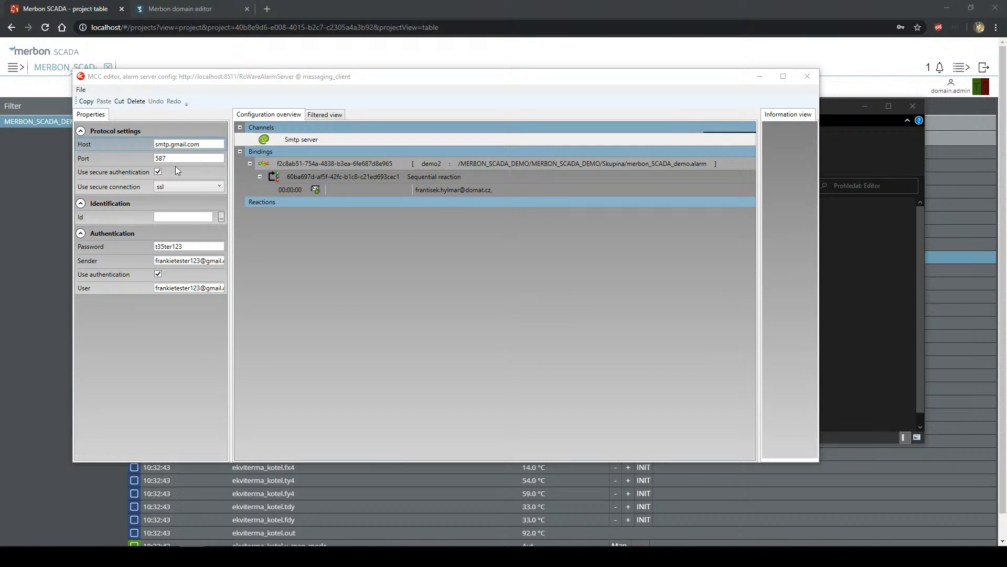
pyautogui.click(298, 177)
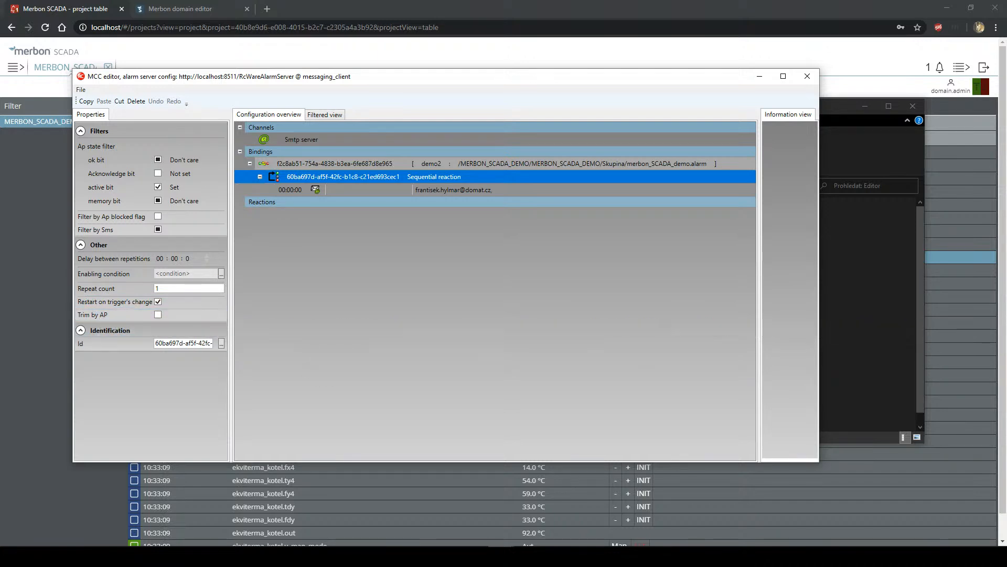
# Recheck the reaction's repeat count, the mail recipient row and the Sequential reaction, then return to File Explorer
pyautogui.click(192, 556)
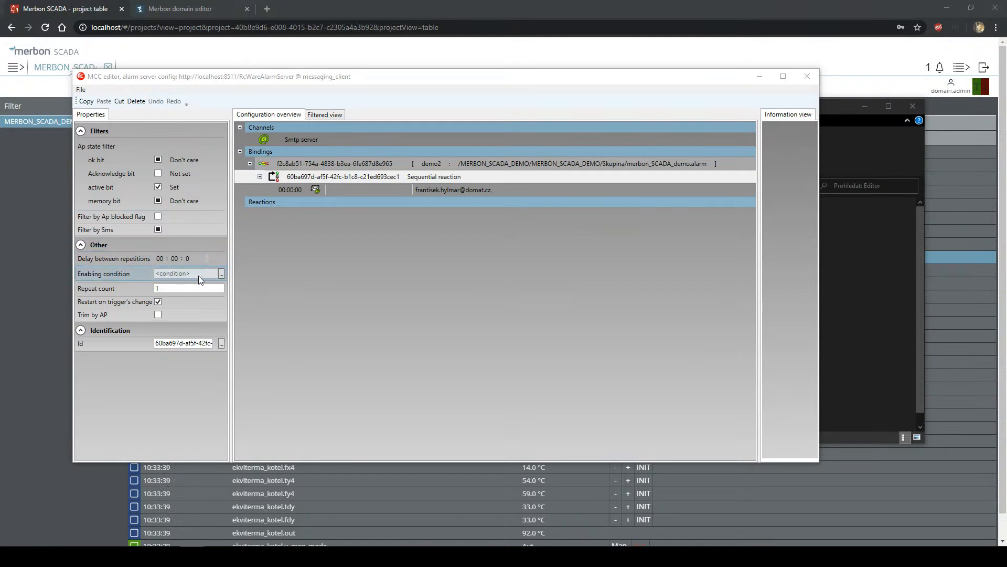
pyautogui.click(190, 292)
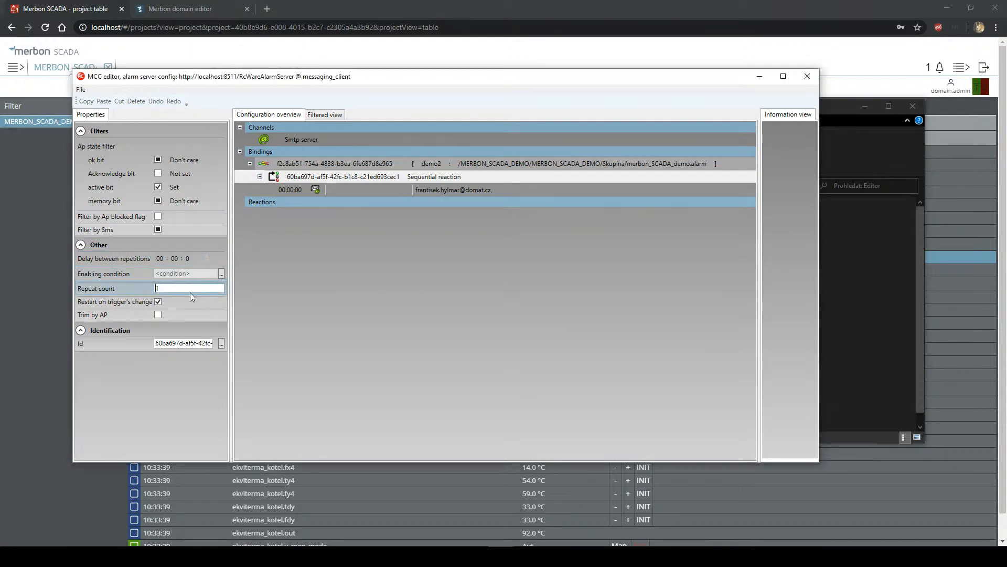
pyautogui.click(319, 190)
pyautogui.click(310, 179)
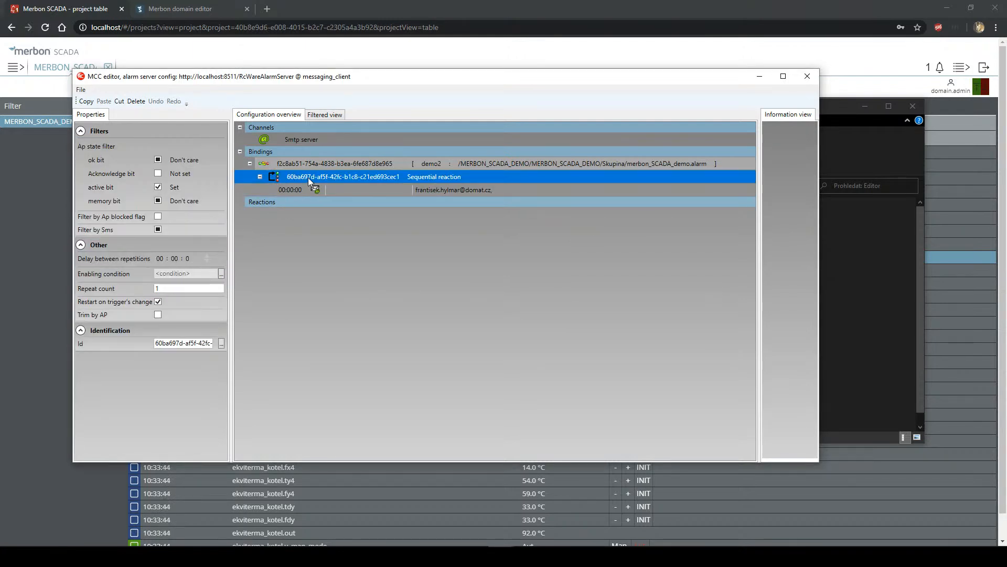
pyautogui.hotkey('alt', 'Tab')
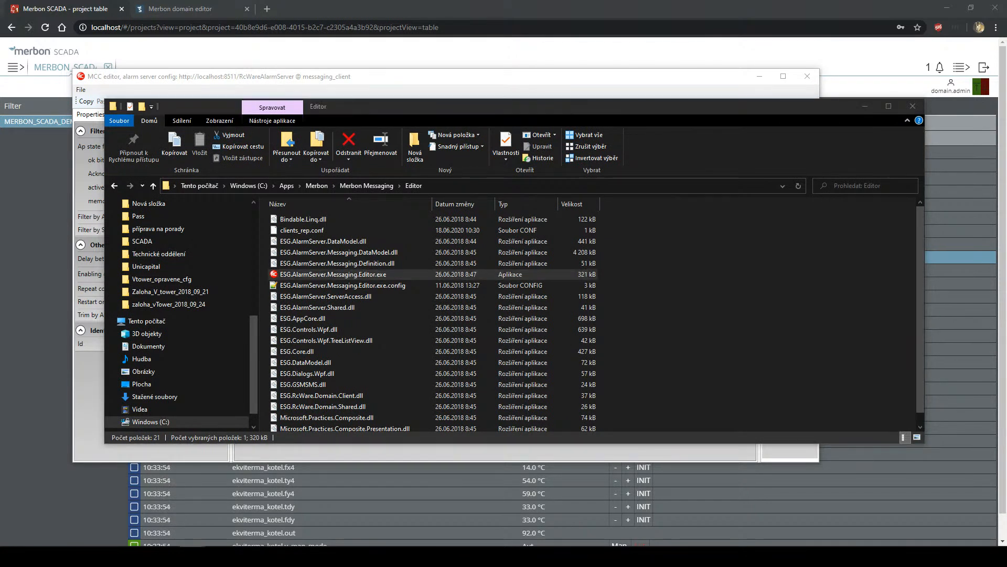
# Copy the cs-CZ folder from Merbon Messaging into the Editor folder
pyautogui.click(356, 185)
pyautogui.rightClick(295, 220)
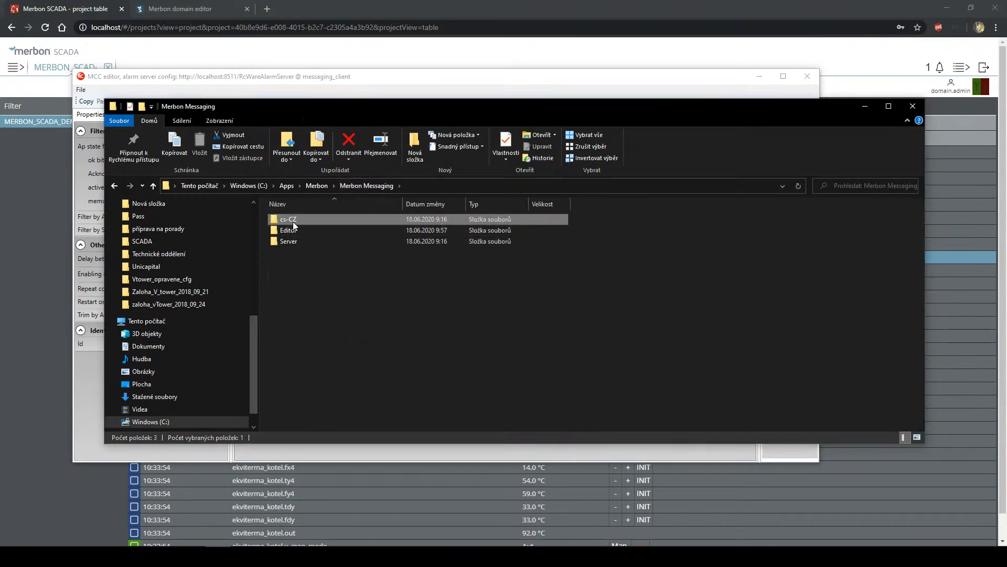
pyautogui.click(338, 483)
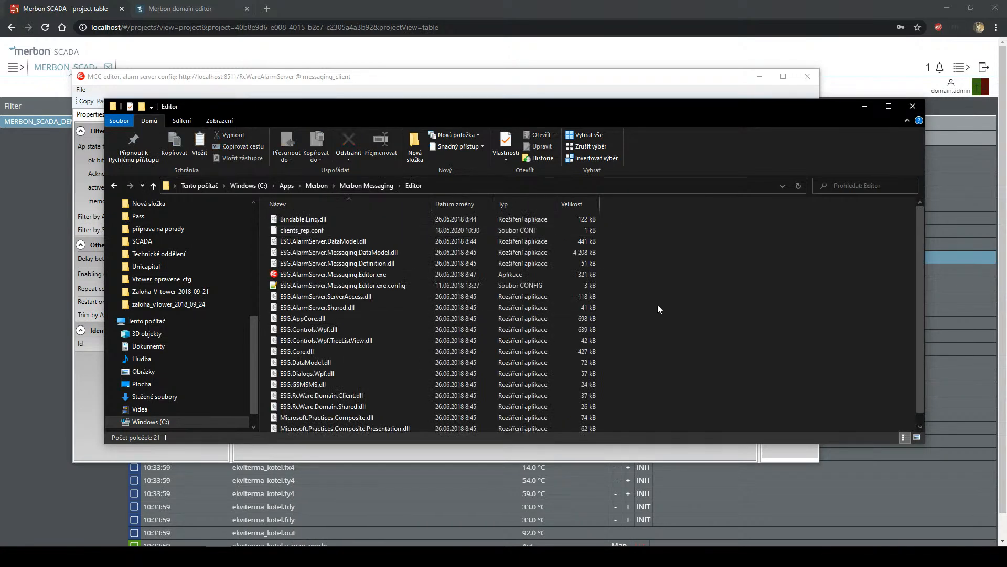
pyautogui.rightClick(658, 297)
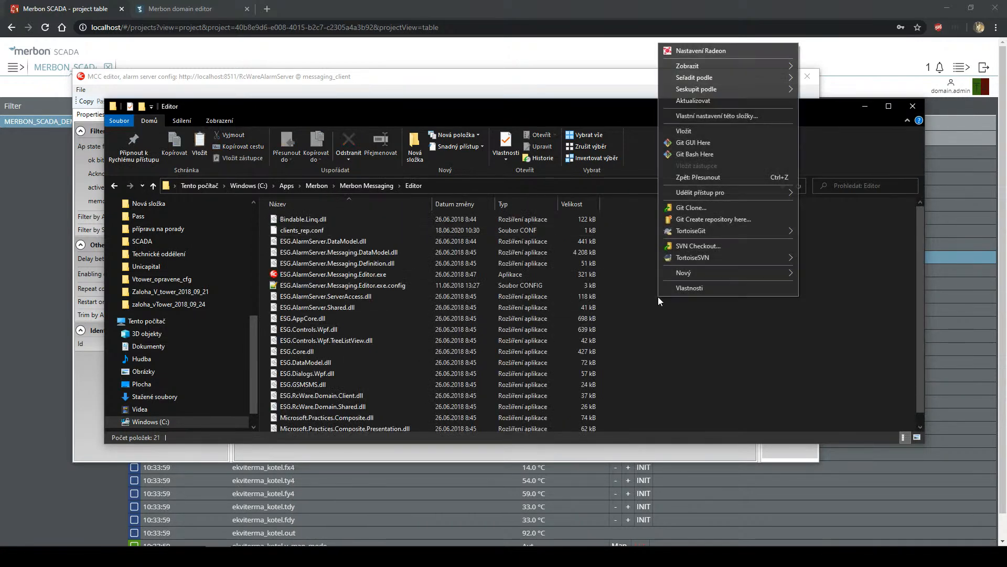
pyautogui.click(690, 131)
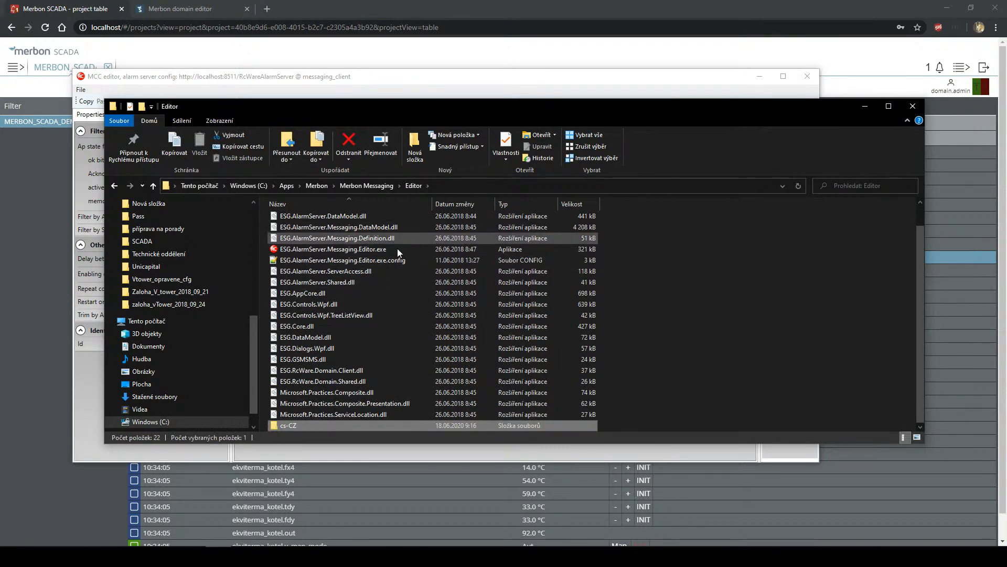
# Launch the alarm server messaging editor program from the Editor folder
pyautogui.scroll(1, 383, 252)
pyautogui.click(298, 275)
pyautogui.doubleClick(297, 275)
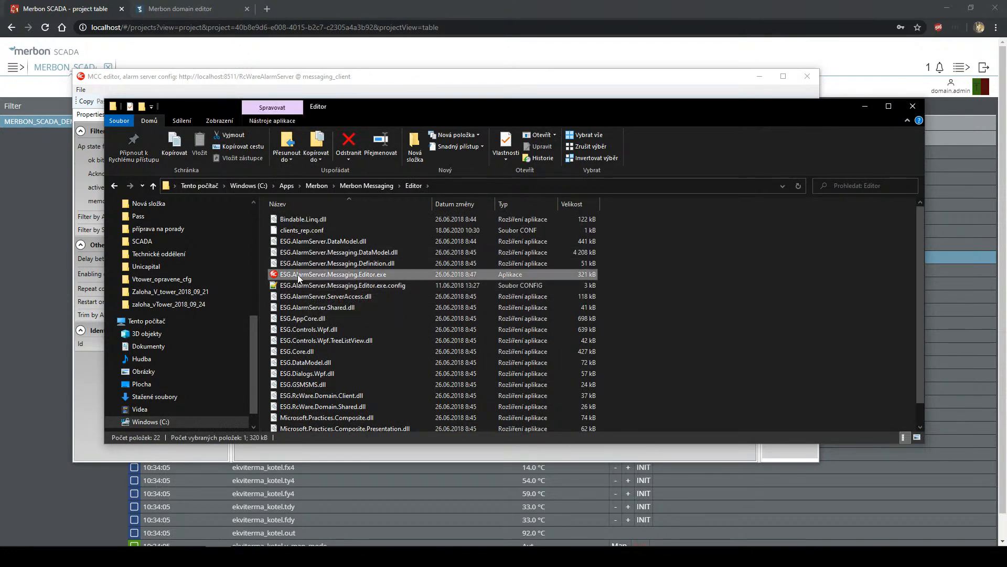
# Download the messaging_client configuration from the alarm server into the editor
pyautogui.click(49, 49)
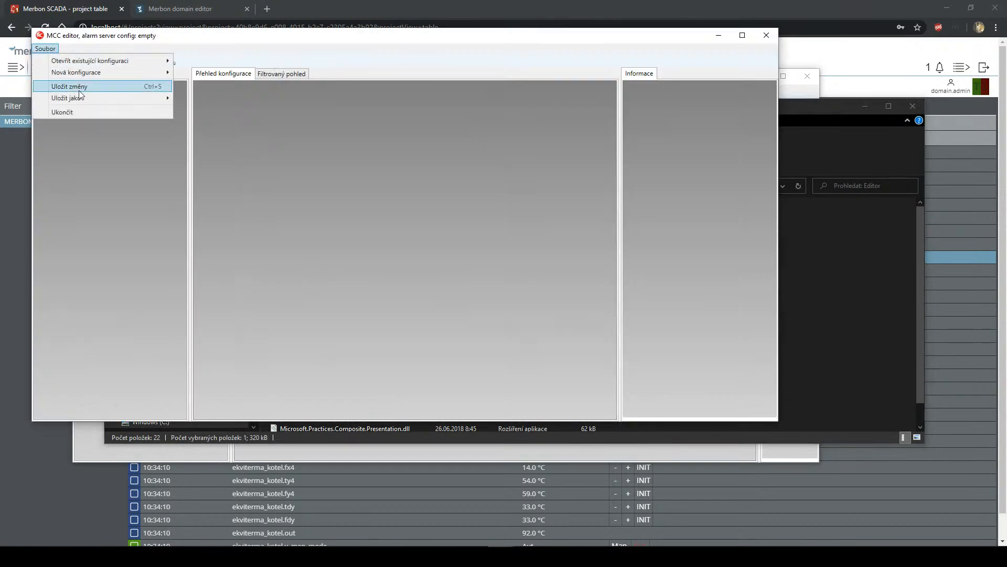
pyautogui.moveTo(97, 62)
pyautogui.click(213, 74)
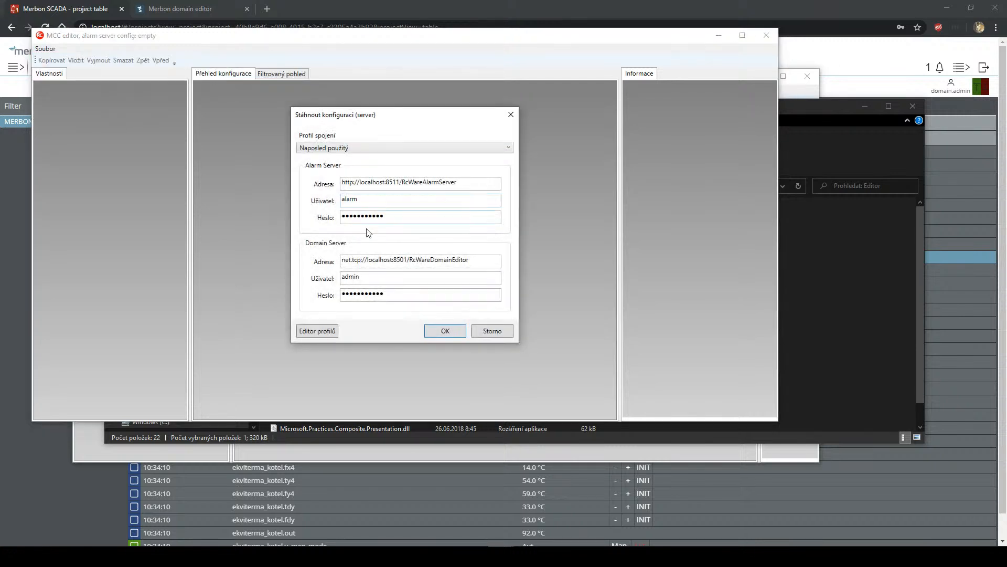
pyautogui.click(434, 327)
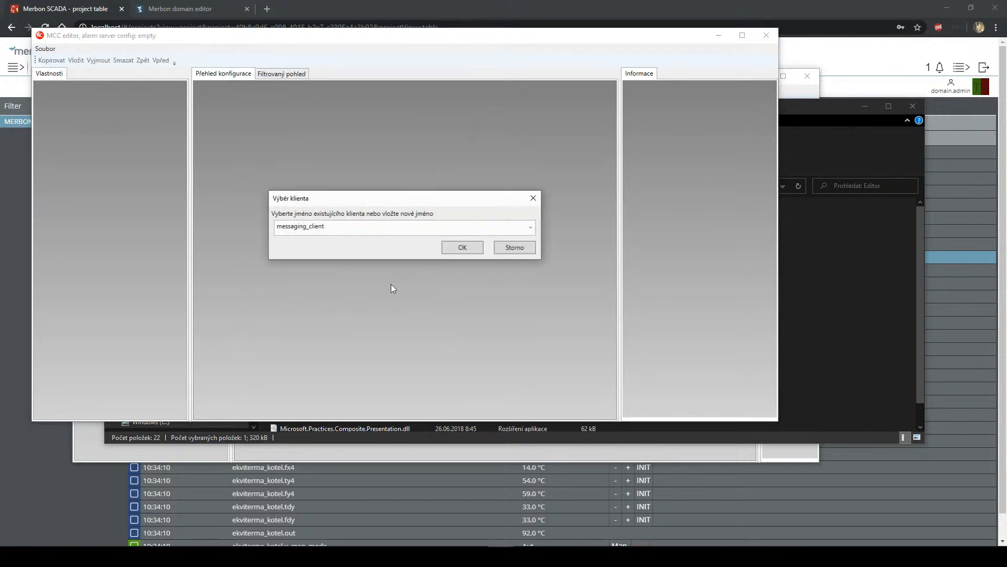
pyautogui.click(462, 247)
# Expand the tree and review the Smtp server channel, f2c8ab51 binding and its mail step
pyautogui.click(207, 90)
pyautogui.click(199, 86)
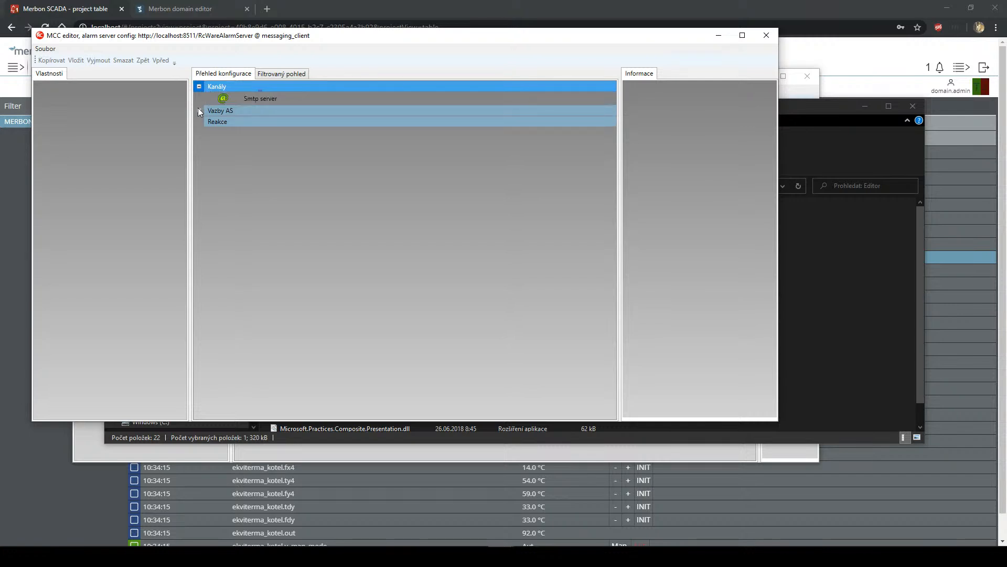
pyautogui.click(199, 110)
pyautogui.click(209, 122)
pyautogui.click(219, 136)
pyautogui.click(235, 149)
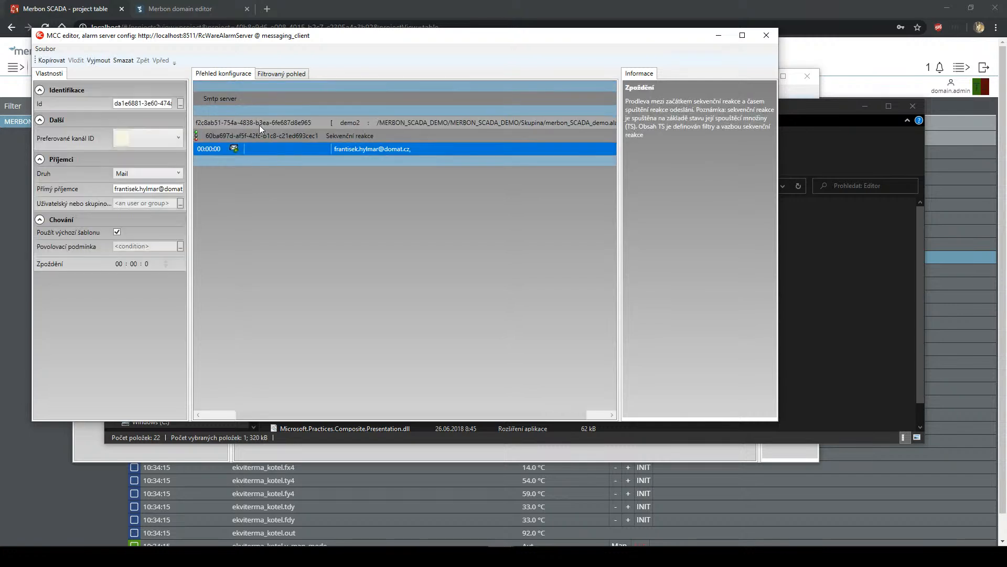
pyautogui.click(238, 98)
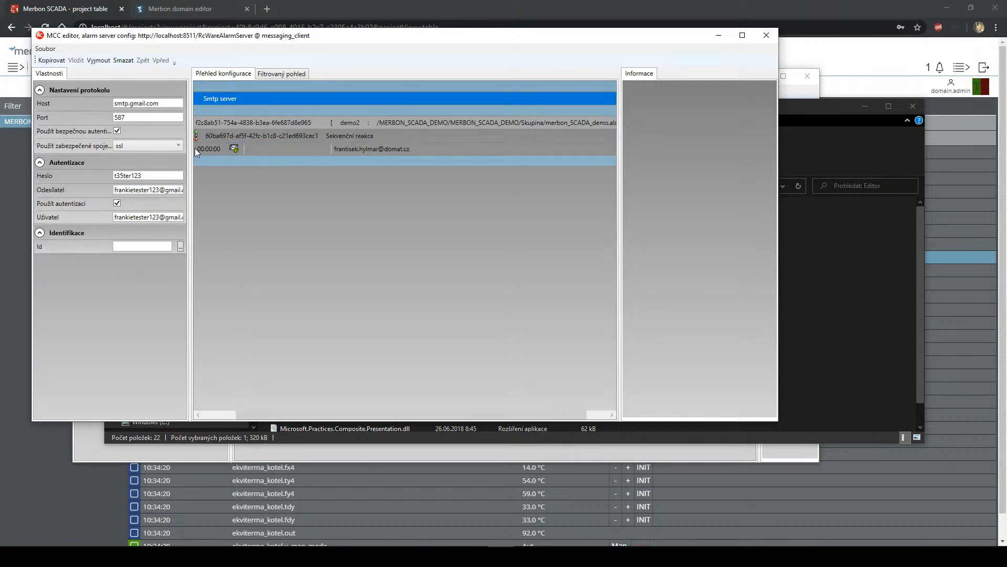
pyautogui.moveTo(620, 169); pyautogui.dragTo(745, 167)
pyautogui.click(252, 138)
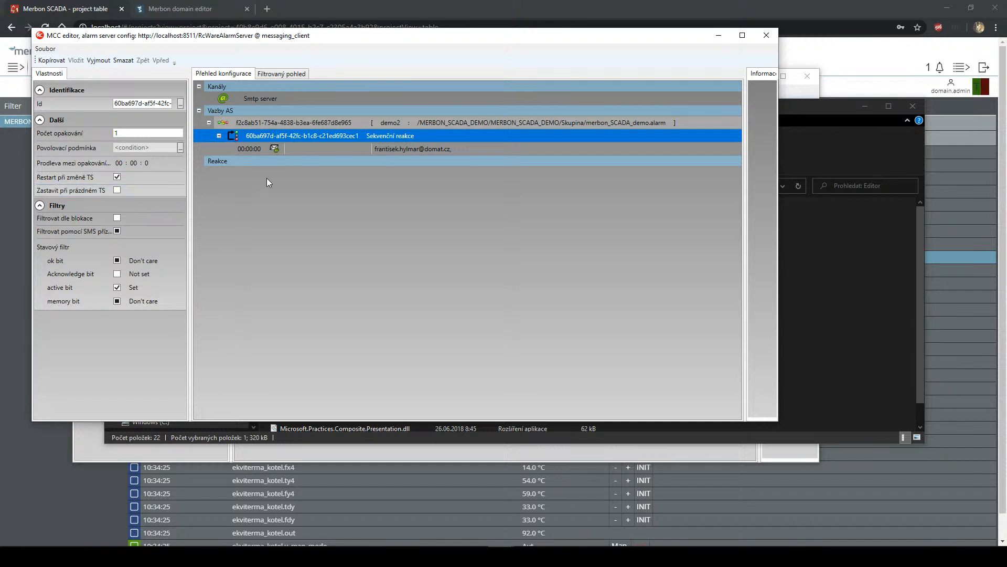
pyautogui.click(264, 148)
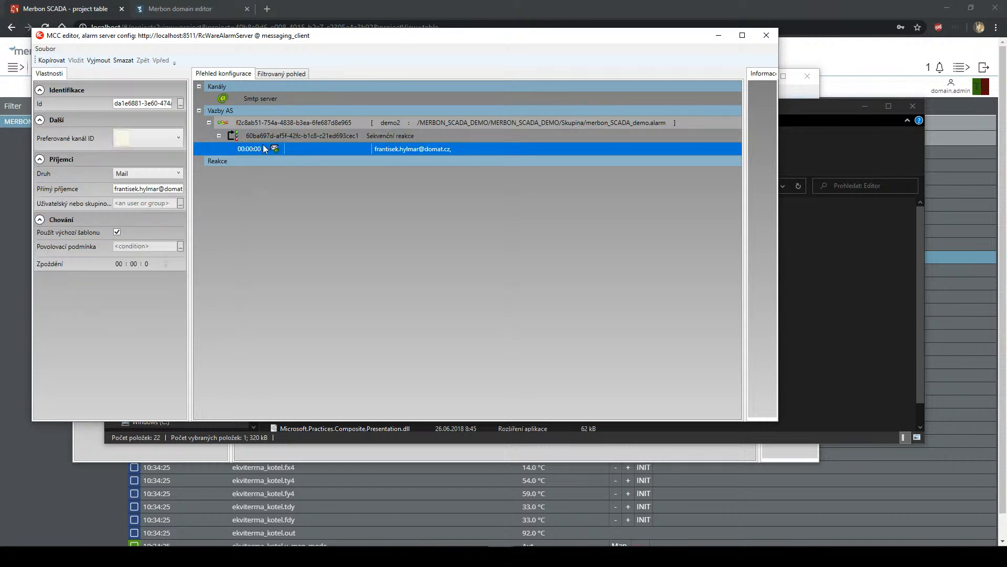
# Save the configuration back to the server under messaging_client and leave the editor
pyautogui.click(45, 48)
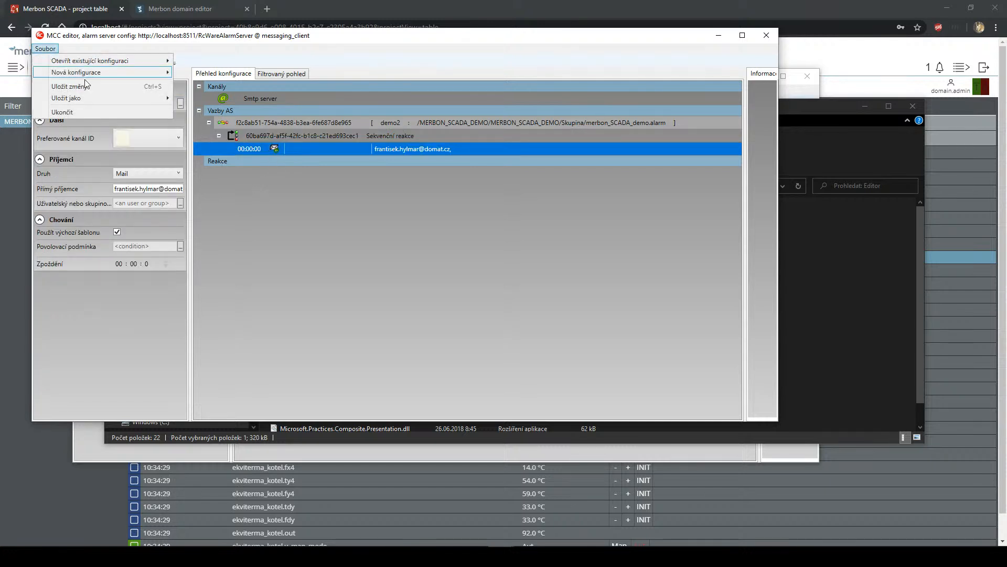
pyautogui.moveTo(104, 98)
pyautogui.click(188, 109)
pyautogui.click(439, 292)
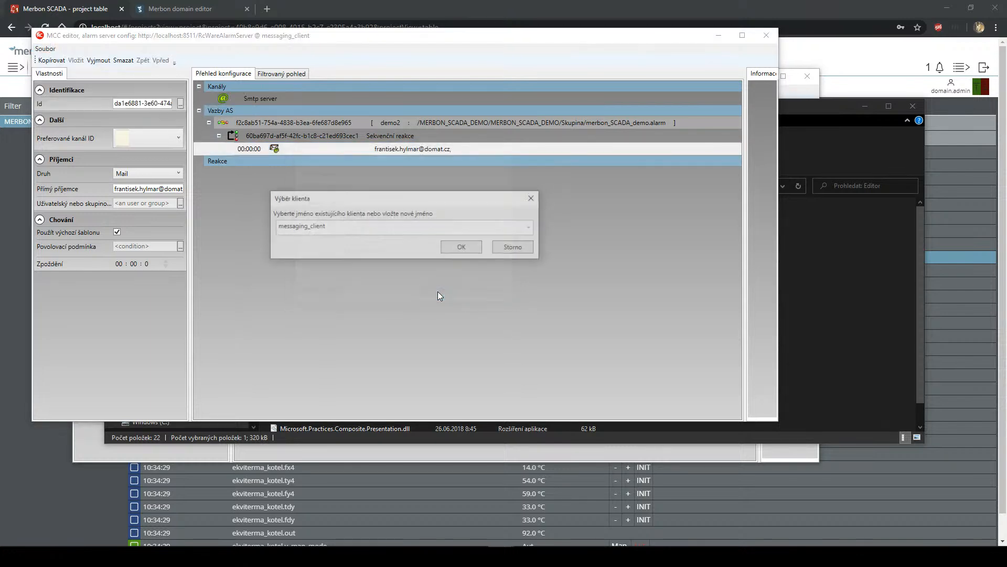
pyautogui.click(457, 247)
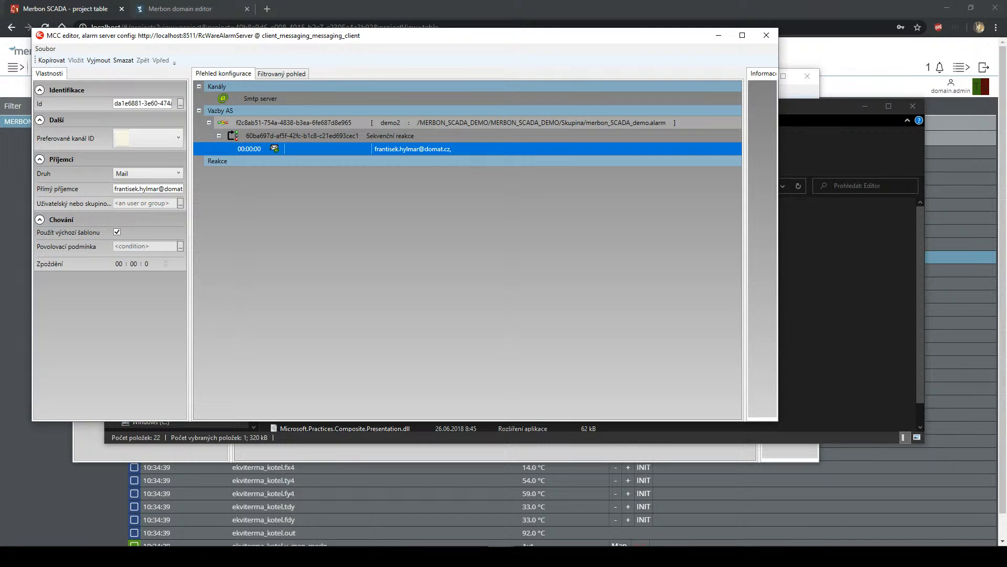
pyautogui.click(192, 556)
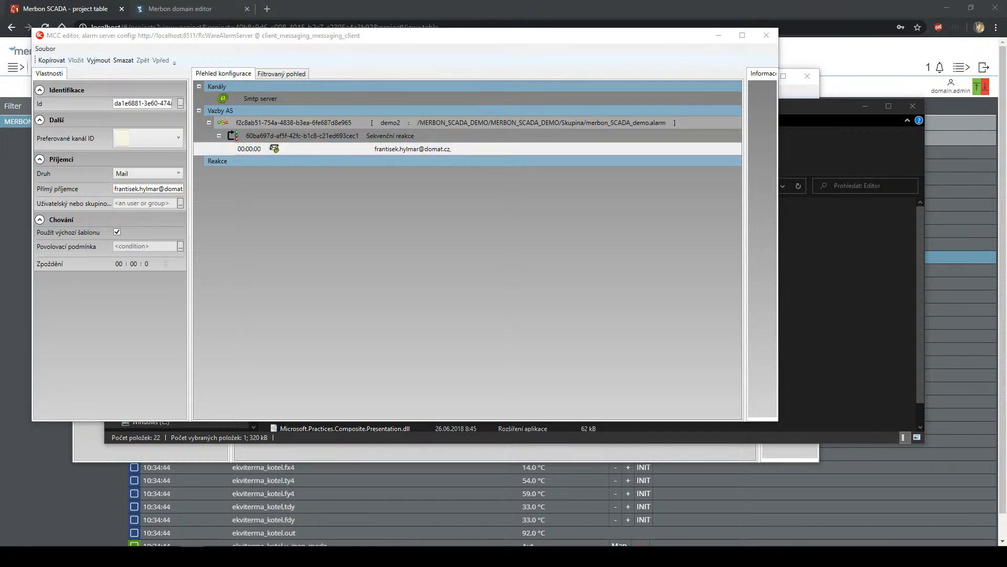
# Set teplota_zadan's initial value to 80.0 in the project table, dismissing the alarm popup
pyautogui.click(210, 6)
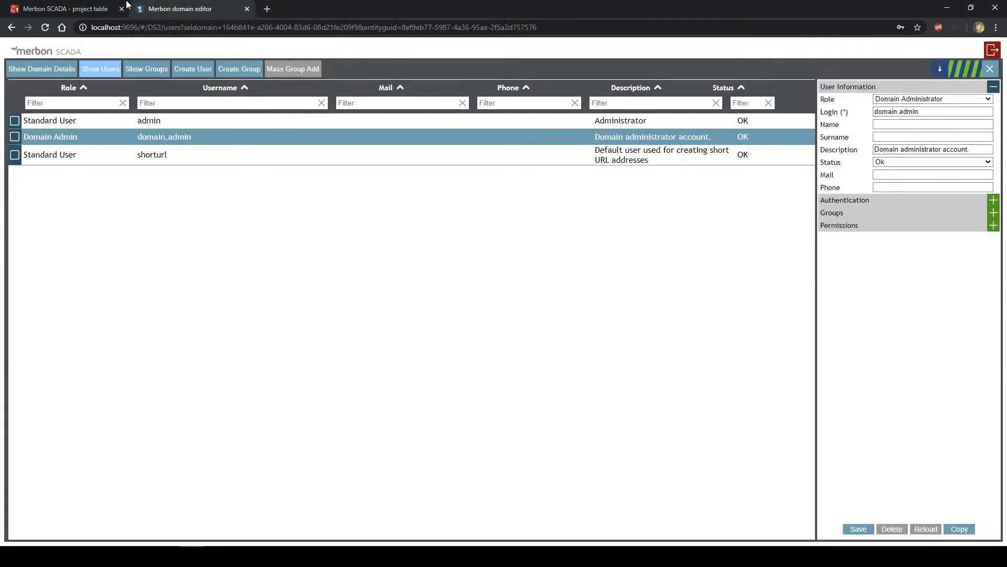
pyautogui.click(94, 4)
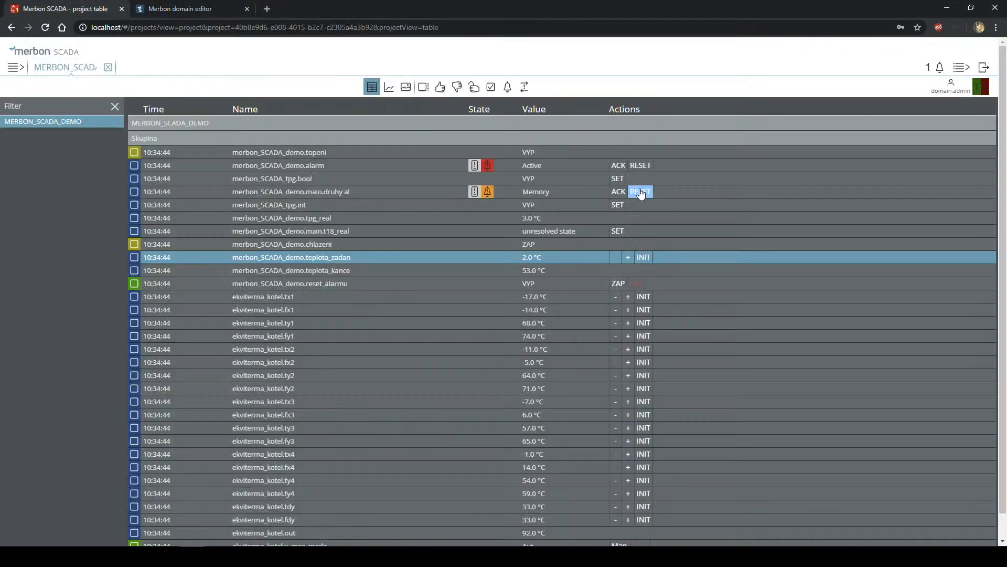
pyautogui.click(644, 258)
pyautogui.click(650, 260)
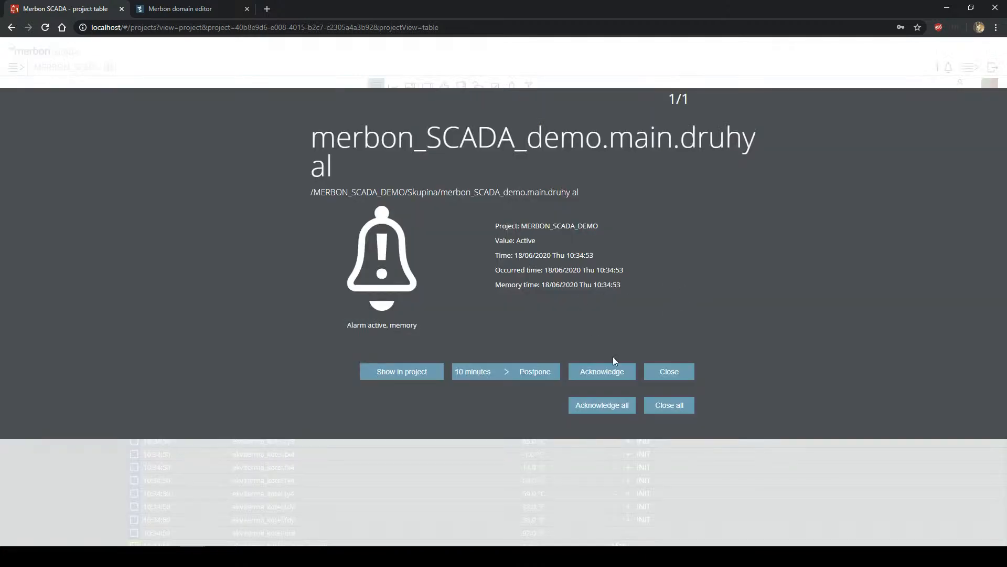
pyautogui.click(673, 405)
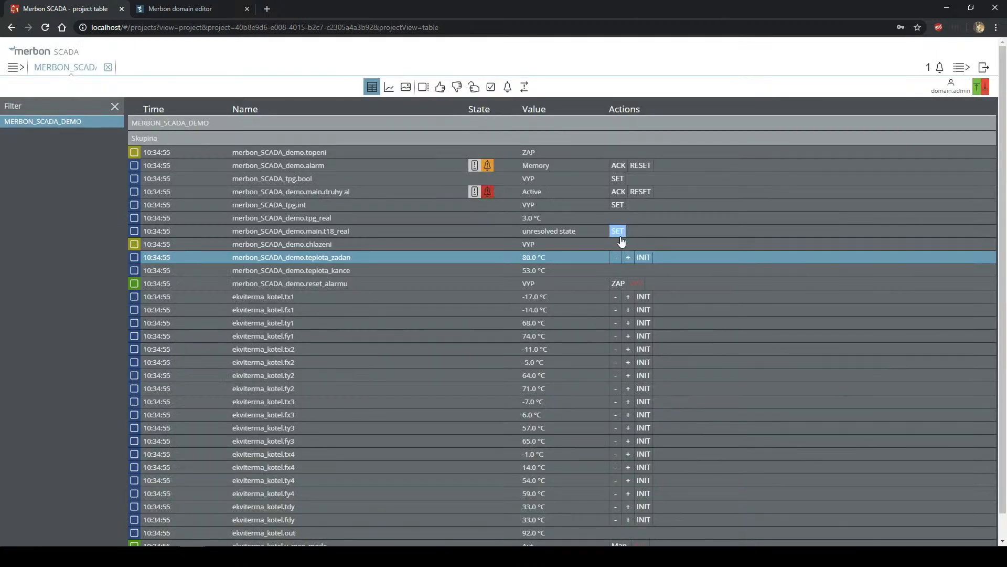
pyautogui.click(645, 259)
pyautogui.press('Escape')
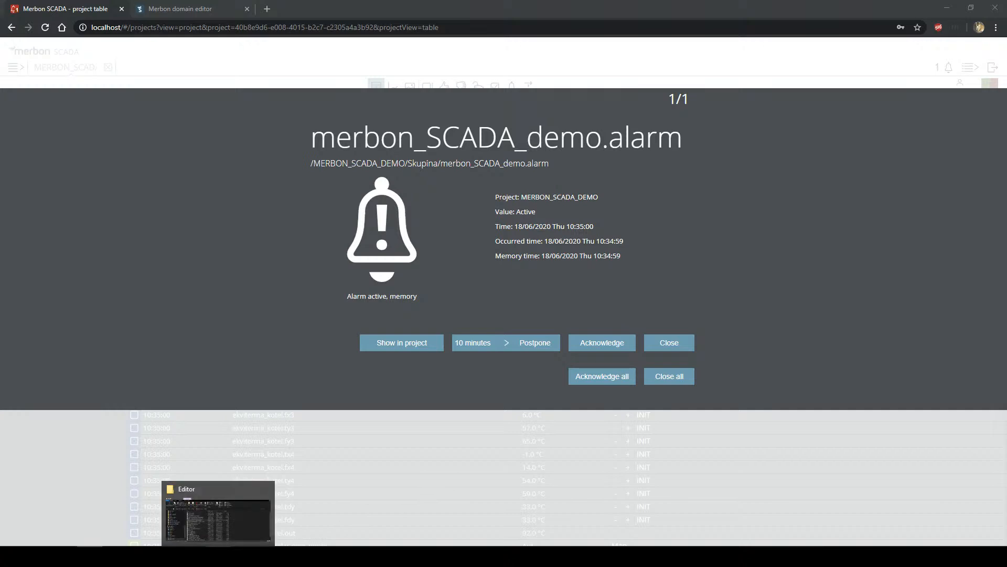
# Browse the Merbon Messaging folder and its Server subfolder in Explorer
pyautogui.click(218, 557)
pyautogui.scroll(-1, 381, 287)
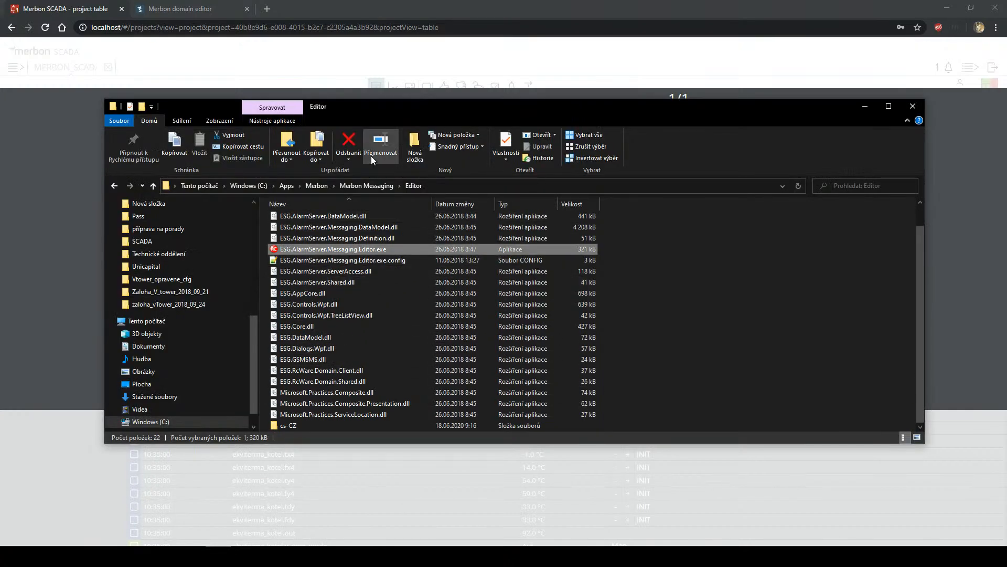
pyautogui.click(375, 182)
pyautogui.doubleClick(315, 232)
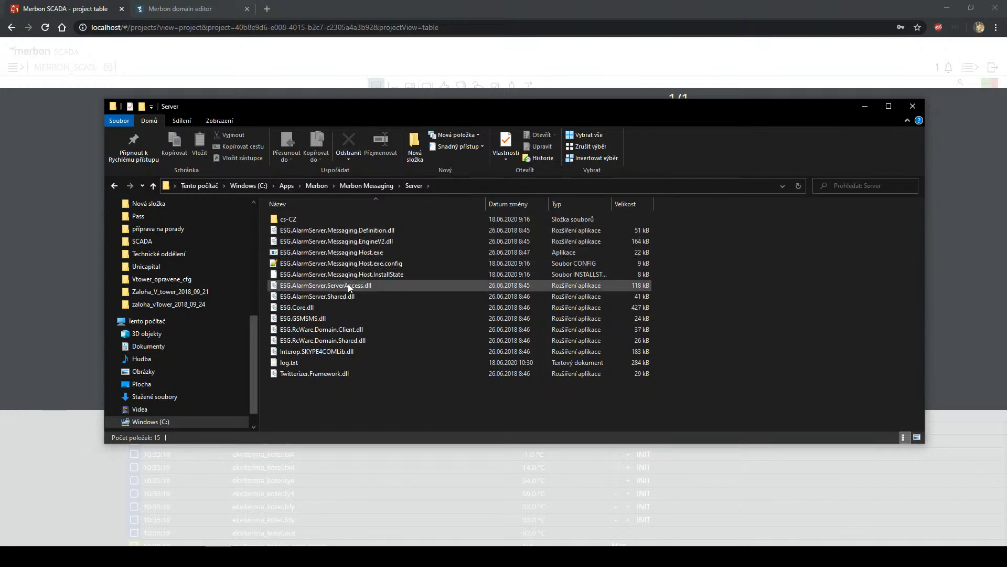
pyautogui.click(368, 187)
# Close the empty Chrome tab and return to the project table showing the alarm popup
pyautogui.click(267, 7)
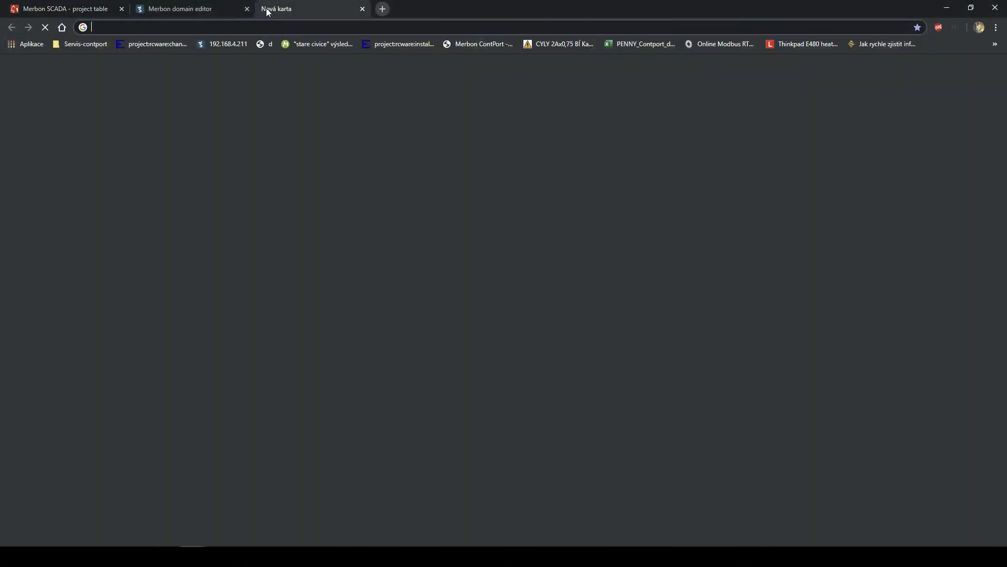
pyautogui.click(372, 8)
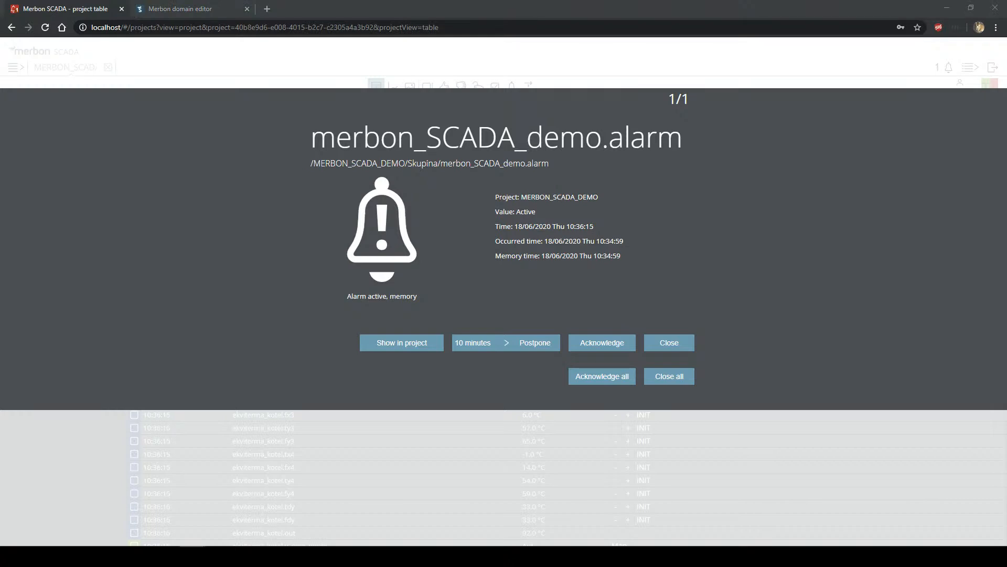
# Close the merbon_SCADA_demo.alarm popup and the 'Merbon SCADA - project table' tab
pyautogui.click(667, 375)
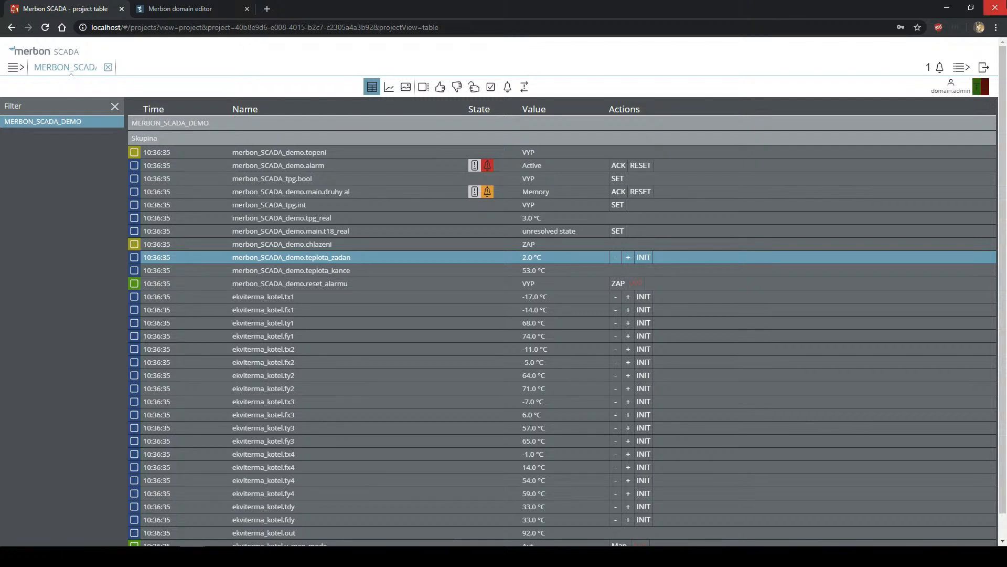
pyautogui.click(120, 12)
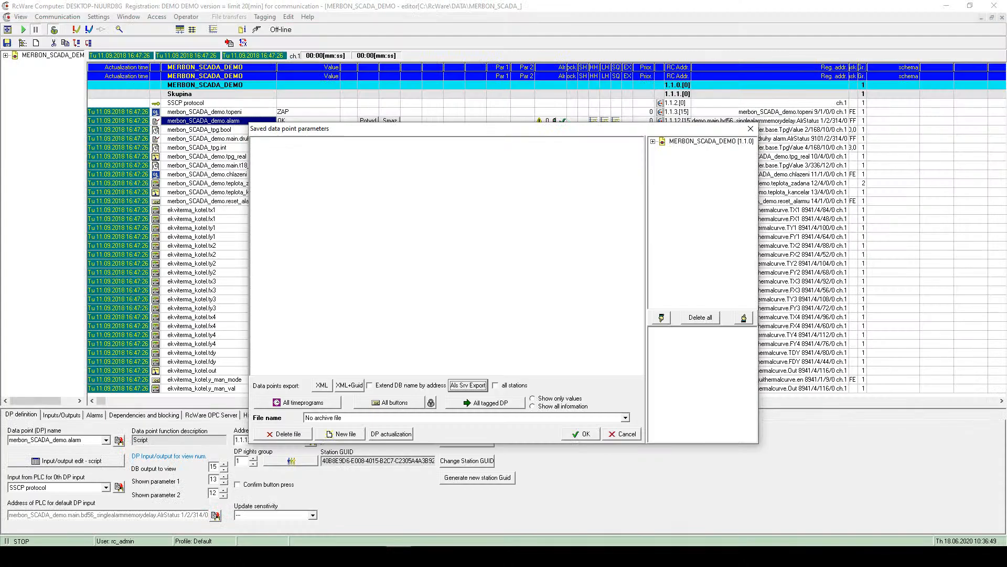
# Close RcWare Computer's 'Saved data point parameters' dialog
pyautogui.click(751, 129)
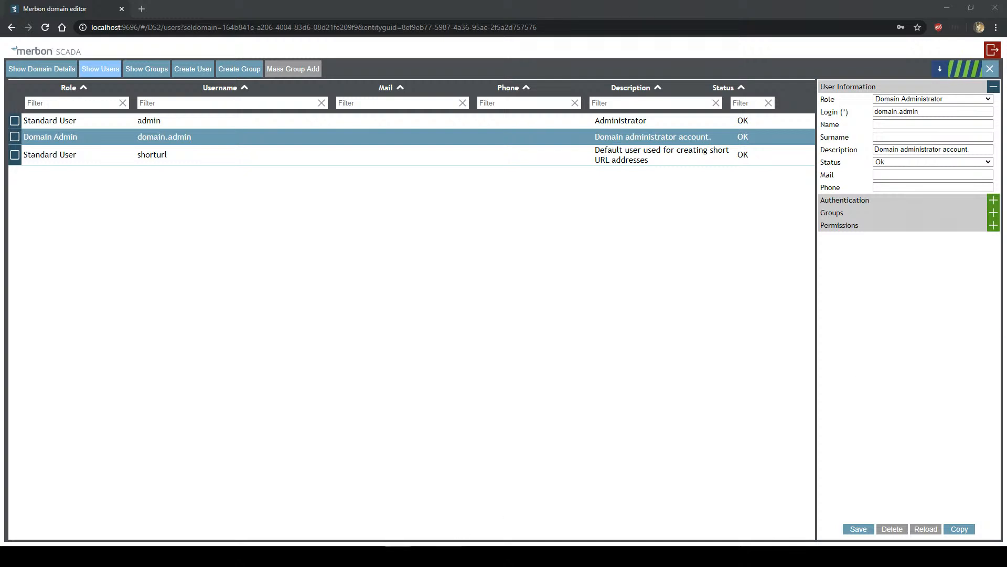
# Close the Alarm importer and move the folder window aside to reveal the three-user list
pyautogui.click(628, 104)
pyautogui.click(219, 556)
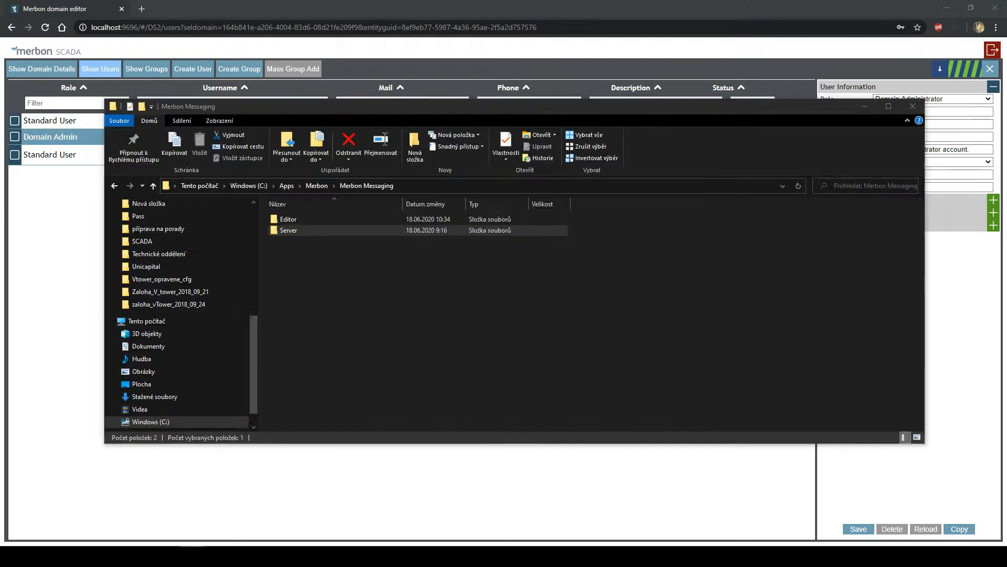
pyautogui.moveTo(446, 116); pyautogui.dragTo(1006, 231)
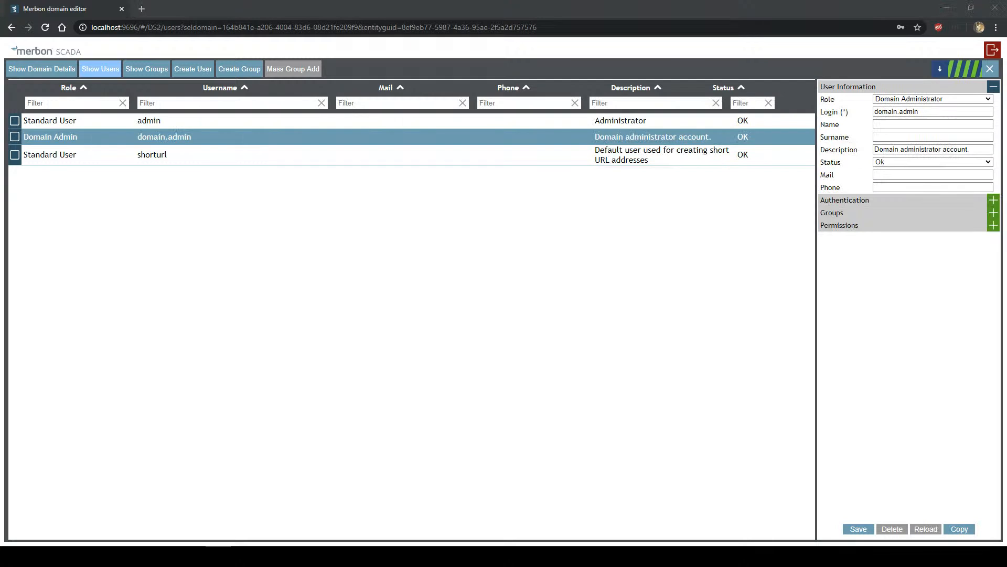
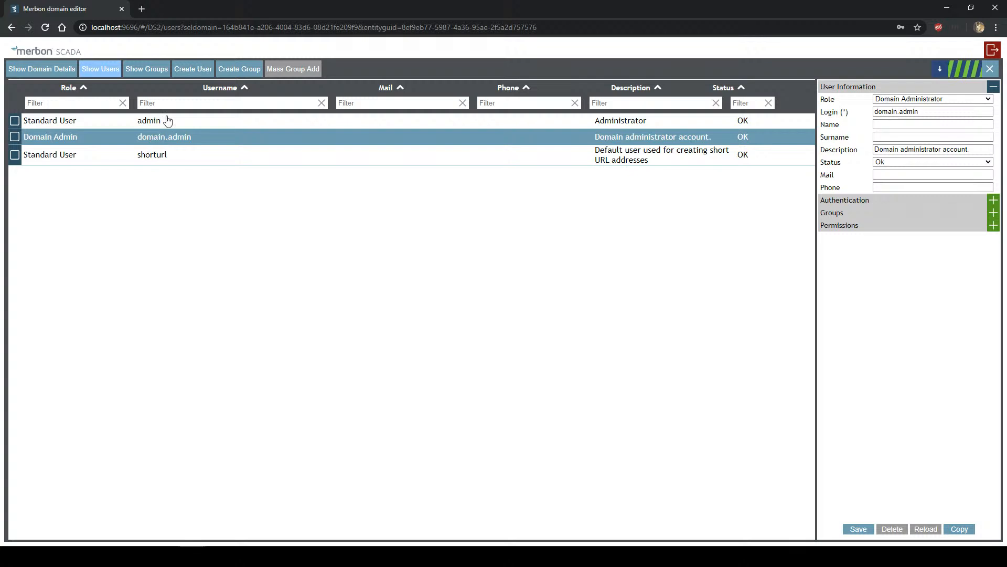
# Compare the domain's users with the AllUsers and ScadaAdmins group members, then switch to RcWare
pyautogui.click(149, 71)
pyautogui.click(100, 68)
pyautogui.click(153, 70)
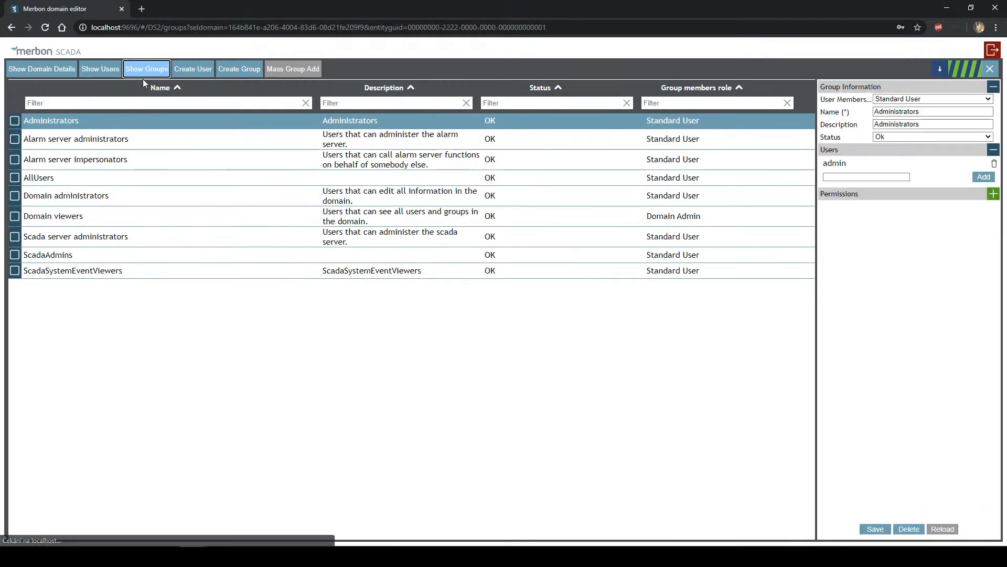
pyautogui.click(69, 183)
pyautogui.click(47, 261)
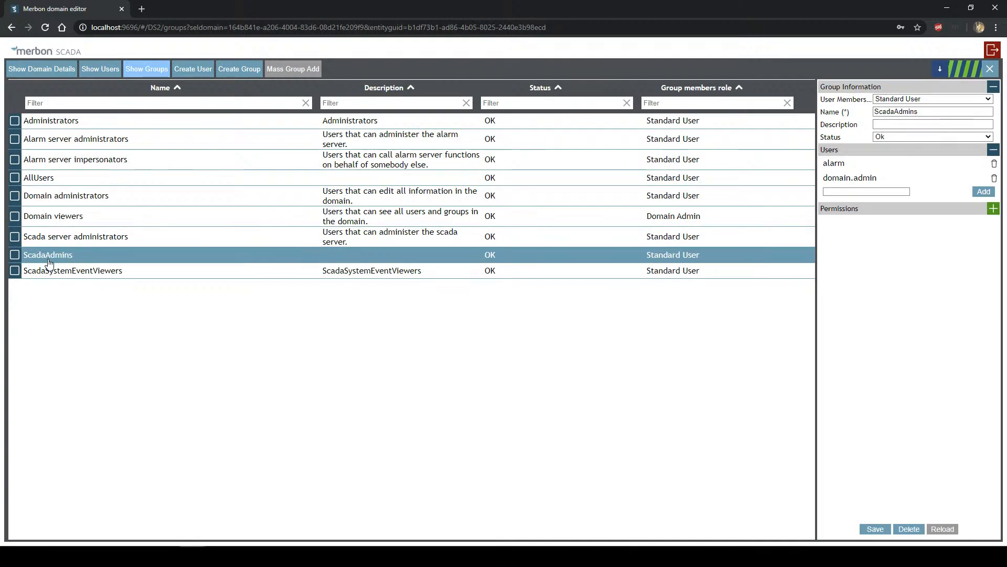
pyautogui.click(101, 69)
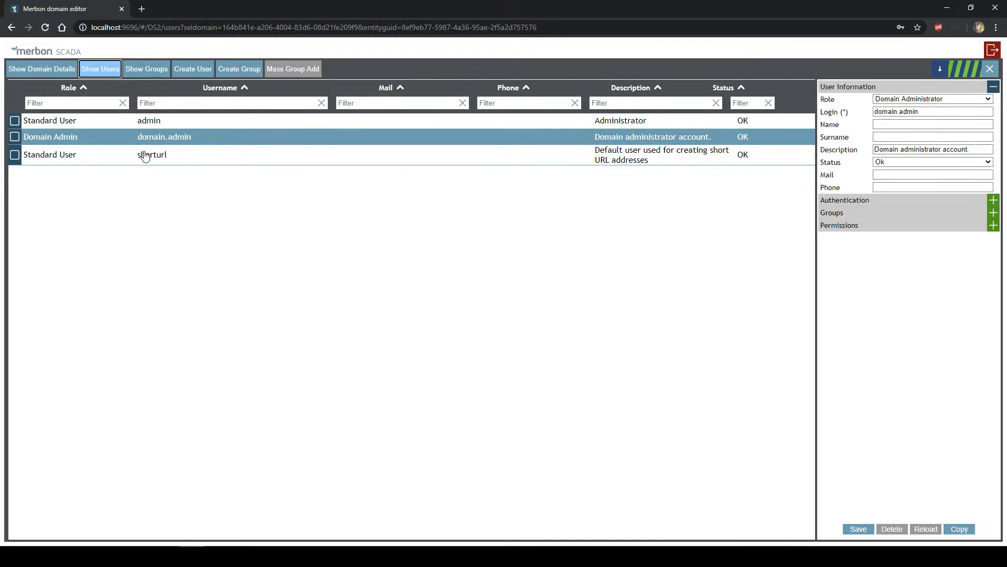
pyautogui.click(162, 76)
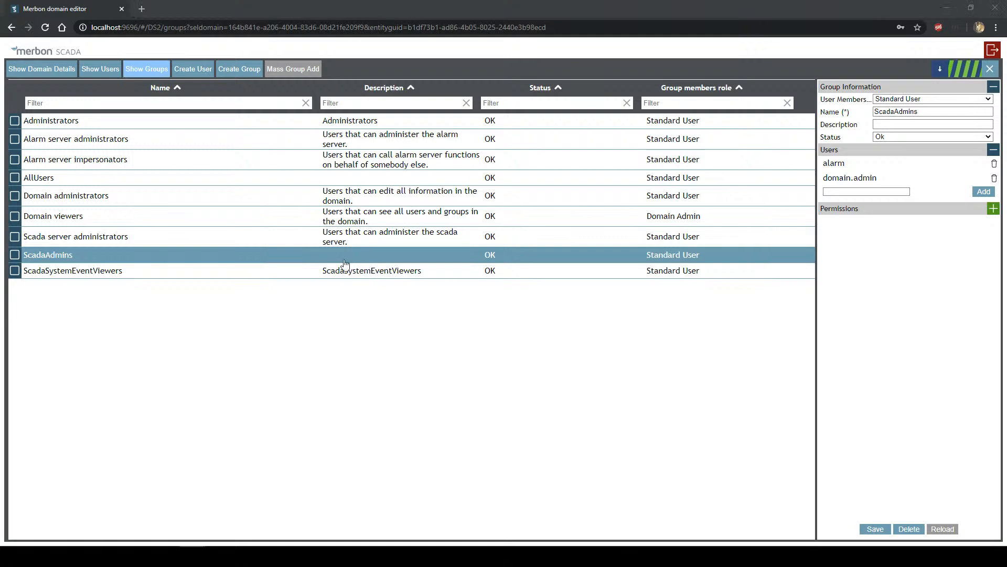
pyautogui.click(174, 178)
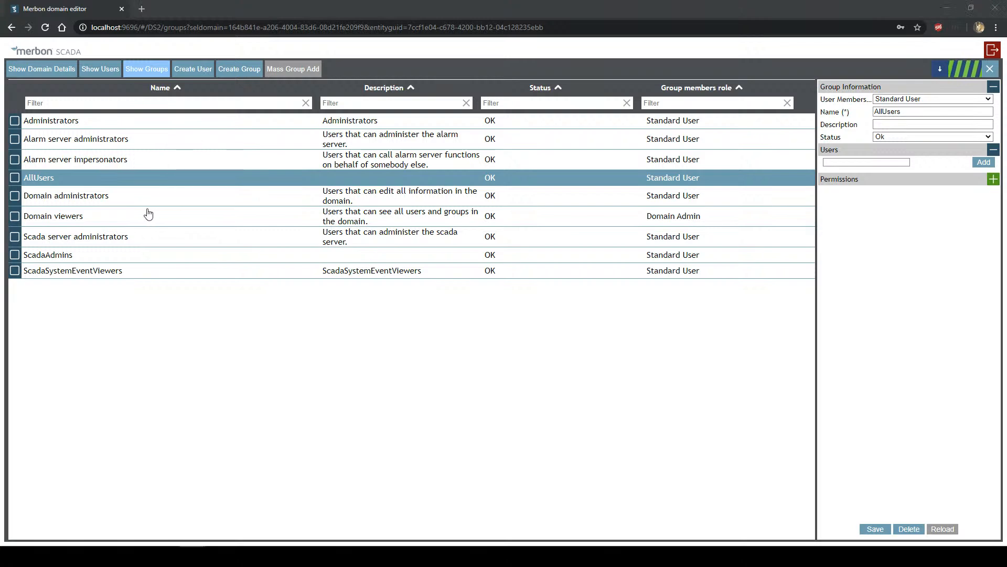
pyautogui.click(107, 254)
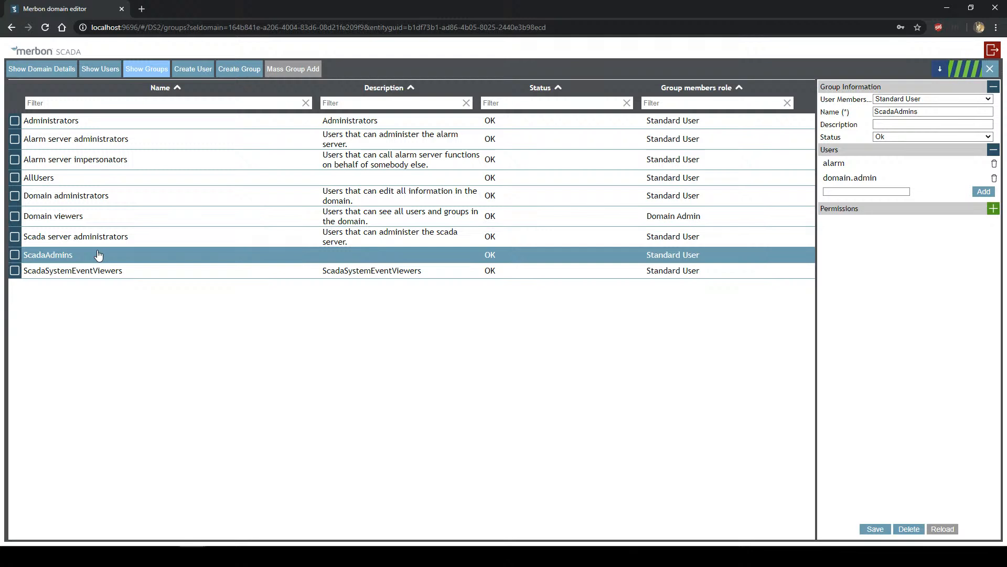
pyautogui.click(66, 184)
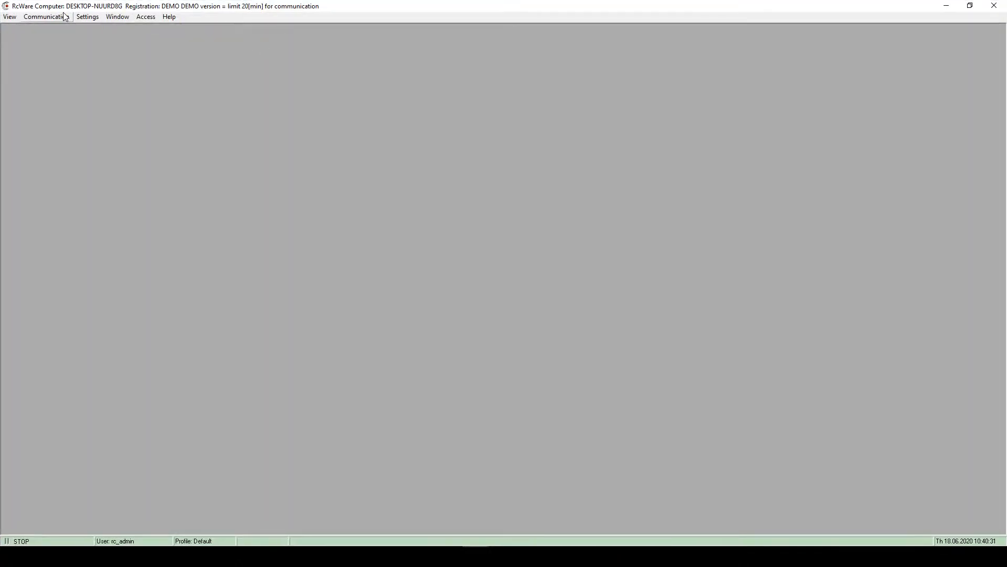
pyautogui.click(77, 18)
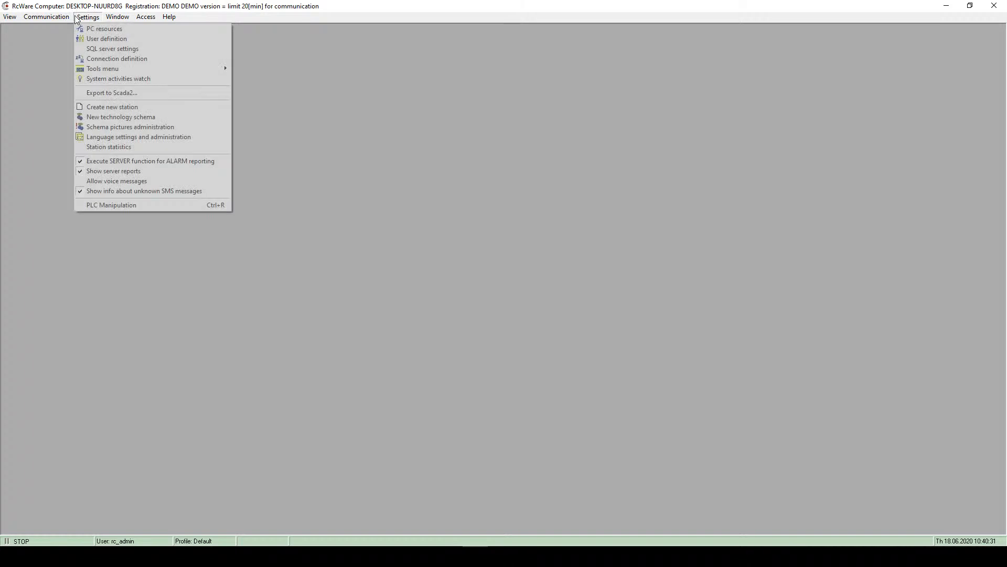
# In the Scada2 export settings, enable project access user rights and the Alarm operation rights group
pyautogui.click(127, 95)
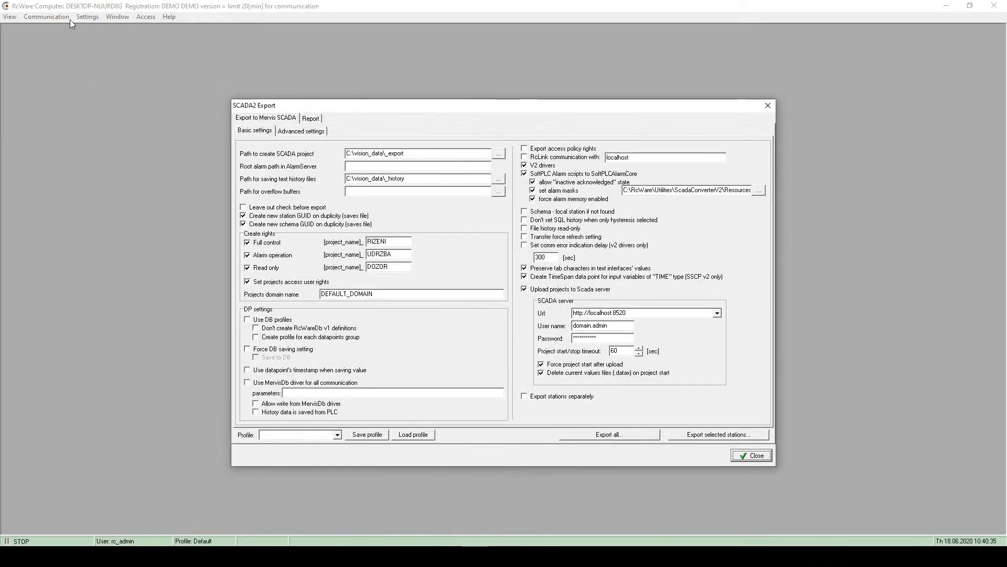
pyautogui.click(247, 281)
pyautogui.click(247, 255)
# Replace the rights suffixes RIZENI, UDRZBA, DOZOR with control, service and read
pyautogui.moveTo(389, 241); pyautogui.dragTo(365, 244)
pyautogui.click(391, 243)
pyautogui.moveTo(391, 242); pyautogui.dragTo(325, 246)
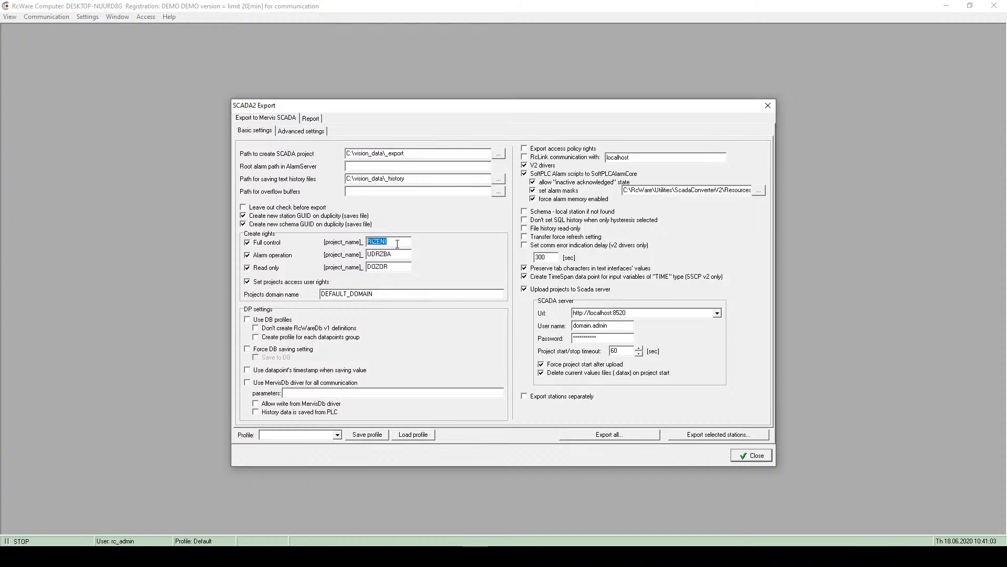
pyautogui.write('co')
pyautogui.hotkey('shift', 'Home')
pyautogui.write('serv')
pyautogui.press('Tab')
pyautogui.write('rea')
pyautogui.click(389, 246)
pyautogui.doubleClick(377, 242)
pyautogui.click(387, 242)
# Export only MERBON_SCADA_DEMO into the rc_temp folder, with uploading to the Scada server turned off
pyautogui.click(526, 290)
pyautogui.click(688, 434)
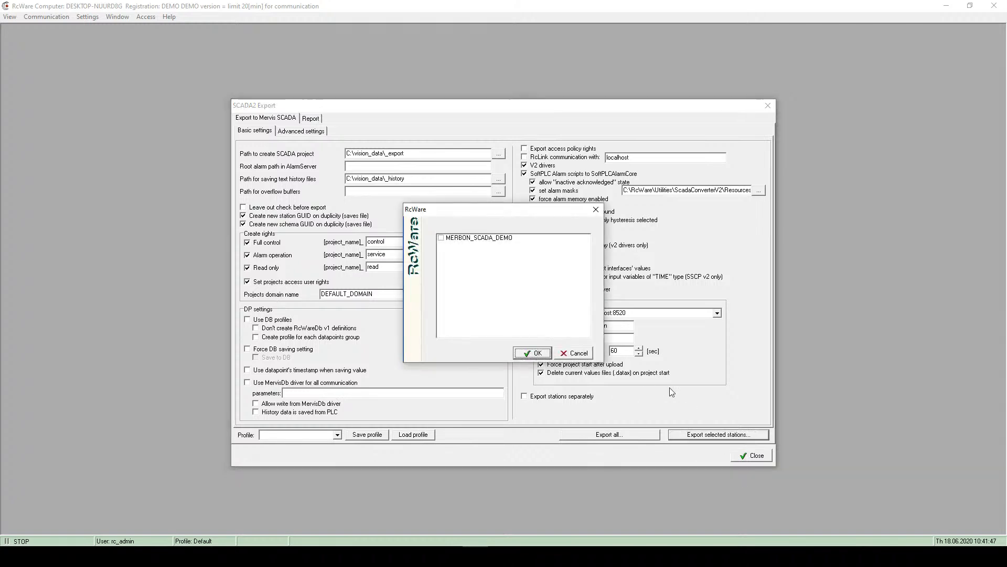
pyautogui.click(441, 238)
pyautogui.click(543, 354)
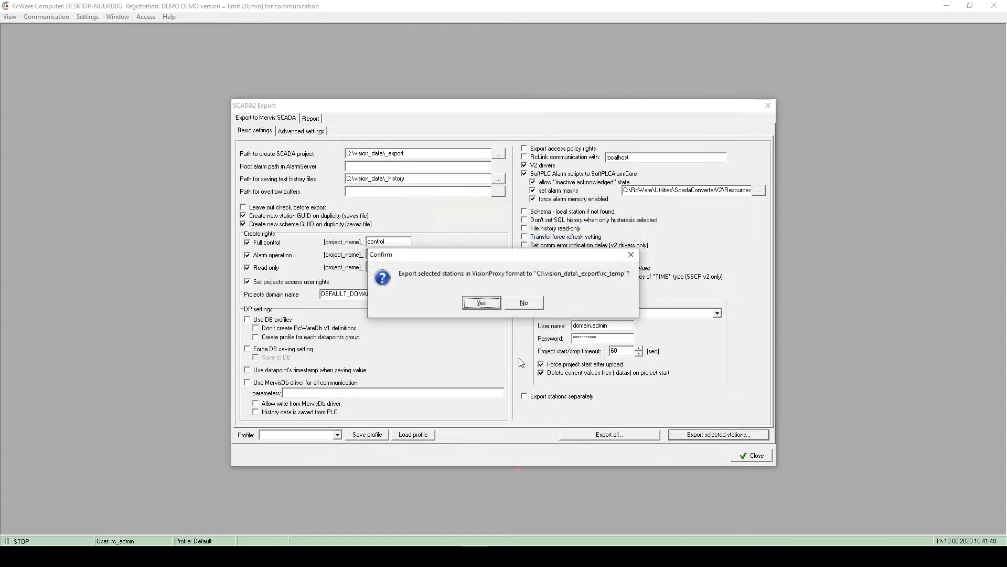
pyautogui.click(479, 300)
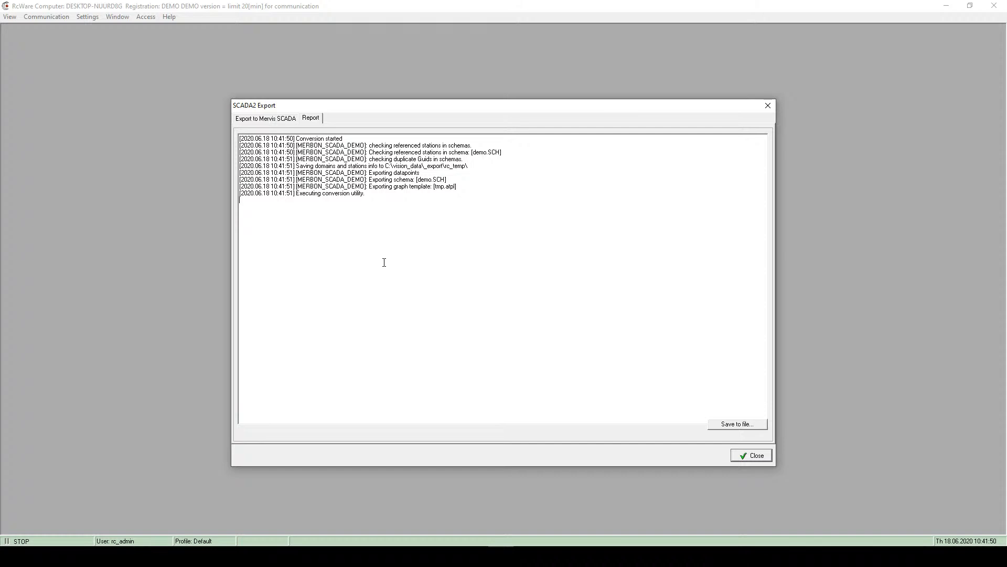
pyautogui.press('Return')
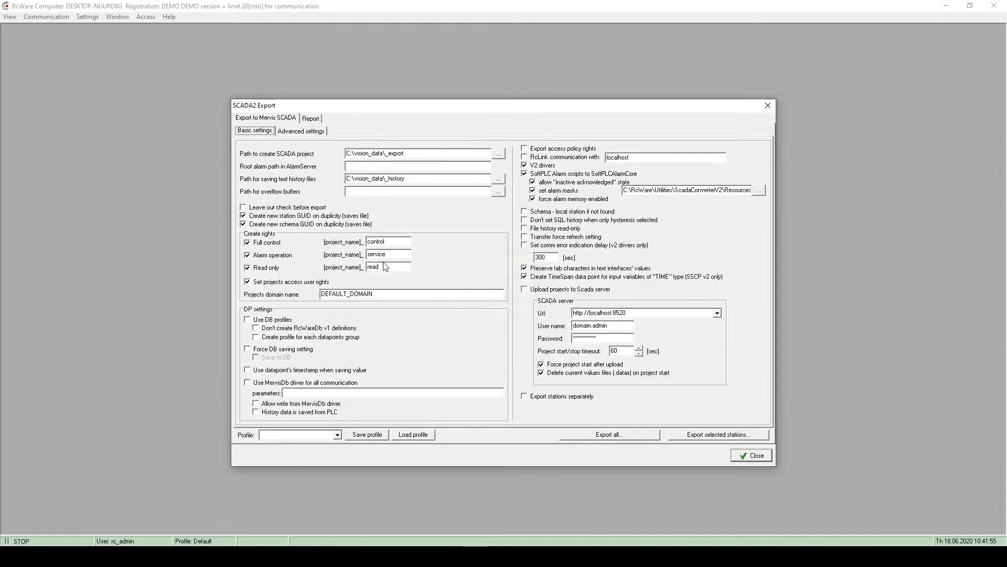
pyautogui.click(219, 556)
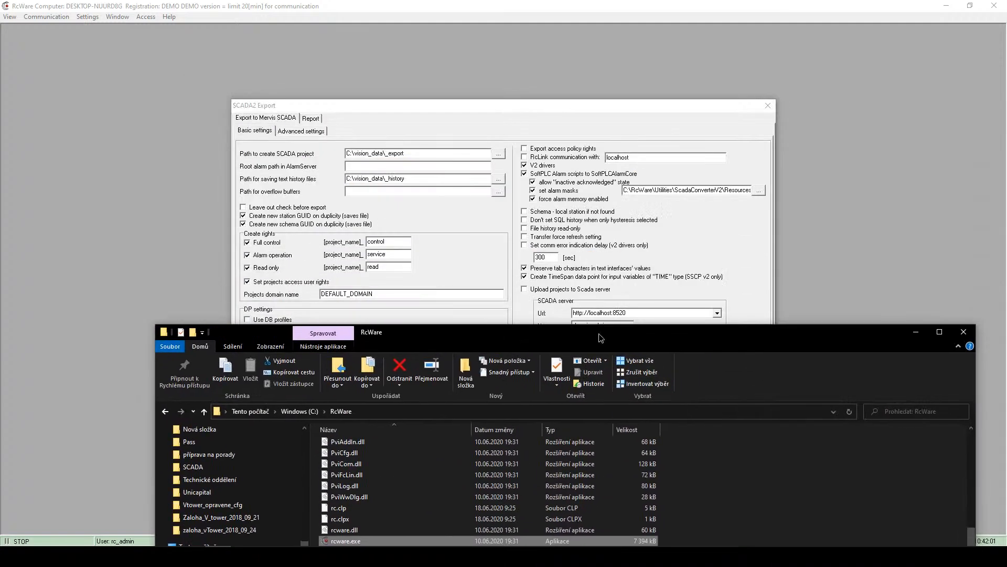
# Browse to C:\vision_data\scada and select its cfg and projects folders
pyautogui.moveTo(599, 333); pyautogui.dragTo(598, 129)
pyautogui.click(290, 206)
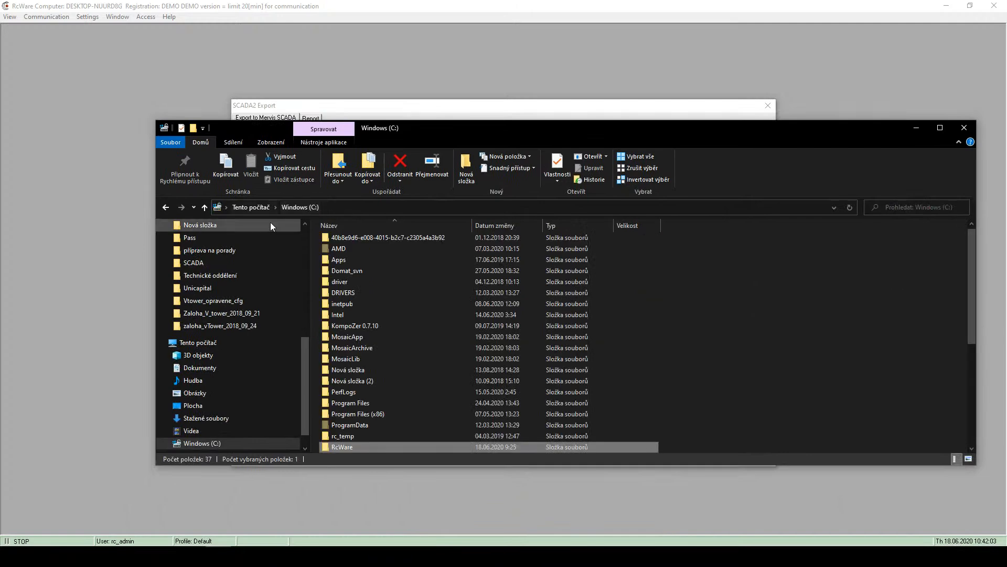
pyautogui.scroll(-1, 373, 411)
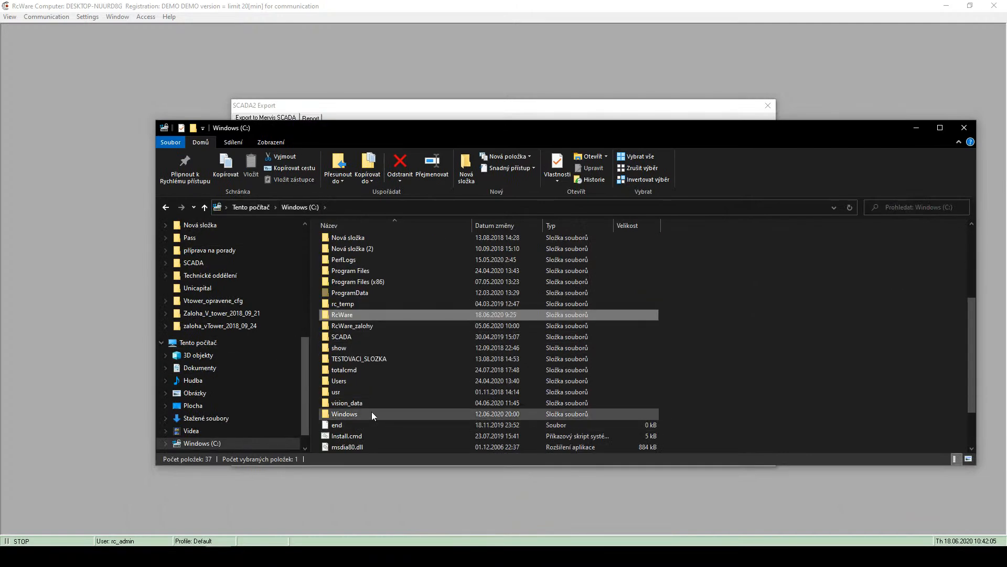
pyautogui.doubleClick(364, 403)
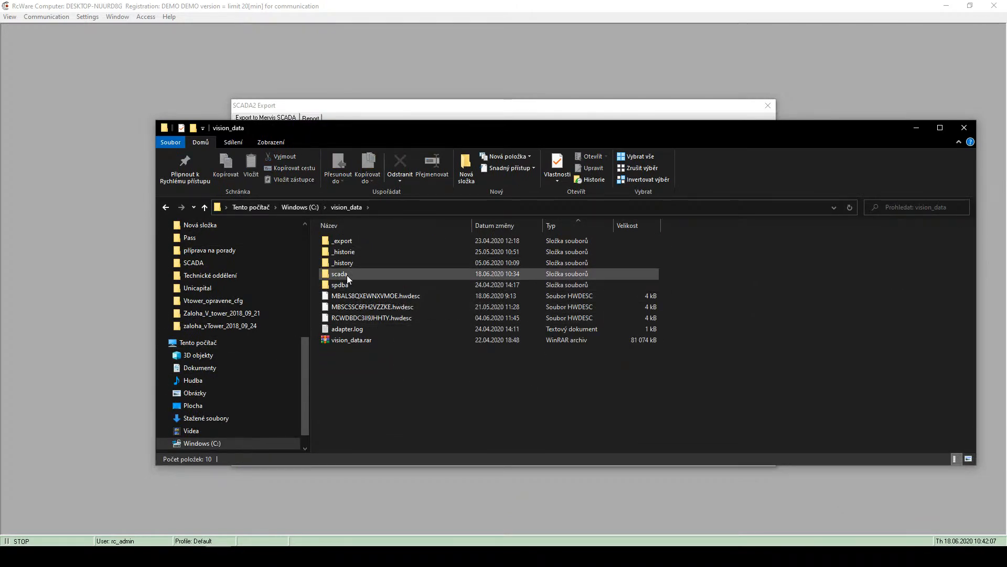
pyautogui.doubleClick(347, 274)
pyautogui.moveTo(340, 244); pyautogui.dragTo(347, 252)
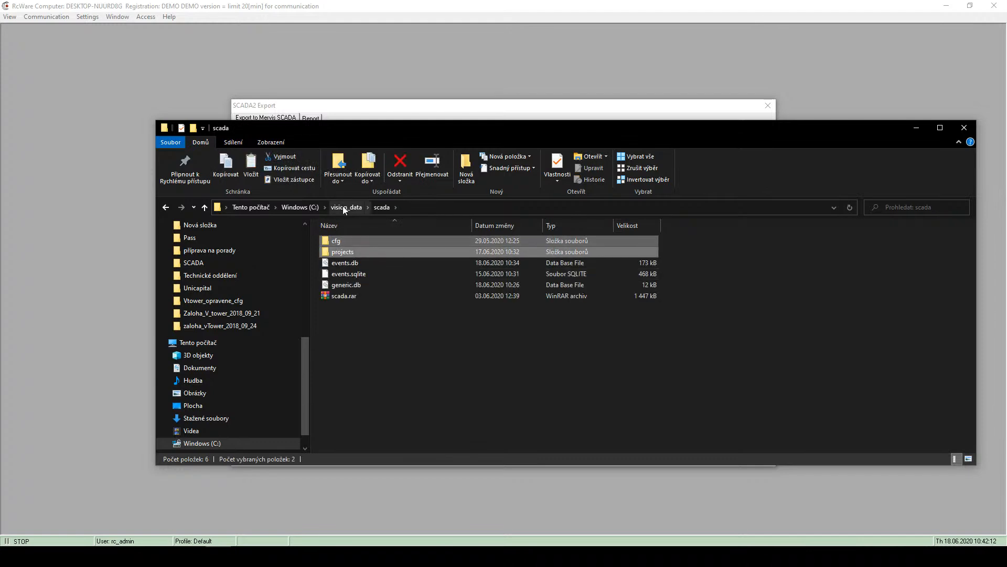
# Stop the Merbon SCADA service in Services
pyautogui.click(321, 556)
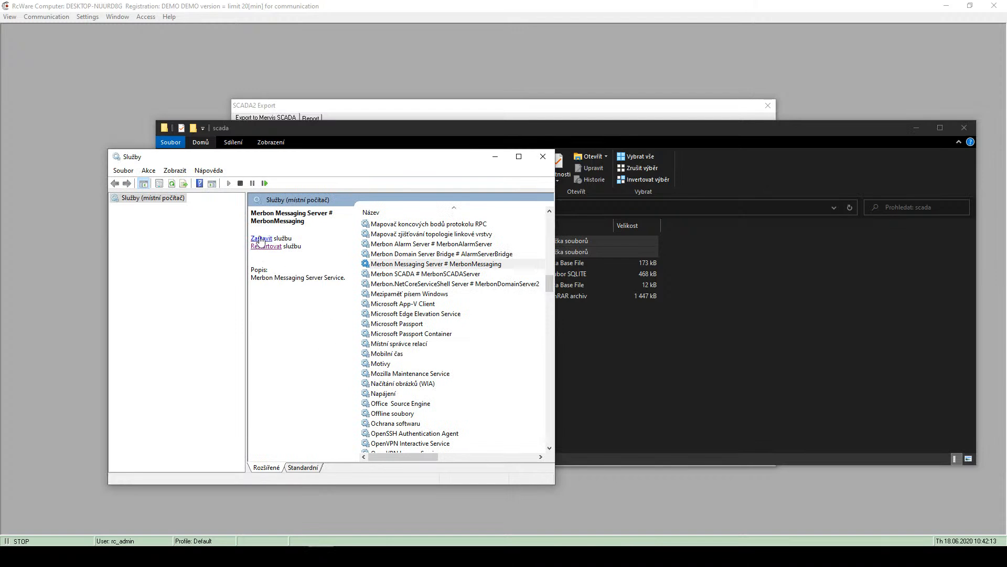
pyautogui.click(402, 275)
pyautogui.click(261, 238)
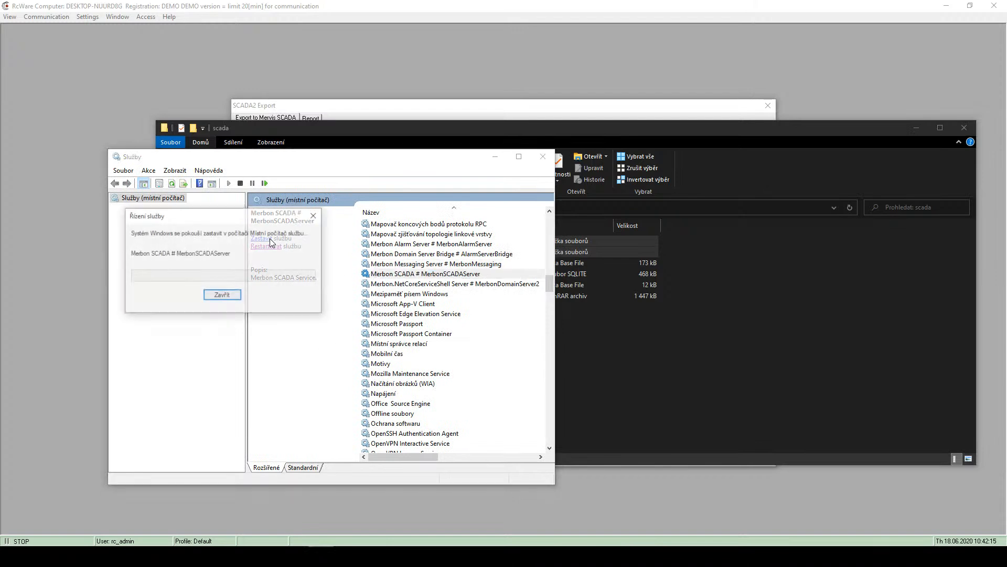
# Select the exported cfg and projects folders in vision_data\_export\scada
pyautogui.click(724, 262)
pyautogui.click(346, 206)
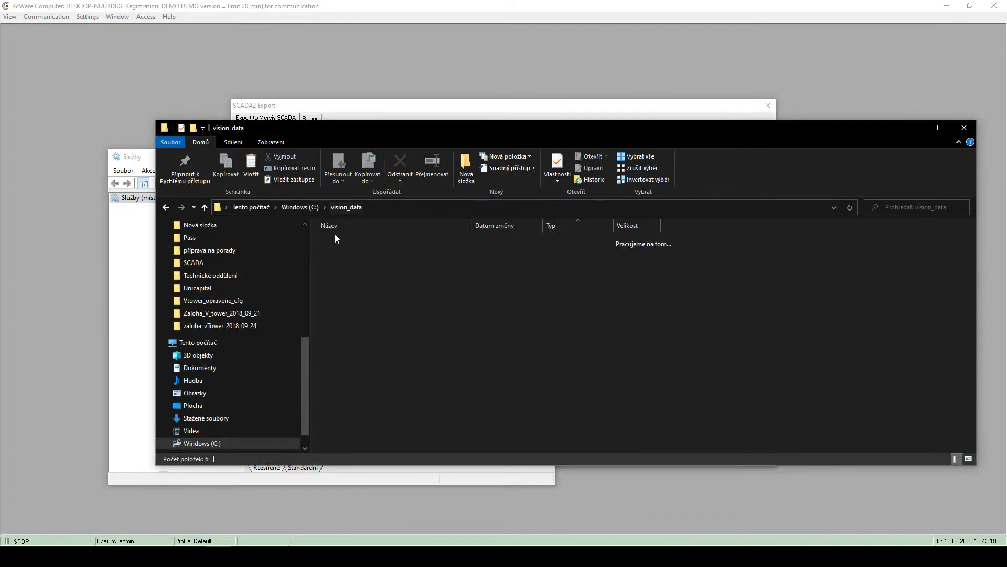
pyautogui.doubleClick(342, 240)
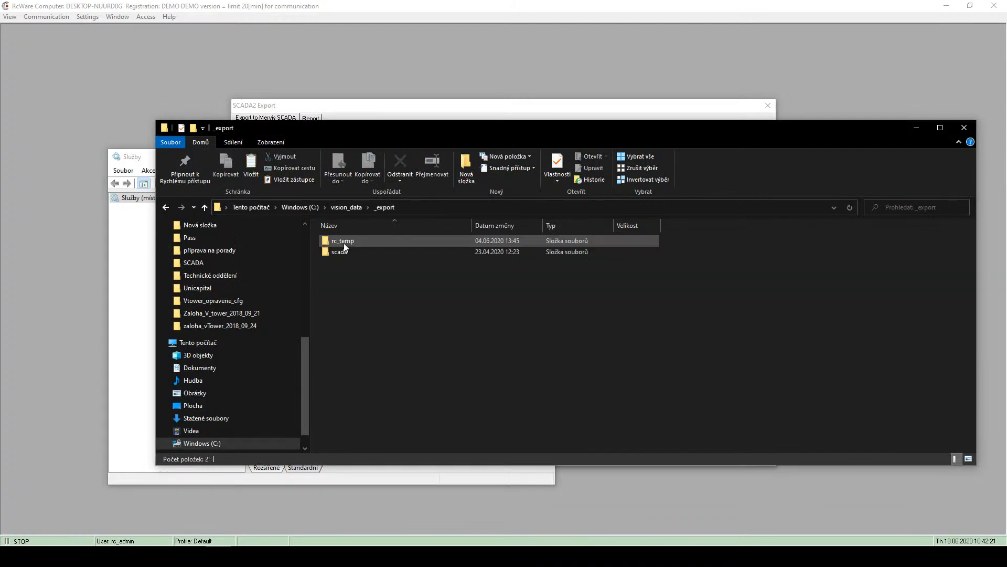
pyautogui.doubleClick(348, 253)
pyautogui.click(335, 252)
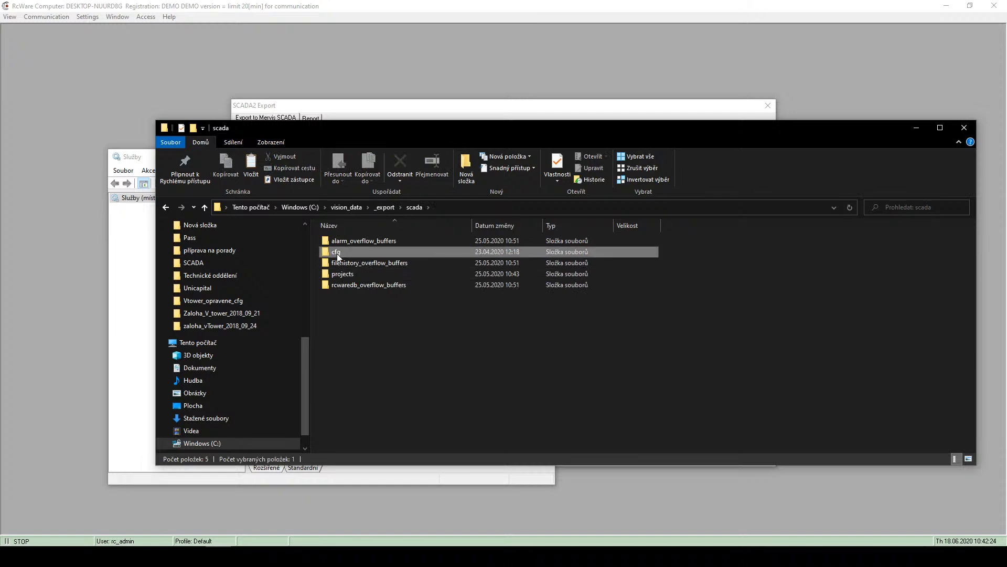
pyautogui.keyDown('ctrl'); pyautogui.click(348, 275); pyautogui.keyUp('ctrl')
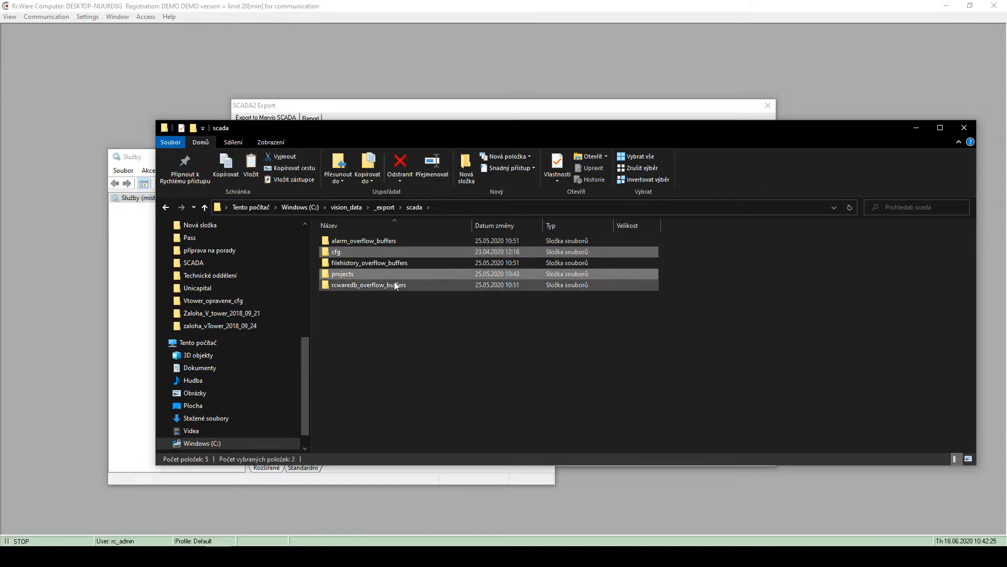
# Replace the live scada cfg and projects folders with the exported copies
pyautogui.click(346, 208)
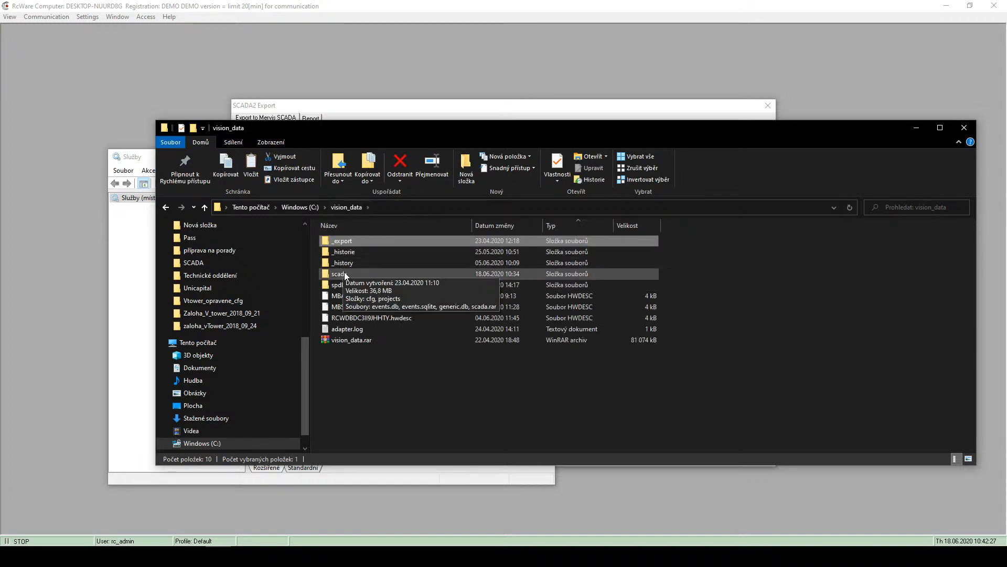
pyautogui.doubleClick(344, 273)
pyautogui.moveTo(740, 232); pyautogui.dragTo(606, 257)
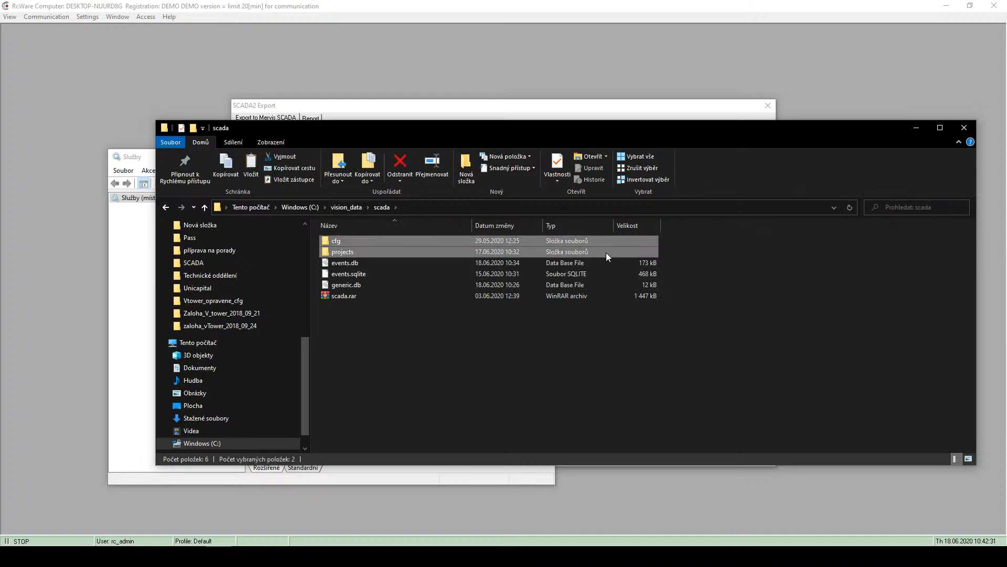
pyautogui.press('Delete')
pyautogui.rightClick(437, 299)
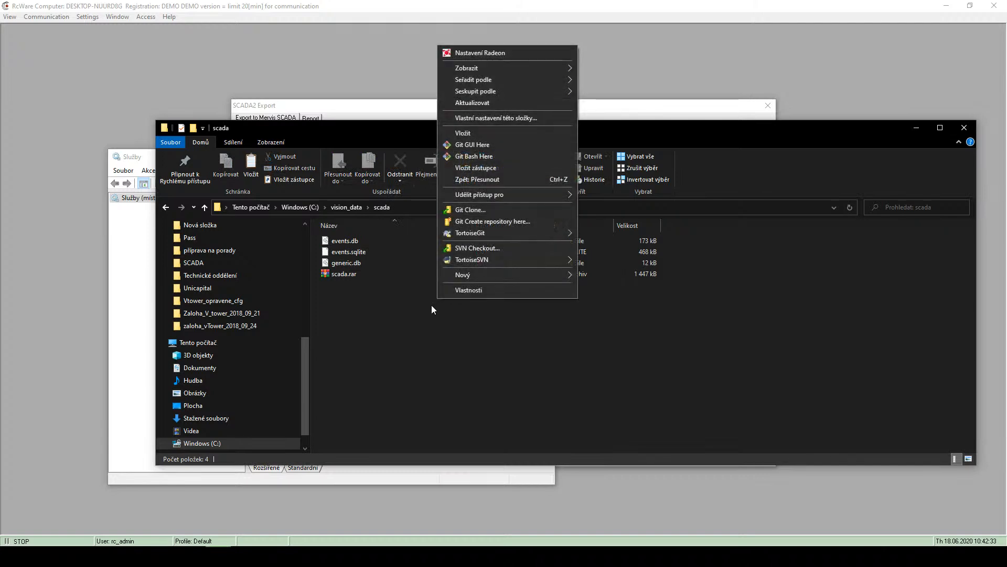
pyautogui.rightClick(370, 321)
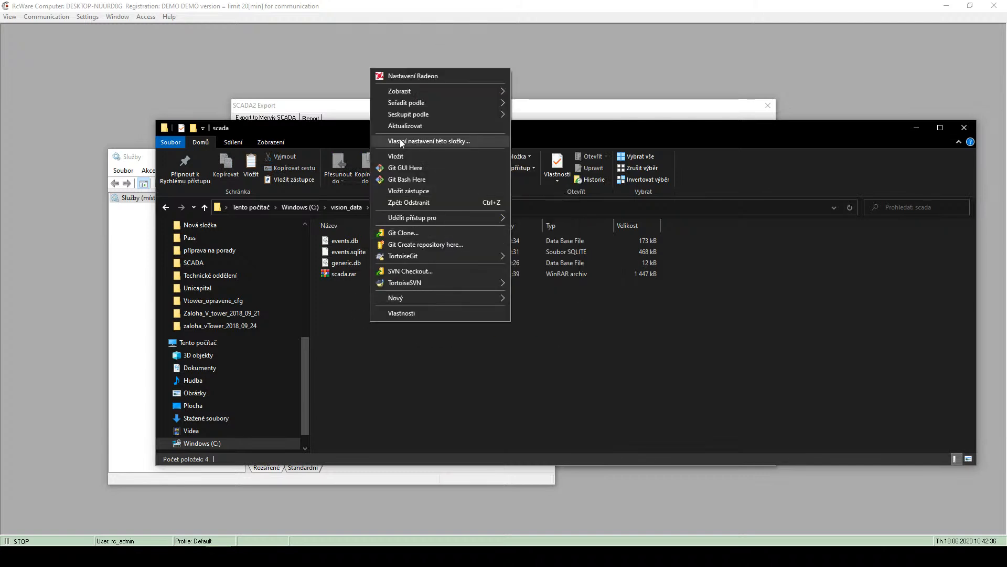
pyautogui.click(397, 156)
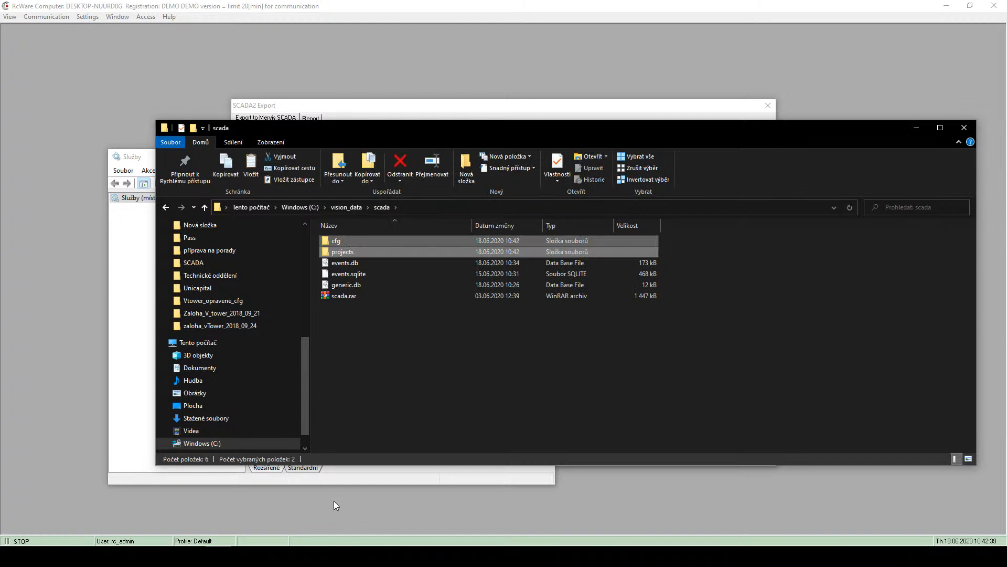
# Start the Merbon SCADA service again
pyautogui.click(322, 556)
pyautogui.click(260, 239)
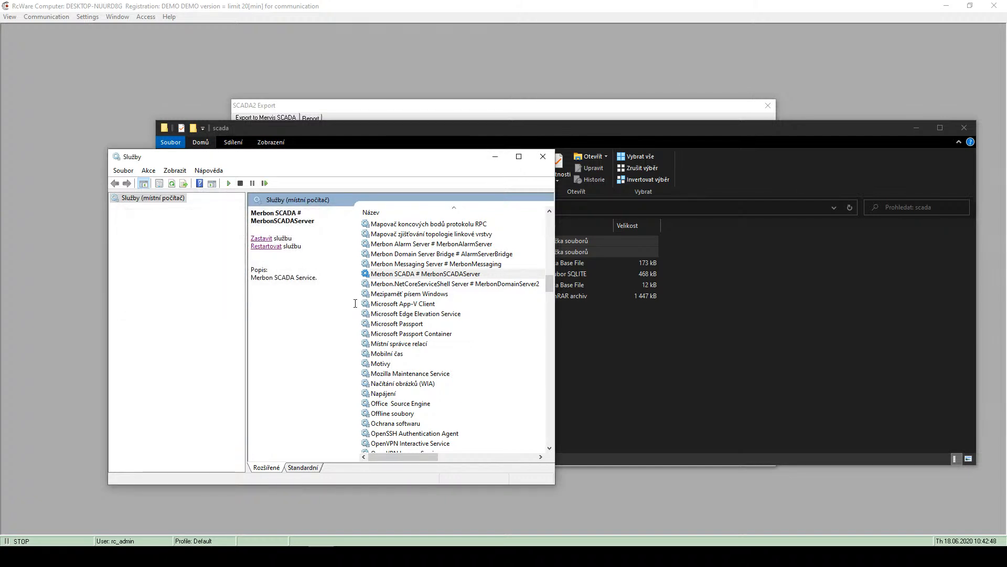
pyautogui.click(193, 556)
pyautogui.moveTo(1006, 272); pyautogui.dragTo(0, 152)
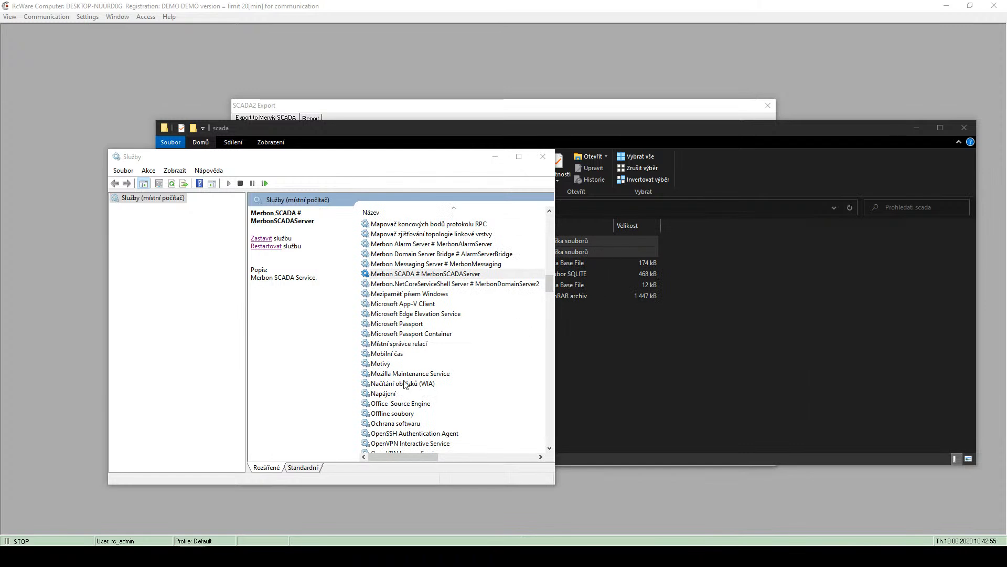
# Navigate to C:\vision_data\scada\cfg and select projects.config
pyautogui.click(217, 557)
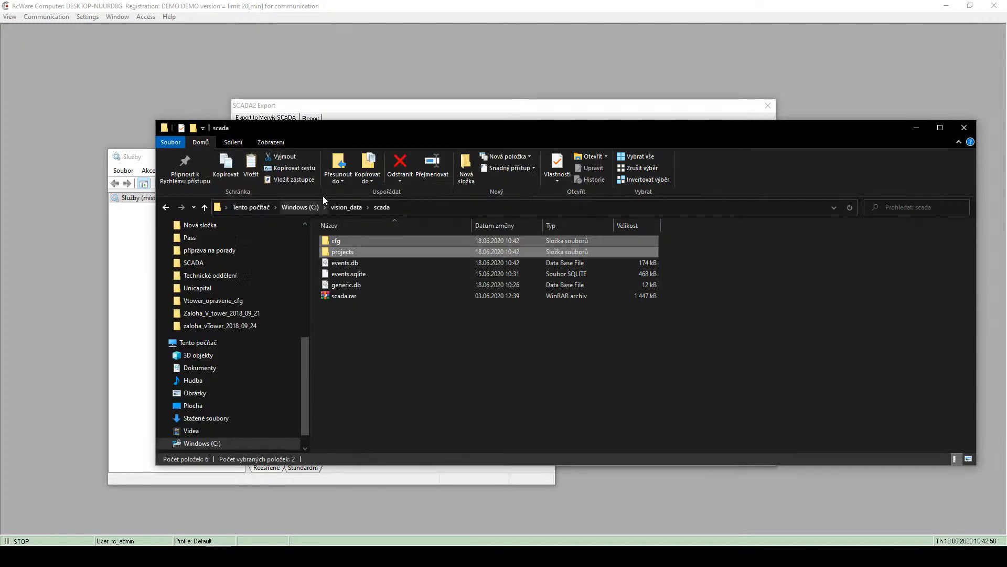
pyautogui.click(339, 211)
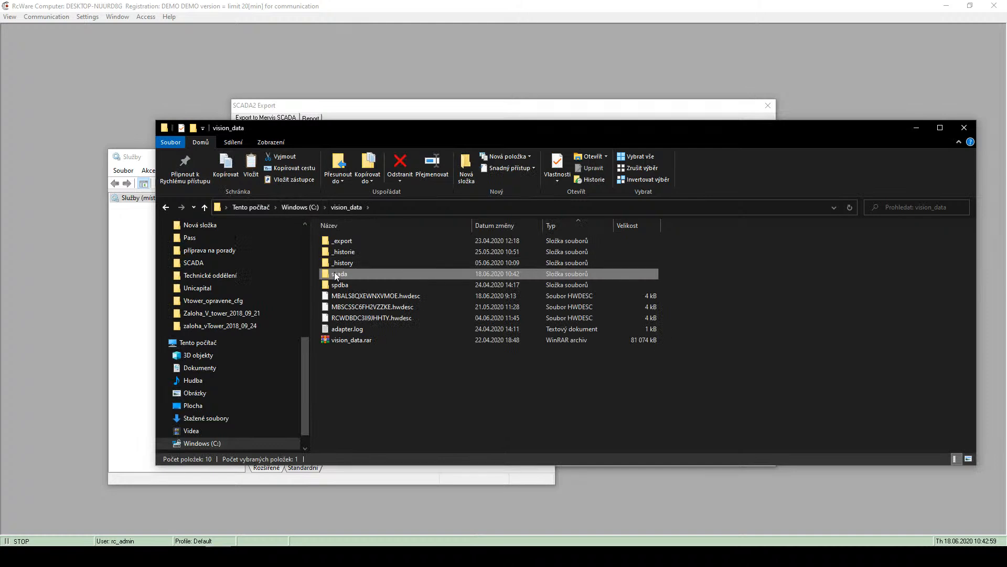
pyautogui.click(287, 208)
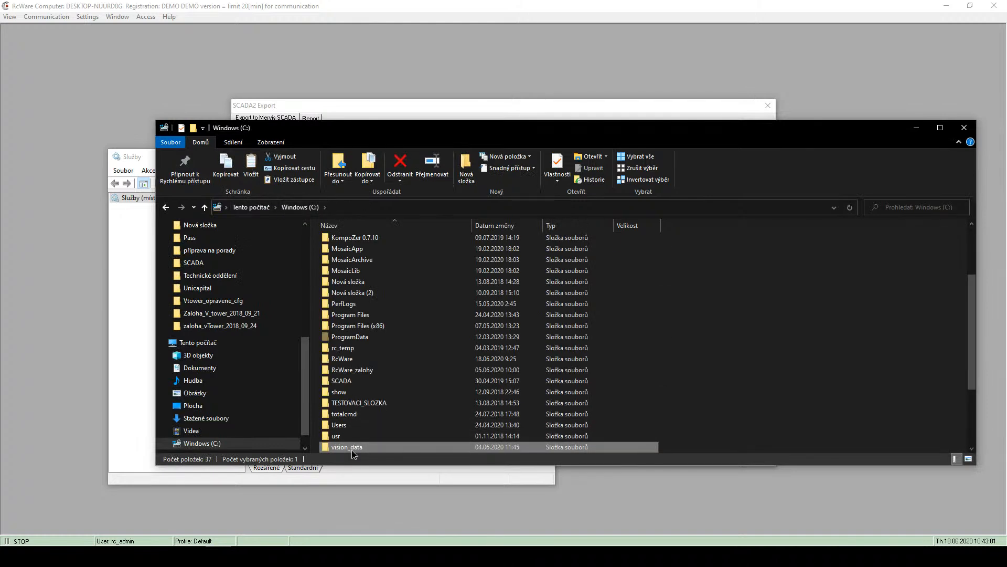
pyautogui.doubleClick(344, 445)
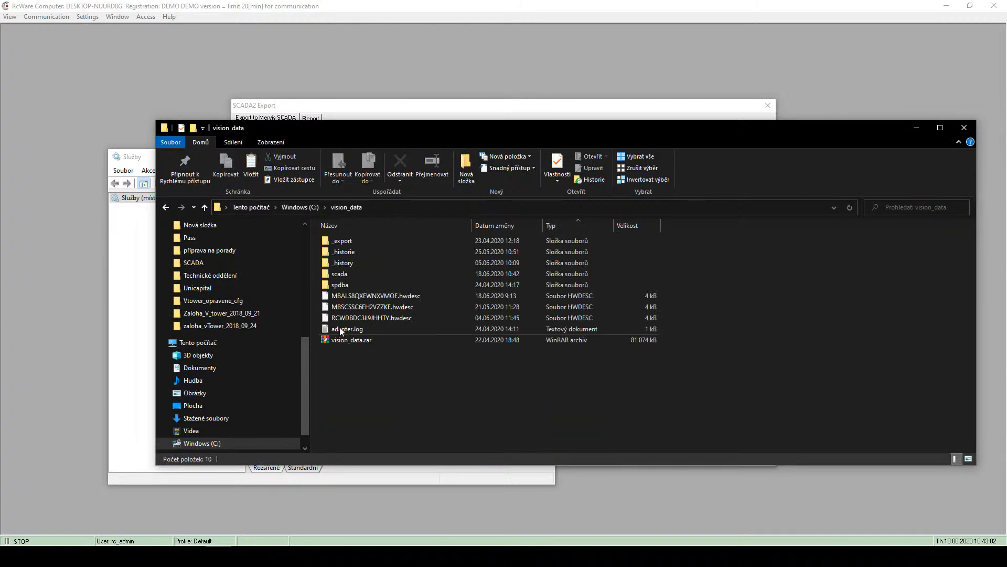
pyautogui.doubleClick(339, 273)
pyautogui.doubleClick(336, 242)
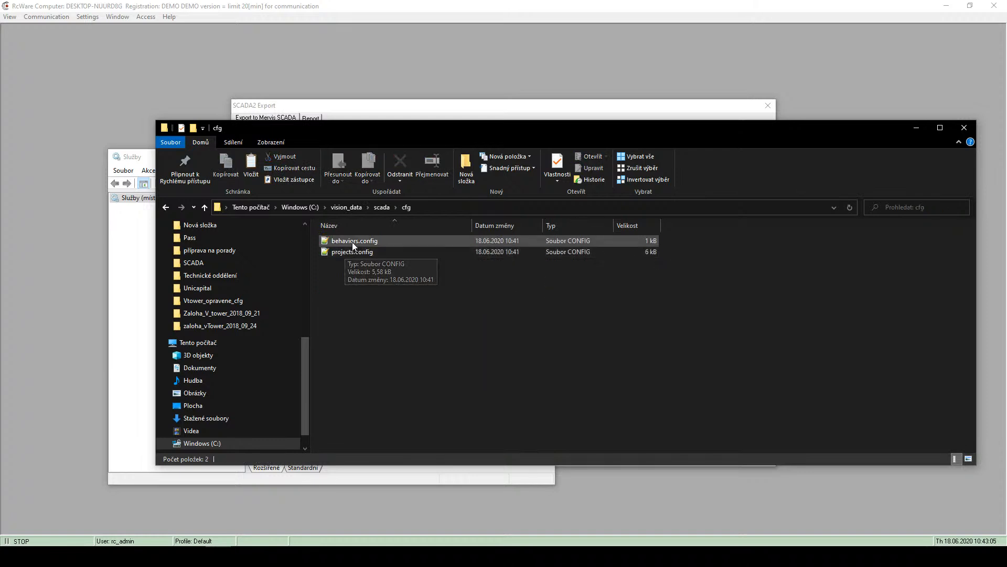
pyautogui.click(343, 253)
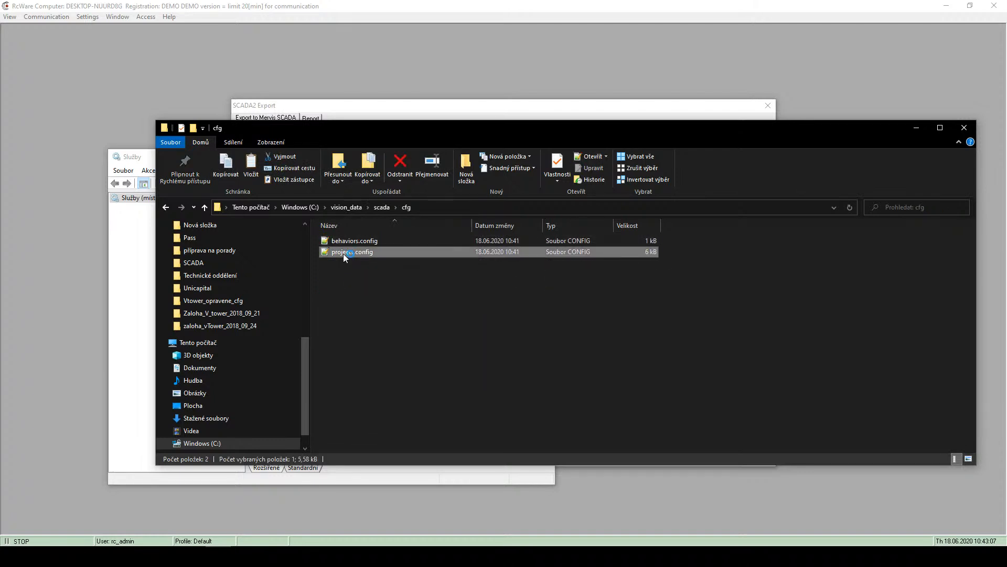
# Open projects.config and inspect the project id, r:def value and gps lat/lon on lines 3–6
pyautogui.press('Return')
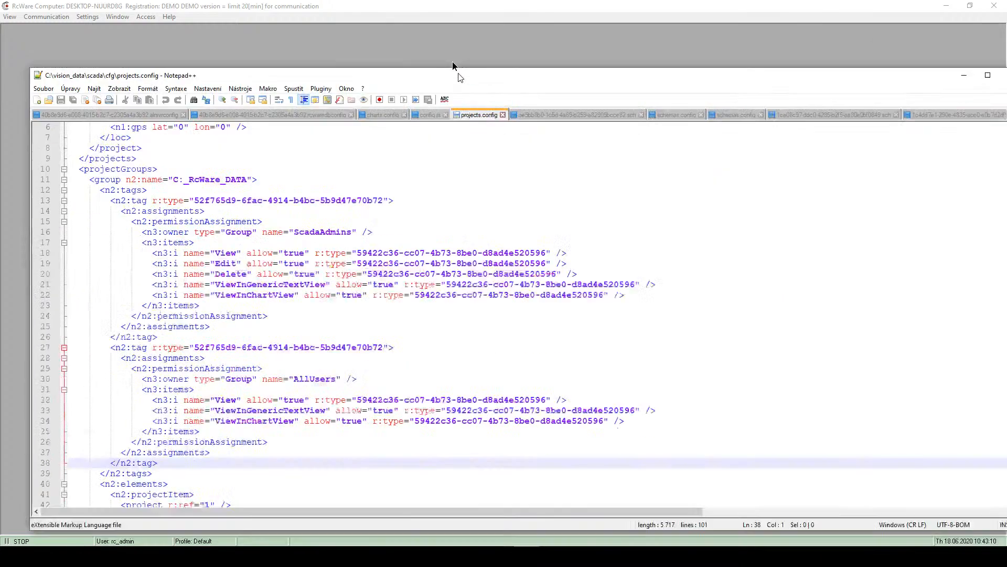
pyautogui.scroll(-9, 388, 221)
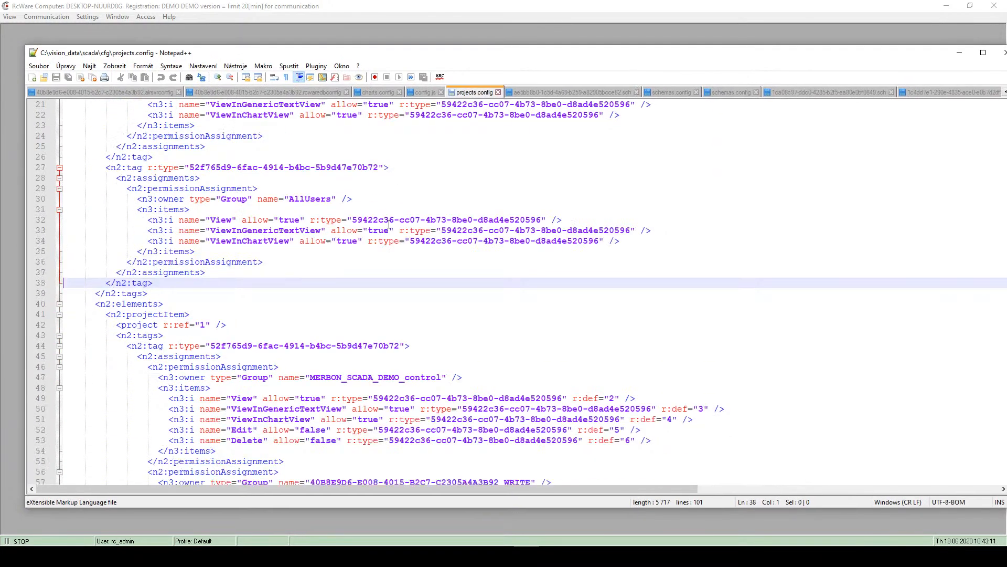
pyautogui.moveTo(310, 251); pyautogui.dragTo(446, 251)
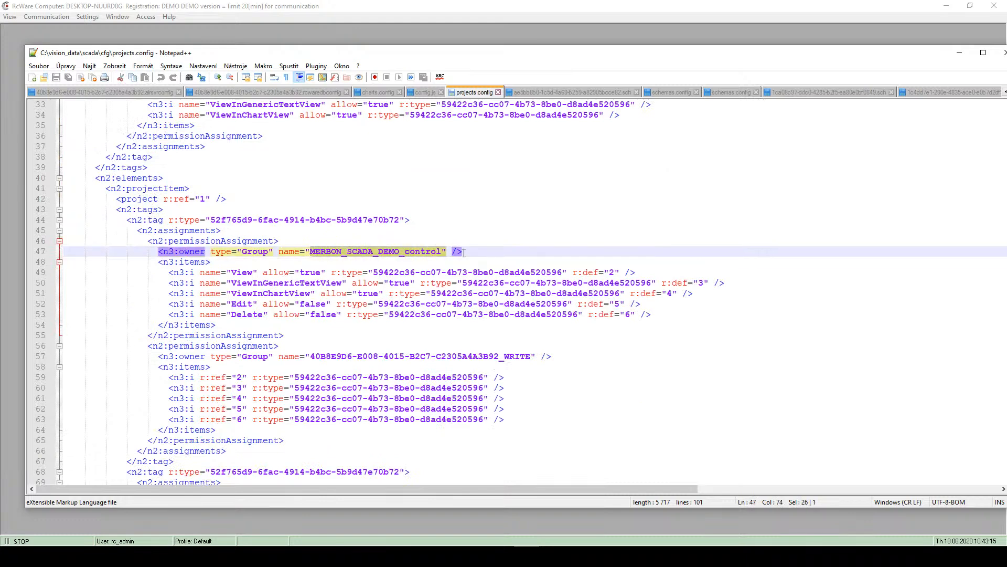
pyautogui.scroll(11, 460, 252)
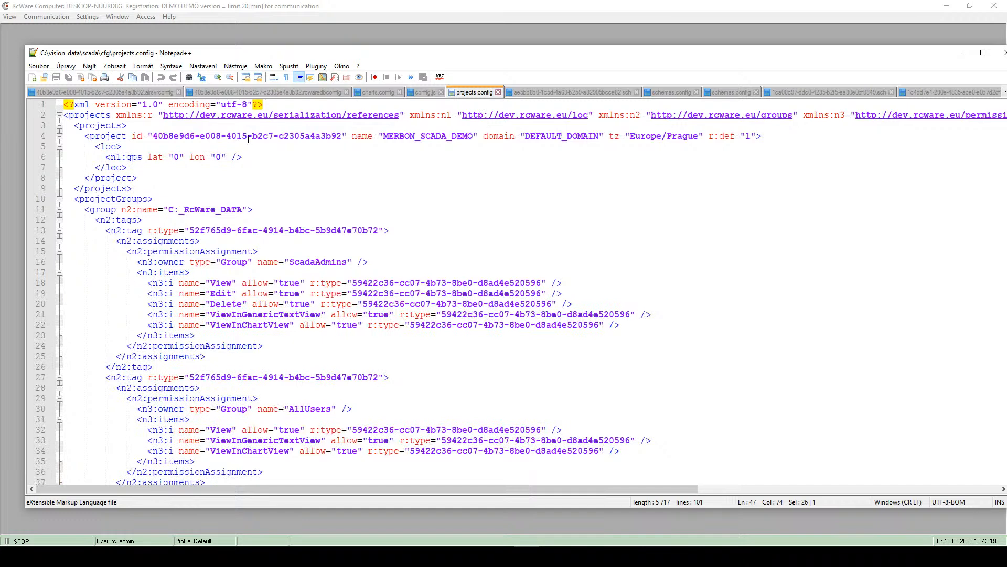
pyautogui.click(85, 124)
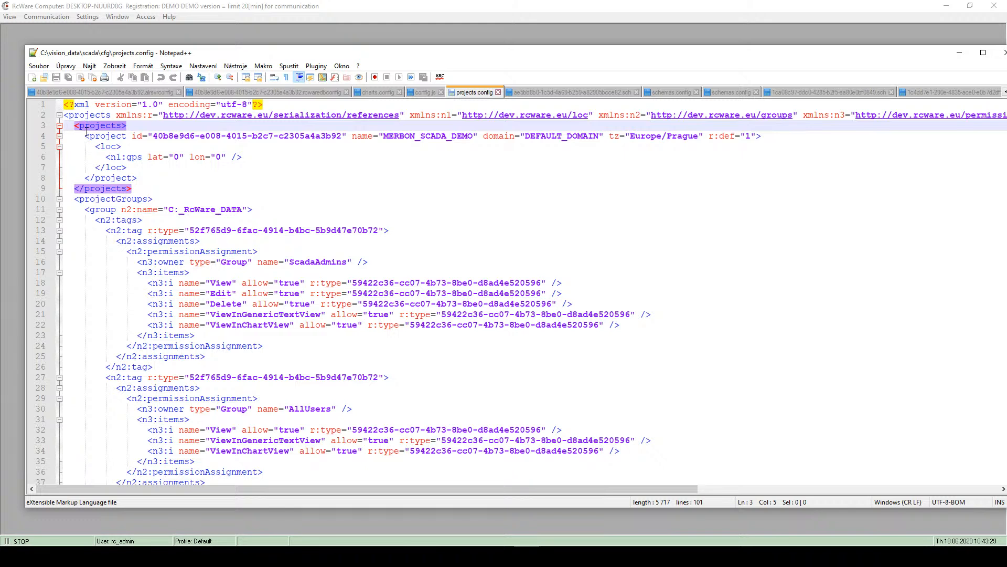
pyautogui.moveTo(154, 135); pyautogui.dragTo(478, 137)
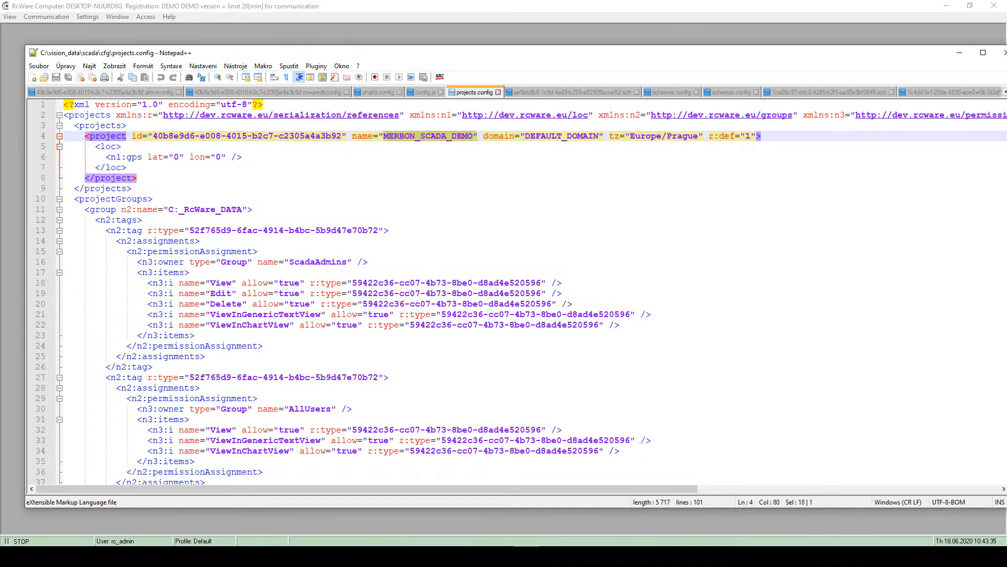
pyautogui.doubleClick(748, 135)
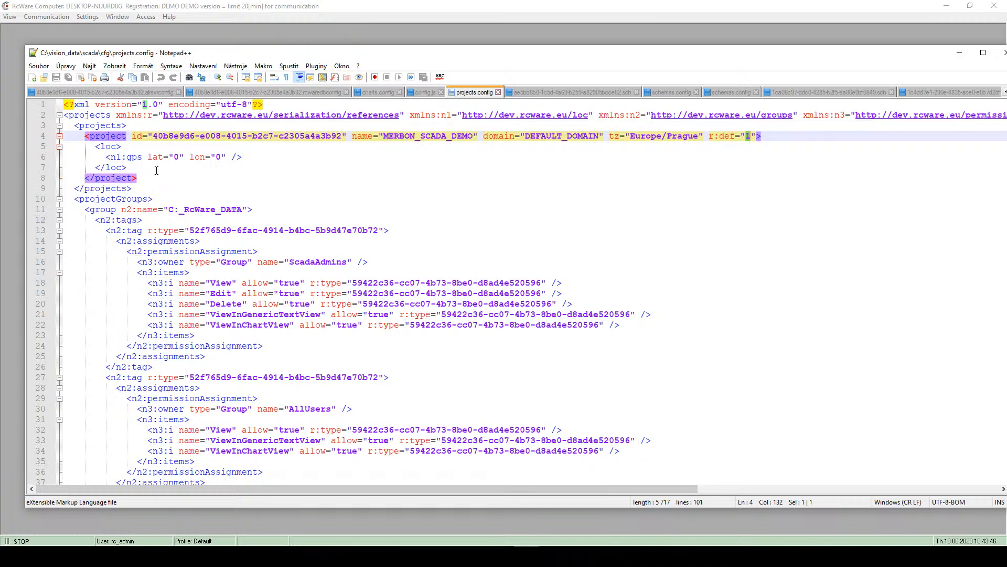
pyautogui.click(175, 157)
pyautogui.doubleClick(177, 157)
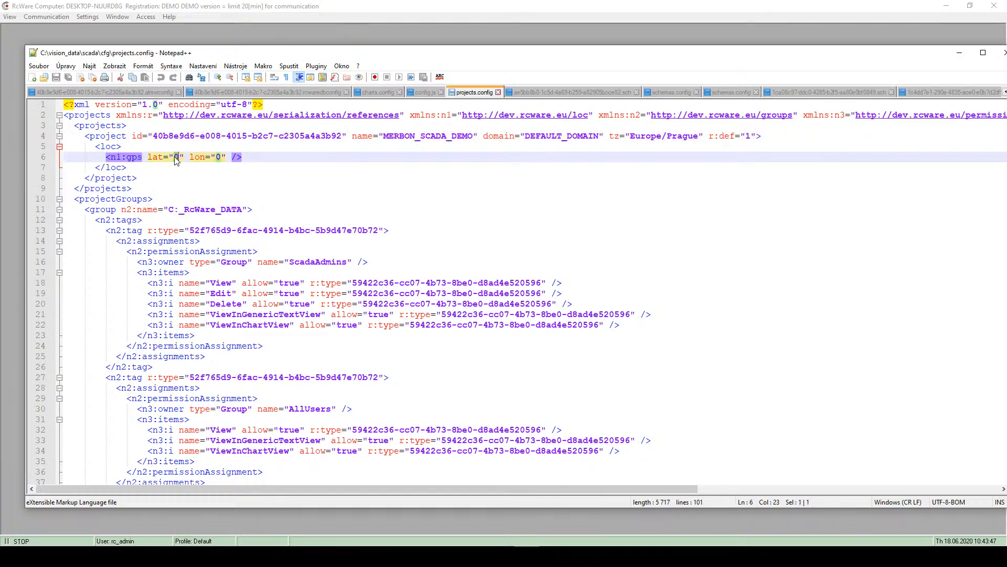
pyautogui.click(210, 158)
# Hide the cfg folder window and inspect the ScadaAdmins (lines 16–22) and AllUsers (29–35) permission blocks
pyautogui.click(219, 556)
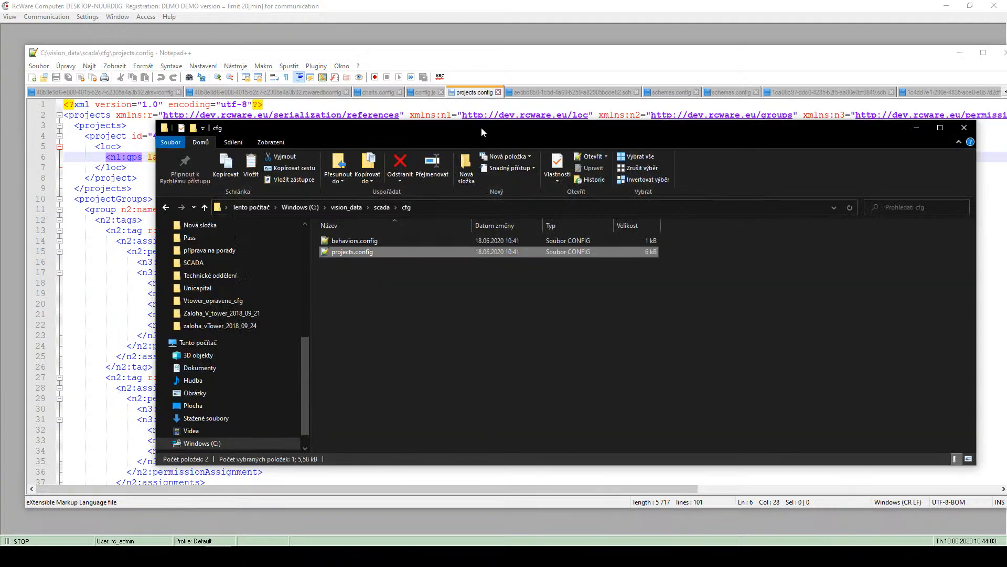
pyautogui.moveTo(483, 128); pyautogui.dragTo(400, 259)
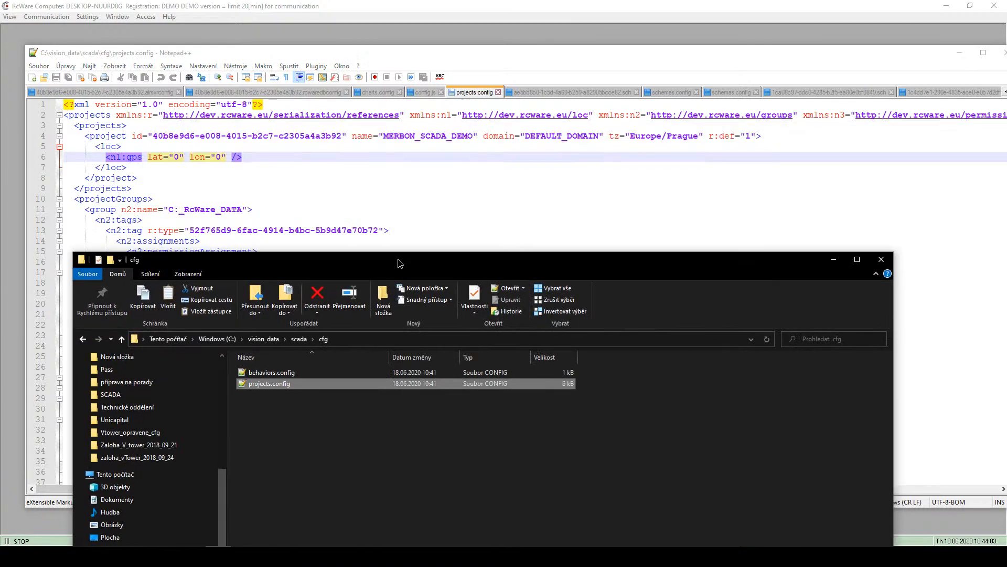
pyautogui.click(833, 261)
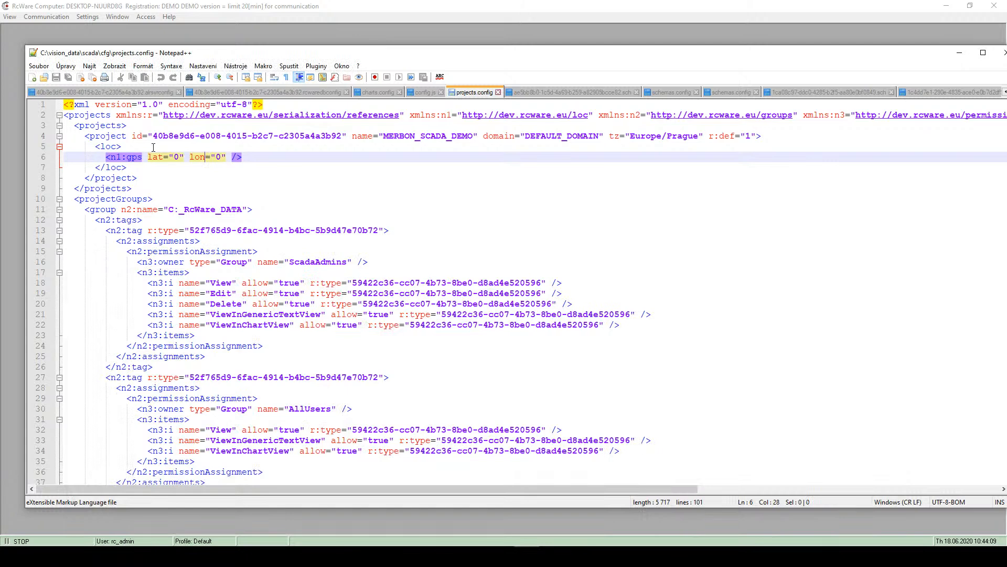
pyautogui.scroll(-1, 245, 254)
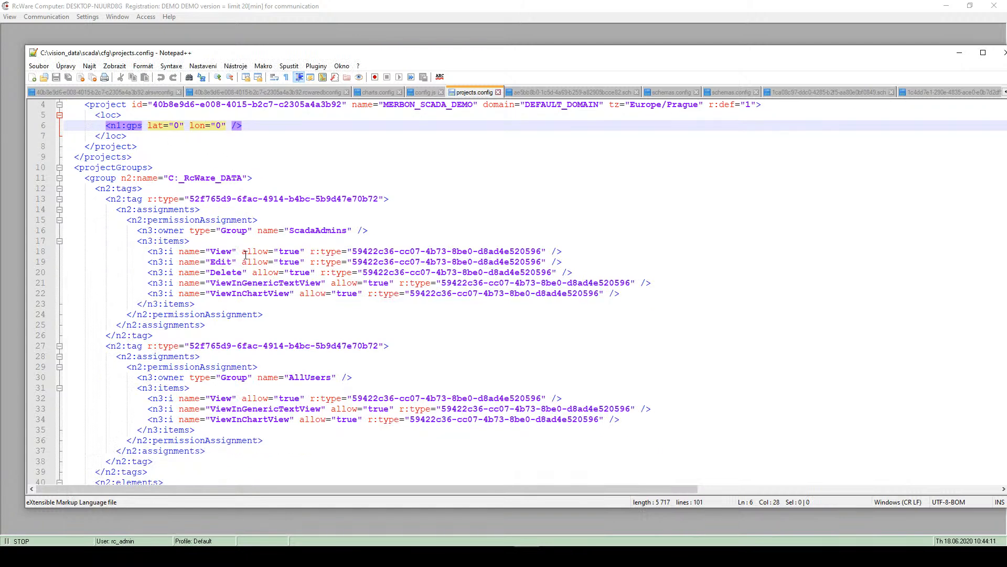
pyautogui.moveTo(215, 232); pyautogui.dragTo(478, 293)
pyautogui.click(484, 304)
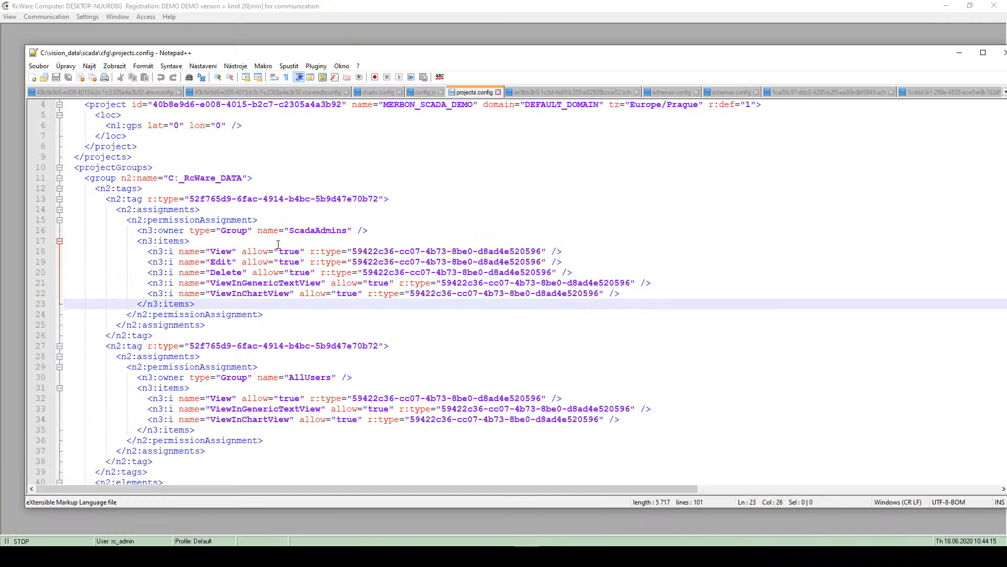
pyautogui.scroll(-2, 222, 288)
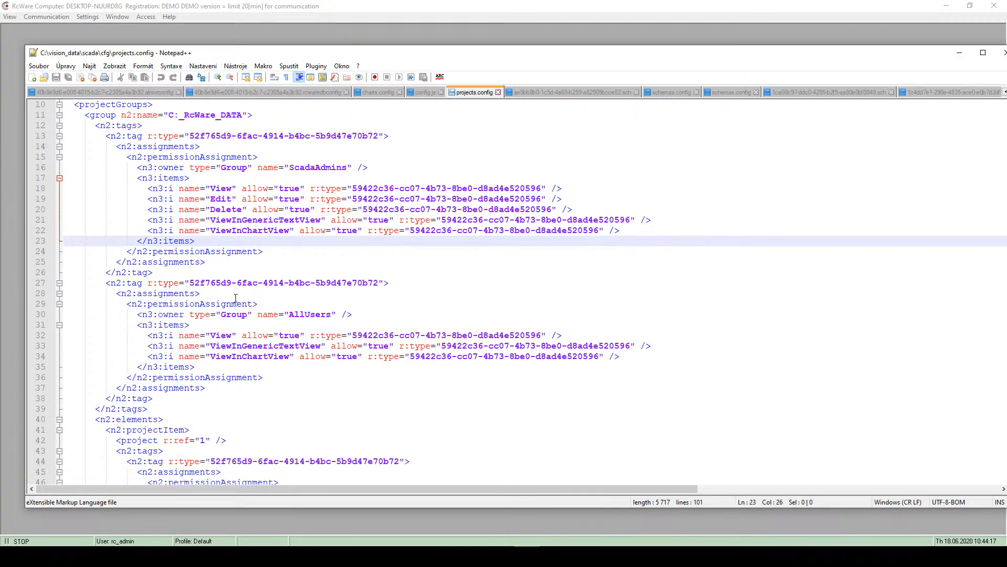
pyautogui.moveTo(119, 301); pyautogui.dragTo(325, 366)
pyautogui.click(340, 363)
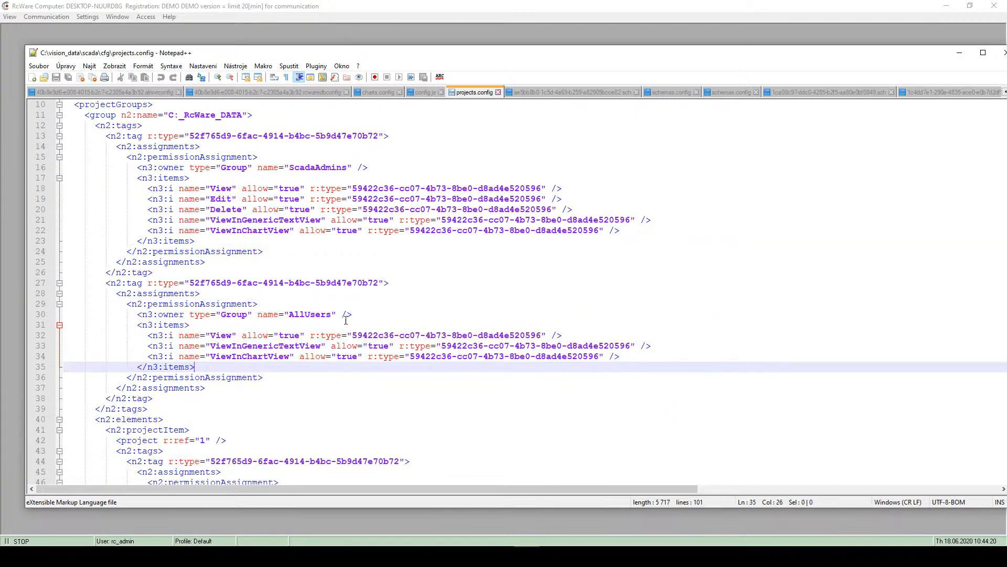
# Check the ScadaAdmins View, ViewInGenericTextView and ViewInChartView permission names on lines 18–22
pyautogui.scroll(-7, 299, 235)
pyautogui.moveTo(211, 283); pyautogui.dragTo(336, 324)
pyautogui.scroll(-10, 341, 341)
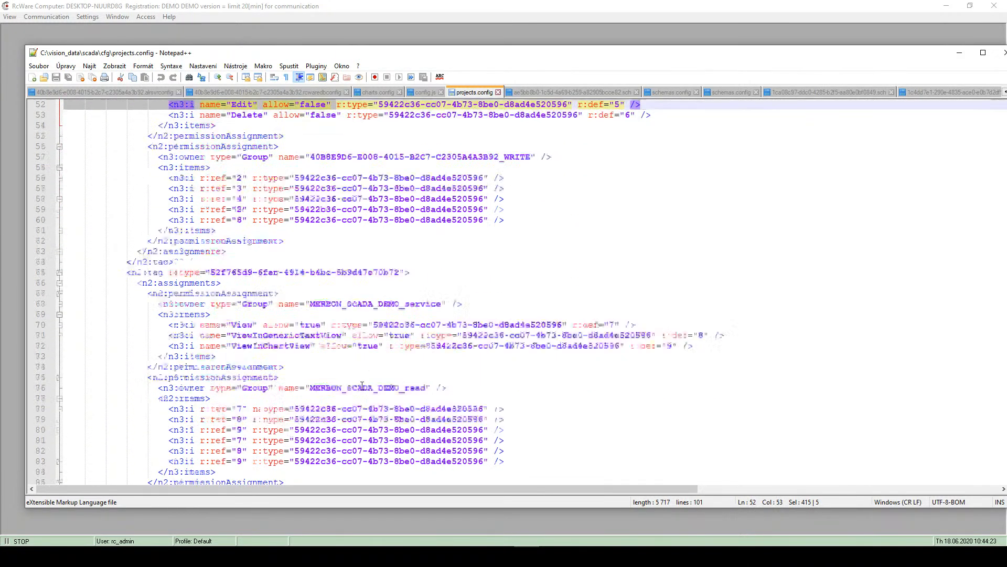
pyautogui.scroll(15, 386, 308)
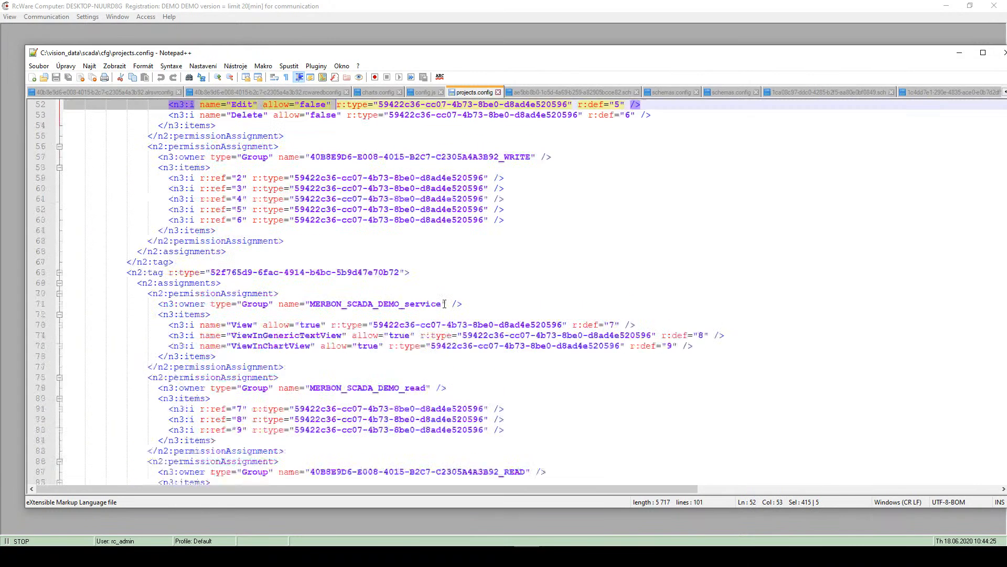
pyautogui.scroll(3, 445, 304)
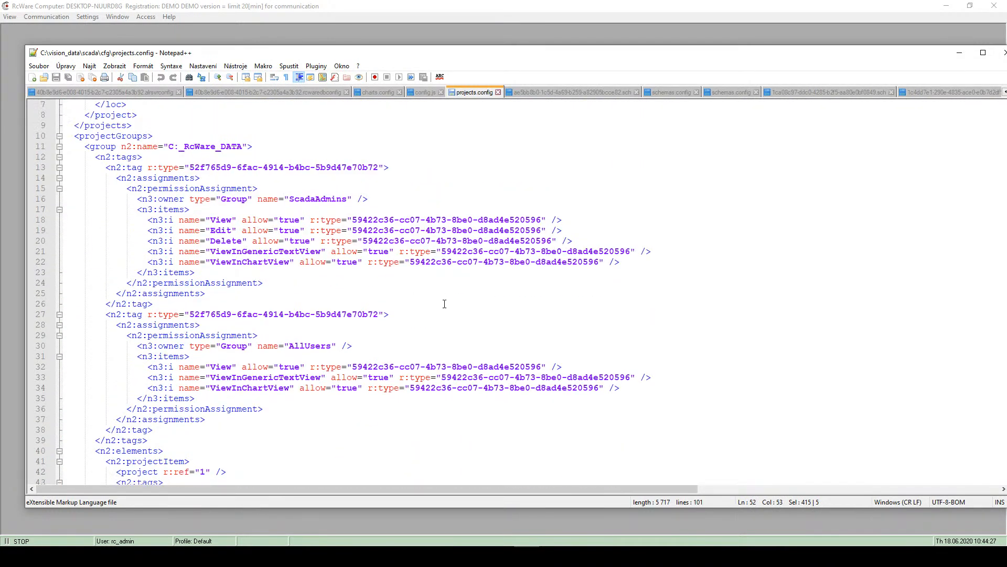
pyautogui.click(215, 220)
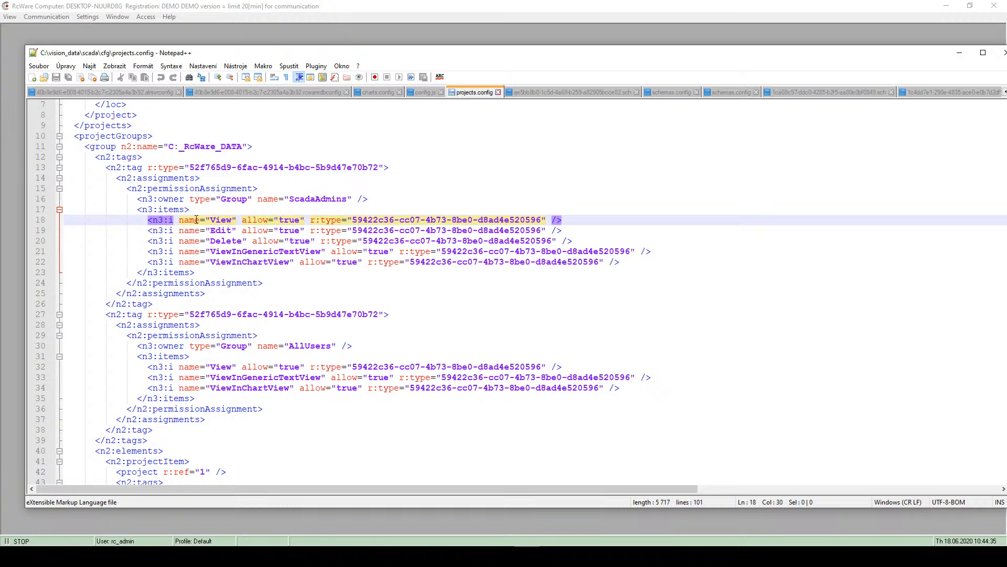
pyautogui.click(140, 210)
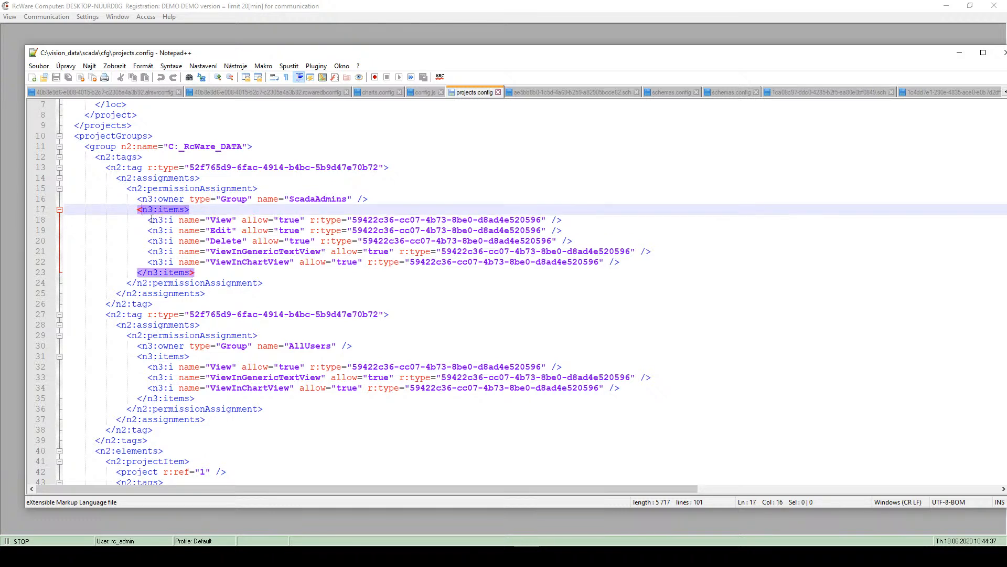
pyautogui.doubleClick(210, 219)
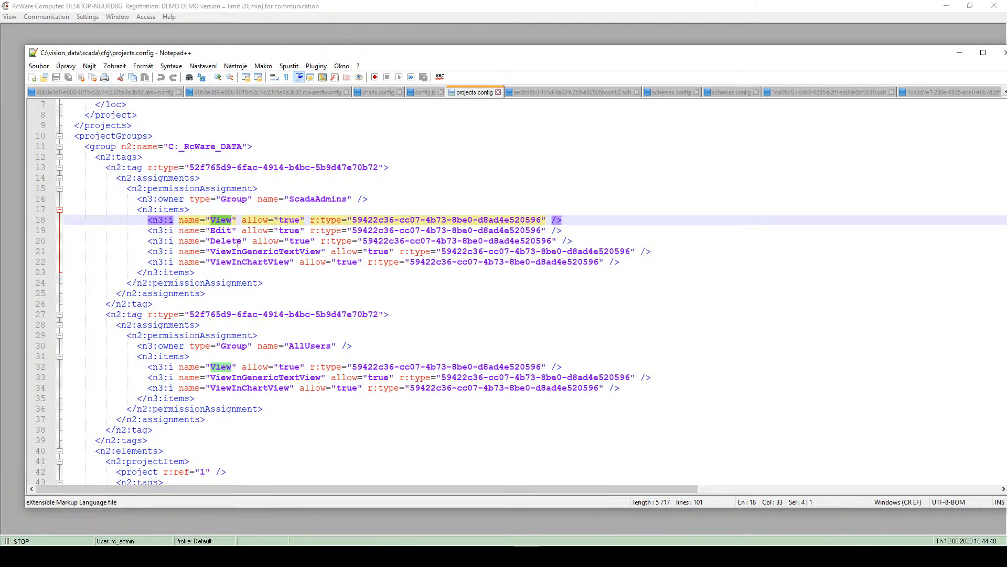
pyautogui.moveTo(210, 254); pyautogui.dragTo(294, 262)
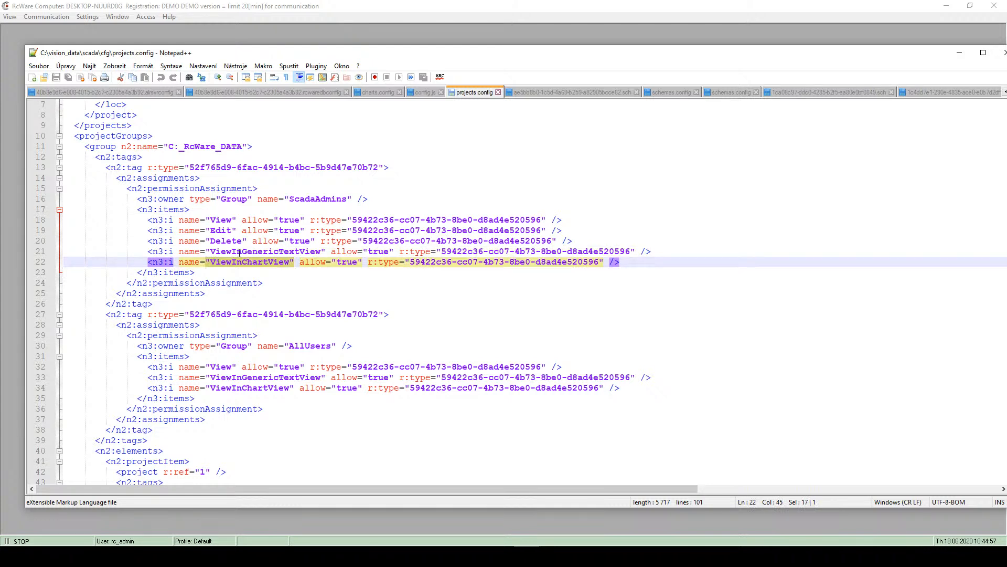
pyautogui.moveTo(208, 251); pyautogui.dragTo(321, 251)
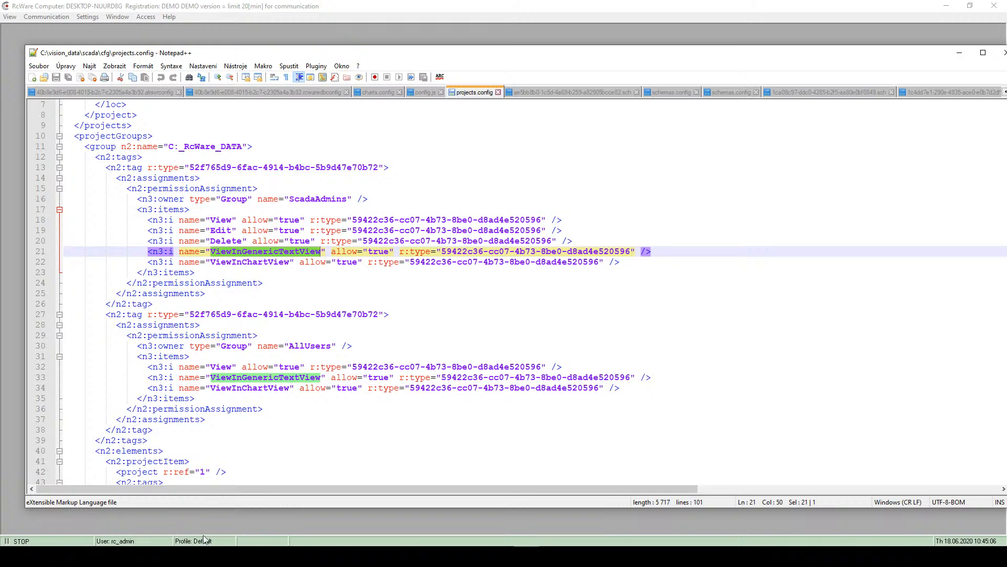
# Dismiss the alarm popup, restore the browser, select the merbon_SCADA_demo.topeni row, then return to Notepad++
pyautogui.moveTo(209, 556)
pyautogui.click(500, 499)
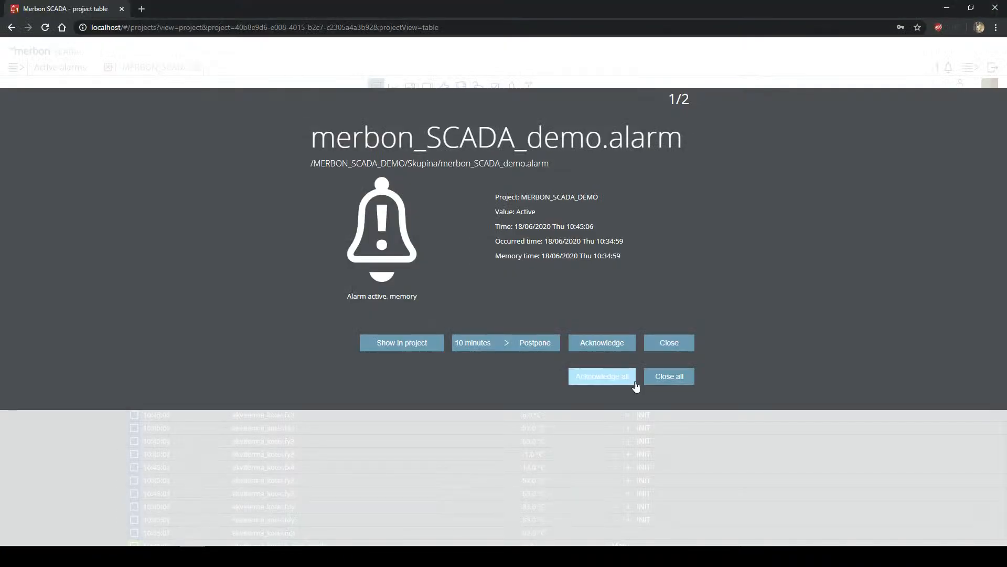
pyautogui.click(648, 377)
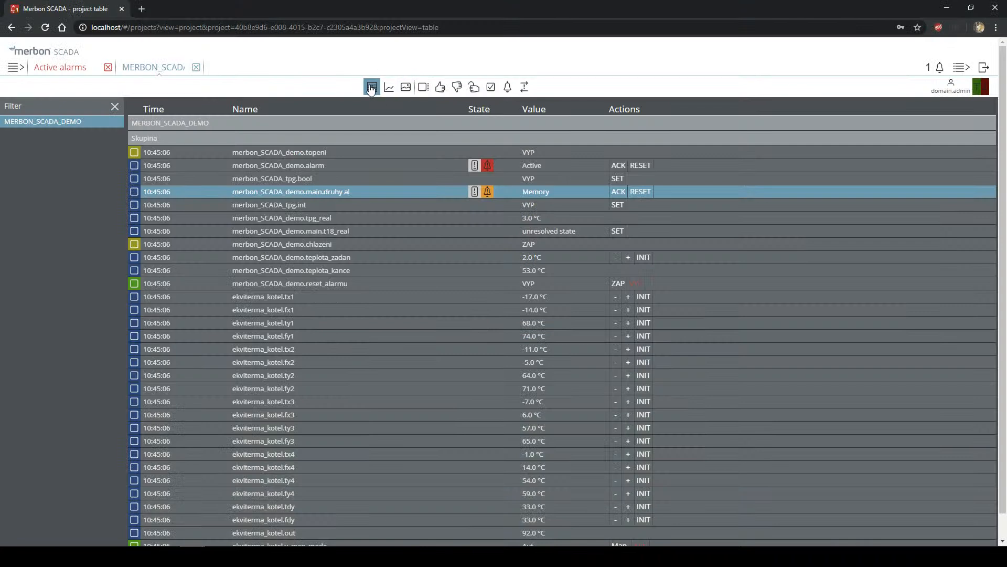
pyautogui.doubleClick(501, 3)
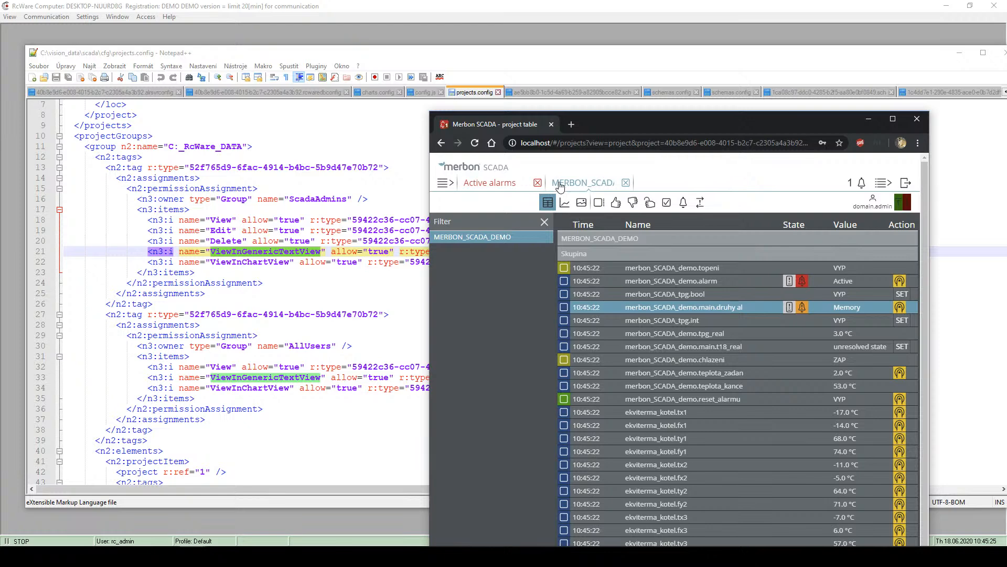
pyautogui.click(640, 270)
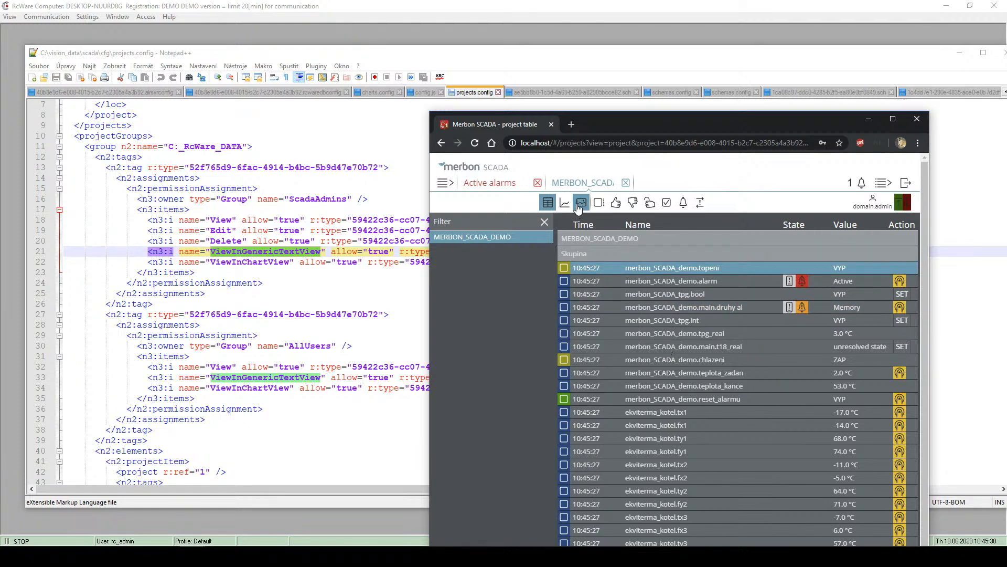
pyautogui.click(634, 53)
pyautogui.scroll(-9, 352, 206)
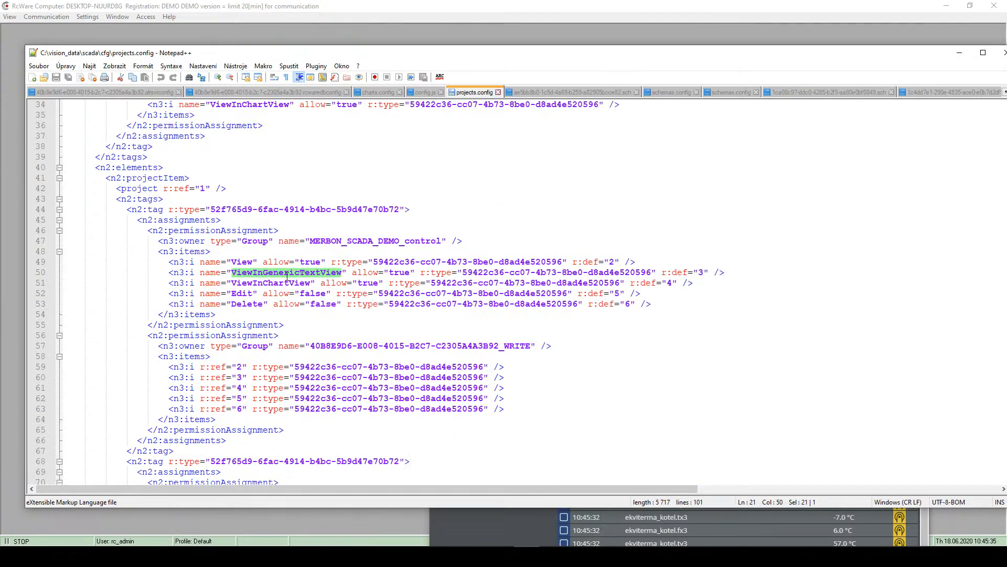
# Set MERBON_SCADA_DEMO_service's ViewInGenericTextView to allow="false" on line 74 and select the group name
pyautogui.click(413, 272)
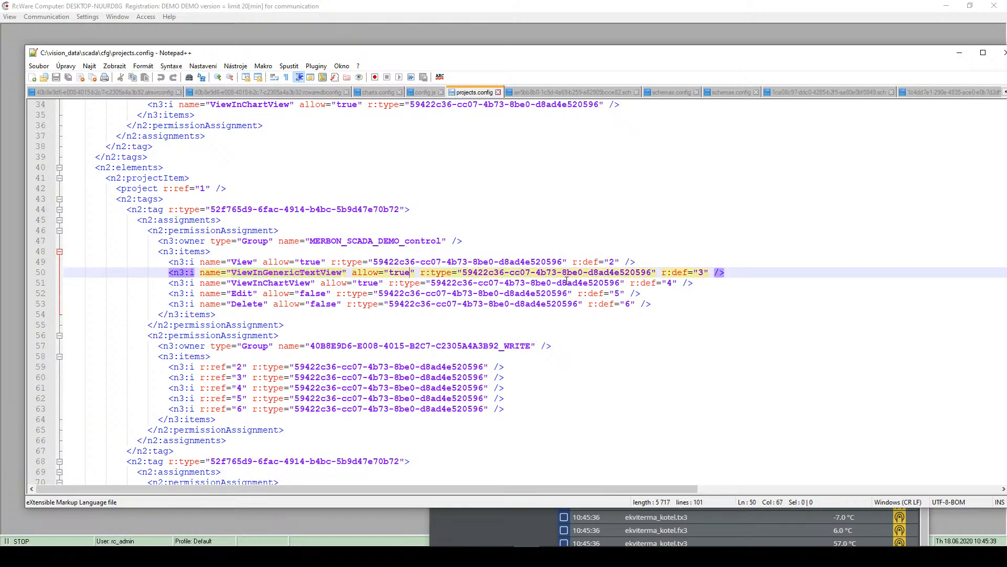
pyautogui.scroll(-9, 566, 281)
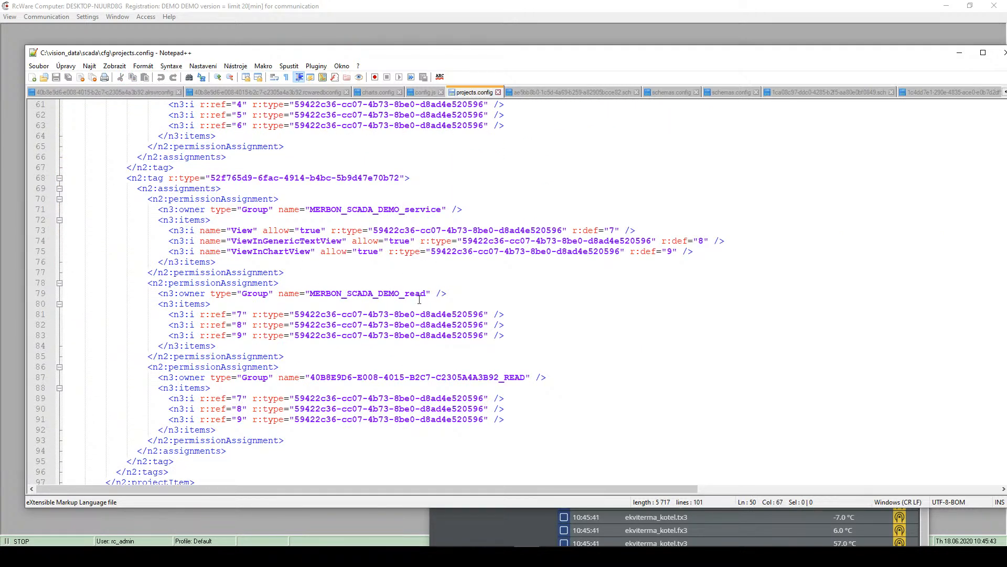
pyautogui.scroll(2, 442, 313)
pyautogui.scroll(4, 442, 314)
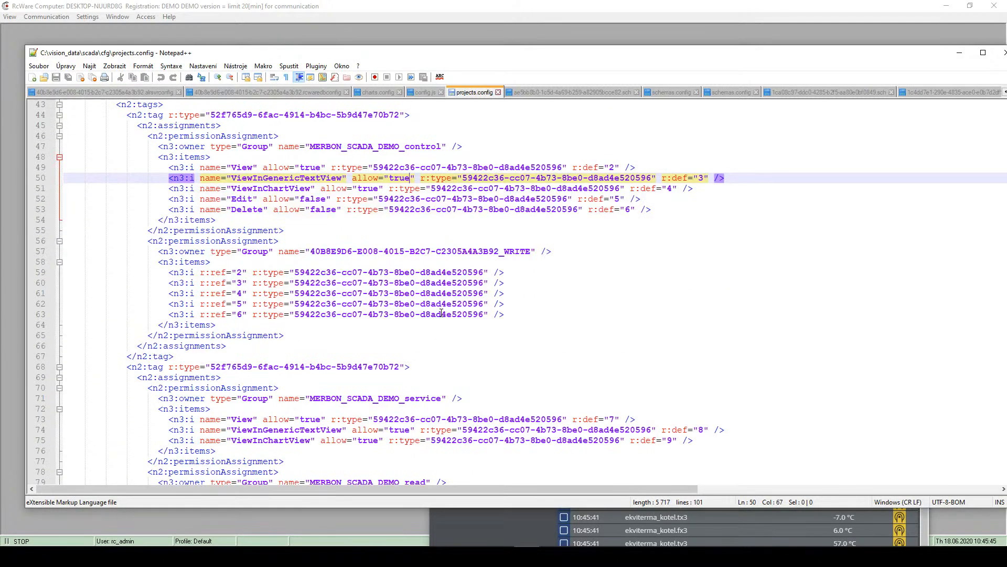
pyautogui.scroll(-1, 405, 414)
pyautogui.scroll(-2, 404, 409)
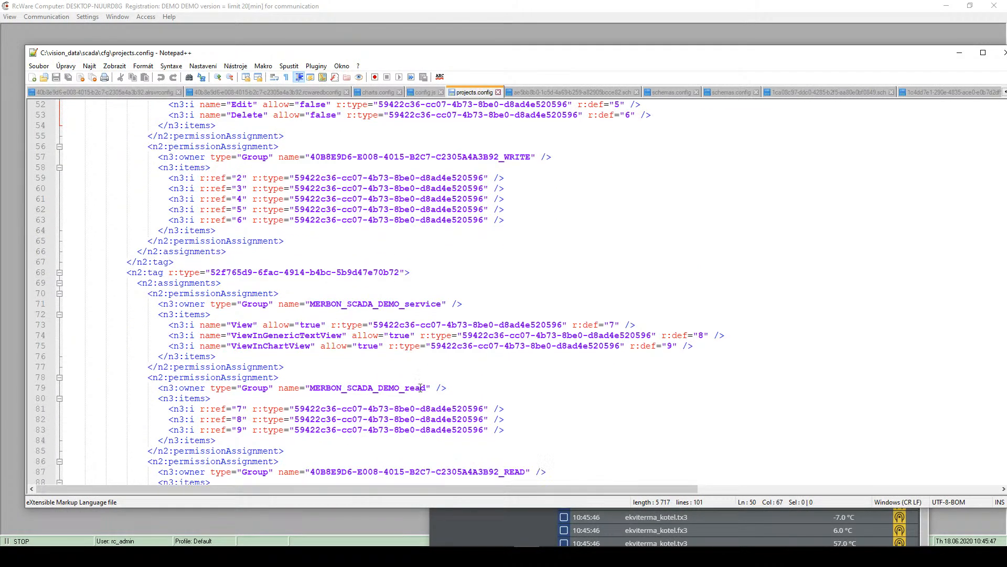
pyautogui.click(410, 334)
pyautogui.press('BackSpace')
pyautogui.press('BackSpace')
pyautogui.press('BackSpace')
pyautogui.press('BackSpace')
pyautogui.write('false')
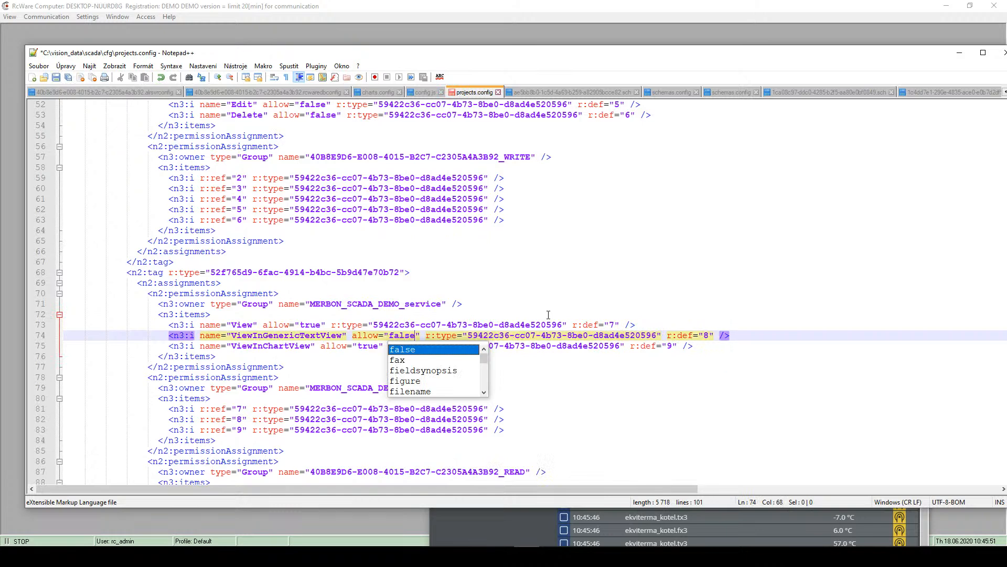
pyautogui.click(404, 325)
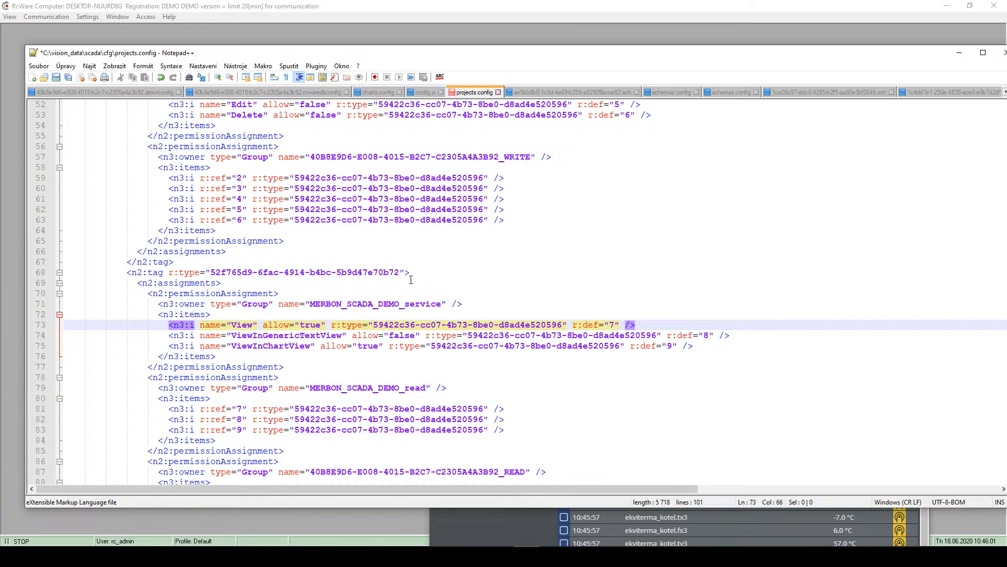
pyautogui.moveTo(441, 305); pyautogui.dragTo(309, 304)
pyautogui.hotkey('ctrl', 'c')
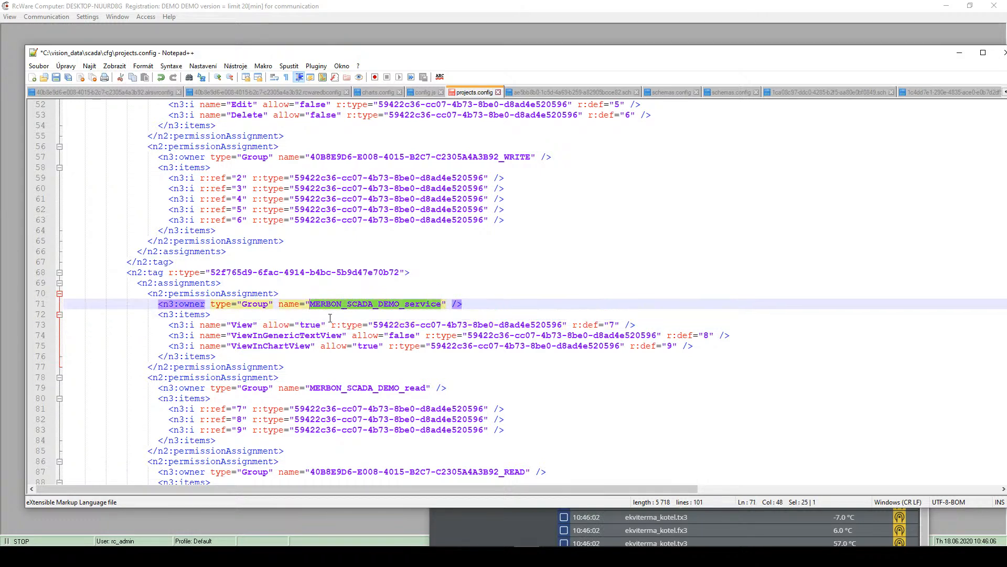
# Create the MERBON_SCADA_DEMO_service group in the domain editor by pasting its name
pyautogui.click(192, 556)
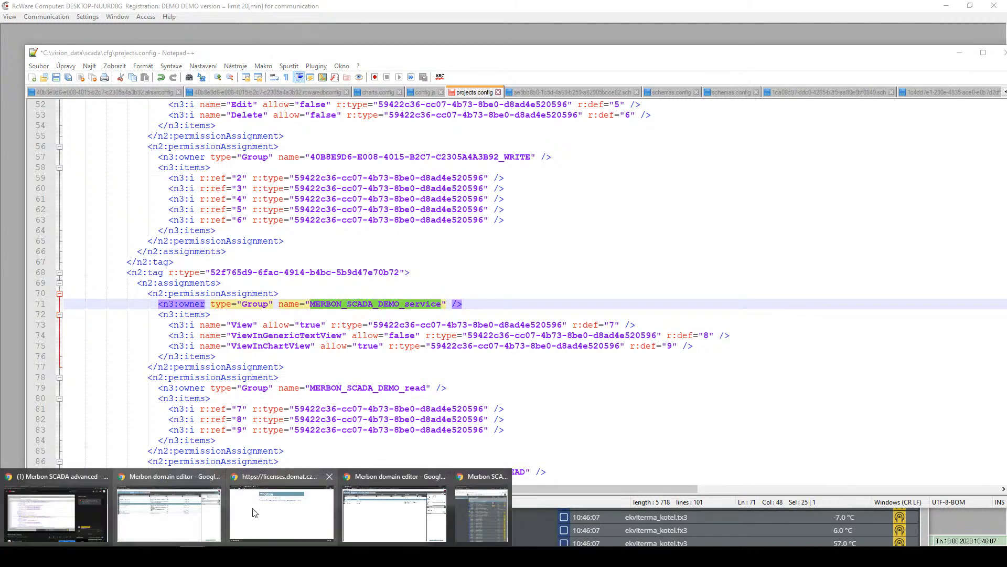
pyautogui.click(182, 497)
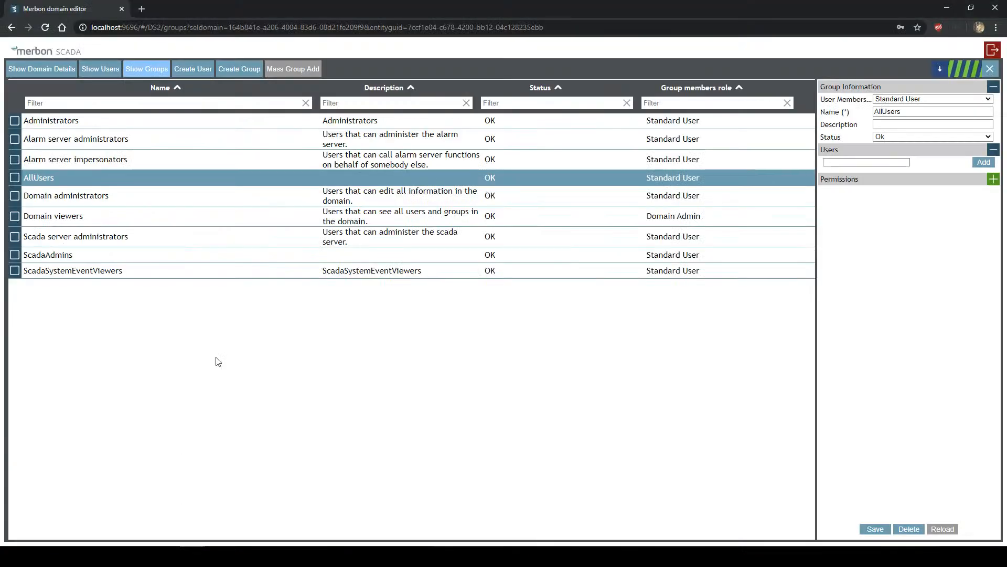
pyautogui.click(237, 73)
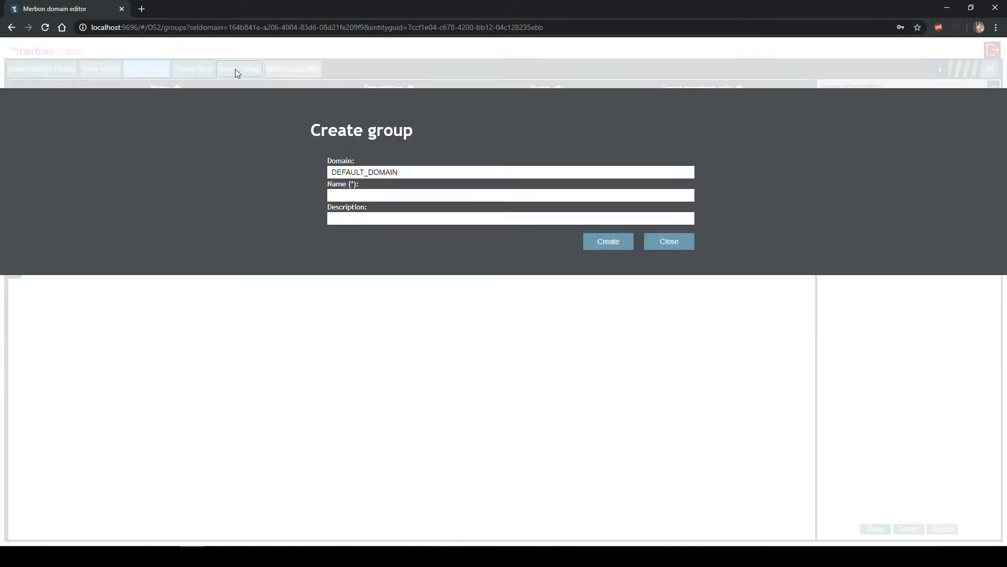
pyautogui.click(355, 193)
pyautogui.hotkey('ctrl', 'v')
pyautogui.click(601, 247)
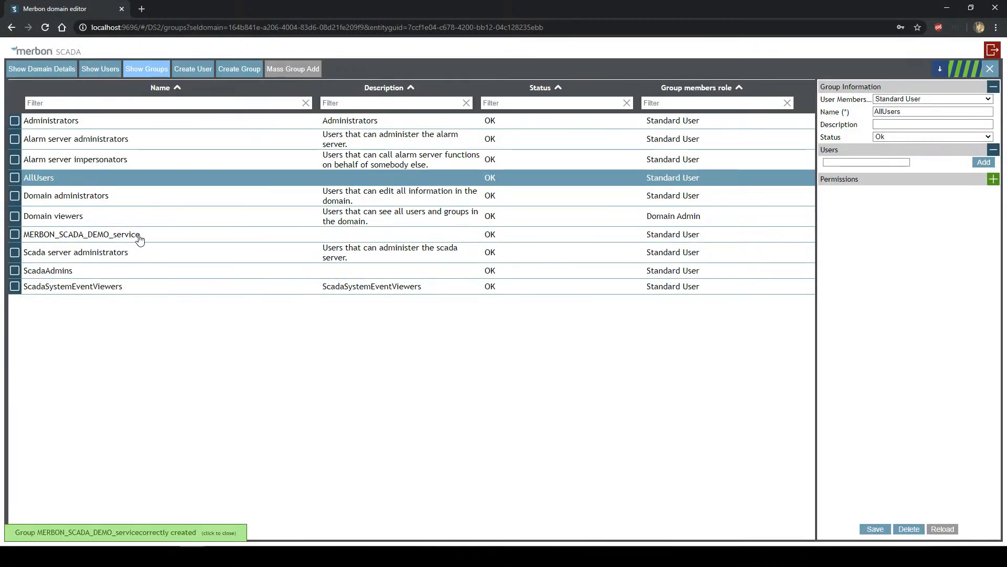
pyautogui.click(140, 236)
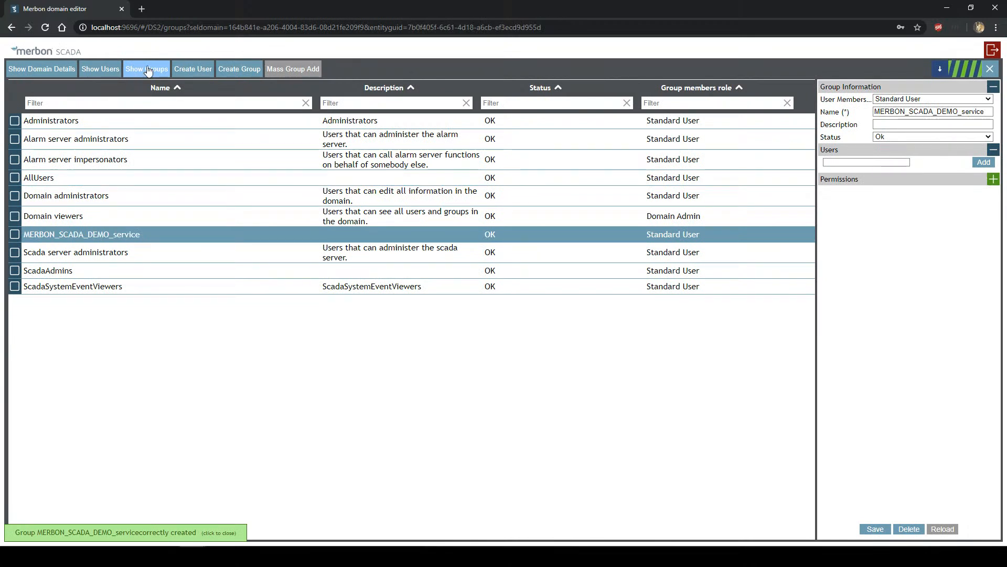
# Create a new user with login 'user' and its password, declining the browser's password save
pyautogui.click(183, 69)
pyautogui.moveTo(377, 139); pyautogui.dragTo(303, 138)
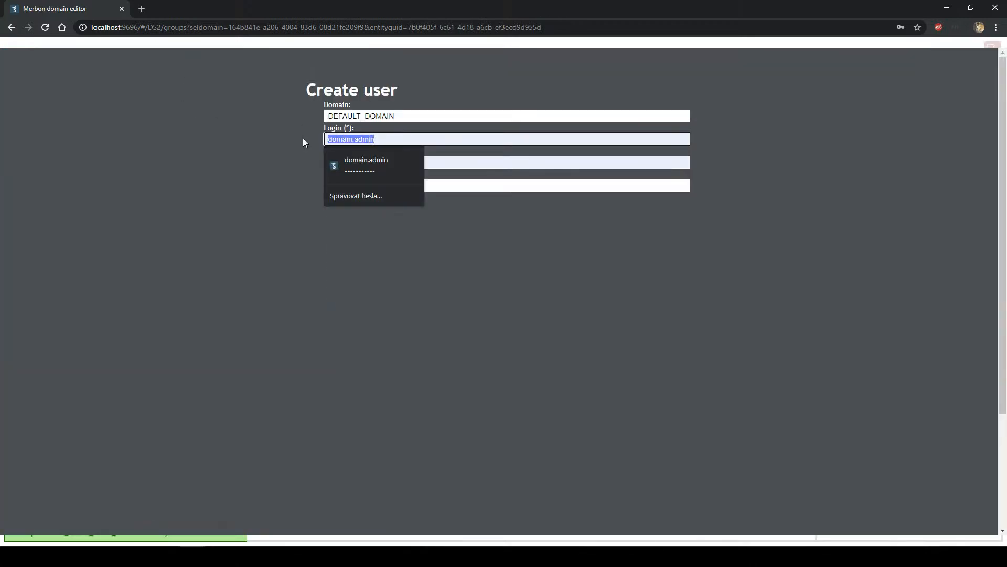
pyautogui.write('user')
pyautogui.press('Tab')
pyautogui.press('Tab')
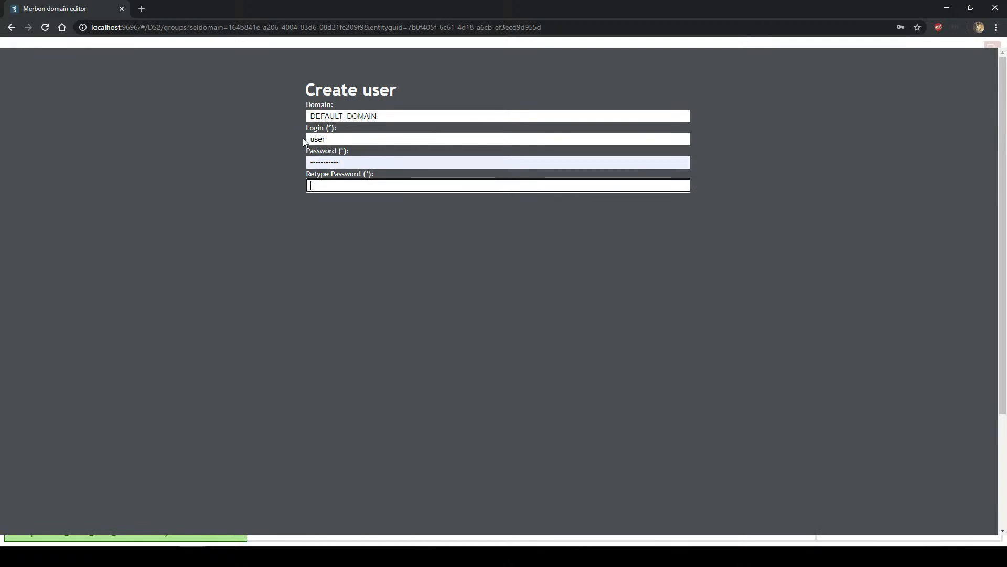
pyautogui.write('***********')
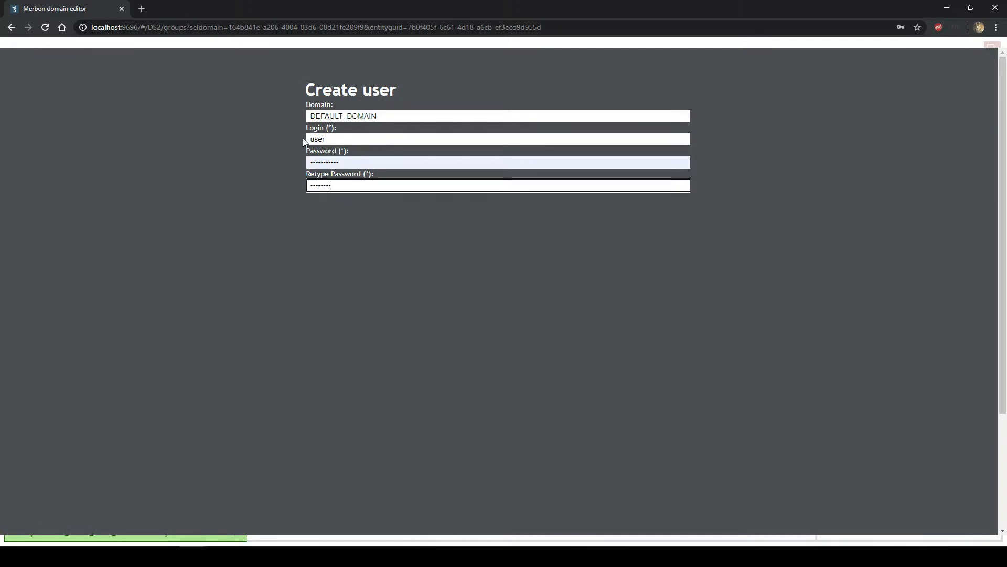
pyautogui.scroll(-5, 644, 313)
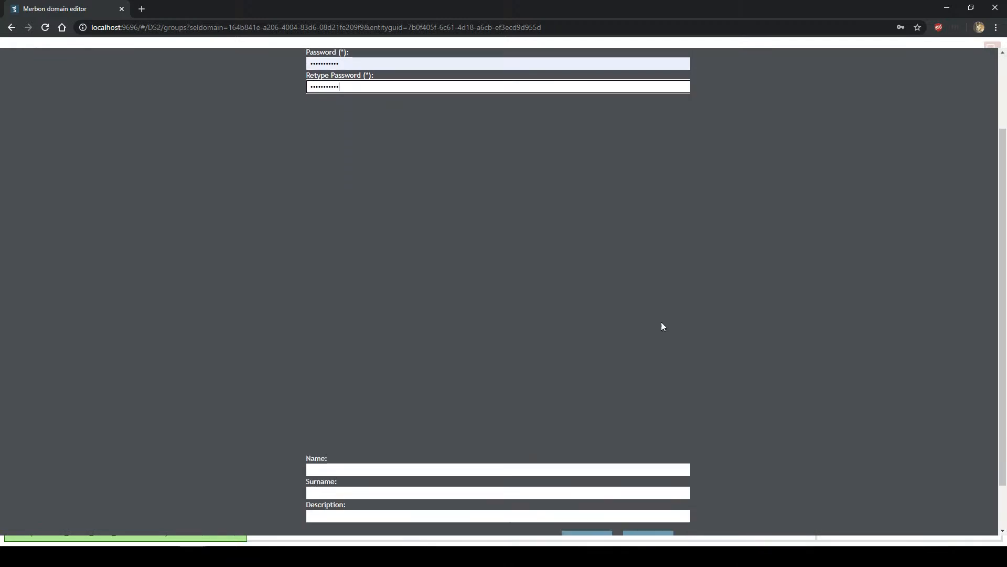
pyautogui.click(583, 483)
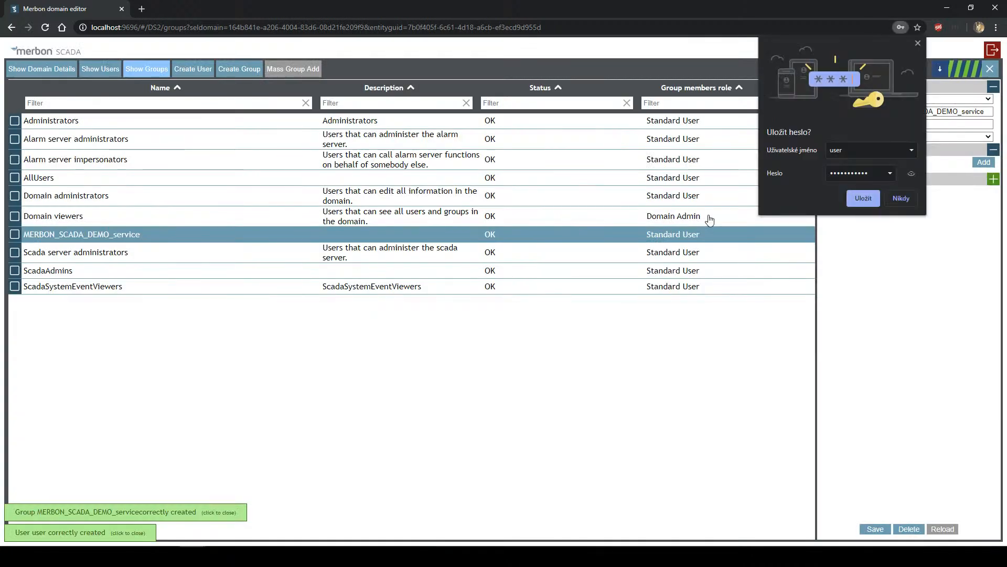
pyautogui.click(896, 197)
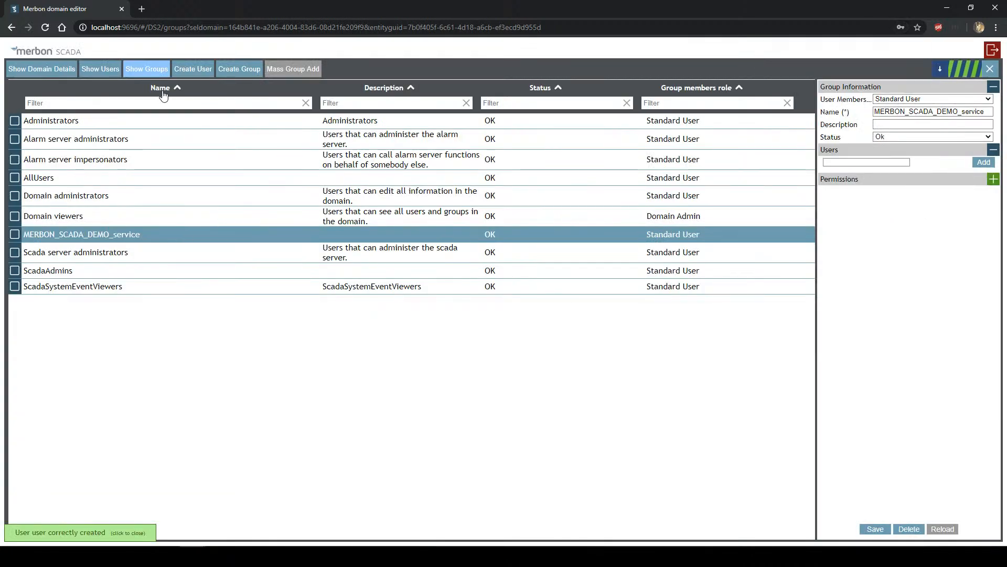
# Add the new user to the MERBON_SCADA_DEMO_service group, save, and confirm the change
pyautogui.click(87, 68)
pyautogui.click(164, 187)
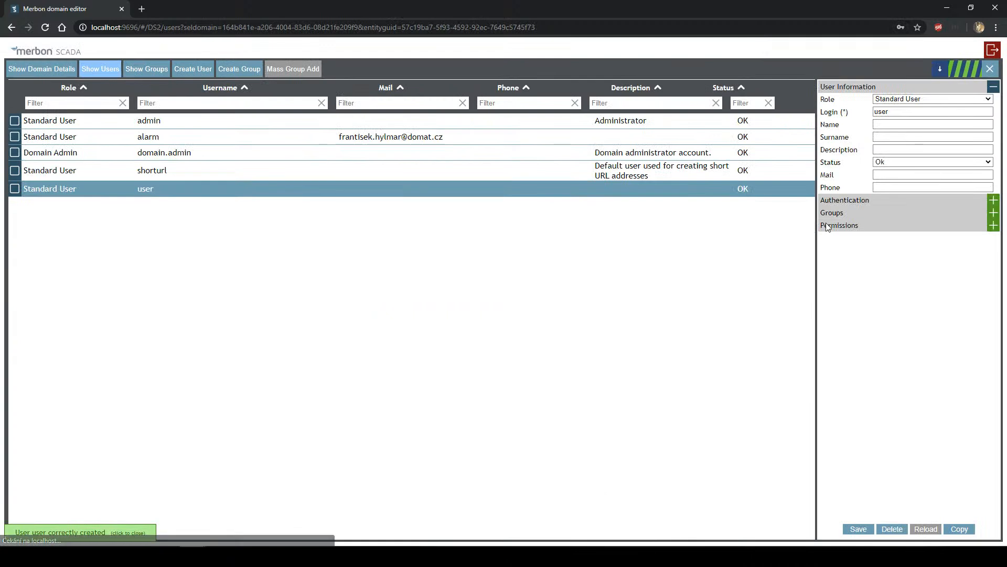
pyautogui.click(993, 213)
pyautogui.click(867, 225)
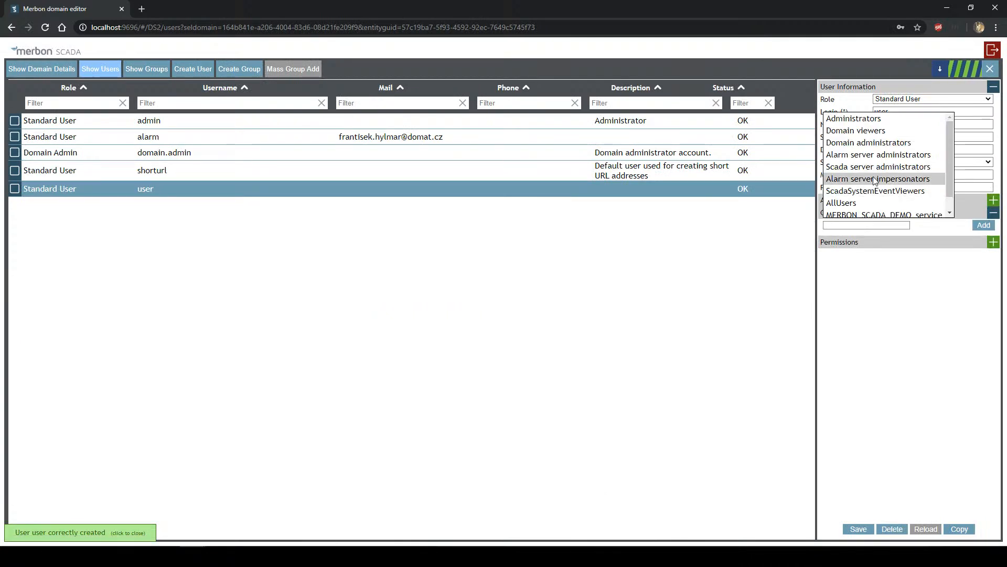
pyautogui.scroll(-1, 874, 185)
pyautogui.click(874, 193)
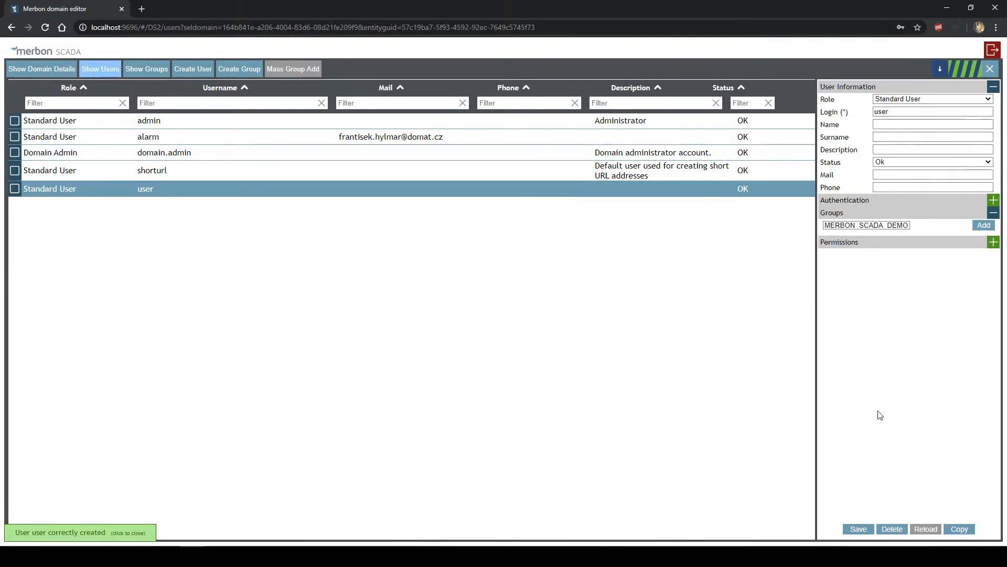
pyautogui.click(858, 528)
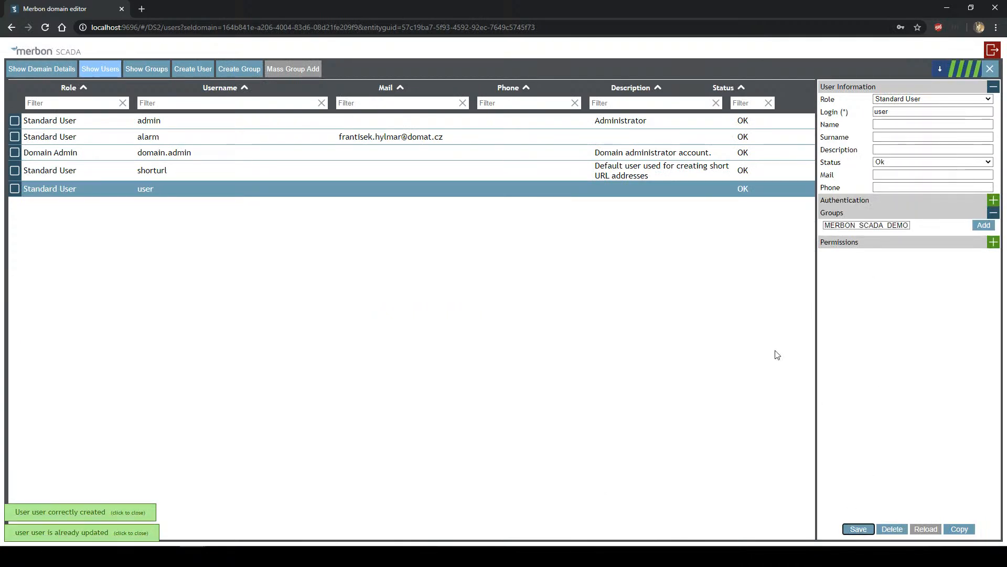
pyautogui.click(984, 225)
pyautogui.click(860, 529)
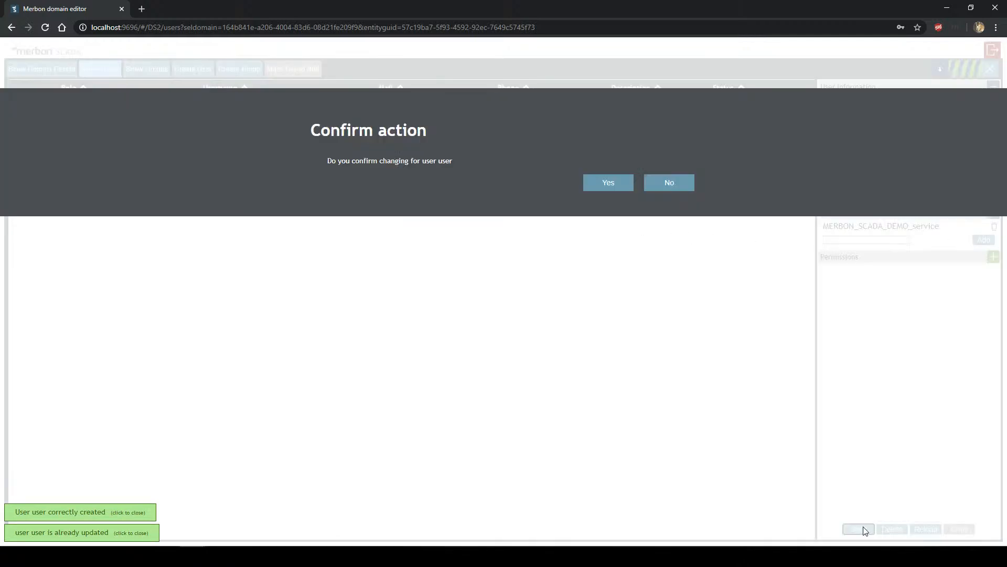
pyautogui.click(597, 187)
# Open localhost in a new browser tab and sign in as the new 'user' account
pyautogui.click(141, 9)
pyautogui.write('local')
pyautogui.press('BackSpace')
pyautogui.press('BackSpace')
pyautogui.press('BackSpace')
pyautogui.press('BackSpace')
pyautogui.press('BackSpace')
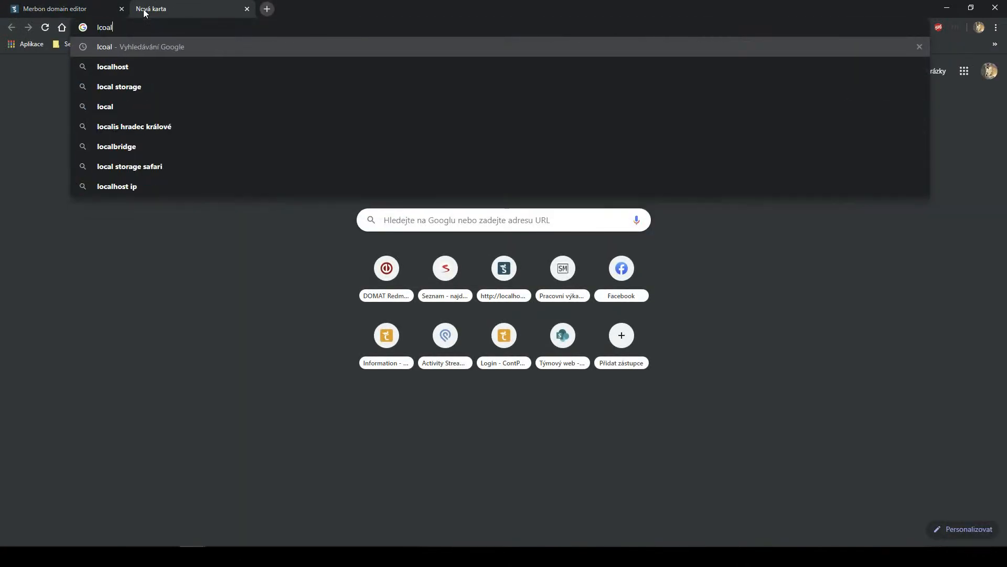
pyautogui.write('oca')
pyautogui.press('Return')
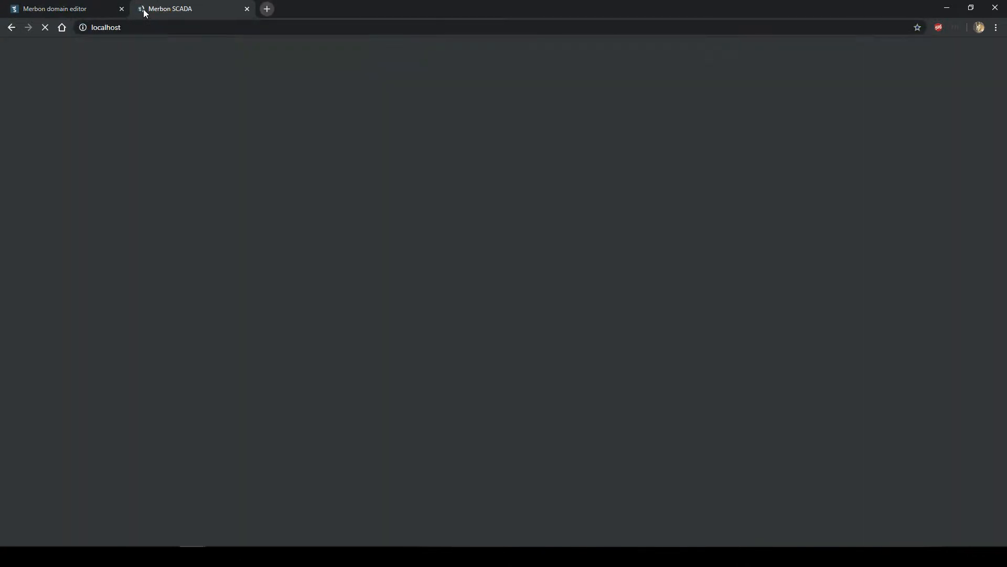
pyautogui.moveTo(535, 311); pyautogui.dragTo(454, 298)
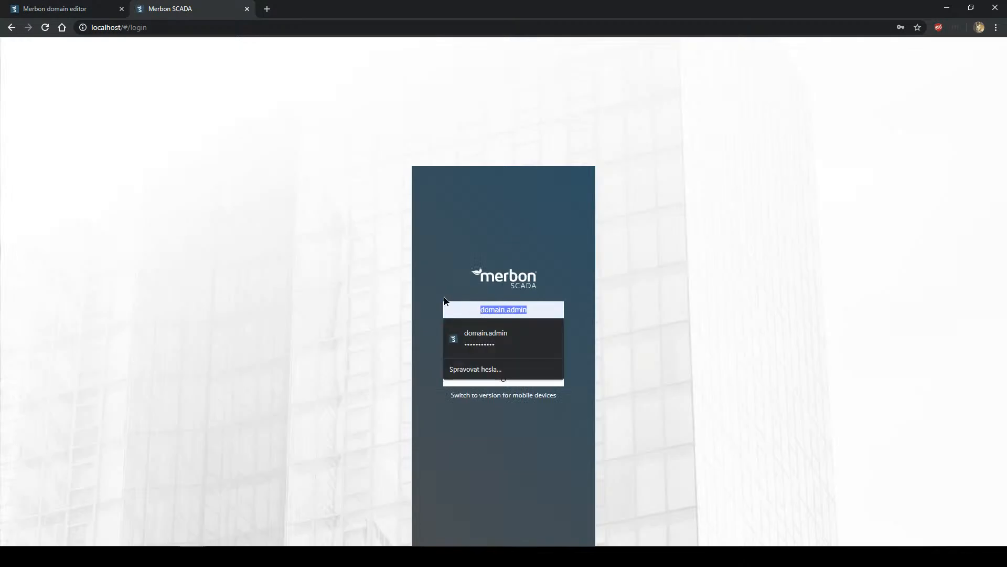
pyautogui.write('user')
pyautogui.press('Return')
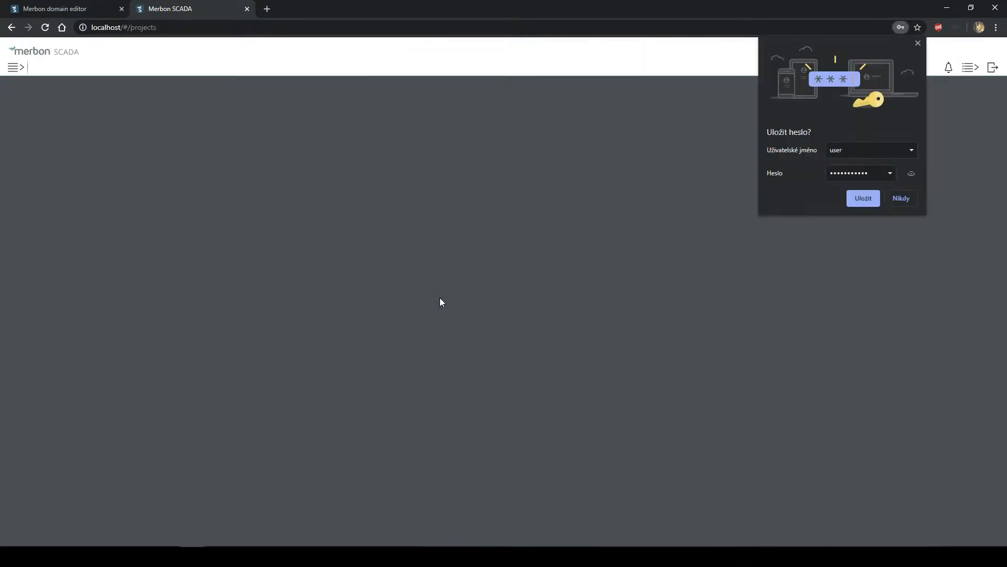
pyautogui.click(900, 198)
# Open the MERBON_SCADA_DEMO project from the projects list
pyautogui.click(16, 67)
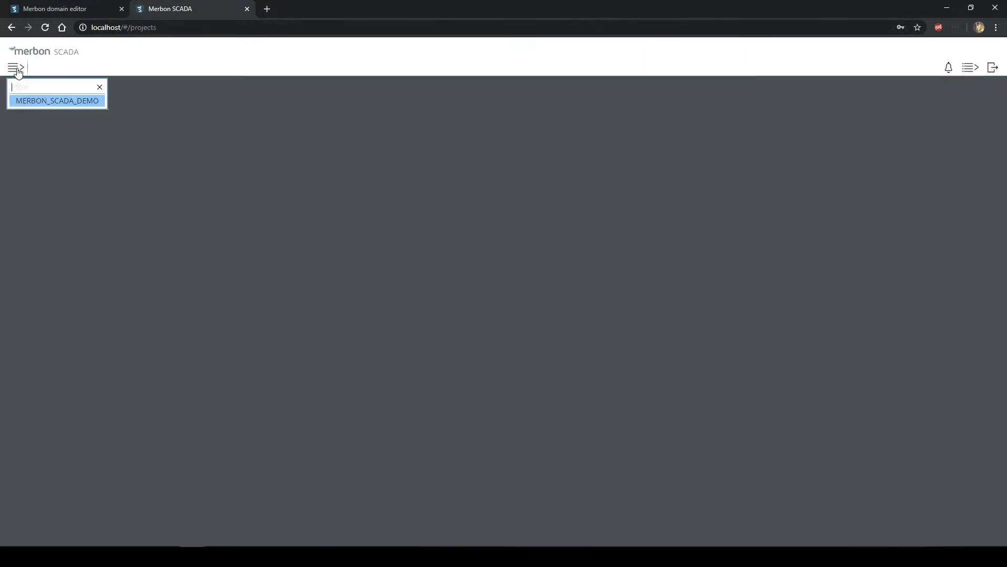
pyautogui.click(43, 97)
pyautogui.click(17, 65)
pyautogui.click(33, 101)
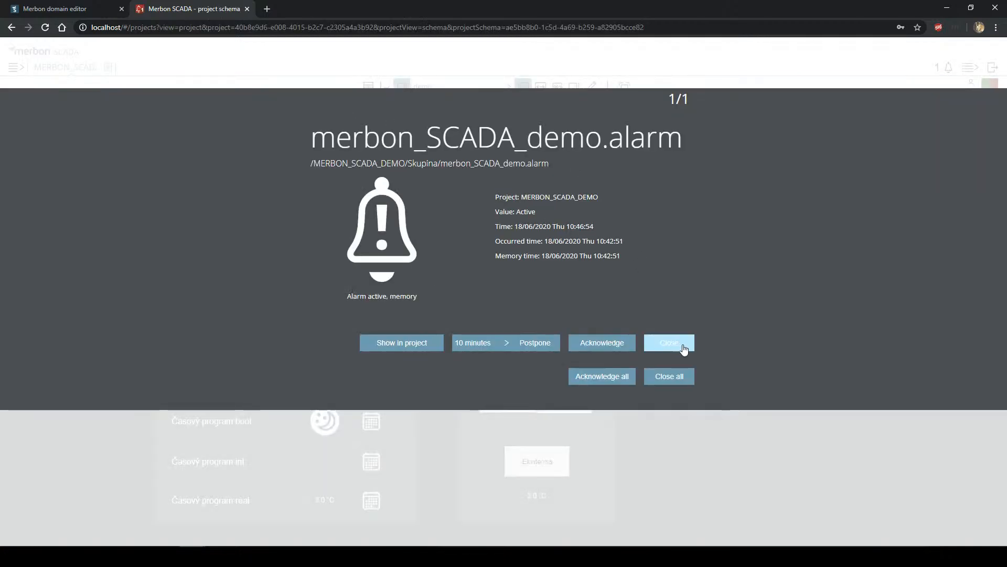
# Close the alarm popup and save the edited projects.config in Notepad++
pyautogui.click(684, 349)
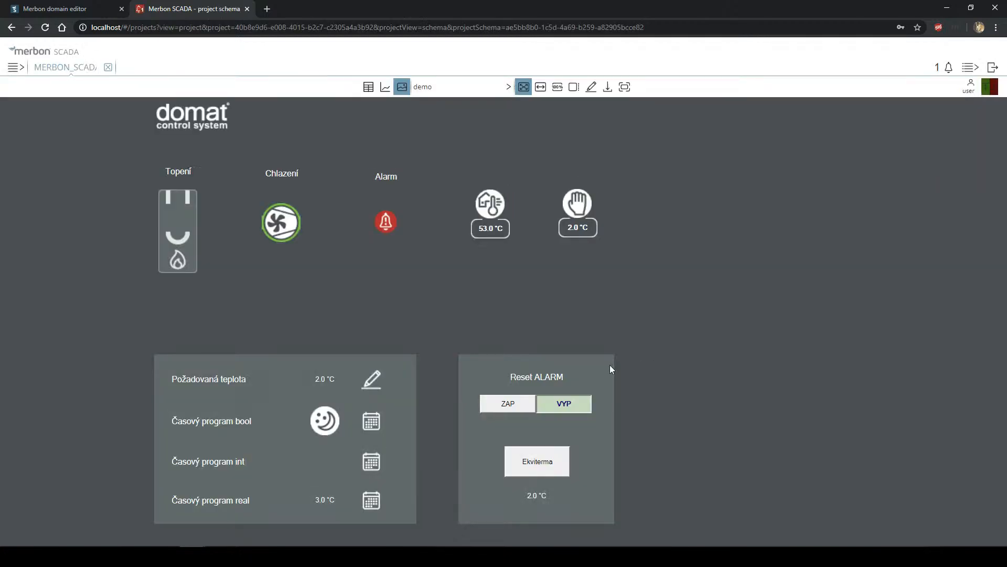
pyautogui.hotkey('alt', 'Tab')
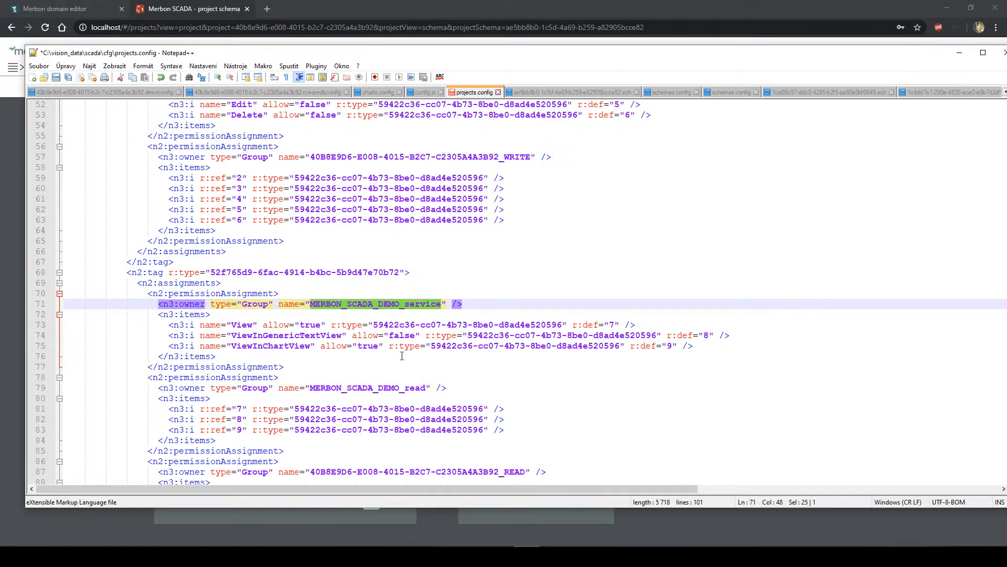
pyautogui.click(56, 77)
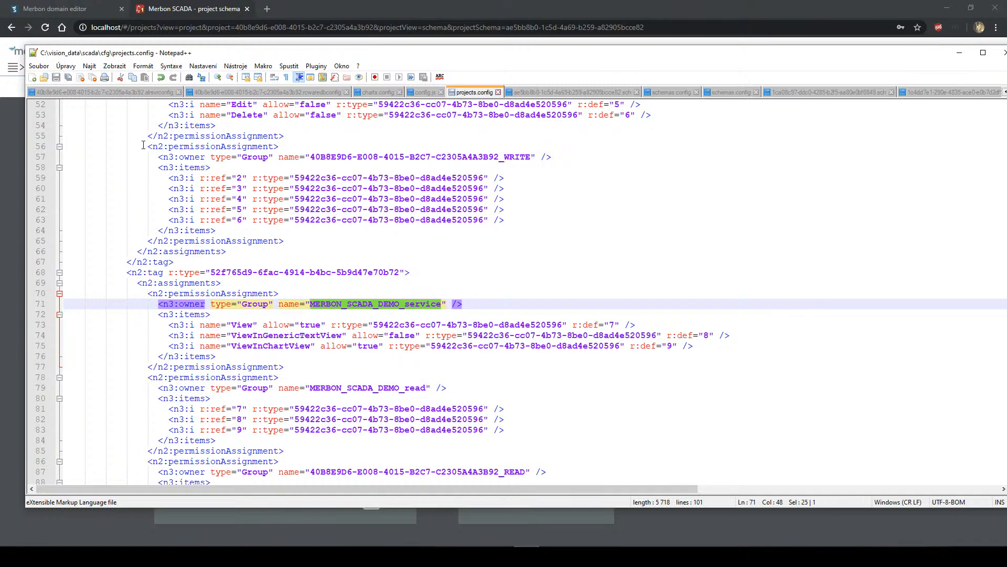
# Restart the Merbon SCADA # MerbonSCADAServer service, then return to the browser schema
pyautogui.click(321, 556)
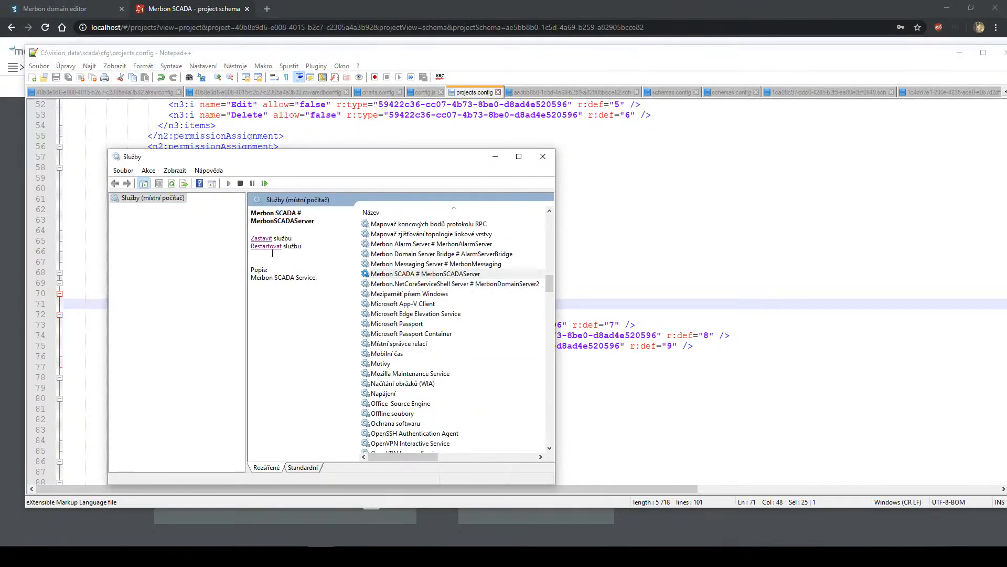
pyautogui.click(264, 244)
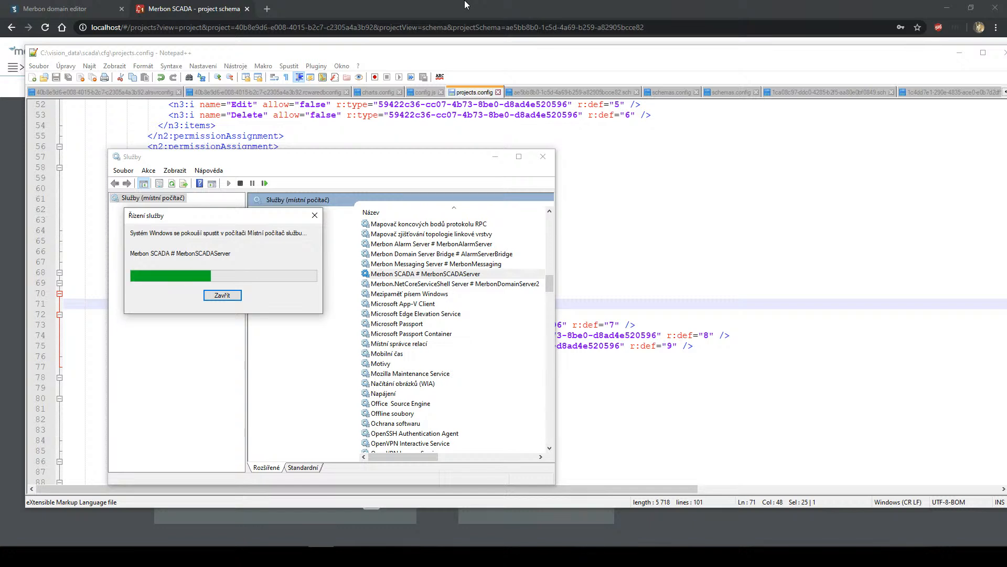
pyautogui.click(466, 4)
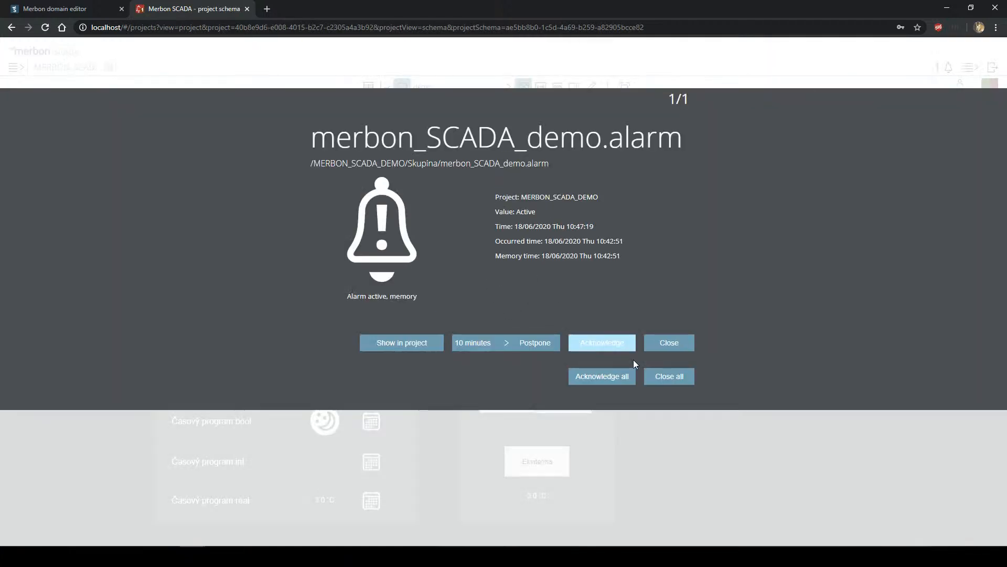
# Log out of the administrator session and log back in as the ordinary 'user' account
pyautogui.click(669, 376)
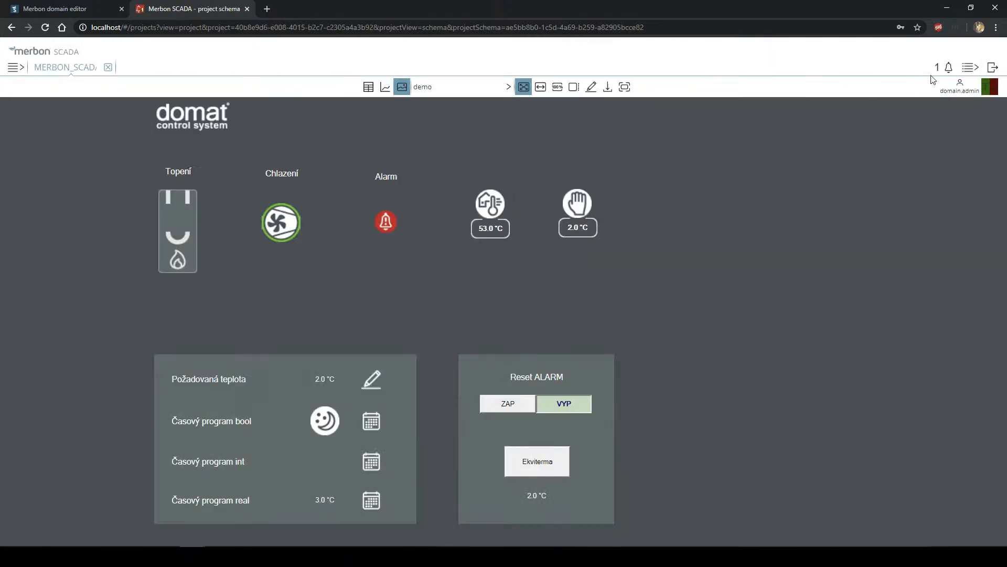
pyautogui.click(992, 67)
pyautogui.tripleClick(453, 316)
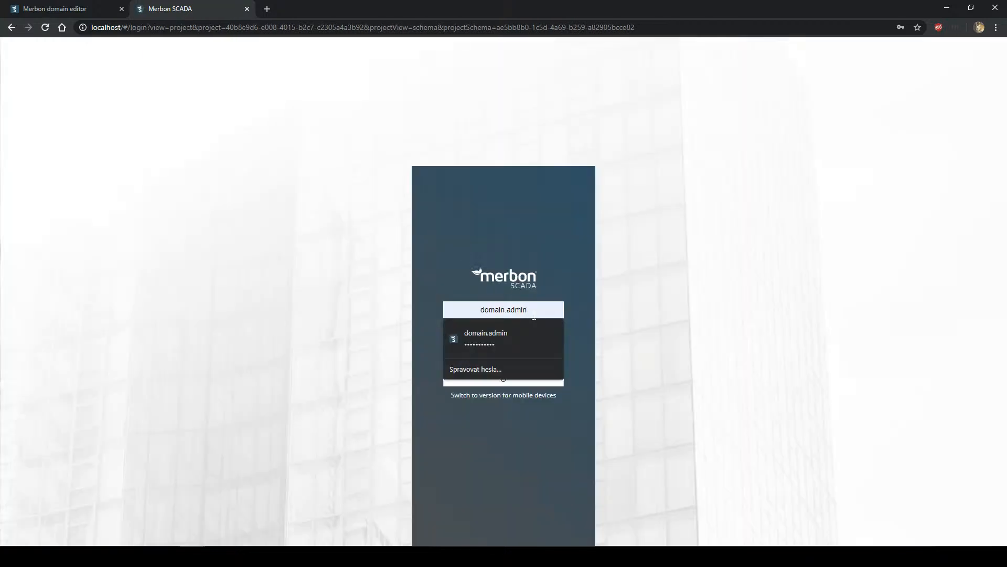
pyautogui.write('user')
pyautogui.click(453, 321)
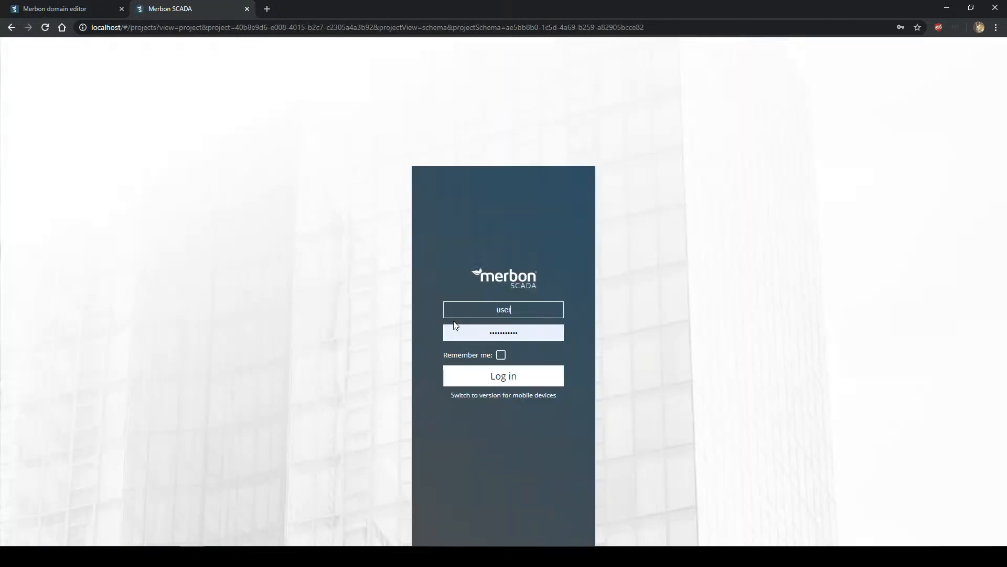
pyautogui.press('Return')
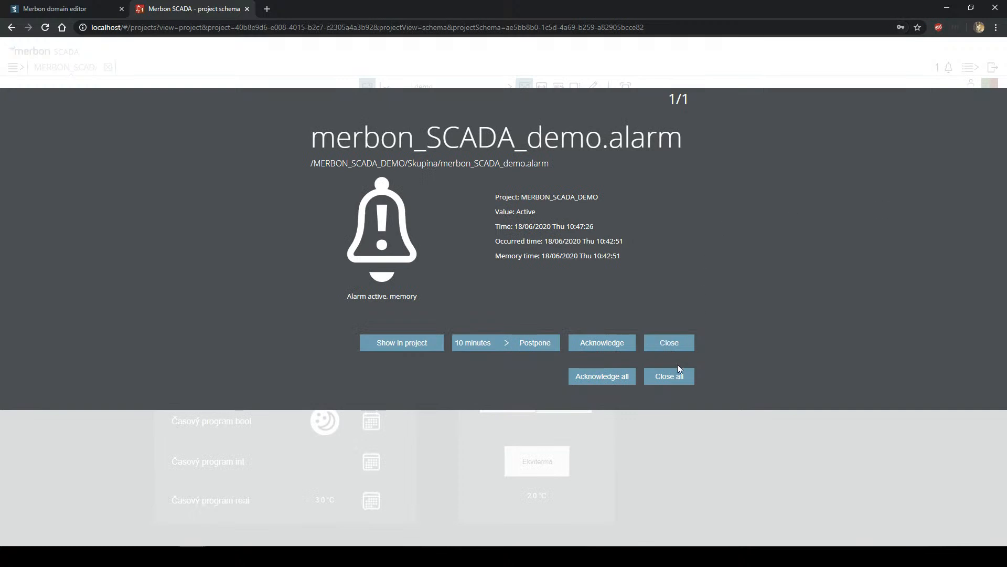
pyautogui.click(674, 375)
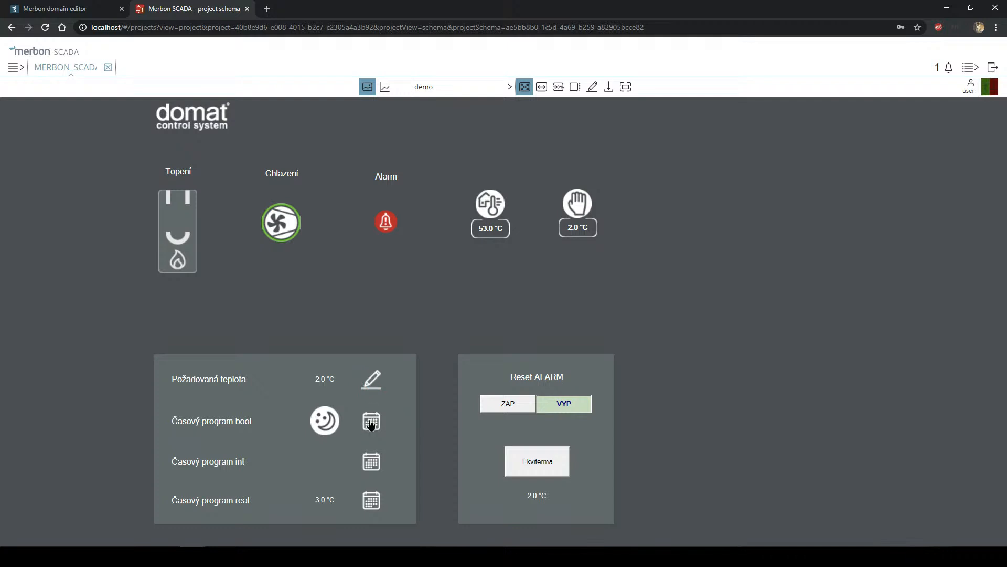
# Open and close the bool weekly schedule, then acknowledge the active alarm
pyautogui.click(370, 422)
pyautogui.click(676, 382)
pyautogui.moveTo(383, 221)
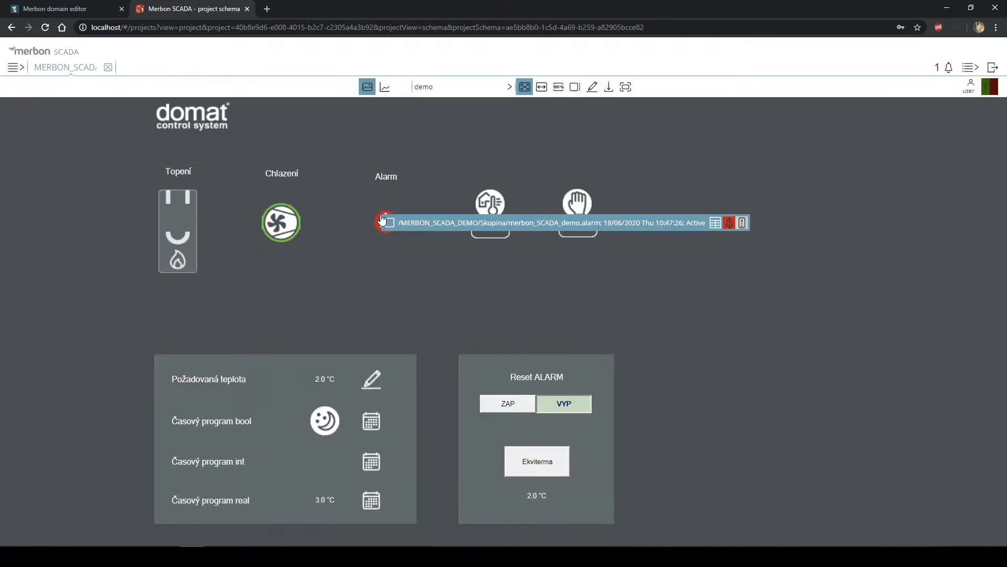
pyautogui.click(732, 229)
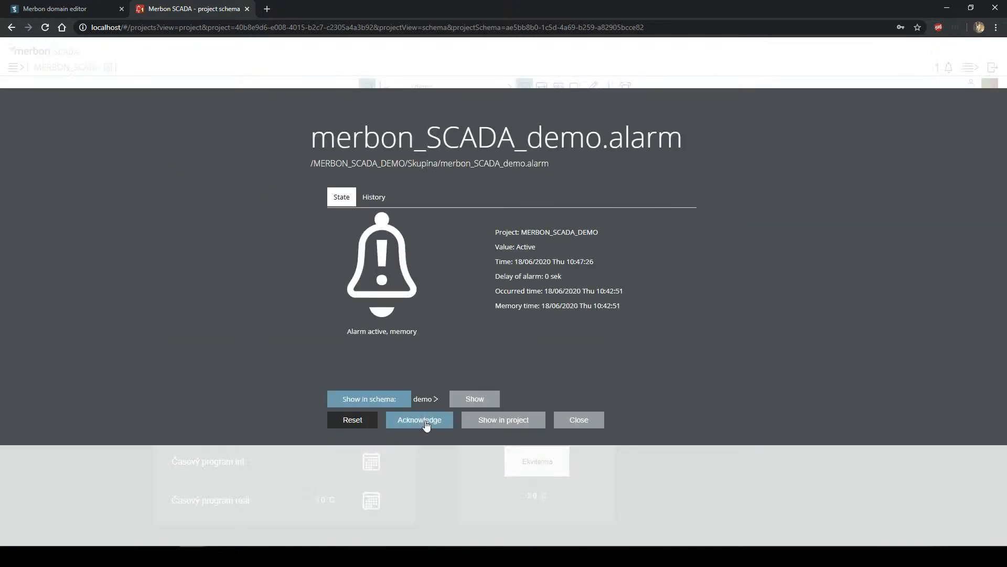
pyautogui.click(404, 426)
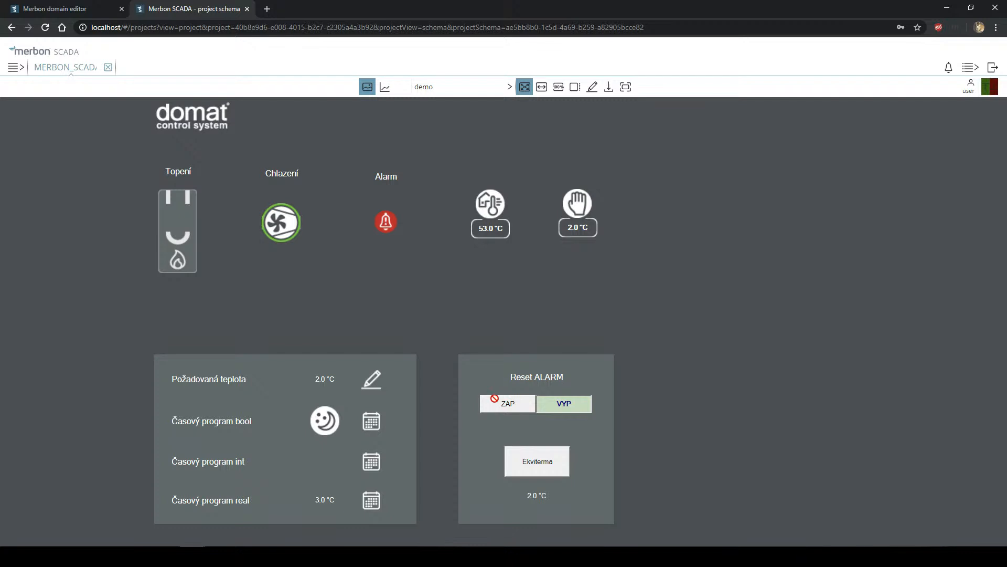
# Try shifting a point on the Ekviterma heating curve and cancel, then view the int weekly schedule
pyautogui.click(534, 463)
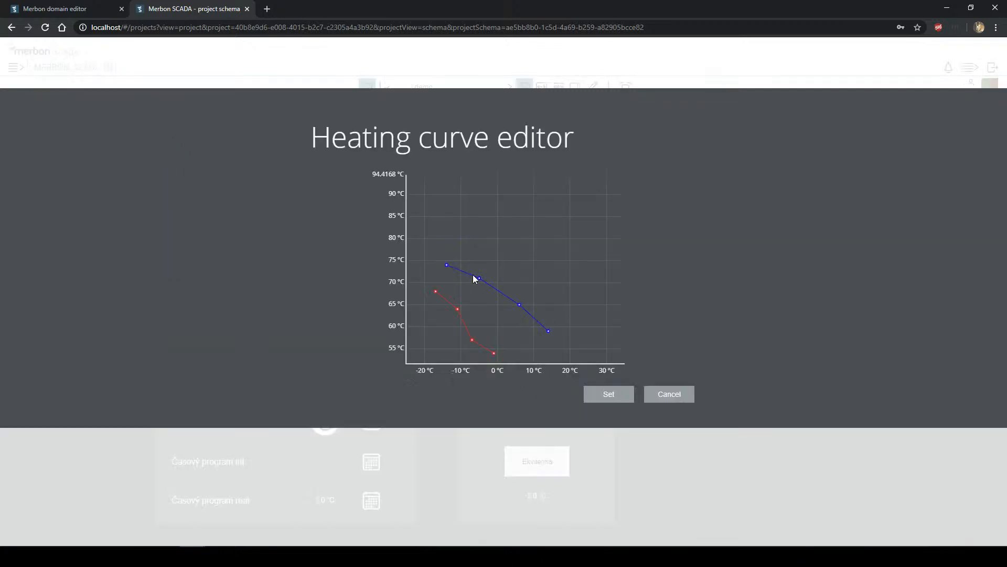
pyautogui.moveTo(479, 278); pyautogui.dragTo(483, 279)
pyautogui.click(665, 395)
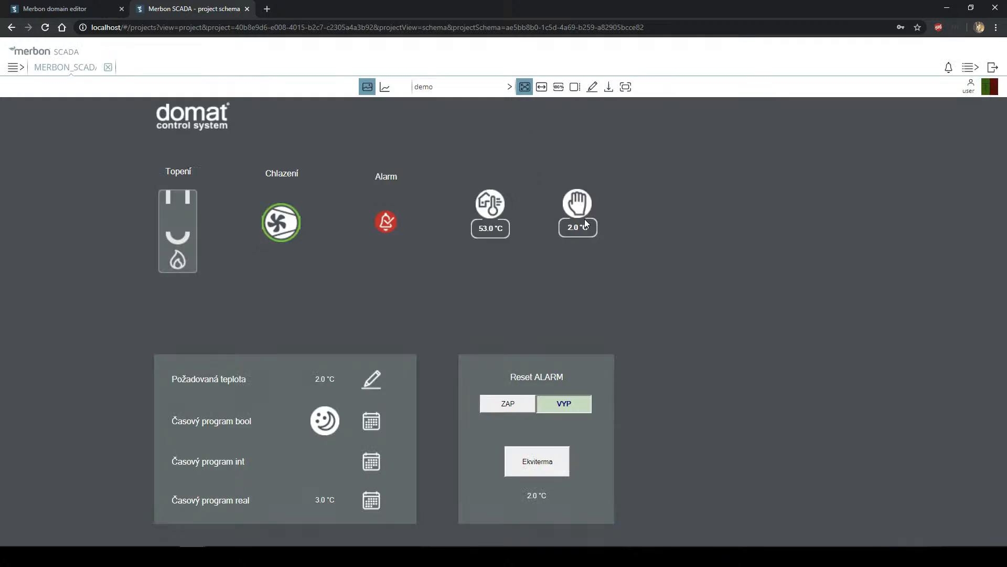
pyautogui.click(372, 462)
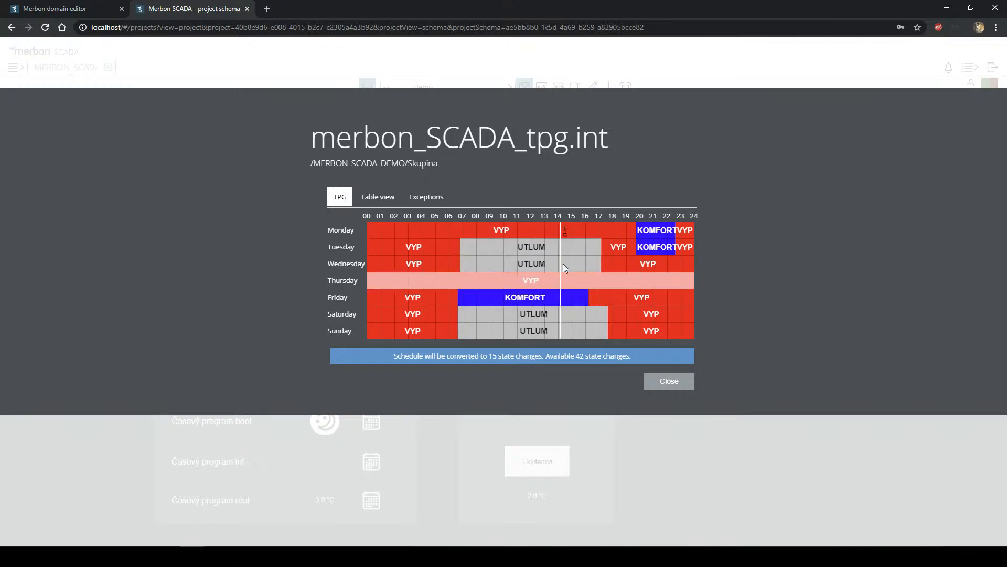
pyautogui.click(690, 383)
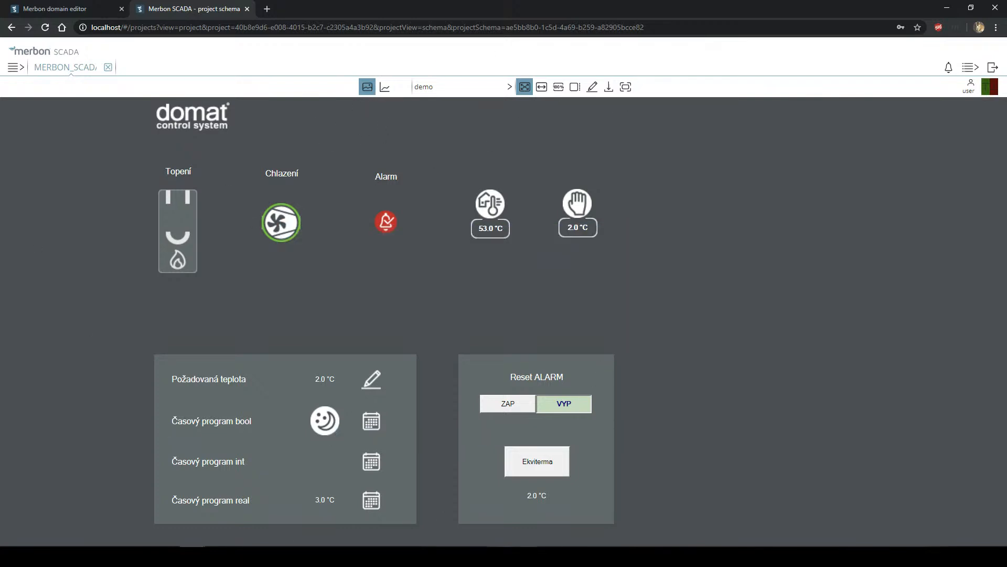
pyautogui.click(526, 556)
# Select the service and control groups' permission entries in projects.config
pyautogui.click(398, 335)
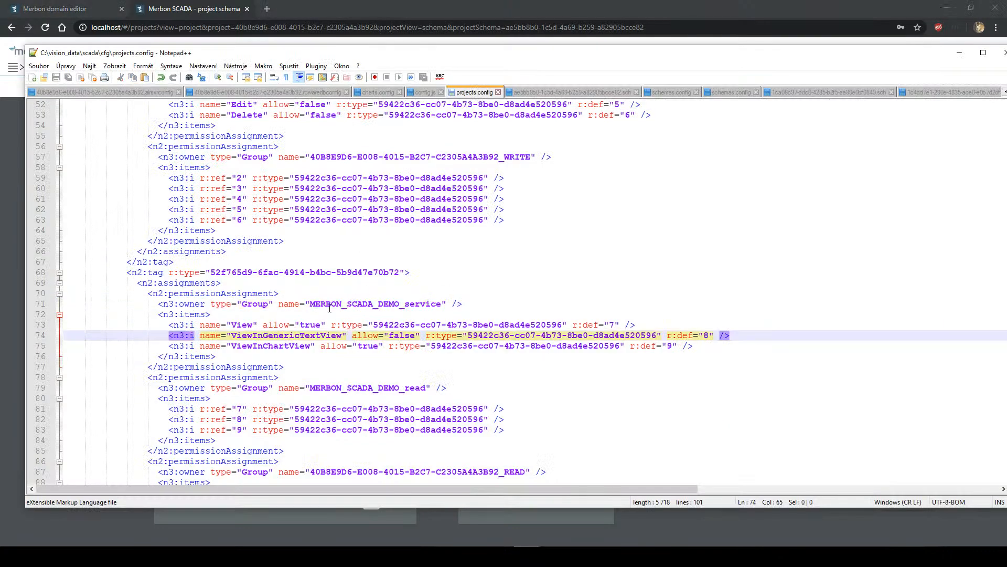
pyautogui.scroll(2, 322, 312)
pyautogui.scroll(-3, 352, 276)
pyautogui.moveTo(300, 272); pyautogui.dragTo(550, 313)
pyautogui.scroll(6, 411, 243)
pyautogui.moveTo(311, 210); pyautogui.dragTo(578, 272)
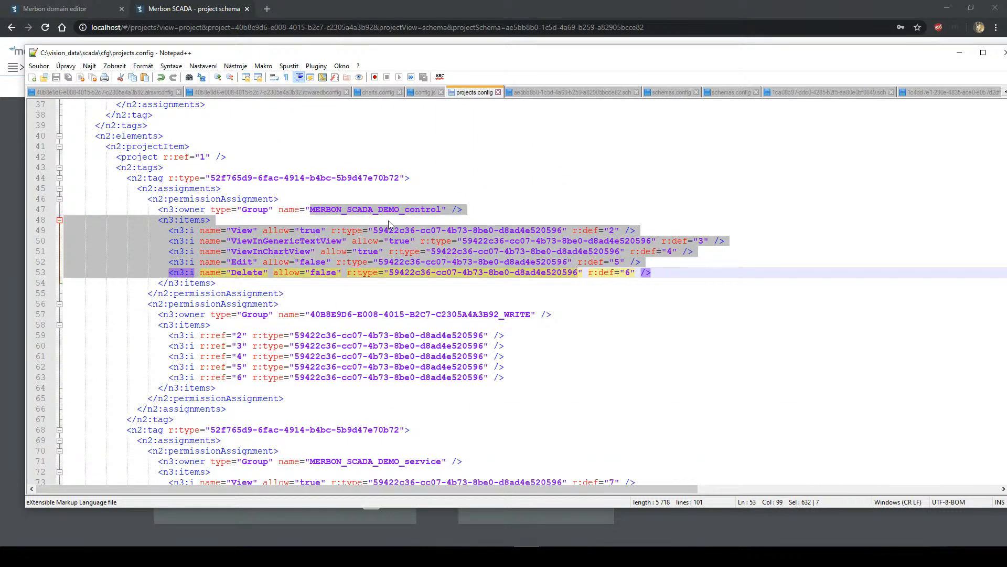
# Check the project selector list in the SCADA browser, then return to projects.config
pyautogui.hotkey('alt', 'Tab')
pyautogui.click(15, 67)
pyautogui.click(496, 311)
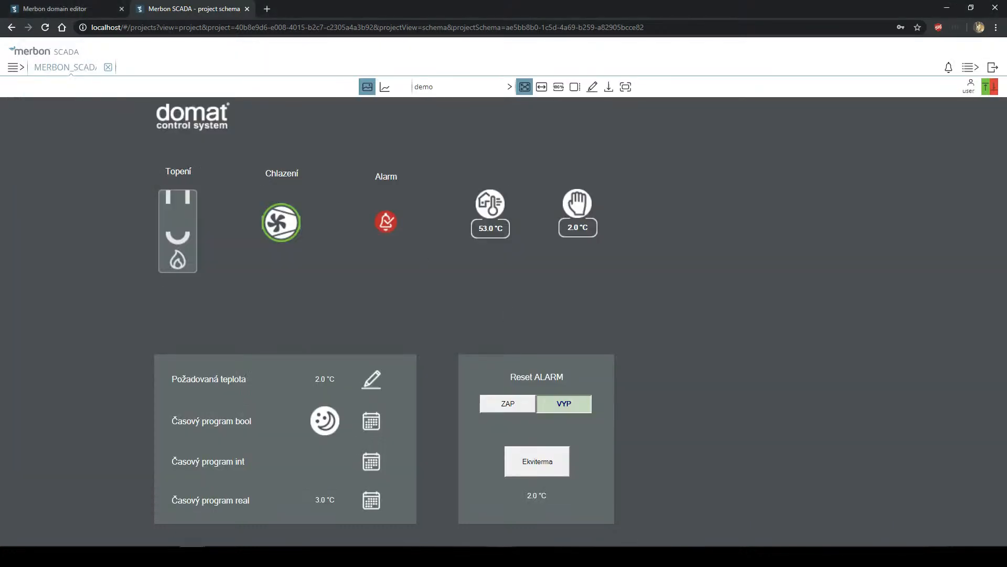
pyautogui.hotkey('alt', 'Tab')
# Review the View and ViewInGenericTextView lines 49-50 in projects.config
pyautogui.click(265, 231)
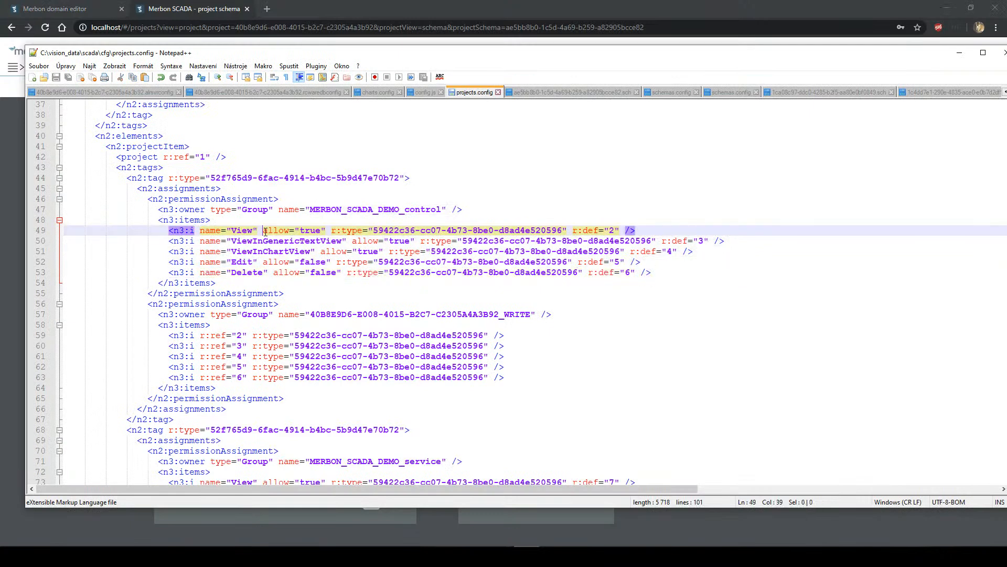
pyautogui.scroll(-4, 403, 296)
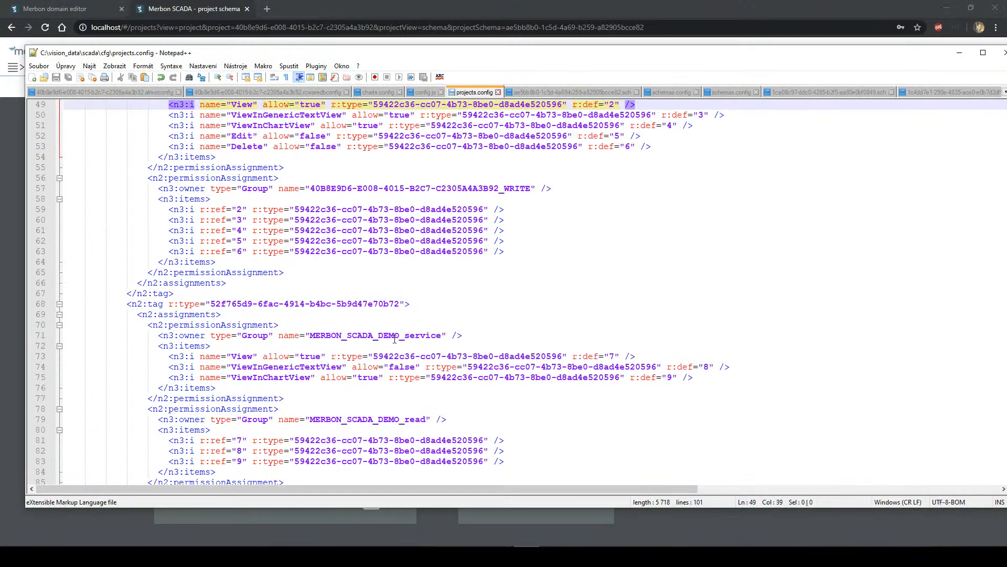
pyautogui.scroll(-2, 418, 374)
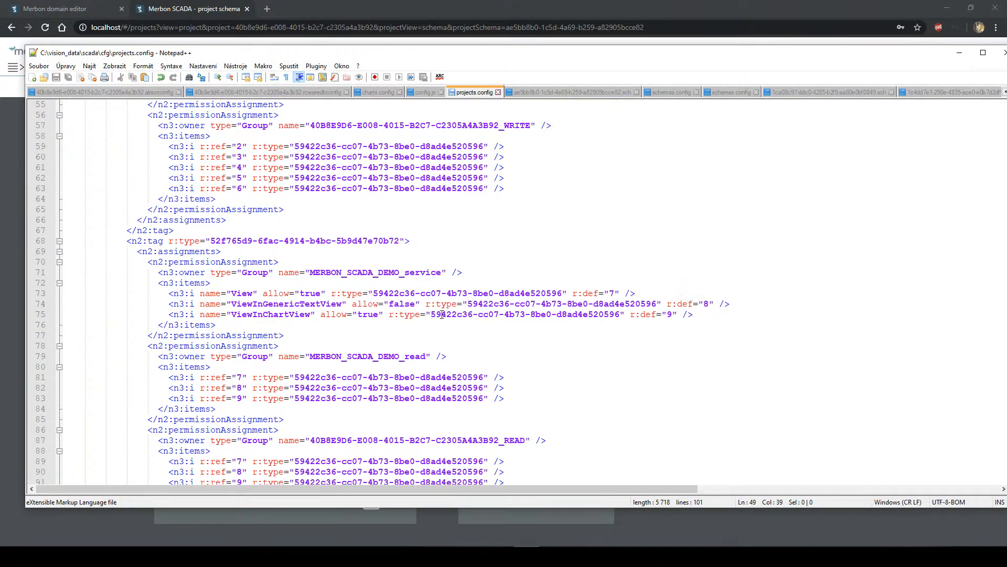
pyautogui.scroll(-3, 443, 314)
pyautogui.scroll(1, 444, 305)
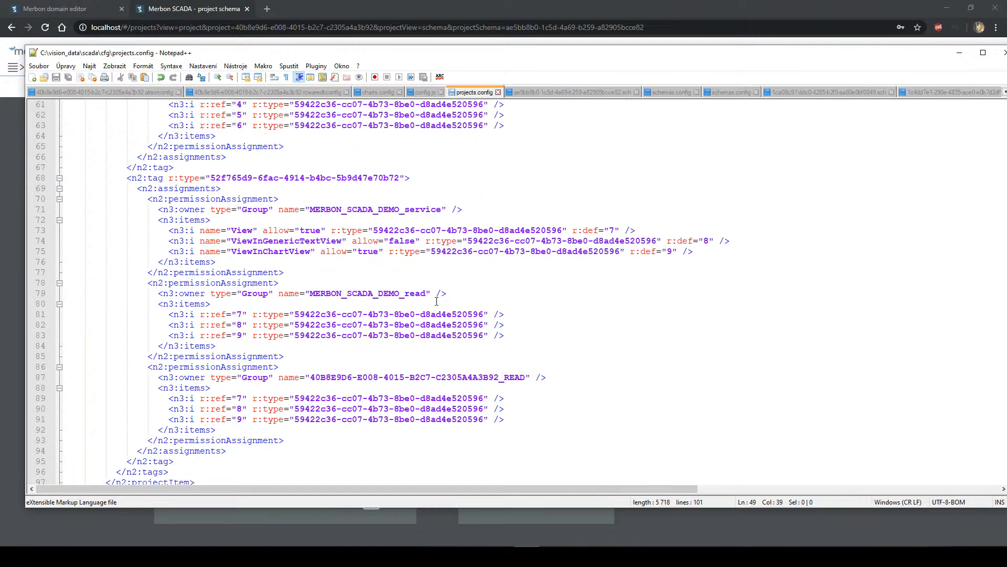
pyautogui.scroll(2, 393, 314)
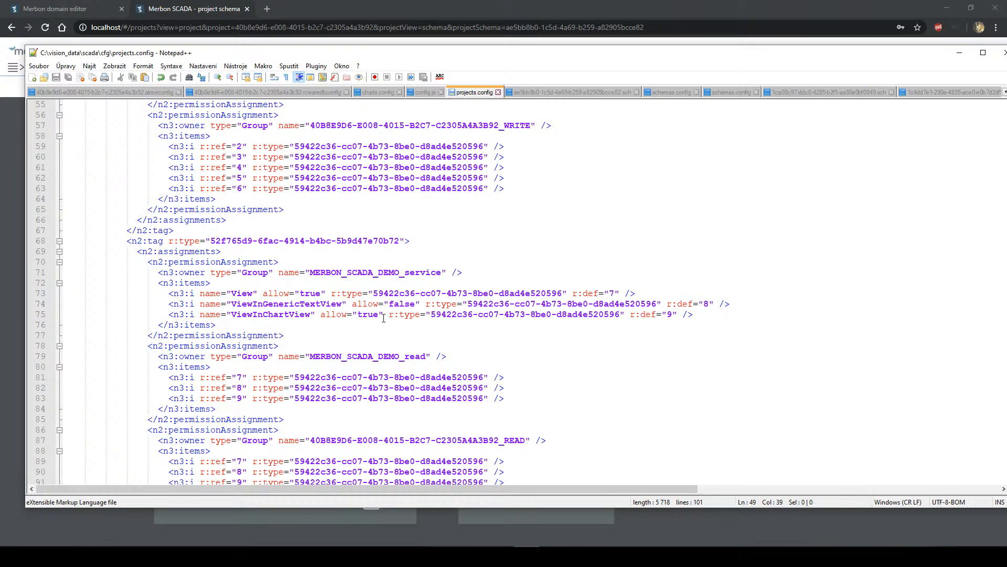
pyautogui.scroll(7, 383, 318)
pyautogui.click(279, 272)
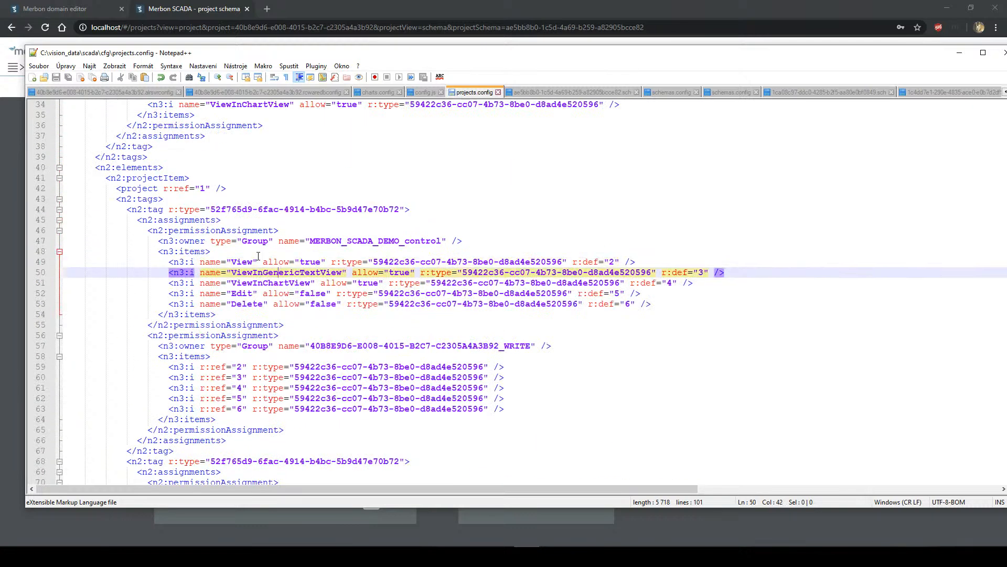
# Compare the control group name on line 47 with the service group on line 71, then minimise Notepad++
pyautogui.moveTo(310, 240); pyautogui.dragTo(436, 240)
pyautogui.scroll(-8, 467, 274)
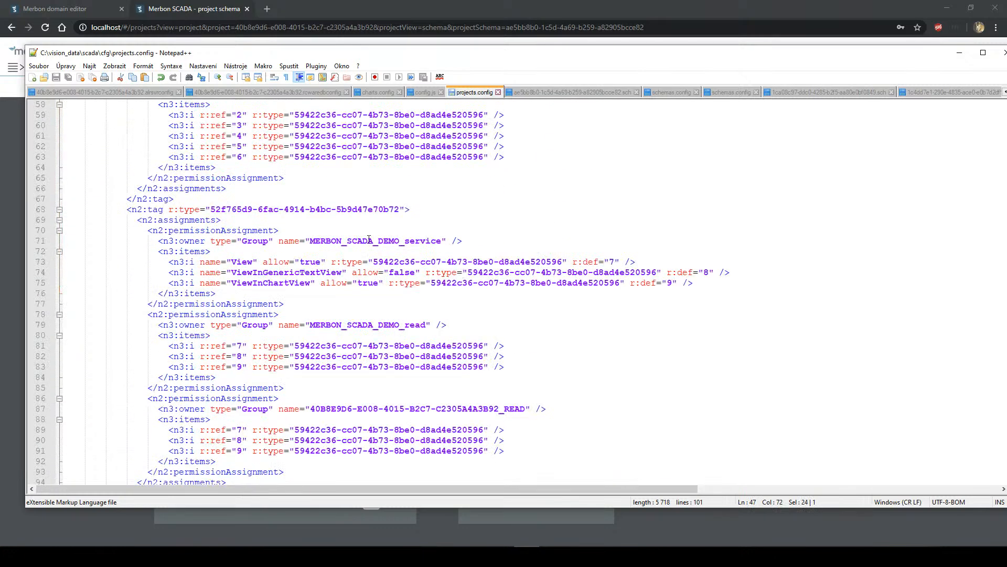
pyautogui.moveTo(339, 241); pyautogui.dragTo(442, 240)
pyautogui.click(453, 272)
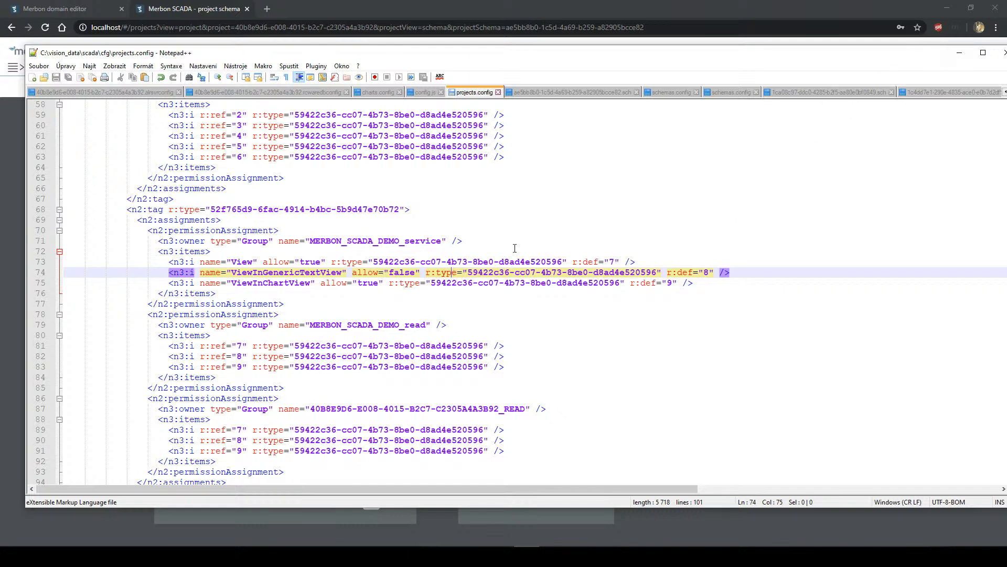
pyautogui.scroll(1, 524, 255)
pyautogui.scroll(-2, 524, 254)
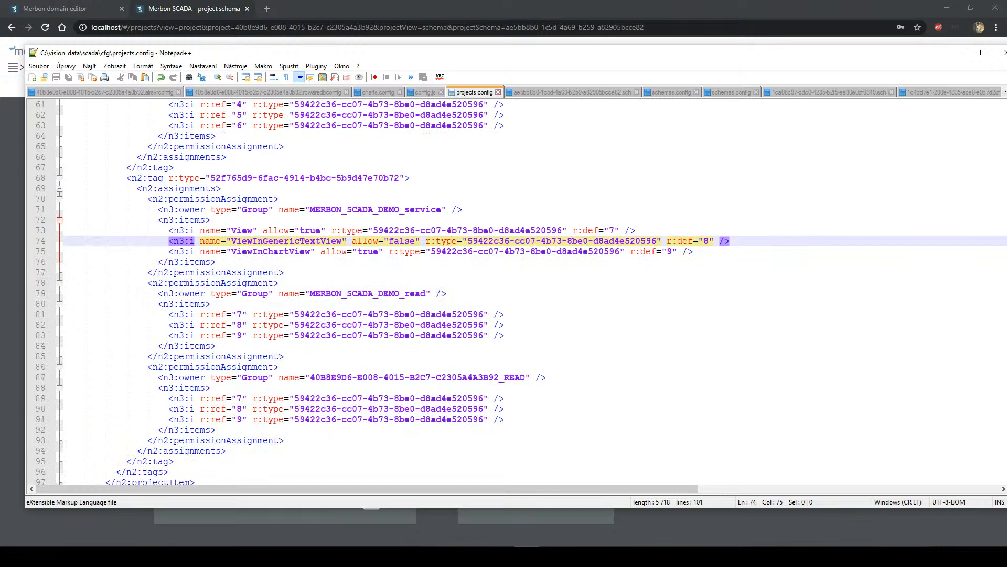
pyautogui.scroll(1, 524, 254)
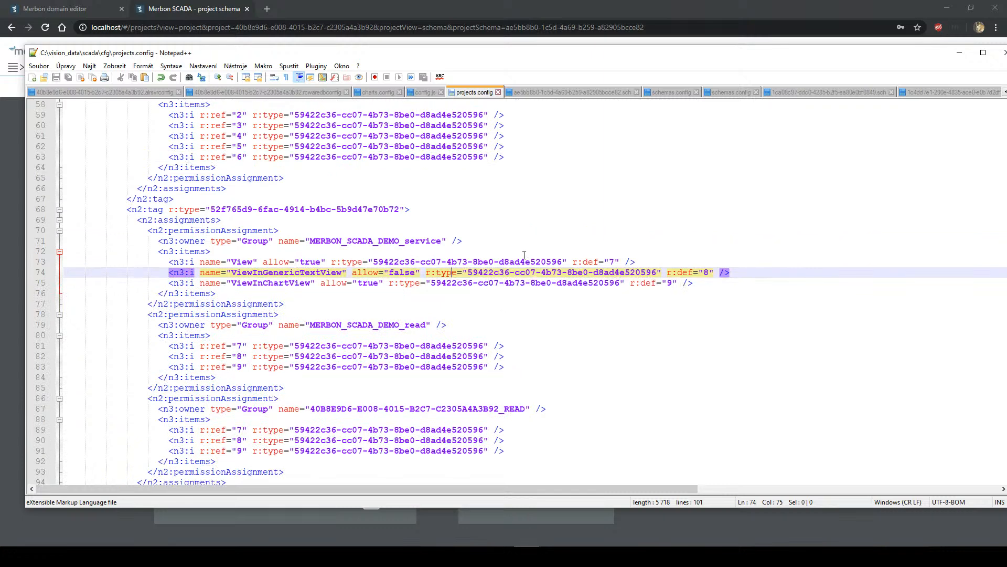
pyautogui.scroll(-3, 524, 255)
pyautogui.scroll(7, 524, 254)
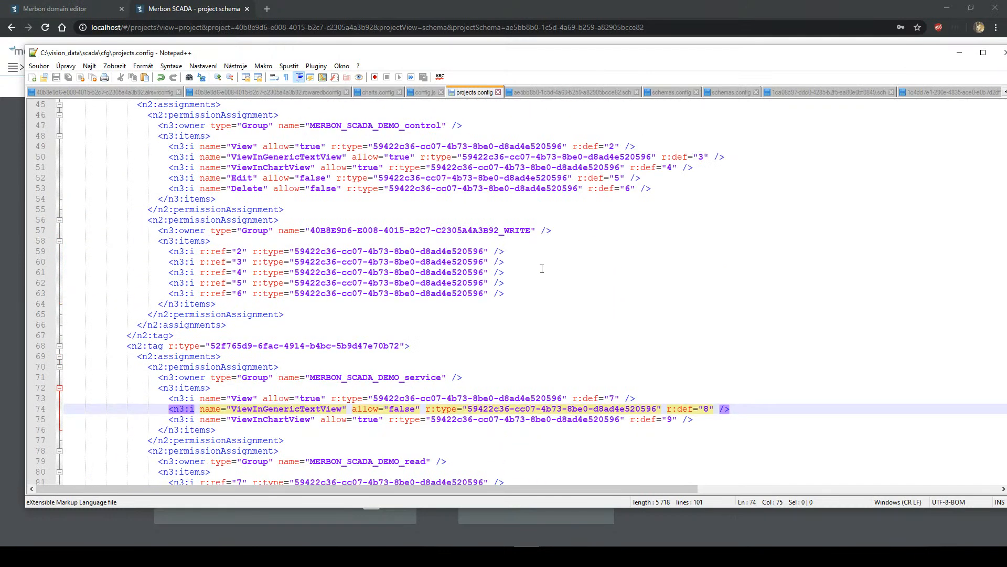
pyautogui.scroll(-7, 542, 269)
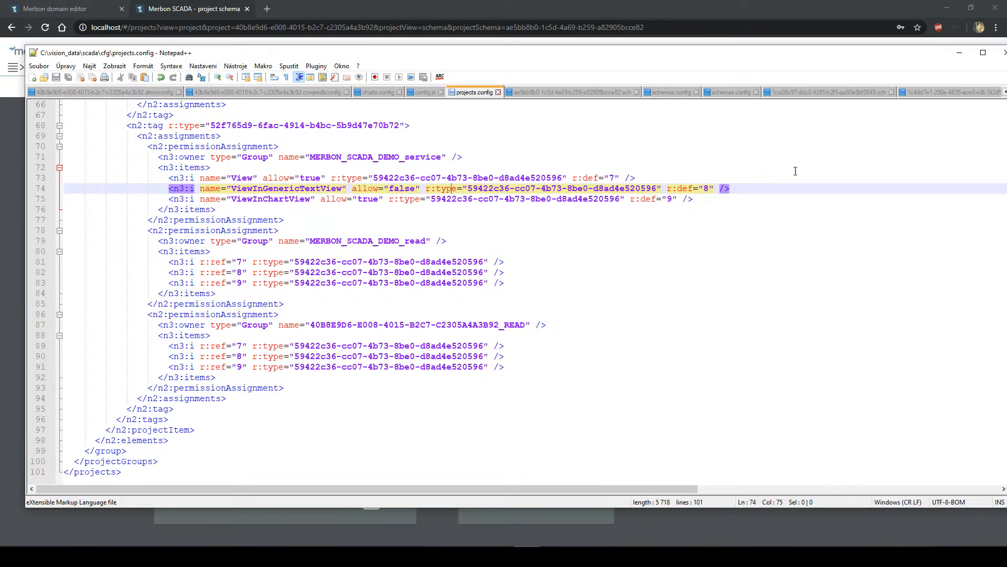
pyautogui.click(959, 54)
# List the domain groups to confirm MERBON_SCADA_DEMO_service membership, then bring up RcWare's SCADA2 Export settings
pyautogui.click(78, 9)
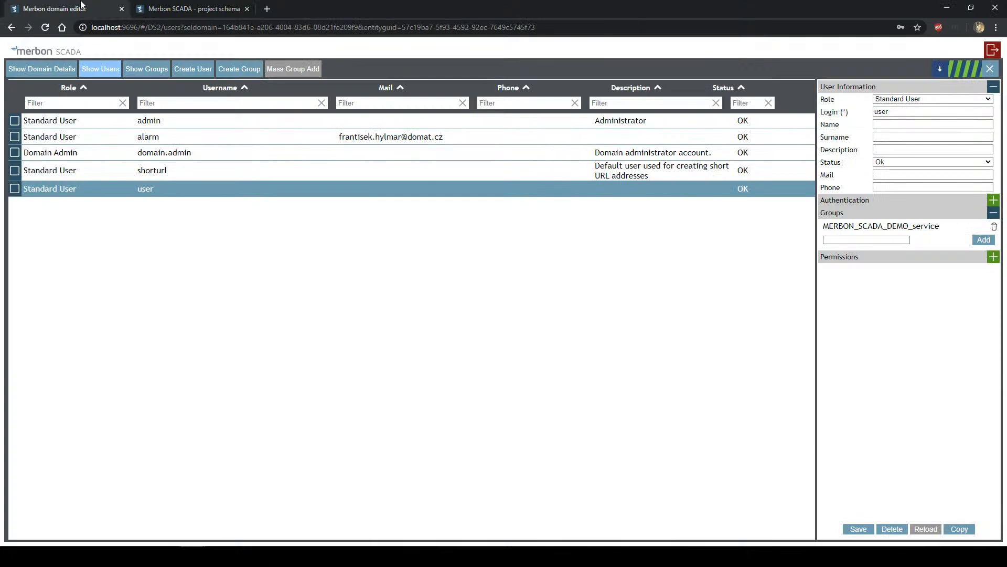
pyautogui.click(159, 74)
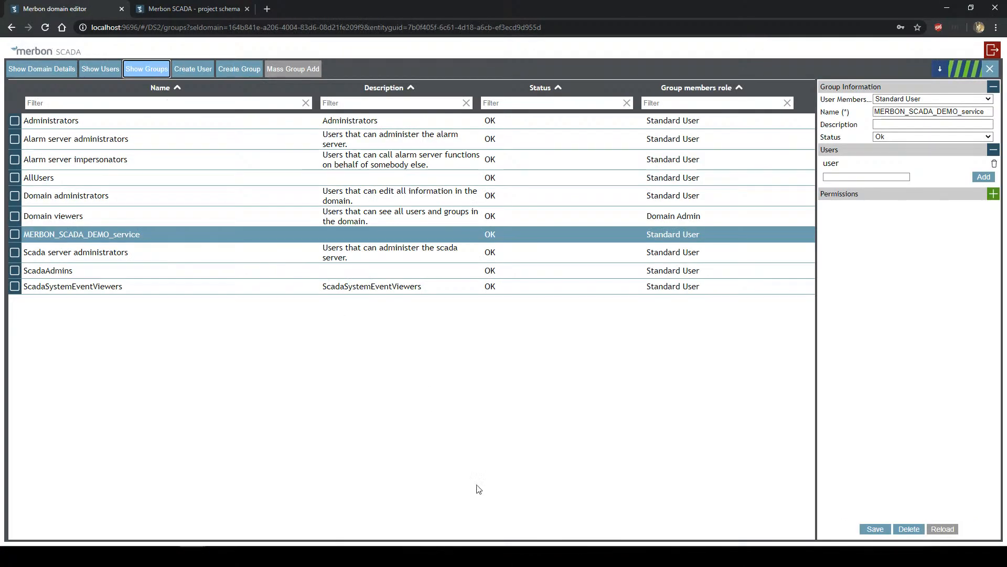
pyautogui.click(475, 556)
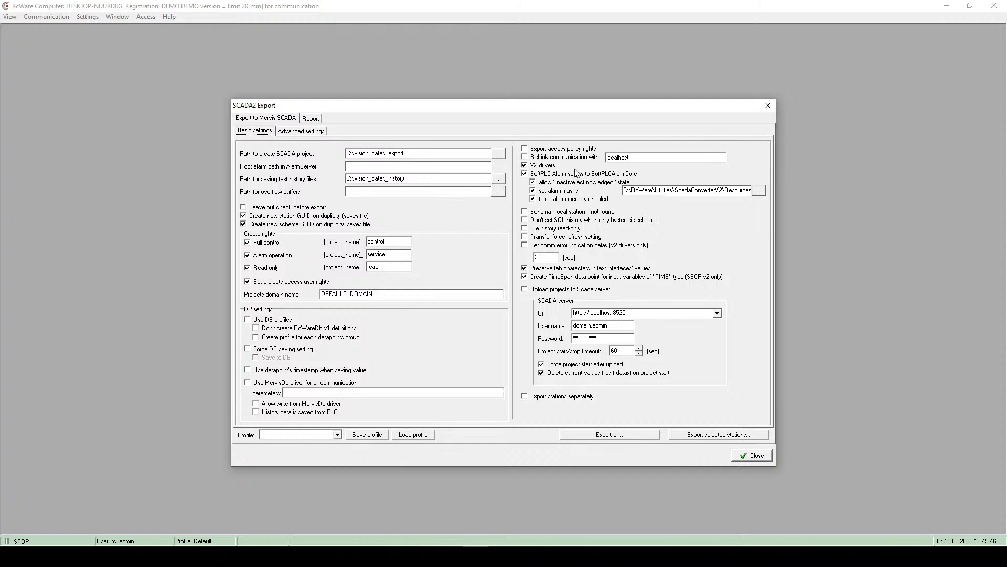
# Close SCADA2 Export and open the MERBON_SCADA_DEMO database in the Database editor
pyautogui.press('Escape')
pyautogui.click(10, 17)
pyautogui.click(35, 39)
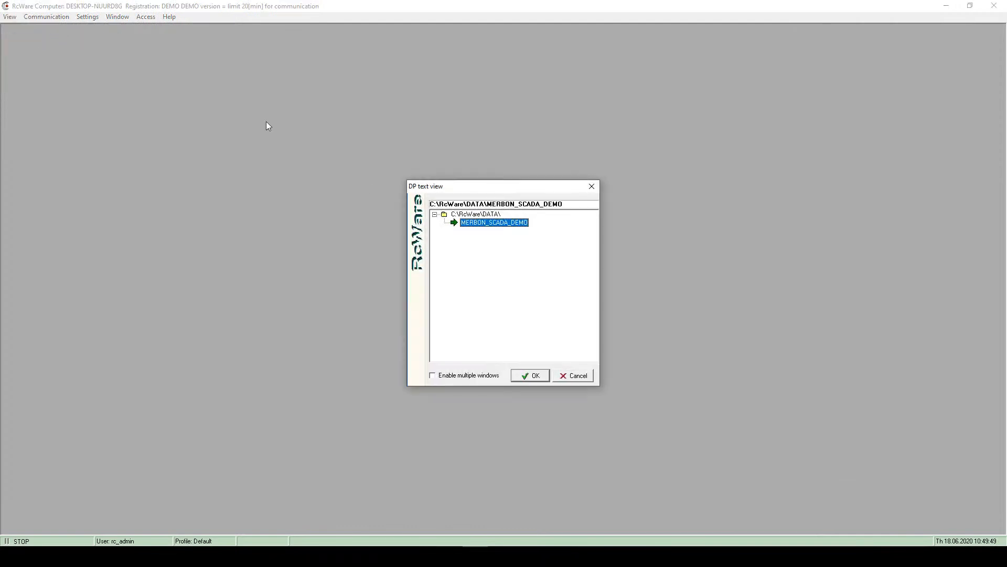
pyautogui.click(539, 376)
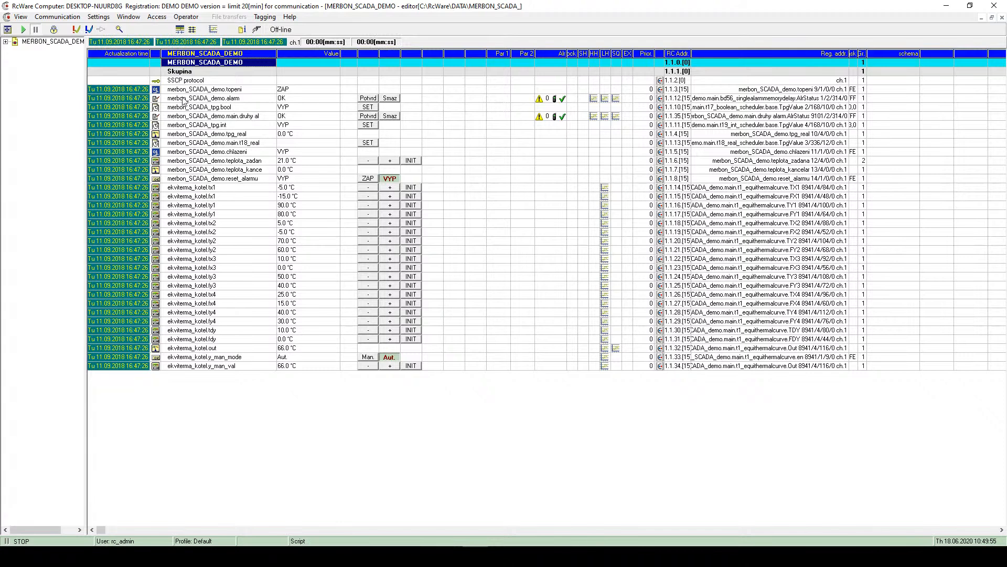
# Create a new user account named 'user' in User administration
pyautogui.click(100, 17)
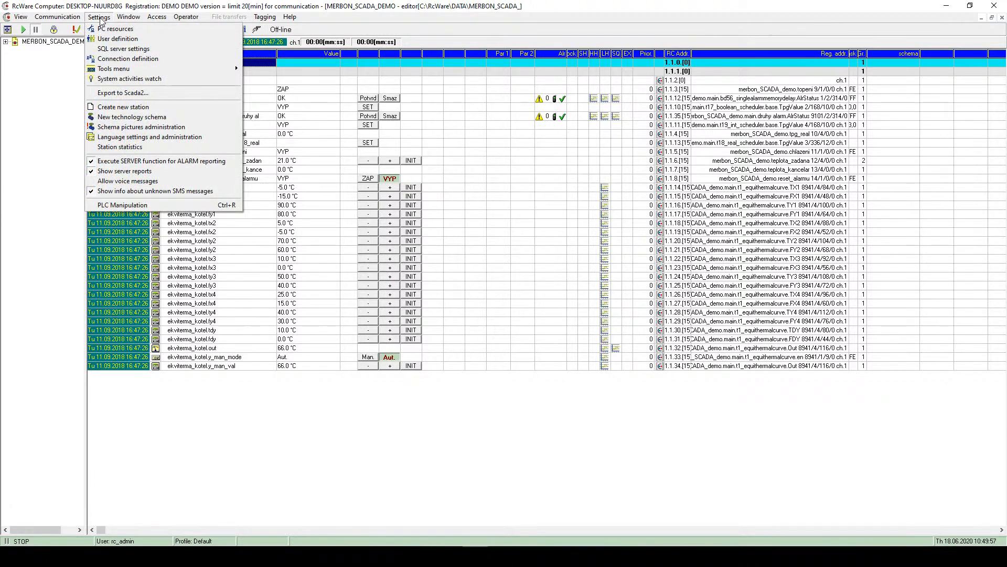
pyautogui.click(117, 38)
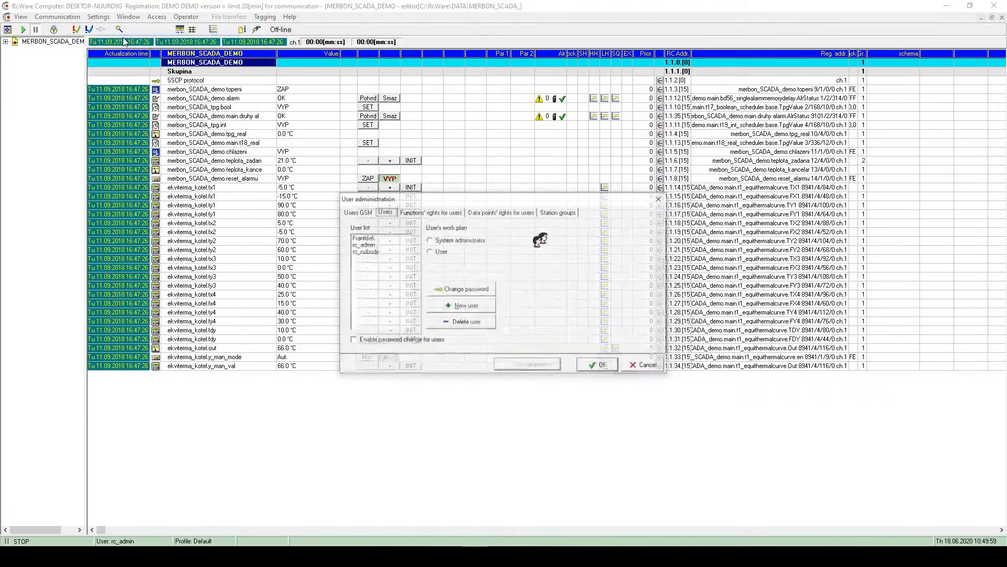
pyautogui.click(471, 306)
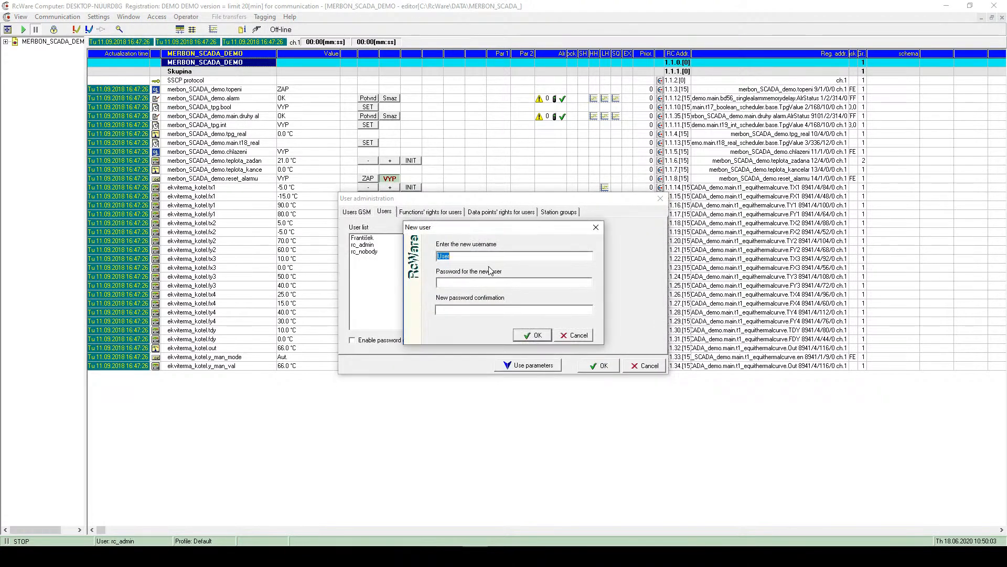
pyautogui.write('user')
pyautogui.click(537, 337)
# Show user's rights on the Data points' rights tab, then cancel the exit-without-saving prompt
pyautogui.click(361, 260)
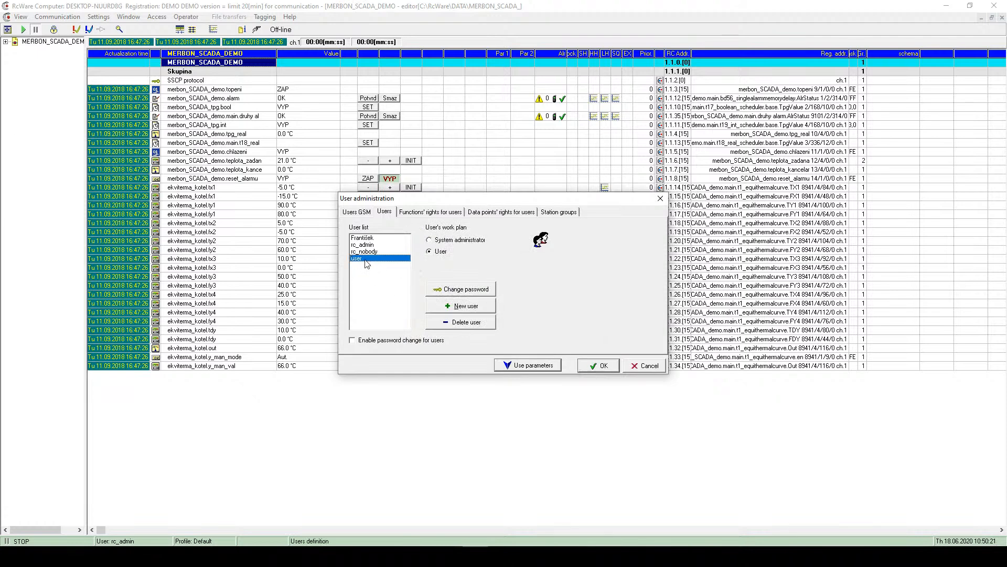
pyautogui.click(480, 220)
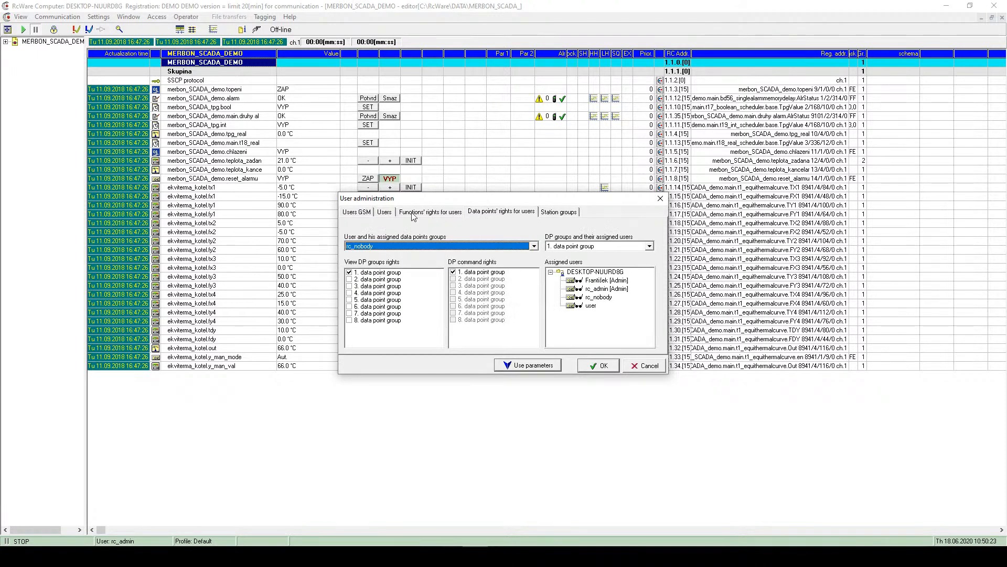
pyautogui.click(388, 212)
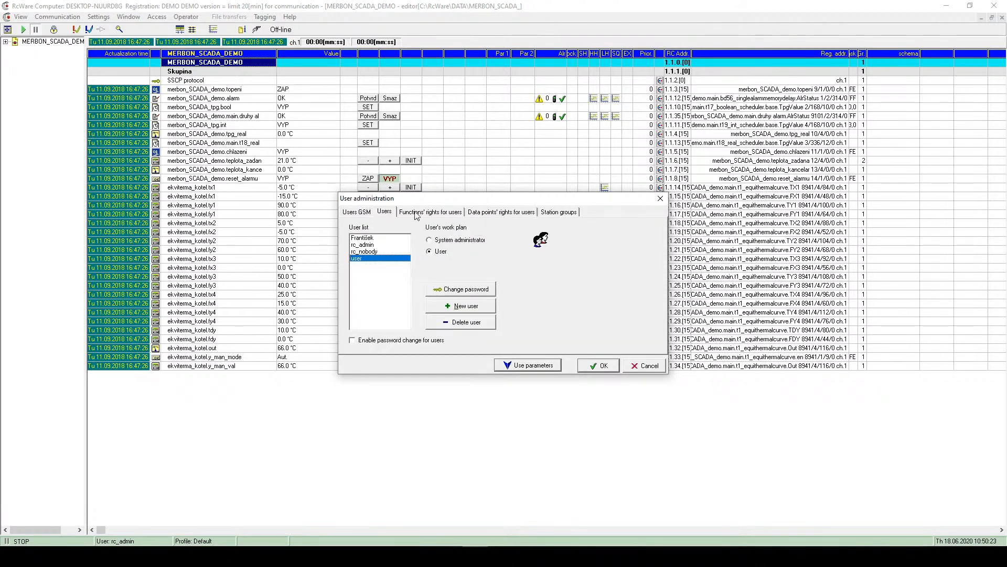
pyautogui.click(501, 214)
pyautogui.click(378, 248)
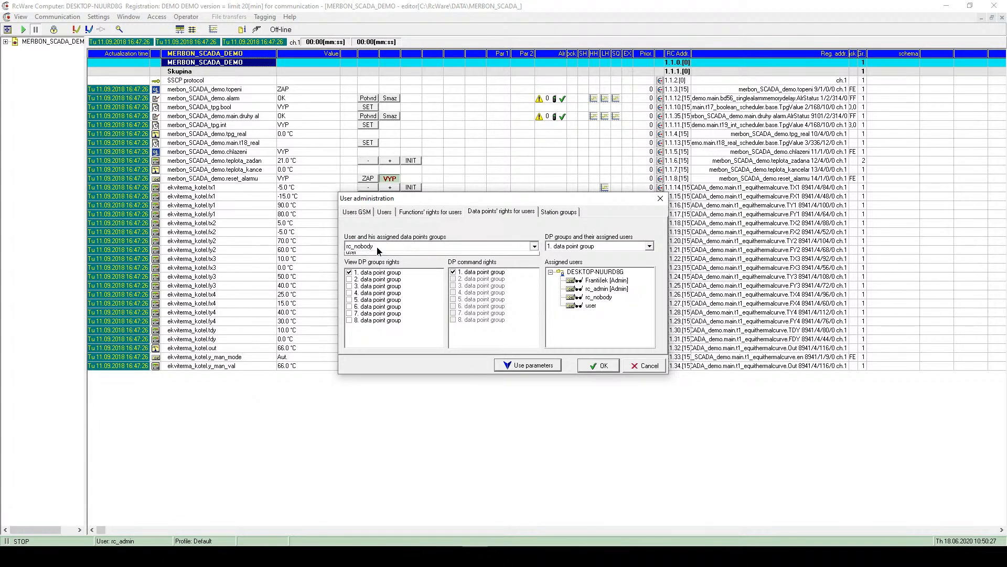
pyautogui.click(373, 263)
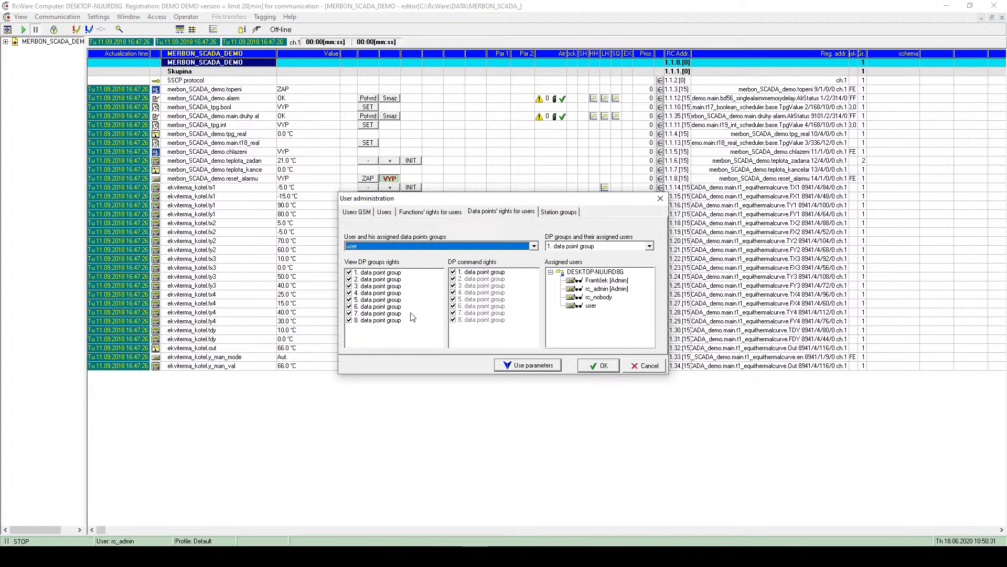
pyautogui.moveTo(529, 198); pyautogui.dragTo(496, 239)
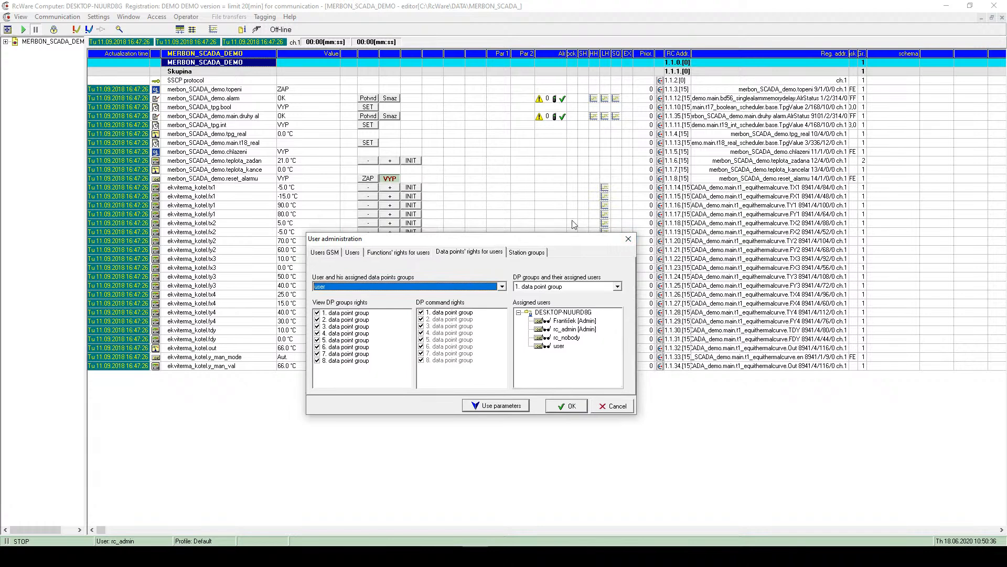
pyautogui.click(628, 238)
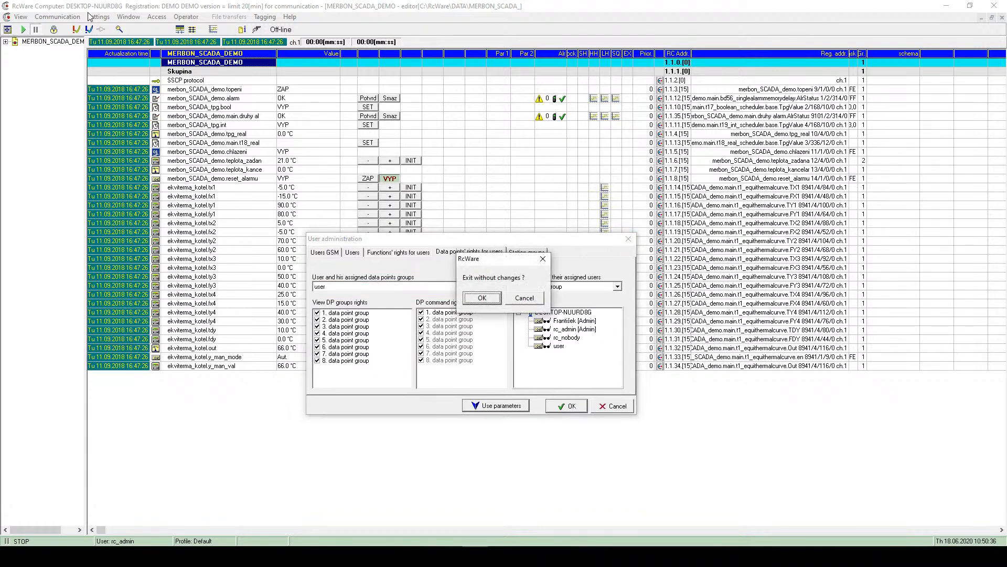
pyautogui.click(511, 299)
# Apply user's data point rights, close User administration with OK, and turn on database editing
pyautogui.click(513, 406)
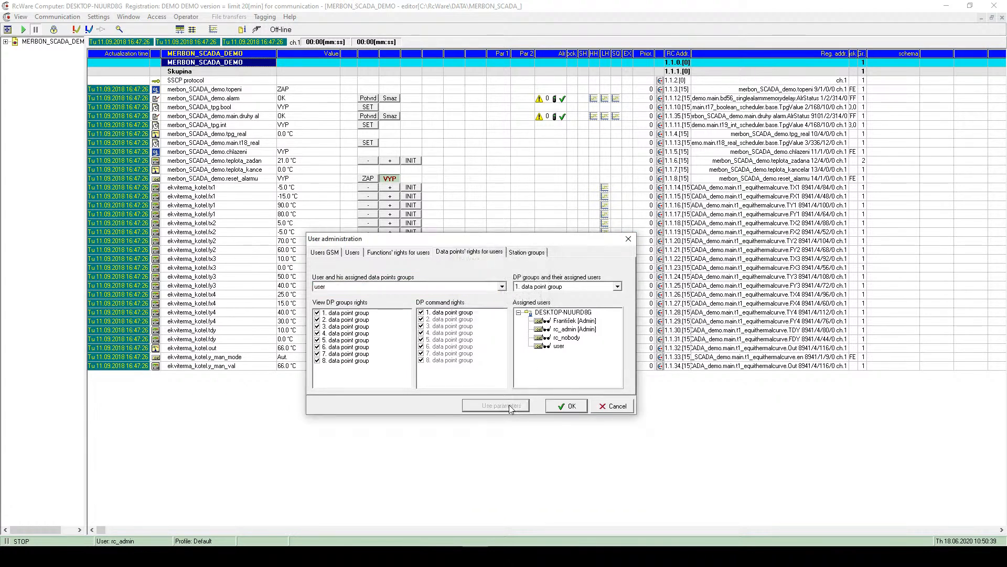
pyautogui.click(567, 406)
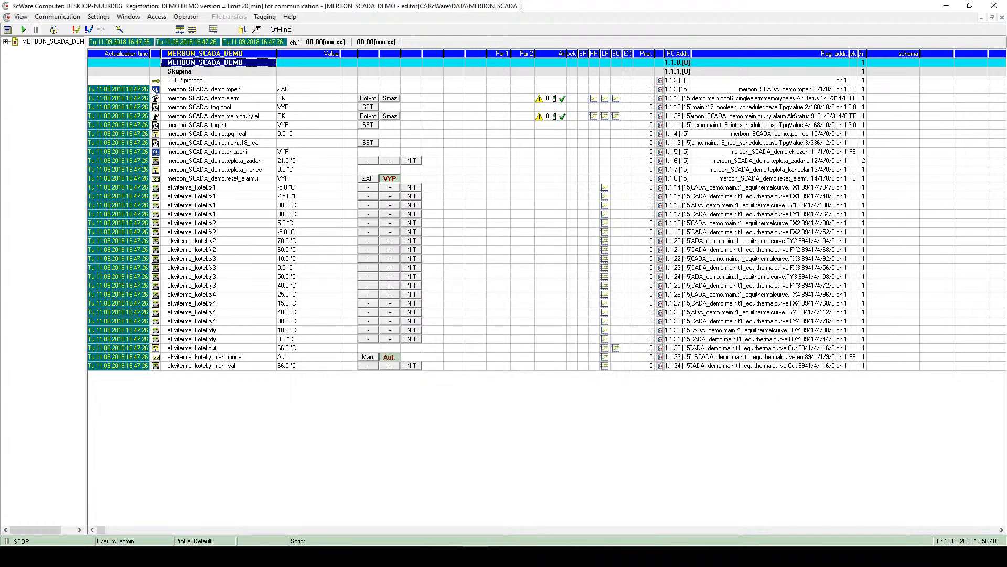
pyautogui.click(54, 29)
# Confirm teplota_zadana is in rights group 2, widening the Gr. column and comparing neighbouring data points
pyautogui.click(864, 175)
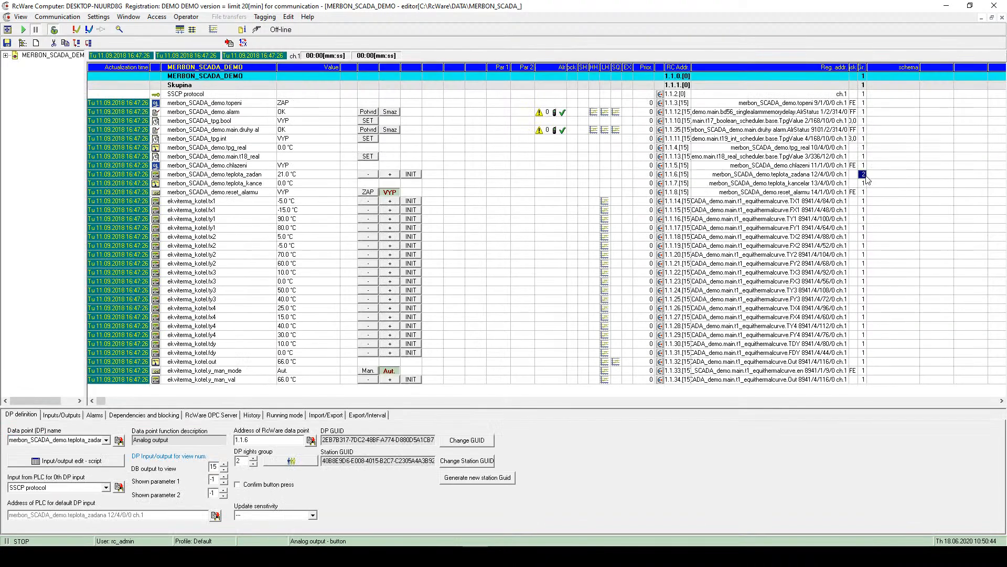
pyautogui.moveTo(867, 67); pyautogui.dragTo(884, 67)
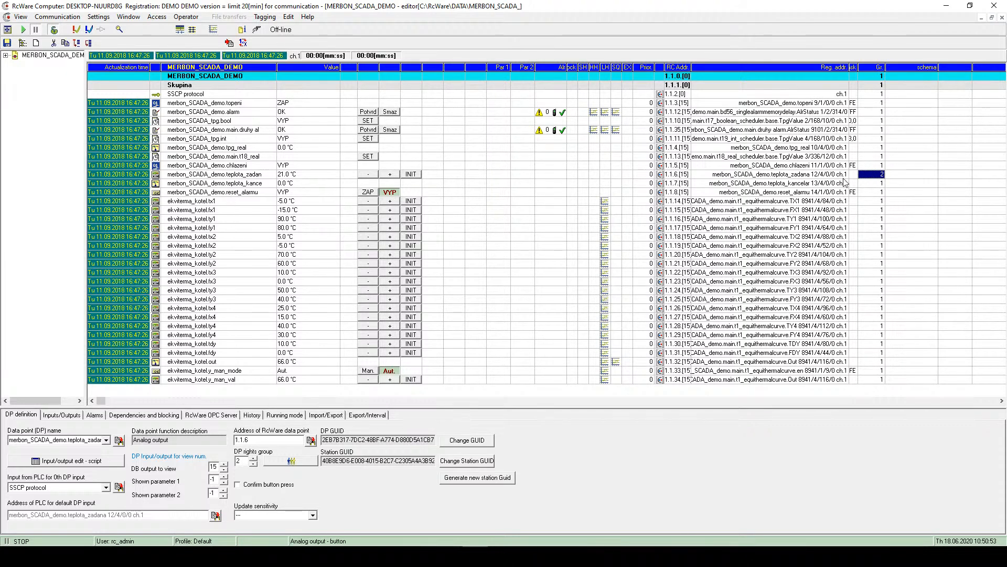
pyautogui.click(237, 166)
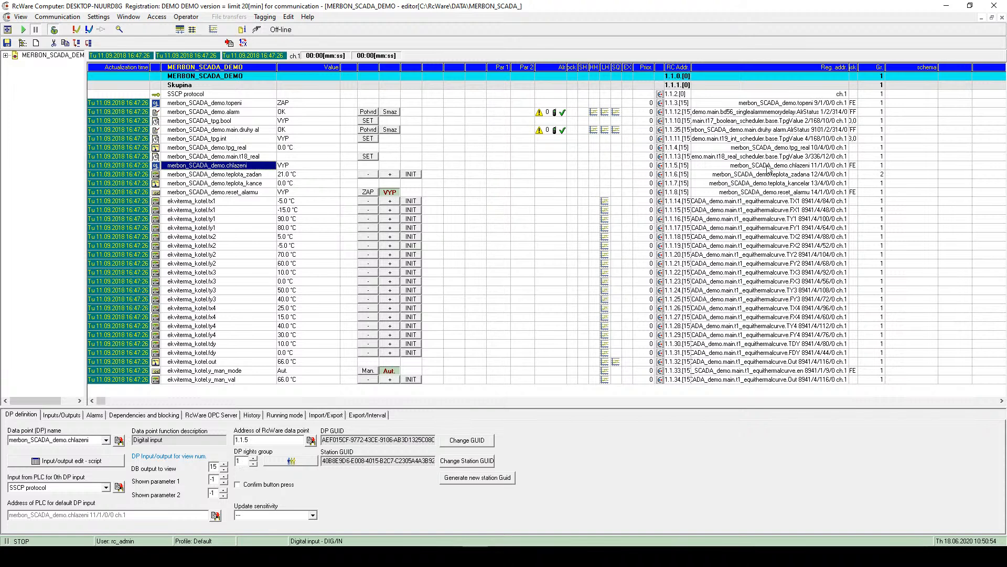
pyautogui.click(864, 176)
pyautogui.click(703, 183)
pyautogui.click(702, 176)
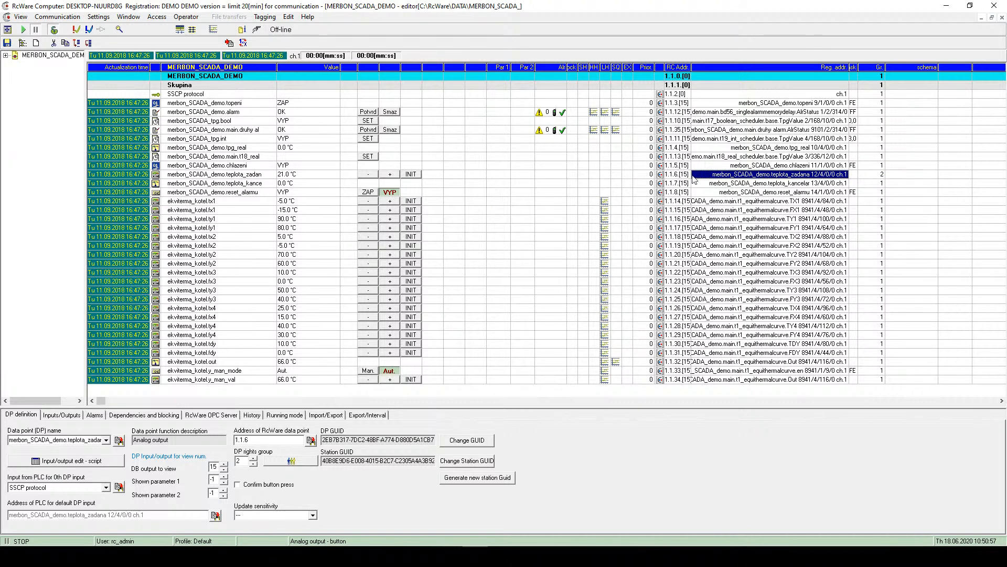
pyautogui.click(242, 183)
pyautogui.click(242, 175)
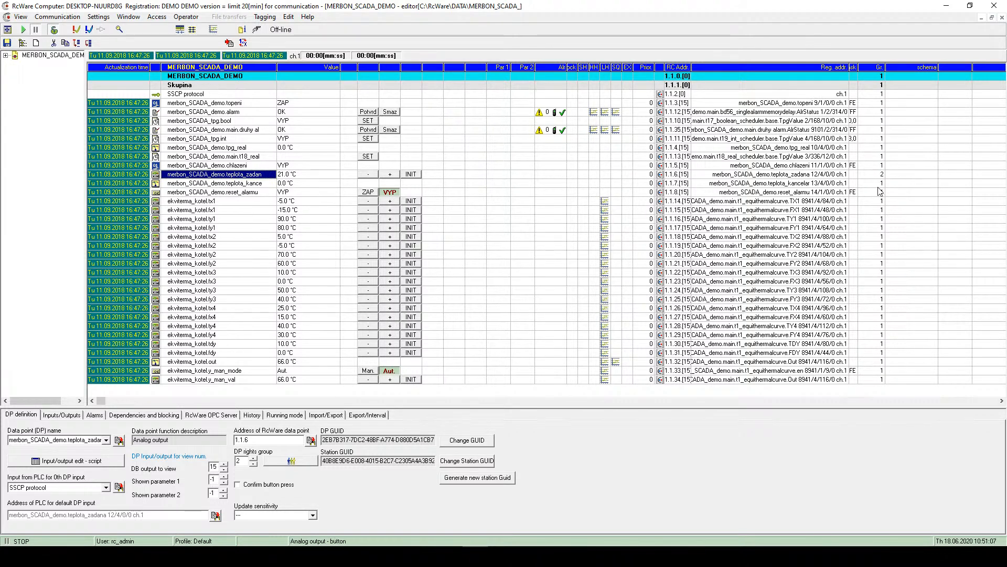
pyautogui.click(98, 17)
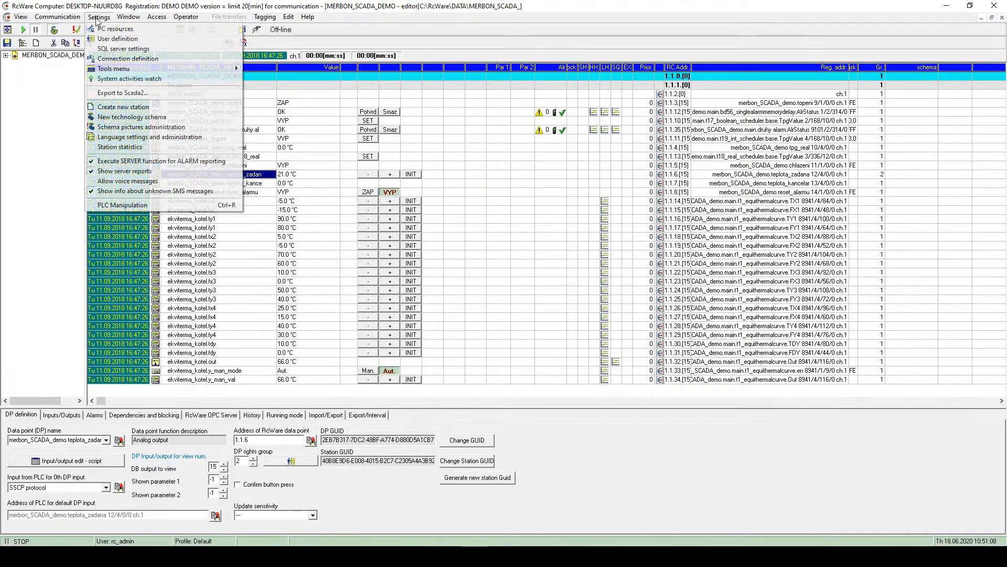
# Untick data point groups 2 and 3 for user, apply the parameters, and save with OK
pyautogui.click(113, 42)
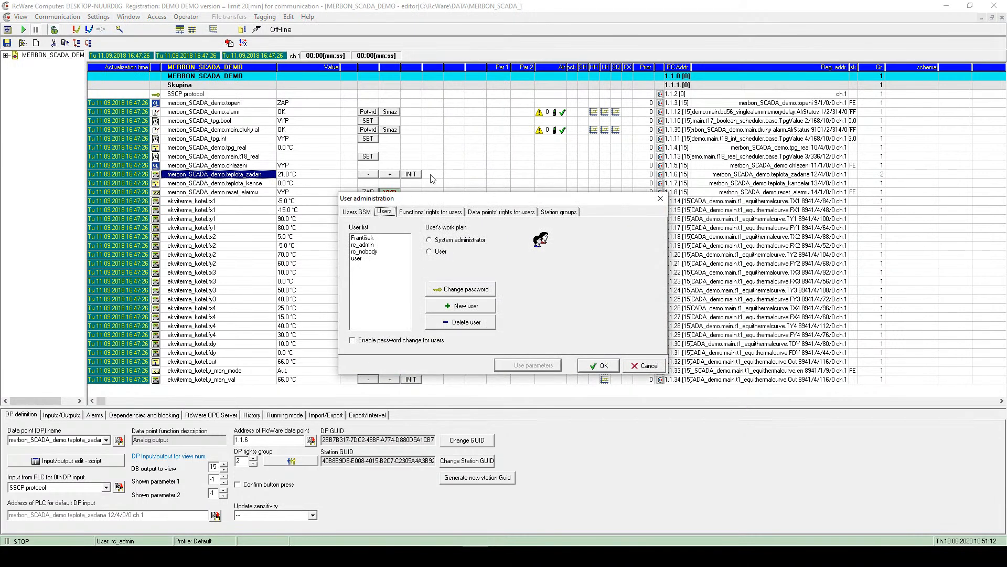
pyautogui.click(481, 212)
pyautogui.click(411, 247)
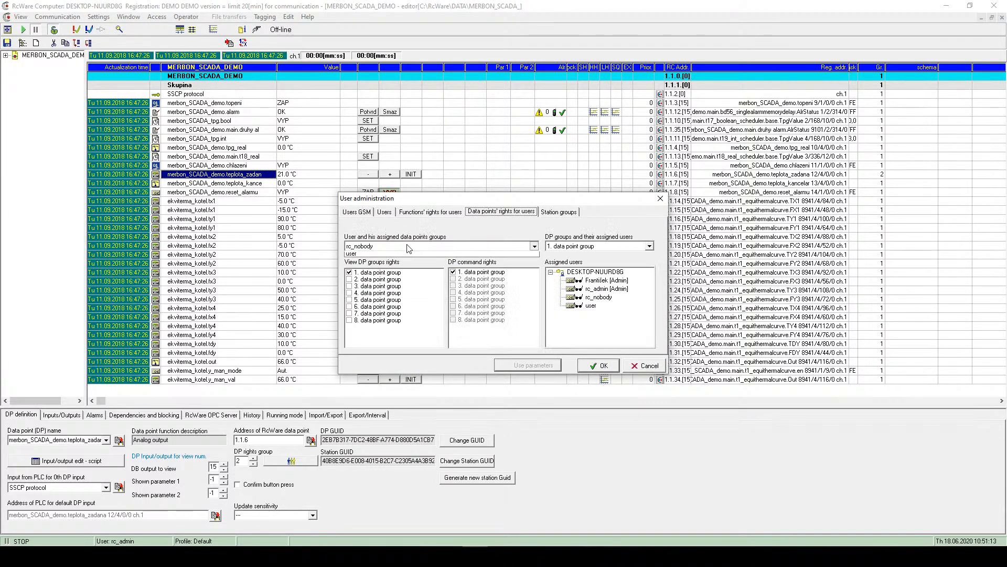
pyautogui.click(386, 264)
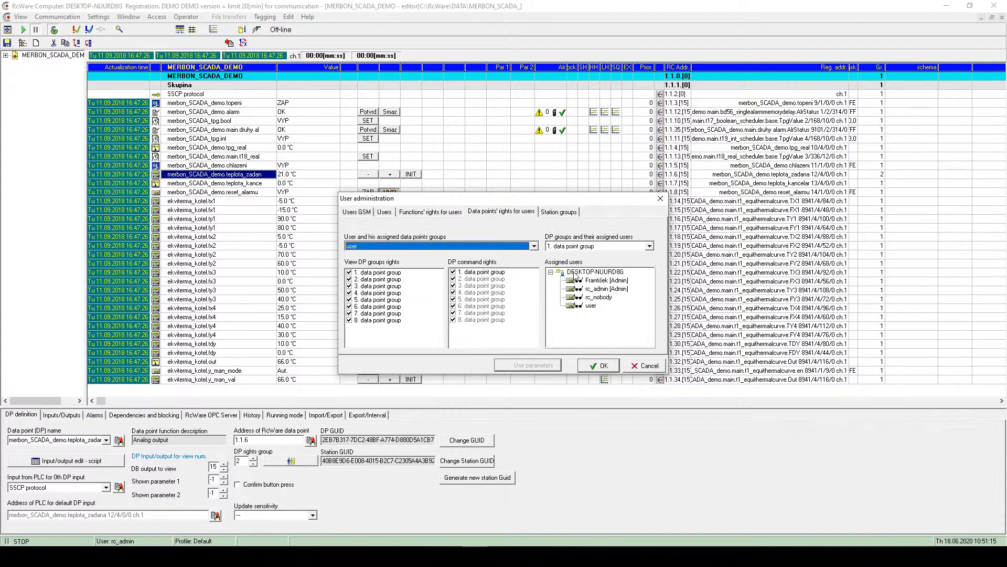
pyautogui.click(350, 279)
pyautogui.click(350, 287)
pyautogui.click(521, 364)
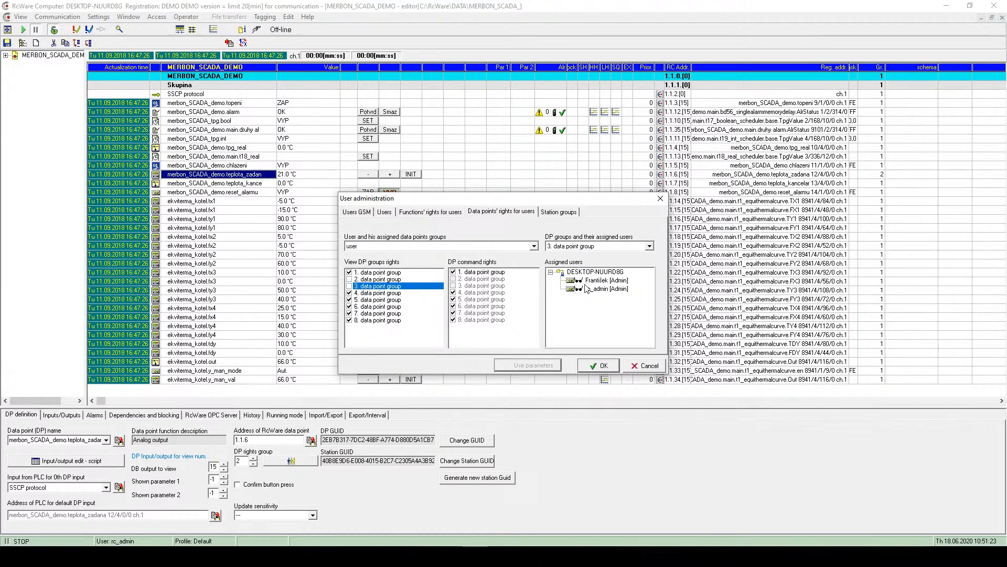
pyautogui.click(375, 280)
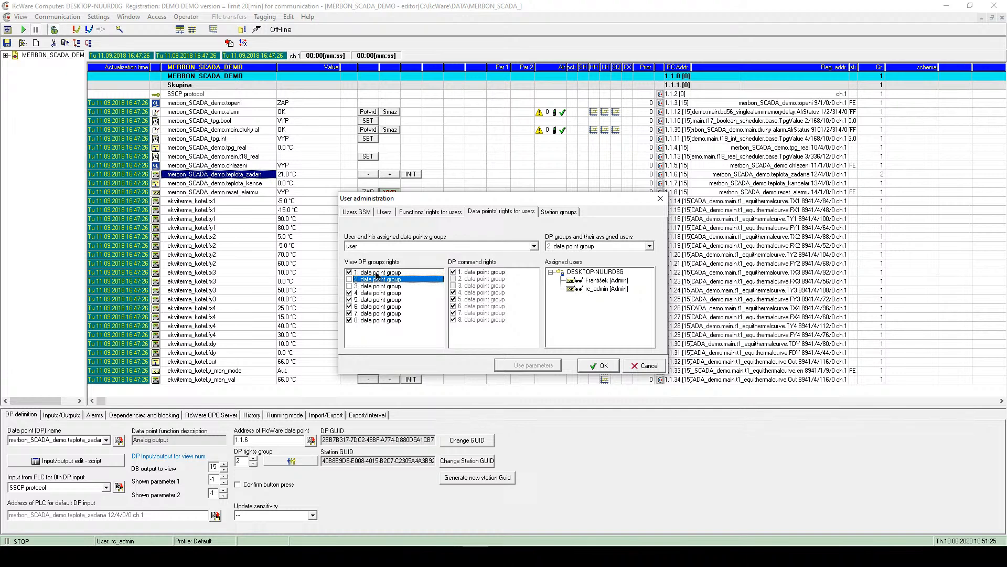
pyautogui.click(375, 273)
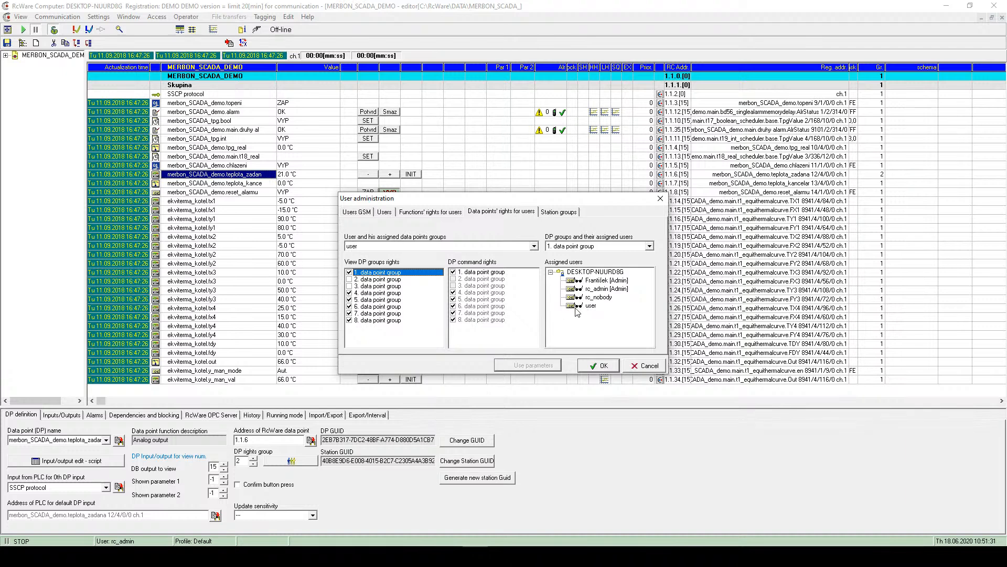
pyautogui.click(603, 366)
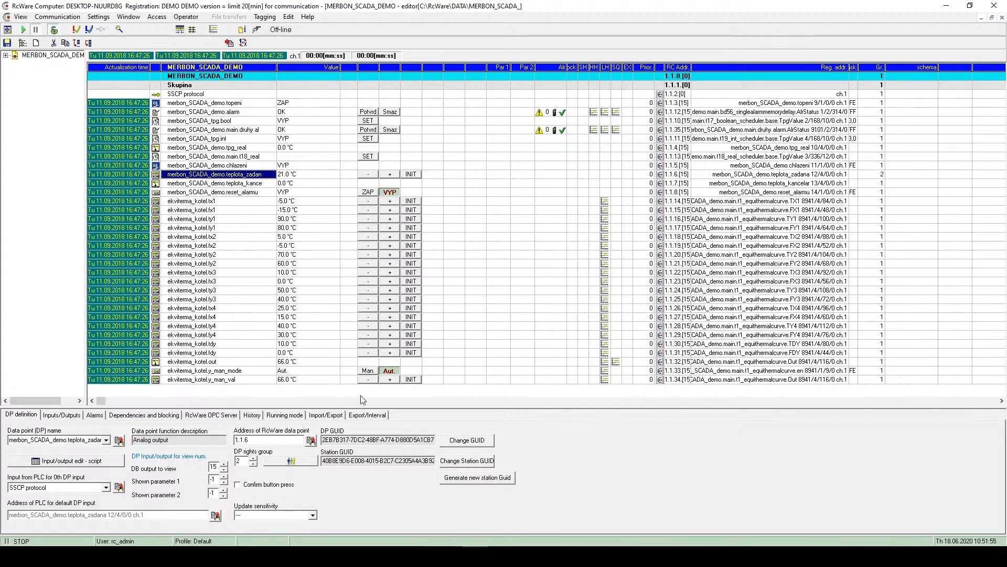
# Check the running mode settings, then review and save the 'user' account's web access rights
pyautogui.click(281, 419)
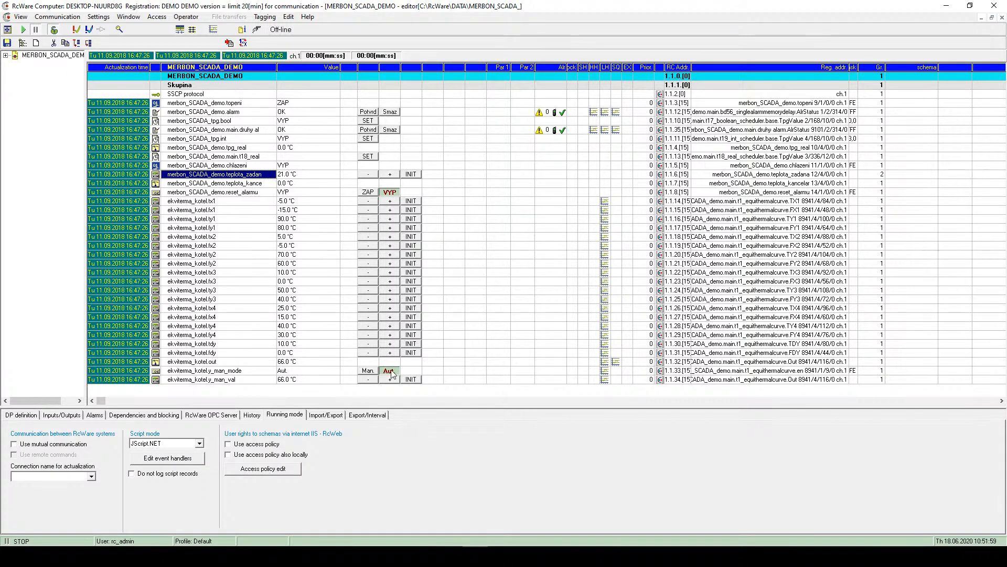
pyautogui.click(289, 412)
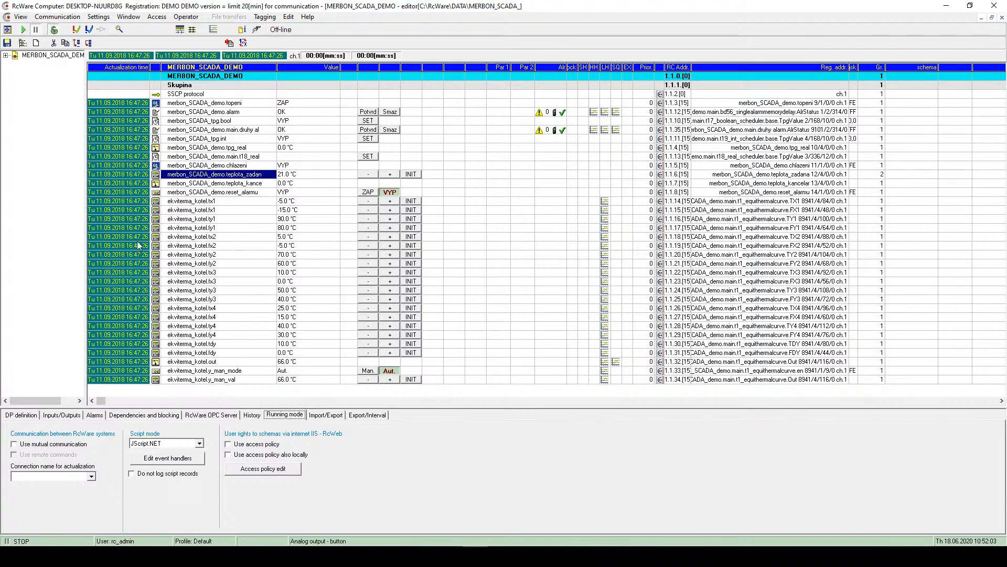
pyautogui.click(265, 468)
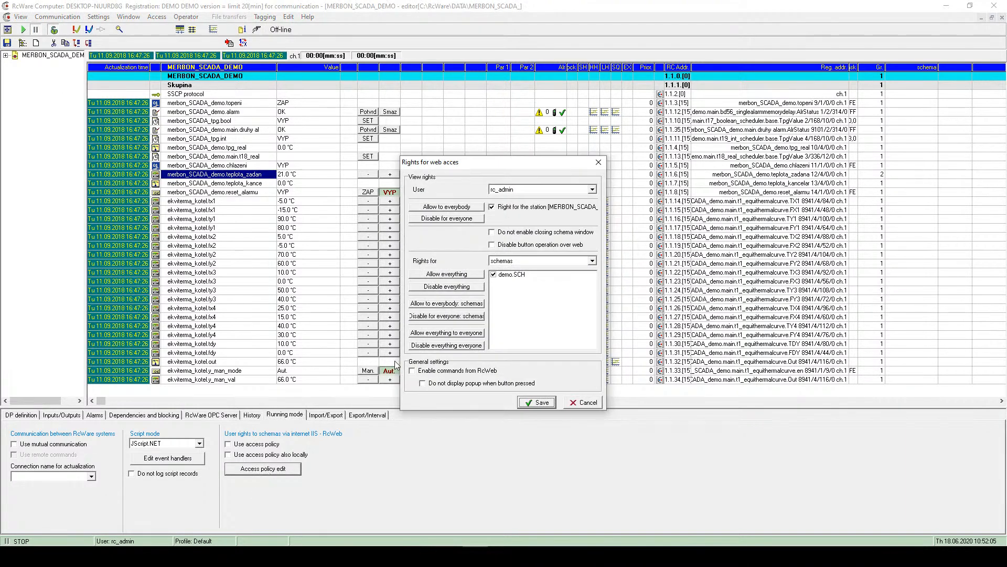
pyautogui.click(548, 189)
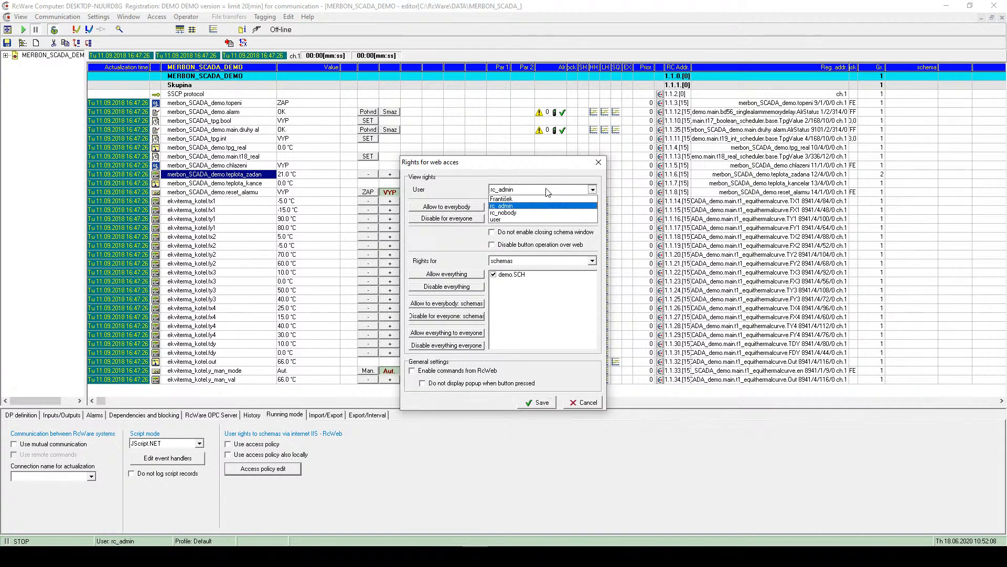
pyautogui.click(521, 214)
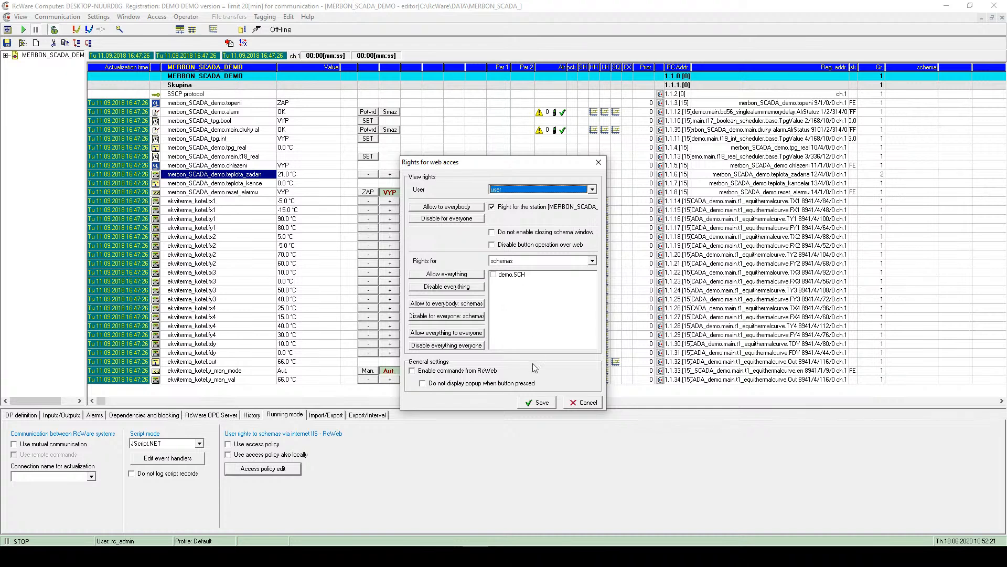
pyautogui.click(541, 404)
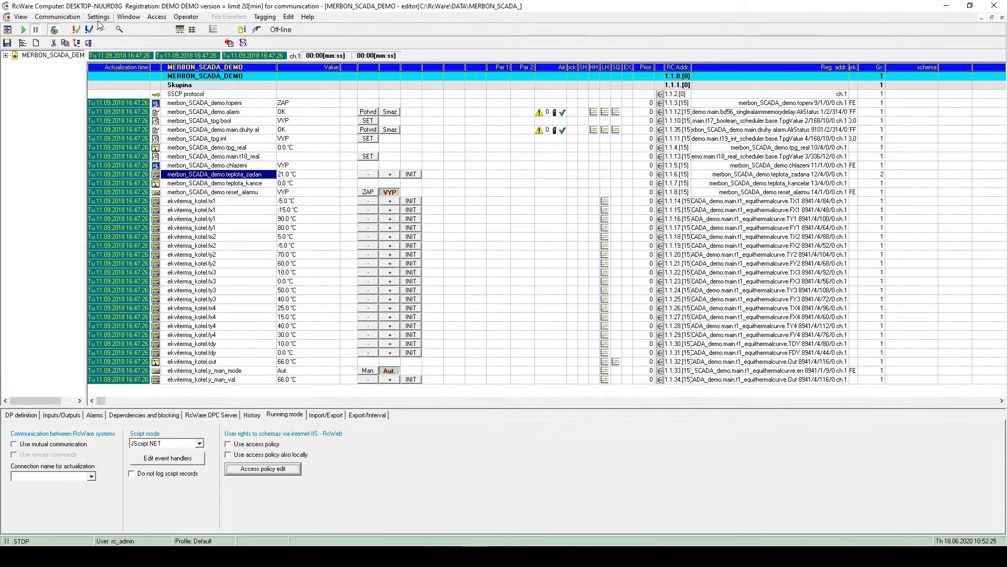
# Save the project, agreeing to check data points before saving
pyautogui.click(8, 43)
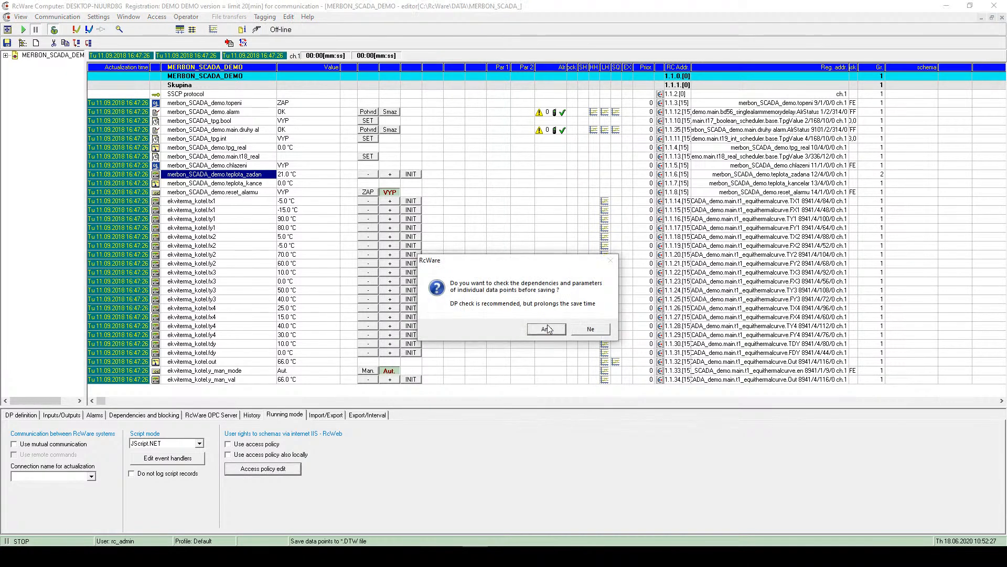
pyautogui.click(548, 329)
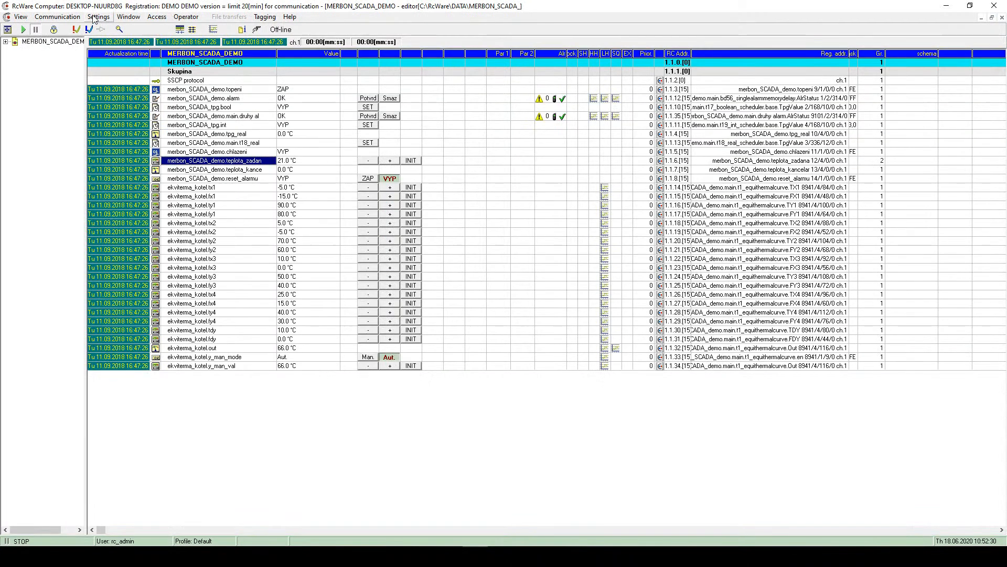
pyautogui.click(99, 17)
pyautogui.click(123, 92)
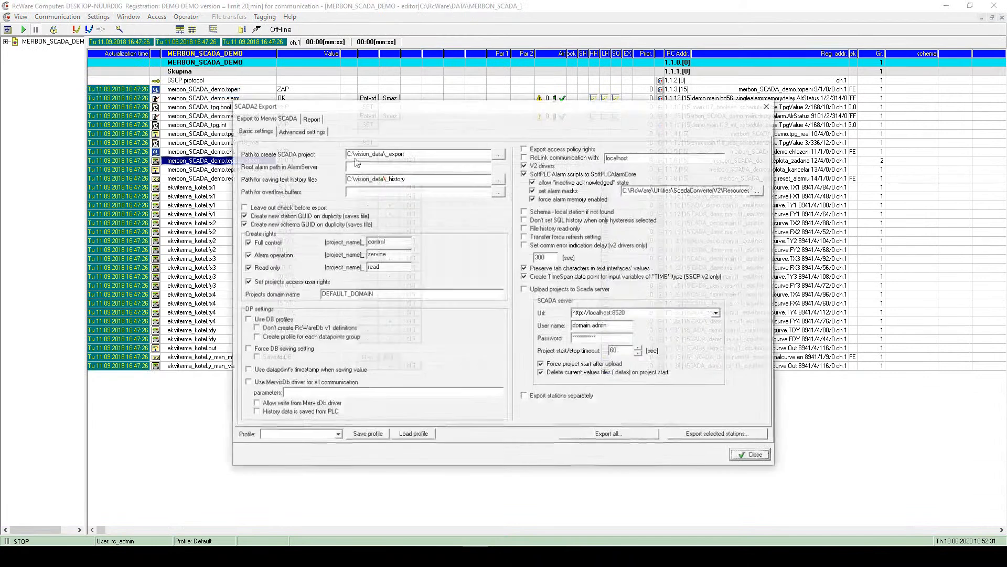
# Export only the MERBON_SCADA_DEMO station to C:\vision_data\_export and confirm completion
pyautogui.click(701, 438)
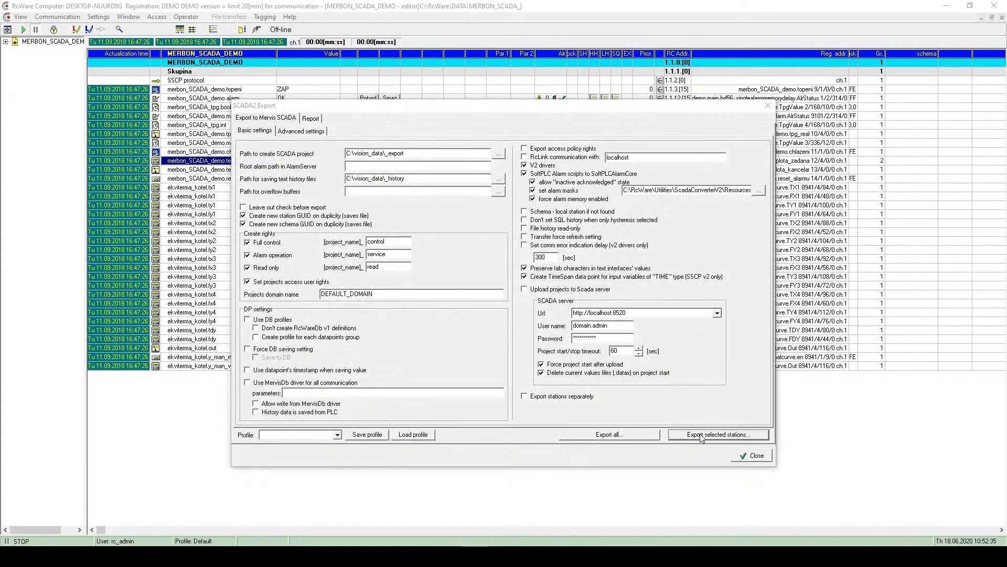
pyautogui.click(445, 242)
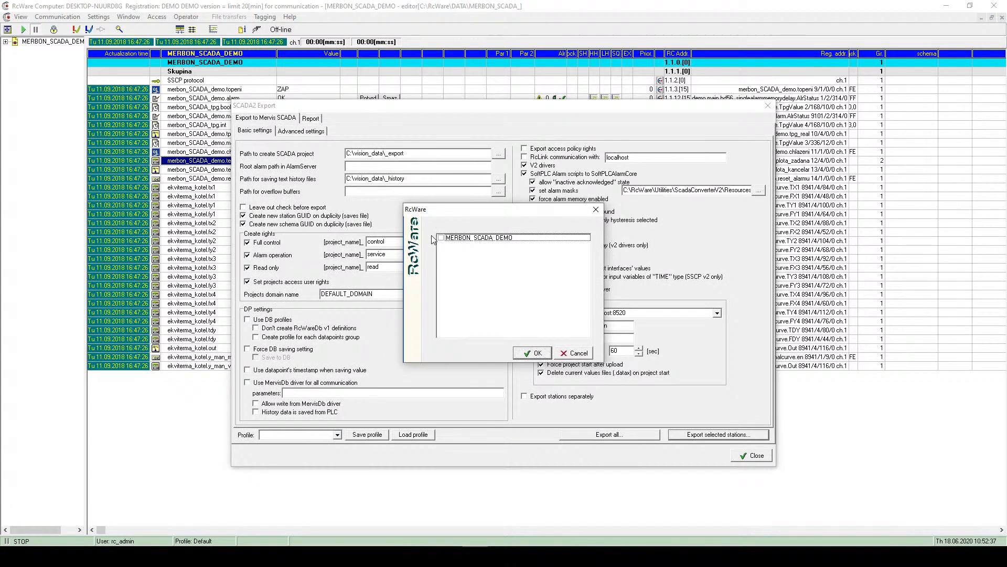
pyautogui.click(441, 238)
pyautogui.click(533, 353)
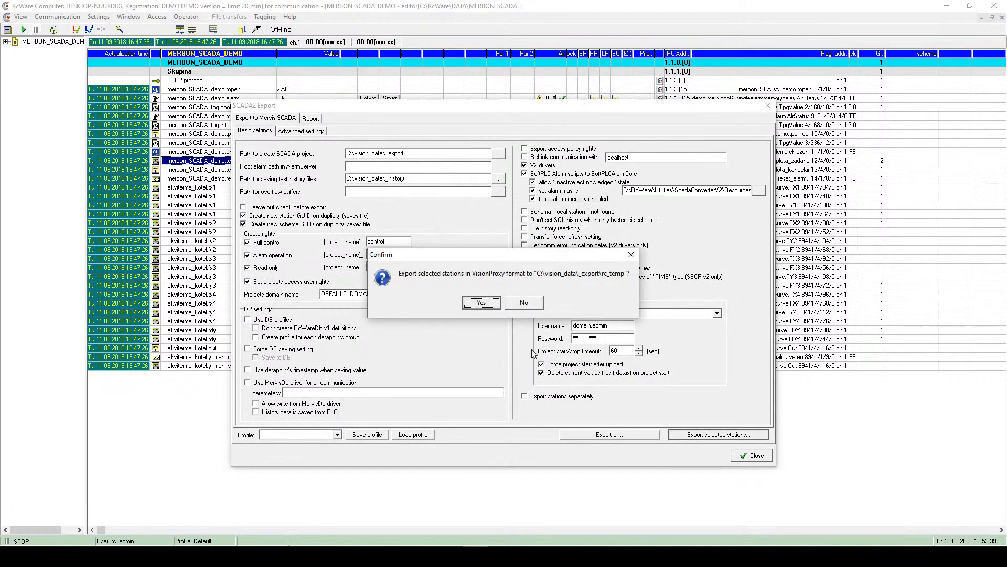
pyautogui.click(481, 302)
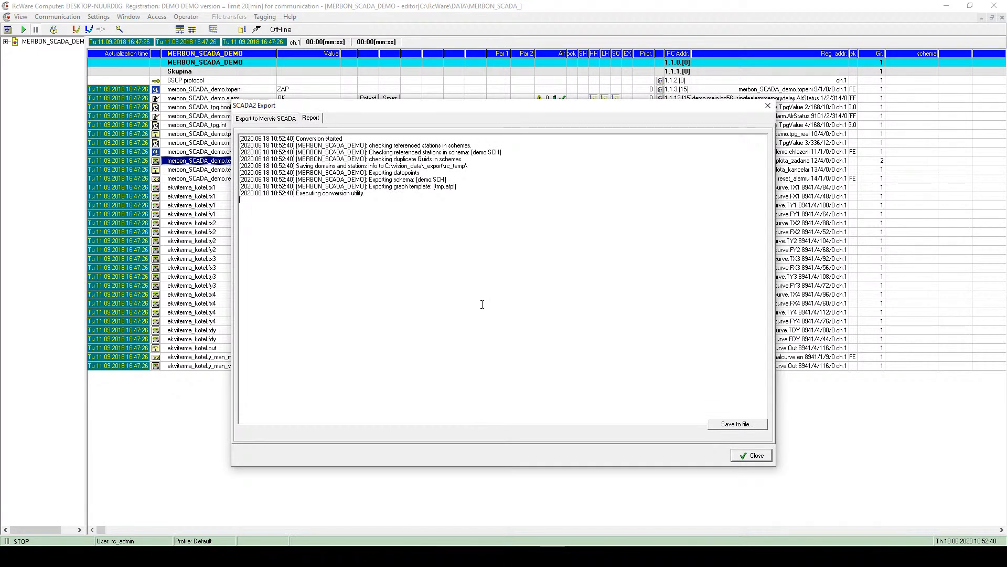
pyautogui.click(481, 303)
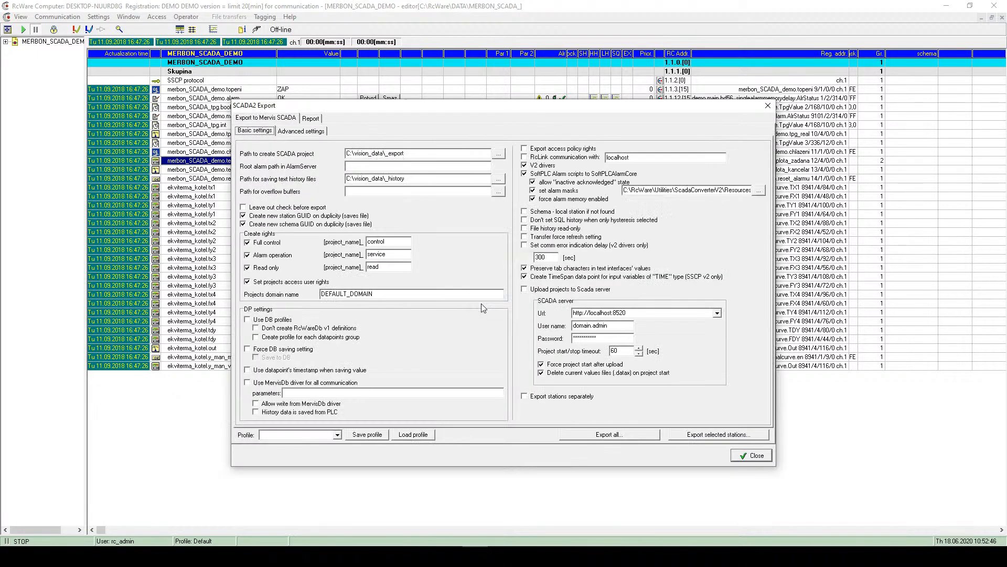
pyautogui.click(220, 556)
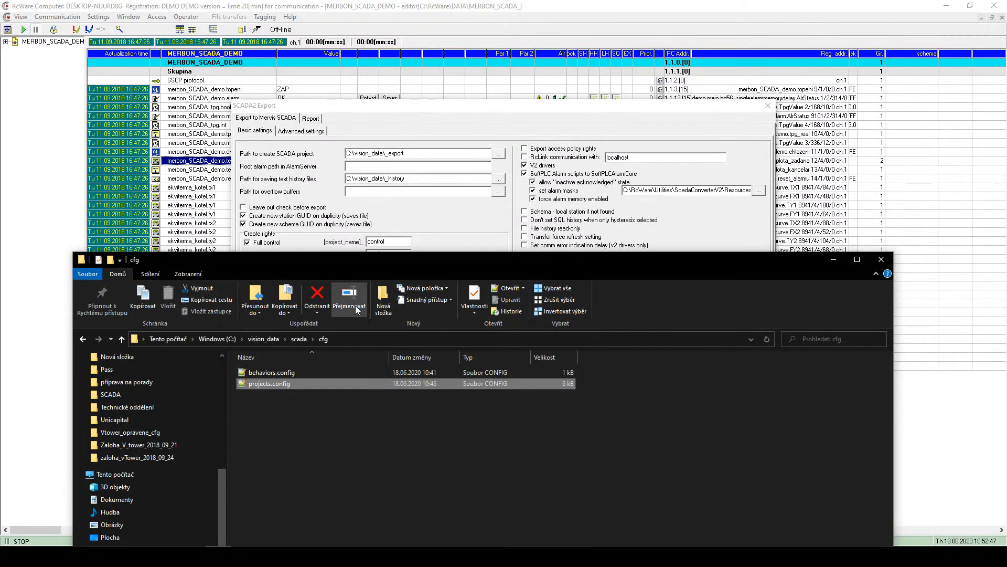
# Move up from the live scada folder and browse into C:\vision_data\_export\scada\cfg
pyautogui.moveTo(354, 261); pyautogui.dragTo(376, 143)
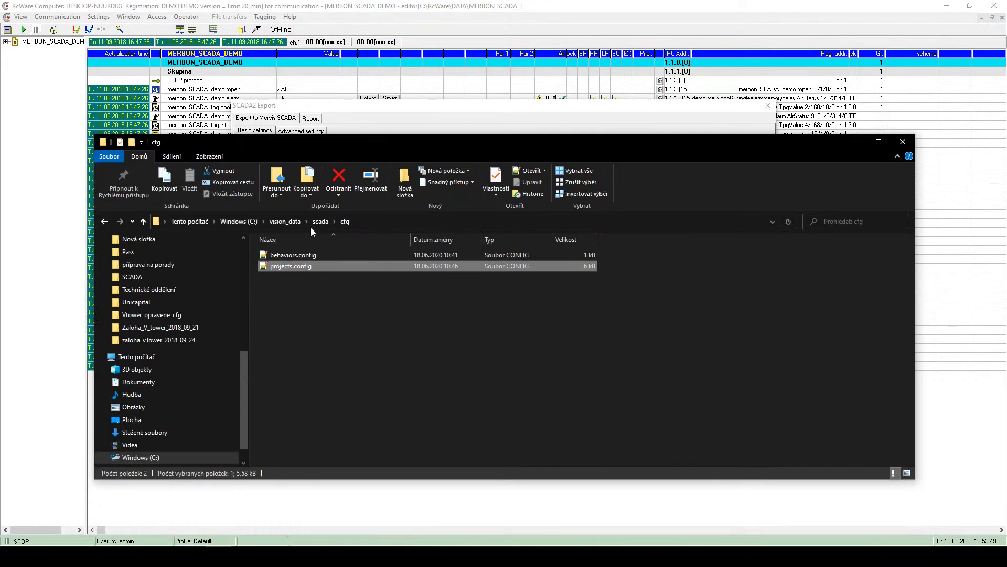
pyautogui.click(313, 225)
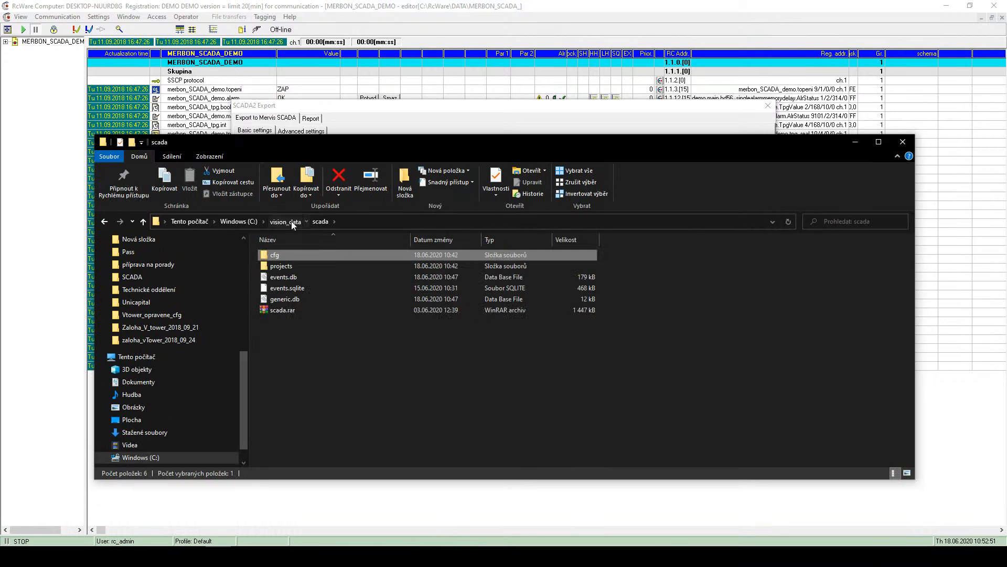
pyautogui.click(293, 225)
pyautogui.doubleClick(286, 255)
pyautogui.doubleClick(285, 266)
pyautogui.doubleClick(286, 266)
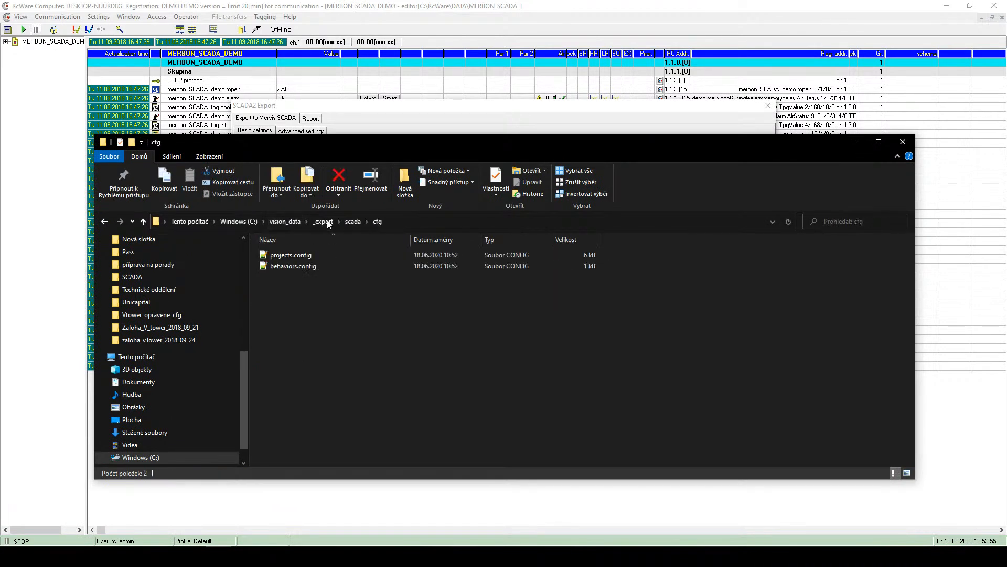
# Go to _export\scada\projects\<project GUID>\schemas and open schemas.config in Notepad++
pyautogui.click(325, 223)
pyautogui.doubleClick(268, 266)
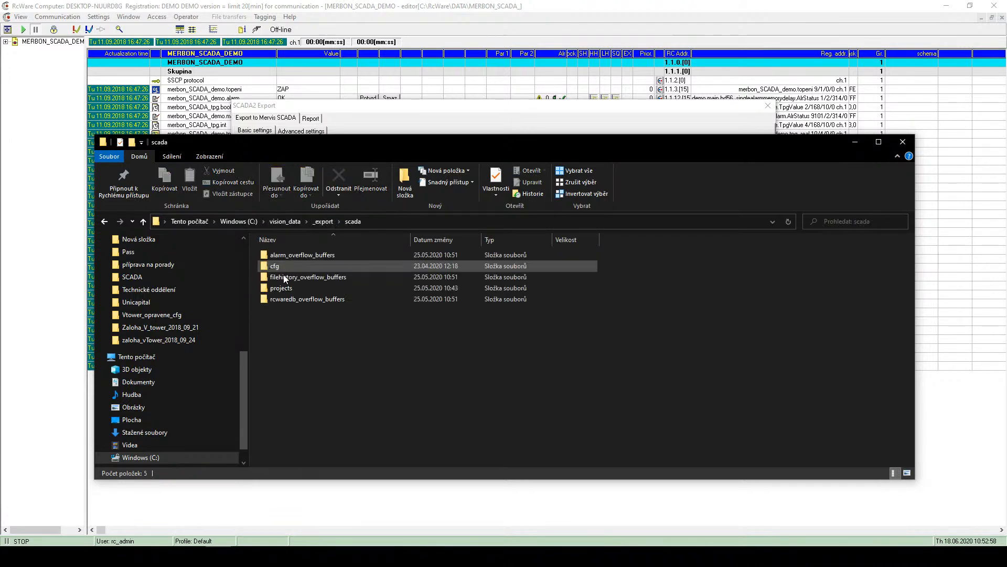
pyautogui.doubleClick(301, 289)
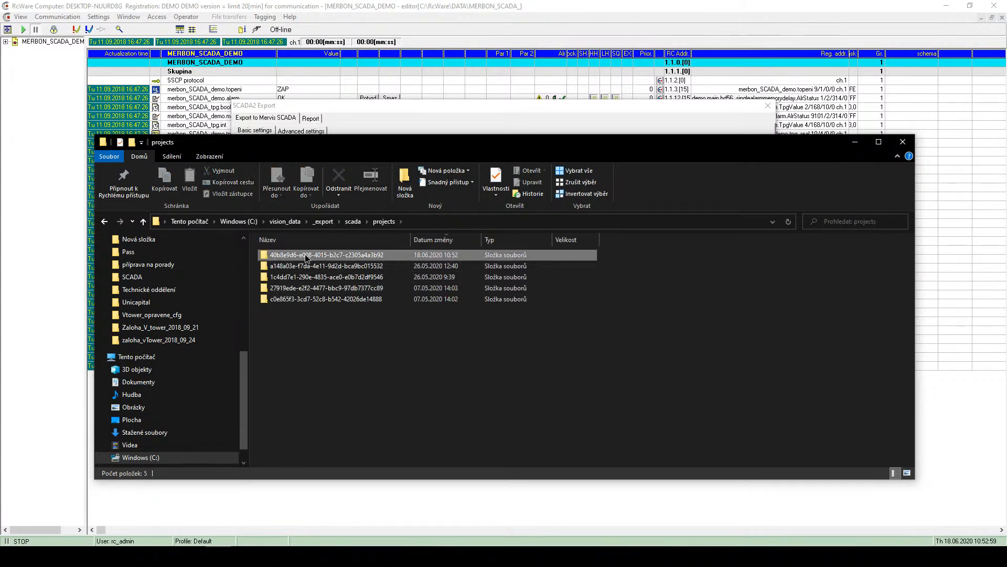
pyautogui.doubleClick(307, 256)
pyautogui.doubleClick(303, 266)
pyautogui.click(308, 288)
pyautogui.doubleClick(308, 288)
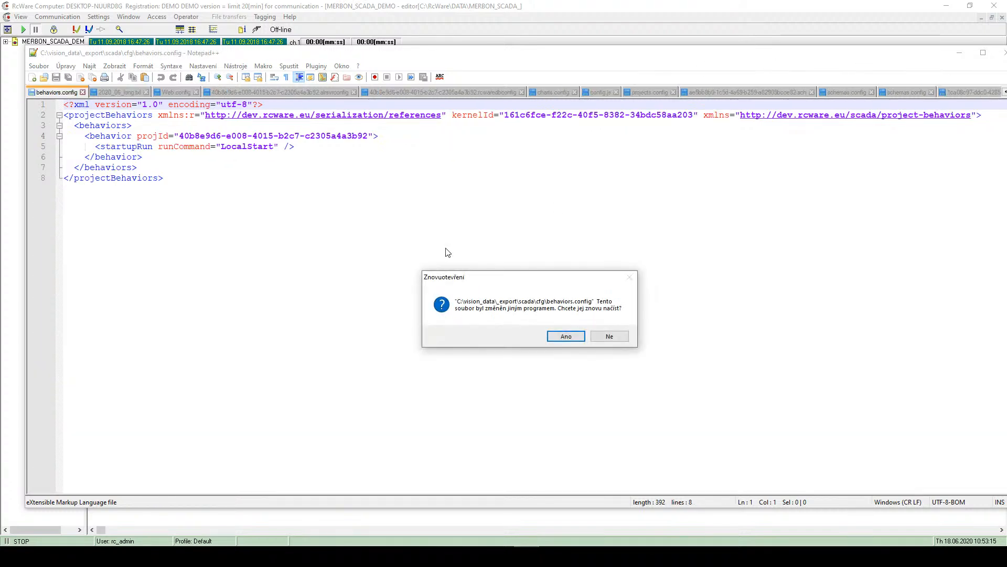
# Decline reloading behaviors.config and projects.config, then scroll through the open file
pyautogui.click(610, 338)
pyautogui.click(610, 338)
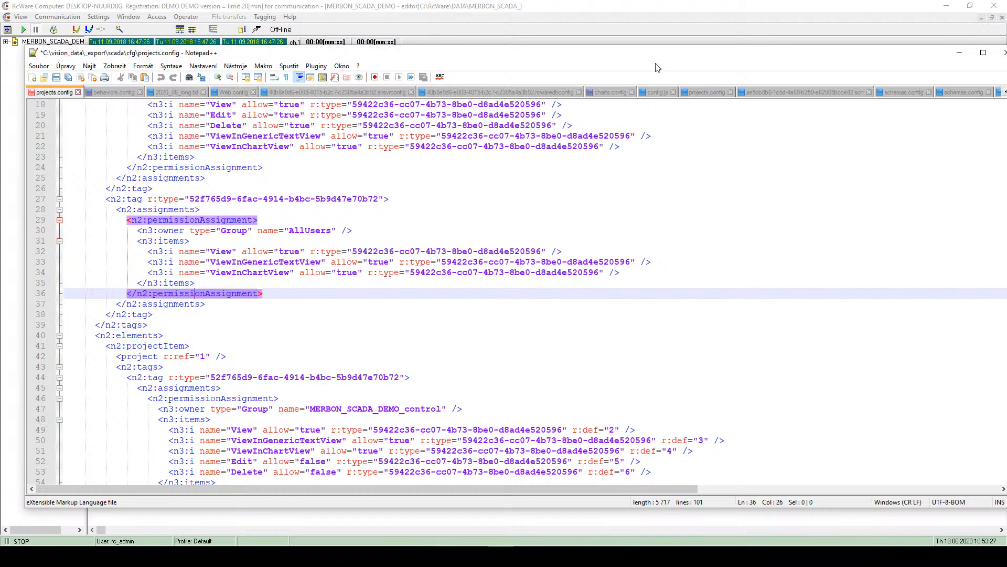
pyautogui.moveTo(659, 57); pyautogui.dragTo(550, 53)
pyautogui.scroll(-9, 431, 292)
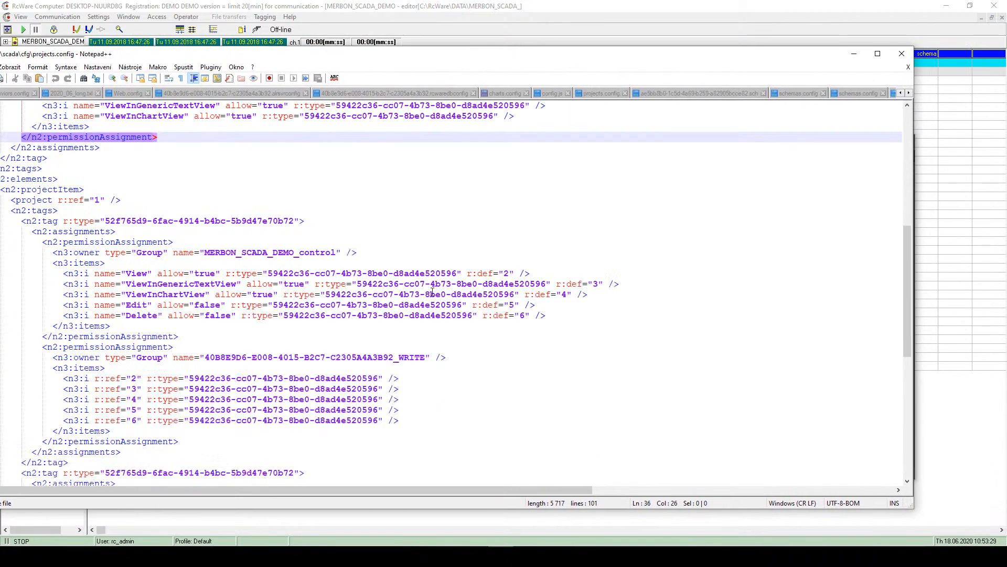
pyautogui.scroll(-7, 431, 291)
pyautogui.scroll(4, 327, 299)
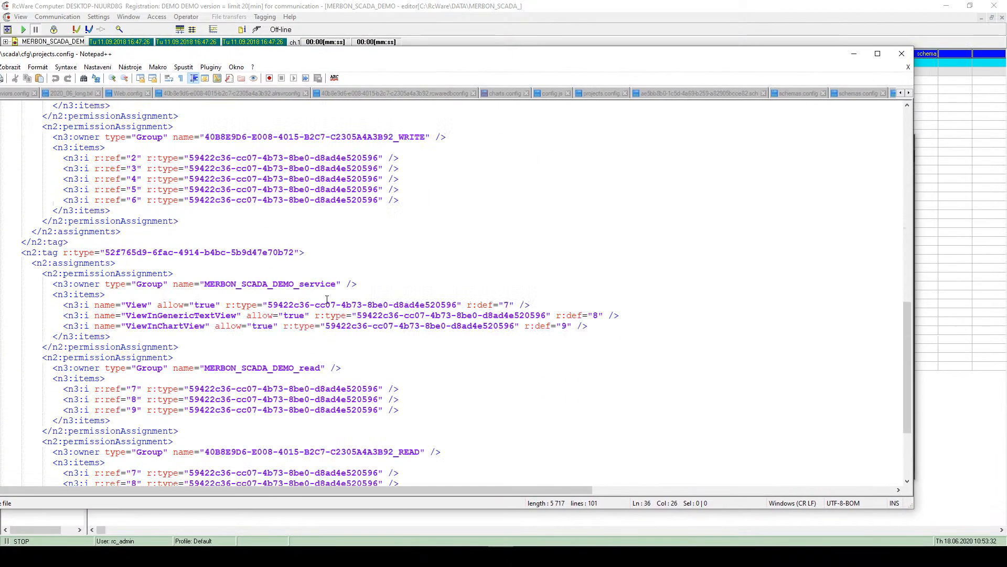
pyautogui.scroll(15, 365, 270)
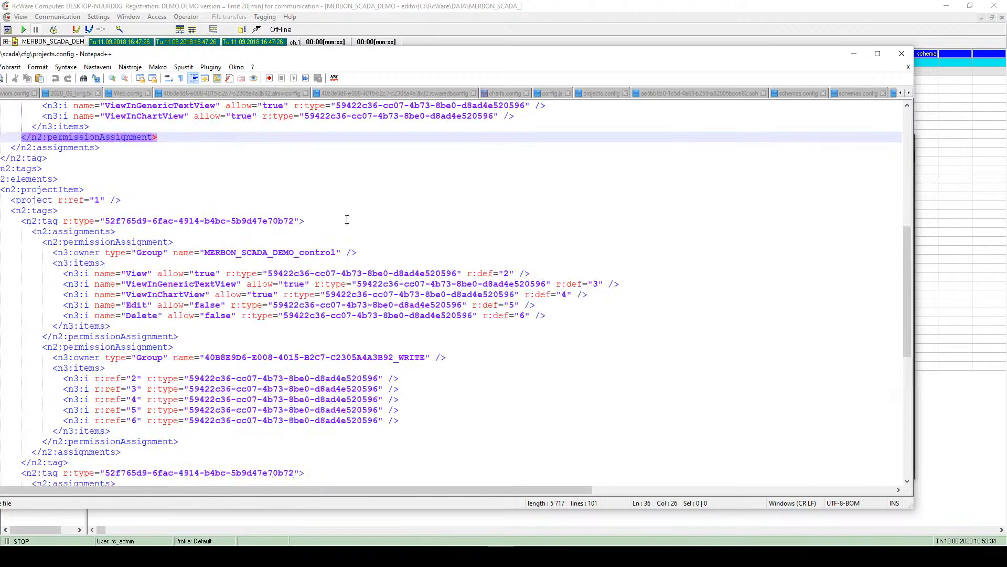
# Close Notepad++, discarding changes to all three open files
pyautogui.click(902, 53)
pyautogui.click(526, 313)
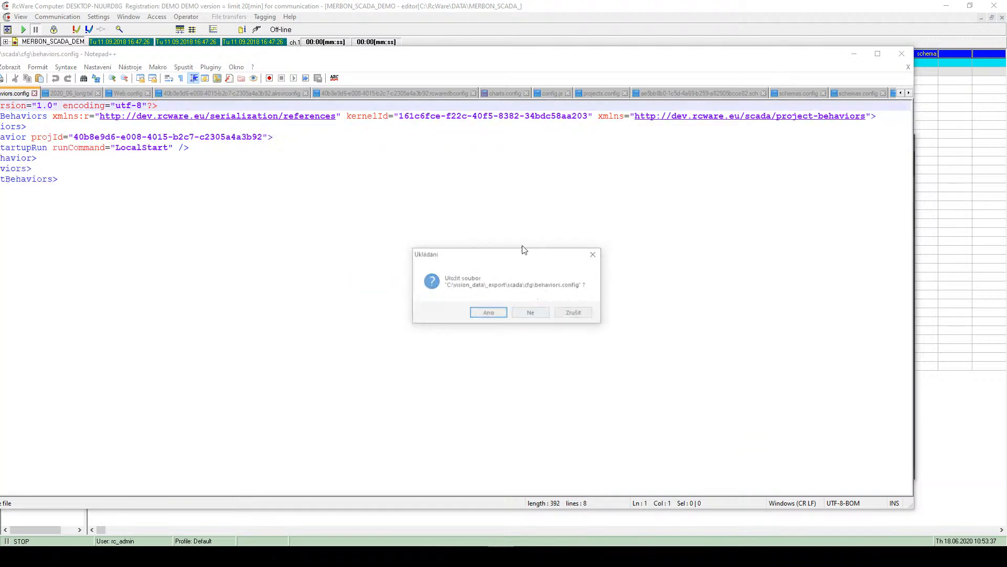
pyautogui.click(530, 312)
pyautogui.click(534, 313)
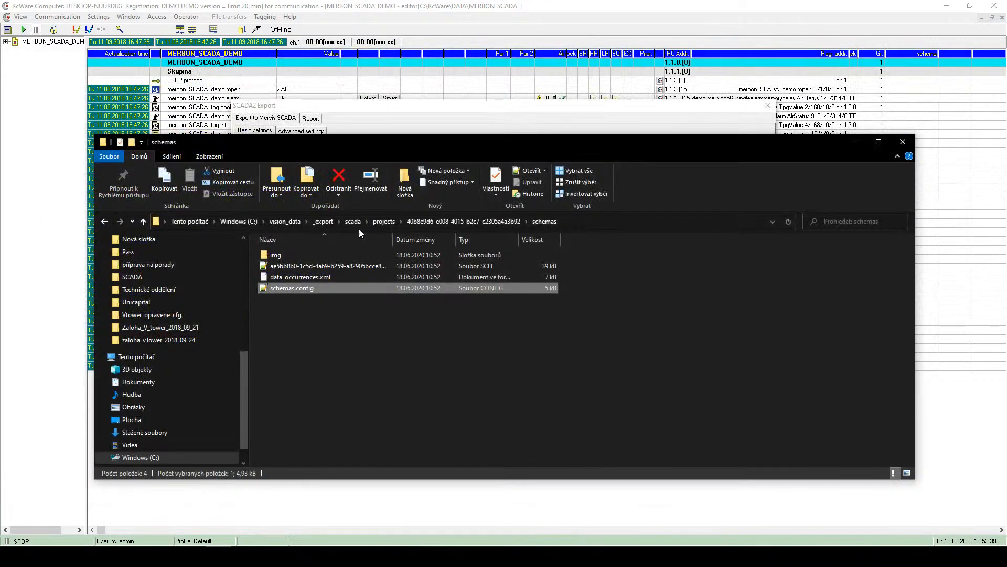
# Browse back to _export\scada\cfg and briefly view behaviors.config in Notepad++
pyautogui.click(473, 221)
pyautogui.click(379, 221)
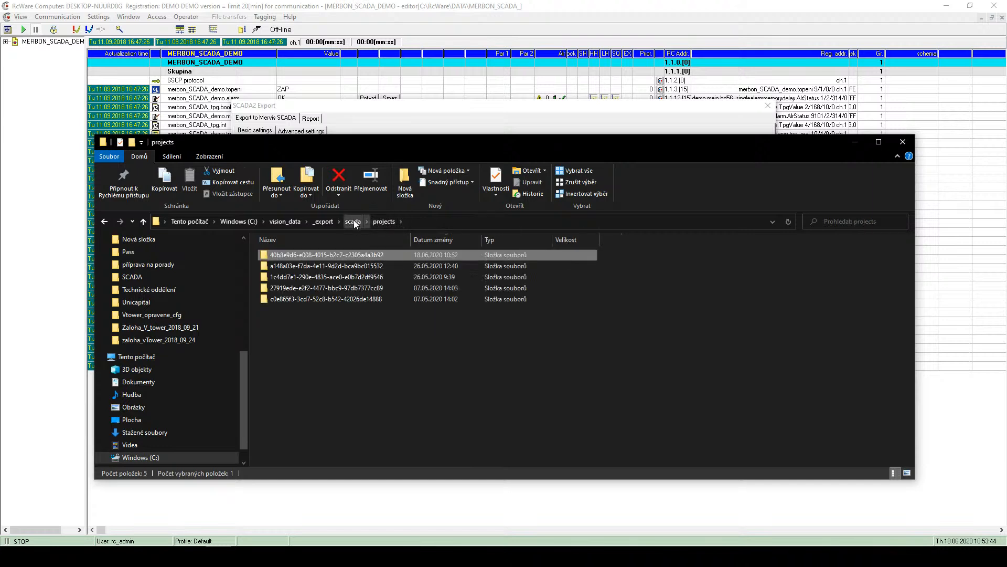
pyautogui.click(353, 222)
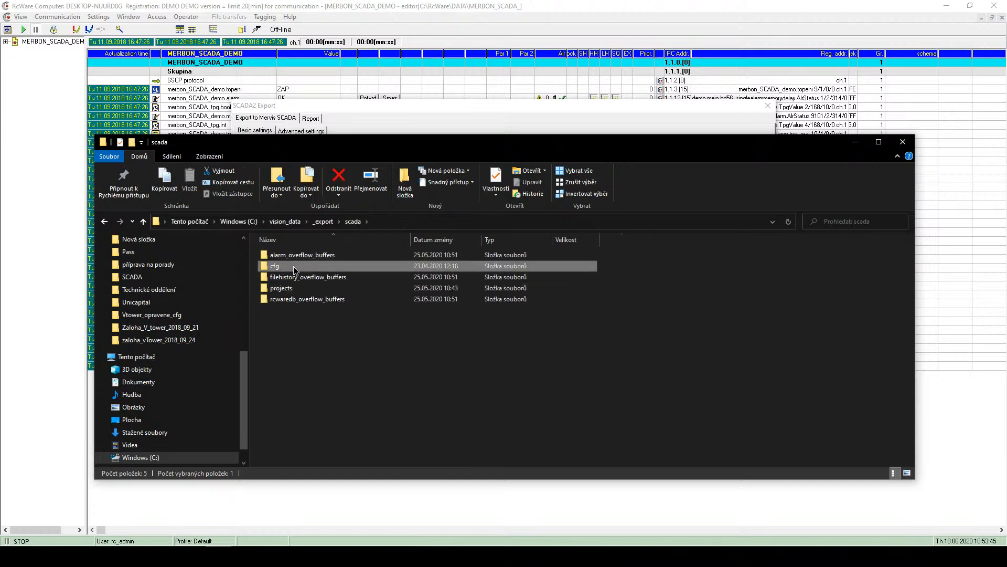
pyautogui.doubleClick(294, 266)
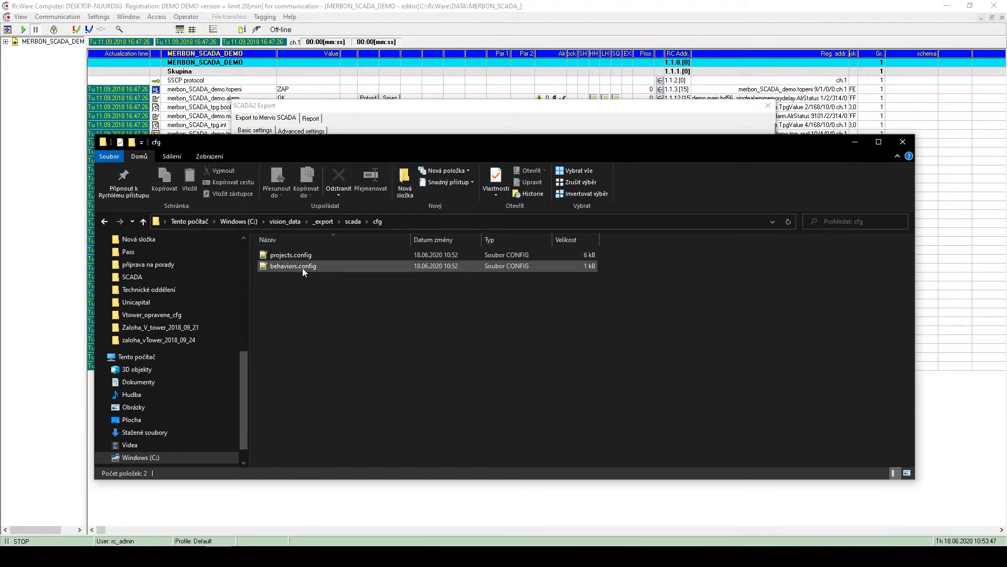
pyautogui.doubleClick(293, 267)
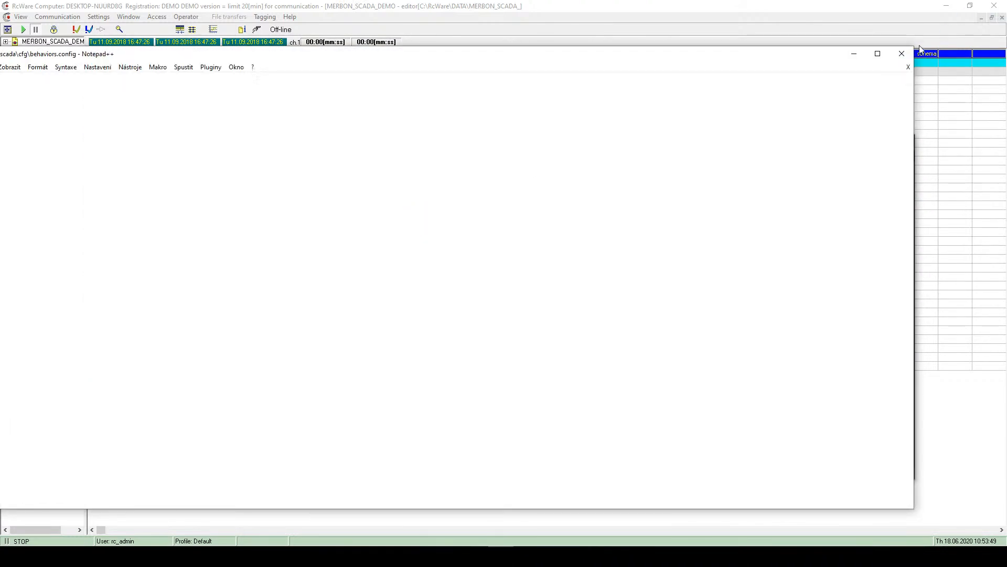
pyautogui.click(907, 54)
# Open the exported projects.config and scroll through its permission blocks
pyautogui.doubleClick(350, 256)
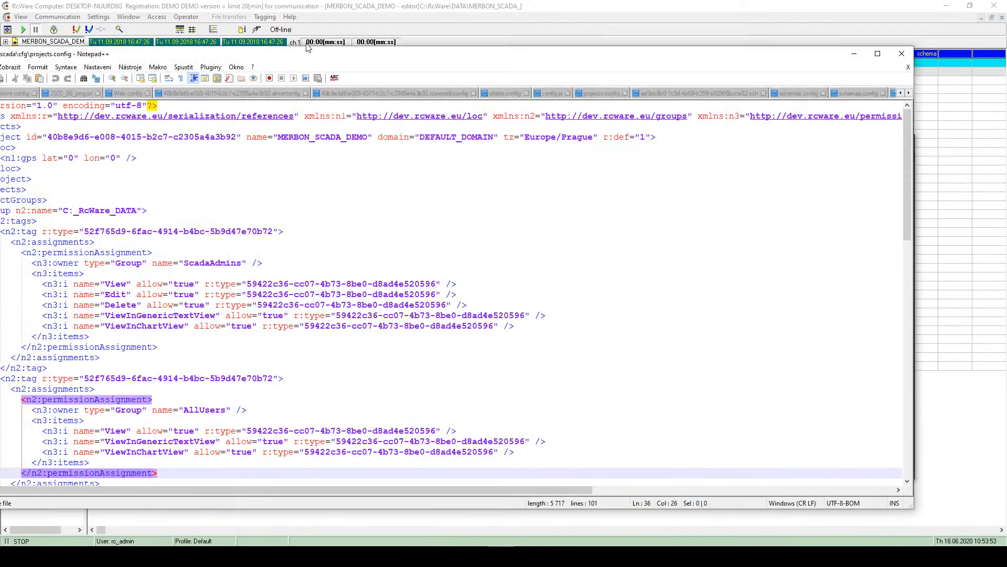
pyautogui.moveTo(318, 57); pyautogui.dragTo(416, 55)
pyautogui.scroll(-16, 342, 289)
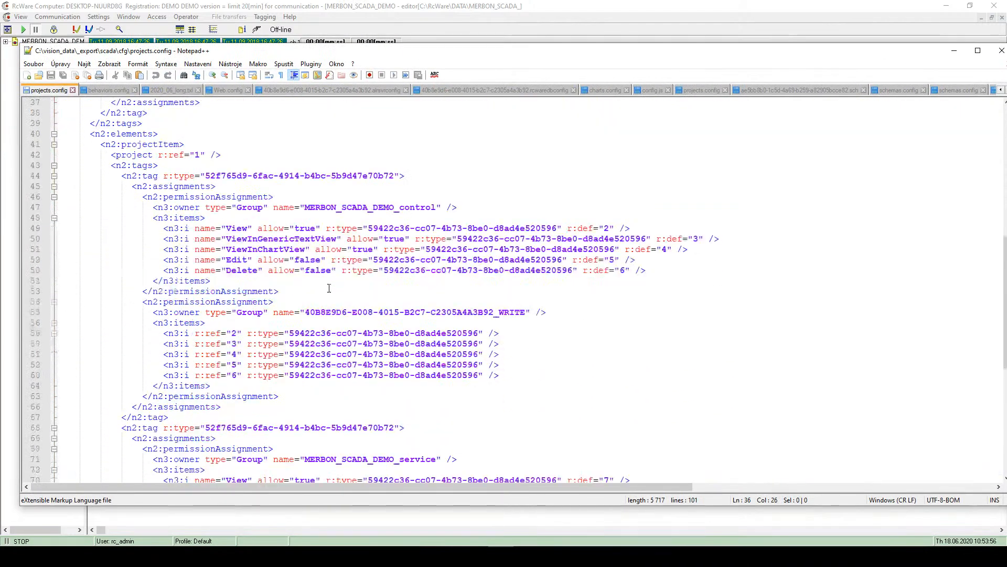
pyautogui.scroll(-4, 342, 289)
pyautogui.scroll(-2, 377, 320)
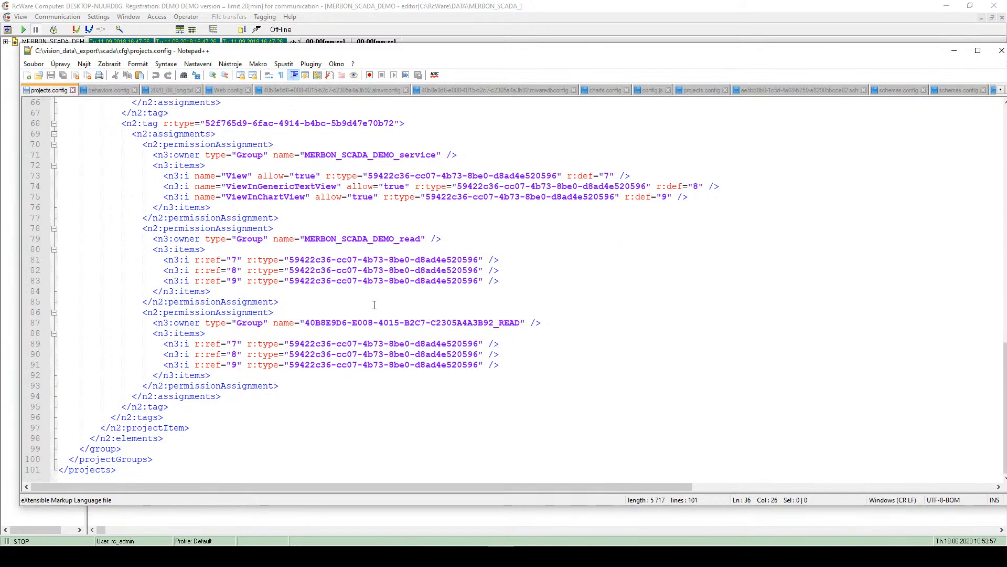
pyautogui.scroll(20, 359, 237)
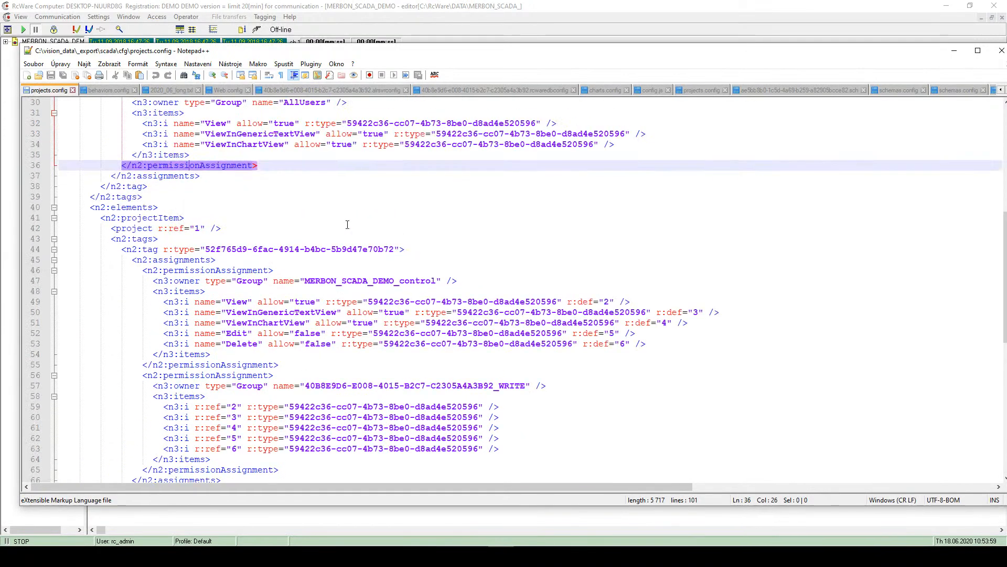
pyautogui.scroll(1, 435, 218)
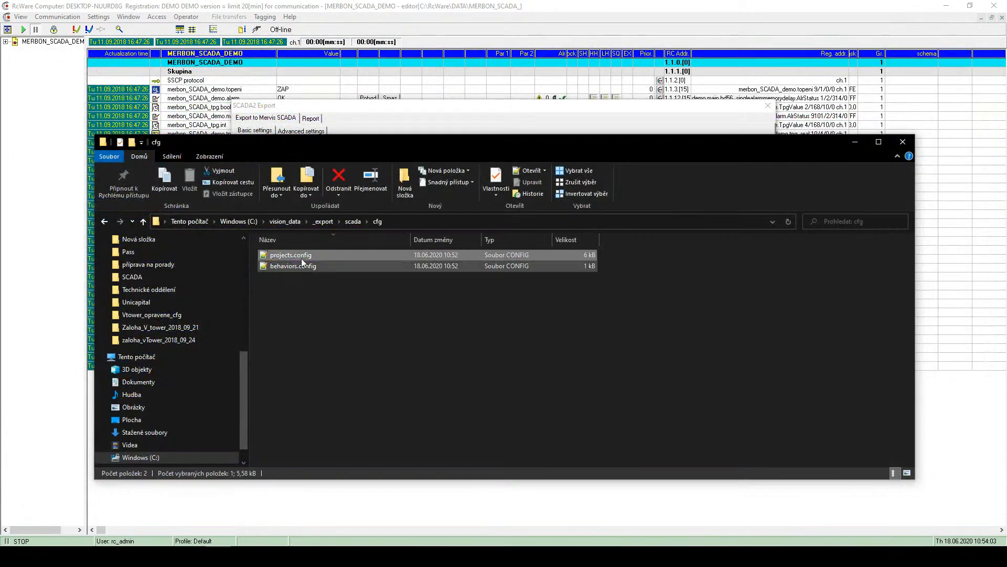
# Copy the exported projects folder and go to the live C:\vision_data\scada folder
pyautogui.click(352, 221)
pyautogui.rightClick(285, 287)
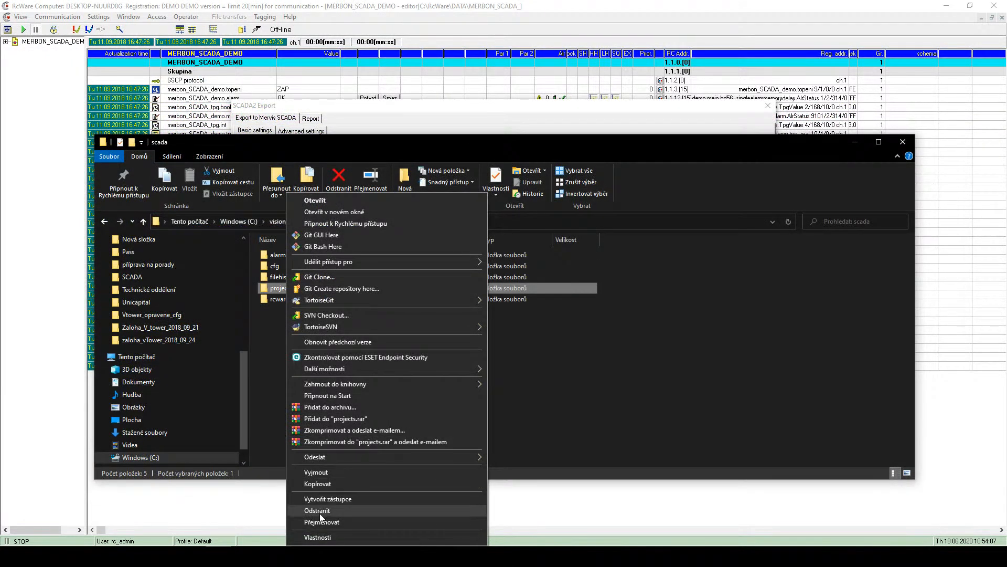
pyautogui.click(328, 485)
pyautogui.click(280, 222)
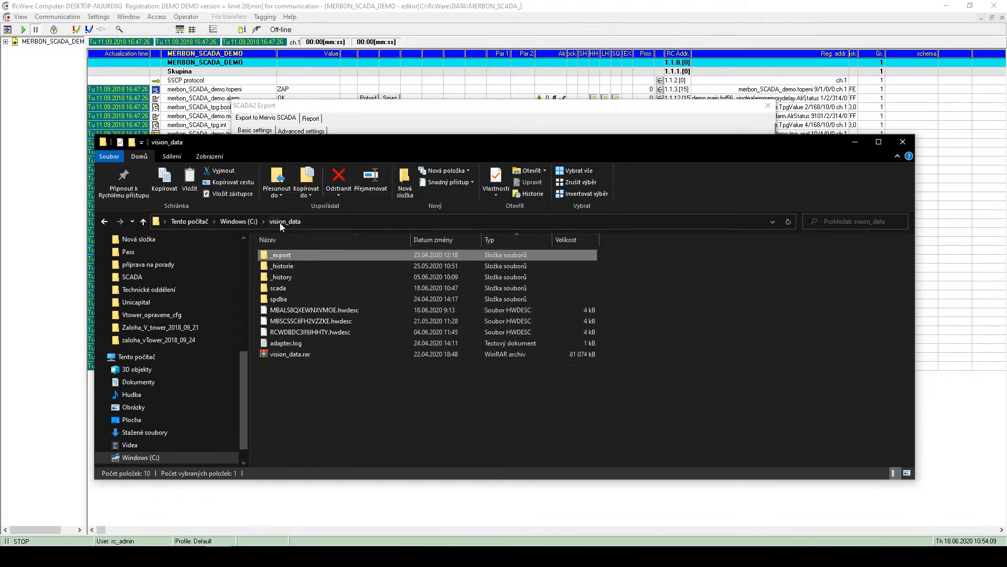
pyautogui.doubleClick(286, 289)
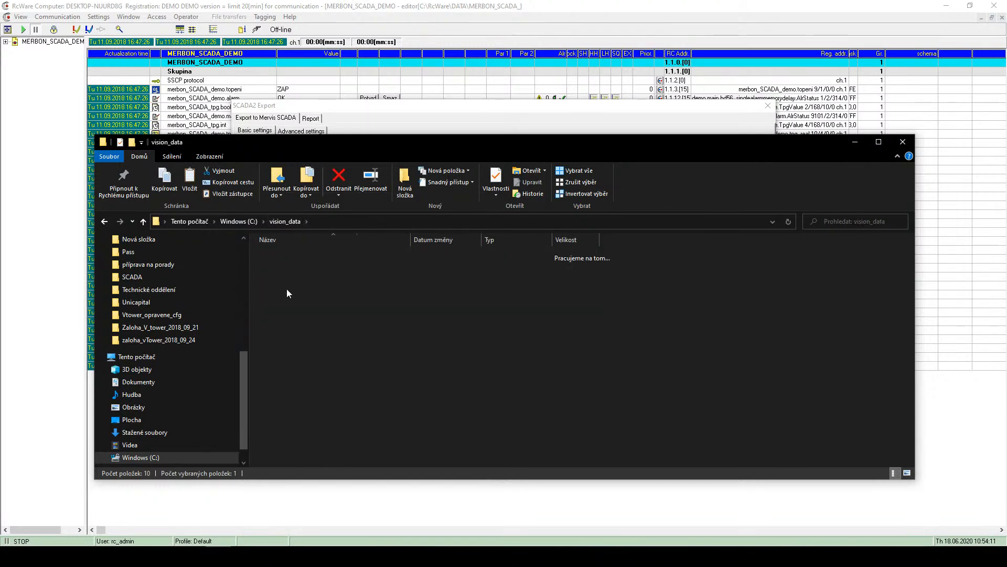
# Restart the Merbon SCADA service, then replace the live projects folder with the copied one
pyautogui.click(321, 556)
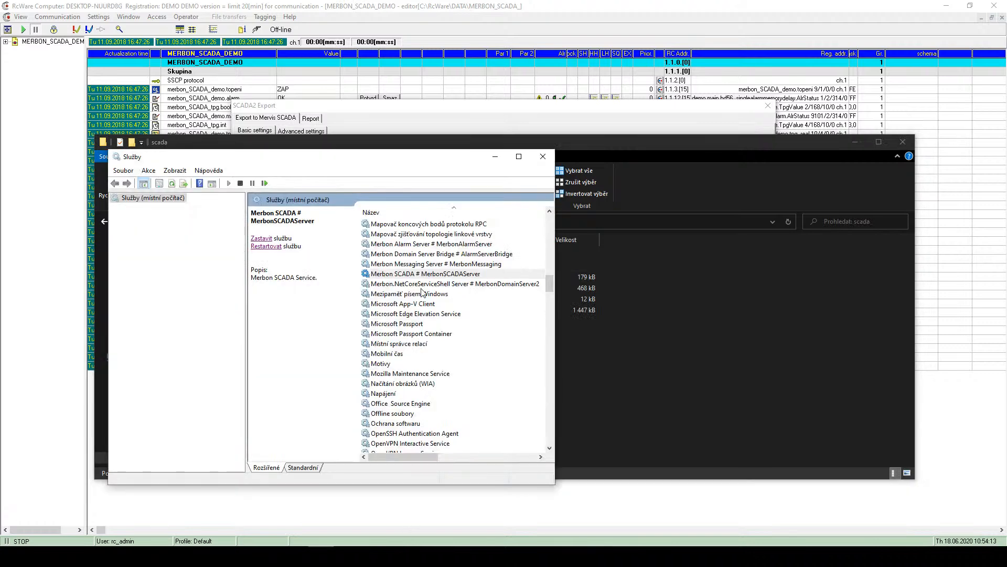
pyautogui.click(264, 247)
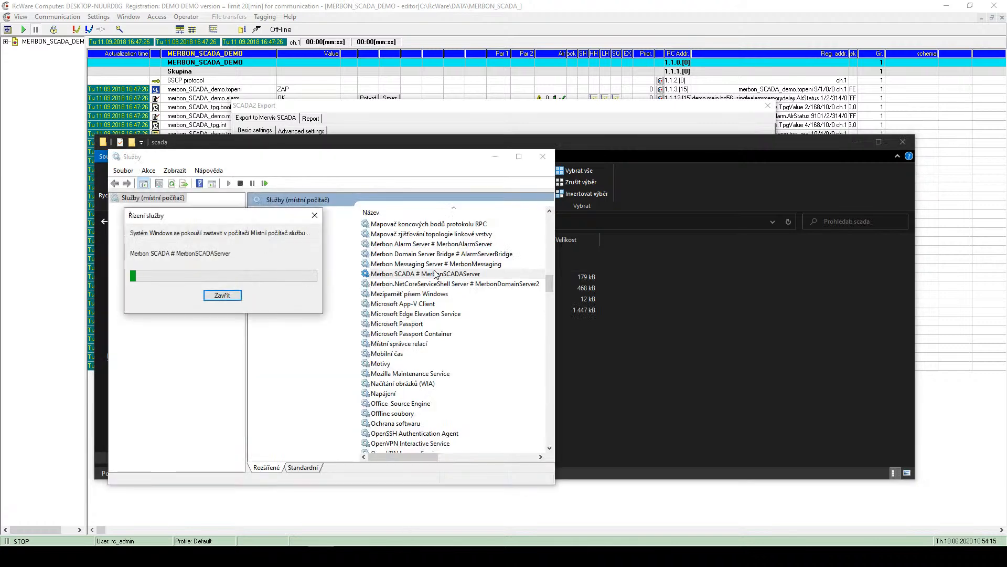
pyautogui.click(698, 404)
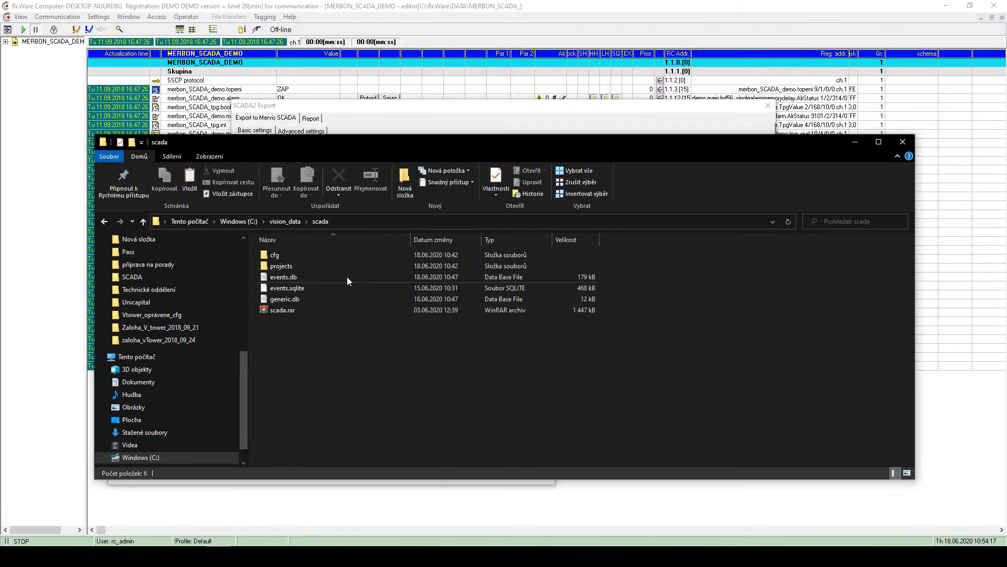
pyautogui.click(299, 266)
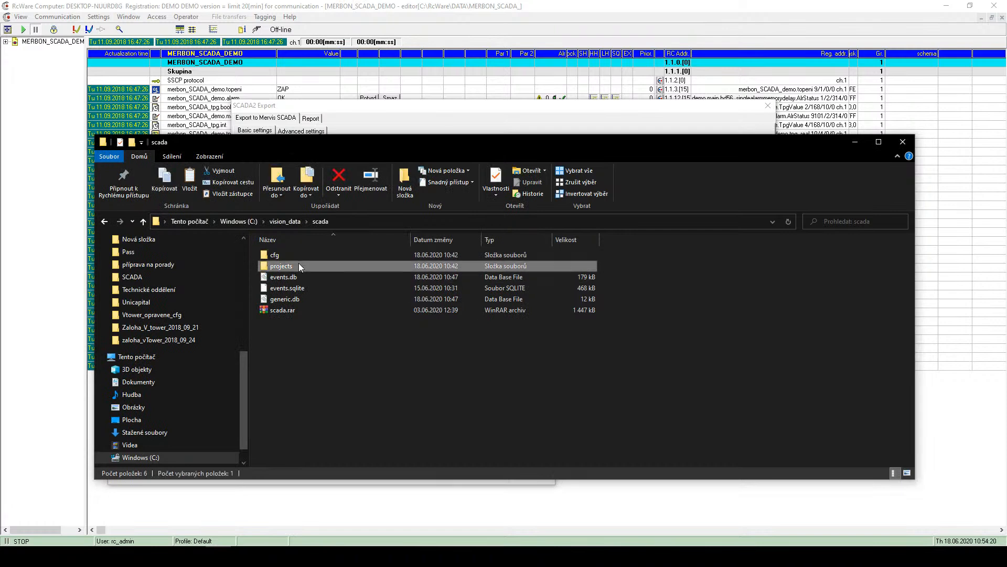
pyautogui.press('Delete')
pyautogui.rightClick(316, 348)
pyautogui.click(365, 178)
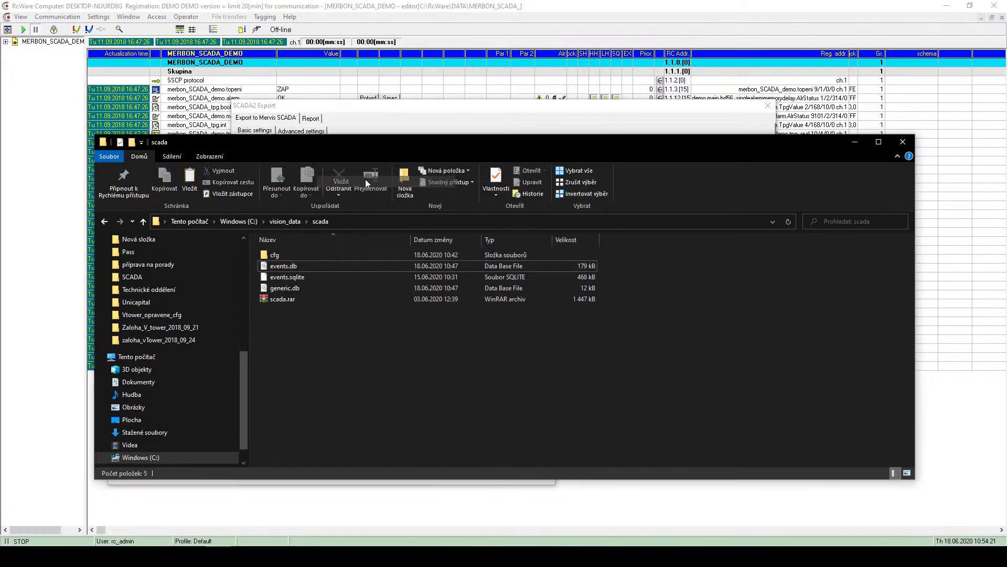
# Open the live cfg\projects.config in Notepad++
pyautogui.click(286, 256)
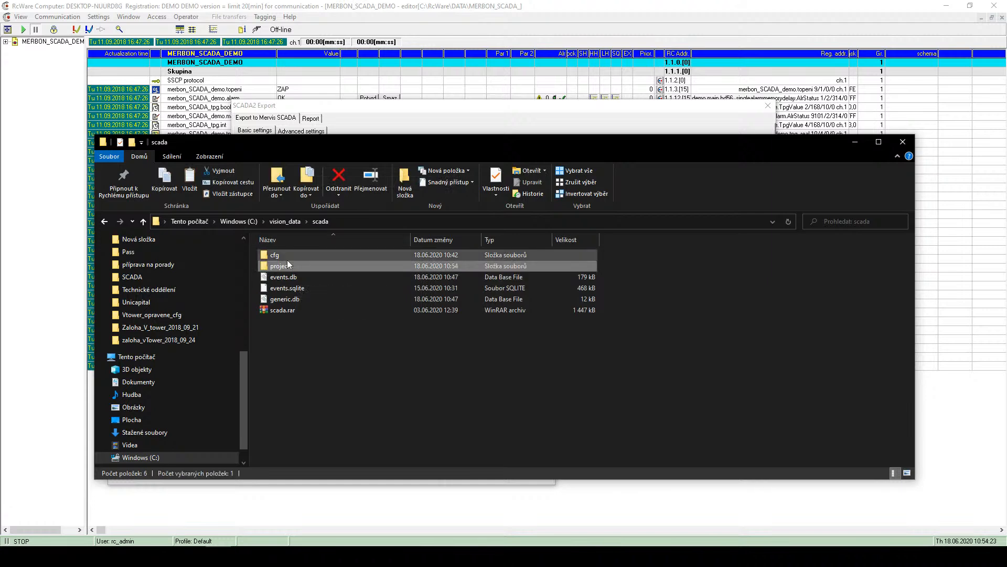
pyautogui.doubleClick(283, 254)
pyautogui.click(291, 267)
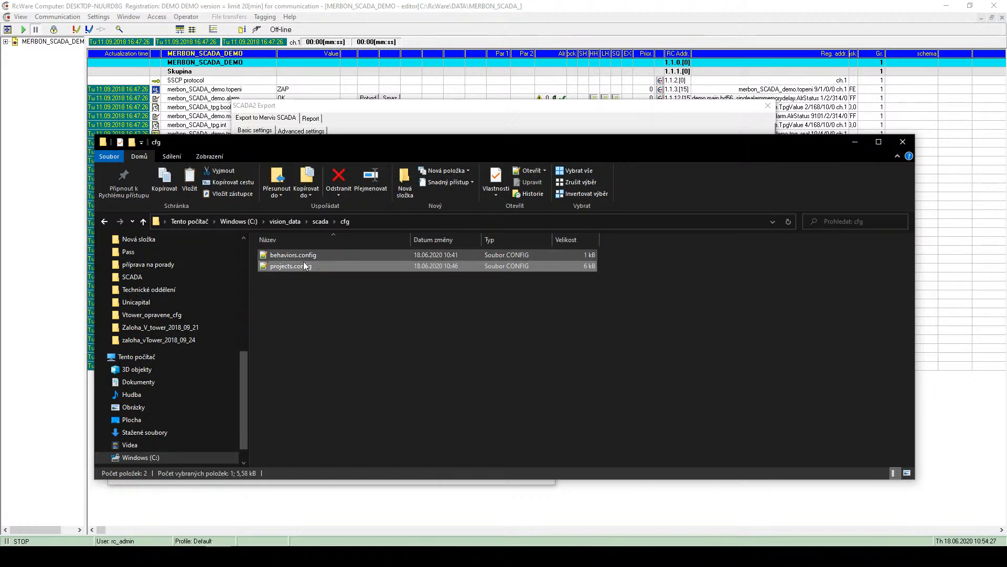
pyautogui.doubleClick(291, 266)
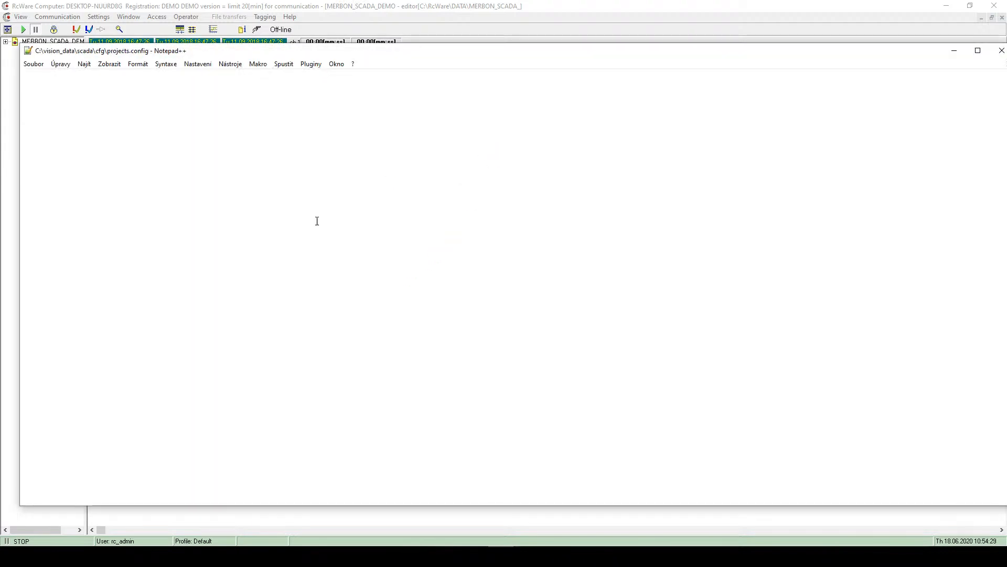
pyautogui.scroll(4, 328, 206)
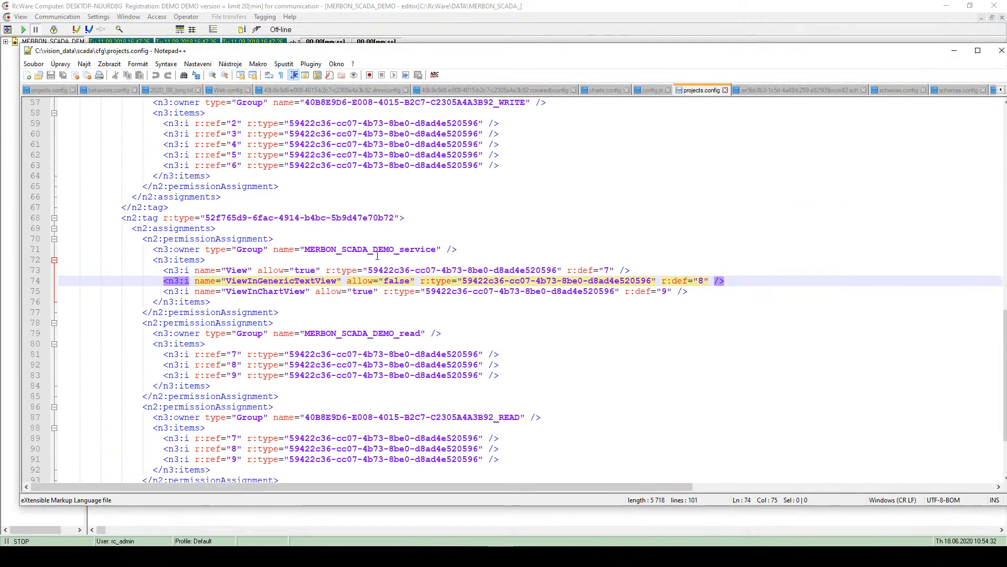
pyautogui.scroll(5, 372, 255)
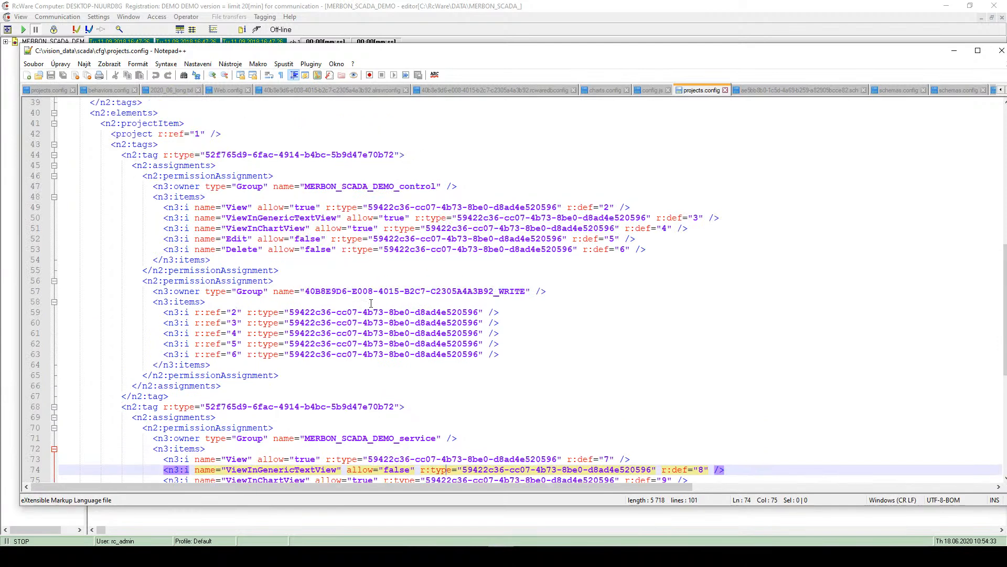
pyautogui.scroll(-4, 371, 303)
pyautogui.scroll(-3, 335, 305)
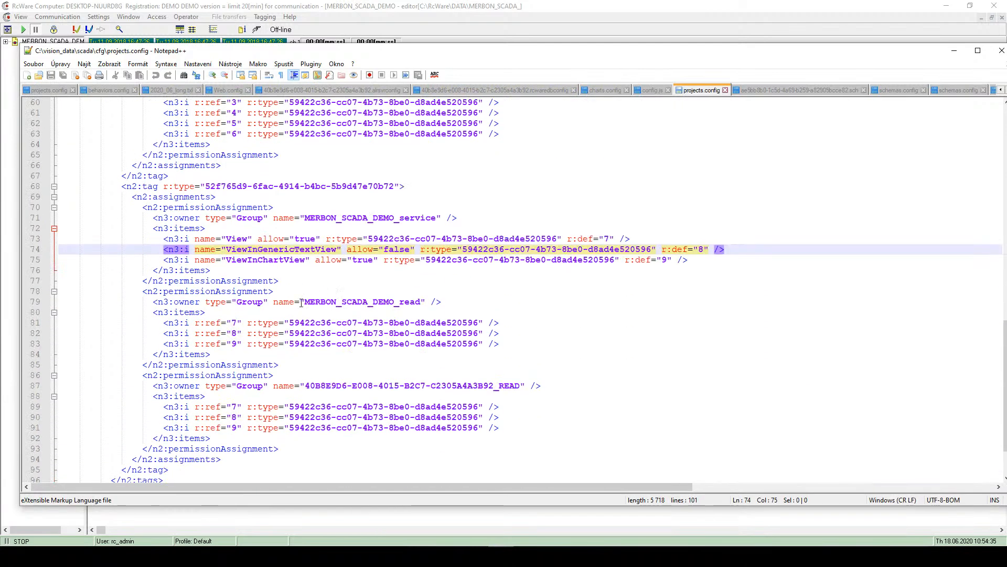
pyautogui.scroll(3, 267, 298)
pyautogui.scroll(-4, 269, 297)
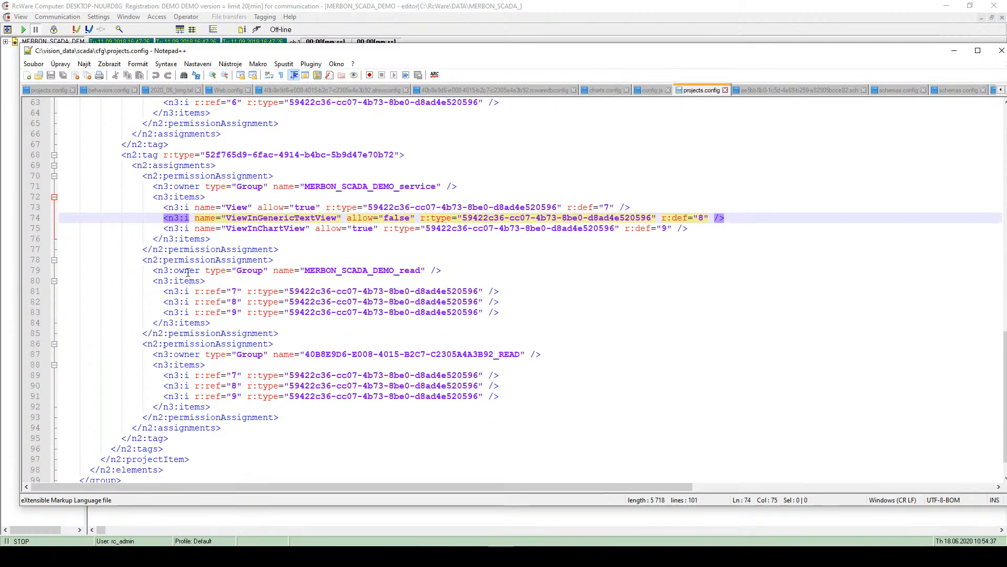
pyautogui.scroll(10, 188, 272)
pyautogui.scroll(1, 314, 218)
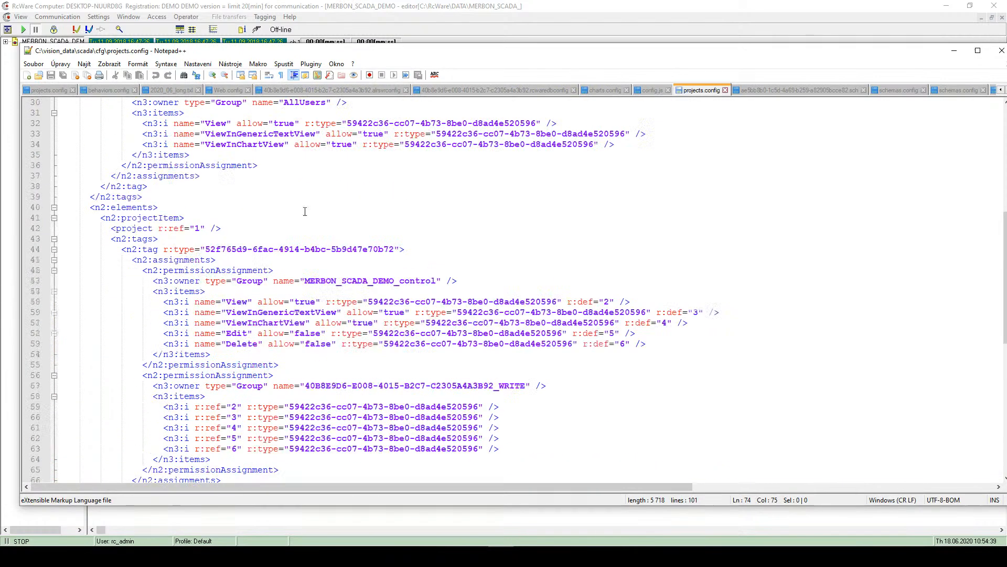
pyautogui.click(148, 269)
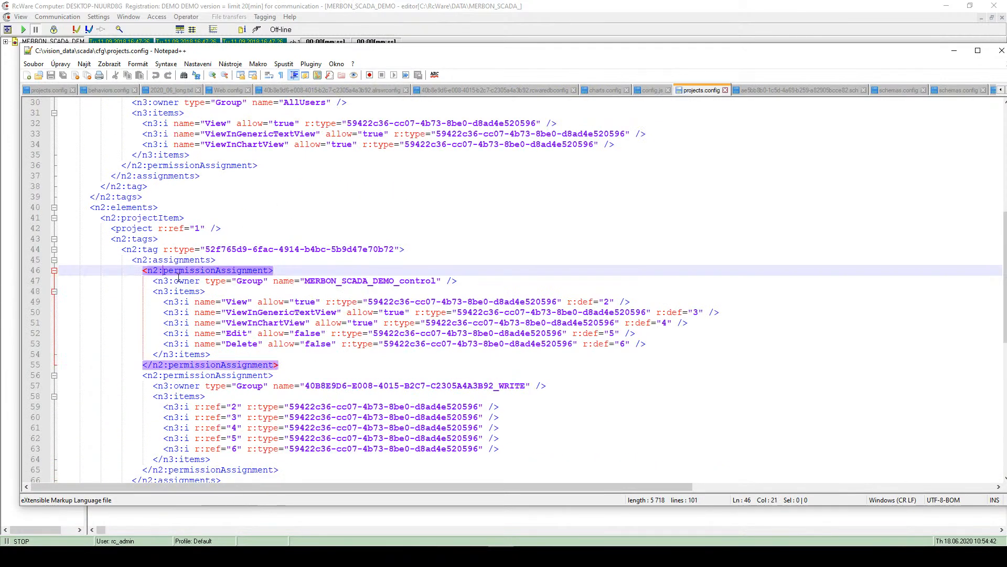
pyautogui.click(171, 259)
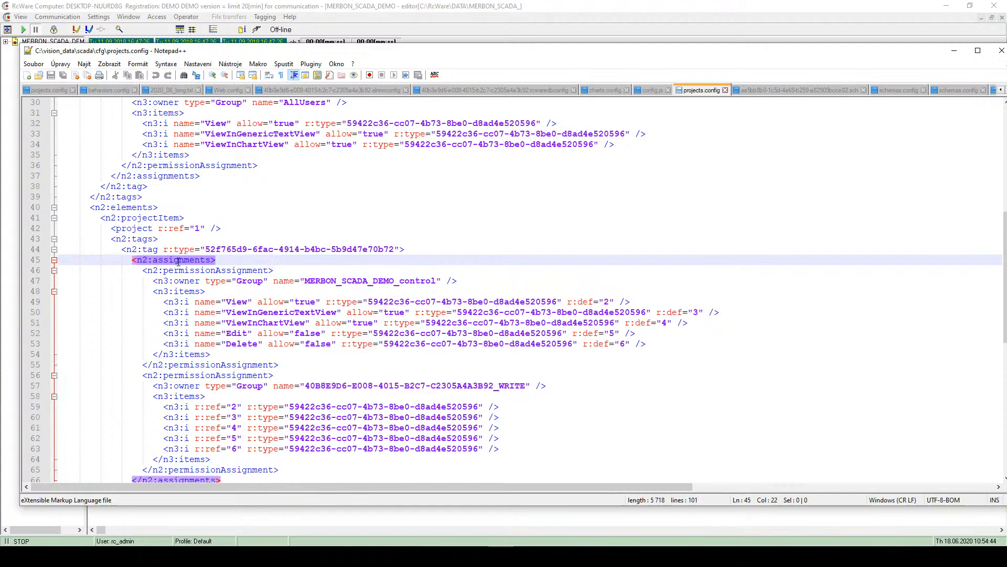
pyautogui.click(190, 270)
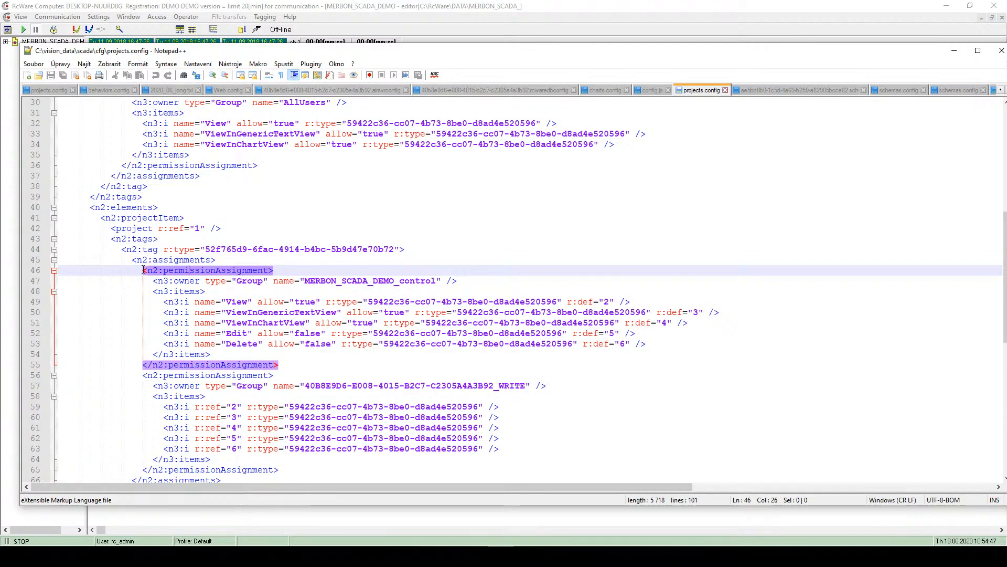
pyautogui.scroll(-3, 143, 270)
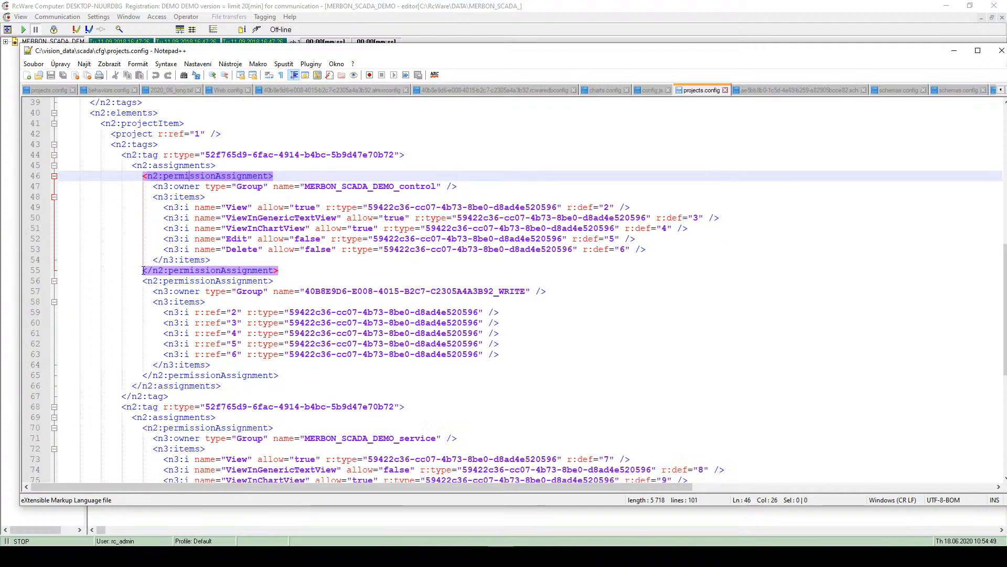
pyautogui.scroll(-2, 143, 270)
pyautogui.scroll(4, 152, 275)
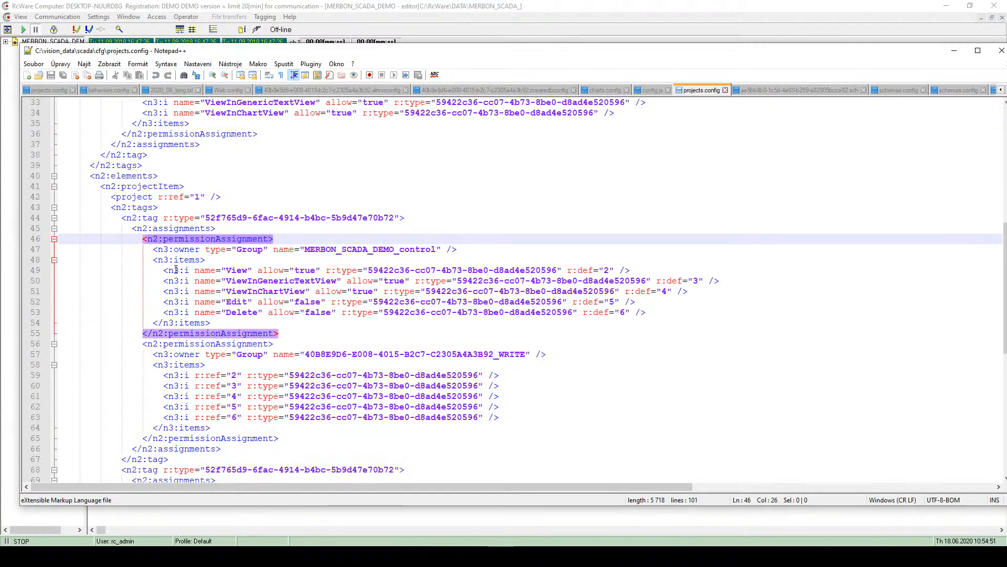
# Duplicate the control group's permission block directly below it
pyautogui.moveTo(143, 240); pyautogui.dragTo(278, 333)
pyautogui.hotkey('ctrl', 'c')
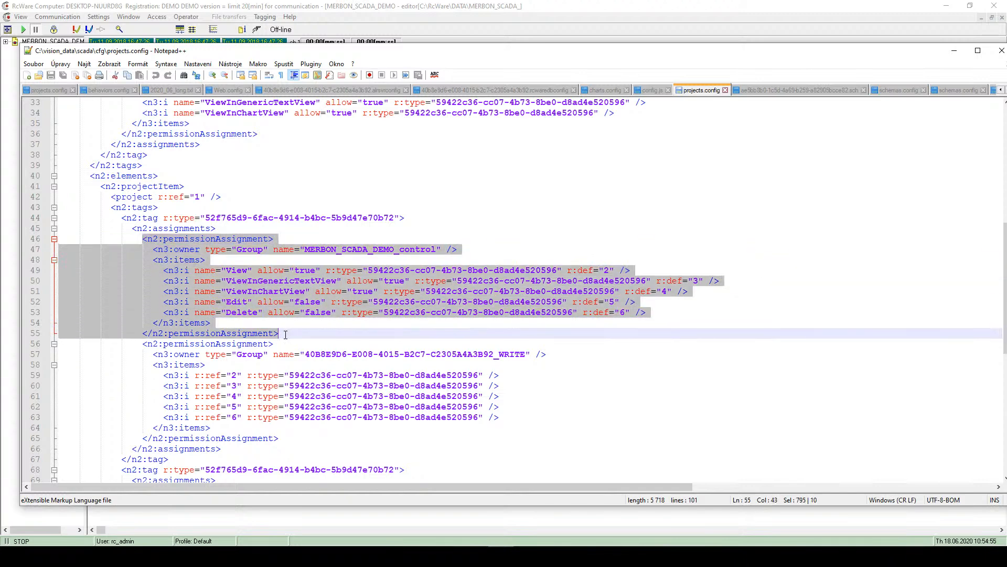
pyautogui.click(287, 334)
pyautogui.press('Return')
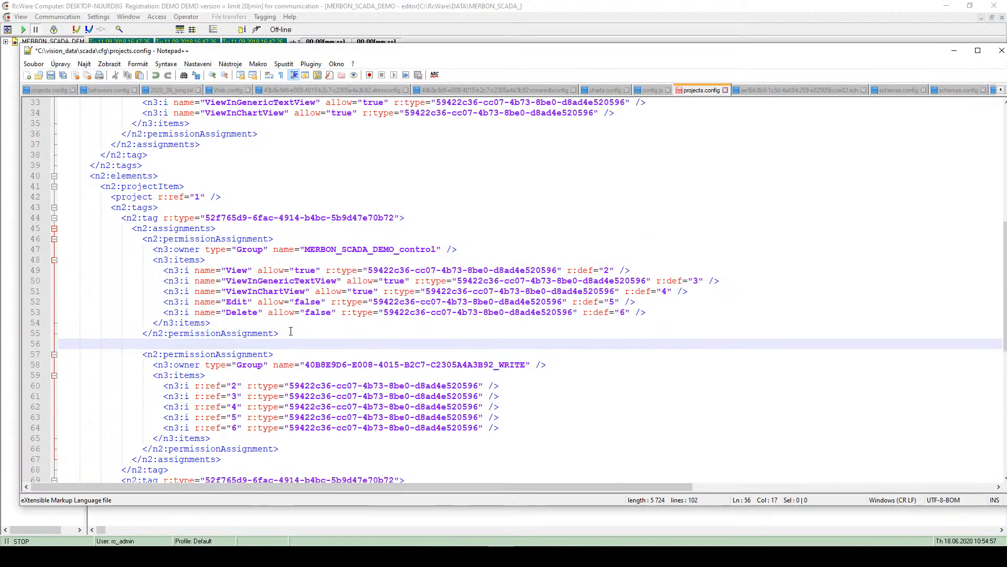
pyautogui.hotkey('ctrl', 'v')
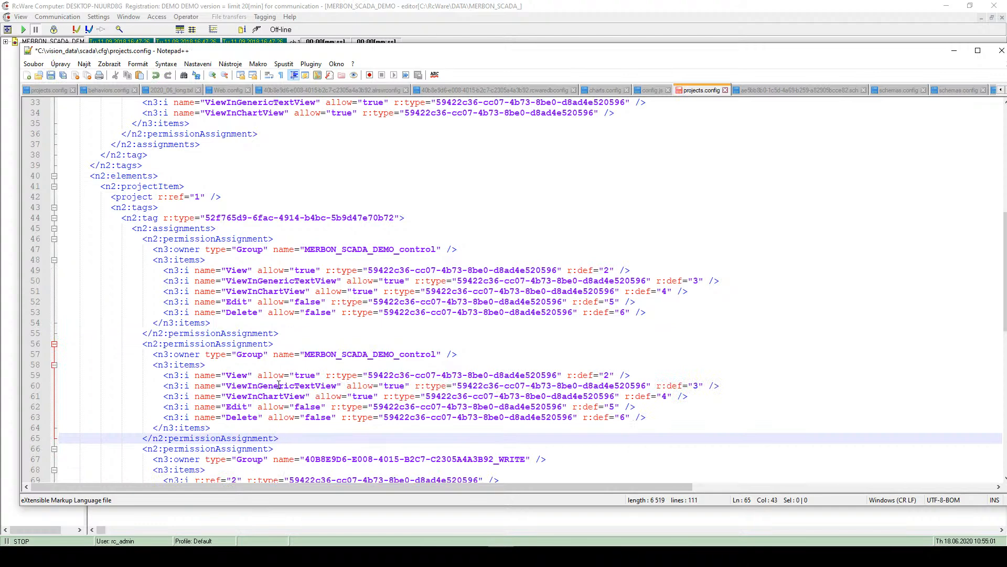
# Change the duplicate's owner type from Group to user and its name to user
pyautogui.moveTo(262, 356); pyautogui.dragTo(237, 355)
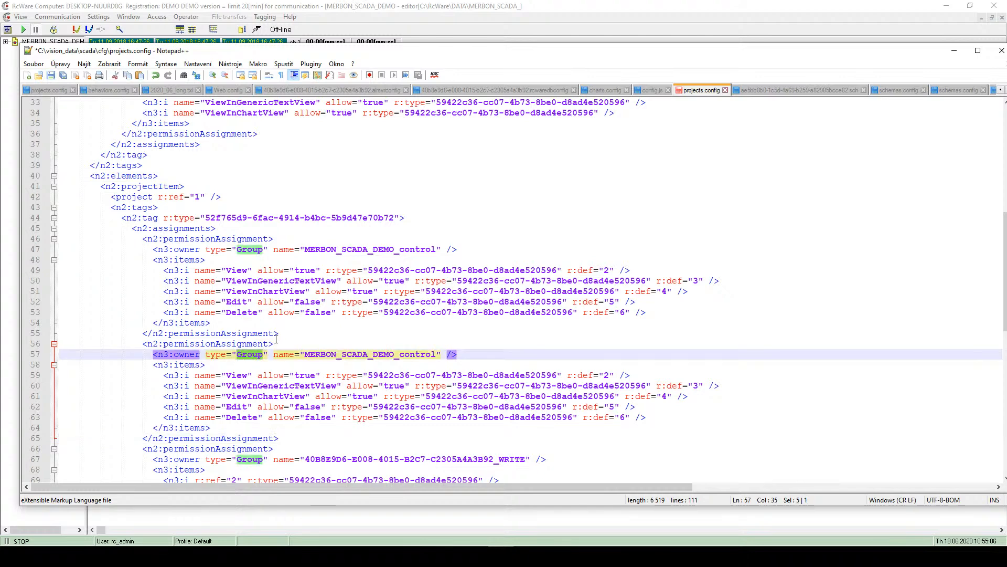
pyautogui.write('user')
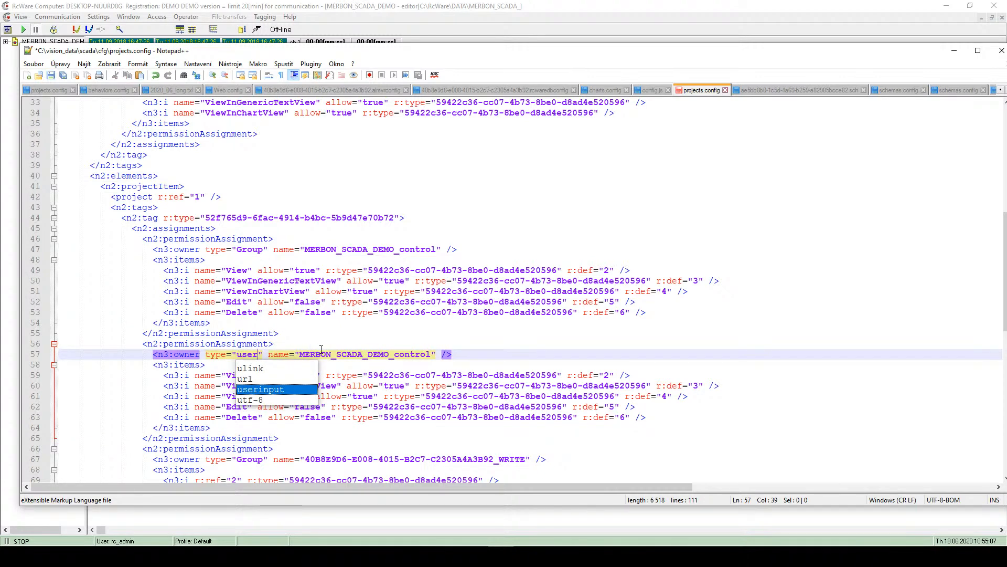
pyautogui.click(323, 354)
pyautogui.moveTo(299, 355); pyautogui.dragTo(431, 354)
pyautogui.write('user')
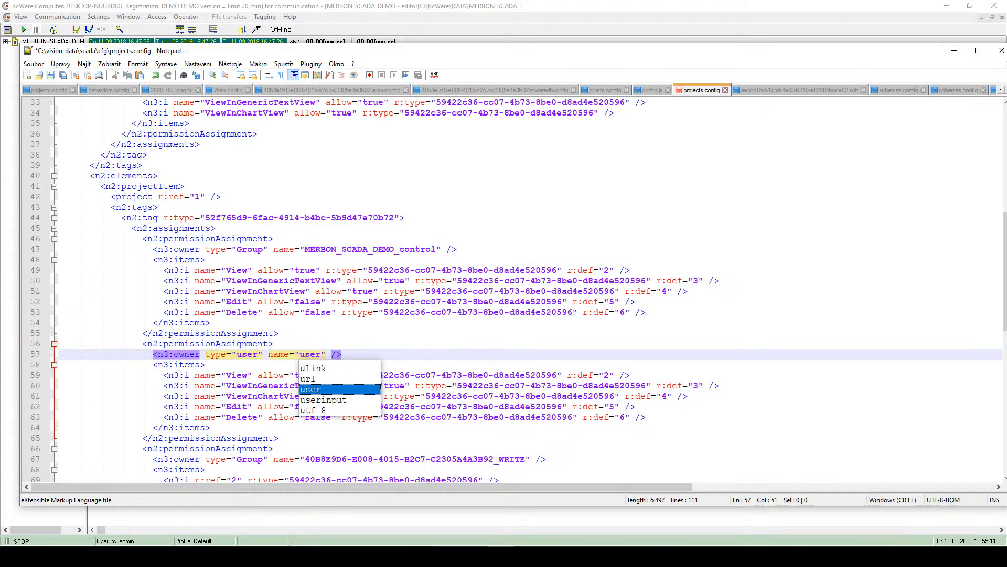
pyautogui.press('Escape')
pyautogui.press('Down')
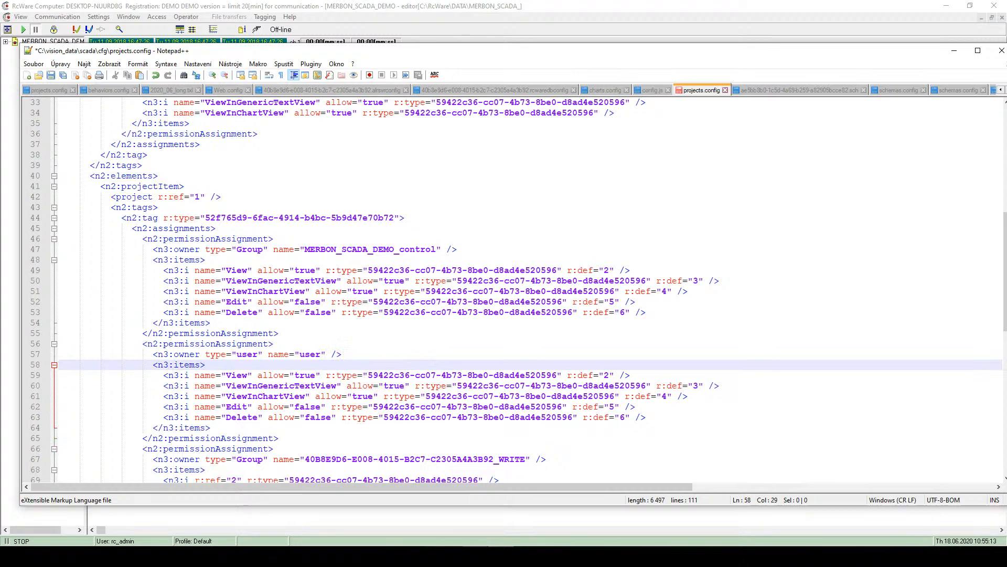
# In RcWare, close the SCADA2 Export window and unlock the data point file
pyautogui.click(475, 556)
pyautogui.click(736, 455)
pyautogui.click(54, 29)
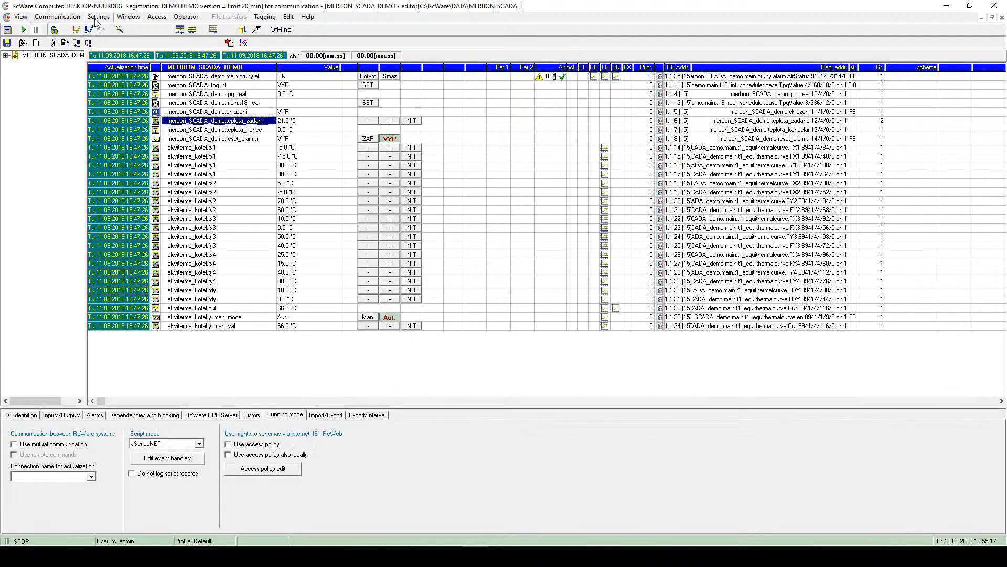
# Check rc_admin's web access rights under Access policy edit, then close it and minimize RcWare
pyautogui.click(274, 469)
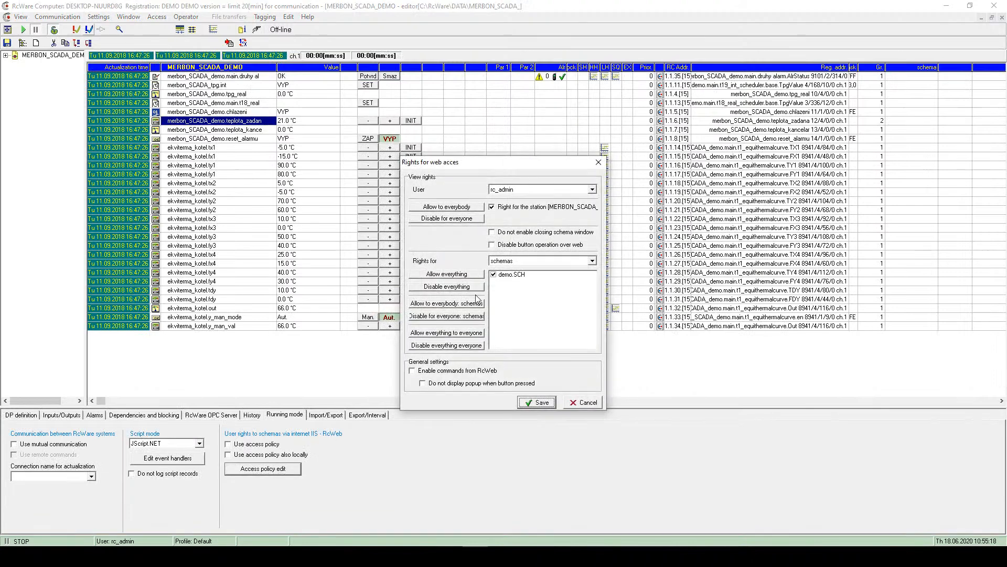
pyautogui.click(527, 191)
pyautogui.click(525, 199)
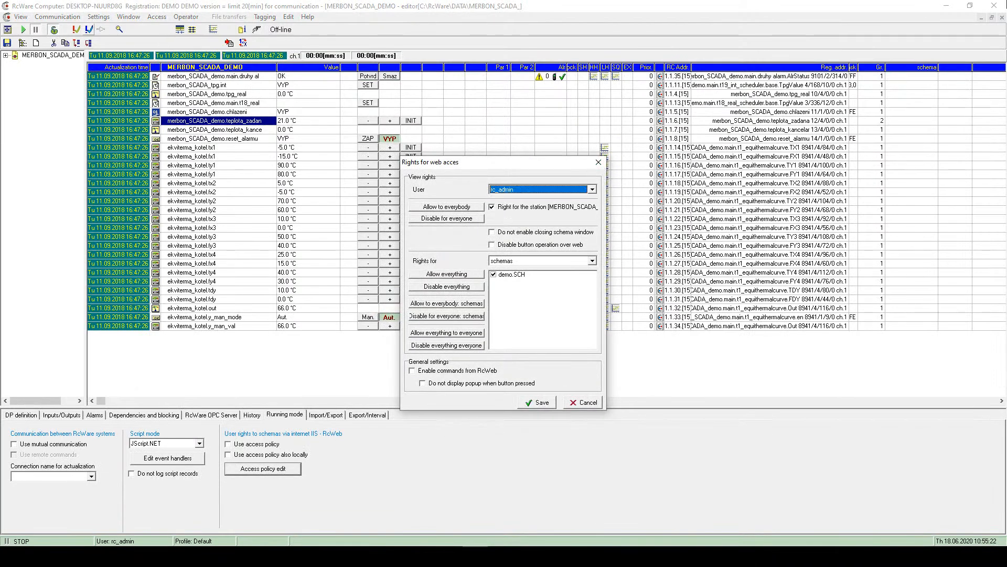
pyautogui.click(598, 162)
pyautogui.click(956, 9)
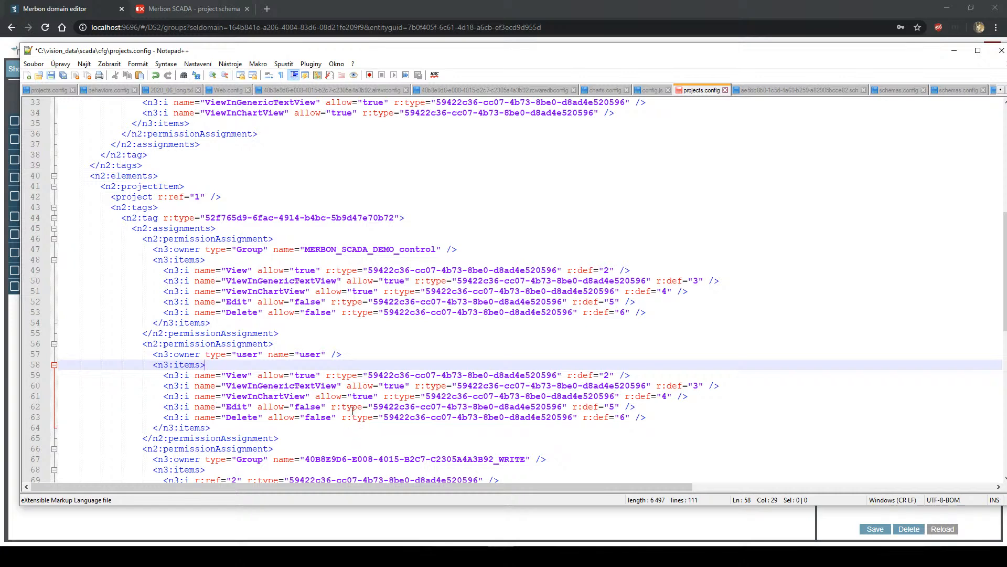
# Change the Edit item's allow value from false to true and save projects.config
pyautogui.moveTo(319, 407); pyautogui.dragTo(295, 407)
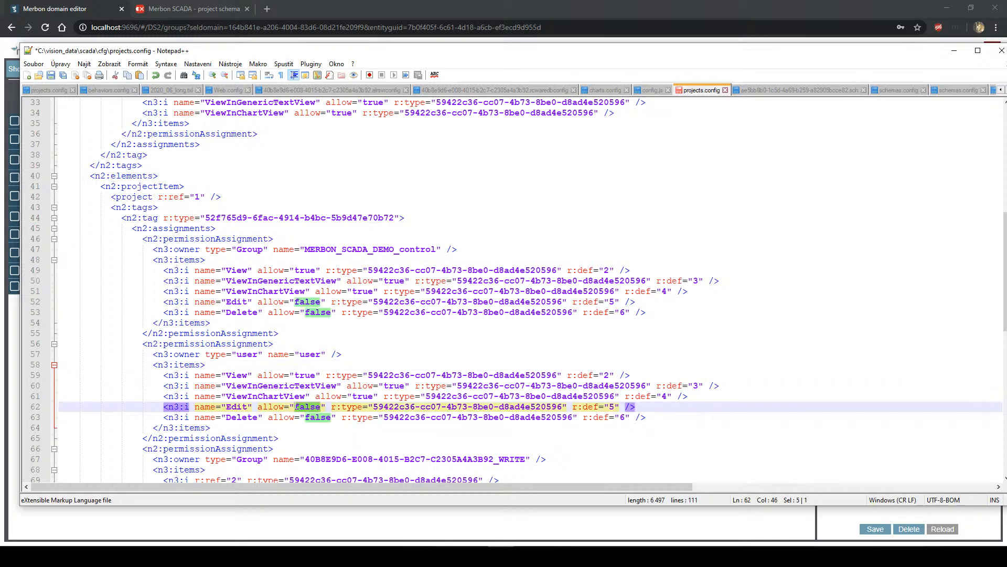
pyautogui.write('ture')
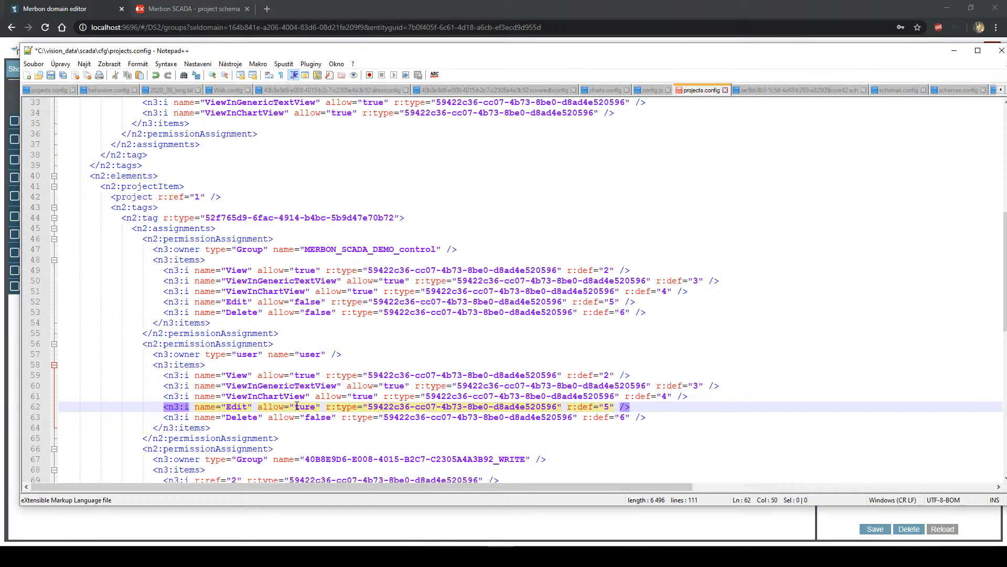
pyautogui.press('BackSpace')
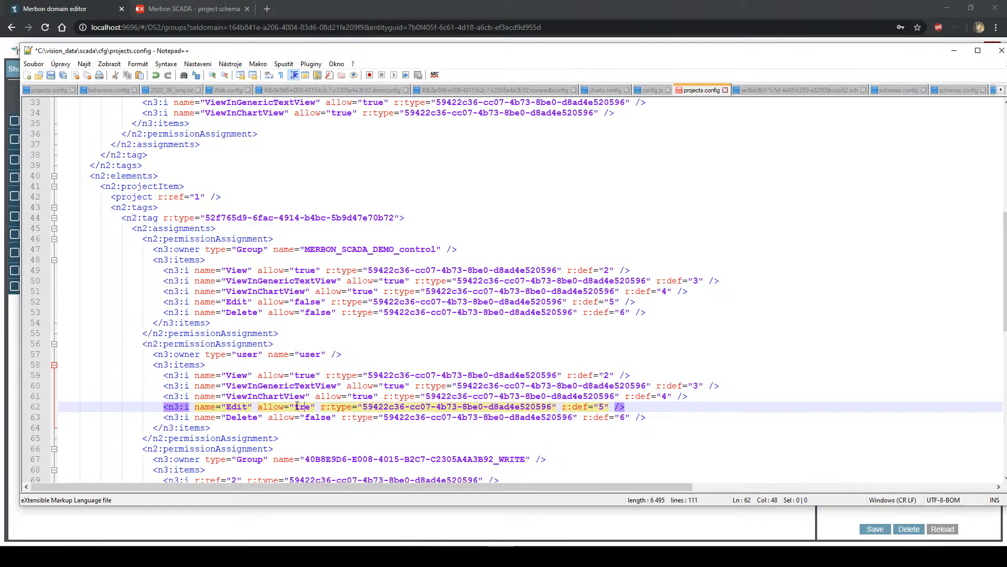
pyautogui.write('u')
pyautogui.click(336, 396)
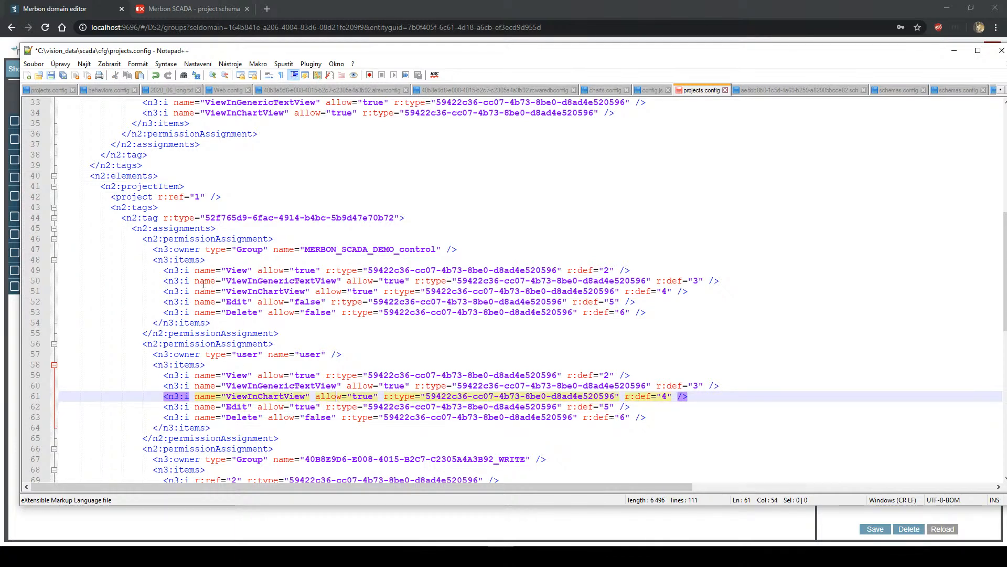
pyautogui.click(50, 76)
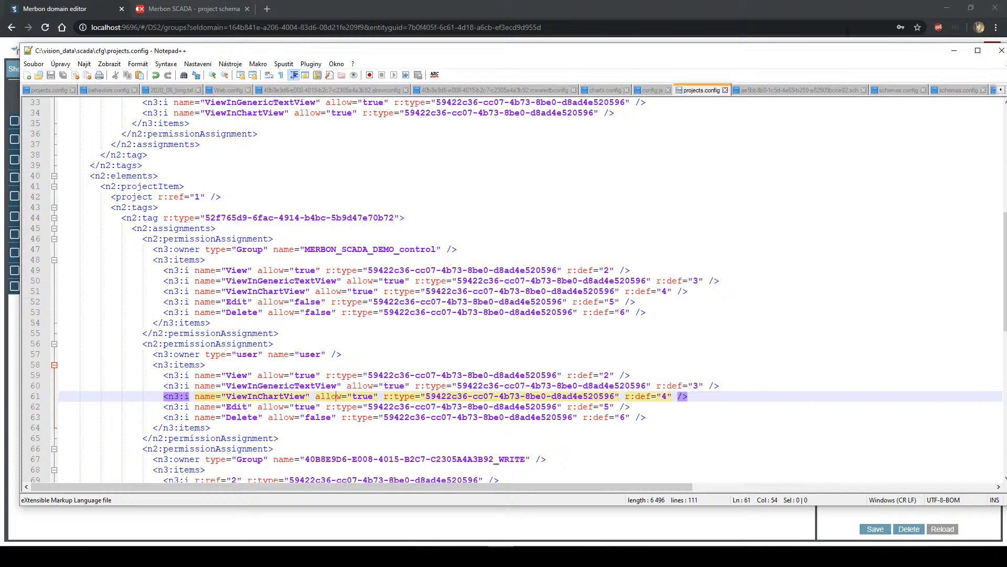
# Start the Merbon SCADA service and switch the browser to the Merbon domain editor
pyautogui.click(954, 51)
pyautogui.click(321, 555)
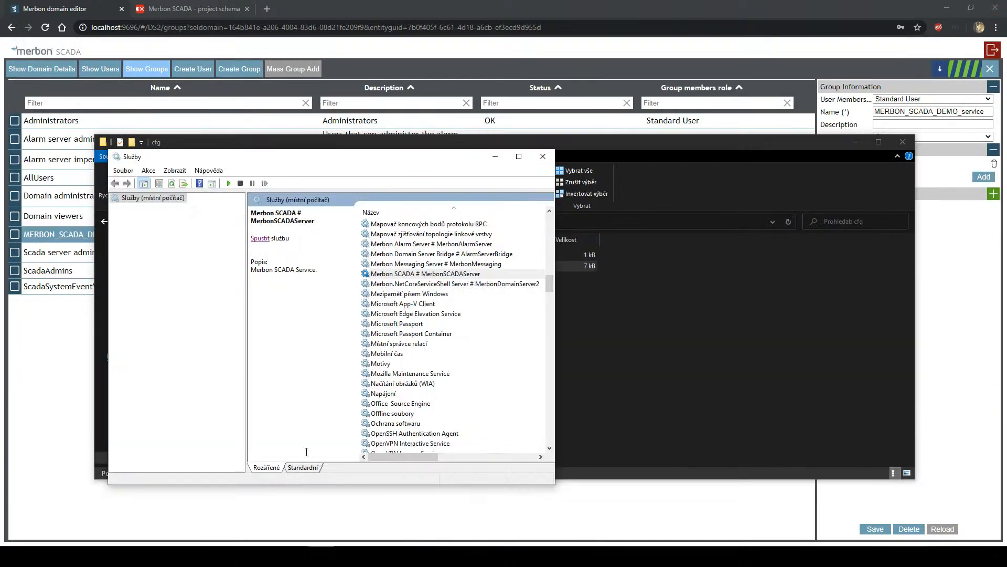
pyautogui.click(263, 238)
pyautogui.click(342, 5)
pyautogui.click(212, 6)
pyautogui.click(68, 8)
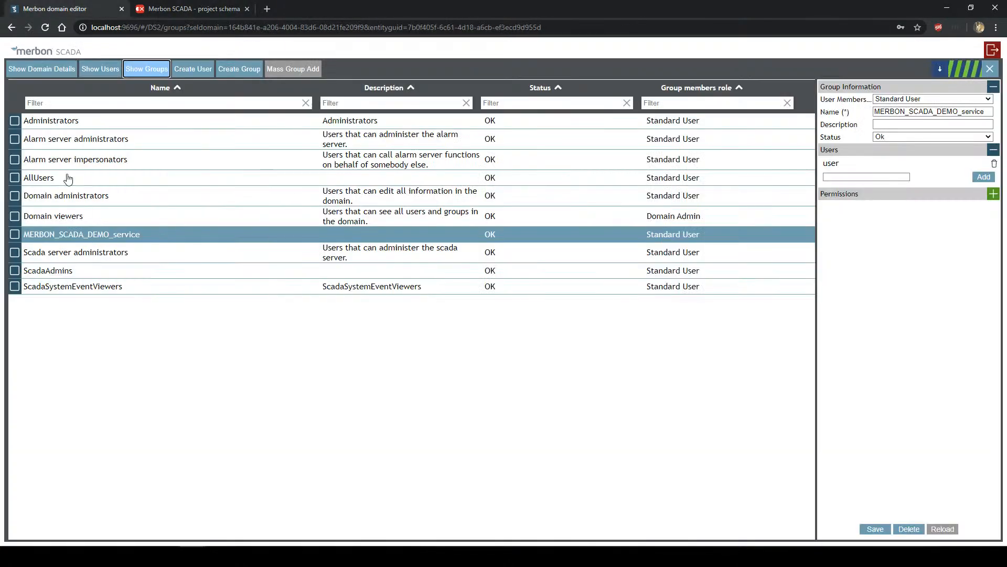
# Remove the MERBON_SCADA_DEMO_service group from user and confirm saving
pyautogui.click(86, 69)
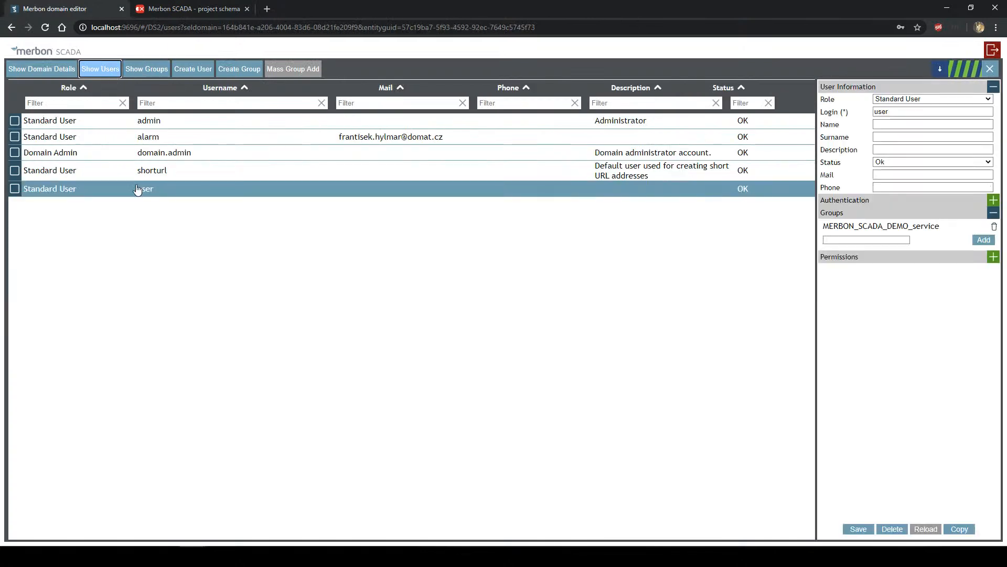
pyautogui.click(993, 227)
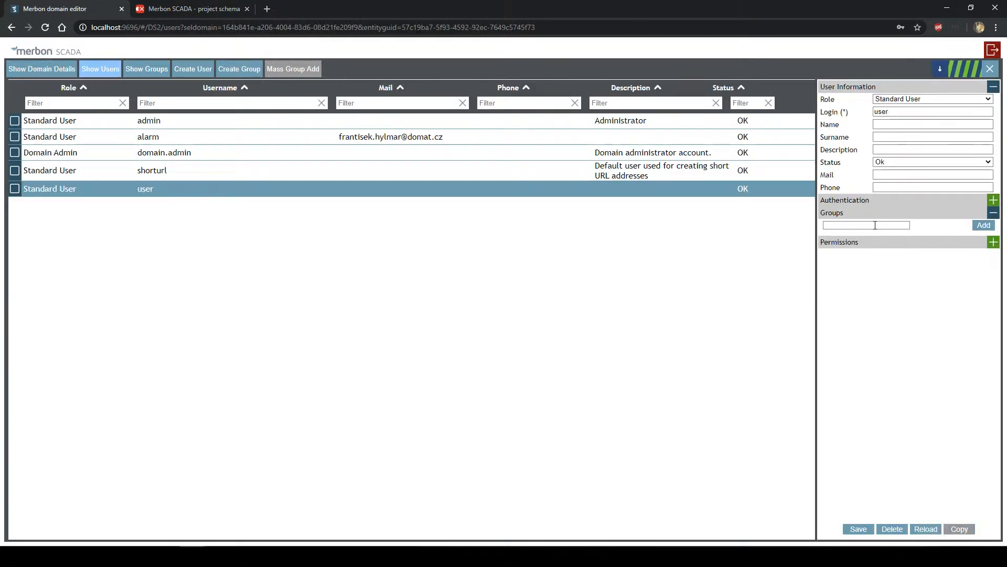
pyautogui.click(858, 528)
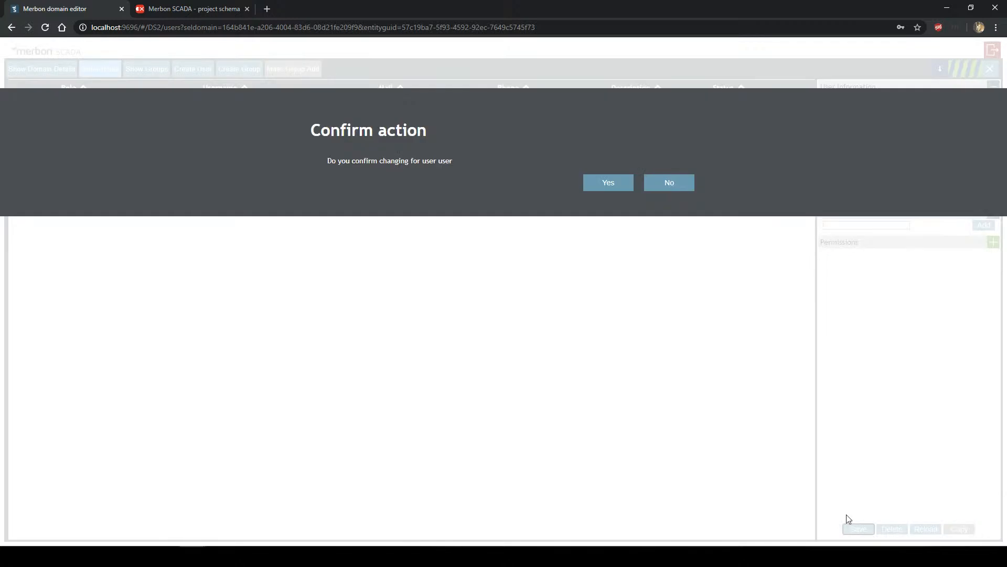
pyautogui.click(610, 184)
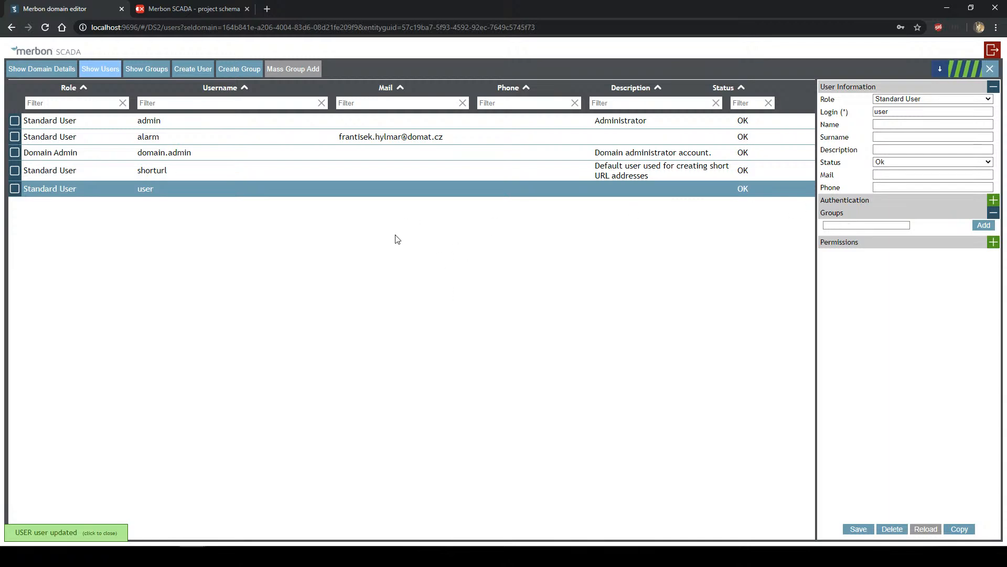
# Return to projects.config and inspect where the group and user permission blocks end
pyautogui.click(501, 556)
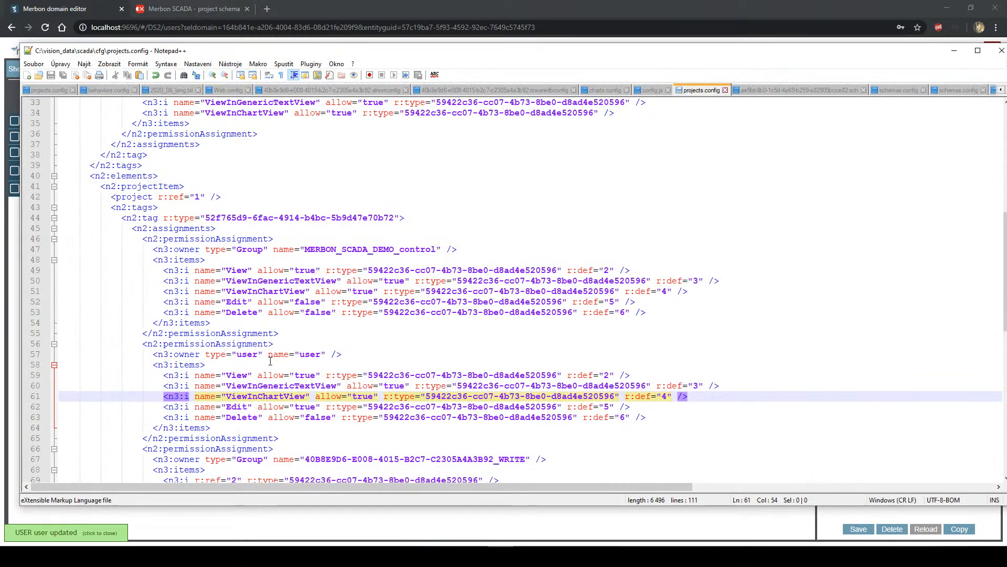
pyautogui.click(252, 361)
pyautogui.click(208, 333)
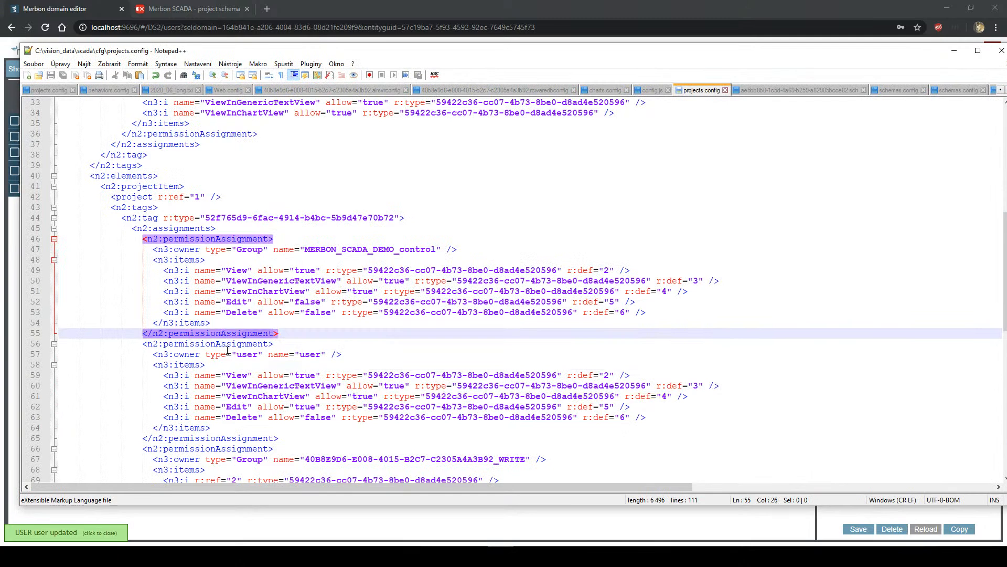
pyautogui.click(224, 345)
# Delete the r:def attributes from the user block's View and ViewInGenericTextView items
pyautogui.click(256, 241)
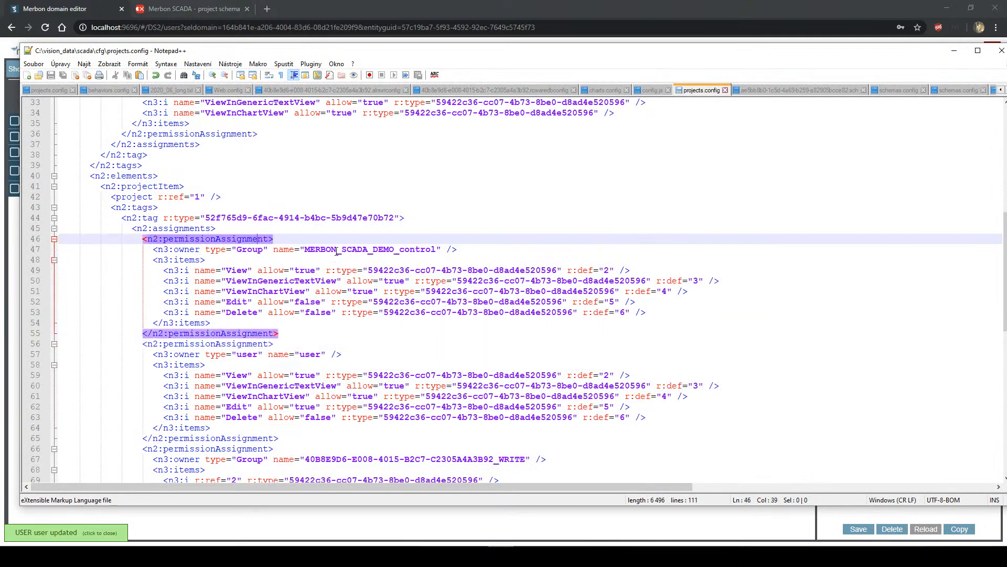
pyautogui.click(241, 354)
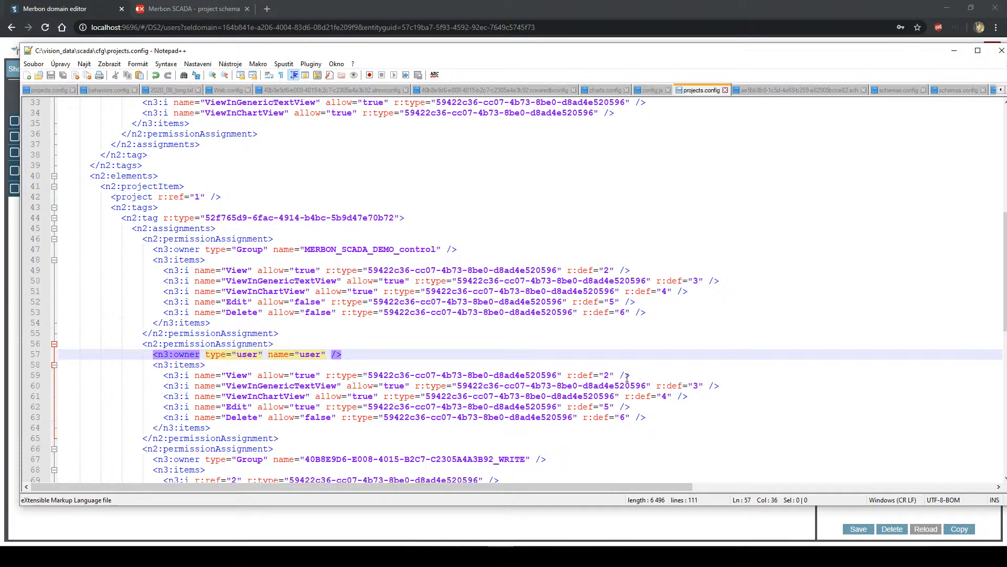
pyautogui.scroll(-3, 620, 375)
pyautogui.moveTo(614, 280); pyautogui.dragTo(572, 280)
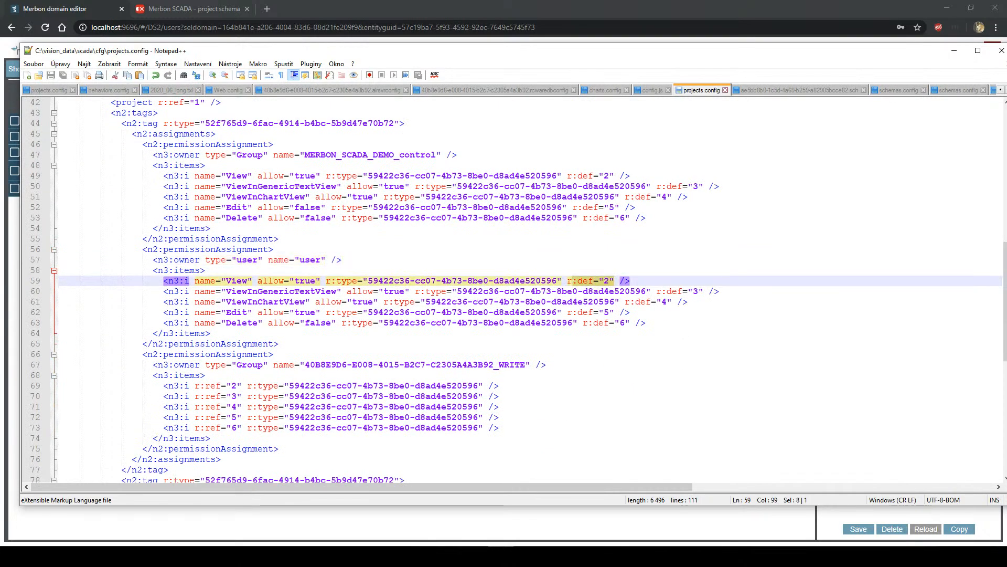
pyautogui.press('BackSpace')
pyautogui.press('BackSpace')
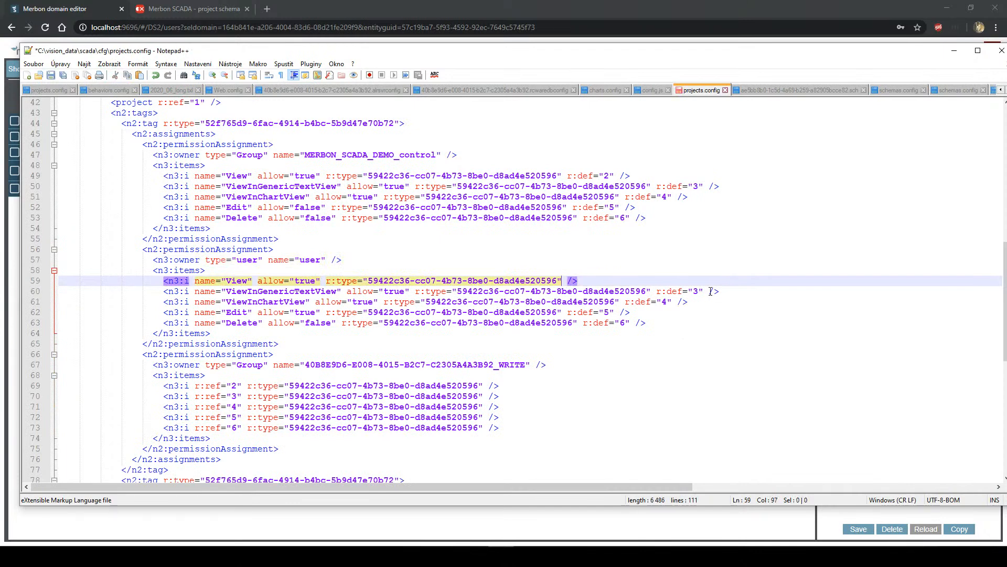
pyautogui.moveTo(704, 291); pyautogui.dragTo(615, 302)
pyautogui.press('BackSpace')
# Delete the r:def attributes from ViewInChartView, Edit and Delete, then save projects.config
pyautogui.doubleClick(665, 302)
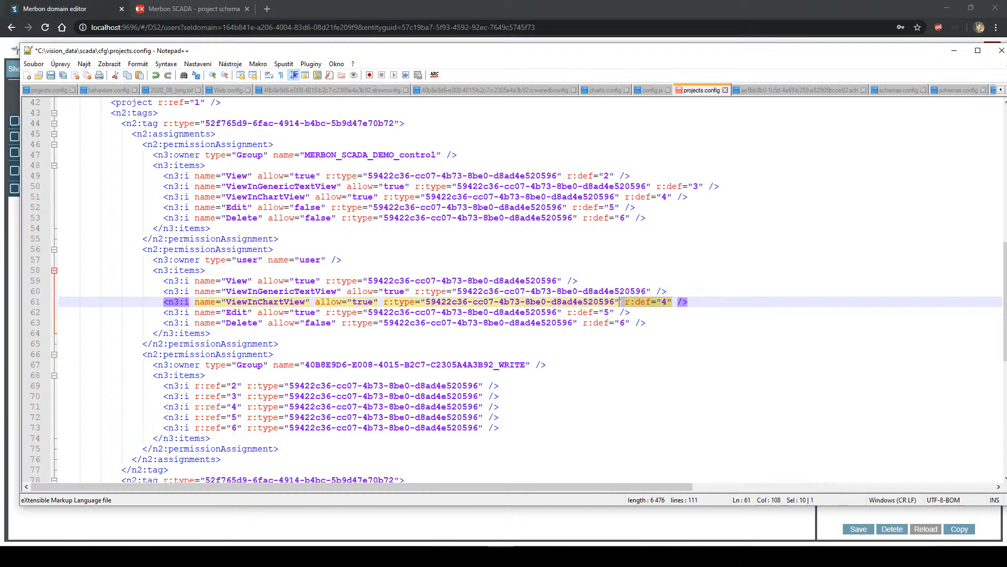
pyautogui.press('BackSpace')
pyautogui.moveTo(613, 313); pyautogui.dragTo(572, 313)
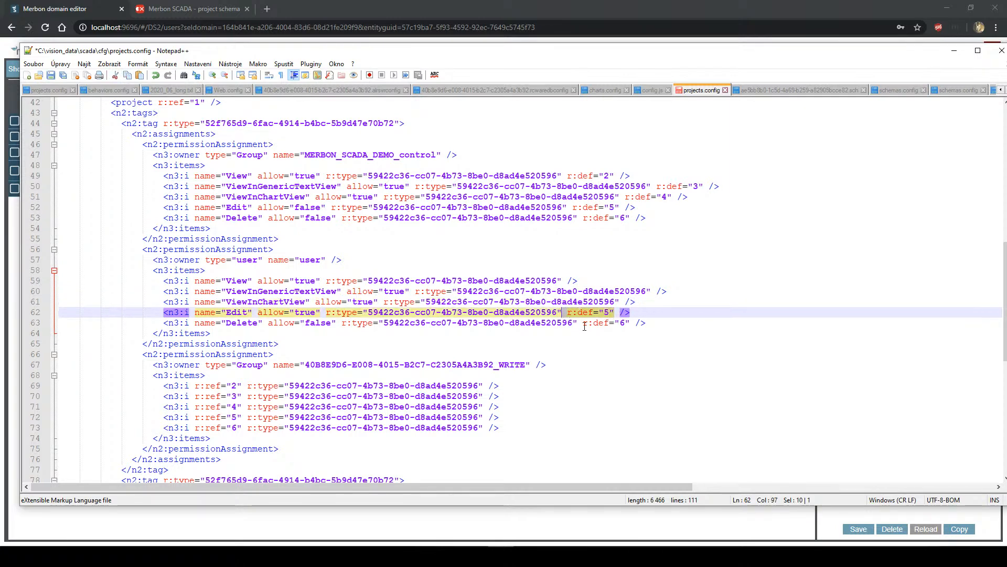
pyautogui.press('BackSpace')
pyautogui.moveTo(631, 324); pyautogui.dragTo(583, 324)
pyautogui.press('BackSpace')
pyautogui.press('BackSpace')
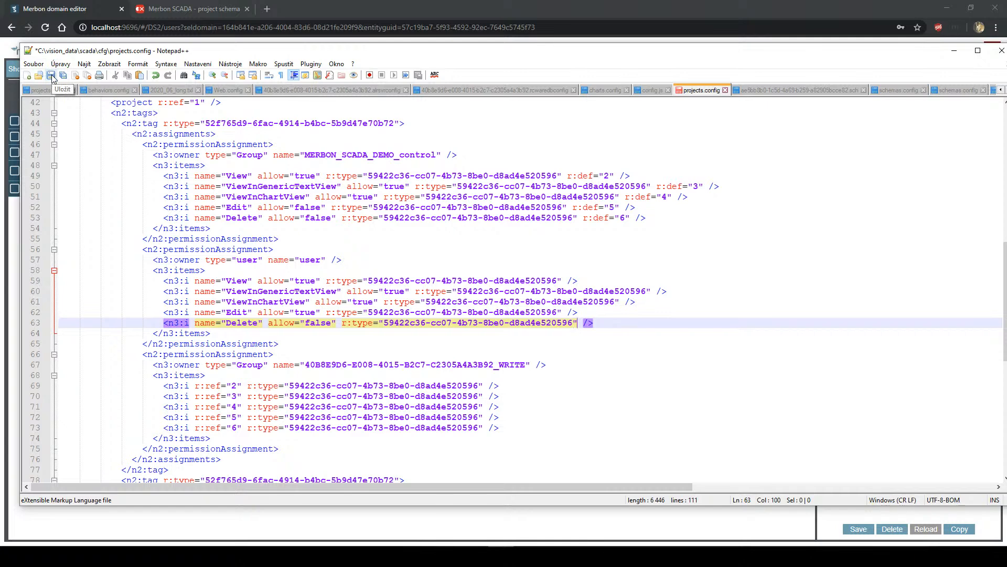
pyautogui.click(52, 77)
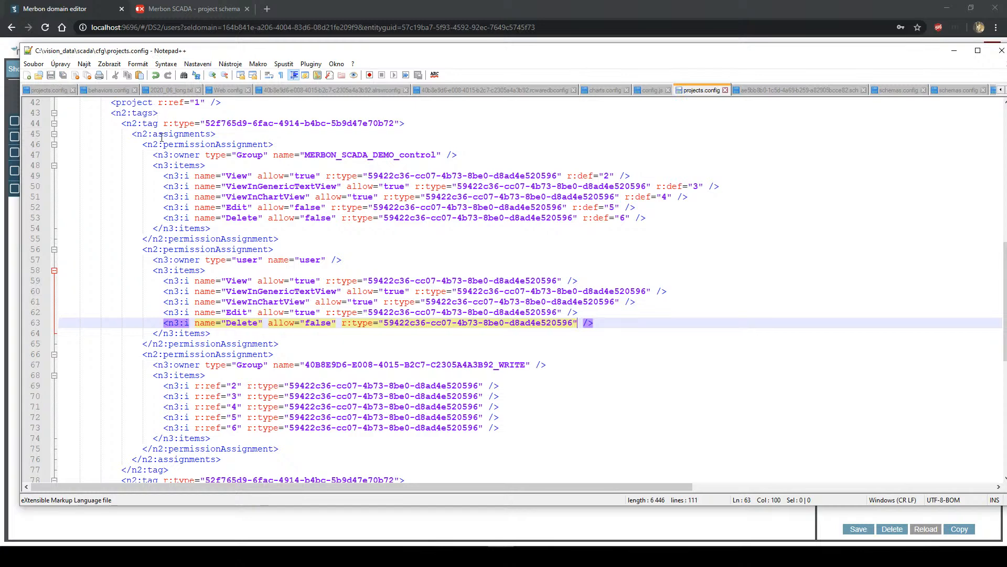
# Close Notepad++, stop and restart Merbon SCADA in Services, and reload the SCADA tab with F5
pyautogui.click(1002, 50)
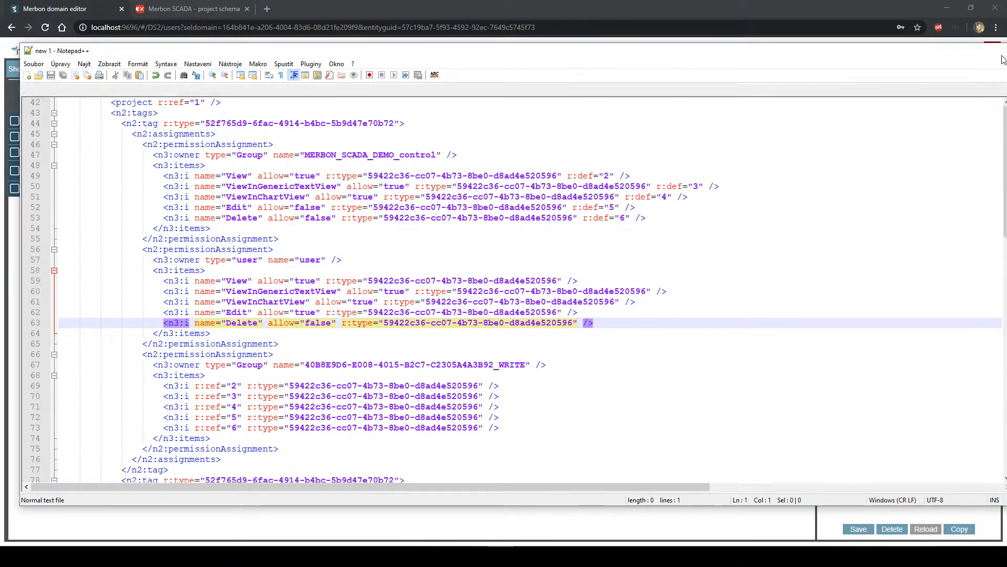
pyautogui.click(322, 555)
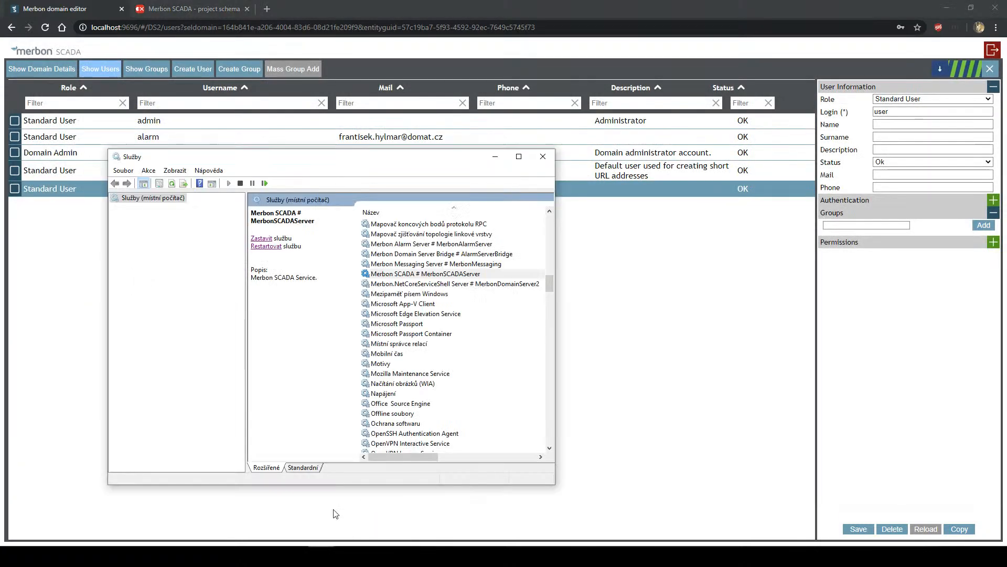
pyautogui.click(261, 237)
pyautogui.click(261, 238)
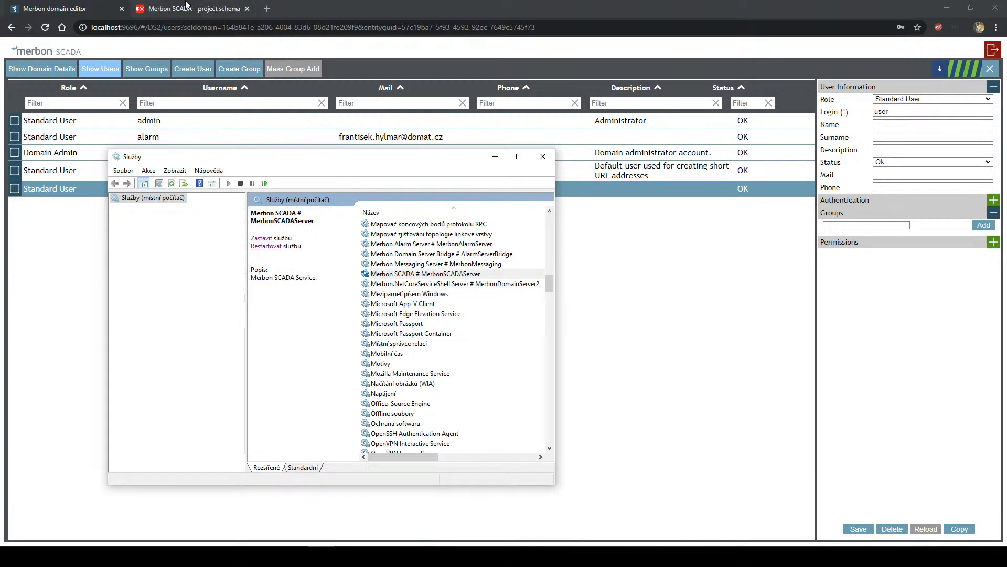
pyautogui.click(185, 8)
pyautogui.press('F5')
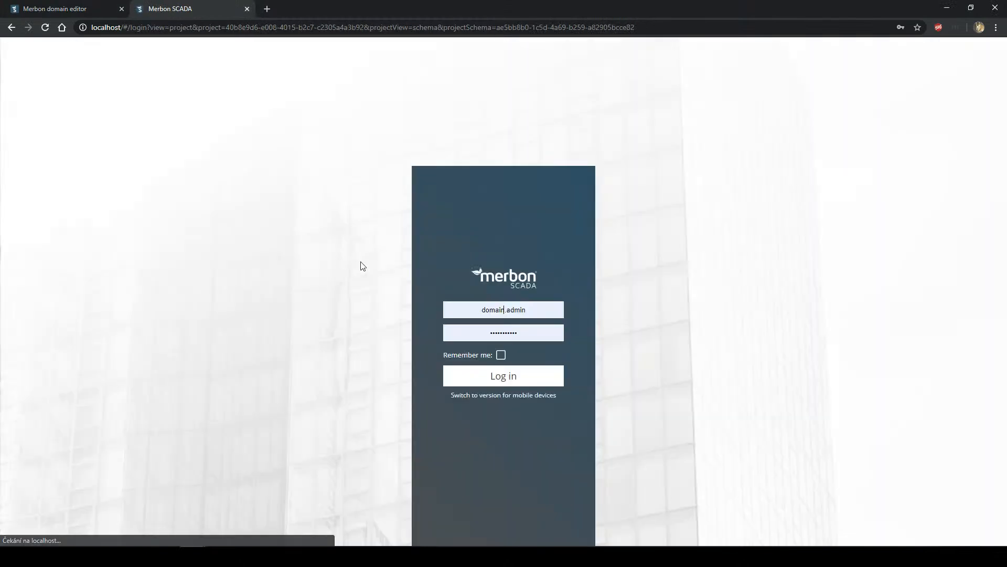
# Log out of Merbon SCADA and log back in as user, dismissing the save-password prompt
pyautogui.click(511, 377)
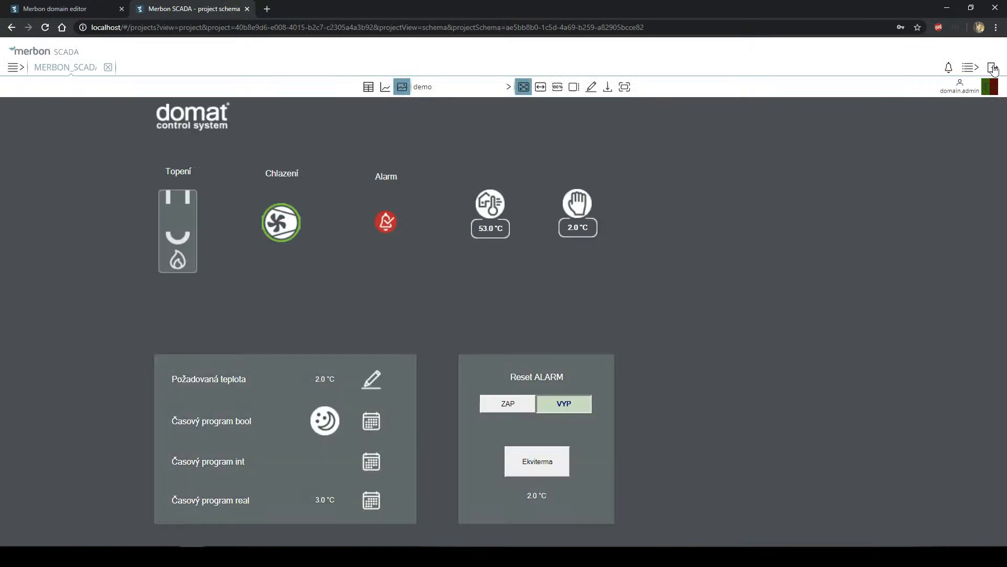
pyautogui.click(993, 67)
pyautogui.moveTo(533, 309); pyautogui.dragTo(410, 309)
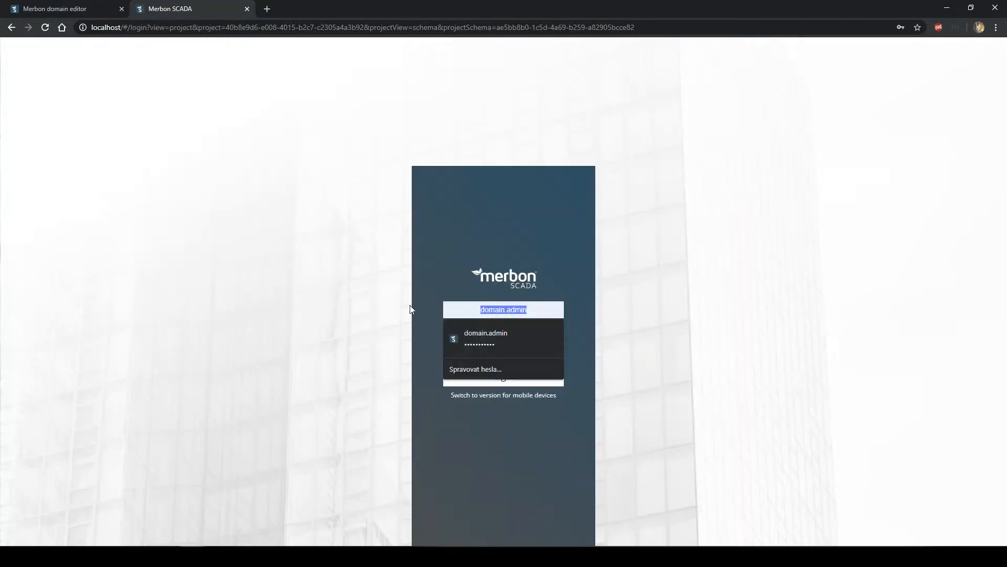
pyautogui.write('user')
pyautogui.press('Return')
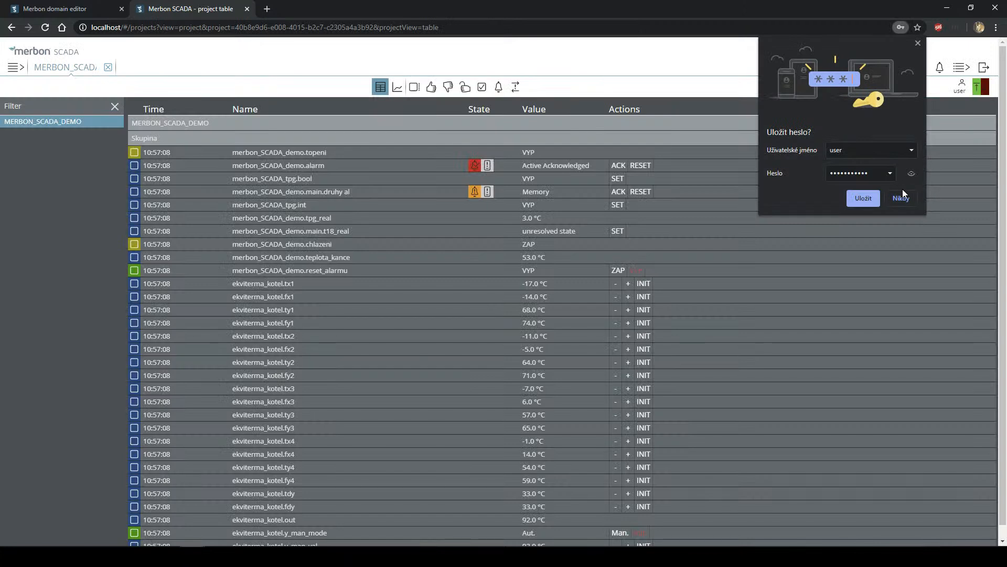
pyautogui.click(903, 192)
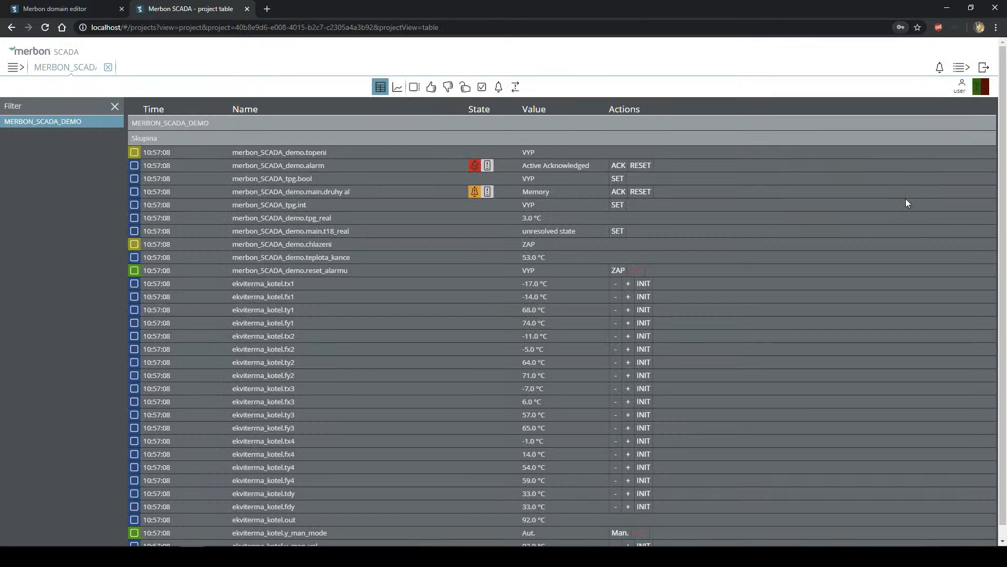
pyautogui.click(397, 87)
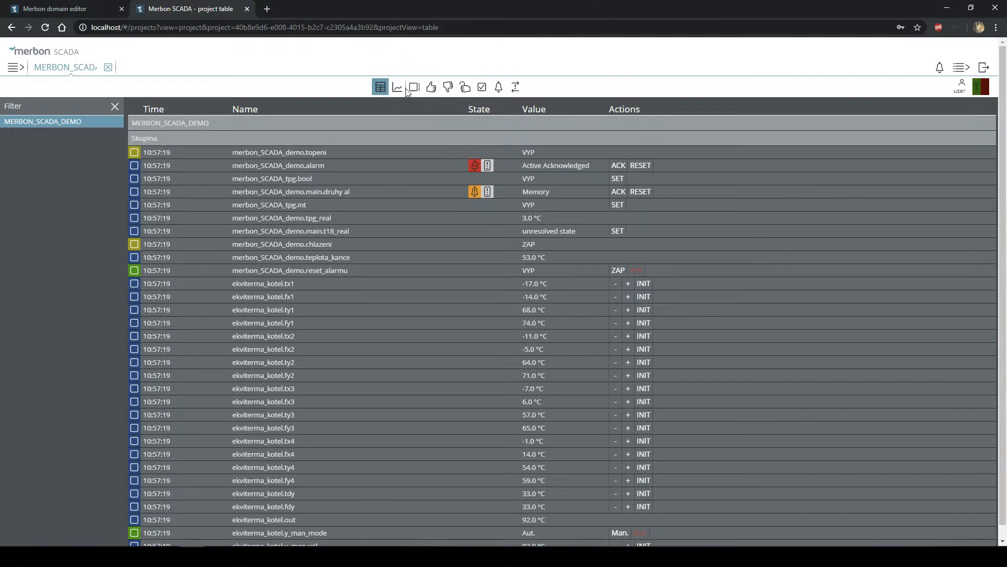
# Compare the chlazeni and teplota rows in the web table with RcWare as a floating window
pyautogui.click(363, 257)
pyautogui.click(350, 245)
pyautogui.click(473, 556)
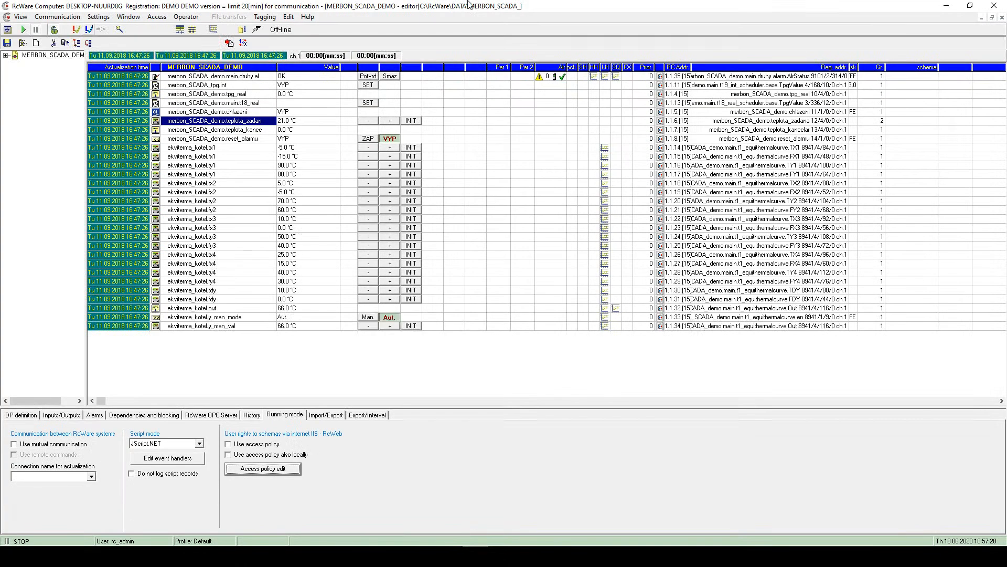
pyautogui.moveTo(445, 4); pyautogui.dragTo(651, 194)
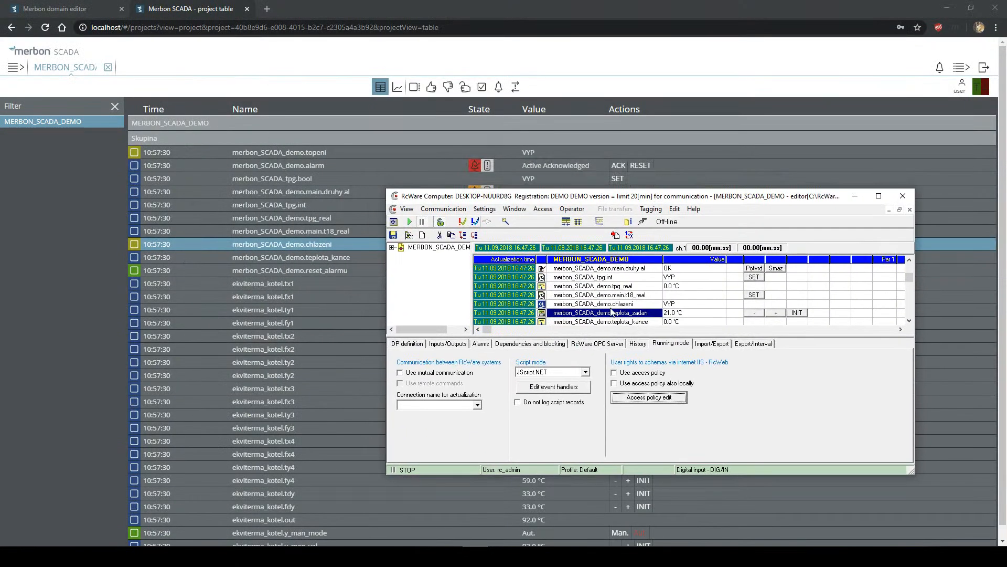
pyautogui.click(611, 304)
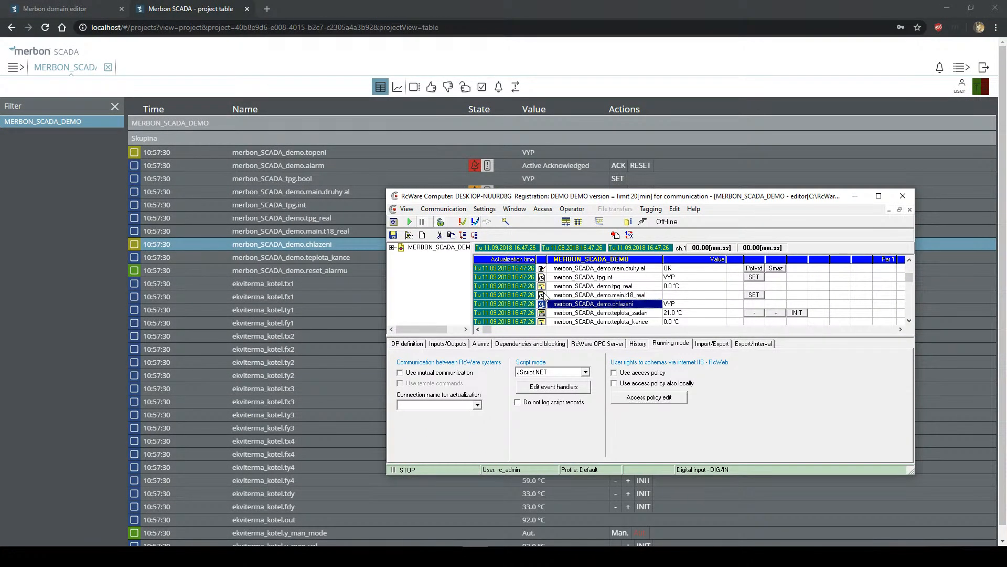
pyautogui.click(613, 314)
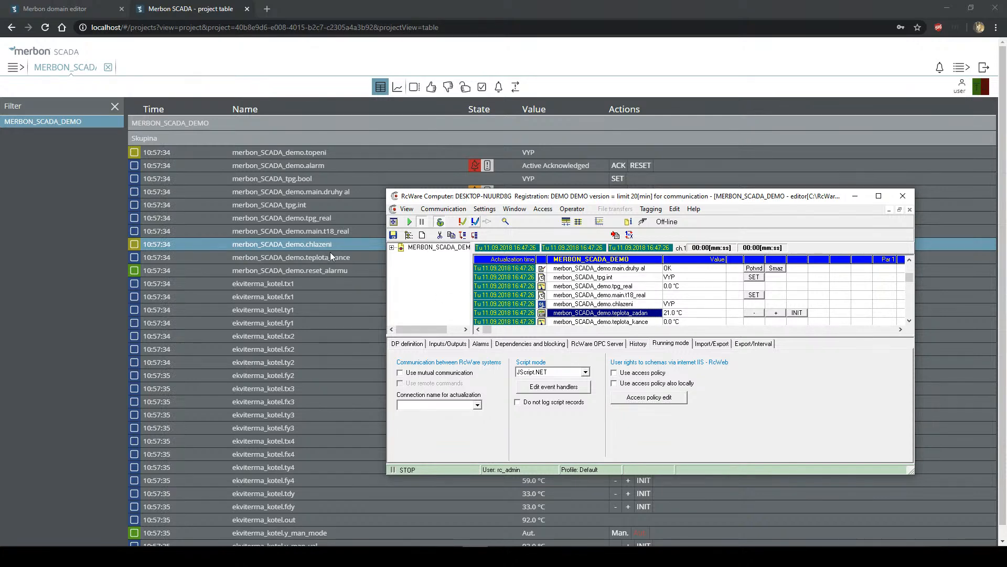
# Check the main.t18_real row in the web table, then restore RcWare maximized
pyautogui.click(855, 196)
pyautogui.click(503, 231)
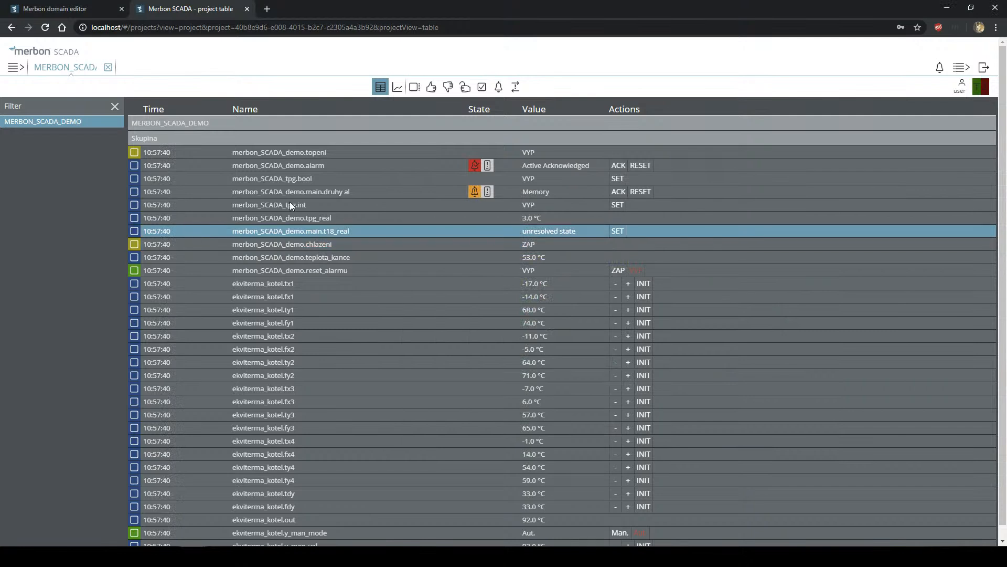
pyautogui.scroll(-1, 294, 205)
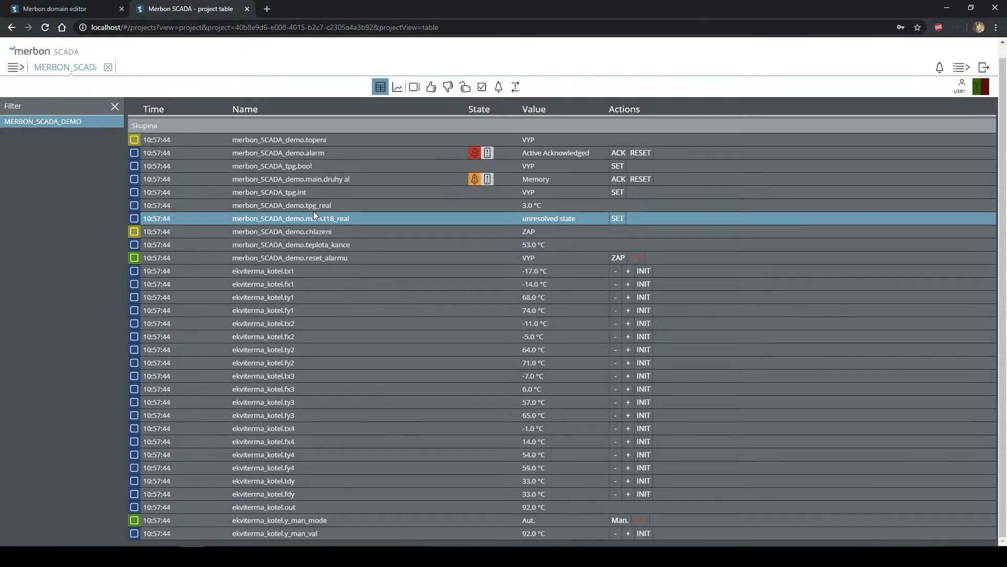
pyautogui.click(475, 556)
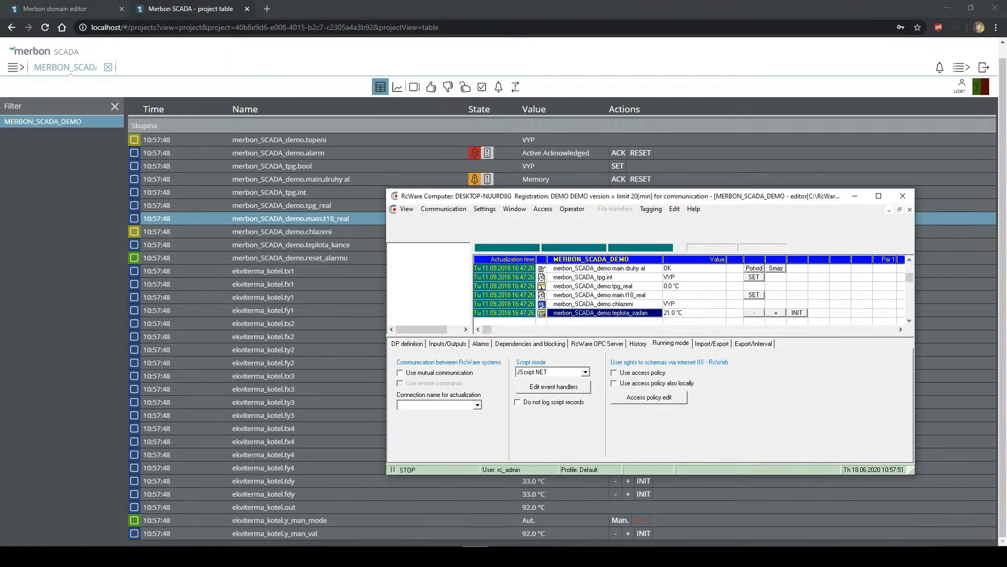
pyautogui.doubleClick(818, 191)
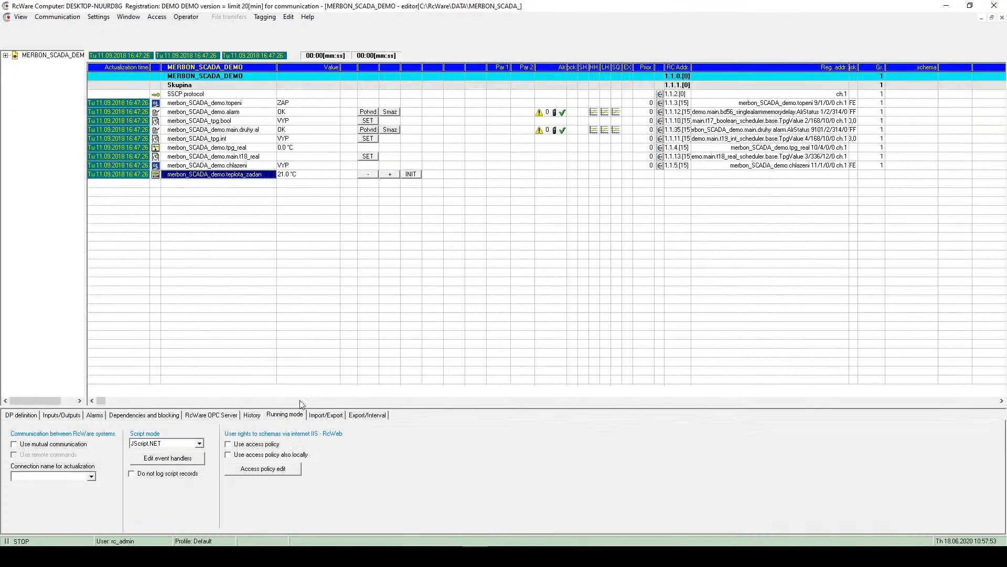
# In User definition, check the generic user's data point rights, then close without changes
pyautogui.click(99, 17)
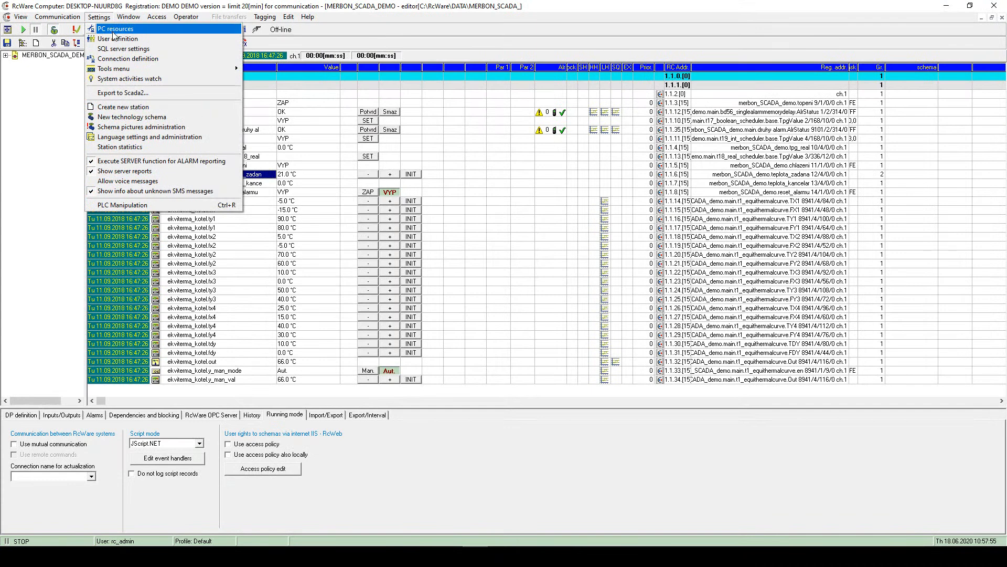
pyautogui.click(116, 38)
pyautogui.click(393, 258)
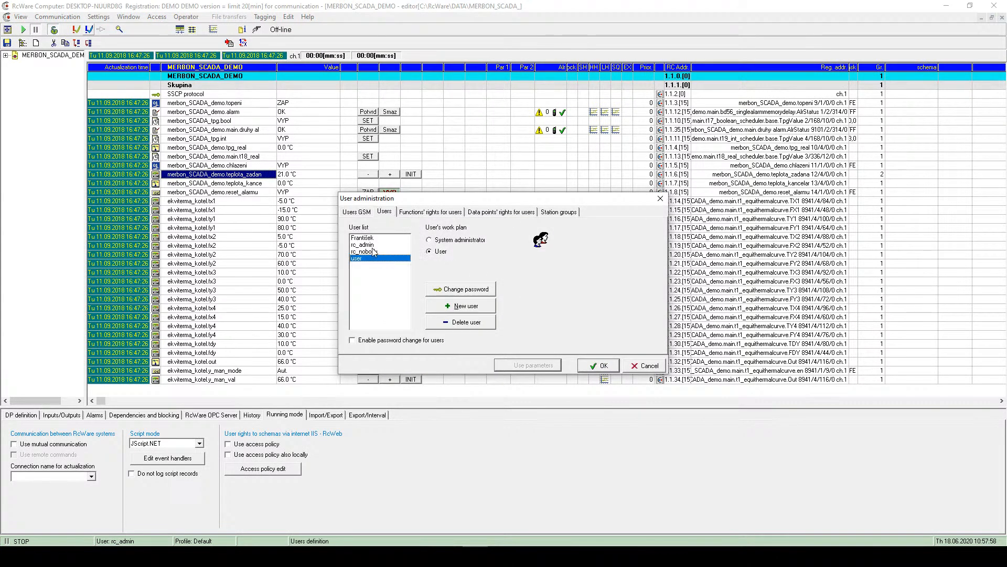
pyautogui.click(523, 214)
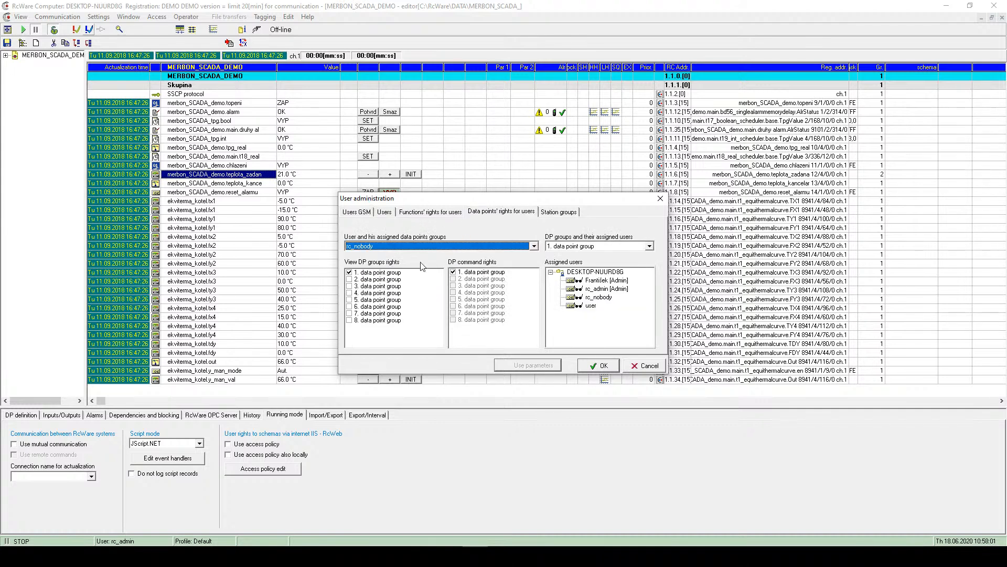
pyautogui.click(660, 198)
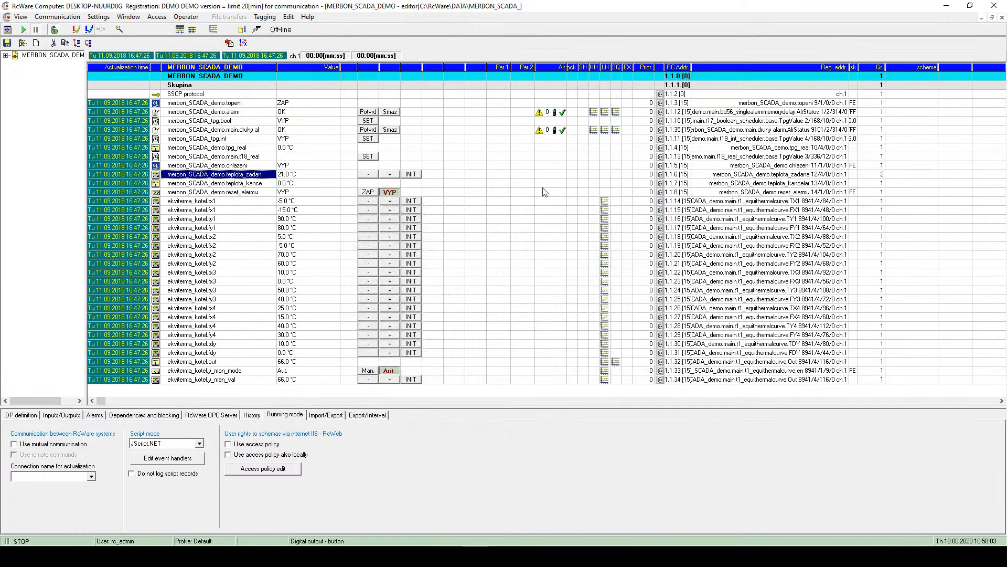
# Compare the web access rights of rc_nobody and the generic user, cancel, then open the SCADA2 export settings
pyautogui.click(263, 468)
pyautogui.click(512, 190)
pyautogui.click(514, 218)
pyautogui.click(523, 189)
pyautogui.click(515, 219)
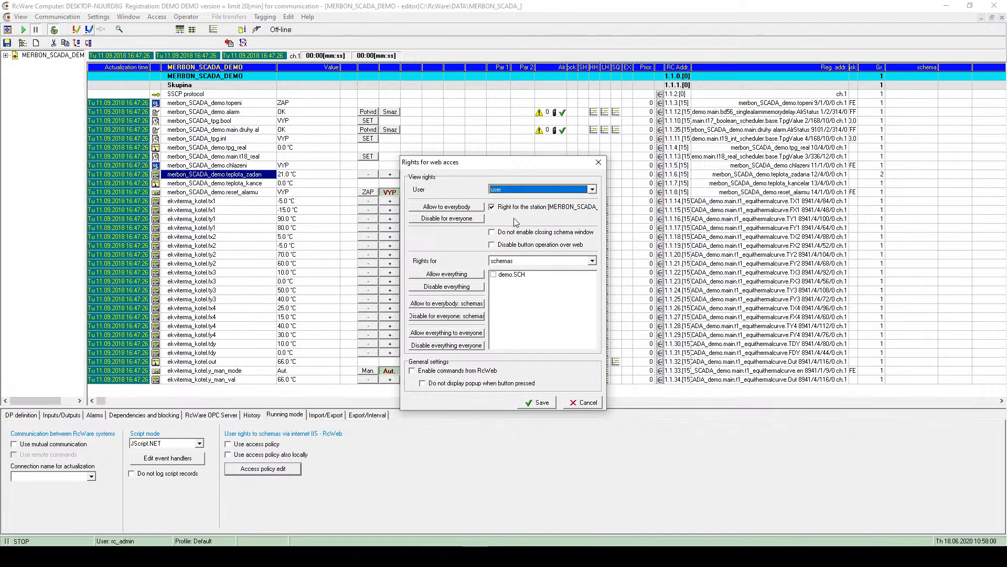
pyautogui.click(577, 401)
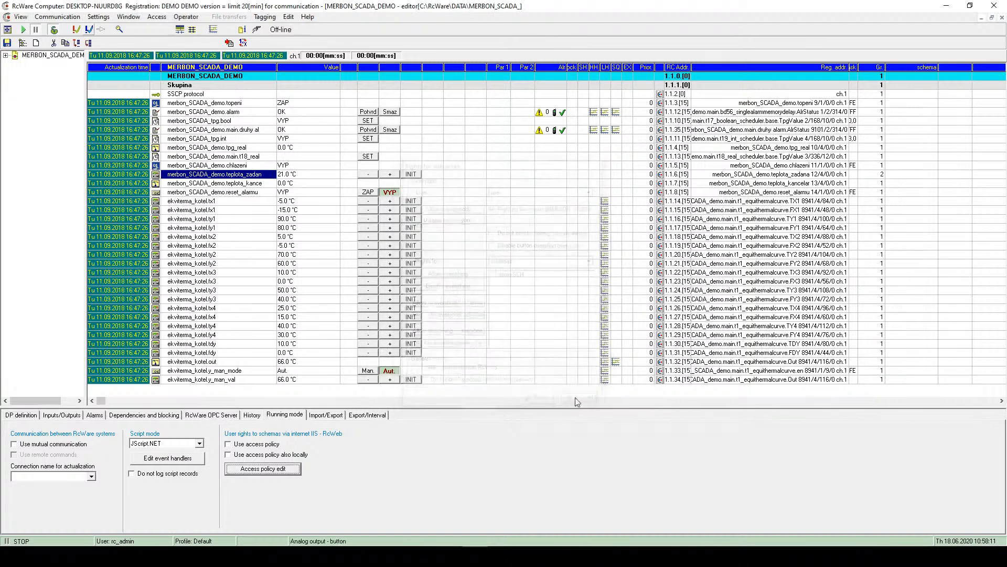
pyautogui.click(98, 17)
pyautogui.click(118, 94)
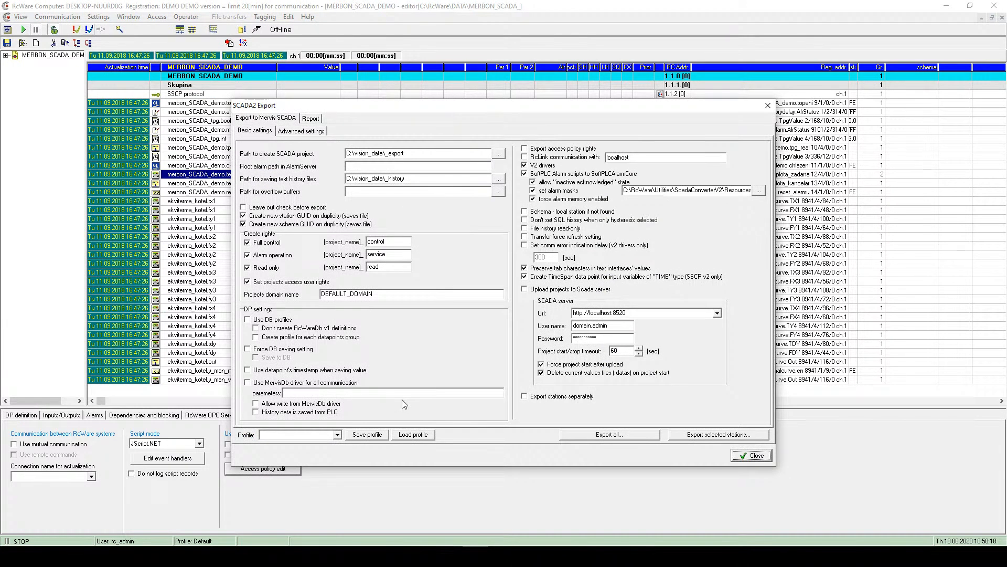
# Close SCADA2 Export and open projects.config from the cfg folder in Notepad++
pyautogui.click(754, 455)
pyautogui.hotkey('alt', 'Tab')
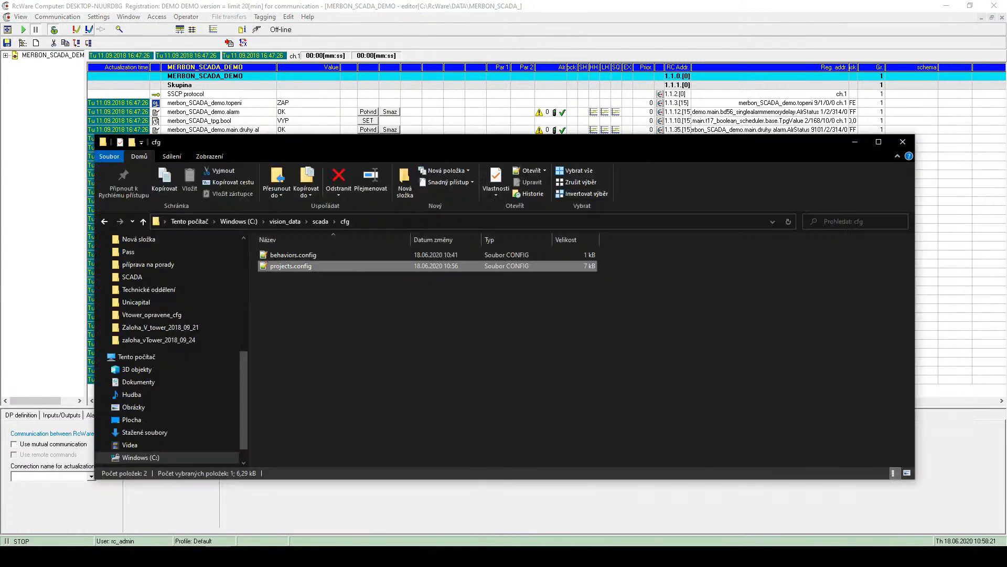
pyautogui.doubleClick(294, 265)
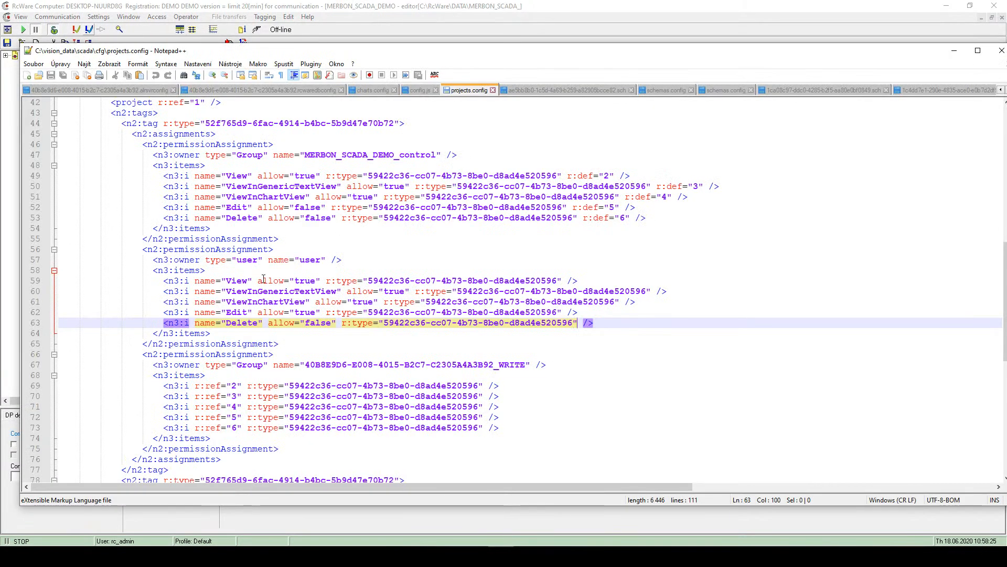
# Inspect the user-owned permission block and the MERBON_SCADA_DEMO_control block in projects.config
pyautogui.moveTo(143, 249); pyautogui.dragTo(284, 344)
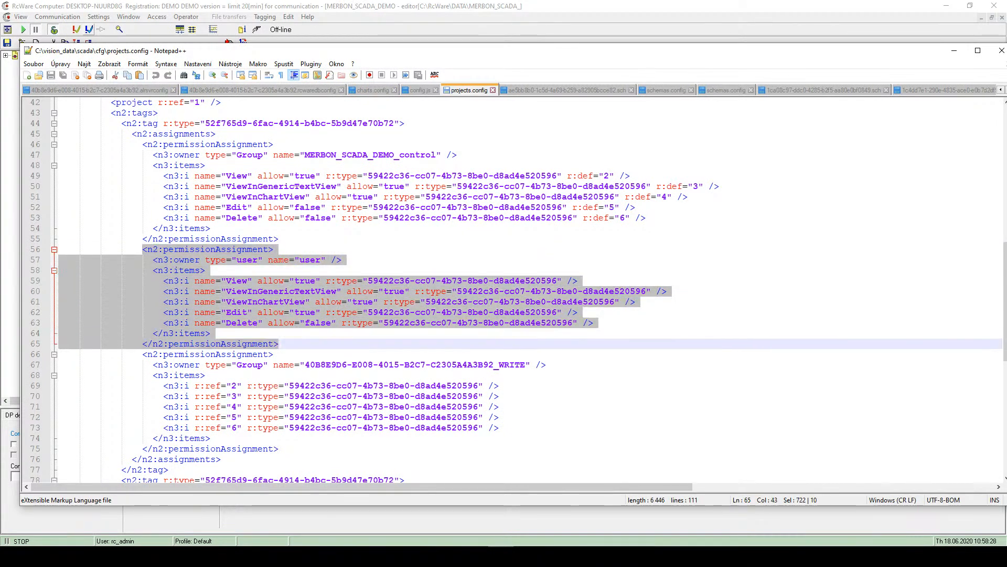
pyautogui.scroll(1, 283, 341)
pyautogui.moveTo(143, 176); pyautogui.dragTo(278, 270)
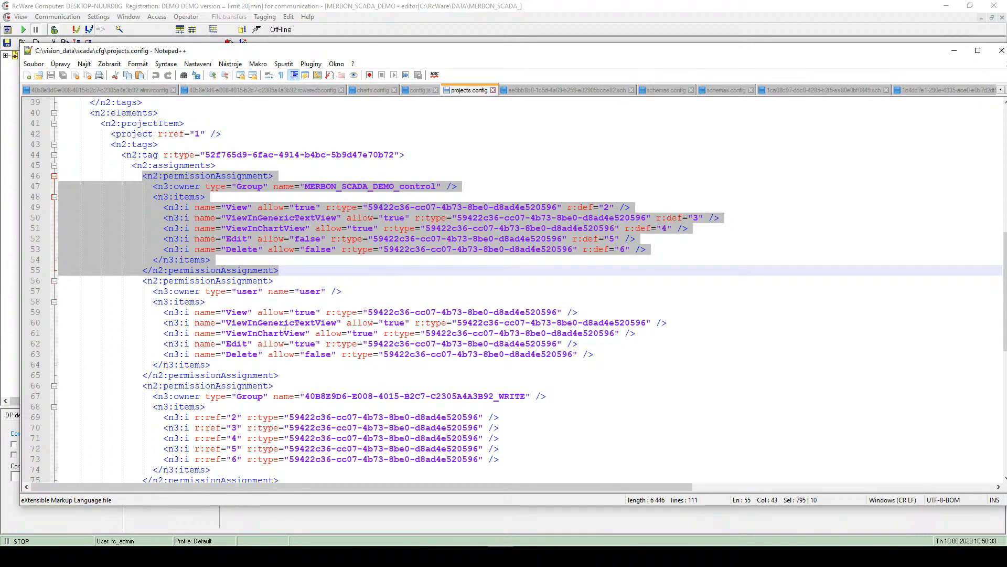
pyautogui.doubleClick(247, 291)
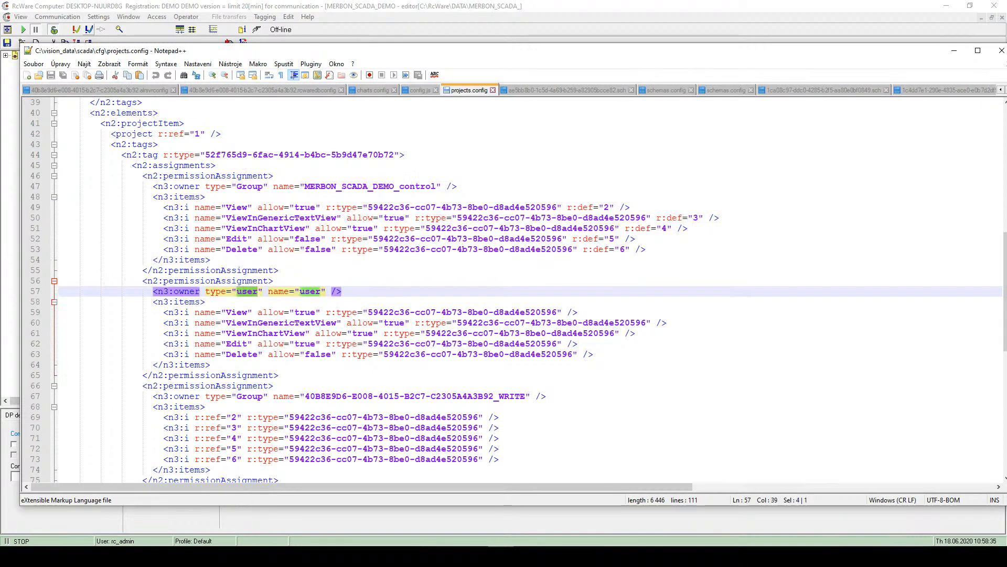
pyautogui.doubleClick(307, 292)
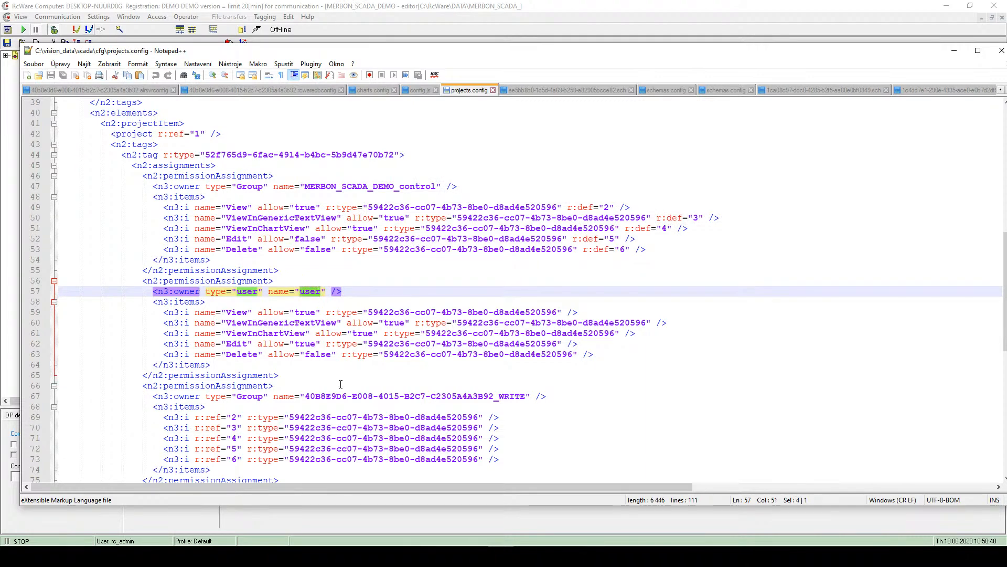
pyautogui.click(312, 303)
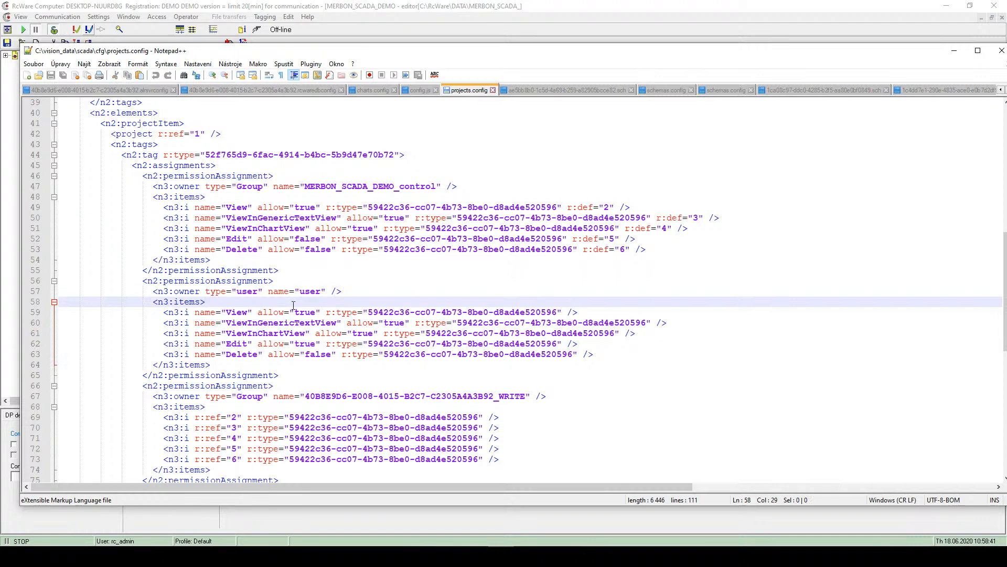
pyautogui.moveTo(912, 53); pyautogui.dragTo(862, 57)
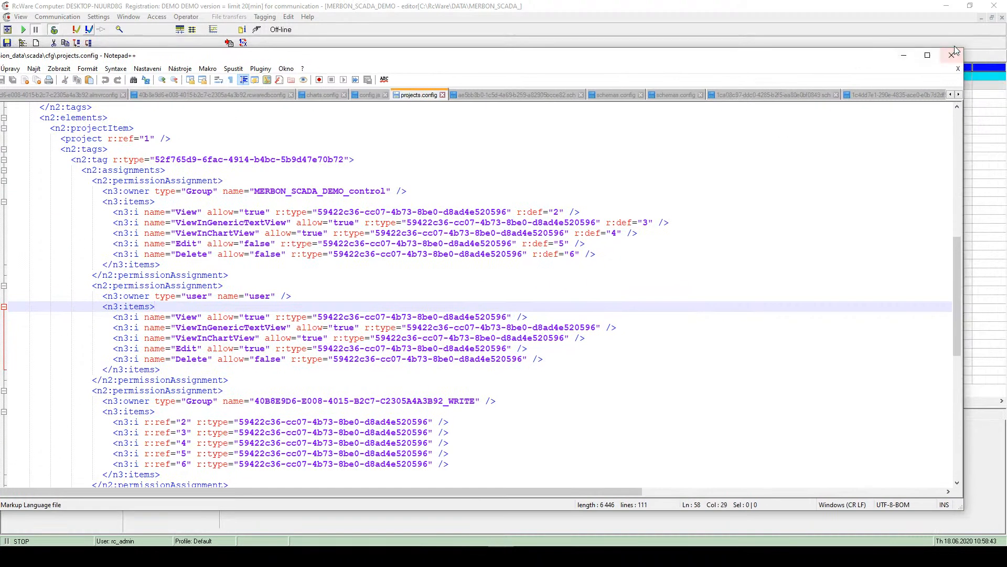
# Close projects.config, recheck RcWare's SCADA2 export settings, then close them to return to the data point grid
pyautogui.click(953, 52)
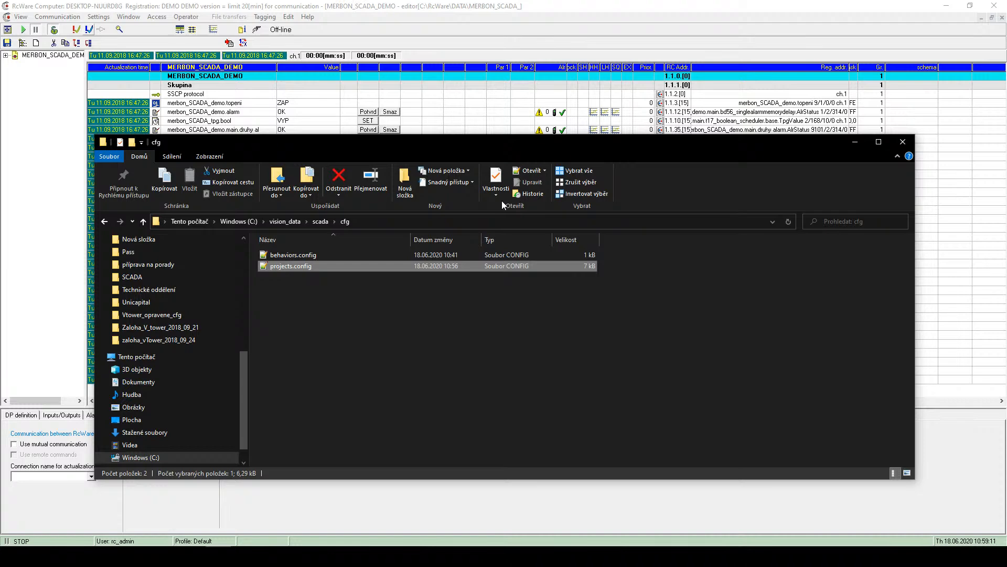
pyautogui.click(392, 5)
pyautogui.click(102, 18)
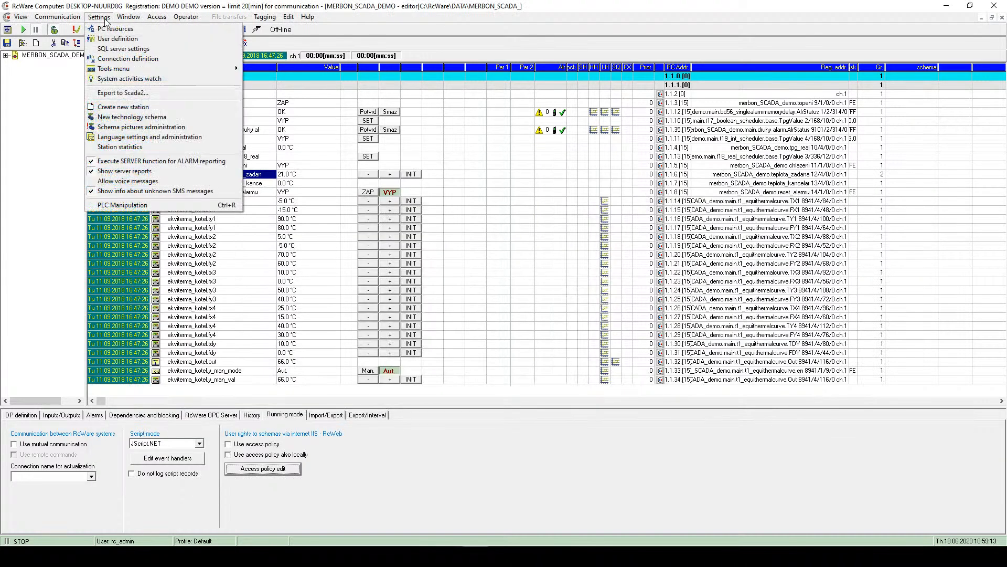
pyautogui.click(121, 92)
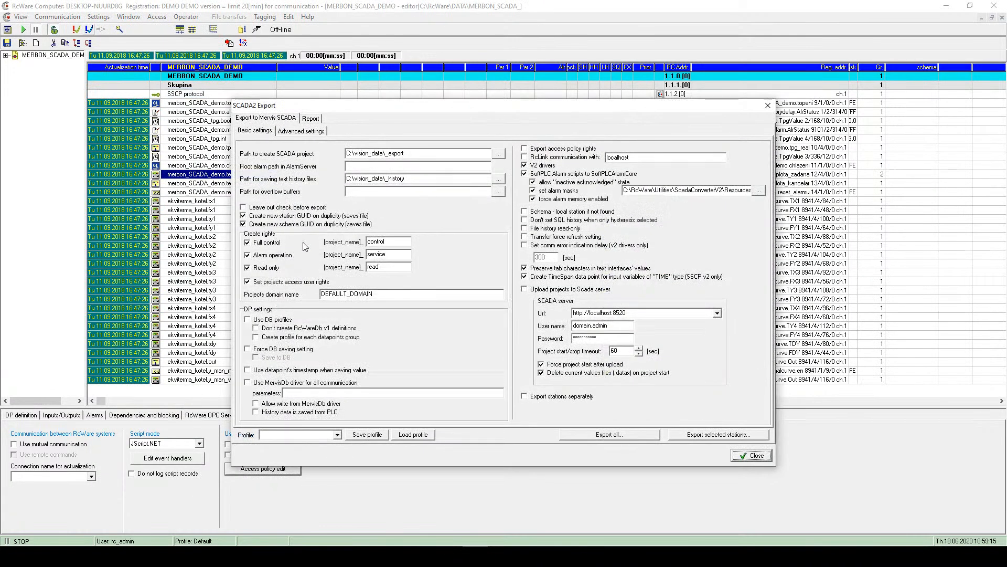
pyautogui.click(768, 105)
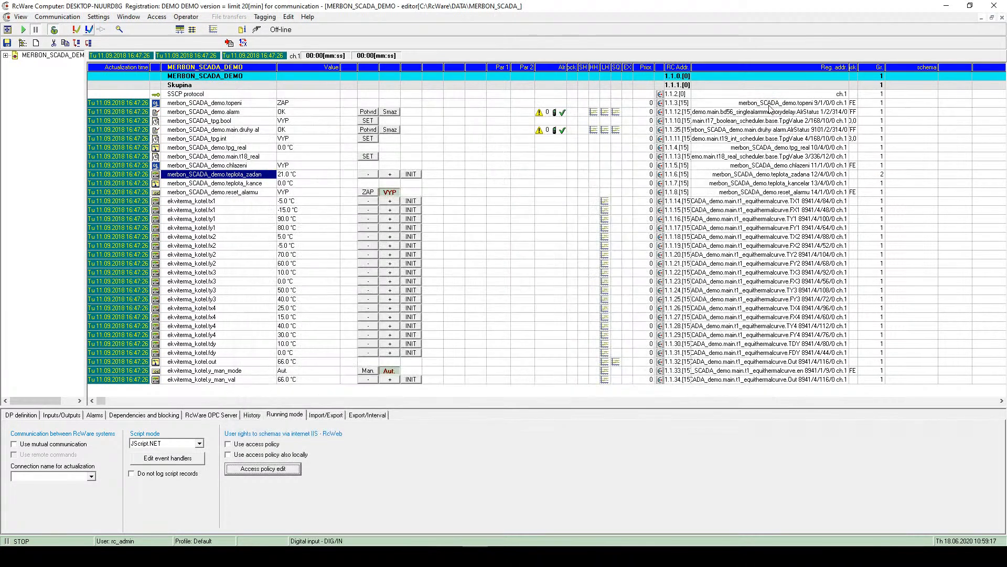
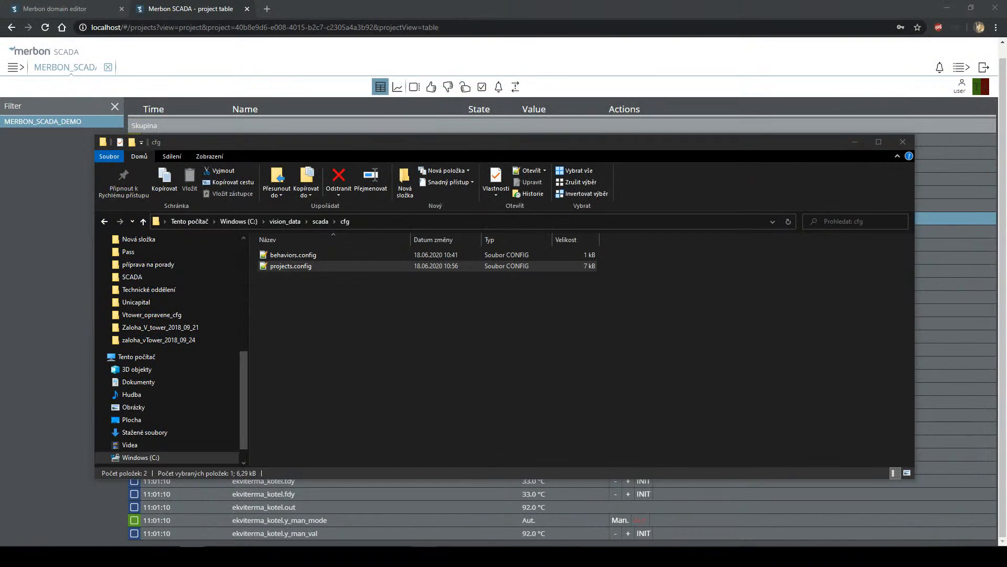
# Close the duplicate MCC editor windows from the taskbar previews
pyautogui.rightClick(424, 556)
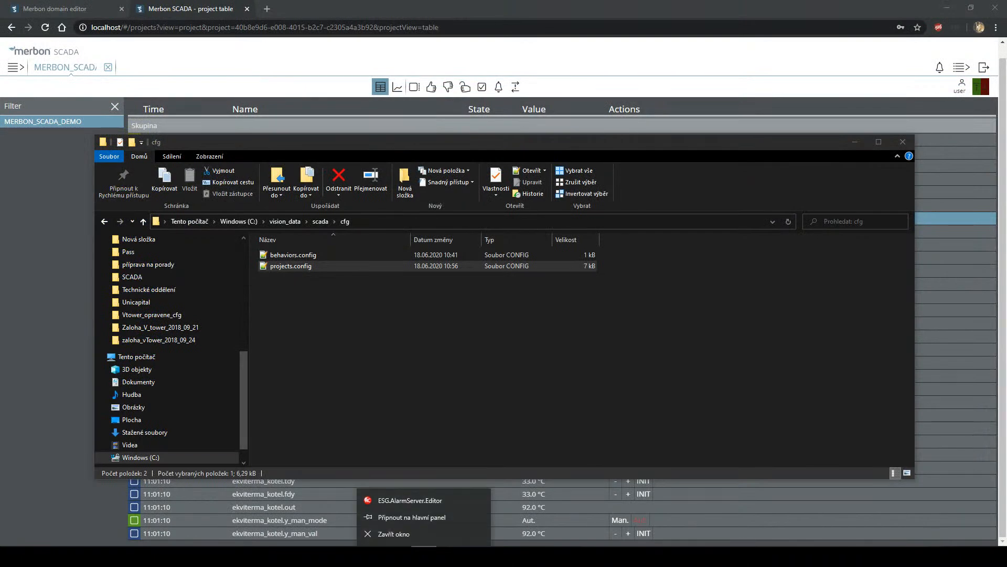
pyautogui.click(414, 536)
pyautogui.moveTo(423, 557)
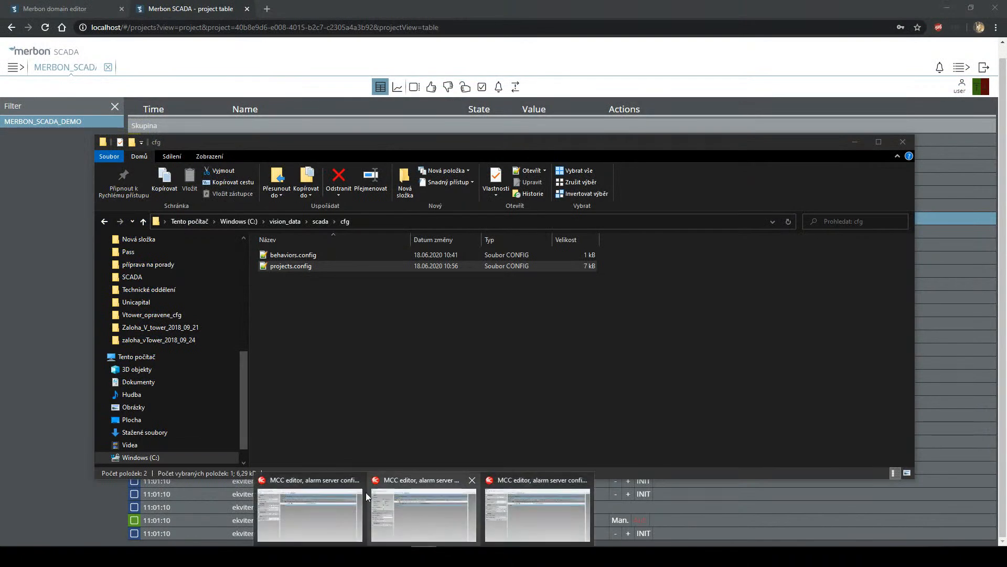
pyautogui.click(357, 481)
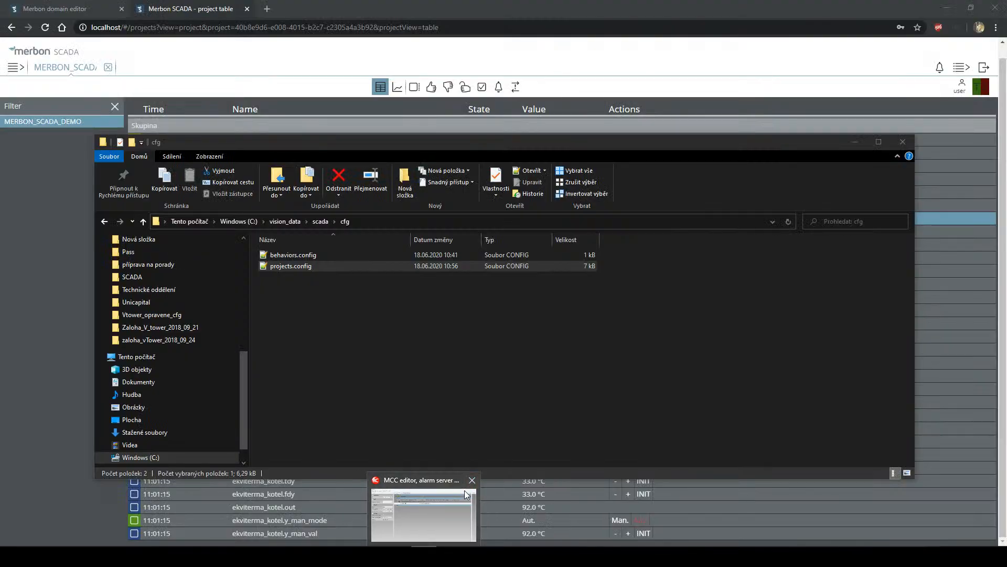
pyautogui.click(465, 489)
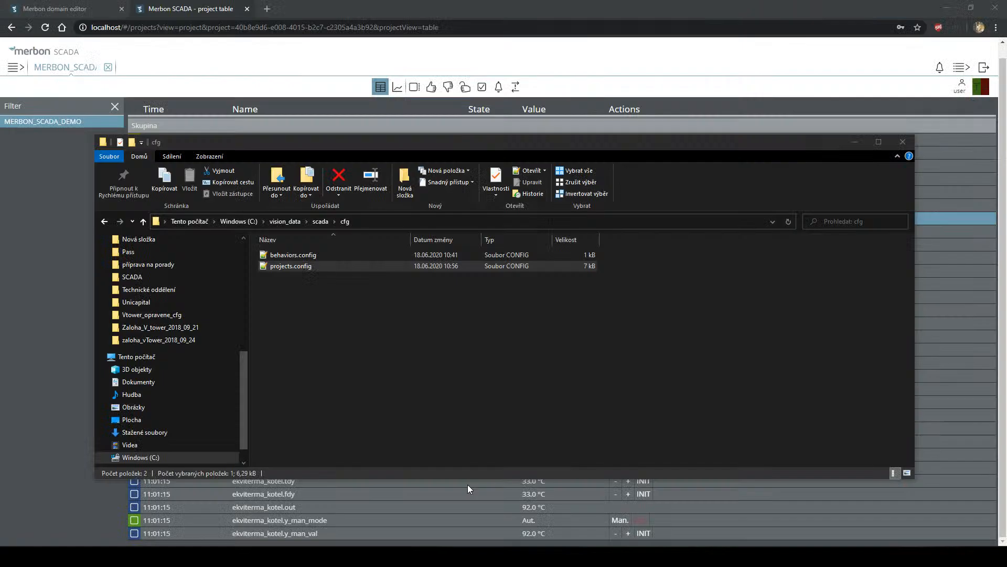
# Close the cfg folder, select the main.druhy al alarm row, and return to RcWare
pyautogui.click(906, 146)
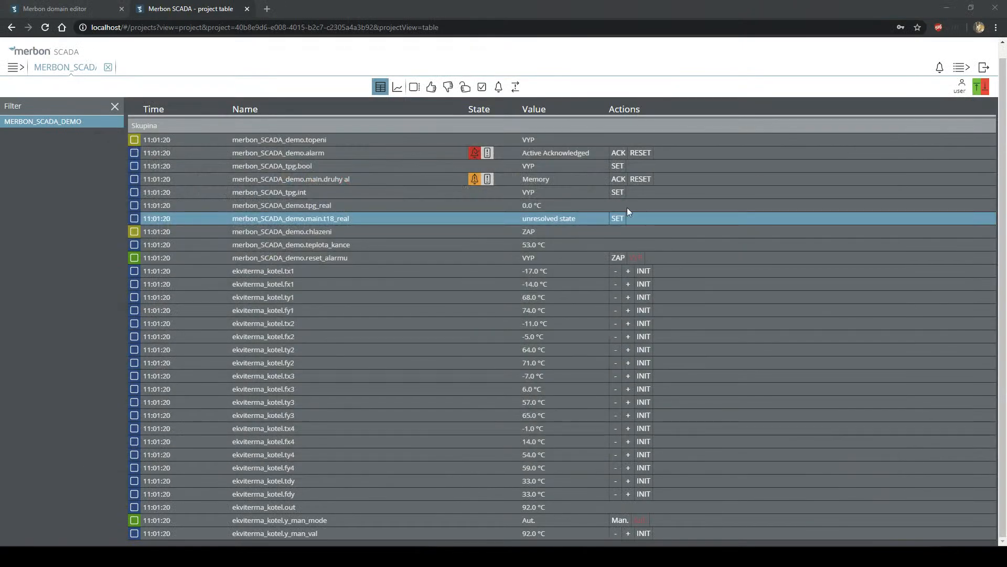
pyautogui.click(645, 180)
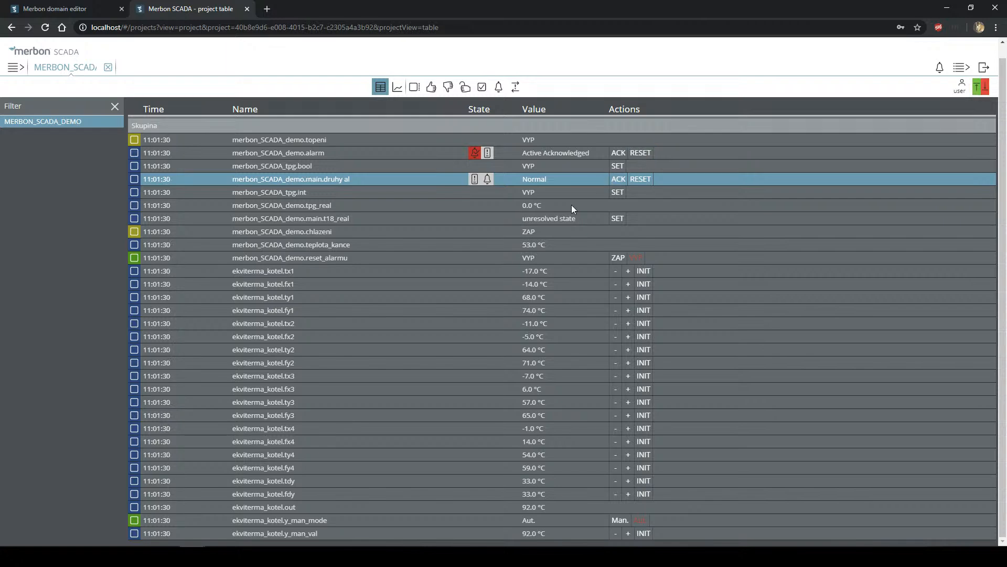
pyautogui.click(423, 555)
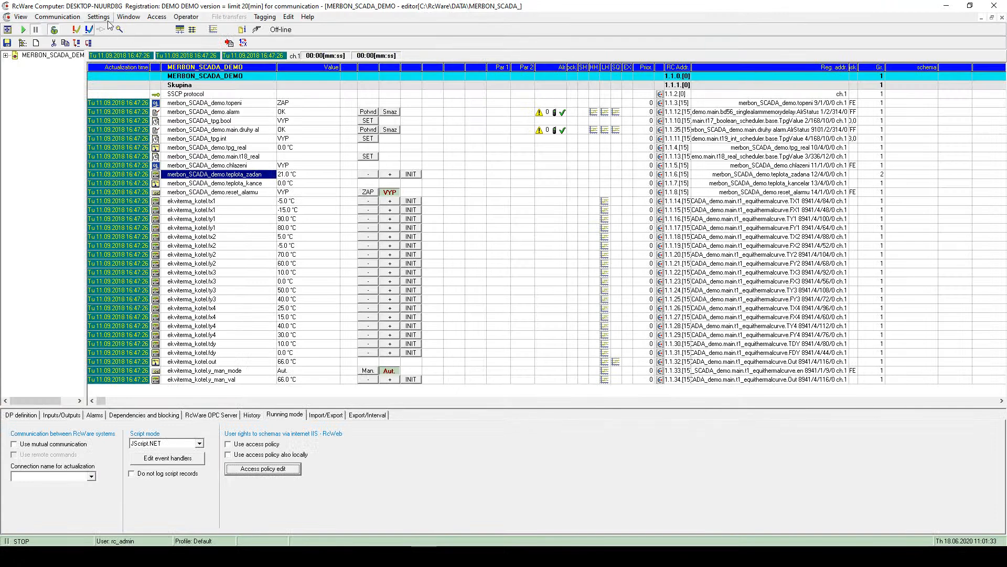
# Open RcWare's SCADA2 export settings and pick the resources path
pyautogui.click(99, 17)
pyautogui.click(53, 32)
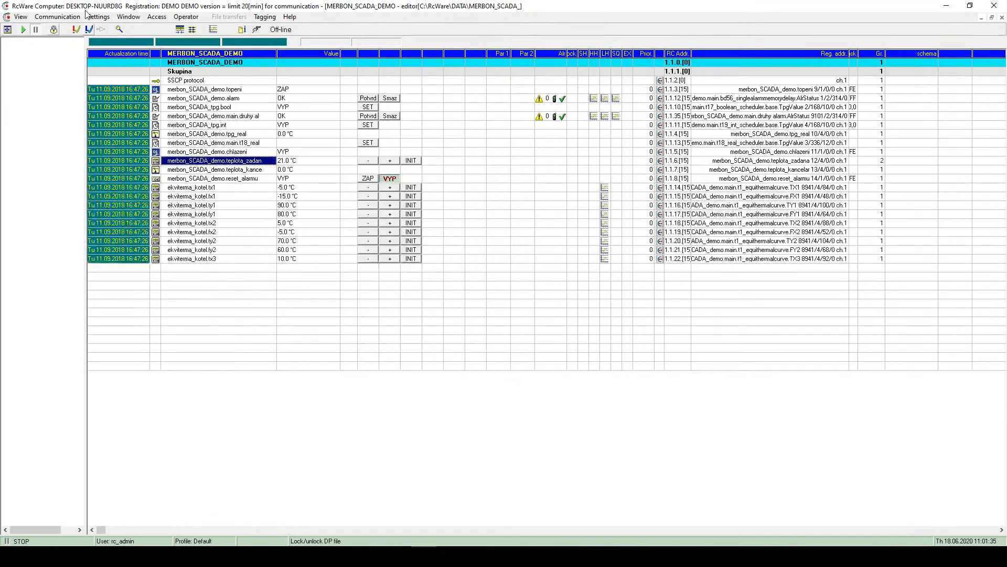
pyautogui.click(99, 17)
pyautogui.click(133, 94)
pyautogui.click(759, 190)
pyautogui.doubleClick(420, 181)
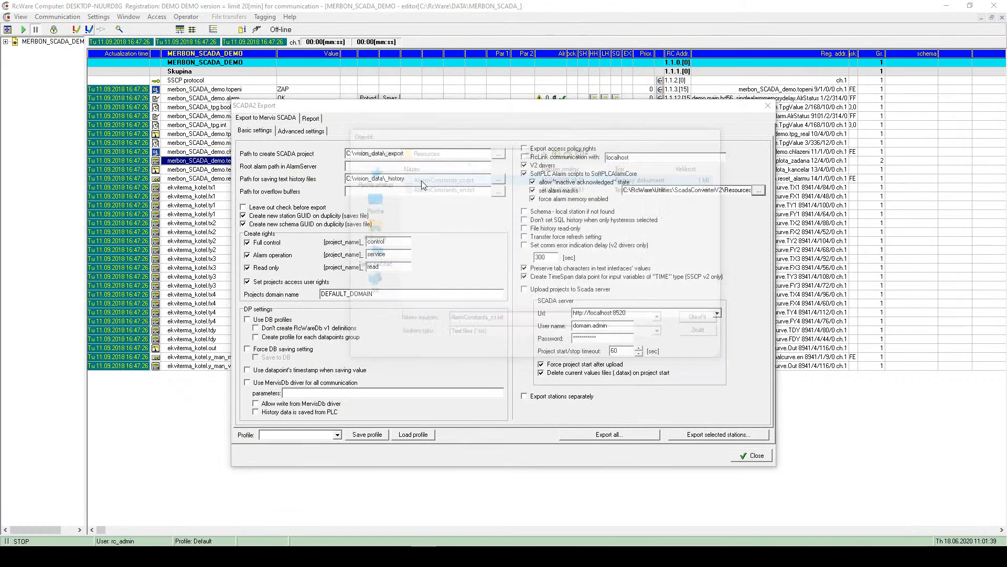
# Export the MERBON_SCADA_DEMO station without project upload enabled
pyautogui.click(713, 434)
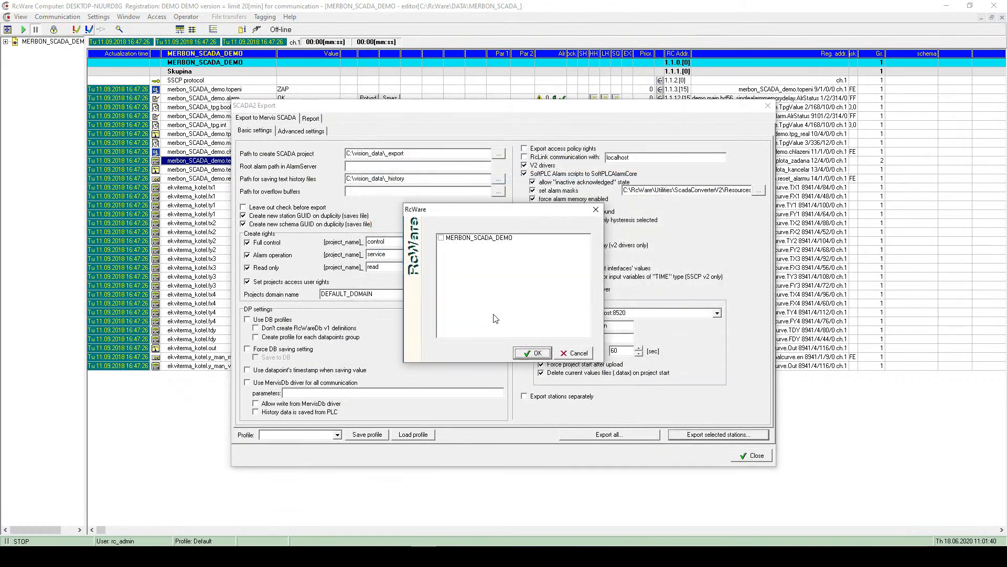
pyautogui.click(445, 240)
pyautogui.click(532, 355)
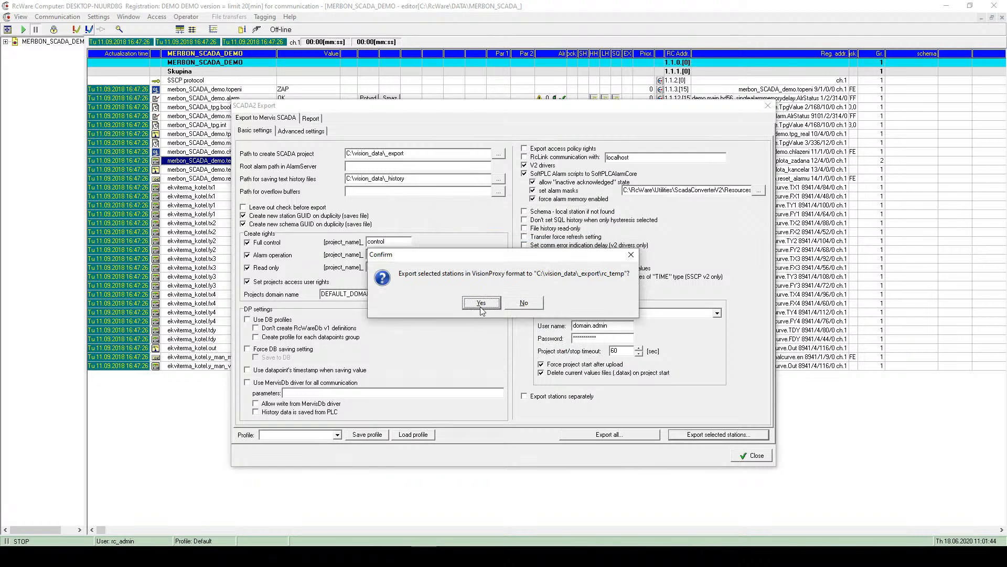
pyautogui.click(538, 304)
# Enable 'Upload projects to Scada server' and export MERBON_SCADA_DEMO again
pyautogui.click(525, 289)
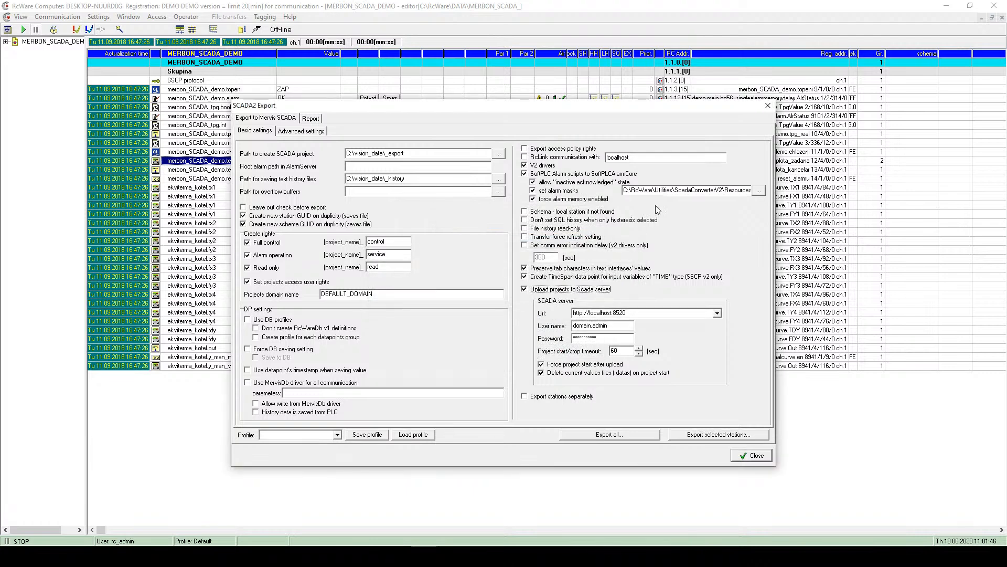
pyautogui.click(713, 435)
pyautogui.click(439, 237)
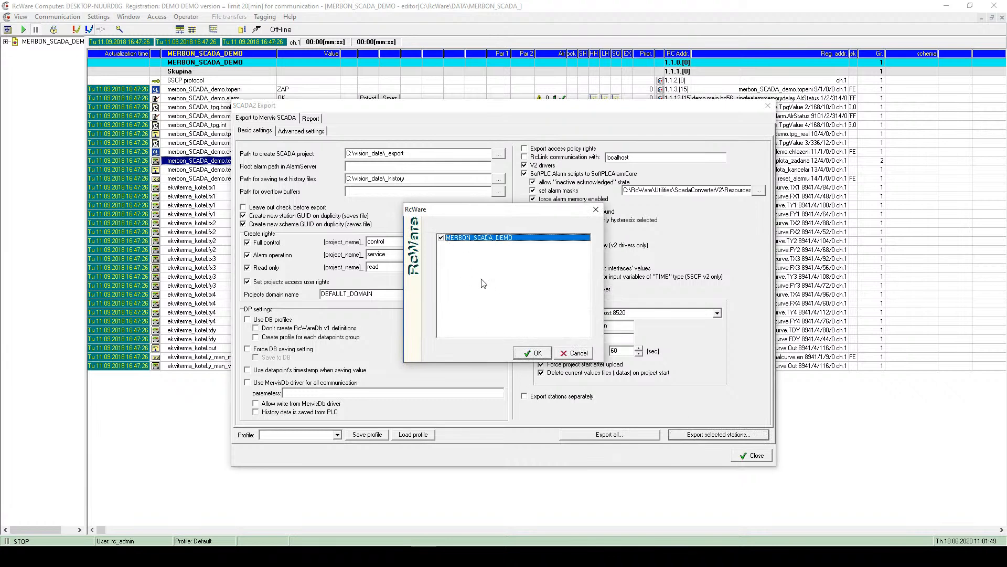
pyautogui.click(529, 352)
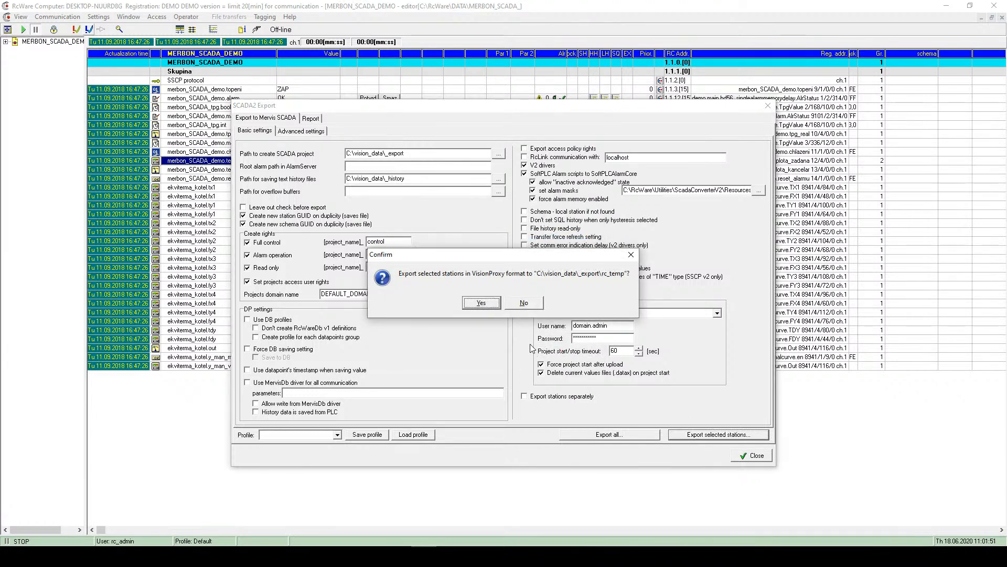
pyautogui.click(480, 302)
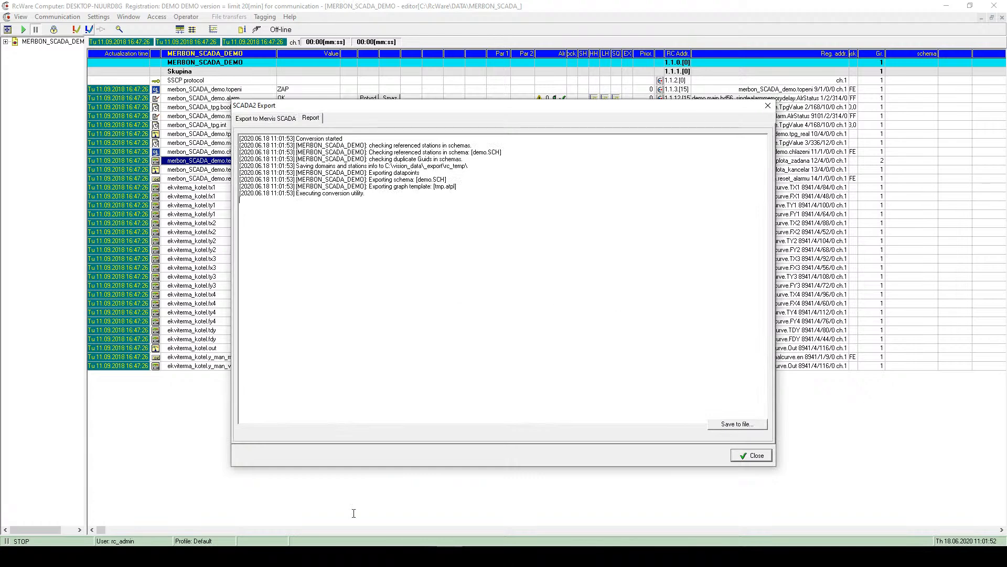
# Launch the Merbon SCADA Installer via system search and dismiss the stations-exported notice
pyautogui.press('super')
pyautogui.write('installer')
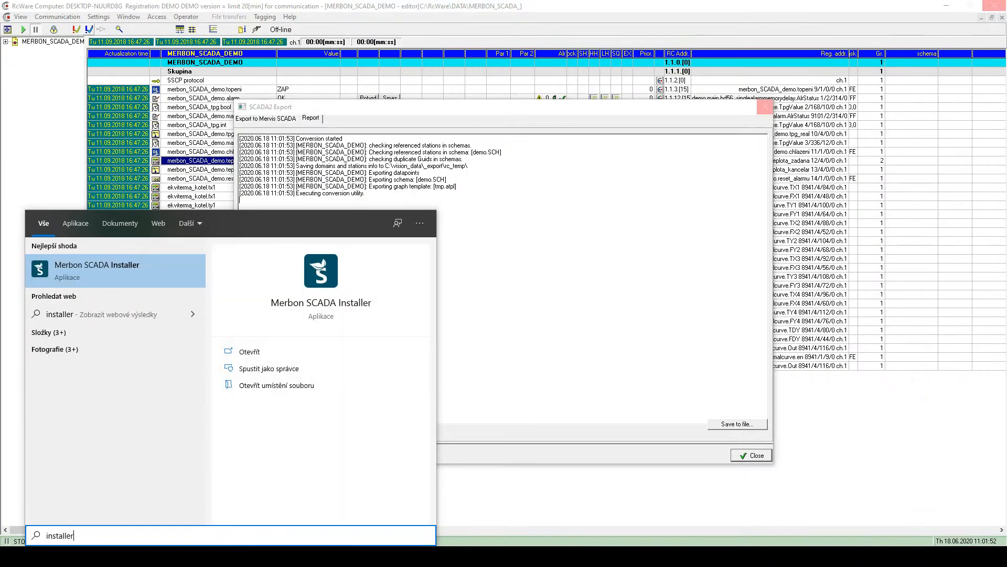
pyautogui.press('Return')
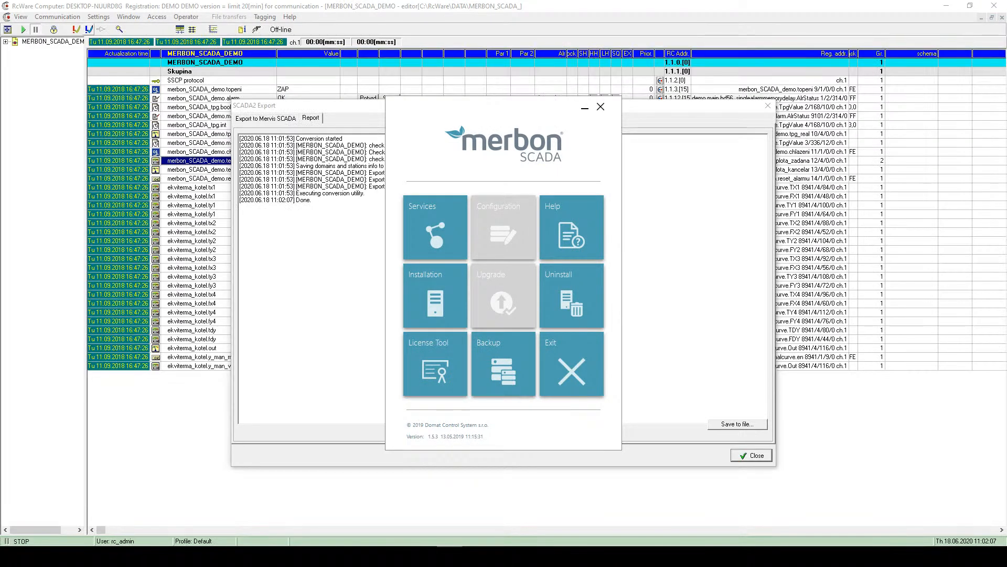
pyautogui.click(746, 458)
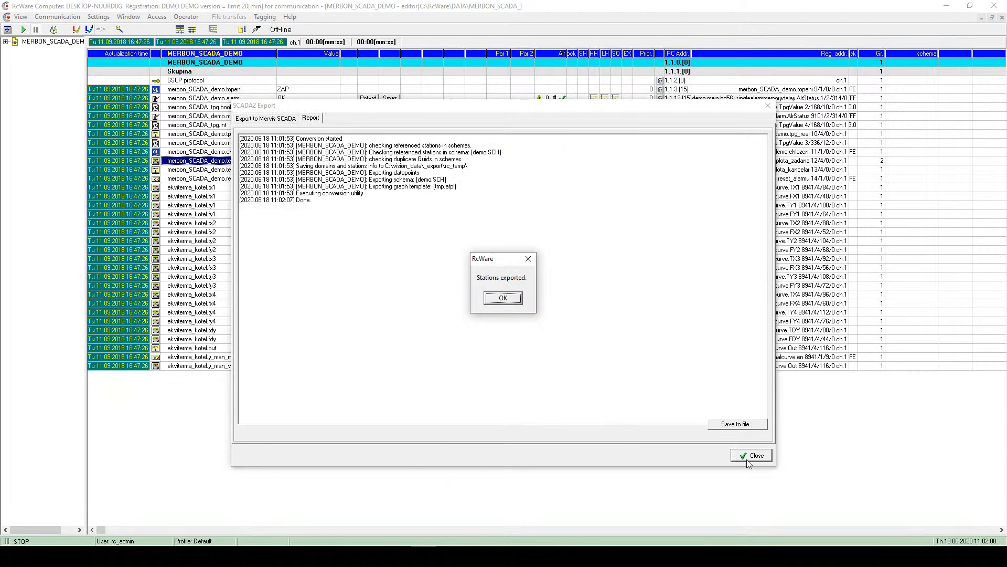
pyautogui.click(516, 302)
# Close the export window and select Merbon Database in the installer's Installation view
pyautogui.click(768, 106)
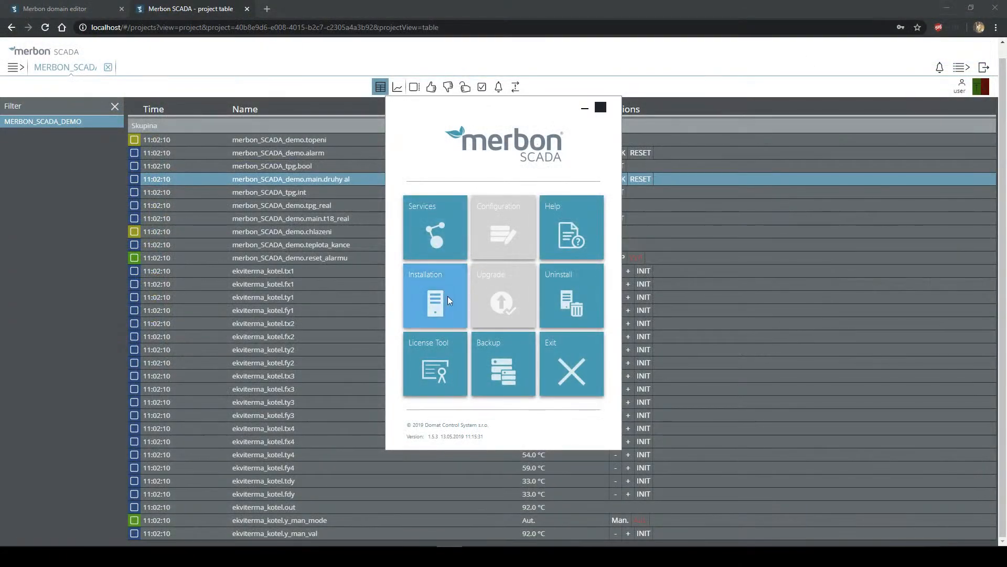
pyautogui.click(435, 293)
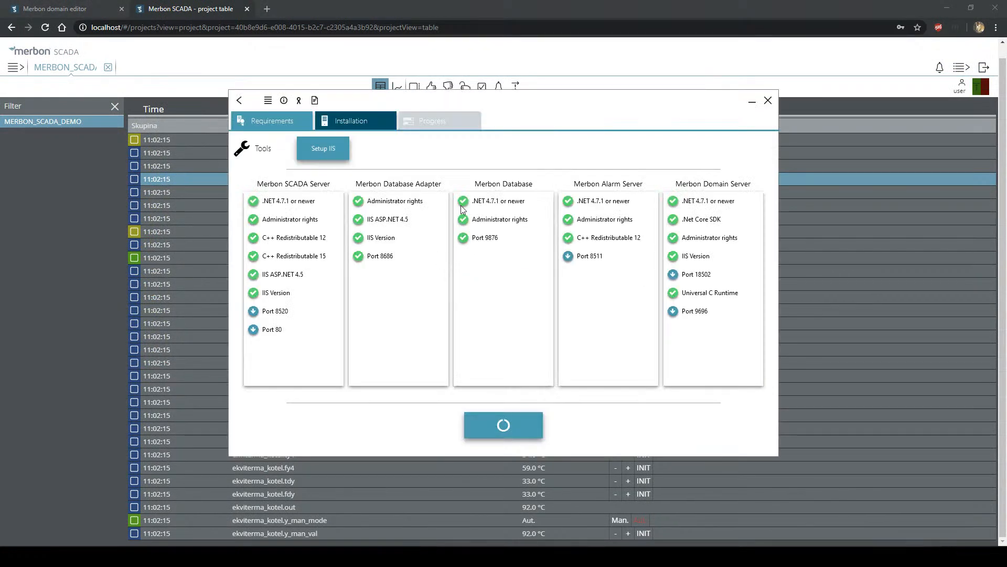
pyautogui.click(362, 126)
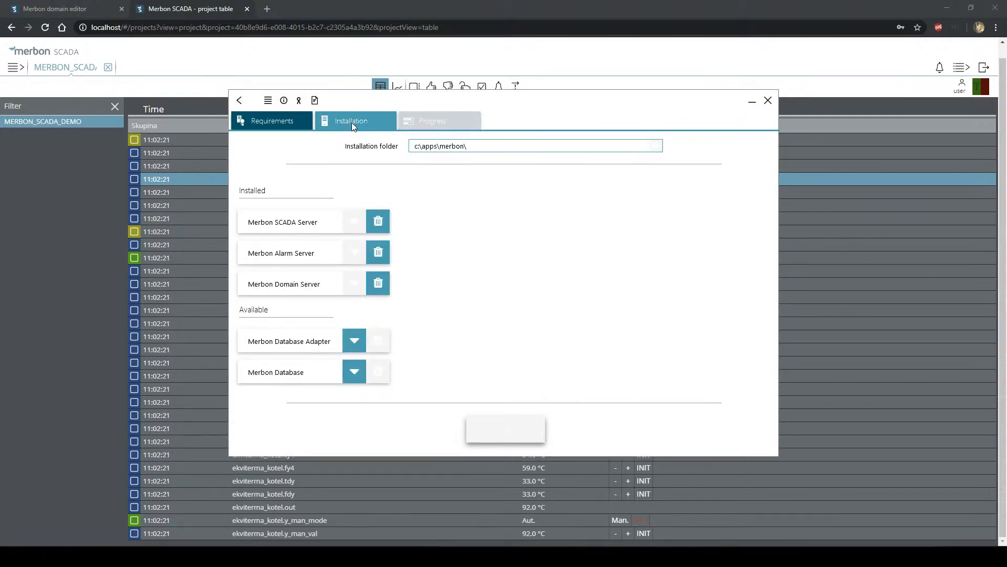
pyautogui.click(355, 365)
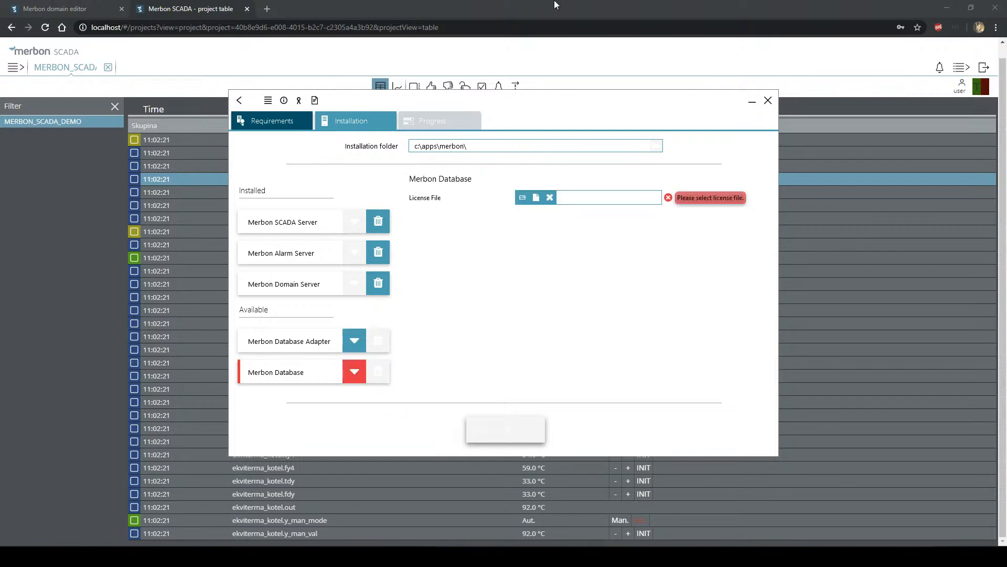
pyautogui.click(555, 4)
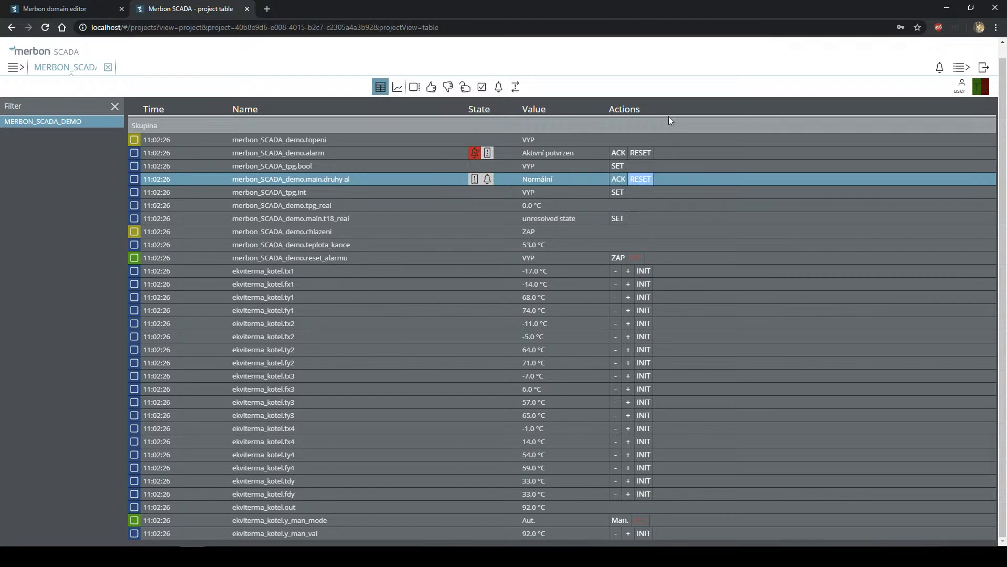
# Restore the browser to a smaller window and move it to the right edge
pyautogui.moveTo(643, 15); pyautogui.dragTo(669, 308)
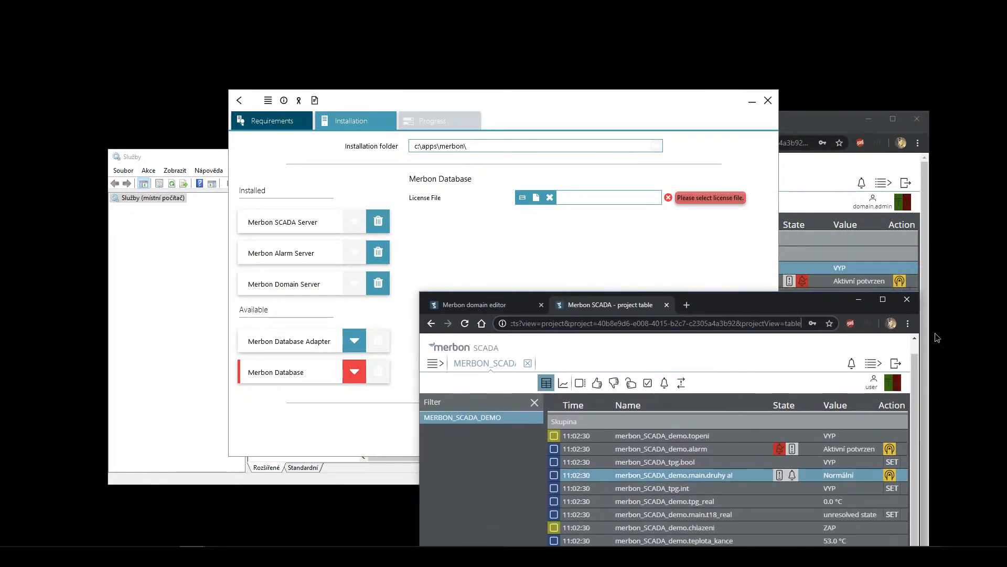
pyautogui.click(907, 323)
pyautogui.moveTo(739, 302); pyautogui.dragTo(1006, 336)
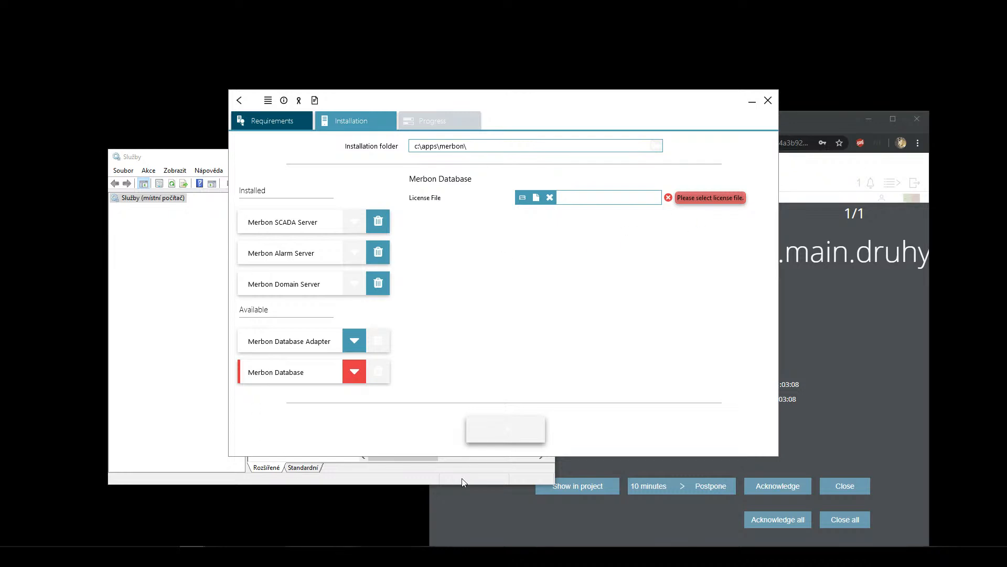
# Open the Czech 'Instalační manuál' PDF from Help and scroll to the page 4 topology diagram
pyautogui.click(240, 100)
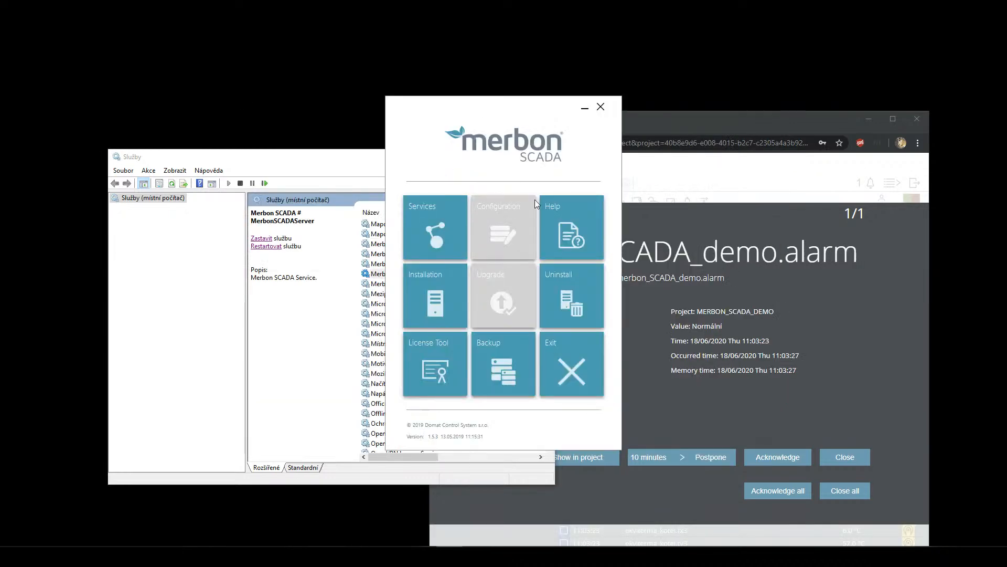
pyautogui.click(574, 243)
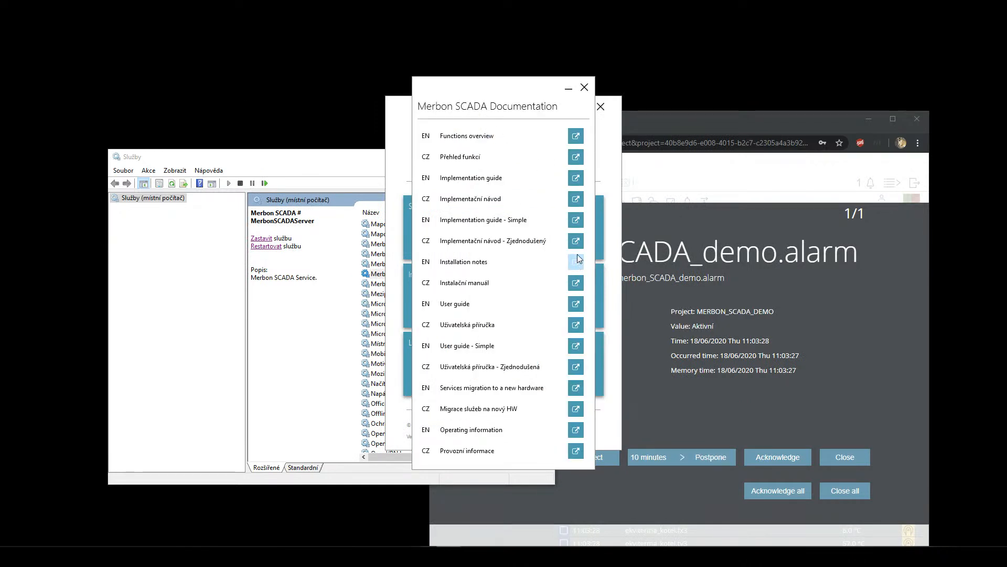
pyautogui.click(578, 281)
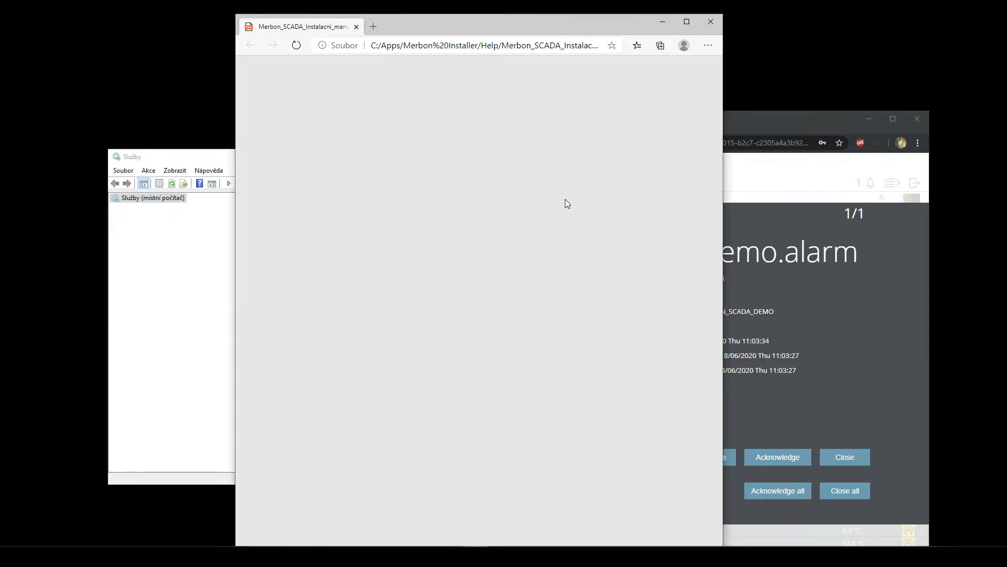
pyautogui.scroll(-10, 565, 205)
pyautogui.scroll(-15, 564, 212)
pyautogui.scroll(8, 556, 221)
pyautogui.scroll(-1, 552, 225)
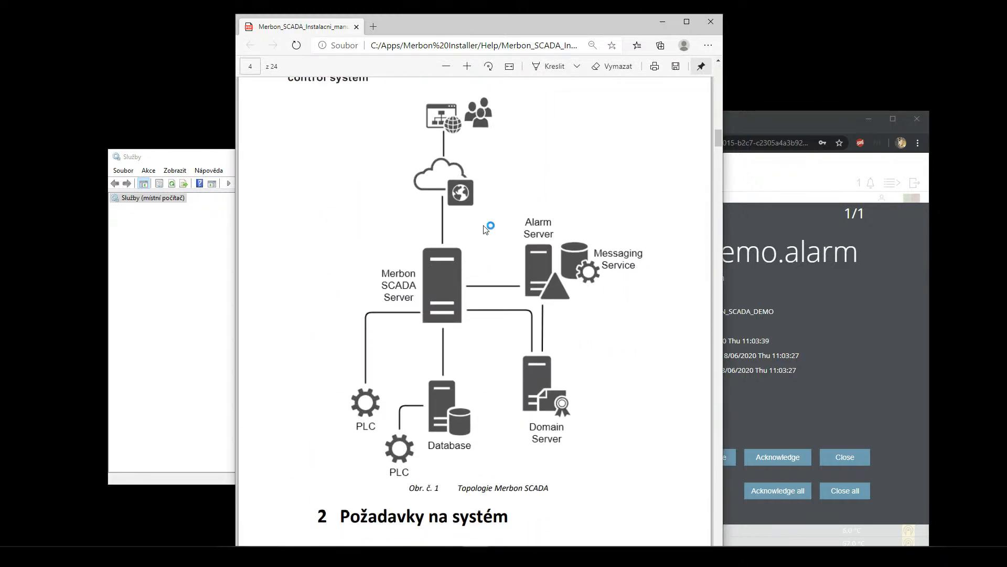
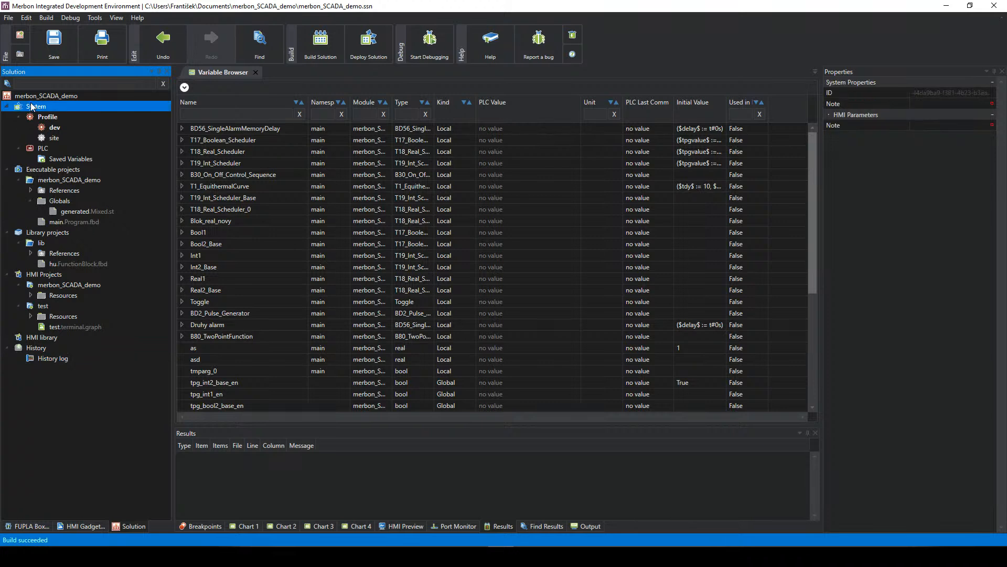
# Browse the solution, History and System items, then open the PLC controller's Tasks and Controller Properties
pyautogui.click(35, 98)
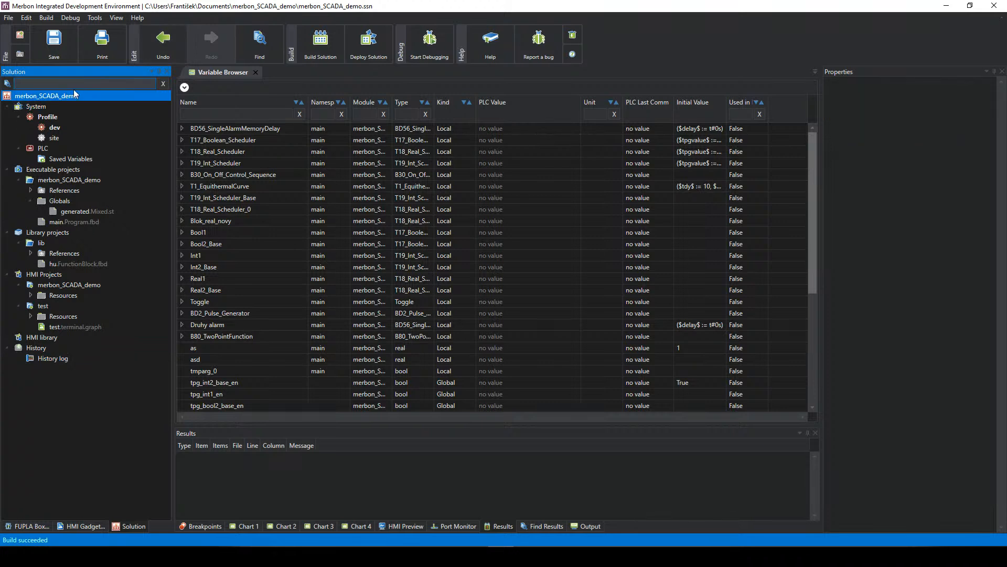
pyautogui.rightClick(60, 100)
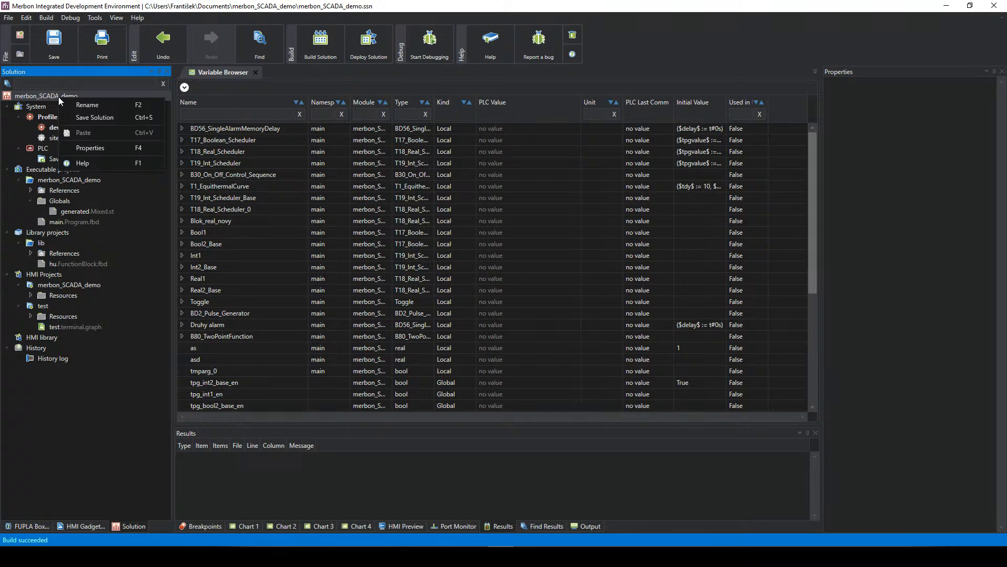
pyautogui.click(59, 96)
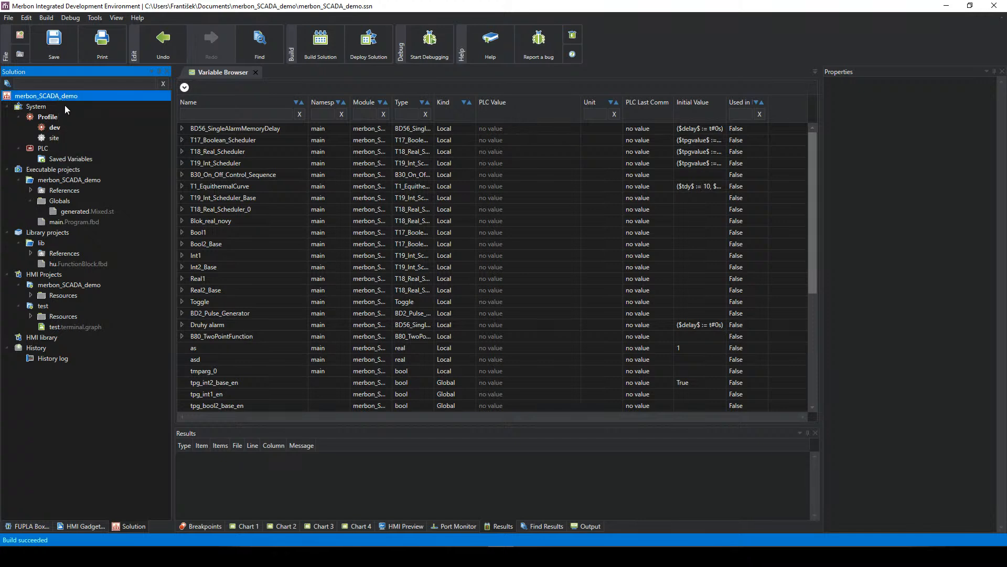
pyautogui.click(43, 349)
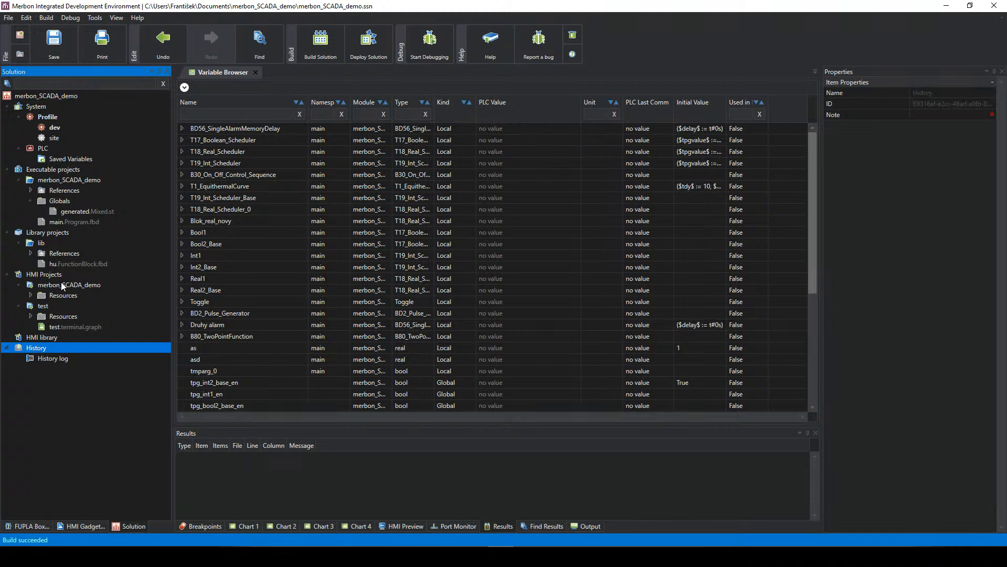
pyautogui.click(36, 108)
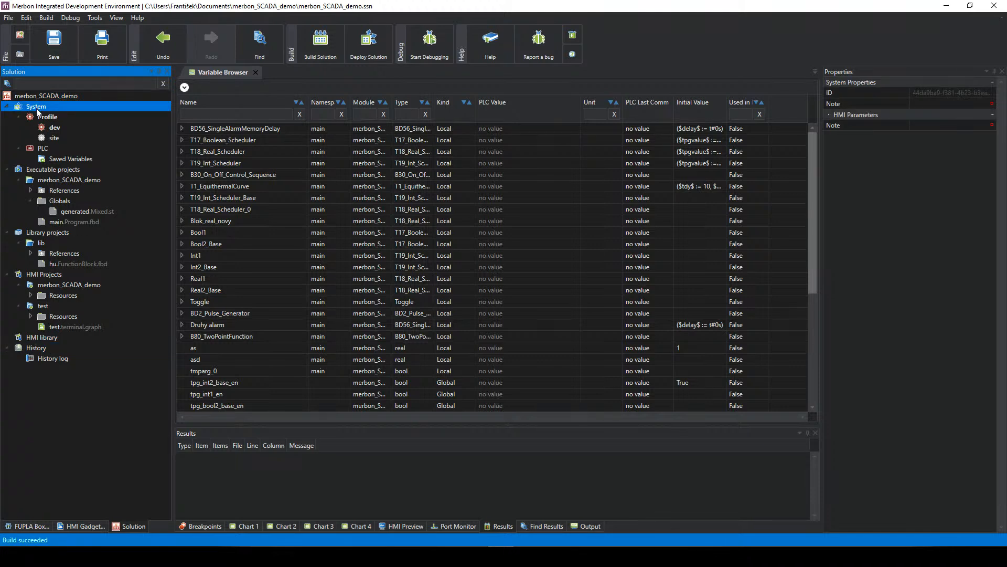
pyautogui.doubleClick(44, 148)
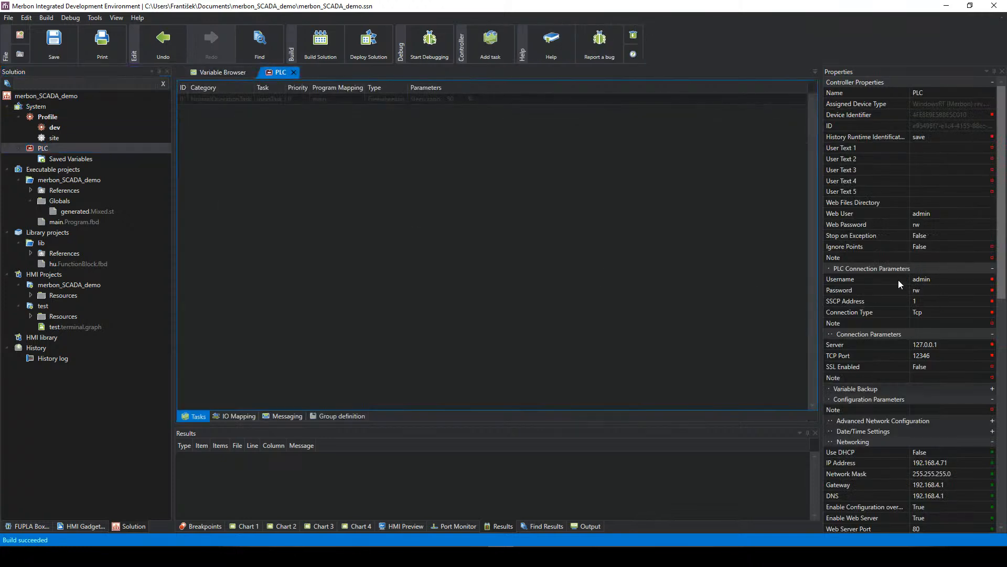
# Expand the PLC's Merbon DB Parameters group and widen the Properties panel
pyautogui.click(898, 192)
pyautogui.scroll(-3, 906, 218)
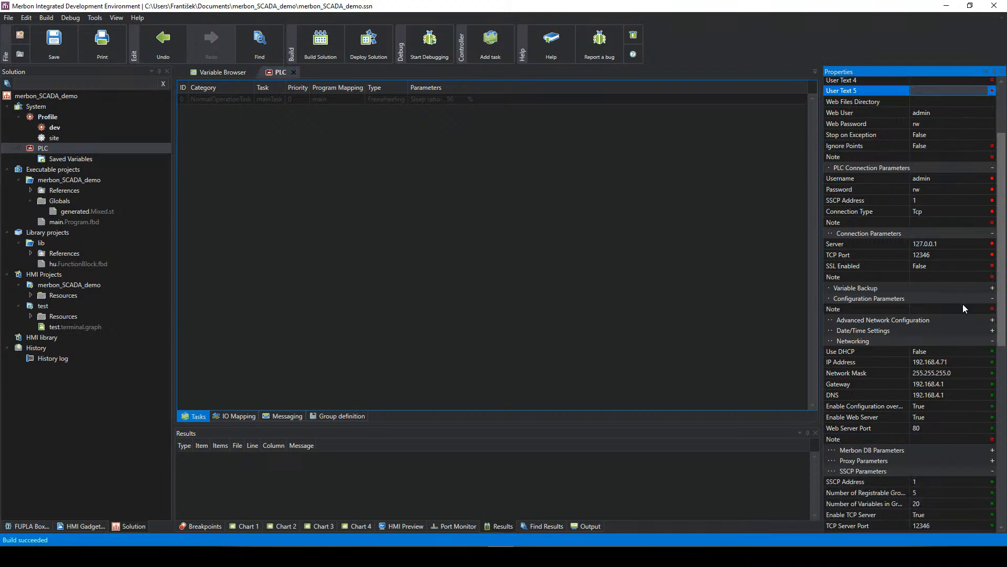
pyautogui.scroll(-5, 981, 322)
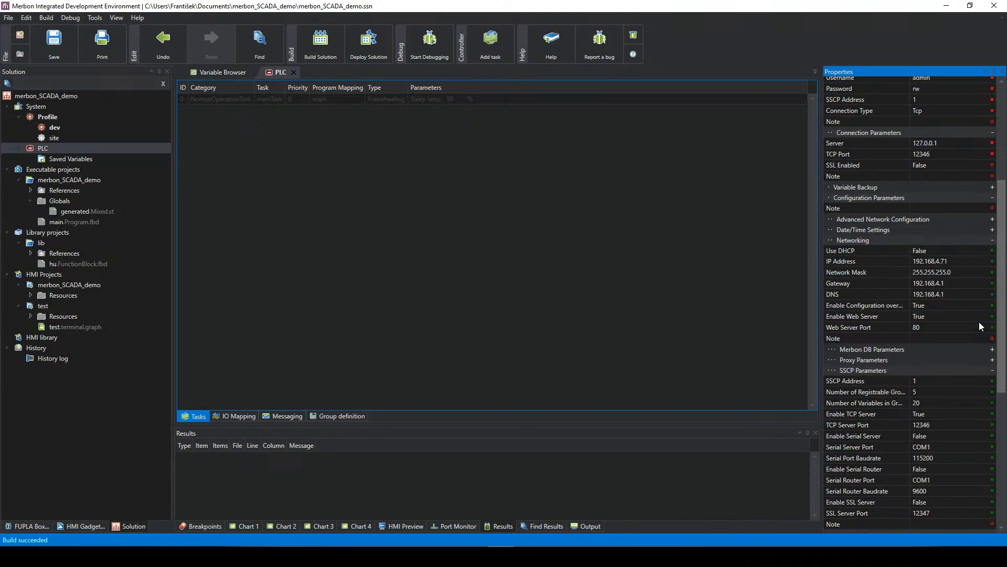
pyautogui.click(992, 299)
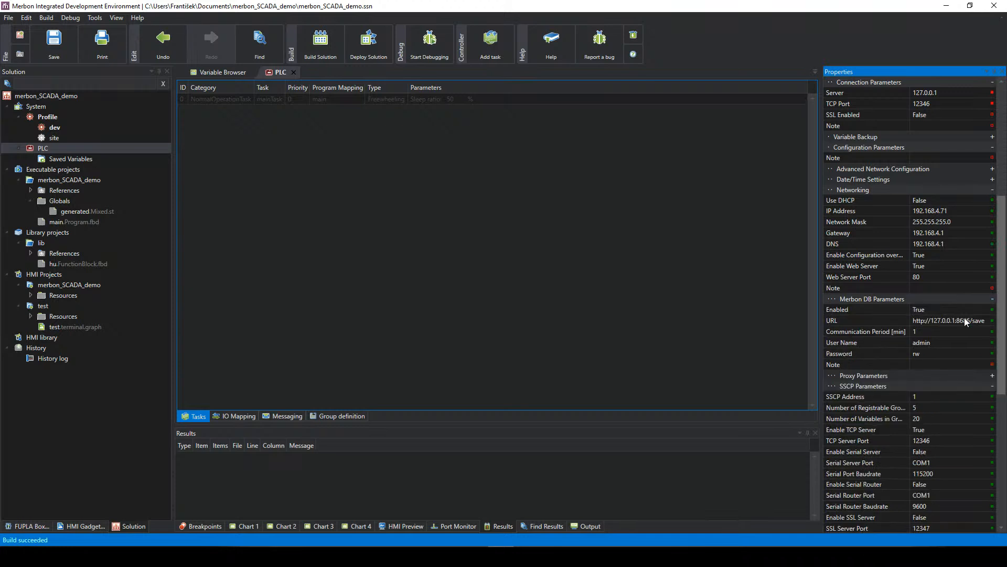
pyautogui.moveTo(822, 304); pyautogui.dragTo(726, 290)
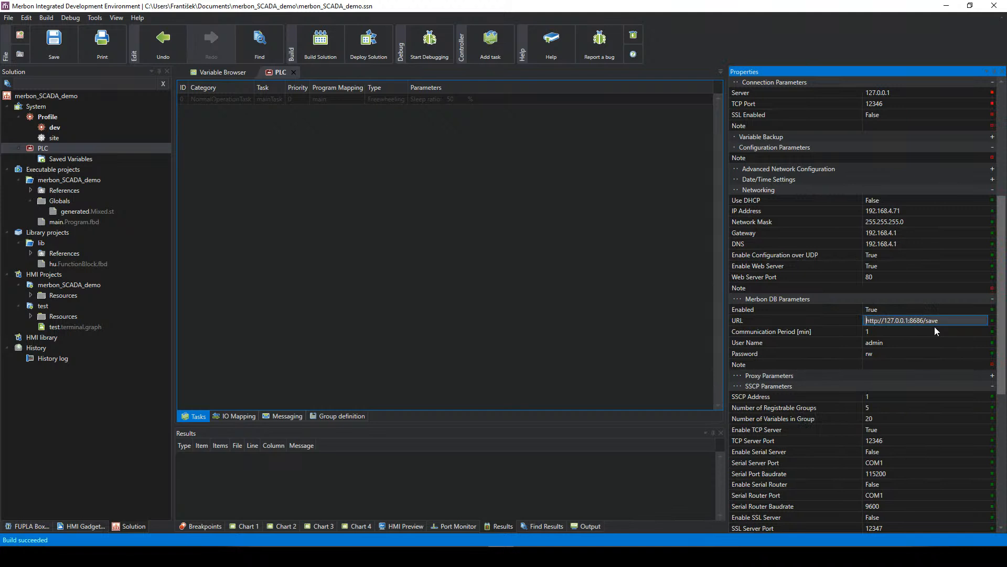
pyautogui.click(934, 321)
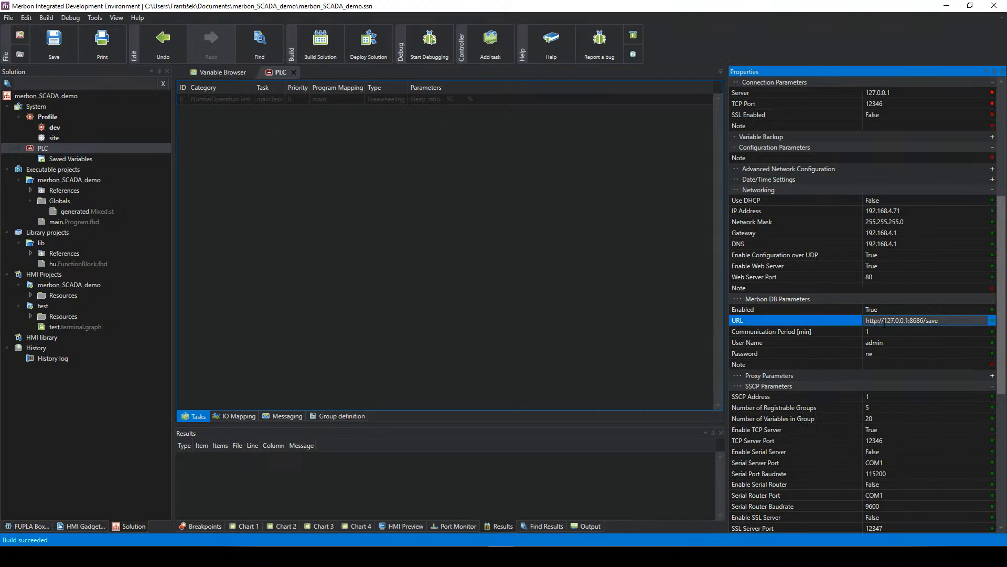
pyautogui.moveTo(884, 321); pyautogui.dragTo(907, 322)
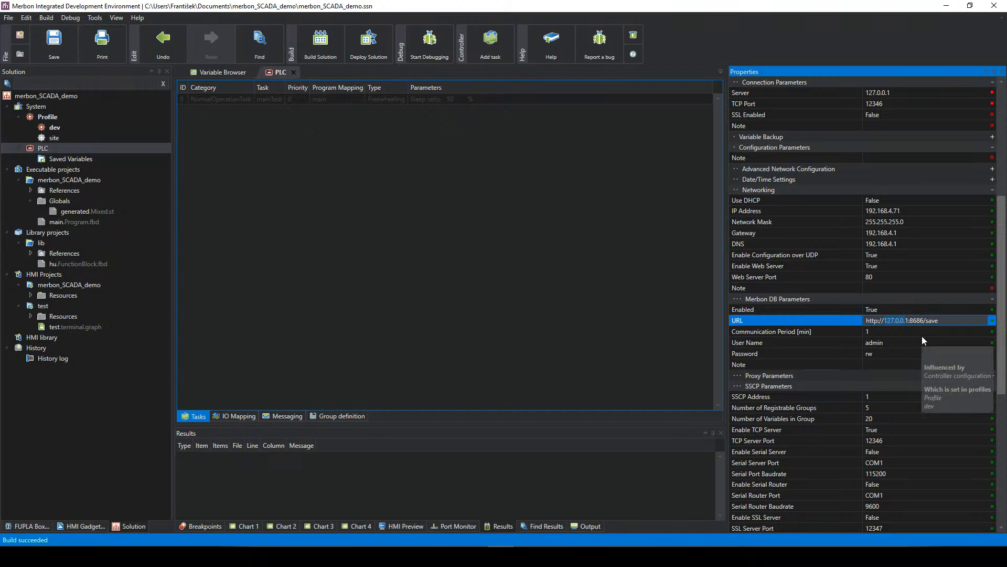
pyautogui.moveTo(909, 321); pyautogui.dragTo(924, 321)
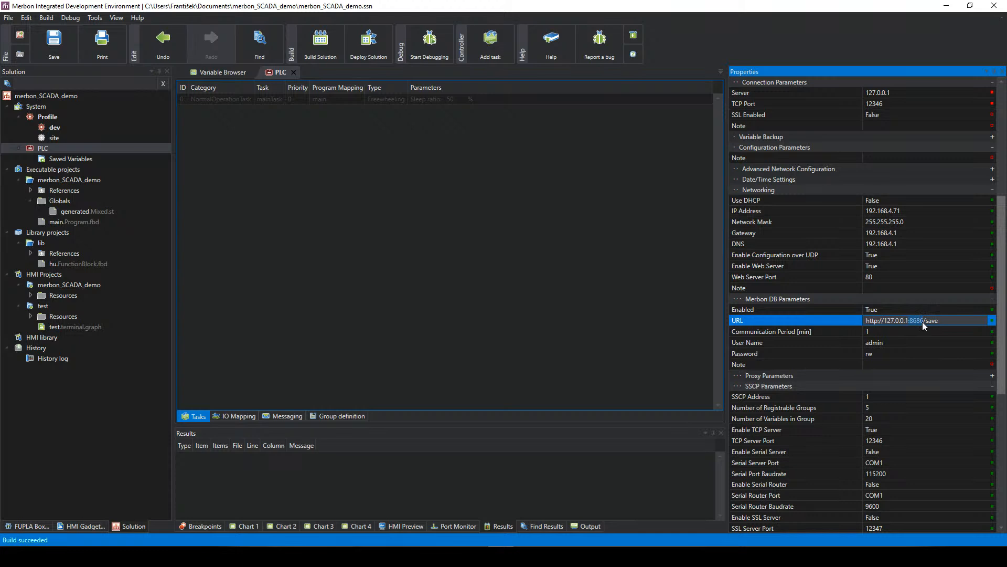
pyautogui.press('End')
pyautogui.moveTo(946, 320); pyautogui.dragTo(925, 320)
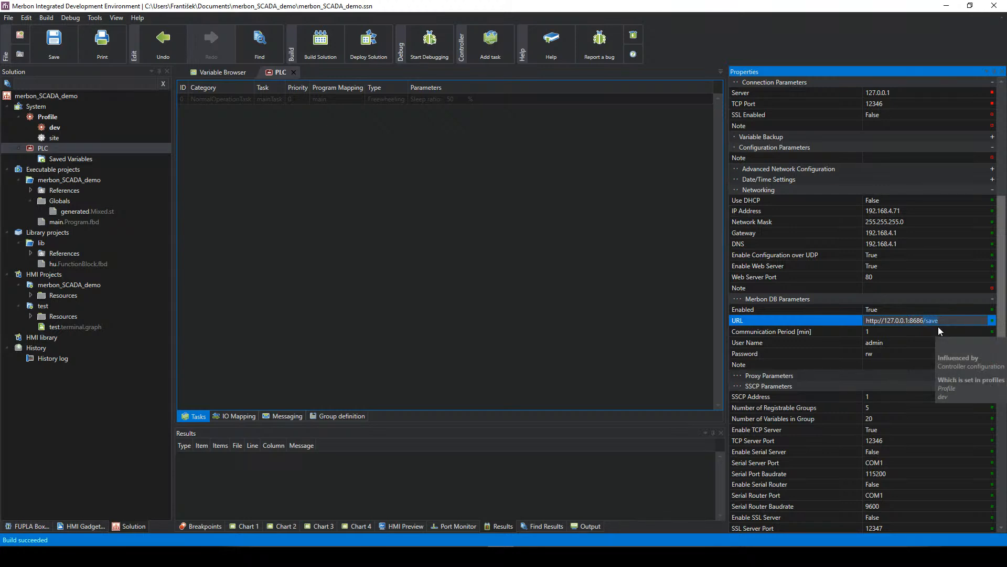
pyautogui.click(909, 331)
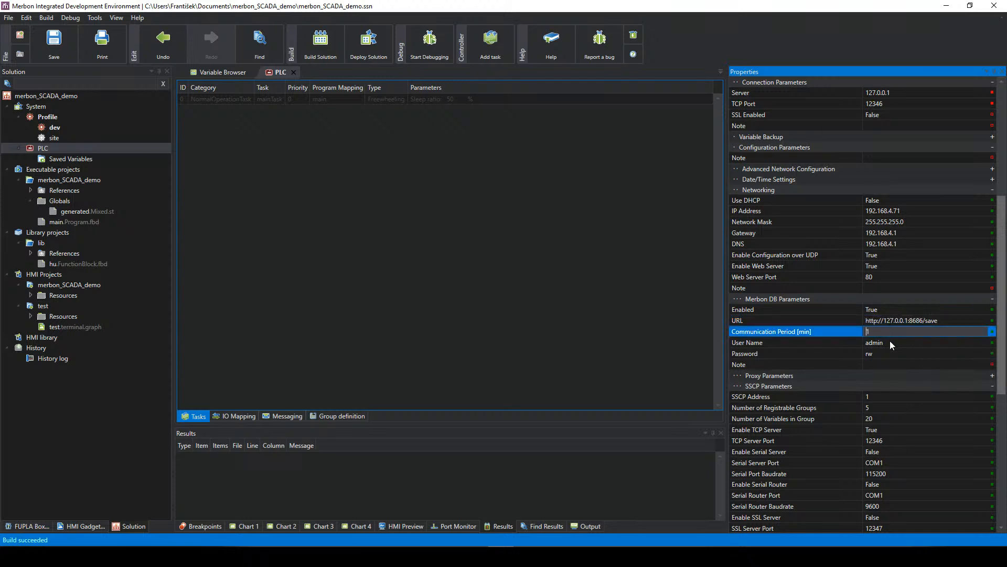
# Check the database user name, password and 1-minute communication period, then restore the IDE window
pyautogui.click(896, 343)
pyautogui.moveTo(896, 343); pyautogui.dragTo(866, 346)
pyautogui.click(869, 354)
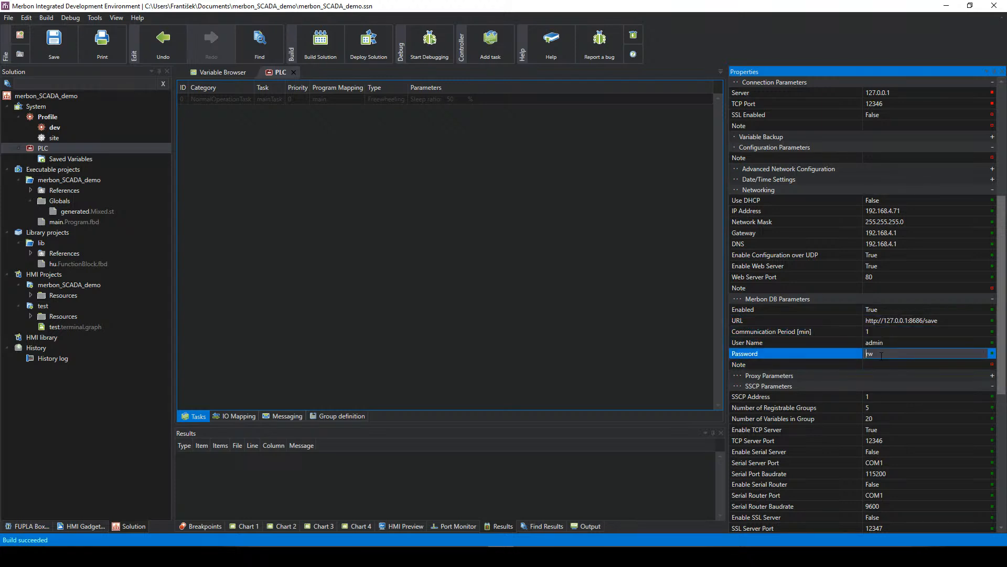
pyautogui.click(896, 343)
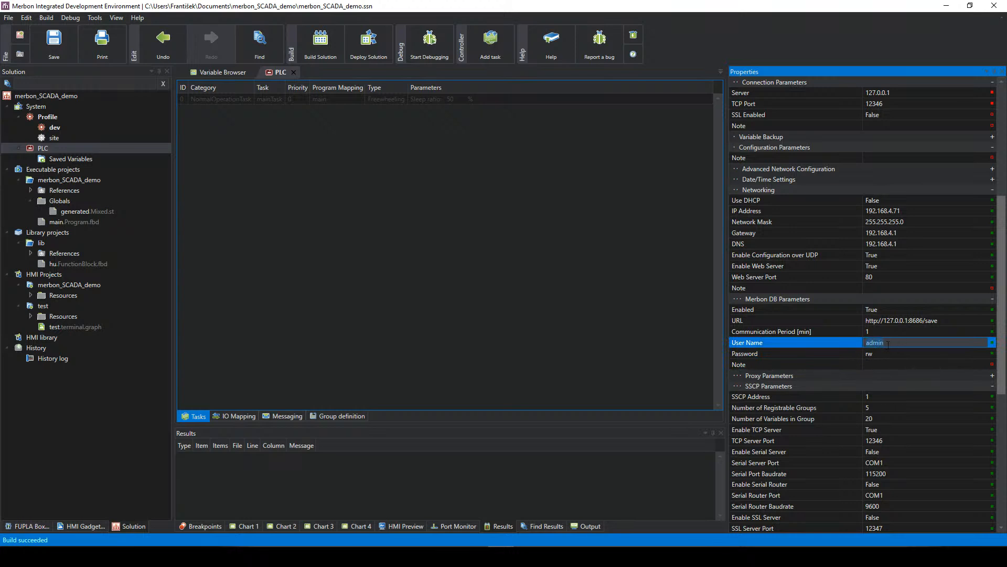
pyautogui.click(875, 331)
pyautogui.moveTo(875, 330); pyautogui.dragTo(859, 333)
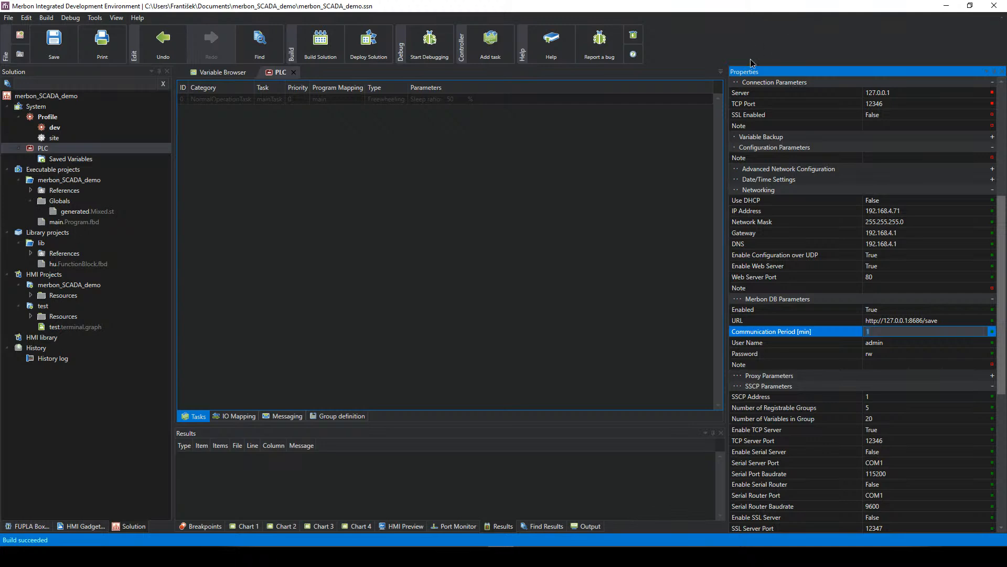
pyautogui.moveTo(784, 6); pyautogui.dragTo(694, 83)
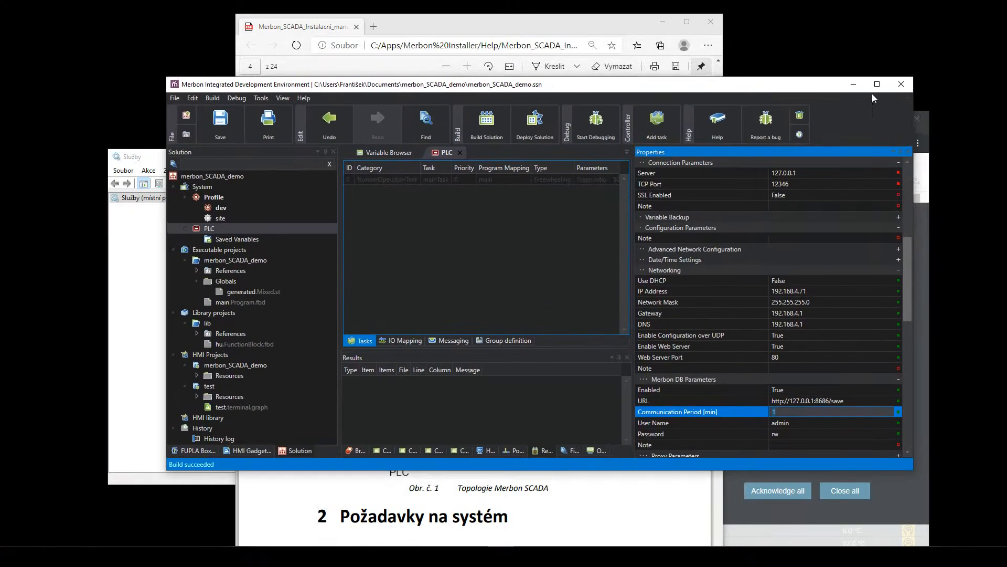
# In the Merbon SCADA Installer's Installation page, add Merbon Database to the components to install
pyautogui.click(855, 84)
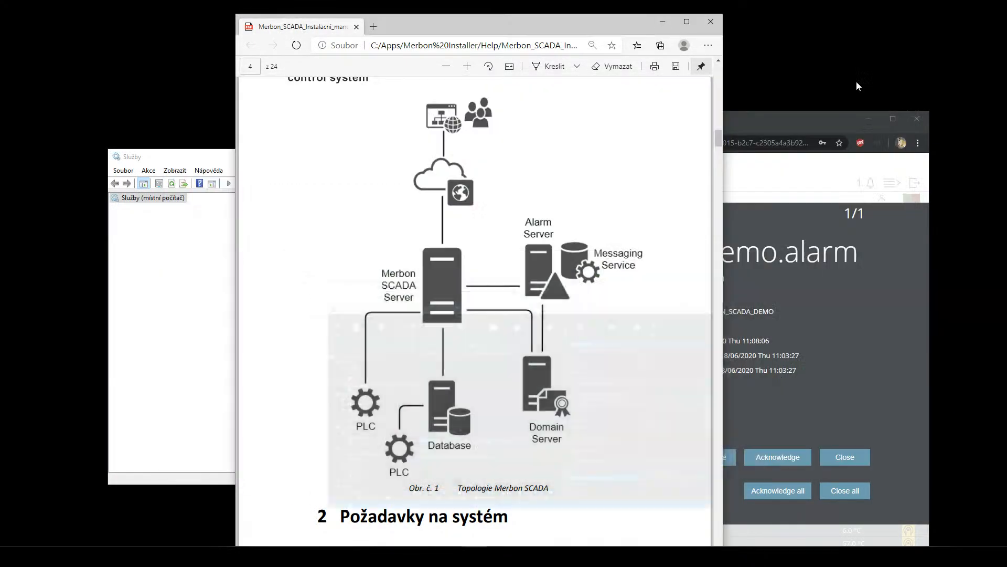
pyautogui.moveTo(449, 556)
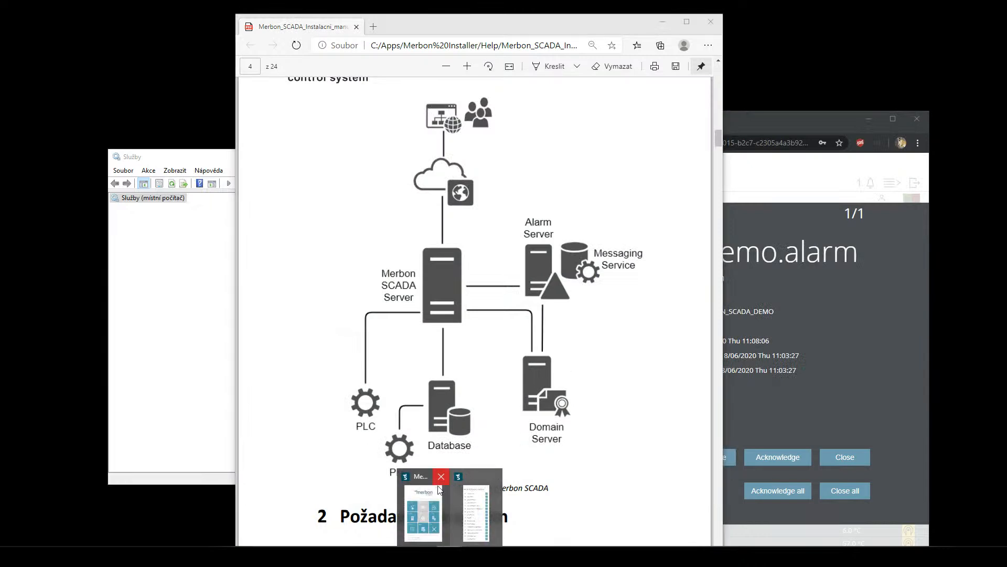
pyautogui.click(423, 508)
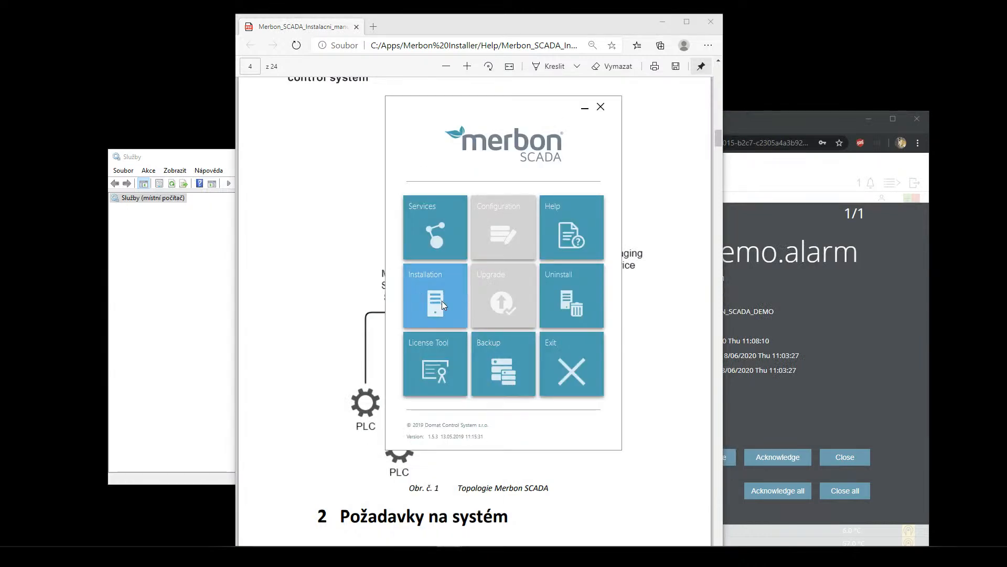
pyautogui.click(442, 301)
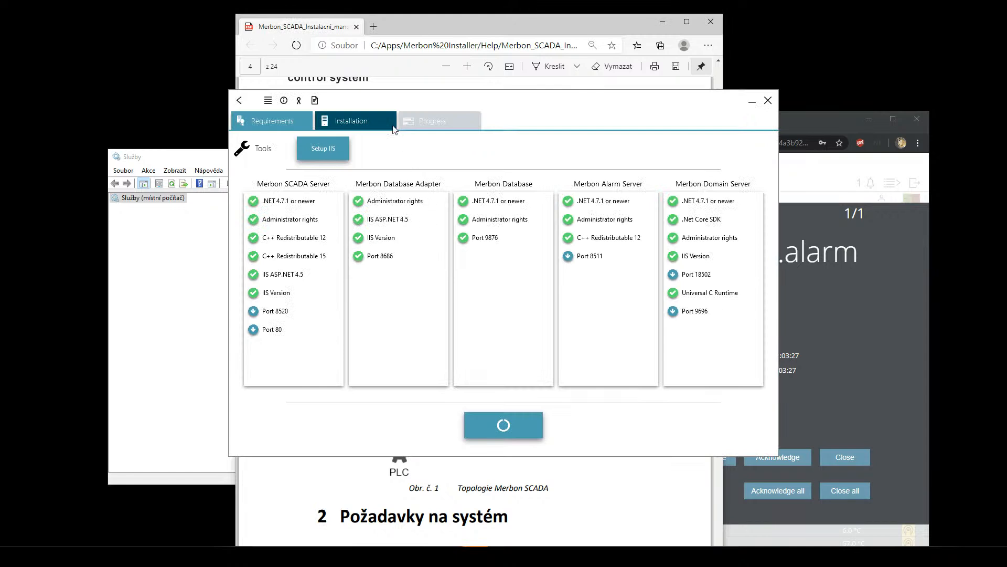
pyautogui.click(376, 114)
pyautogui.click(356, 367)
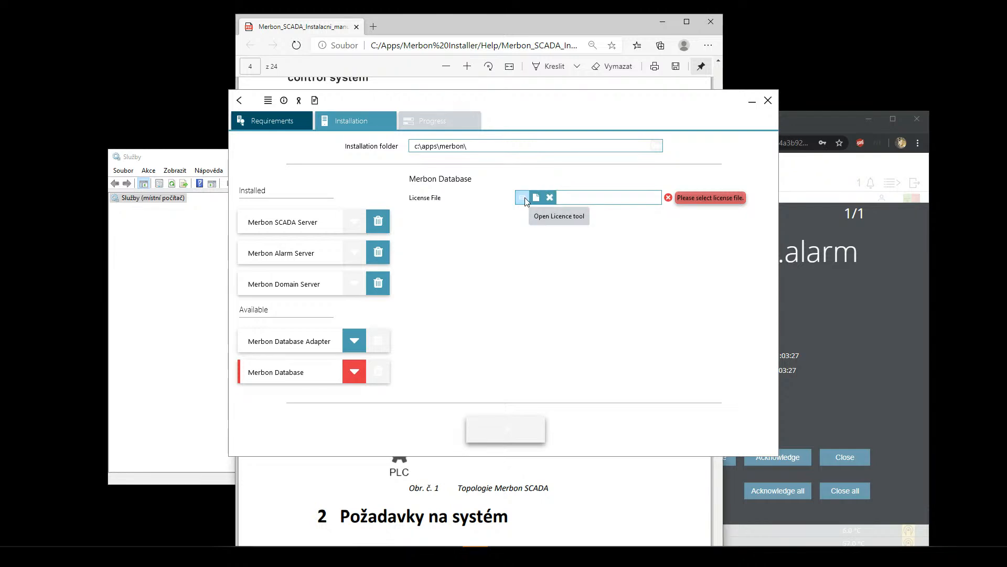
pyautogui.moveTo(971, 284); pyautogui.dragTo(417, 181)
# Open licenses.rcware.eu/new/ and choose the database's .hwdesc file from vision_data for upload
pyautogui.write('rc')
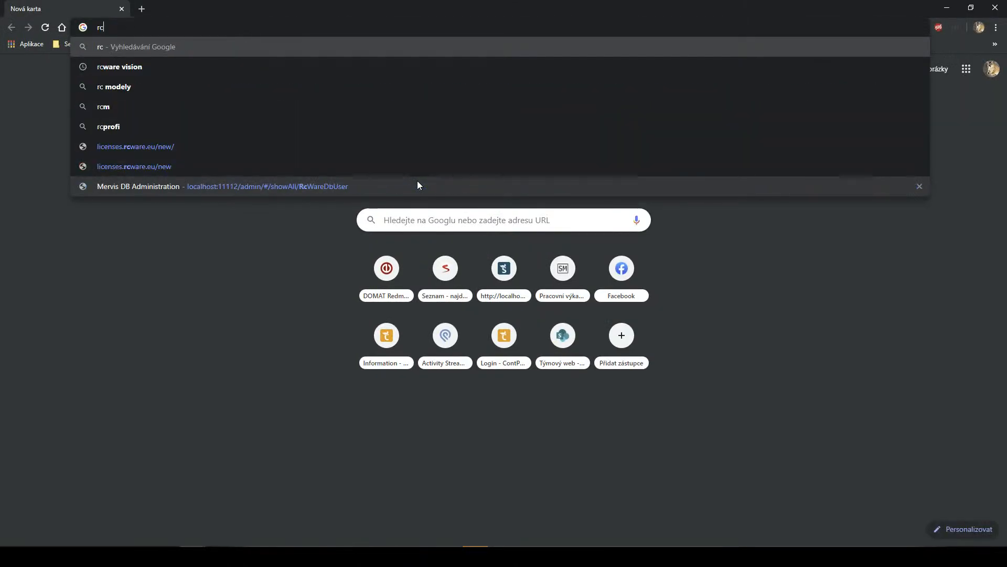
pyautogui.click(318, 146)
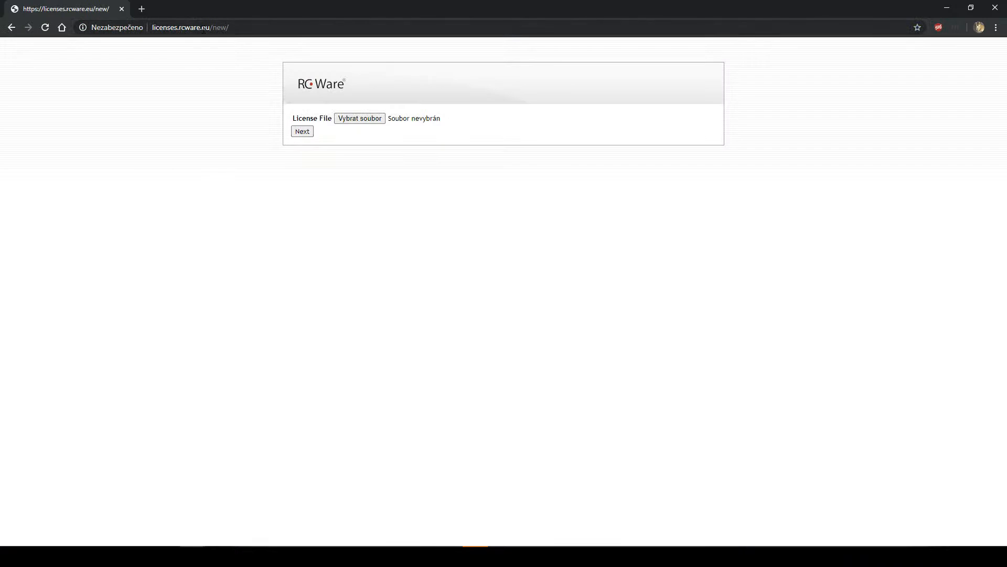
pyautogui.click(225, 27)
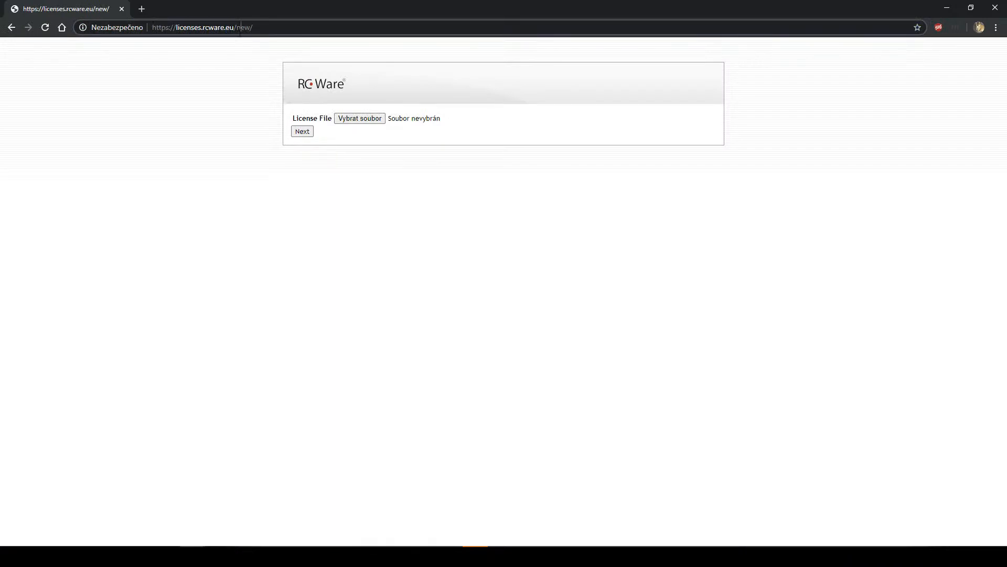
pyautogui.moveTo(237, 31); pyautogui.dragTo(235, 30)
pyautogui.click(369, 124)
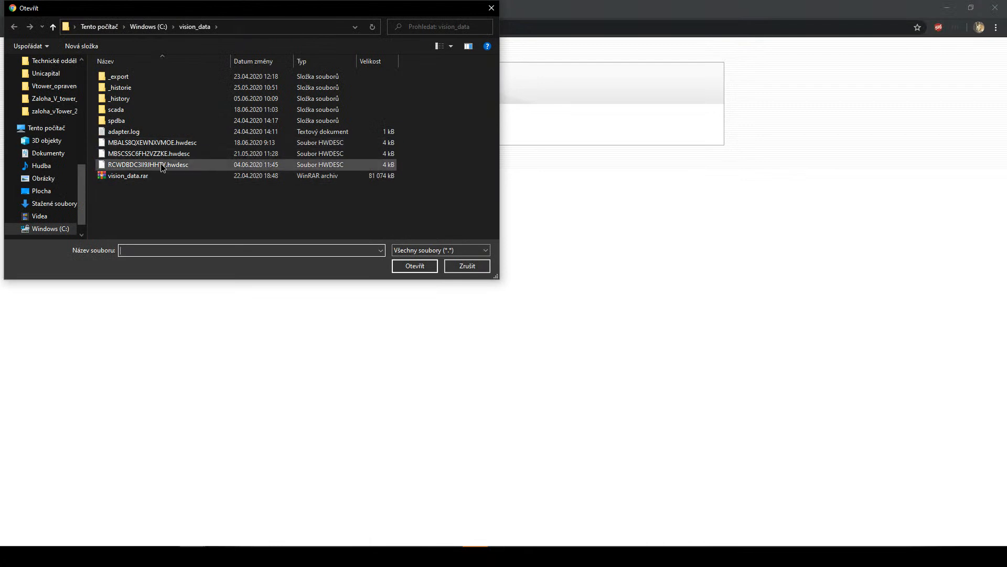
pyautogui.click(161, 164)
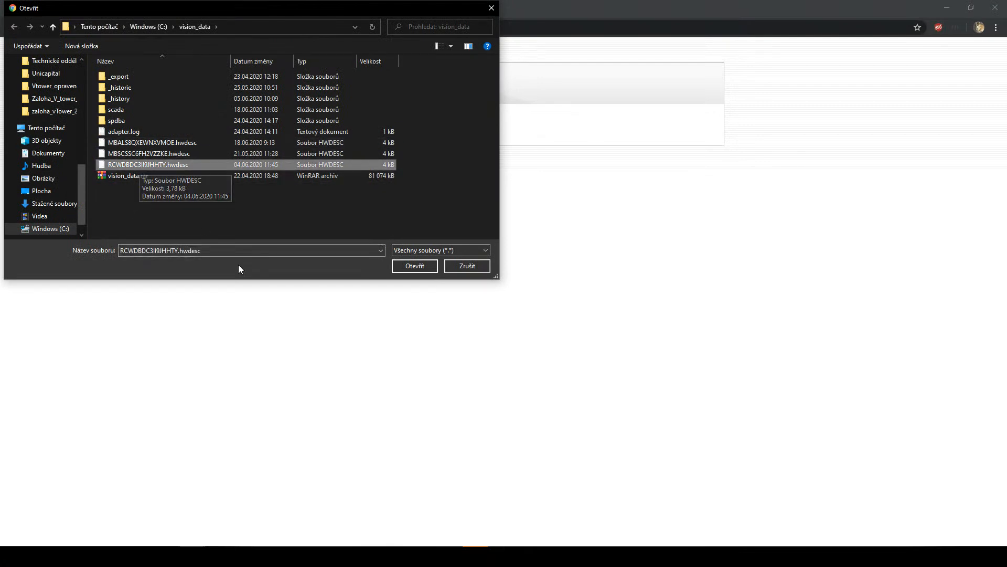
pyautogui.click(415, 265)
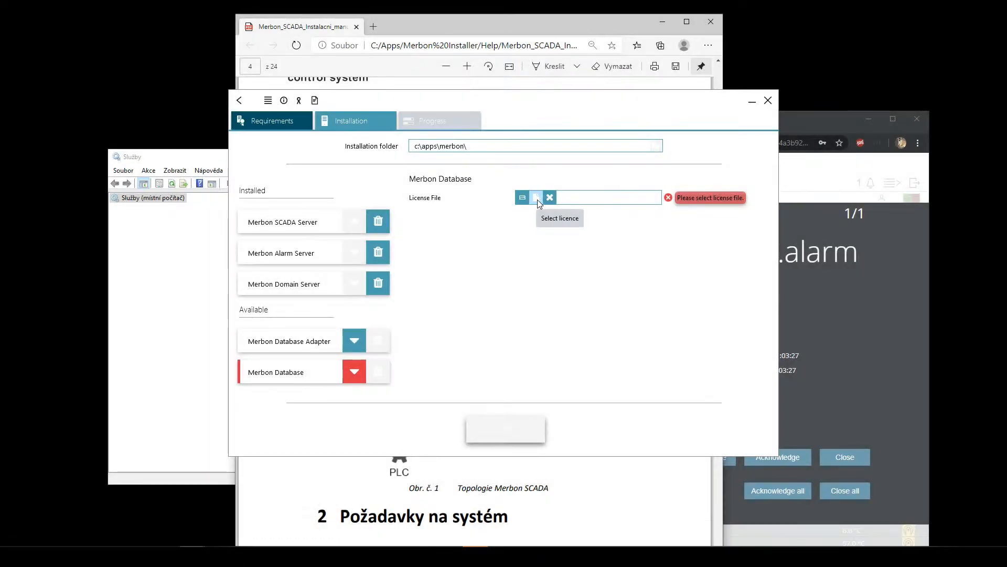
# Install Merbon Database with the RcWare DB .licact licence plus Merbon Database Adapter
pyautogui.click(537, 200)
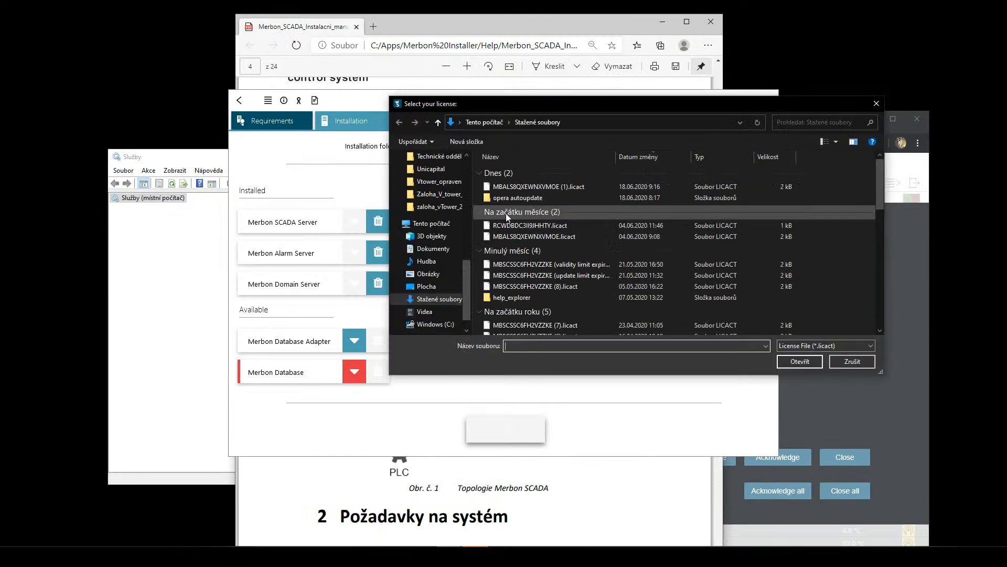
pyautogui.doubleClick(536, 227)
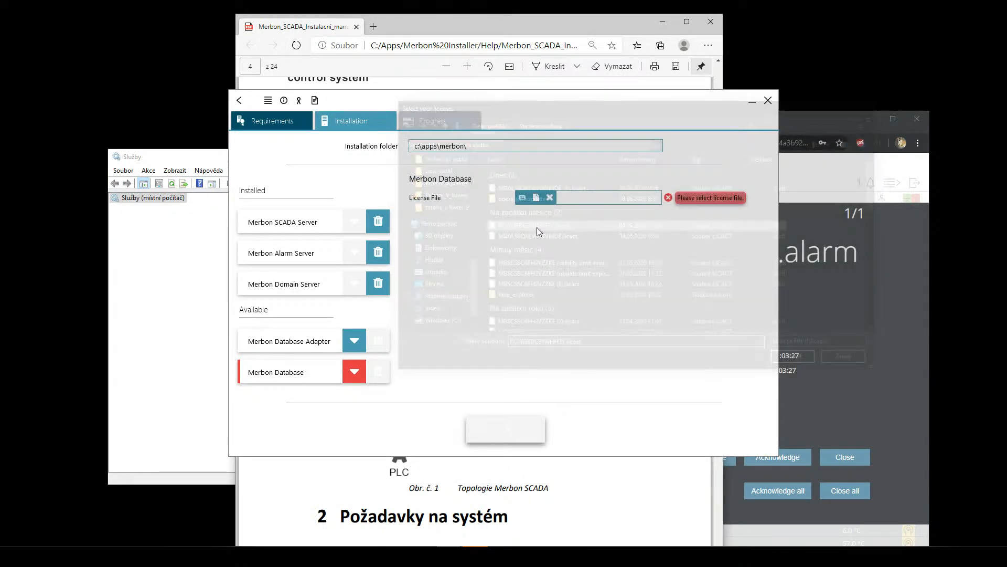
pyautogui.click(354, 340)
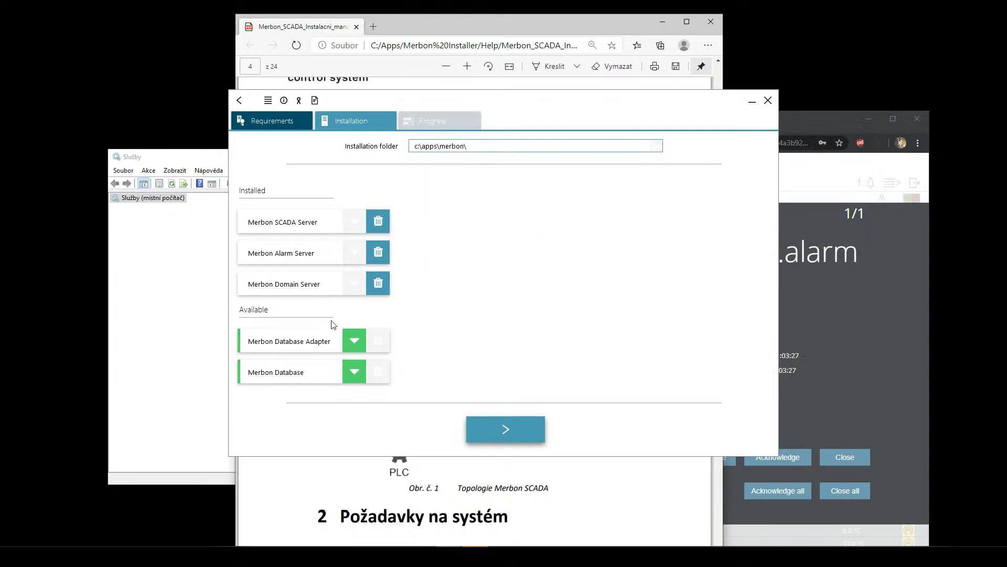
pyautogui.click(514, 425)
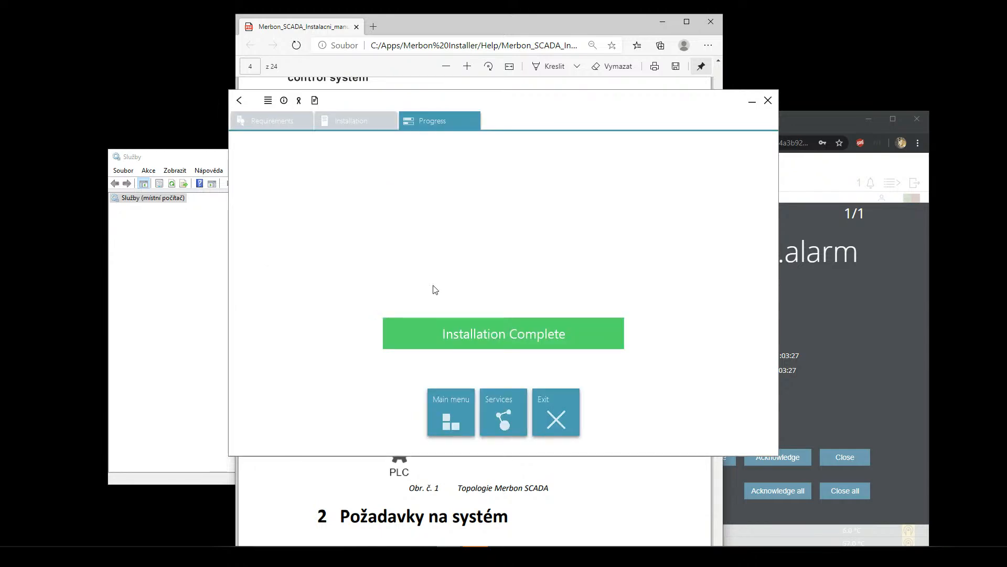
# Return to the main menu and review the installed components' port requirements
pyautogui.click(455, 401)
pyautogui.click(447, 293)
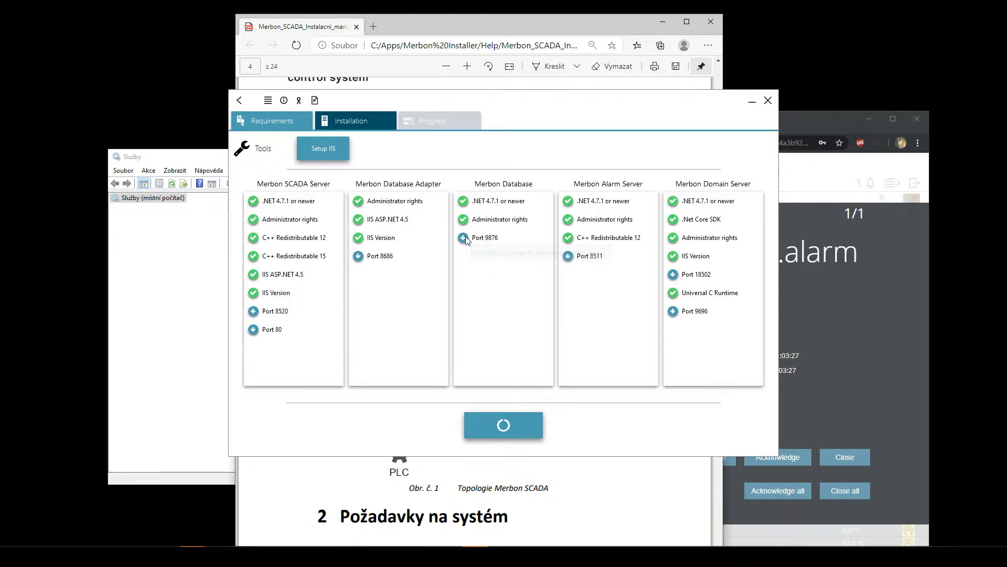
pyautogui.moveTo(466, 235)
pyautogui.moveTo(359, 259)
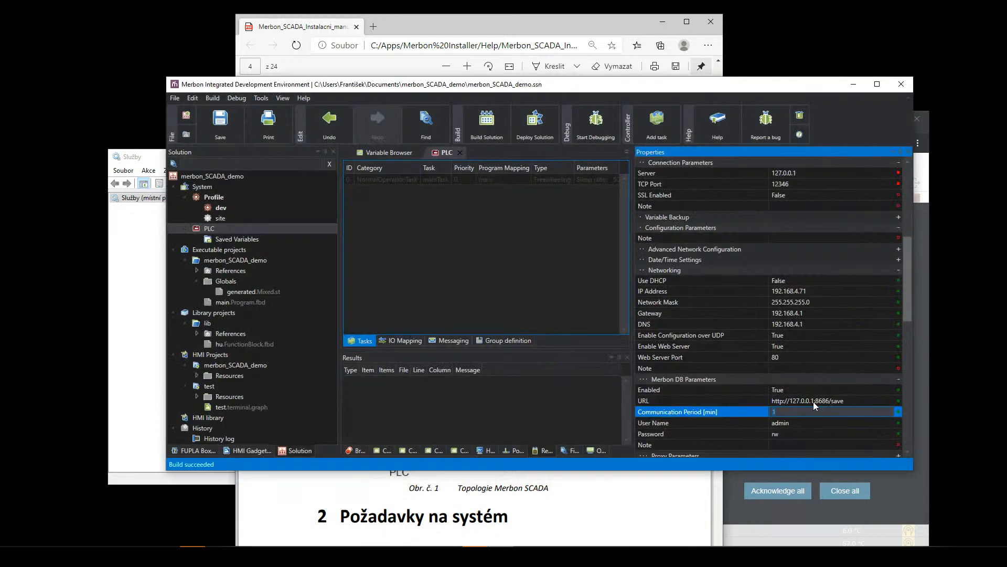
# Check the PLC's Merbon DB URL, communication period, user name and password
pyautogui.click(832, 400)
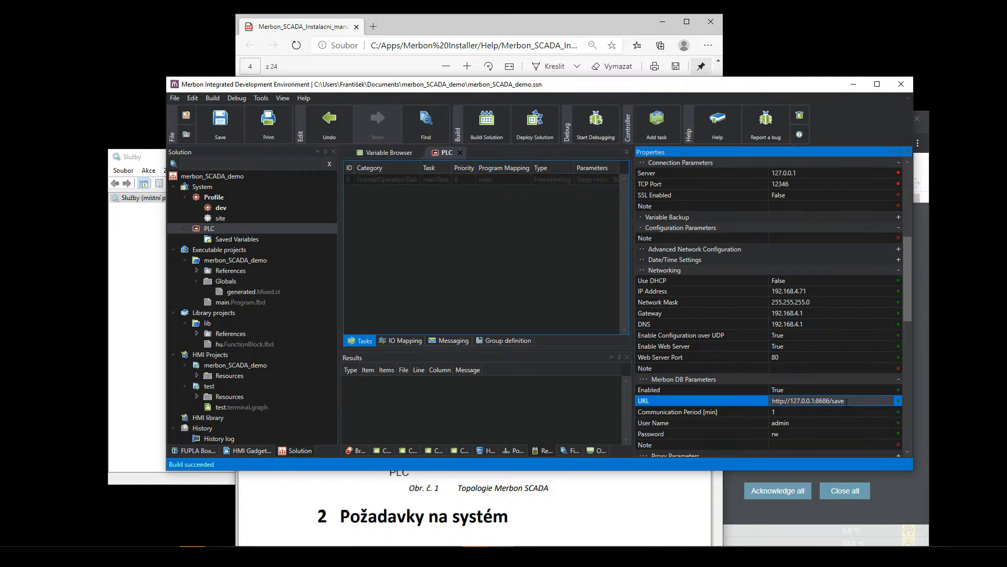
pyautogui.click(789, 411)
pyautogui.scroll(-1, 788, 398)
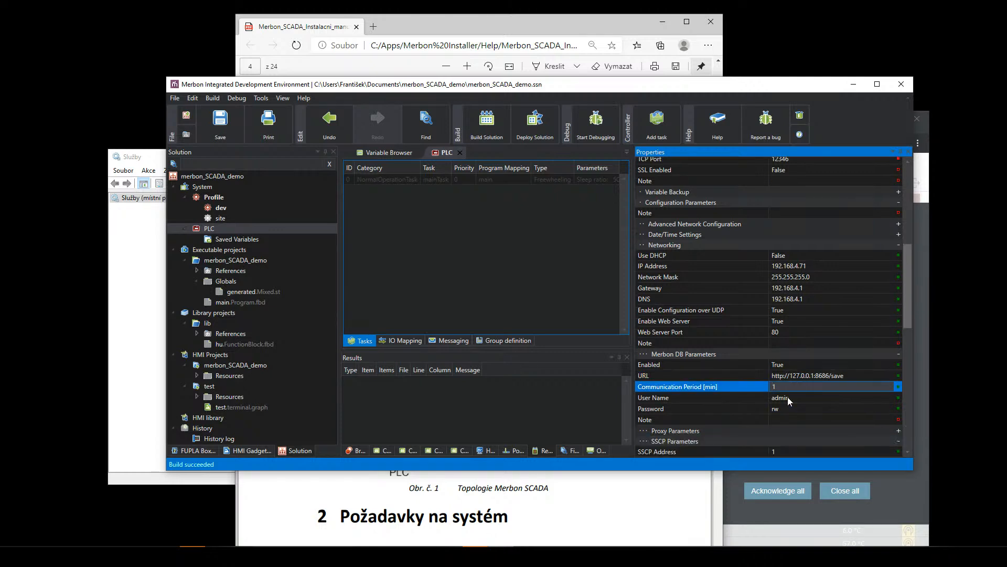
pyautogui.click(788, 397)
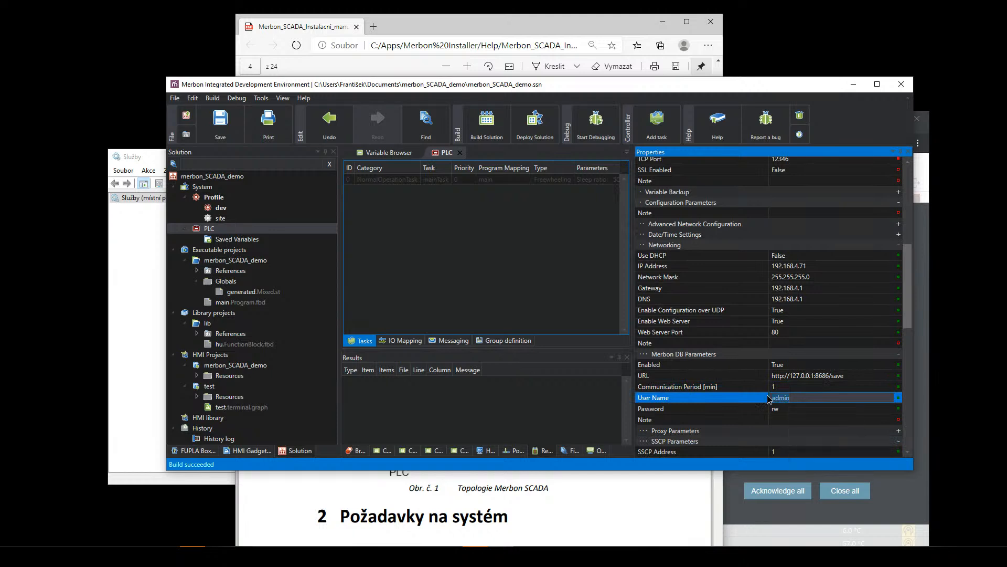
pyautogui.click(788, 408)
pyautogui.moveTo(785, 409); pyautogui.dragTo(761, 409)
pyautogui.click(799, 397)
# Bring the browser up full screen
pyautogui.click(192, 556)
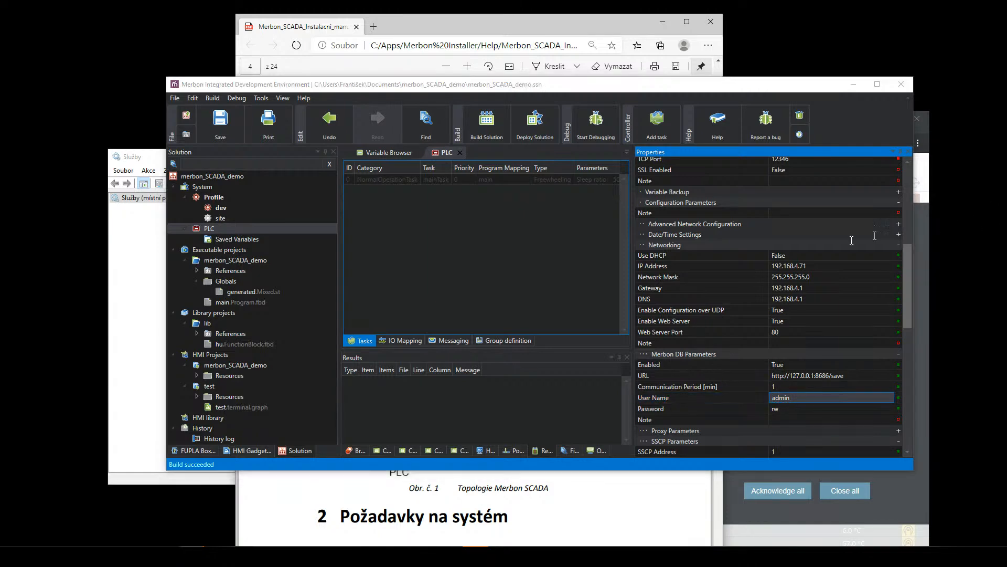
pyautogui.moveTo(467, 120); pyautogui.dragTo(368, 3)
pyautogui.click(354, 28)
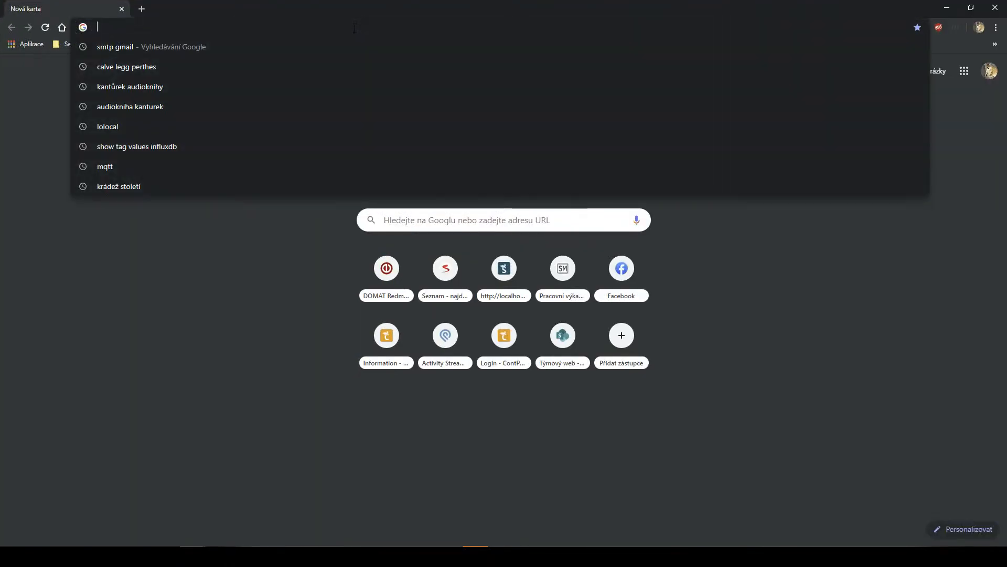
# Load the Mervis DB administration page at localhost:11112/admin
pyautogui.write('local')
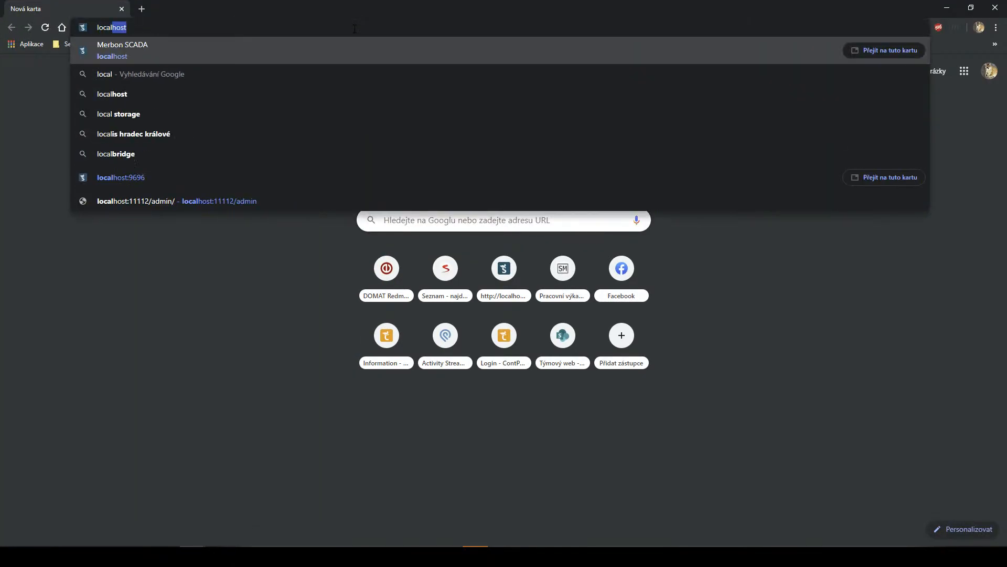
pyautogui.press('Down')
pyautogui.press('Down')
pyautogui.press('Down')
pyautogui.press('Down')
pyautogui.press('Down')
pyautogui.press('Down')
pyautogui.press('Down')
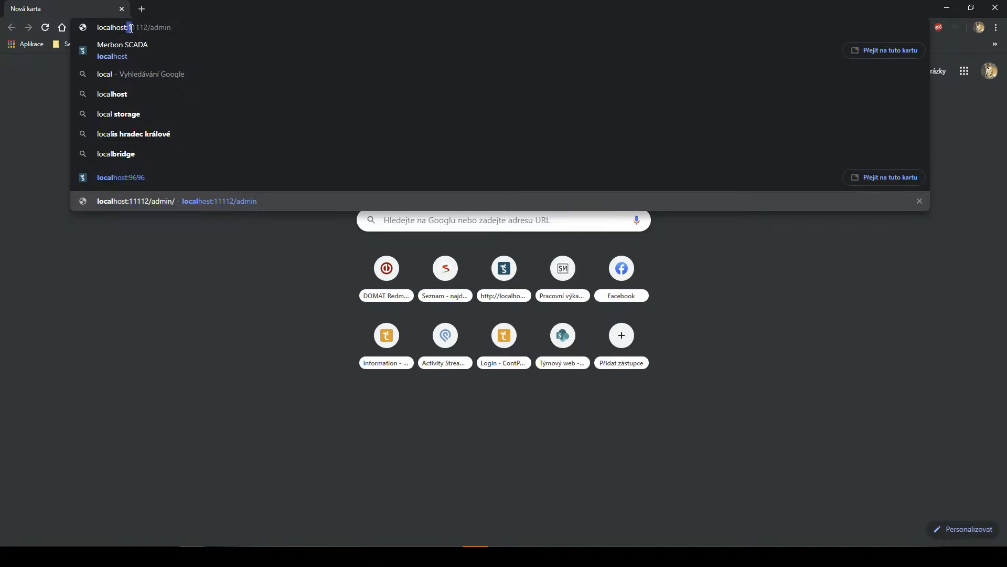
pyautogui.moveTo(143, 32); pyautogui.dragTo(144, 32)
pyautogui.click(152, 27)
pyautogui.moveTo(151, 27); pyautogui.dragTo(171, 29)
pyautogui.click(183, 31)
pyautogui.press('Return')
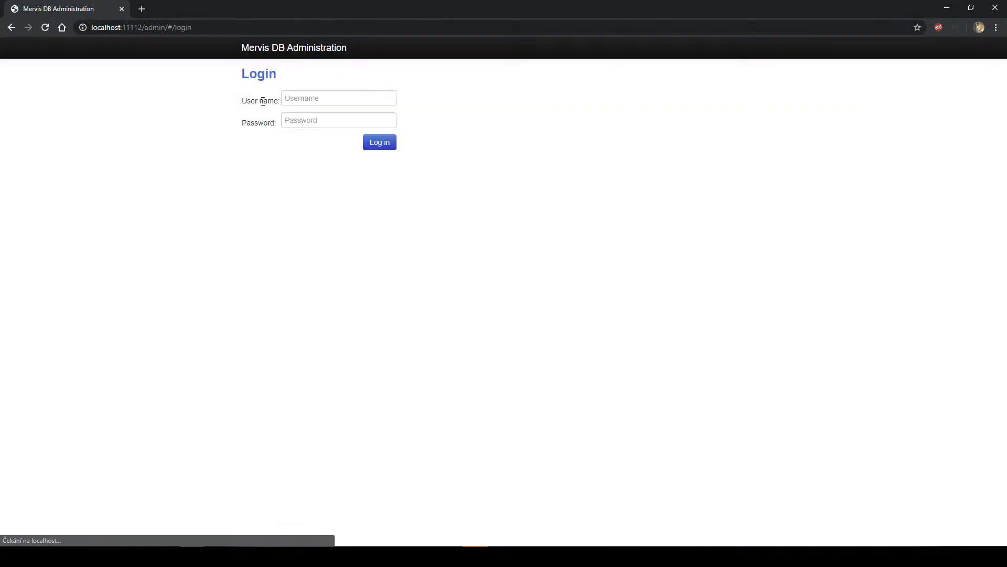
# Log in with the admin account's user name and password to reach the Users page
pyautogui.click(333, 103)
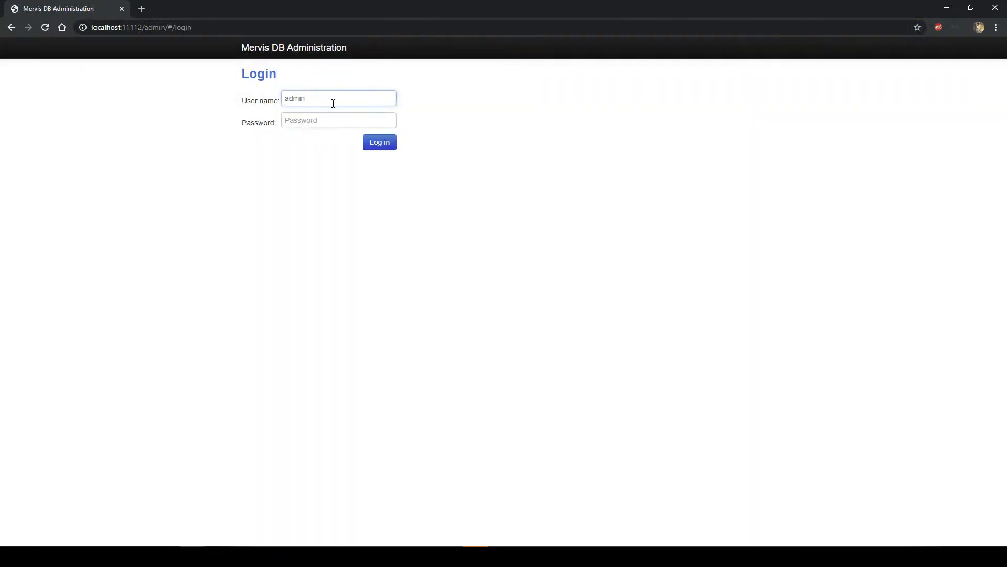
pyautogui.press('Tab')
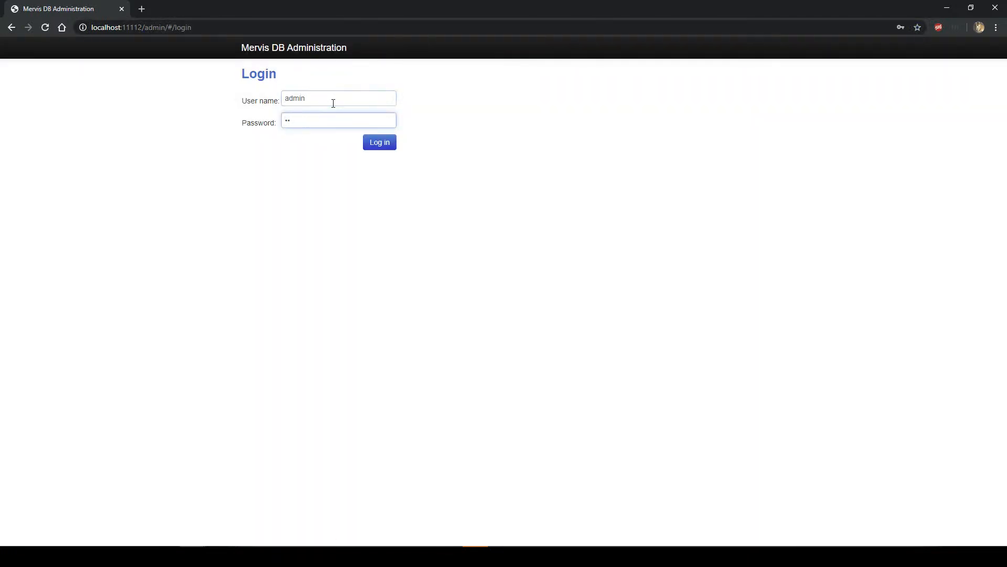
pyautogui.press('Return')
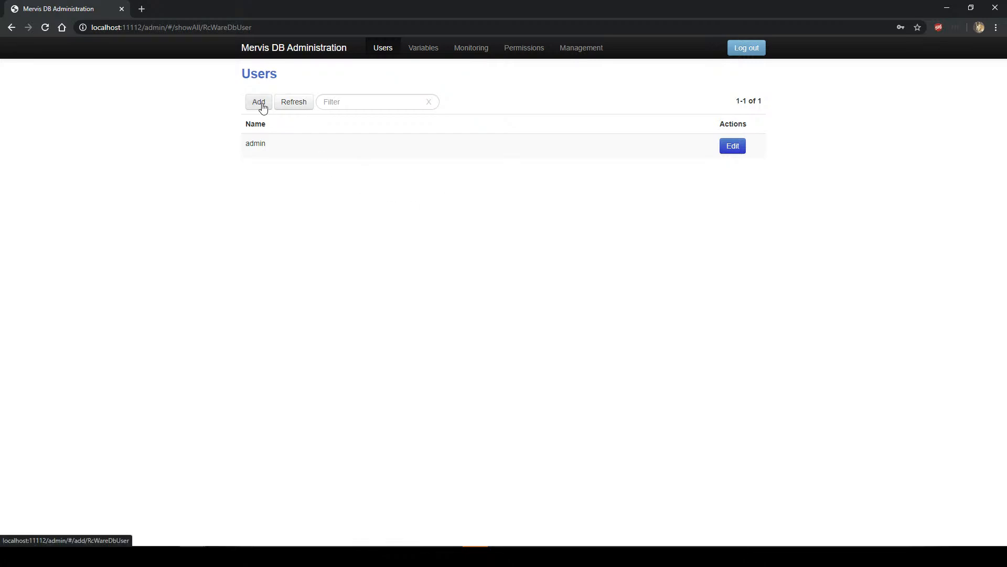
pyautogui.click(500, 556)
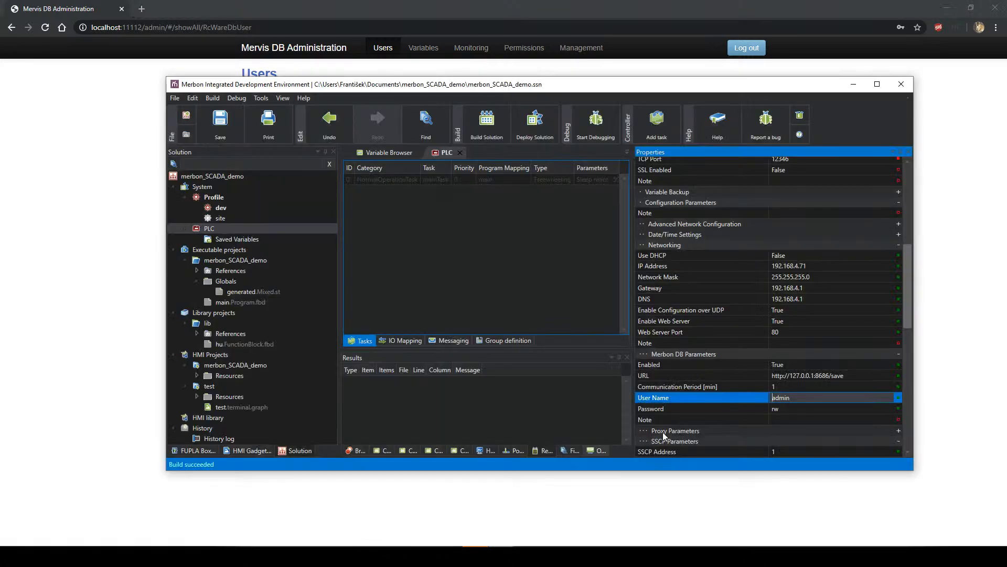
pyautogui.click(798, 408)
pyautogui.click(780, 397)
pyautogui.moveTo(801, 401); pyautogui.dragTo(765, 402)
pyautogui.click(791, 407)
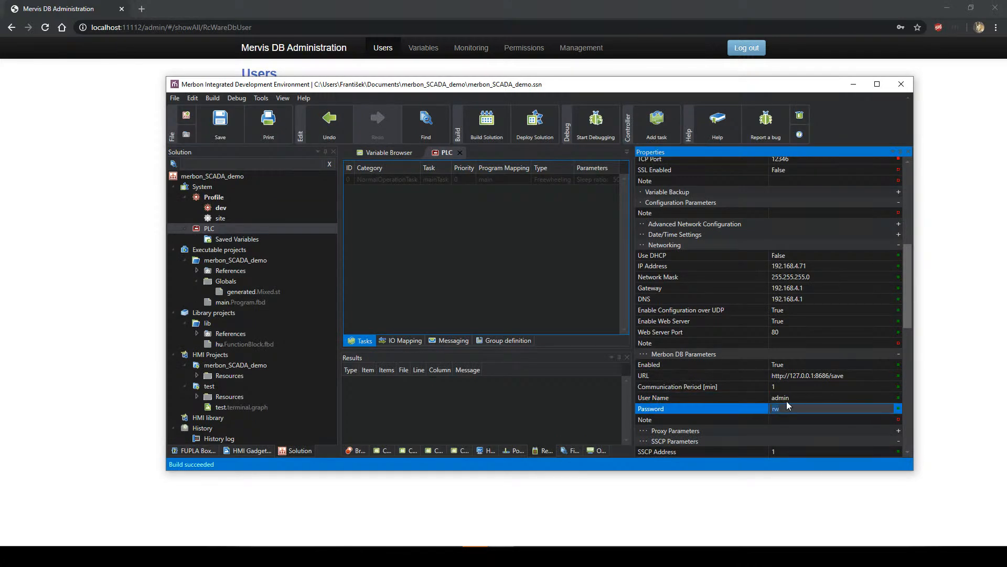
pyautogui.click(804, 419)
pyautogui.click(814, 375)
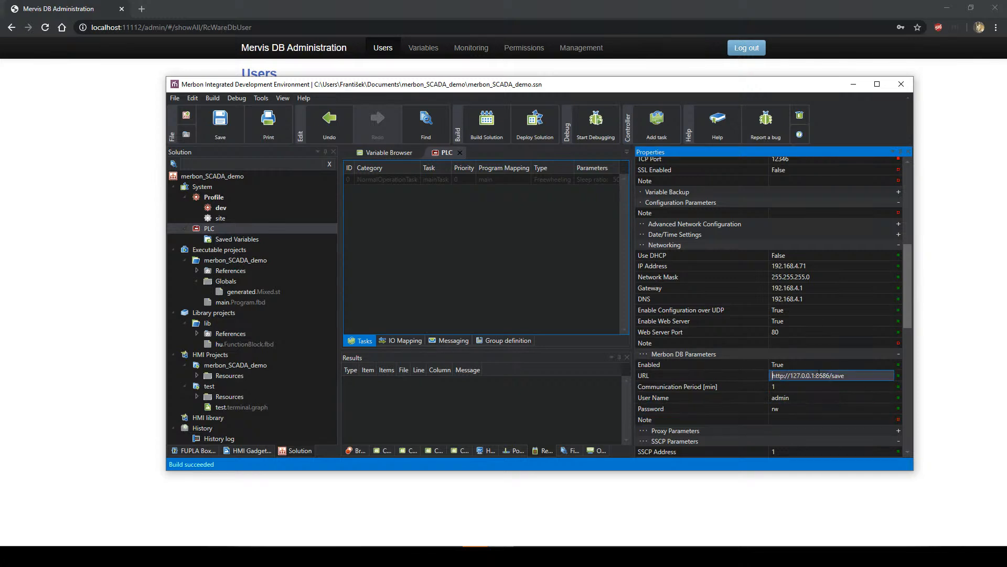
pyautogui.moveTo(815, 376); pyautogui.dragTo(831, 376)
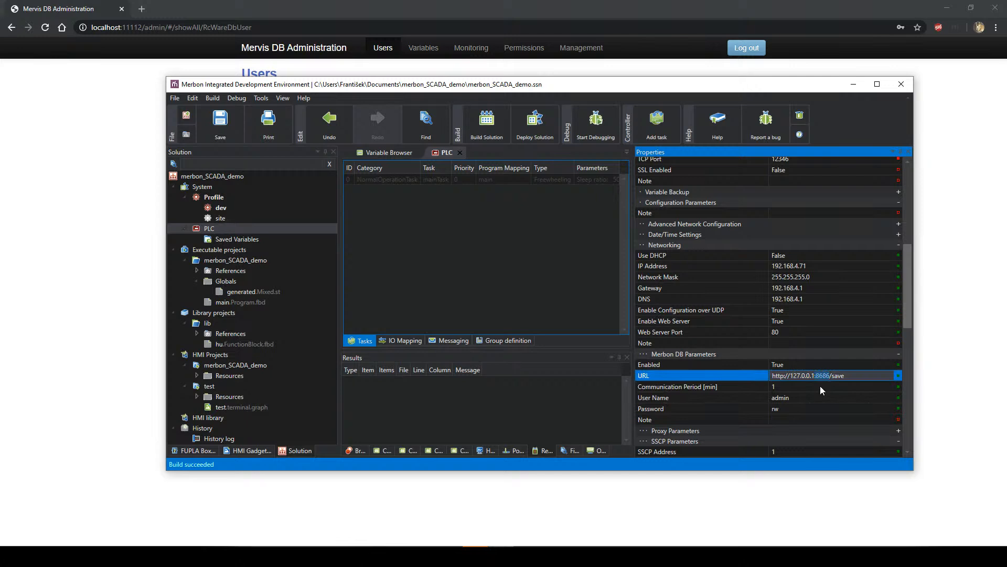
pyautogui.click(12, 546)
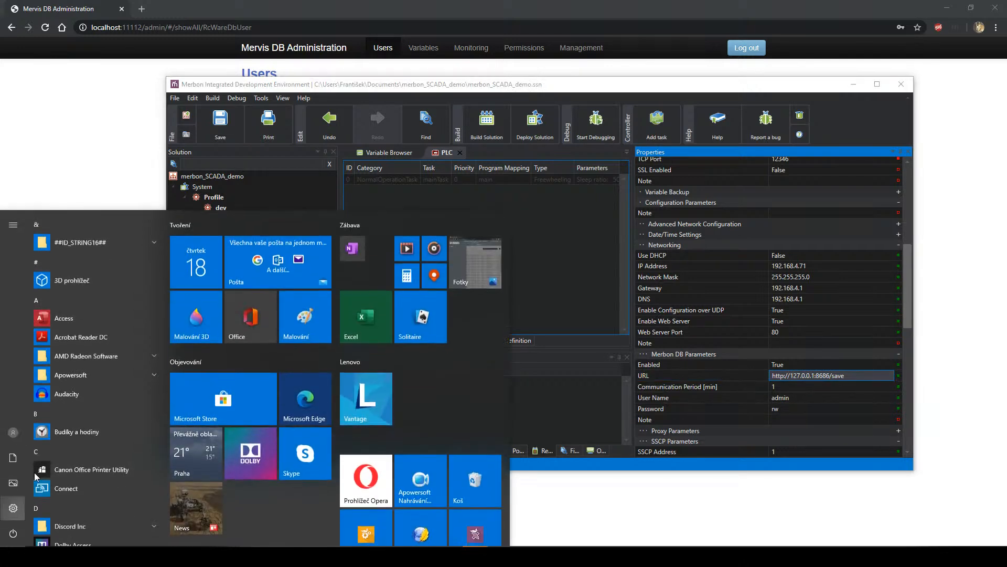
# Open IIS Manager, confirm the MerbonDatabaseAdapter site's http binding on port 8686, and close it
pyautogui.write('int')
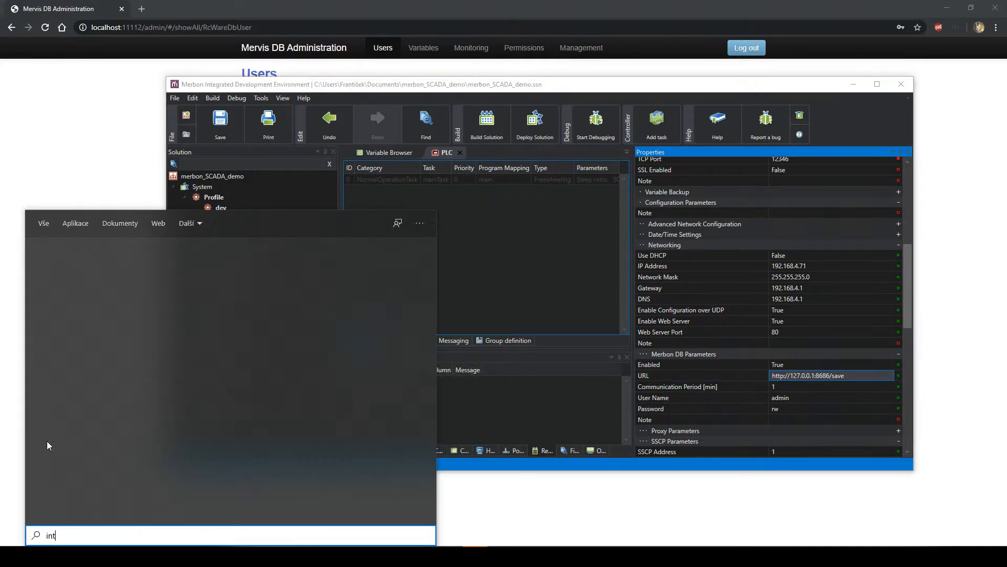
pyautogui.write('er')
pyautogui.press('Return')
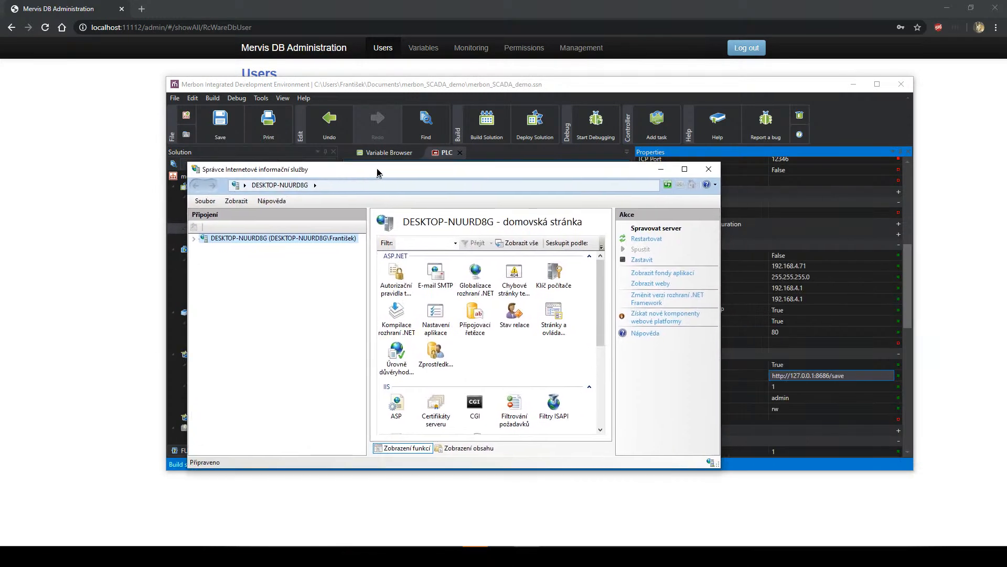
pyautogui.click(192, 234)
pyautogui.click(201, 254)
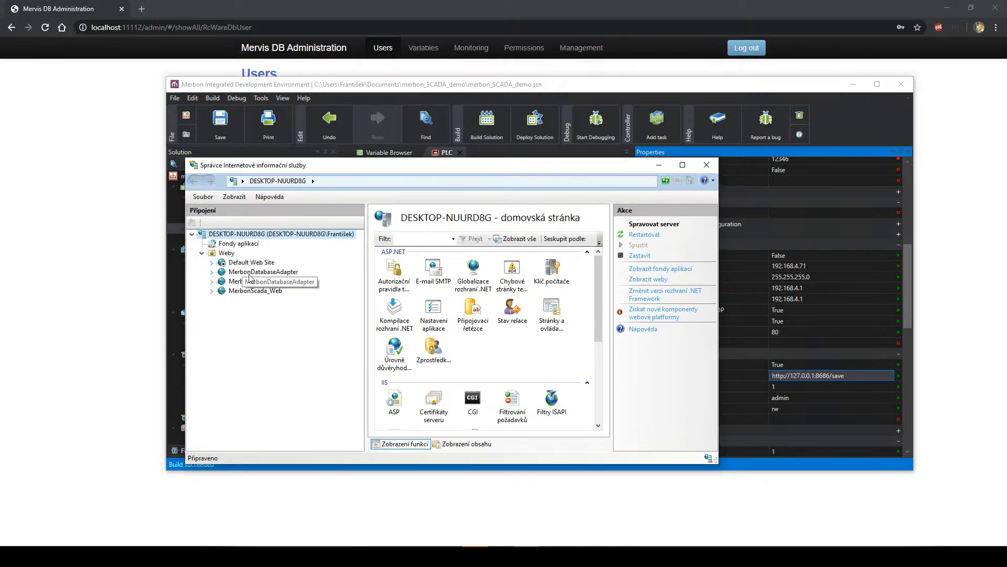
pyautogui.click(271, 274)
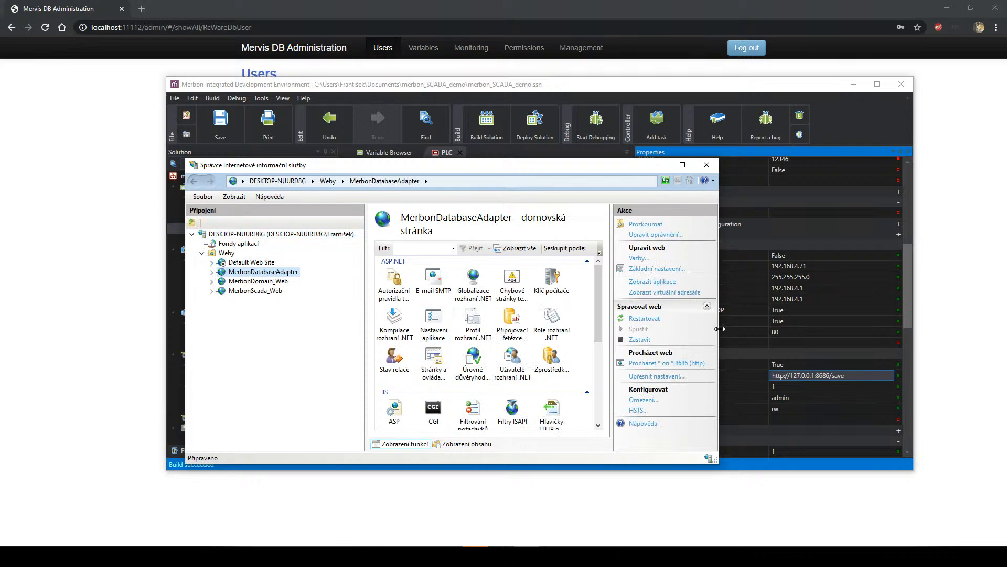
pyautogui.rightClick(258, 271)
pyautogui.click(297, 329)
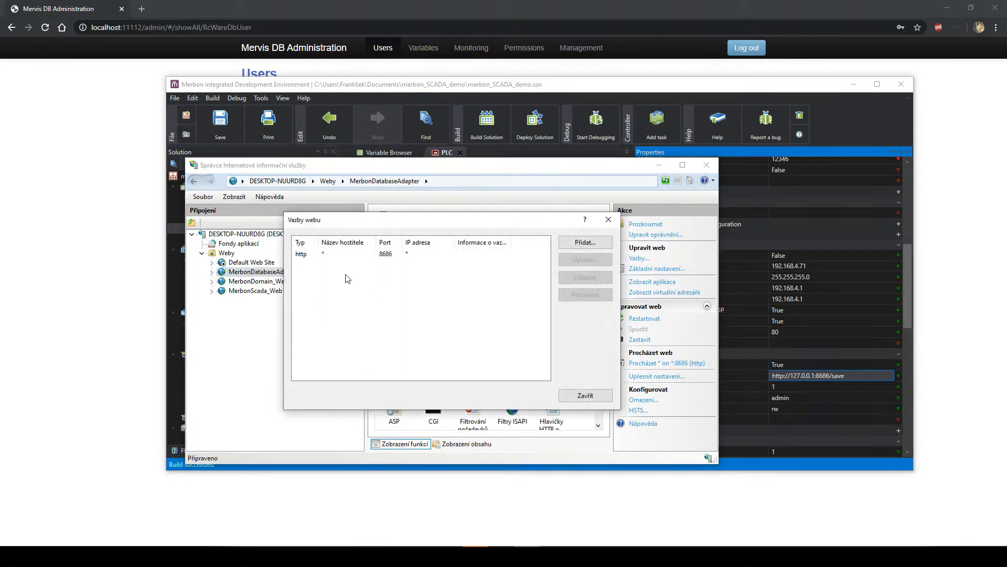
pyautogui.click(397, 255)
pyautogui.click(609, 221)
pyautogui.click(706, 164)
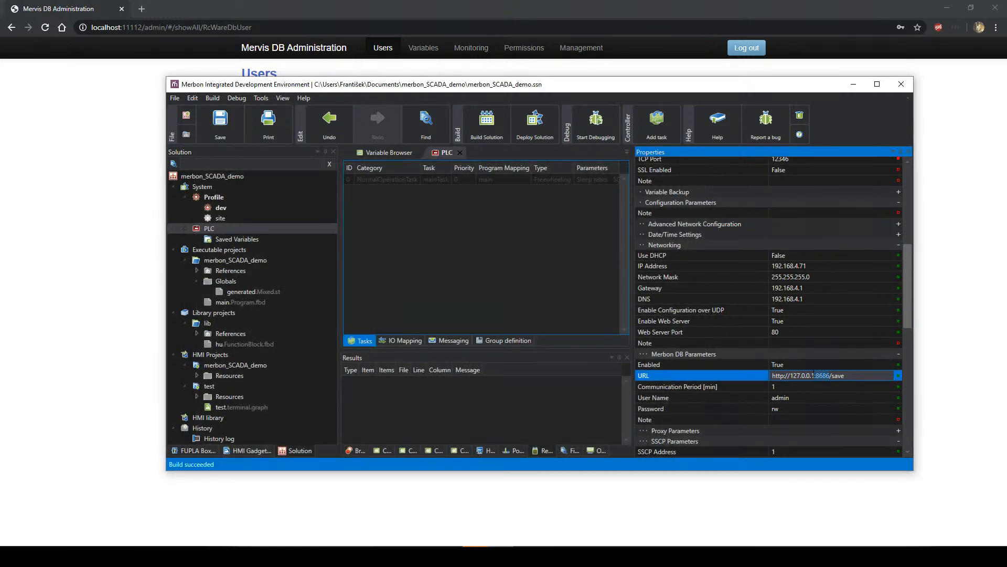
# Maximize the IDE and open the History log, which currently probes teplota_zadana
pyautogui.click(834, 385)
pyautogui.click(849, 375)
pyautogui.doubleClick(709, 84)
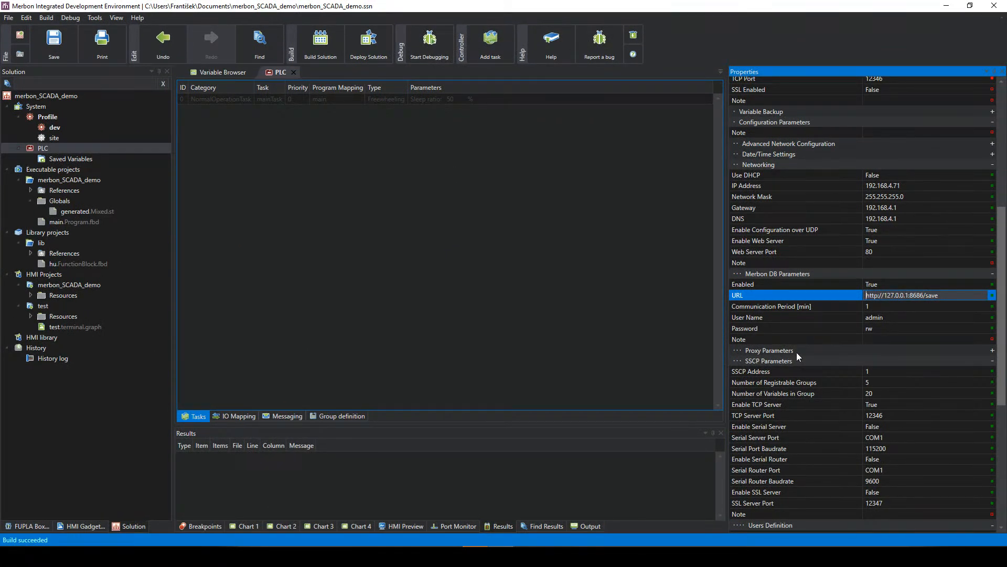
pyautogui.click(47, 358)
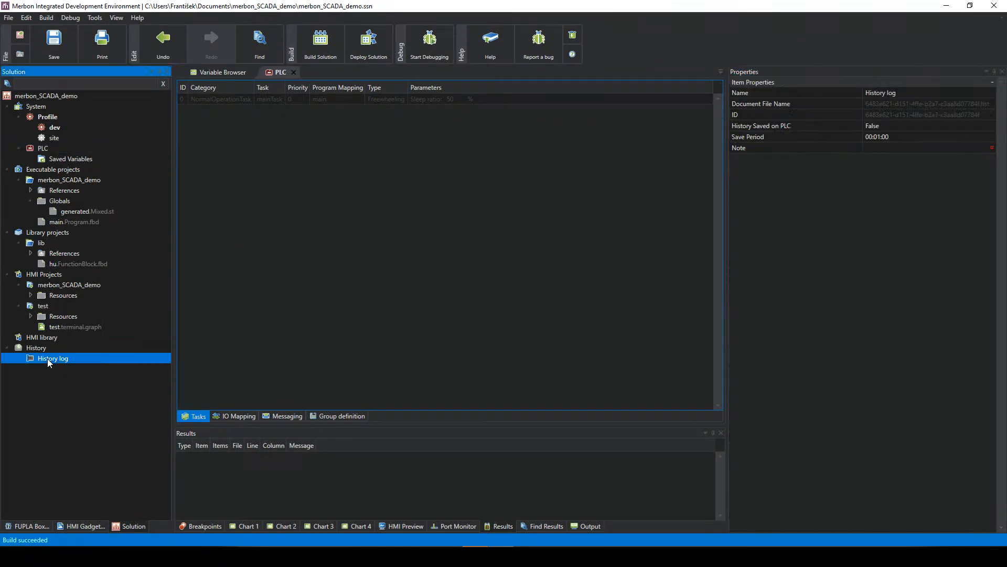
pyautogui.click(50, 349)
pyautogui.doubleClick(58, 360)
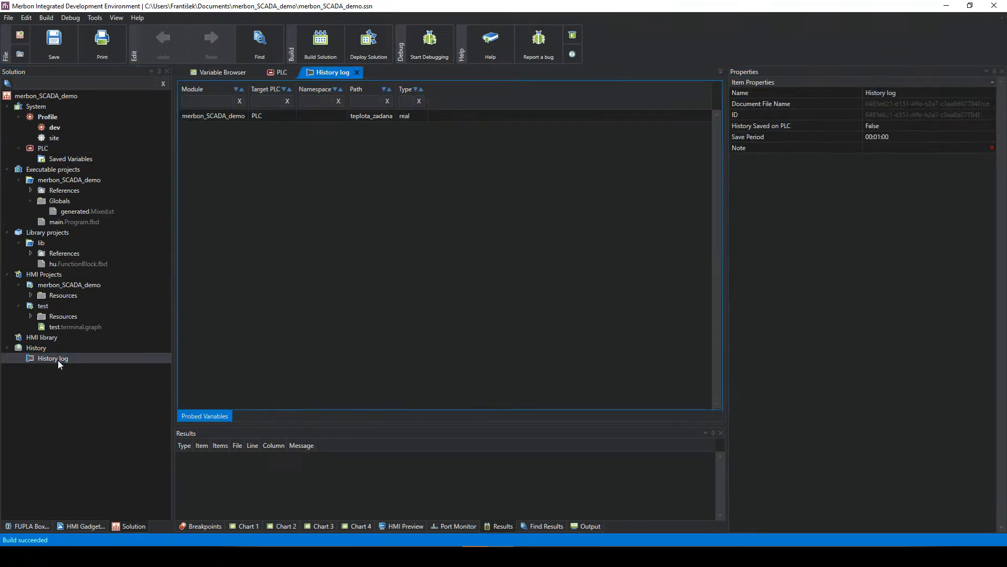
pyautogui.click(326, 119)
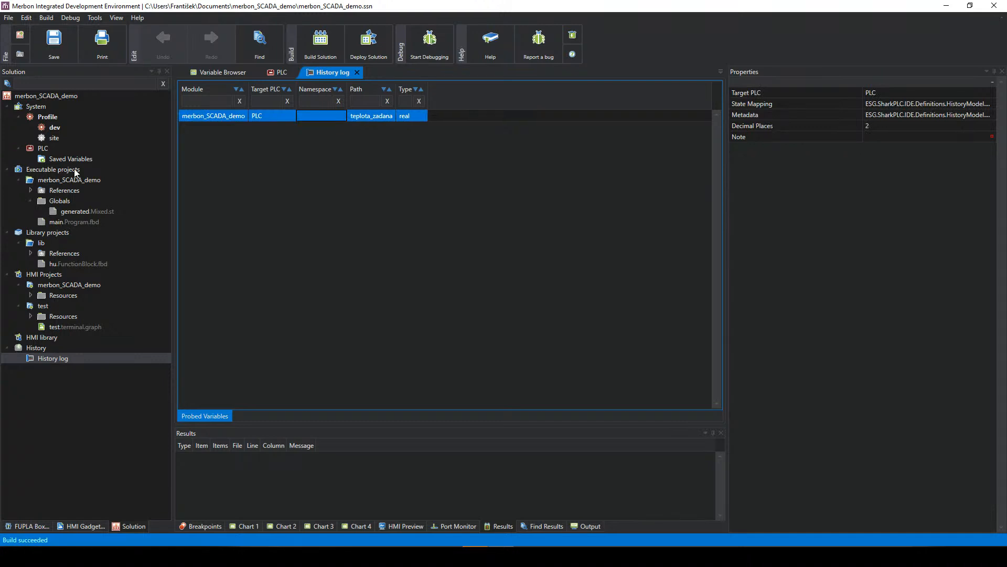
# Add teplota_kancelar from the Variable Browser to the History log
pyautogui.click(217, 73)
pyautogui.scroll(-4, 269, 221)
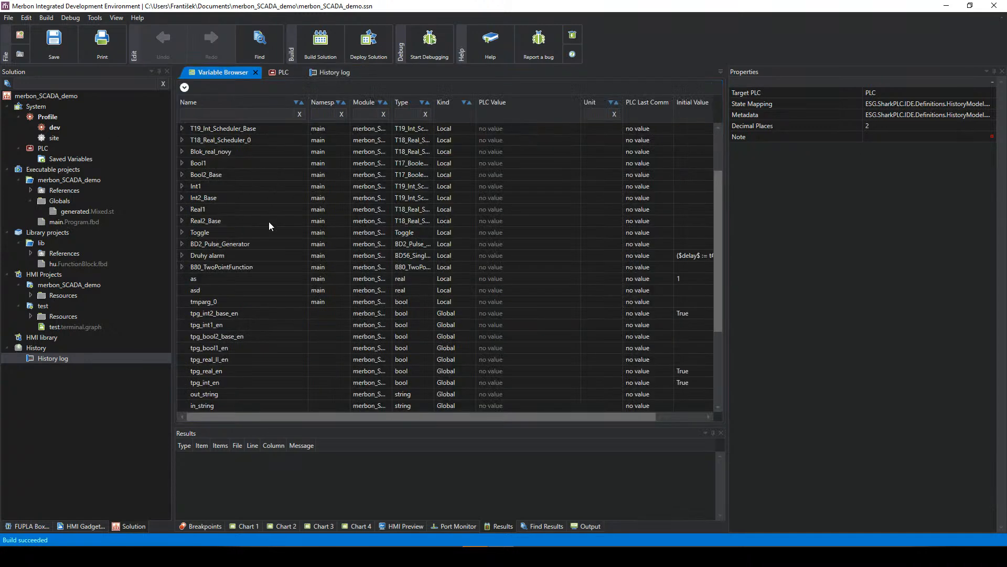
pyautogui.click(239, 311)
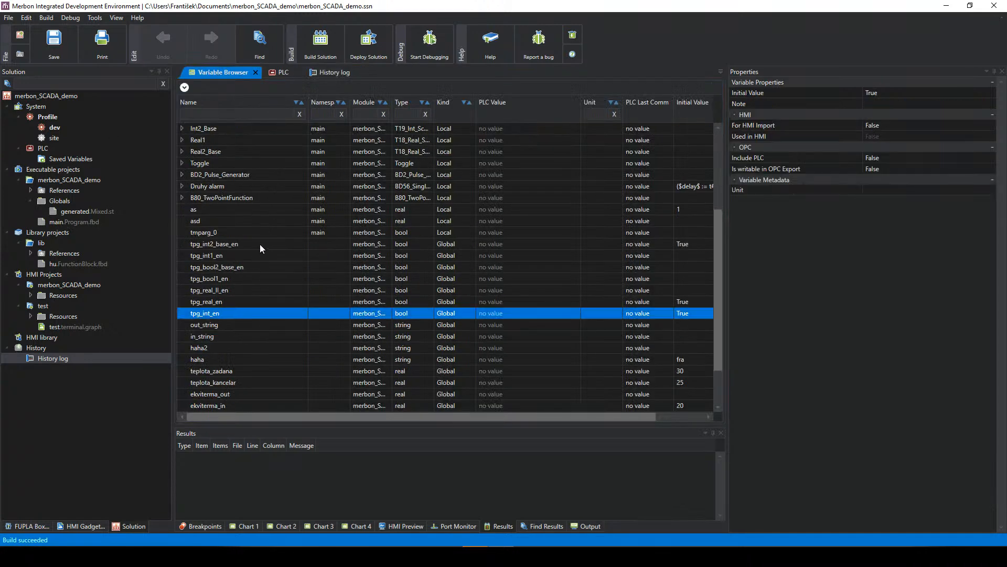
pyautogui.scroll(-2, 260, 244)
pyautogui.click(203, 324)
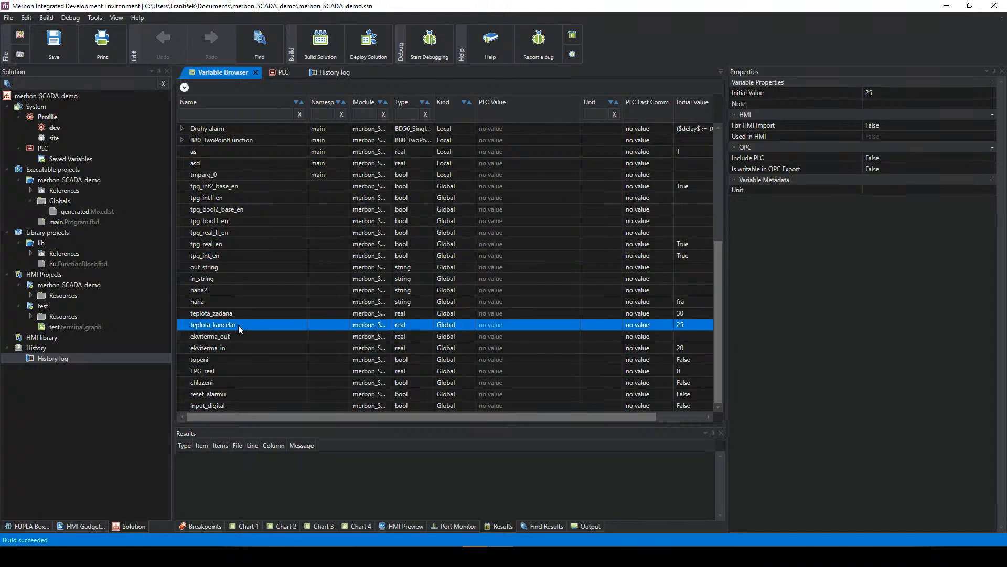
pyautogui.rightClick(239, 325)
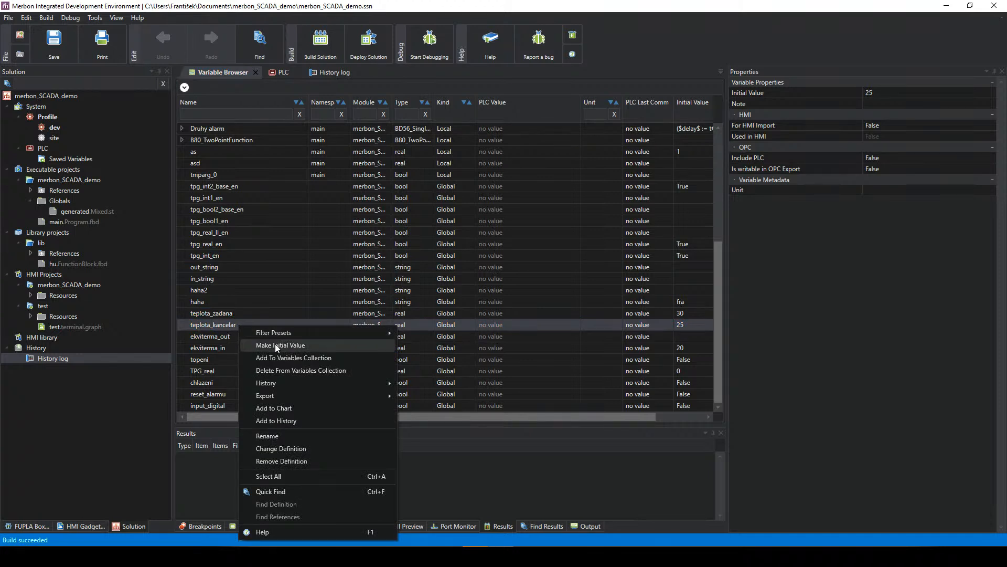
pyautogui.click(303, 420)
pyautogui.click(499, 274)
pyautogui.click(498, 282)
pyautogui.click(502, 297)
# Reopen the History log to confirm both variables and its 00:01:00 save period
pyautogui.click(52, 360)
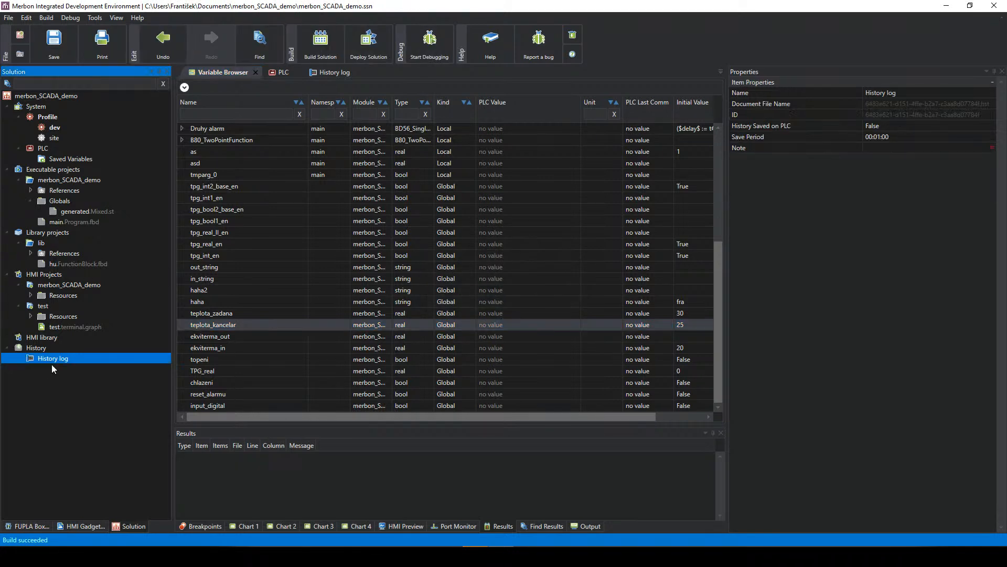
pyautogui.click(43, 350)
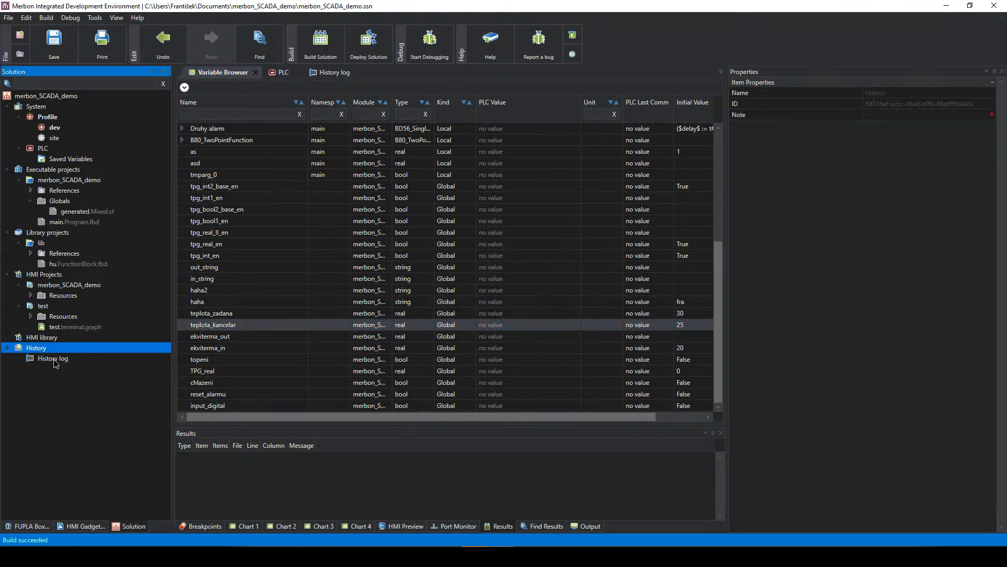
pyautogui.doubleClick(52, 359)
pyautogui.click(332, 117)
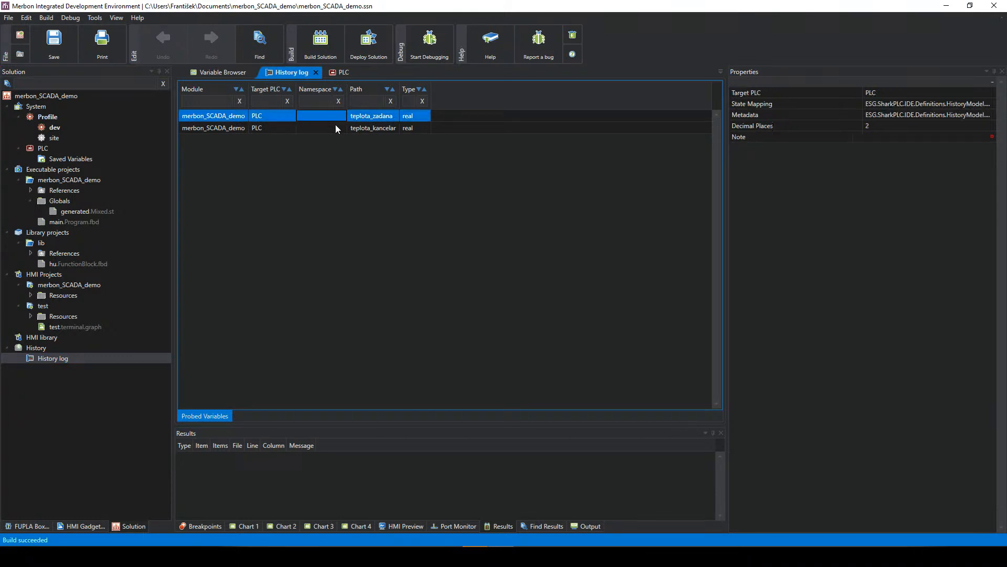
pyautogui.click(357, 127)
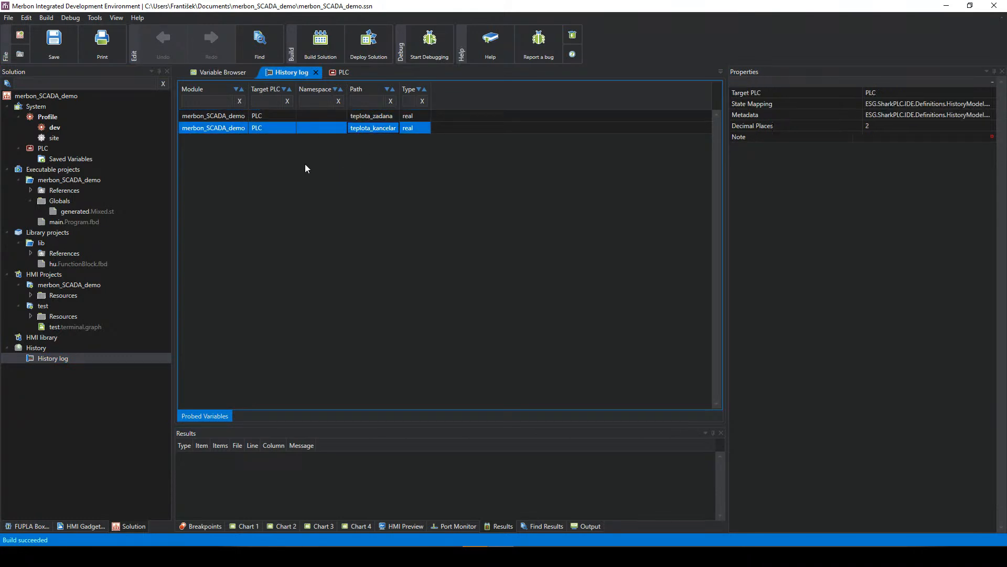
pyautogui.click(331, 117)
pyautogui.click(37, 348)
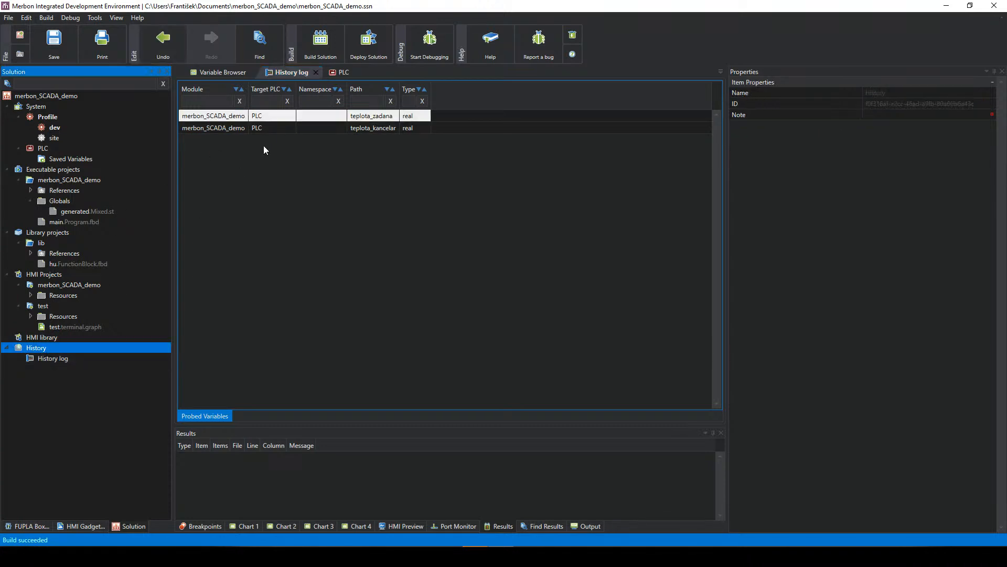
pyautogui.click(47, 359)
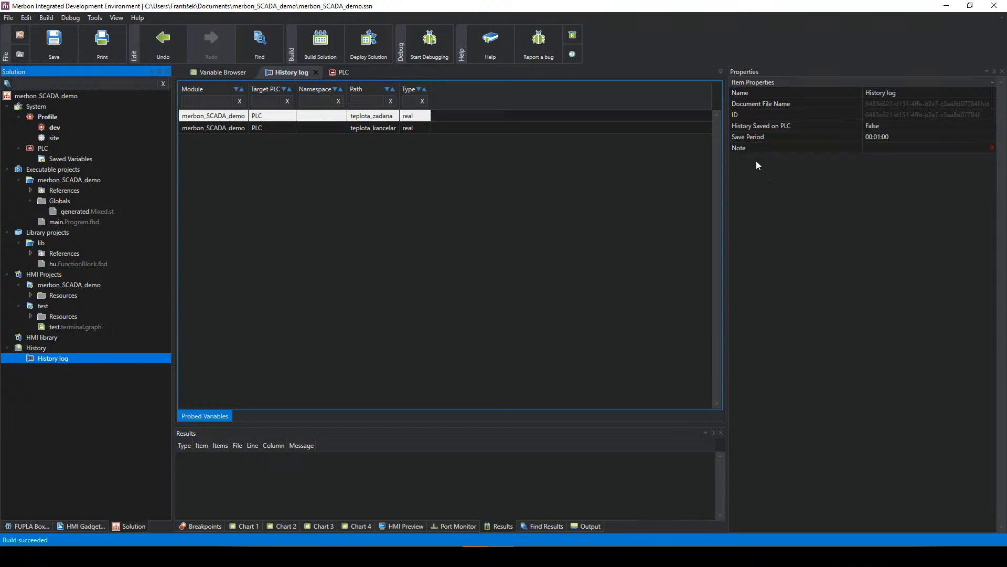
pyautogui.click(889, 137)
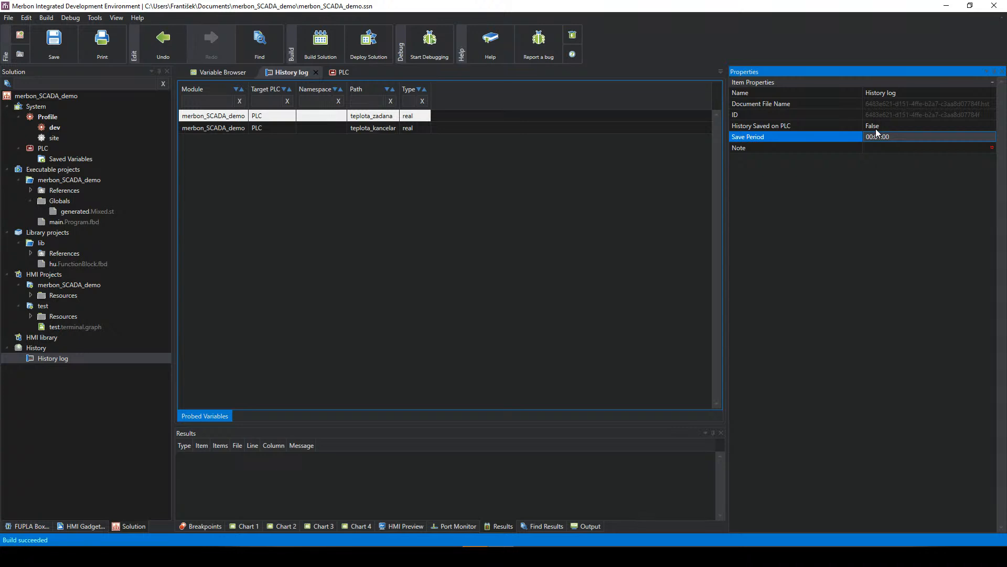
# Upload the PLC's hardware configuration to the controller, finding it via UDP broadcast
pyautogui.click(36, 150)
pyautogui.scroll(-15, 892, 376)
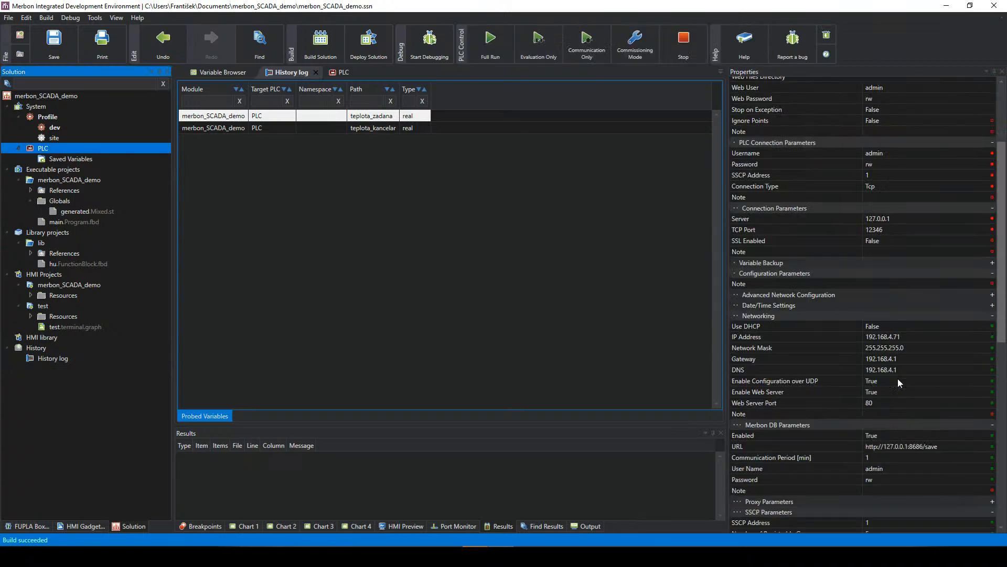
pyautogui.scroll(15, 902, 376)
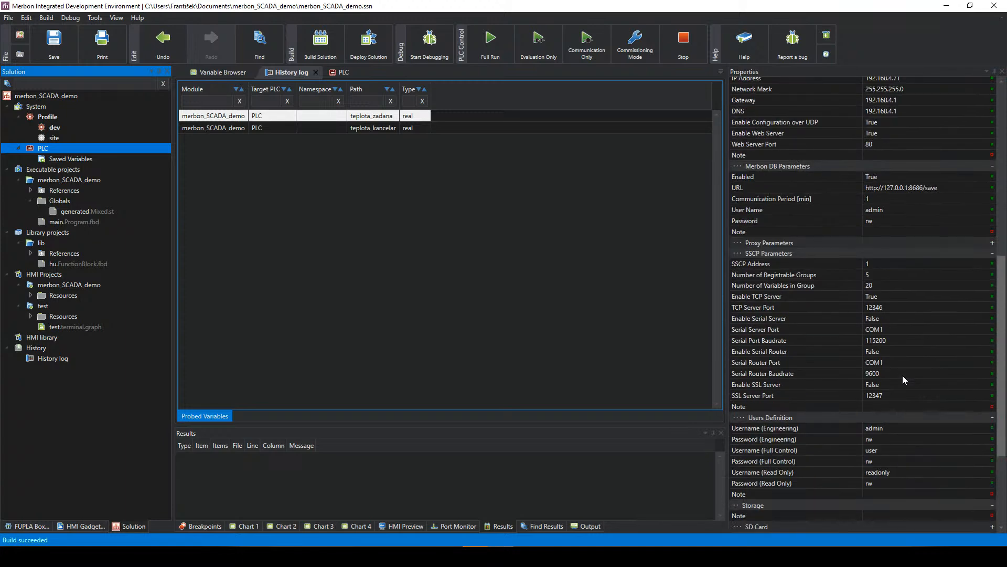
pyautogui.scroll(5, 917, 296)
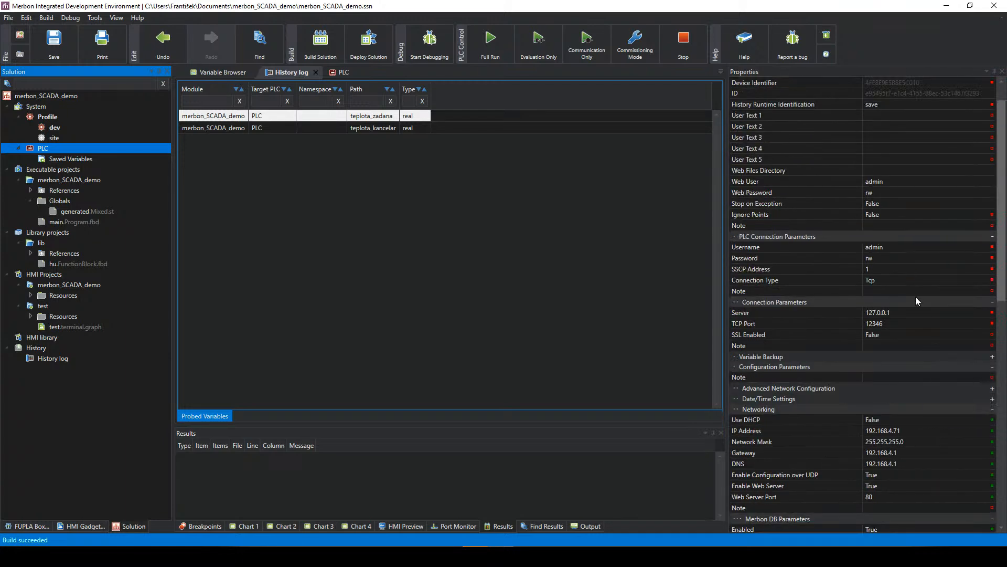
pyautogui.scroll(-10, 921, 312)
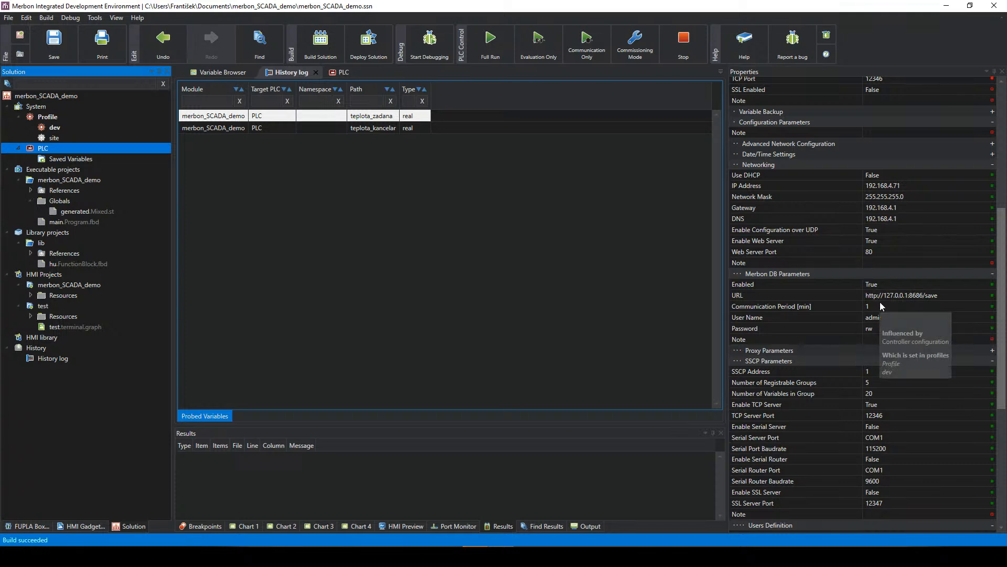
pyautogui.rightClick(84, 150)
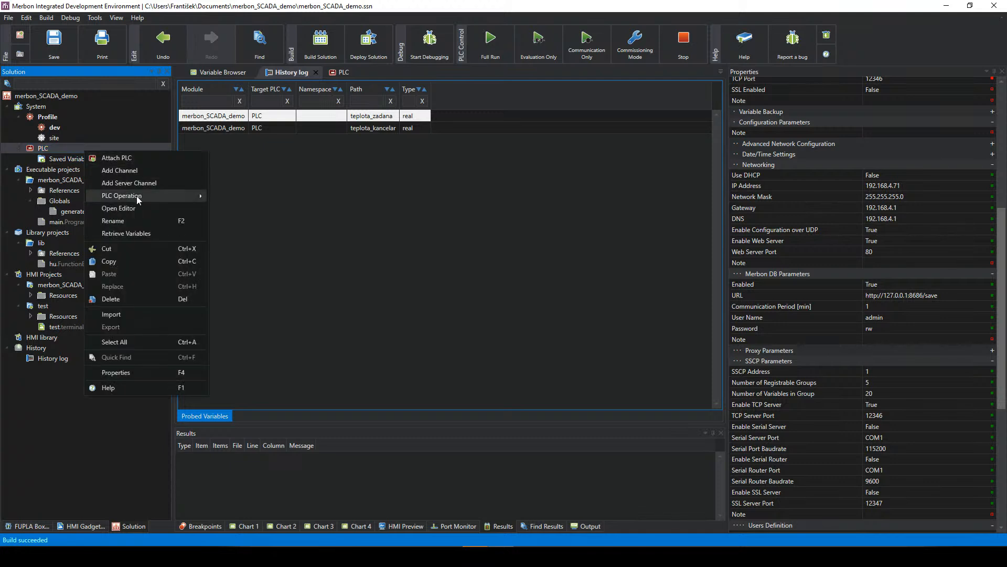
pyautogui.moveTo(172, 195)
pyautogui.moveTo(266, 325)
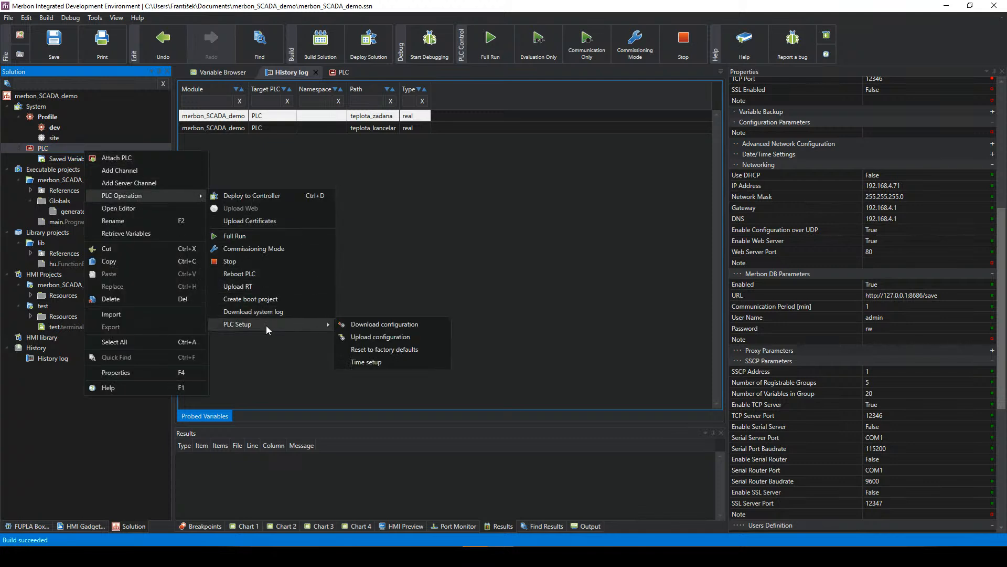
pyautogui.click(354, 338)
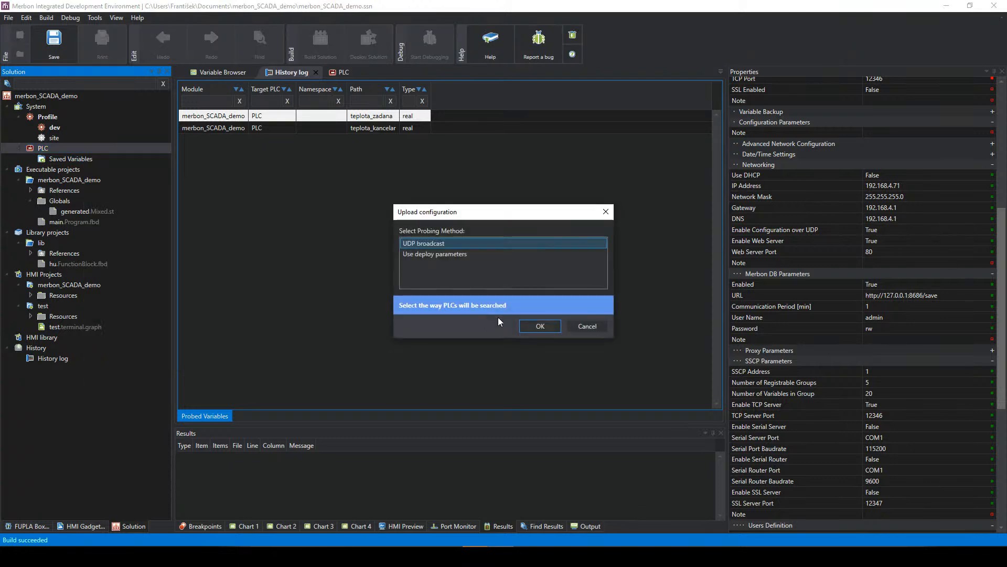
pyautogui.click(539, 326)
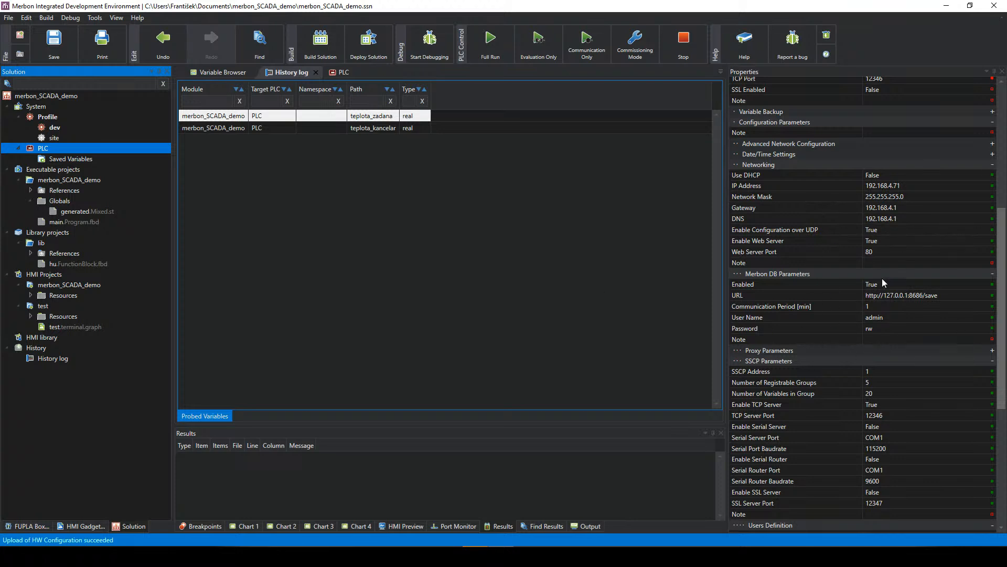
pyautogui.click(51, 359)
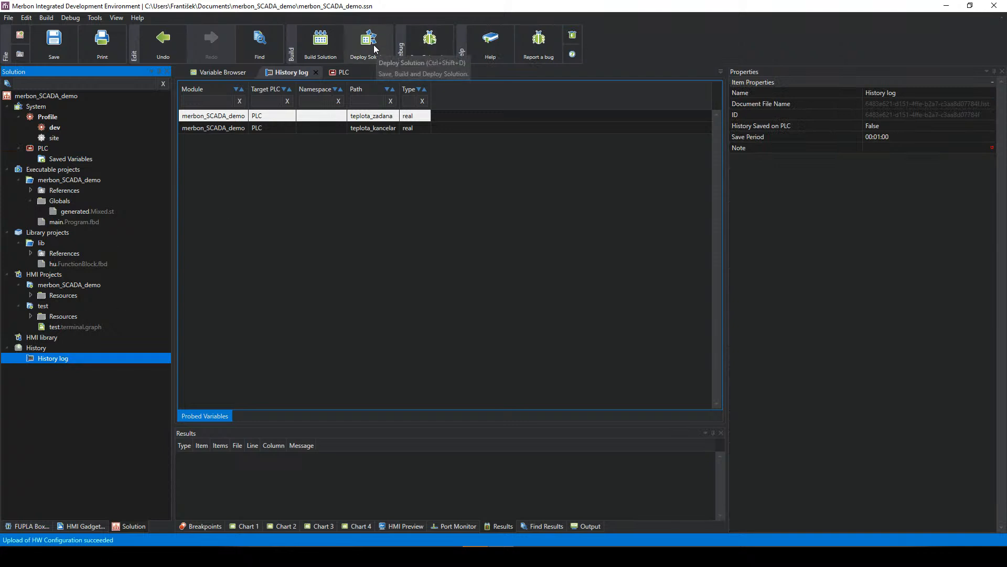
# Save, build and deploy the solution to the PLC device, restarting it in full run mode
pyautogui.click(390, 43)
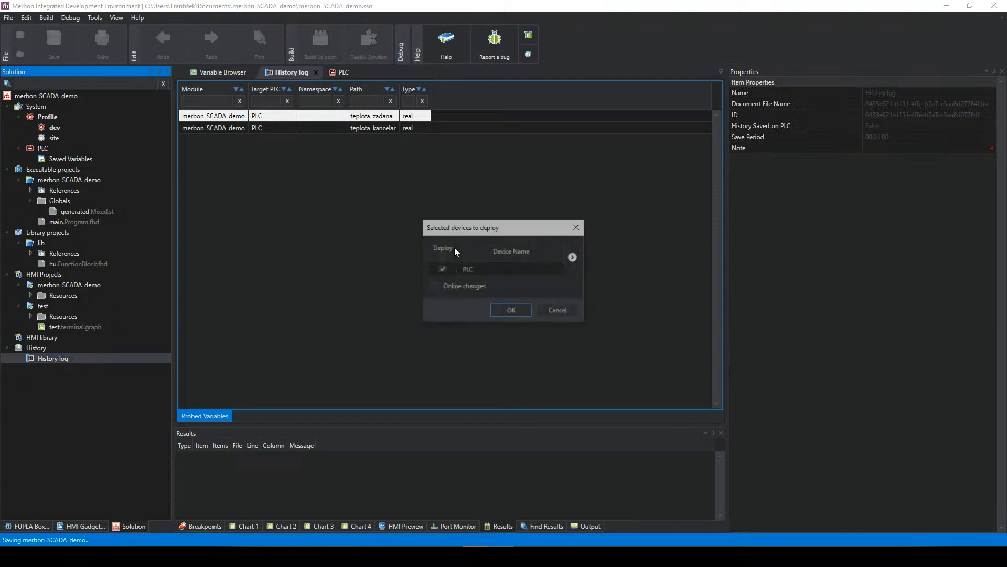
pyautogui.click(512, 309)
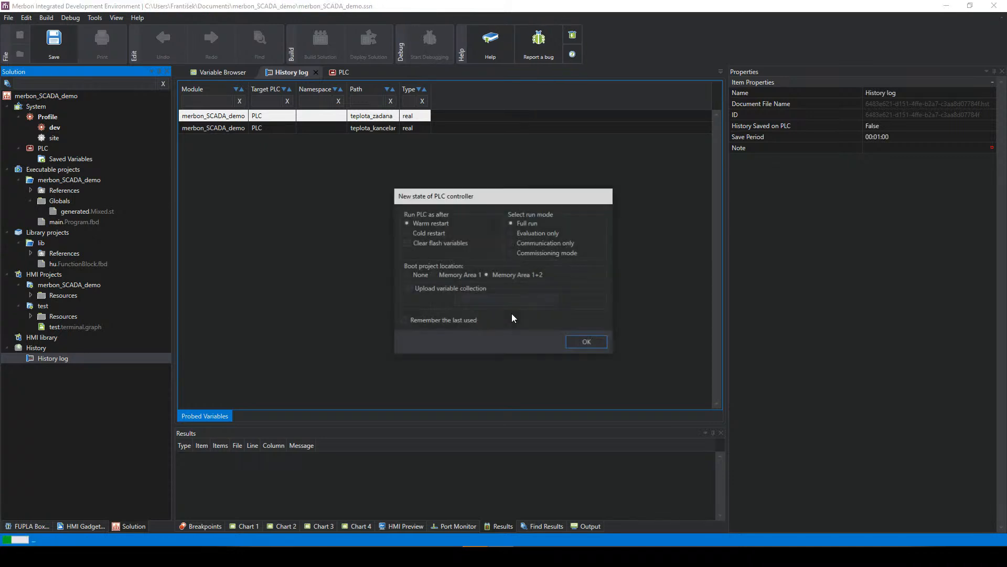
pyautogui.click(588, 342)
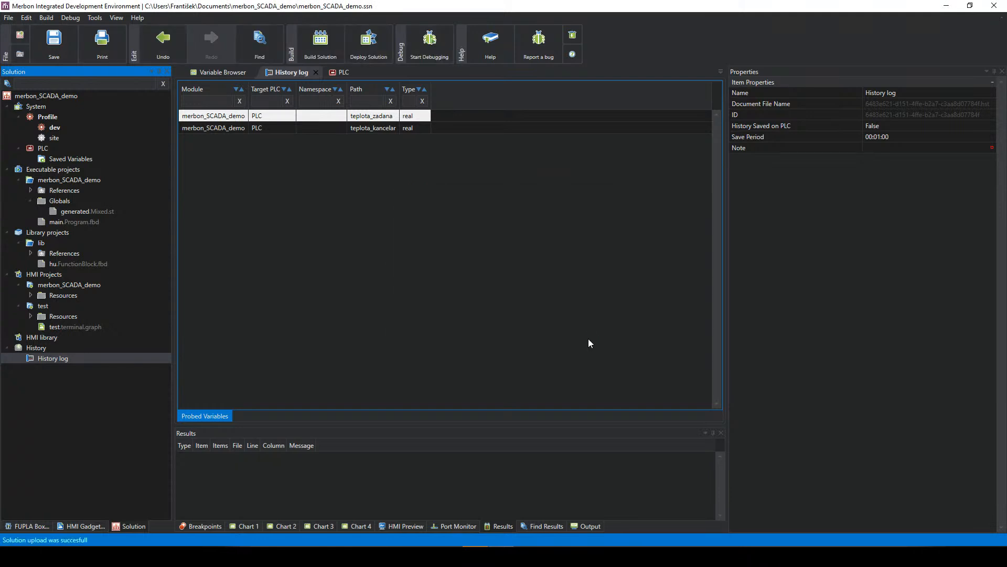
# Scroll through the MerbonRT log showing the FullRun restart, then minimize the console
pyautogui.click(347, 545)
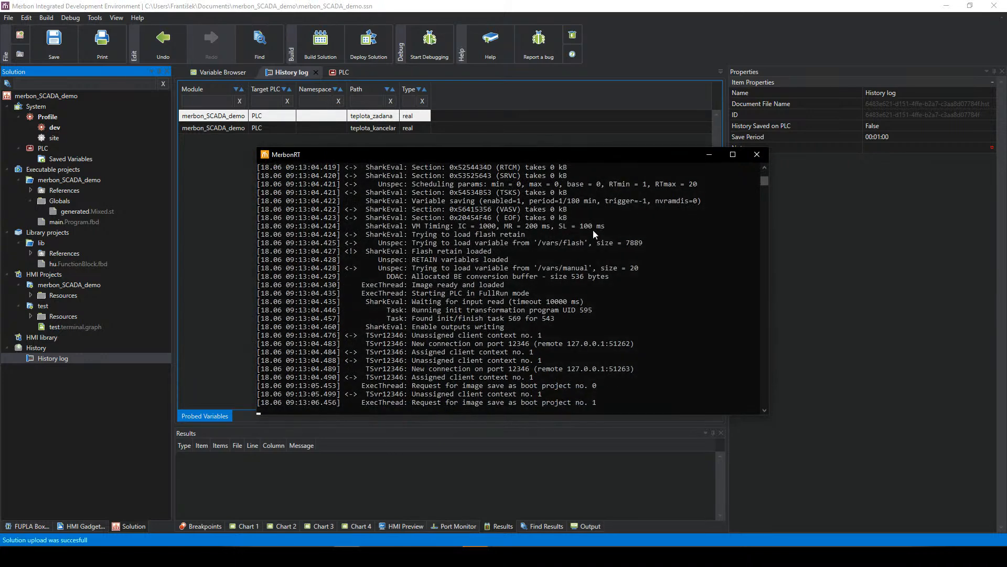
pyautogui.scroll(15, 622, 284)
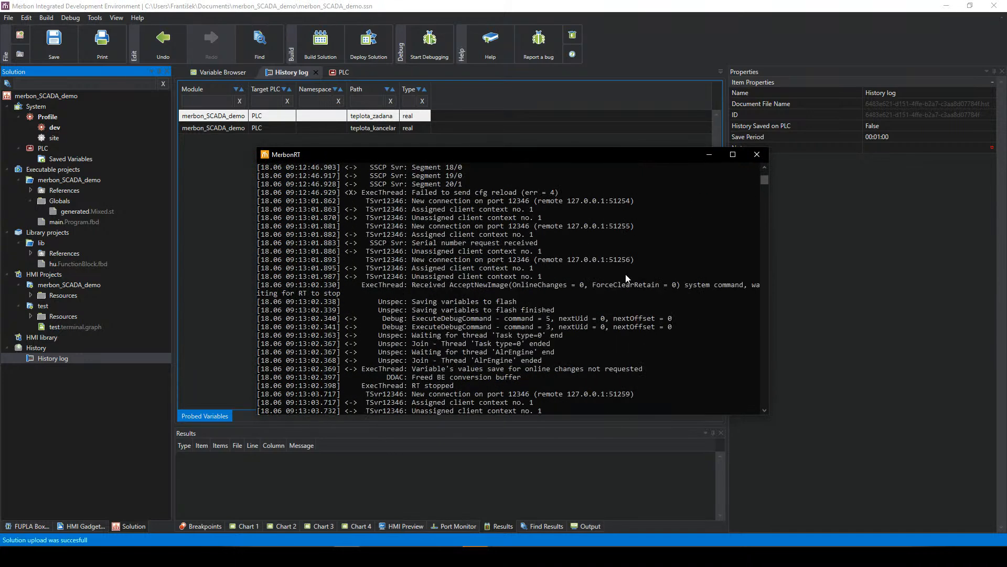
pyautogui.scroll(4, 625, 275)
pyautogui.scroll(-20, 638, 284)
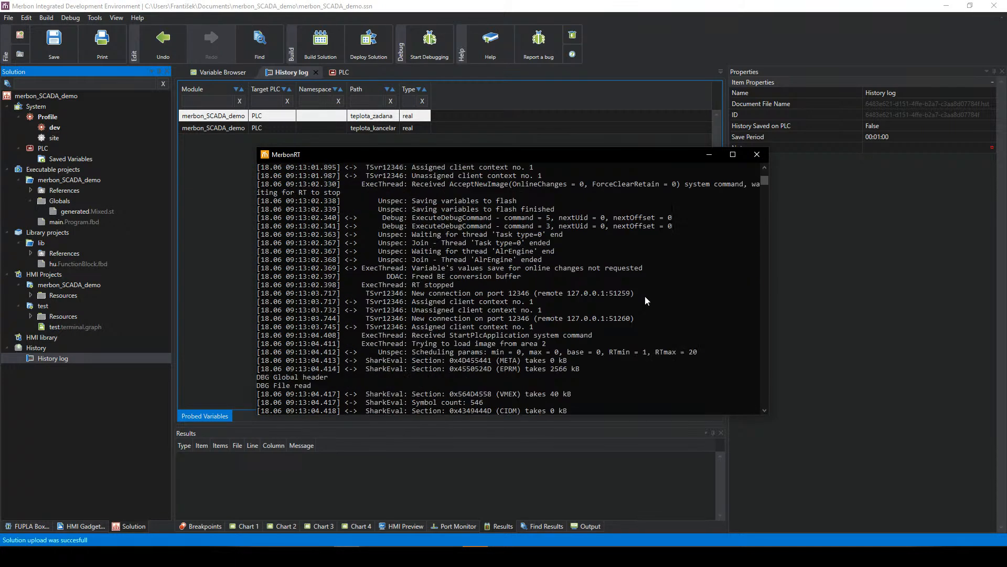
pyautogui.scroll(-6, 645, 296)
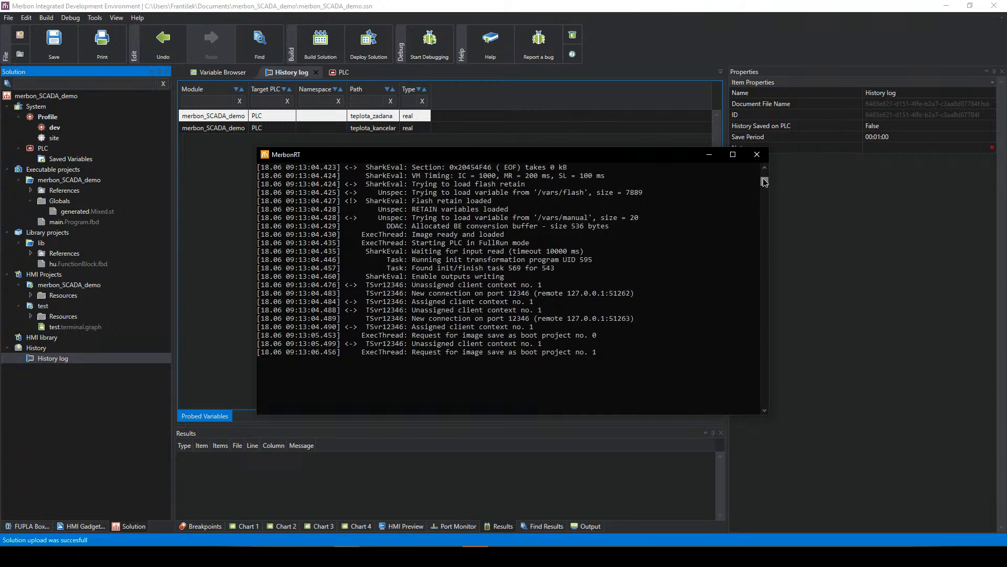
pyautogui.moveTo(764, 181); pyautogui.dragTo(764, 167)
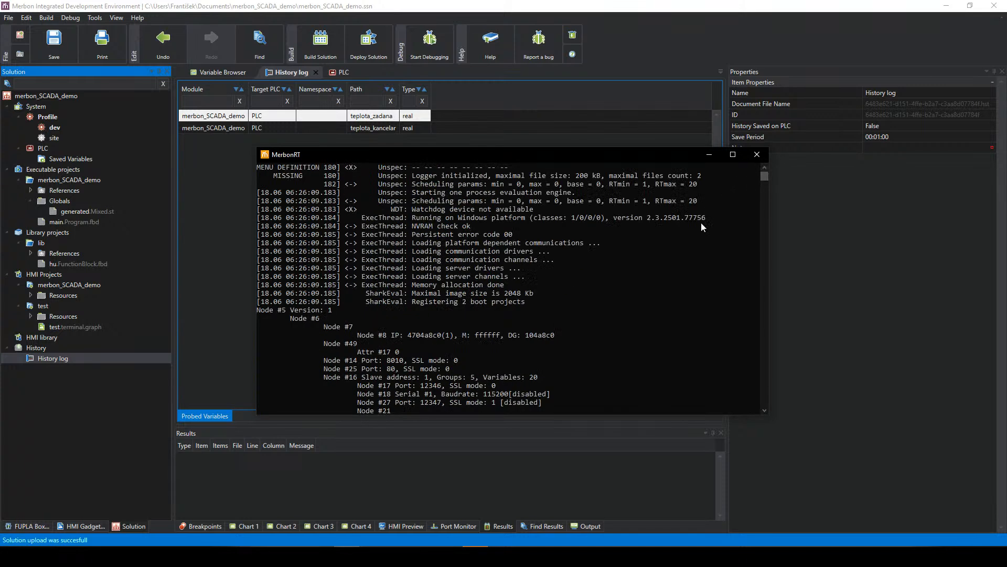
pyautogui.scroll(-12, 702, 219)
pyautogui.scroll(-15, 701, 237)
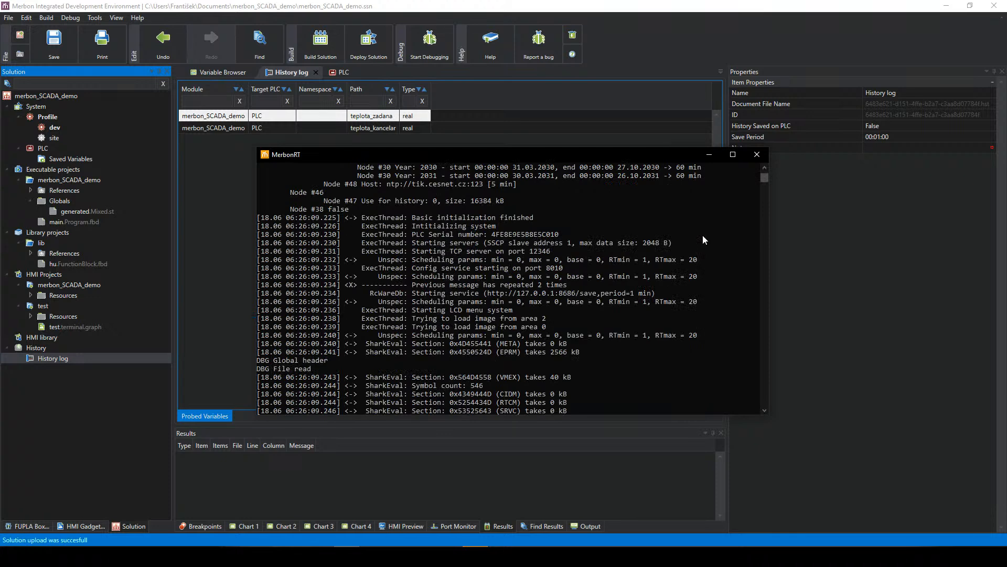
pyautogui.scroll(-10, 705, 241)
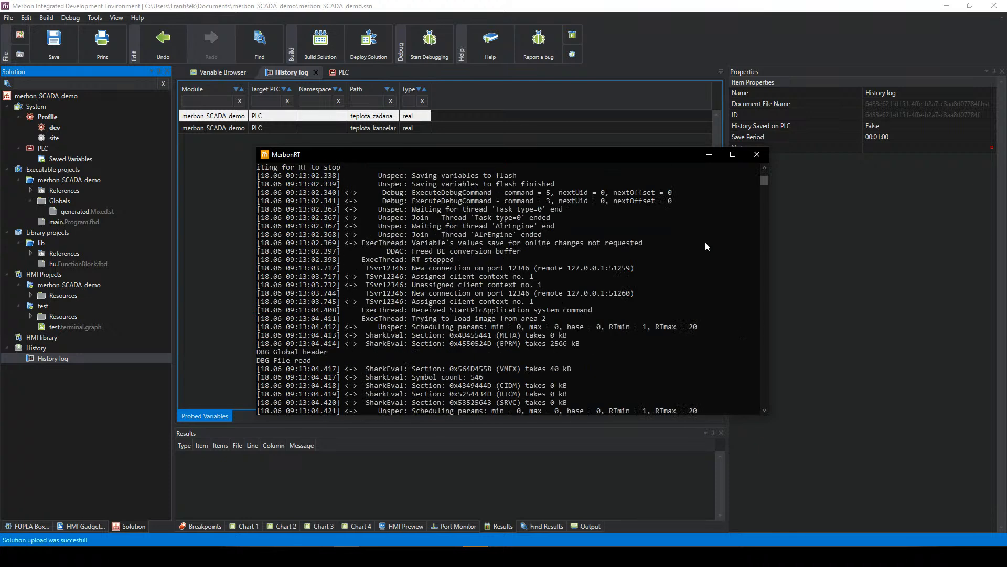
pyautogui.scroll(-10, 761, 188)
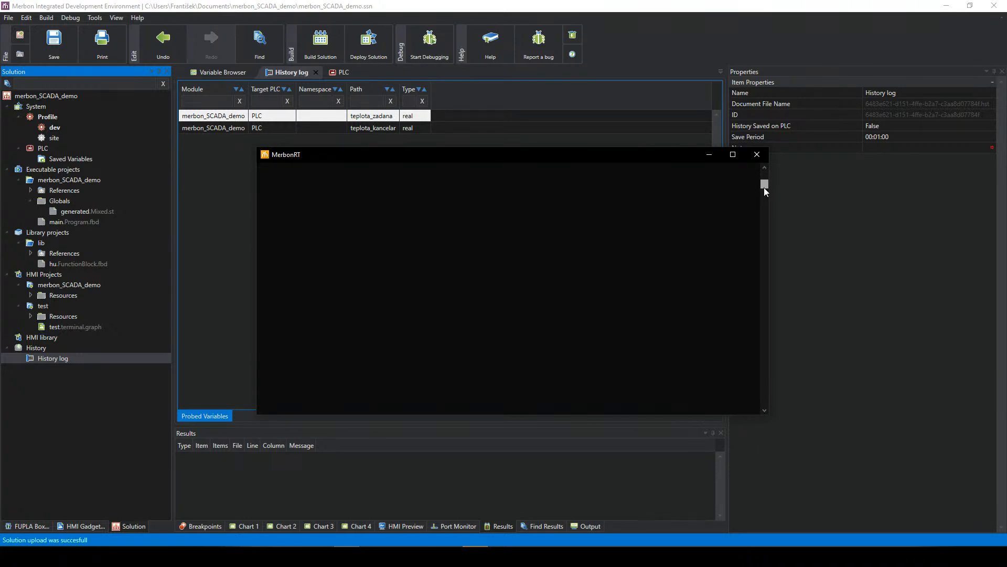
pyautogui.moveTo(764, 184); pyautogui.dragTo(767, 179)
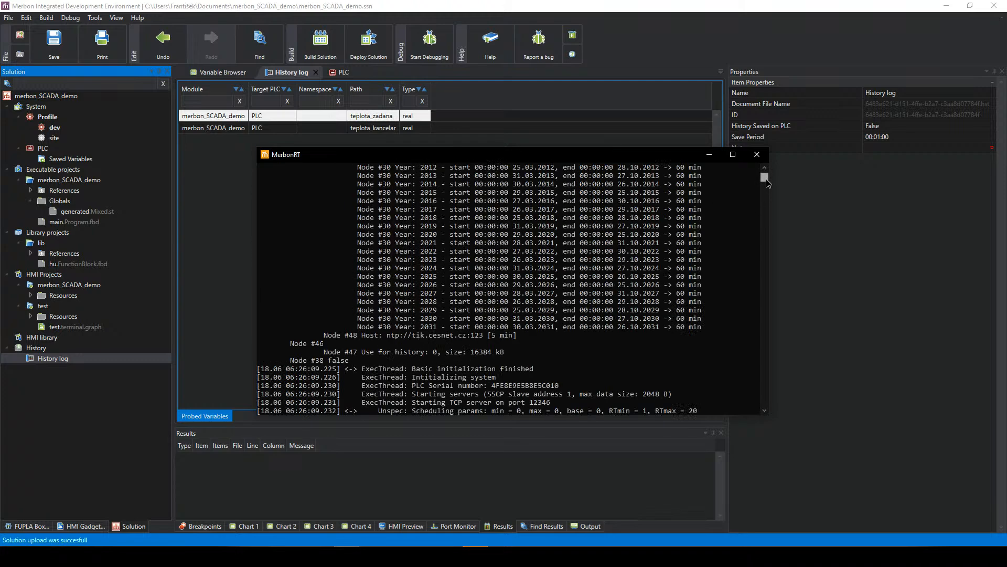
pyautogui.scroll(-11, 701, 213)
pyautogui.scroll(-15, 700, 215)
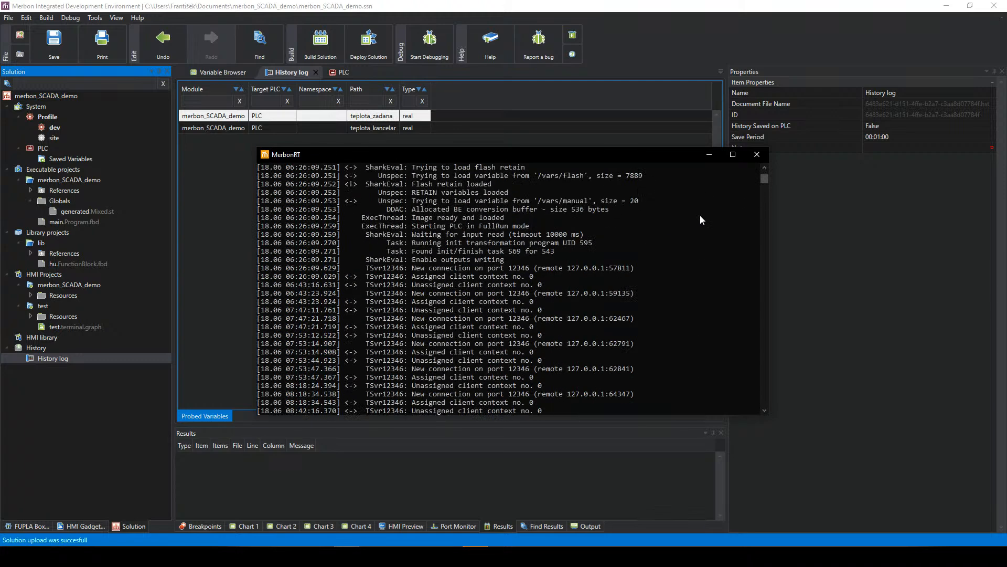
pyautogui.scroll(-12, 701, 220)
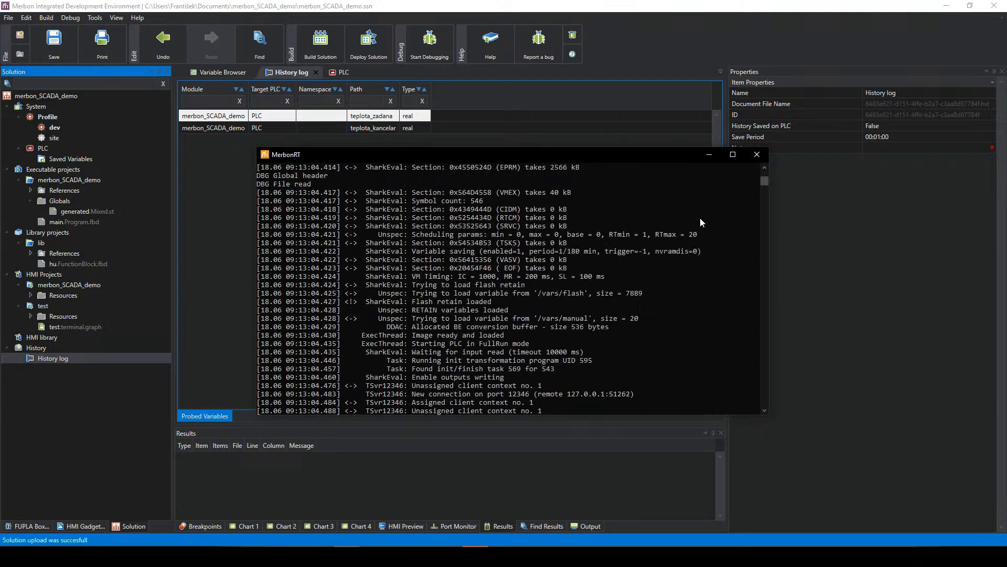
pyautogui.click(716, 157)
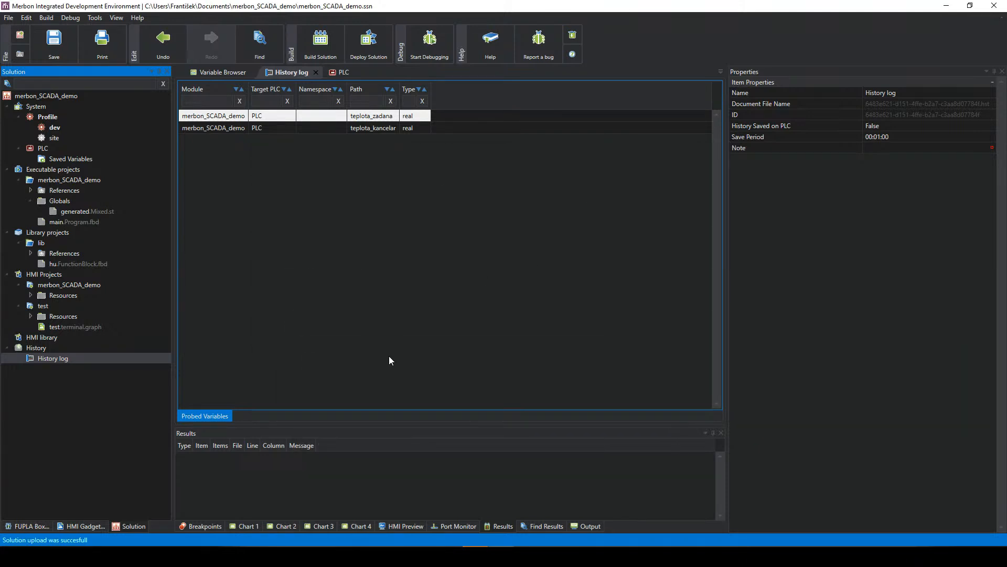
pyautogui.click(476, 556)
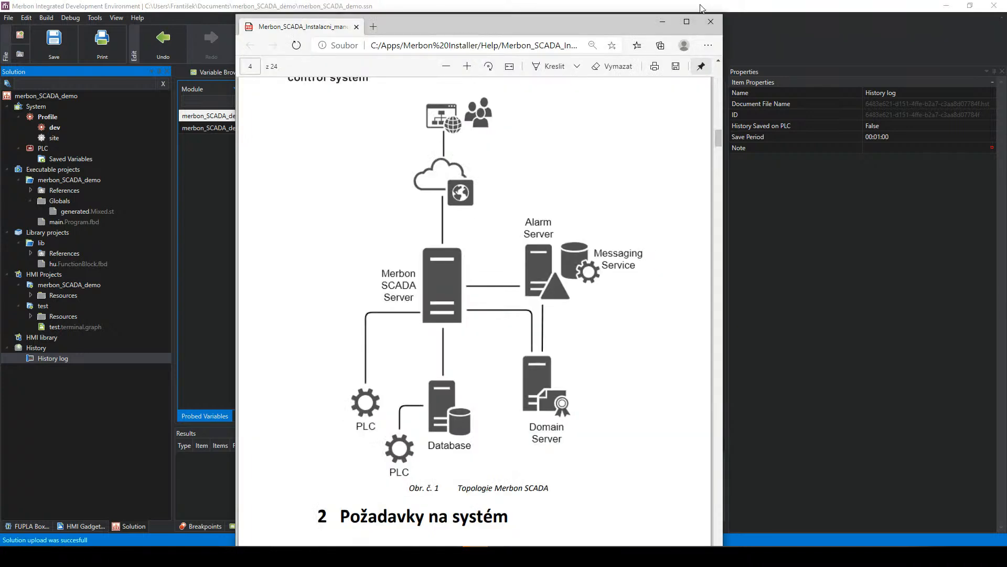
pyautogui.click(663, 21)
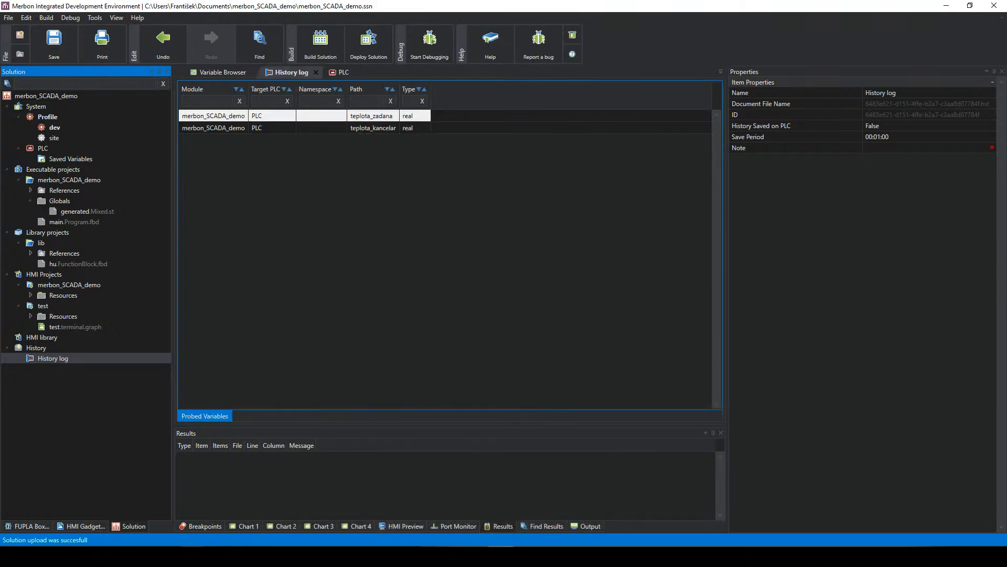
pyautogui.click(192, 556)
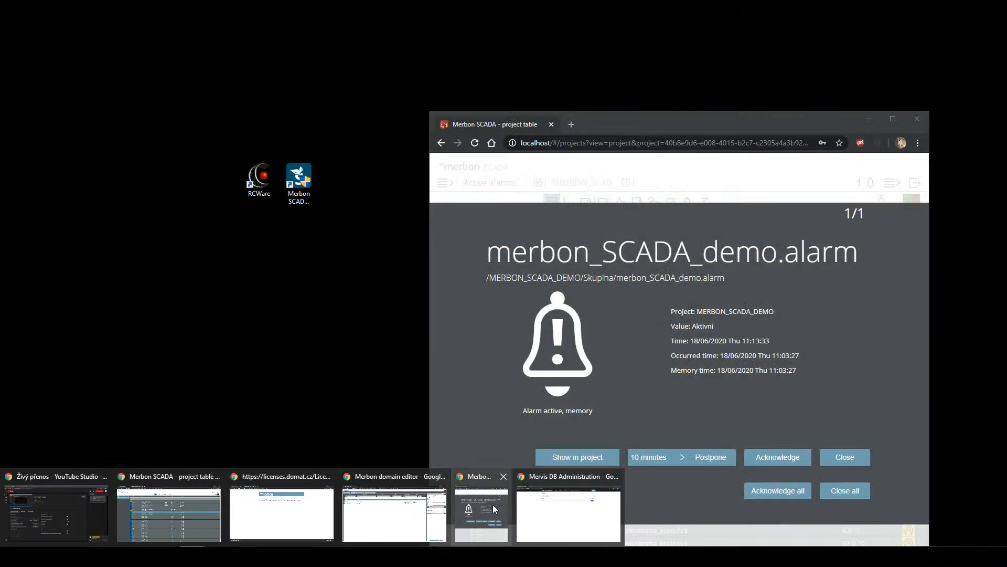
pyautogui.click(494, 504)
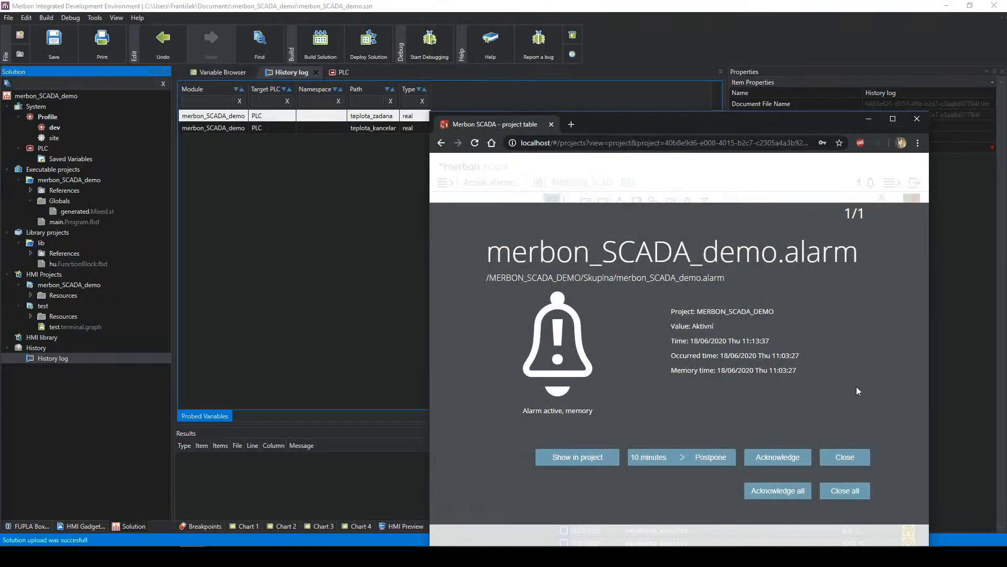
pyautogui.click(845, 490)
pyautogui.click(869, 119)
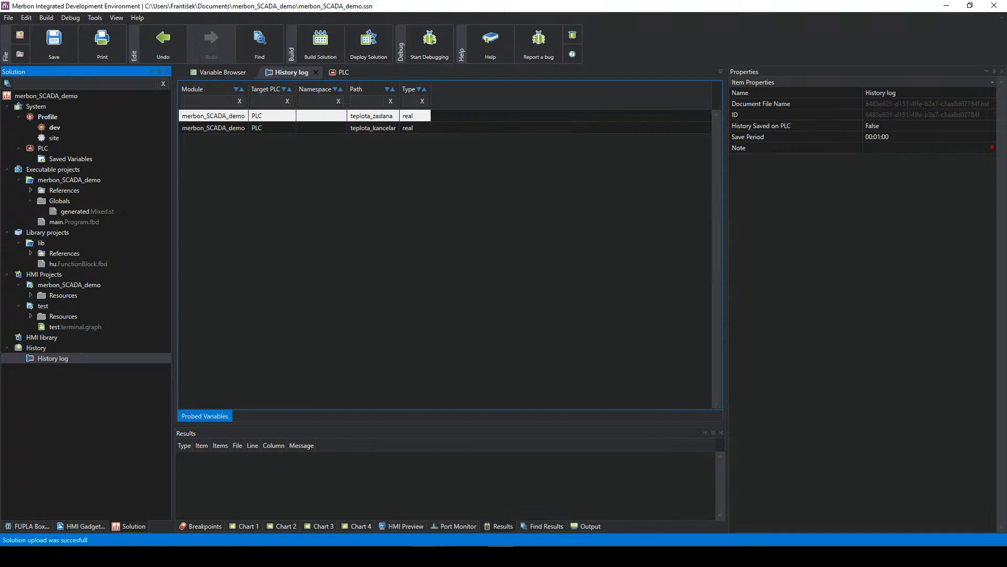
pyautogui.click(192, 556)
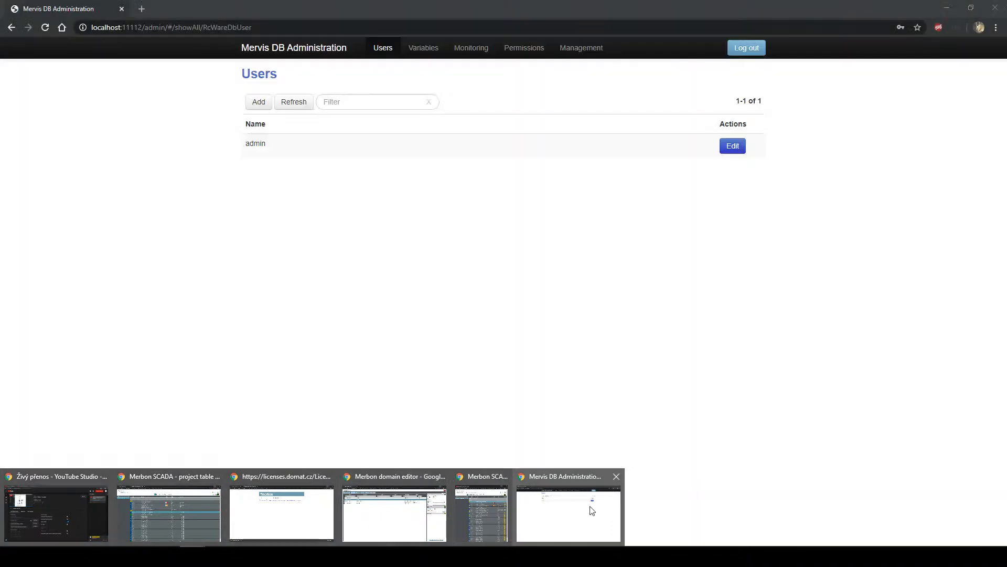
pyautogui.click(592, 510)
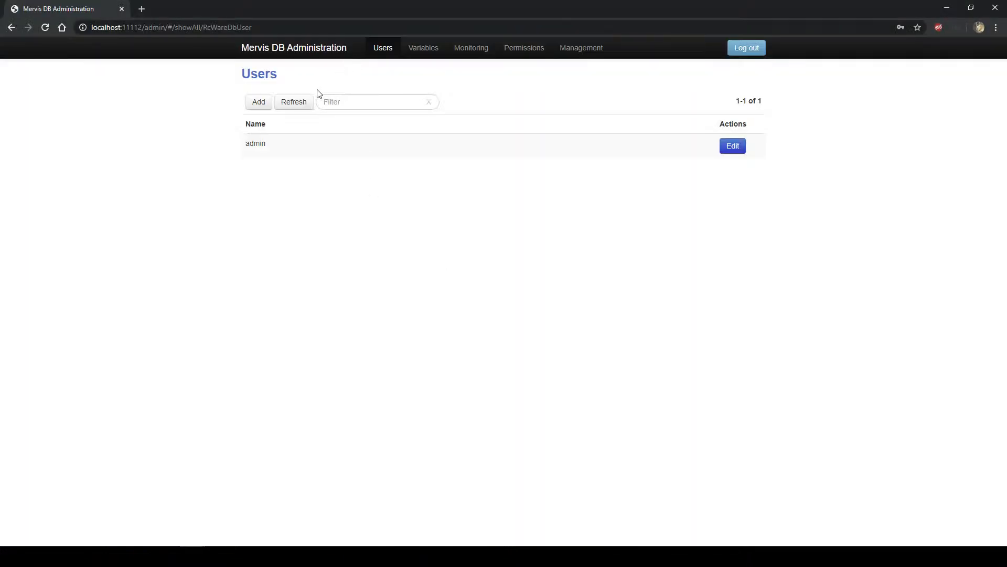
pyautogui.click(432, 53)
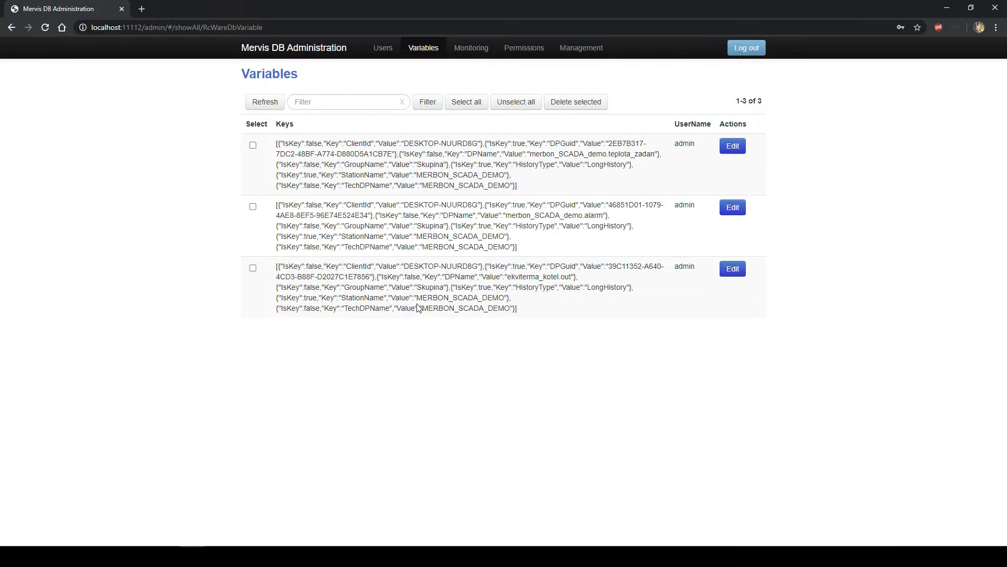
pyautogui.click(278, 108)
pyautogui.click(141, 9)
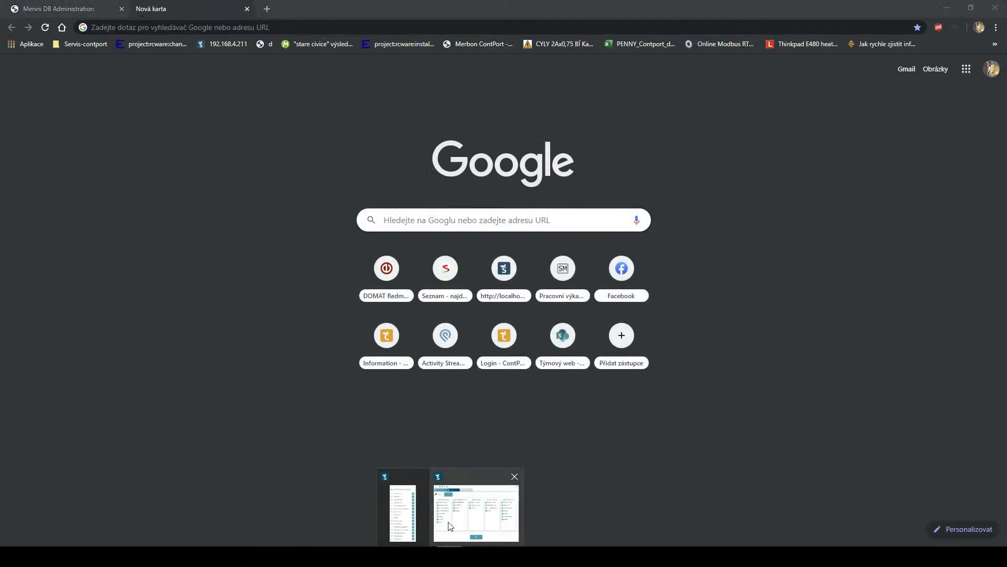
pyautogui.click(439, 541)
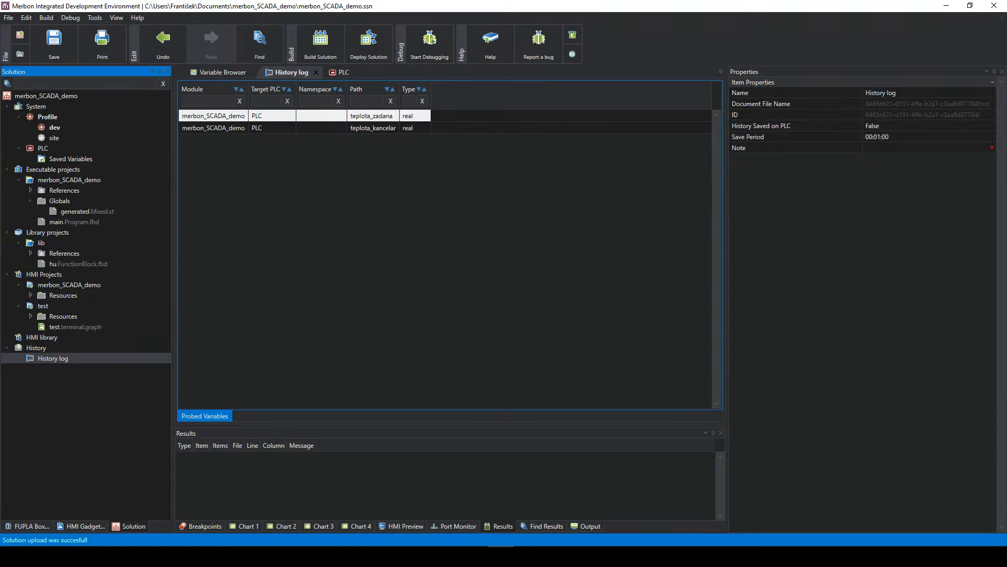
# In RcWare, enter editor mode and show the alarm datapoint's History settings
pyautogui.moveTo(206, 545)
pyautogui.click(482, 501)
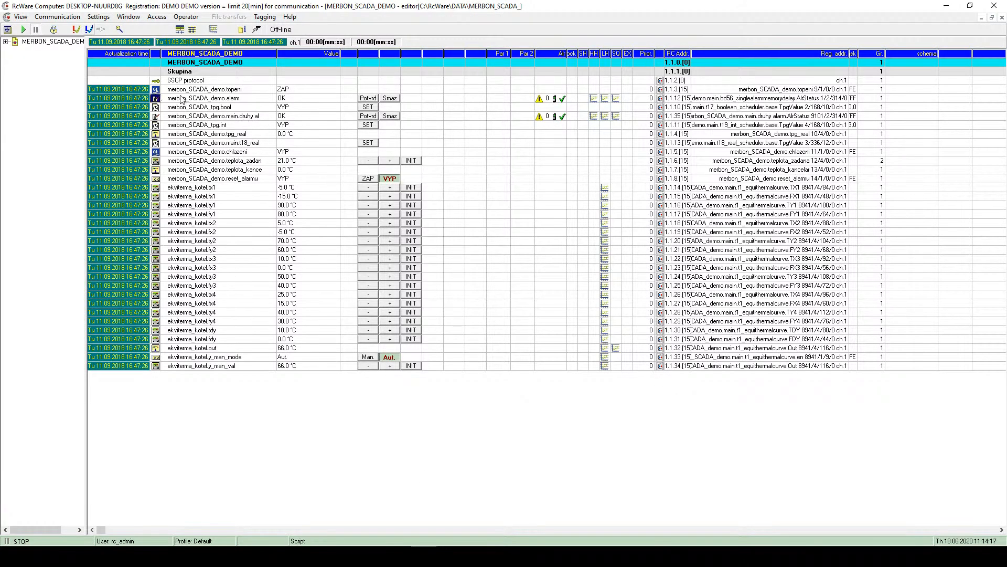
pyautogui.click(184, 98)
pyautogui.click(53, 29)
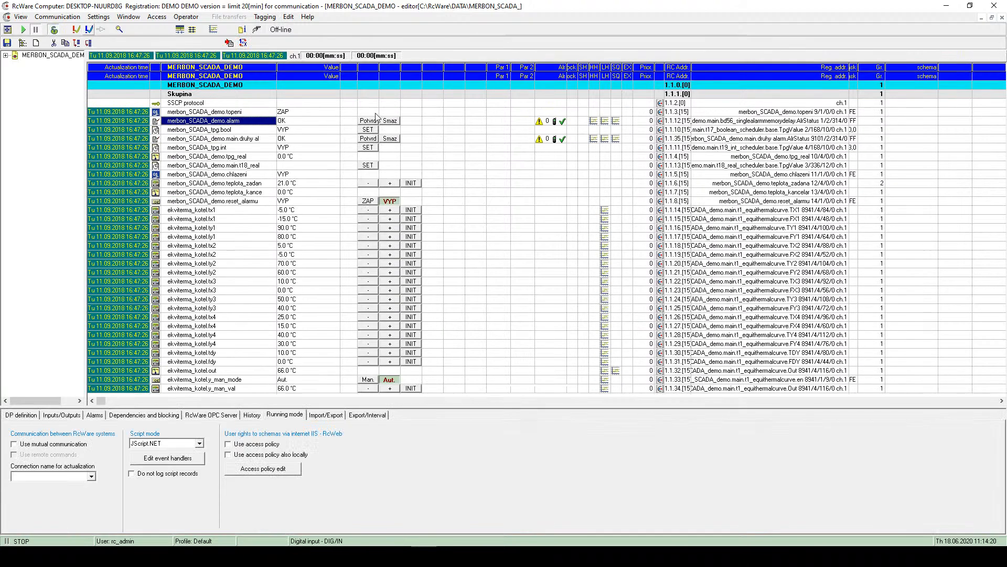
pyautogui.click(617, 121)
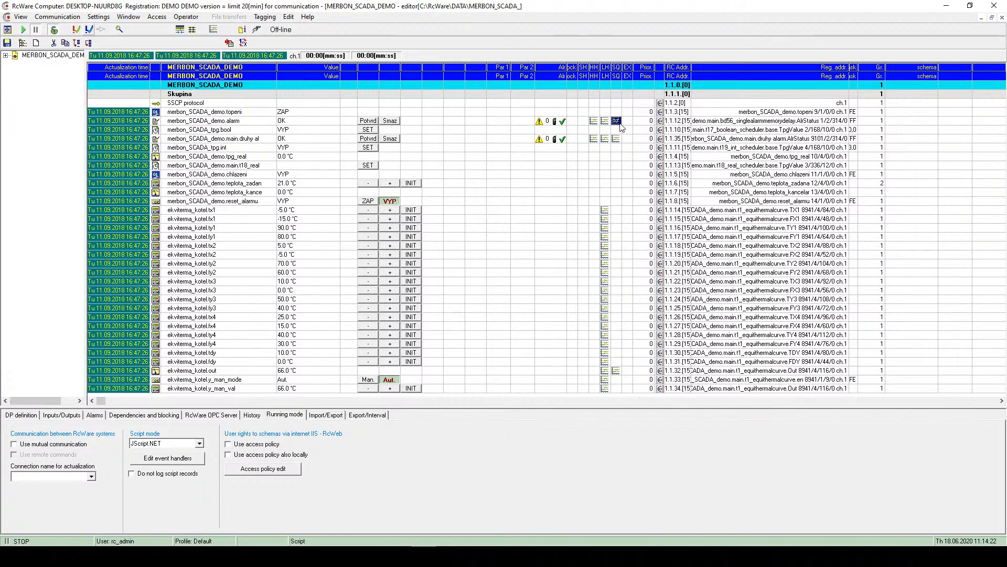
pyautogui.click(202, 123)
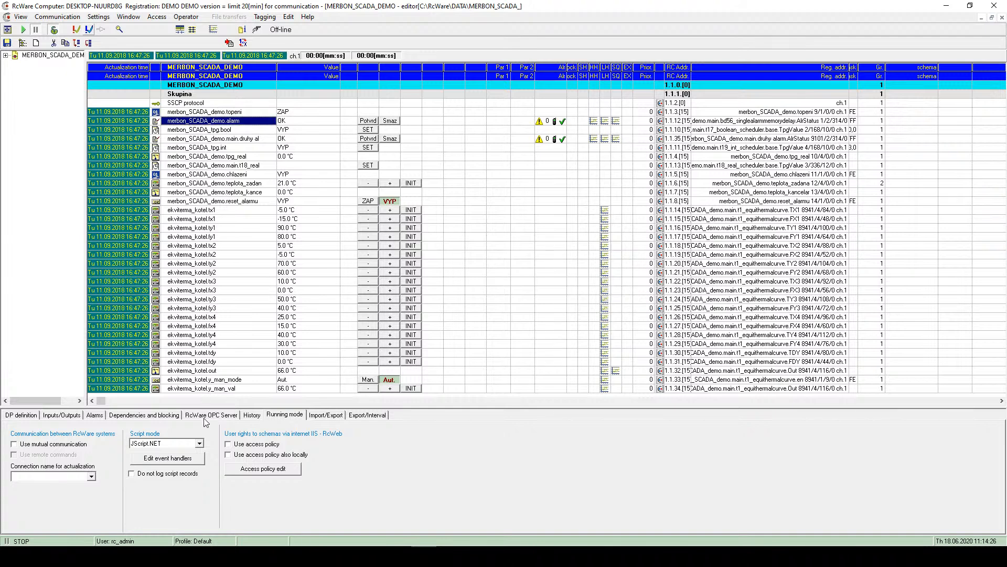
pyautogui.click(252, 415)
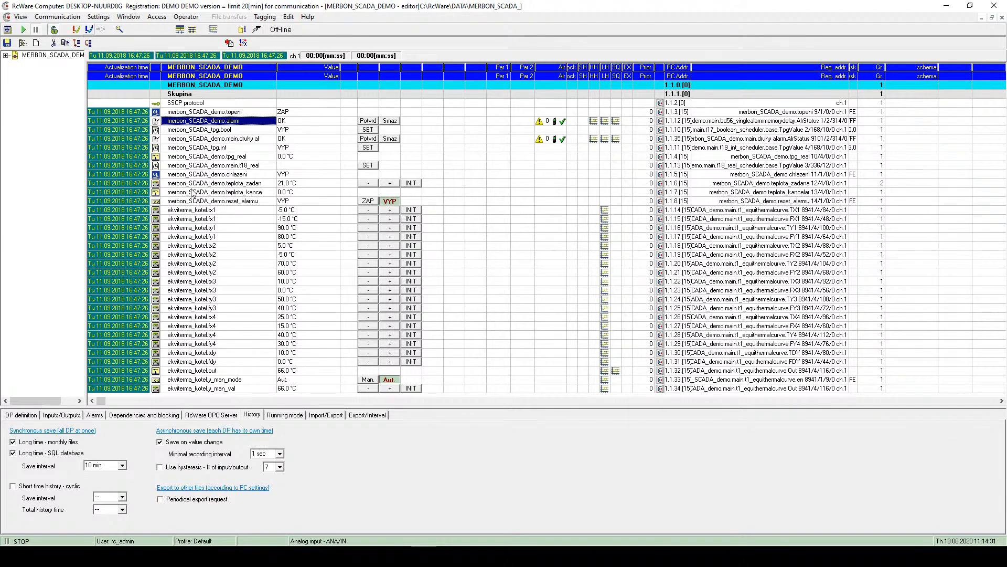
# Tick Long time - SQL database history for teplota_zadana and teplota_kancelar
pyautogui.click(203, 166)
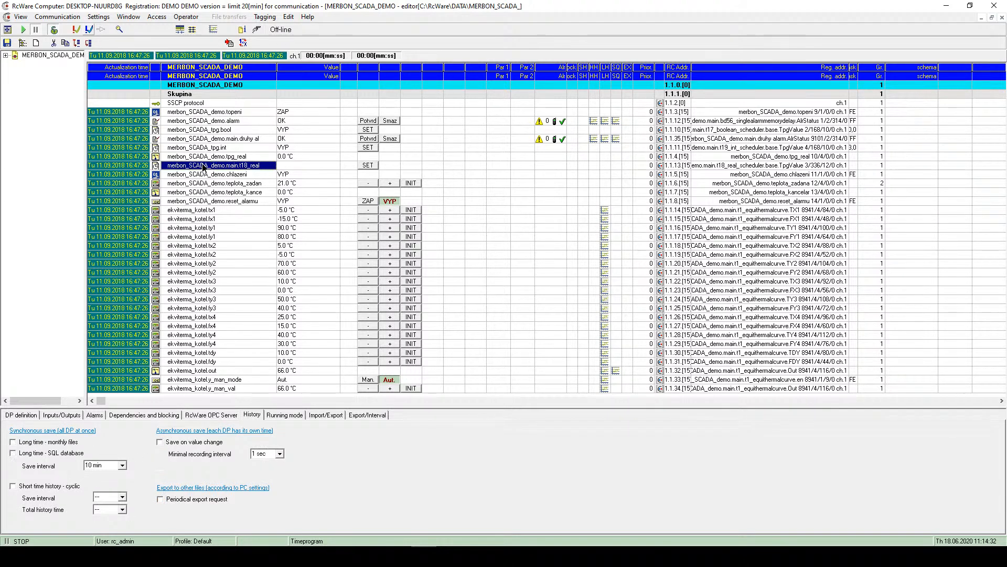
pyautogui.press('Down')
pyautogui.press('Down')
pyautogui.click(19, 454)
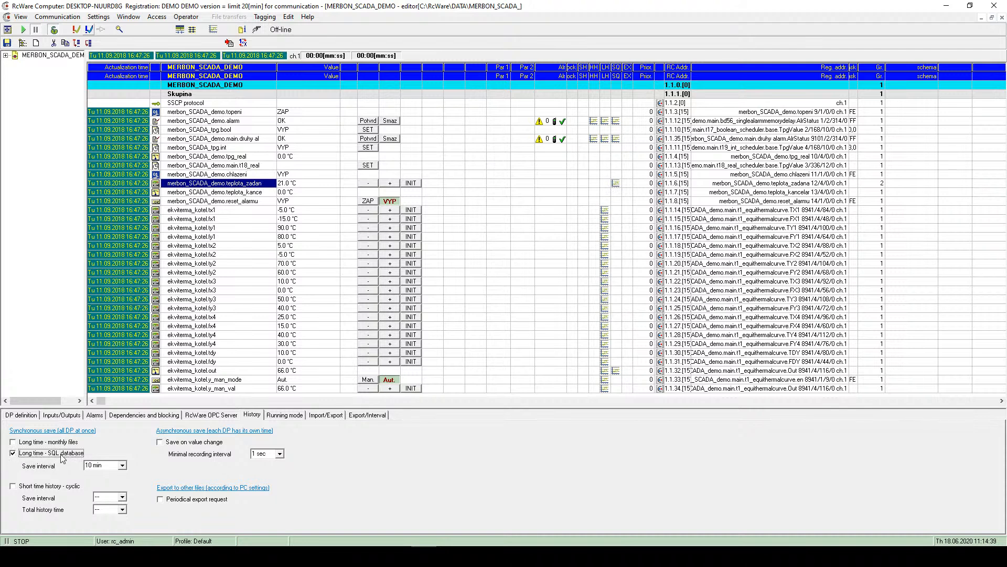
pyautogui.click(237, 193)
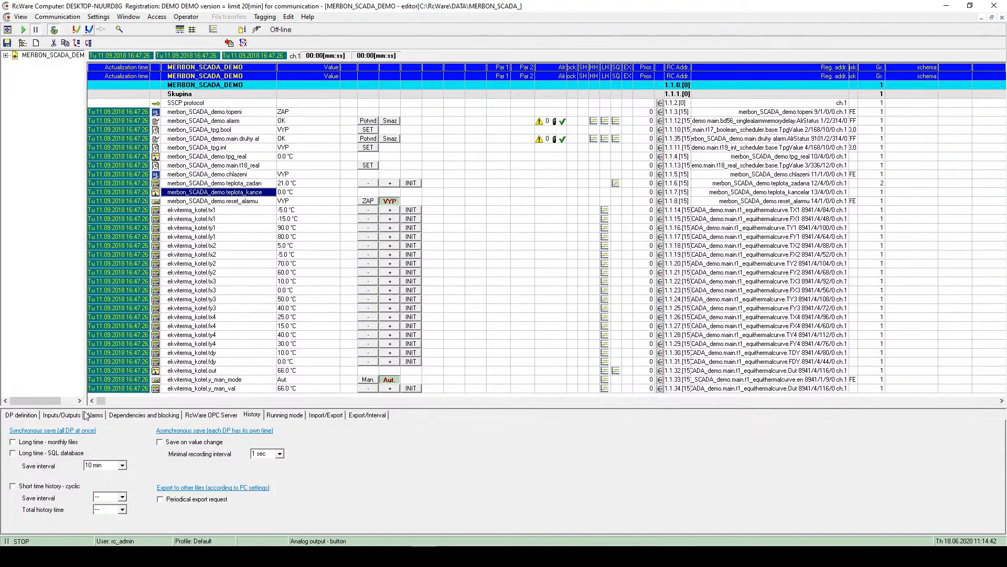
pyautogui.click(14, 454)
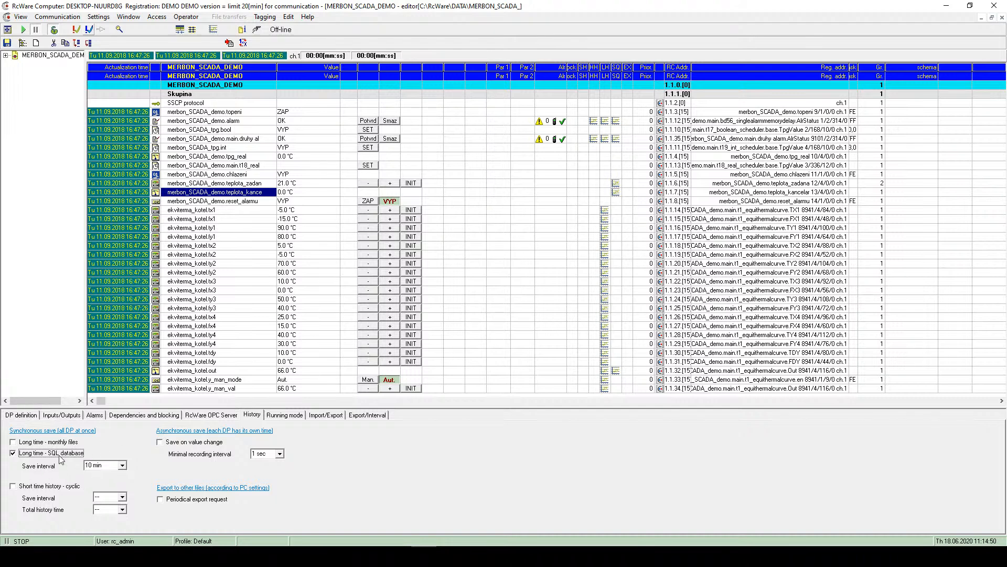
pyautogui.click(192, 184)
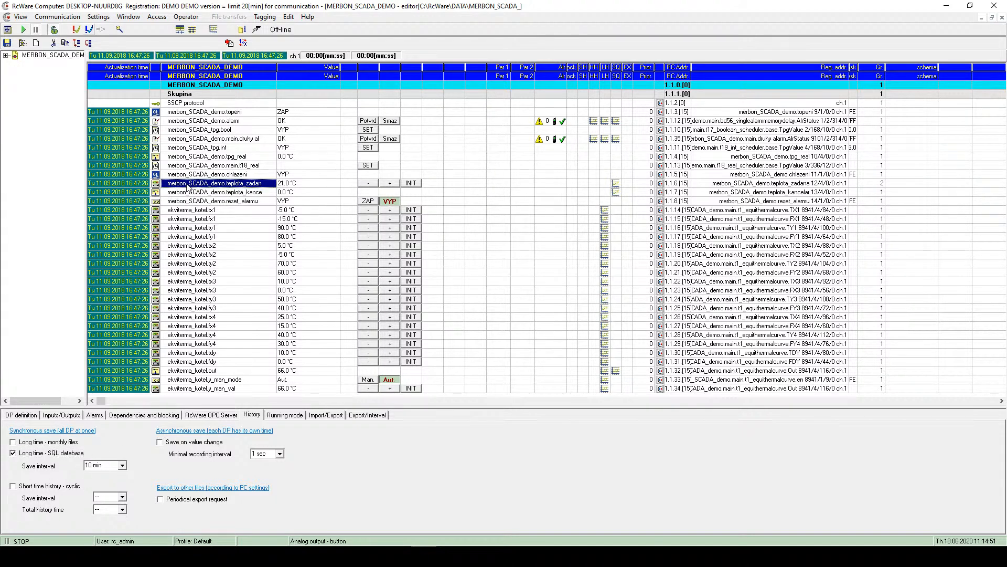
pyautogui.click(106, 17)
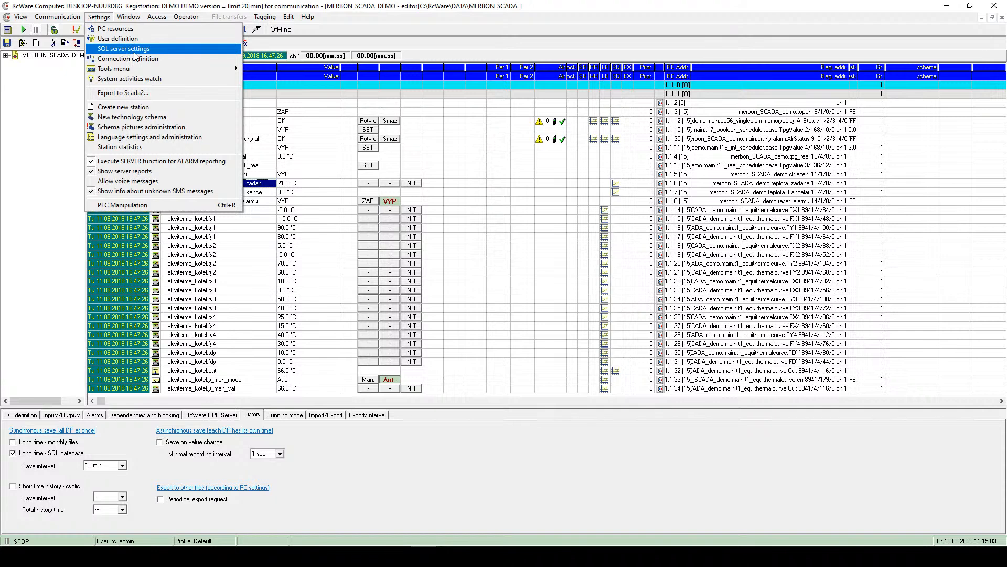
pyautogui.click(116, 49)
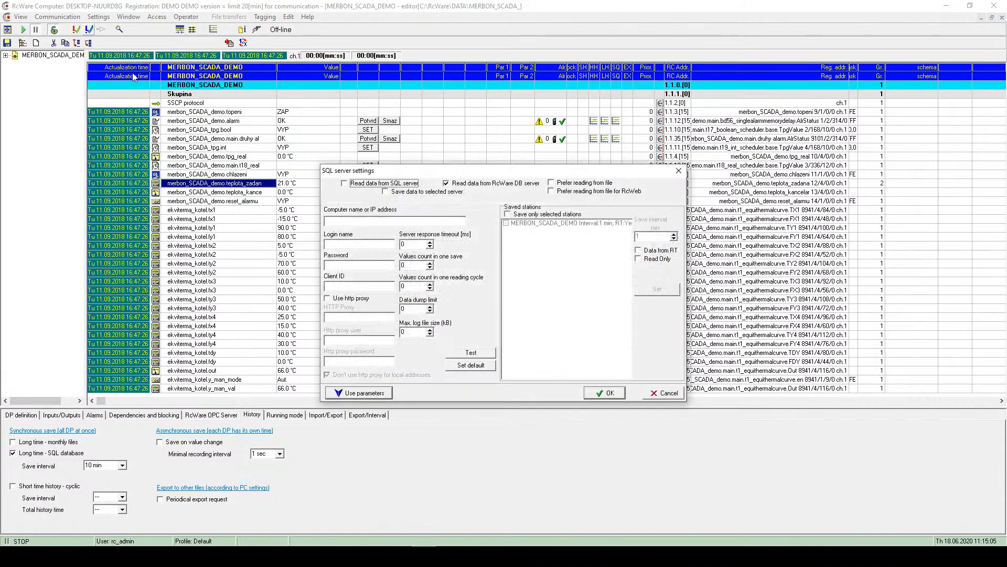
pyautogui.click(419, 192)
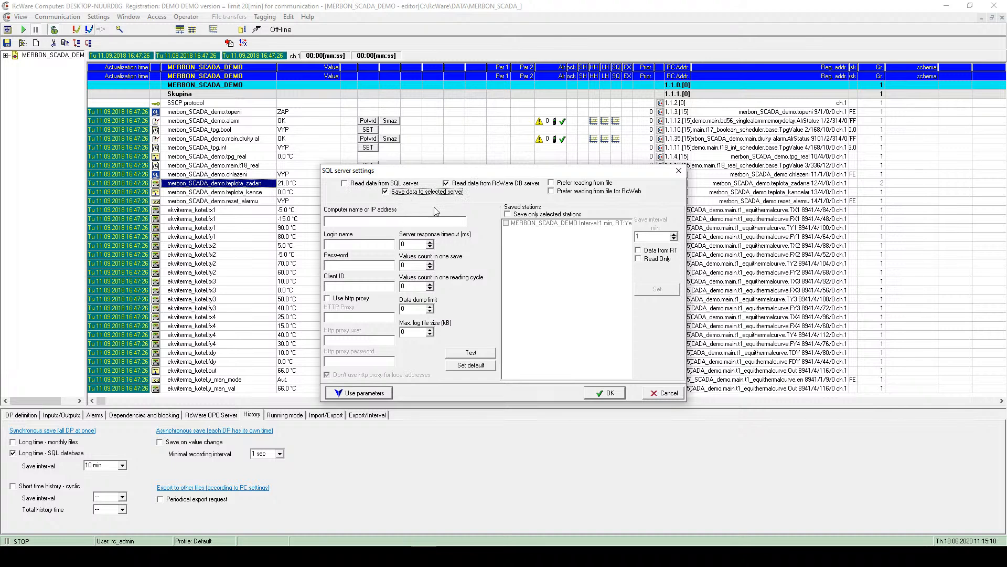
pyautogui.click(416, 222)
pyautogui.write('http://localhs')
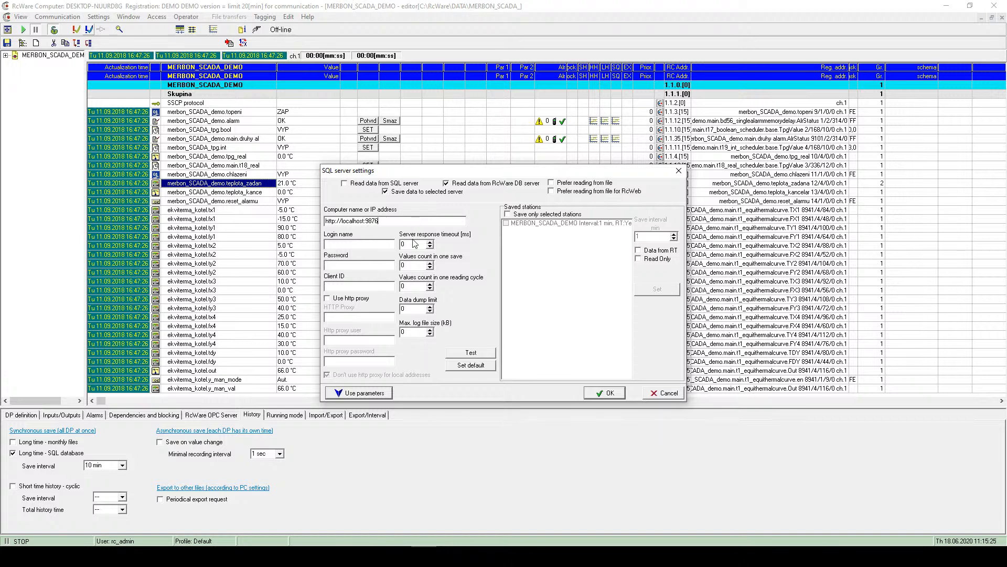
pyautogui.moveTo(391, 223); pyautogui.dragTo(350, 224)
pyautogui.click(389, 223)
# Move the installer window aside and close it
pyautogui.moveTo(476, 533)
pyautogui.click(480, 531)
pyautogui.moveTo(537, 113); pyautogui.dragTo(733, 167)
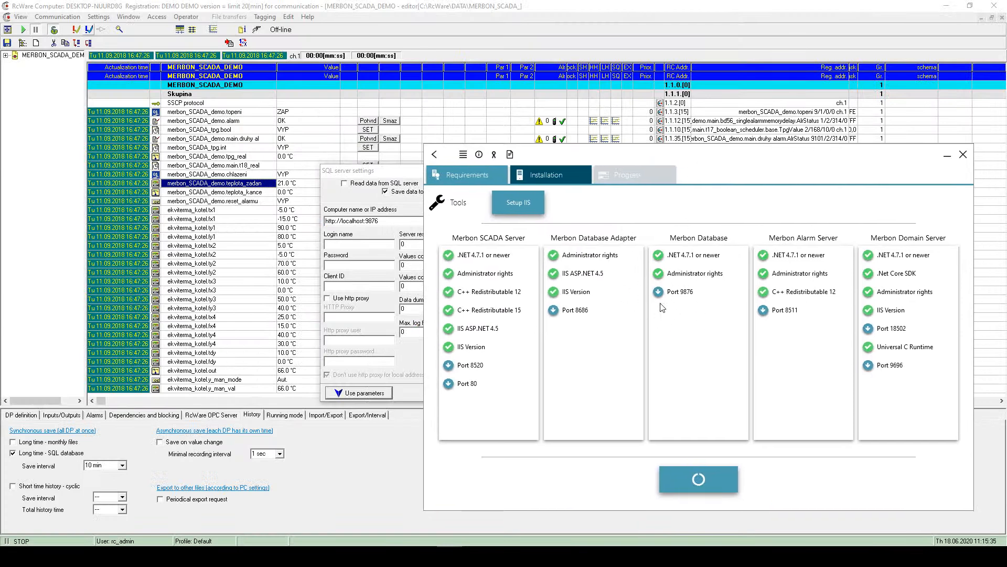
pyautogui.click(963, 155)
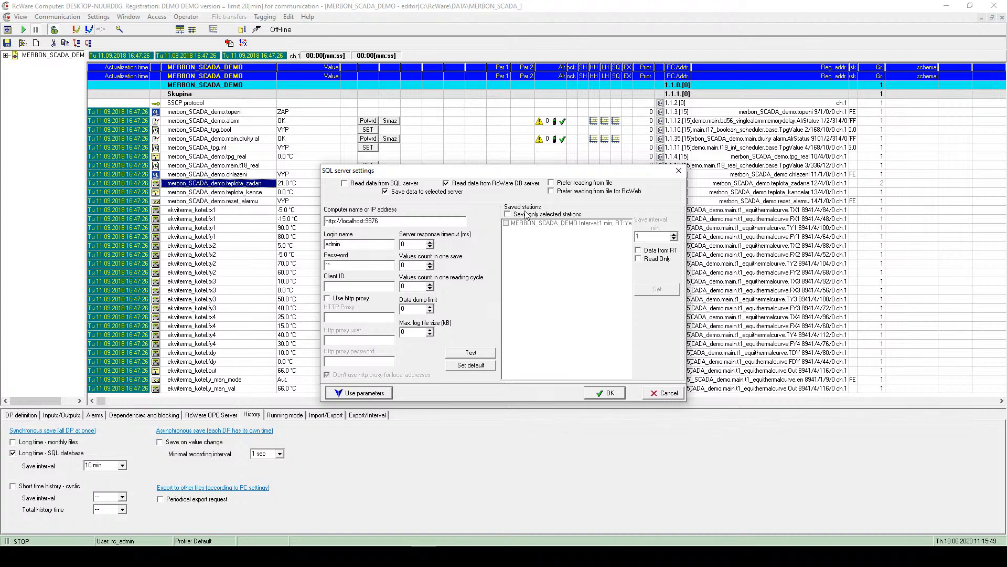
# Keep history for all stations, fill default SQL limits, apply the parameters and confirm
pyautogui.click(508, 213)
pyautogui.click(508, 214)
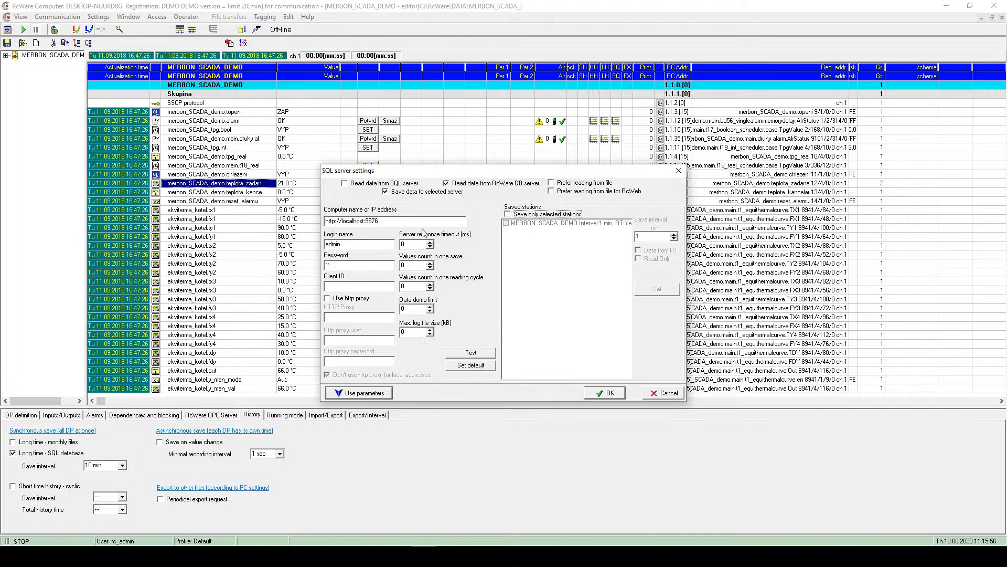
pyautogui.click(469, 367)
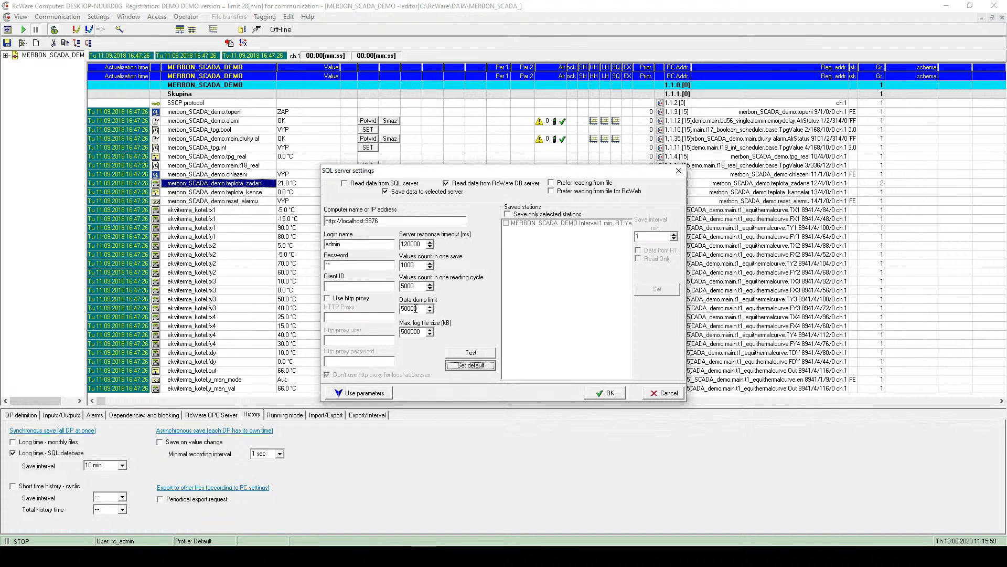
pyautogui.click(373, 393)
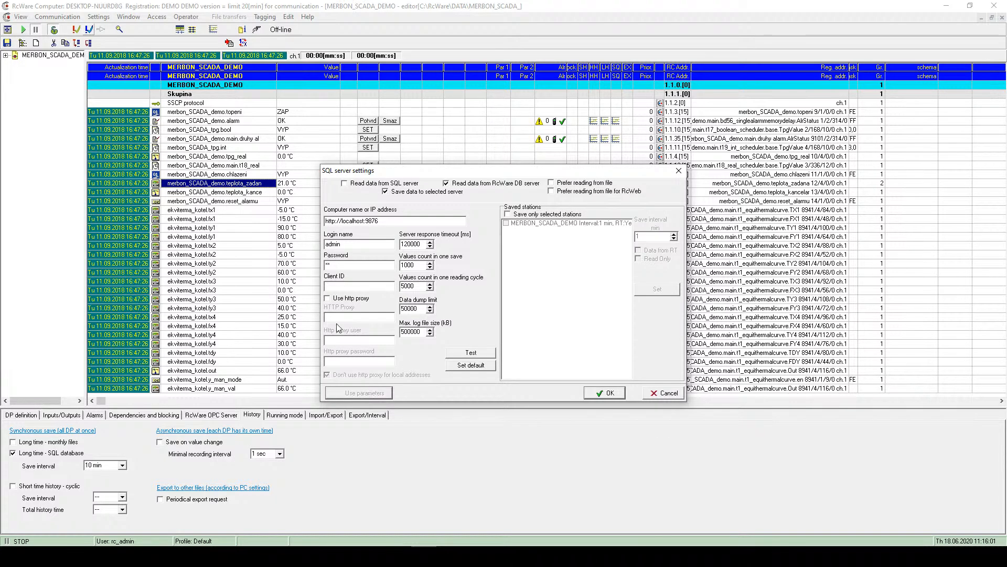
pyautogui.click(603, 393)
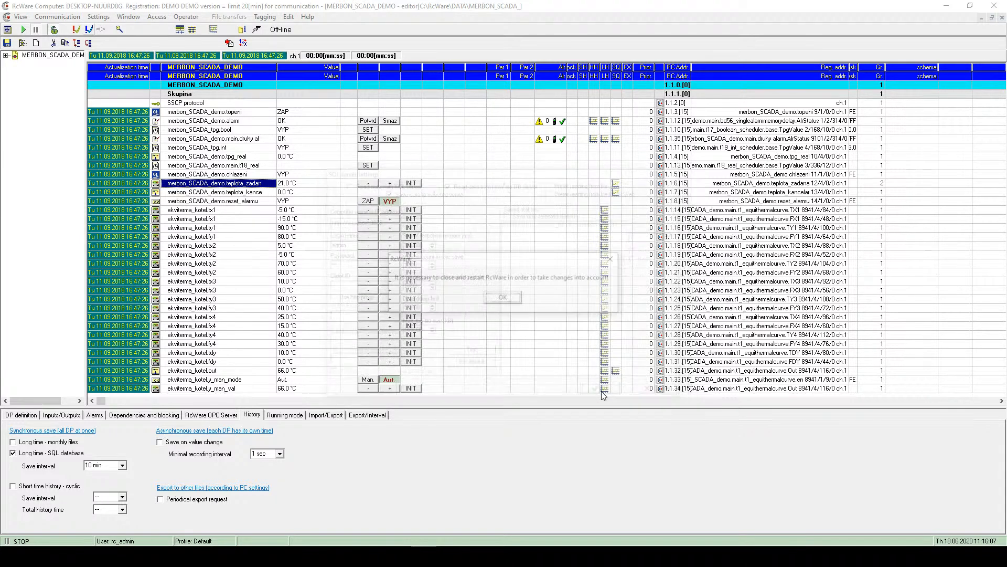
# Dismiss the restart notice and save the data points with a dependency check
pyautogui.click(515, 300)
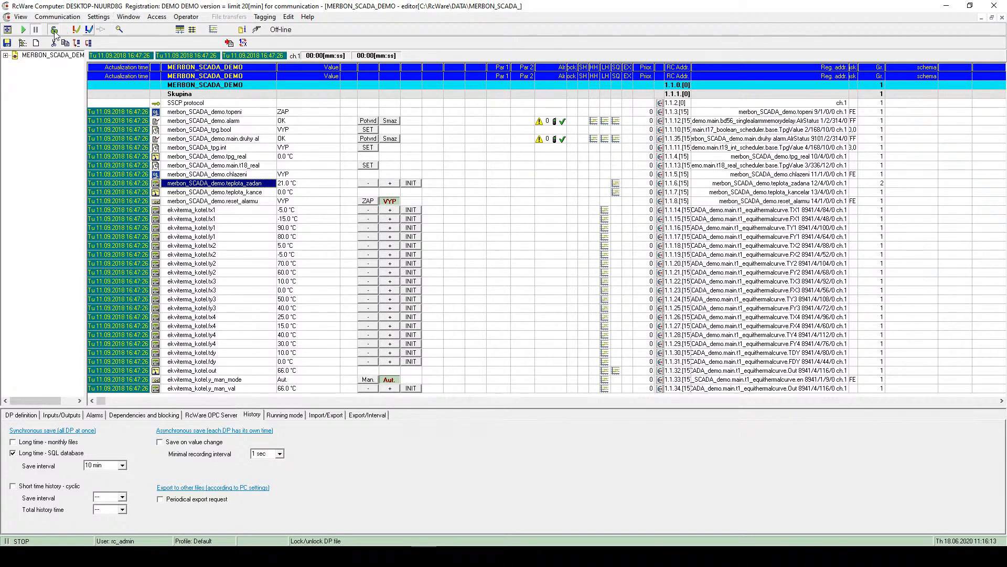
pyautogui.click(8, 43)
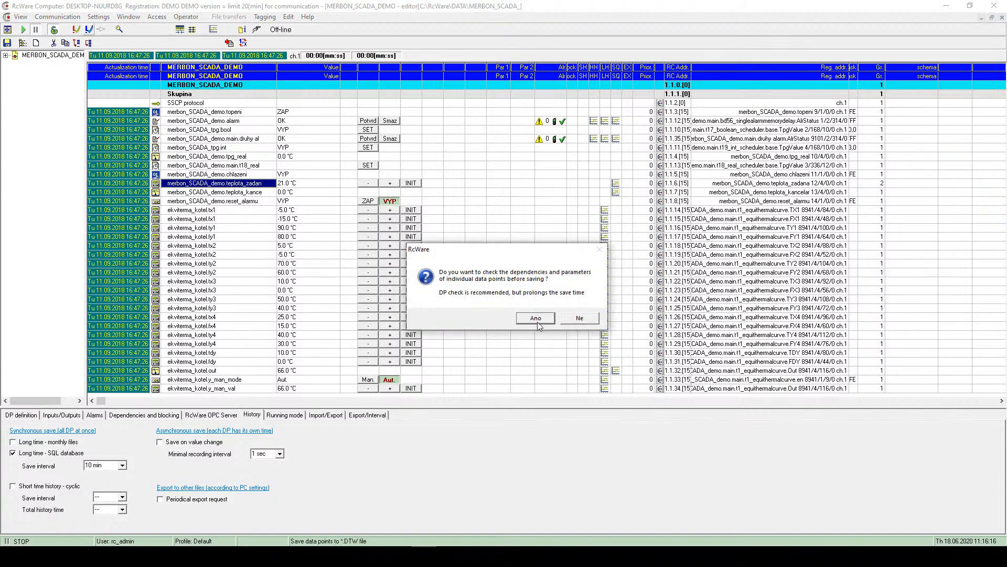
pyautogui.click(538, 322)
pyautogui.click(76, 29)
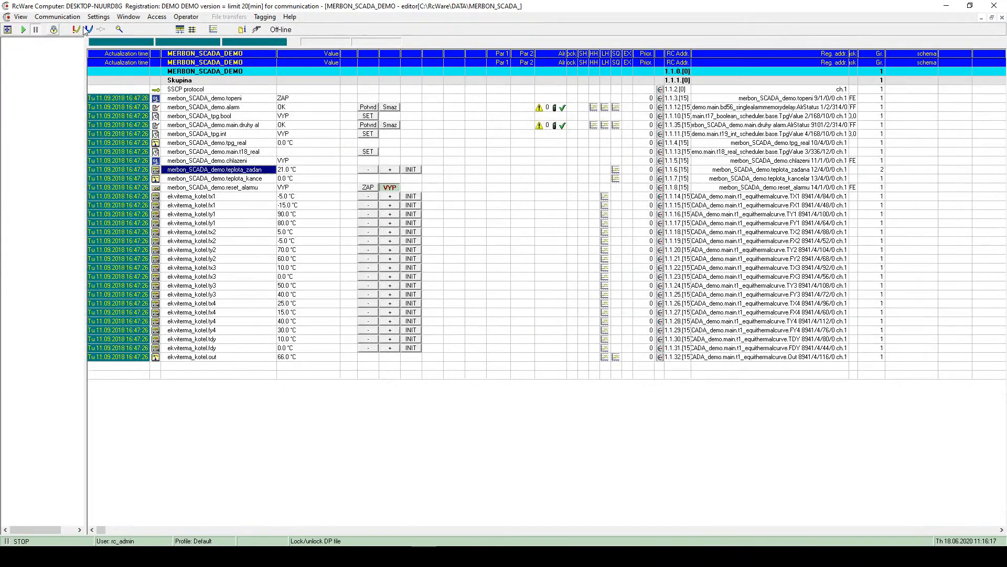
# Export the MERBON_SCADA_DEMO station to Scada2 as a selected station
pyautogui.click(99, 17)
pyautogui.click(122, 93)
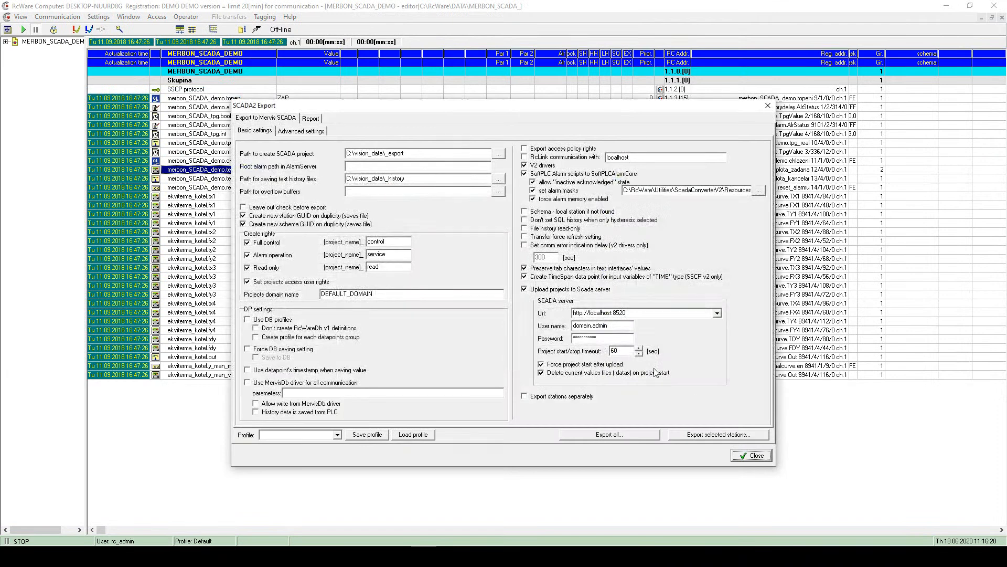
pyautogui.click(714, 434)
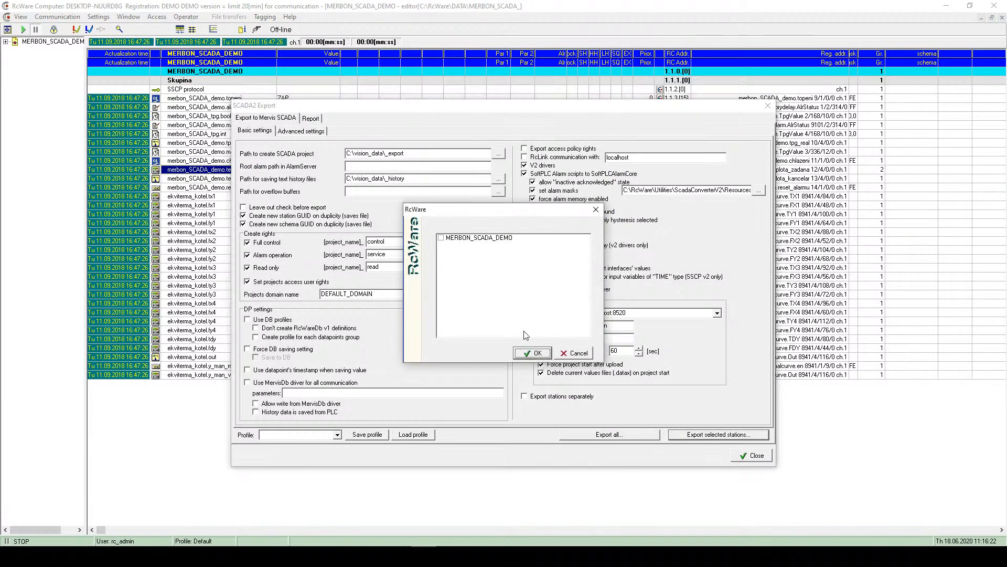
pyautogui.click(442, 240)
pyautogui.click(531, 351)
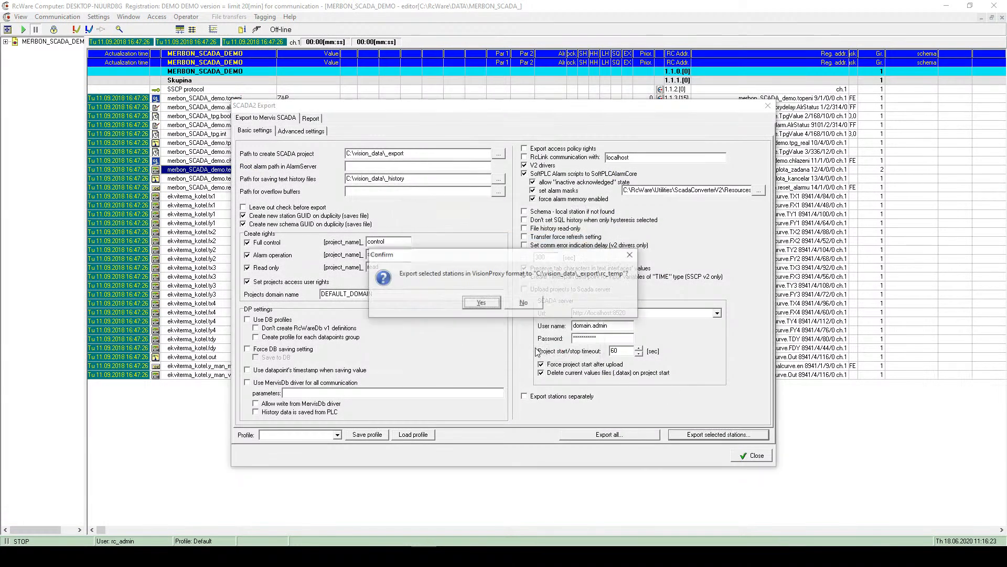
pyautogui.click(478, 303)
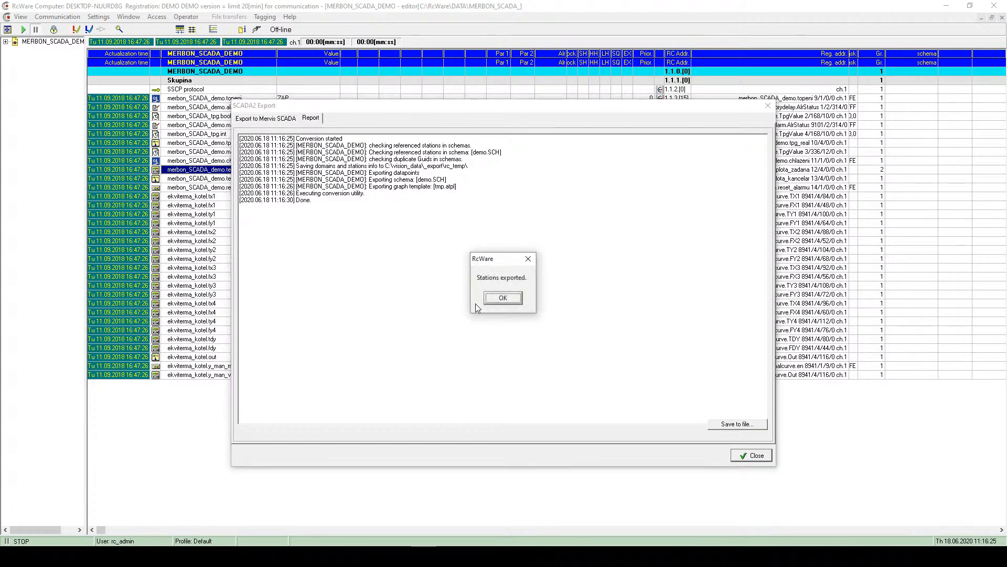
pyautogui.click(507, 297)
# Open File Explorer on the Windows (C:) drive under This PC
pyautogui.click(205, 556)
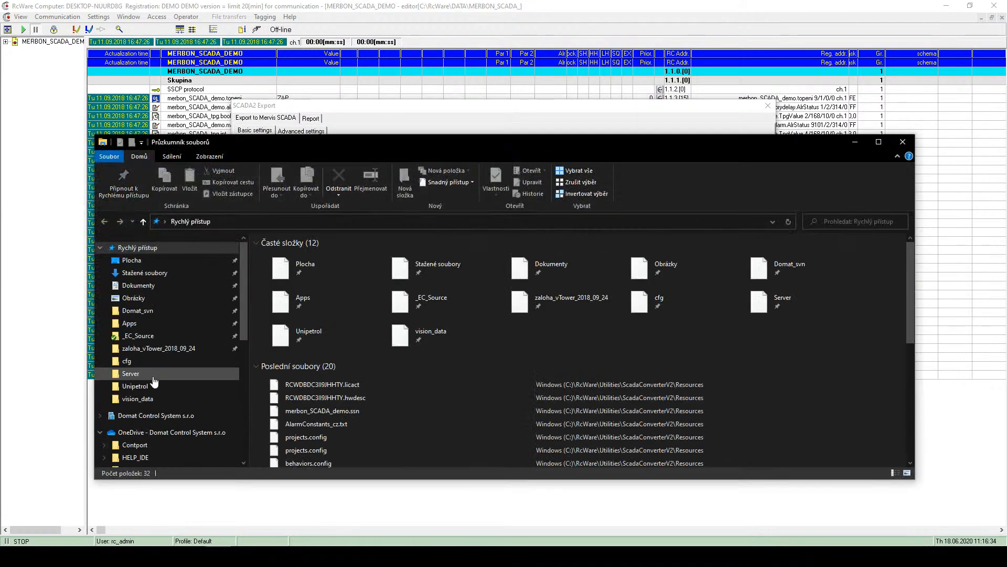
pyautogui.scroll(-4, 151, 386)
pyautogui.scroll(-3, 147, 386)
pyautogui.click(129, 370)
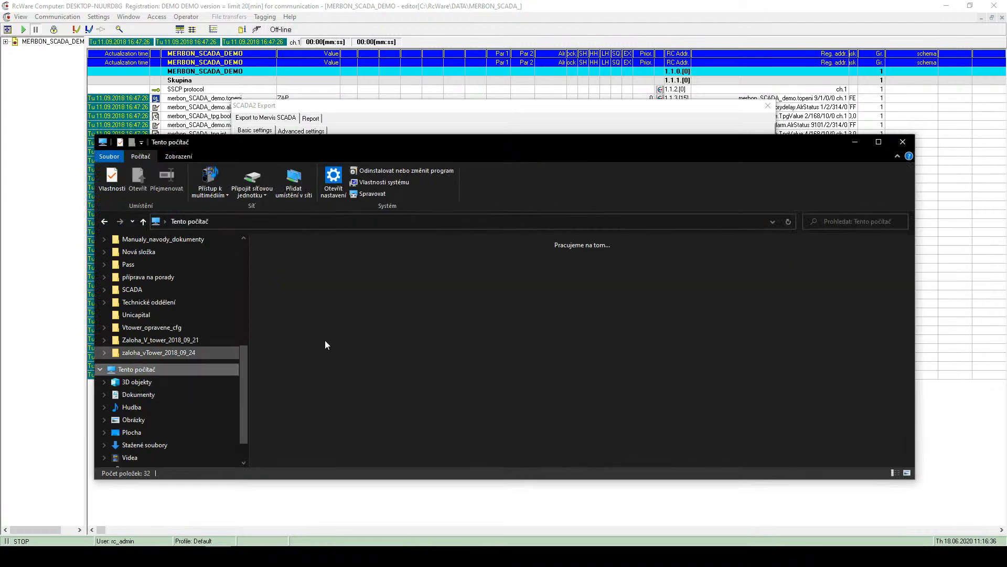
pyautogui.doubleClick(301, 347)
# Stop the Merbon SCADA service, then return to File Explorer on C:
pyautogui.click(321, 556)
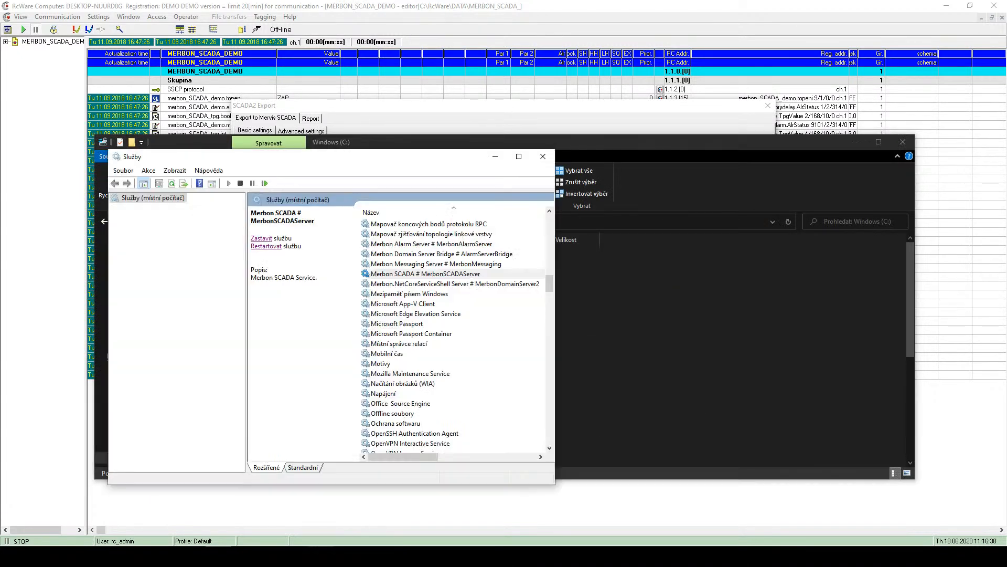
pyautogui.click(265, 239)
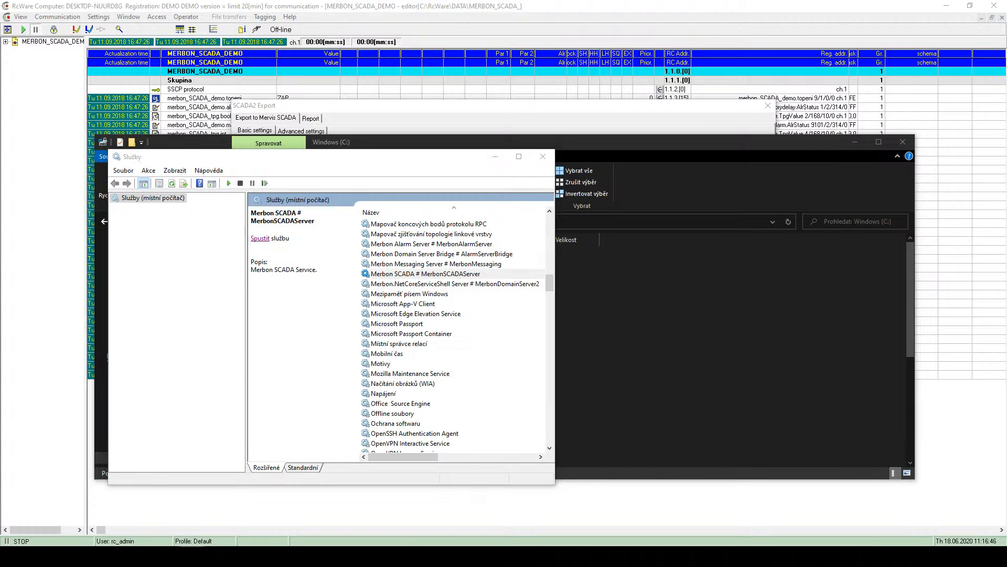
pyautogui.click(577, 155)
pyautogui.scroll(-6, 332, 352)
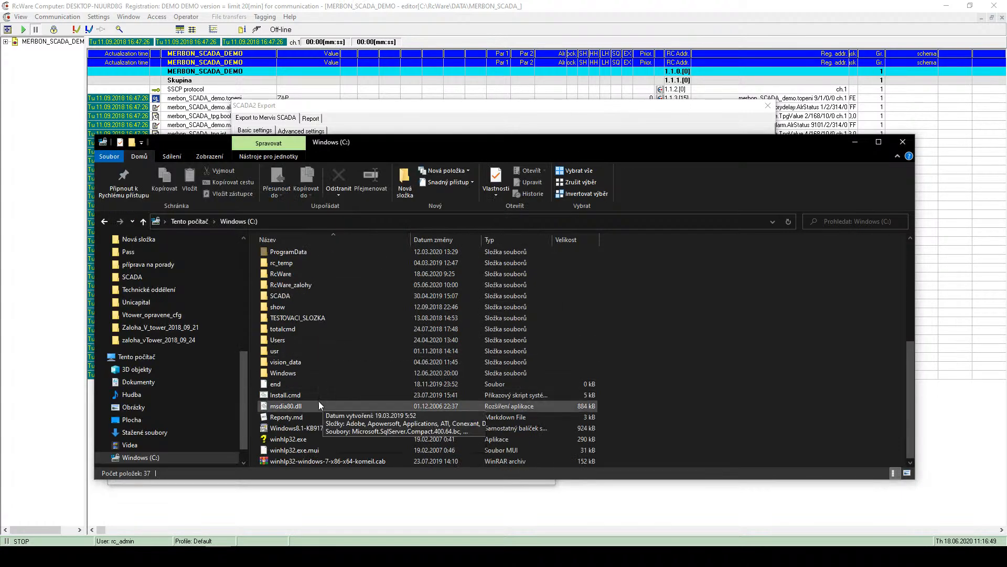
# Delete the cfg and projects folders in C:\vision_data\scada
pyautogui.doubleClick(292, 363)
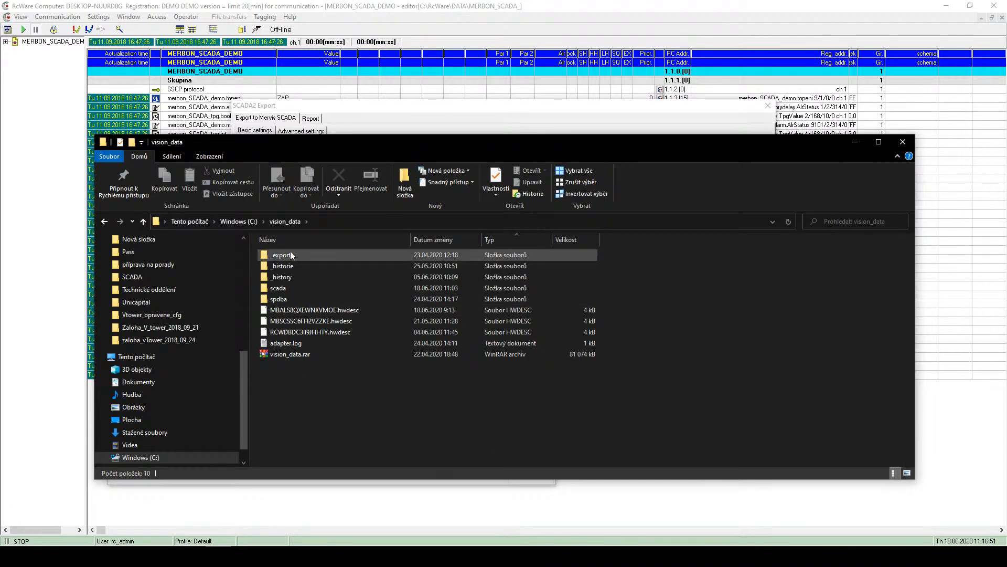
pyautogui.doubleClick(286, 289)
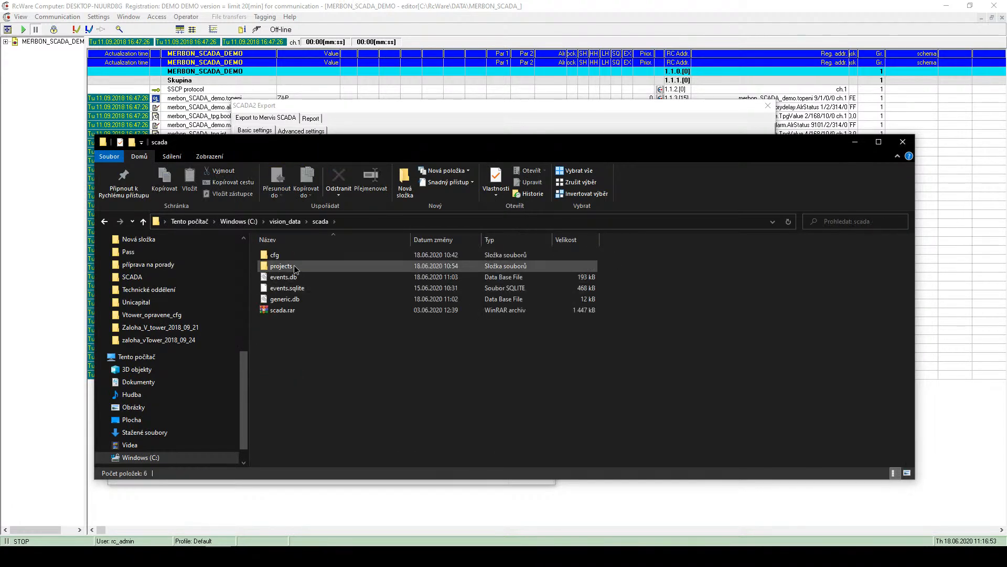
pyautogui.click(294, 265)
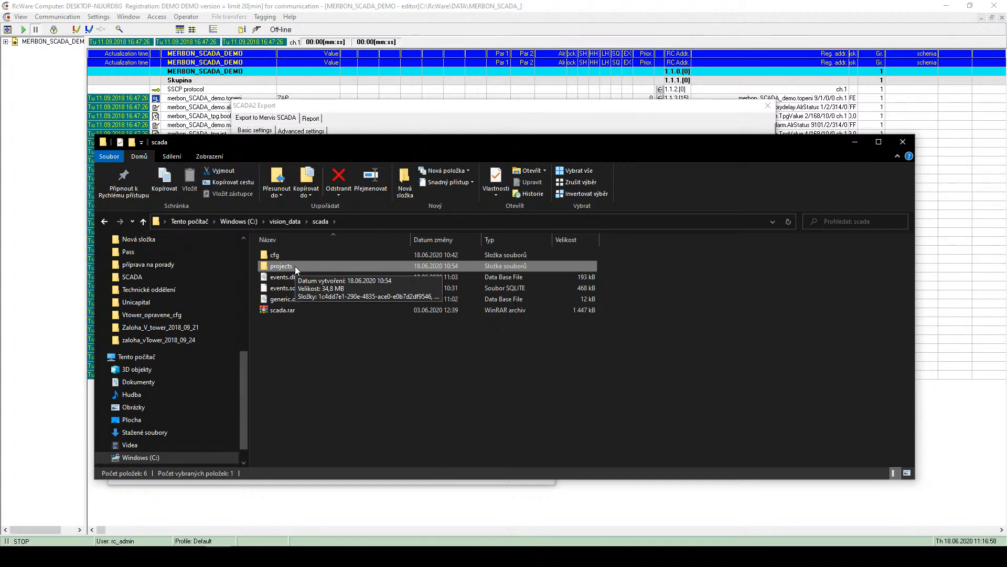
pyautogui.doubleClick(294, 266)
pyautogui.click(320, 221)
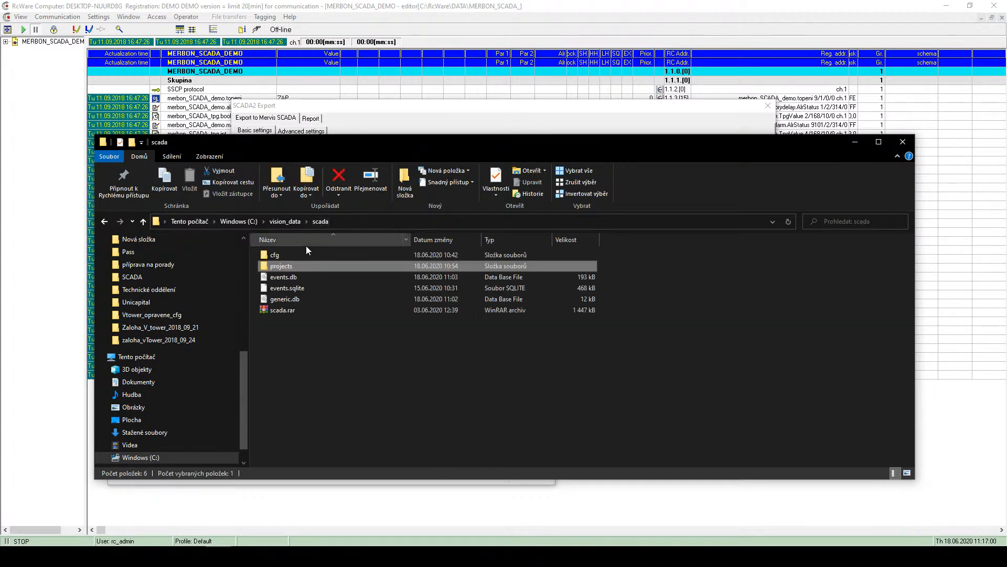
pyautogui.moveTo(621, 253); pyautogui.dragTo(578, 266)
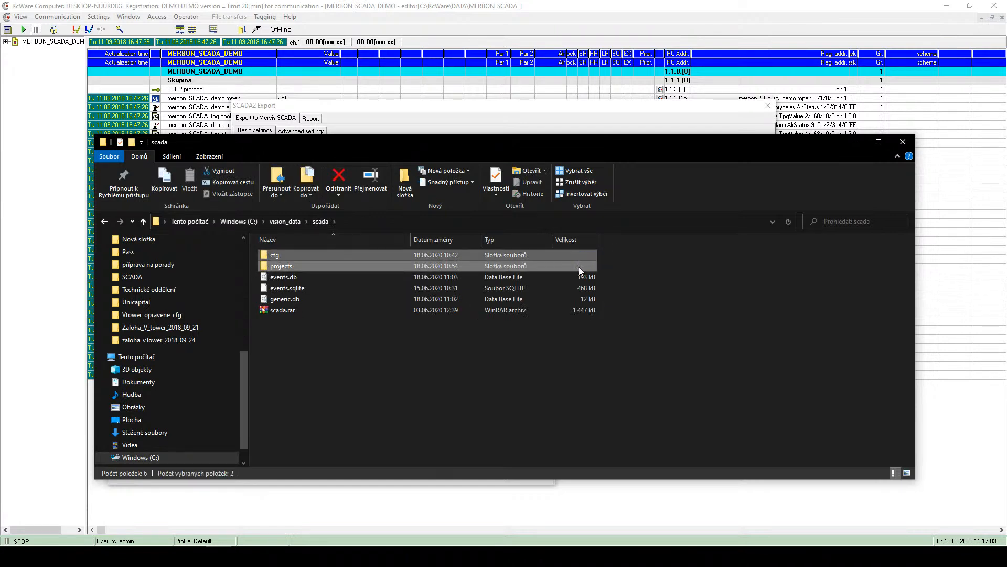
pyautogui.press('Delete')
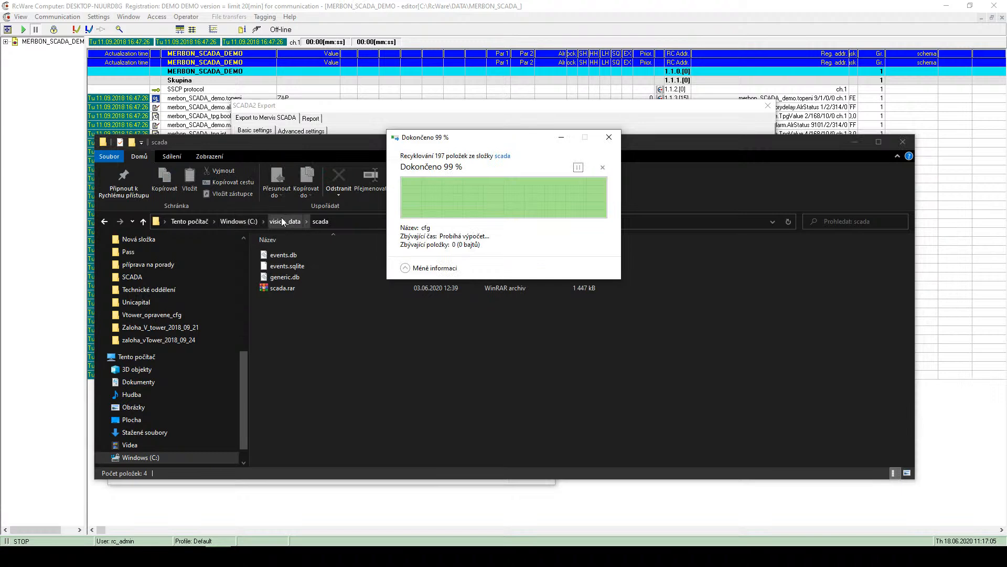
# Copy cfg and projects from vision_data\_export\scada into the live scada folder
pyautogui.click(282, 221)
pyautogui.click(283, 255)
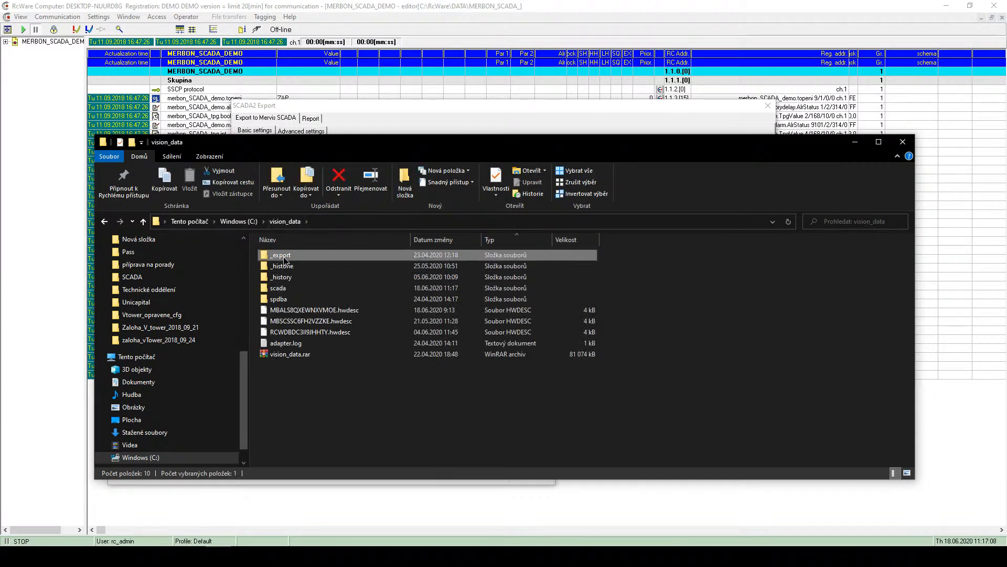
pyautogui.doubleClick(283, 257)
pyautogui.doubleClick(285, 265)
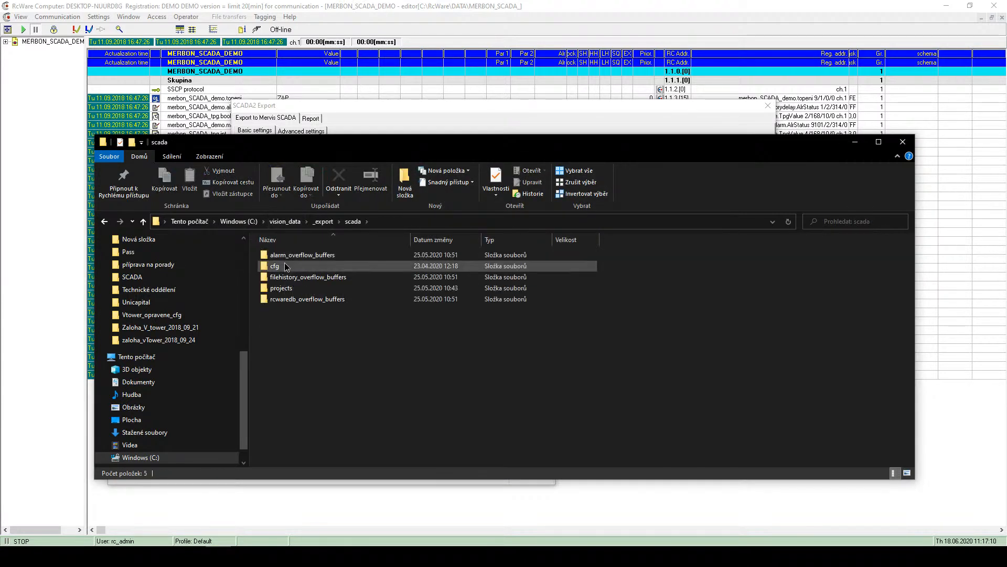
pyautogui.click(284, 265)
pyautogui.keyDown('ctrl'); pyautogui.click(292, 289); pyautogui.keyUp('ctrl')
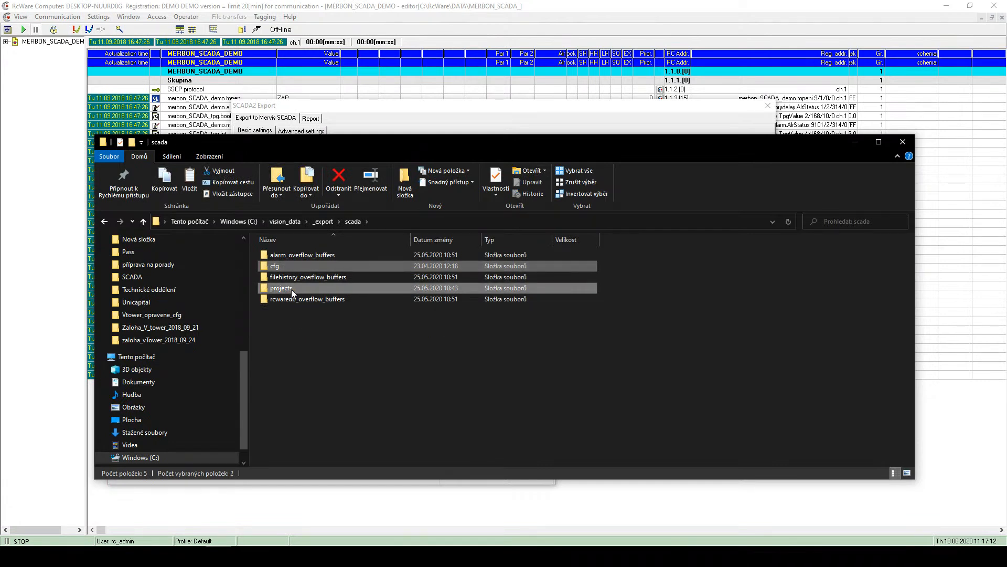
pyautogui.click(285, 221)
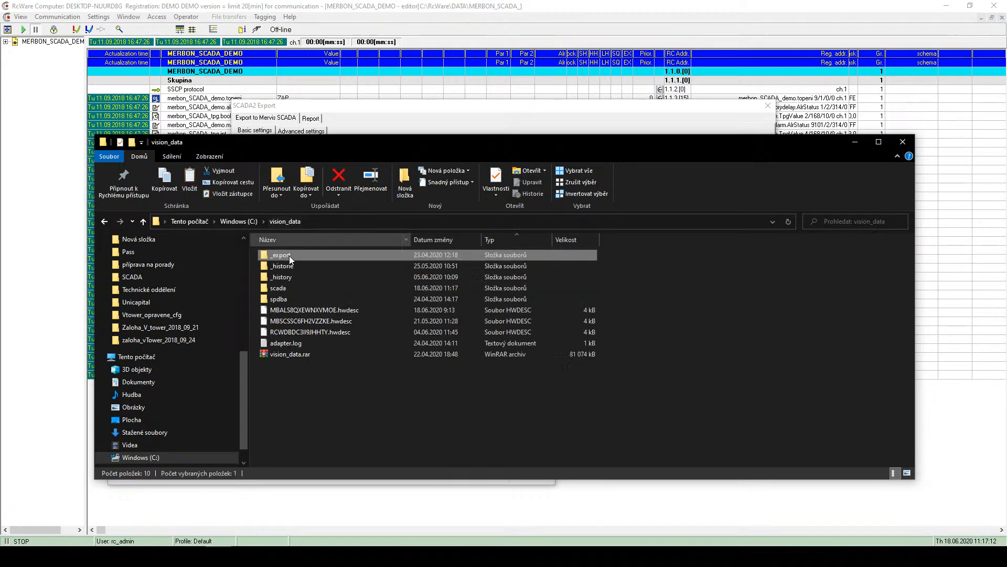
pyautogui.doubleClick(288, 290)
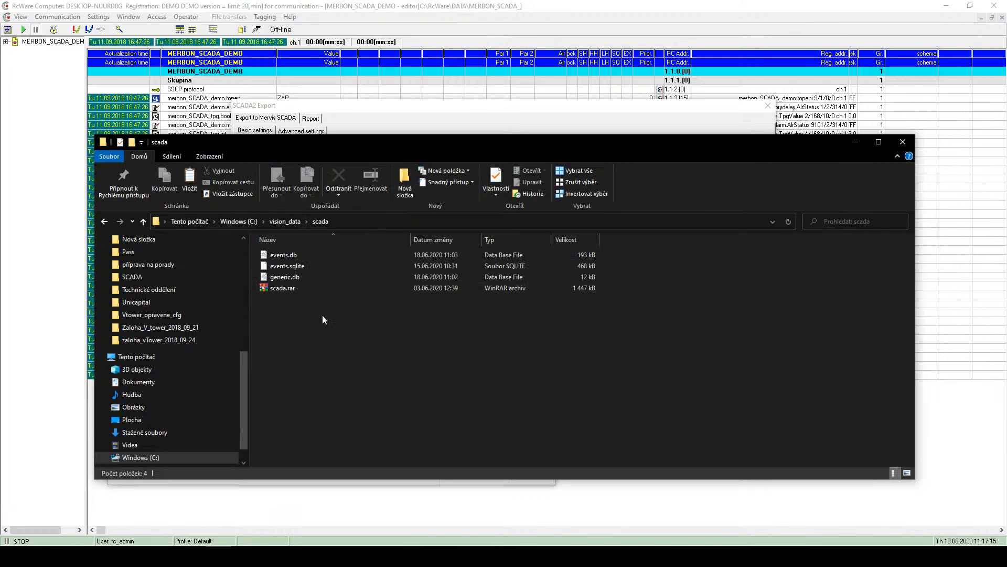
pyautogui.hotkey('ctrl', 'v')
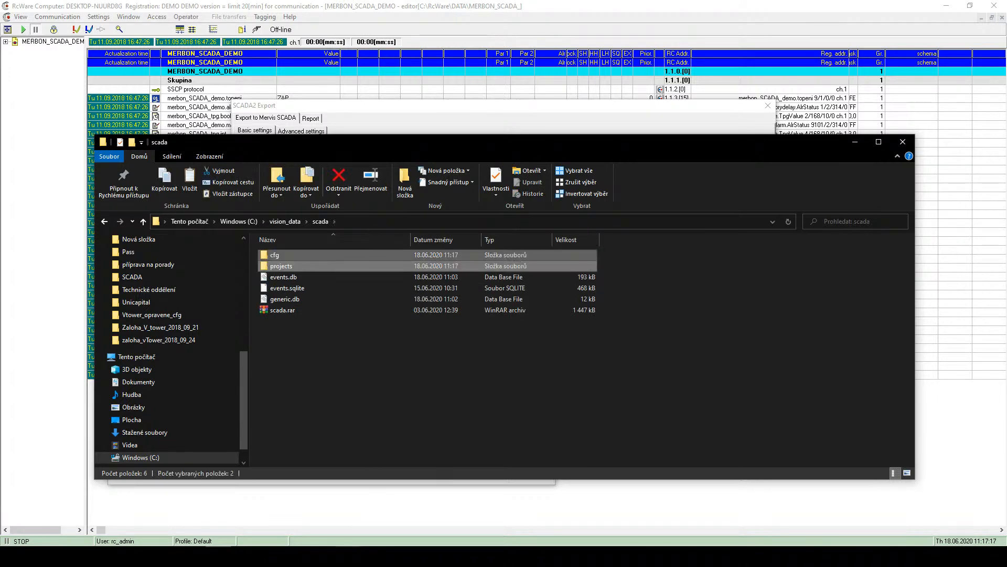
# Start the Merbon SCADA service again in Services
pyautogui.hotkey('alt', 'Tab')
pyautogui.click(261, 239)
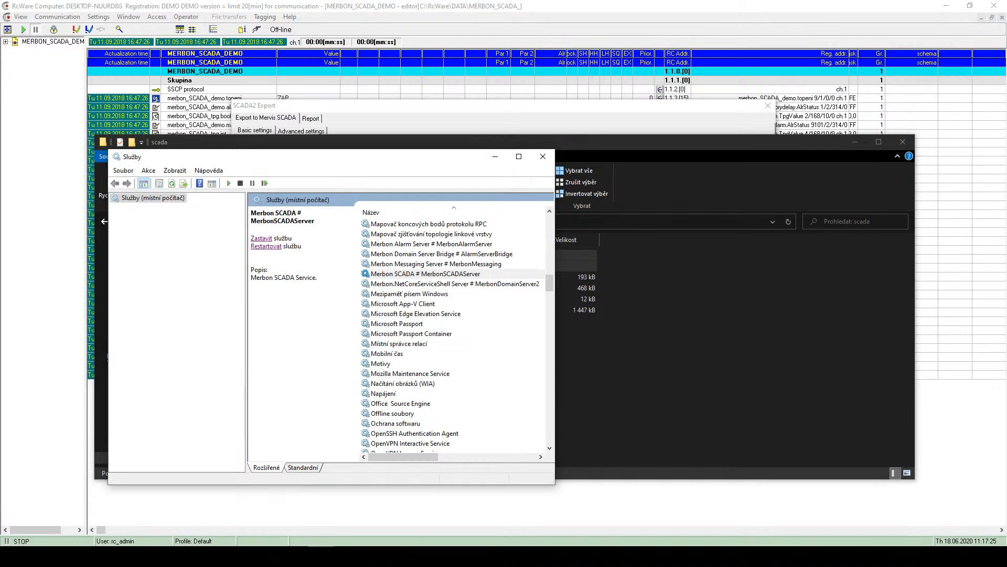
pyautogui.click(193, 556)
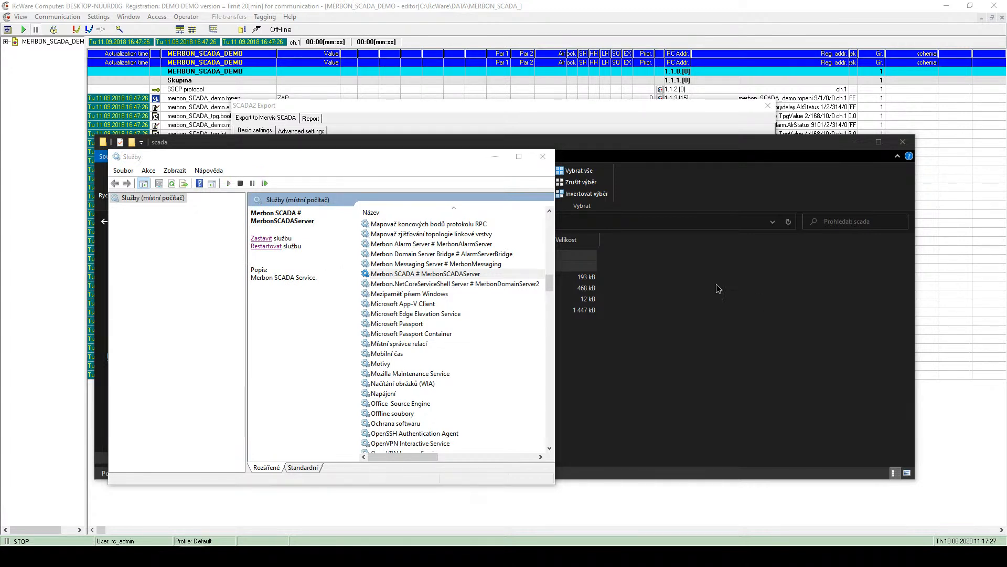
# Open localhost:11112/admin and log in to Mervis DB Administration as admin
pyautogui.write('localhost')
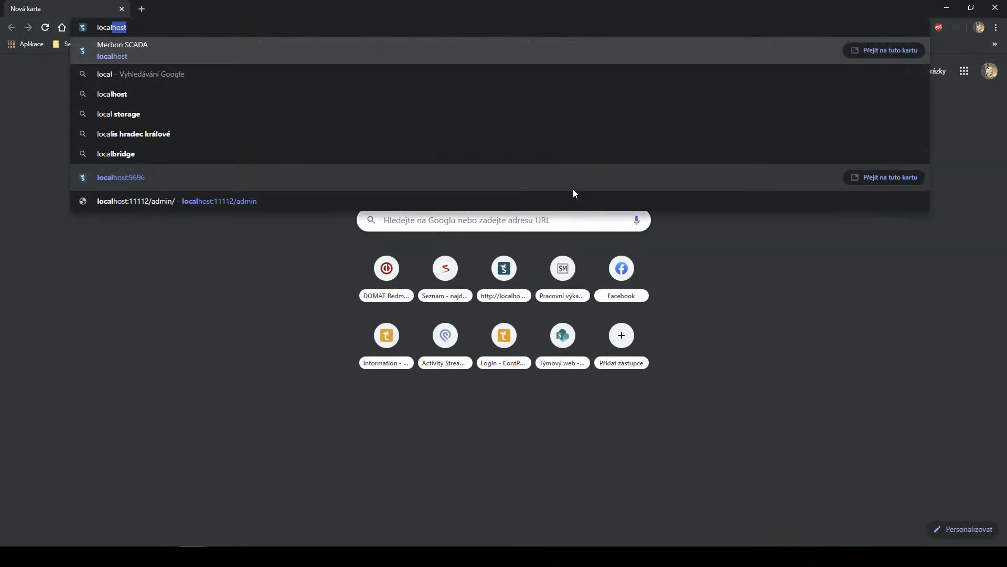
pyautogui.click(254, 203)
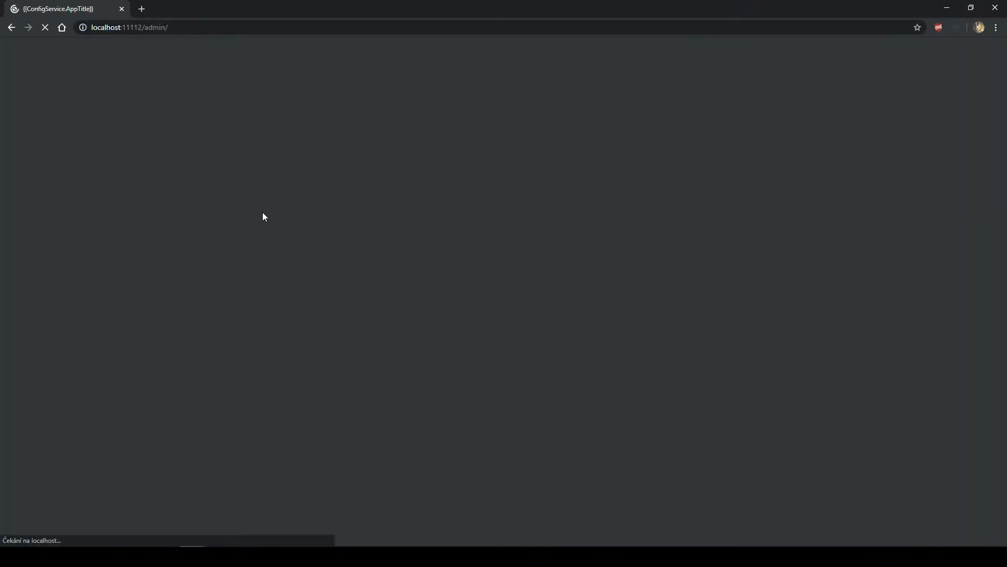
pyautogui.write('admin')
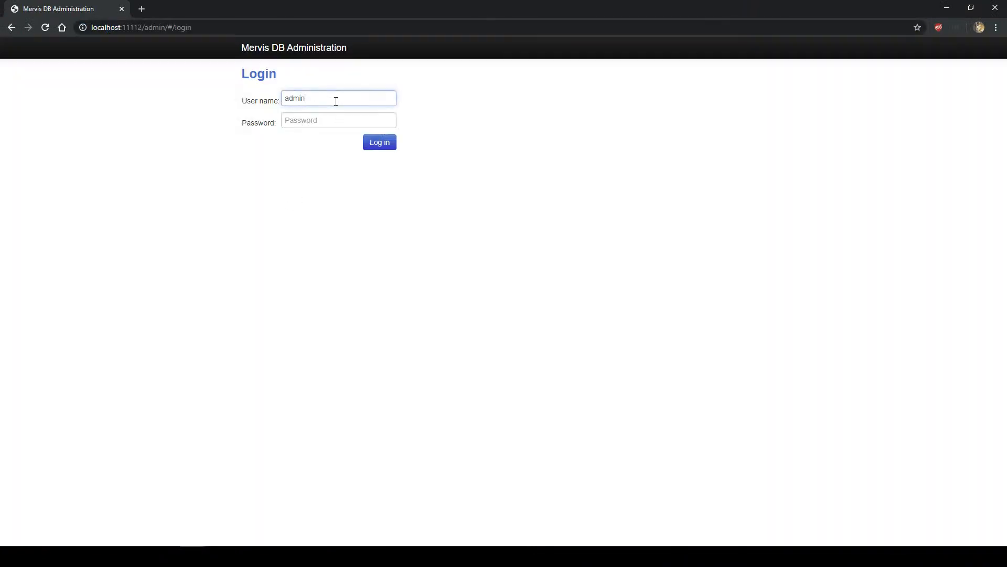
pyautogui.press('Tab')
pyautogui.write('a')
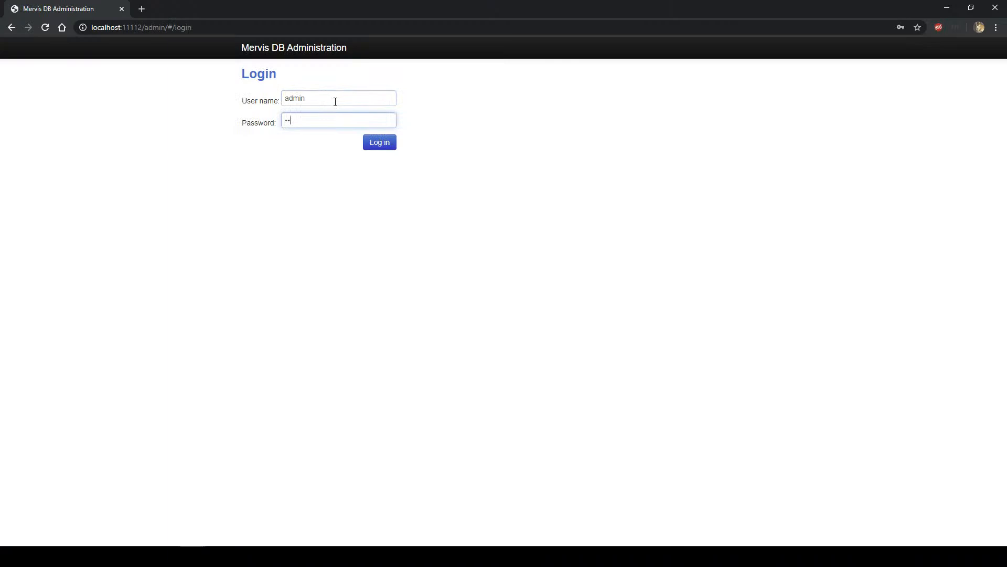
pyautogui.click(386, 142)
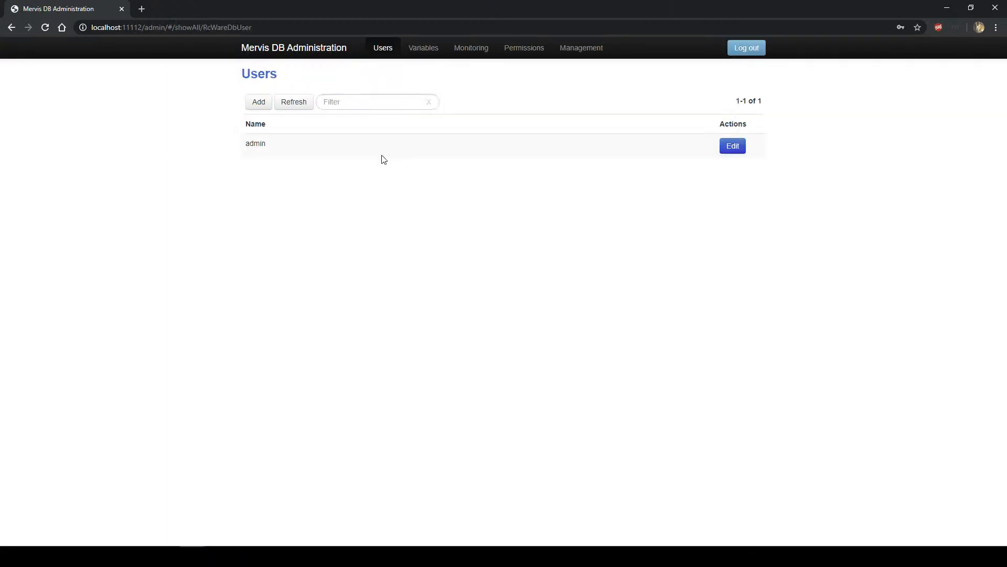
# Review the three stored history variables and the first variable's graph
pyautogui.click(433, 46)
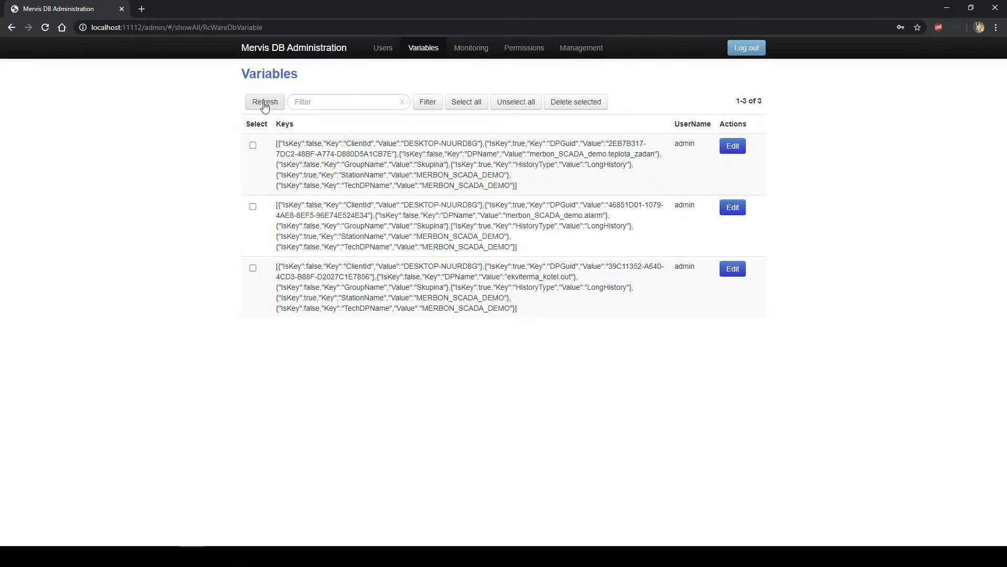
pyautogui.click(732, 143)
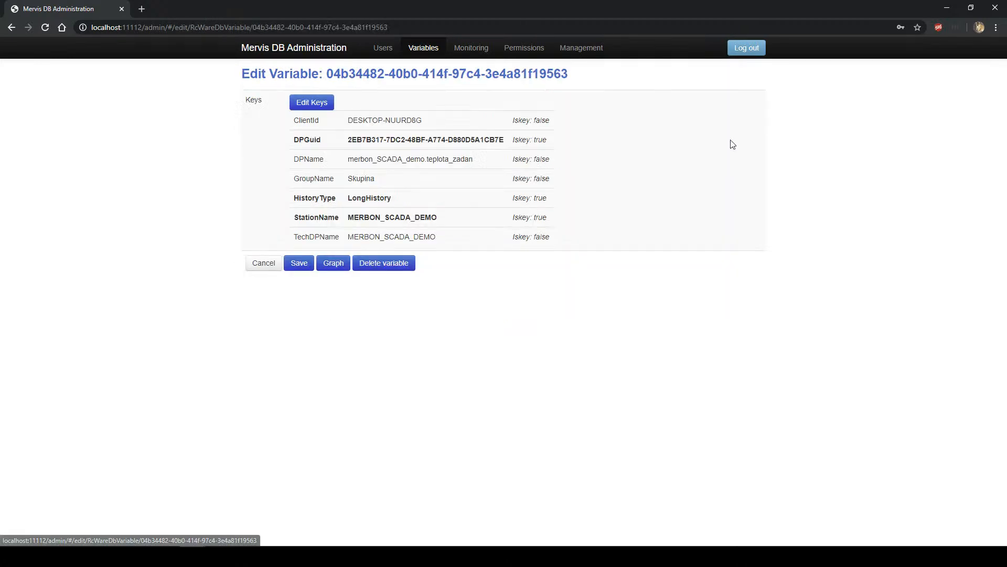
pyautogui.click(324, 269)
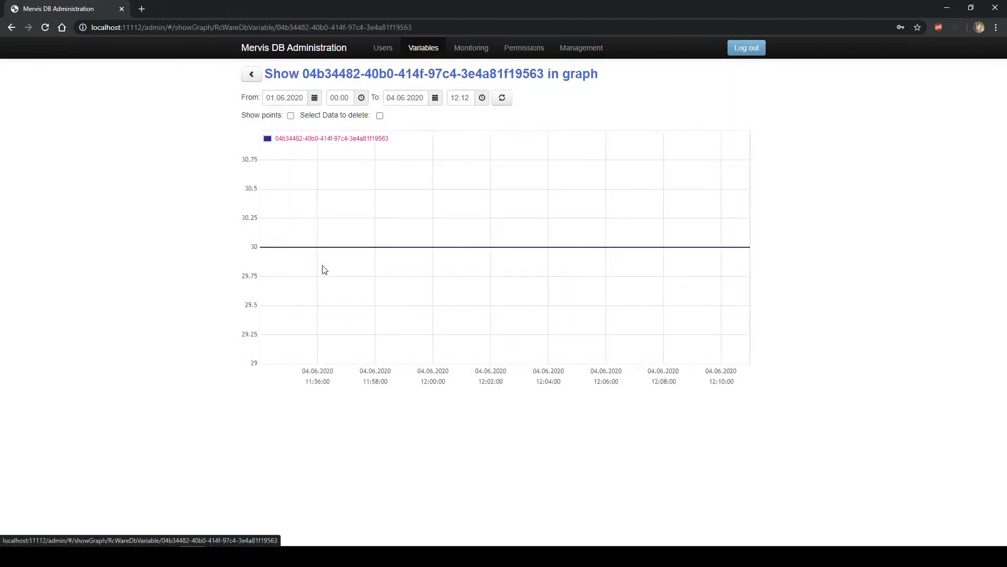
pyautogui.click(393, 49)
pyautogui.click(426, 52)
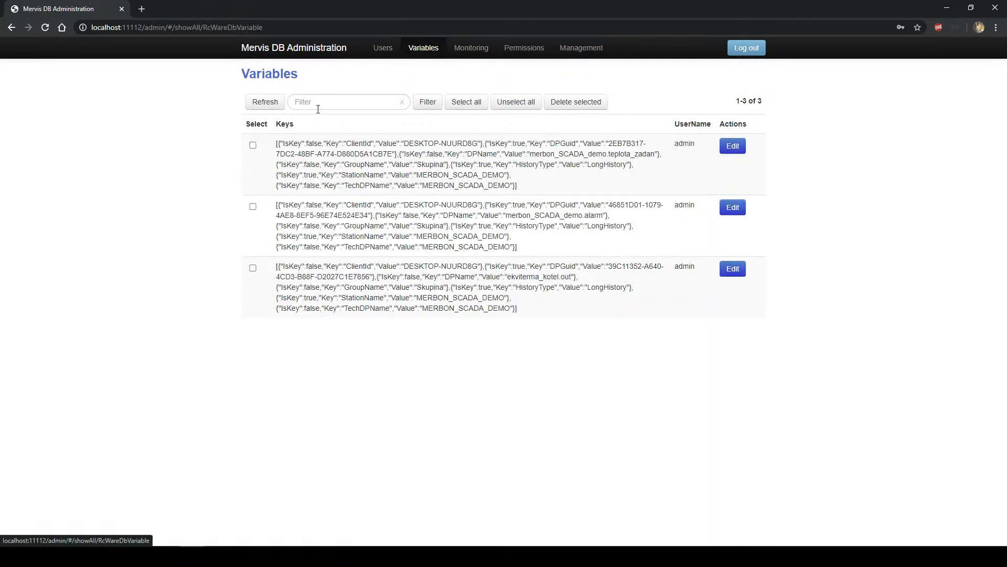
pyautogui.tripleClick(264, 107)
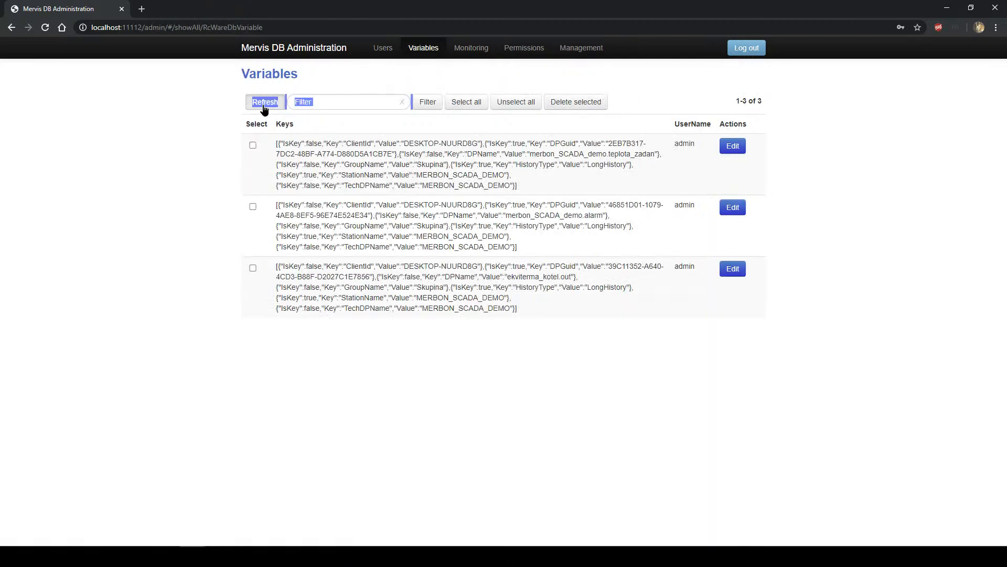
# Load localhost in a new tab to reach the Merbon SCADA login page
pyautogui.click(142, 9)
pyautogui.write('loca')
pyautogui.press('Return')
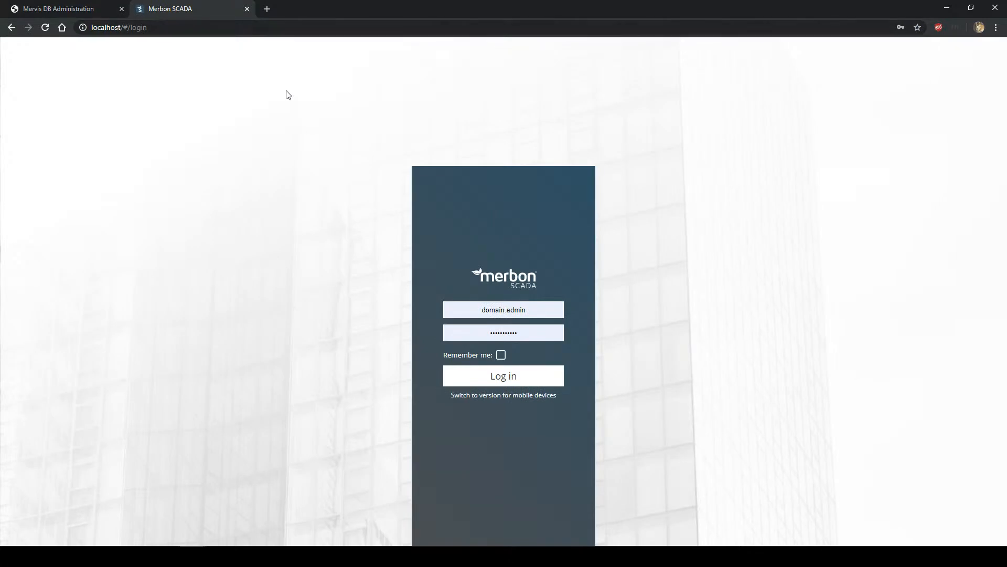
# Log in, close all alarms, and check teplota_zadan's history graph before returning to the table
pyautogui.click(502, 377)
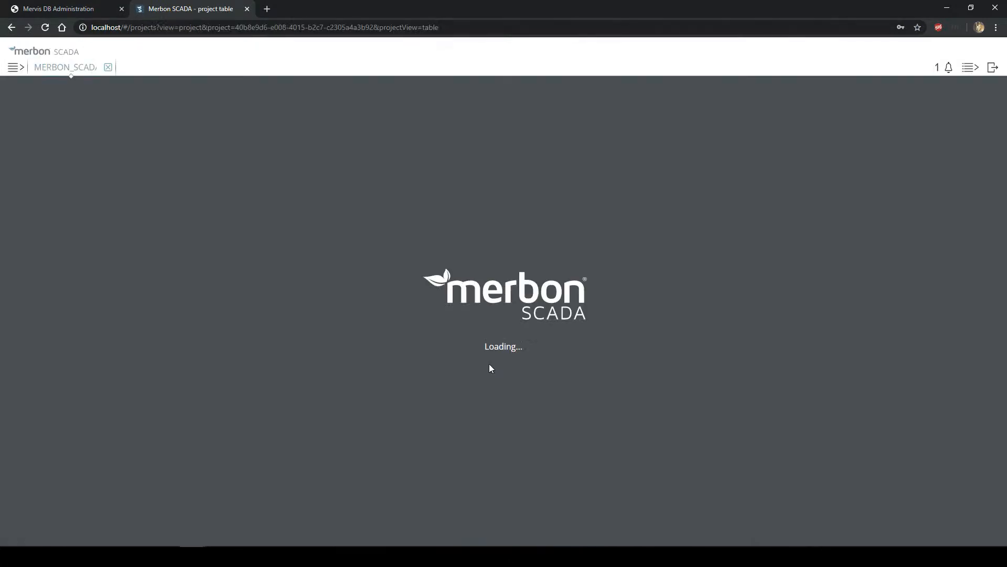
pyautogui.click(669, 376)
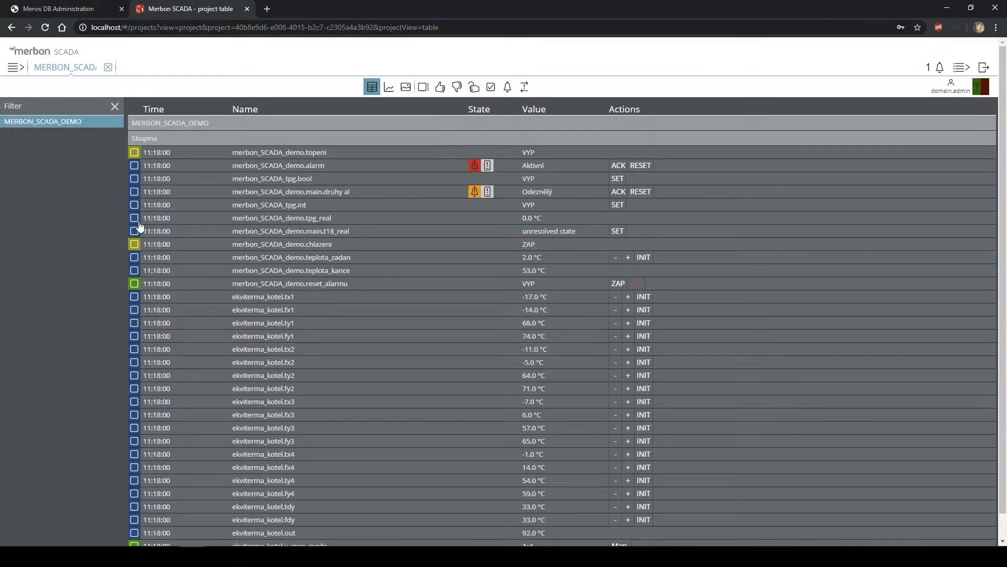
pyautogui.click(134, 257)
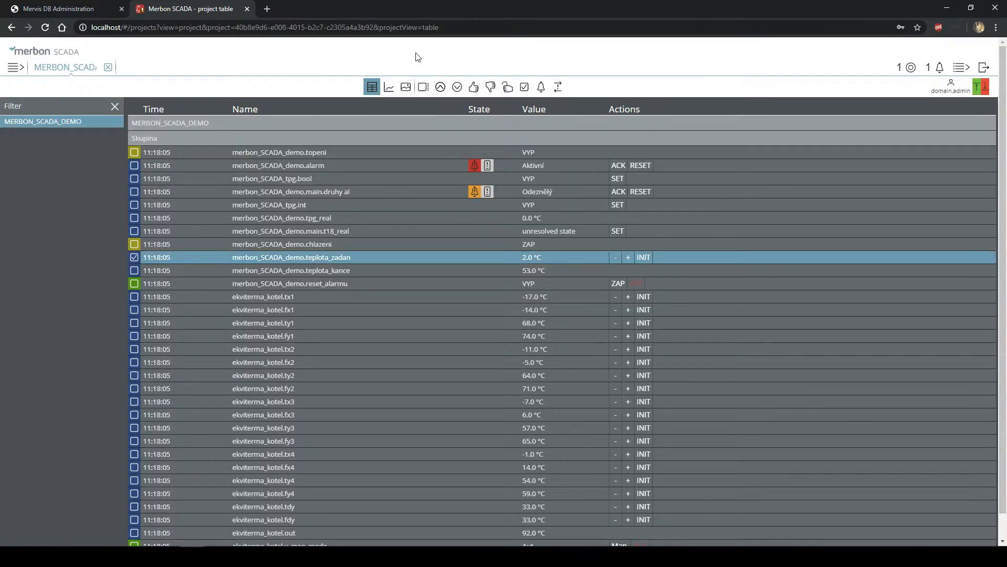
pyautogui.click(389, 87)
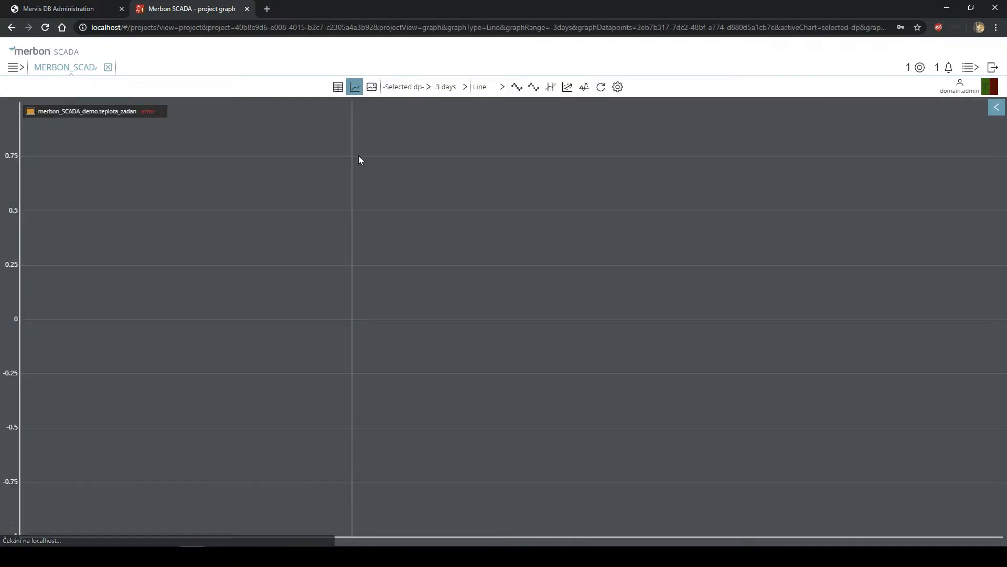
pyautogui.click(338, 87)
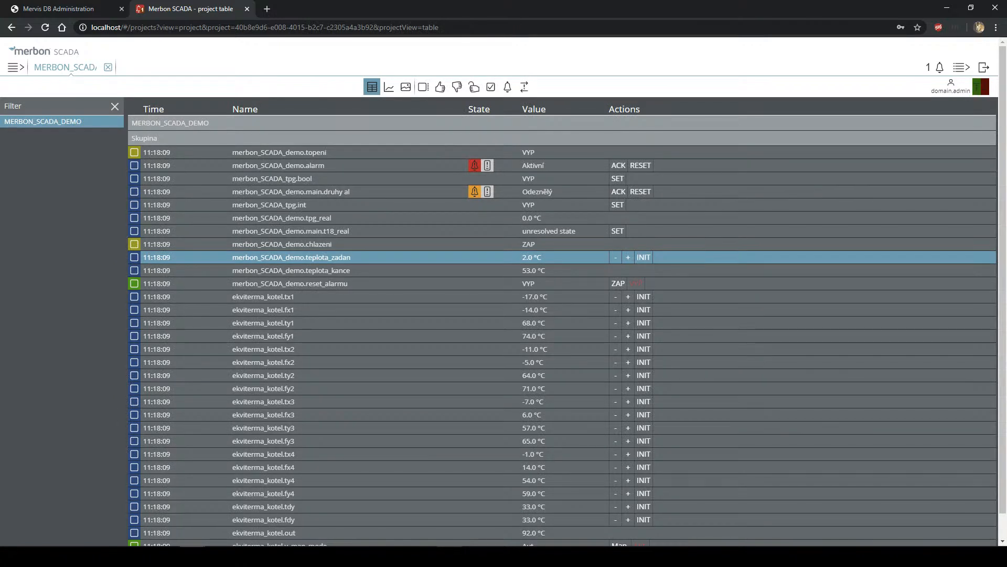
pyautogui.moveTo(424, 556)
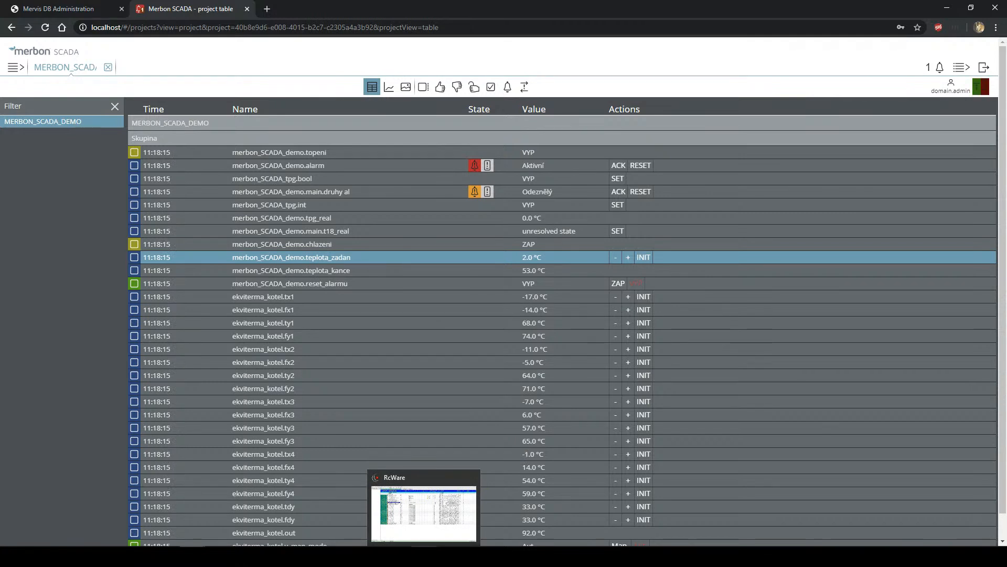
pyautogui.click(288, 180)
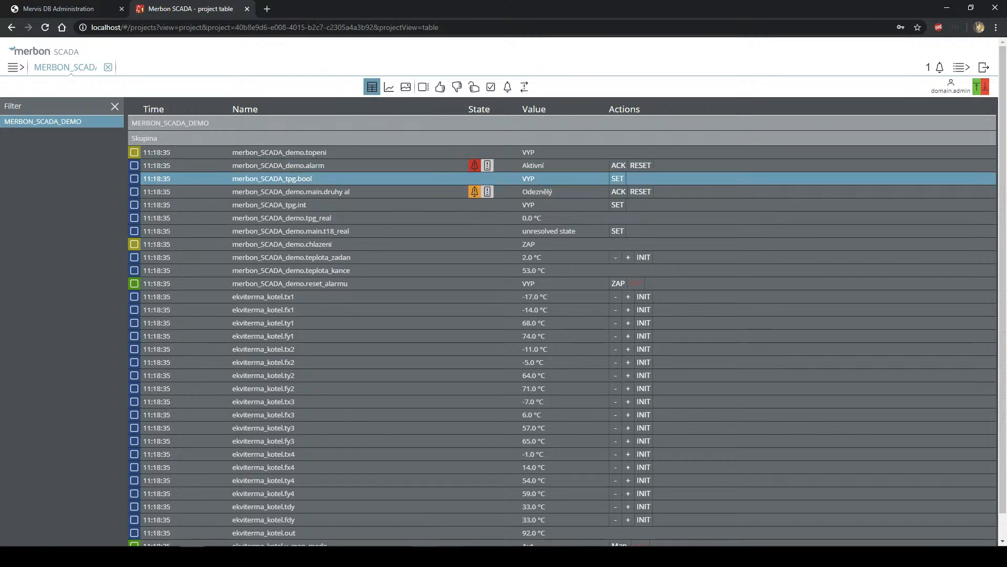
# Close RcWare's SCADA2 Export dialog and hide RcWare
pyautogui.hotkey('alt', 'Tab')
pyautogui.click(768, 106)
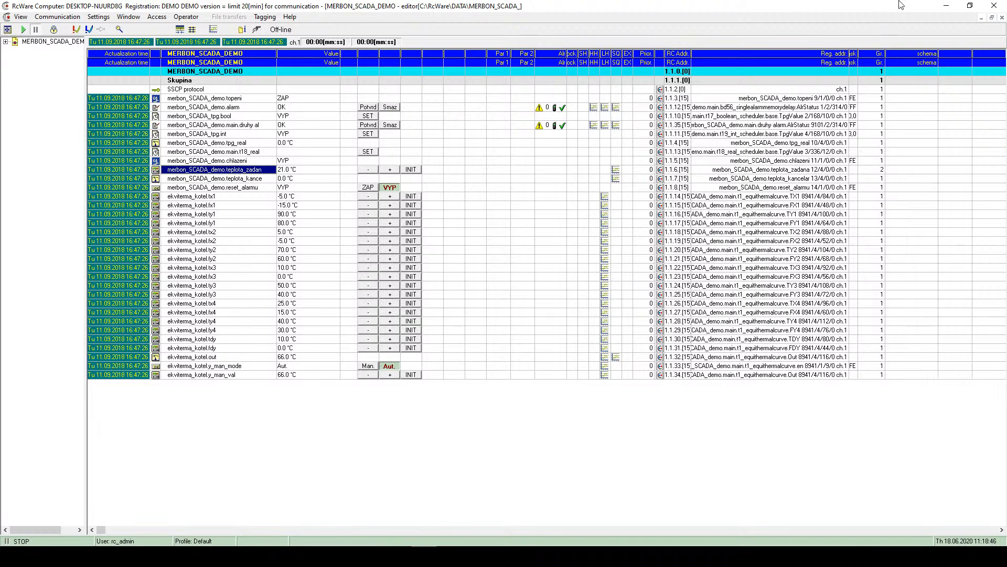
pyautogui.click(946, 5)
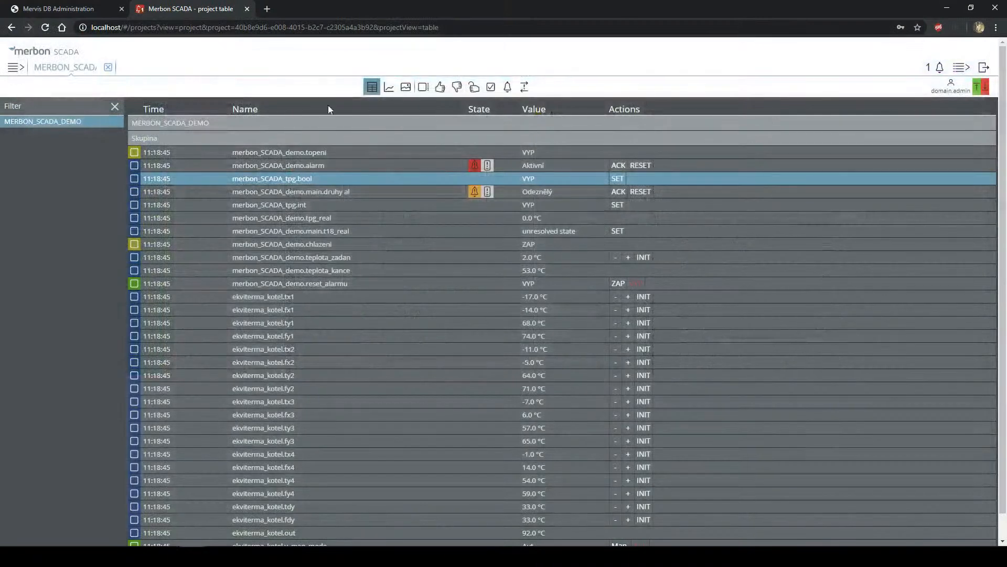
# Graph the alarm datapoint, zoom to 18.06 07:30–10:50, then return to the table
pyautogui.click(135, 165)
pyautogui.click(409, 88)
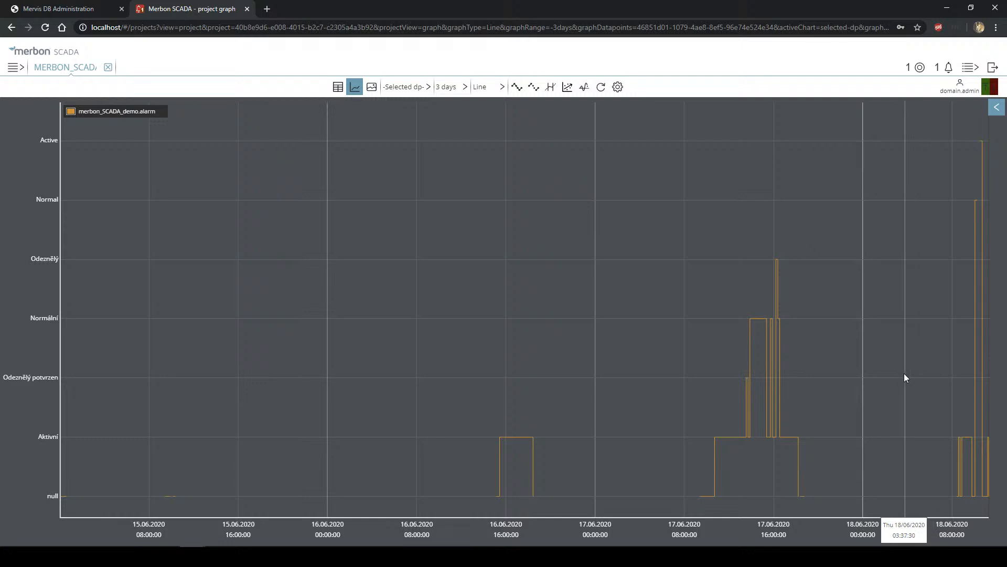
pyautogui.moveTo(987, 389); pyautogui.dragTo(986, 386)
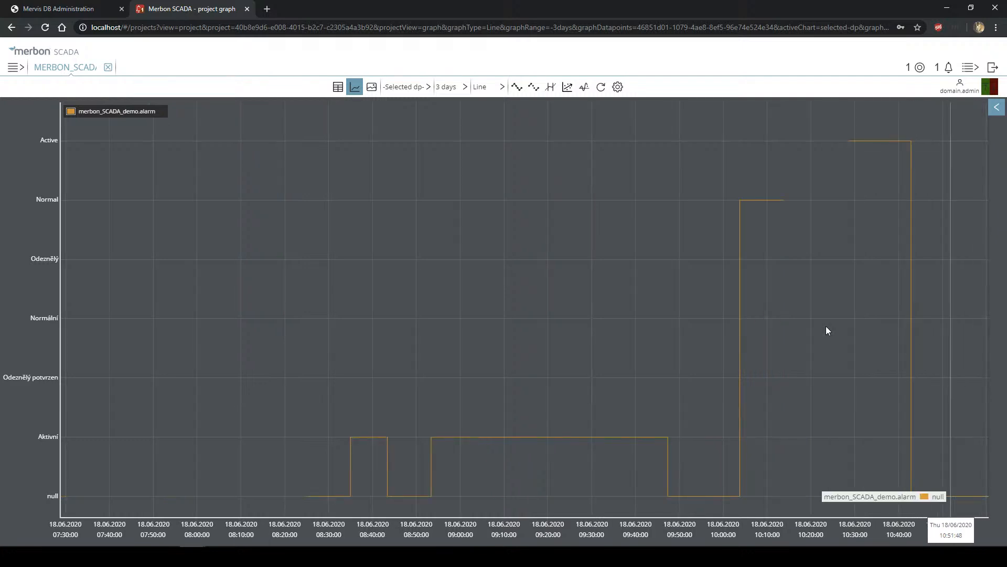
pyautogui.click(338, 85)
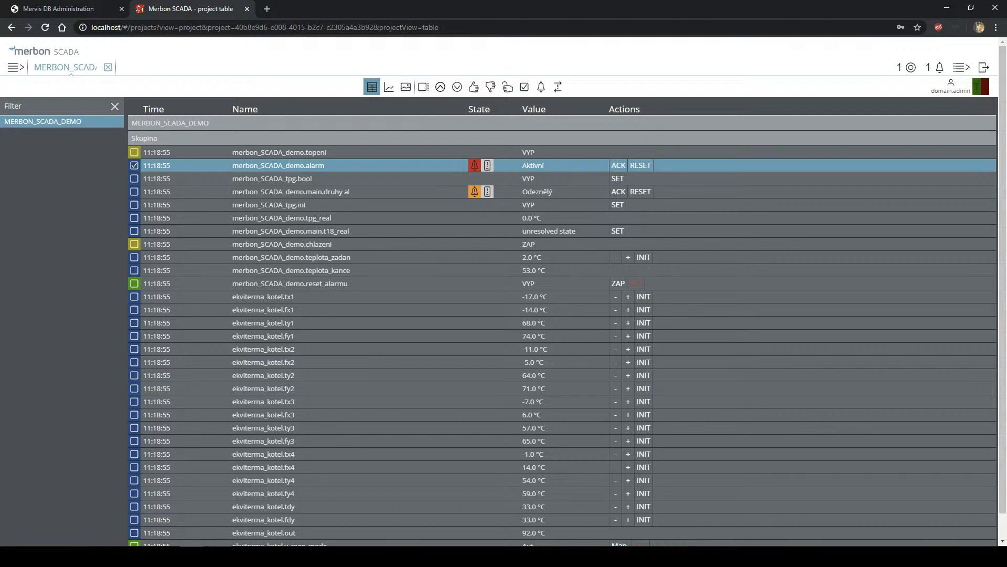
# Browse in File Explorer to C:\Apps\Merbon\Web Client\Merbon Scada Web
pyautogui.click(198, 556)
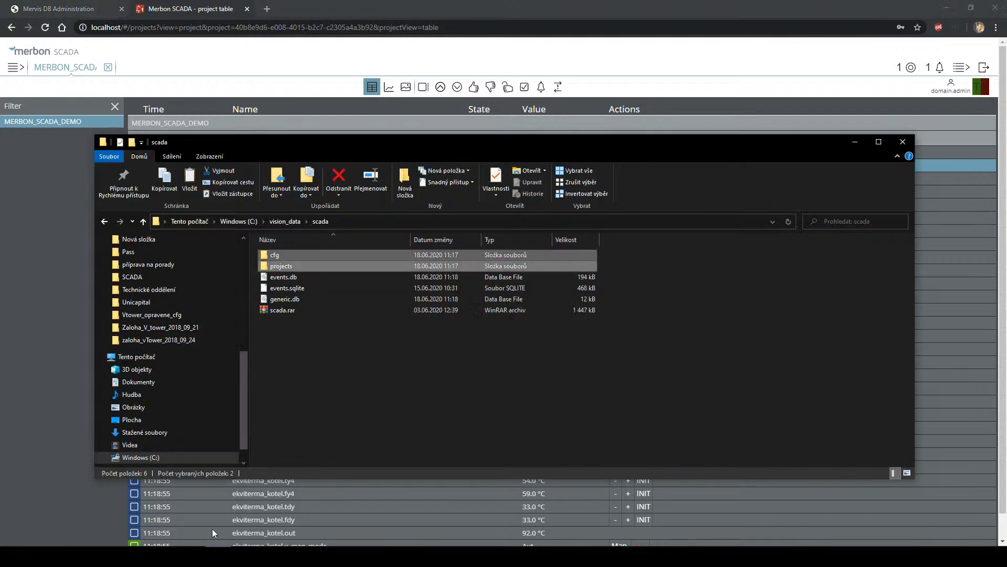
pyautogui.click(157, 357)
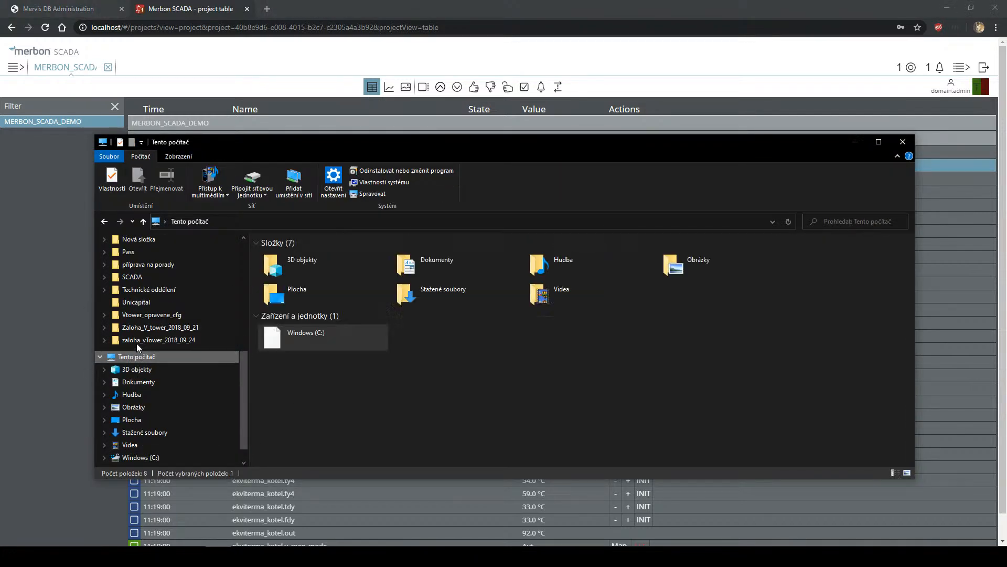
pyautogui.doubleClick(329, 345)
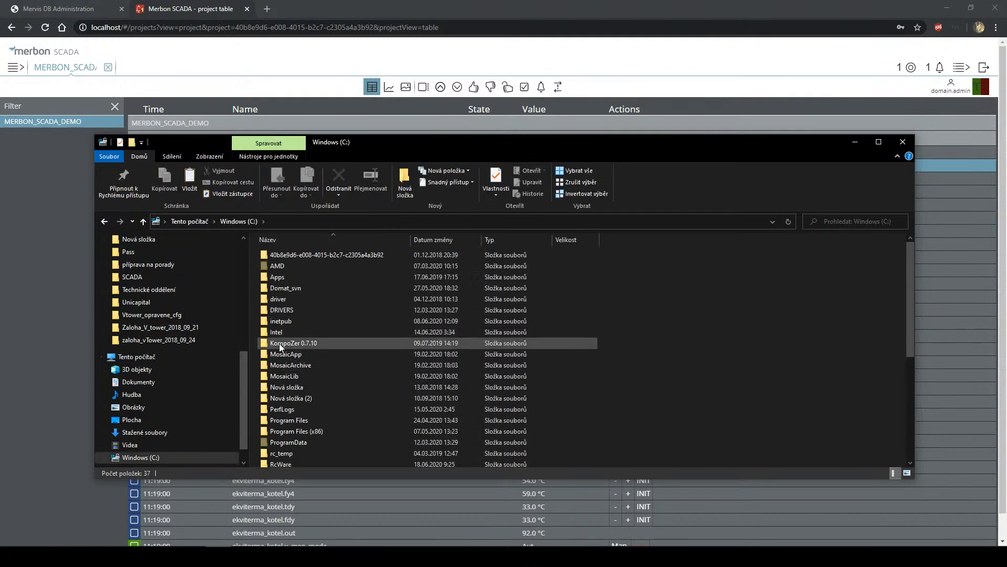
pyautogui.scroll(4, 303, 352)
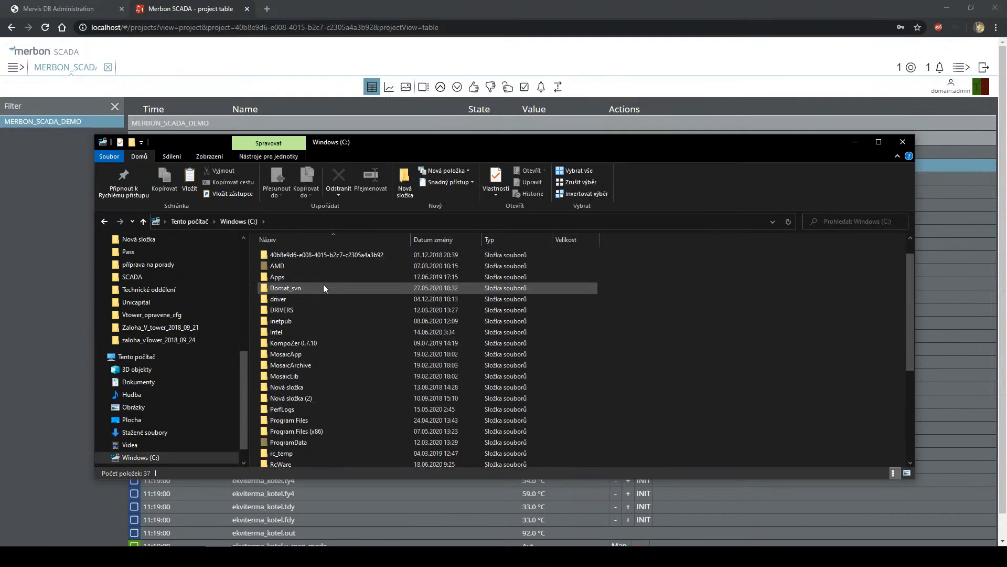
pyautogui.doubleClick(302, 273)
pyautogui.click(299, 276)
pyautogui.doubleClick(308, 273)
pyautogui.scroll(-3, 315, 341)
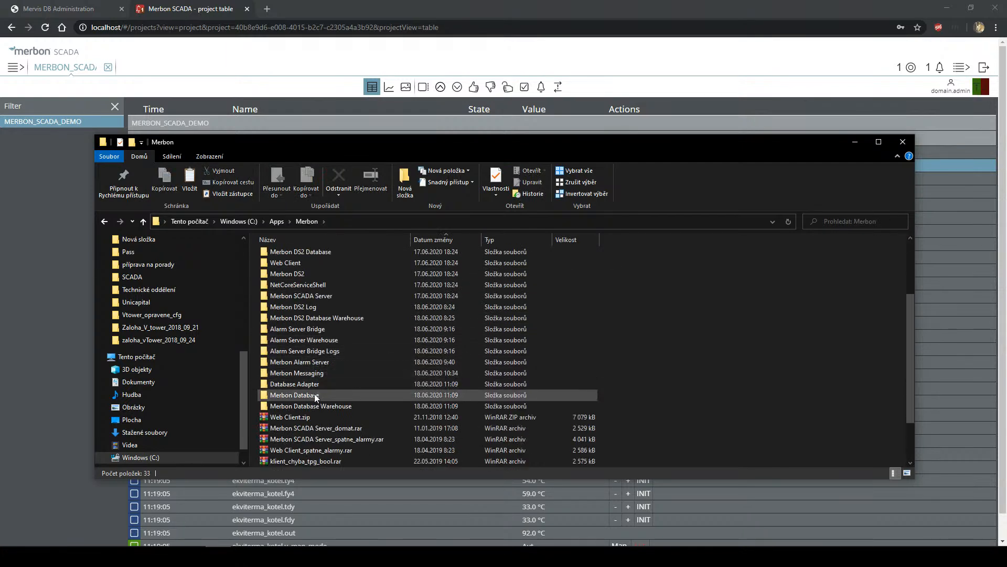
pyautogui.scroll(3, 315, 357)
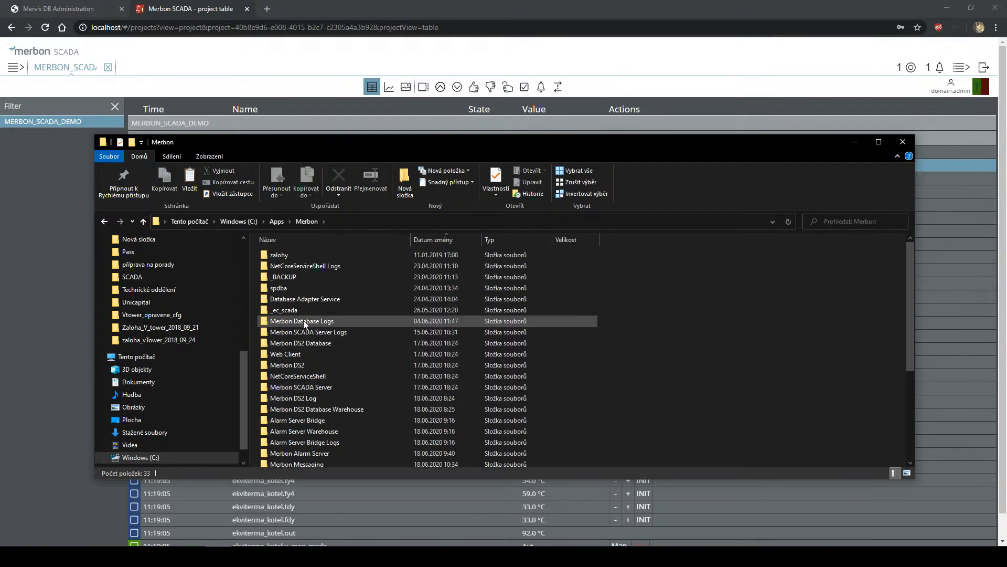
pyautogui.doubleClick(315, 351)
pyautogui.doubleClick(304, 254)
# Open that folder's config.js for editing with Notepad++
pyautogui.click(292, 362)
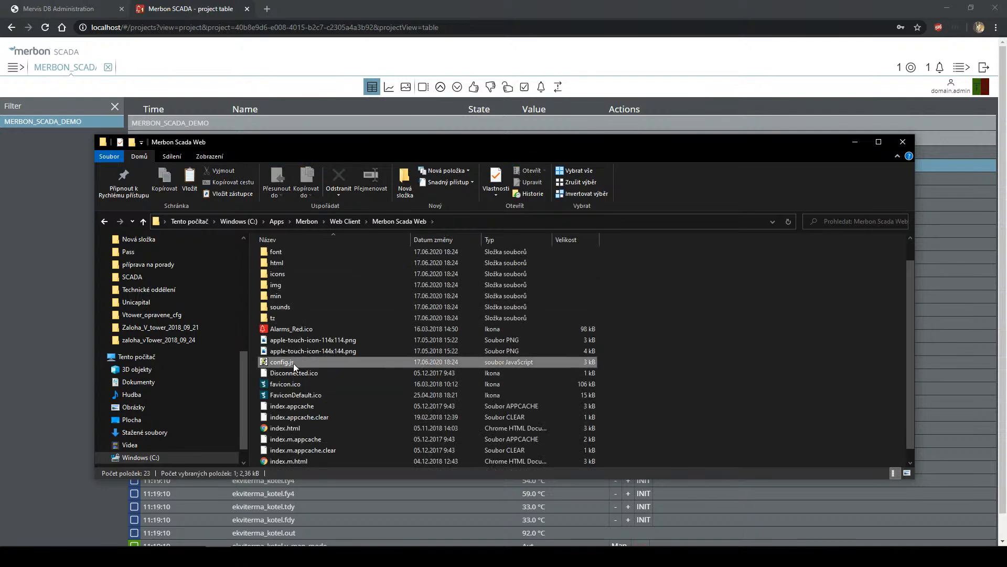
pyautogui.rightClick(294, 364)
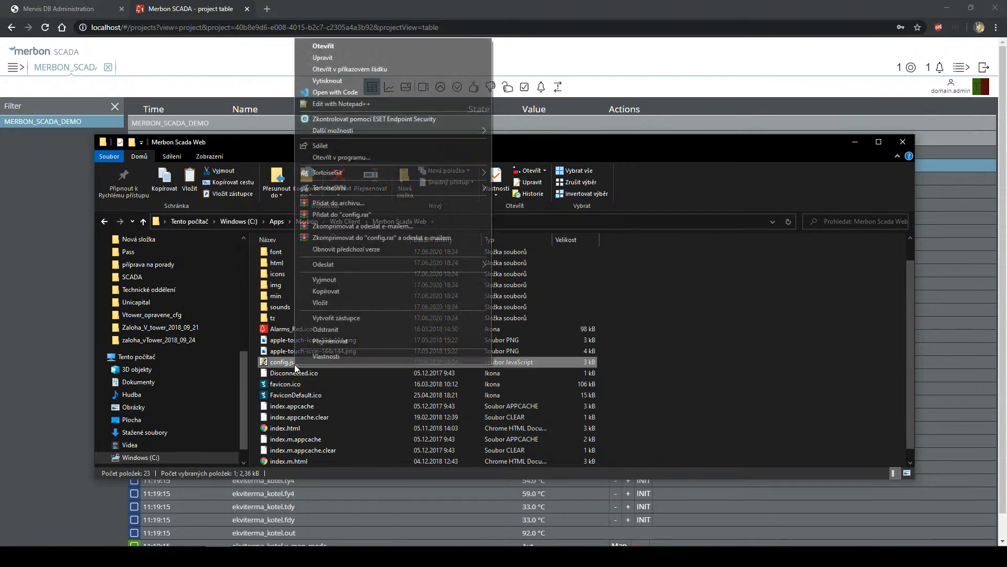
pyautogui.click(332, 105)
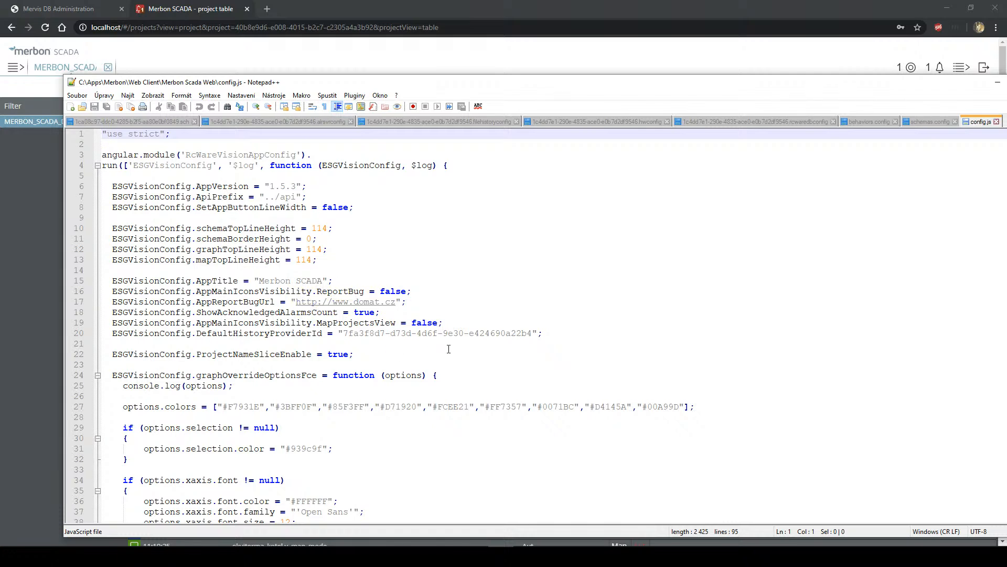
# Comment out line 20's DefaultHistoryProviderId setting in config.js by prefixing it with //
pyautogui.click(549, 333)
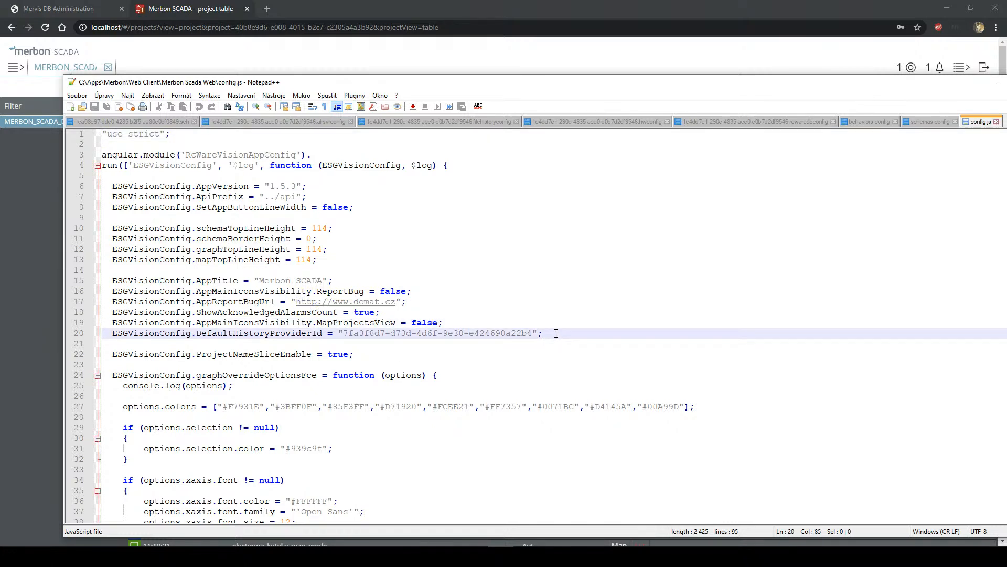
pyautogui.moveTo(546, 332)
pyautogui.mouseDown()
pyautogui.moveTo(305, 323)
pyautogui.moveTo(325, 333)
pyautogui.moveTo(105, 333)
pyautogui.moveTo(542, 332)
pyautogui.mouseUp()
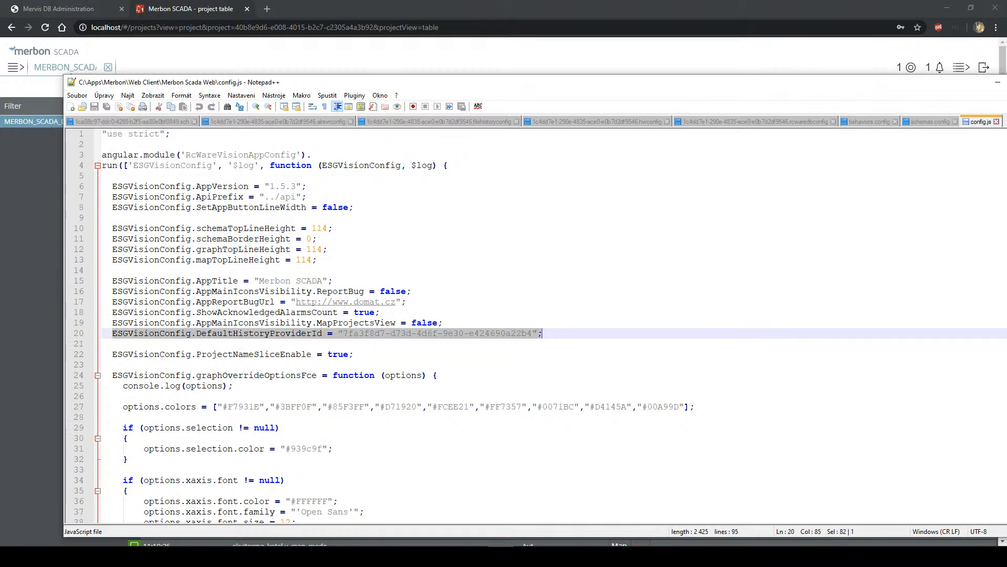
pyautogui.click(553, 334)
pyautogui.click(107, 334)
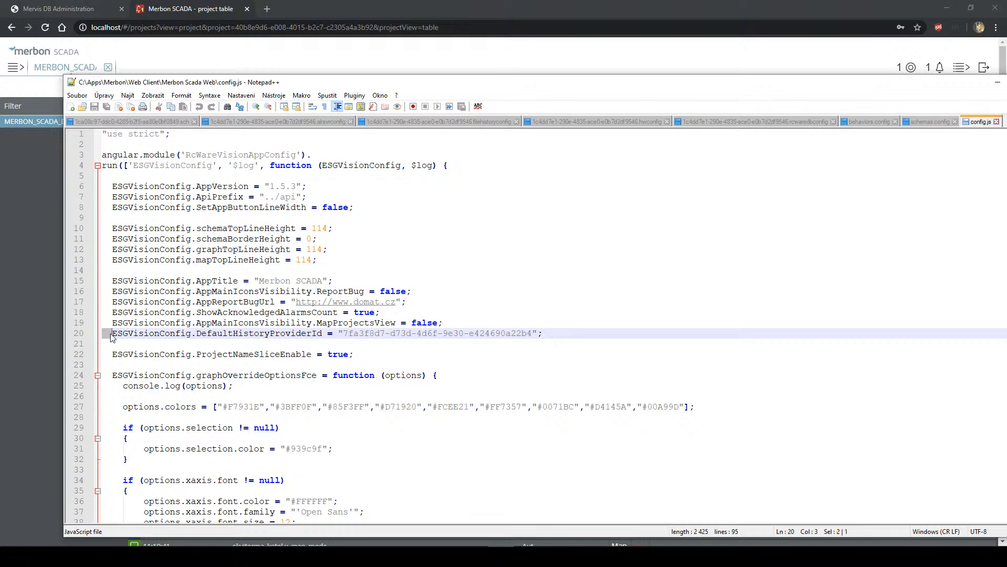
pyautogui.click(113, 334)
pyautogui.write('//')
pyautogui.moveTo(117, 334); pyautogui.dragTo(554, 335)
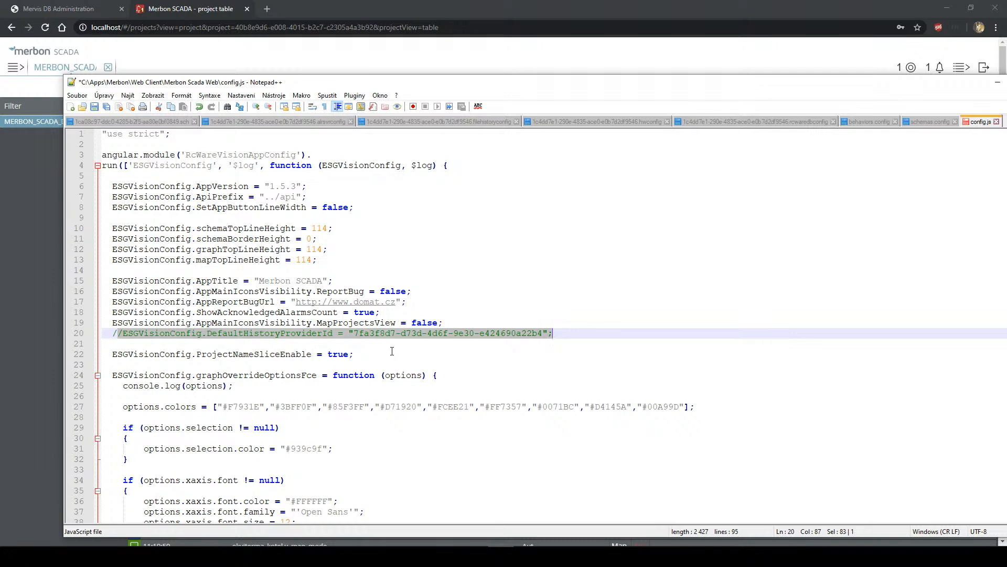
pyautogui.moveTo(358, 334); pyautogui.dragTo(542, 333)
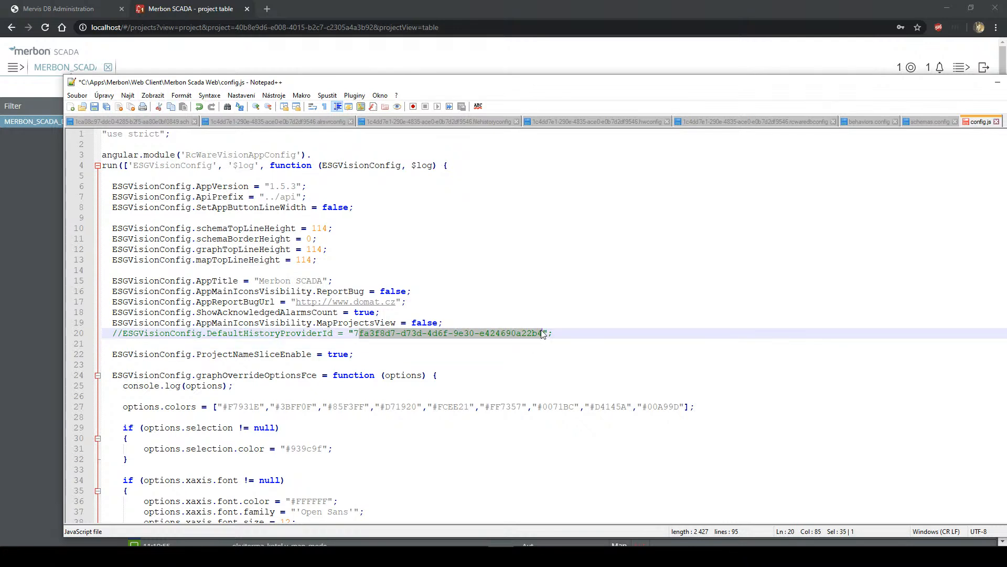
pyautogui.moveTo(112, 334); pyautogui.dragTo(557, 332)
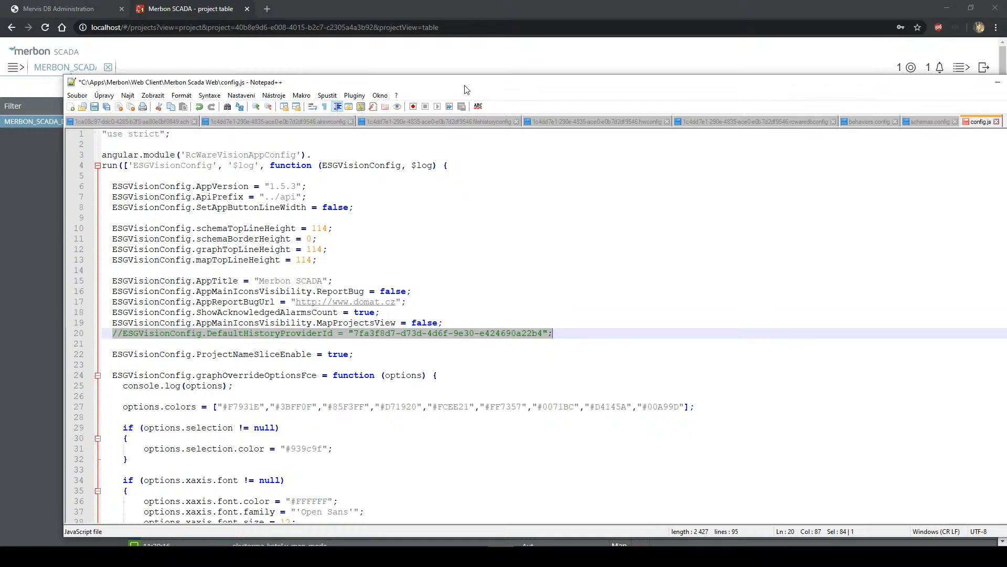
# Save config.js and reload the Merbon SCADA web page
pyautogui.click(95, 107)
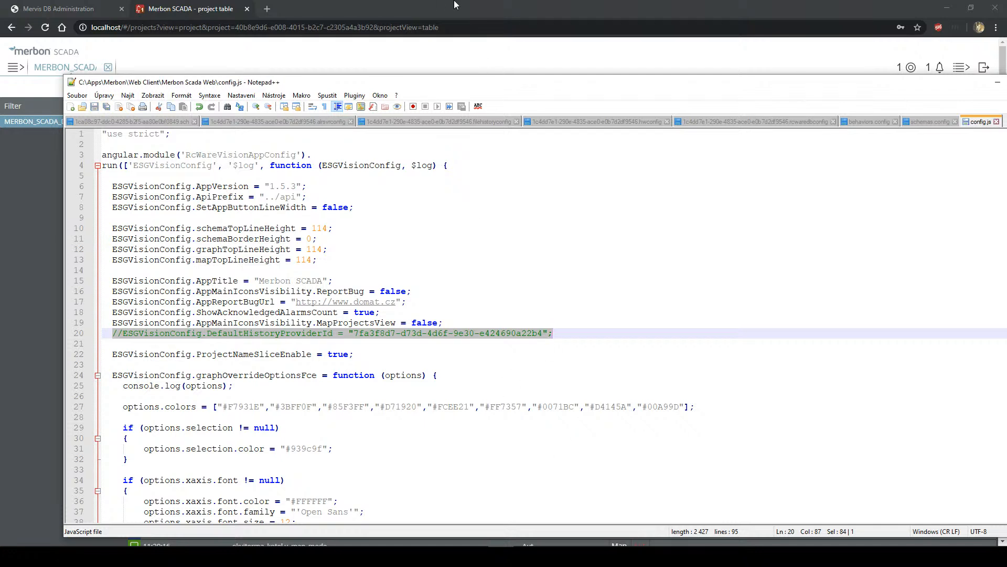
pyautogui.hotkey('alt', 'Tab')
pyautogui.press('F5')
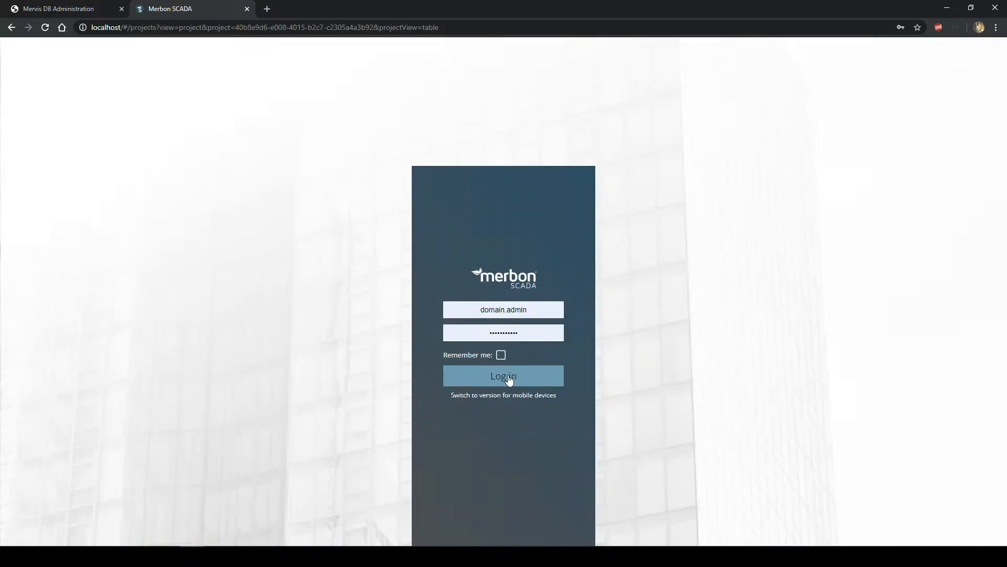
# Log back into Merbon SCADA and view the alarm and druhy al datapoint graphs
pyautogui.click(508, 378)
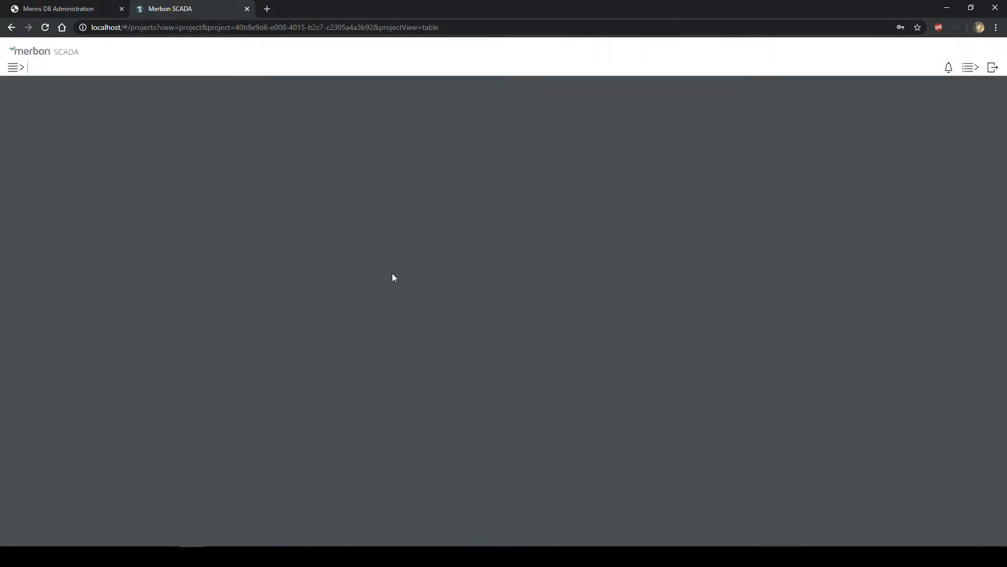
pyautogui.click(660, 374)
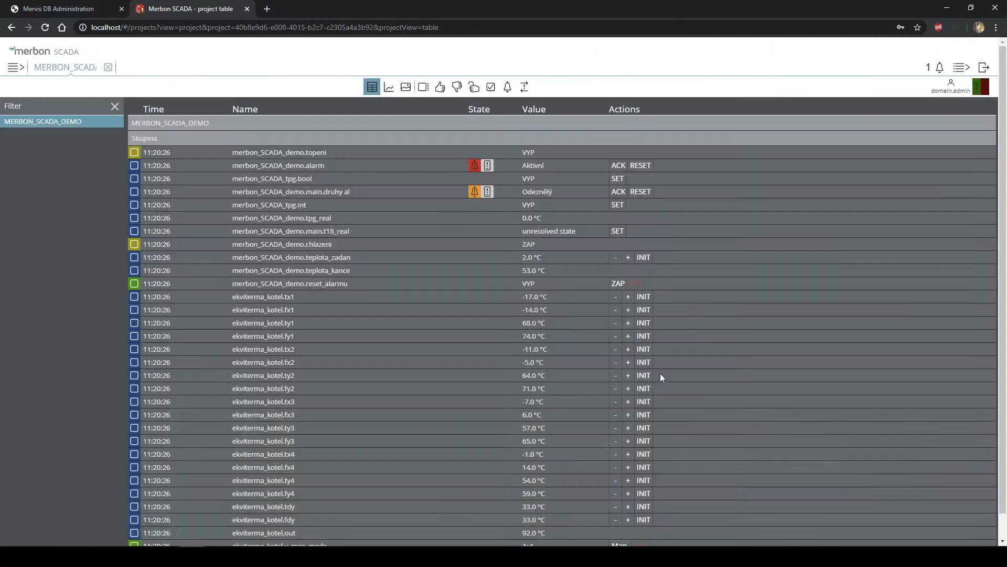
pyautogui.click(135, 165)
pyautogui.click(389, 87)
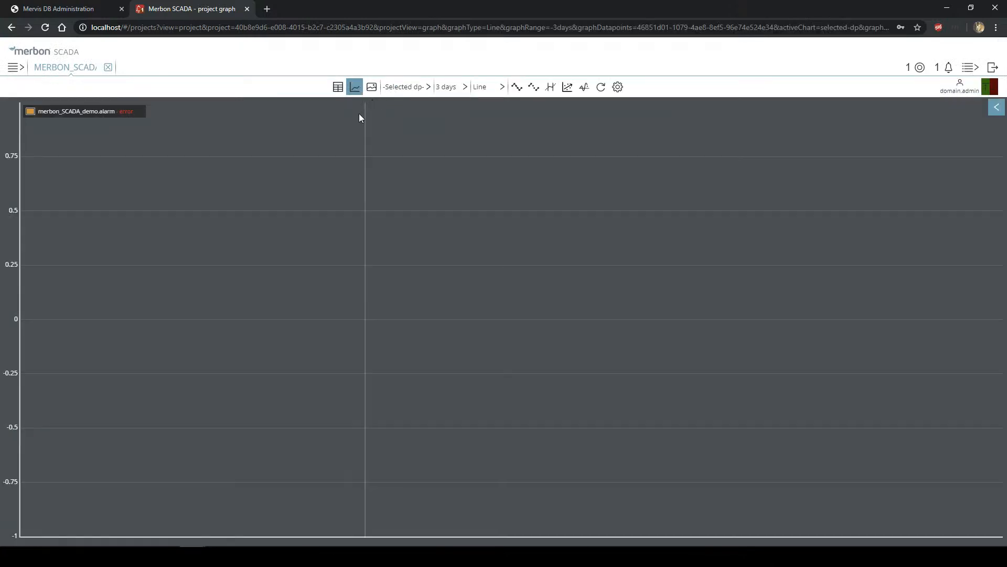
pyautogui.click(338, 87)
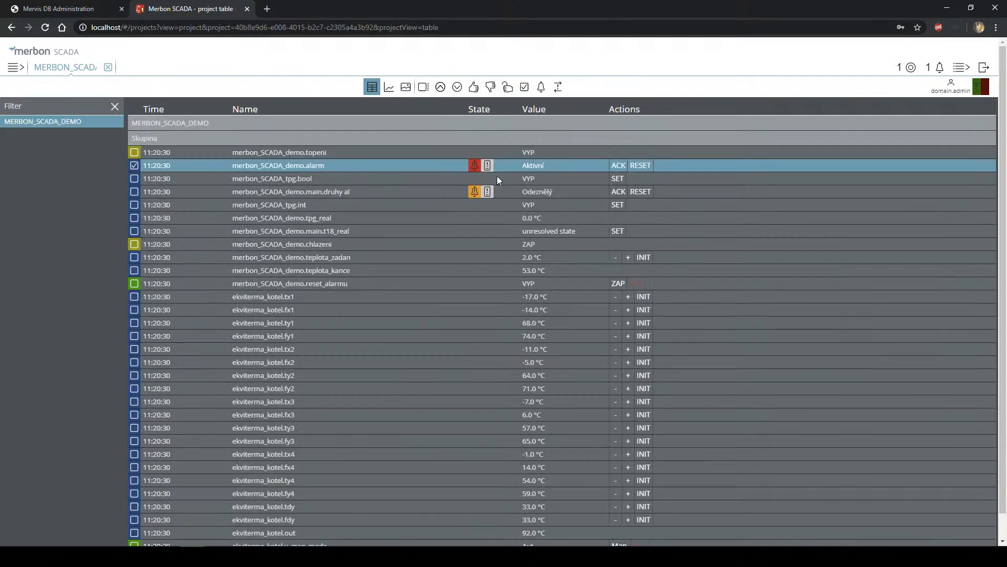
pyautogui.click(137, 165)
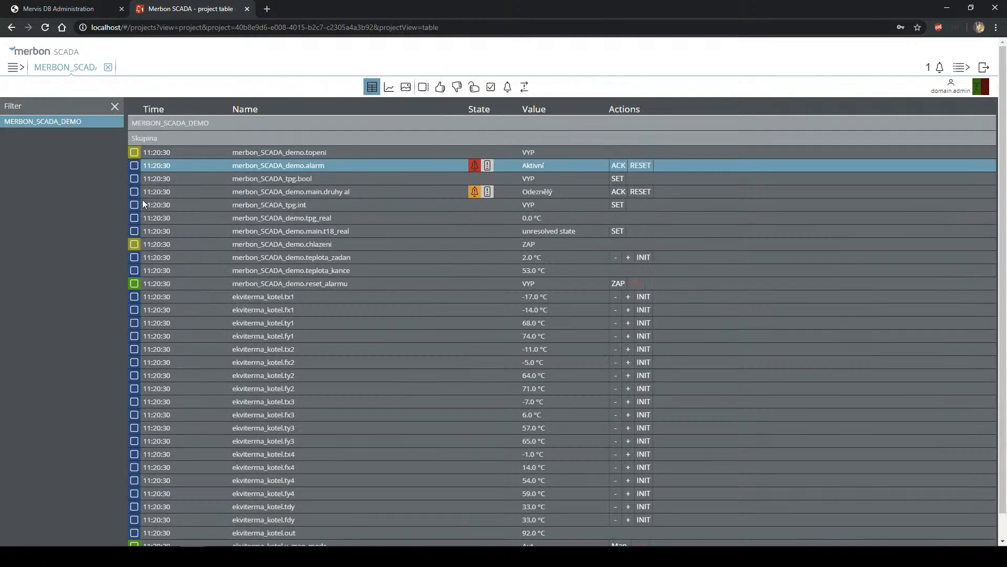
pyautogui.click(134, 193)
pyautogui.click(389, 88)
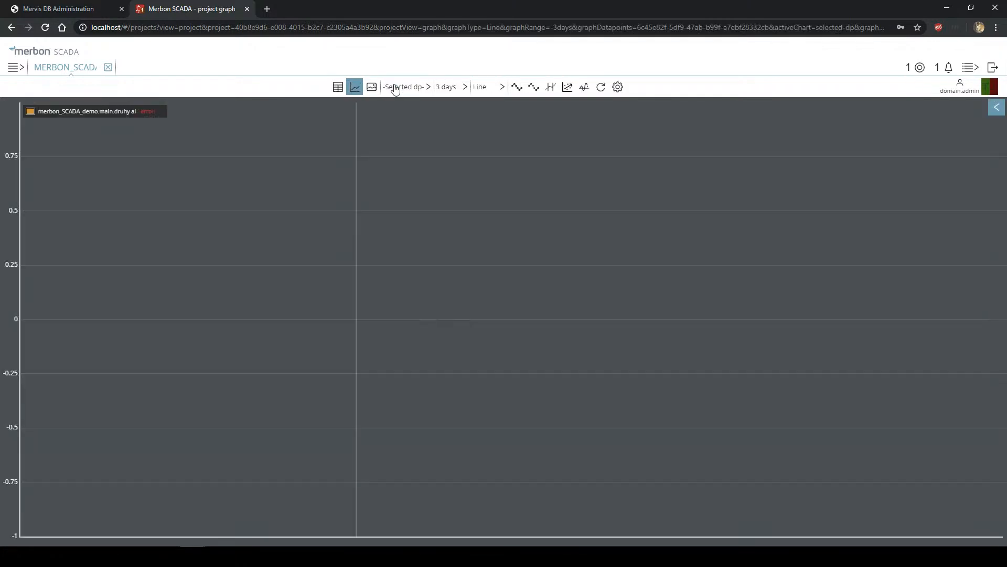
pyautogui.click(338, 87)
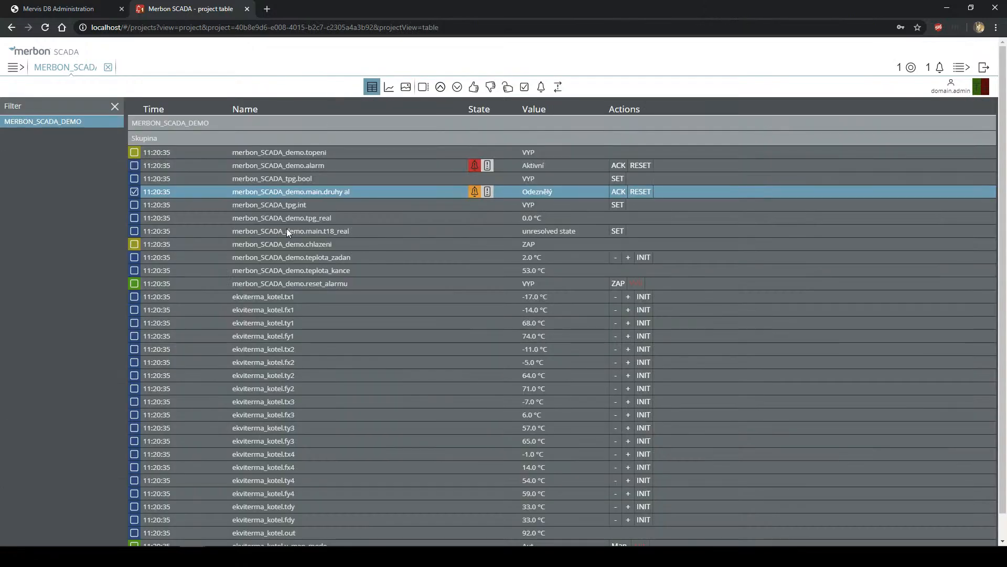
# Refresh the stored variables list in Mervis DB Administration and check the teplota_zadan entry
pyautogui.click(69, 8)
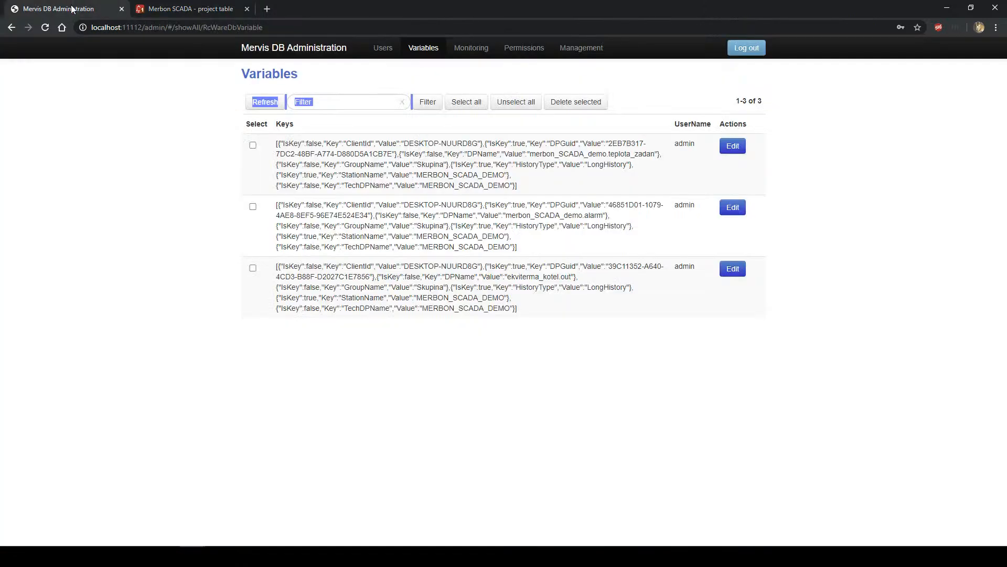
pyautogui.doubleClick(273, 104)
pyautogui.moveTo(554, 154); pyautogui.dragTo(659, 154)
pyautogui.click(657, 154)
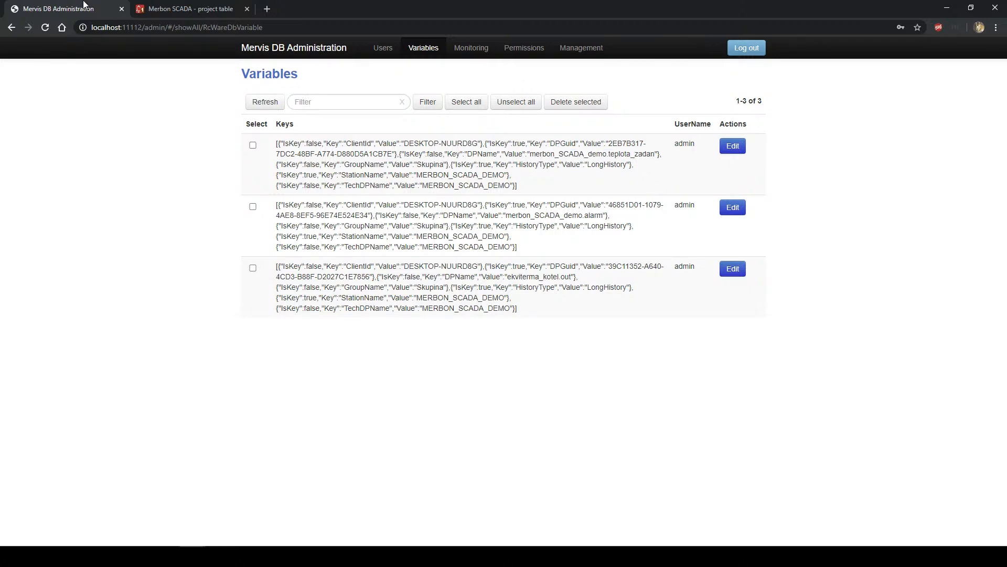
pyautogui.click(173, 8)
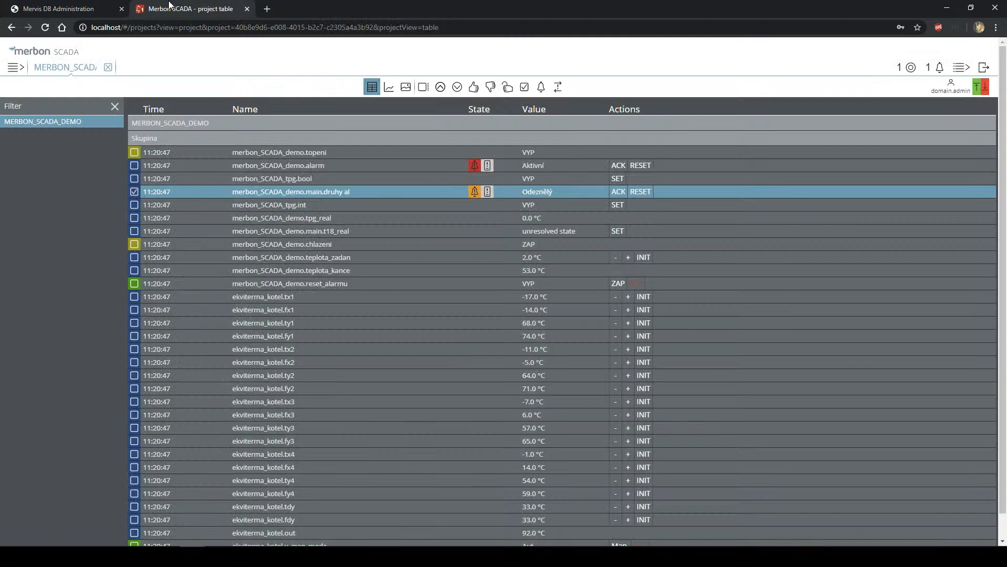
# Chart the t18_real and teplota_zadan datapoints over a 2-week range, then untick druhy al
pyautogui.click(240, 231)
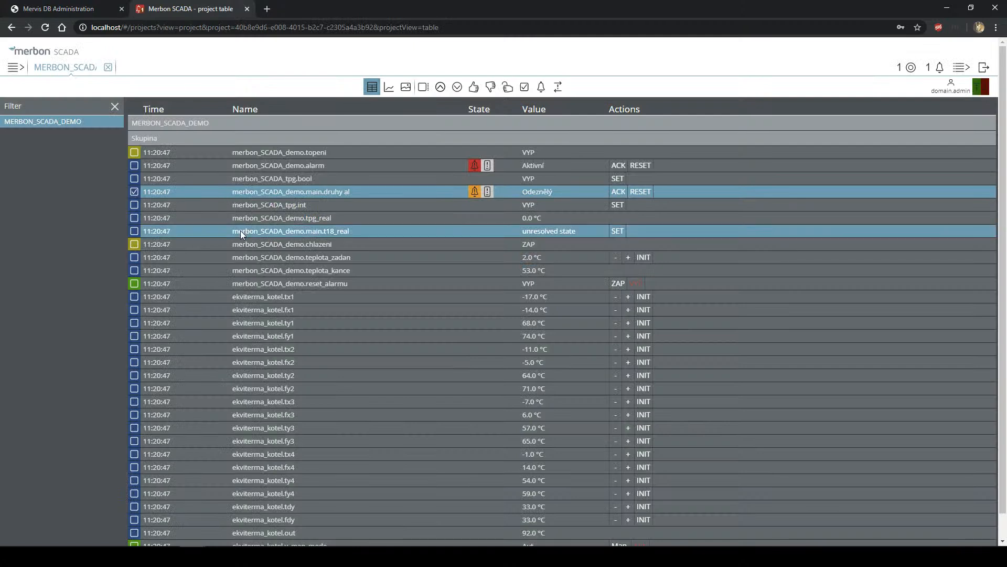
pyautogui.click(157, 257)
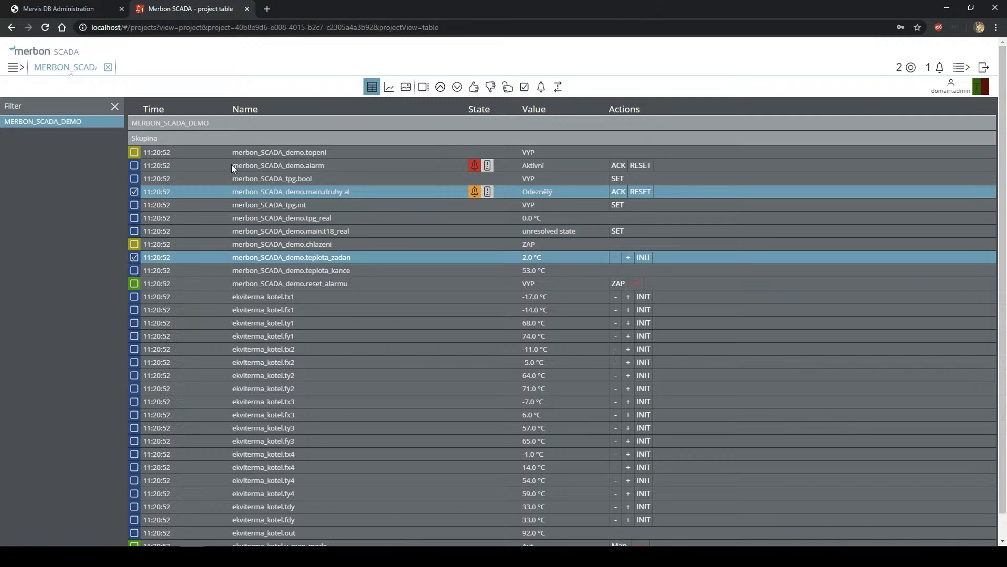
pyautogui.click(403, 88)
pyautogui.click(384, 89)
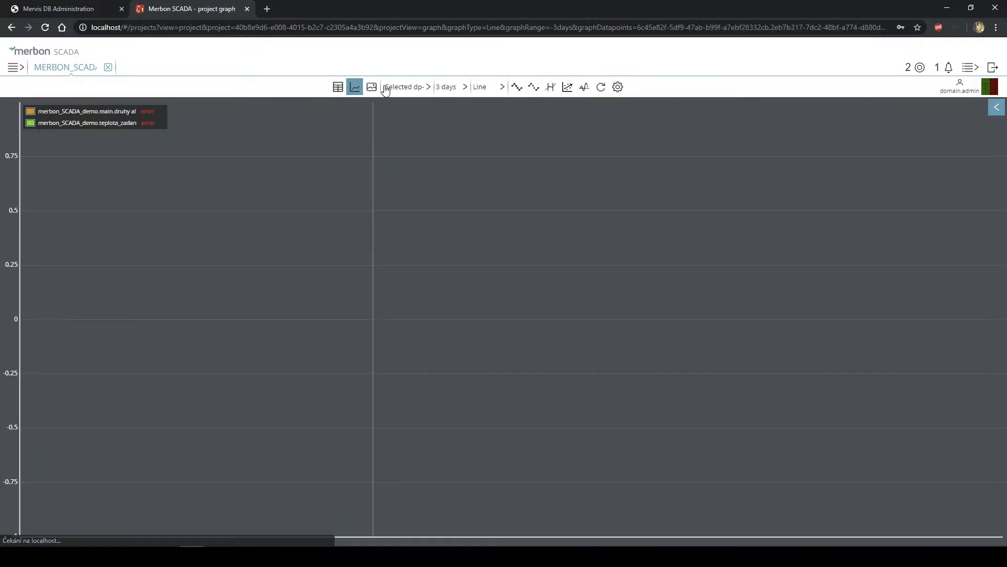
pyautogui.click(445, 86)
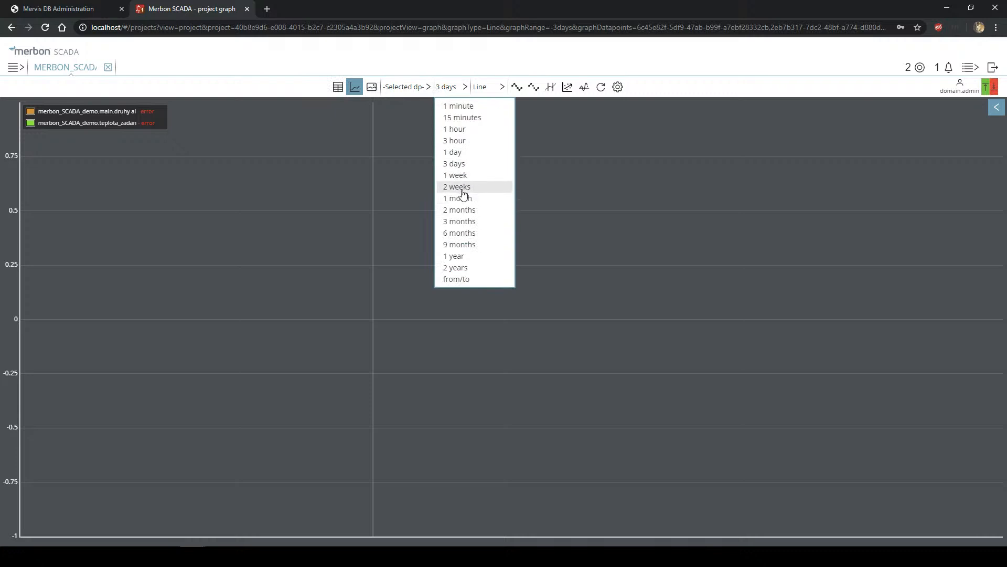
pyautogui.click(462, 188)
pyautogui.click(340, 87)
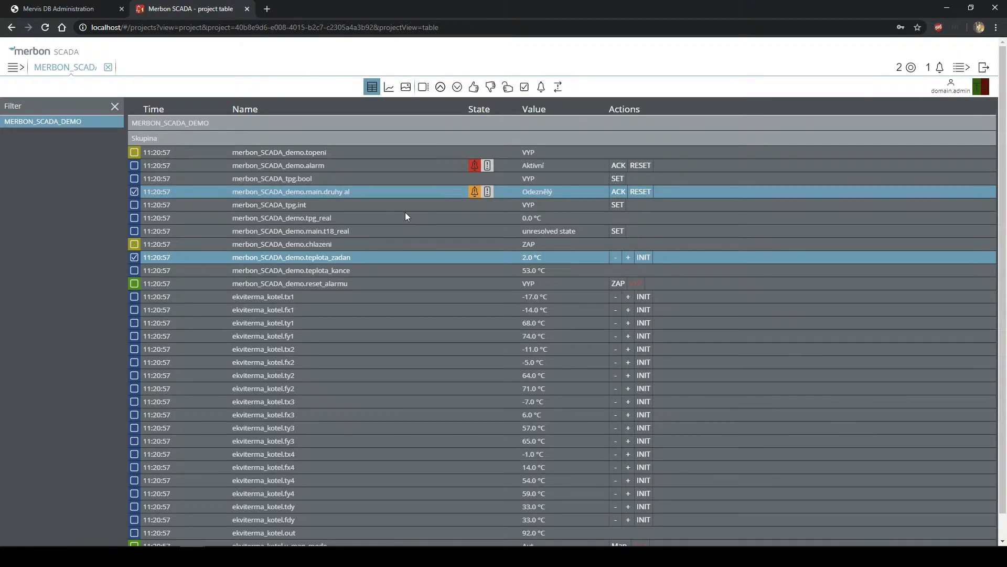
pyautogui.click(134, 191)
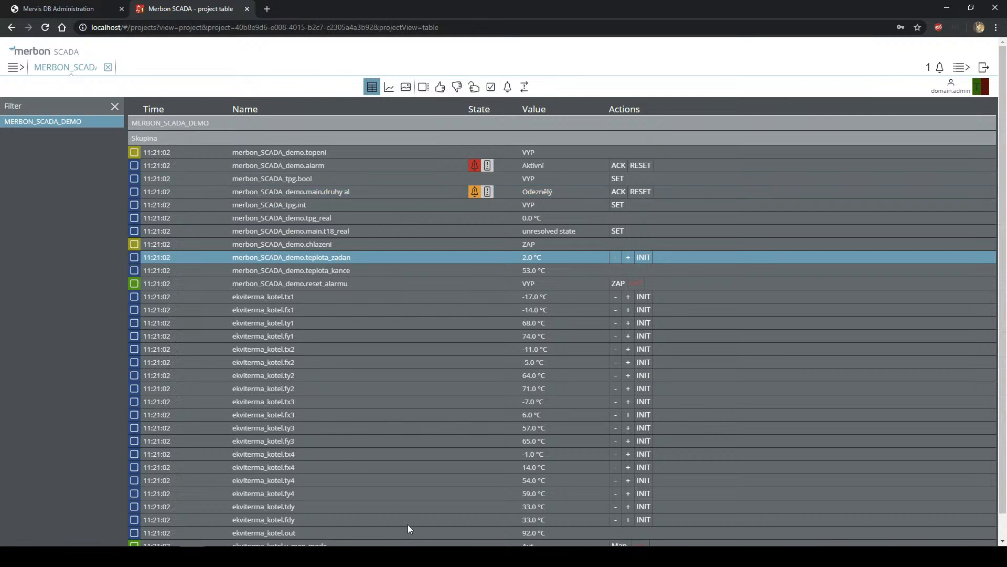
# Glance at config.js and the Mervis DB variables, then switch to RcWare
pyautogui.hotkey('alt', 'Tab')
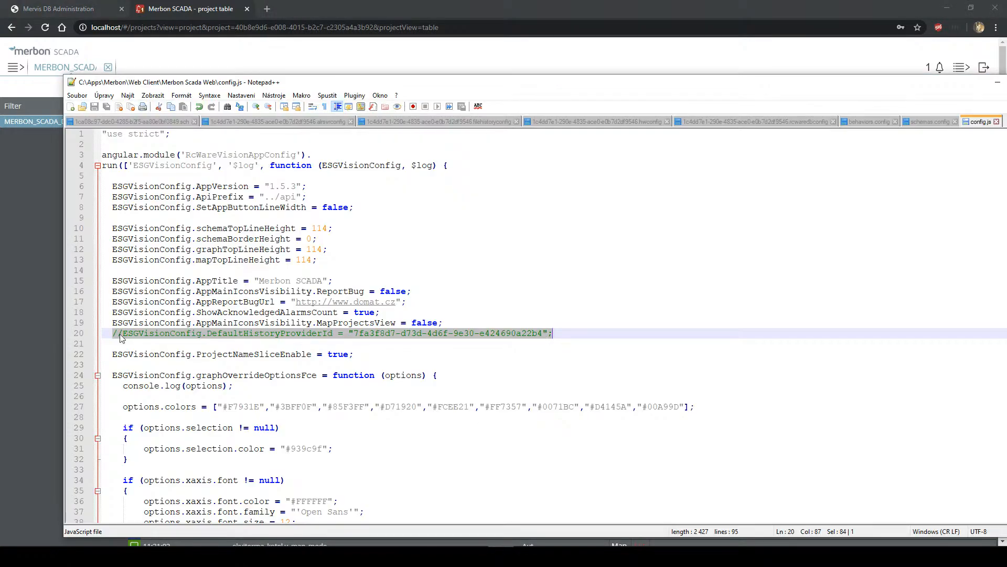
pyautogui.click(11, 234)
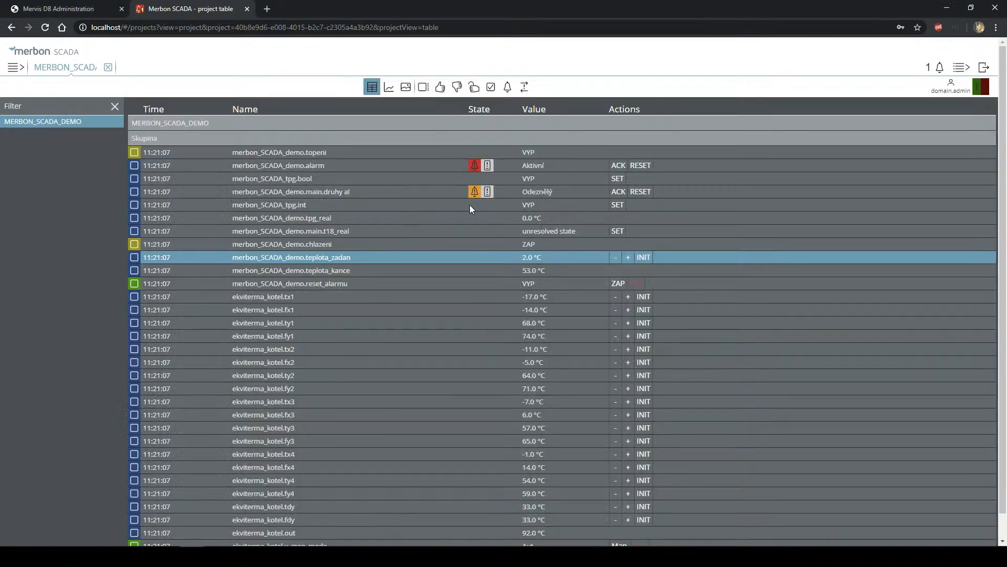
pyautogui.click(63, 9)
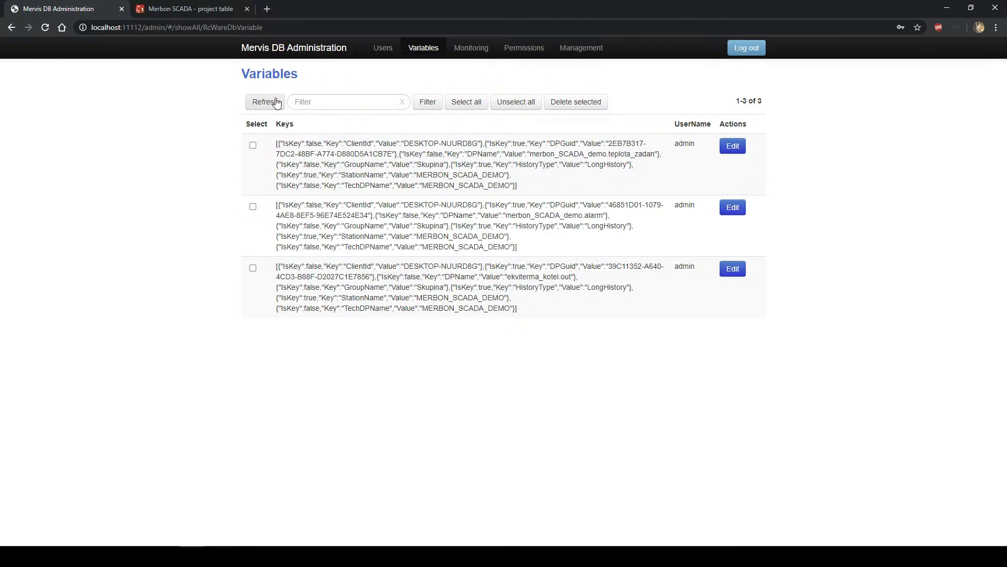
pyautogui.click(162, 7)
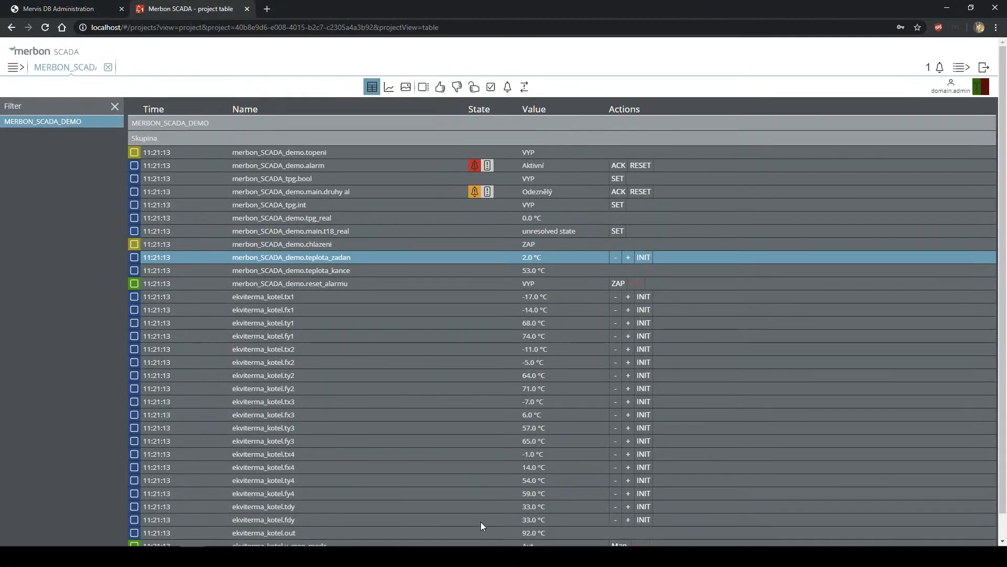
pyautogui.hotkey('alt', 'Tab')
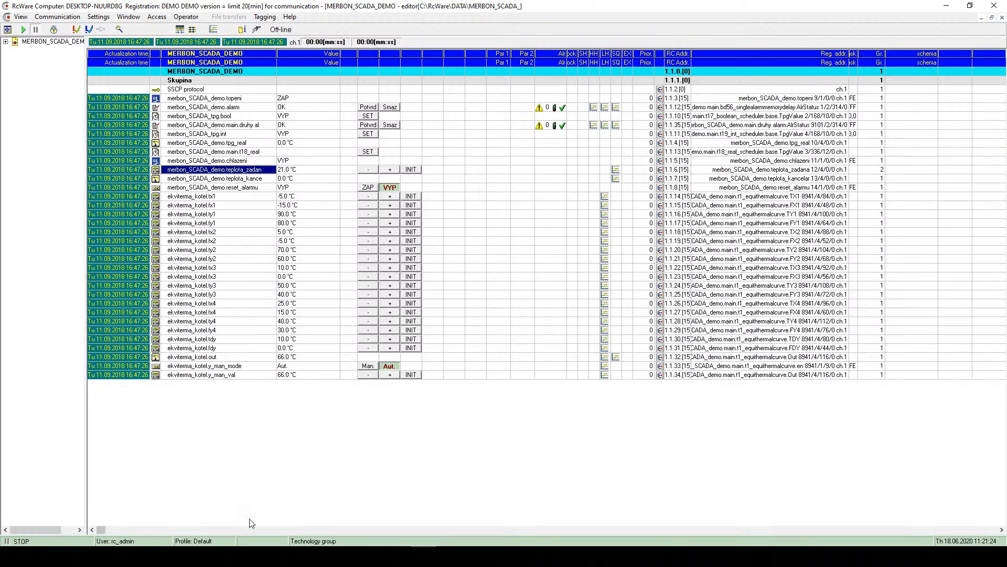
# Launch the Merbon SCADA Installer from the Start menu
pyautogui.click(46, 556)
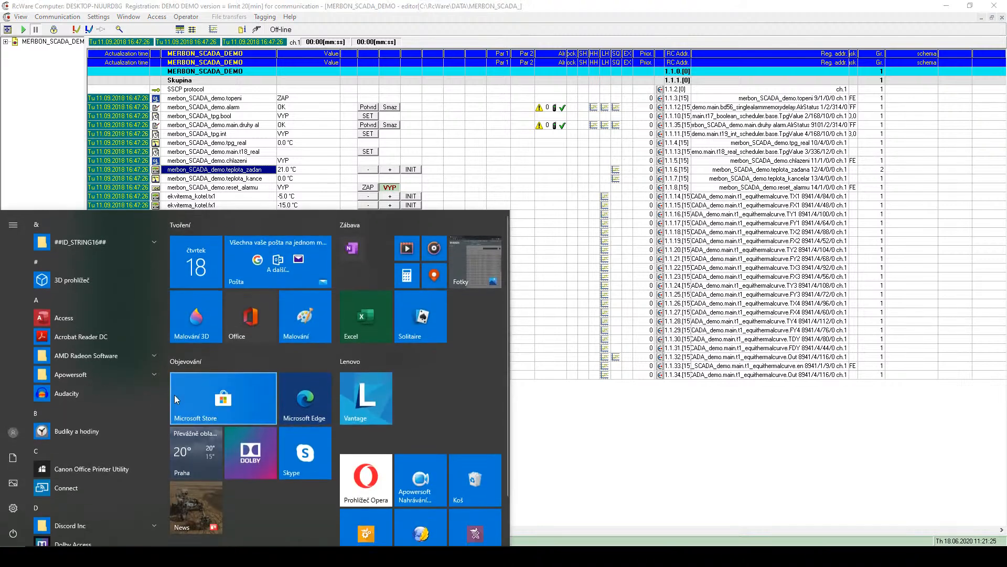
pyautogui.write('installer')
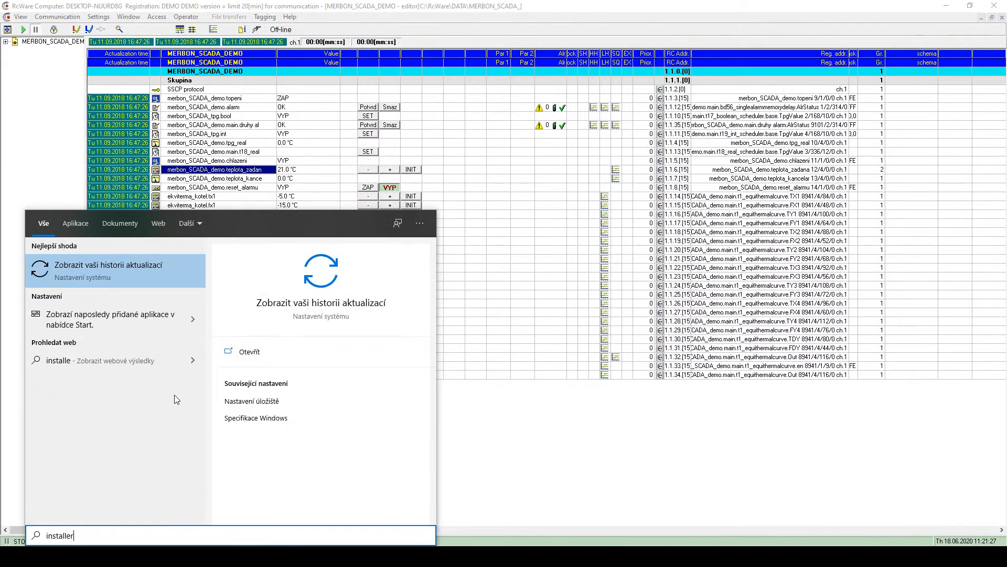
pyautogui.press('Return')
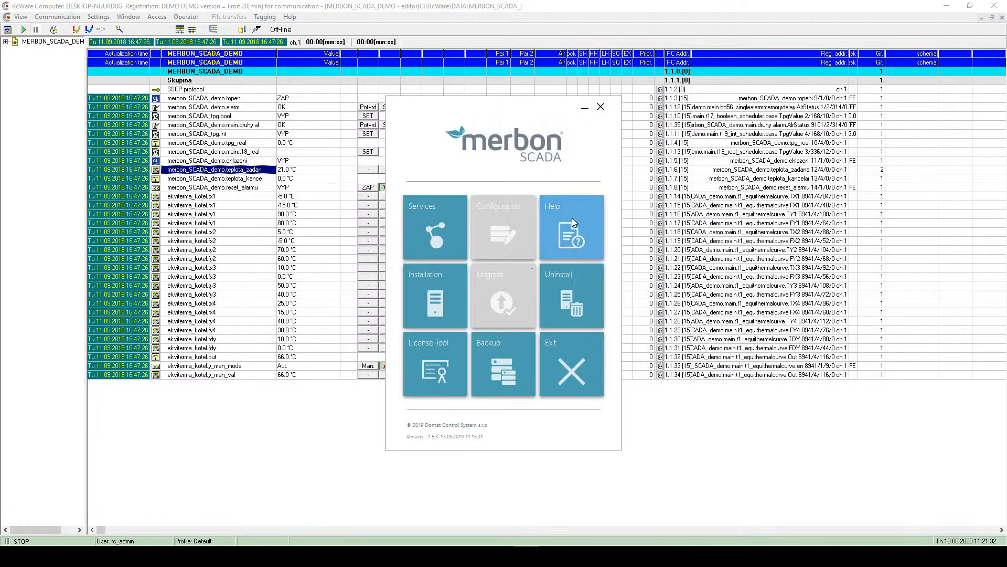
# Read the EN Implementation guide's 'Writing to database from Merbon SCADA' section, then minimize it
pyautogui.click(571, 215)
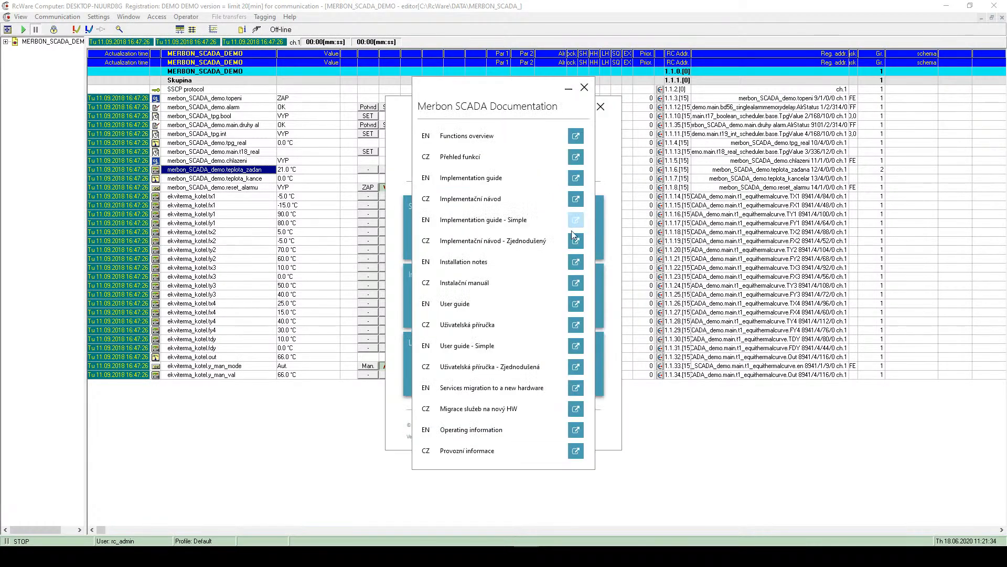
pyautogui.click(576, 178)
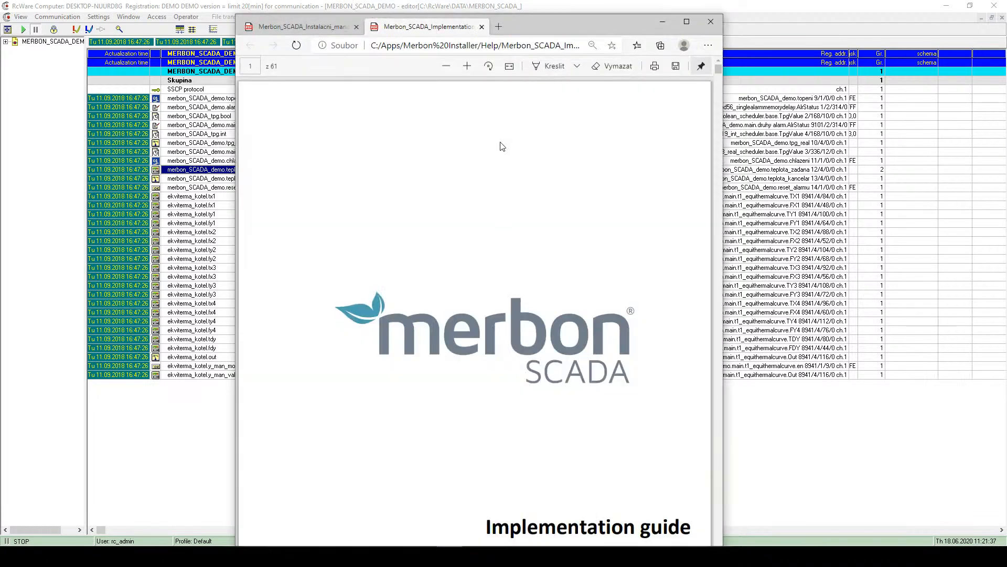
pyautogui.scroll(-15, 538, 246)
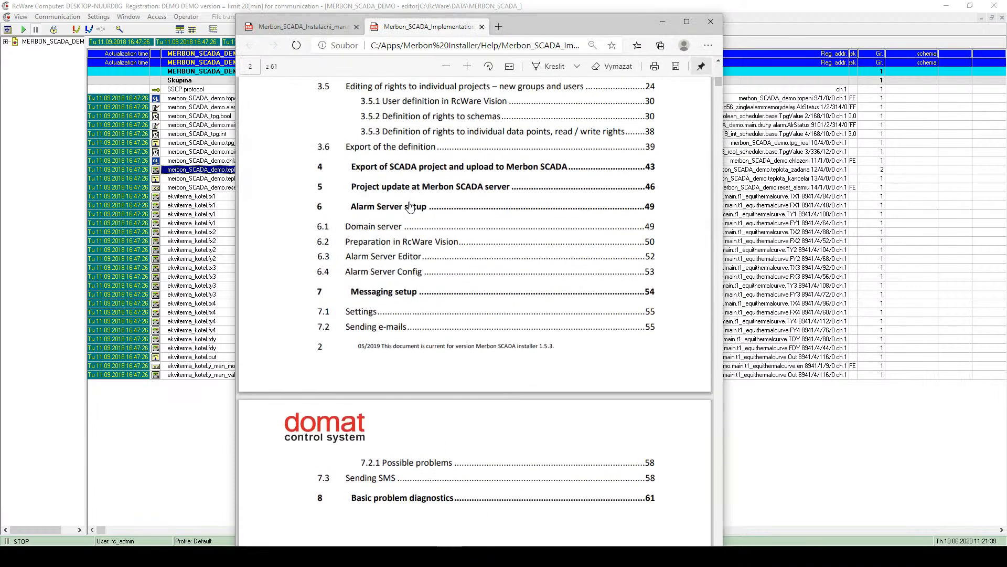
pyautogui.scroll(3, 446, 223)
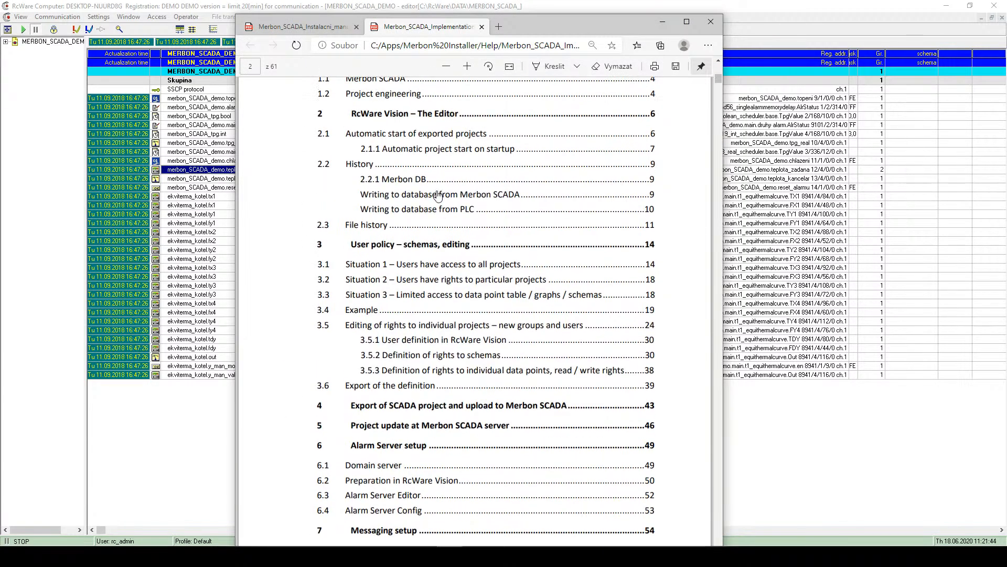
pyautogui.click(439, 195)
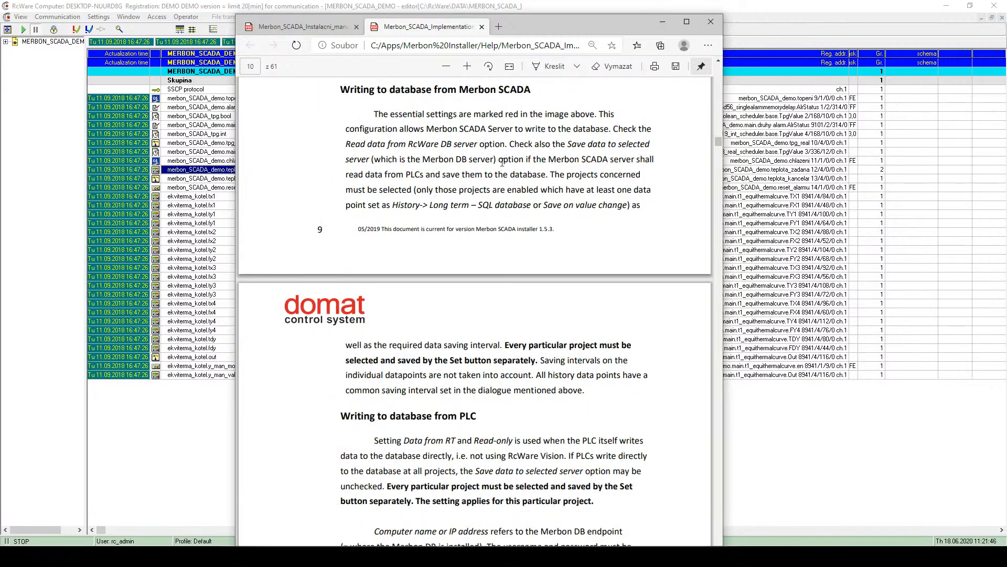
pyautogui.scroll(-7, 484, 148)
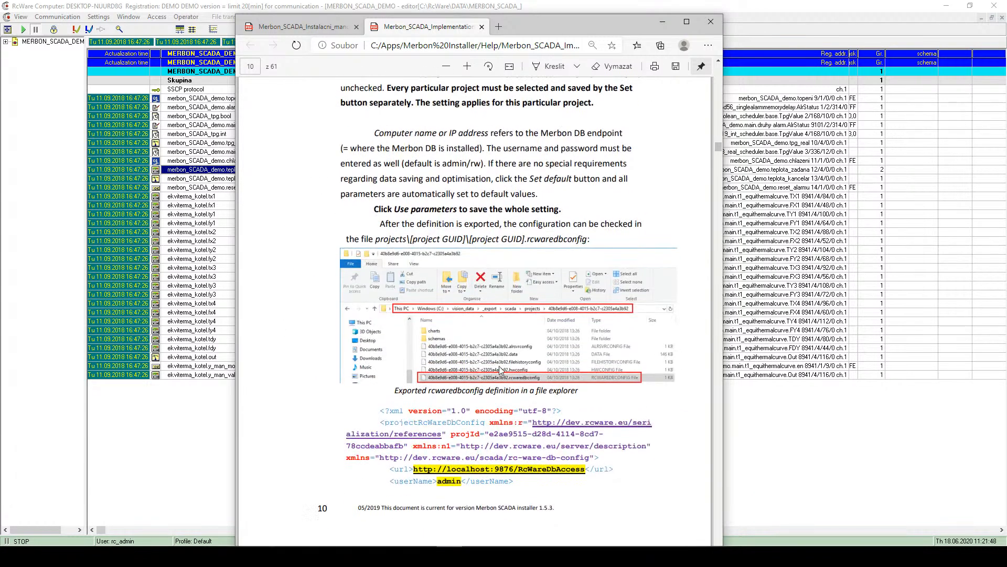
pyautogui.scroll(-6, 500, 370)
pyautogui.scroll(1, 557, 273)
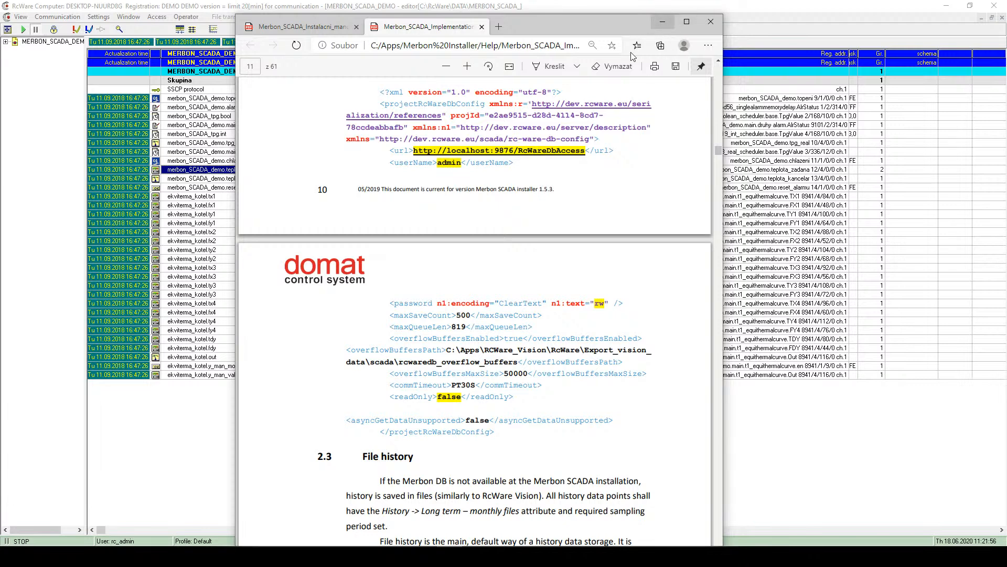
pyautogui.click(573, 156)
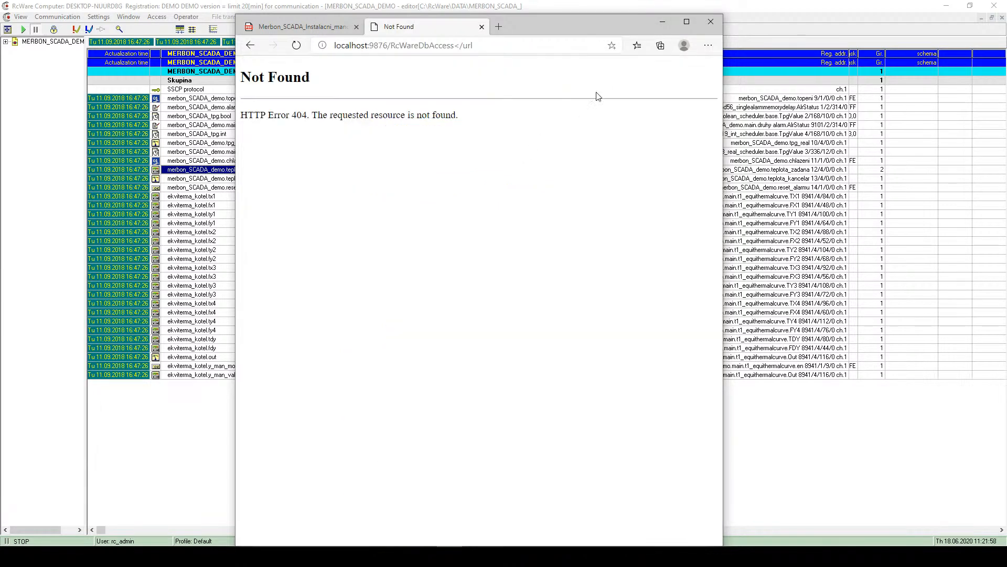
pyautogui.click(250, 44)
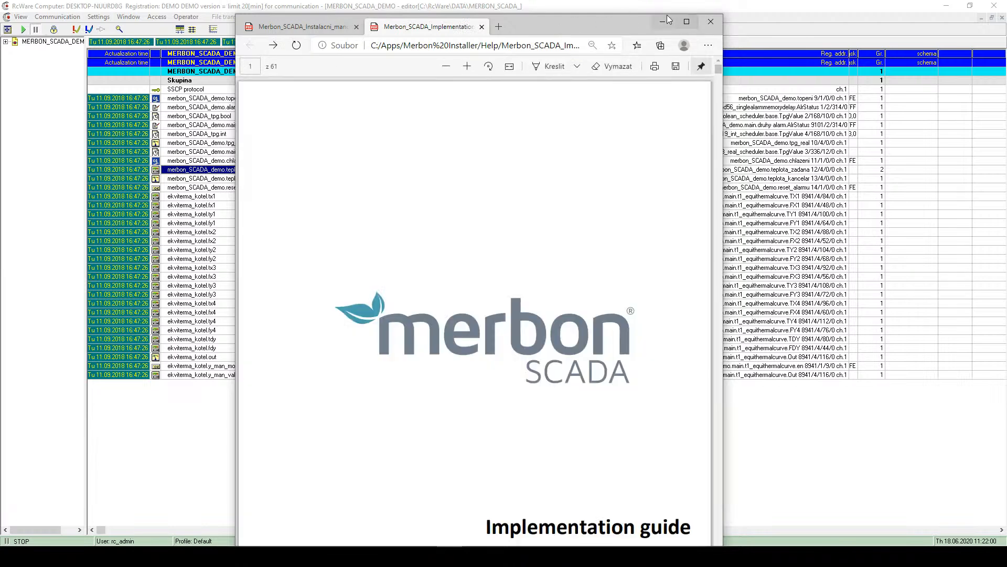
pyautogui.click(662, 22)
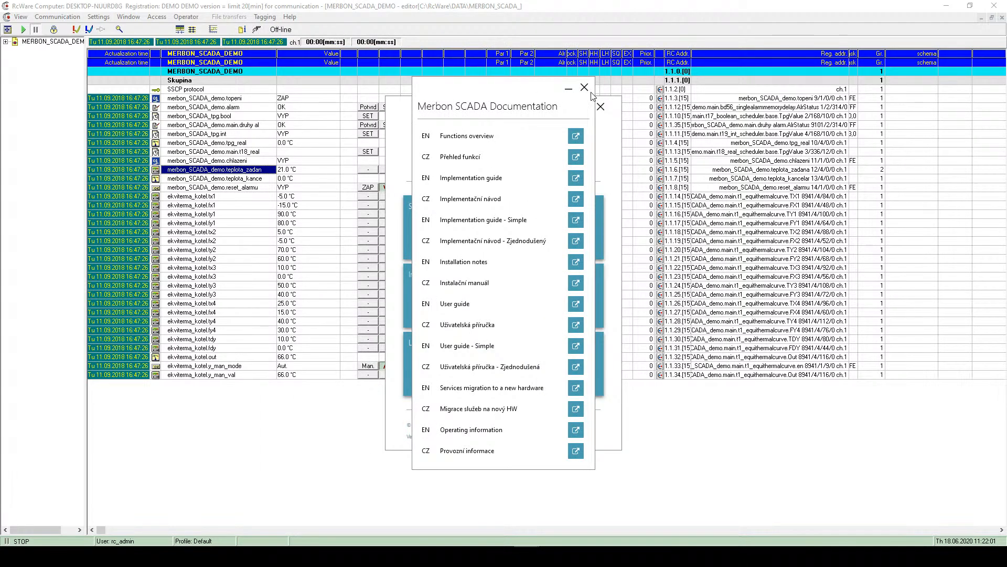
# Close the documentation list and launcher, and open RcWare's SQL server settings
pyautogui.click(584, 88)
pyautogui.click(600, 106)
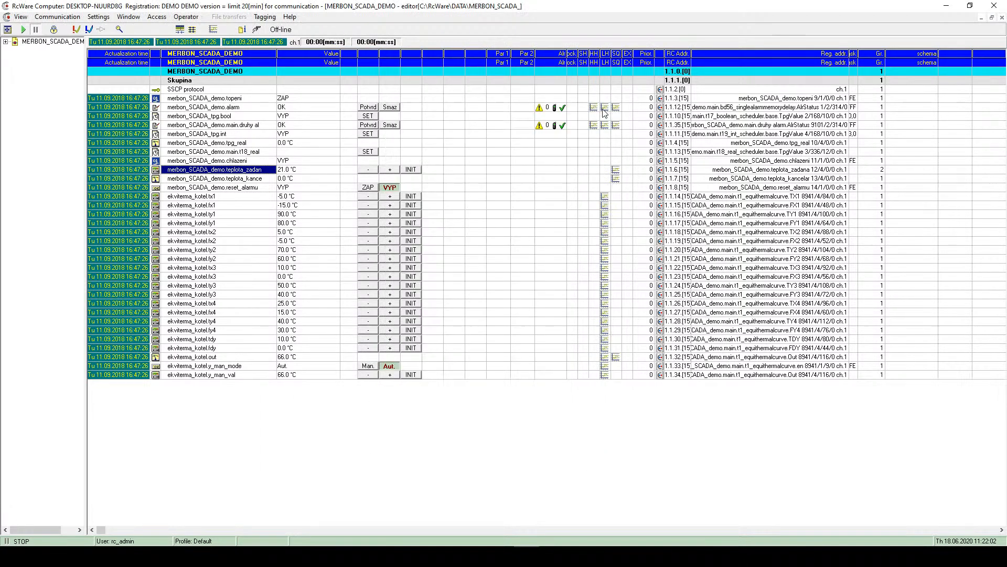
pyautogui.click(100, 18)
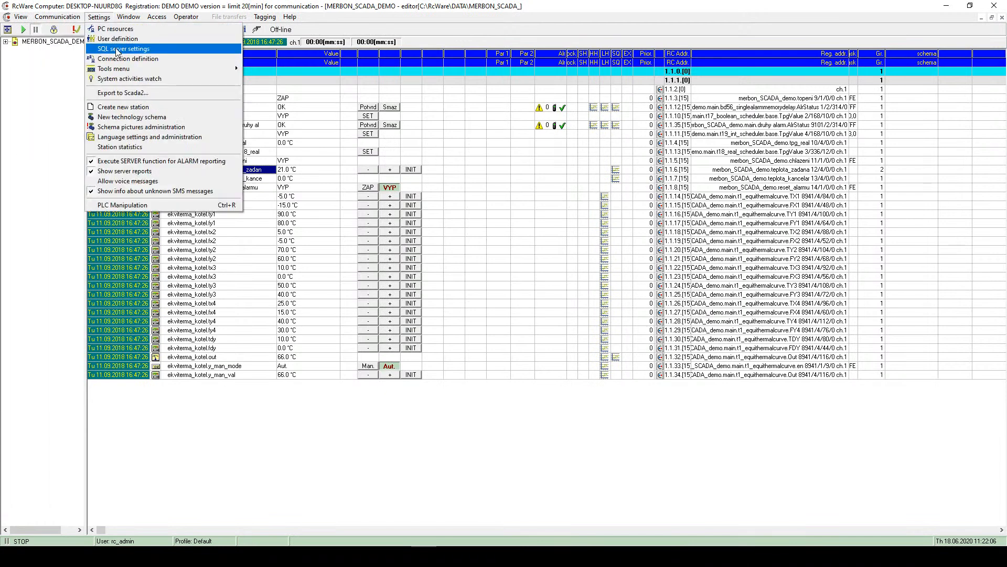
pyautogui.click(116, 48)
pyautogui.click(418, 221)
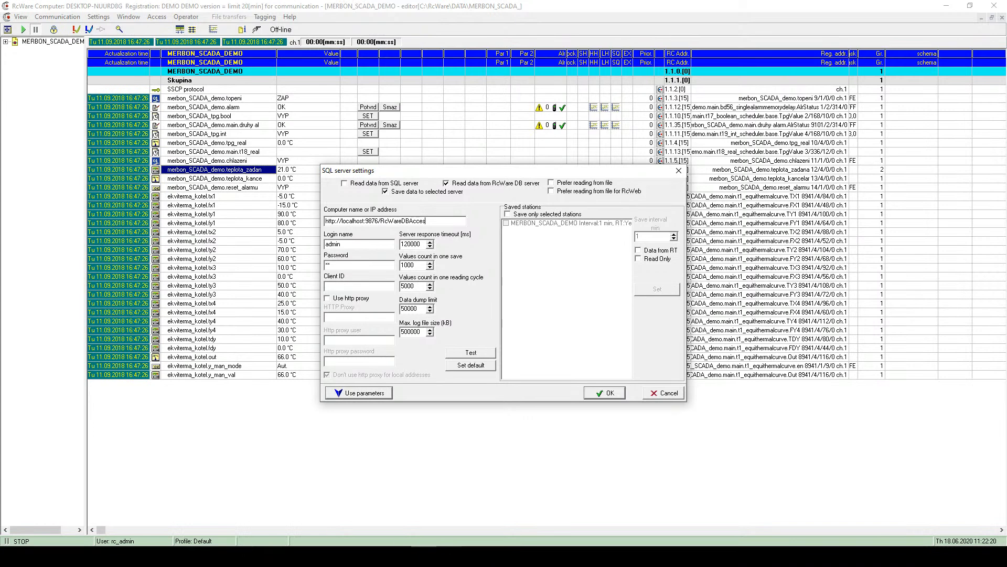
# Compare the SQL server settings with the guide's 2.2.1 Merbon DB section
pyautogui.click(450, 556)
pyautogui.scroll(-10, 562, 184)
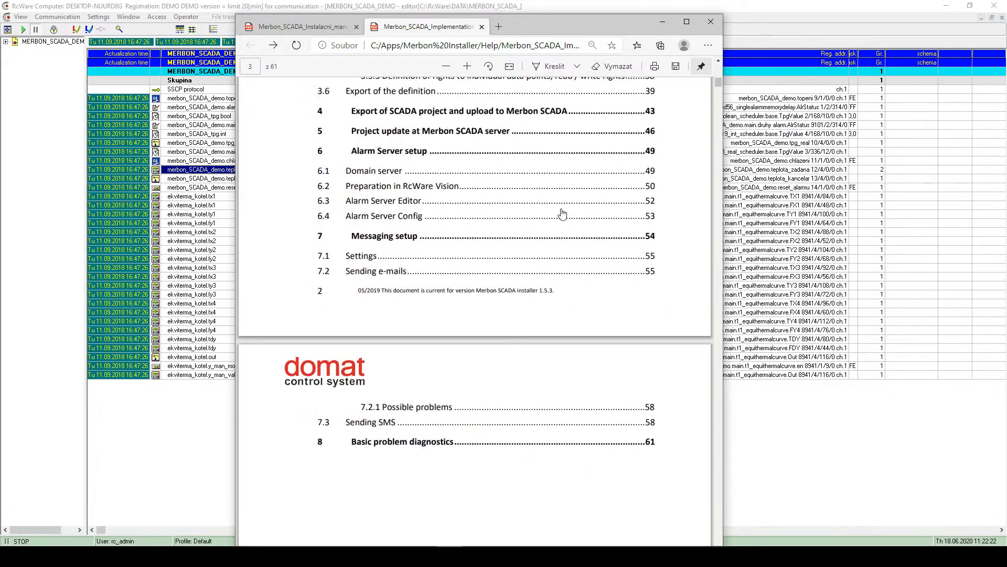
pyautogui.scroll(3, 420, 210)
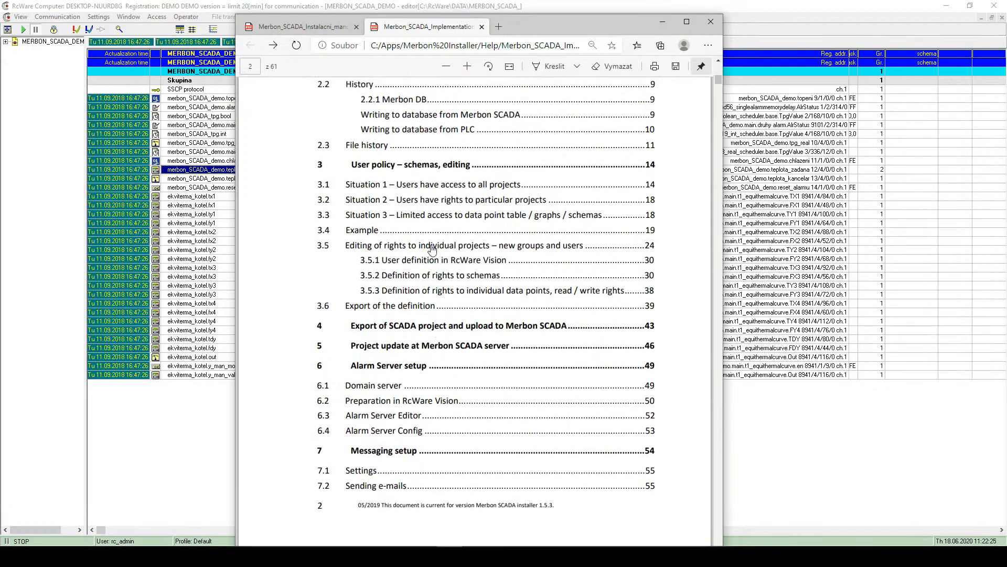
pyautogui.scroll(-3, 454, 356)
pyautogui.scroll(-4, 455, 362)
pyautogui.scroll(8, 448, 367)
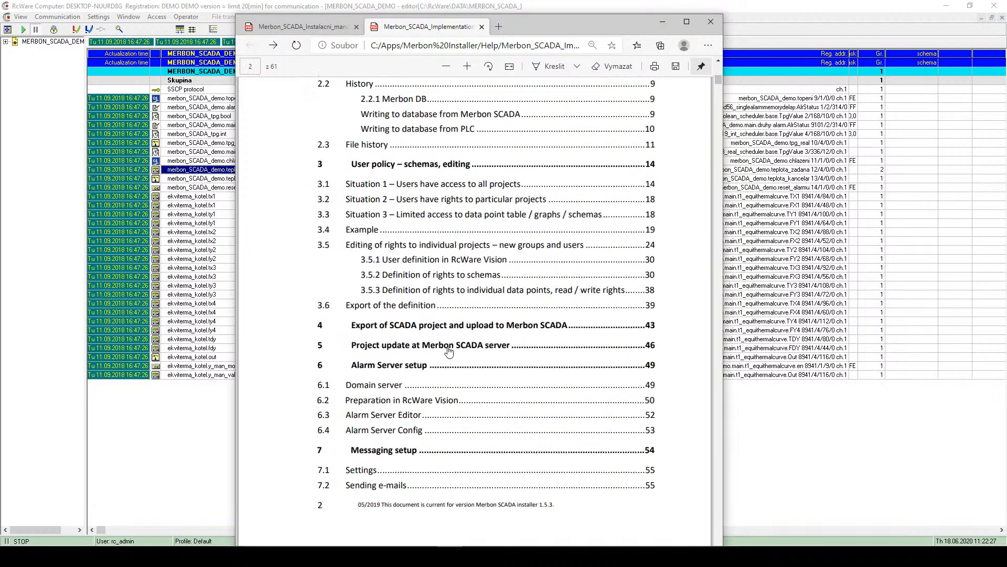
pyautogui.click(405, 183)
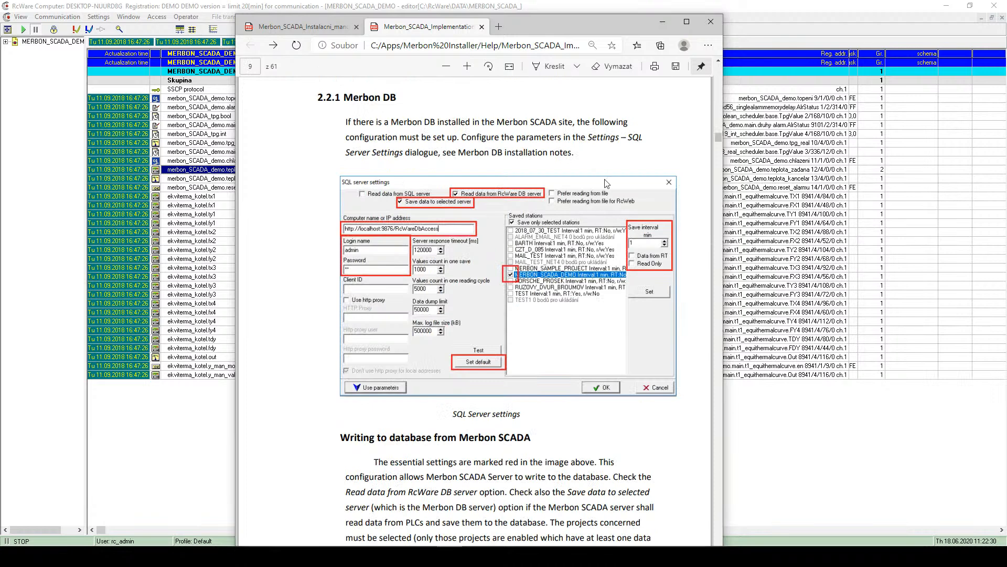
pyautogui.moveTo(534, 31); pyautogui.dragTo(785, 67)
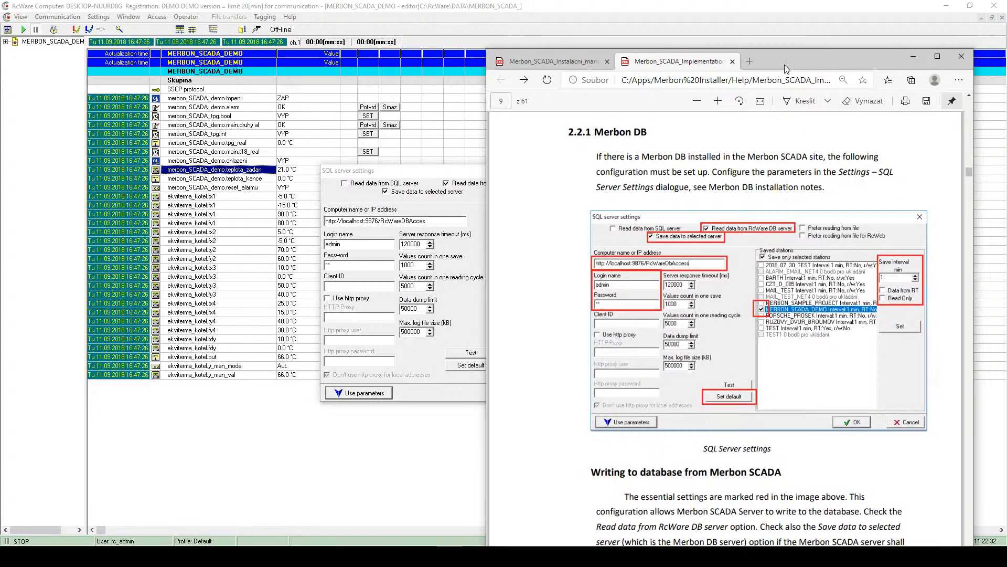
pyautogui.click(407, 221)
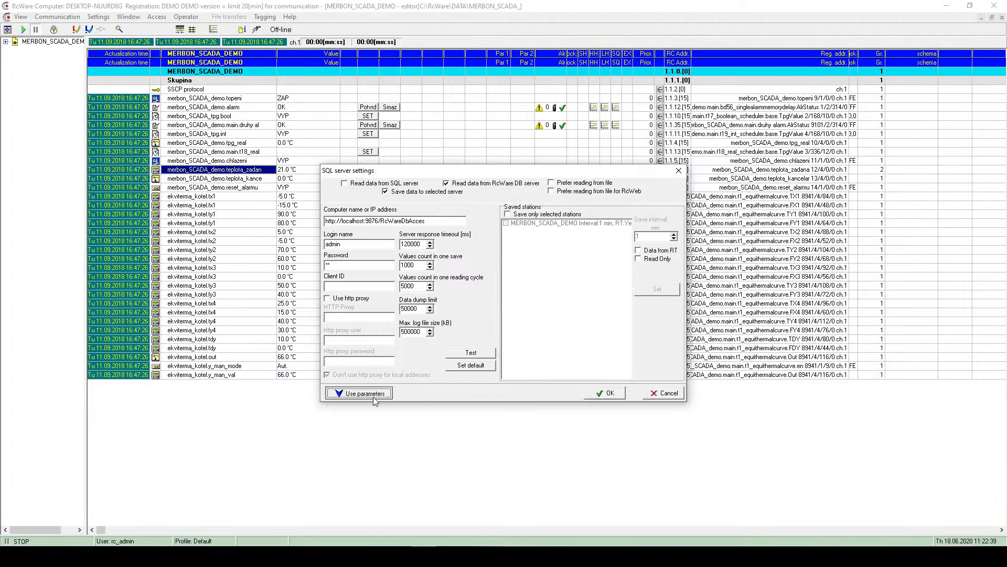
# Confirm the SQL server settings, then export only the MERBON_SCADA_DEMO station via Export to Scada2
pyautogui.click(608, 392)
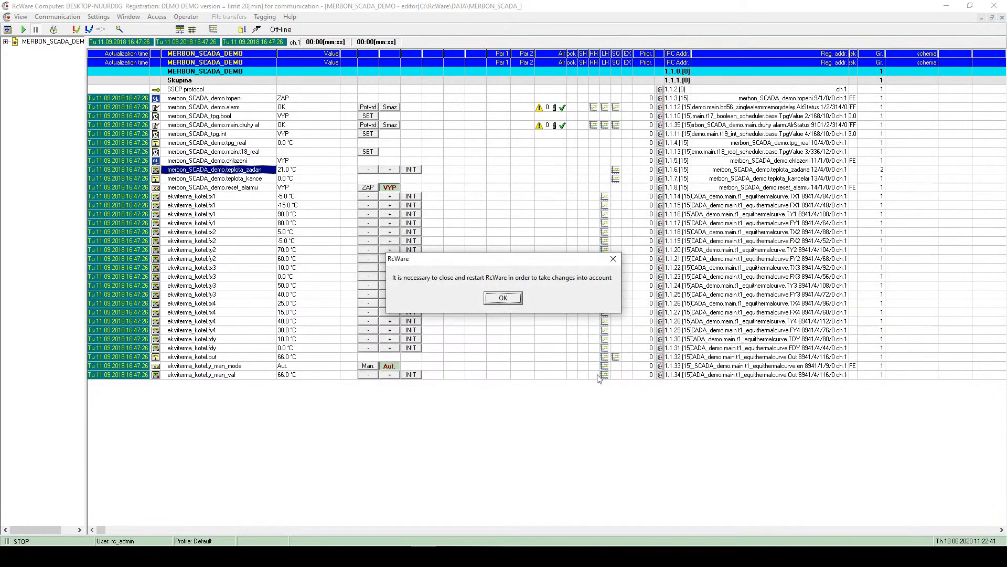
pyautogui.click(511, 302)
pyautogui.click(98, 17)
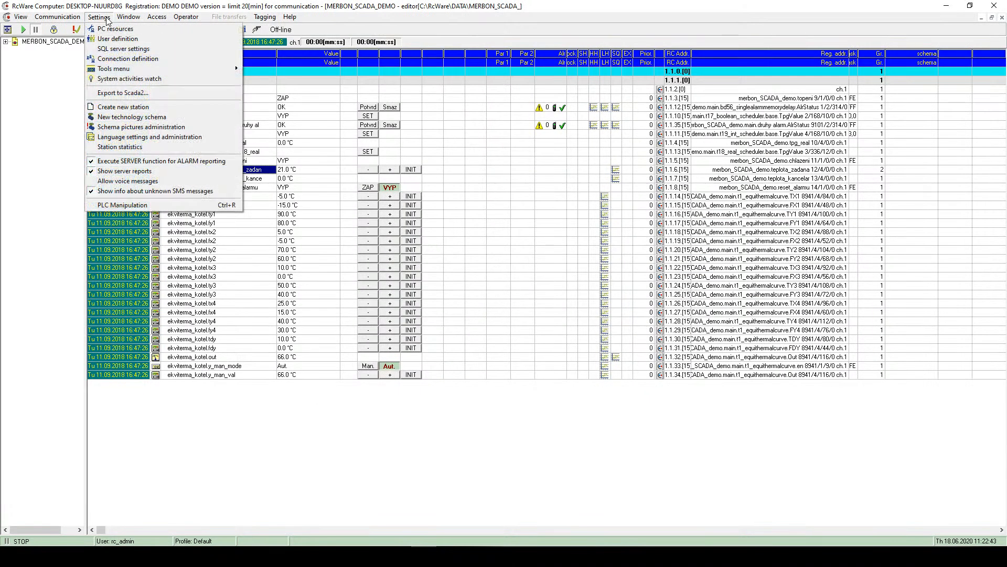
pyautogui.click(123, 93)
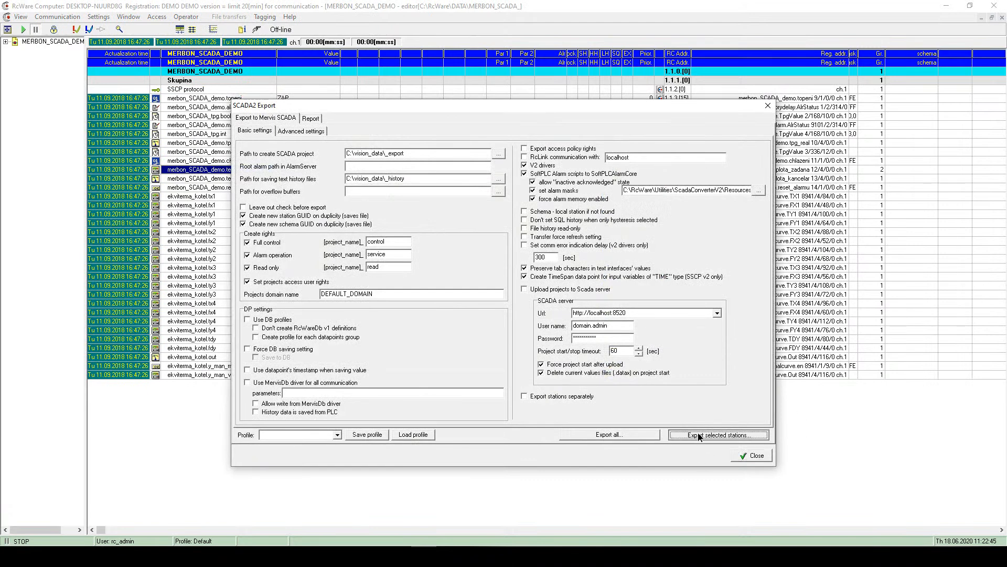
pyautogui.click(699, 435)
pyautogui.click(441, 237)
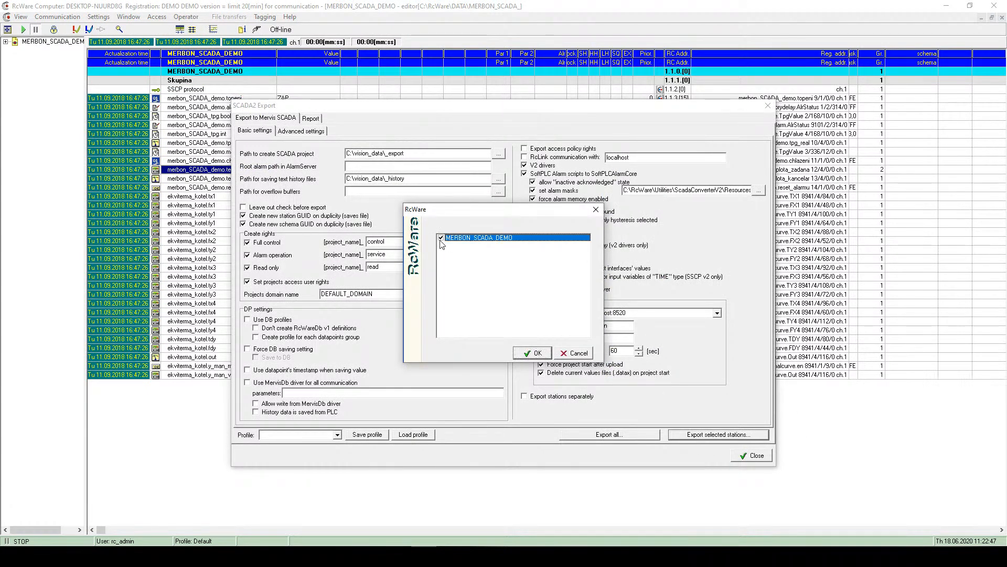
pyautogui.click(522, 353)
pyautogui.click(493, 302)
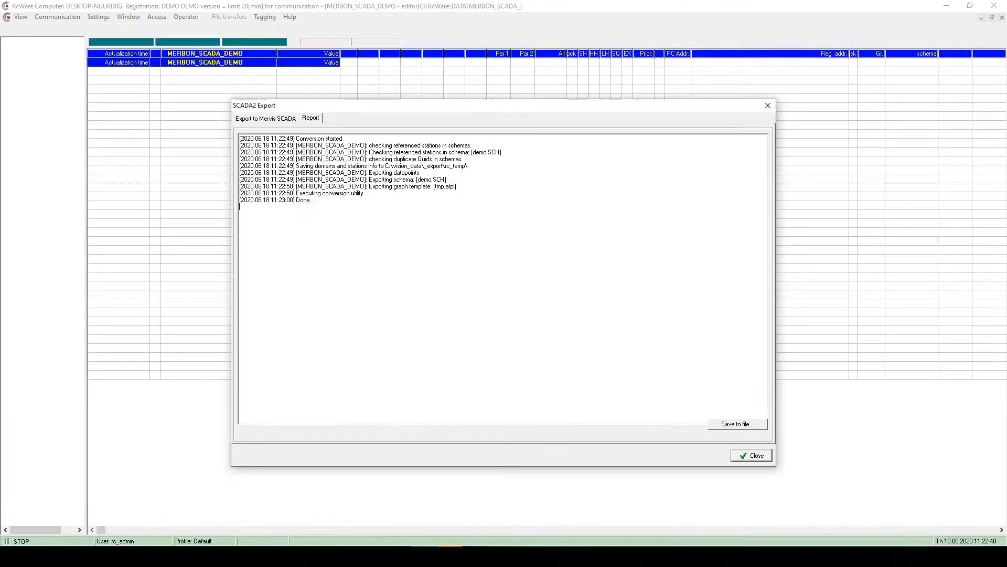
pyautogui.click(517, 301)
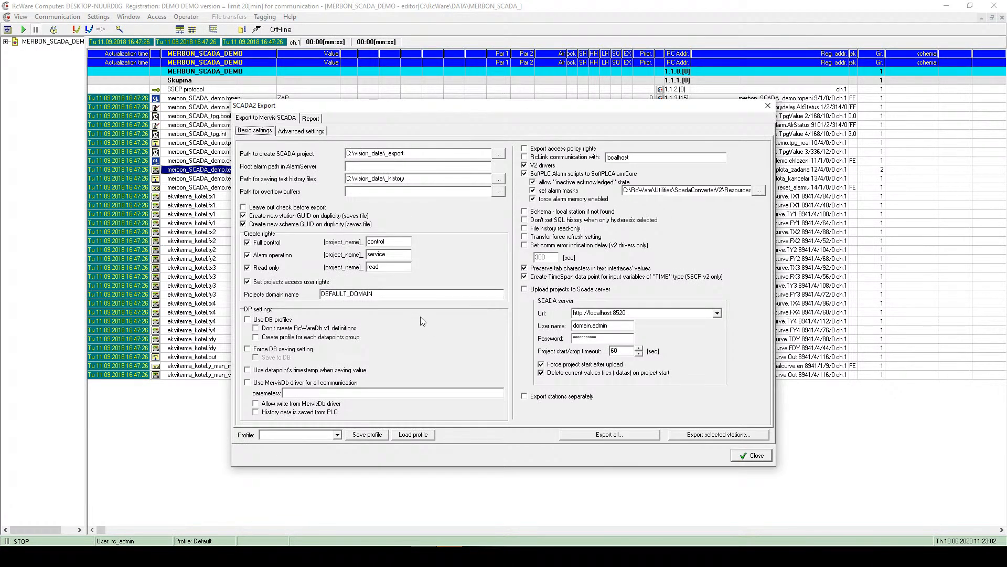
# Go to C:\vision_data\_export\scada and select the exported cfg and projects folders
pyautogui.click(219, 556)
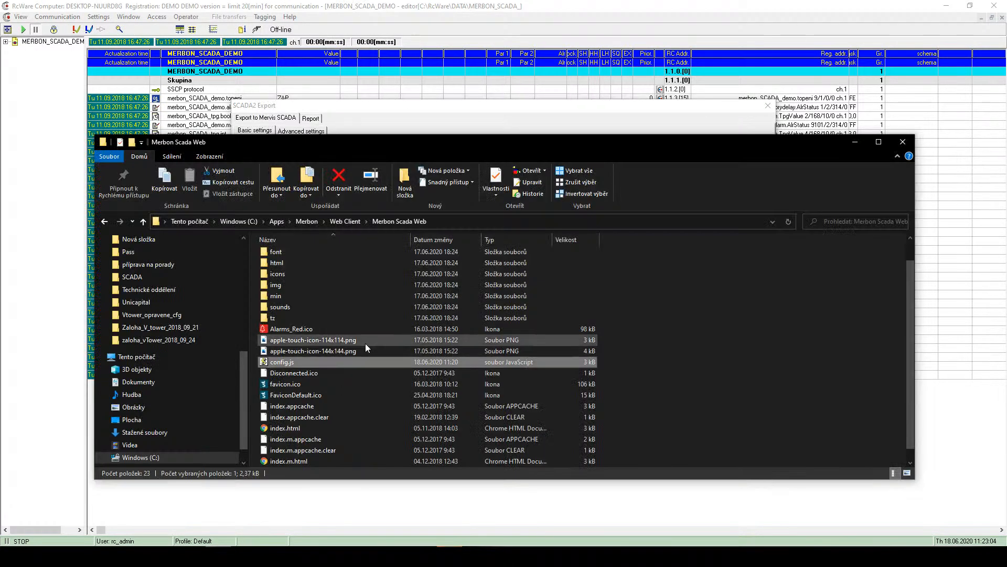
pyautogui.click(333, 222)
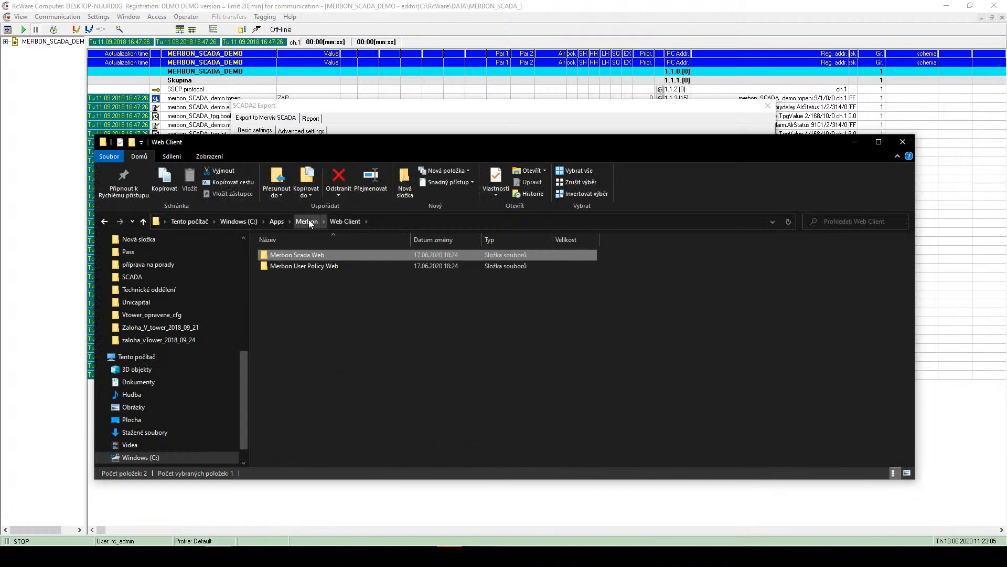
pyautogui.click(243, 221)
pyautogui.scroll(-5, 296, 420)
pyautogui.doubleClick(295, 427)
pyautogui.click(287, 257)
pyautogui.doubleClick(287, 256)
pyautogui.doubleClick(291, 266)
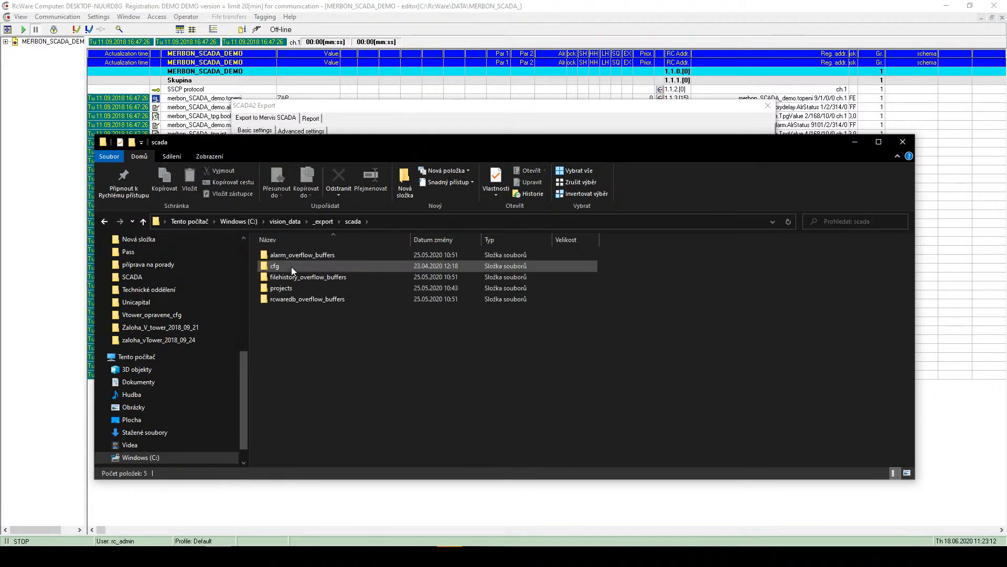
pyautogui.keyDown('ctrl'); pyautogui.click(308, 288); pyautogui.keyUp('ctrl')
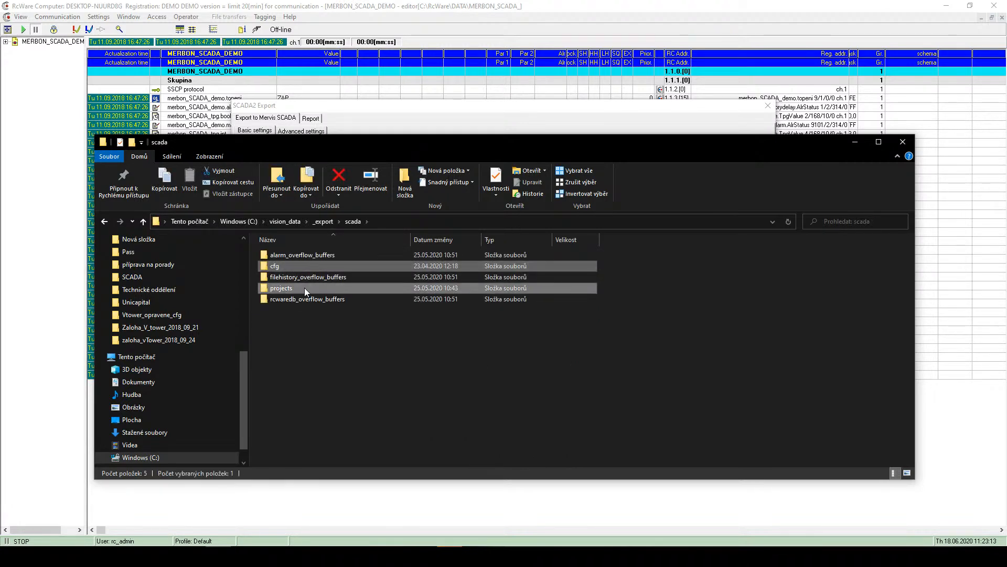
# Delete the old cfg and projects folders in C:\vision_data\scada
pyautogui.click(287, 222)
pyautogui.doubleClick(269, 288)
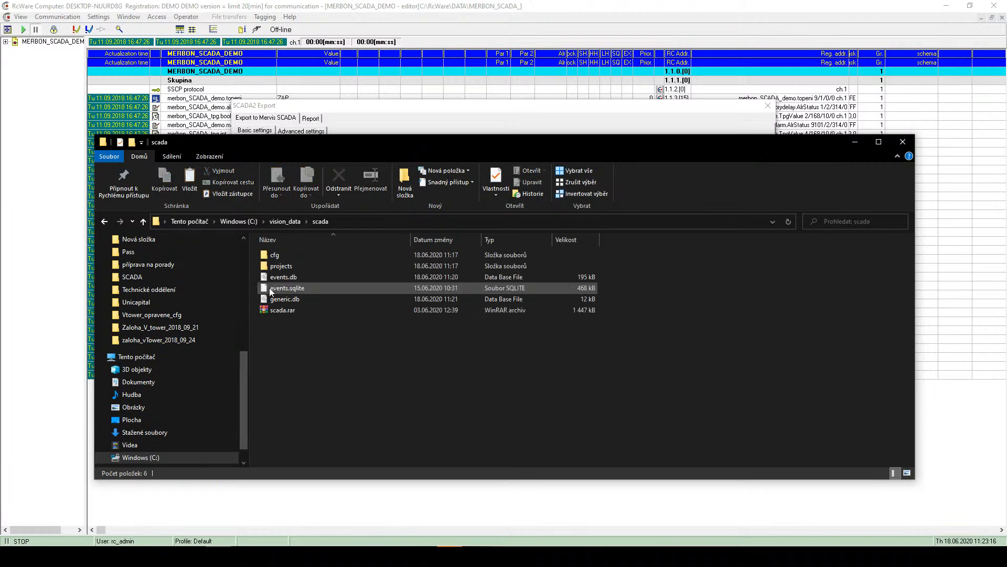
pyautogui.click(275, 269)
pyautogui.moveTo(641, 250); pyautogui.dragTo(594, 274)
pyautogui.press('Delete')
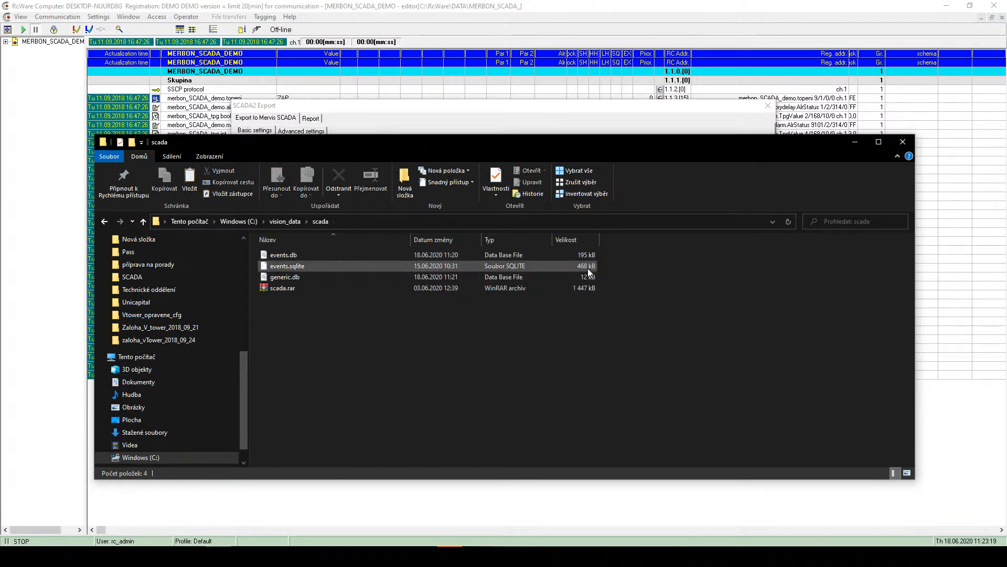
# Stop the Merbon SCADA service and delete the remaining projects folder
pyautogui.click(321, 556)
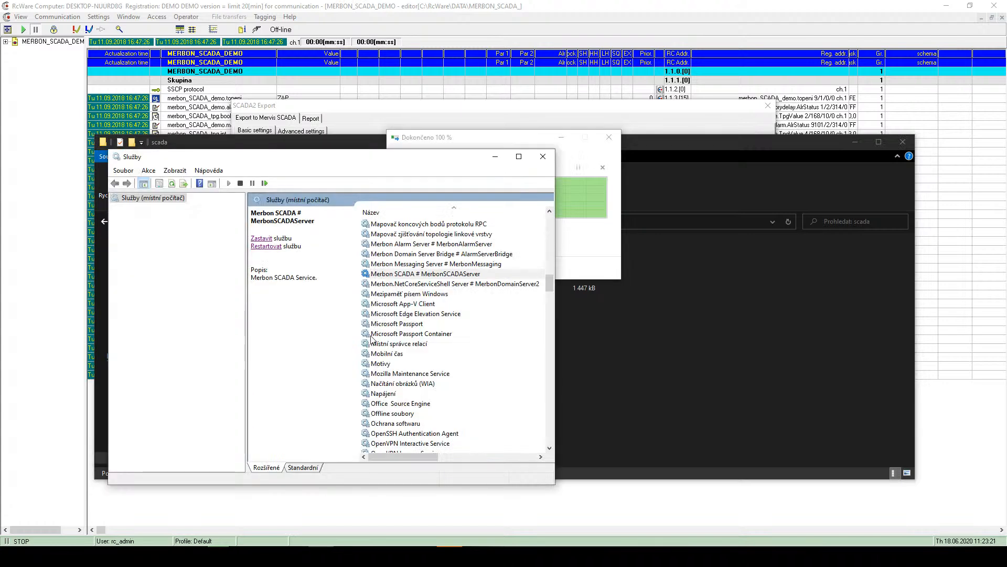
pyautogui.click(263, 237)
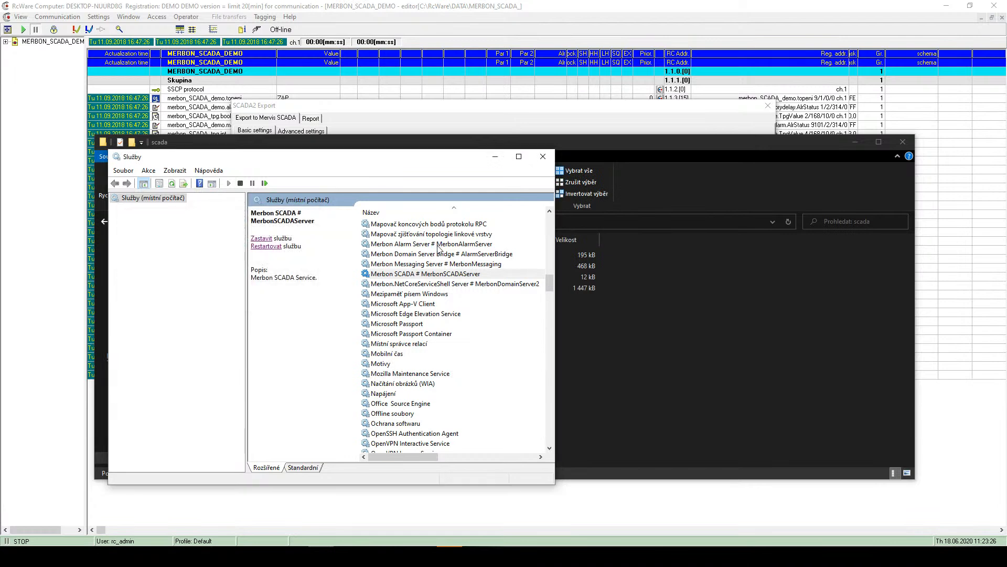
pyautogui.click(589, 320)
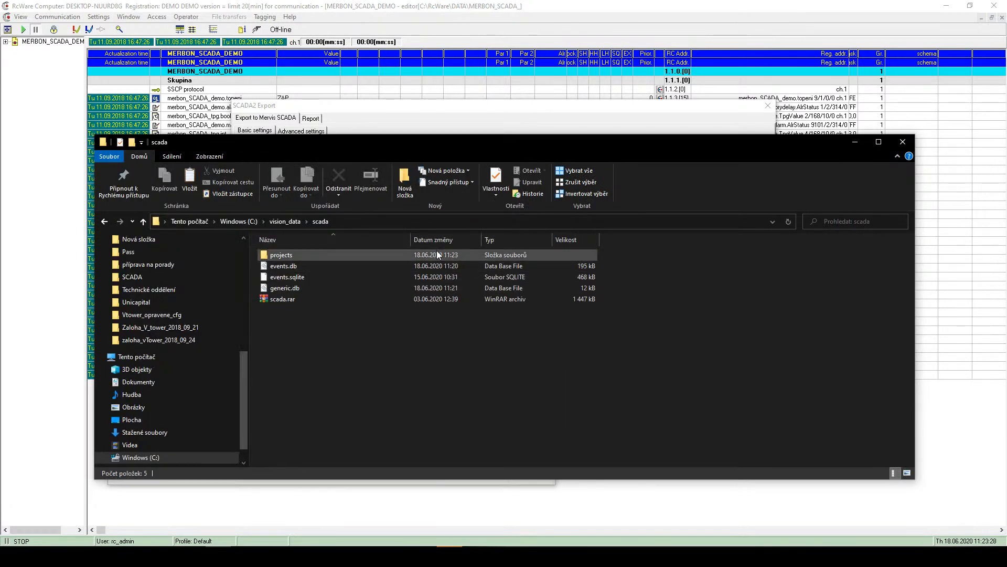
pyautogui.click(454, 254)
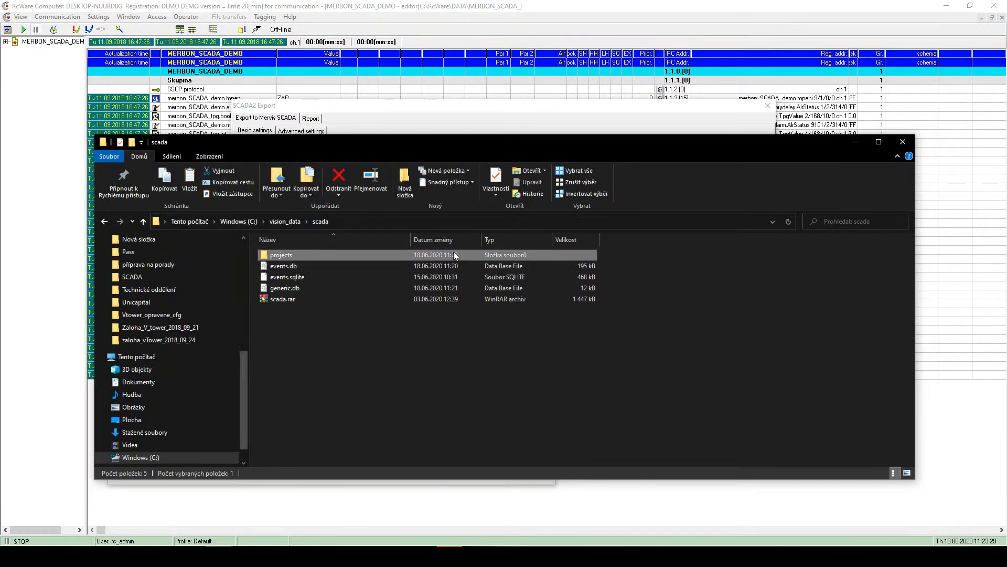
pyautogui.press('Delete')
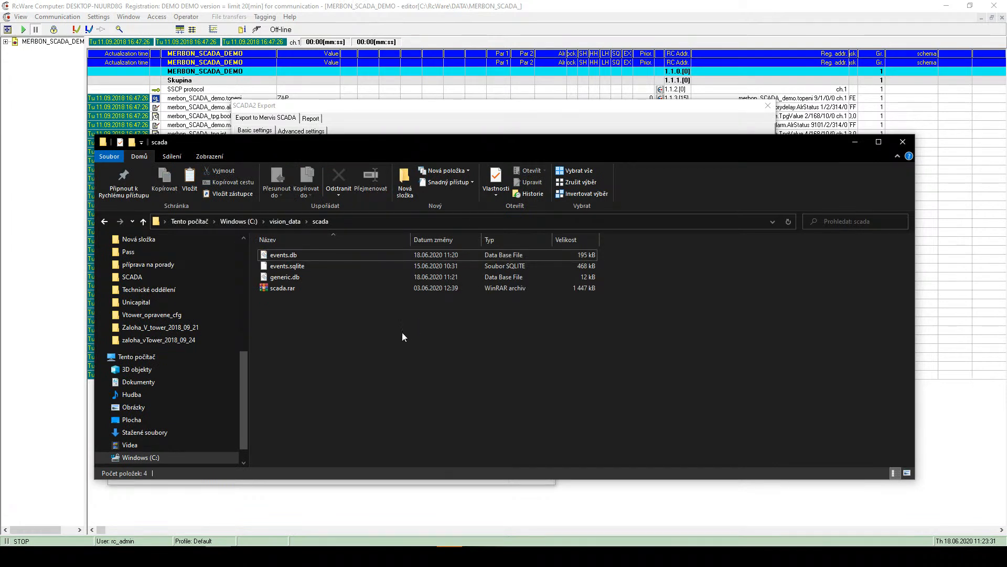
# Paste the fresh cfg and projects folders and start the Merbon SCADA service again
pyautogui.hotkey('ctrl', 'v')
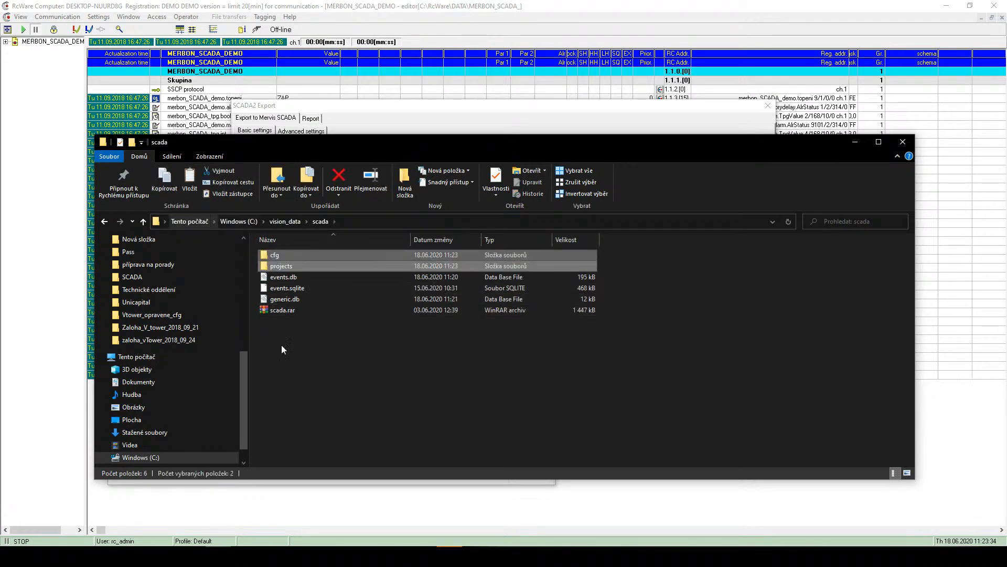
pyautogui.hotkey('alt', 'Tab')
pyautogui.click(255, 239)
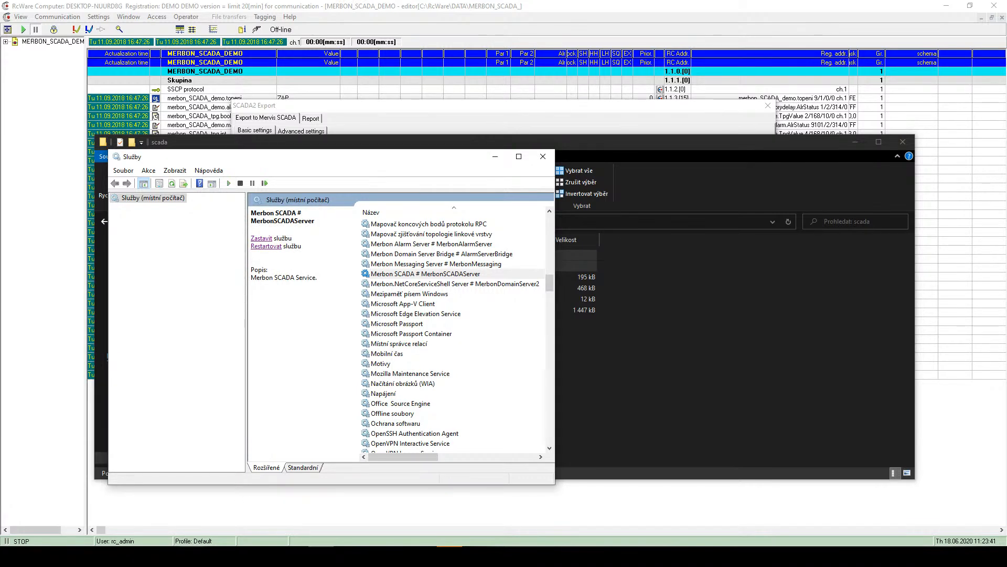
pyautogui.moveTo(321, 556)
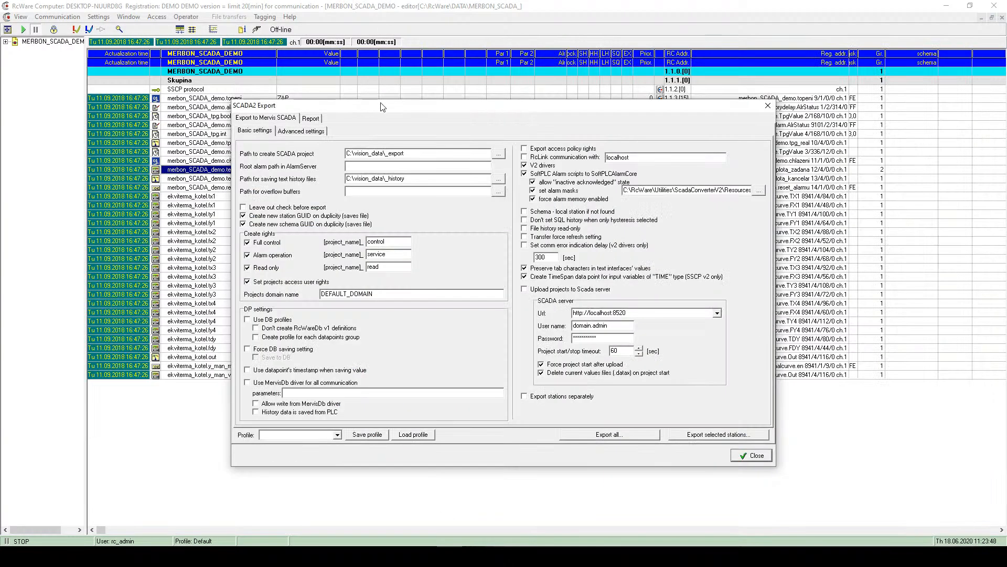
# Close the SCADA2 Export settings and reopen RcWare's SQL server settings
pyautogui.click(372, 87)
pyautogui.click(768, 106)
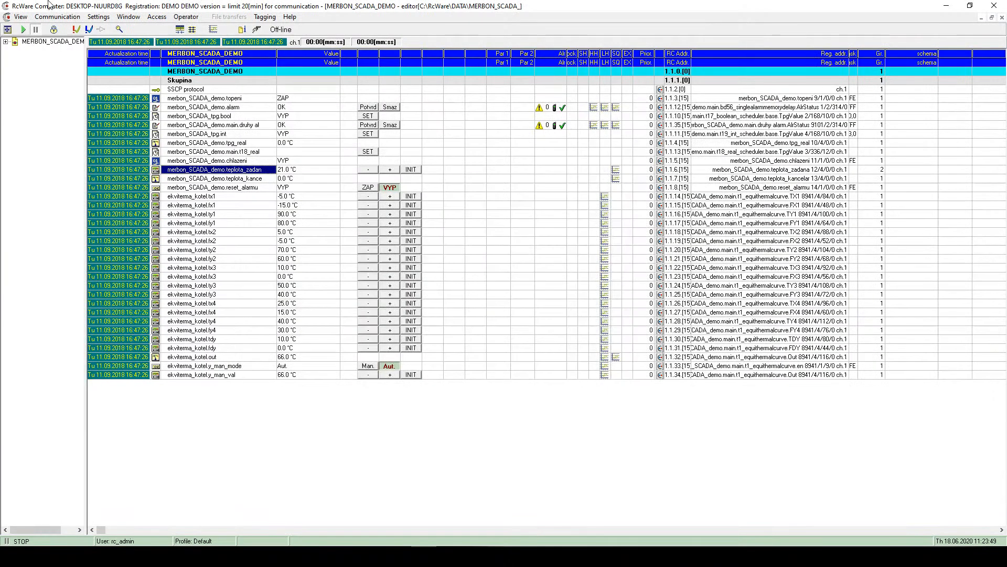
pyautogui.click(99, 13)
pyautogui.click(120, 51)
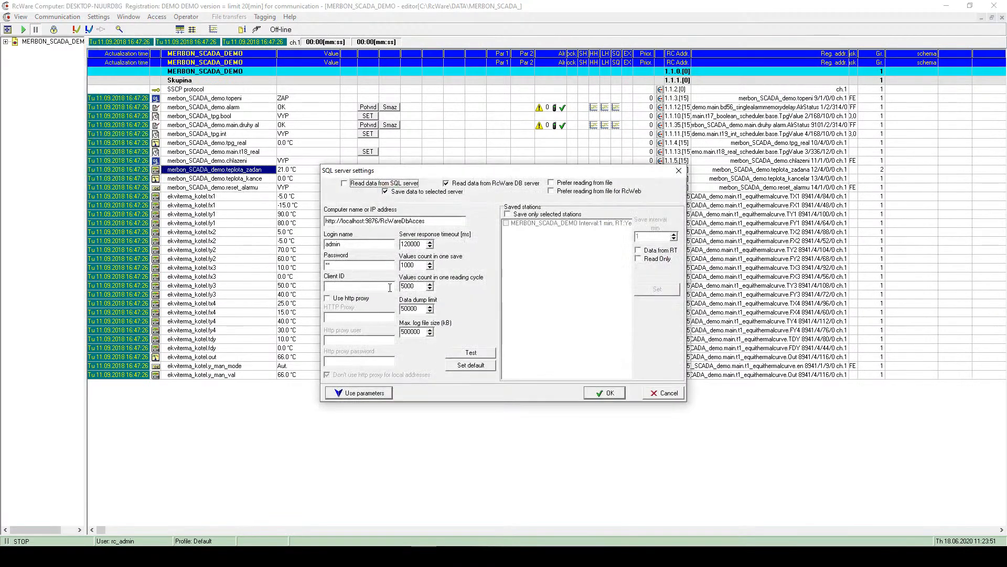
# Check the SQL server settings against the manual's table, then close the manual
pyautogui.hotkey('alt', 'Tab')
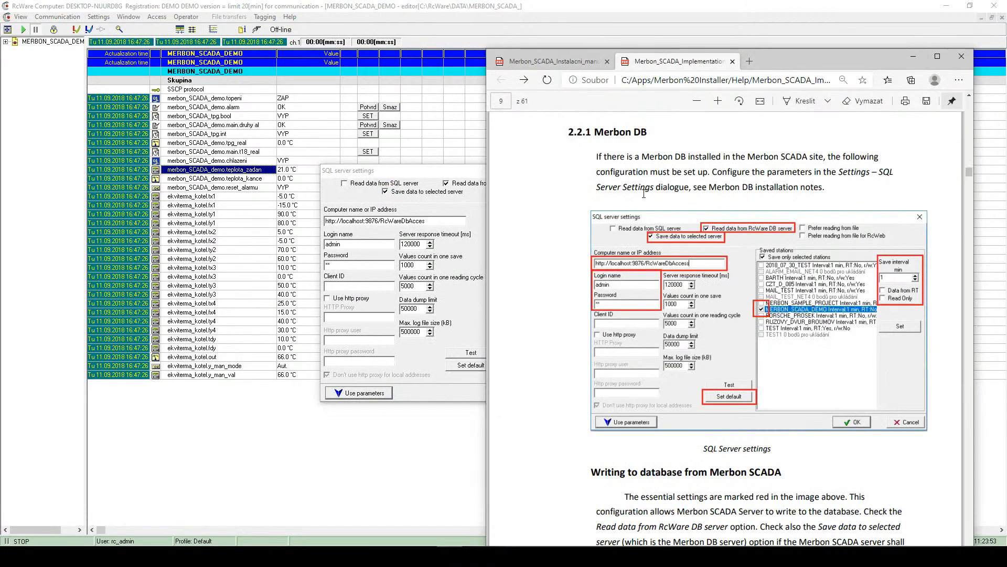
pyautogui.moveTo(806, 59); pyautogui.dragTo(813, 95)
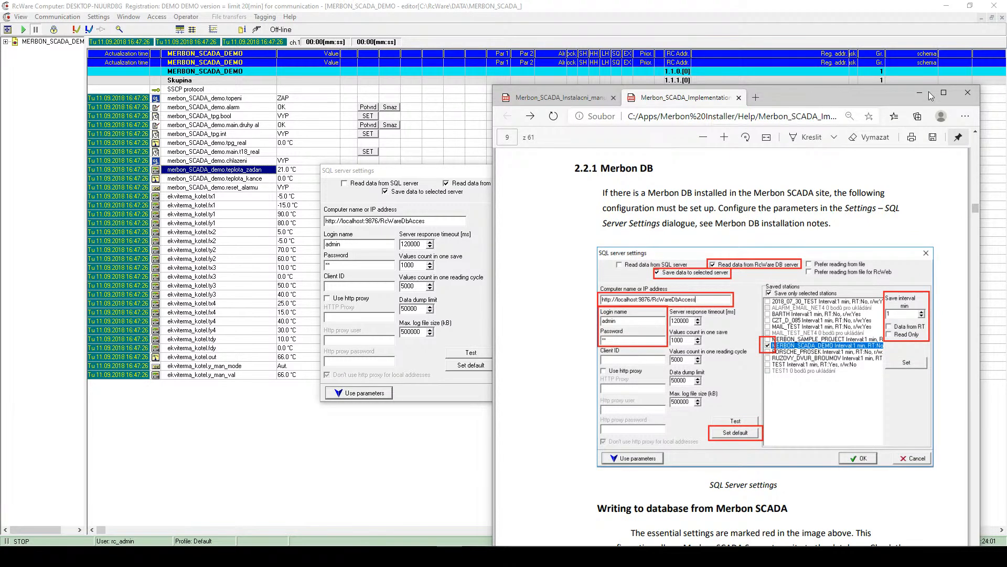
pyautogui.click(968, 92)
pyautogui.moveTo(233, 516)
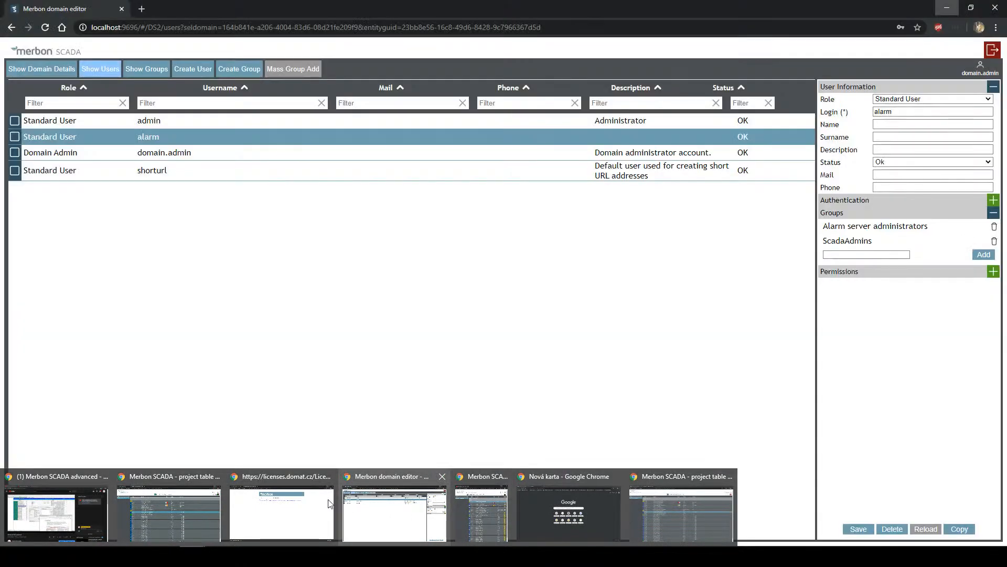
# Close the licenses browser window
pyautogui.click(288, 501)
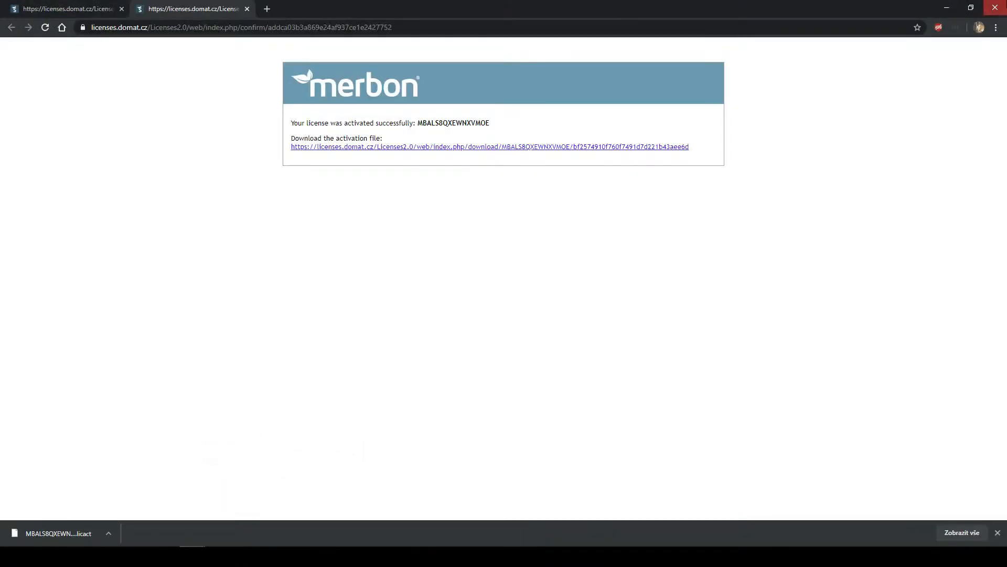
pyautogui.click(995, 8)
pyautogui.moveTo(193, 556)
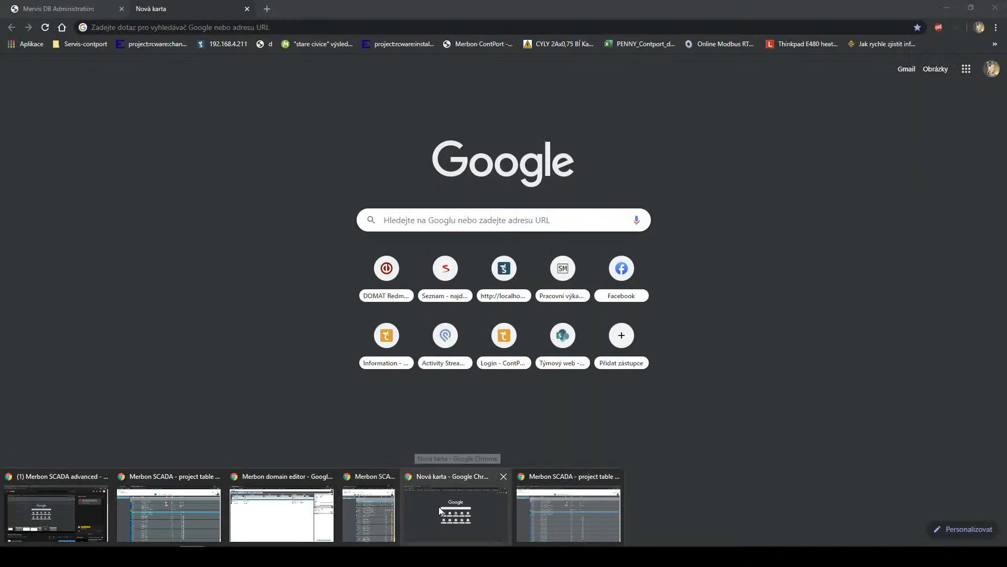
# Refresh the Mervis DB Administration Variables list, then move to the blank new tab
pyautogui.click(454, 508)
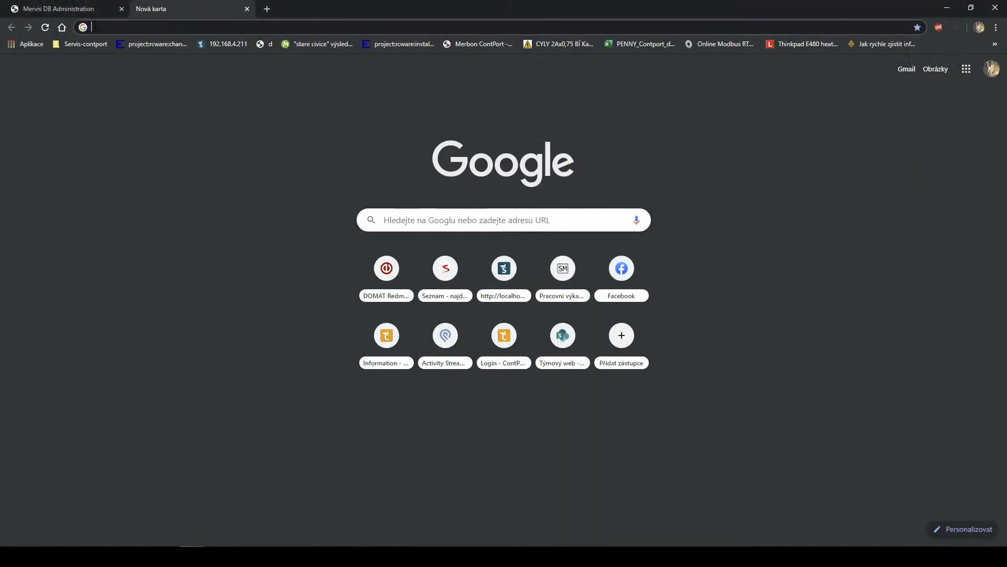
pyautogui.hotkey('ctrl', 'shift', 'Tab')
pyautogui.click(269, 103)
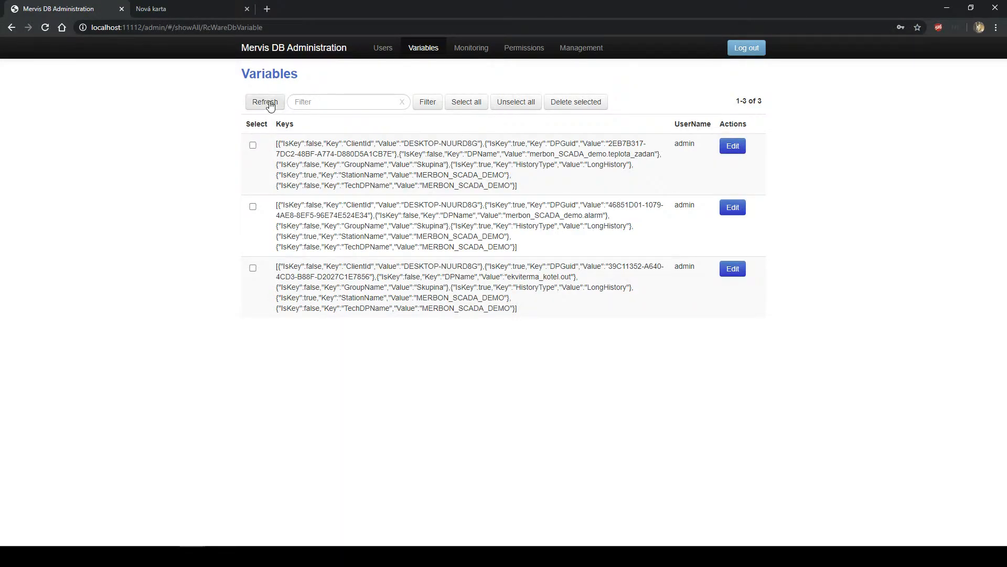
pyautogui.tripleClick(269, 103)
pyautogui.tripleClick(271, 105)
pyautogui.click(168, 10)
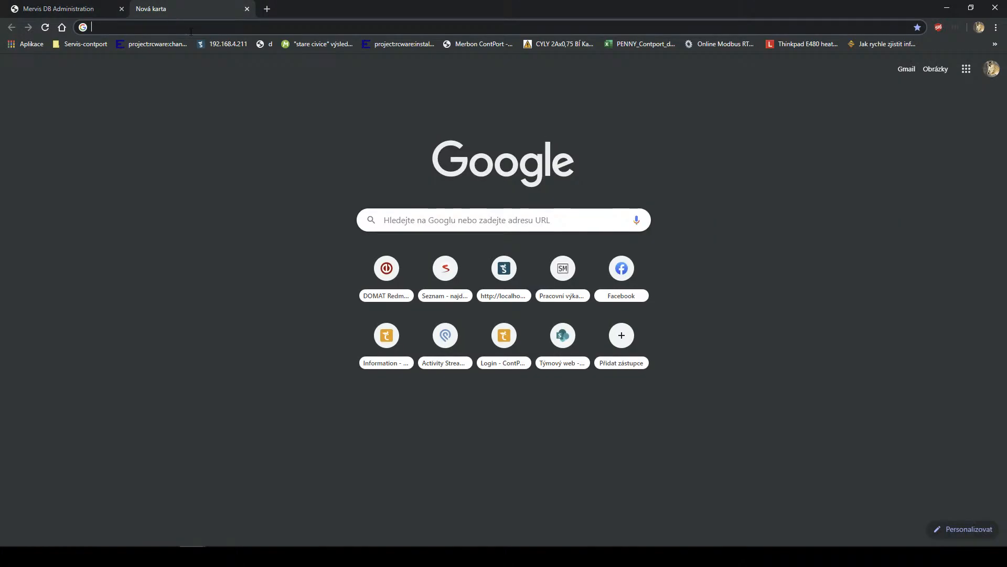
# Open Merbon SCADA at localhost, log in and dismiss the alarm notification
pyautogui.write('localhost')
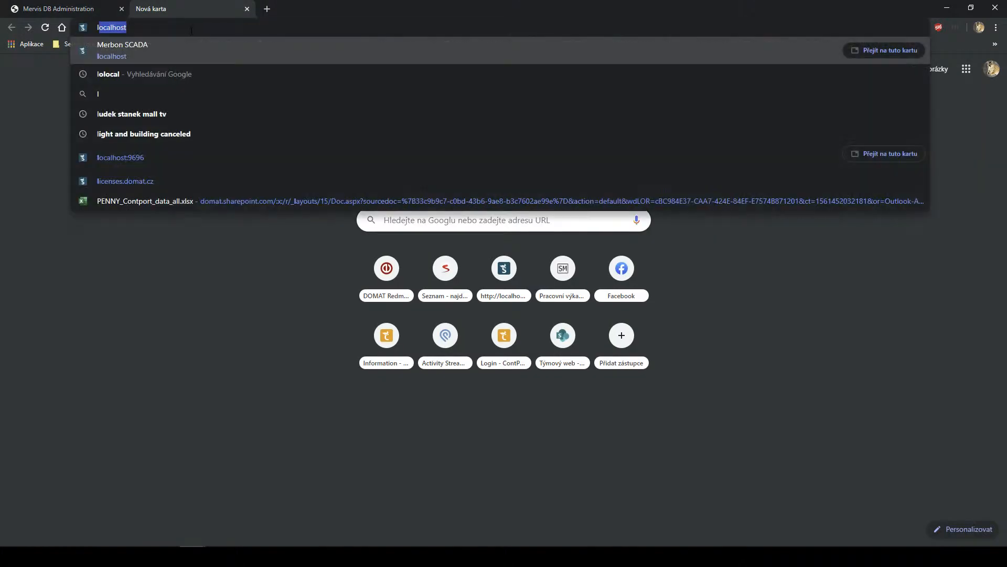
pyautogui.press('Return')
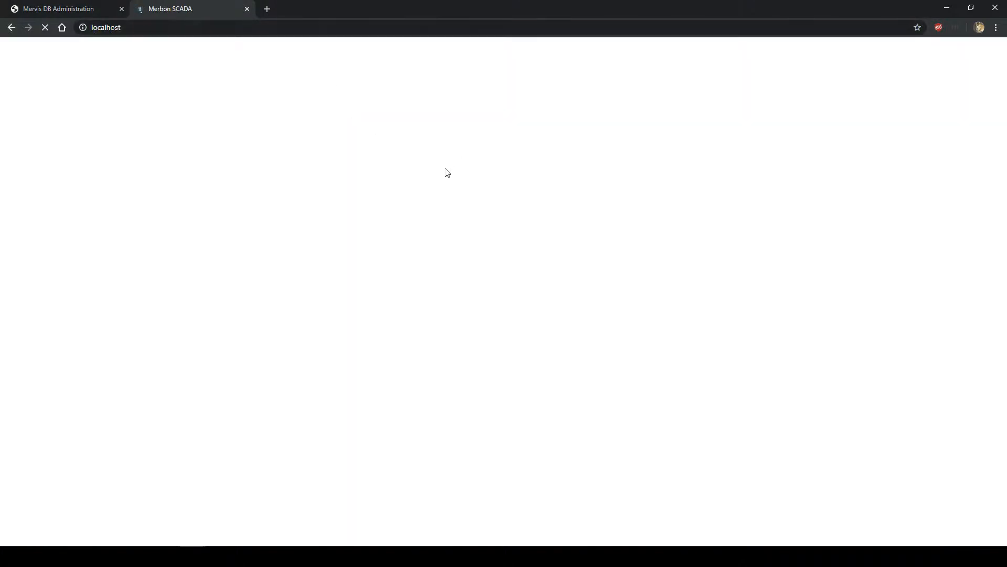
pyautogui.click(511, 372)
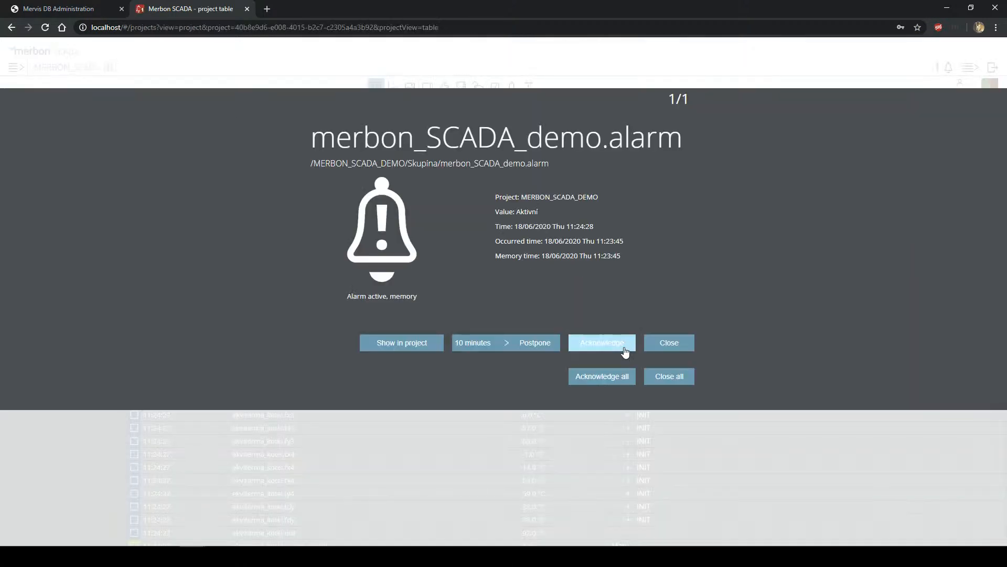
pyautogui.click(662, 375)
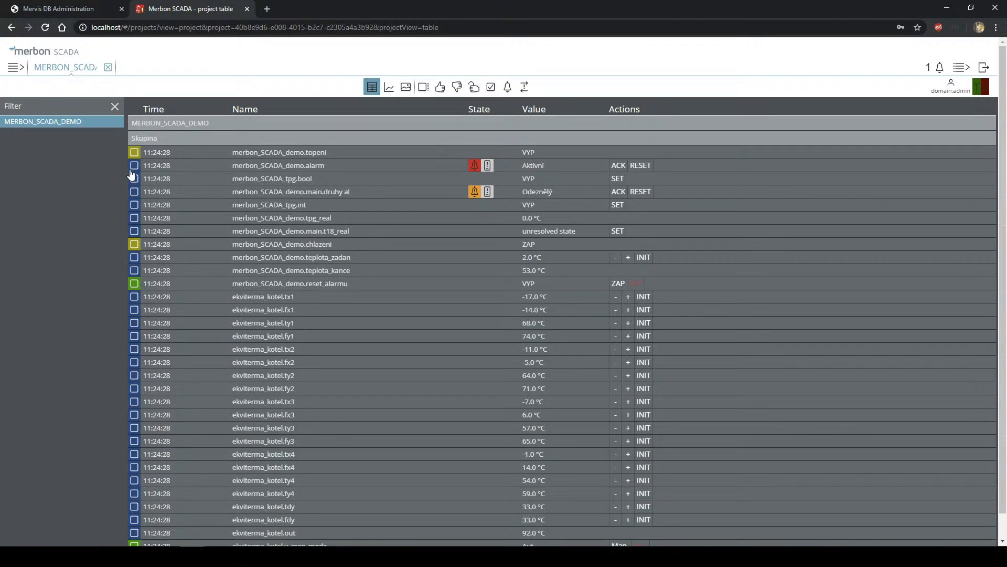
# View the still-empty teplota_zadan history graph, then return to RcWare's SQL server settings
pyautogui.click(135, 257)
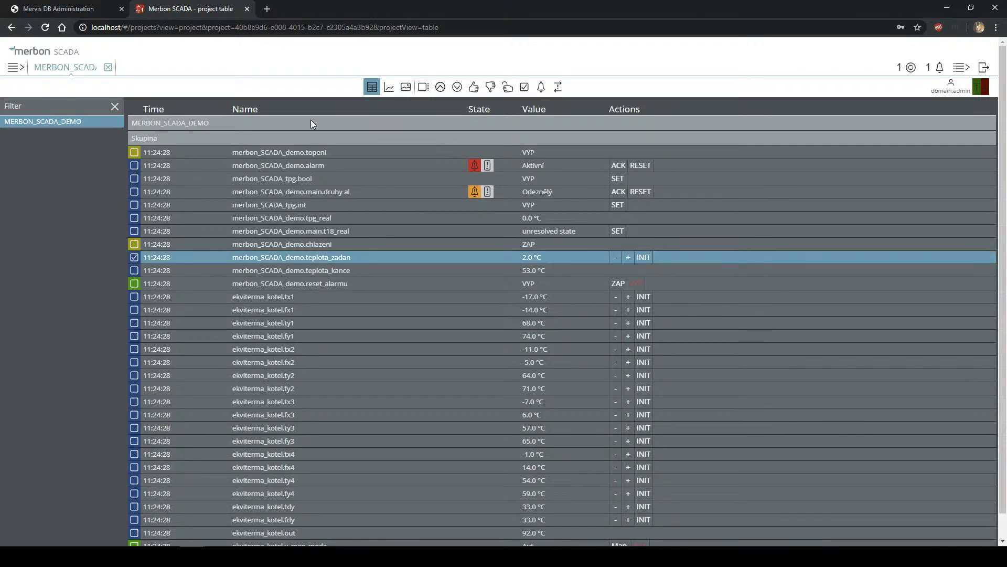
pyautogui.click(389, 87)
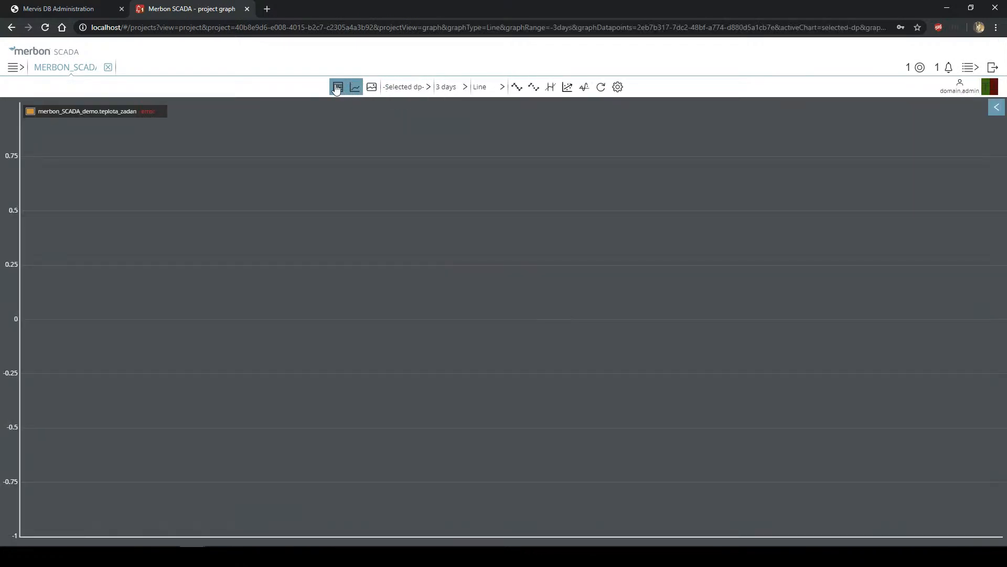
pyautogui.click(337, 87)
pyautogui.click(424, 556)
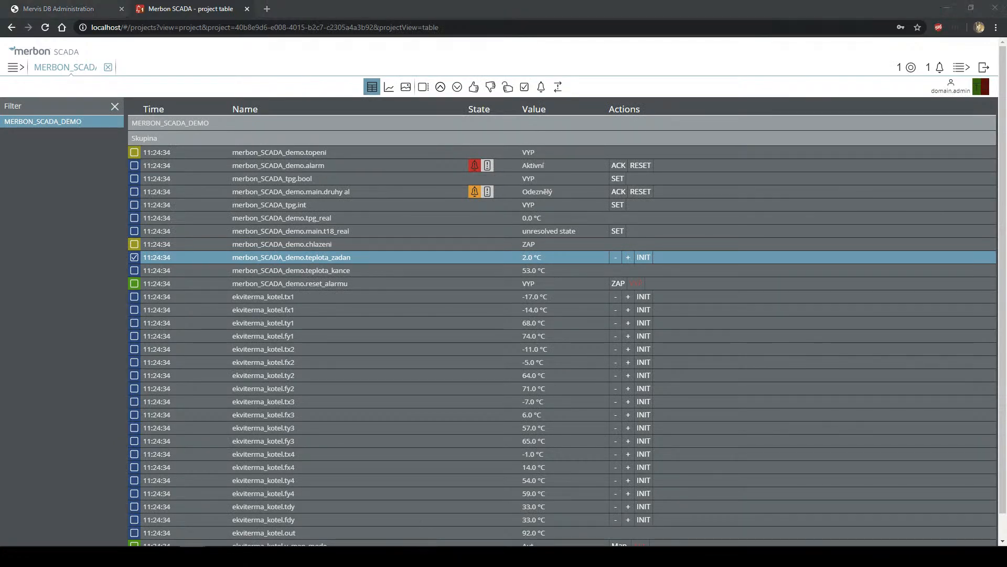
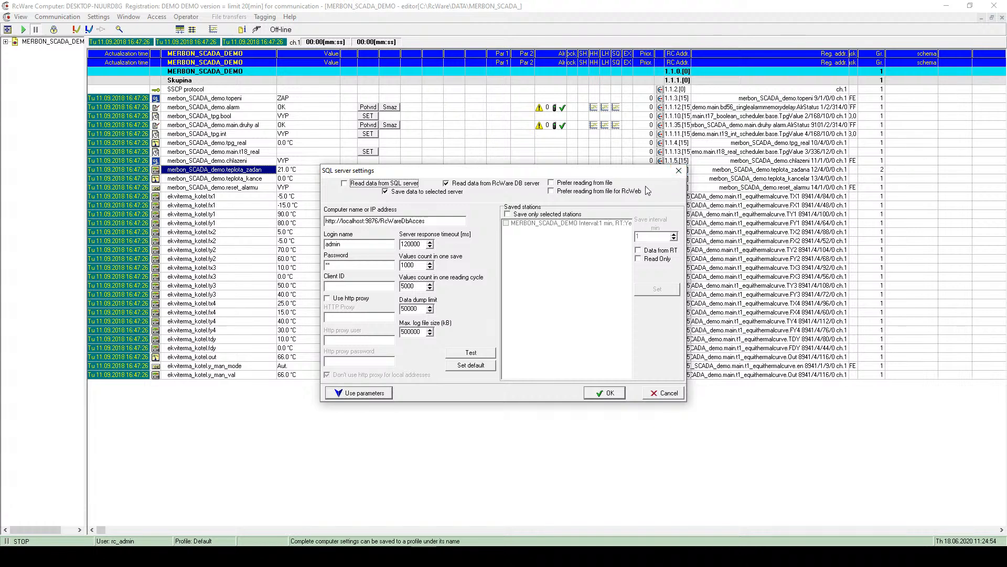
# Revisit RcWare's SQL server address settings, then bring up the Merbon SCADA project table
pyautogui.click(332, 219)
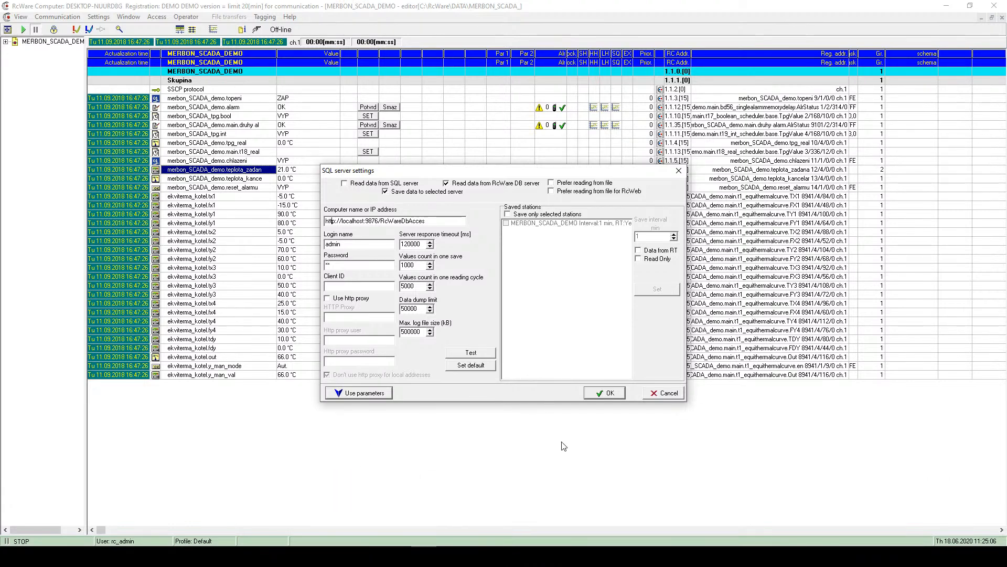
pyautogui.click(193, 556)
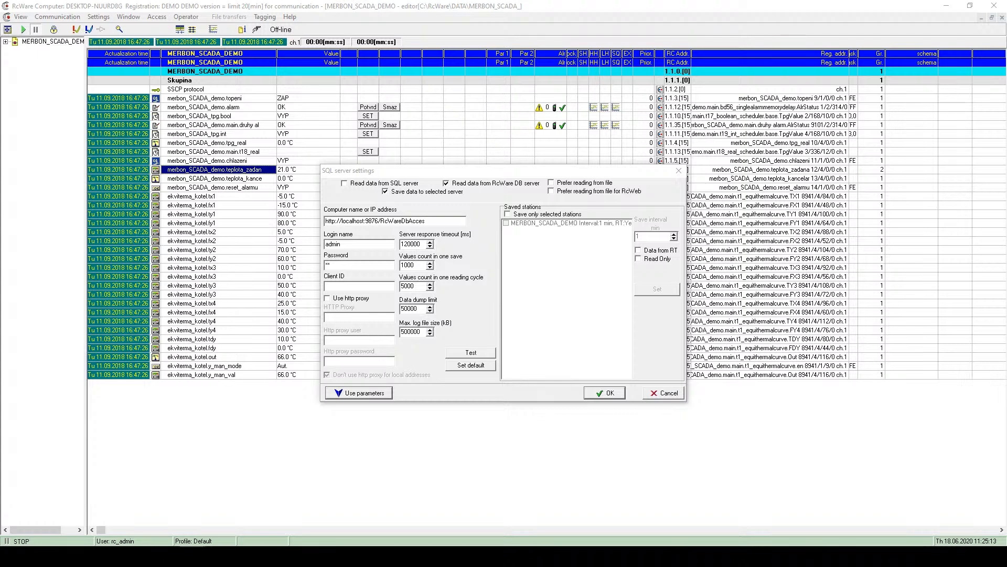
pyautogui.click(451, 220)
pyautogui.click(192, 556)
pyautogui.moveTo(267, 504)
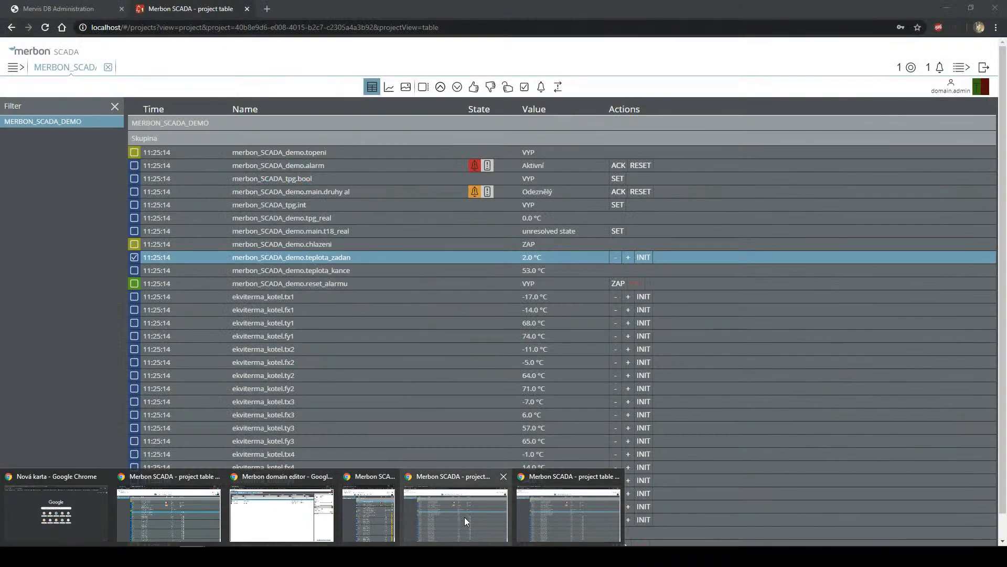
pyautogui.click(459, 510)
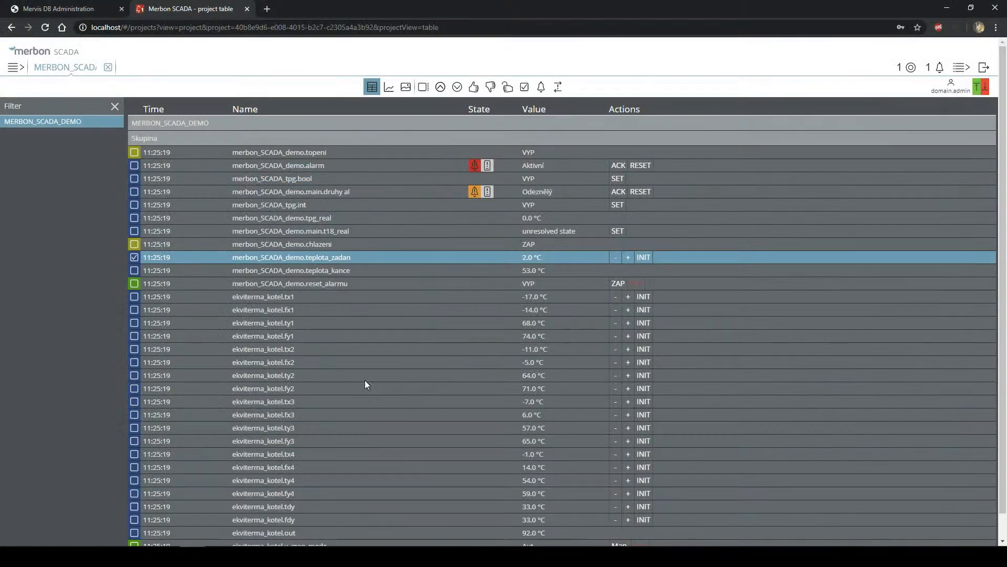
# Reload the Mervis DB Administration Variables list, briefly checking the Users page
pyautogui.click(18, 5)
pyautogui.click(282, 103)
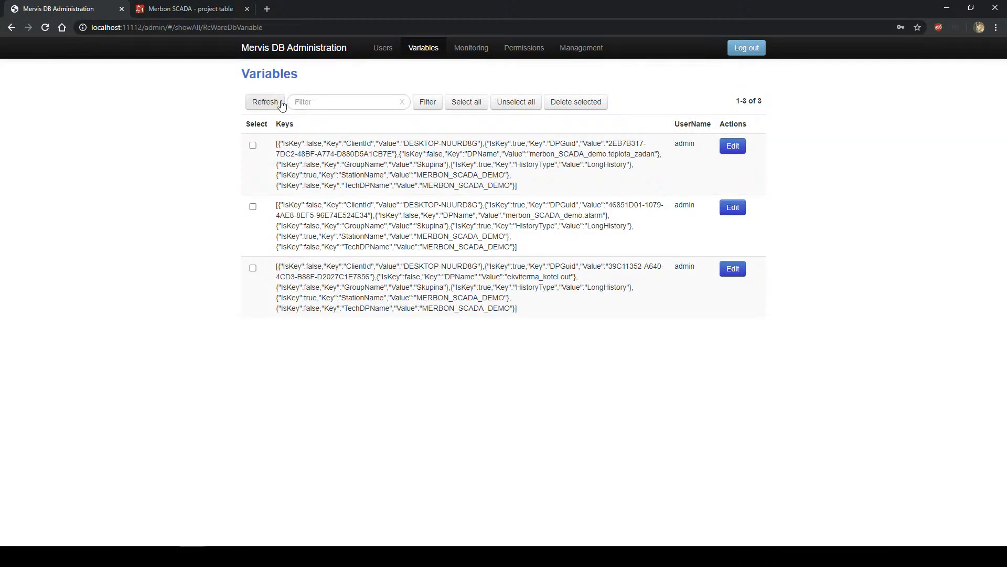
pyautogui.doubleClick(266, 103)
pyautogui.click(380, 49)
pyautogui.click(425, 51)
pyautogui.moveTo(278, 103); pyautogui.dragTo(267, 113)
# Check the IDE History log against the project table, then return to the three logged variables
pyautogui.click(178, 8)
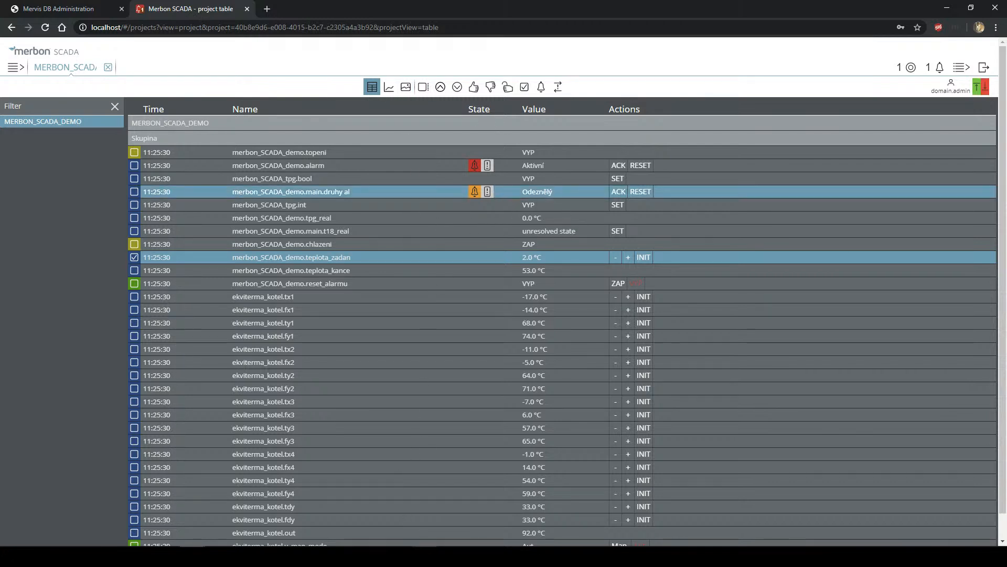
pyautogui.moveTo(452, 556)
pyautogui.click(460, 538)
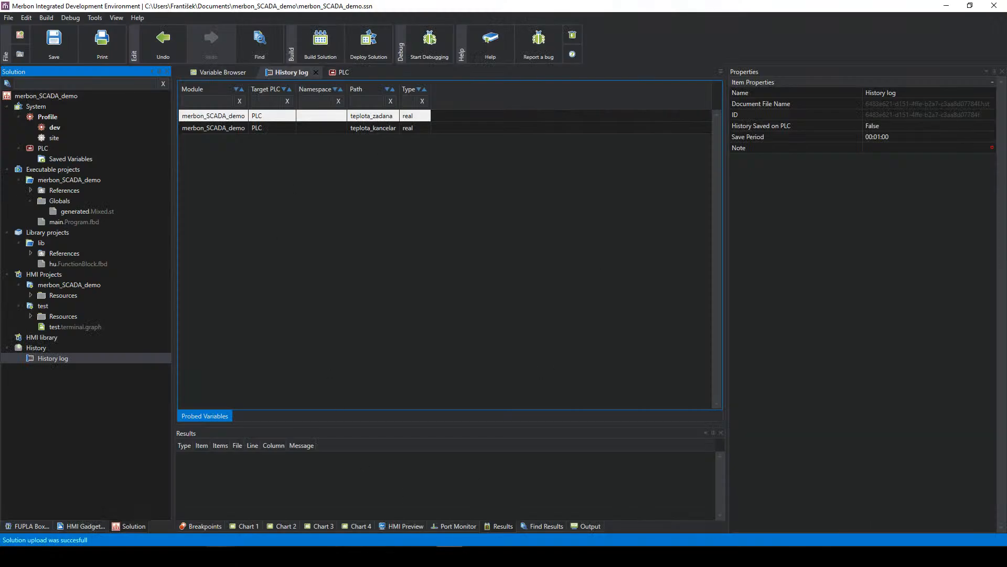
pyautogui.moveTo(186, 556)
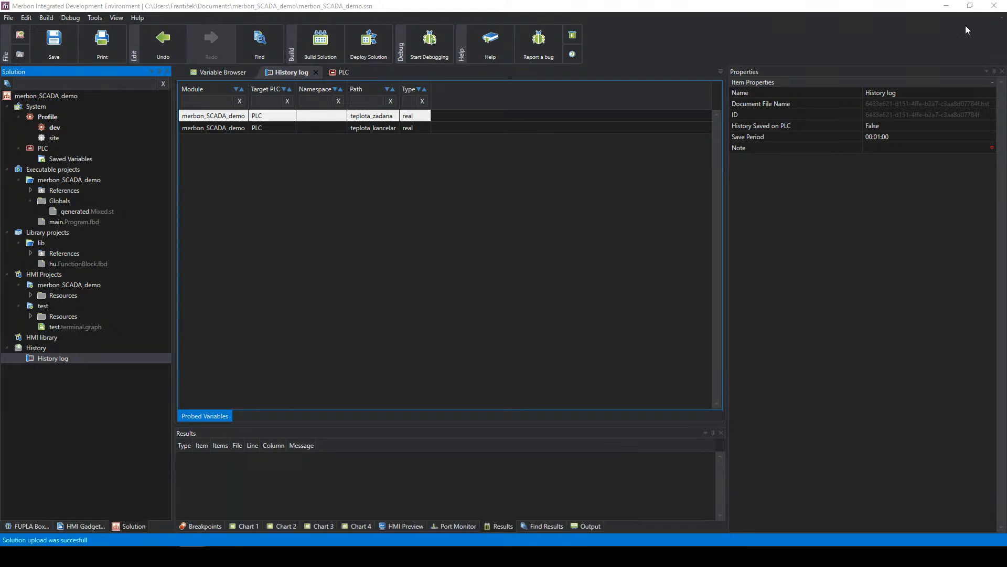
pyautogui.click(946, 5)
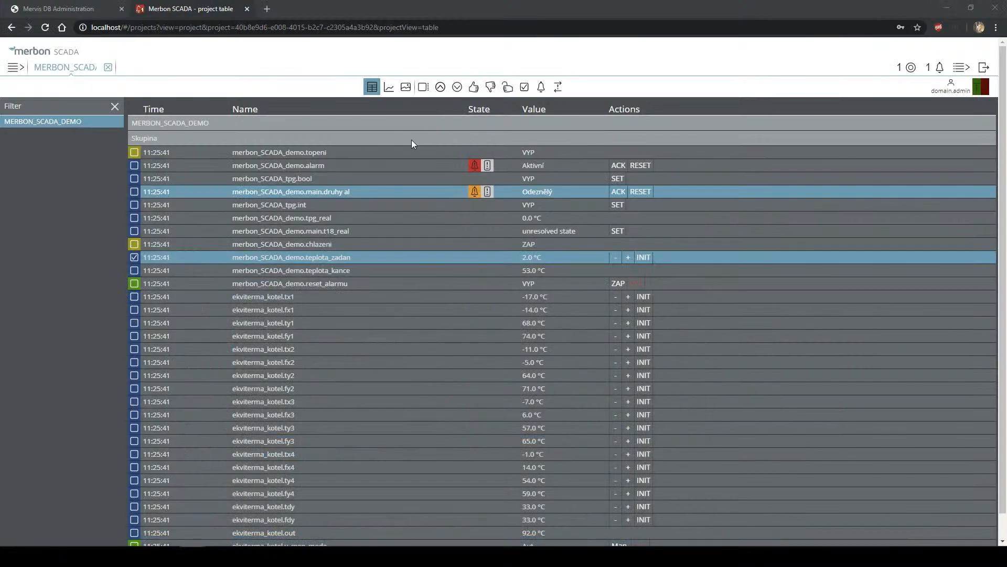
pyautogui.click(63, 9)
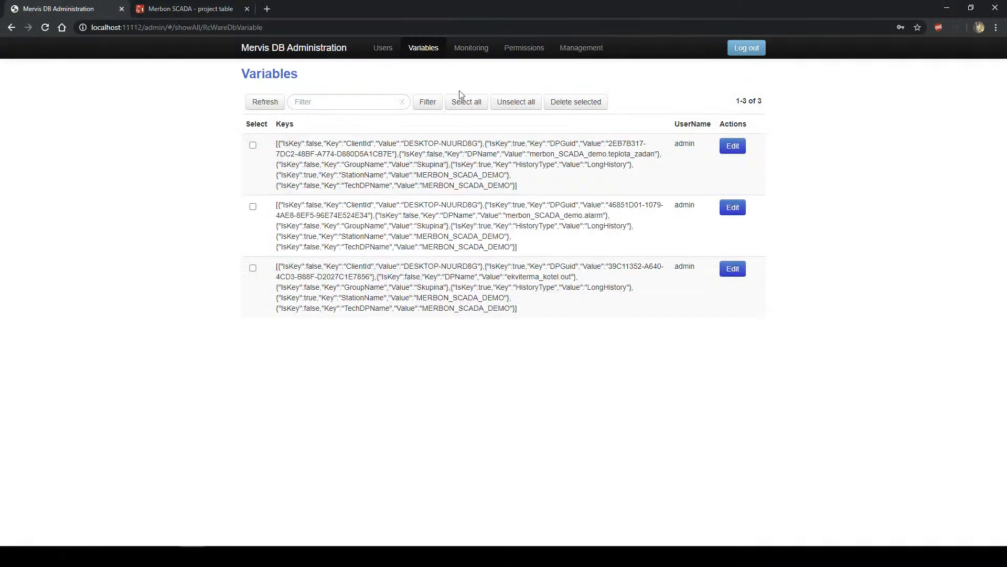
# Open teplota_zadan's record and view its stored history graph with points shown
pyautogui.click(272, 104)
pyautogui.click(733, 147)
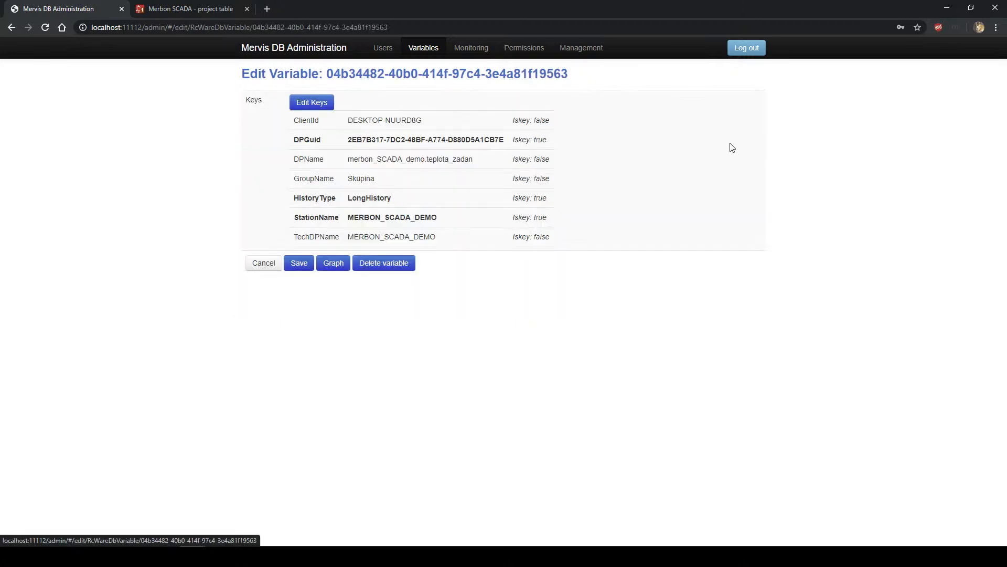
pyautogui.click(339, 265)
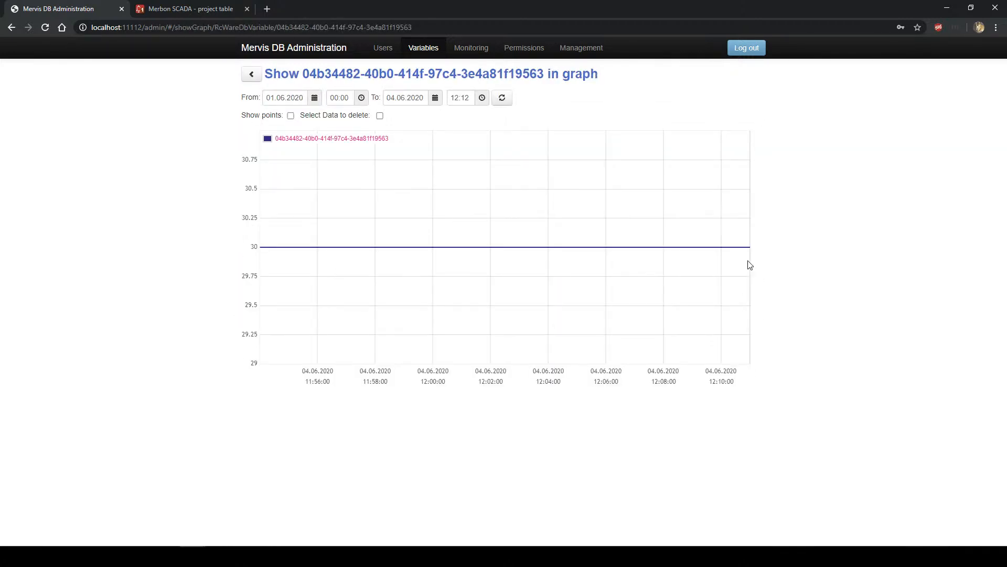
pyautogui.click(291, 115)
pyautogui.click(503, 99)
# Reload the Variables list, glance at the SCADA project table, and bring RcWare back up
pyautogui.click(290, 56)
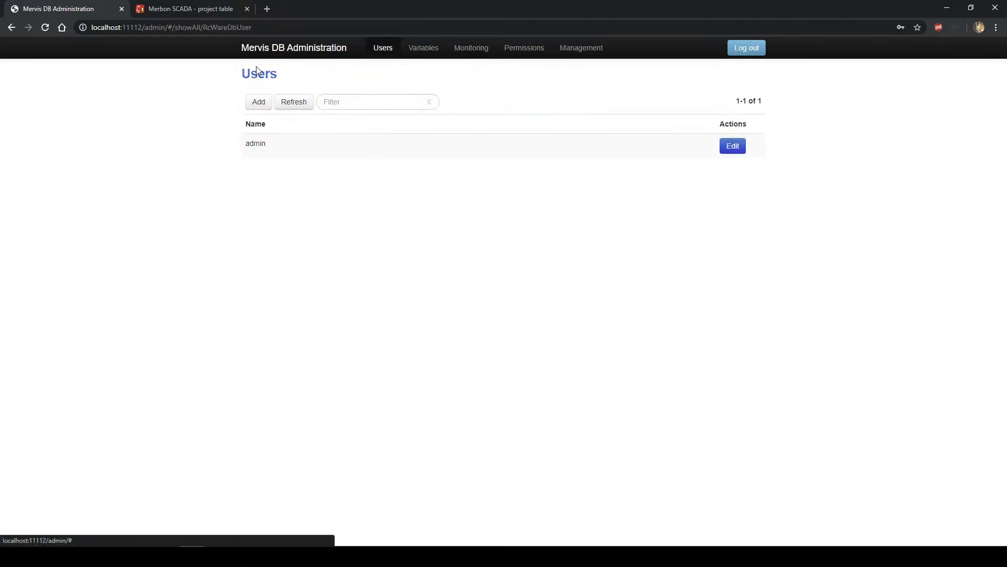
pyautogui.click(422, 51)
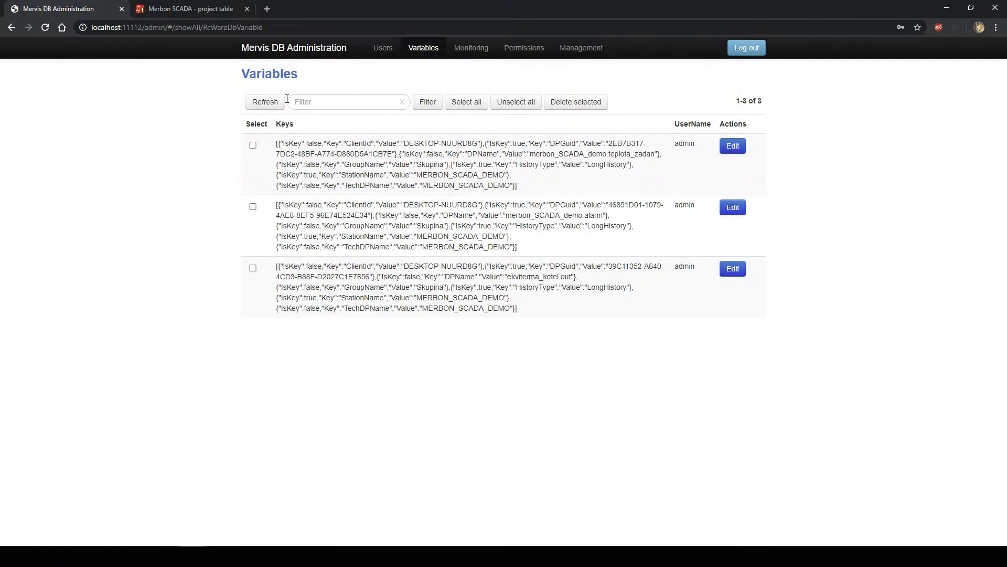
pyautogui.doubleClick(265, 102)
pyautogui.moveTo(373, 49); pyautogui.dragTo(383, 52)
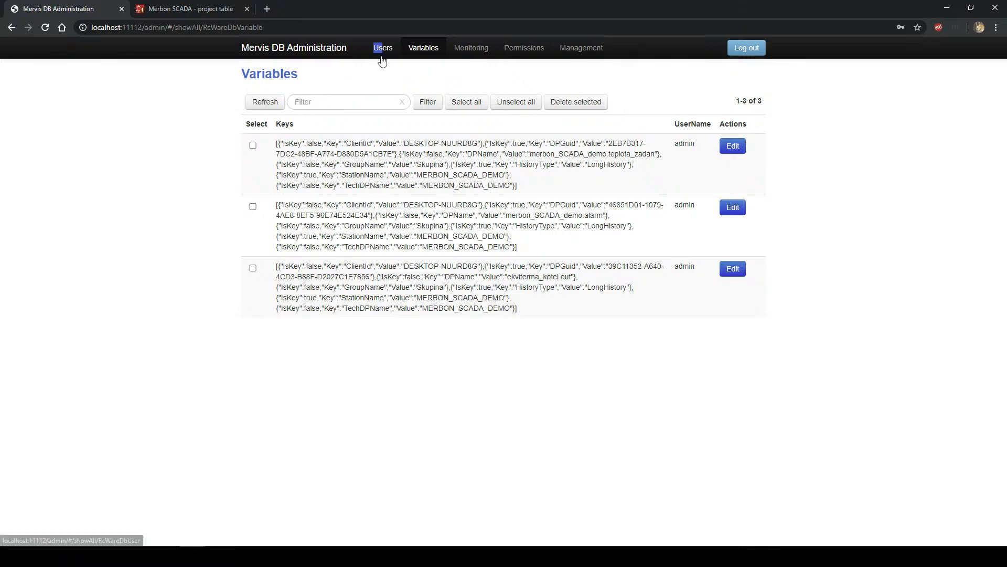
pyautogui.click(185, 10)
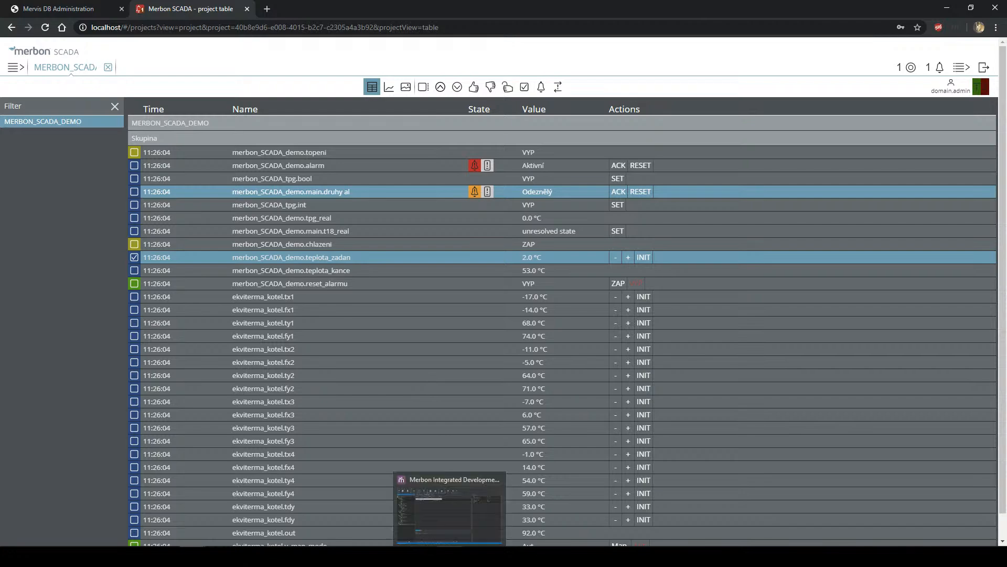
pyautogui.click(424, 556)
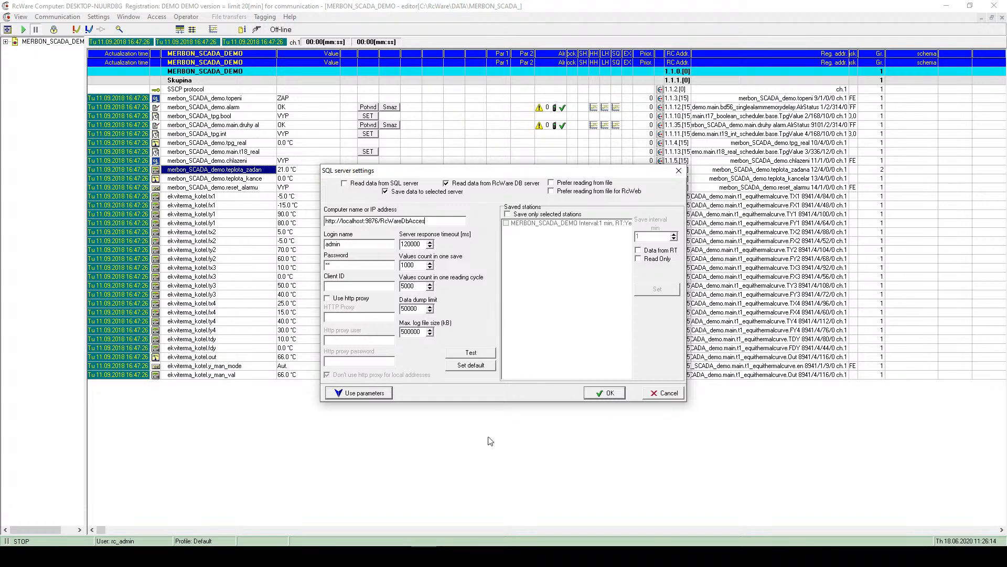
# Launch the Merbon SCADA Installer, open its Czech implementation guide, then close both windows
pyautogui.click(12, 556)
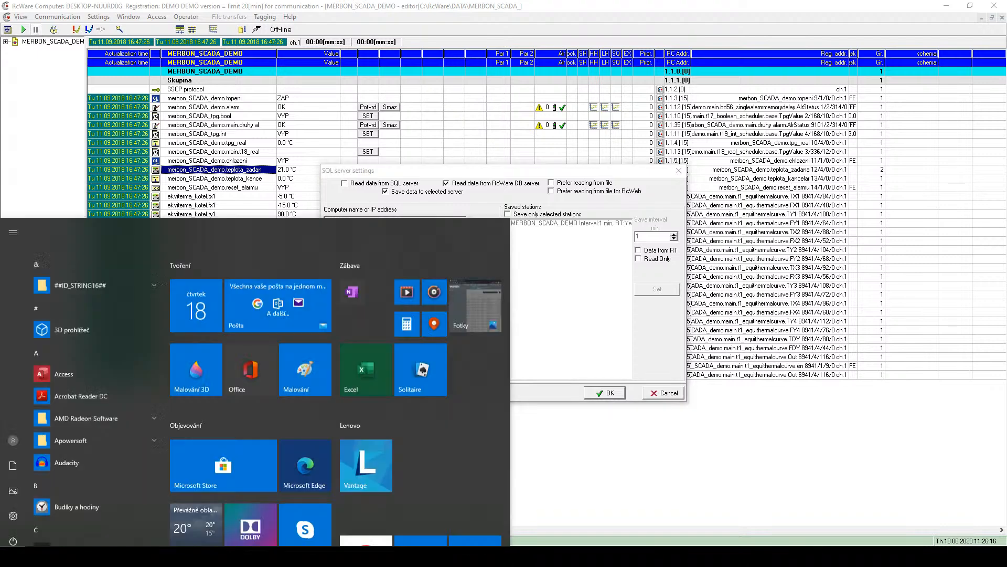
pyautogui.write('installer')
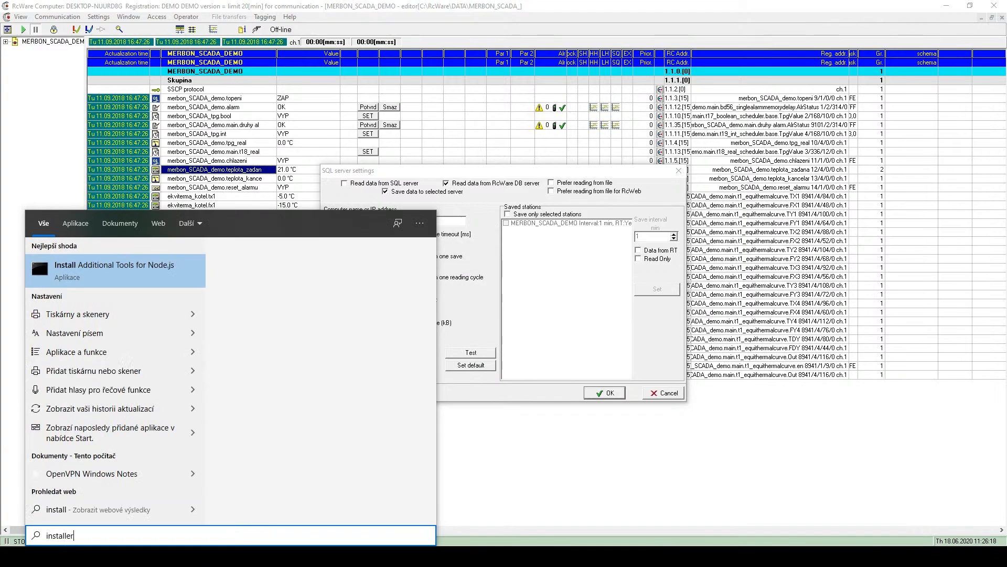
pyautogui.press('Return')
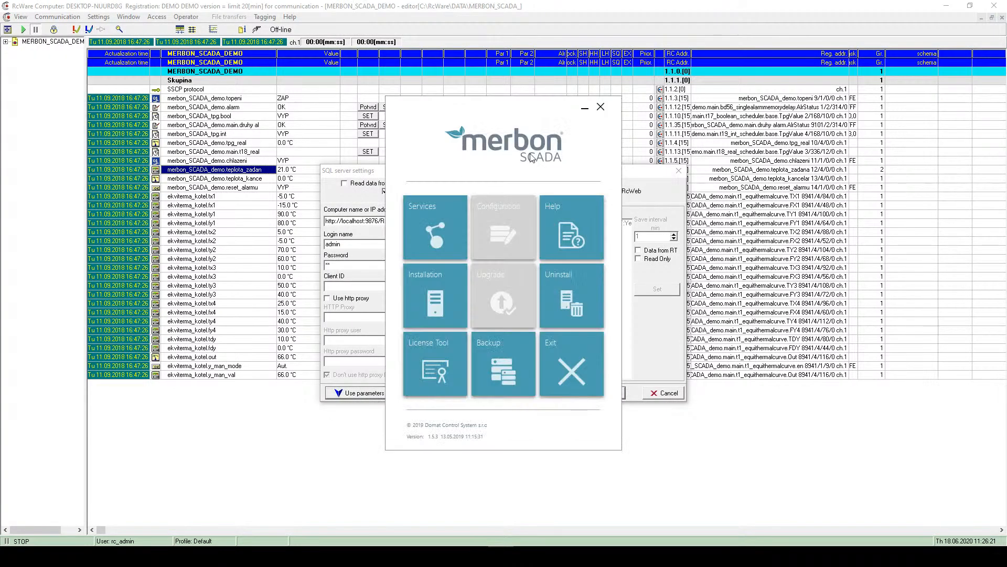
pyautogui.moveTo(517, 110); pyautogui.dragTo(630, 102)
pyautogui.click(696, 207)
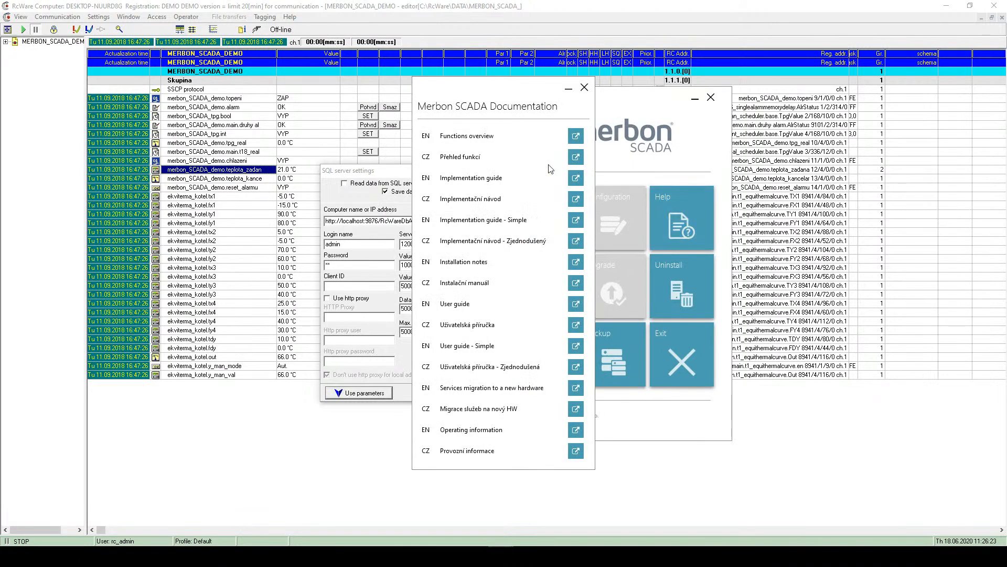
pyautogui.click(577, 204)
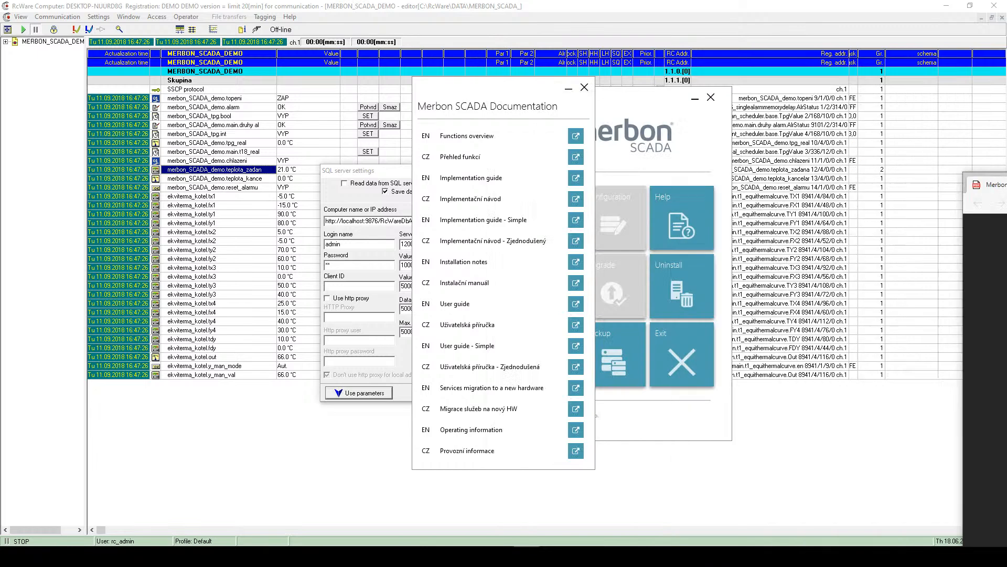
pyautogui.click(583, 87)
pyautogui.click(710, 97)
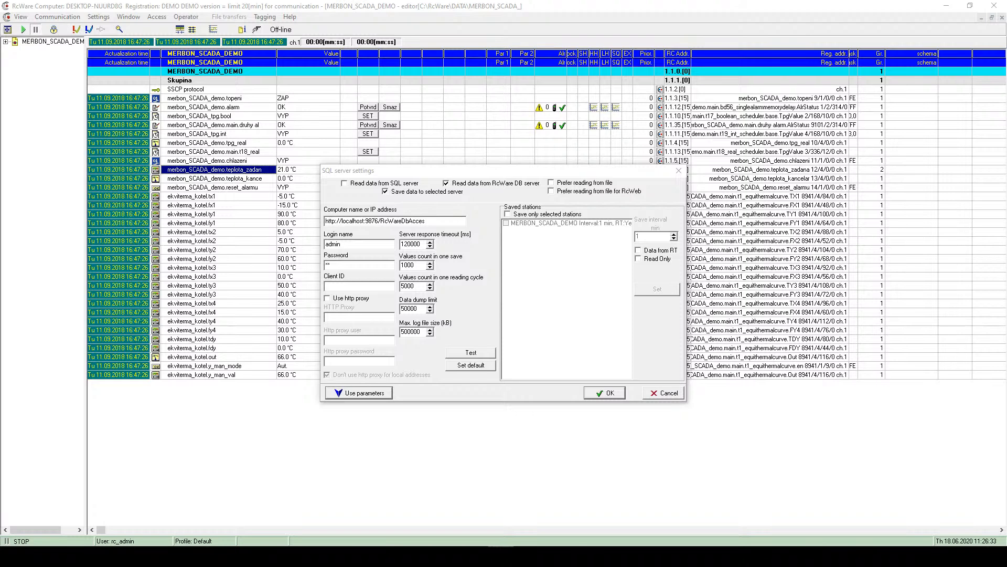
# Save the SQL server settings, acknowledge the restart notice, and shut RcWare down
pyautogui.click(679, 171)
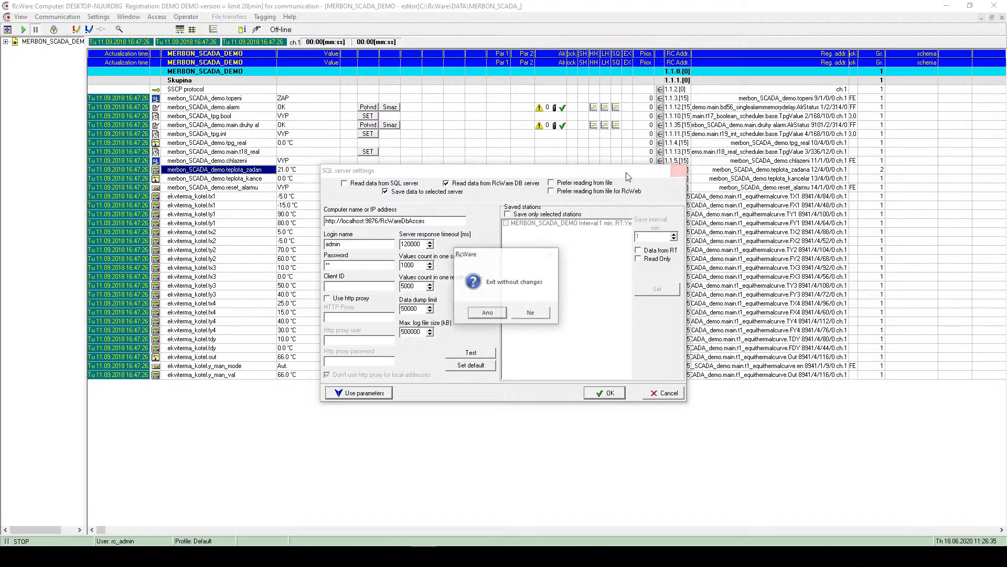
pyautogui.click(537, 313)
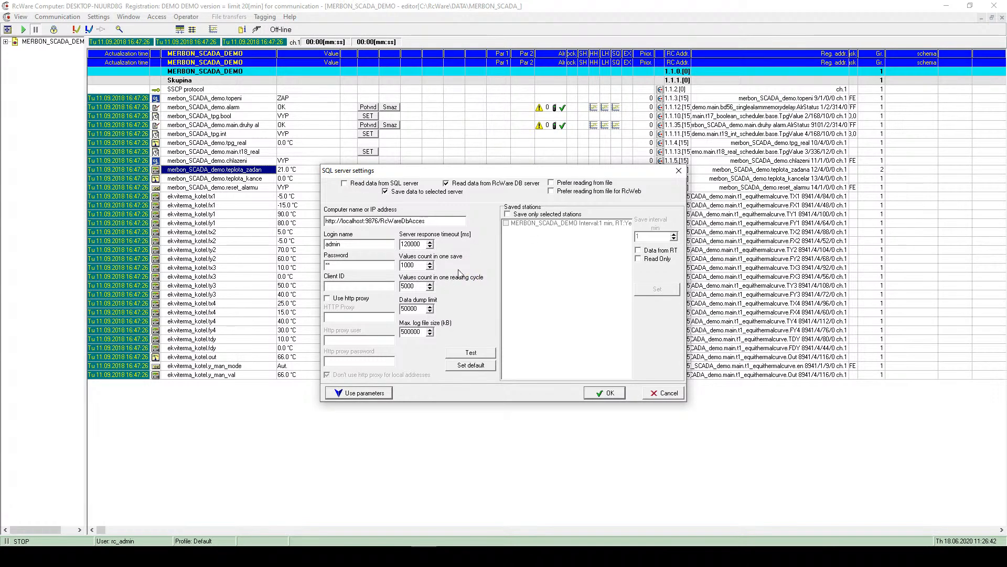
pyautogui.click(592, 393)
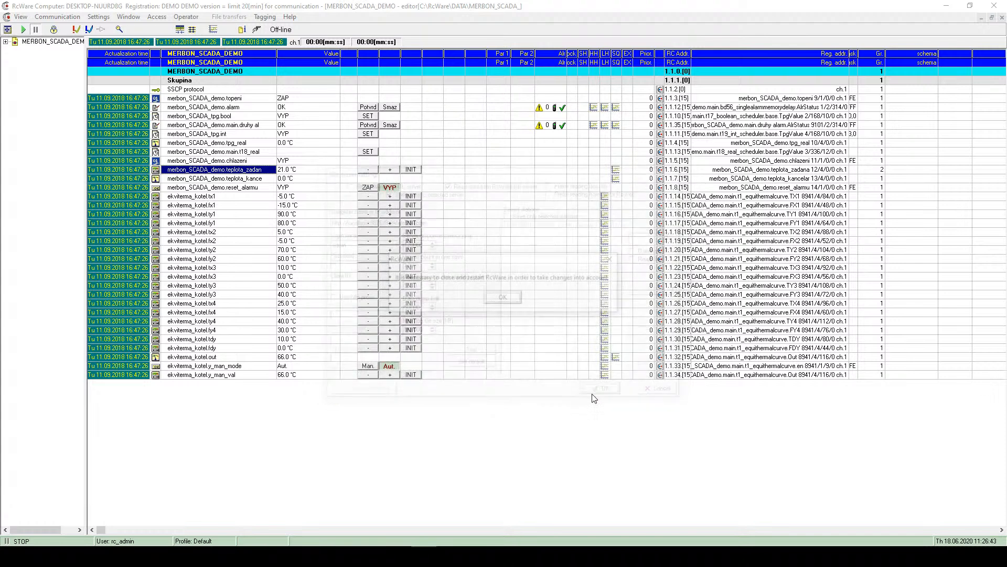
pyautogui.click(503, 297)
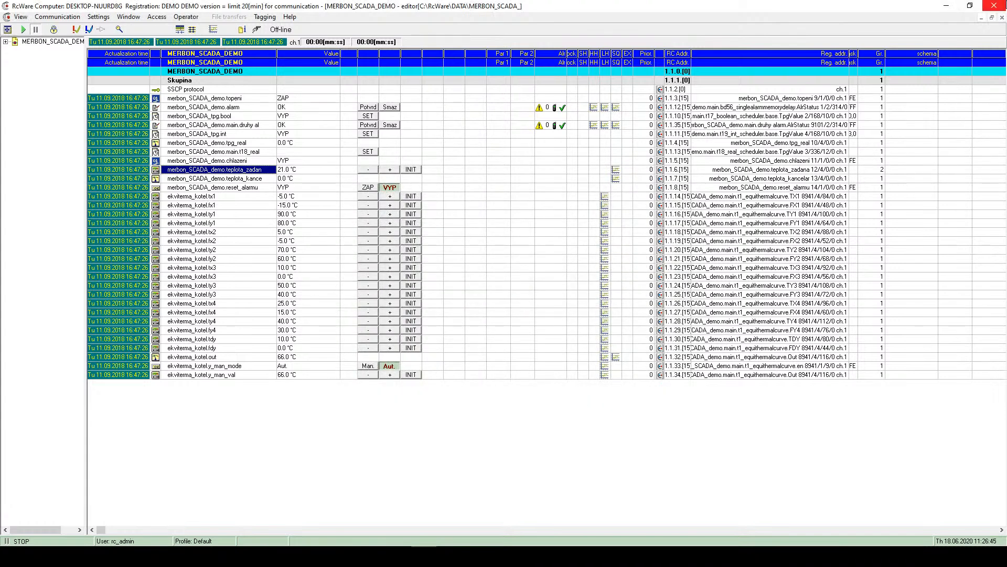
pyautogui.click(986, 5)
pyautogui.click(487, 313)
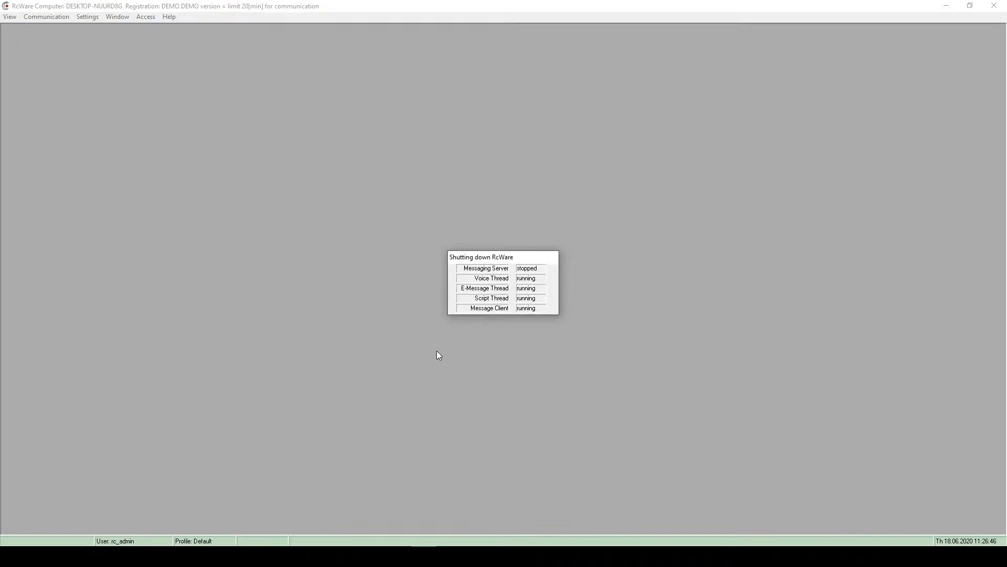
# Open the 40b8e9d6… project folder, sorted by name, and edit its rcwaredbconfig in Notepad++
pyautogui.click(218, 556)
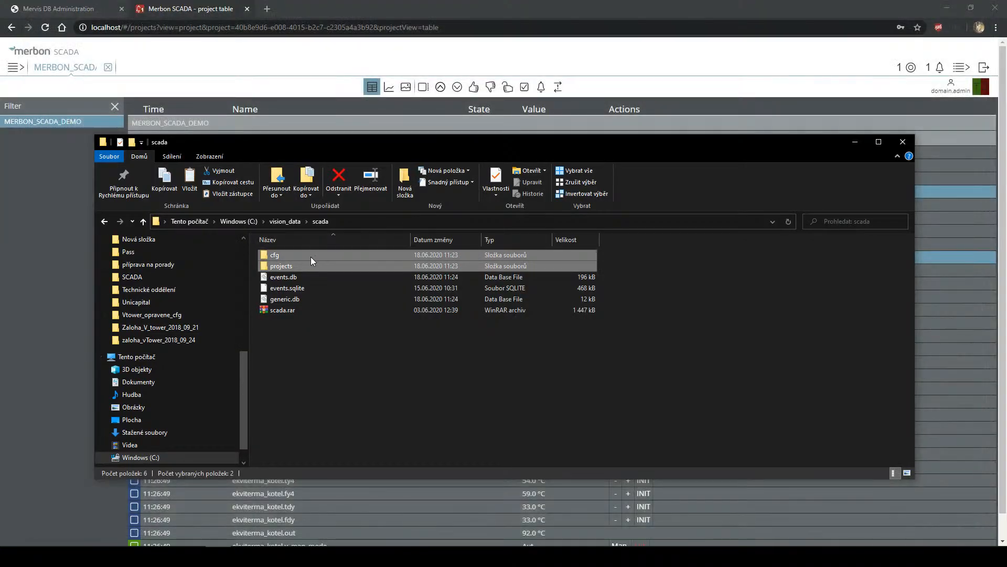
pyautogui.doubleClick(297, 269)
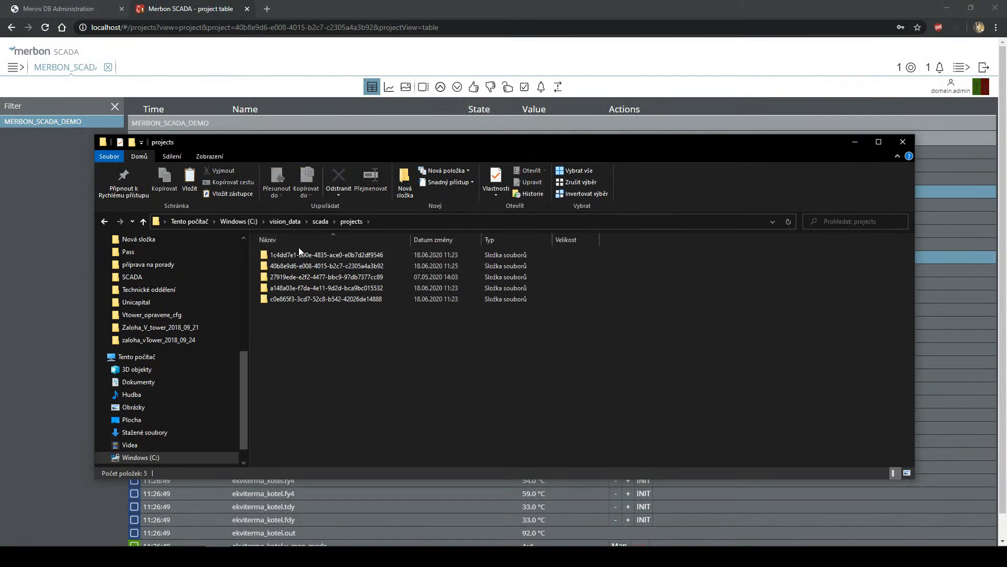
pyautogui.click(295, 234)
pyautogui.click(284, 267)
pyautogui.doubleClick(285, 266)
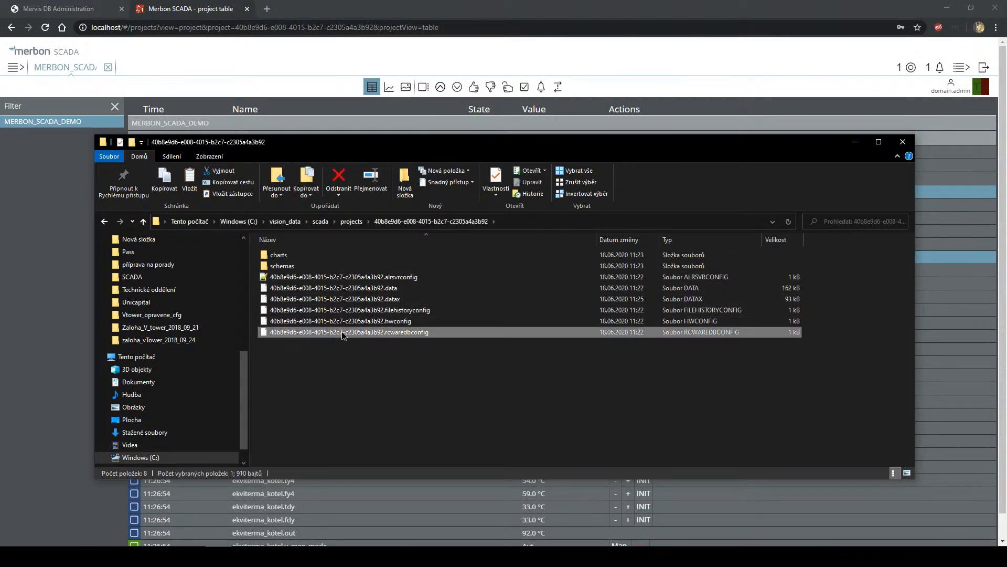
pyautogui.rightClick(341, 332)
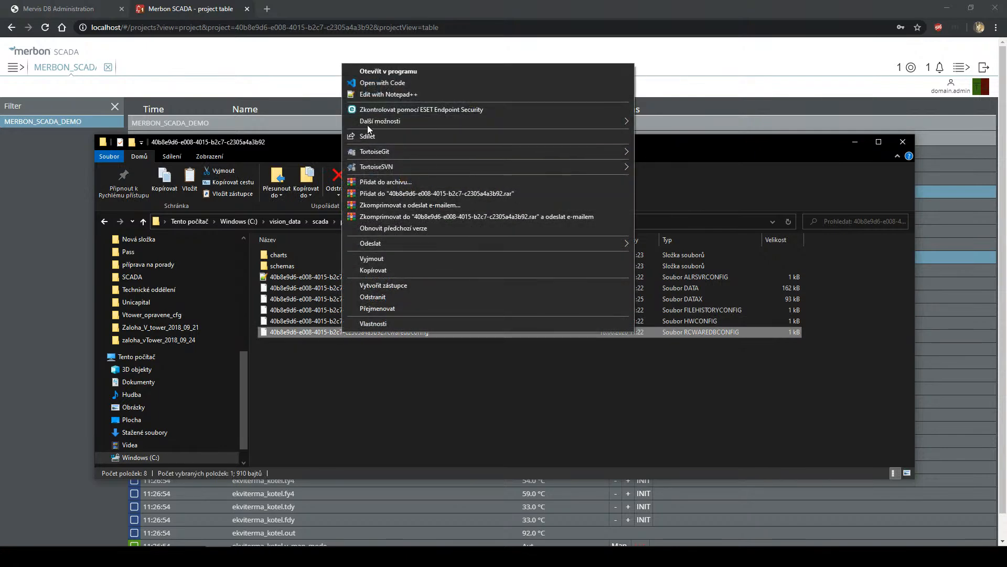
pyautogui.click(371, 95)
# Reload all ten config files changed on disk, including charts, alrsvrconfig, behaviors and projects
pyautogui.click(542, 314)
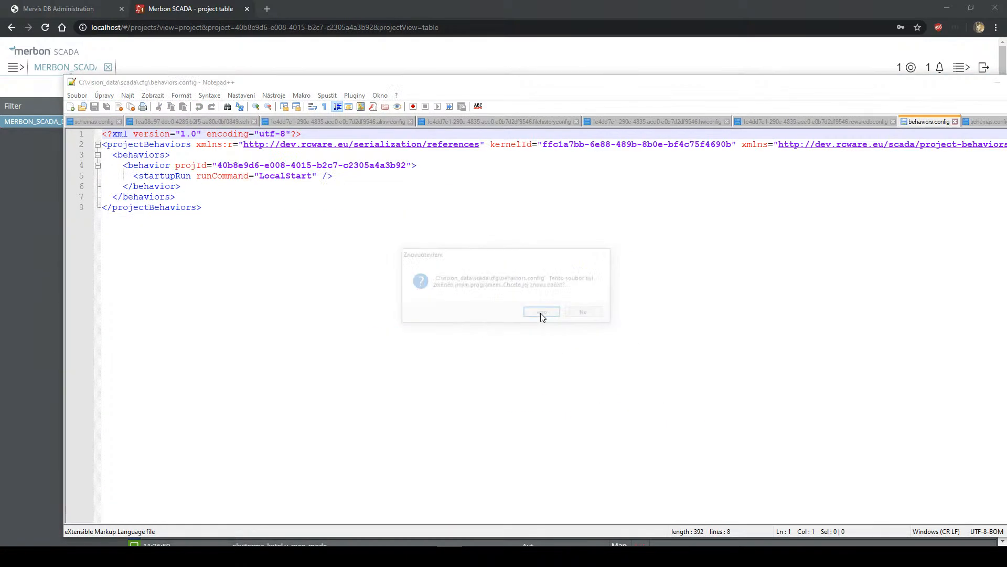
pyautogui.click(542, 314)
pyautogui.click(542, 314)
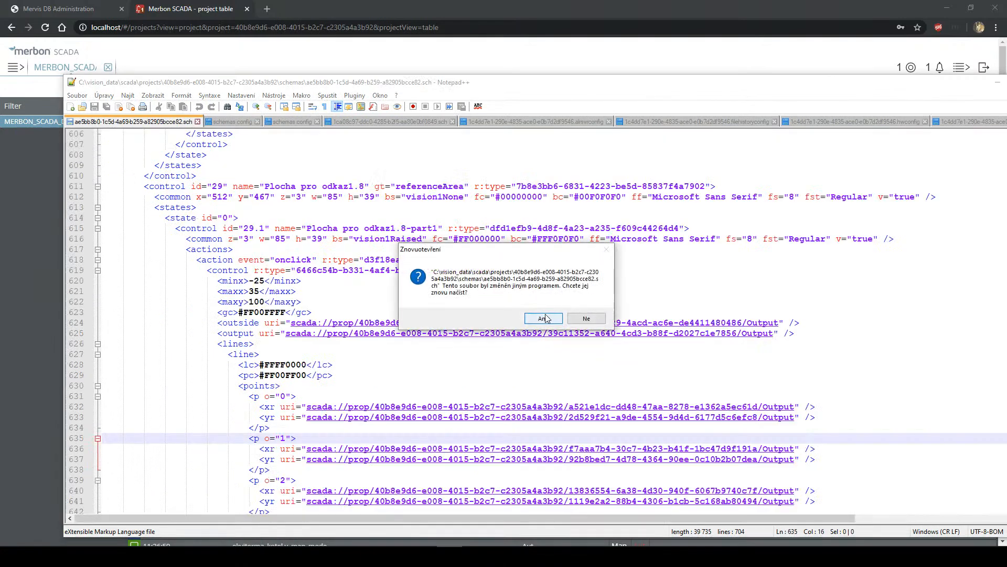
pyautogui.click(543, 314)
pyautogui.click(542, 314)
pyautogui.click(560, 314)
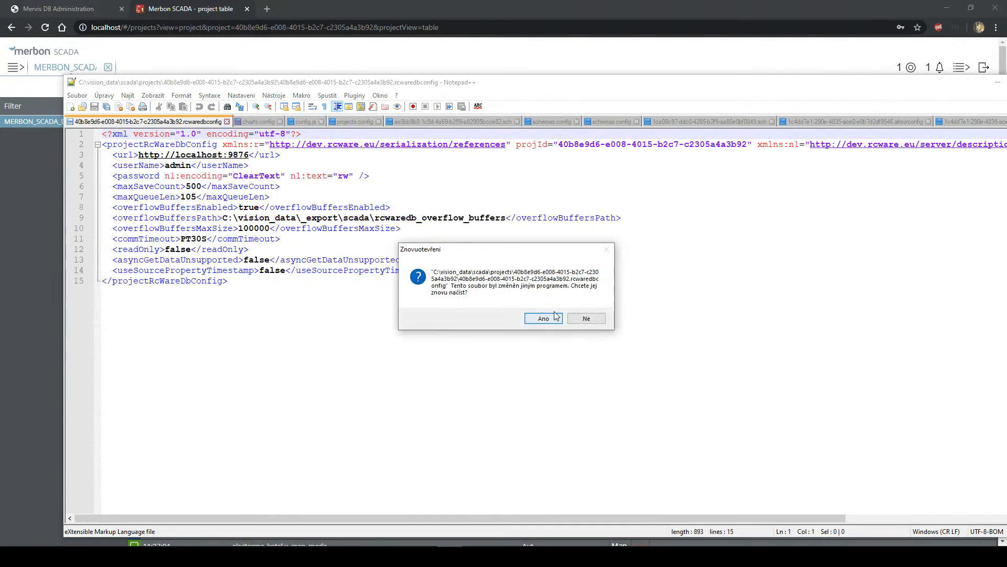
pyautogui.click(559, 315)
pyautogui.click(559, 315)
pyautogui.click(583, 318)
pyautogui.click(587, 317)
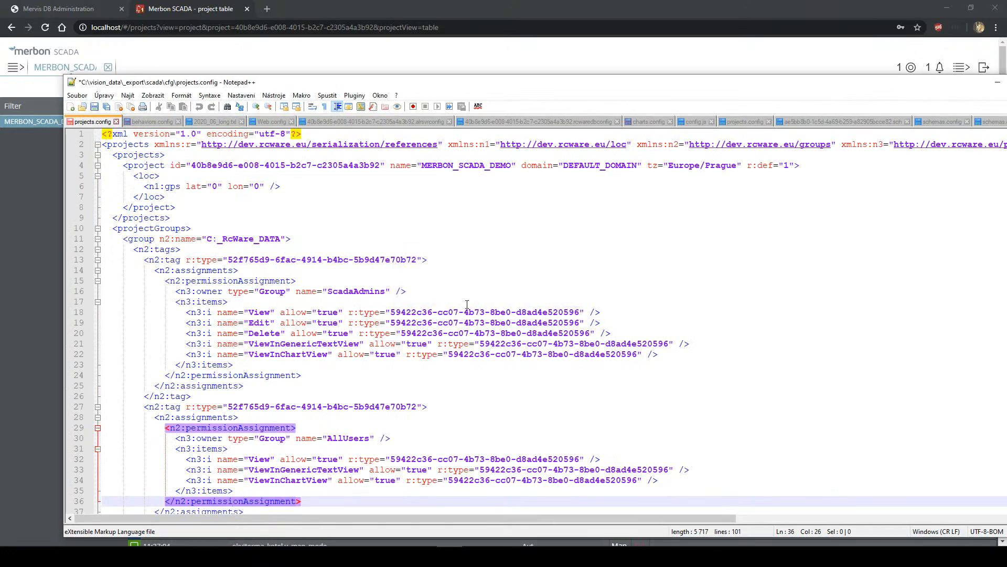
# Reposition the Notepad++ window fully onto the screen and work through its tab bar
pyautogui.moveTo(777, 91); pyautogui.dragTo(635, 91)
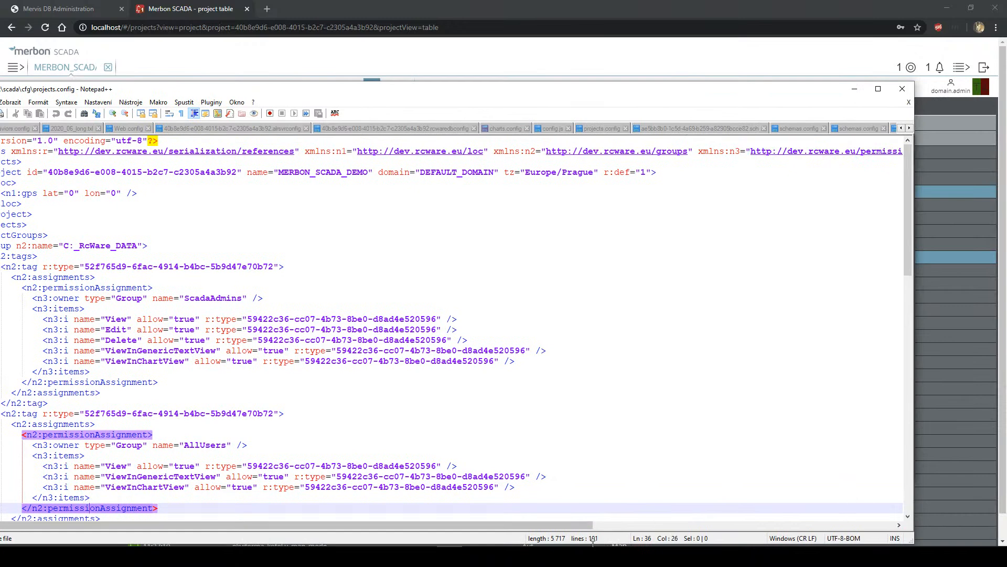
pyautogui.moveTo(575, 528); pyautogui.dragTo(841, 525)
pyautogui.click(910, 129)
pyautogui.click(910, 128)
pyautogui.click(911, 129)
pyautogui.click(910, 128)
pyautogui.click(910, 129)
pyautogui.click(910, 129)
pyautogui.click(910, 129)
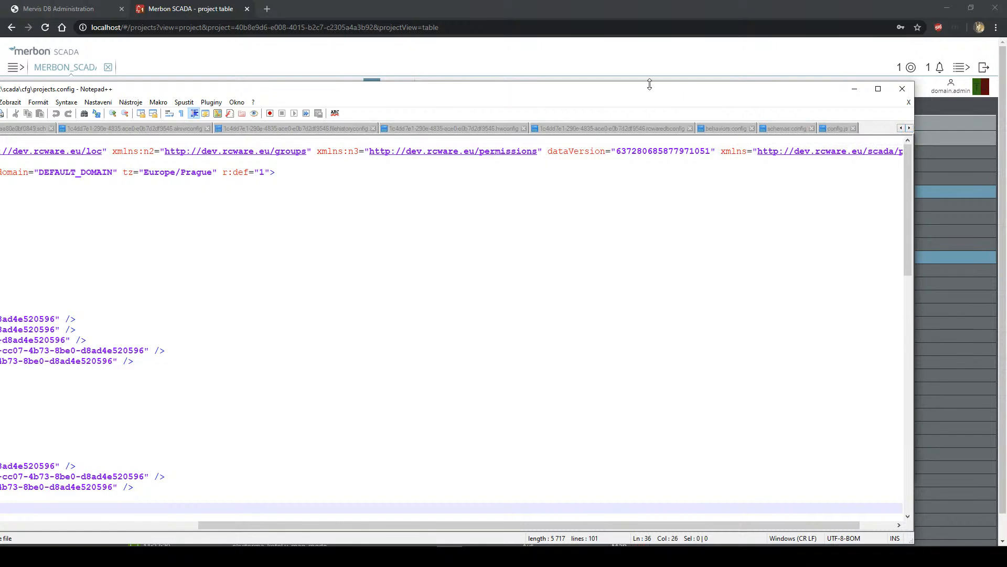
pyautogui.moveTo(649, 89); pyautogui.dragTo(807, 76)
pyautogui.moveTo(475, 509); pyautogui.dragTo(208, 510)
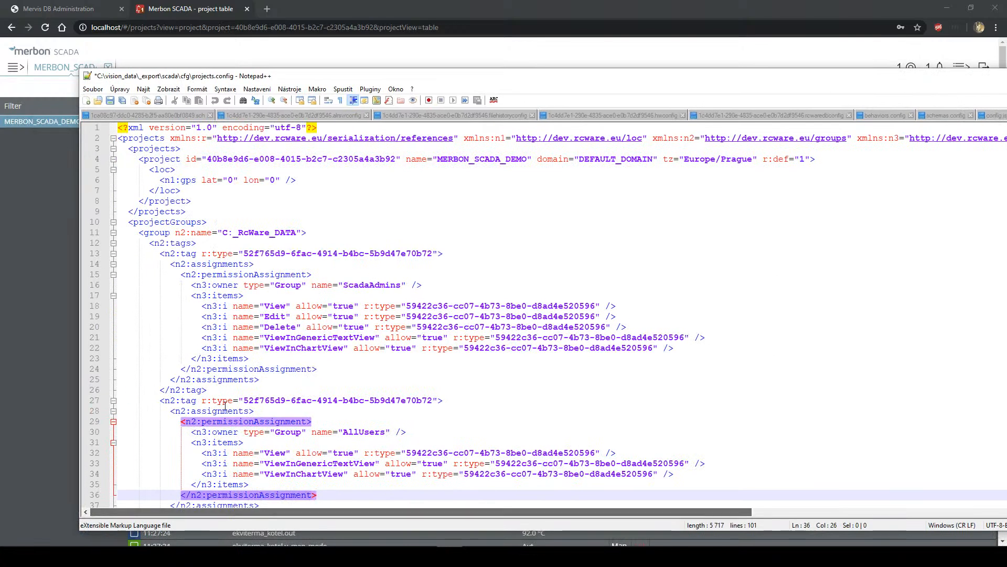
pyautogui.moveTo(927, 76); pyautogui.dragTo(855, 81)
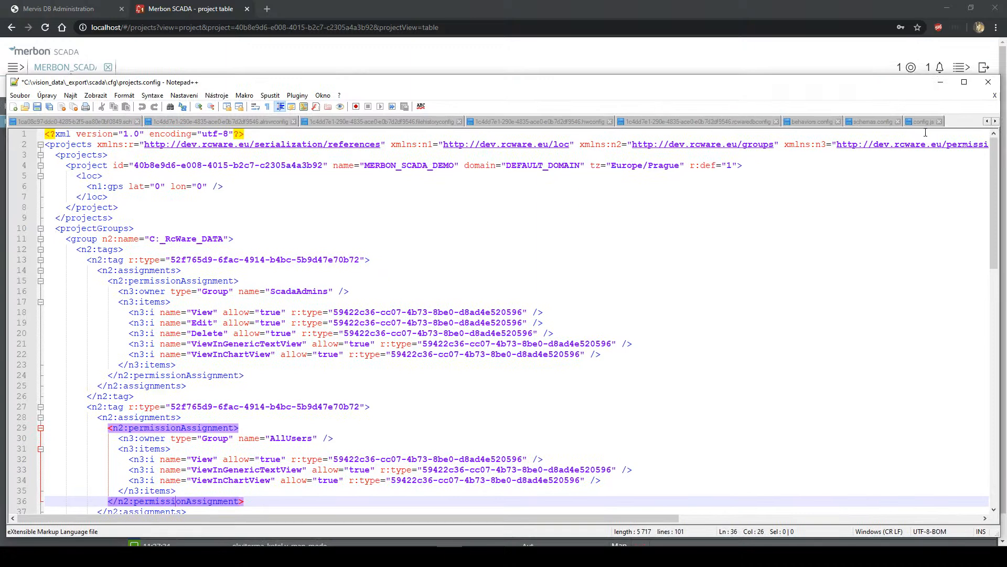
pyautogui.click(987, 121)
pyautogui.click(988, 122)
pyautogui.click(988, 121)
pyautogui.click(988, 122)
pyautogui.click(987, 122)
pyautogui.click(987, 121)
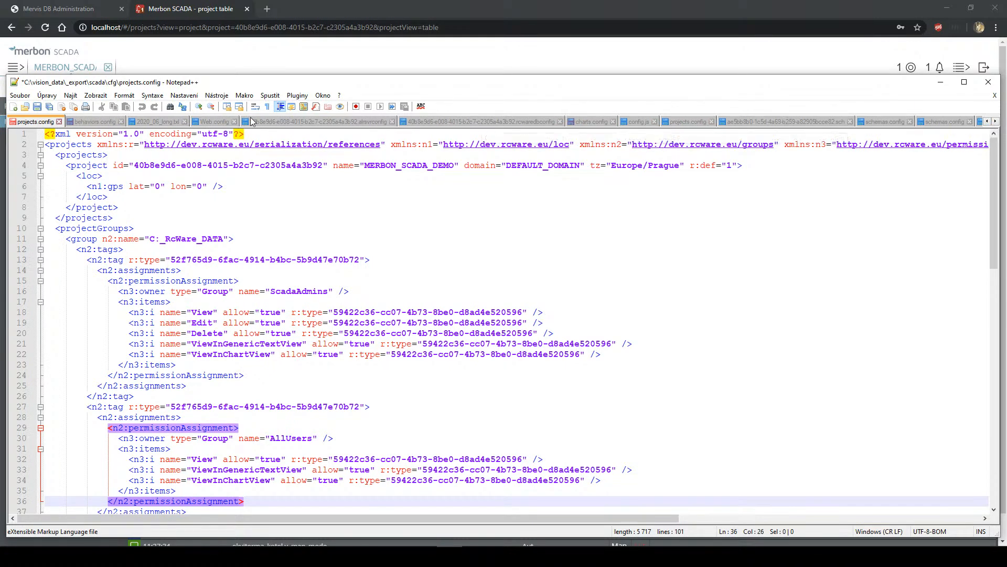
# Close every file except alrsvrconfig without saving, then close Notepad++
pyautogui.click(988, 82)
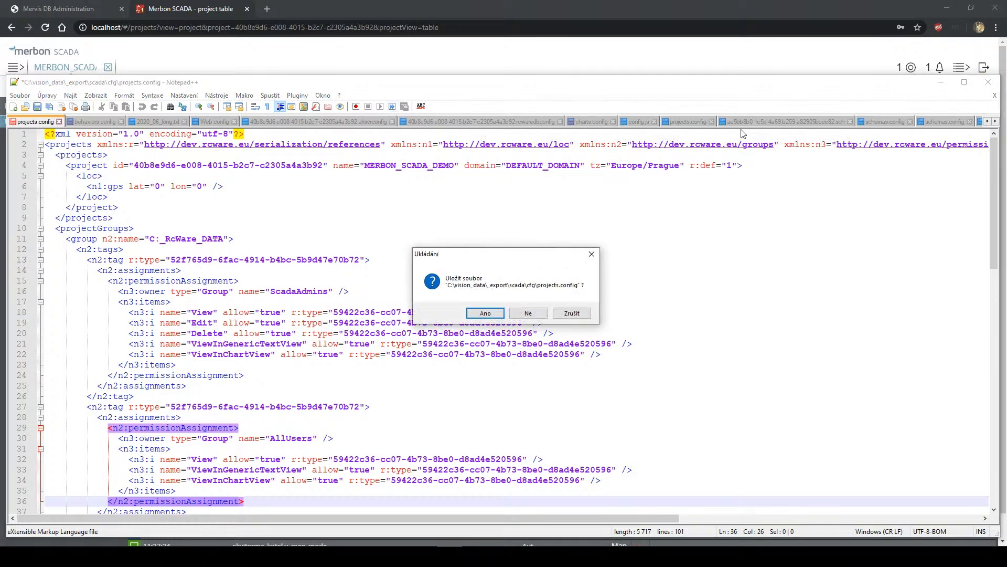
pyautogui.click(528, 314)
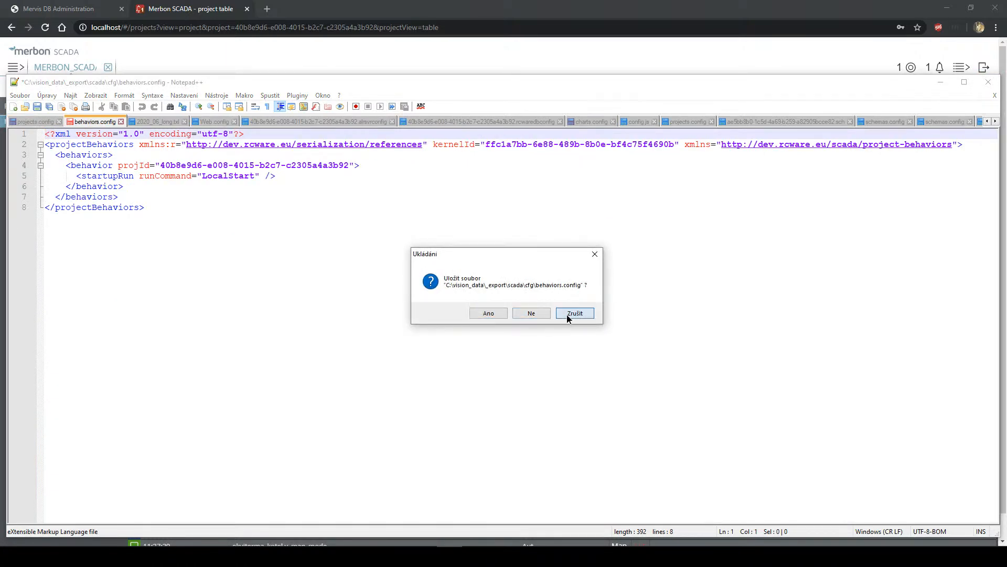
pyautogui.click(567, 314)
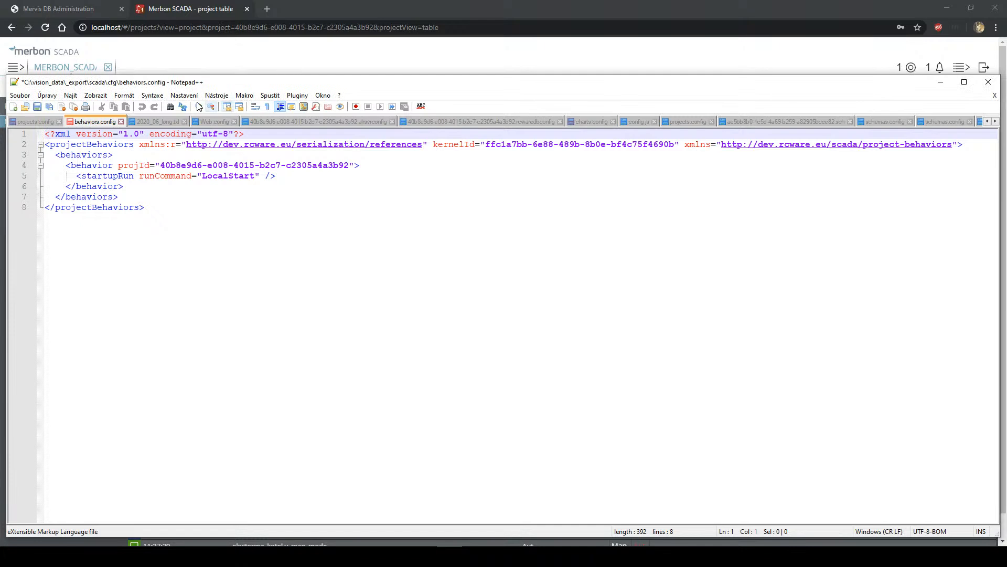
pyautogui.click(367, 122)
pyautogui.rightClick(368, 120)
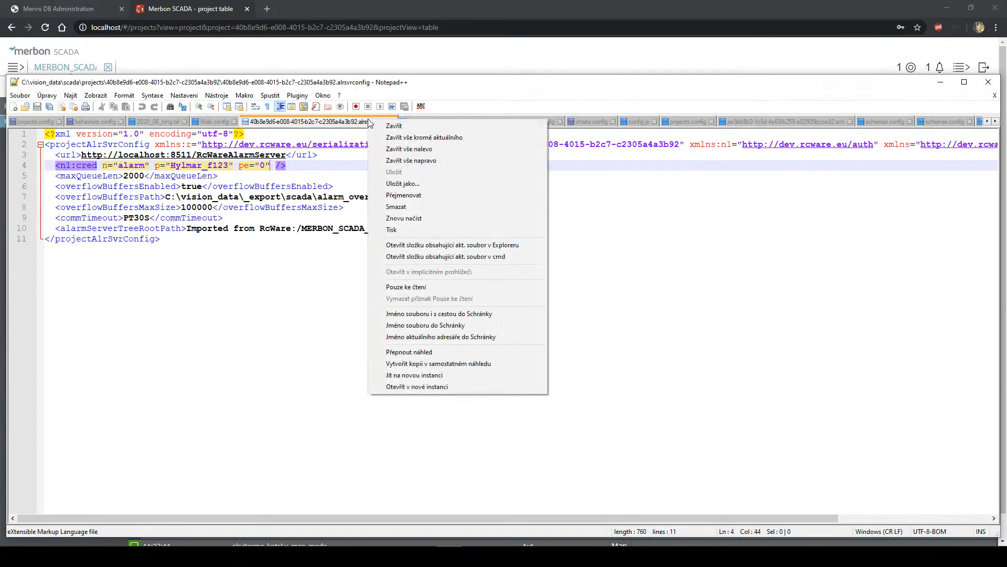
pyautogui.click(415, 138)
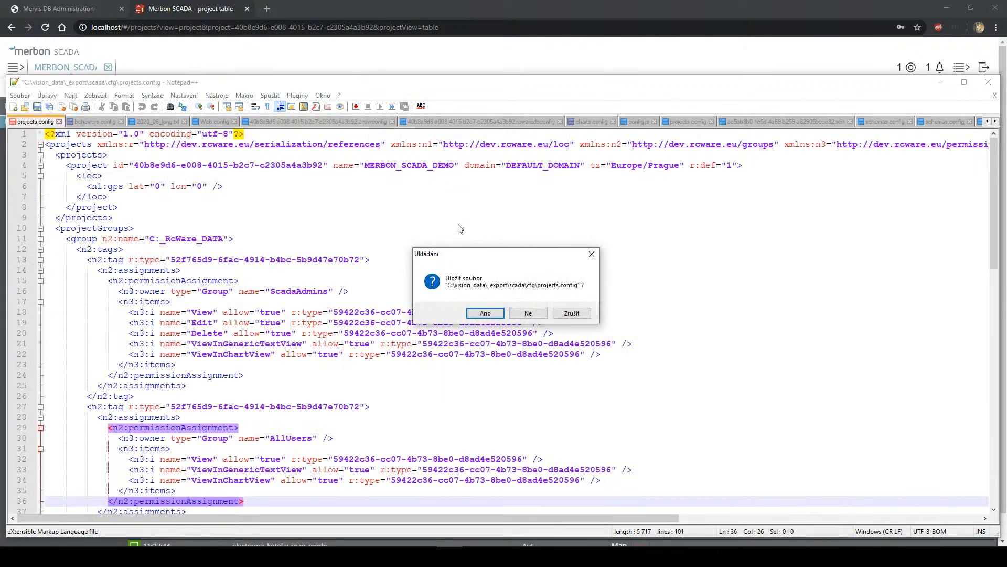
pyautogui.click(528, 313)
pyautogui.click(528, 313)
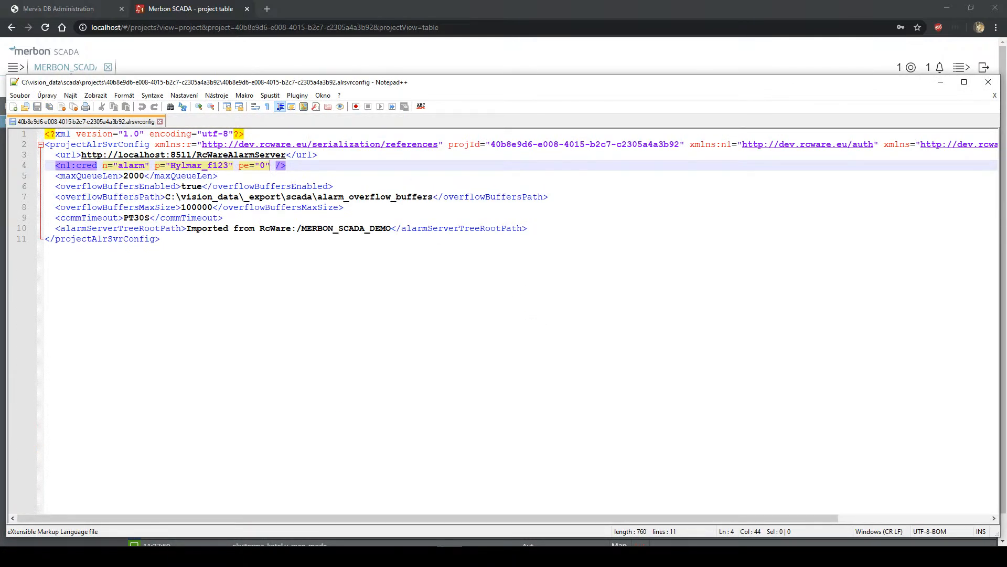
pyautogui.click(988, 82)
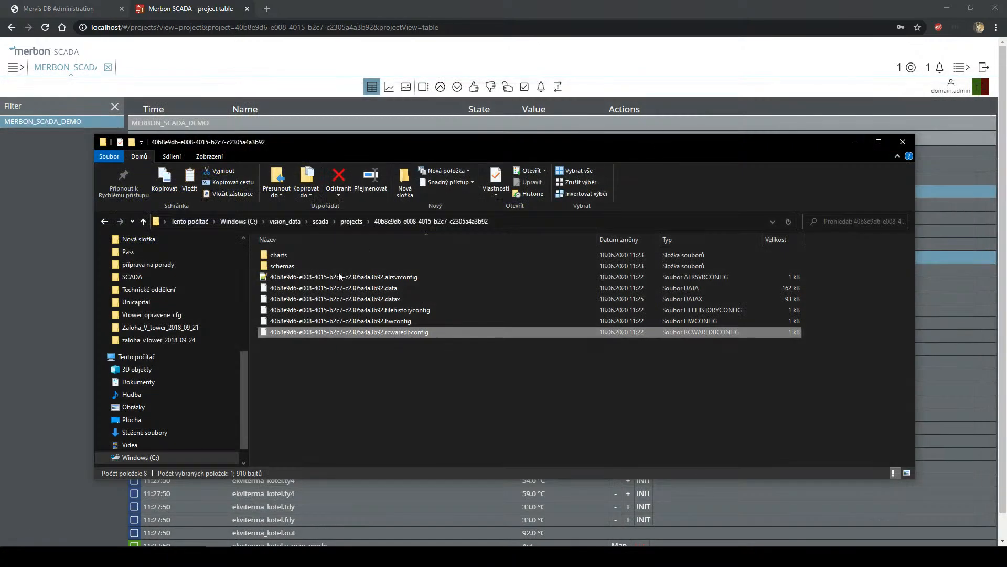
pyautogui.rightClick(356, 331)
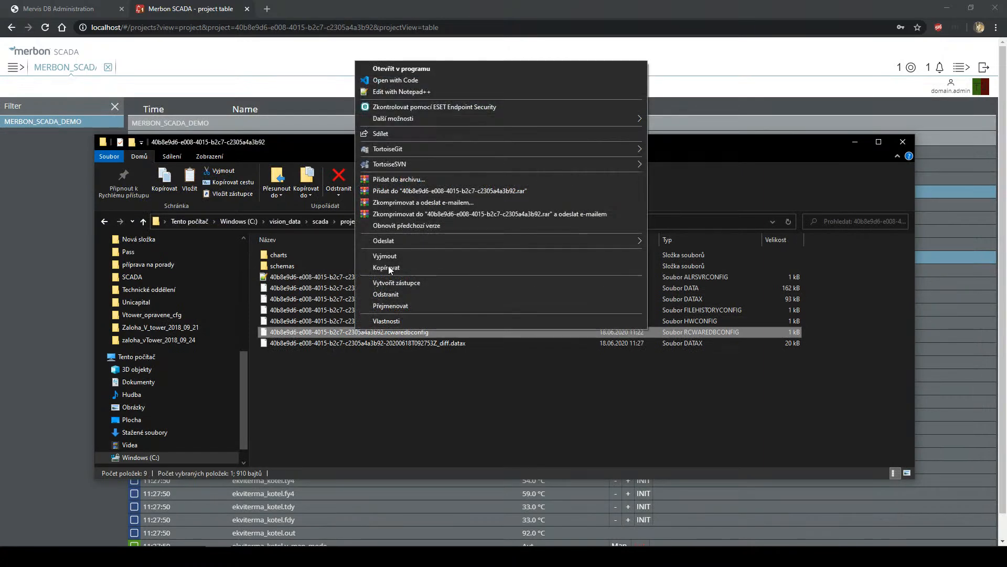
pyautogui.click(383, 93)
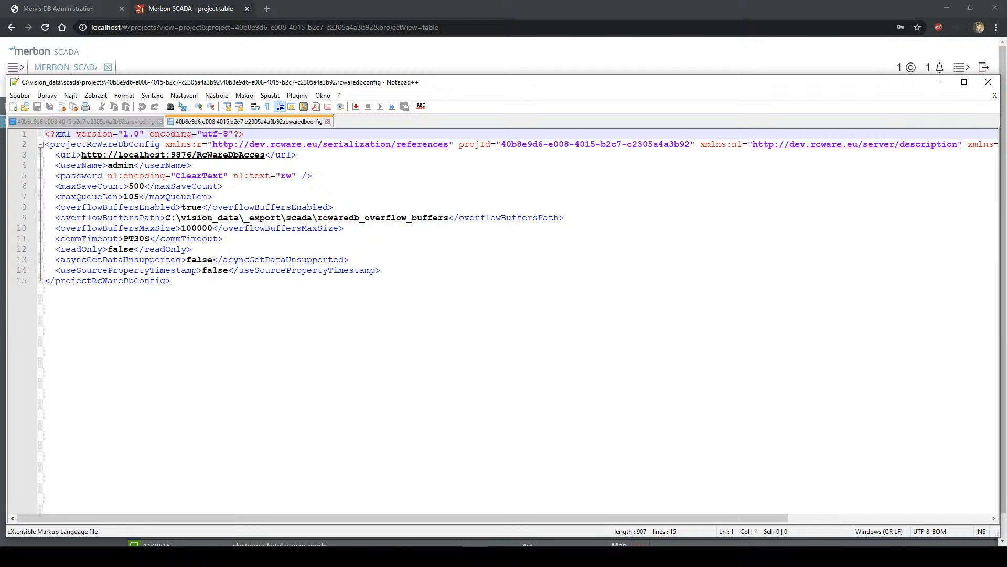
pyautogui.click(265, 155)
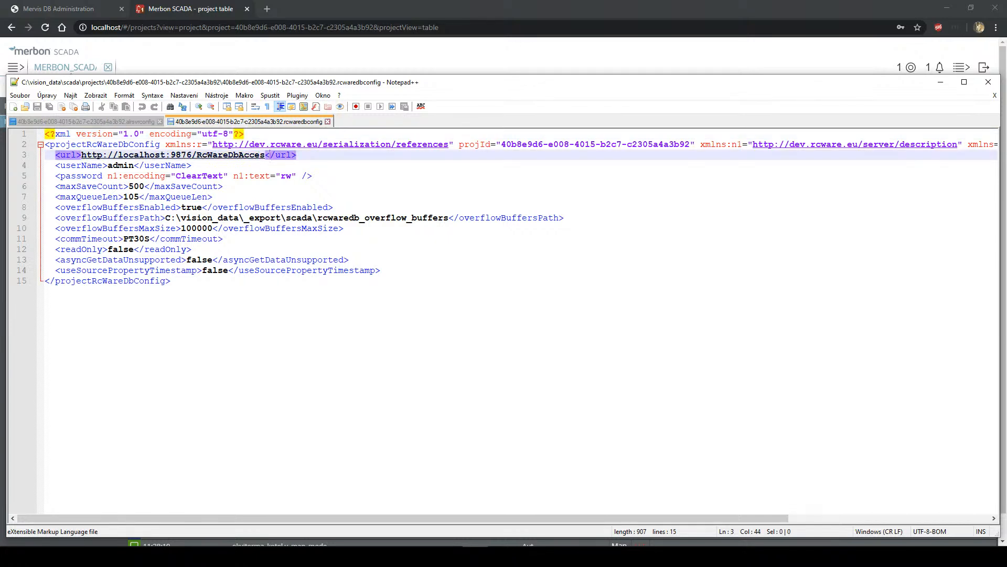
pyautogui.write('s')
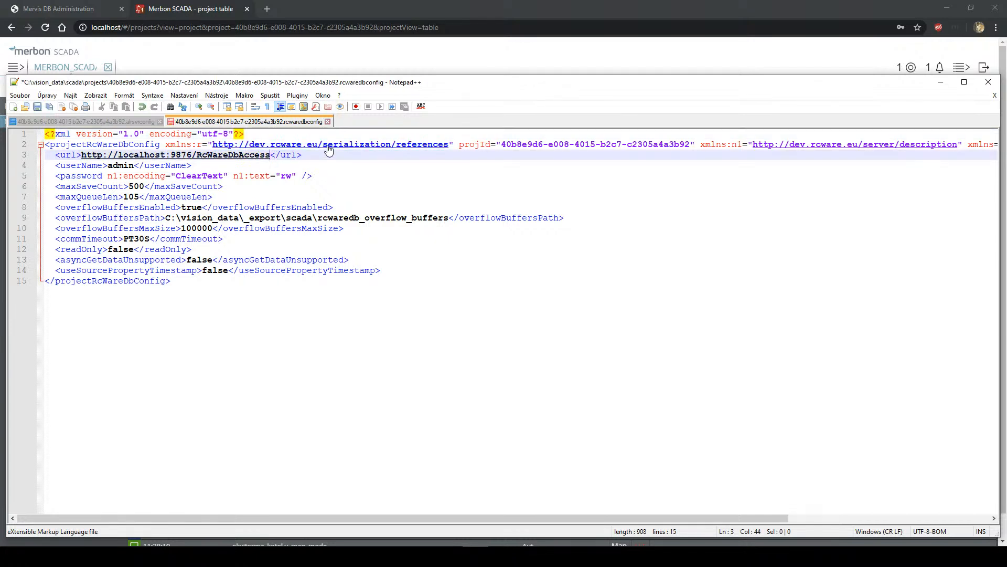
pyautogui.click(37, 107)
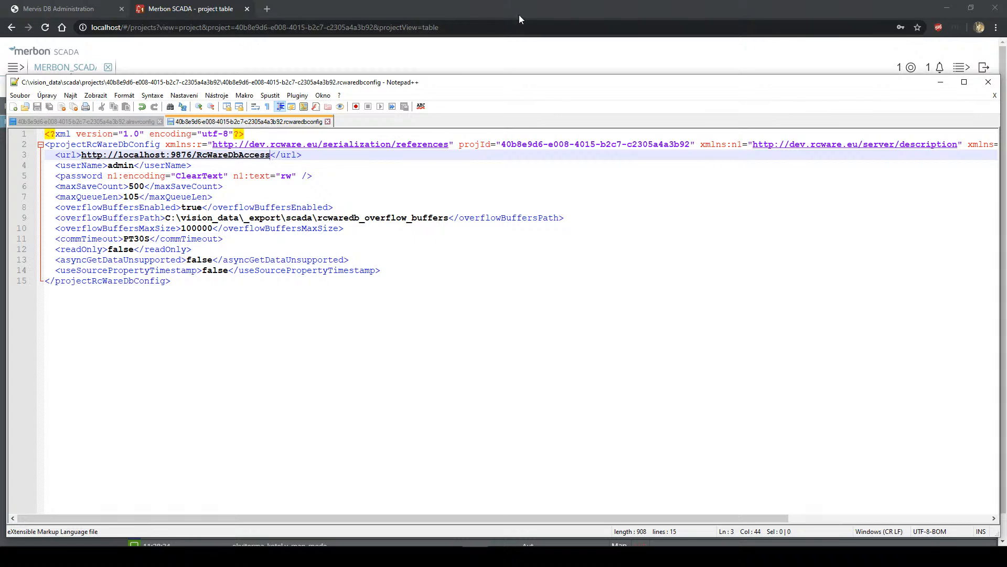
pyautogui.click(500, 10)
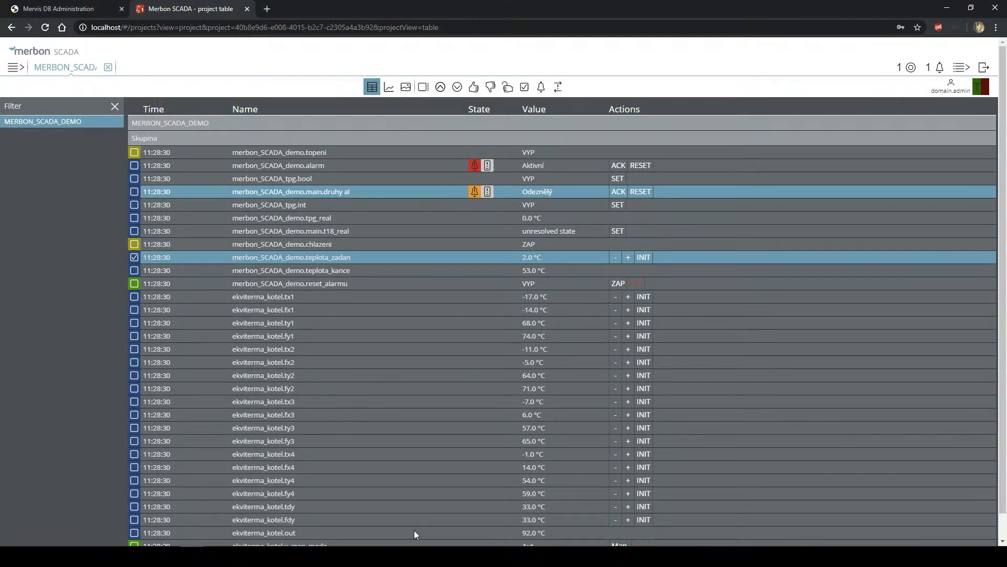
# Restart the Merbon SCADA server service from the Windows services list
pyautogui.click(317, 556)
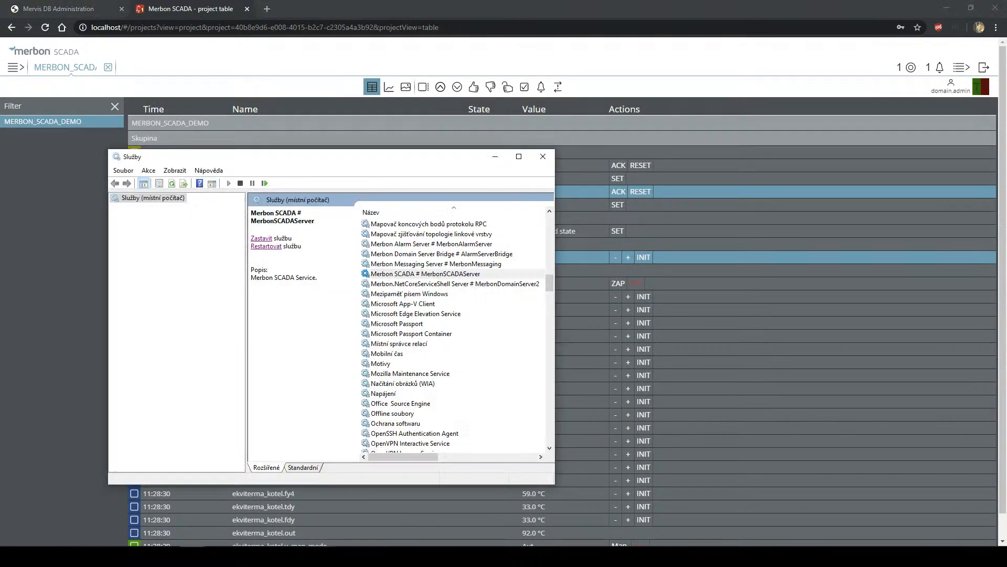
pyautogui.click(264, 246)
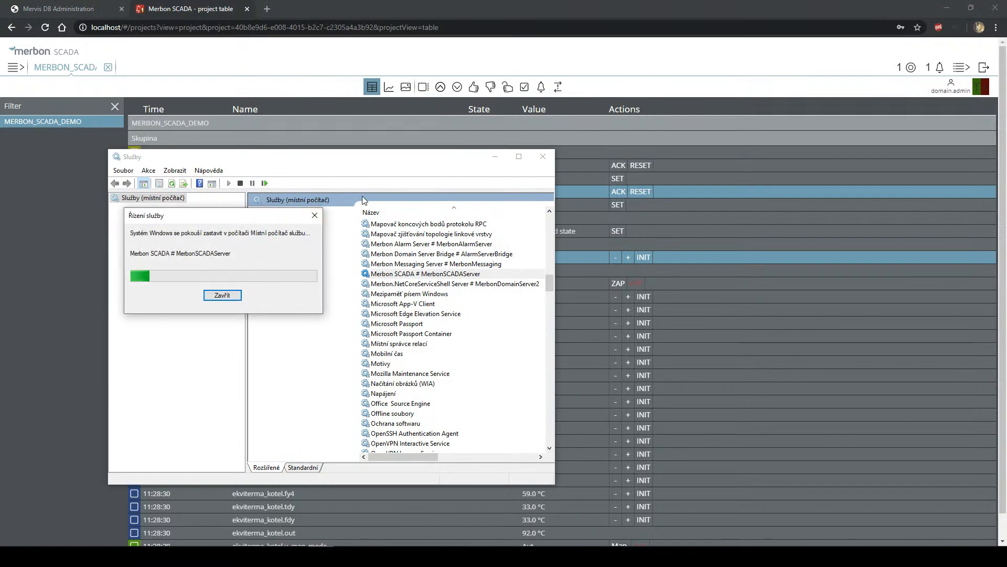
pyautogui.hotkey('alt', 'Tab')
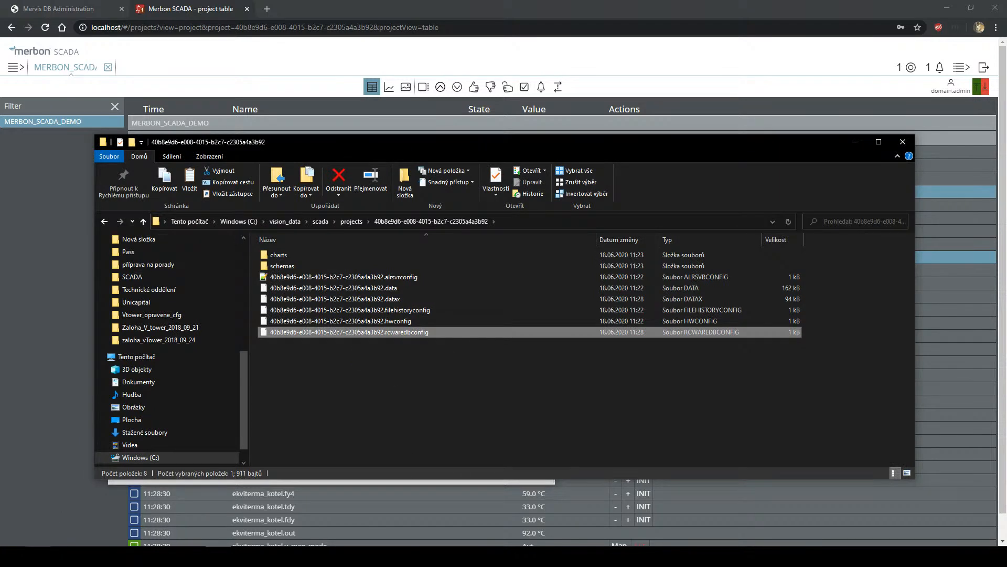
# Confirm the SQL server history settings, then list the four stored history variables
pyautogui.press('super')
pyautogui.write('sl')
pyautogui.press('Return')
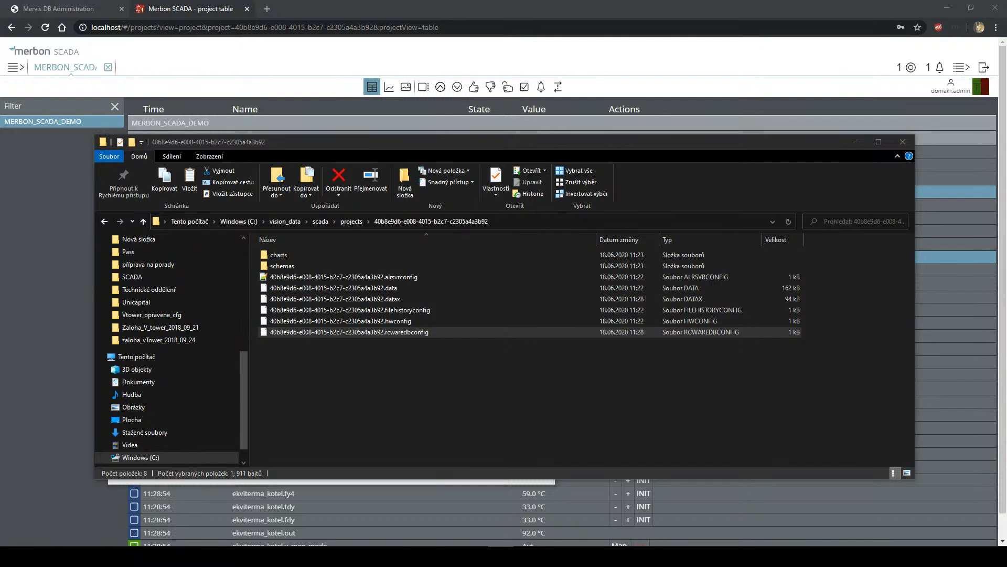
pyautogui.moveTo(1006, 199); pyautogui.dragTo(504, 103)
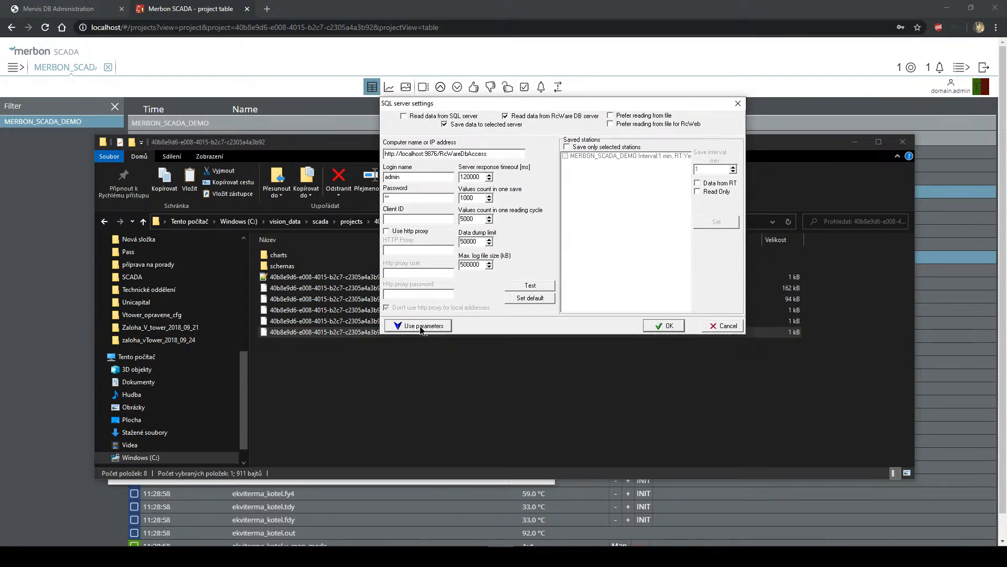
pyautogui.click(657, 326)
pyautogui.click(58, 8)
pyautogui.click(419, 47)
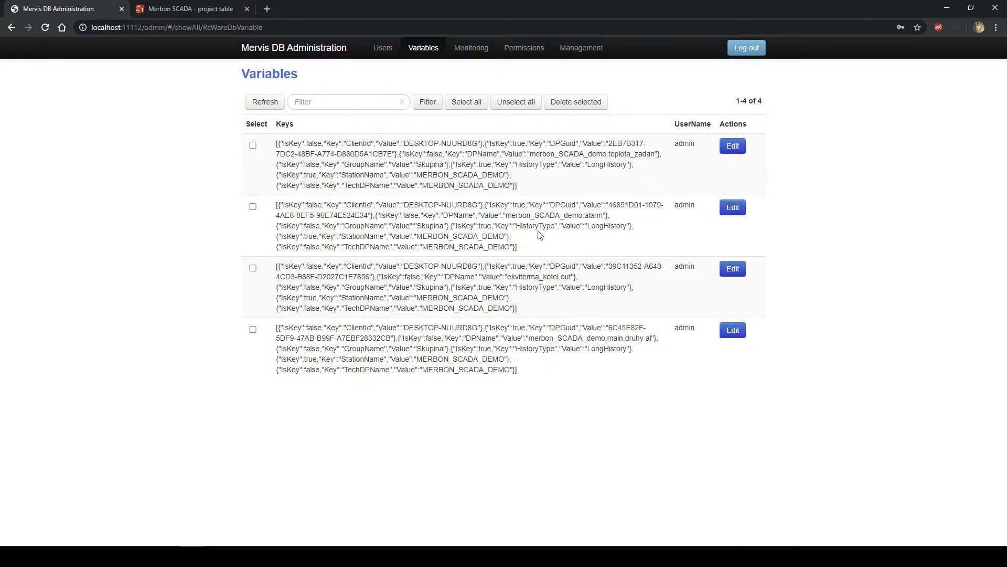
# Graph alarm together with teplota_zadan in SCADA and refresh the chart data
pyautogui.doubleClick(272, 106)
pyautogui.click(167, 7)
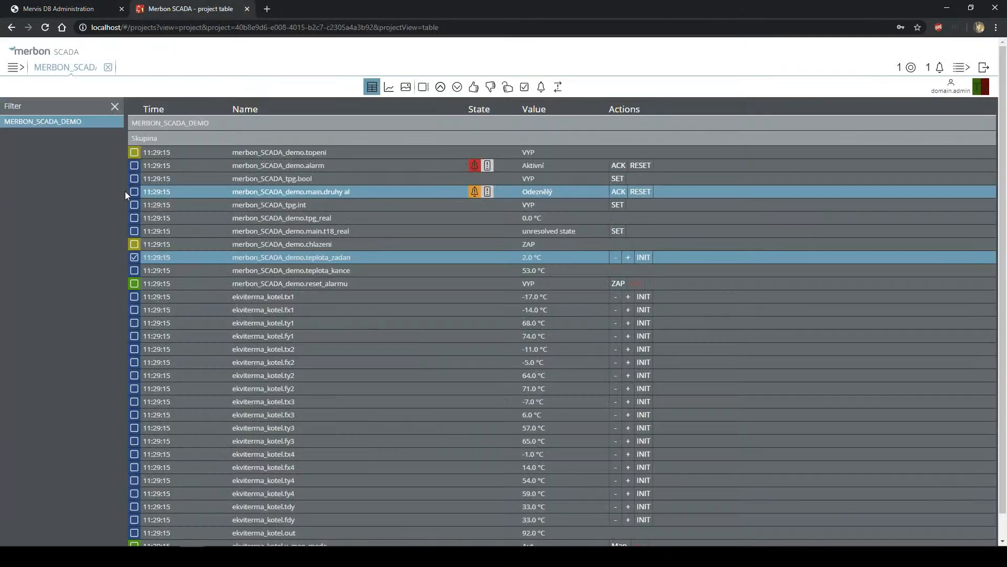
pyautogui.click(134, 165)
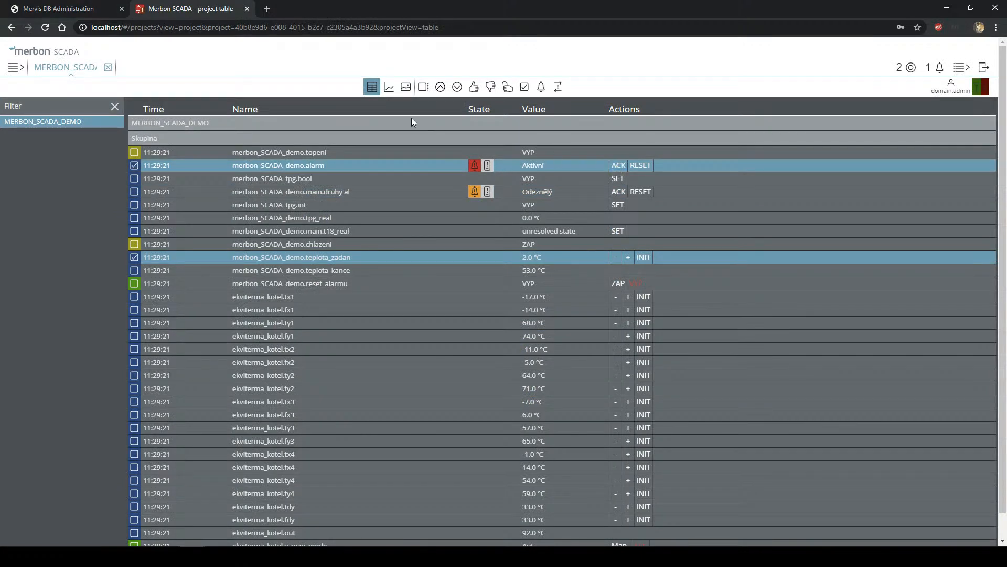
pyautogui.click(389, 87)
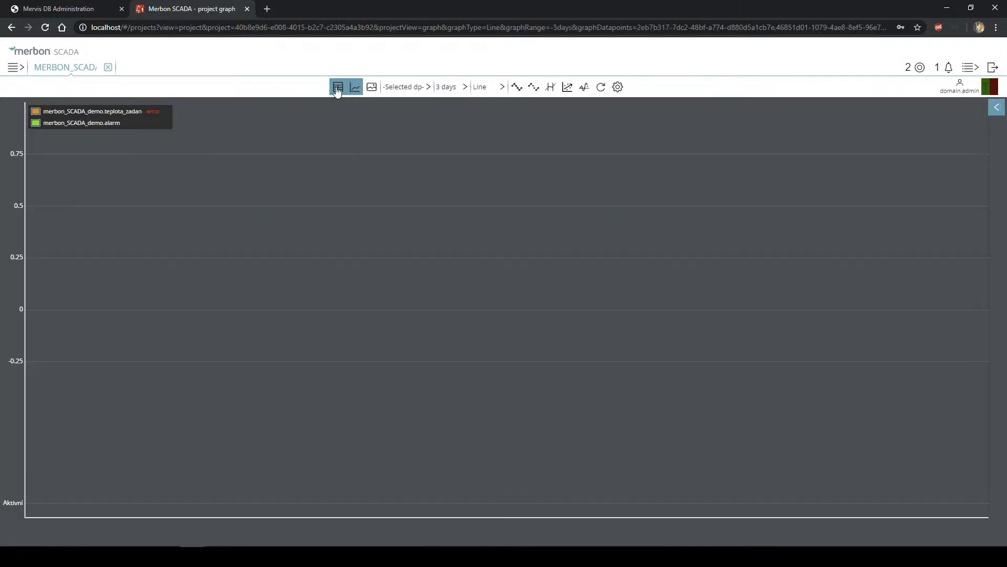
pyautogui.click(129, 115)
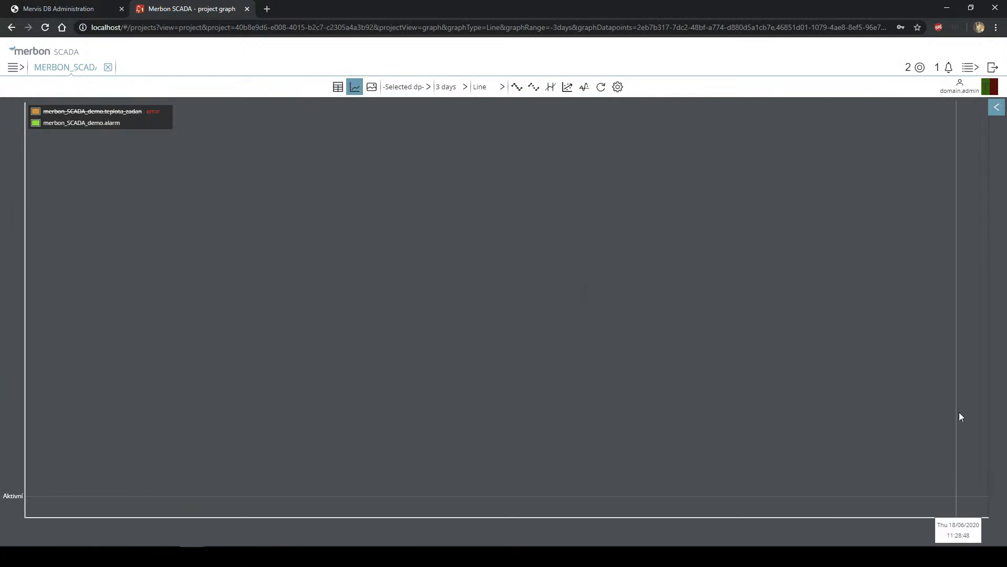
pyautogui.click(603, 89)
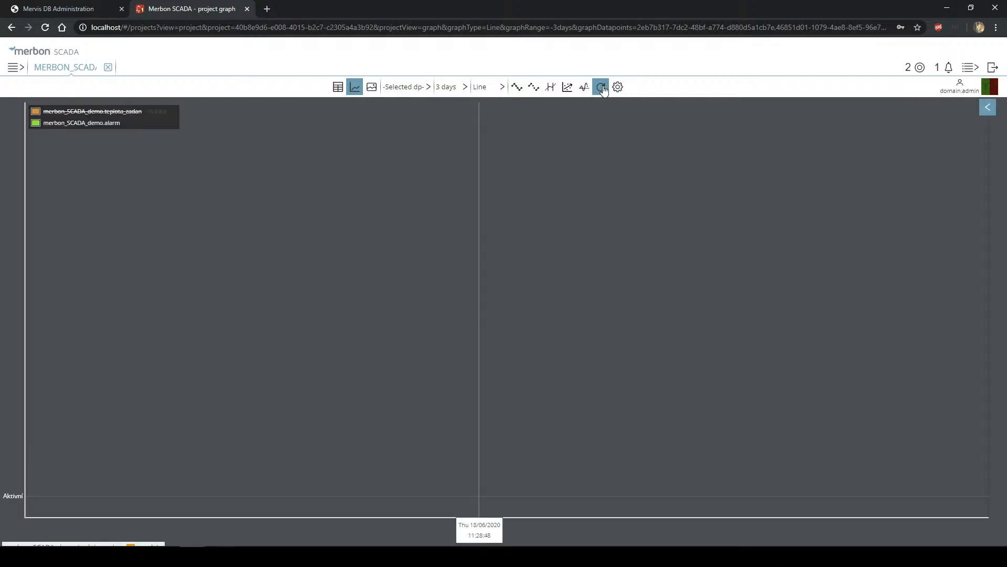
# Graph teplota_zadan alone over 3 days, then bring RcWare back up full screen
pyautogui.click(338, 86)
pyautogui.click(134, 167)
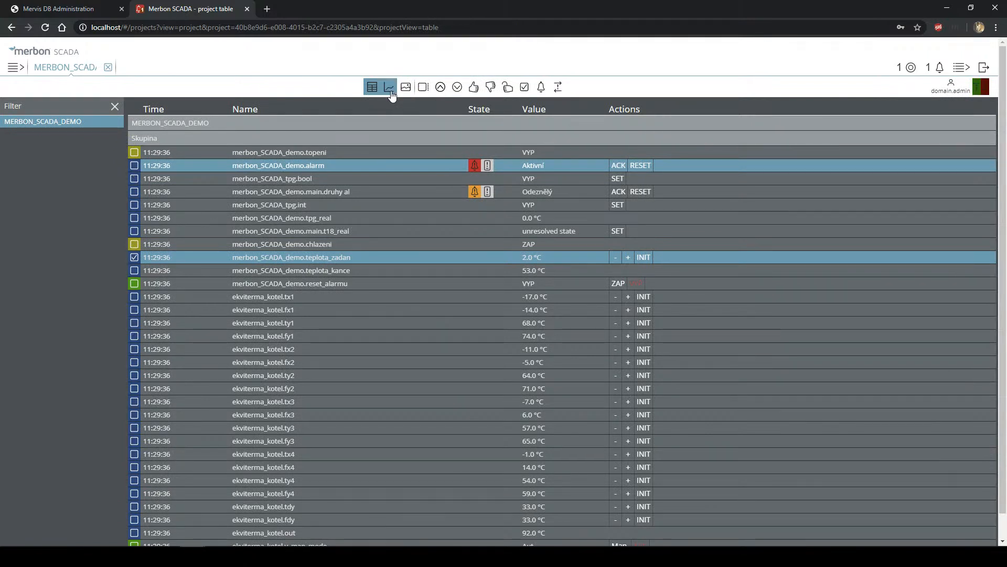
pyautogui.click(390, 89)
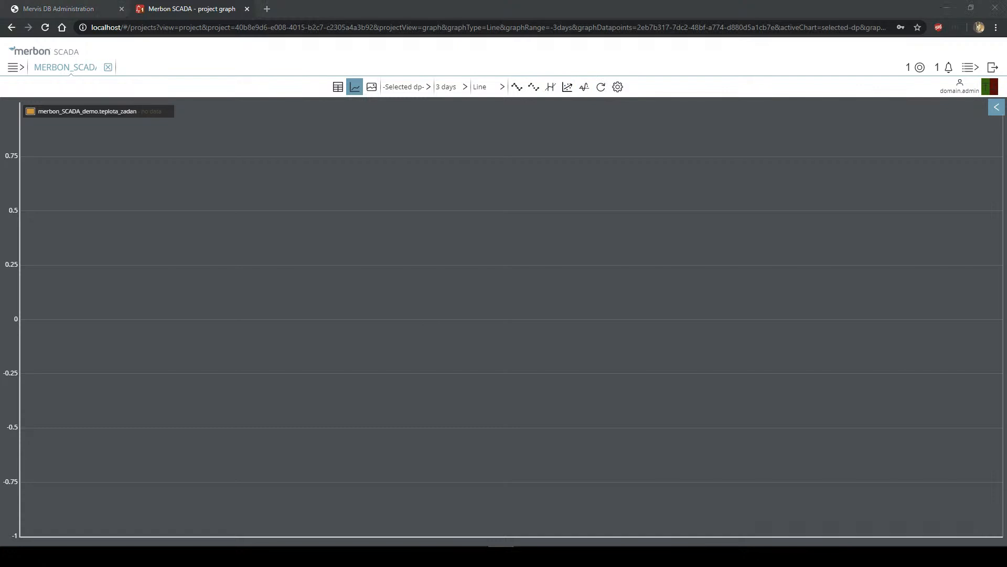
pyautogui.moveTo(609, 103); pyautogui.dragTo(498, 0)
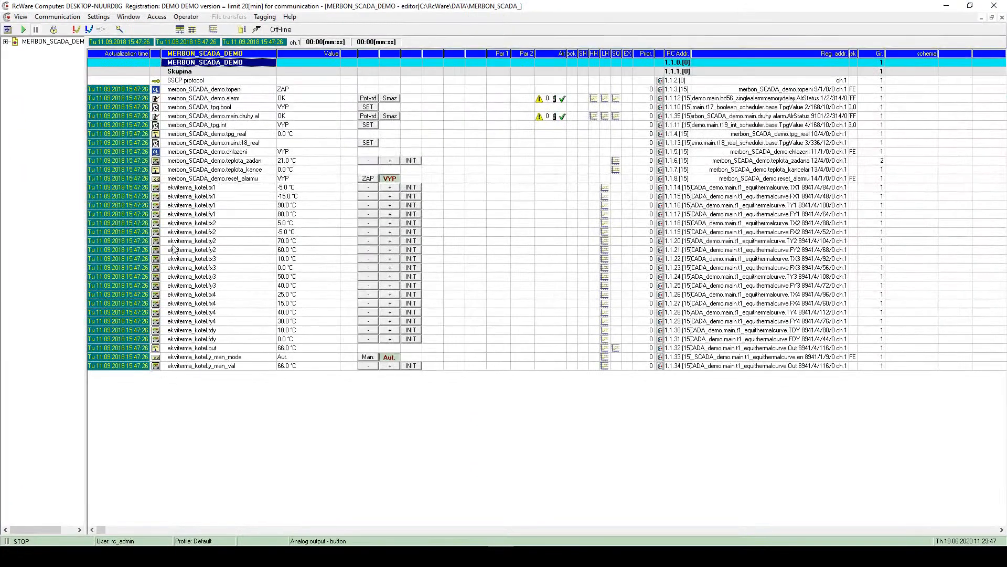
# In edit mode, compare History settings of teplota_zadan, alarm and tpg.bool, then minimise RcWare
pyautogui.click(55, 30)
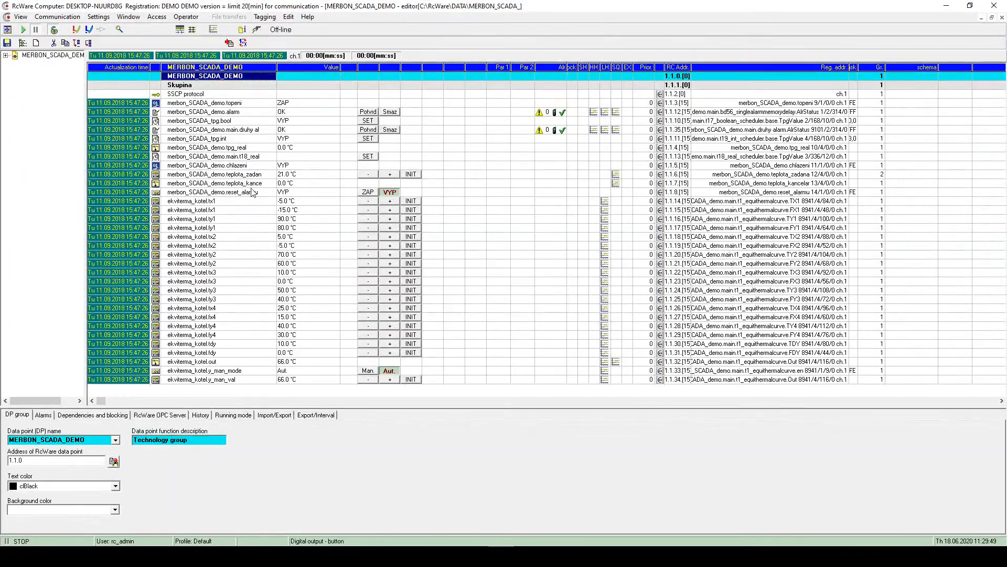
pyautogui.click(247, 176)
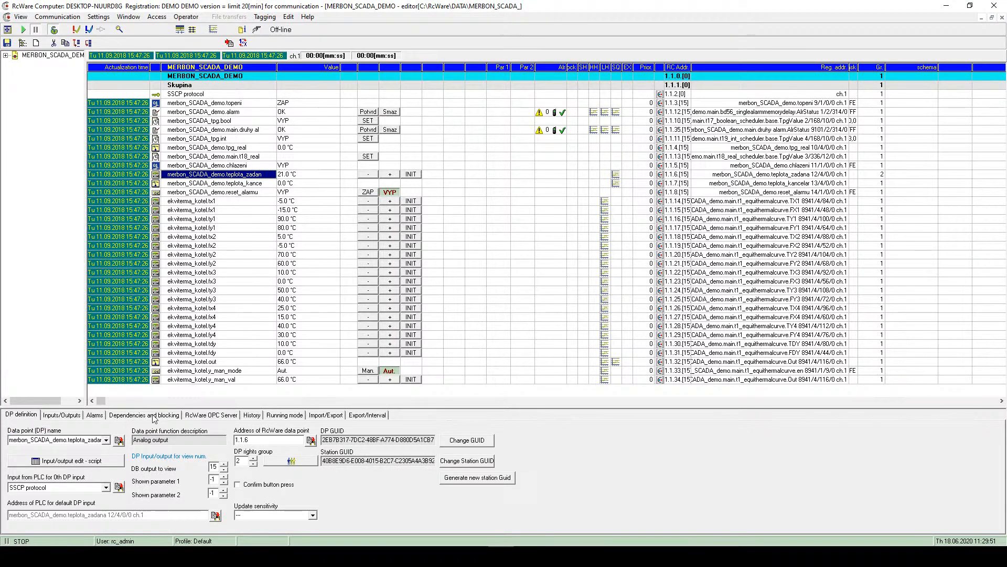
pyautogui.click(251, 416)
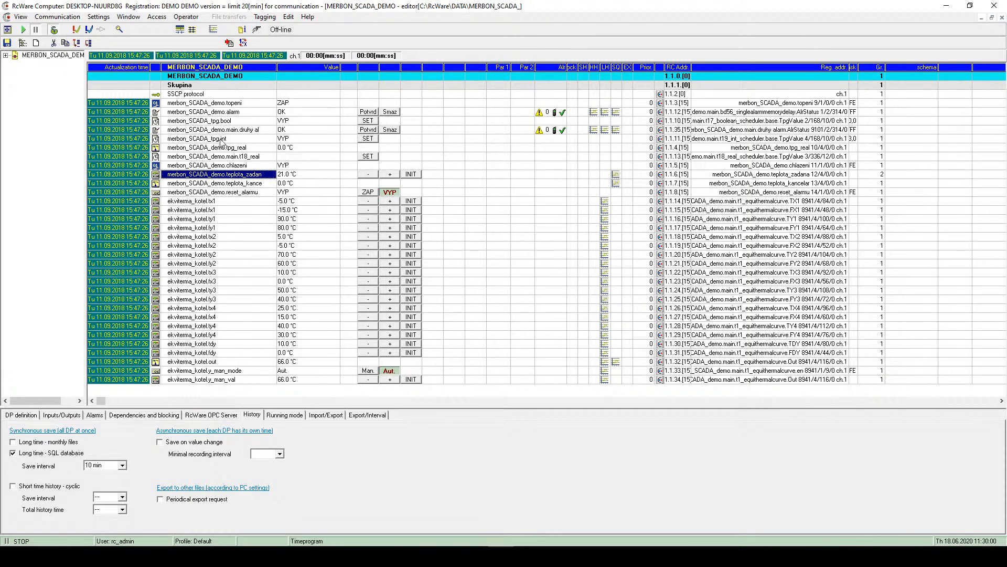
pyautogui.click(226, 113)
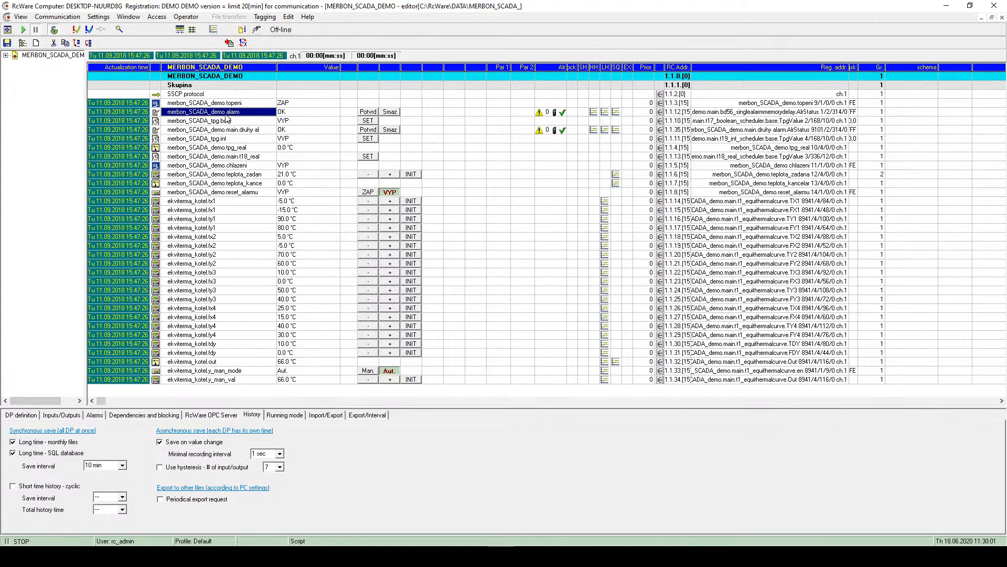
pyautogui.click(231, 121)
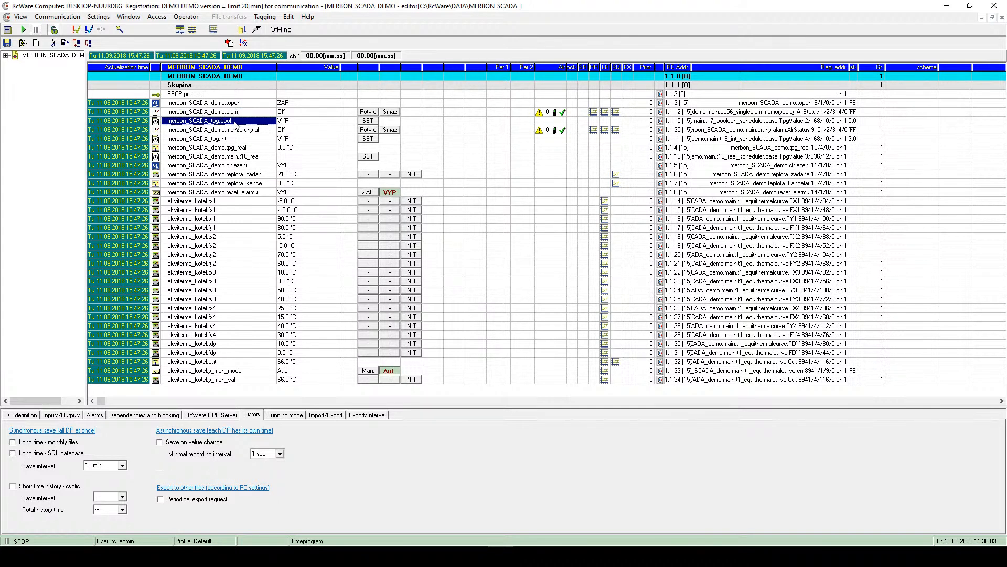
pyautogui.click(944, 6)
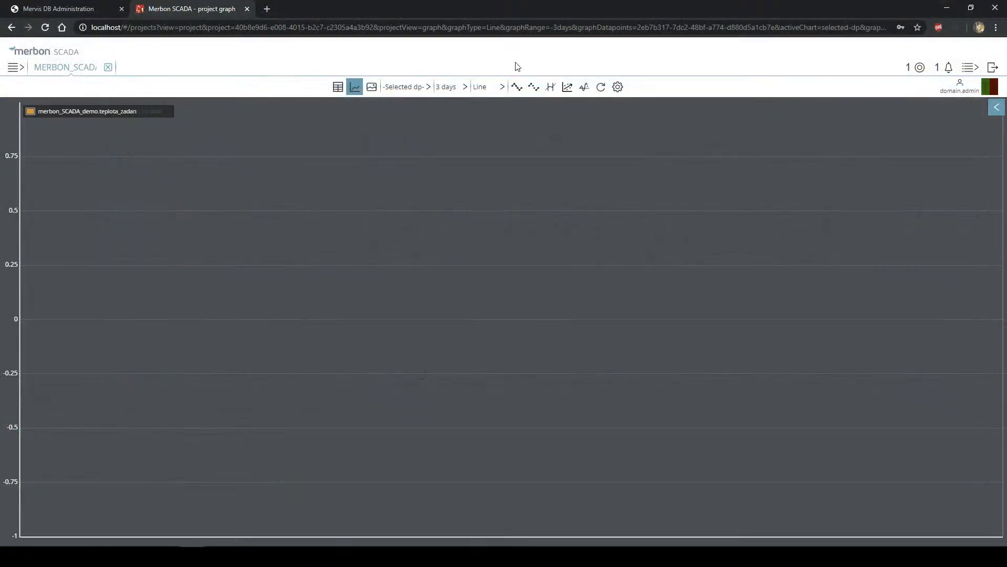
# Re-check the SCADA graph and reload the stored variables list in Mervis DB Administration
pyautogui.click(339, 87)
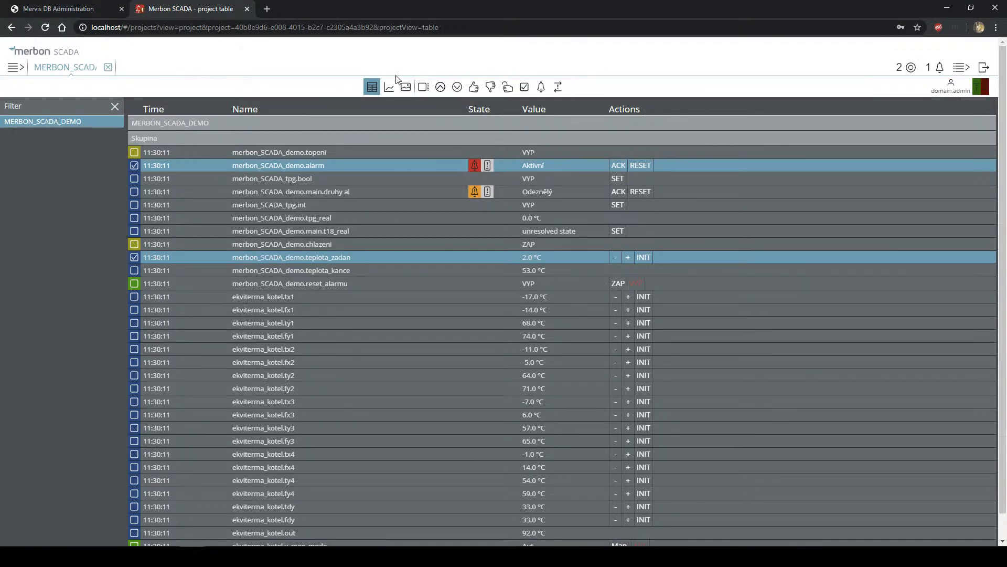
pyautogui.click(388, 87)
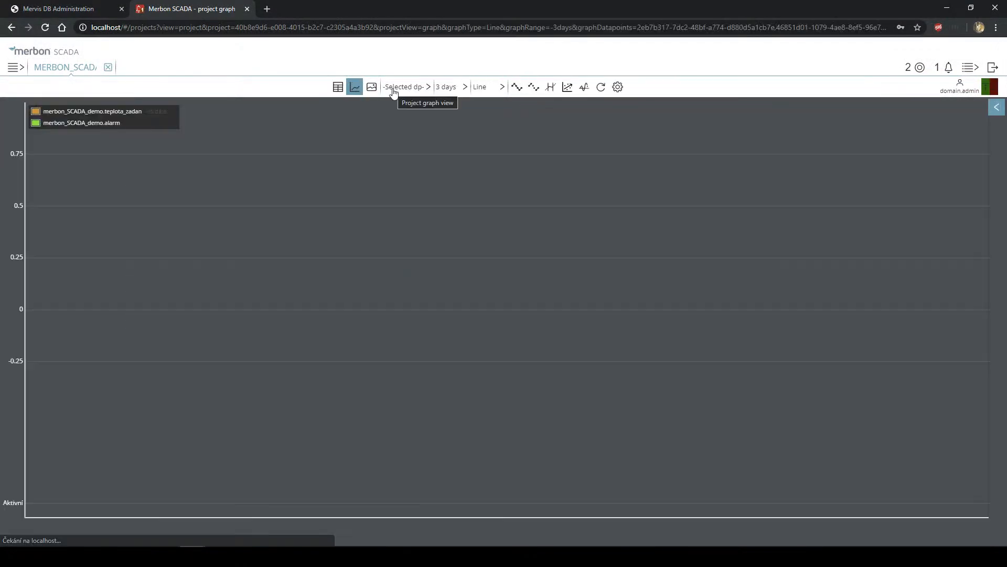
pyautogui.click(338, 88)
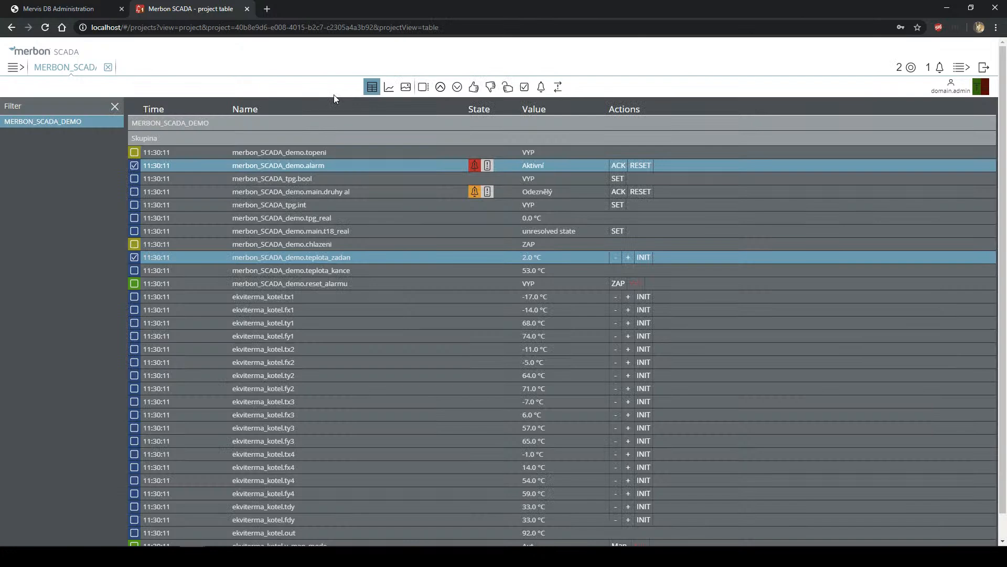
pyautogui.click(78, 9)
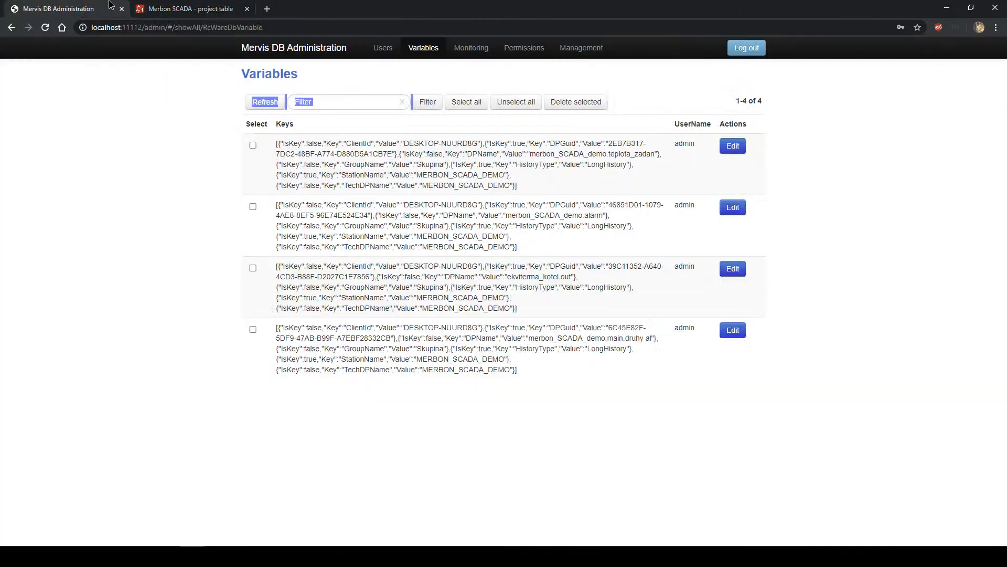
pyautogui.click(264, 103)
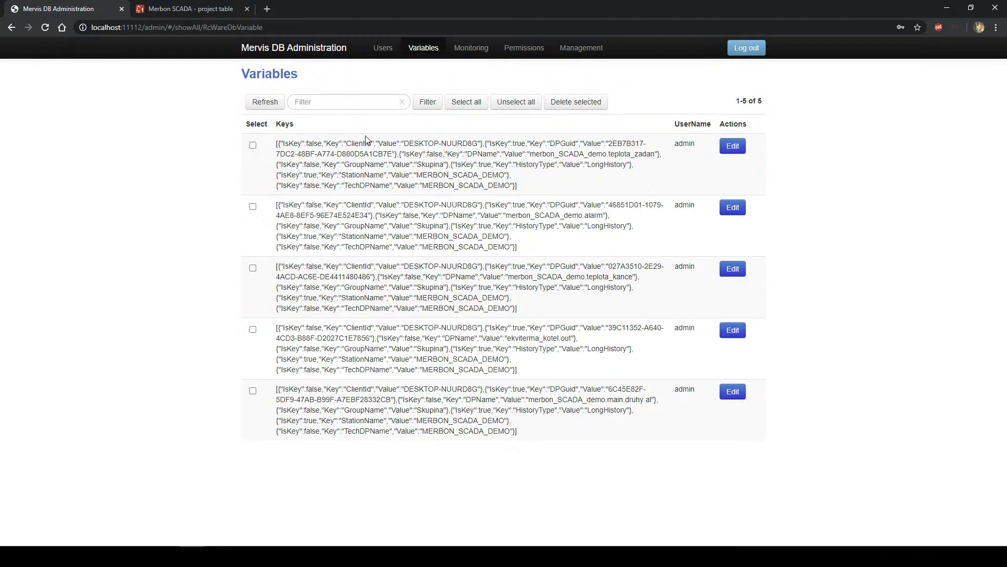
pyautogui.hotkey('ctrl', 'Tab')
# Swap the SCADA selection from alarm and teplota_zadan to teplota_kance and graph it
pyautogui.click(134, 166)
pyautogui.click(135, 258)
pyautogui.click(134, 271)
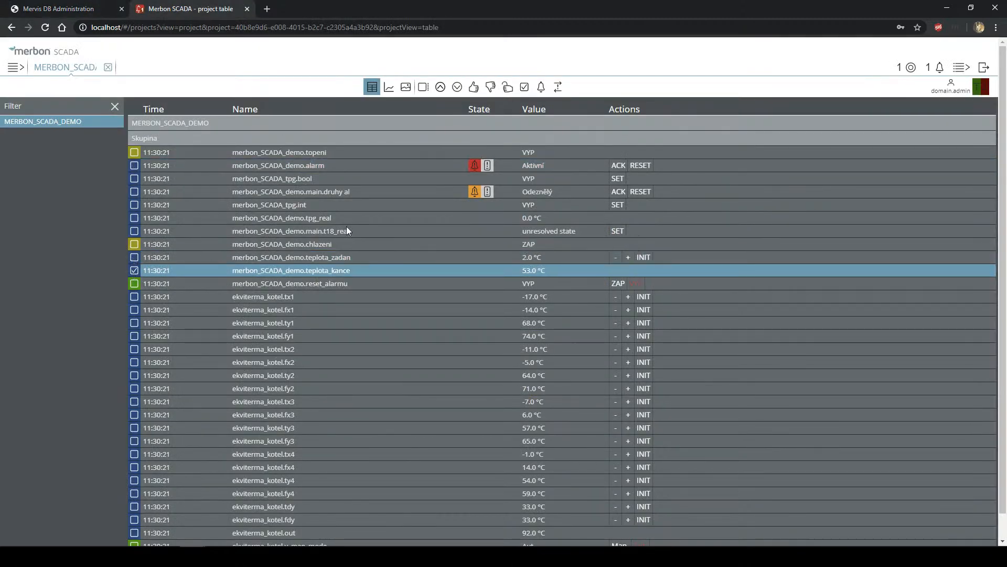
pyautogui.click(389, 88)
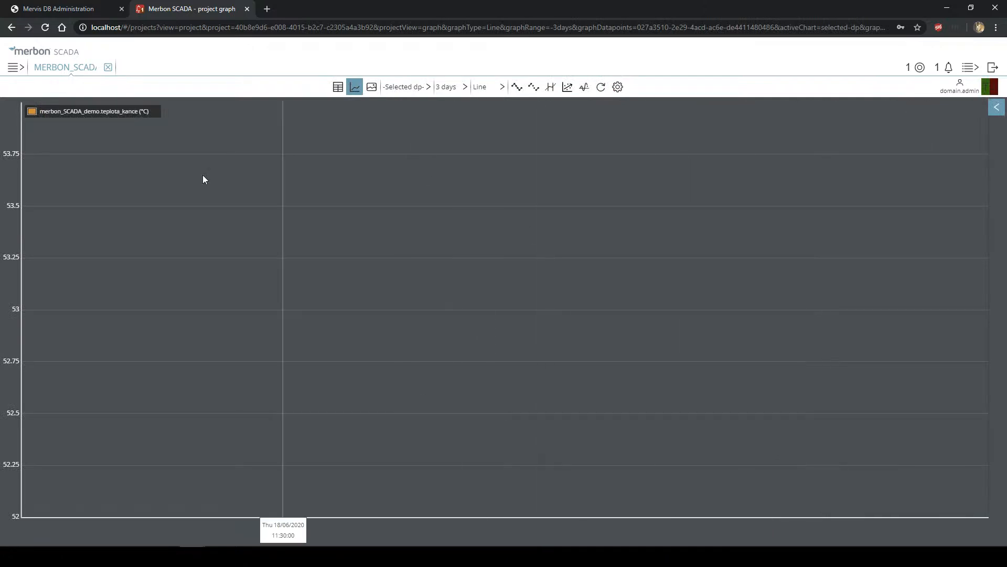
pyautogui.click(338, 86)
pyautogui.click(4, 8)
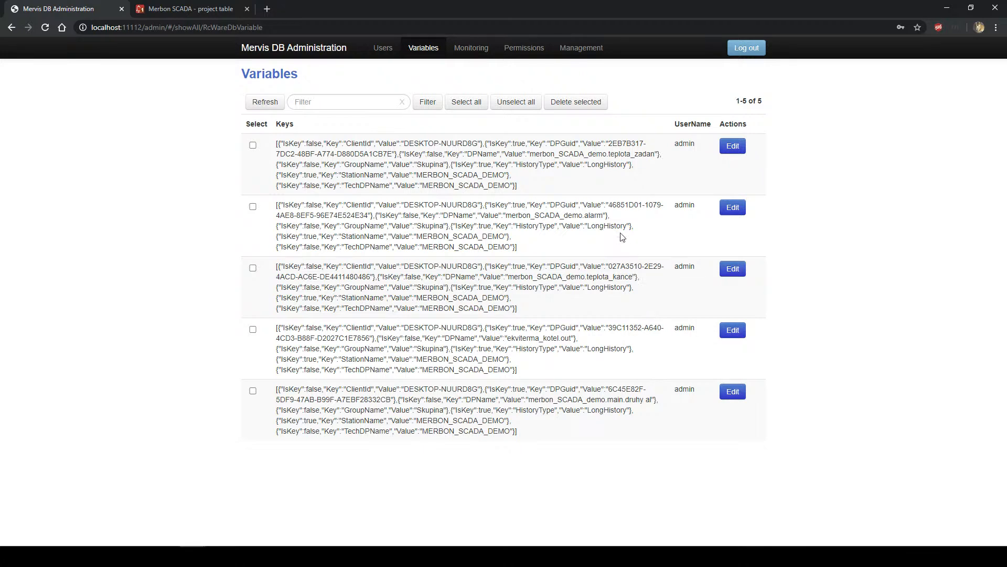
# Graph the alarm variable's stored values with points, re-graph teplota_kance, then return to RcWare
pyautogui.click(733, 207)
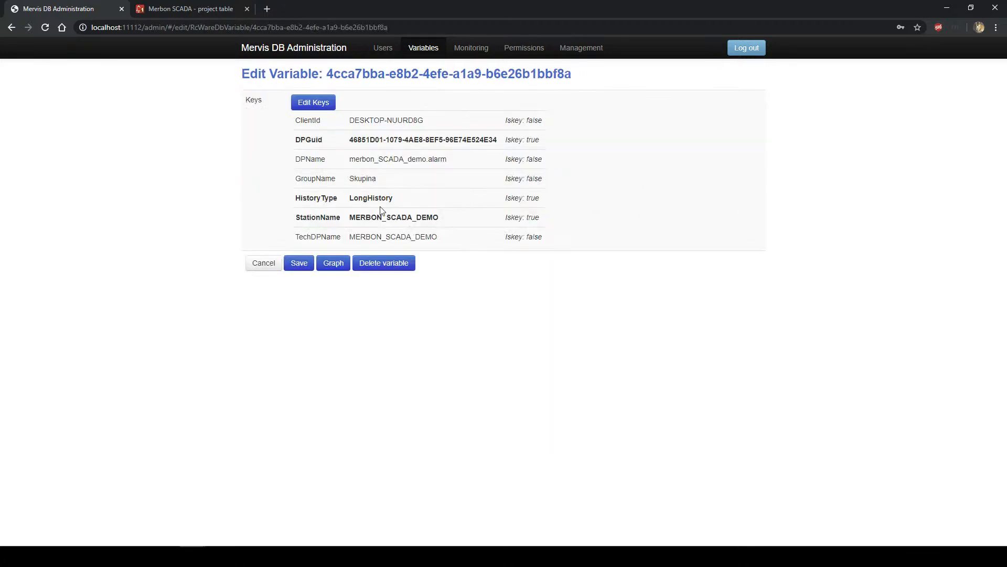
pyautogui.click(362, 265)
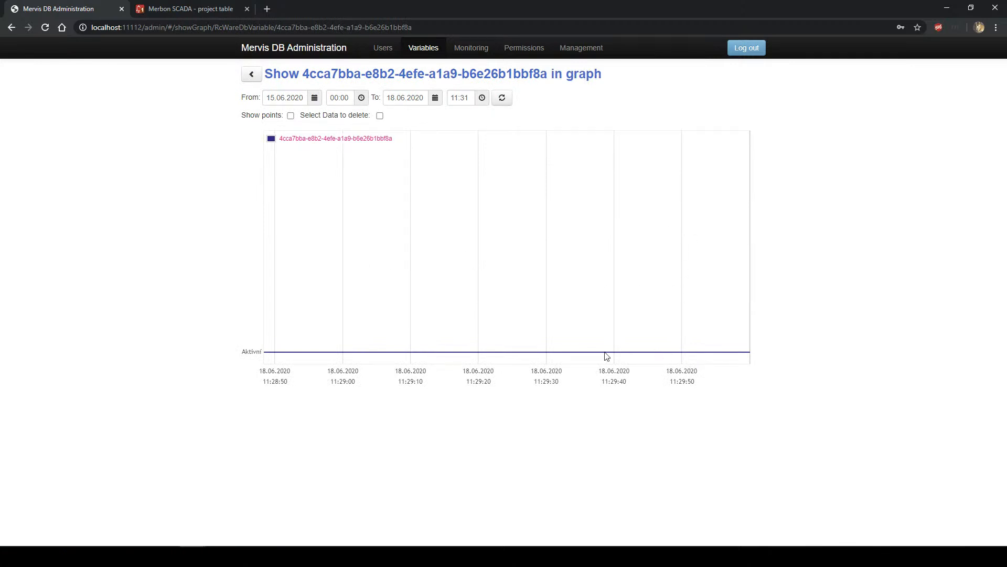
pyautogui.click(291, 115)
pyautogui.click(181, 8)
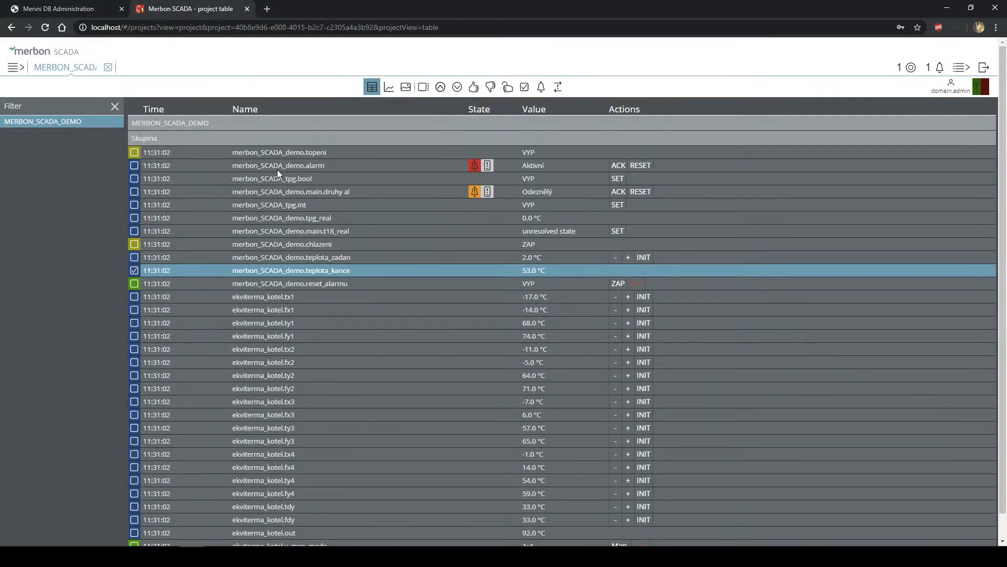
pyautogui.click(389, 87)
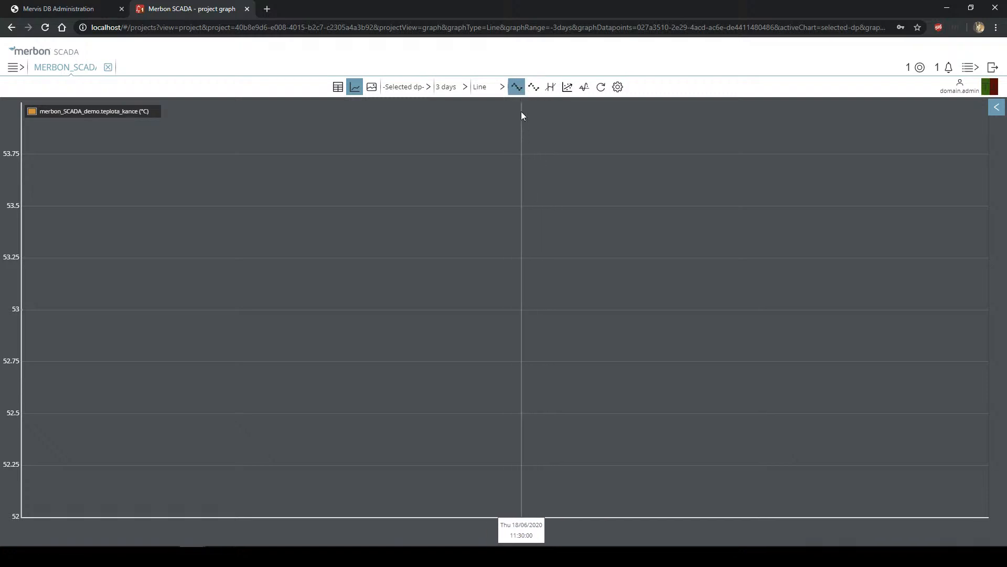
pyautogui.click(338, 86)
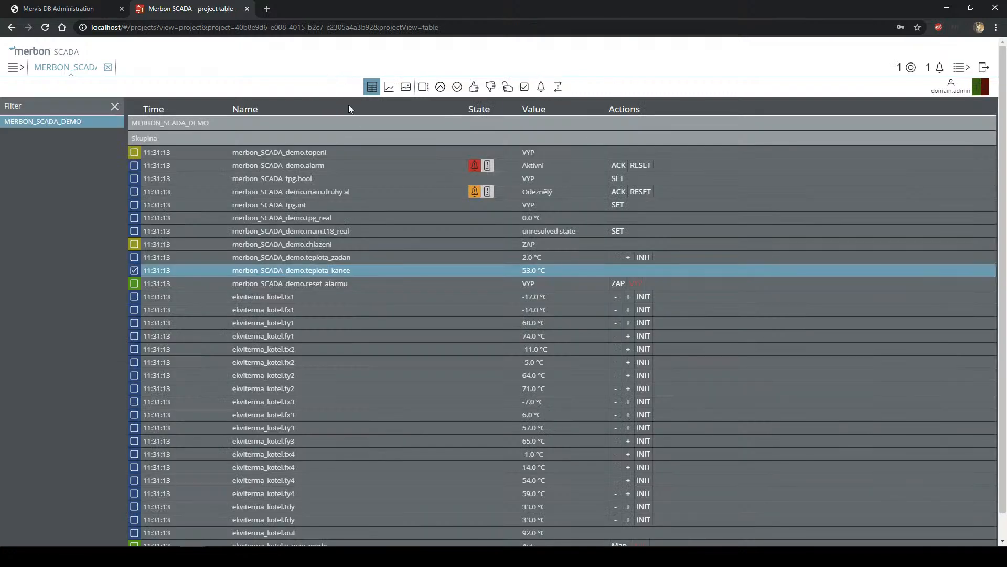
pyautogui.hotkey('alt', 'Tab')
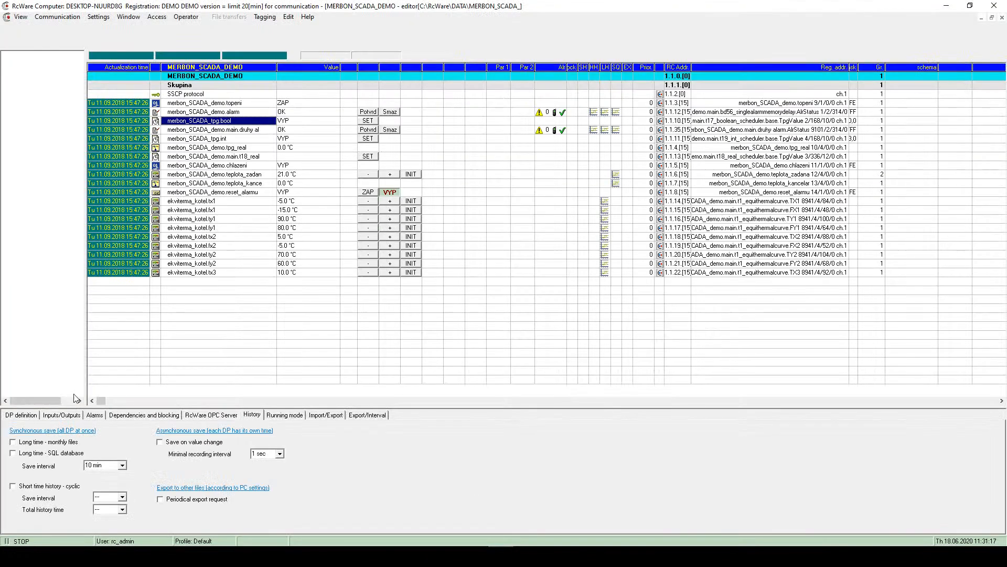
# Set the alarm datapoint's history save interval to 1 min and save the project, skipping the dependency check
pyautogui.click(122, 465)
pyautogui.click(122, 466)
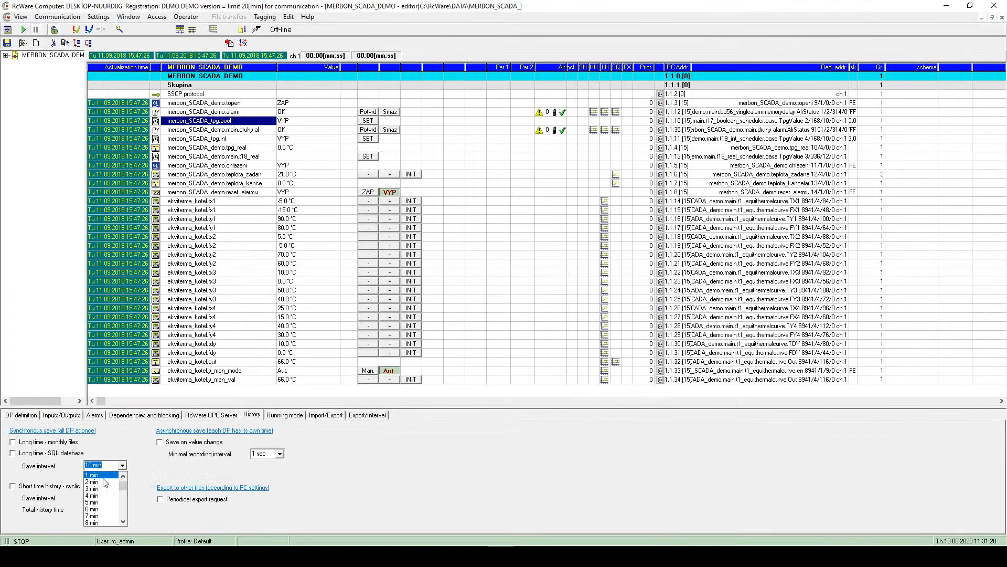
pyautogui.click(93, 482)
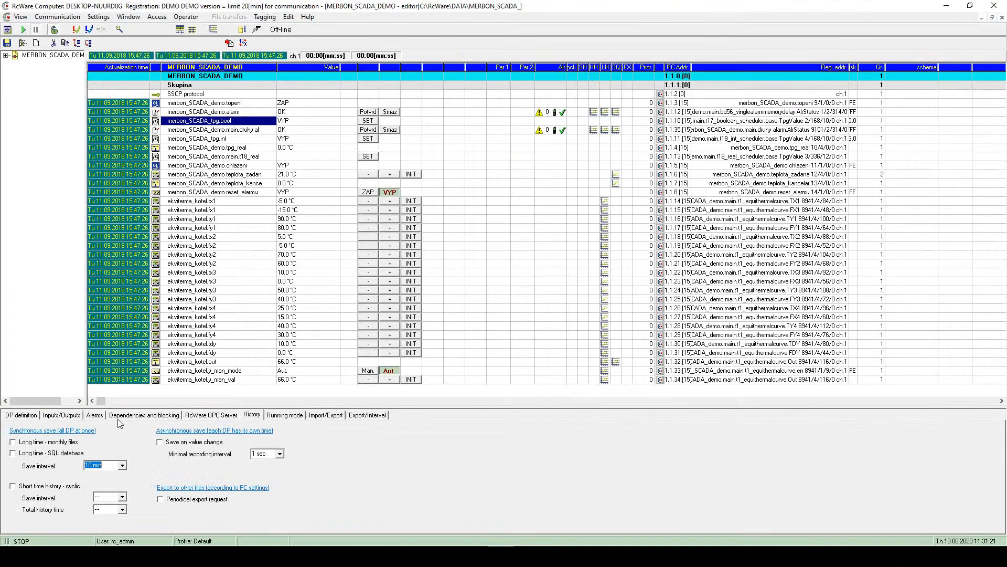
pyautogui.click(120, 466)
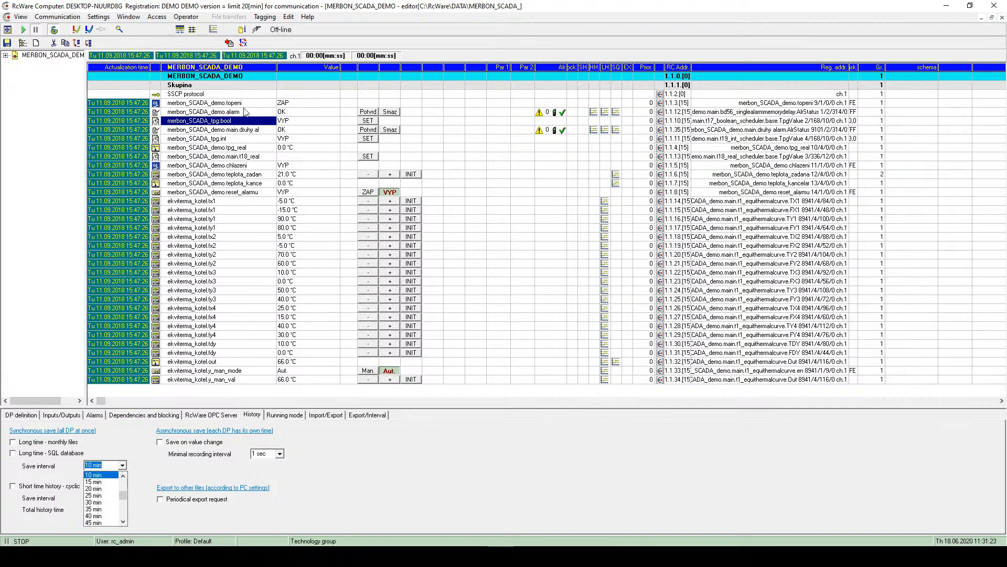
pyautogui.click(243, 112)
pyautogui.click(243, 111)
pyautogui.click(122, 466)
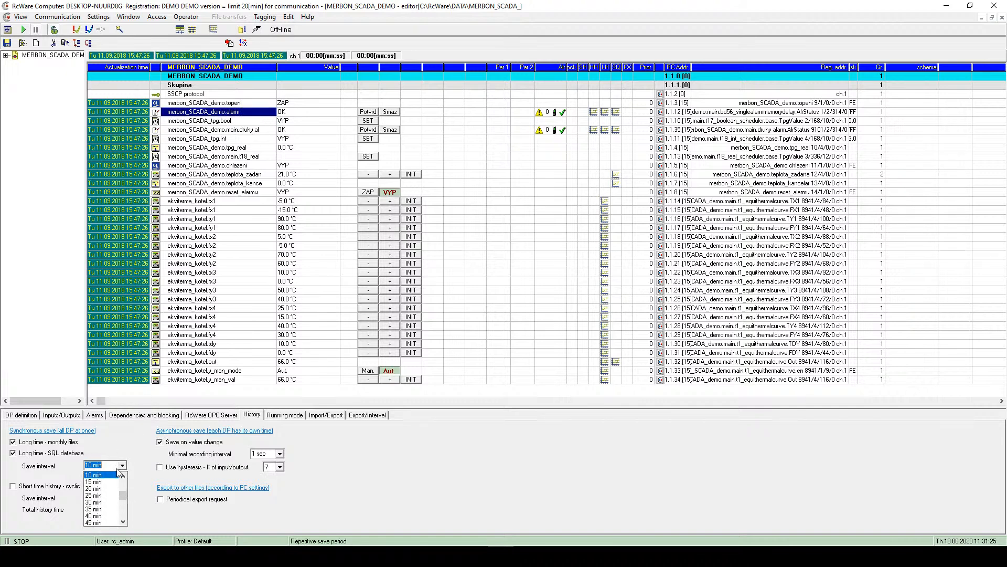
pyautogui.click(93, 481)
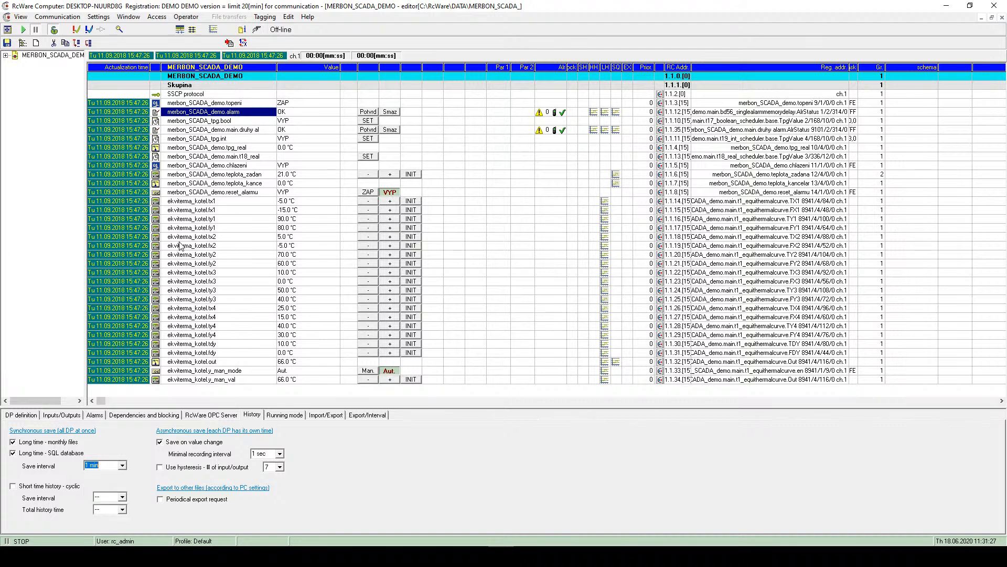
pyautogui.click(243, 175)
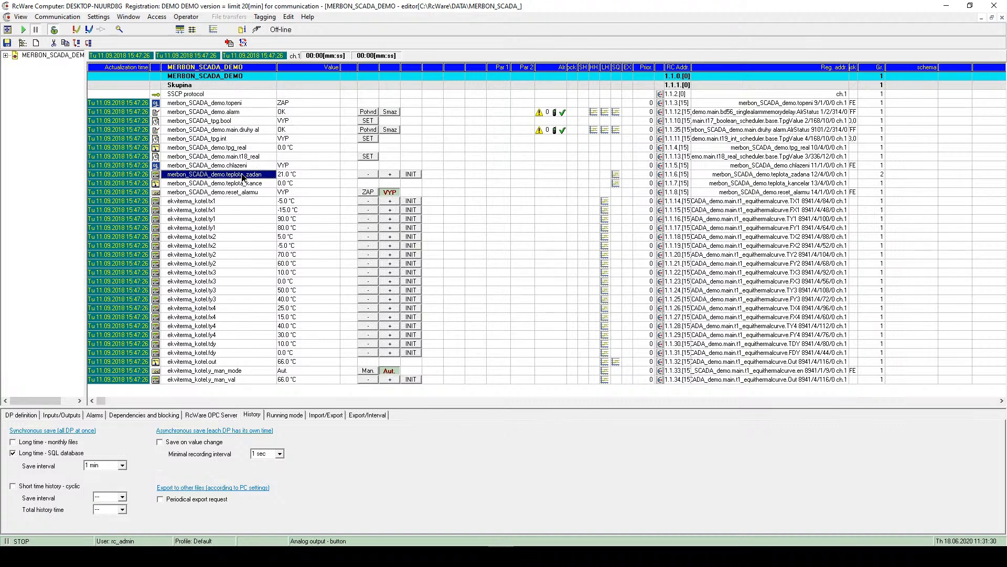
pyautogui.click(7, 43)
pyautogui.click(570, 318)
# Export only the MERBON_SCADA_DEMO station to Mervis SCADA into vision_data\_export
pyautogui.click(55, 31)
pyautogui.click(98, 17)
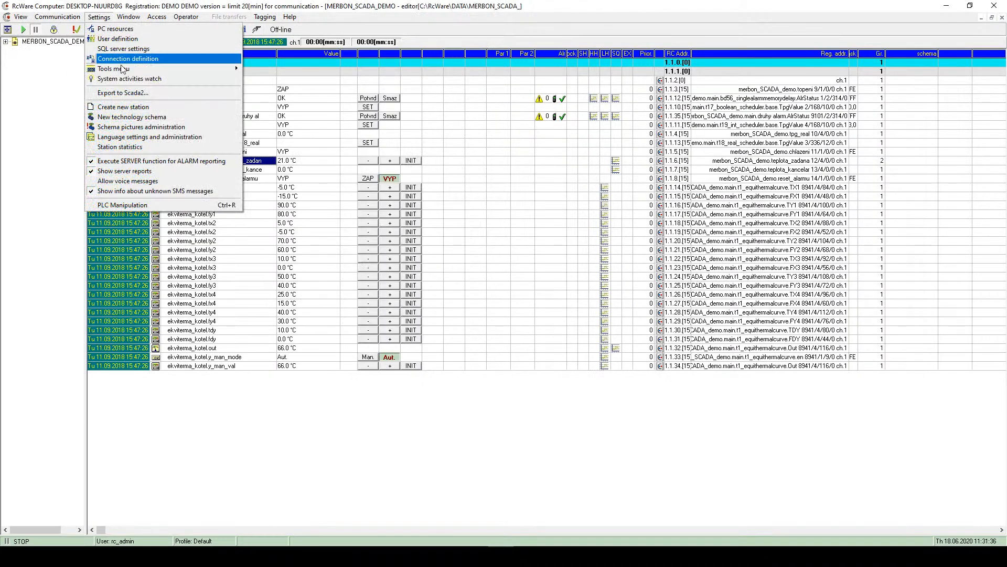
pyautogui.click(136, 94)
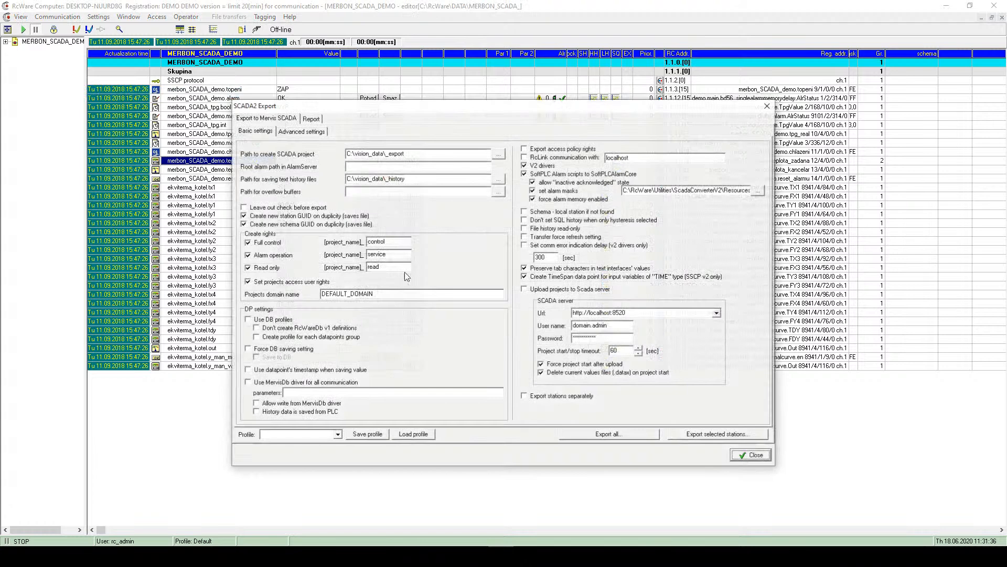
pyautogui.click(705, 436)
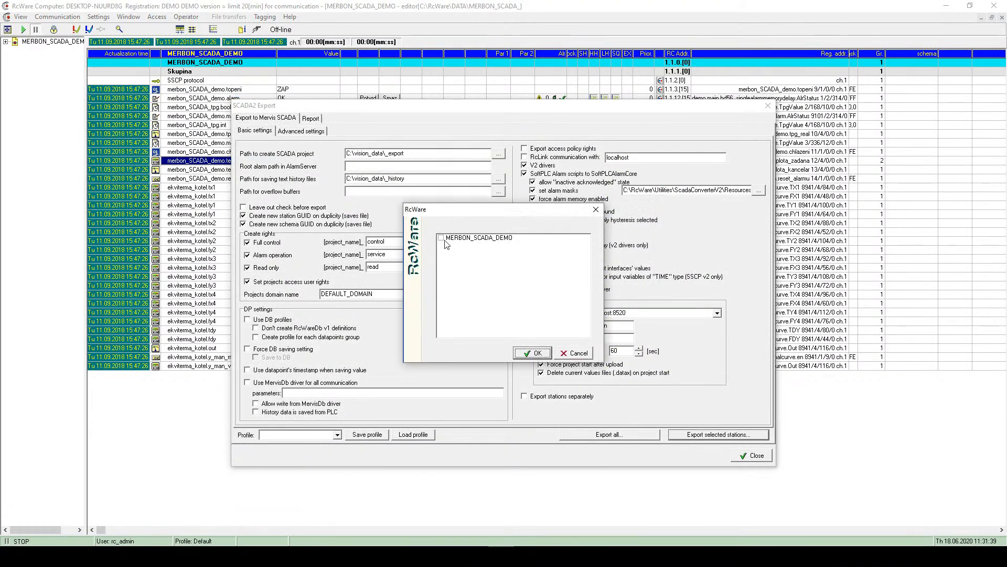
pyautogui.click(444, 240)
pyautogui.click(534, 352)
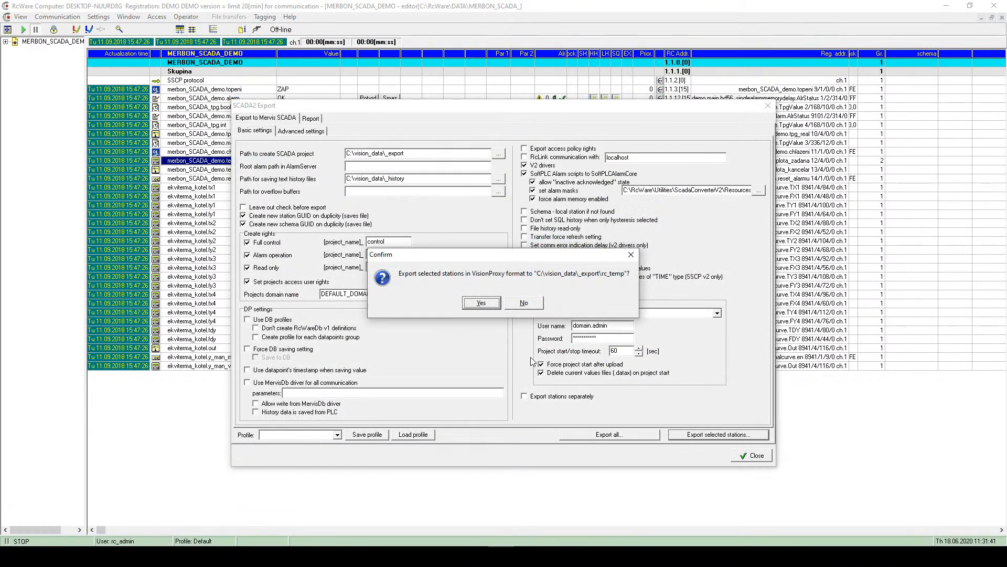
pyautogui.click(491, 302)
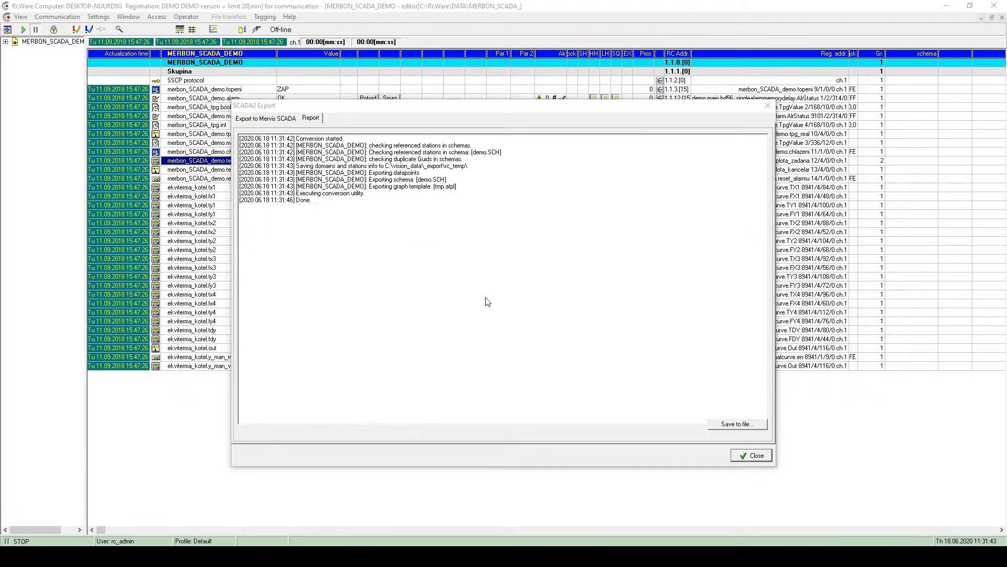
pyautogui.click(503, 297)
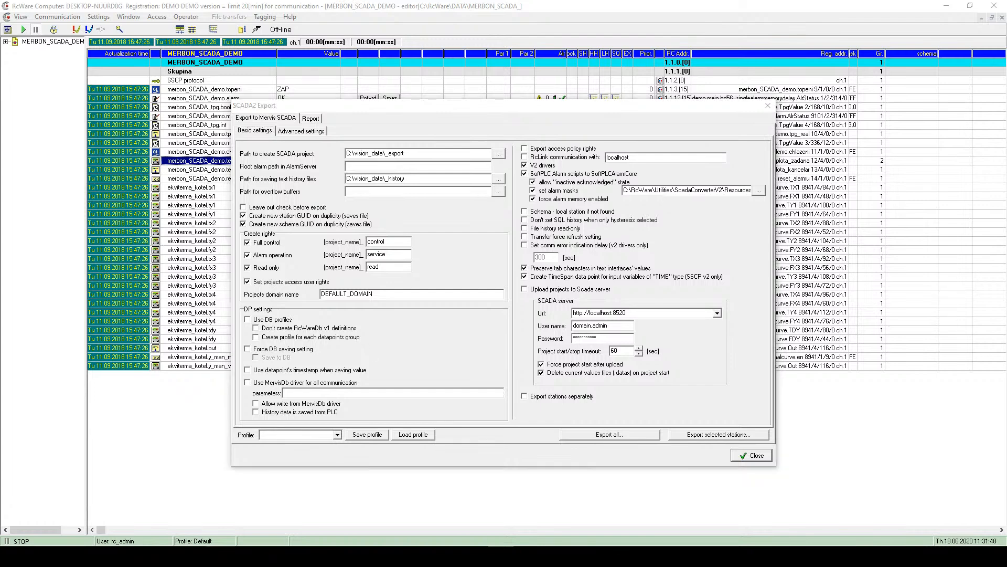
# Browse to C:\vision_data\_export\scada\projects and select the newly exported project folder
pyautogui.scroll(-1, 215, 324)
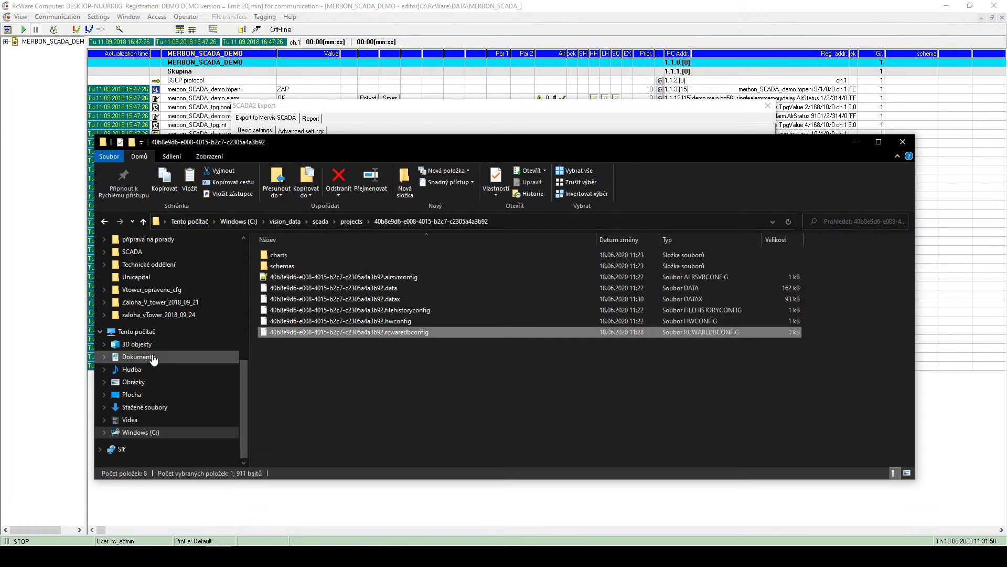
pyautogui.click(137, 332)
pyautogui.doubleClick(329, 344)
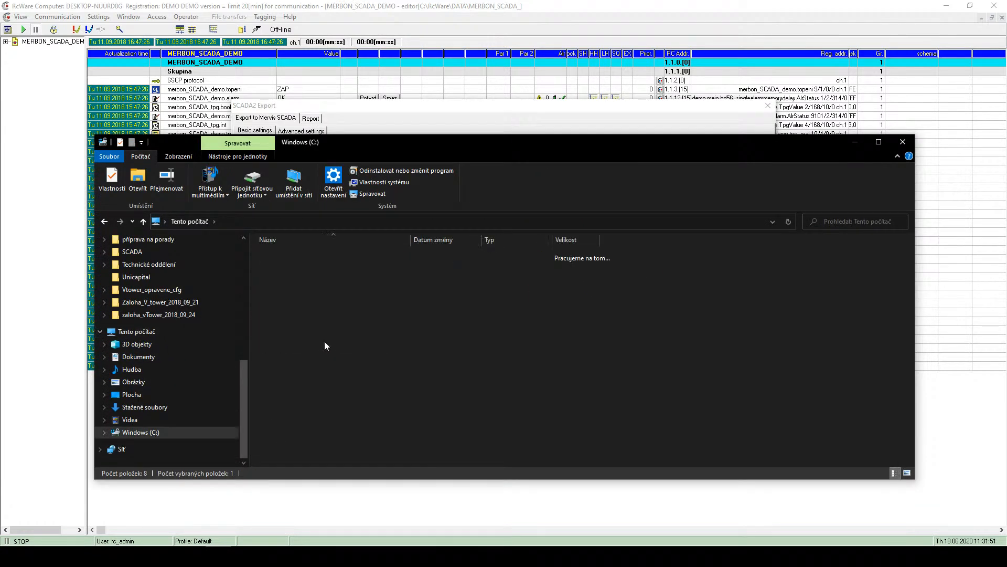
pyautogui.scroll(-5, 309, 362)
pyautogui.doubleClick(283, 362)
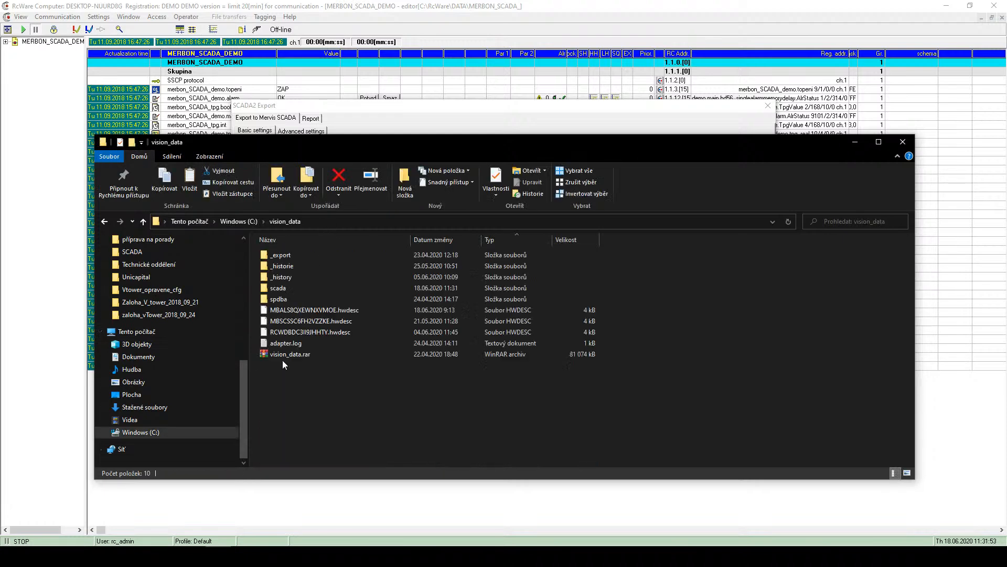
pyautogui.doubleClick(290, 253)
pyautogui.doubleClick(288, 266)
pyautogui.doubleClick(295, 288)
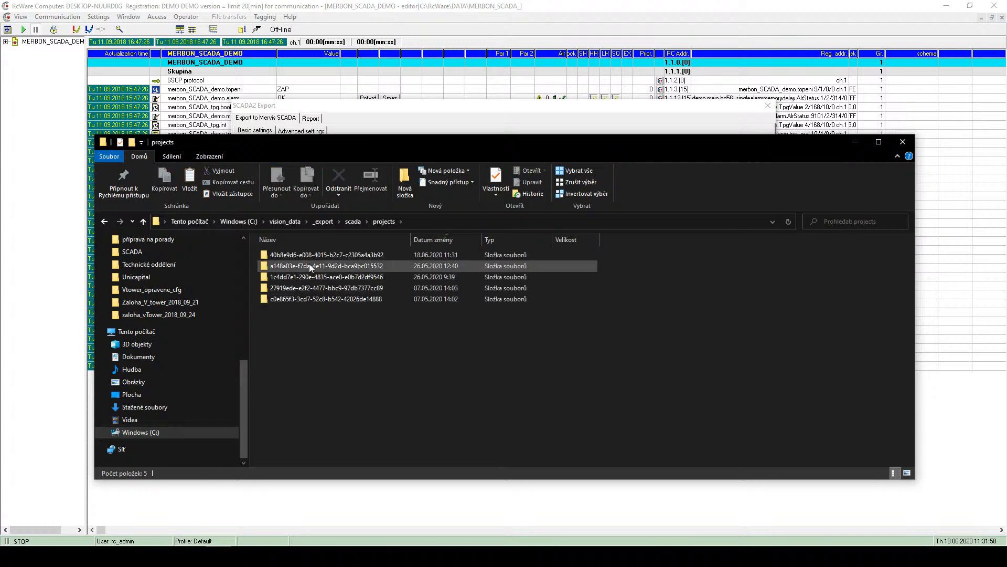
pyautogui.click(315, 255)
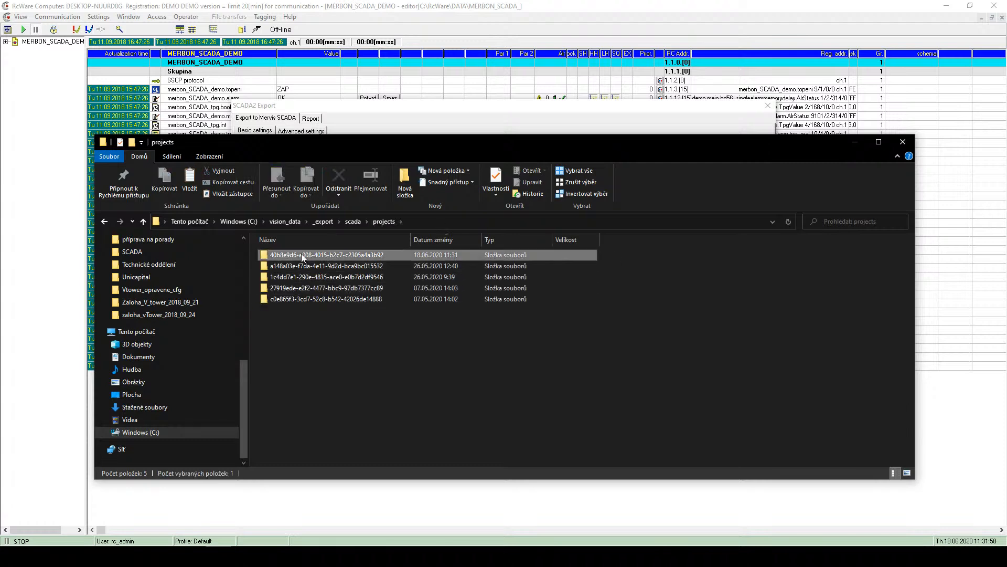
# Select the exported cfg and projects folders, then stop the Merbon SCADA service
pyautogui.click(352, 221)
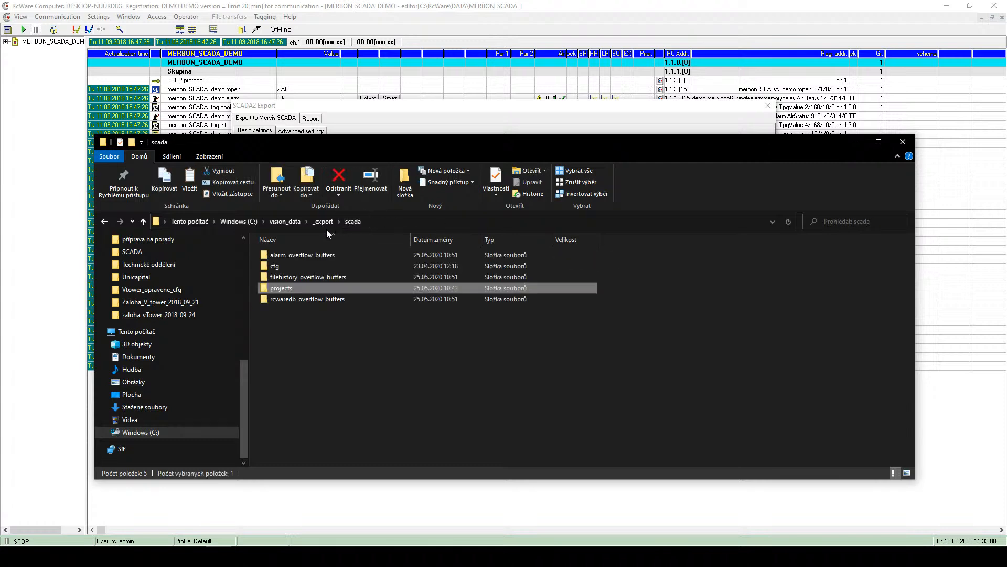
pyautogui.keyDown('ctrl'); pyautogui.click(291, 267); pyautogui.keyUp('ctrl')
pyautogui.click(292, 224)
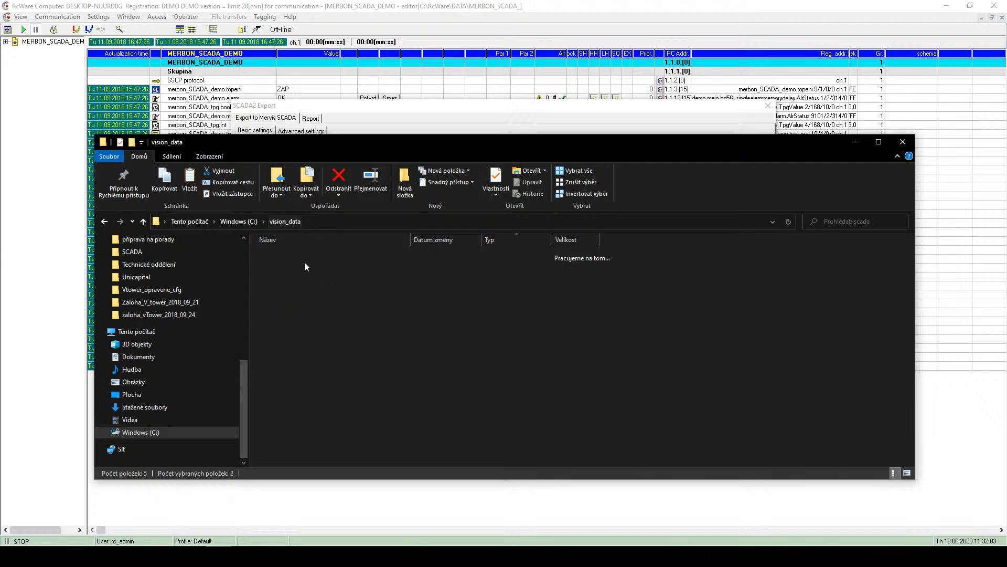
pyautogui.click(321, 556)
pyautogui.click(261, 238)
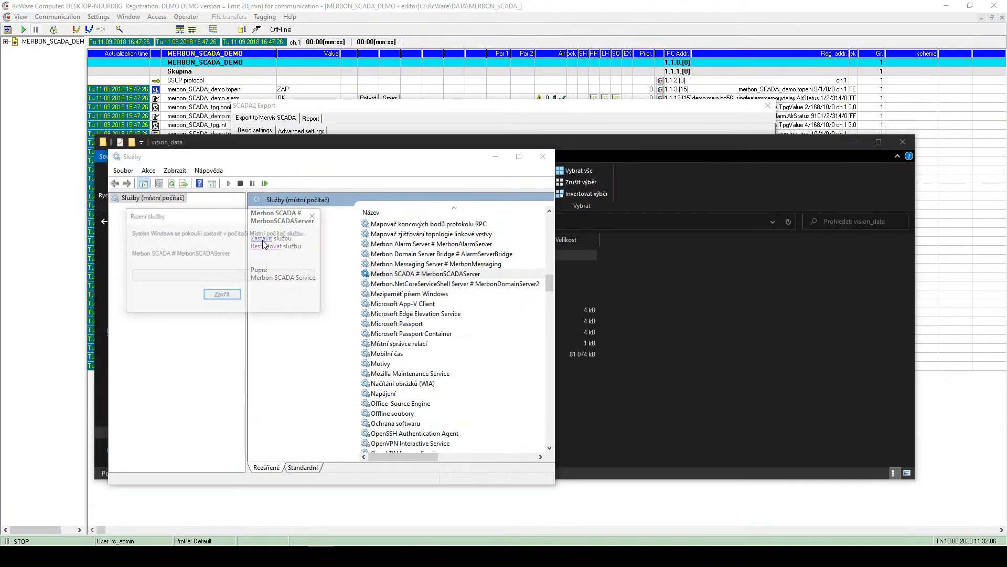
# Replace the cfg and projects folders in C:\vision_data\scada with the freshly exported copies
pyautogui.click(647, 326)
pyautogui.click(294, 289)
pyautogui.doubleClick(294, 288)
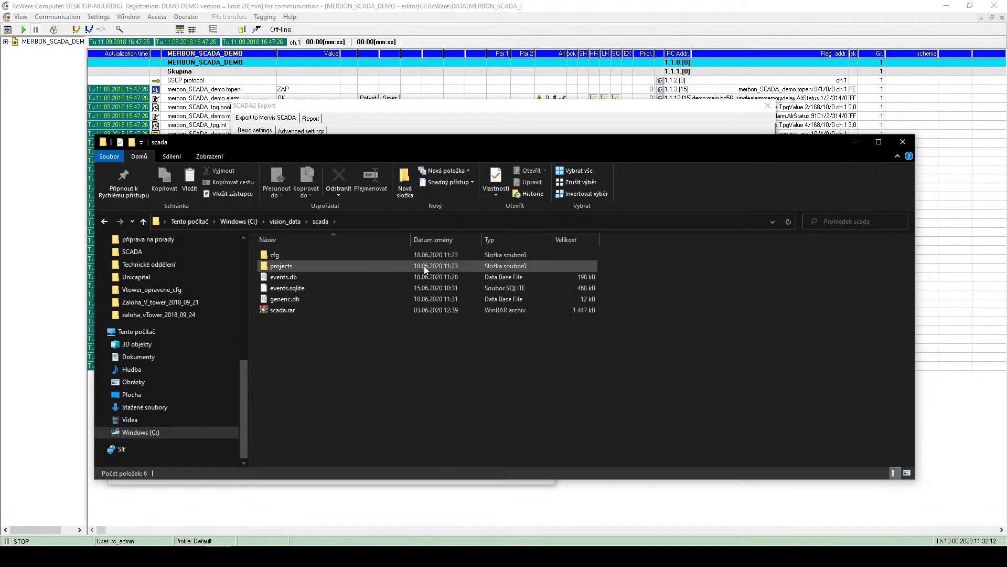
pyautogui.moveTo(661, 250); pyautogui.dragTo(565, 266)
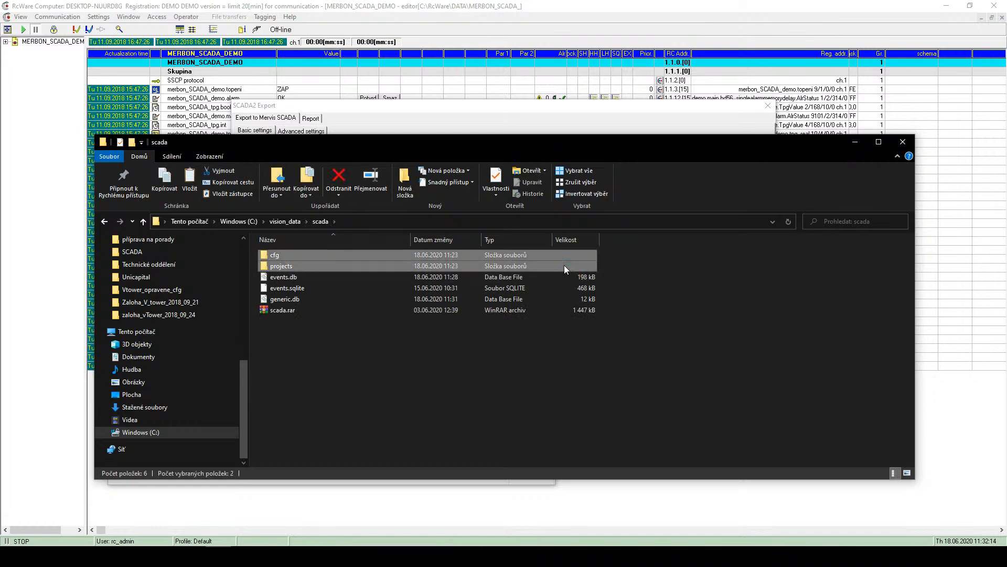
pyautogui.press('Delete')
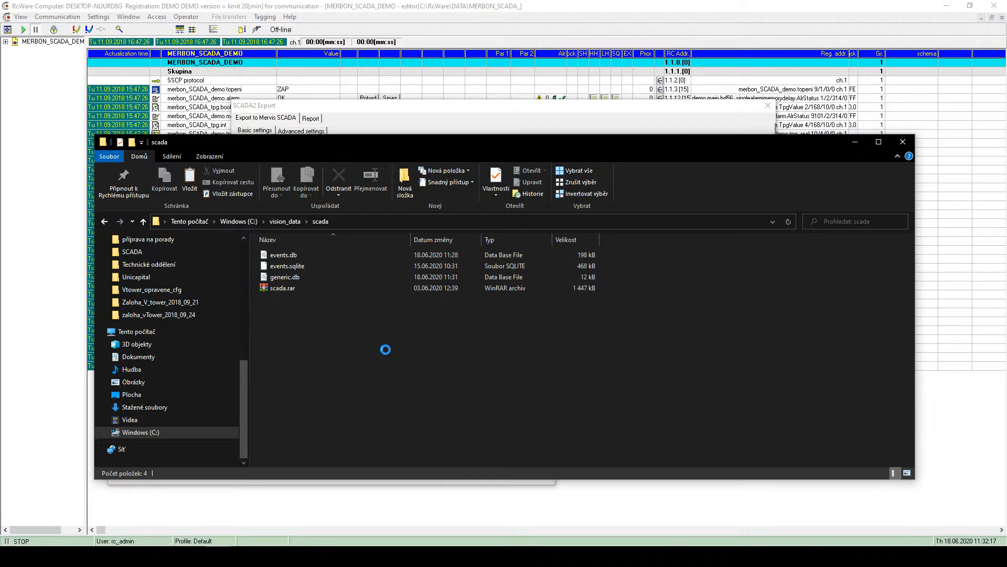
pyautogui.hotkey('ctrl', 'z')
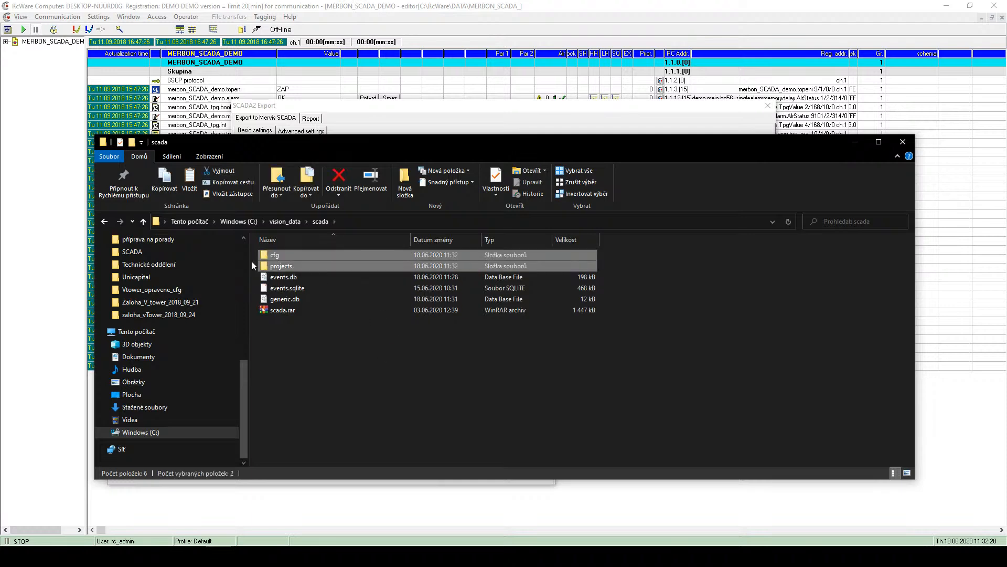
# Start the Merbon SCADA service again in Services
pyautogui.click(321, 555)
pyautogui.click(260, 239)
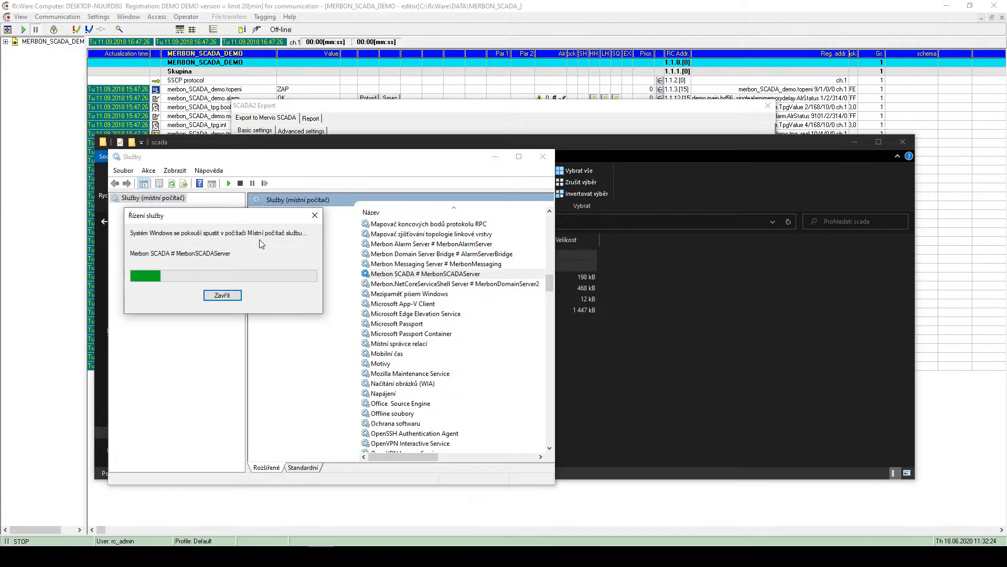
pyautogui.click(223, 296)
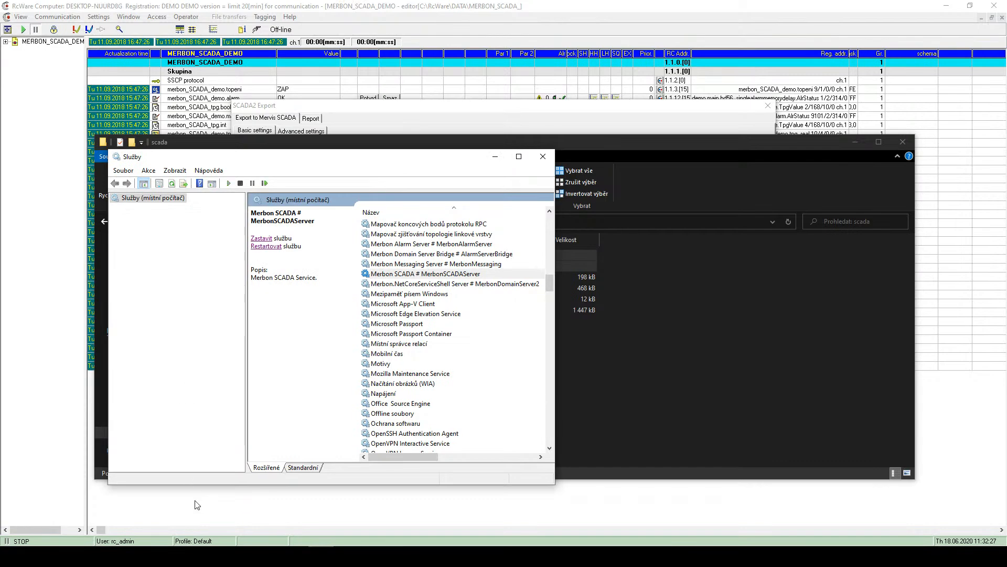
pyautogui.moveTo(192, 556)
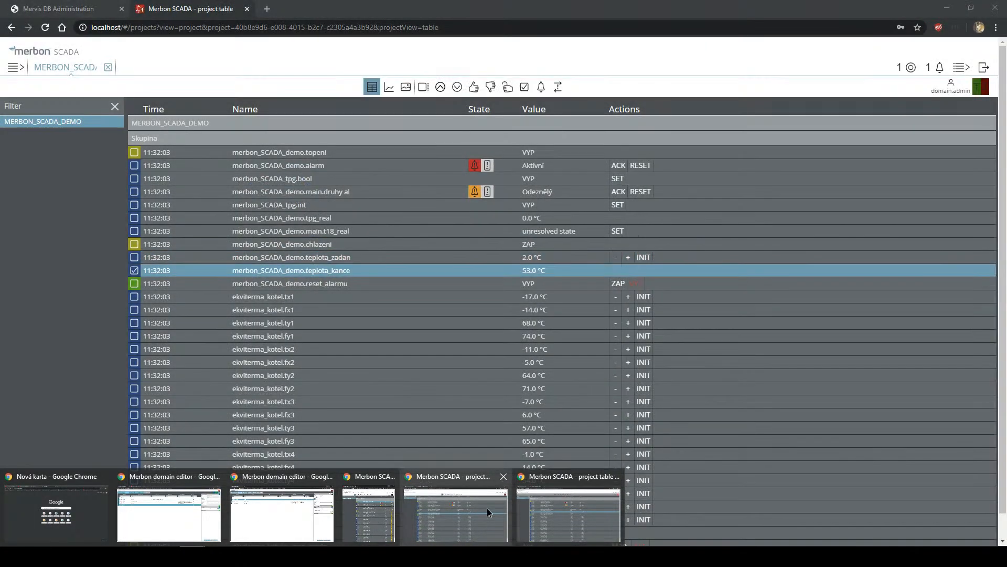
# Open the stored history graph of variable 04b34482-40b0-414f-97c4-3e4a81f19563 from the Variables list
pyautogui.click(487, 508)
pyautogui.click(96, 7)
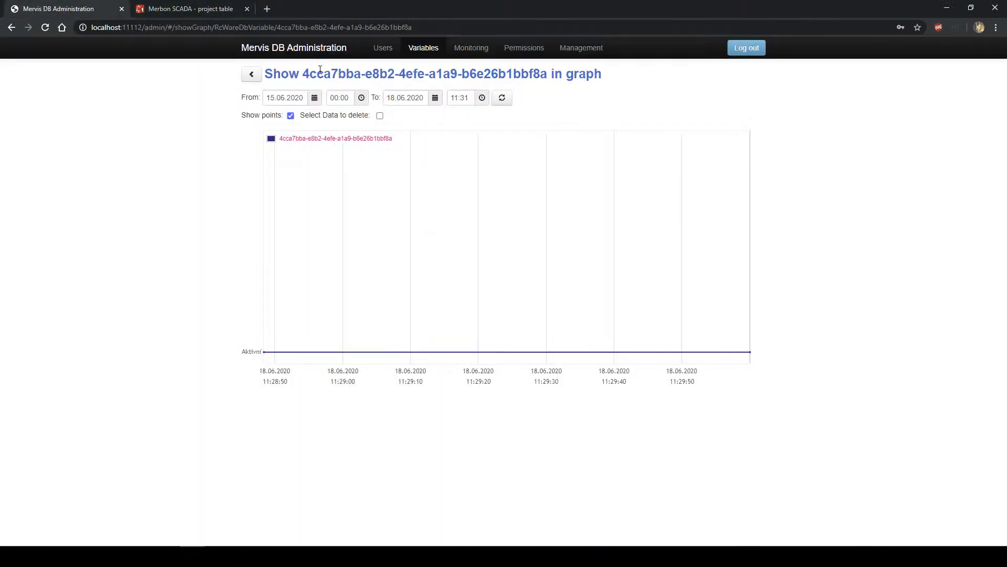
pyautogui.click(393, 46)
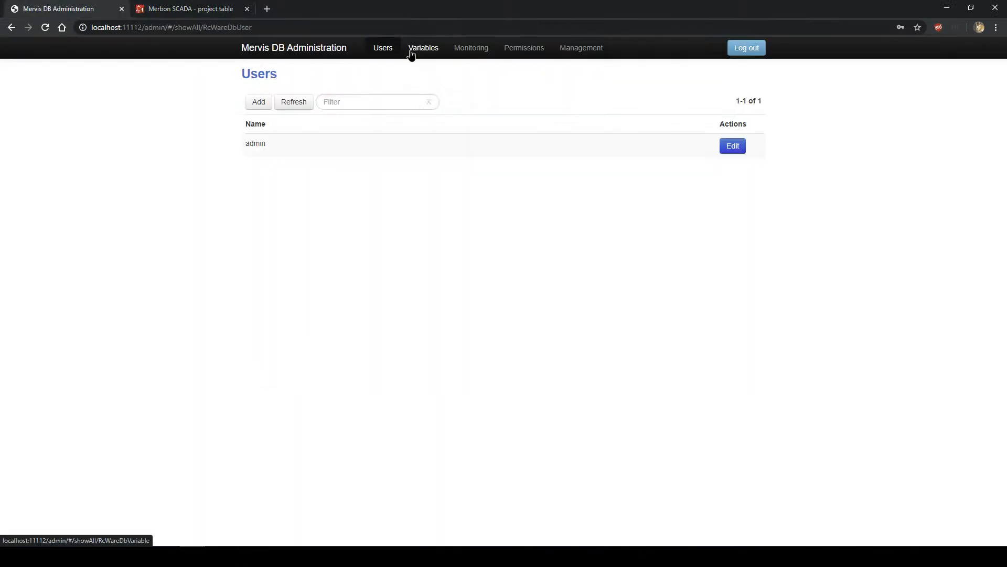
pyautogui.click(409, 53)
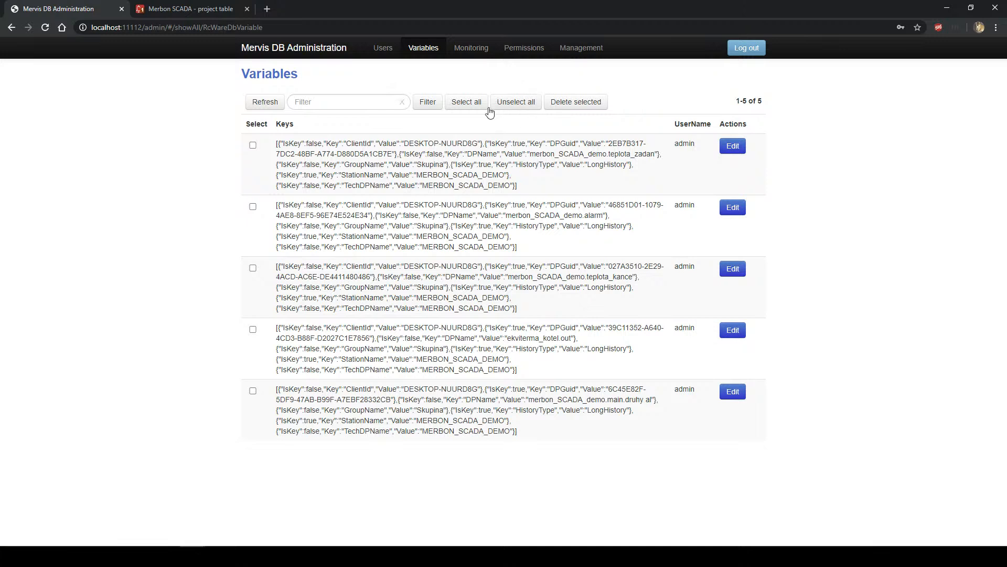
pyautogui.click(733, 148)
pyautogui.click(331, 262)
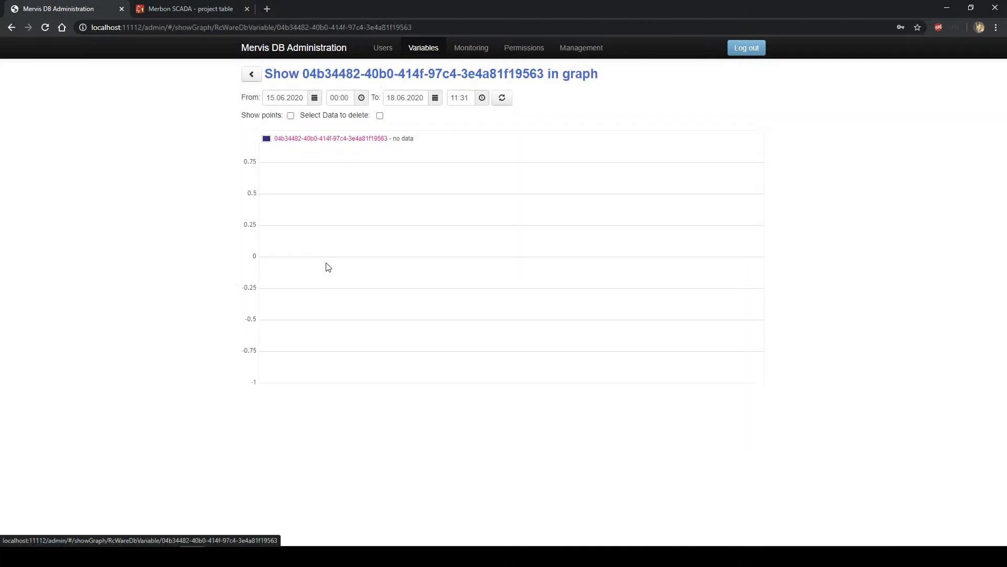
# Chart and reload teplota_kance's history in Merbon SCADA, then return to the Mervis DB graph
pyautogui.click(186, 7)
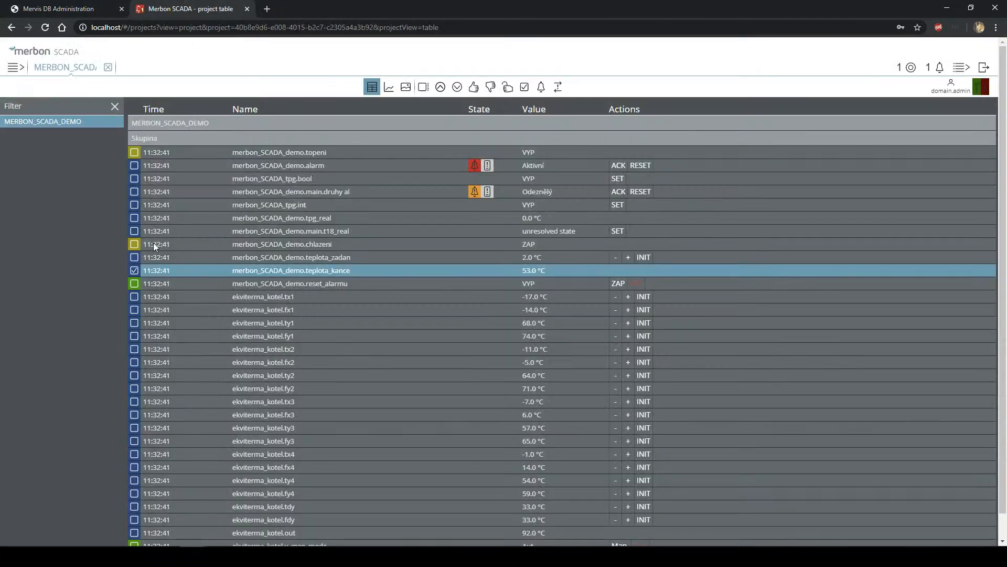
pyautogui.click(389, 87)
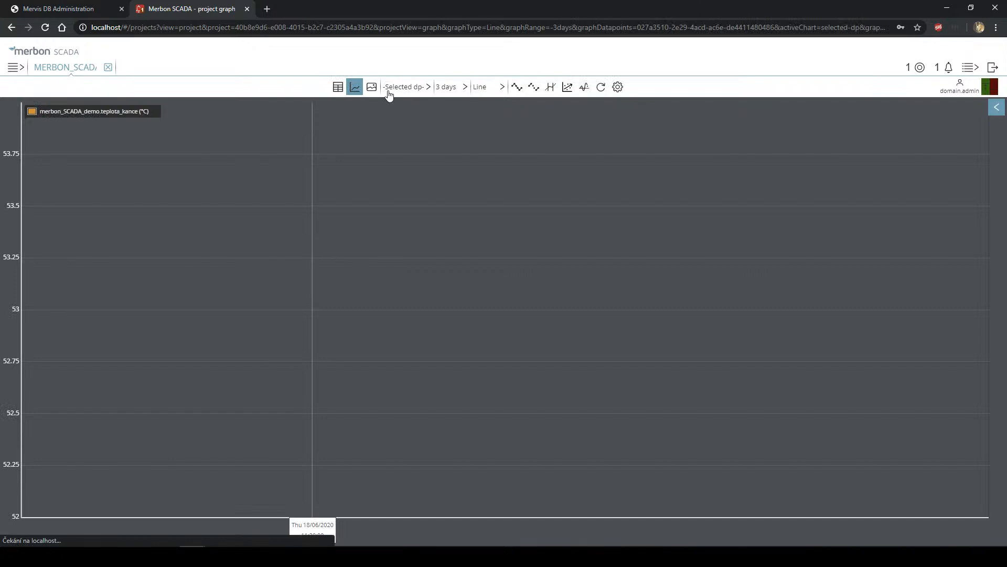
pyautogui.click(601, 88)
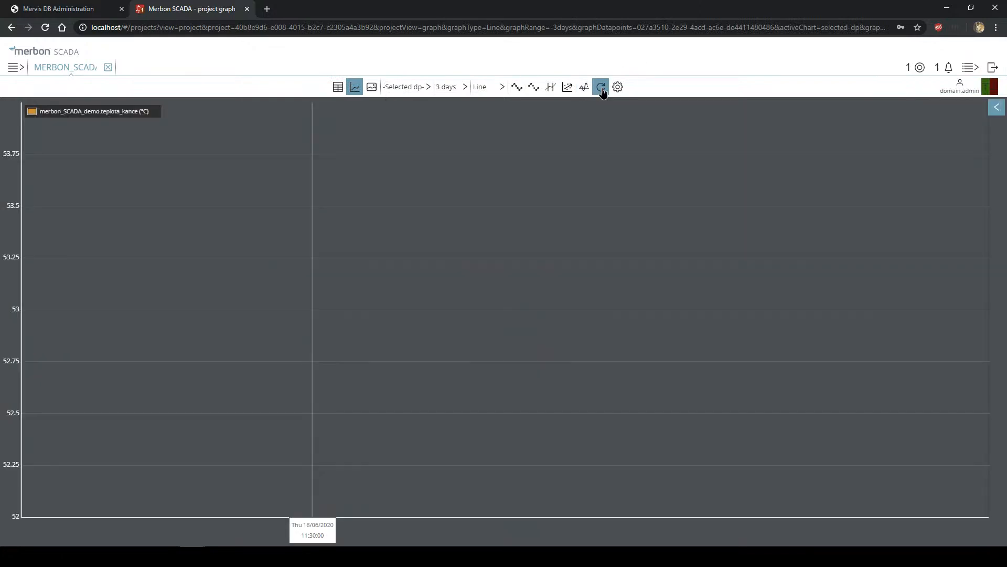
pyautogui.click(63, 9)
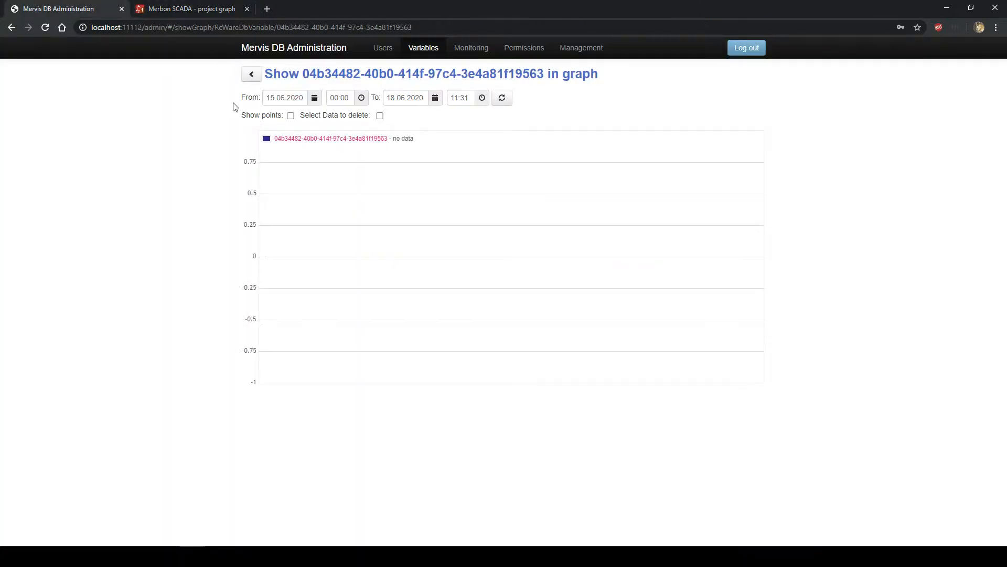
# Show the Users page listing the single admin database user
pyautogui.click(390, 49)
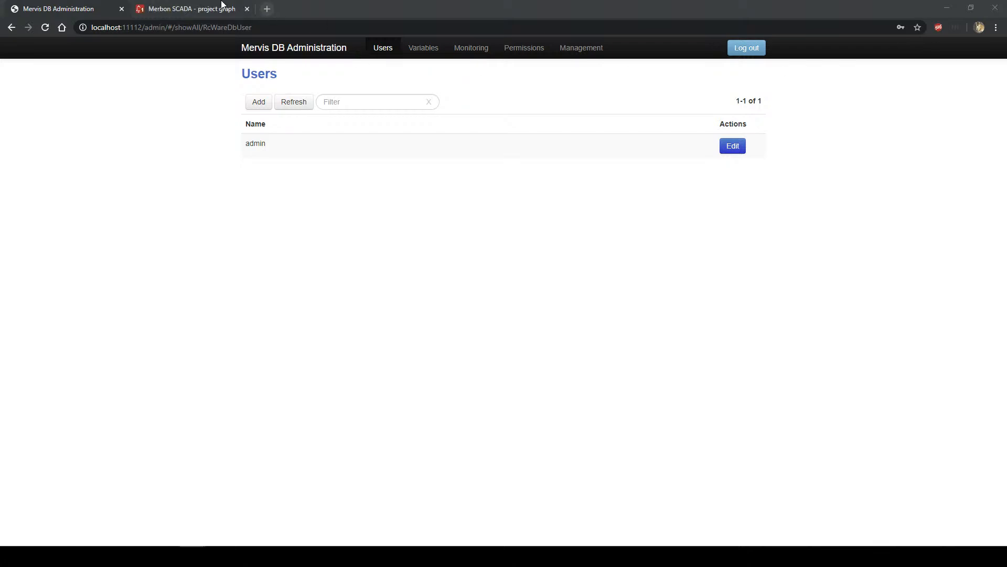
# Reload the teplota_kance history chart and change how its line is drawn
pyautogui.click(204, 6)
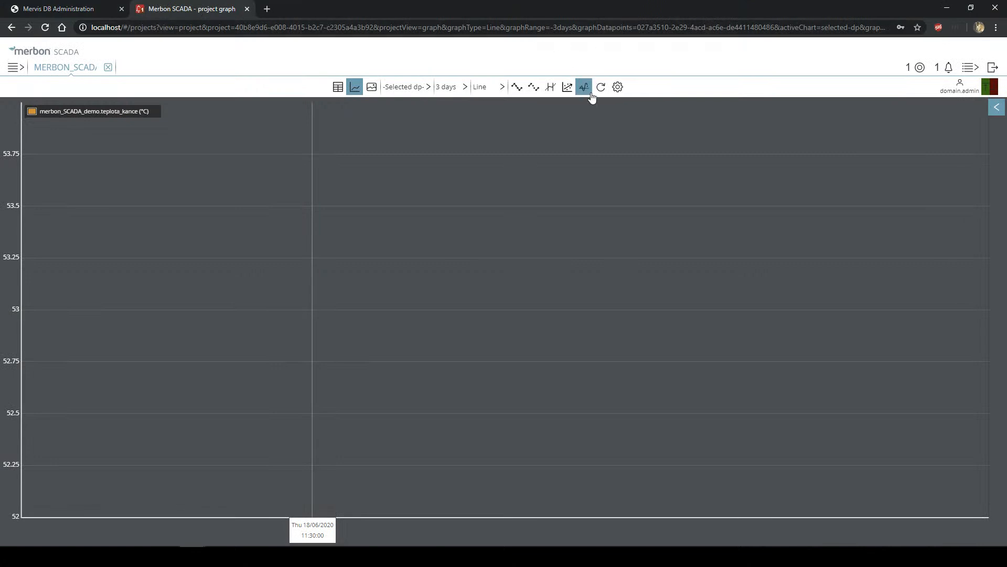
pyautogui.click(600, 88)
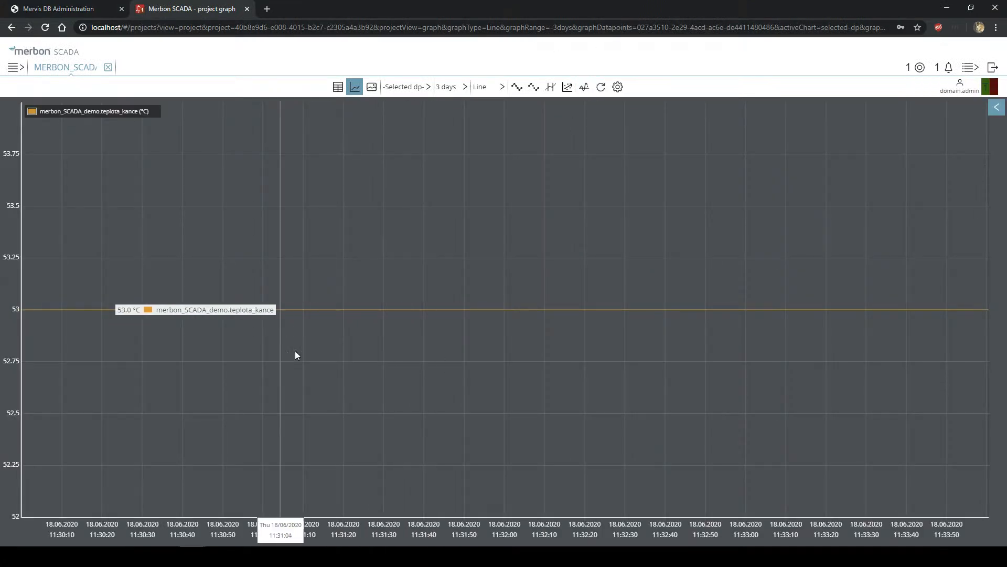
pyautogui.click(598, 88)
pyautogui.click(517, 87)
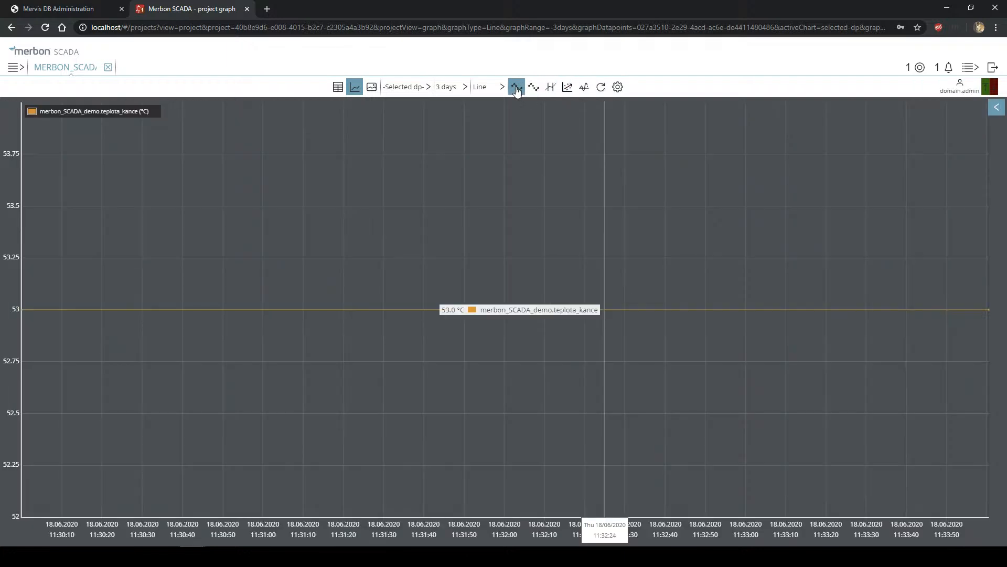
pyautogui.click(601, 87)
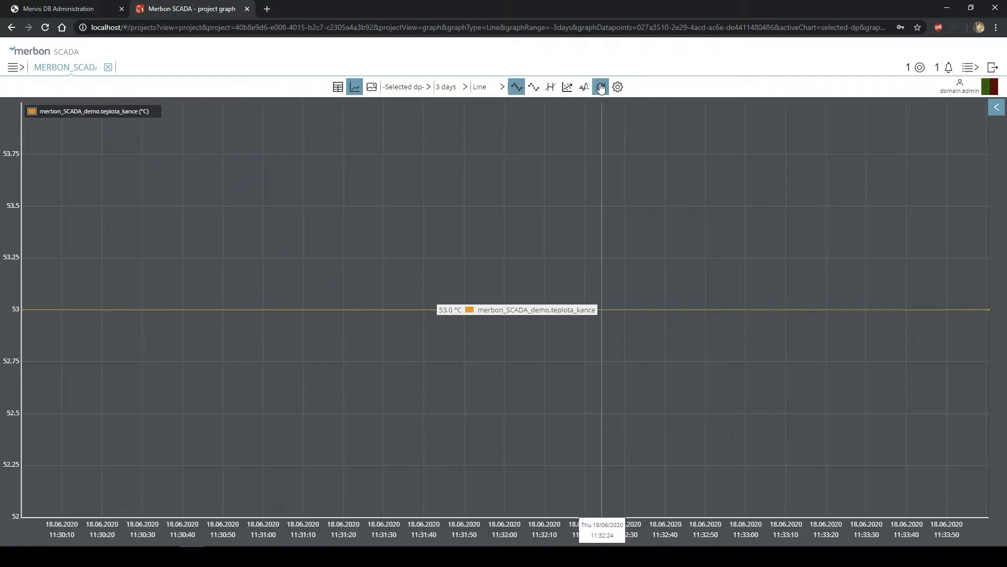
# Add teplota_zadan and chart both histories, showing the 53 °C and 2.0 °C lines
pyautogui.click(339, 87)
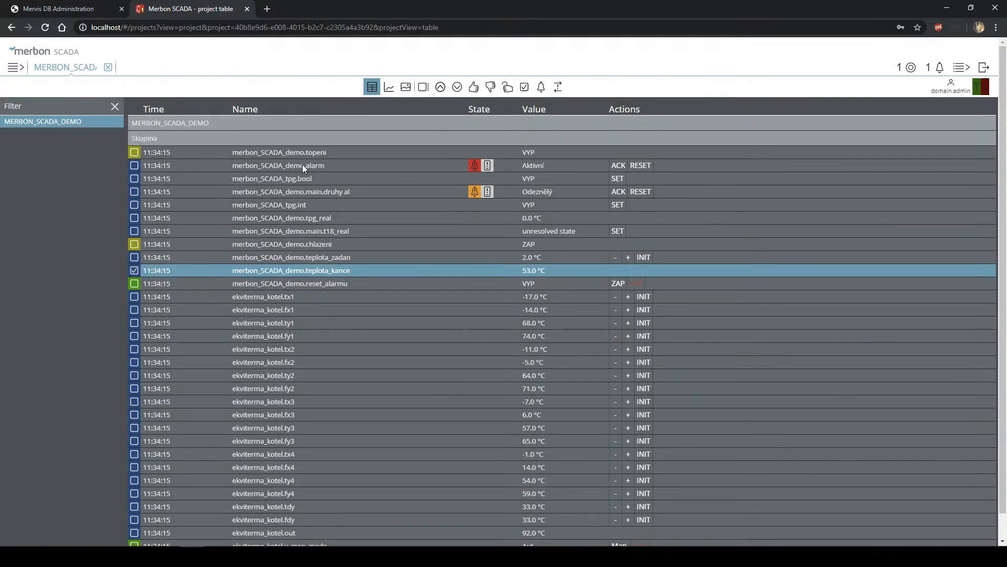
pyautogui.click(135, 258)
pyautogui.click(389, 87)
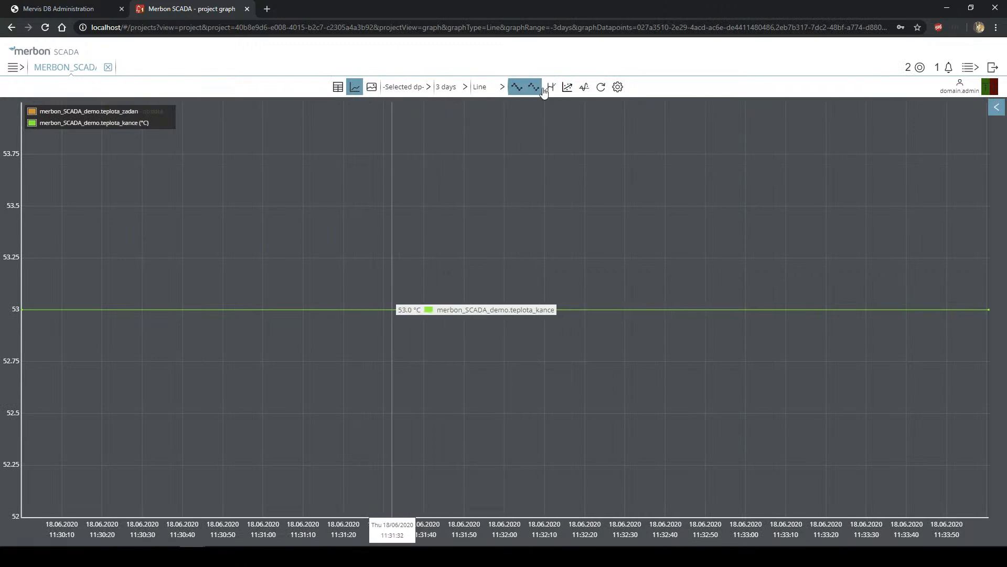
pyautogui.click(601, 88)
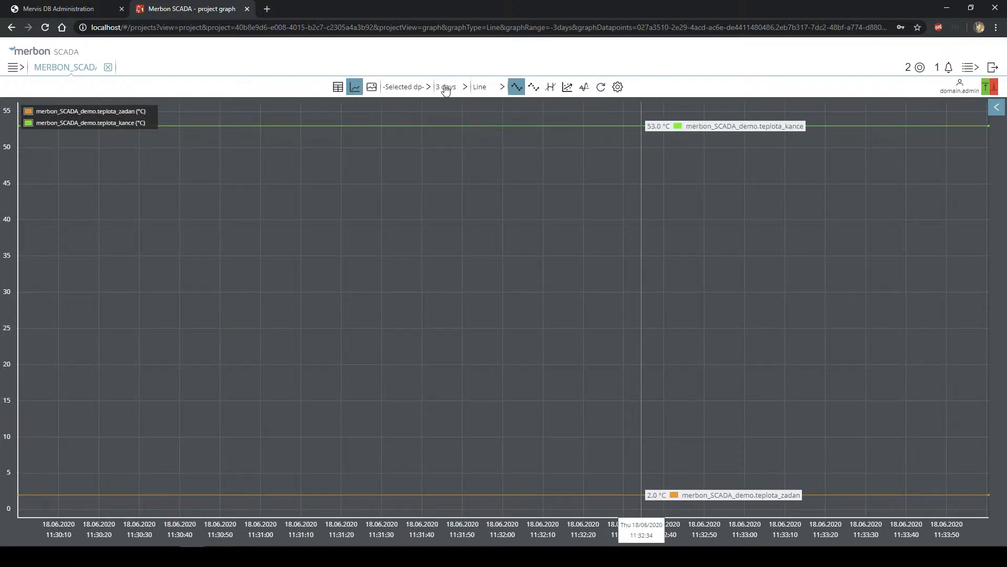
pyautogui.click(600, 88)
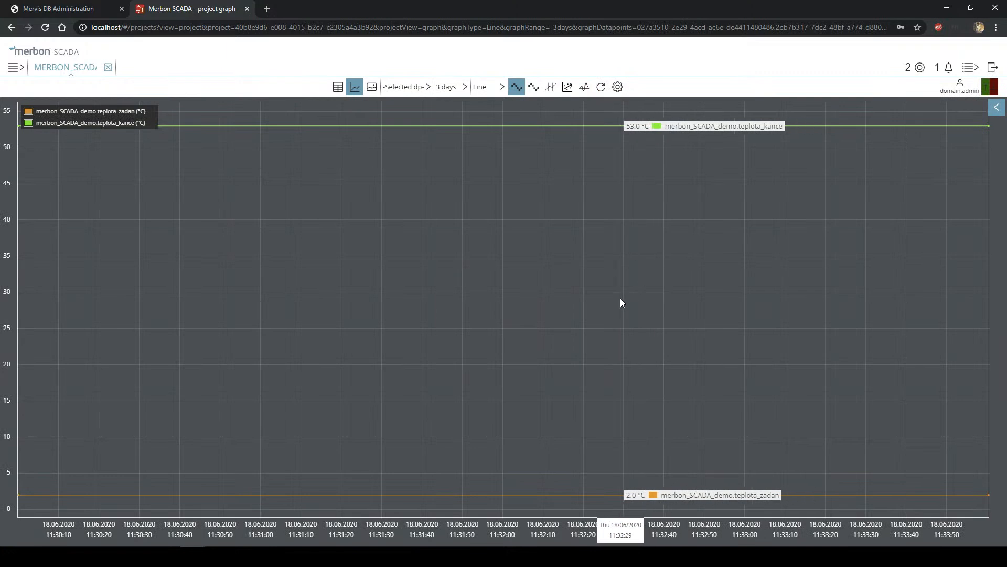
pyautogui.click(74, 9)
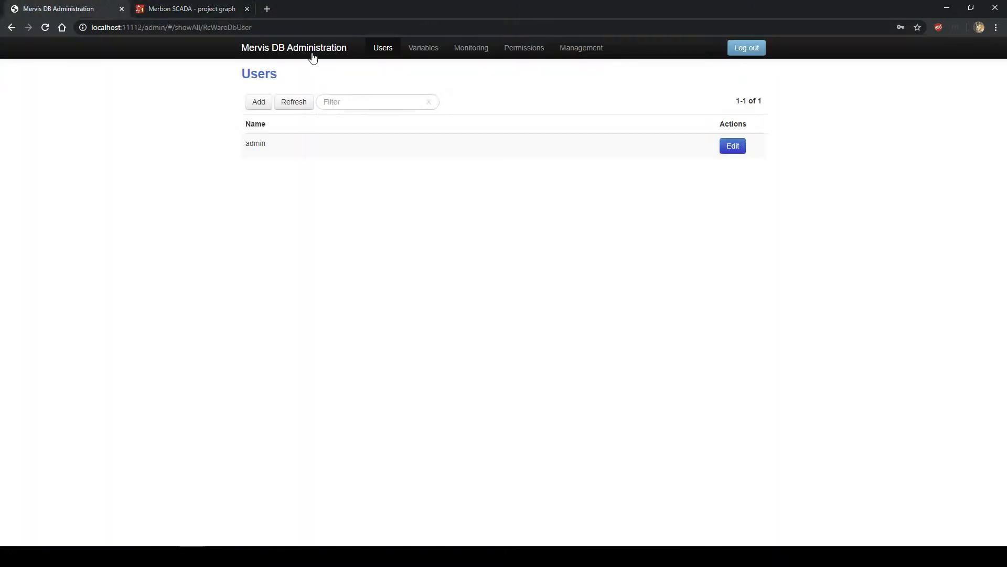
# Refresh the Variables list of five stored histories, then return to the Merbon SCADA datapoint table
pyautogui.click(423, 49)
pyautogui.doubleClick(270, 106)
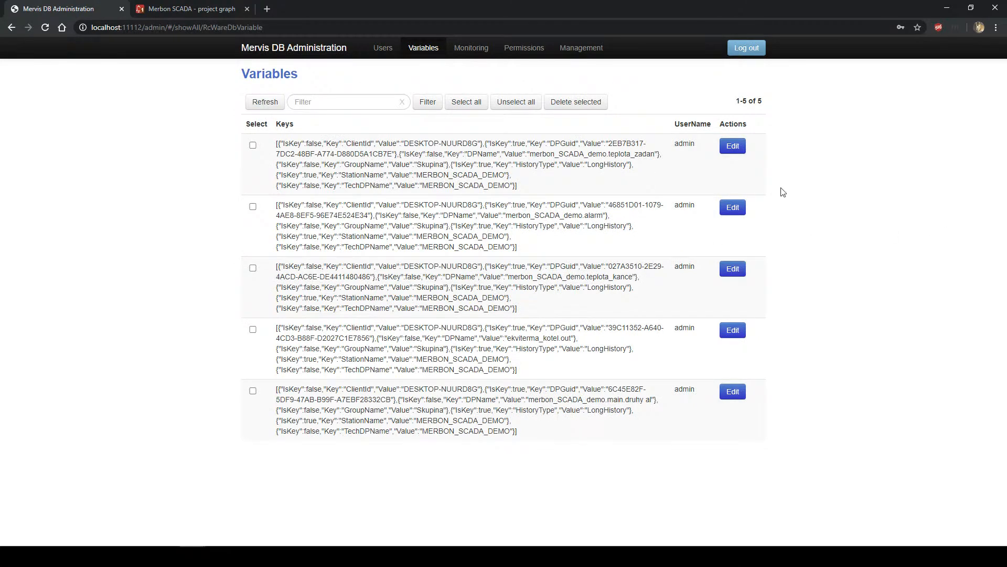
pyautogui.click(156, 6)
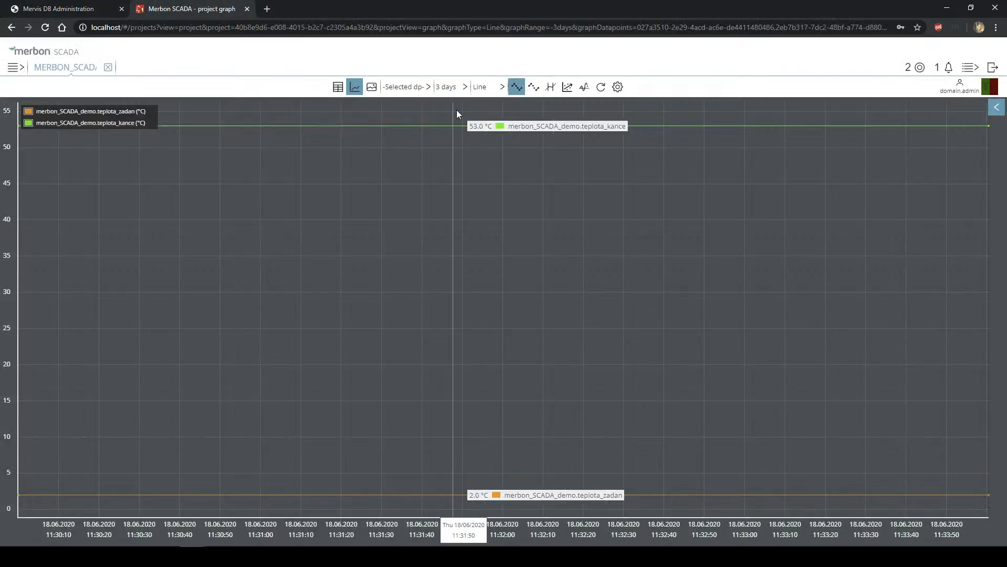
pyautogui.click(338, 86)
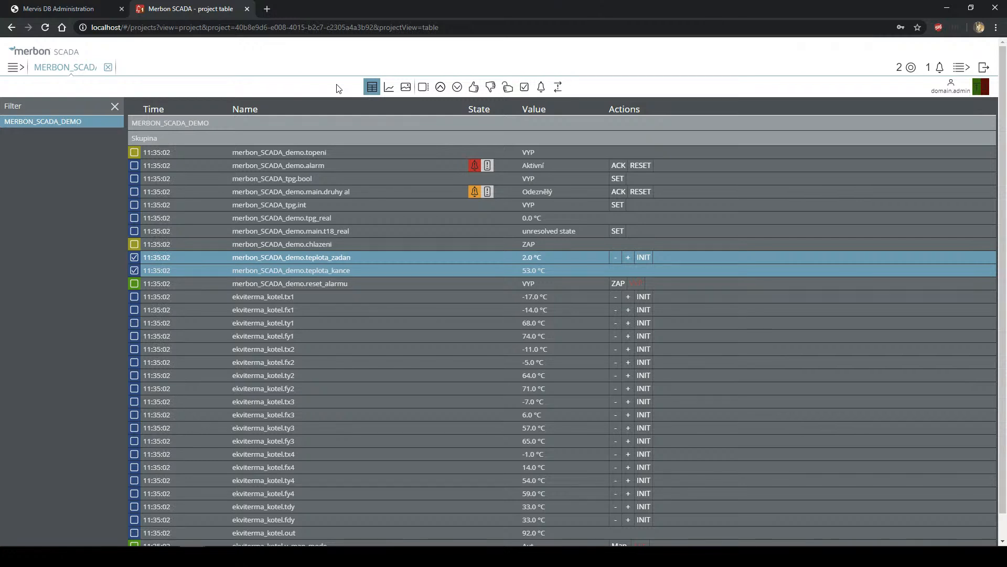
# Load the Domat website from a new tab and open its English Contacts page
pyautogui.click(268, 9)
pyautogui.write('domat')
pyautogui.press('Return')
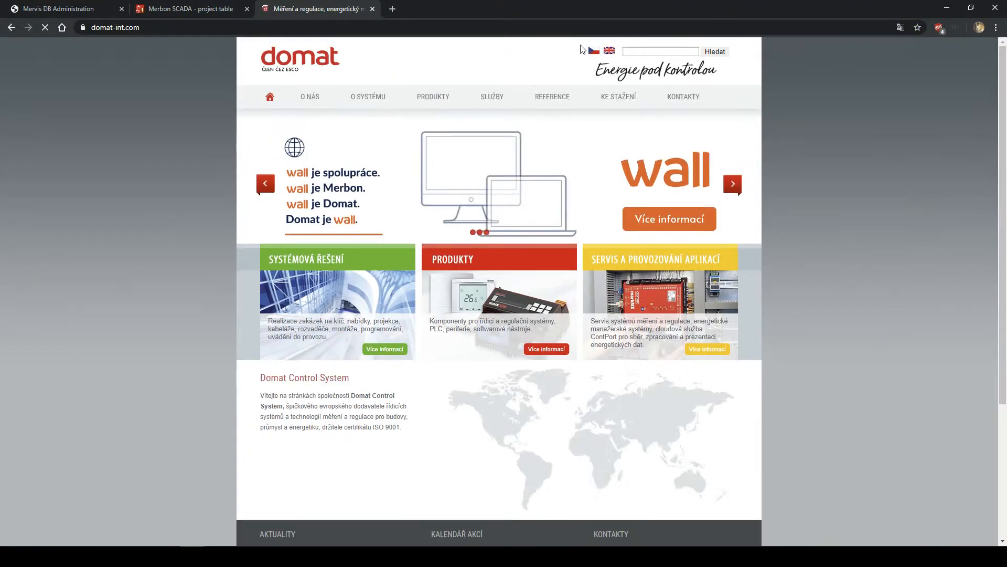
pyautogui.moveTo(639, 108)
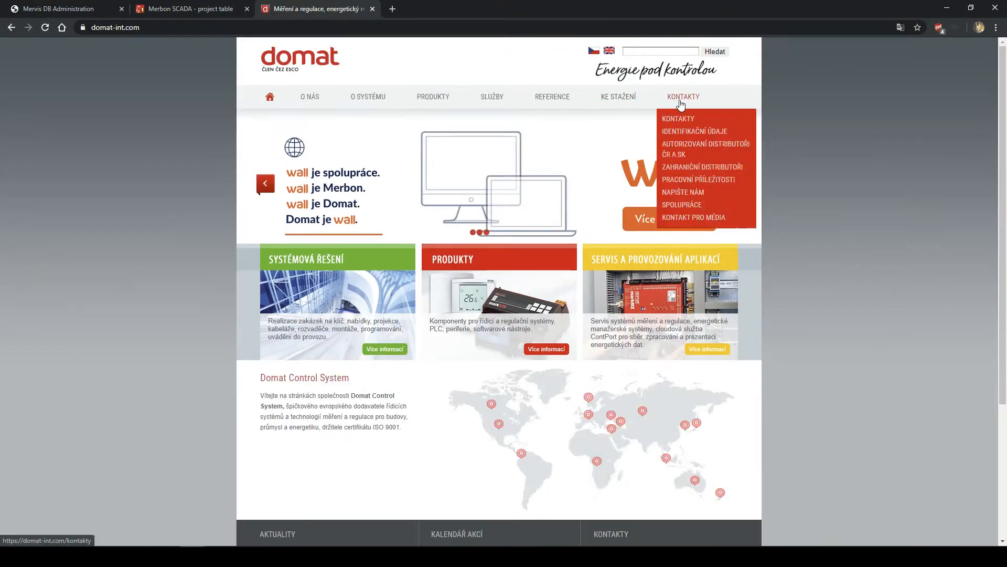
pyautogui.click(612, 52)
pyautogui.moveTo(695, 99)
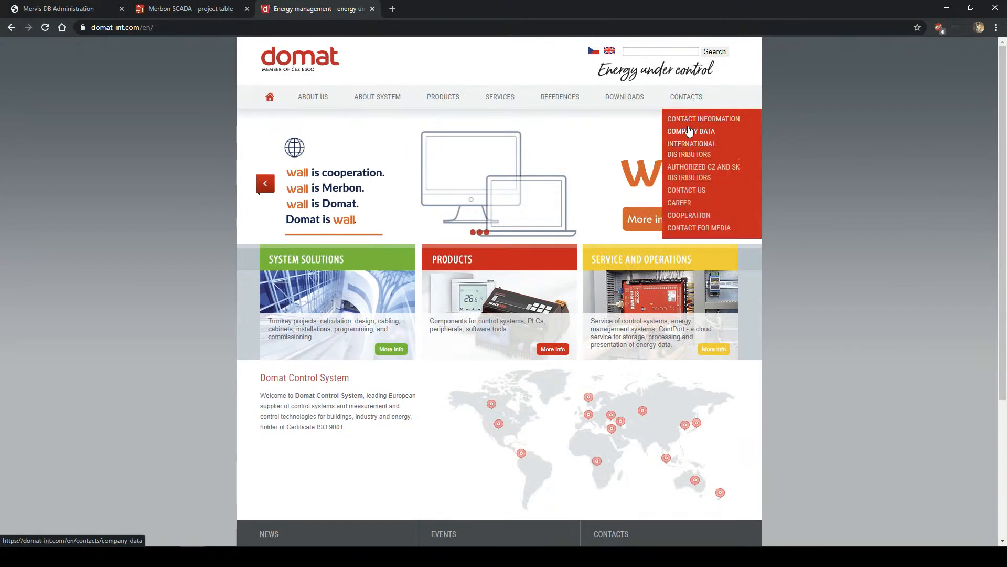
pyautogui.click(686, 104)
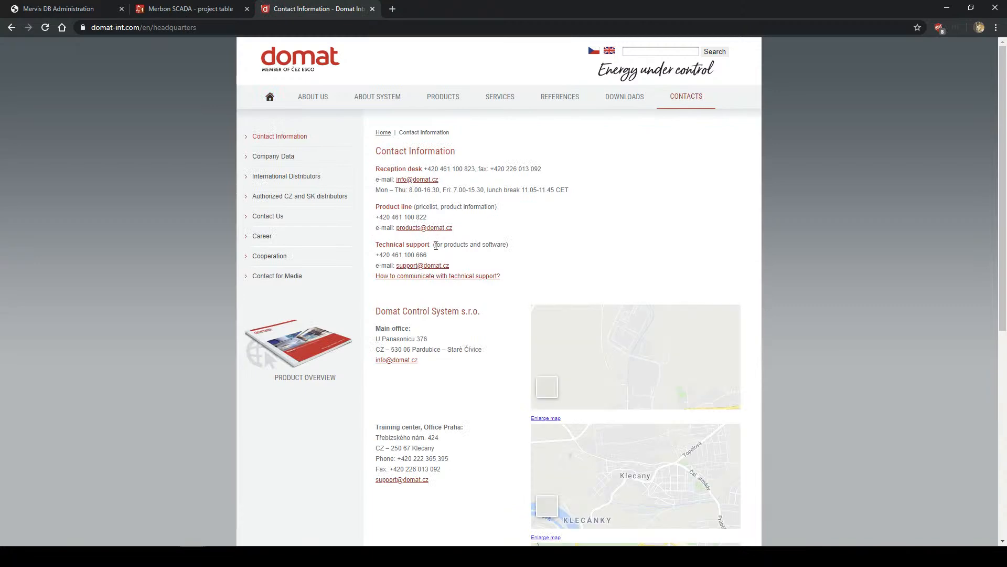
# Zoom the contact page to 200 % and highlight the technical support contact details
pyautogui.hotkey('ctrl', '+')
pyautogui.hotkey('ctrl', '+')
pyautogui.hotkey('ctrl', '+')
pyautogui.hotkey('ctrl', '+')
pyautogui.hotkey('ctrl', '+')
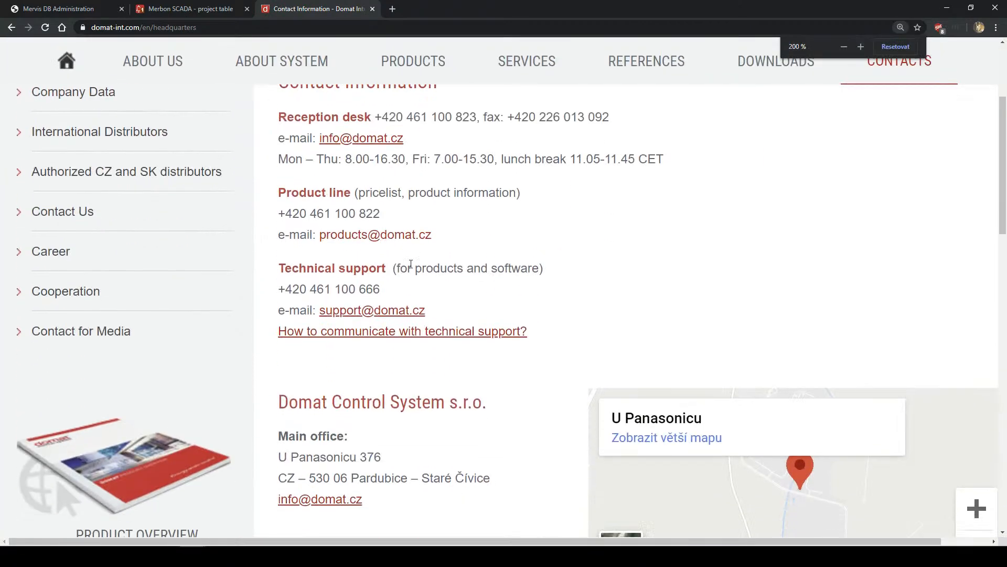
pyautogui.scroll(-1, 411, 264)
pyautogui.moveTo(279, 262); pyautogui.dragTo(366, 264)
pyautogui.click(399, 266)
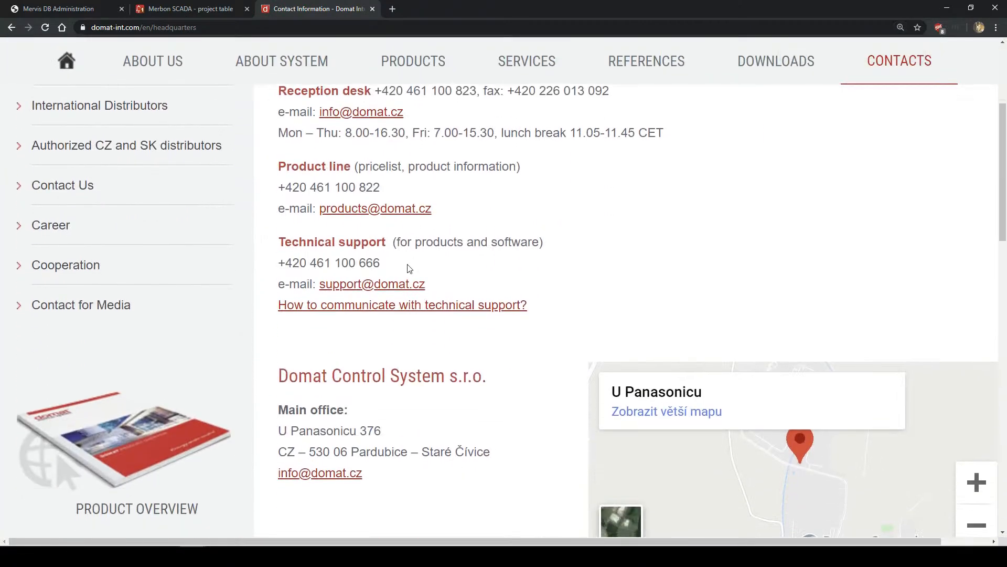
pyautogui.moveTo(440, 282); pyautogui.dragTo(421, 260)
pyautogui.click(421, 261)
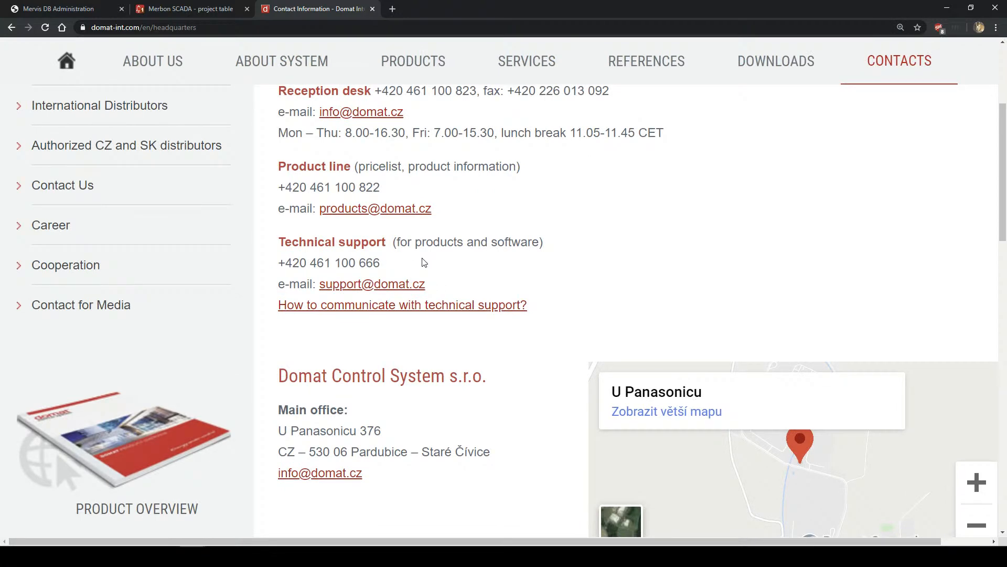